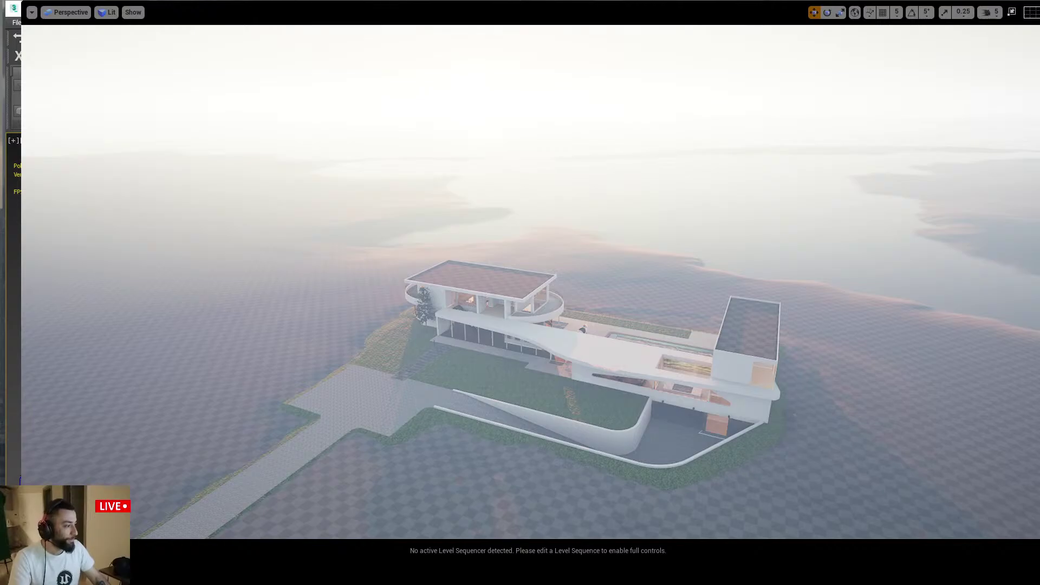
Bring OBS on screen, select the Video and Phone Camera sources, and push OBS off to the right
left_click_drag(1039, 425, 811, 174)
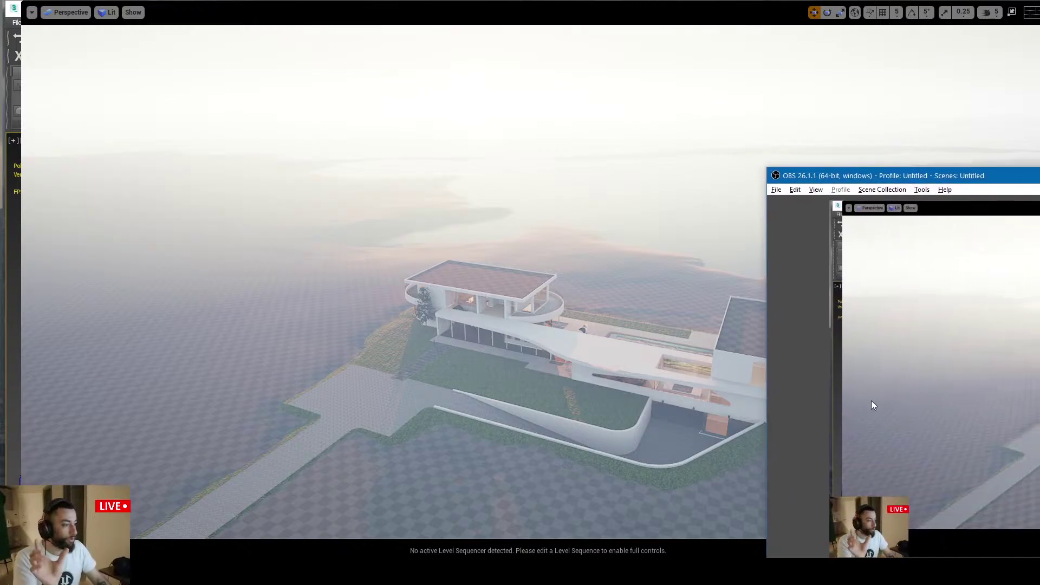
left_click_drag(953, 173, 781, 5)
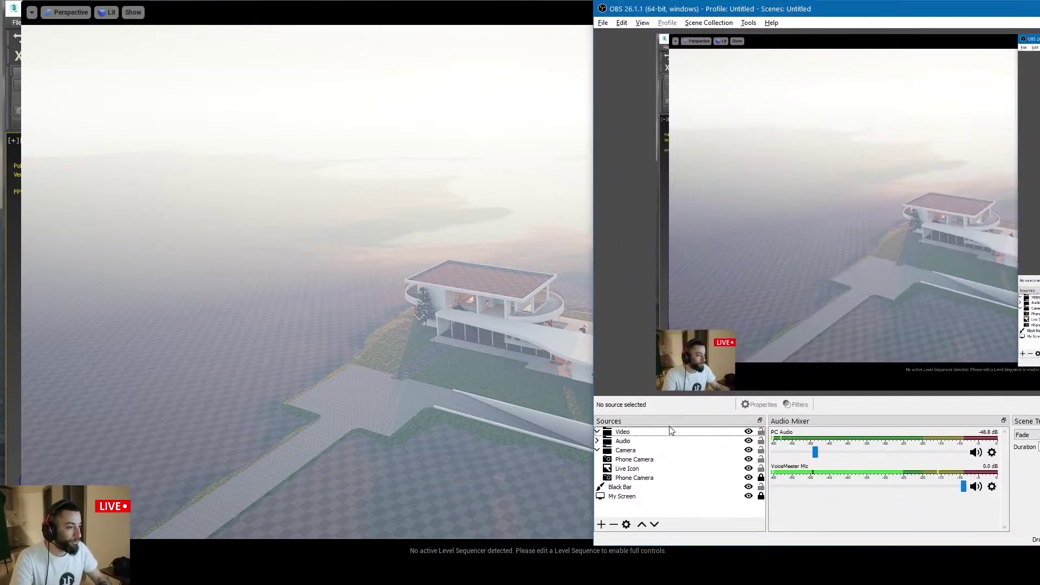
left_click(638, 433)
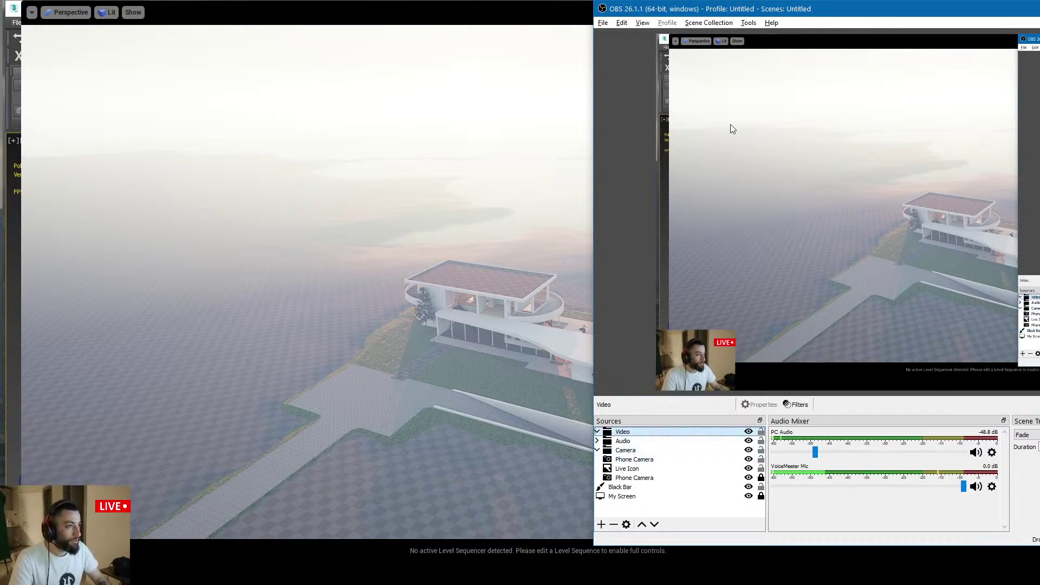
left_click_drag(672, 11, 1039, 38)
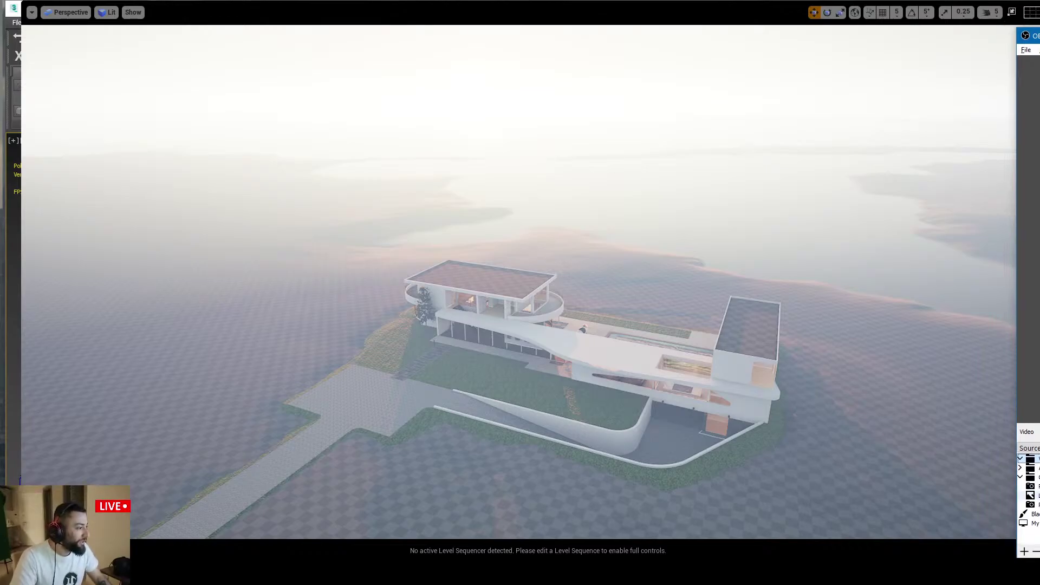
left_click(1029, 486)
Select the Camera source group, switch to Unreal, and fly the viewport camera toward the villa
left_click(1031, 478)
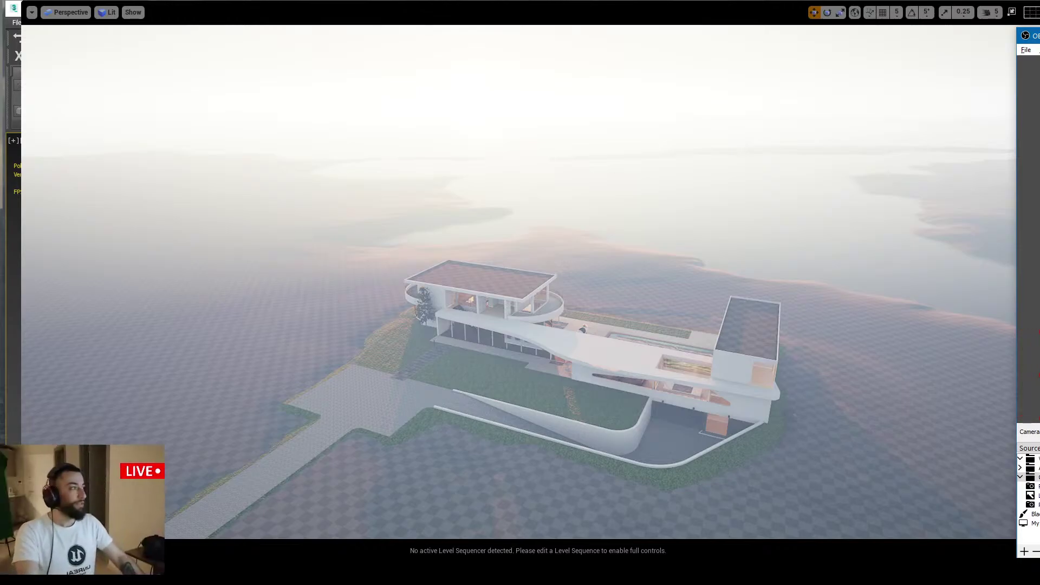
key("alt+Tab")
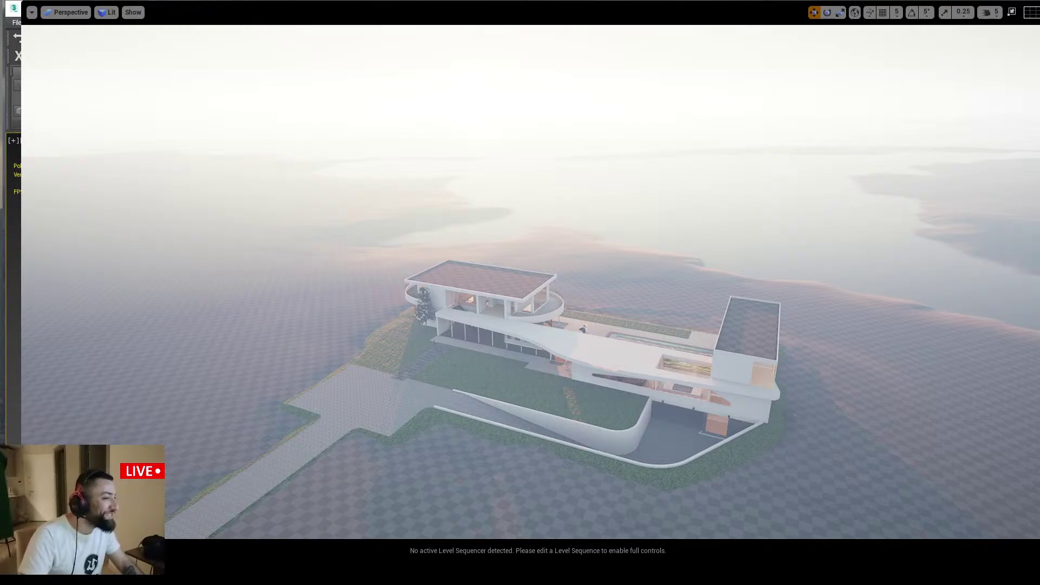
key("Up")
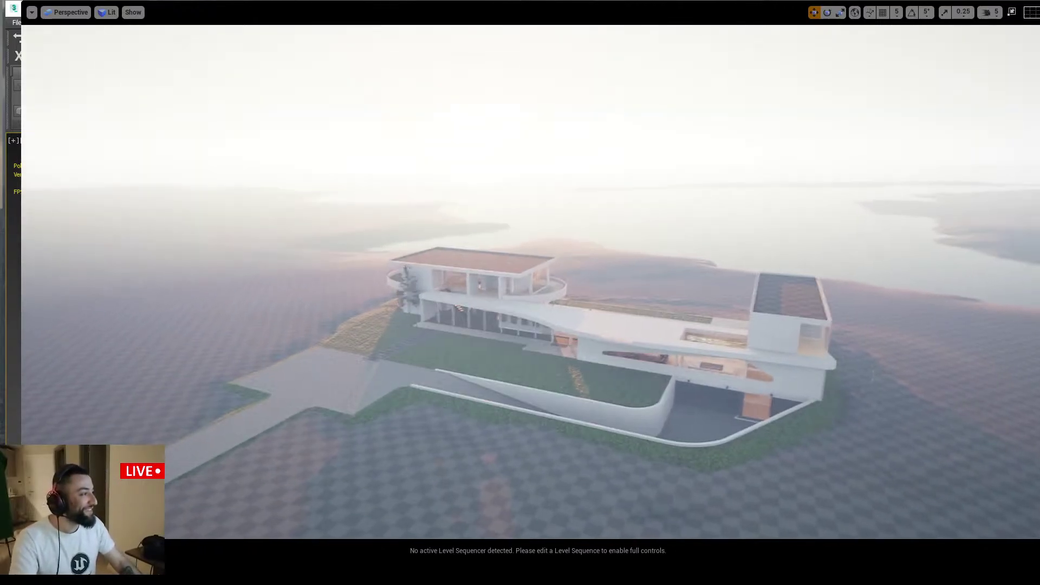
right_click_drag(747, 294, 747, 294)
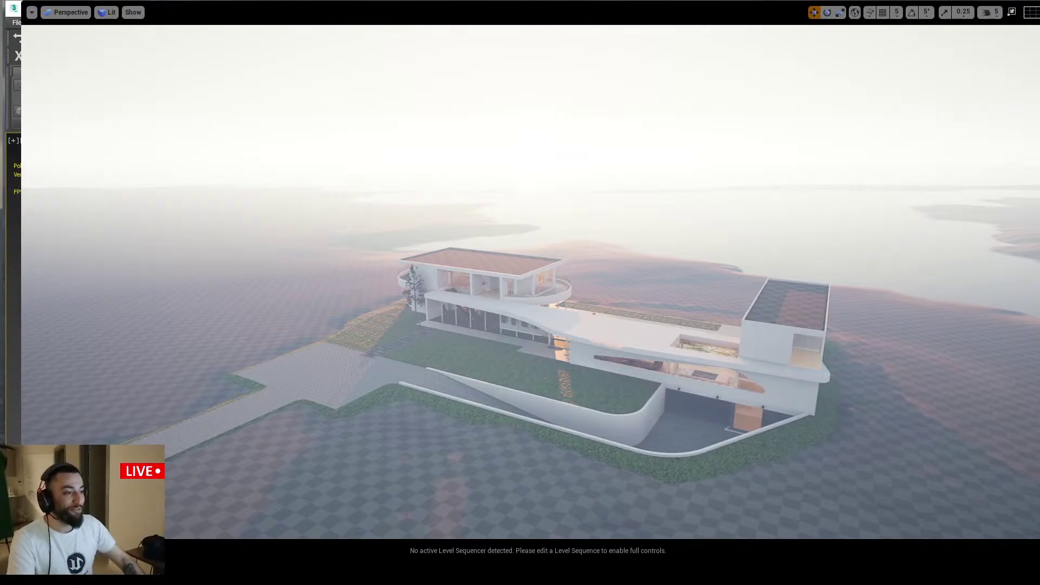
key("Up")
key("Up")
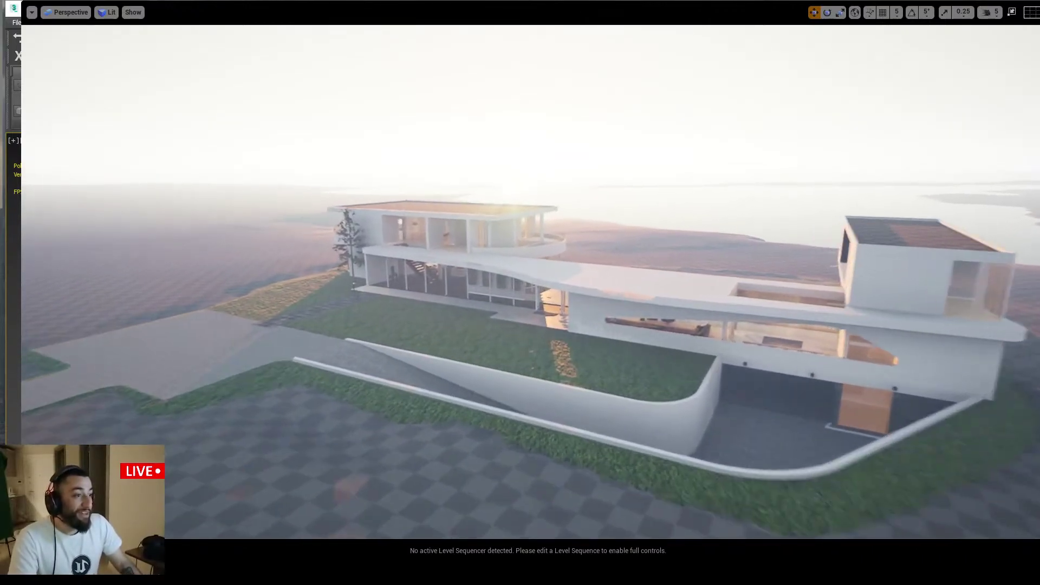
Leave game view and fly the camera up along the facade, above the roof overhang
key("g")
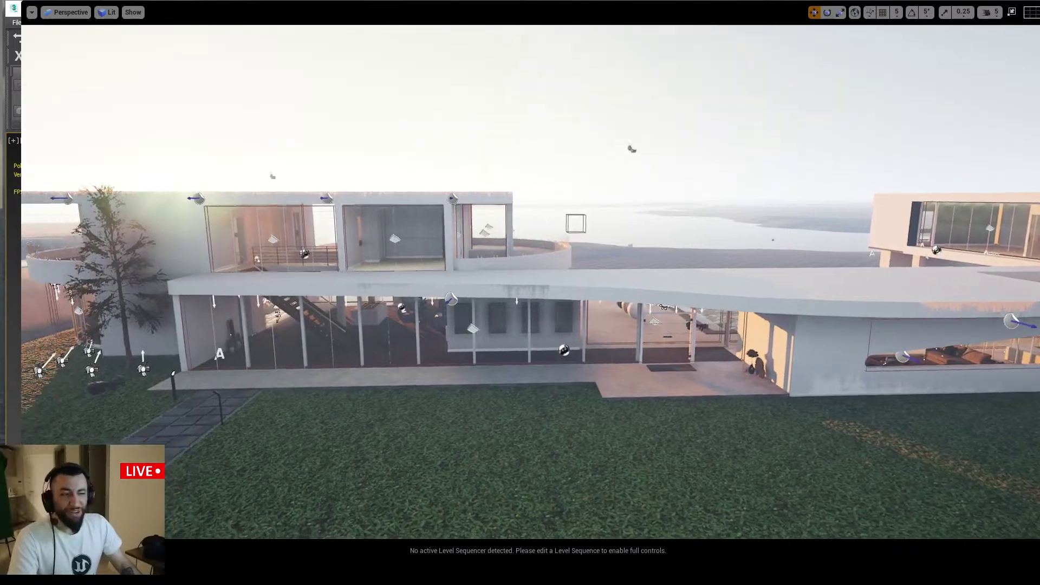
key("Up")
key("Up")
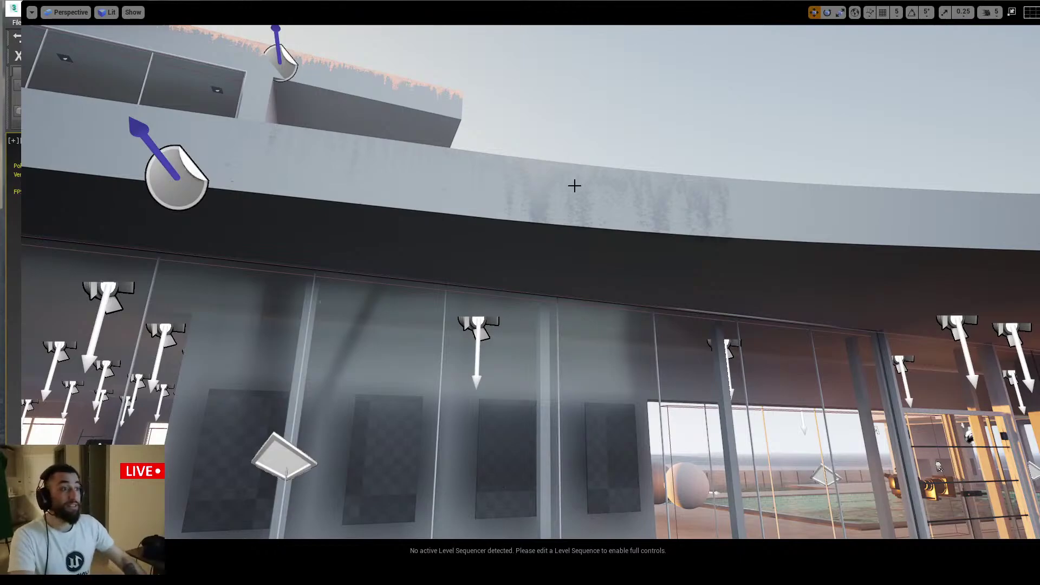
right_click_drag(573, 183, 699, 251)
key("a")
key("e")
Zoom around the facade, then select one of its lights and test-move it
scroll(889, 250, "down", 10)
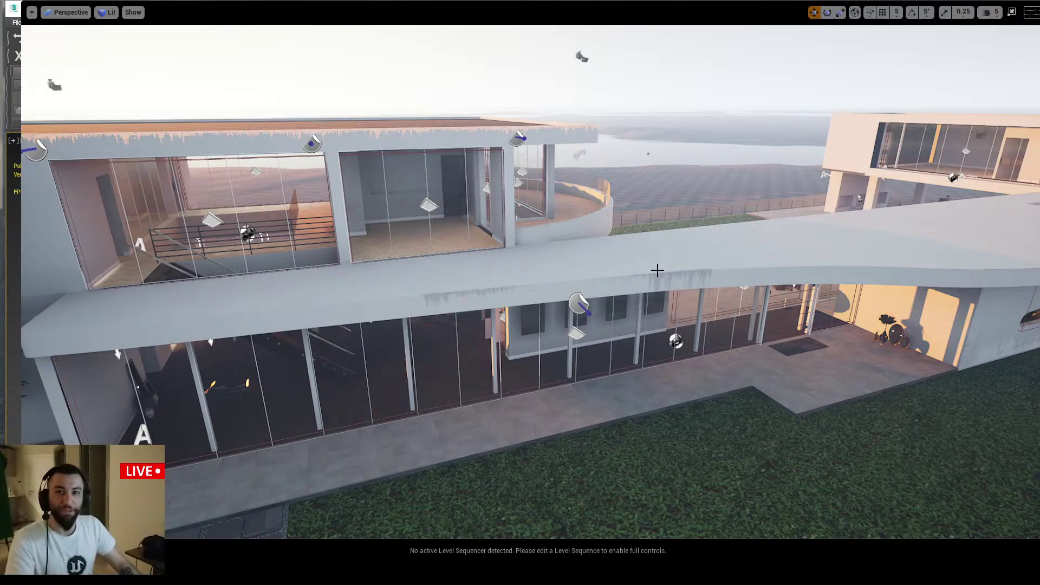
scroll(657, 271, "up", 3)
left_click(618, 287)
mouse_move(619, 287)
left_mouse_down()
mouse_move(714, 364)
mouse_move(604, 281)
mouse_move(618, 291)
left_mouse_up()
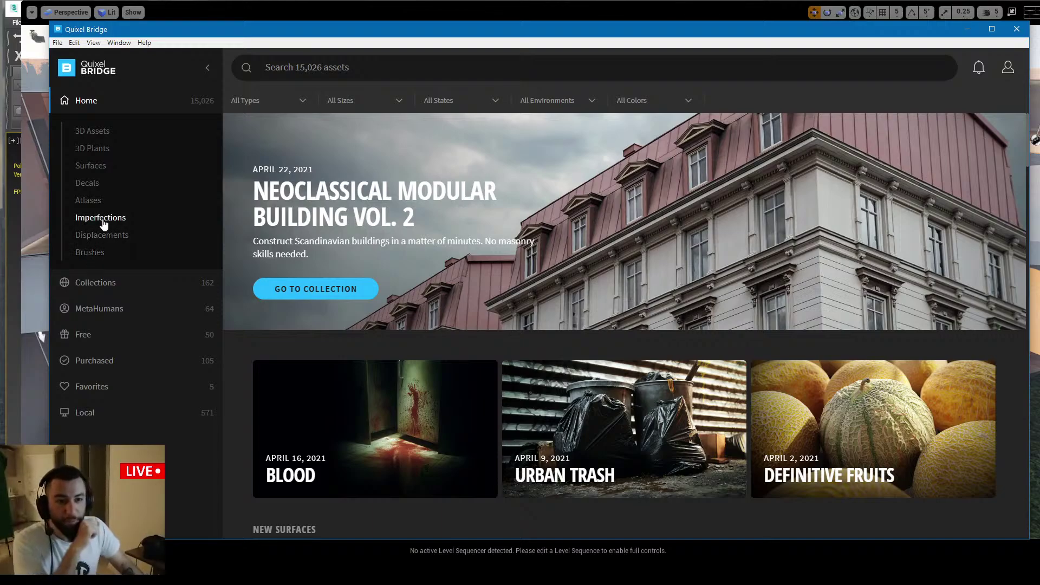
Browse the Decals category grid in Quixel Bridge, then minimize Bridge back to the viewport
left_click(93, 186)
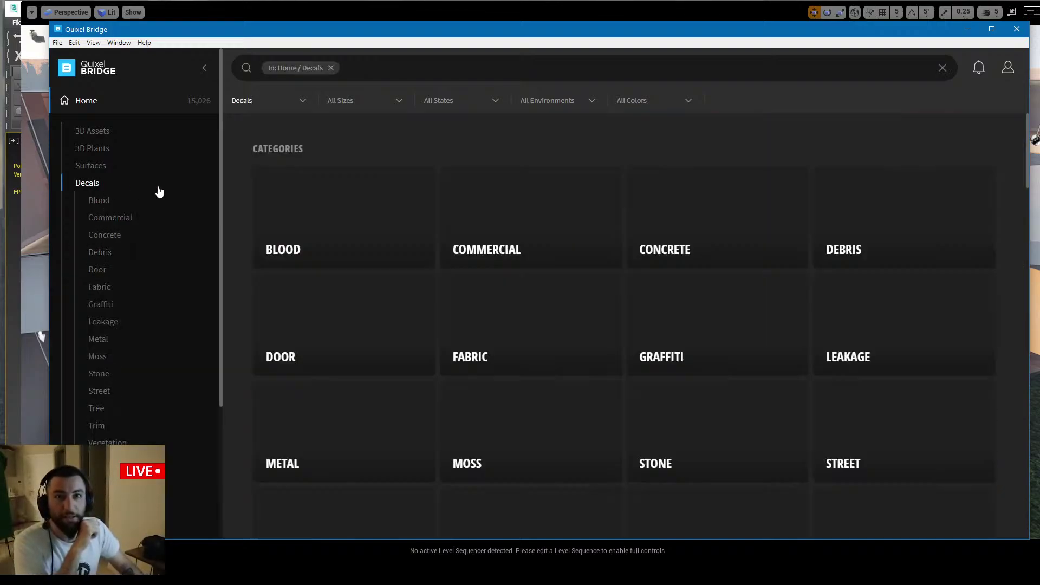
scroll(458, 418, "down", 3)
scroll(458, 418, "down", 5)
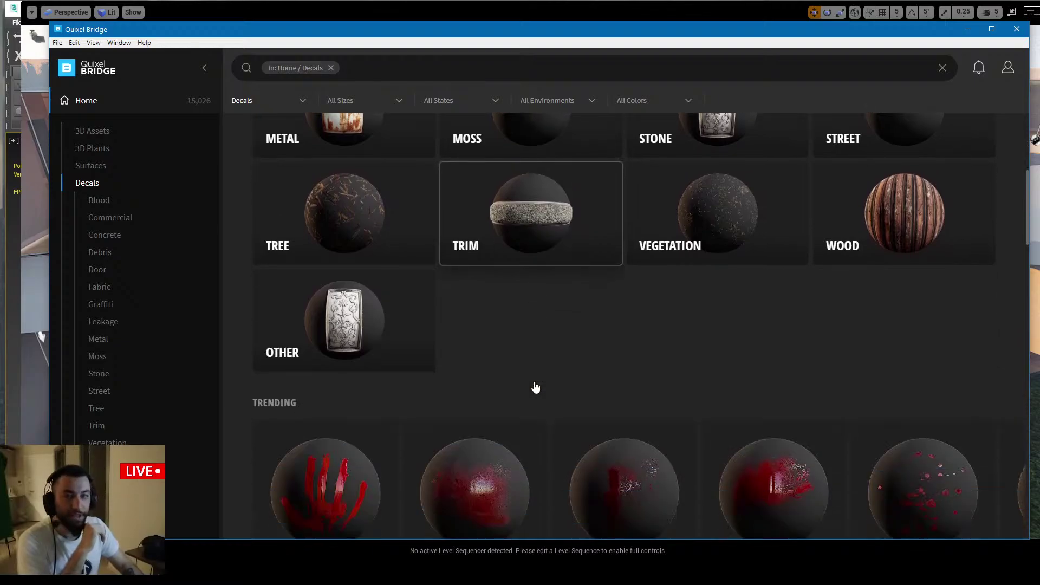
left_click(968, 29)
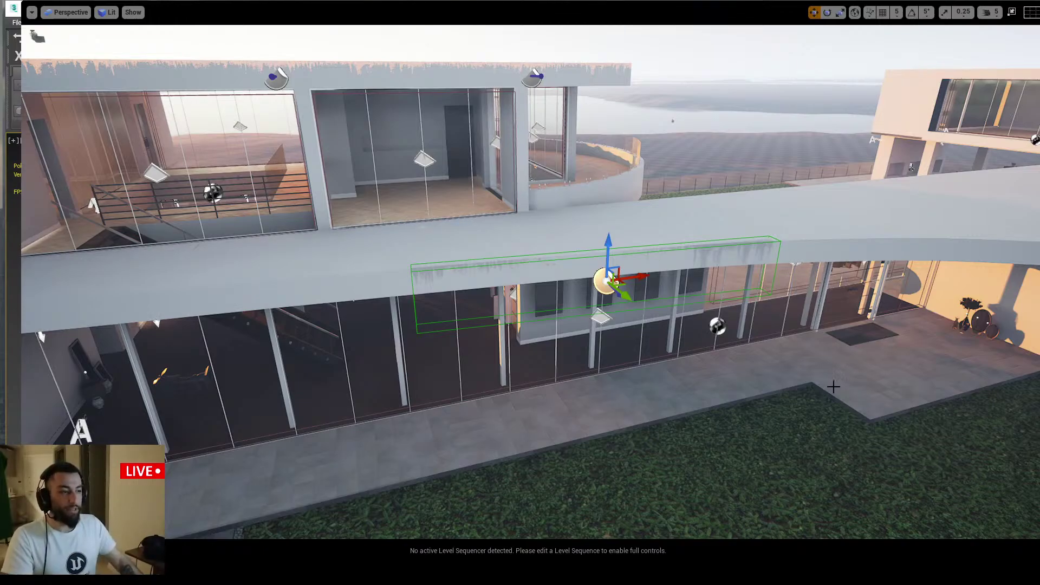
left_click_drag(621, 298, 630, 304)
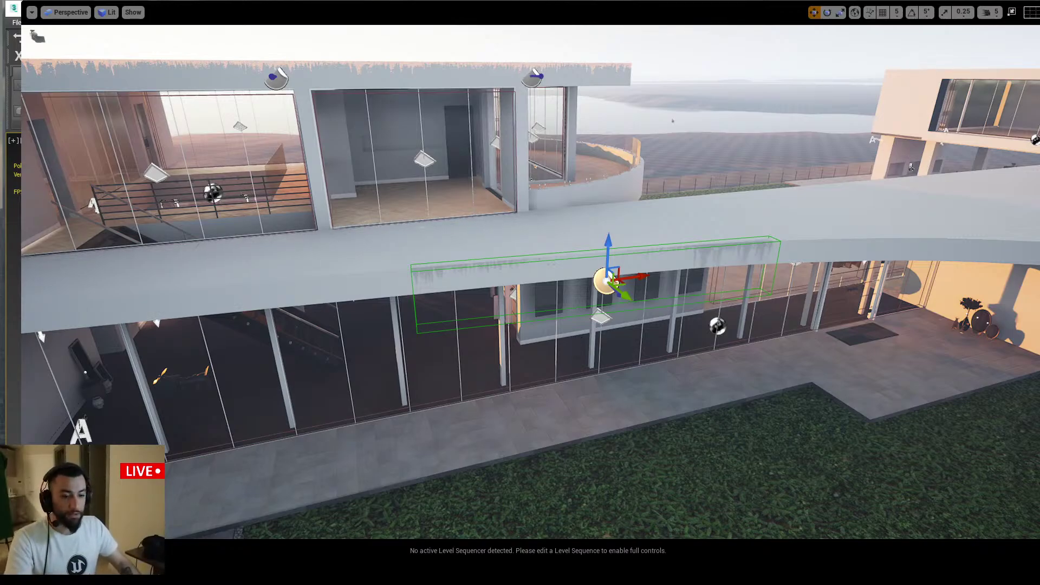
key("alt+Tab")
Search Google in a new tab for 'the barbraian state book'
key("ctrl+t")
type("the bar")
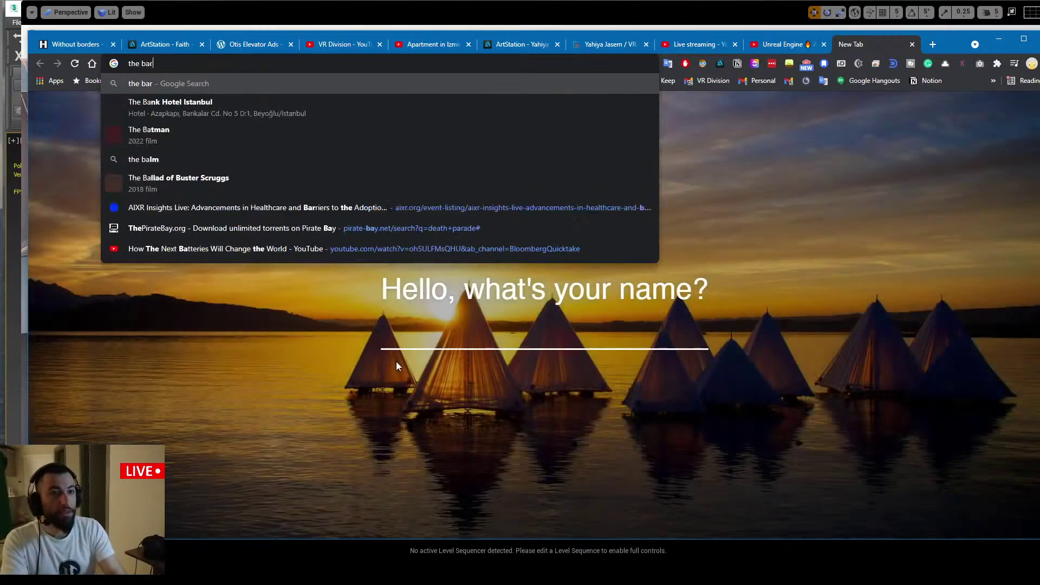
type("braian s")
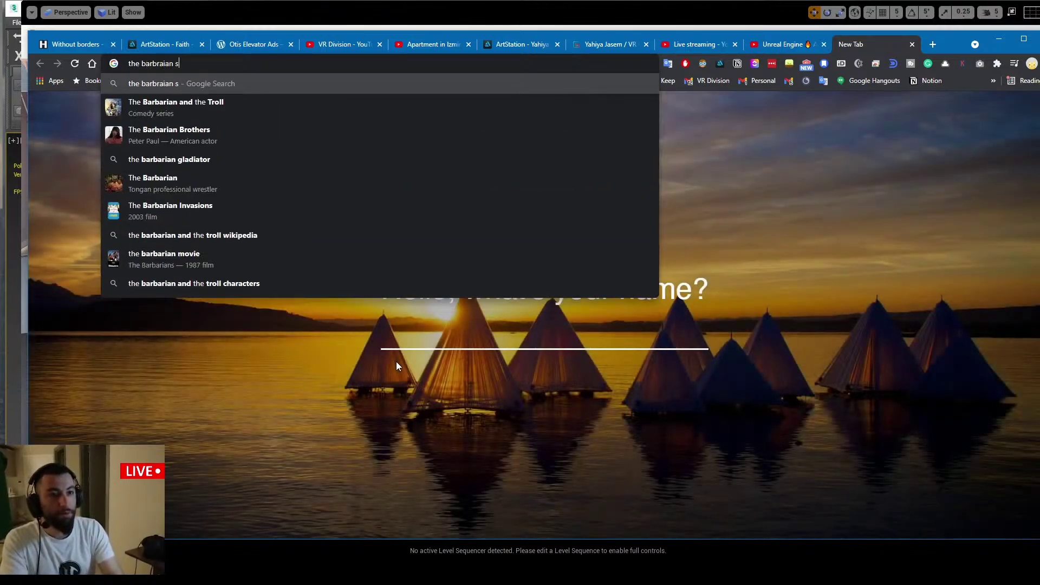
type("tate book")
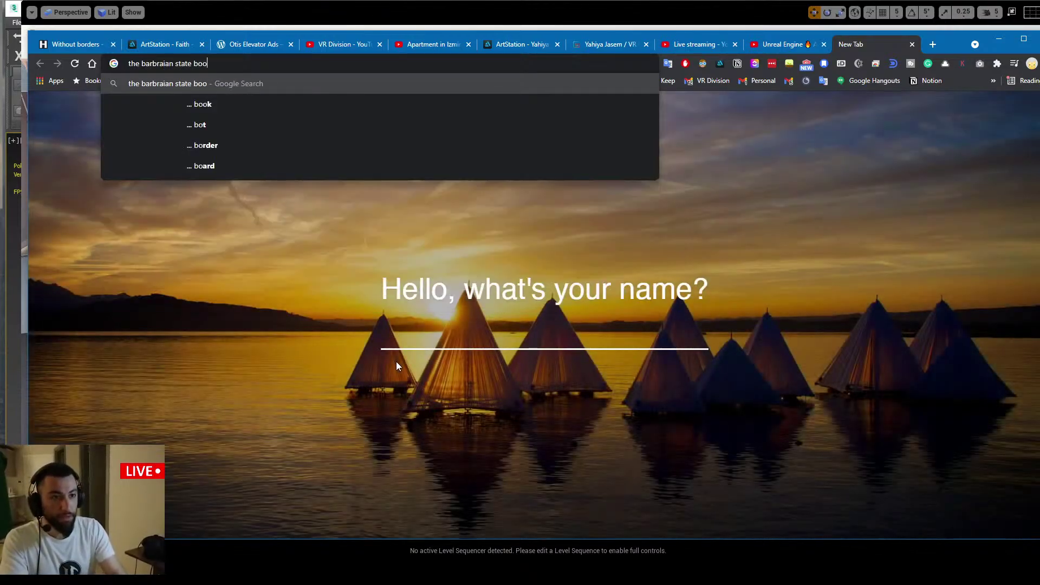
key("Return")
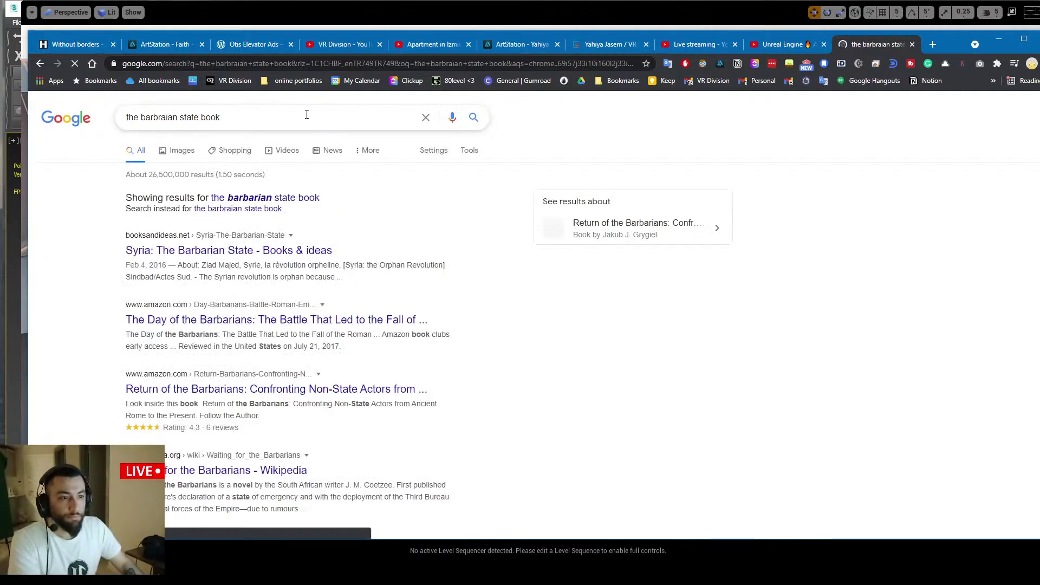
Drop 'book' from the query and correct it to 'the barbican estate', then search
double_click(274, 119)
key("BackSpace")
key("Return")
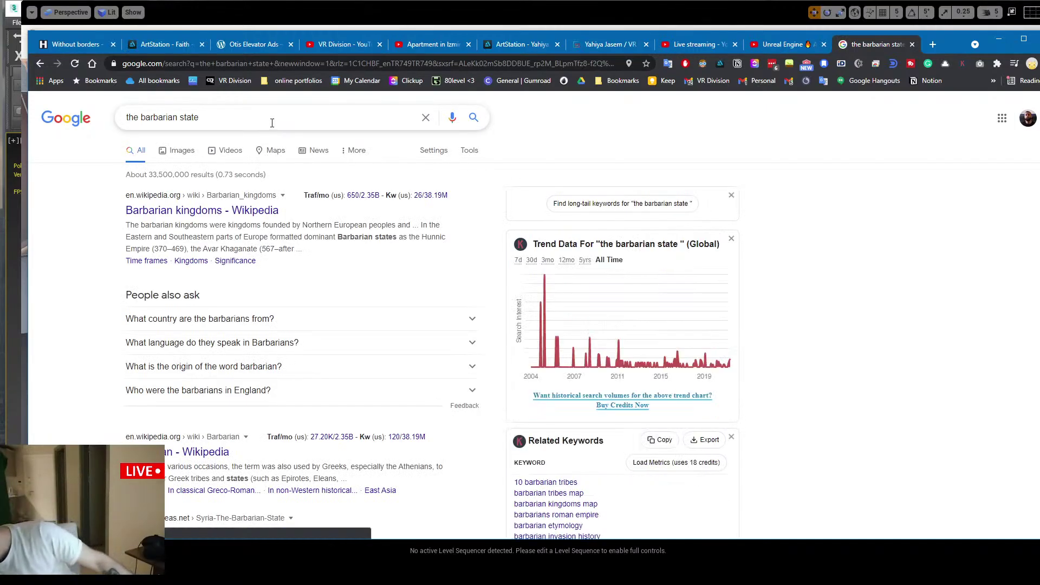
double_click(162, 118)
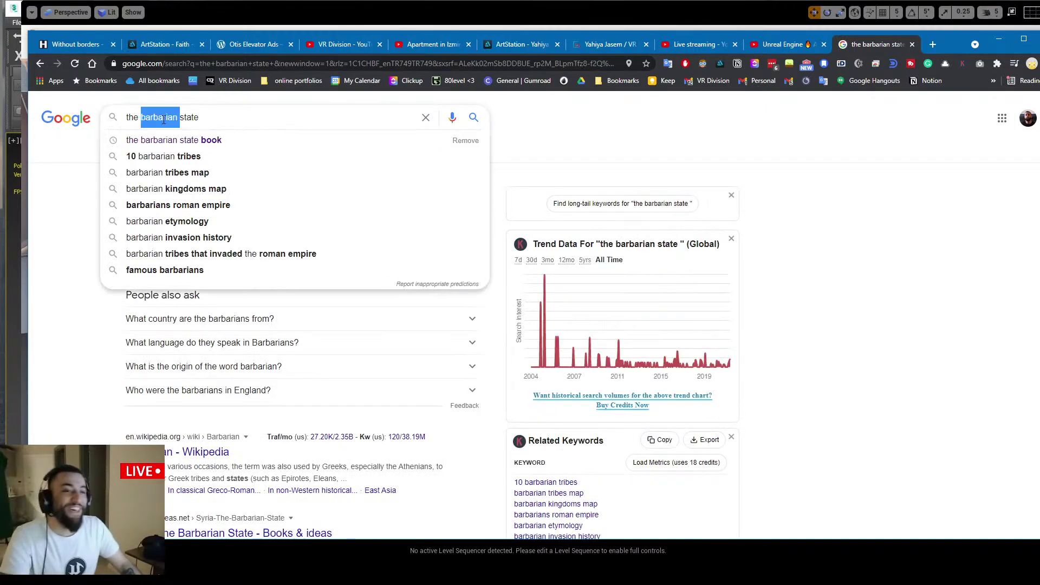
type("barvb")
key("BackSpace")
key("BackSpace")
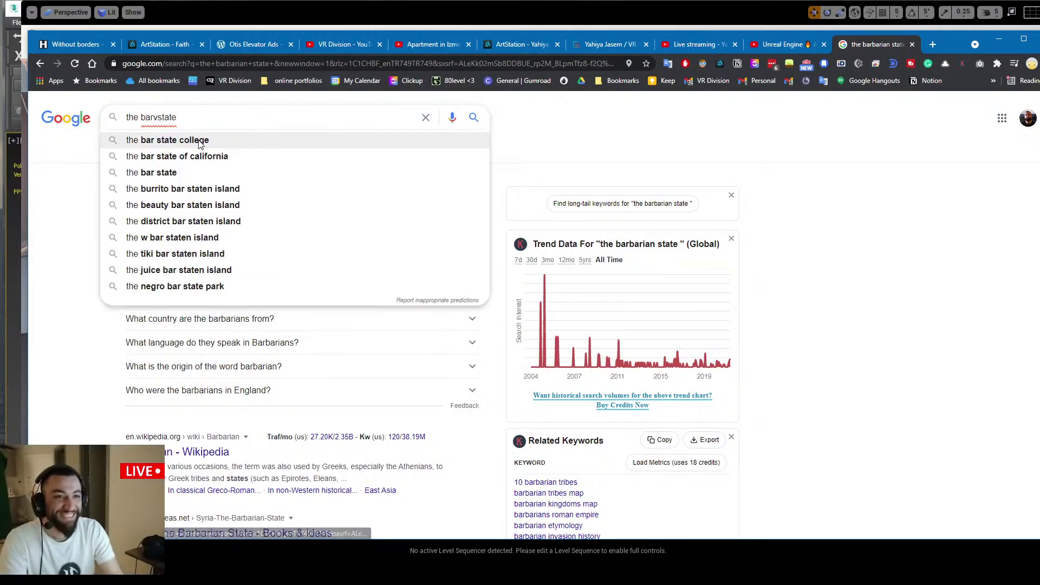
type("bican")
key("Return")
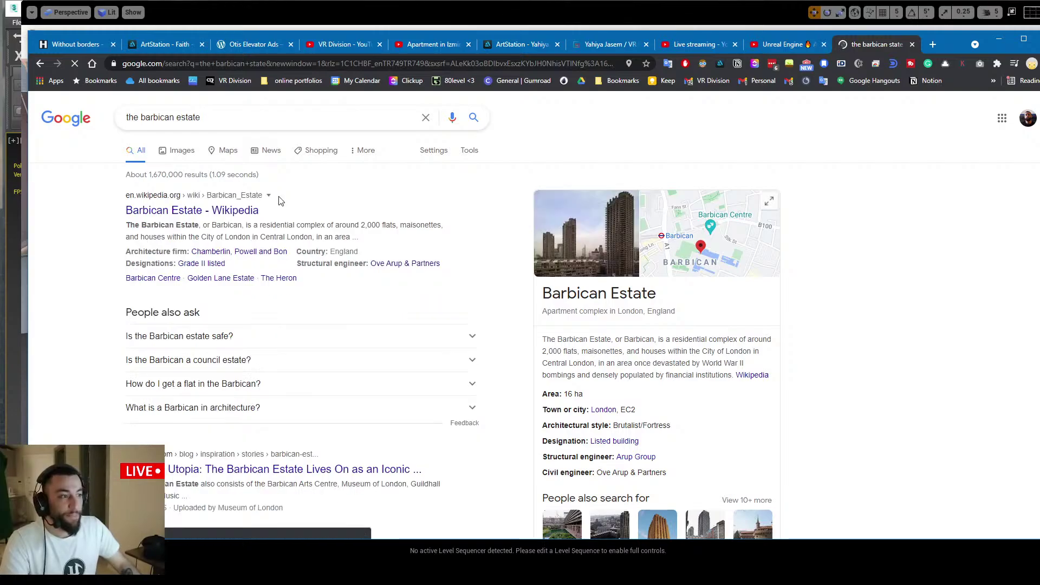
Switch to Barbican Estate image results and preview several photos, including Willoughby House and Wikipedia
left_click(185, 150)
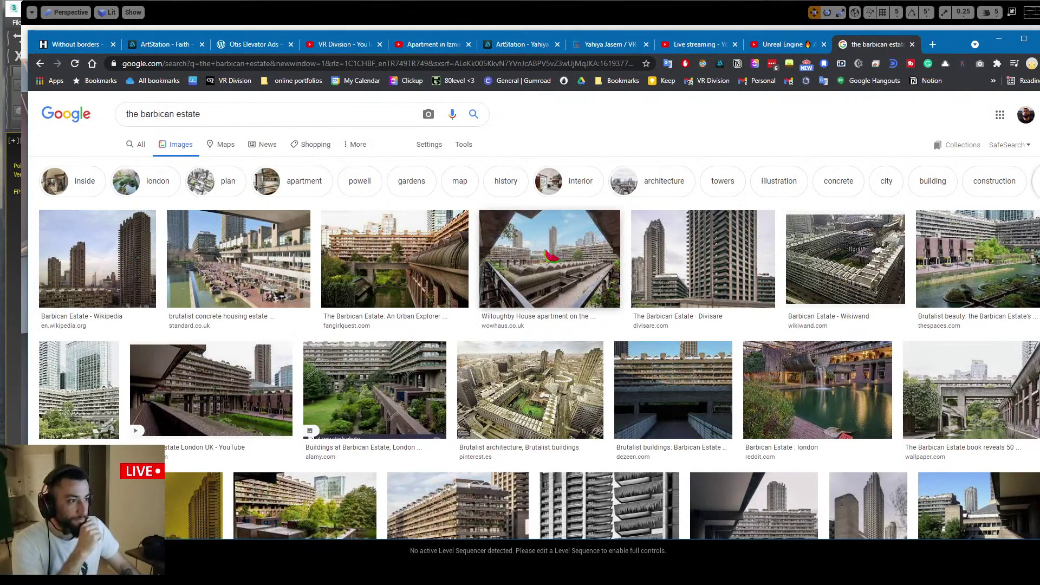
left_click(764, 242)
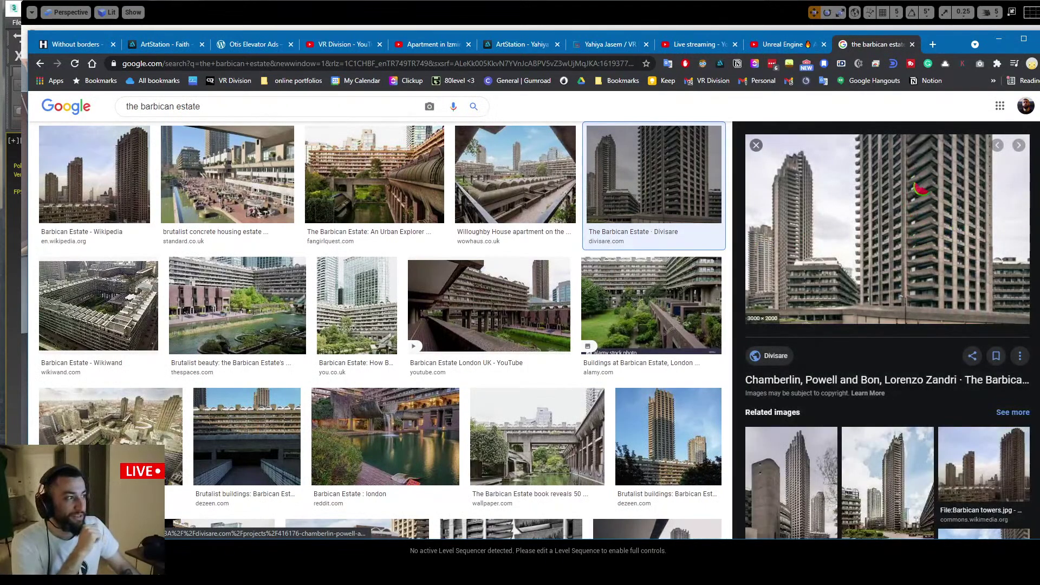
scroll(939, 195, "up", 3)
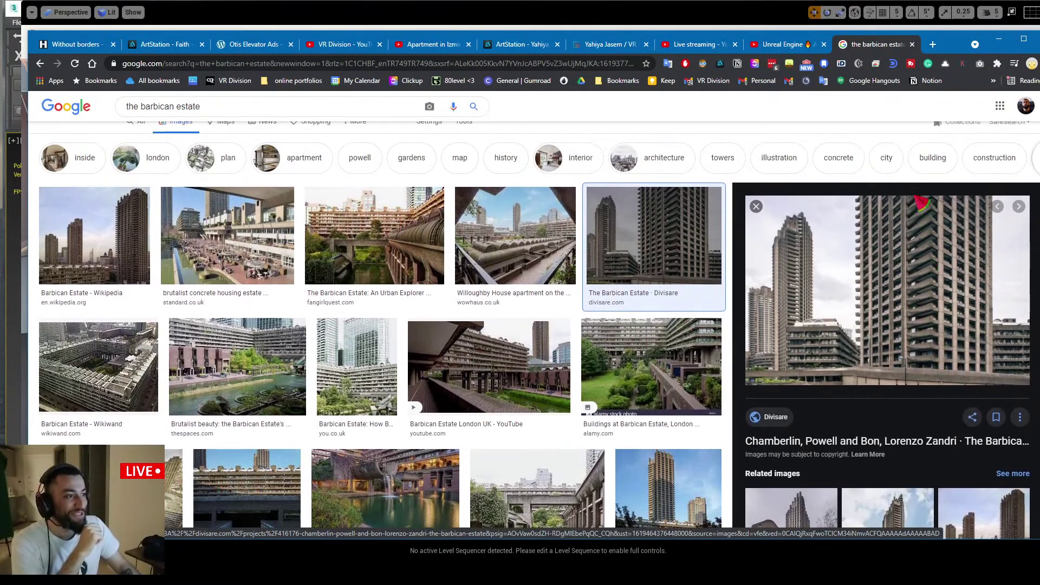
left_click(466, 254)
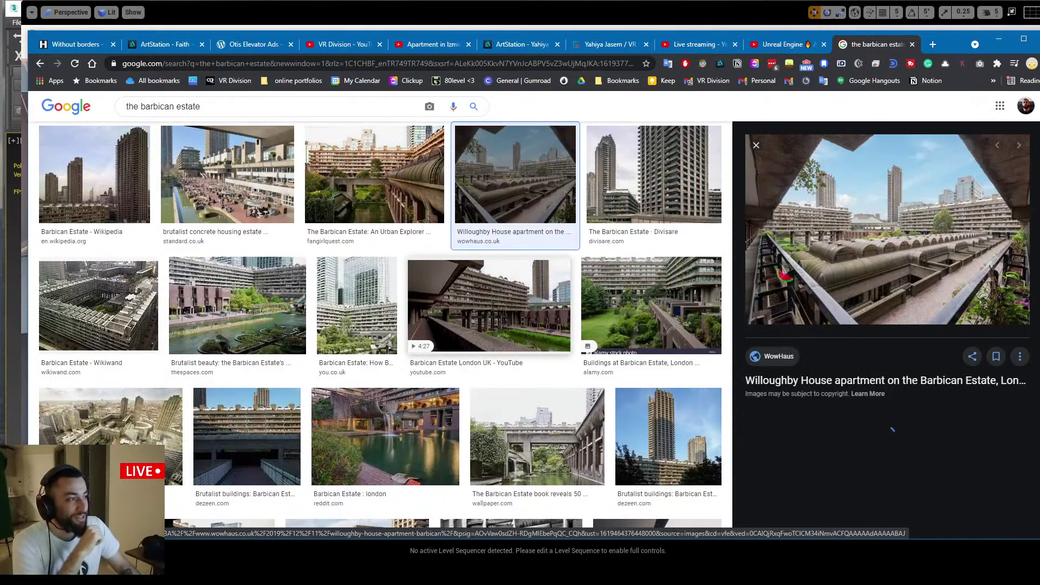
left_click(442, 184)
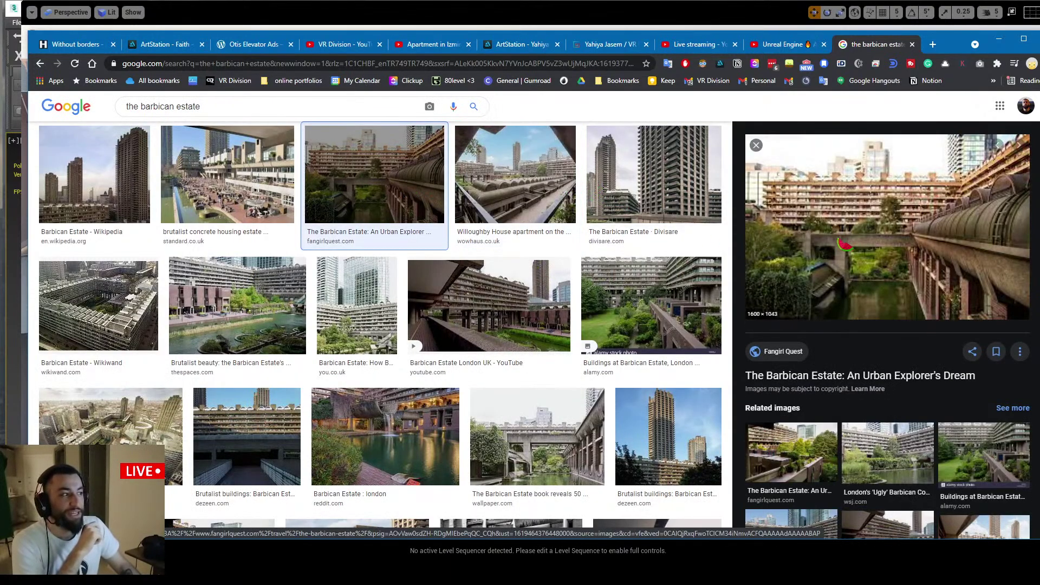
left_click(117, 171)
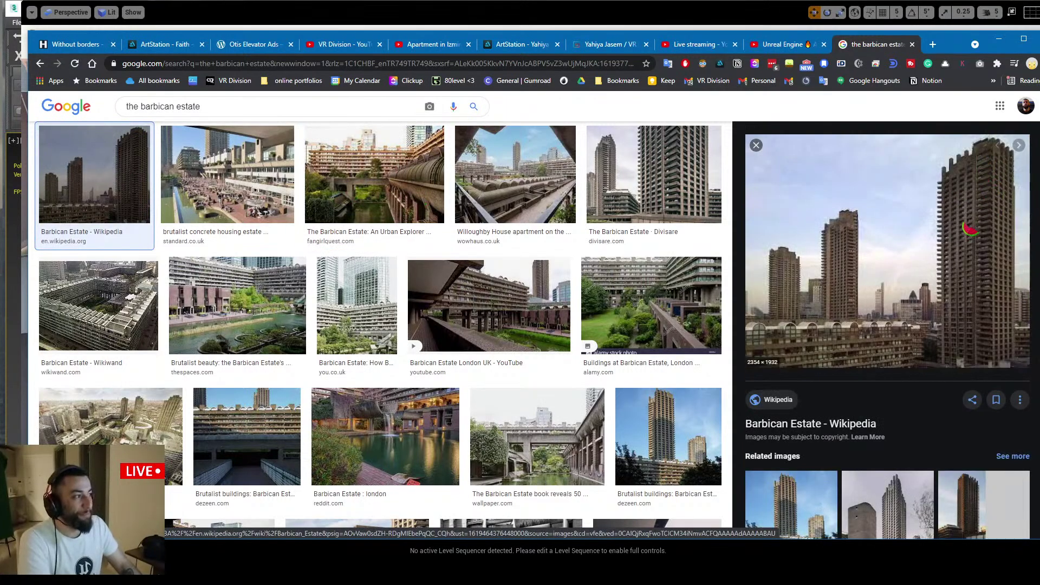
scroll(336, 225, "down", 5)
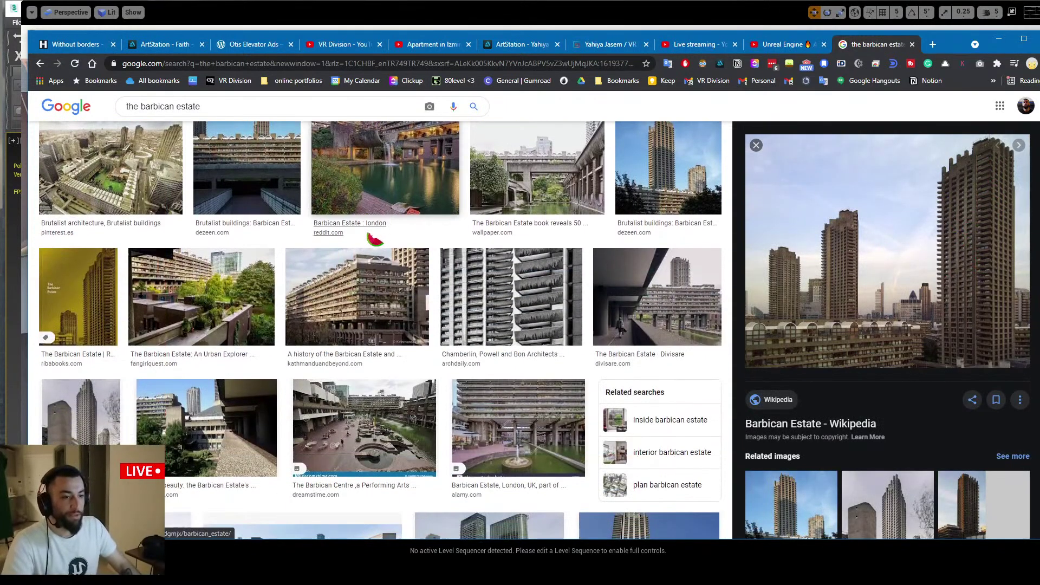
scroll(208, 120, "up", 7)
Refine the search to 'apartments' and follow the modernist interior photo through Pinterest to tumblr
left_click(208, 116)
type("ap")
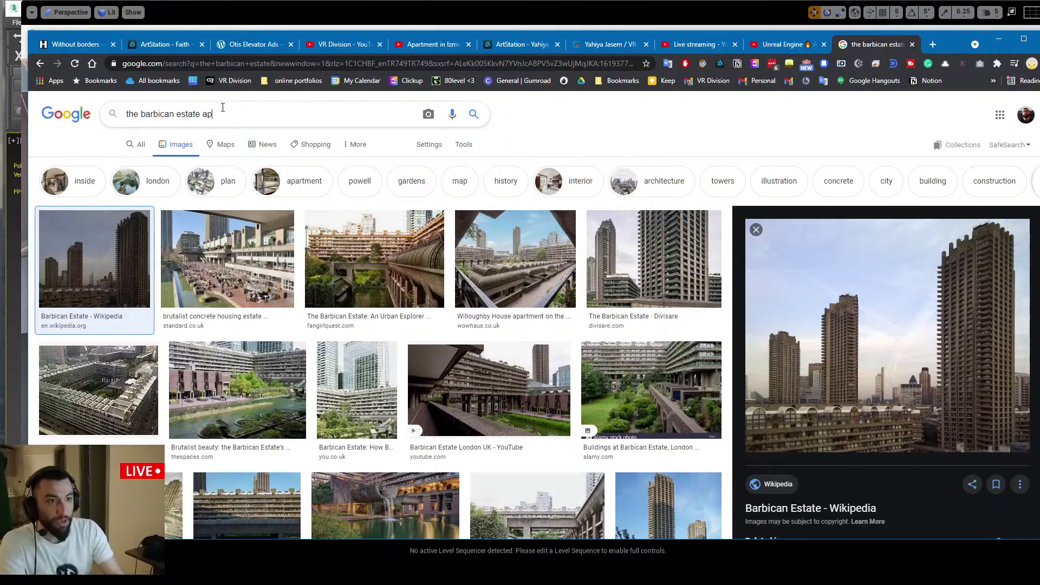
type("artments")
key("Return")
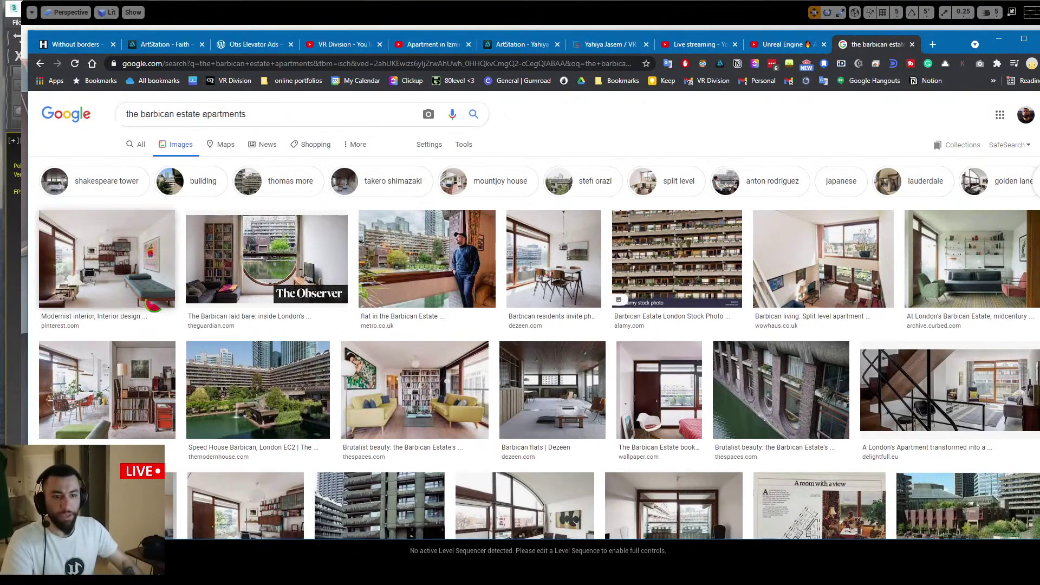
left_click(107, 259)
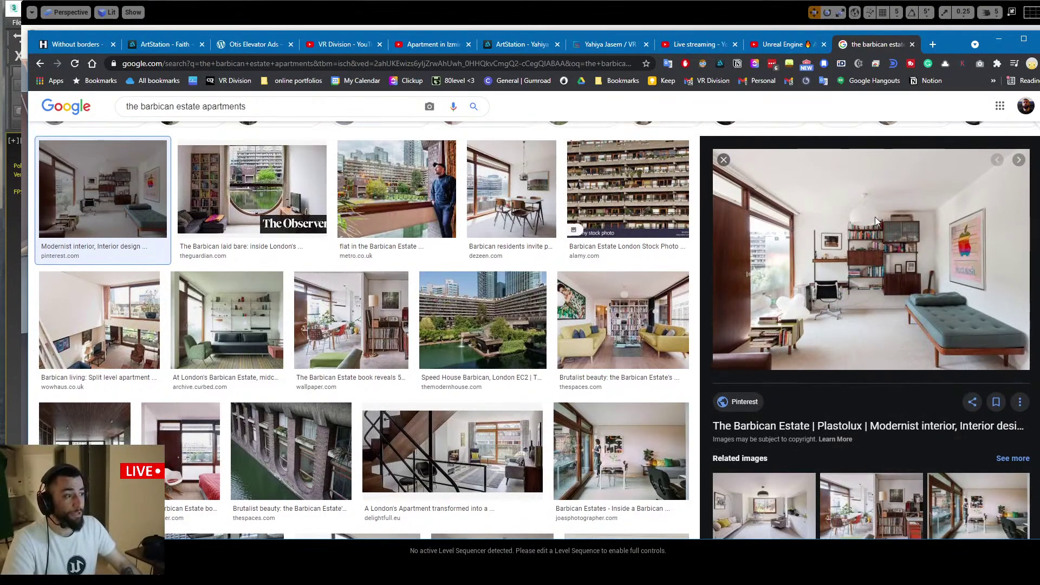
left_click(882, 216)
left_click(410, 228)
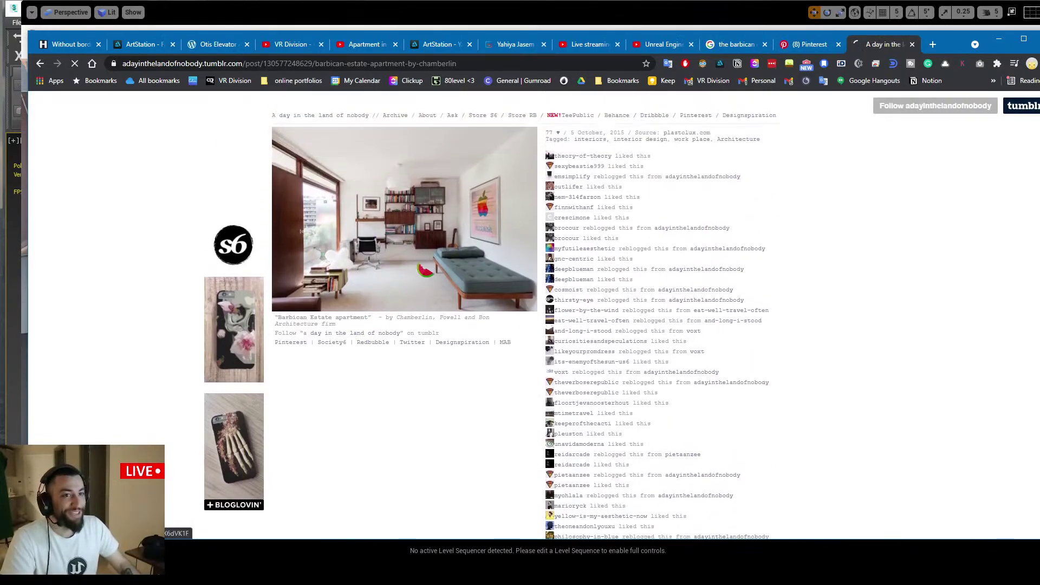
Return to the Pinterest pin and open the Kids Room Decor Ideas pin from the similar pins
key("ctrl+shift+Tab")
scroll(430, 225, "down", 3)
scroll(455, 275, "up", 3)
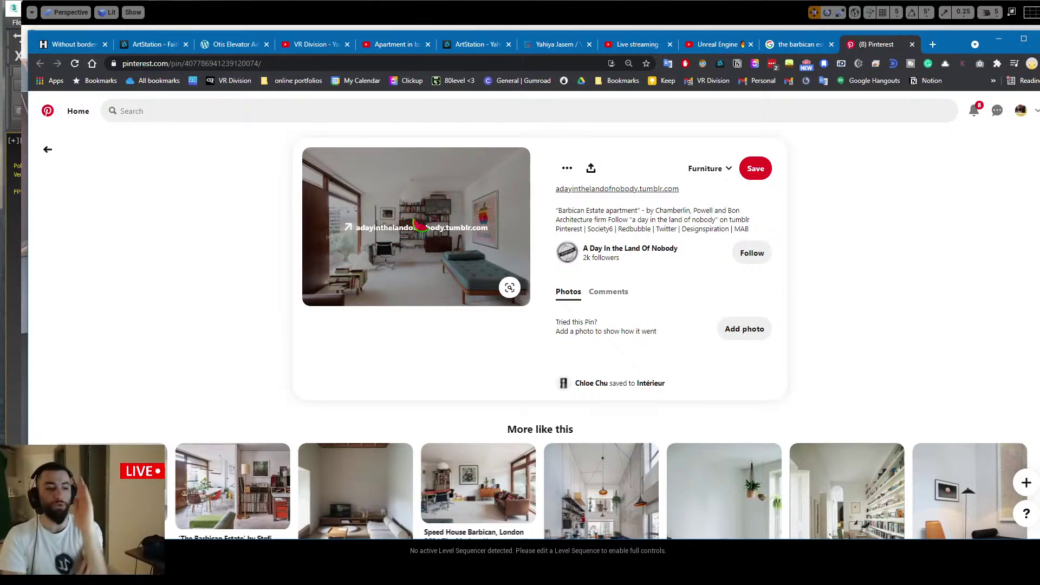
scroll(420, 224, "down", 2)
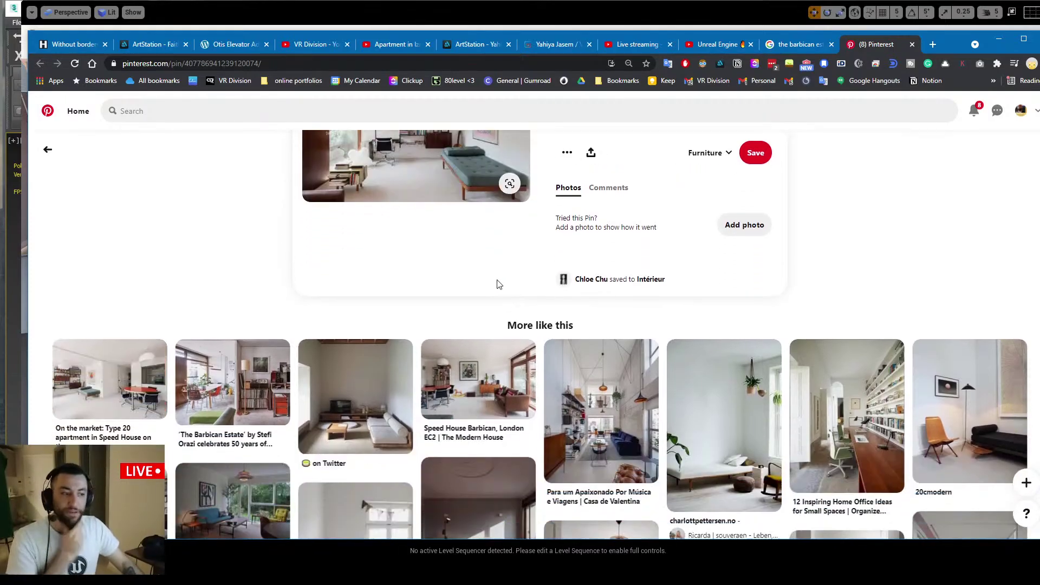
scroll(495, 283, "up", 2)
scroll(443, 235, "down", 6)
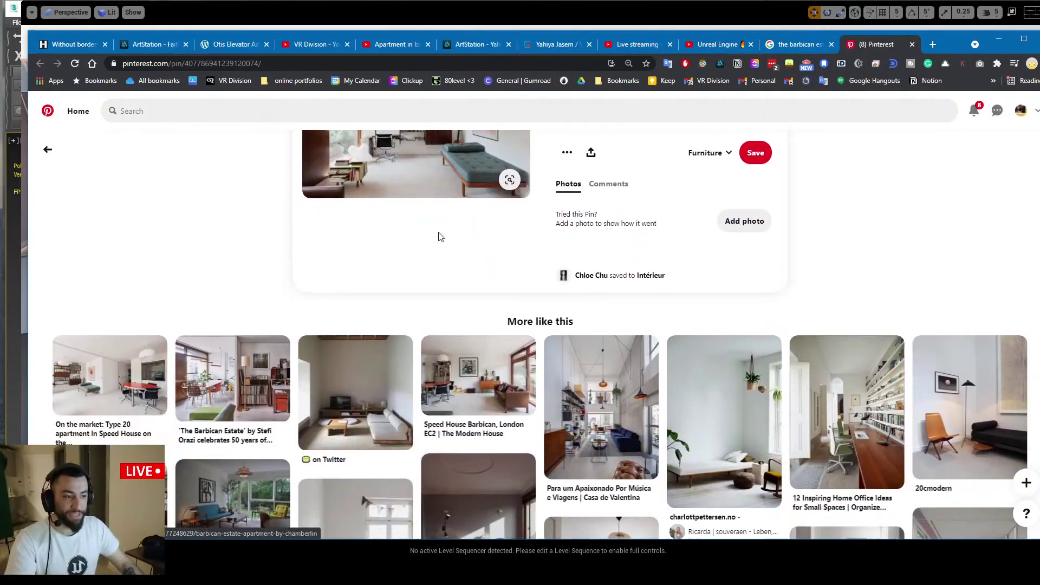
scroll(345, 362, "down", 2)
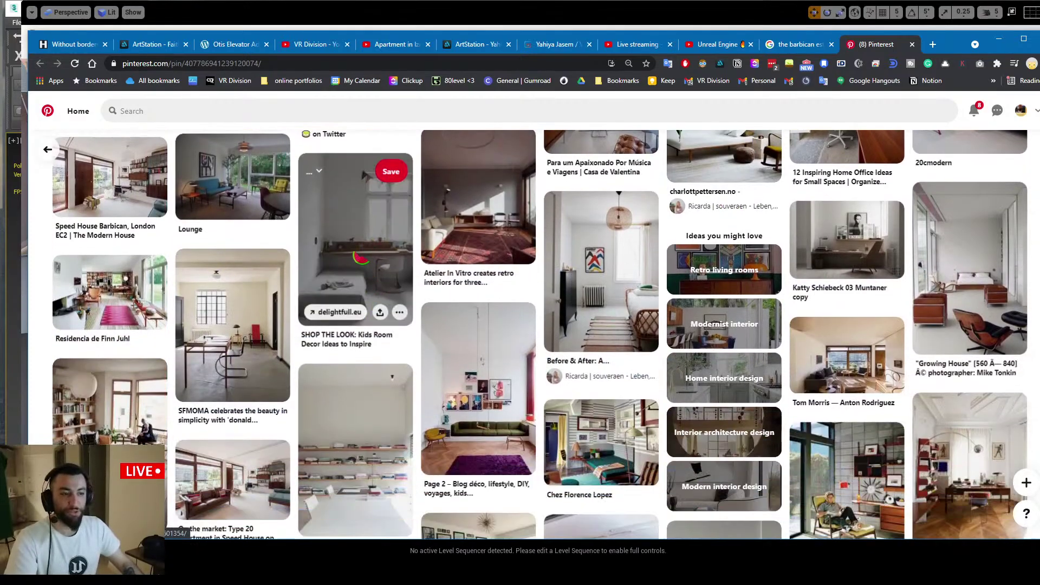
left_click(347, 357)
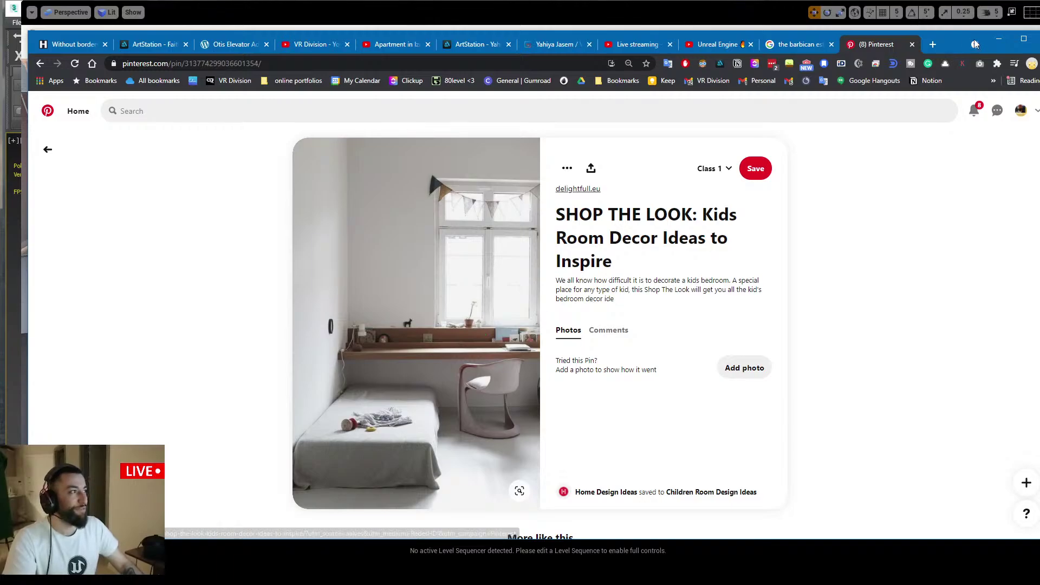
Minimize Chrome to pull the Unreal camera back, then return to Chrome's ArtStation page
left_click(998, 38)
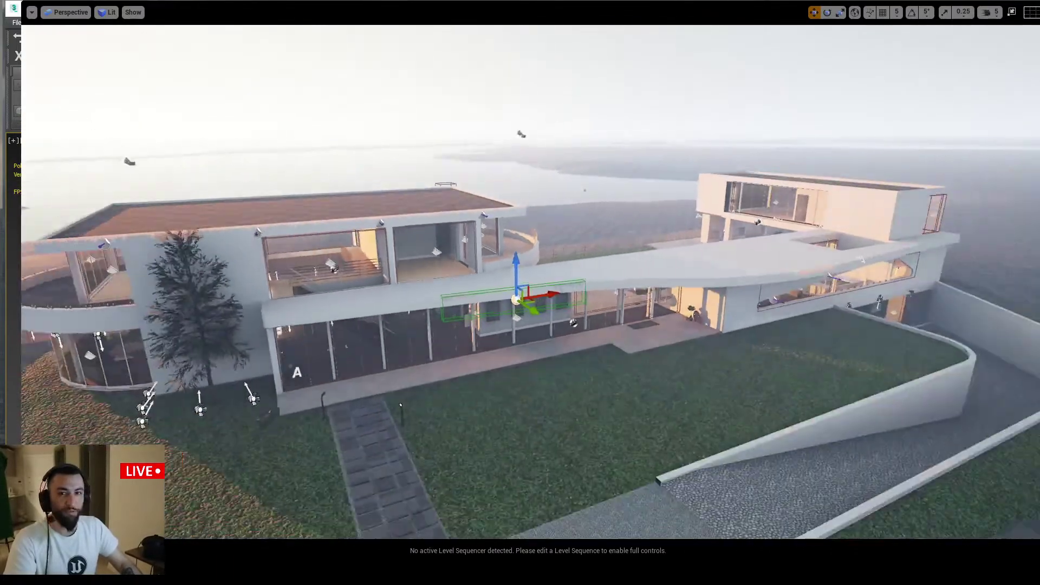
right_click_drag(701, 256, 710, 259)
key("s")
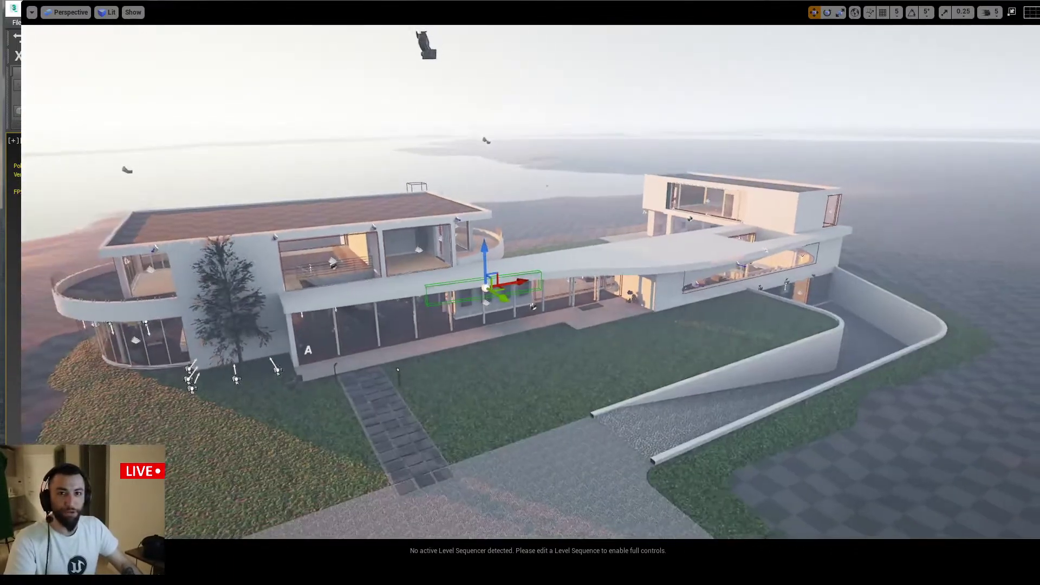
key("alt+Tab")
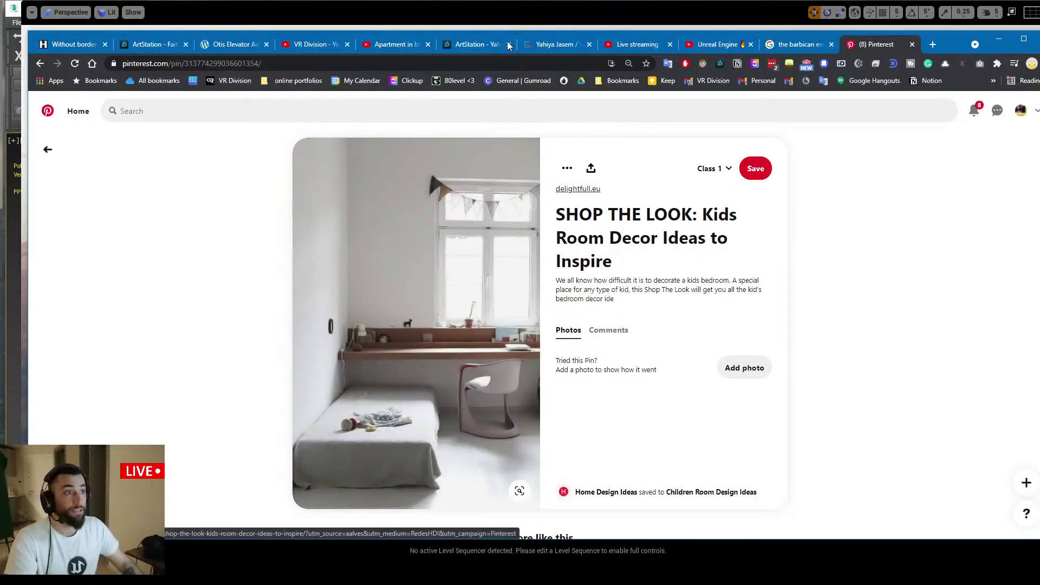
left_click(485, 45)
Open the real-time apartment artwork and scroll through its kitchen, living room and study renders
left_click(487, 297)
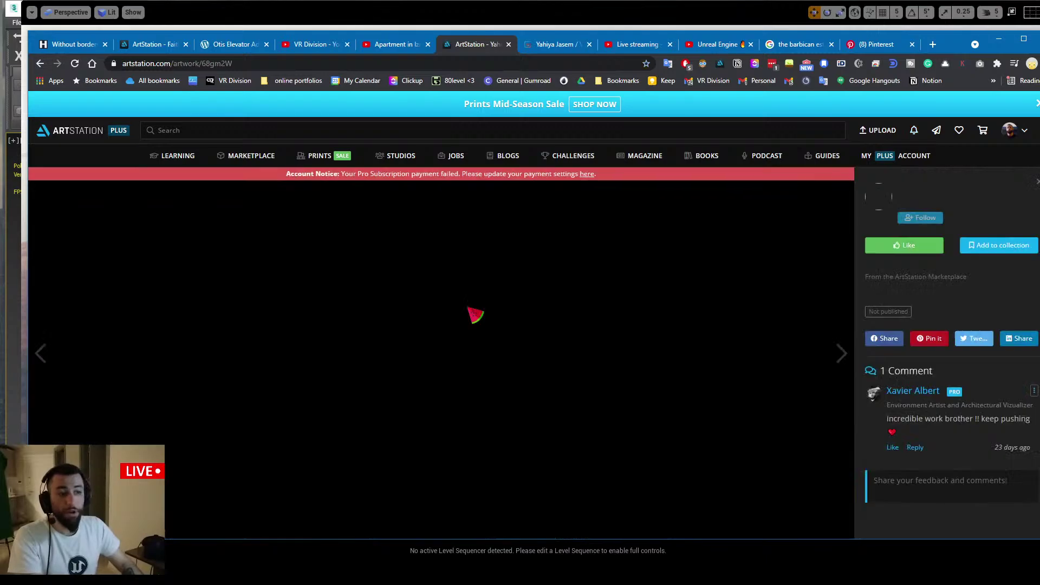
scroll(487, 304, "down", 6)
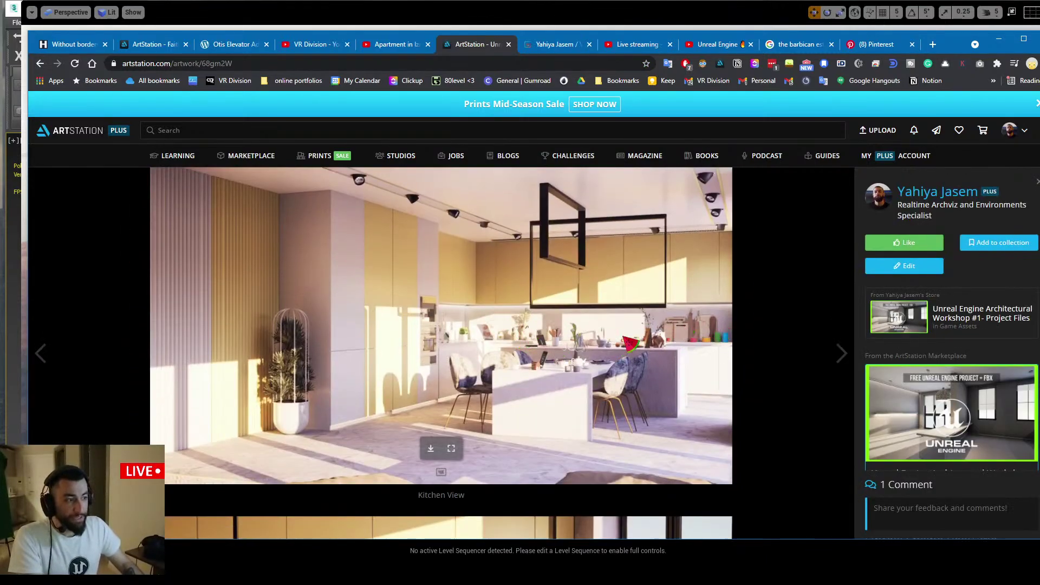
scroll(650, 344, "down", 6)
scroll(441, 352, "up", 1)
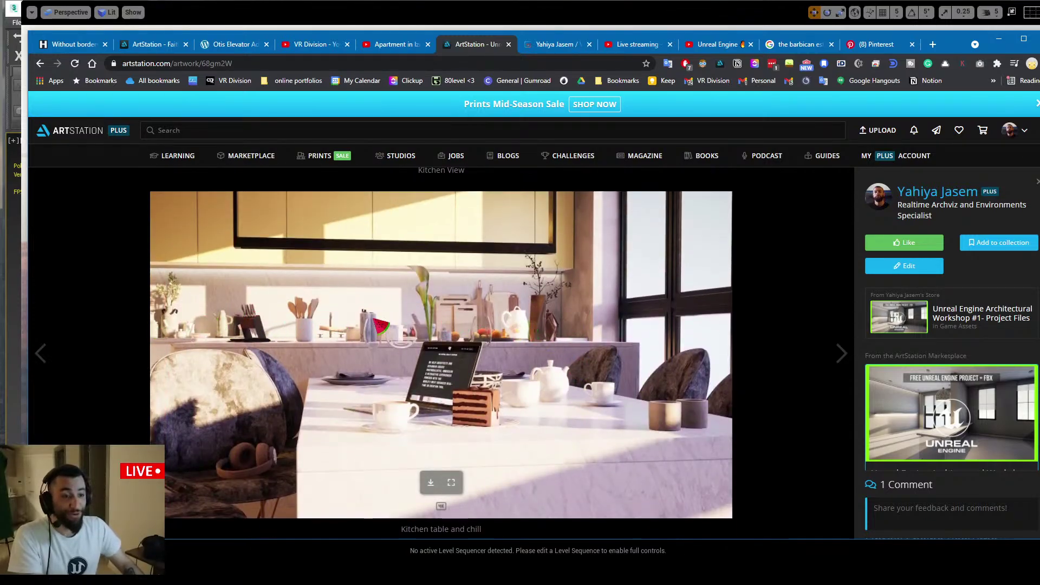
scroll(377, 325, "down", 10)
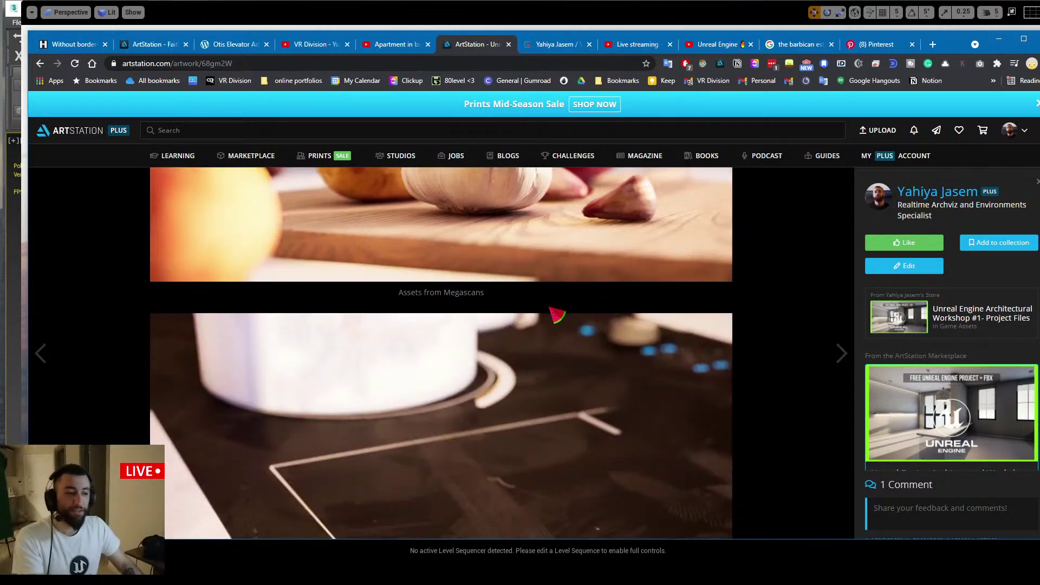
scroll(558, 314, "down", 15)
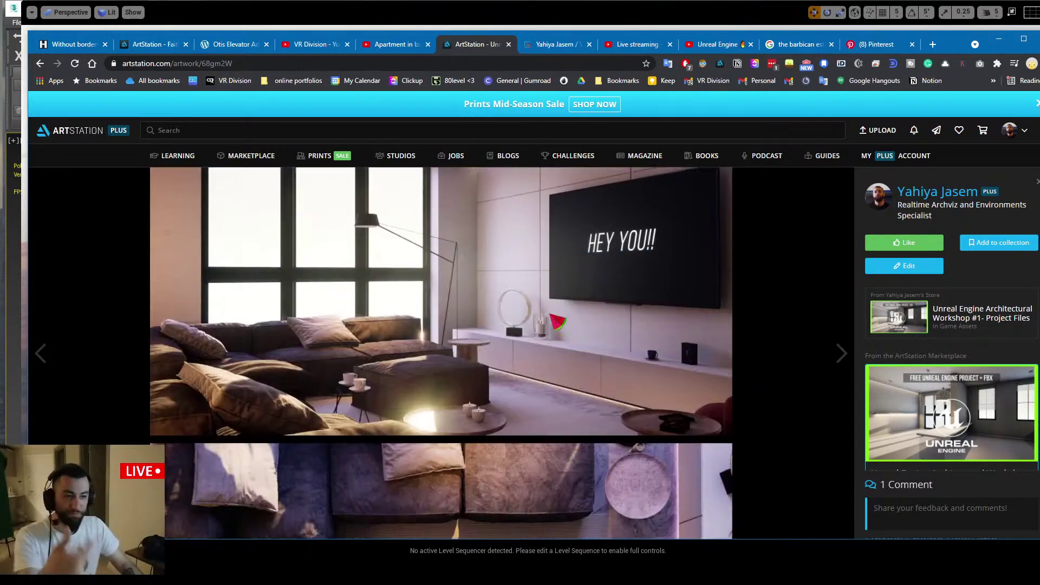
scroll(558, 321, "down", 12)
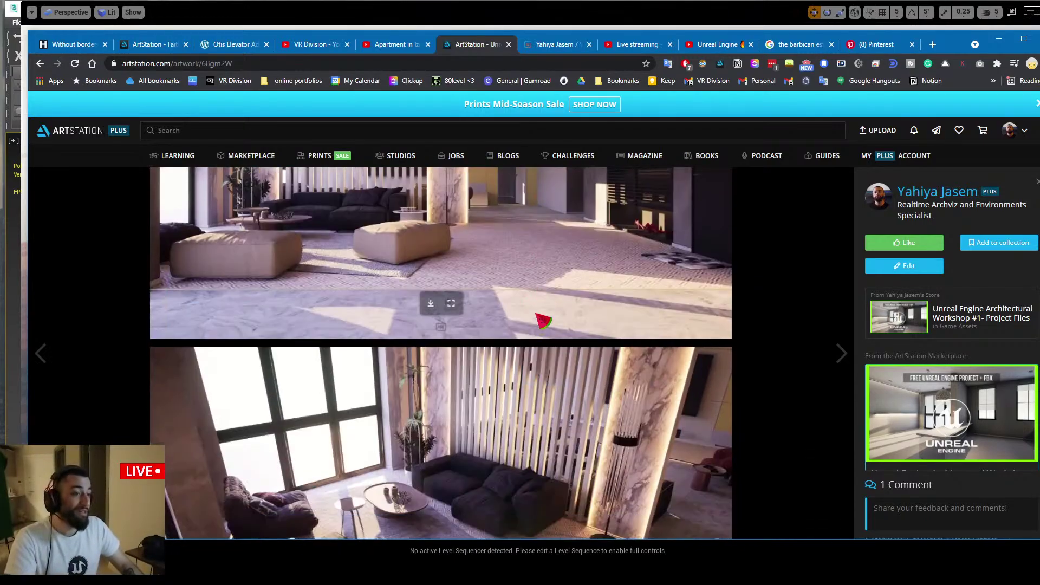
scroll(543, 322, "down", 15)
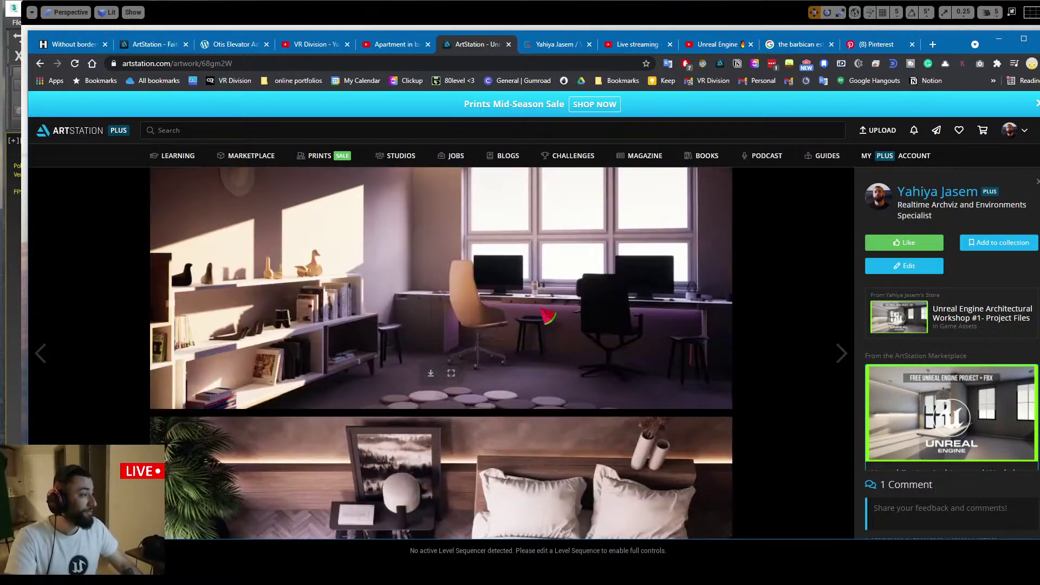
Minimize Chrome and bring the OBS window into view over Unreal
left_click(999, 39)
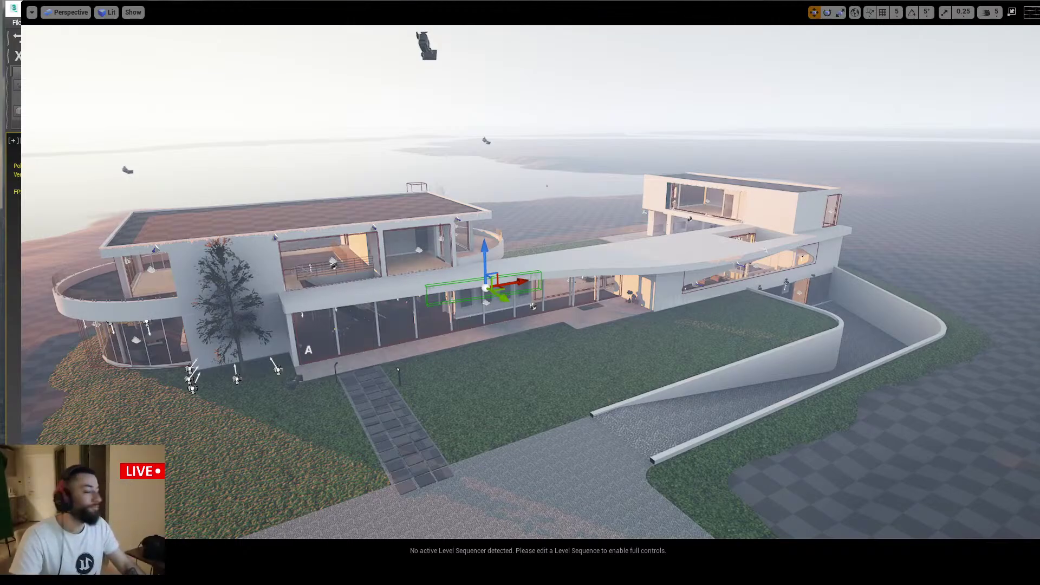
key("alt+Tab")
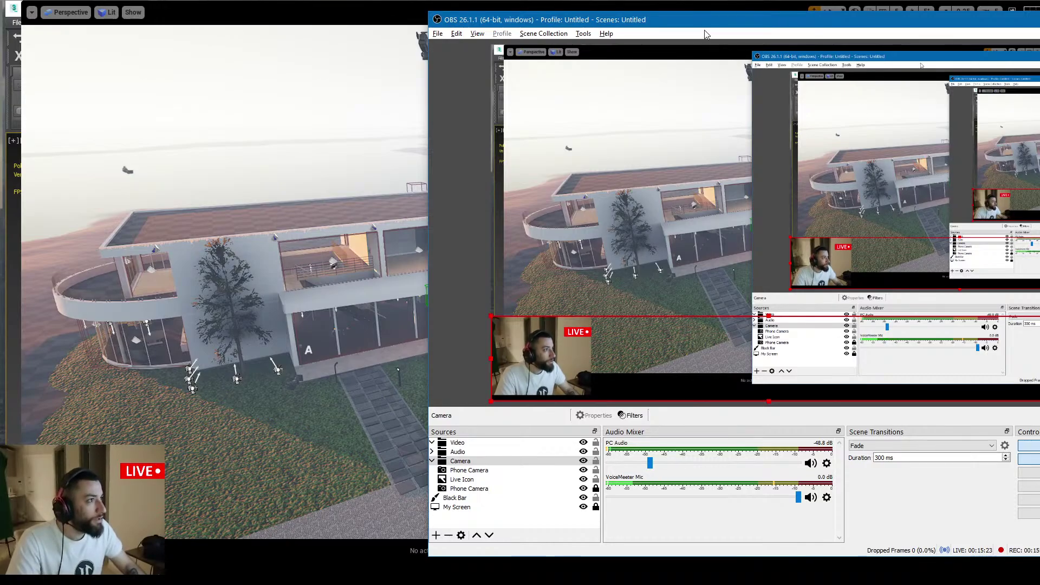
left_click_drag(699, 22, 928, 75)
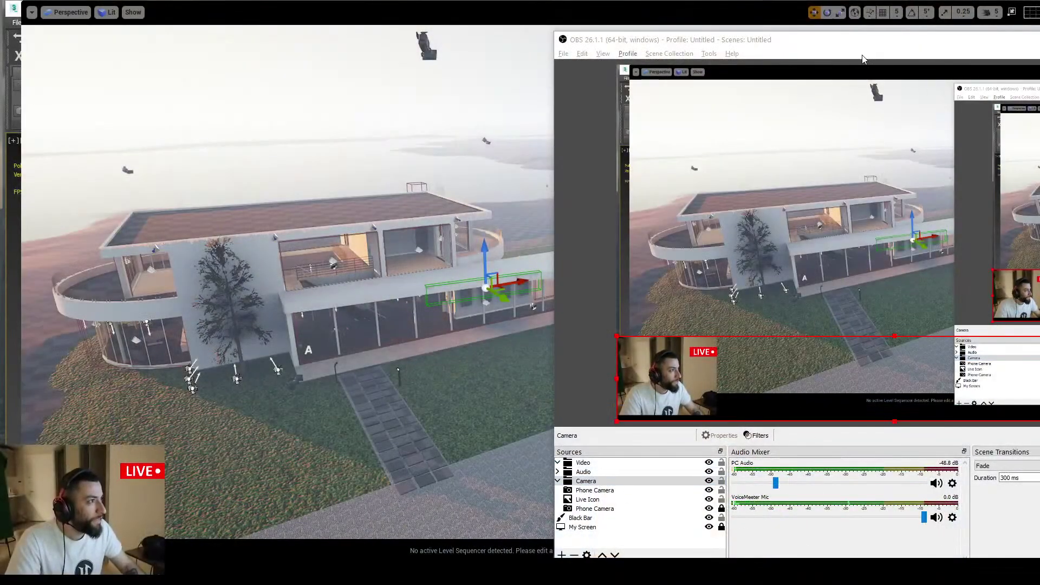
Unhide all OBS sources to reveal Music Playlist, then move OBS off the viewport
left_click(787, 538)
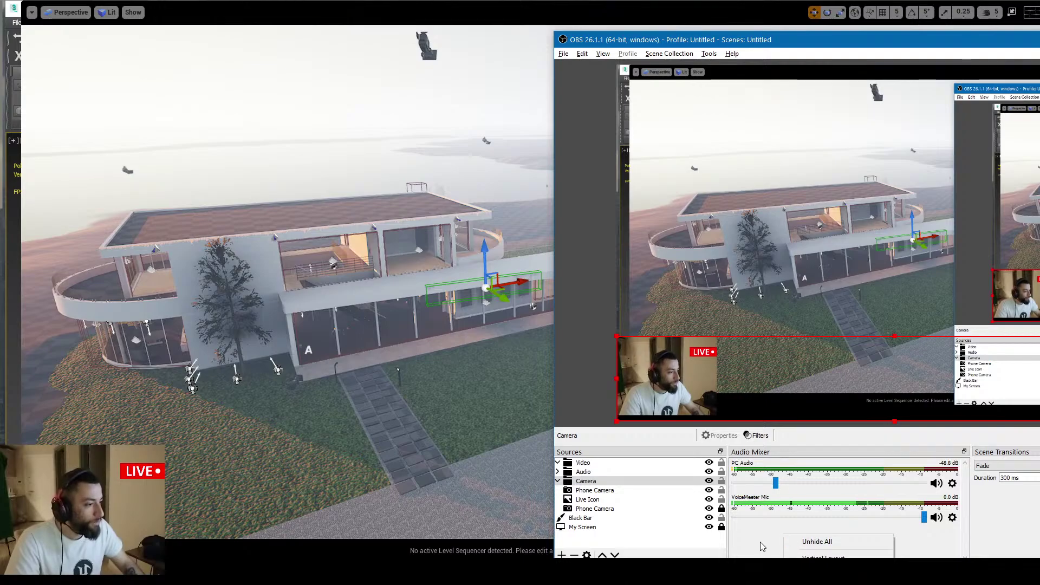
left_click(656, 544)
key("ctrl+v")
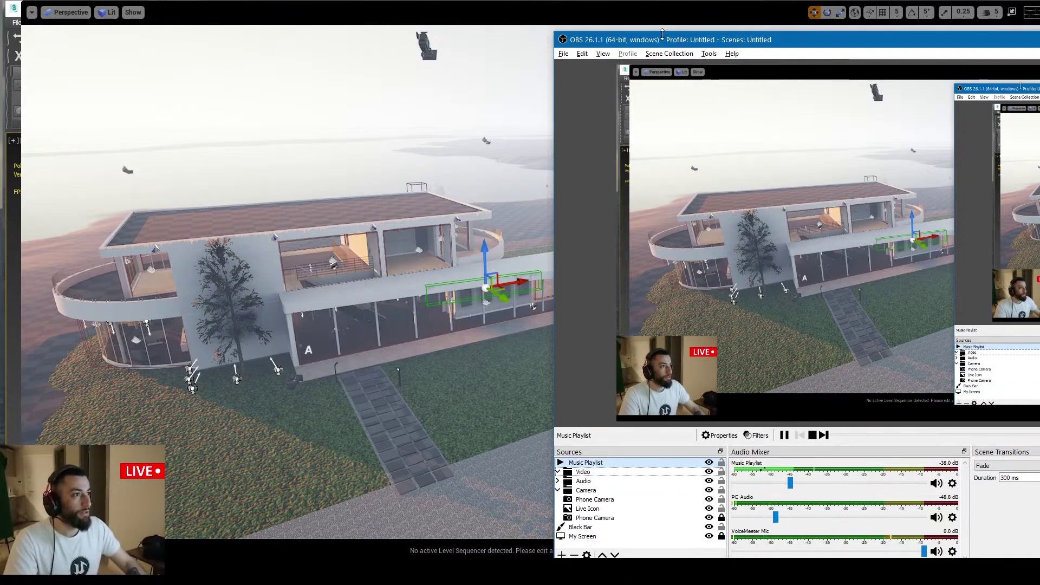
left_click_drag(606, 40, 1039, 244)
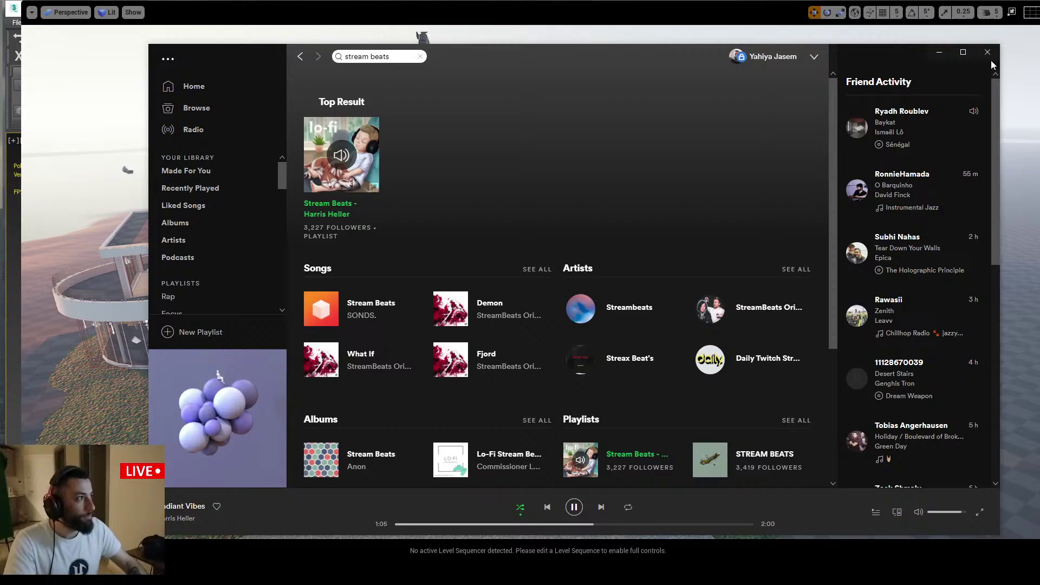
Dismiss the music player, fly the camera closer around the villa's front, then hide OBS
left_click(990, 53)
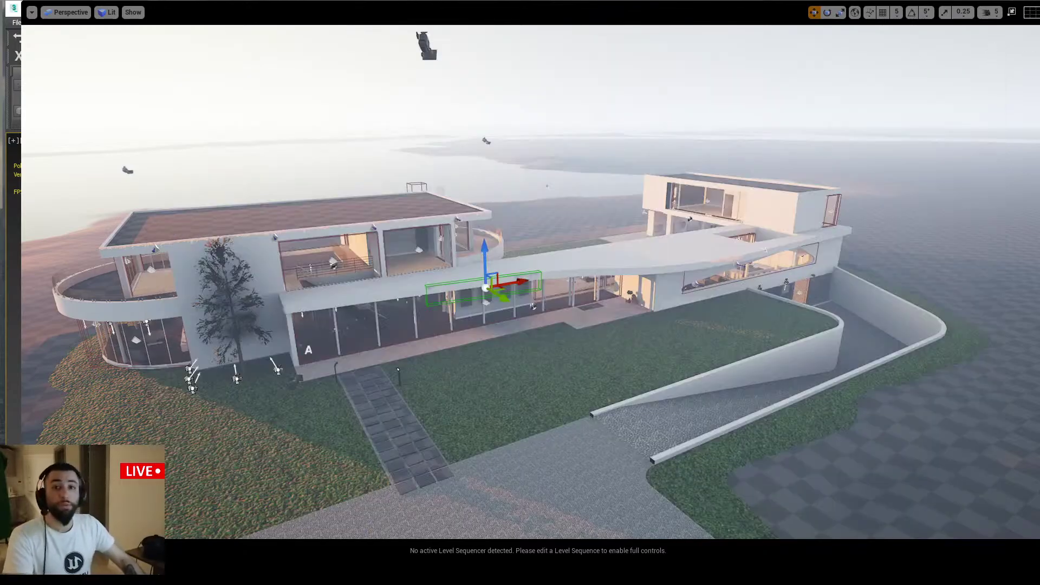
right_click_drag(986, 415, 973, 426)
right_click_drag(464, 365, 464, 364)
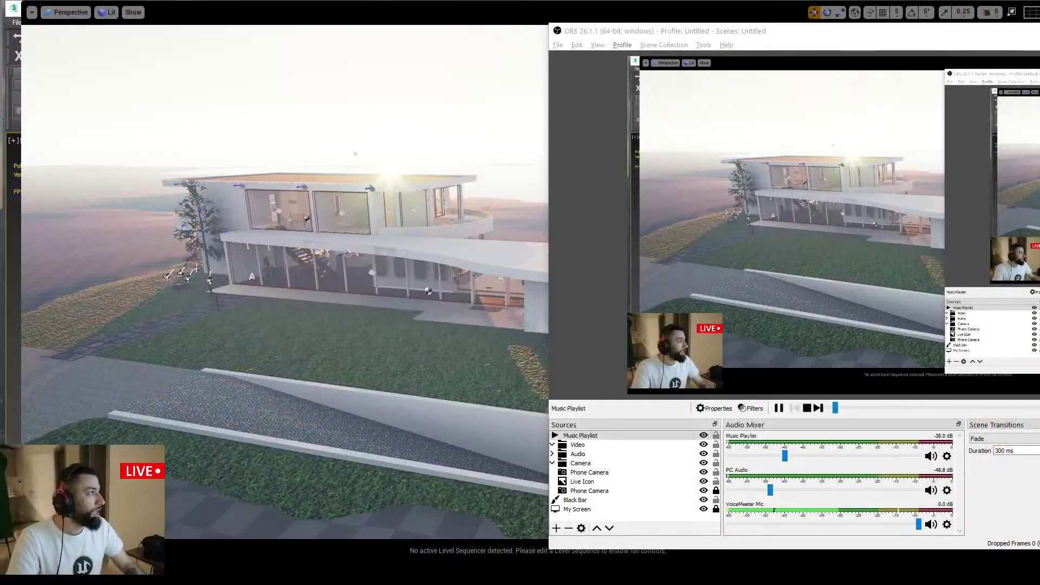
left_click(458, 387)
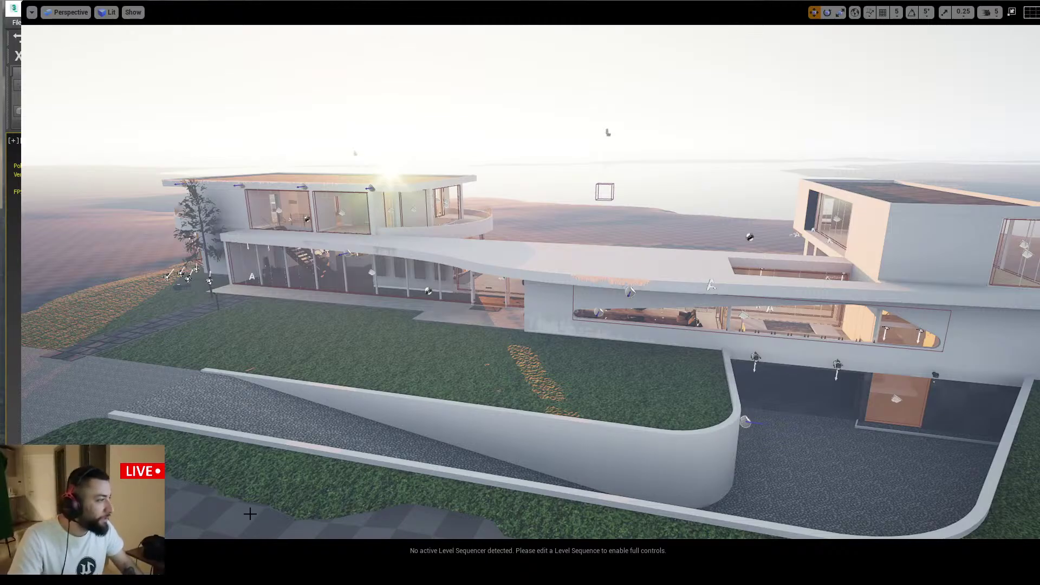
Open miro.com in a new Chrome tab and open the Unreal Engine Masterclass board
key("alt+Tab")
key("ctrl+t")
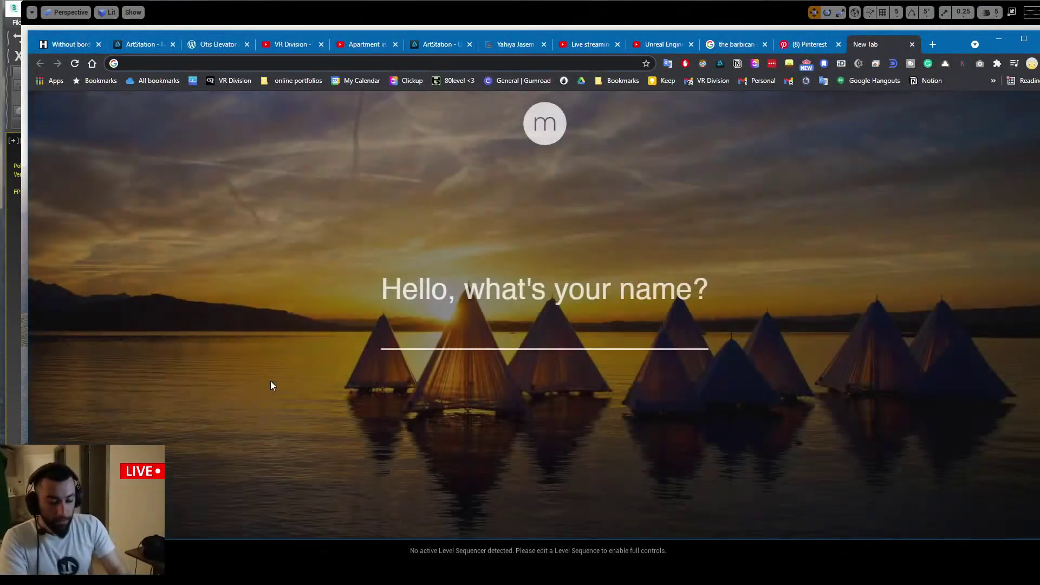
type("miro.com/app/dashboard/")
key("Return")
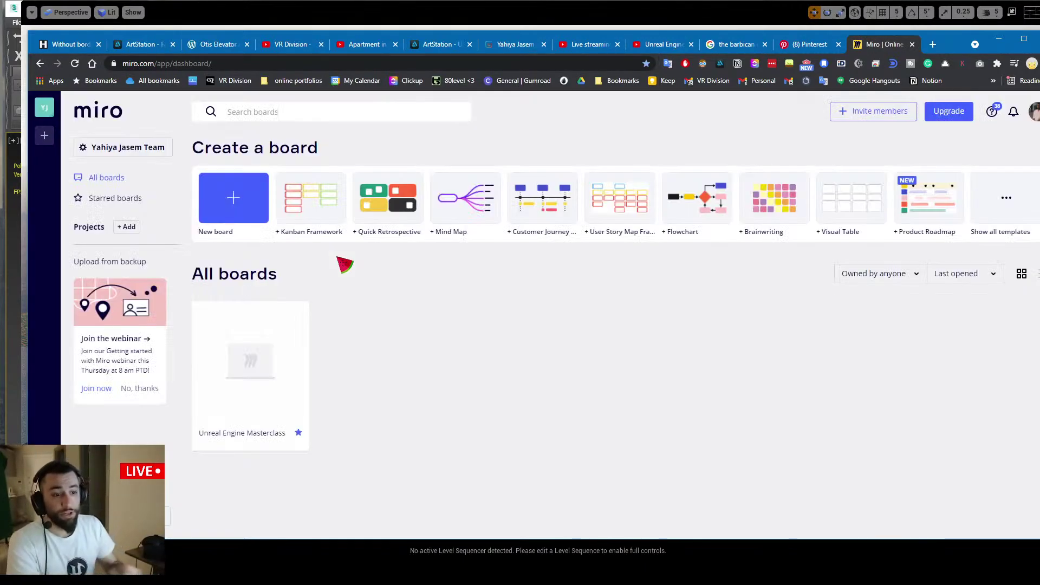
left_click(257, 349)
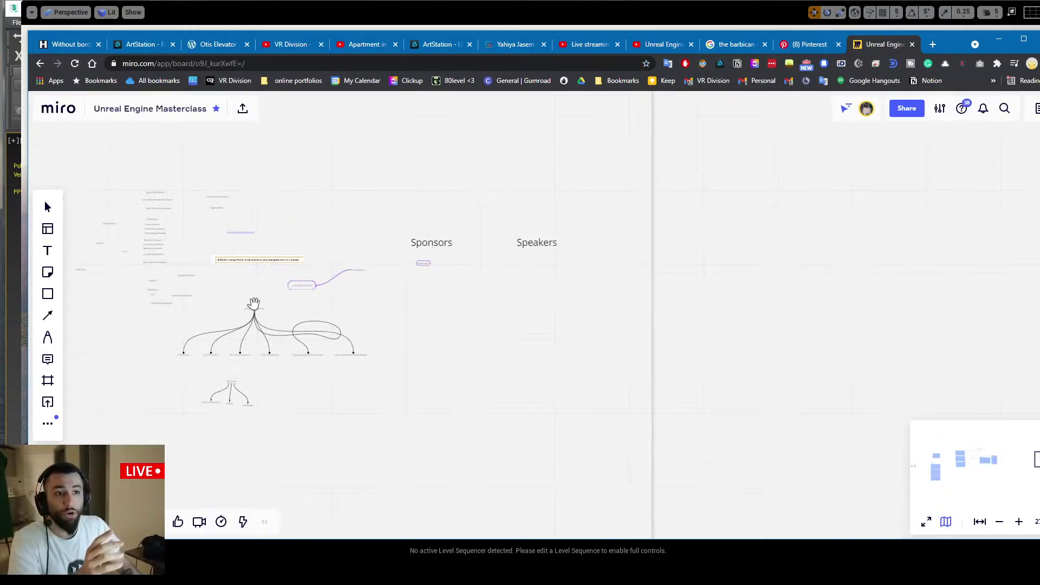
Zoom into the Start With a Template mind map, then switch to the Gumroad profile tab
left_click_drag(543, 292, 759, 284)
left_click_drag(488, 265, 785, 265)
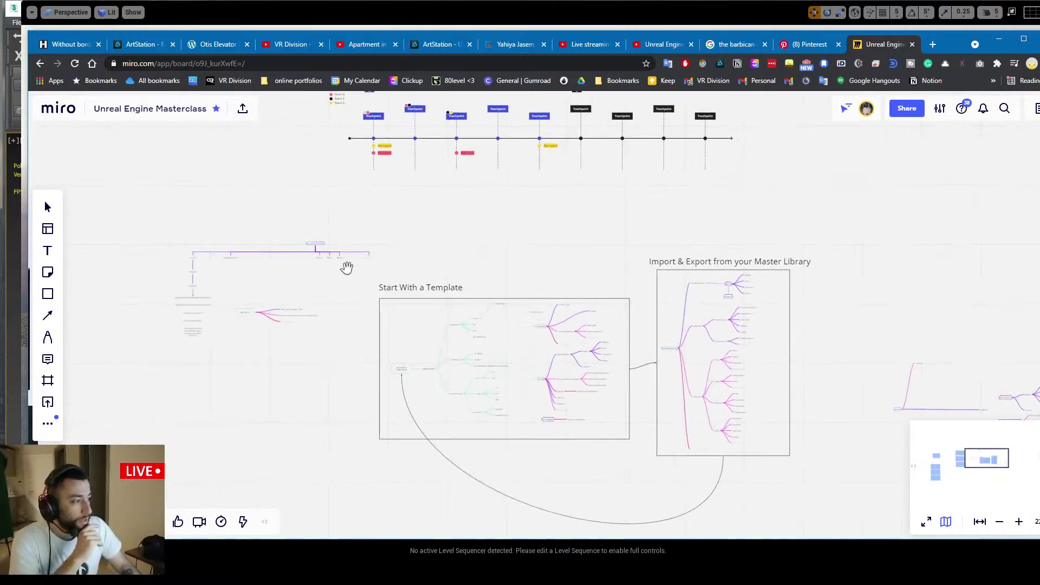
scroll(455, 284, "up", 4)
scroll(436, 286, "up", 5)
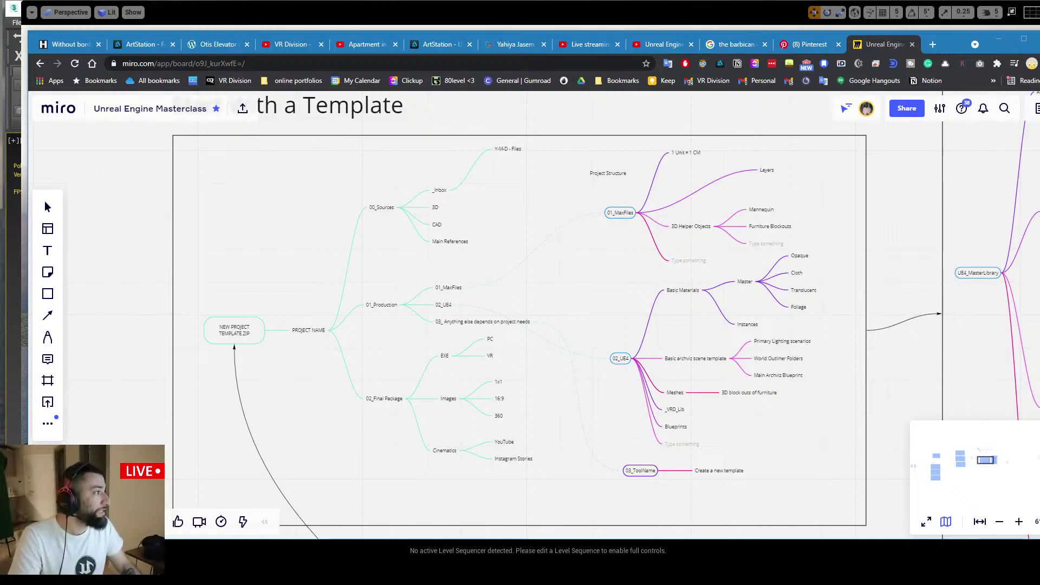
scroll(362, 262, "up", 5)
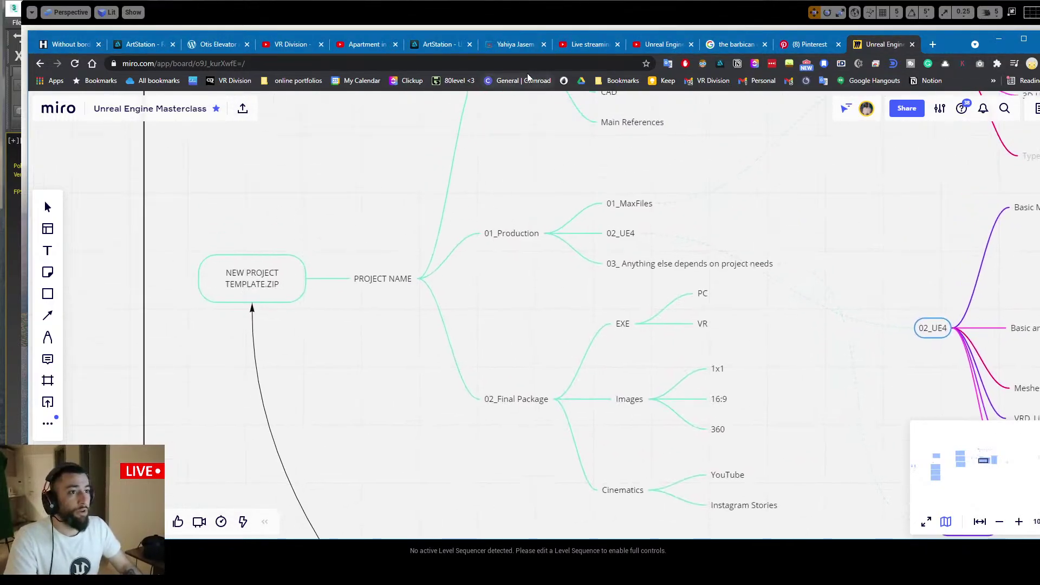
left_click(512, 44)
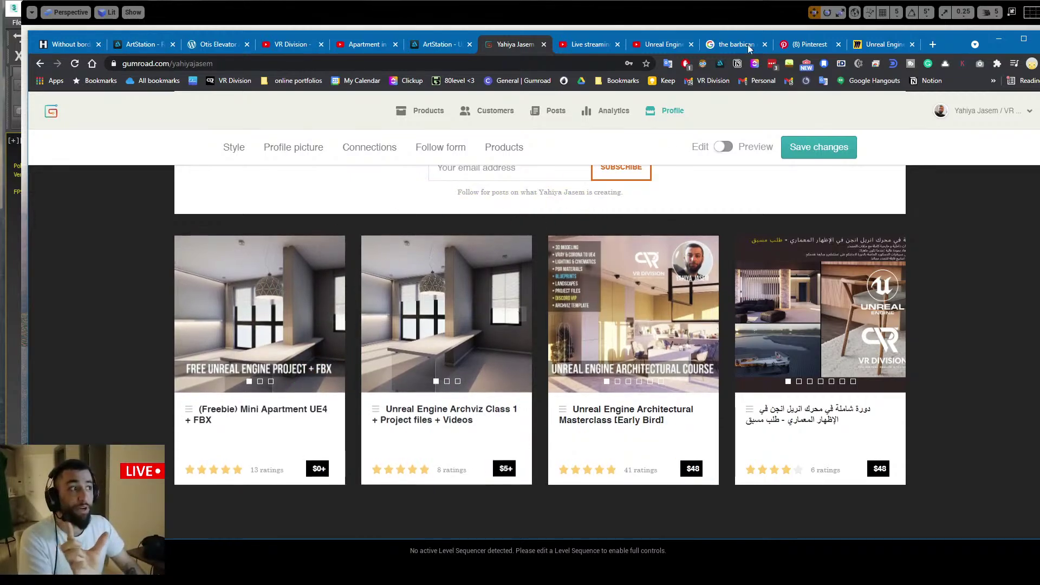
Go back to the Miro tab and zoom fully out on the project template mind map
left_click(882, 45)
scroll(357, 267, "down", 5)
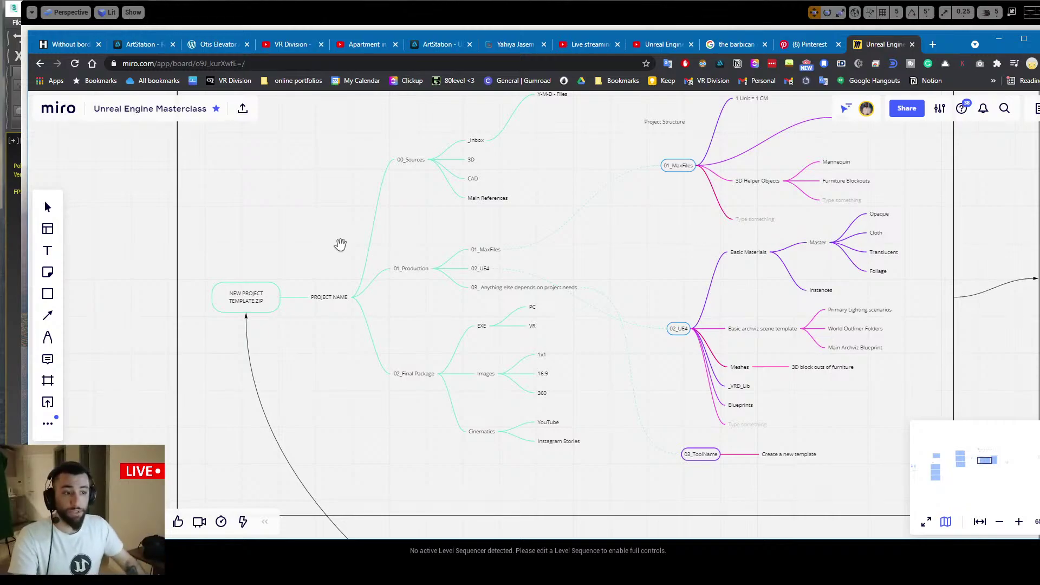
Pan and zoom until 00_Sources shows its _Inbox, 3D, CAD and Main References subfolders
scroll(330, 281, "up", 5)
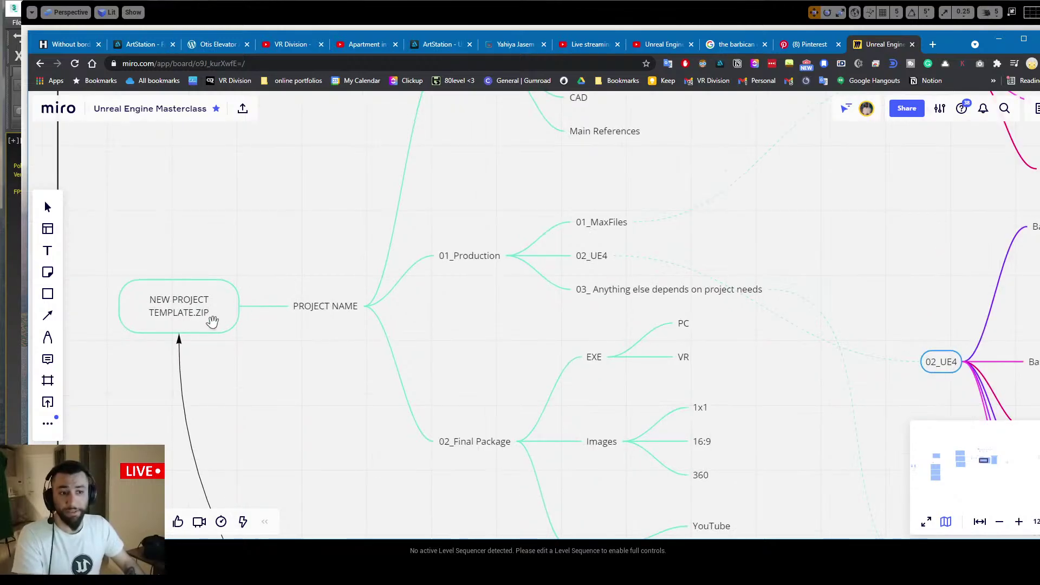
left_click_drag(309, 292, 304, 261)
left_click_drag(331, 215, 288, 299)
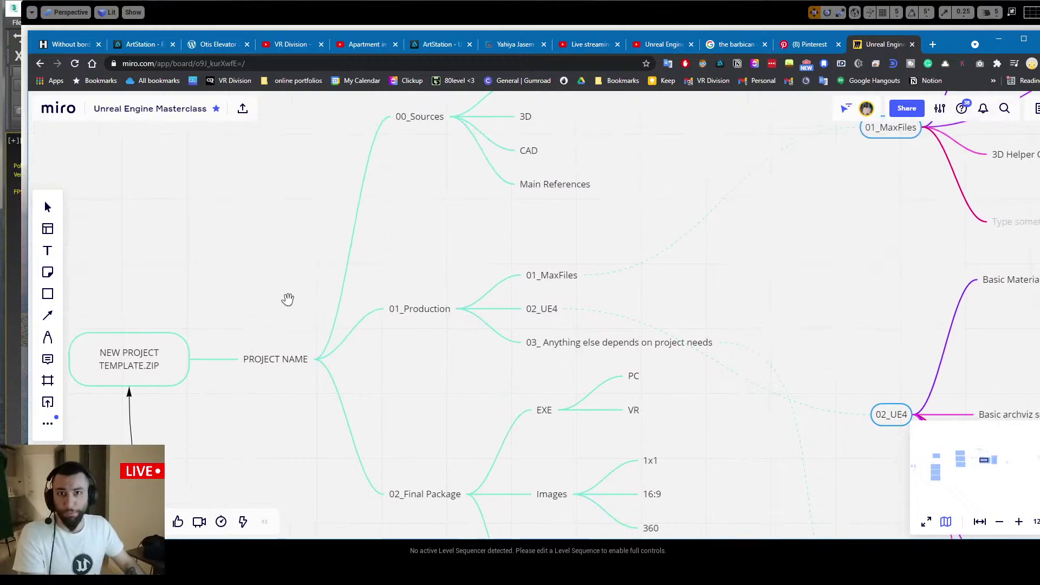
left_click_drag(293, 247, 275, 210)
scroll(269, 222, "down", 2)
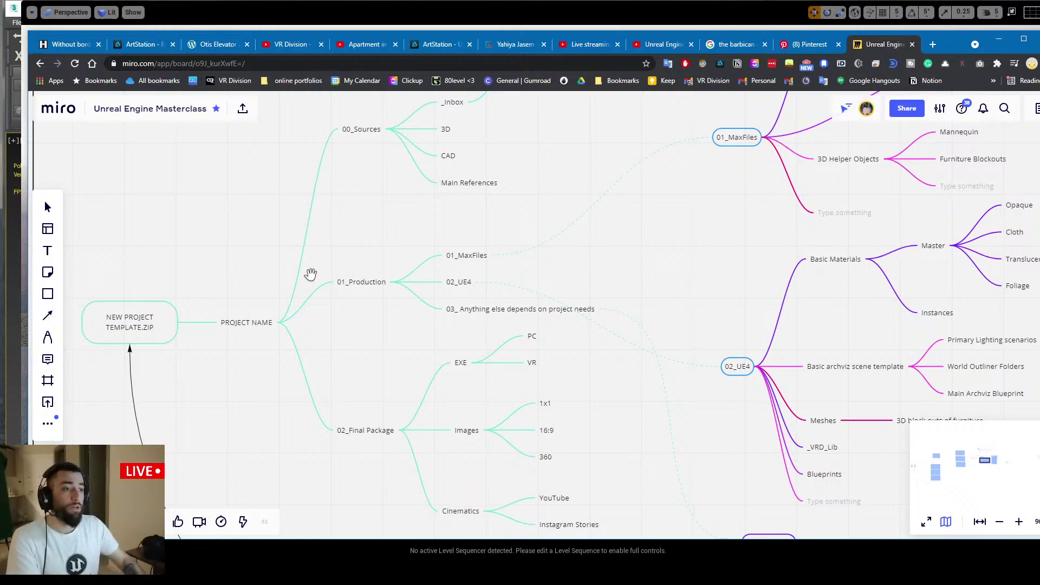
scroll(325, 242, "up", 2)
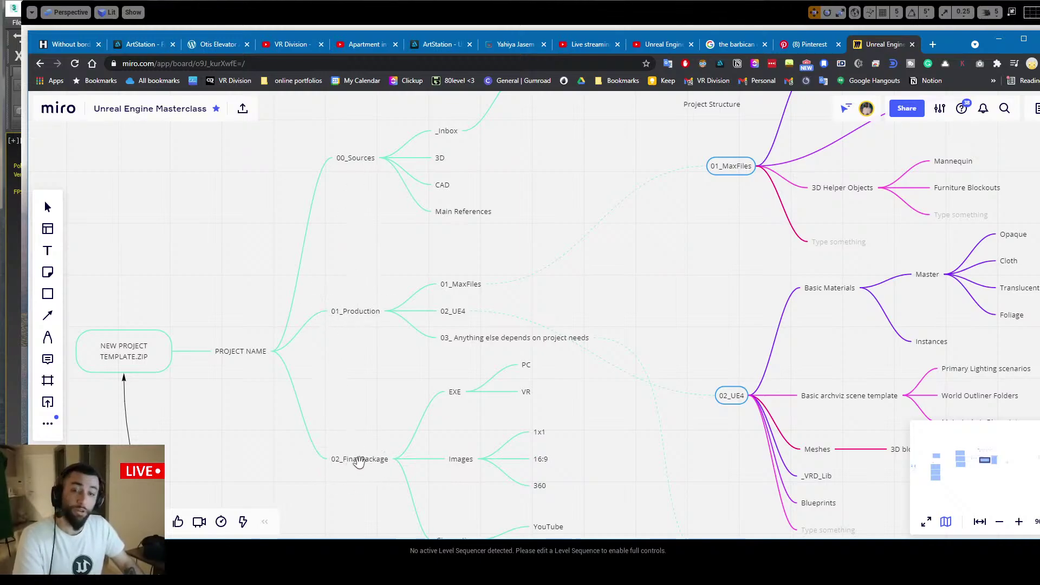
left_click_drag(378, 280, 273, 391)
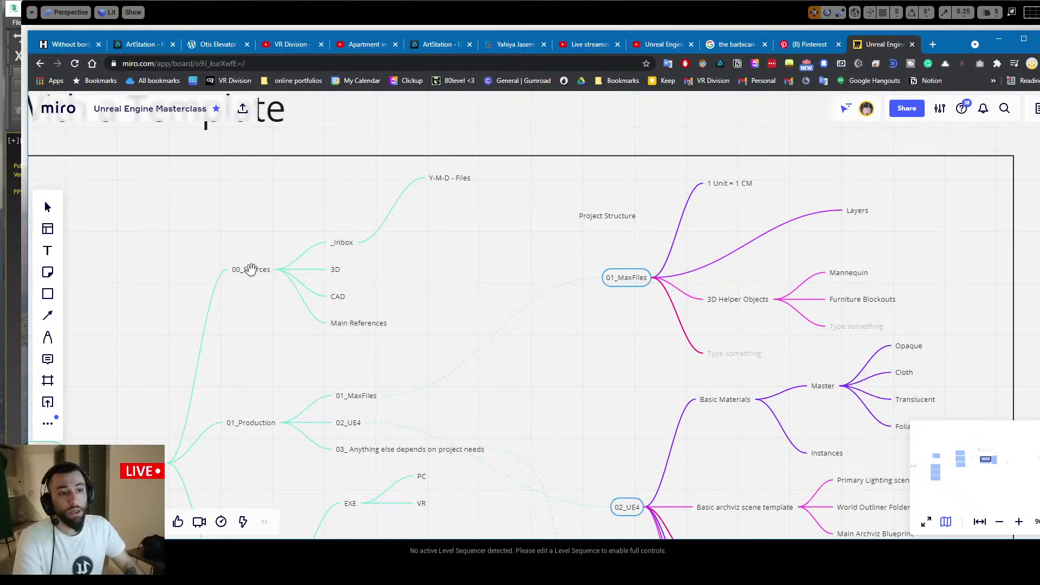
scroll(325, 263, "up", 3)
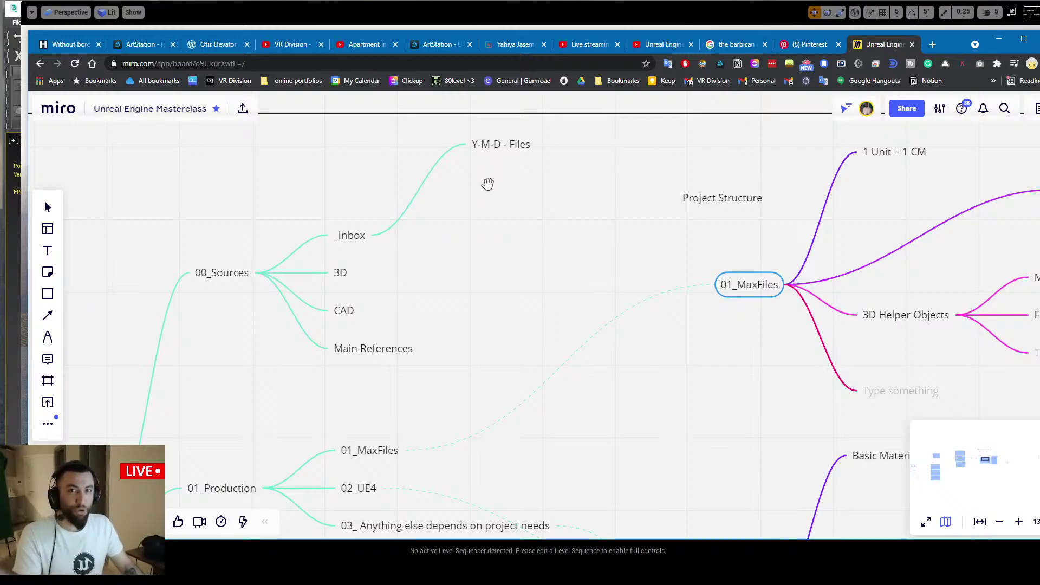
Find 01_MaxFiles under 01_Production and follow its link to the 01_MaxFiles branch
scroll(490, 223, "up", 2)
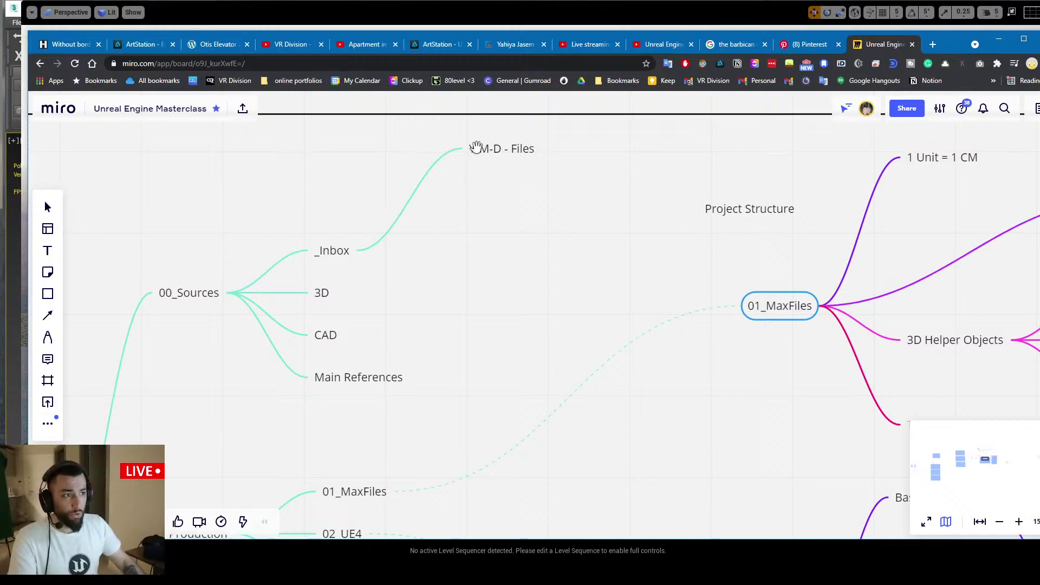
left_click_drag(435, 289, 492, 211)
scroll(437, 260, "up", 3)
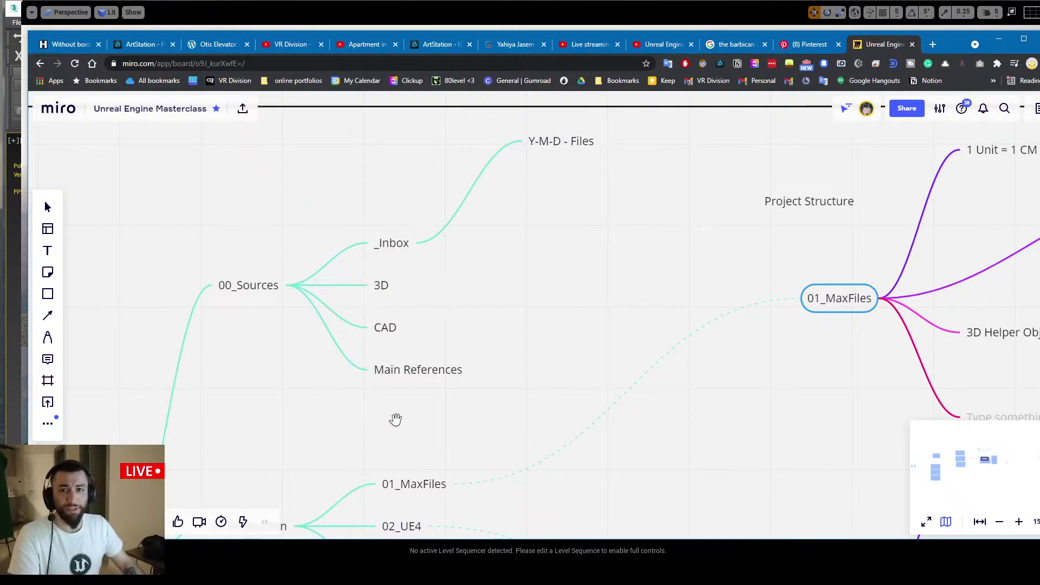
left_click_drag(395, 420, 523, 195)
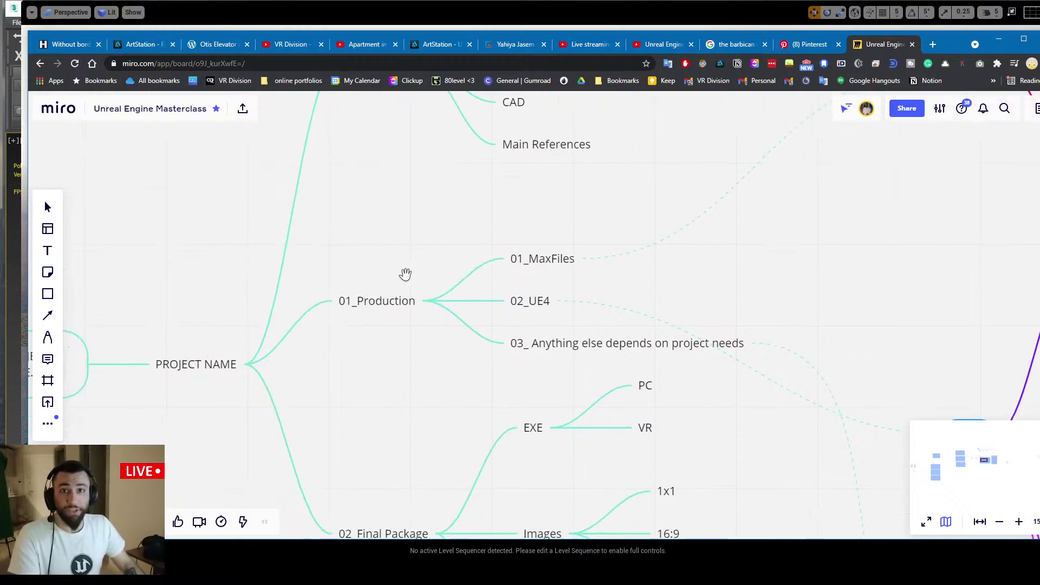
left_click_drag(406, 274, 332, 297)
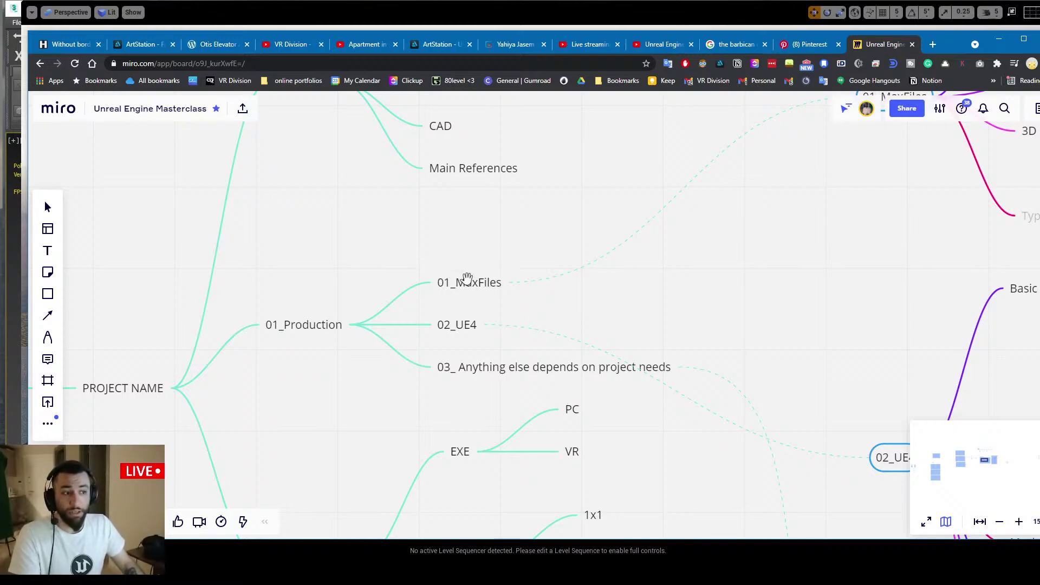
left_click_drag(426, 291, 339, 326)
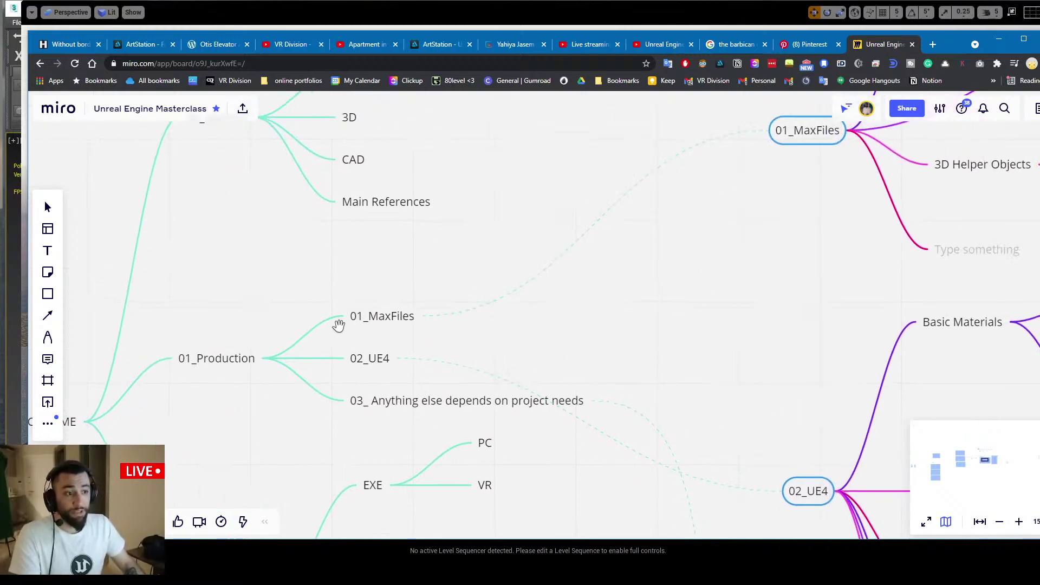
left_click(386, 315)
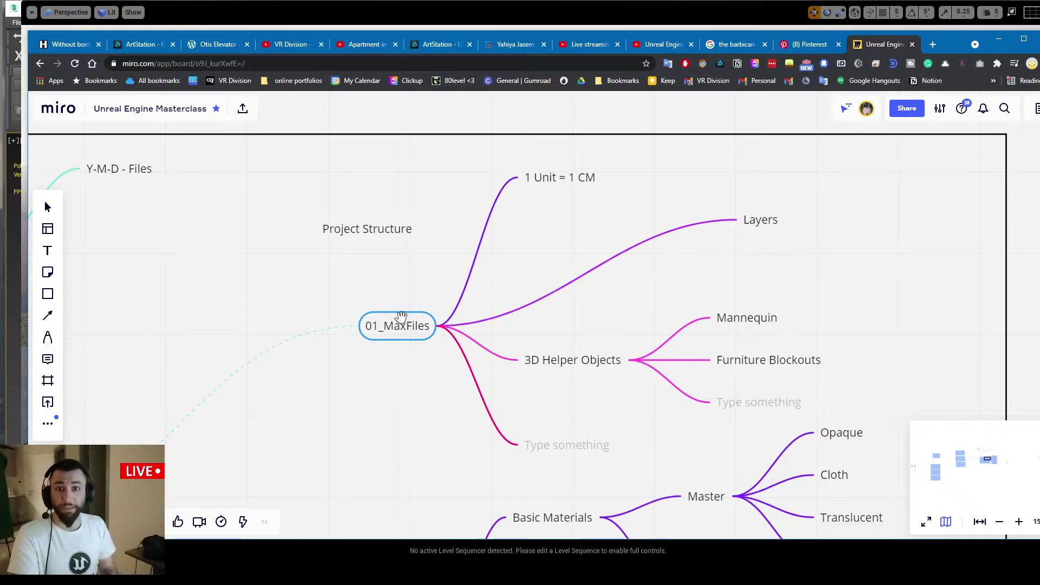
scroll(328, 305, "down", 3)
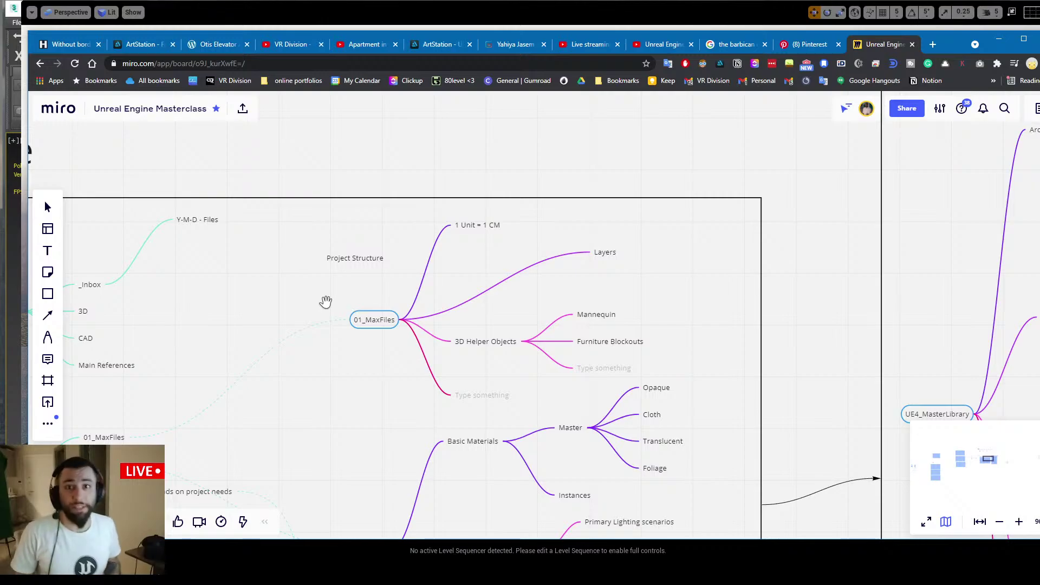
Pan the Miro board across NEW PROJECT TEMPLATE.ZIP, 01_MaxFiles and UE4 branches
left_click_drag(326, 309, 645, 200)
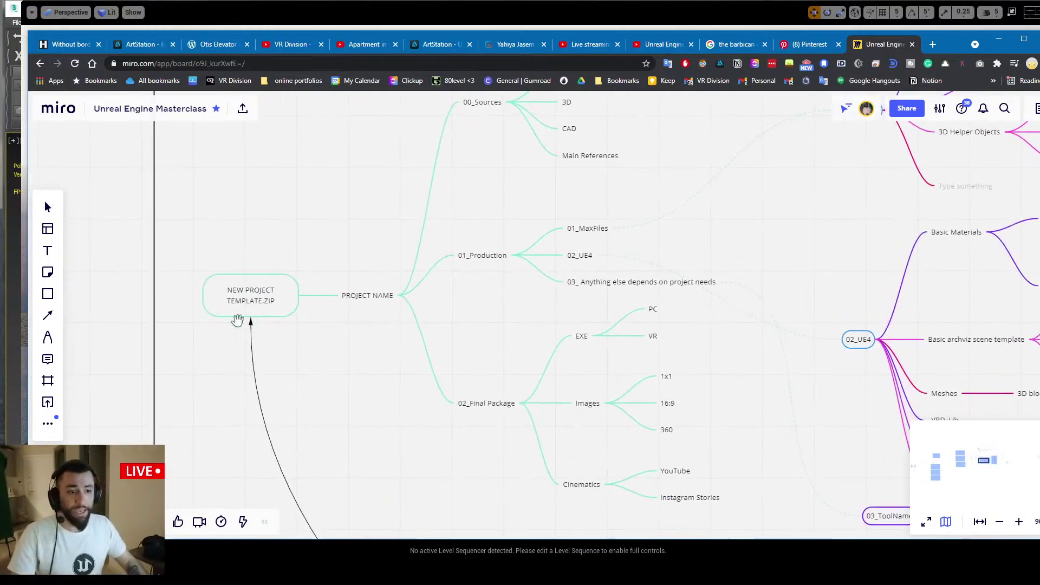
left_click_drag(531, 233, 465, 279)
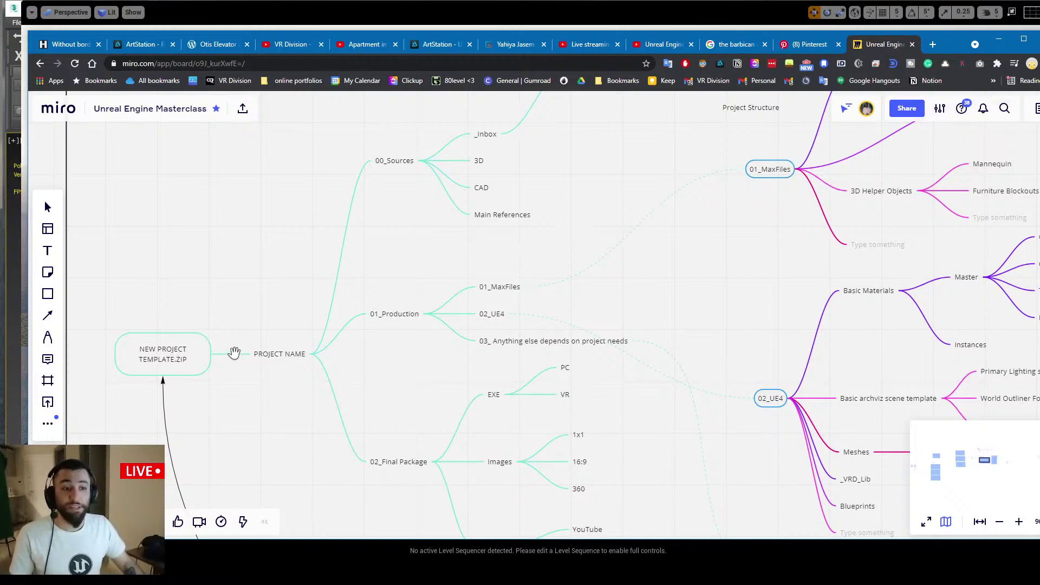
scroll(408, 323, "up", 2)
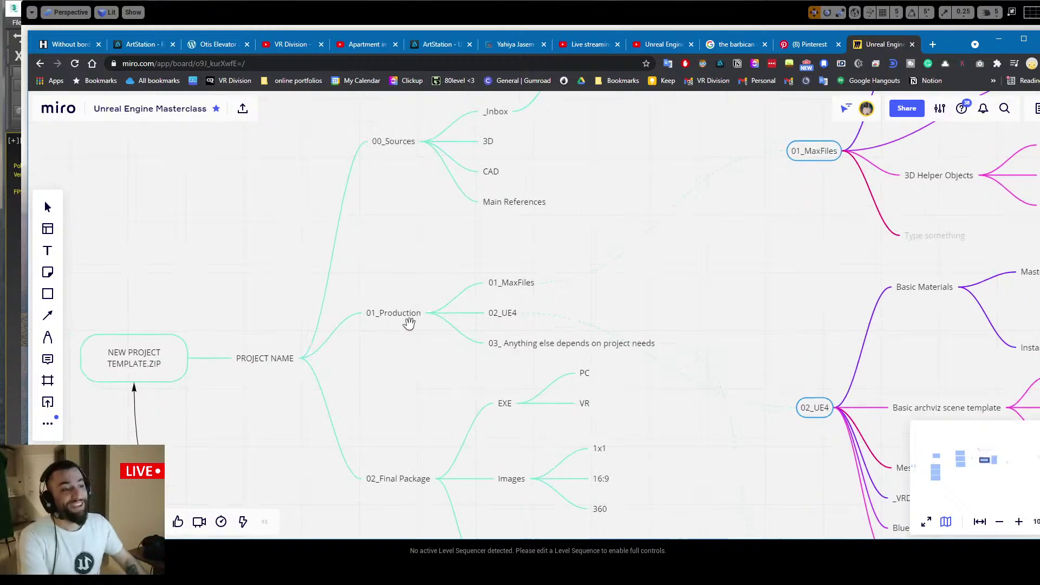
left_click_drag(383, 331, 217, 355)
left_click_drag(301, 287, 170, 401)
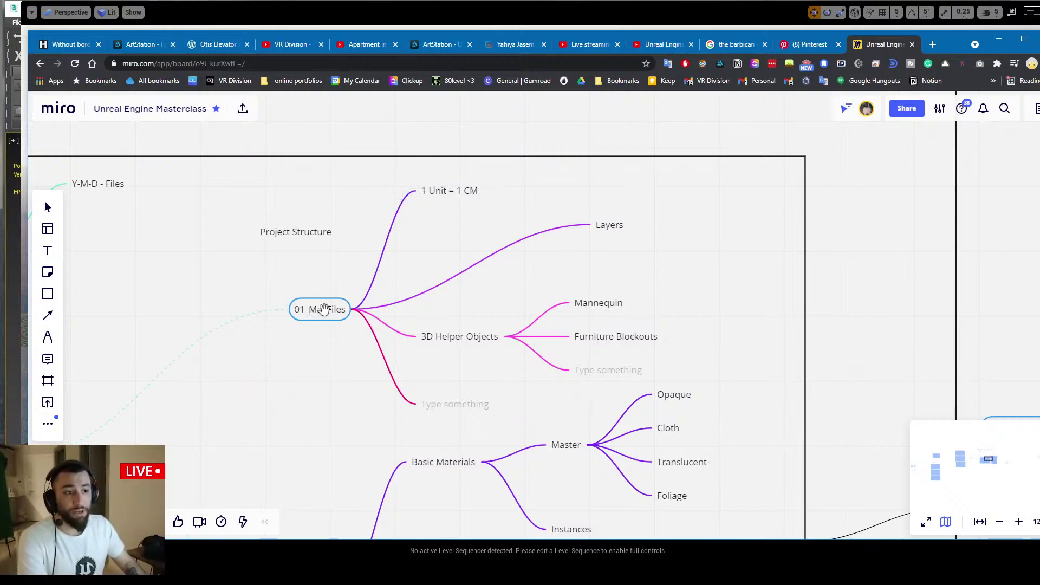
Minimize Chrome and bring back the Unreal Editor showing the Seaponack level
left_click_drag(615, 249, 578, 247)
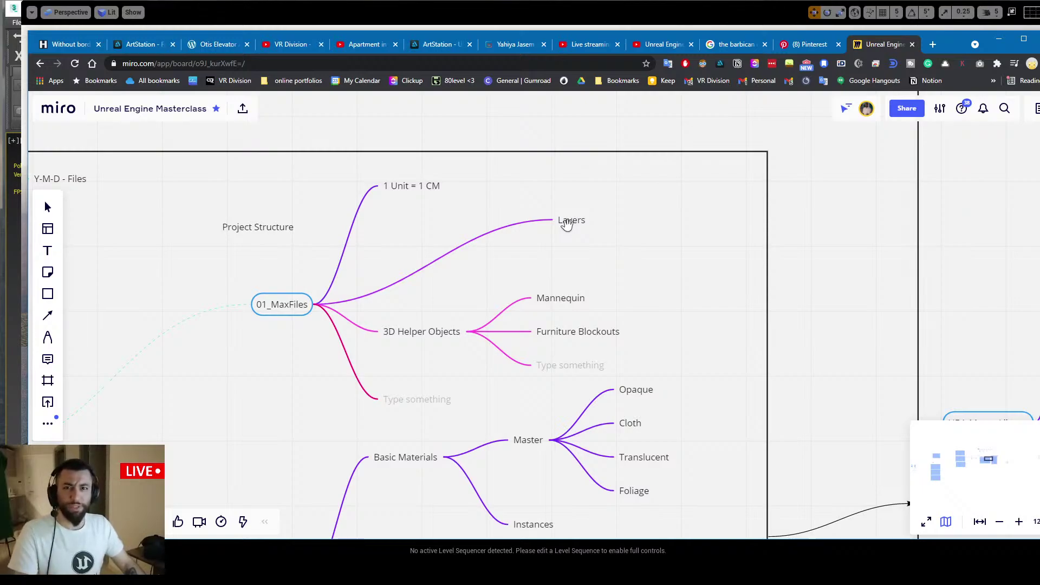
left_click(999, 39)
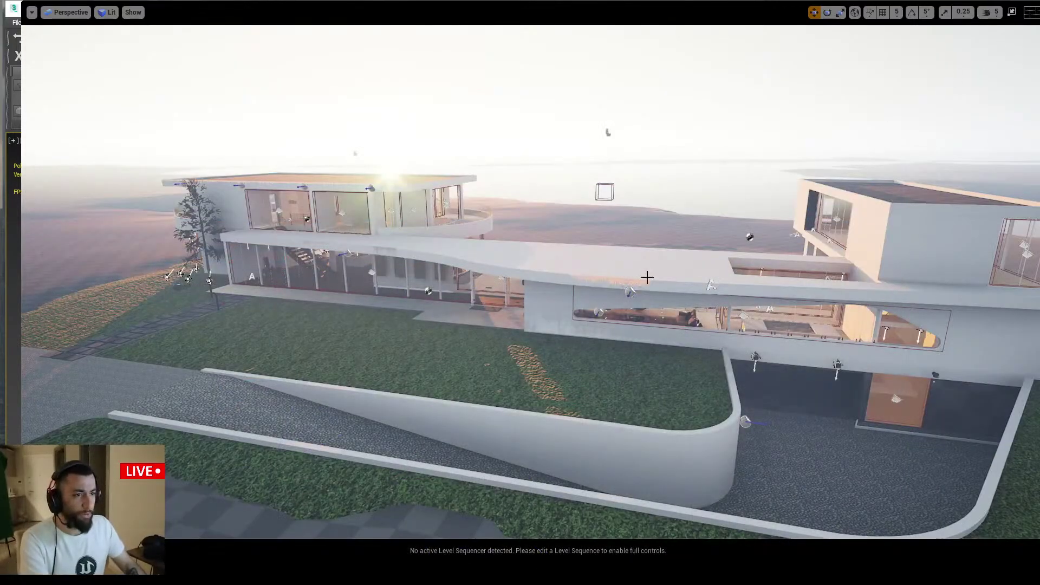
key("alt+Tab")
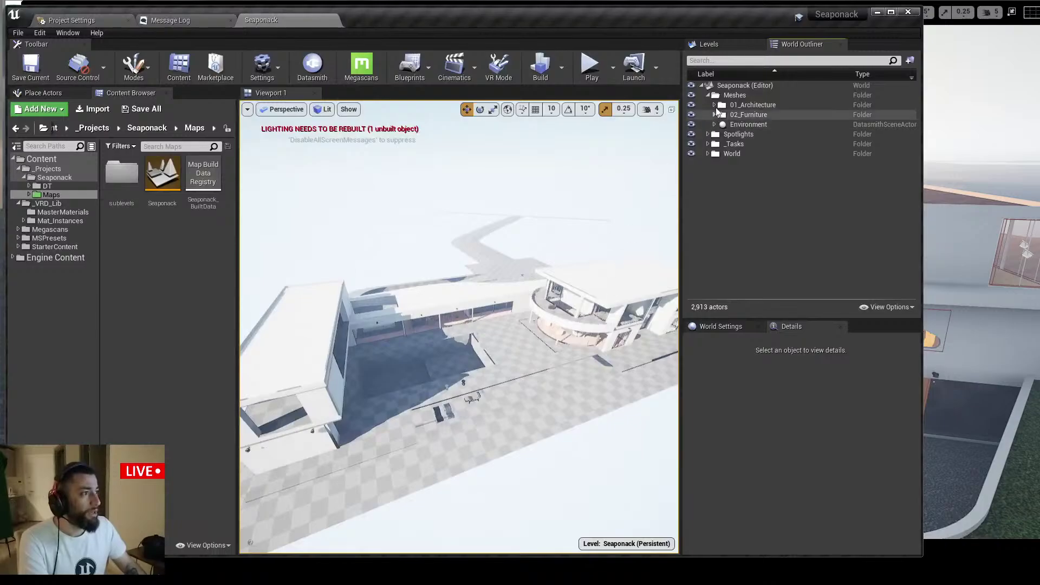
Expand the 01_Architecture folder and open the floating Layers window via Window > Layers
left_click(721, 106)
left_click(714, 105)
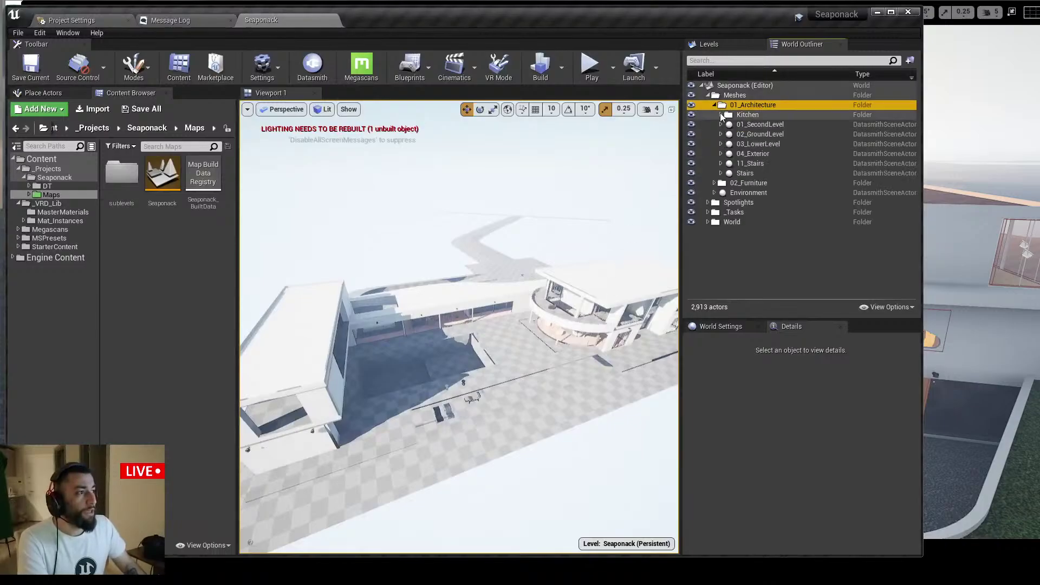
left_click(60, 32)
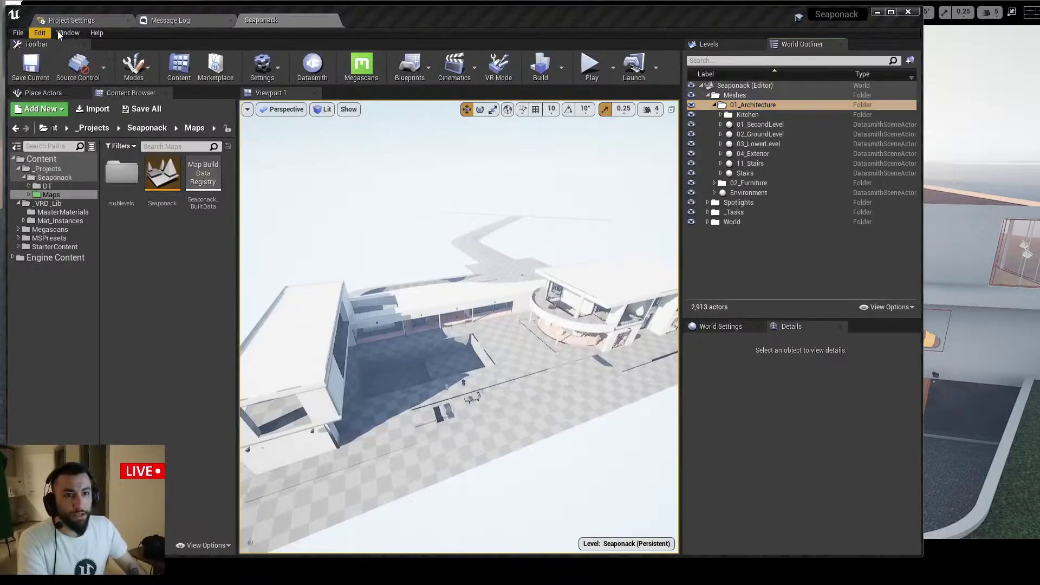
left_click(101, 124)
left_click_drag(407, 158, 408, 148)
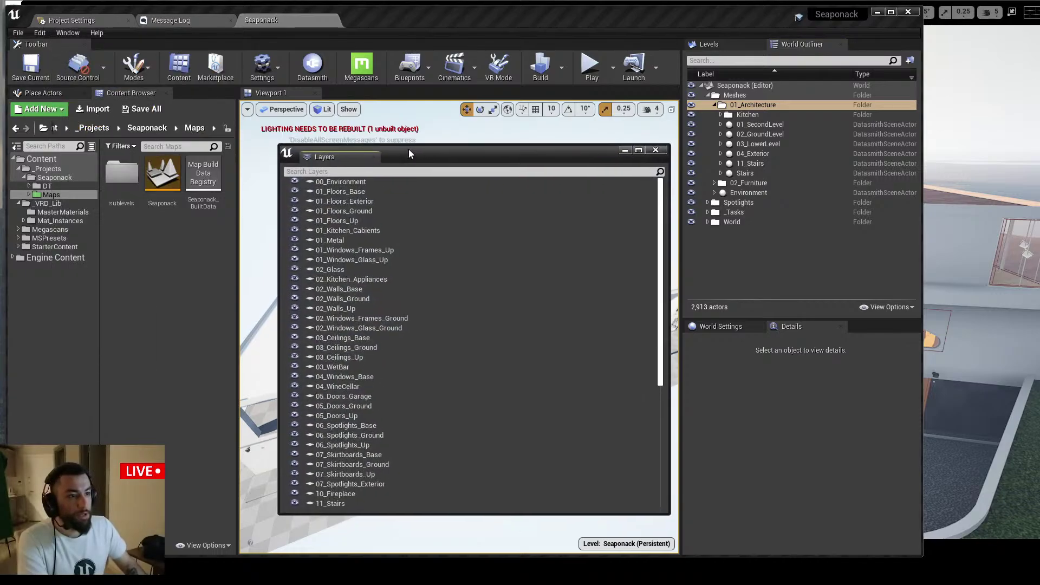
scroll(397, 336, "down", 7)
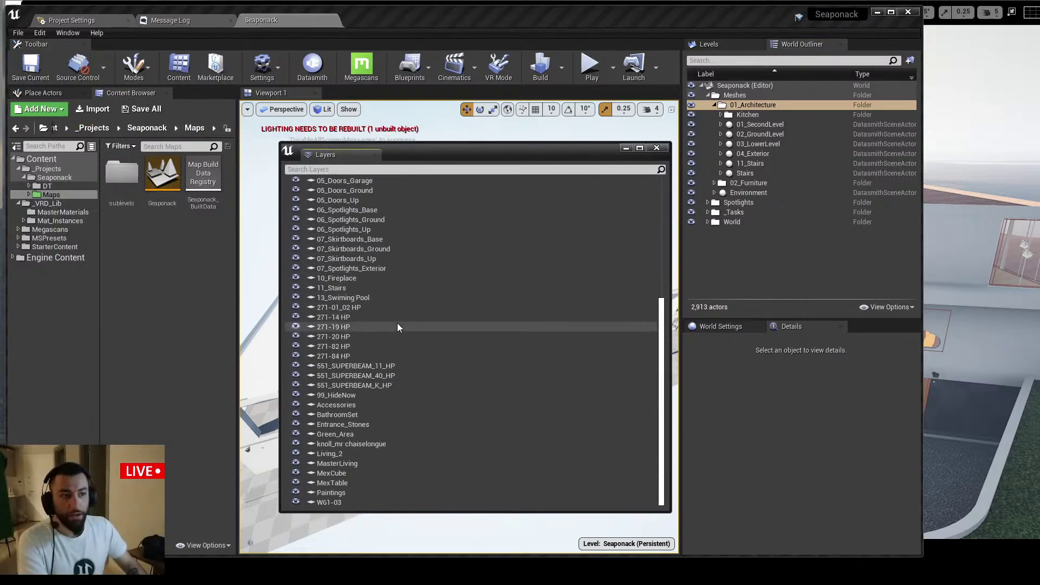
scroll(401, 323, "up", 2)
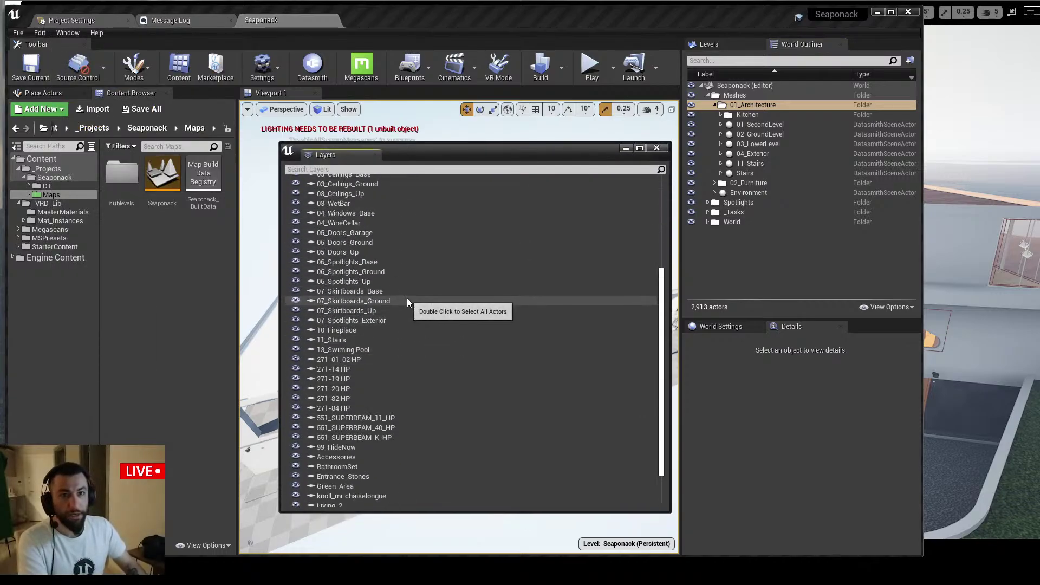
Scroll through the layer list and select the 01_Floors_Ground layer
left_click(76, 33)
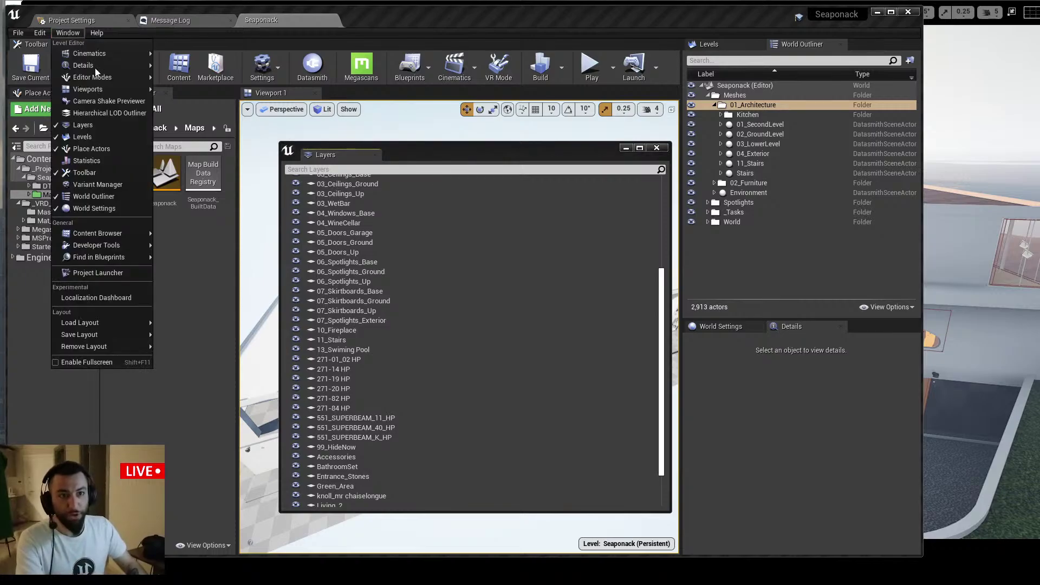
left_click(442, 152)
scroll(428, 271, "down", 2)
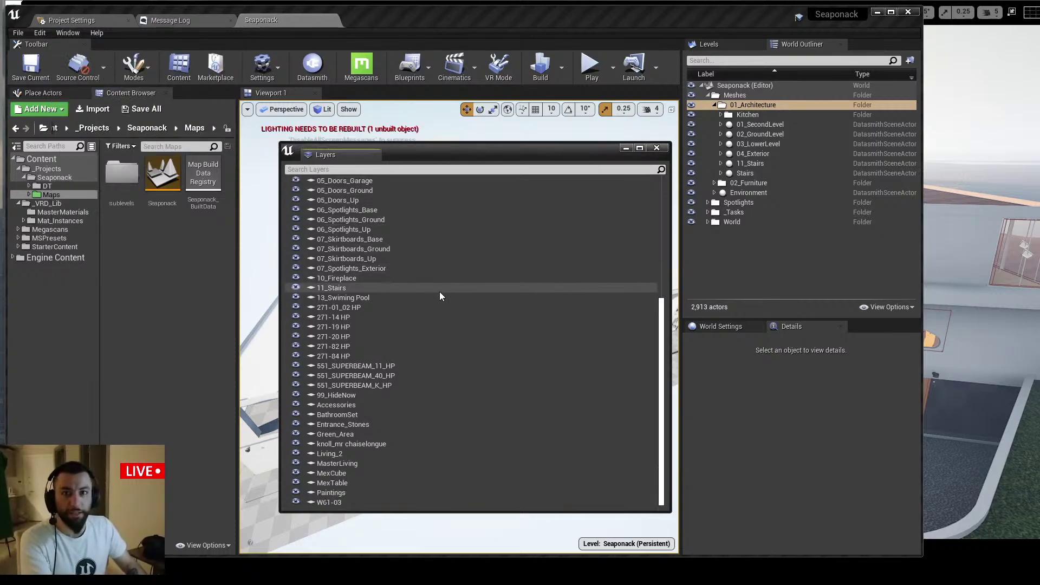
scroll(402, 330, "up", 9)
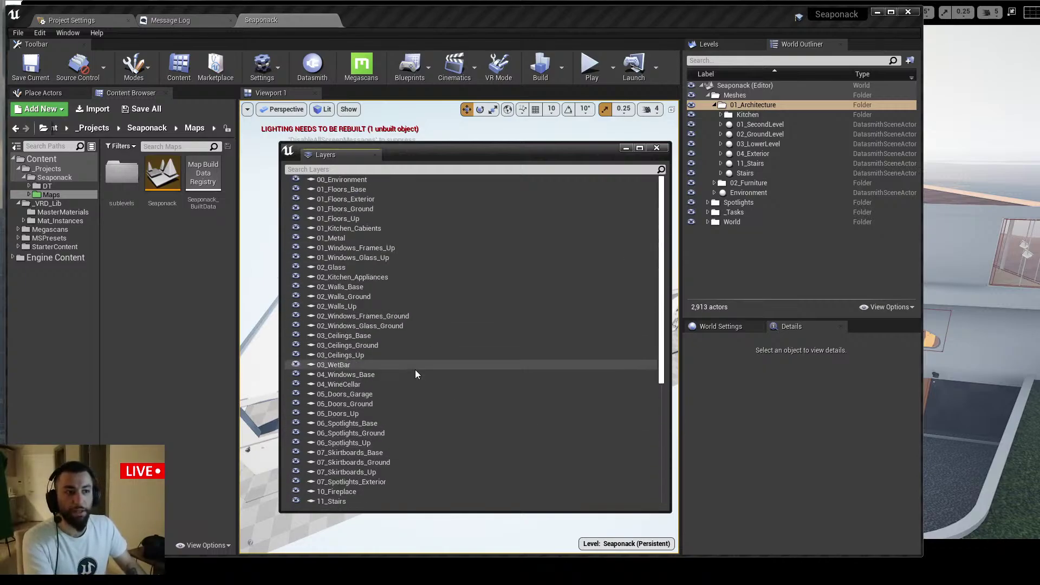
left_click(352, 209)
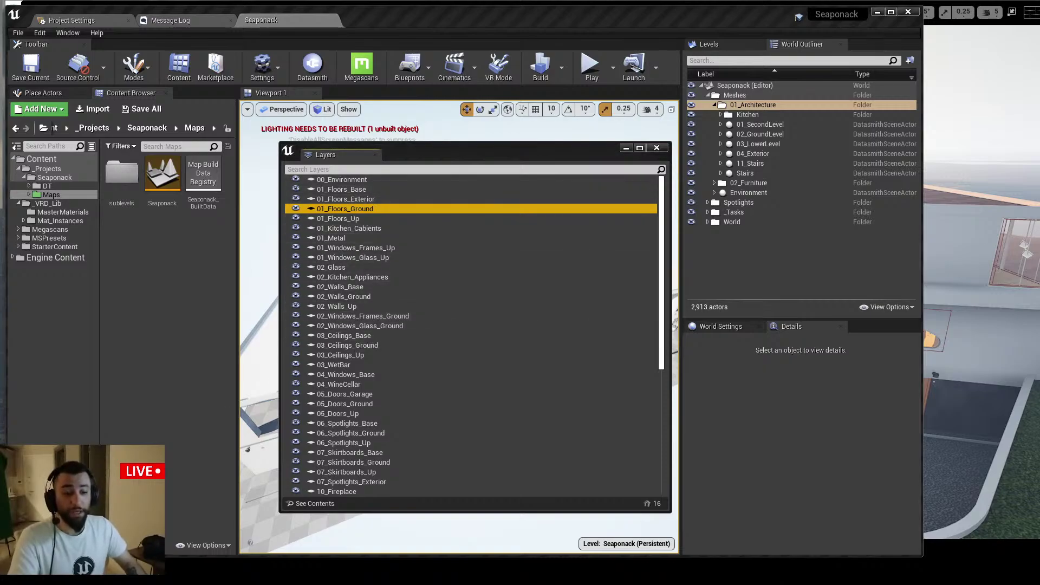
Switch to the Miro board and bring the 01_MaxFiles branch into view
key("alt+Tab")
left_click_drag(521, 274, 547, 217)
scroll(546, 257, "up", 2)
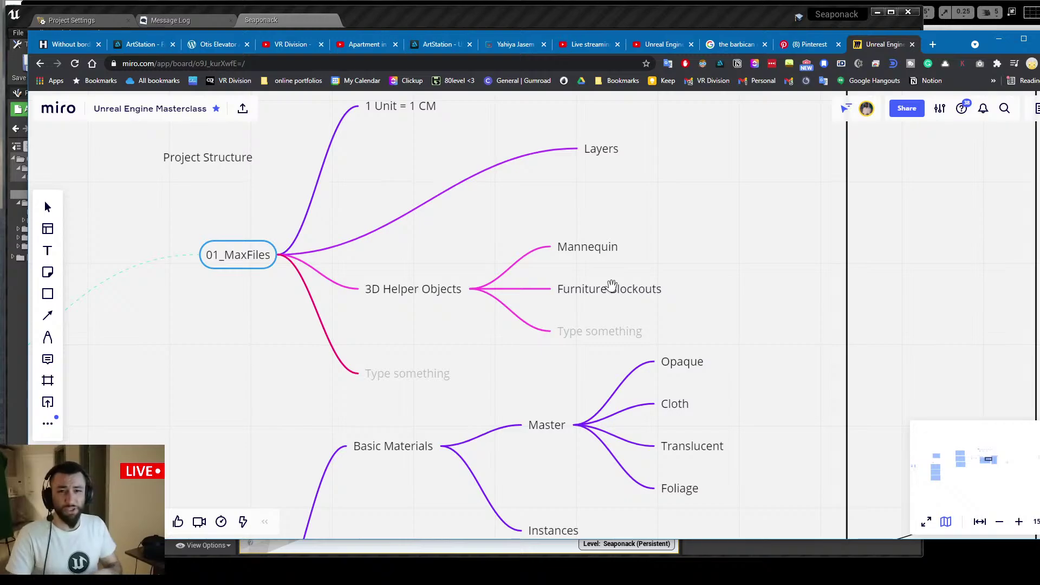
Zoom out and pan to centre 02_UE4 with Basic Materials, Meshes, _VRD_Lib and Blueprints
scroll(490, 312, "down", 2)
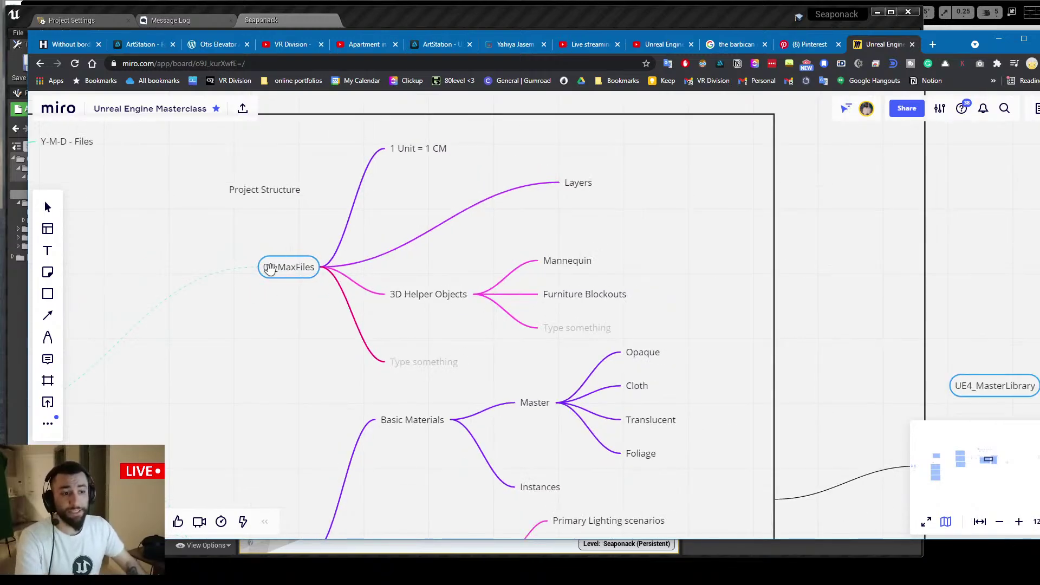
left_click_drag(239, 237, 534, 185)
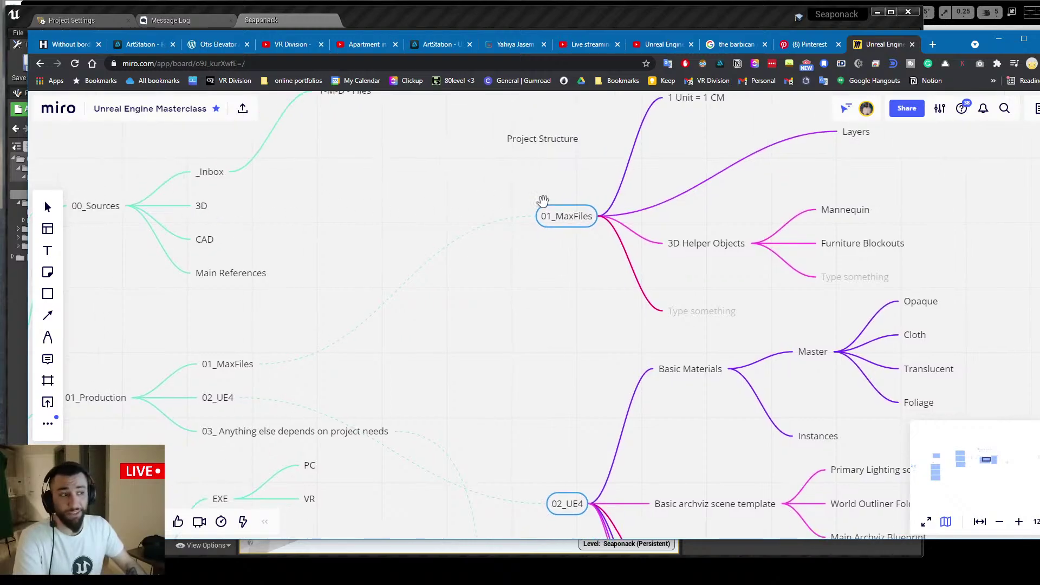
left_click_drag(610, 205, 441, 217)
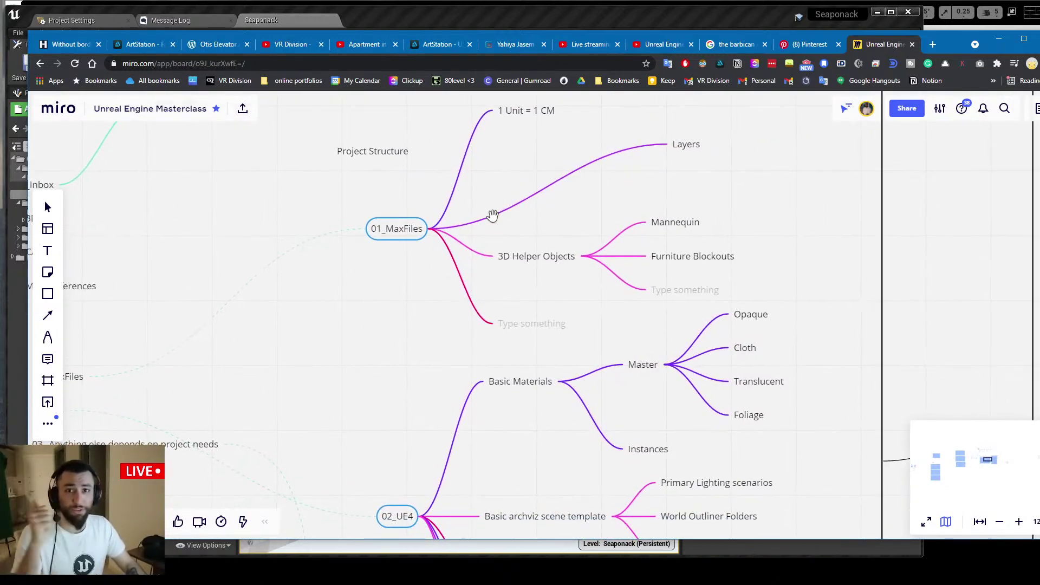
left_click_drag(411, 400, 467, 246)
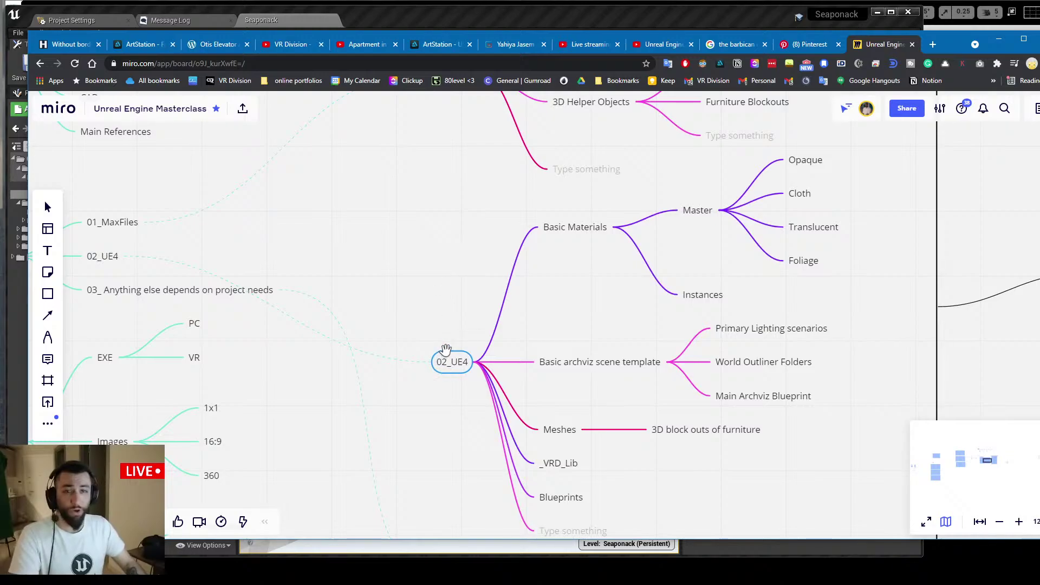
left_click_drag(319, 267, 534, 280)
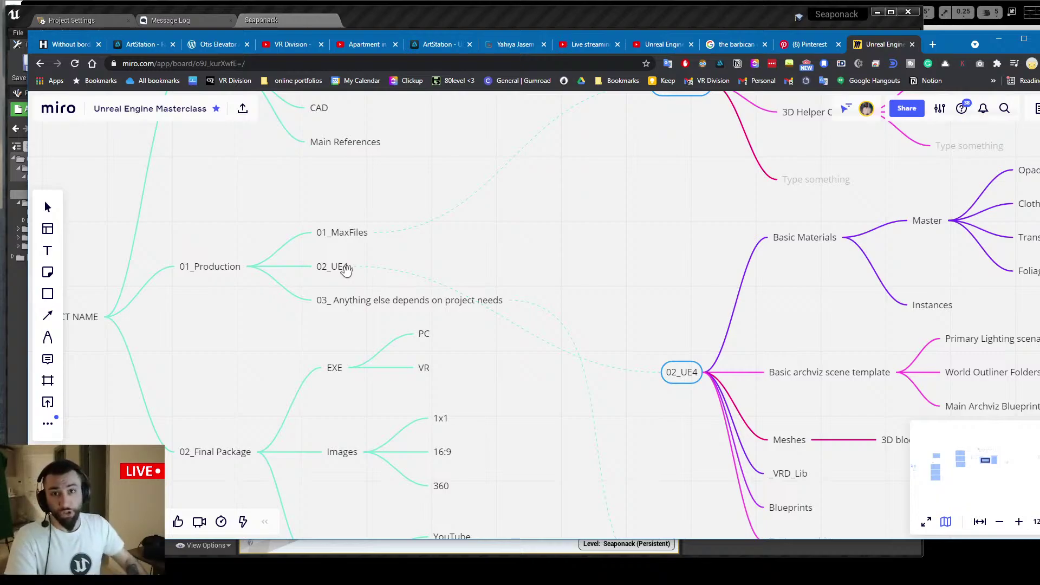
left_click_drag(452, 229, 563, 282)
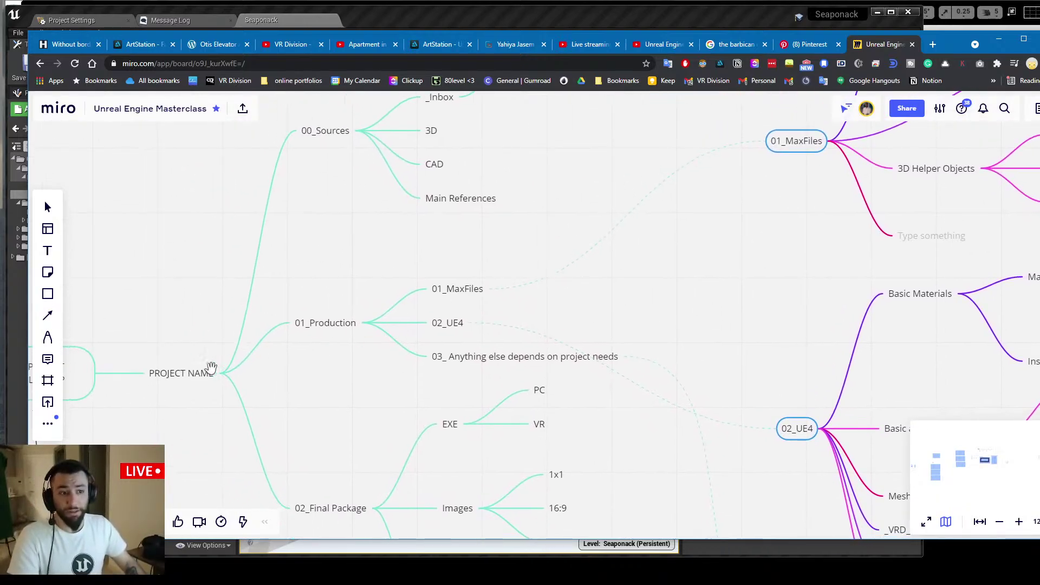
left_click_drag(211, 368, 231, 396)
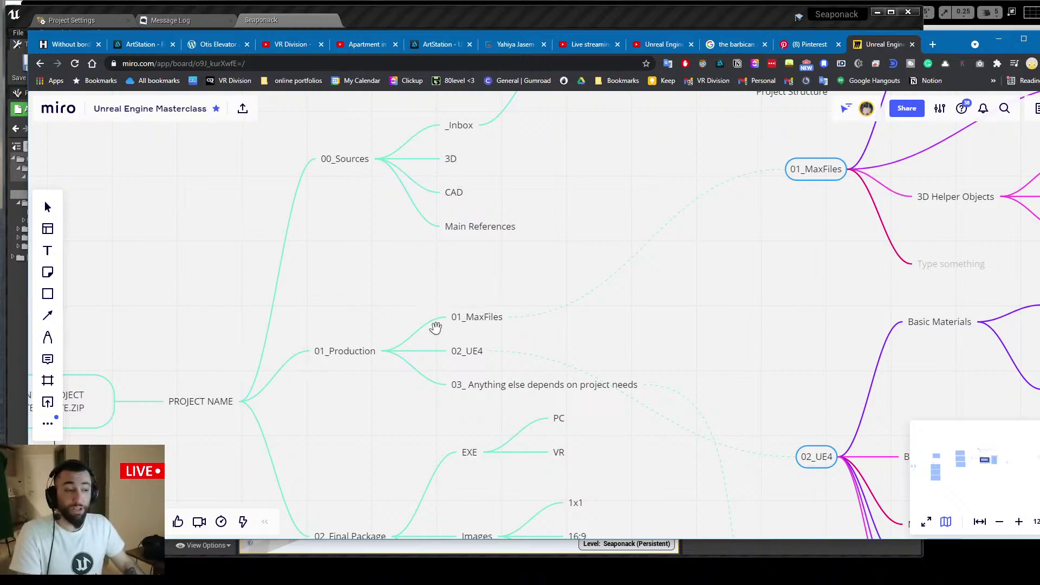
scroll(469, 345, "right", 8)
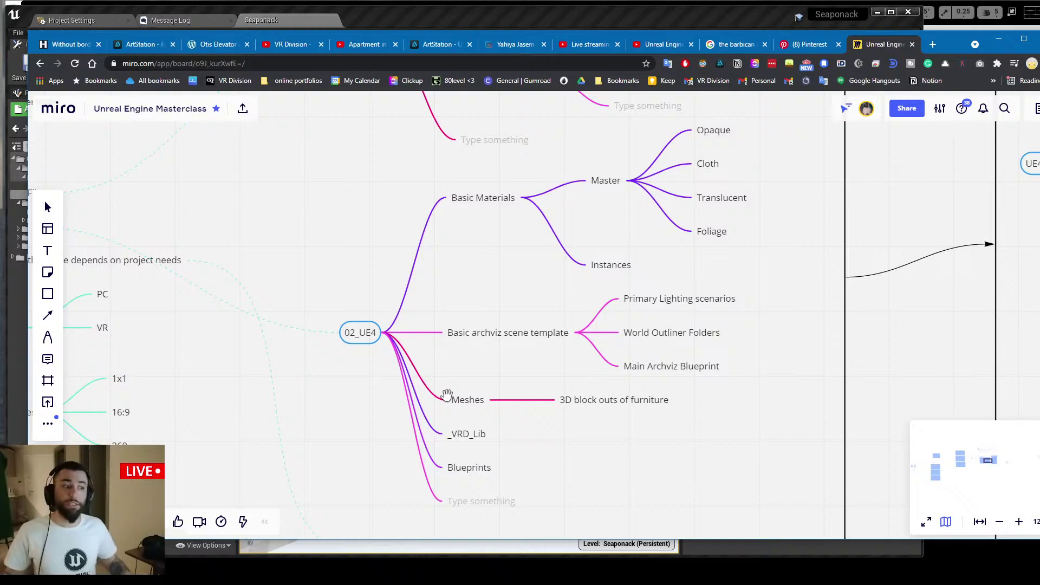
Pan across the PROJECT NAME, 02_Final Package and 03_ToolName branches
middle_click_drag(435, 370, 485, 265)
mouse_move(391, 385)
middle_mouse_down()
mouse_move(622, 408)
mouse_move(743, 519)
middle_mouse_up()
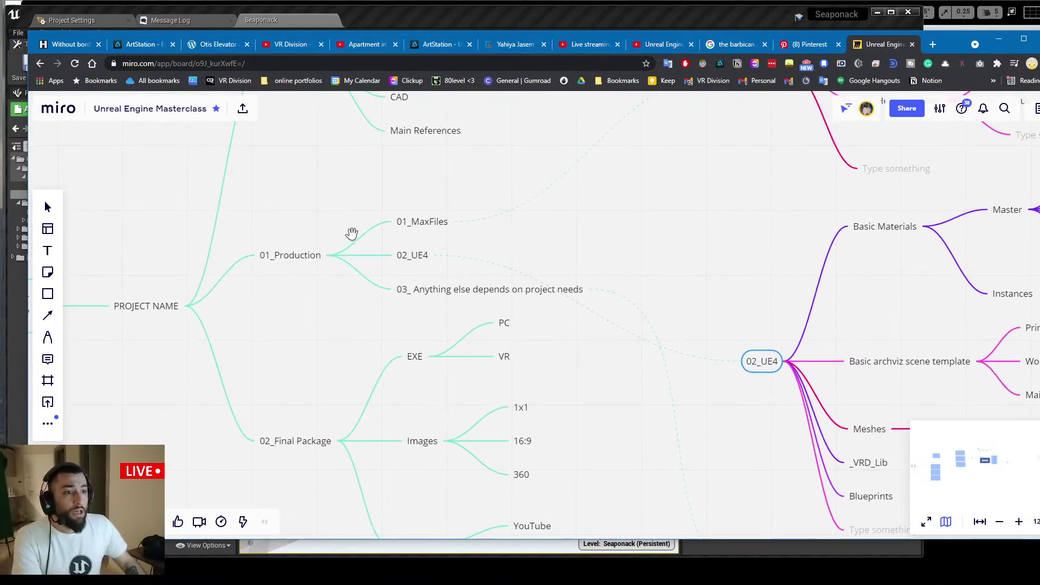
middle_click_drag(352, 233, 380, 232)
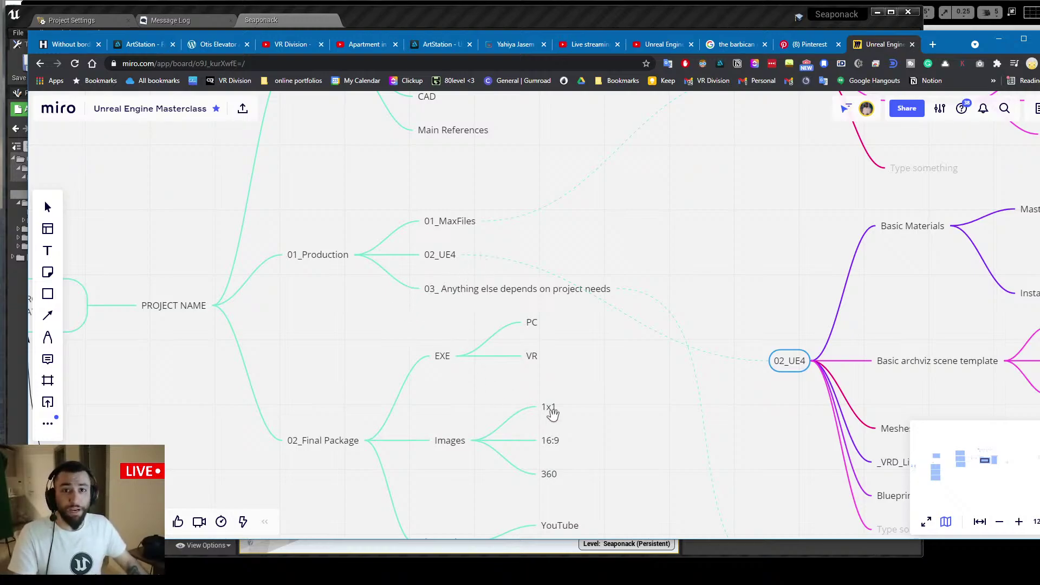
left_click_drag(508, 331, 379, 293)
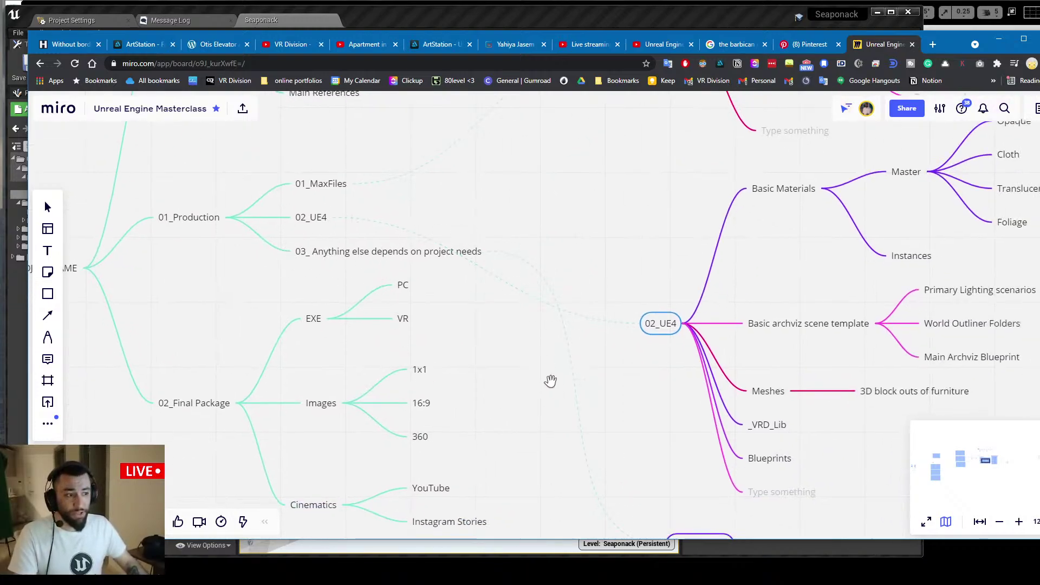
left_click_drag(627, 493, 443, 299)
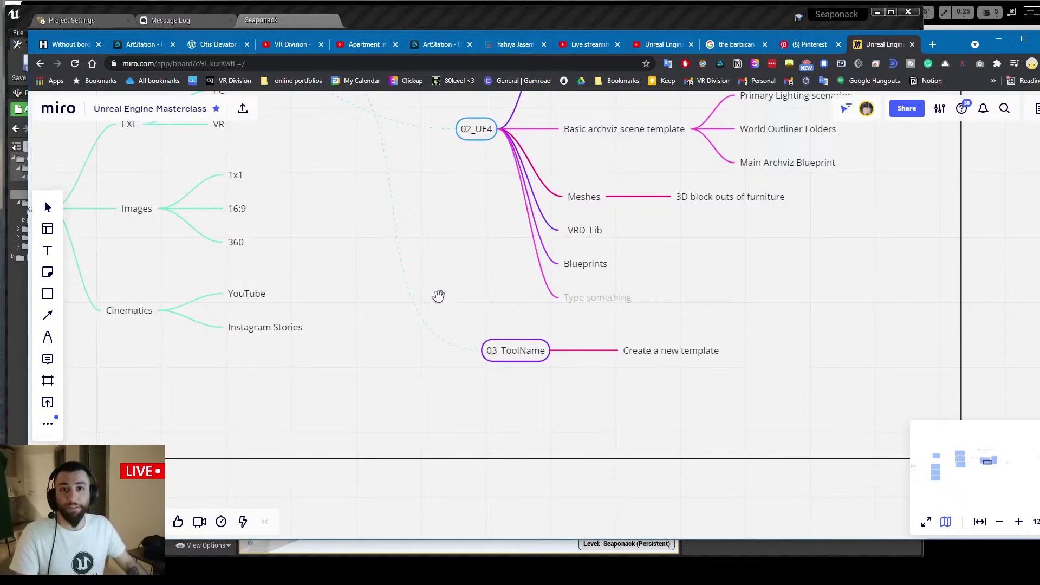
left_click_drag(438, 295, 543, 374)
Scroll the canvas back to reveal the NEW PROJECT TEMPLATE.ZIP node
scroll(472, 309, "left", 5)
scroll(471, 309, "up", 3)
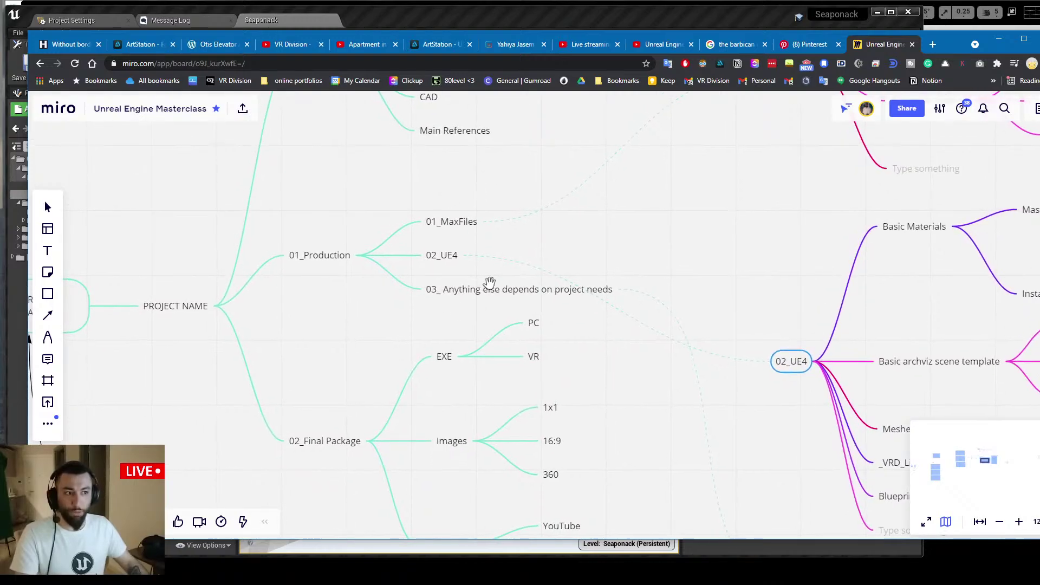
scroll(437, 267, "left", 5)
scroll(438, 267, "down", 2)
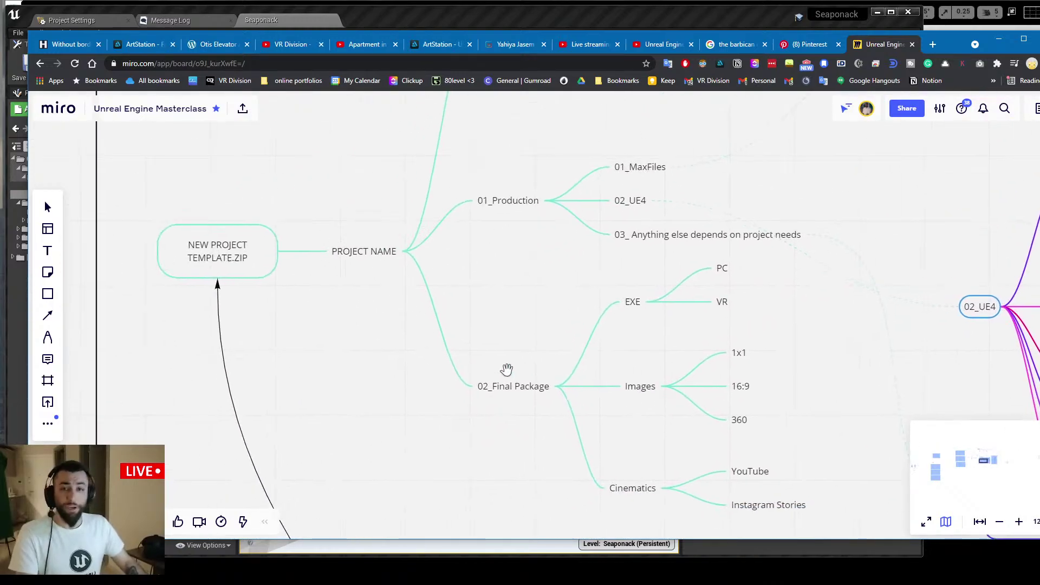
left_click_drag(506, 367, 344, 382)
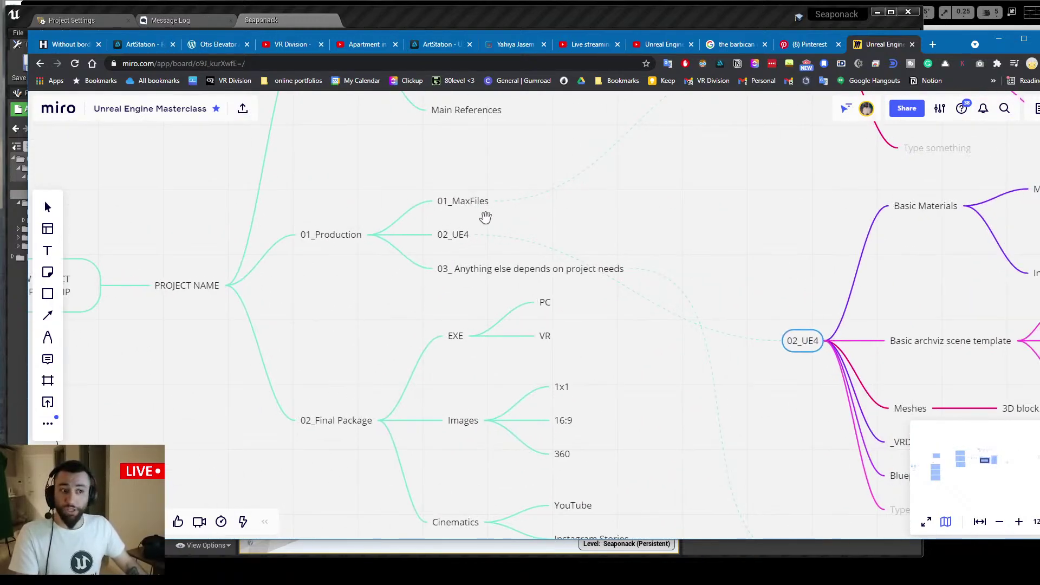
scroll(290, 282, "down", 2)
scroll(290, 282, "right", 1)
scroll(290, 283, "down", 1)
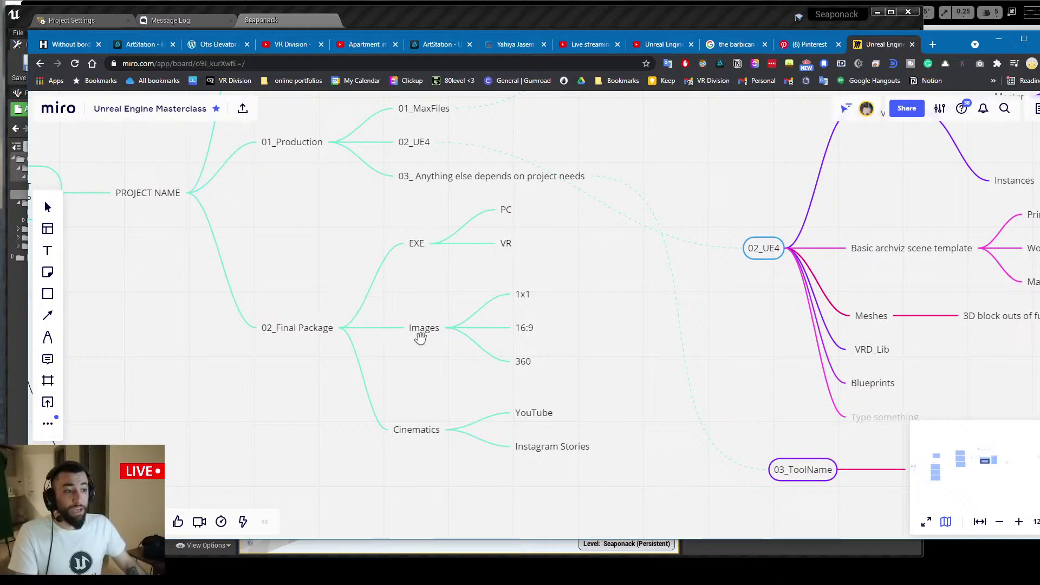
Zoom out until 03_ToolName and 02_Final Package fit within the whole template frame
left_click_drag(414, 350, 358, 329)
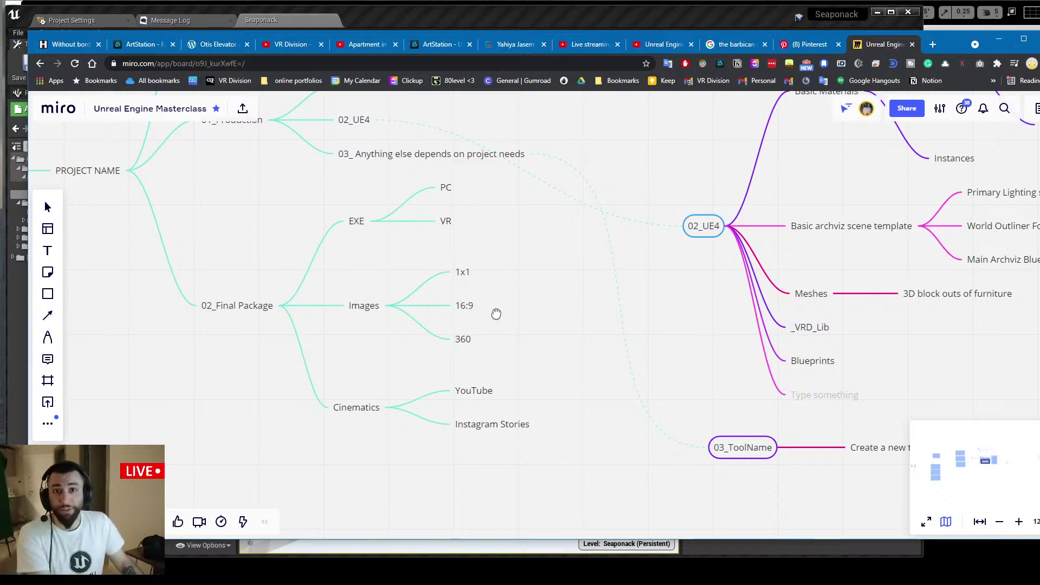
scroll(491, 306, "down", 1)
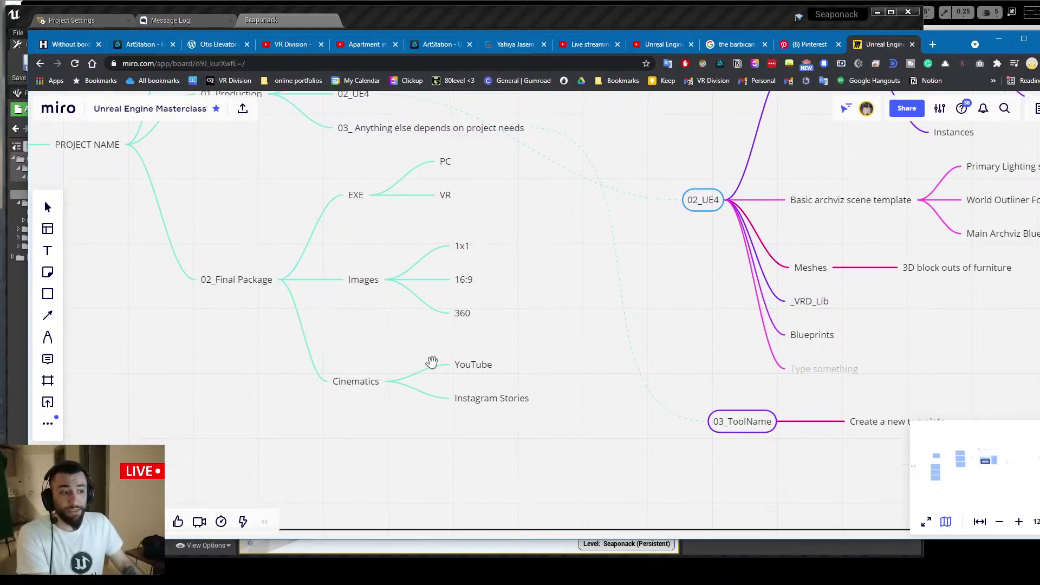
scroll(404, 334, "down", 1)
scroll(403, 334, "right", 1)
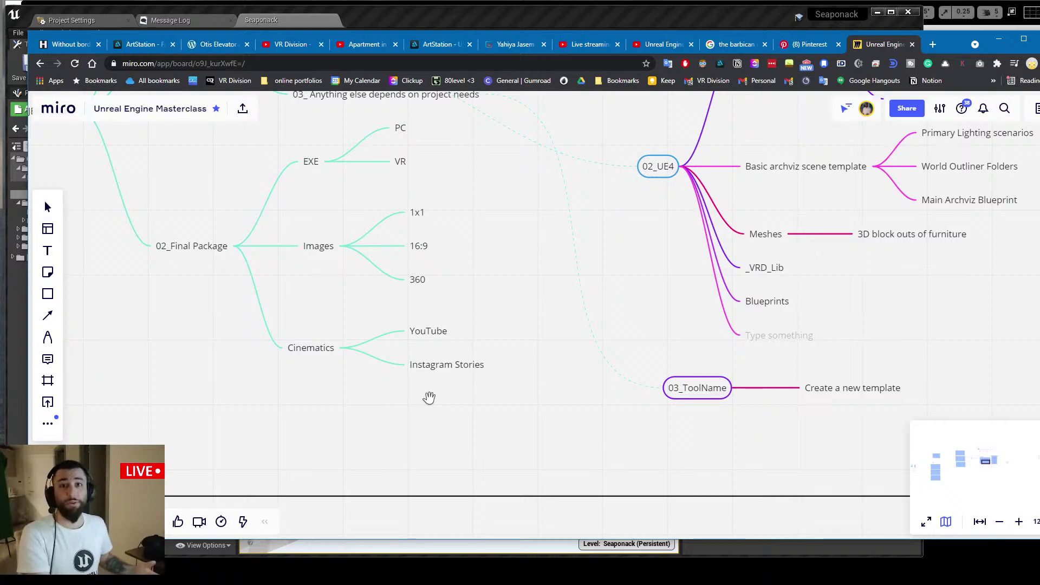
scroll(429, 398, "down", 5)
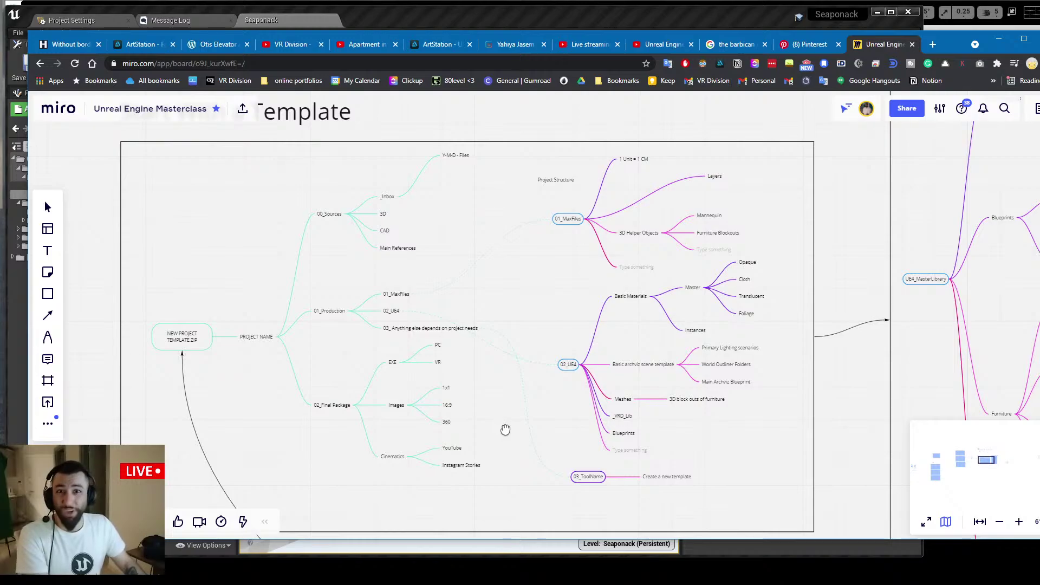
Pan to Miro's import and export library frame, then minimize Chrome and pull Unreal's camera back
left_click_drag(505, 430, 517, 393)
left_click_drag(513, 355, 532, 375)
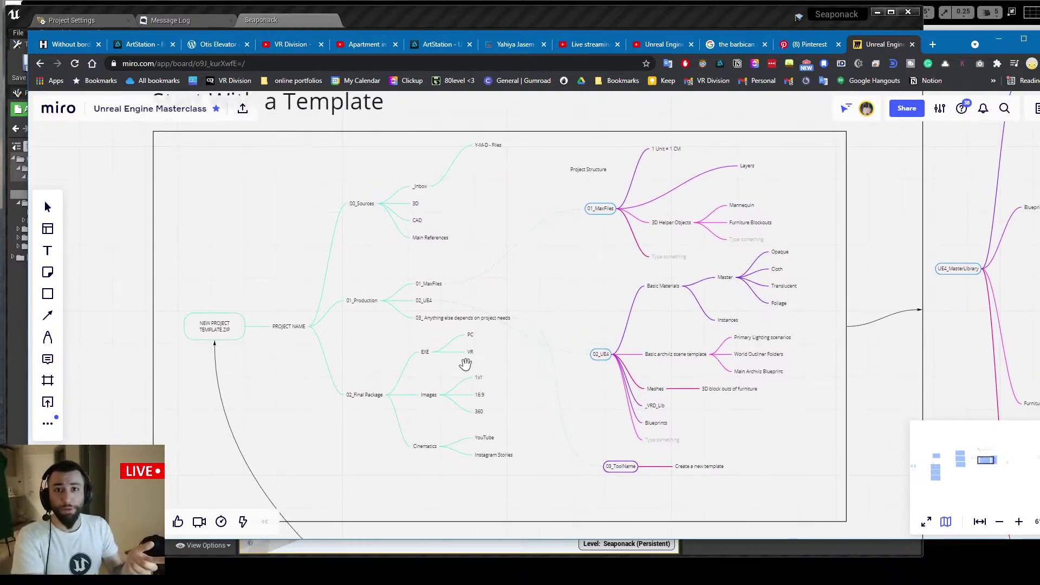
scroll(466, 363, "down", 3)
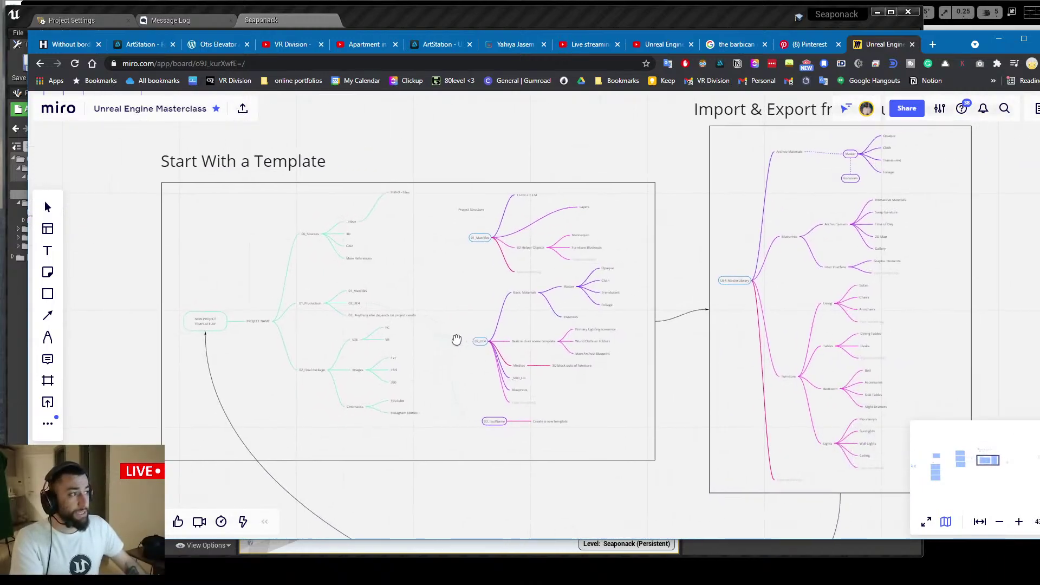
left_click_drag(456, 339, 236, 374)
left_click_drag(447, 375, 360, 368)
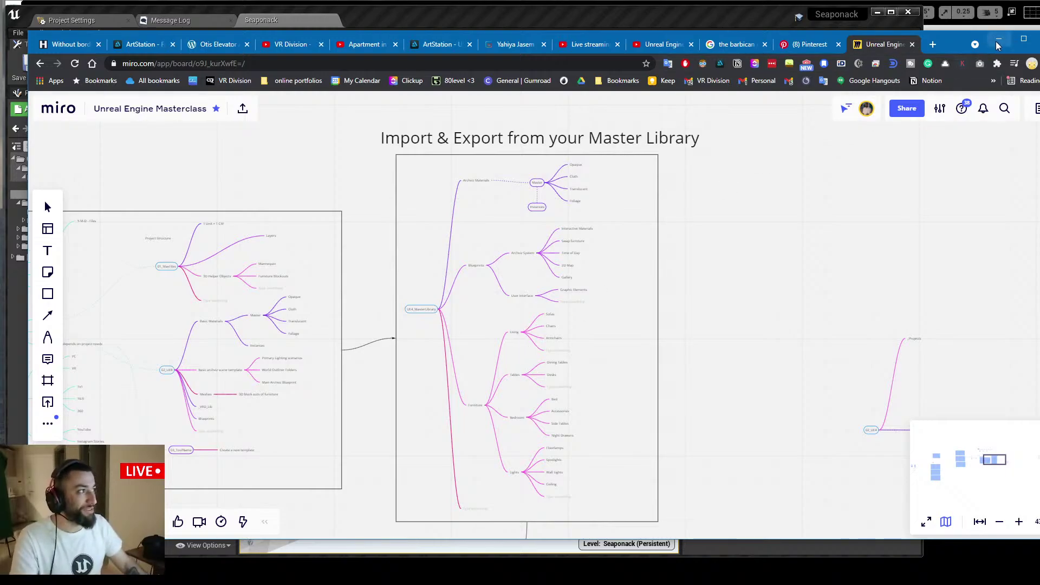
left_click(999, 39)
right_click_drag(429, 254, 455, 256)
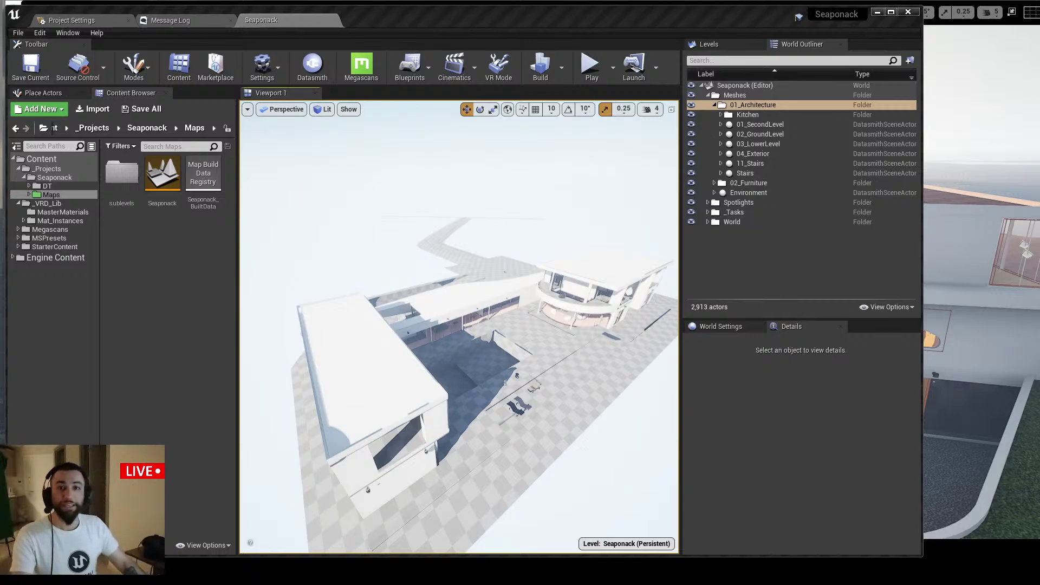
Check the villa against the 2015 Seaponack cinematic's exterior shot, then close the video
right_click_drag(509, 341, 536, 321)
key("alt+Tab")
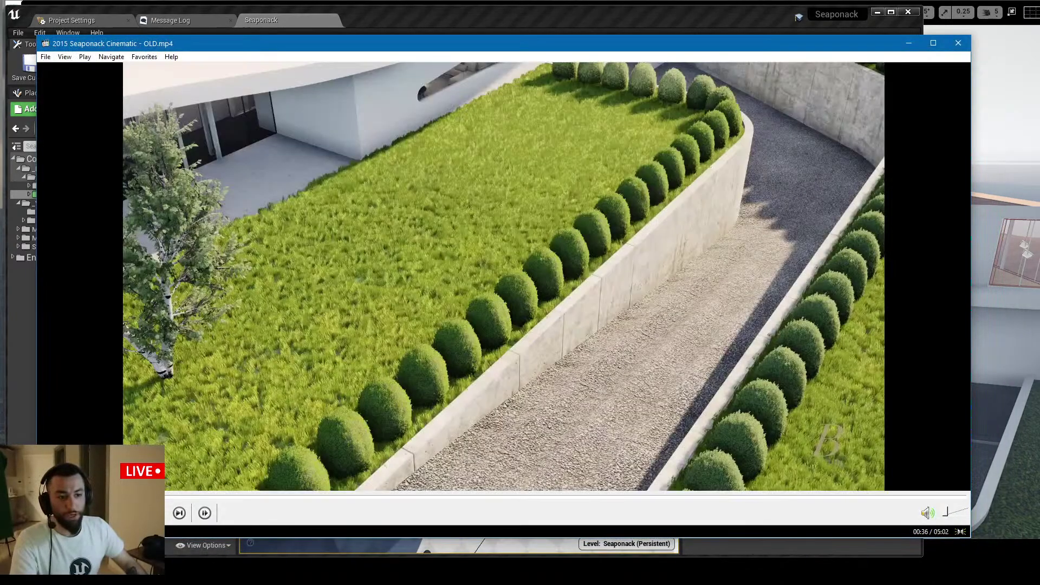
left_click(118, 495)
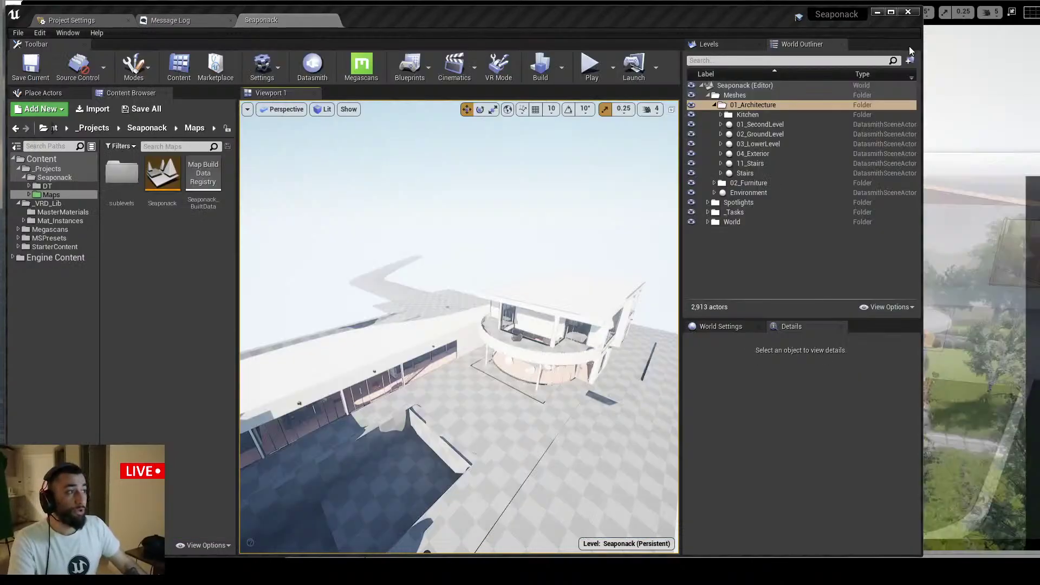
left_click(908, 44)
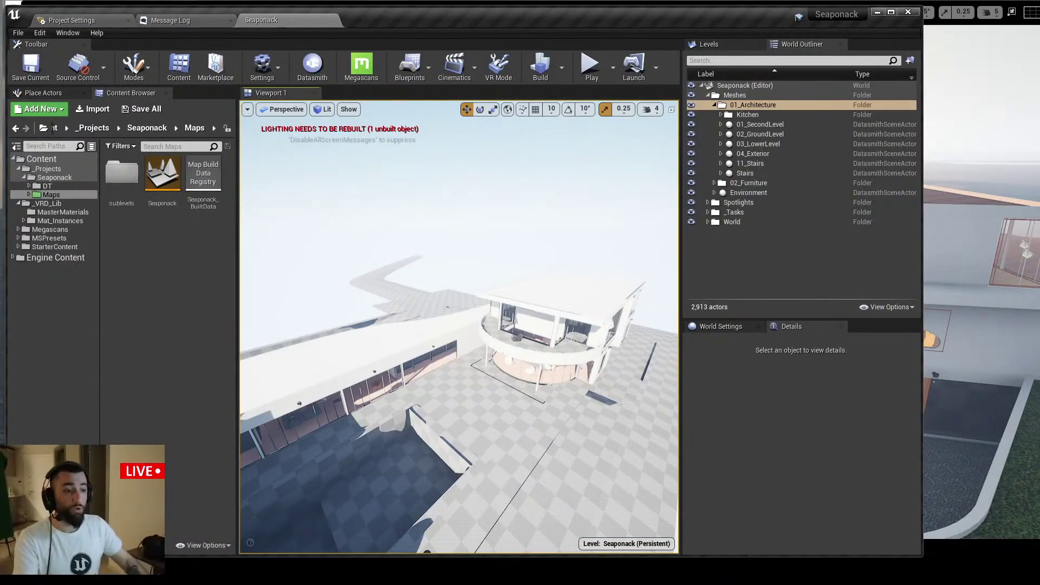
Fly the camera around the curved balcony and cliffside villa, minimizing this editor for another project
key("w")
mouse_move(465, 373)
right_mouse_down()
mouse_move(490, 366)
mouse_move(452, 375)
right_mouse_up()
key("s")
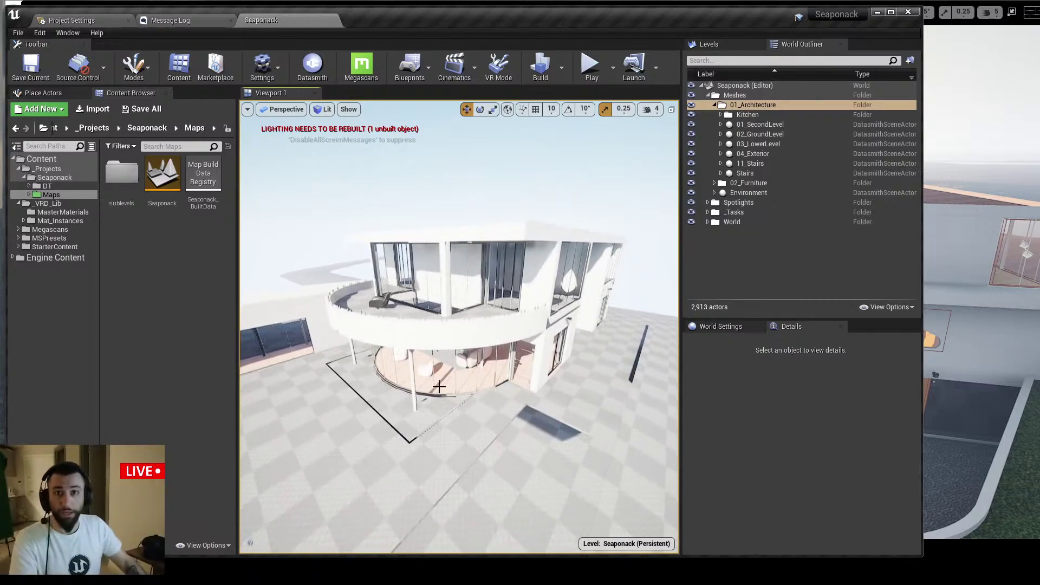
left_click(877, 12)
key("s")
mouse_move(680, 261)
right_mouse_down()
mouse_move(696, 255)
mouse_move(675, 246)
right_mouse_up()
key("w")
key("s")
right_click_drag(830, 359, 819, 376)
Glance at the old cinematic video again, then hide it to see the Unreal viewport
key("alt+Tab")
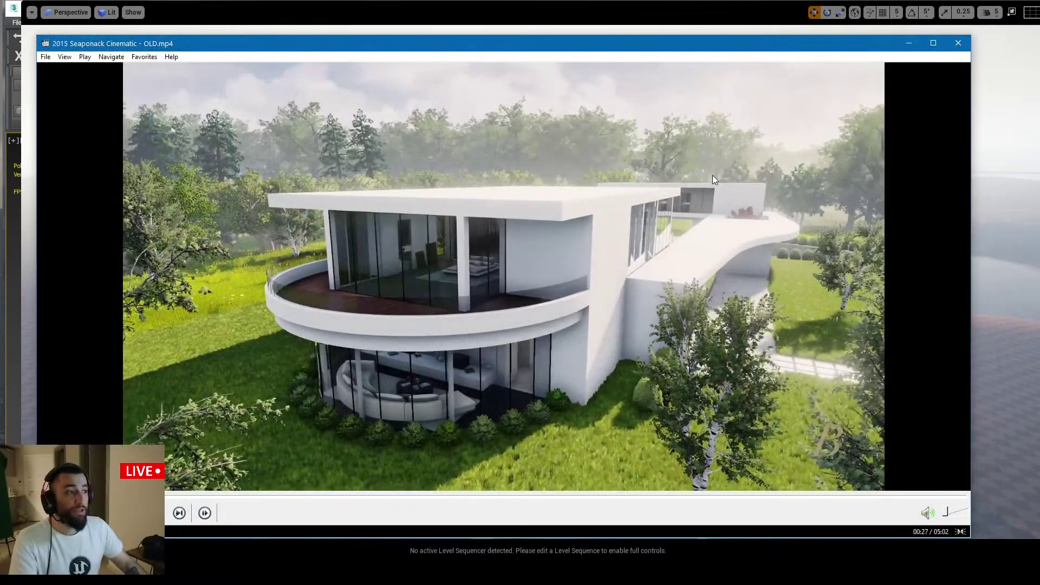
left_click(909, 43)
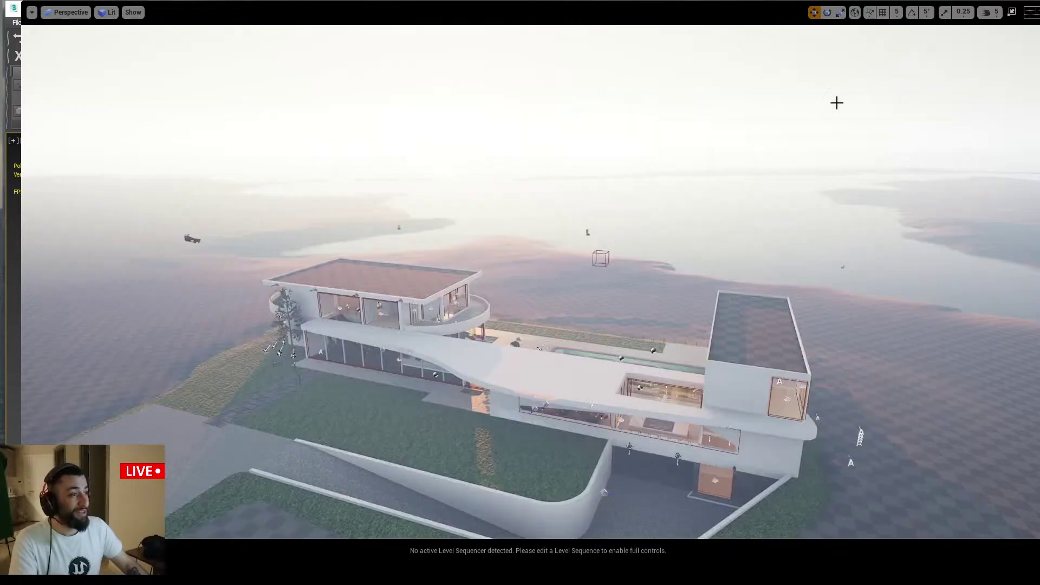
right_click_drag(751, 188, 733, 181)
Leave full-screen viewport mode and minimize Unreal to reveal the villa in 3ds Max
key("F11")
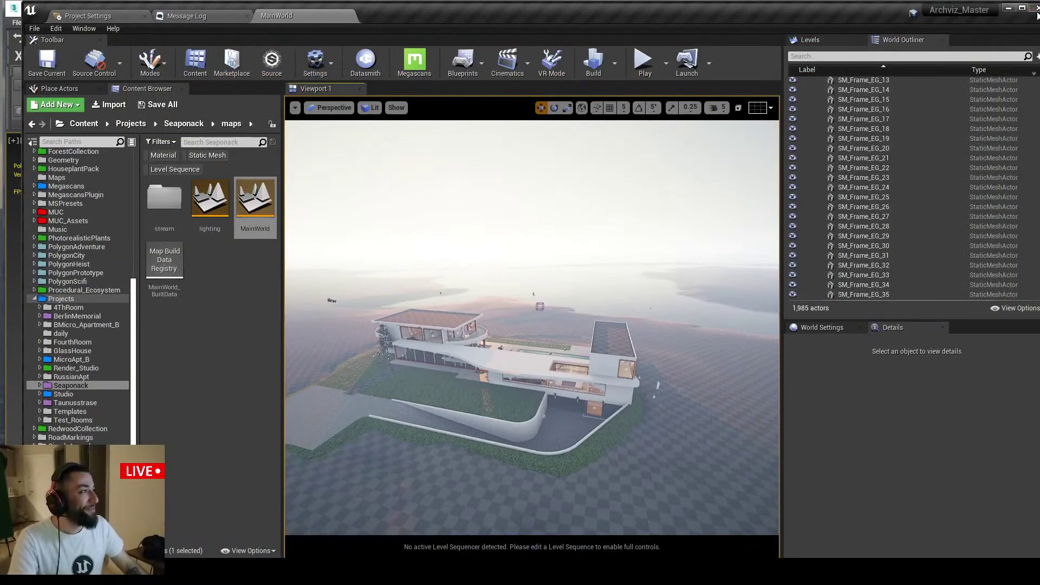
left_click(1008, 9)
middle_click_drag(580, 224, 475, 297)
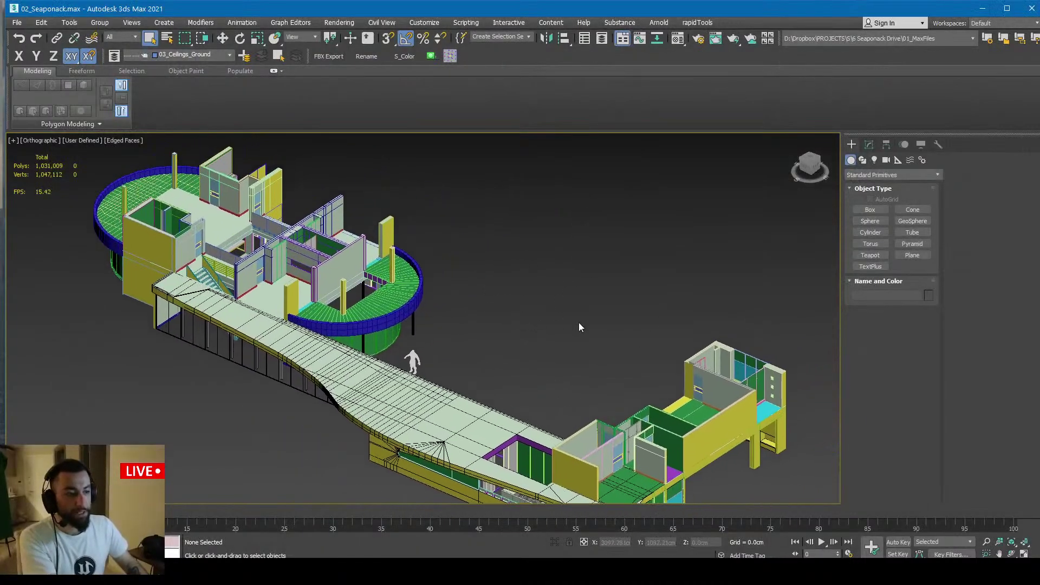
Frame the villa in 3ds Max, open the Layer Explorer, and close the old cinematic video
middle_click_drag(500, 370, 480, 326)
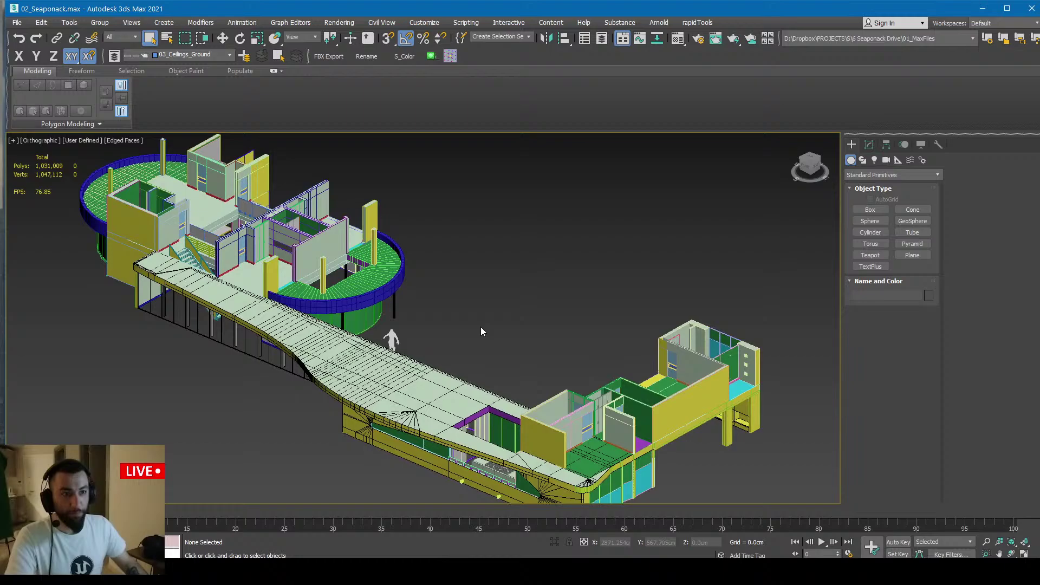
left_click(113, 60)
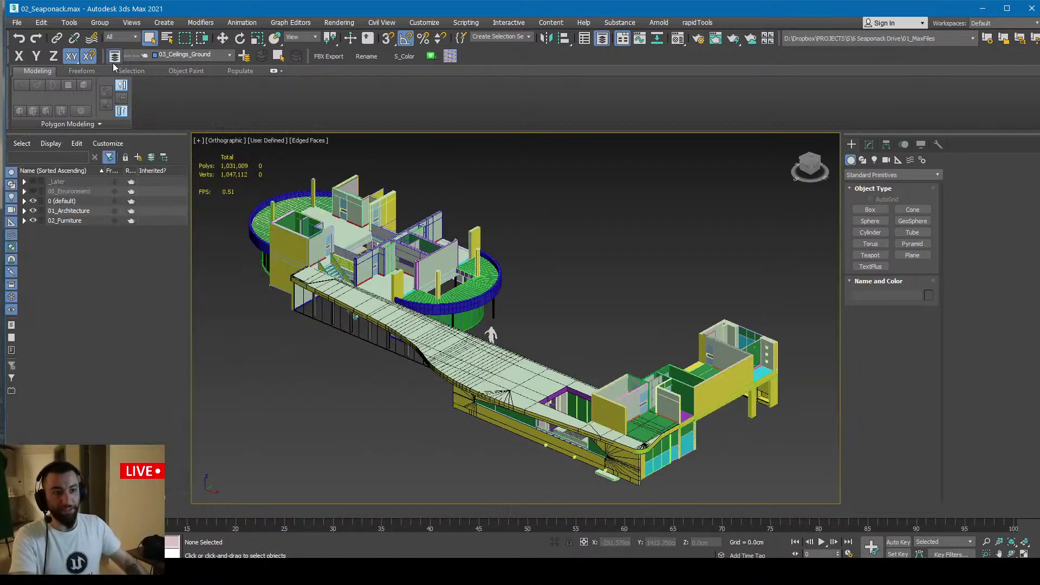
key("alt+Tab")
left_click(567, 223)
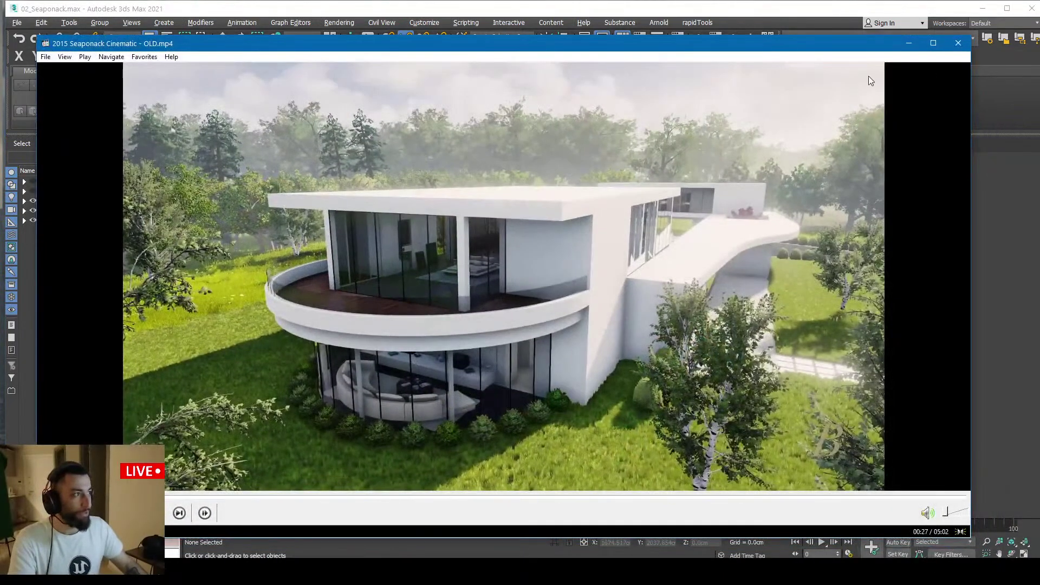
left_click(967, 43)
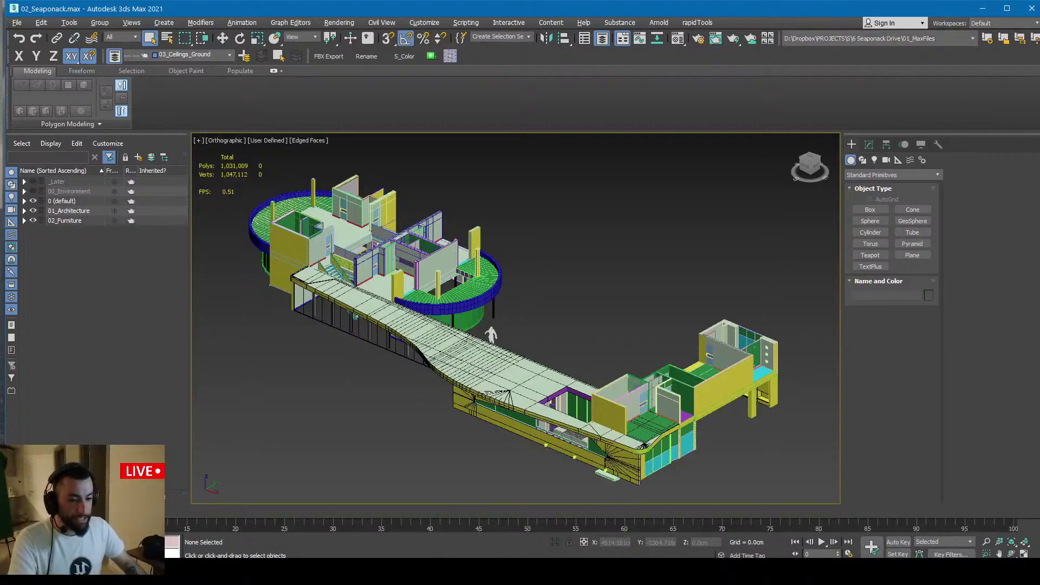
Back in Unreal, fly into a room in full-screen view facing the glass doors
key("alt+Tab")
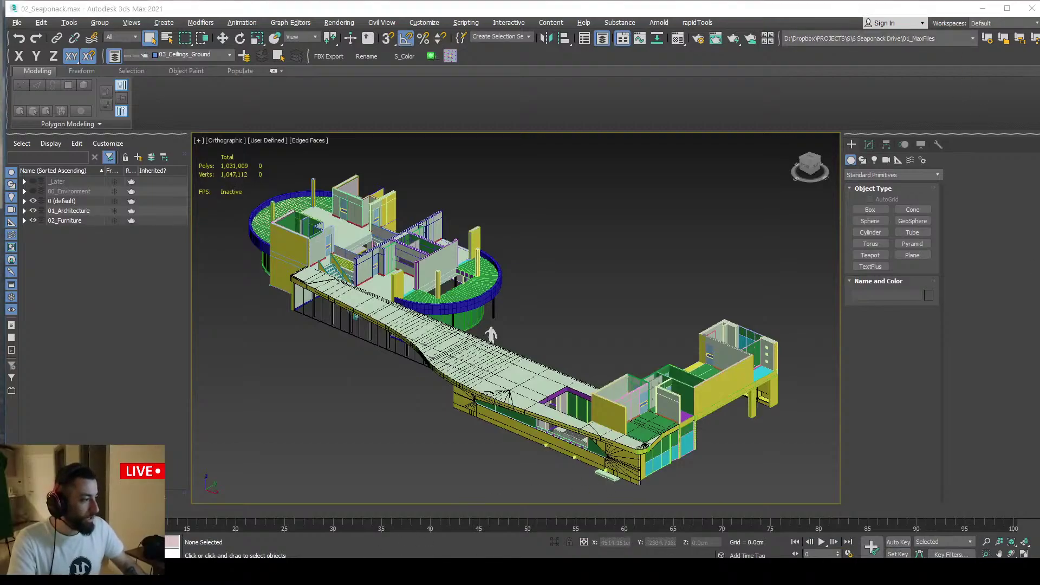
key("w")
mouse_move(477, 305)
right_mouse_down()
mouse_move(476, 282)
mouse_move(480, 302)
right_mouse_up()
key("F11")
right_click_drag(413, 268, 415, 241)
Select the corner wall mesh in Unreal and isolate it with Shift+H (Show Only Selected)
key("s")
left_click(446, 313)
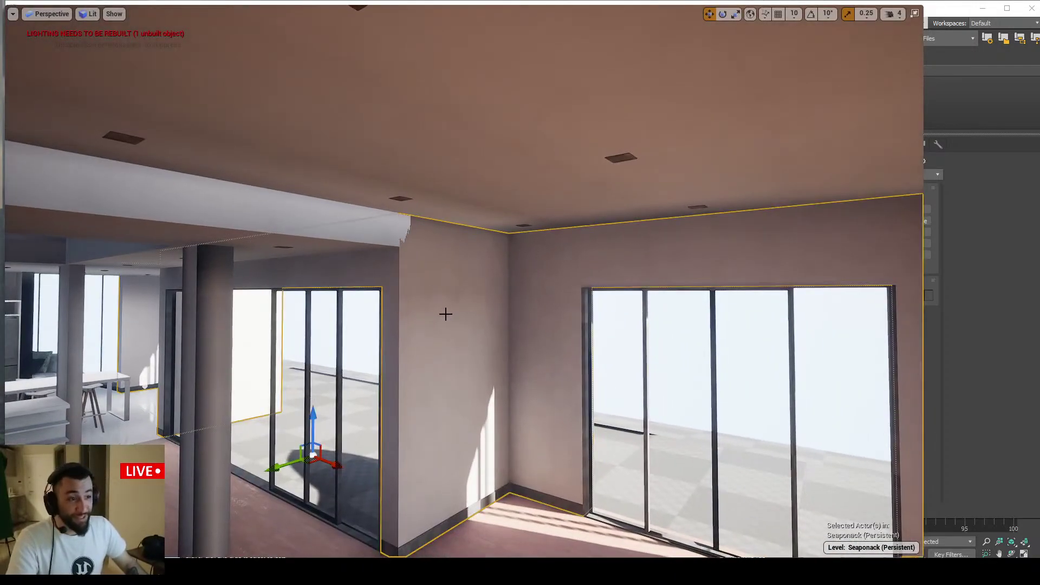
key("a")
right_click_drag(446, 314, 478, 308)
key("s")
key("w")
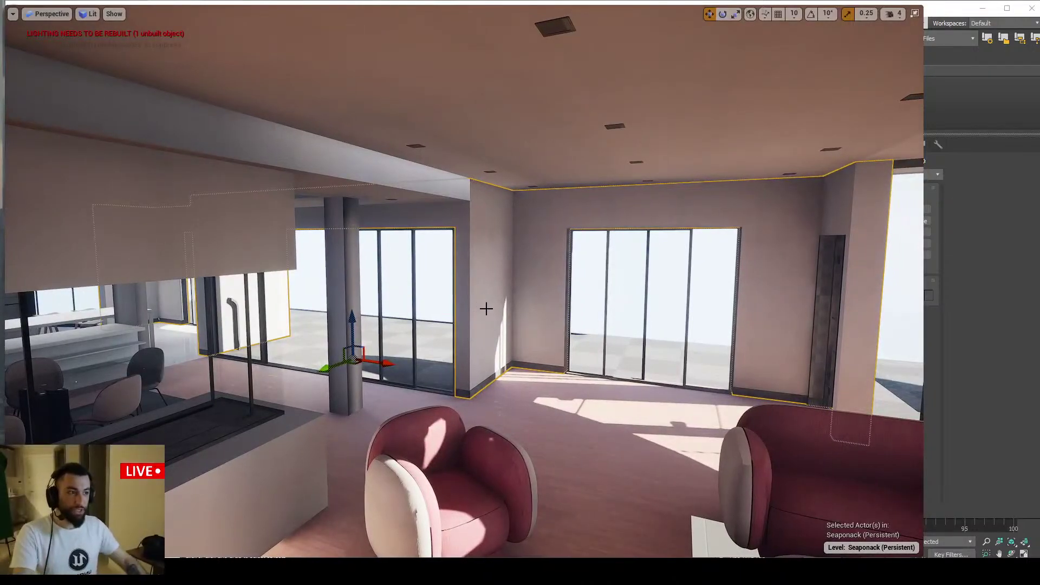
key("w")
right_click_drag(487, 309, 618, 278)
key("shift+h")
key("s")
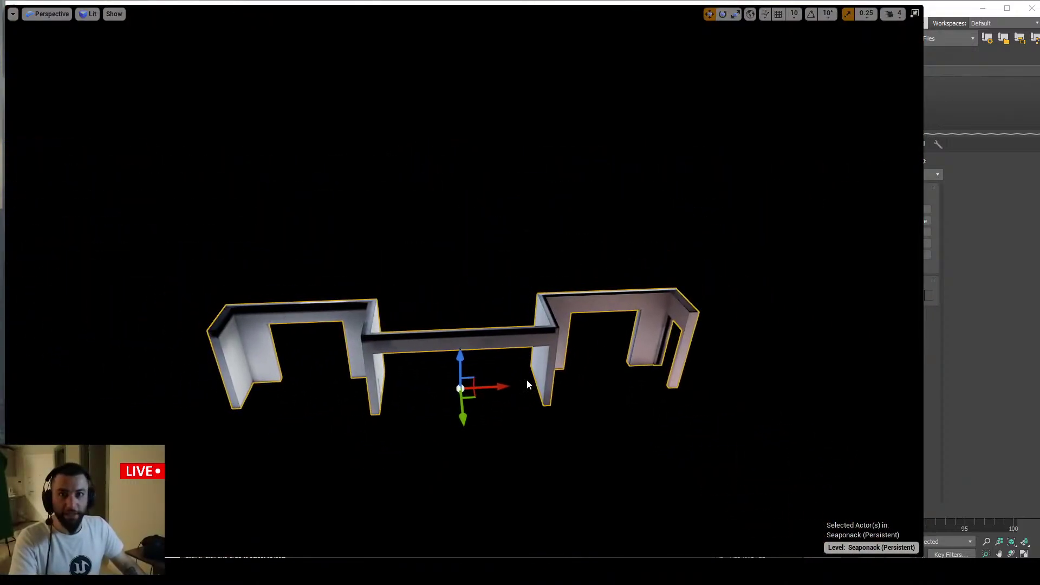
right_click_drag(553, 358, 559, 359)
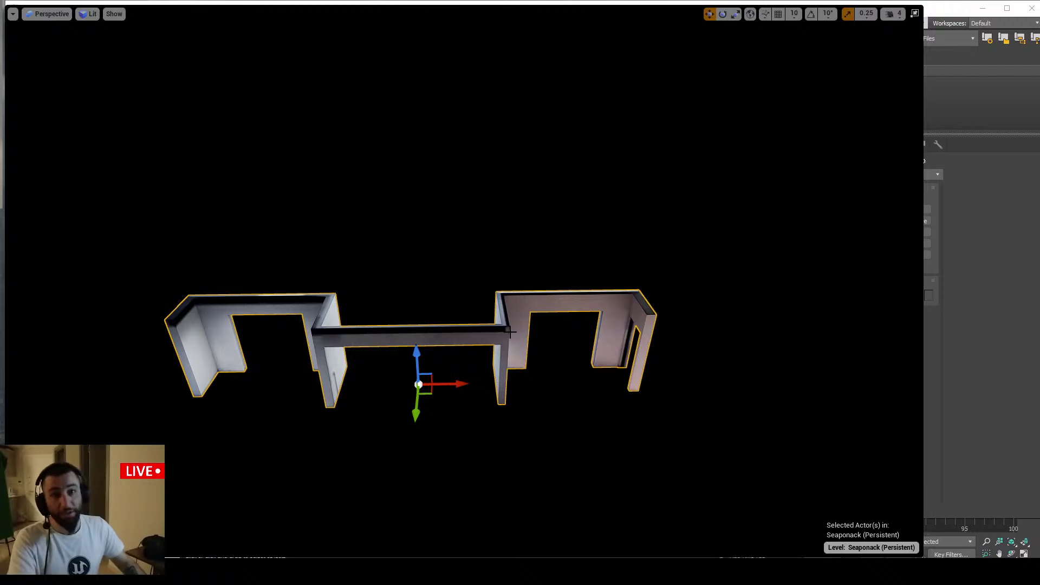
In 3ds Max, select the three matching yellow walls and isolate them with Alt+Q
key("alt+Tab")
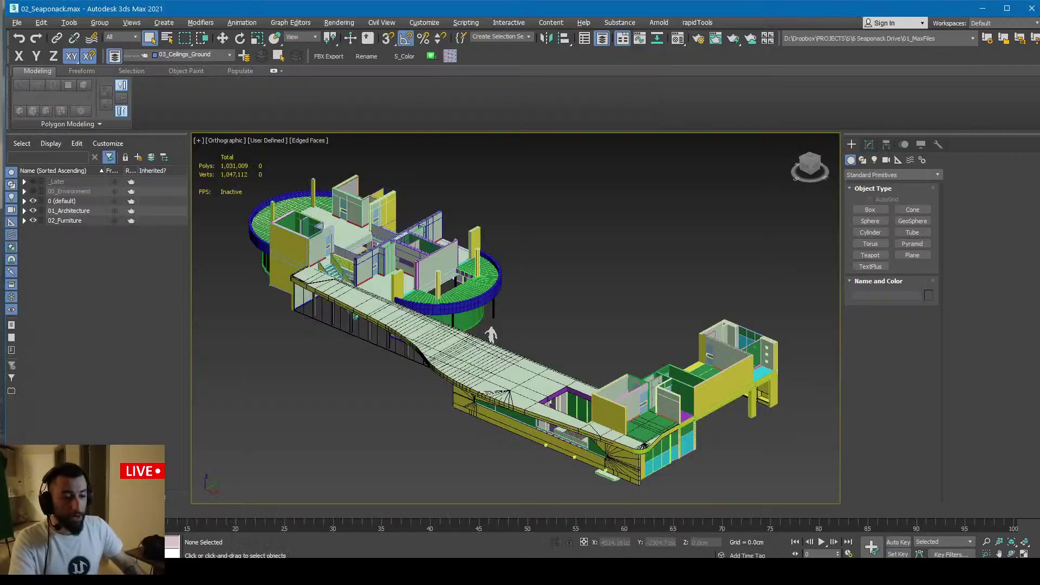
middle_click_drag(424, 306, 294, 310, "alt")
scroll(542, 303, "up", 5)
left_click(551, 301)
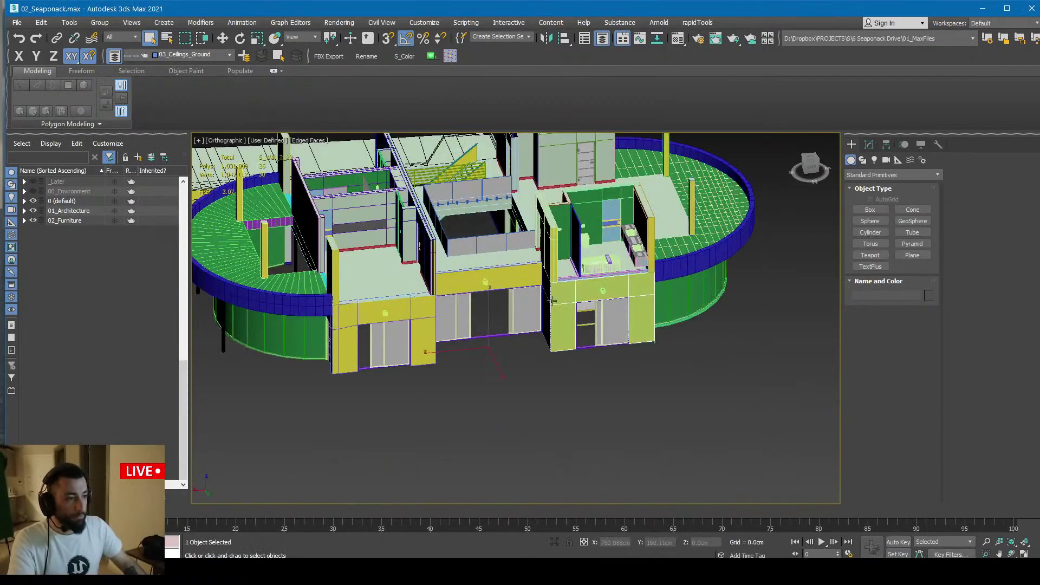
left_click(519, 283, "ctrl")
left_click(420, 308, "ctrl")
key("alt+q")
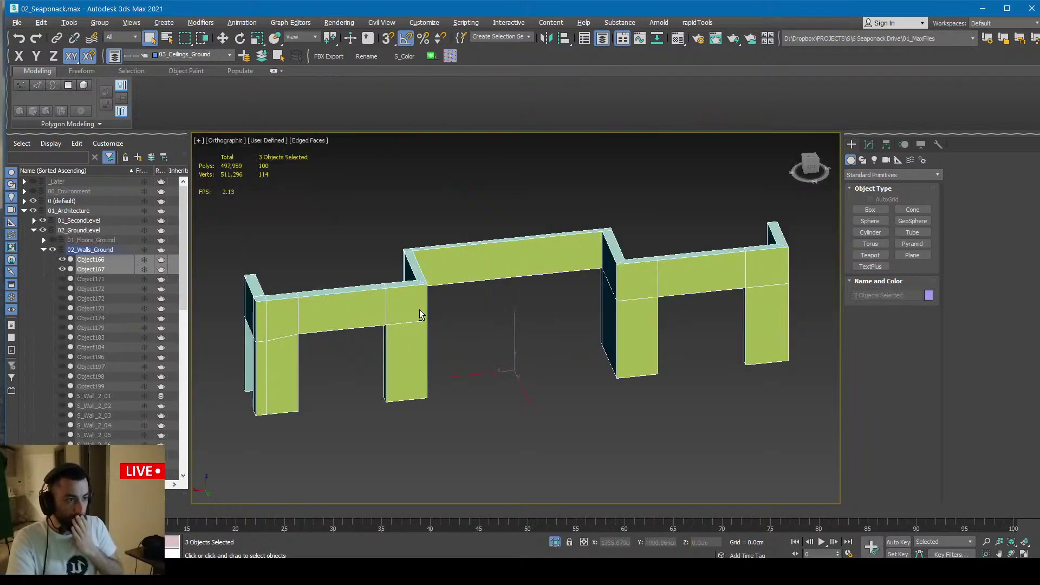
Compare the isolated walls in Unreal against the right, middle and left Object166 walls in 3ds Max
key("alt+Tab")
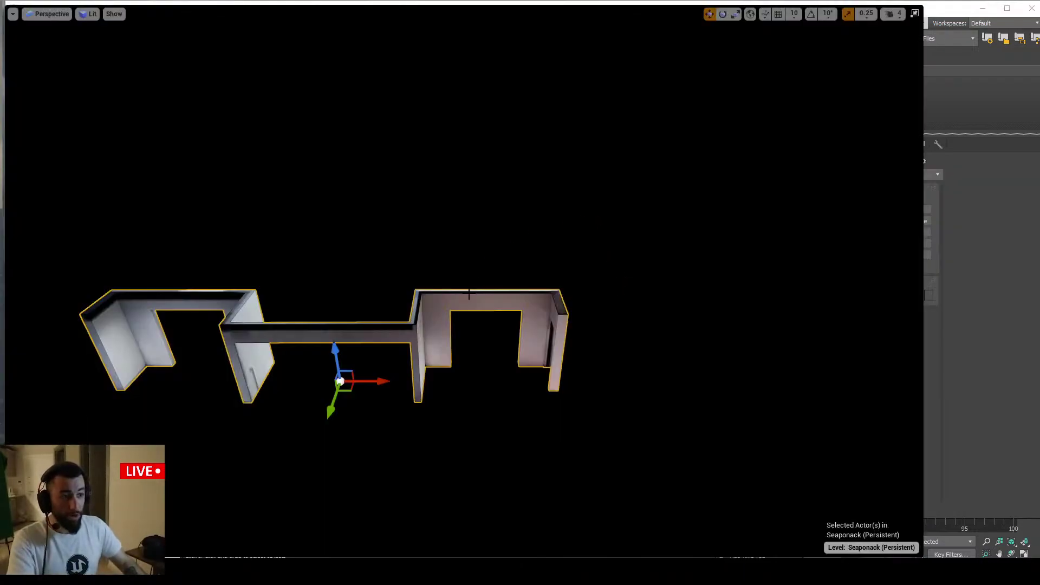
key("alt+Tab")
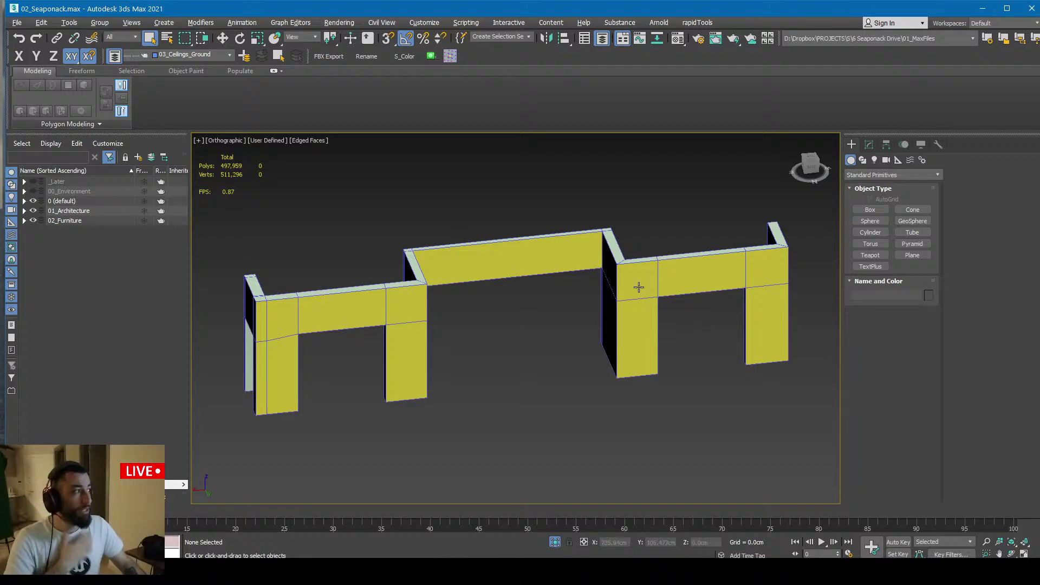
left_click(639, 285)
left_click(501, 263)
left_click(385, 314)
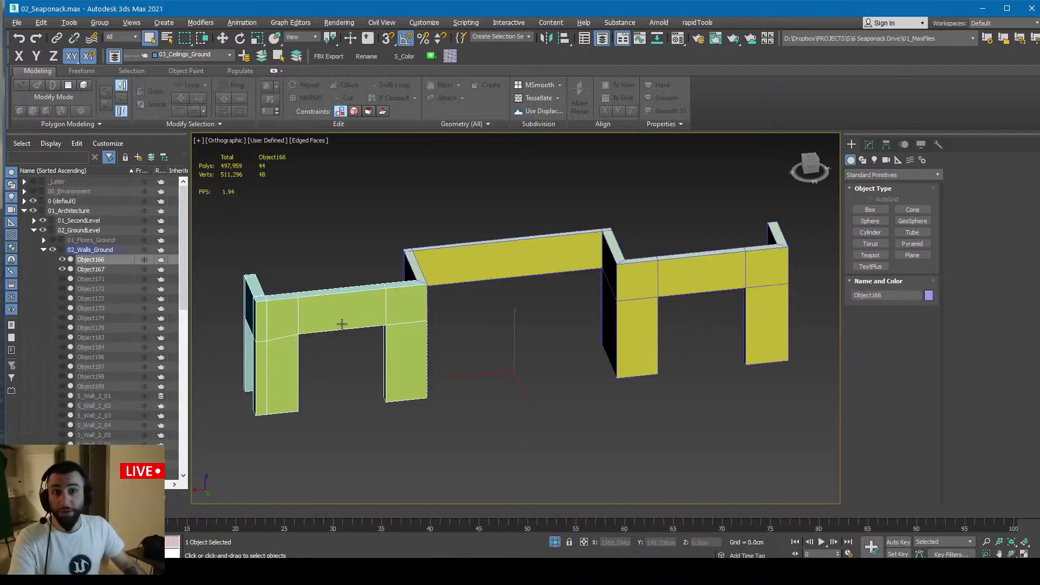
middle_click_drag(341, 324, 474, 349, "alt")
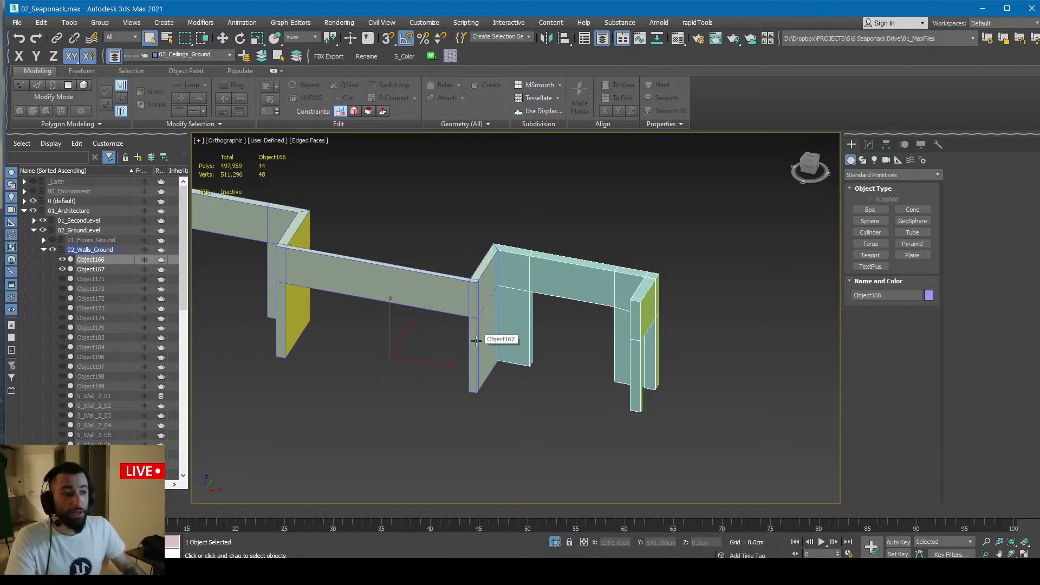
key("alt+Tab")
key("d")
right_click_drag(475, 325, 401, 317)
key("w")
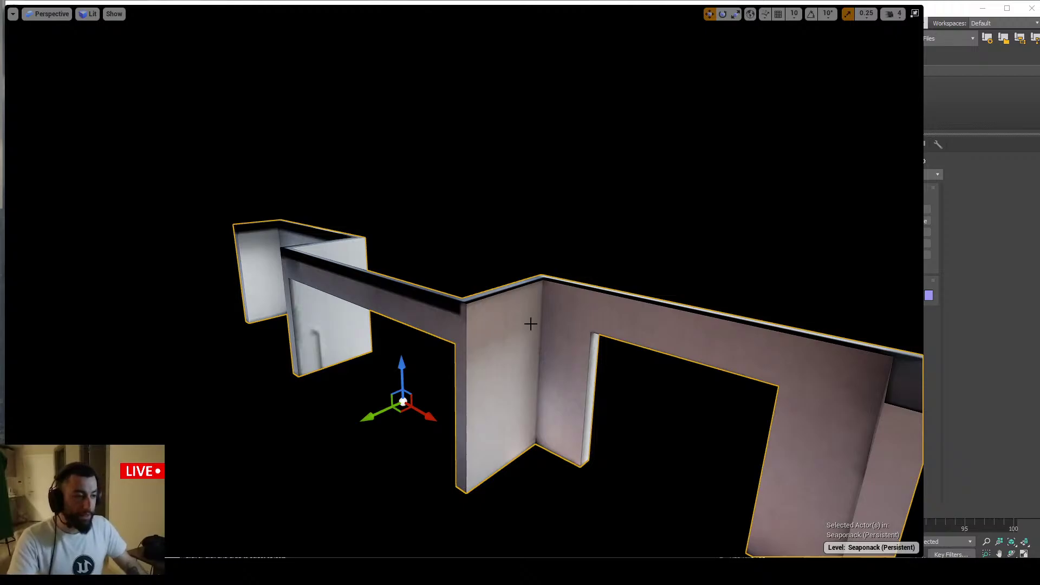
Unhide all level geometry with Ctrl+H and restore the normal editor layout
key("ctrl+h")
right_click_drag(531, 325, 557, 351)
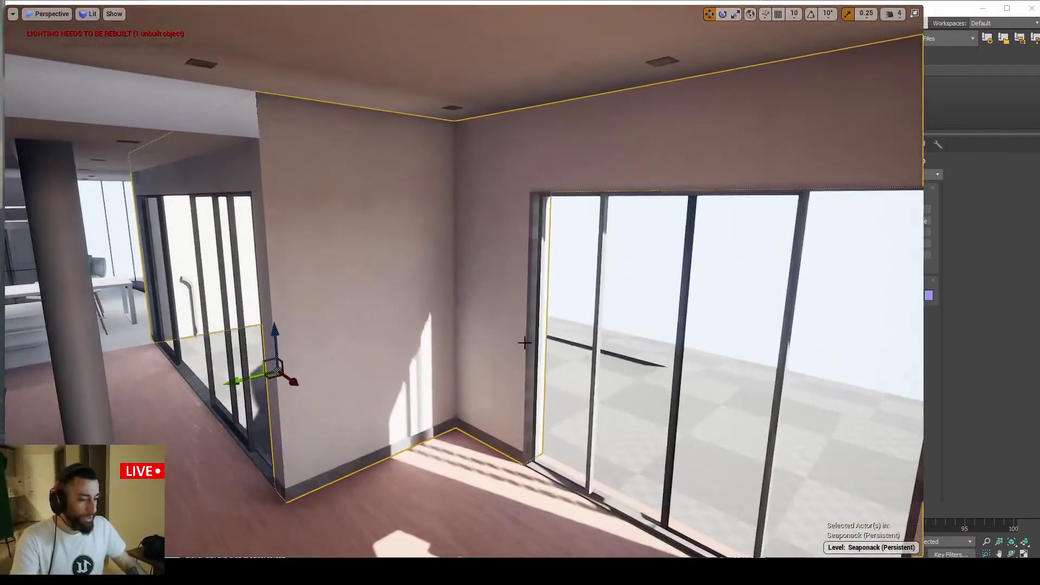
key("F11")
scroll(807, 453, "down", 10)
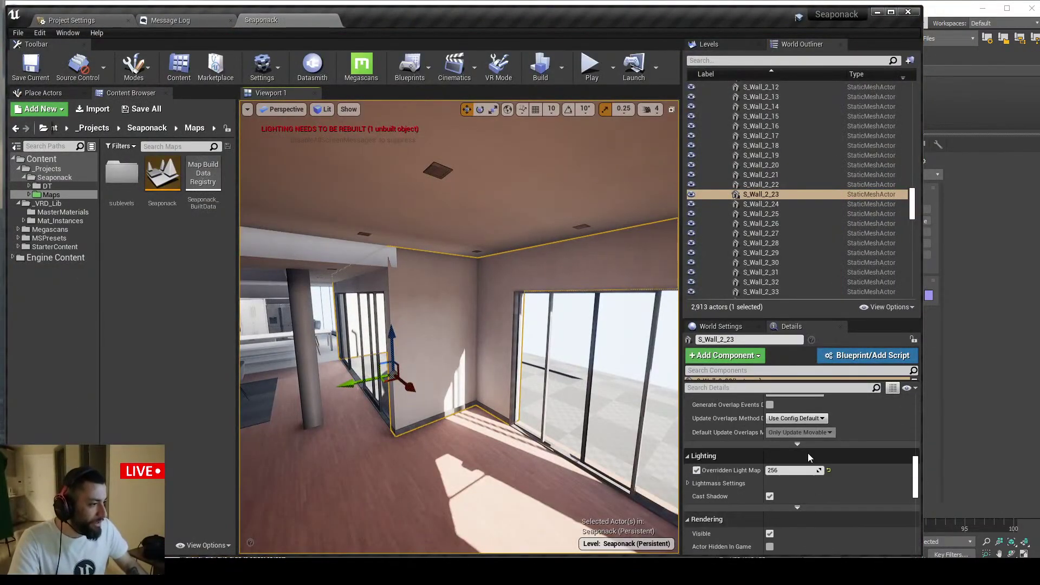
Fly full-screen from the window corner toward the living area, then switch to the Miro board in Chrome
key("F11")
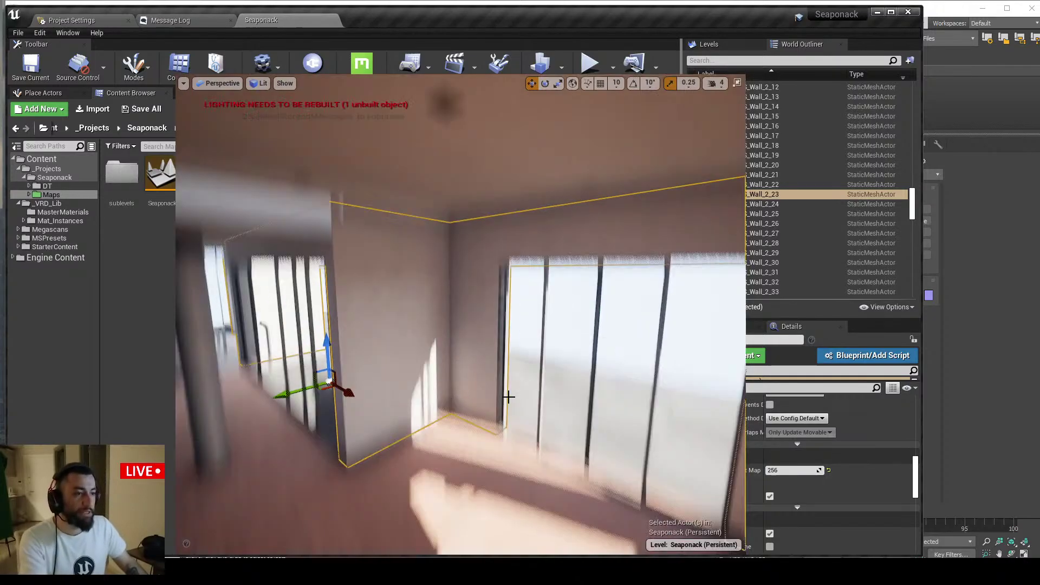
right_click_drag(478, 371, 488, 343)
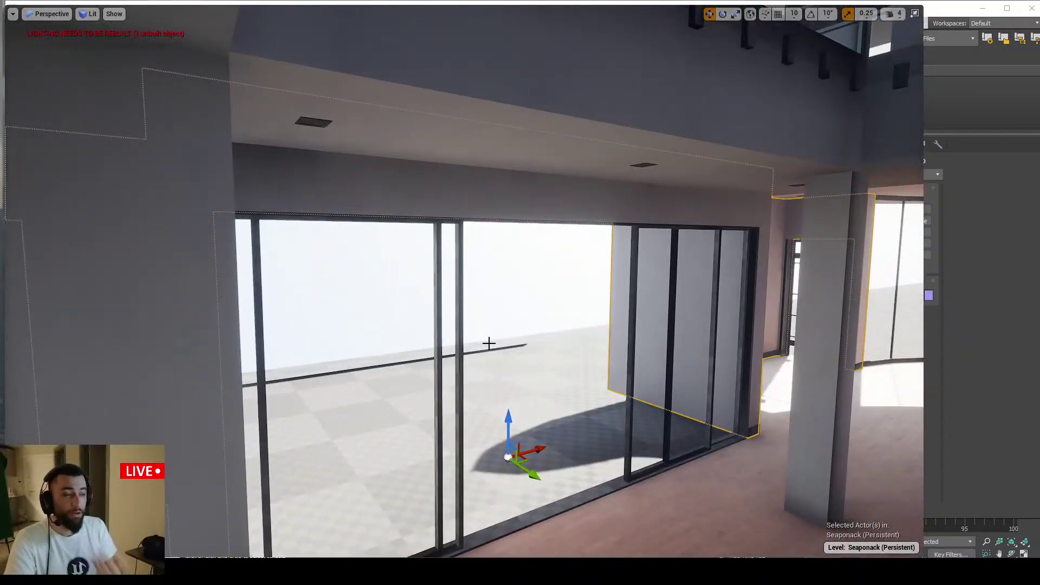
right_click_drag(573, 223, 534, 223)
key("alt+Tab")
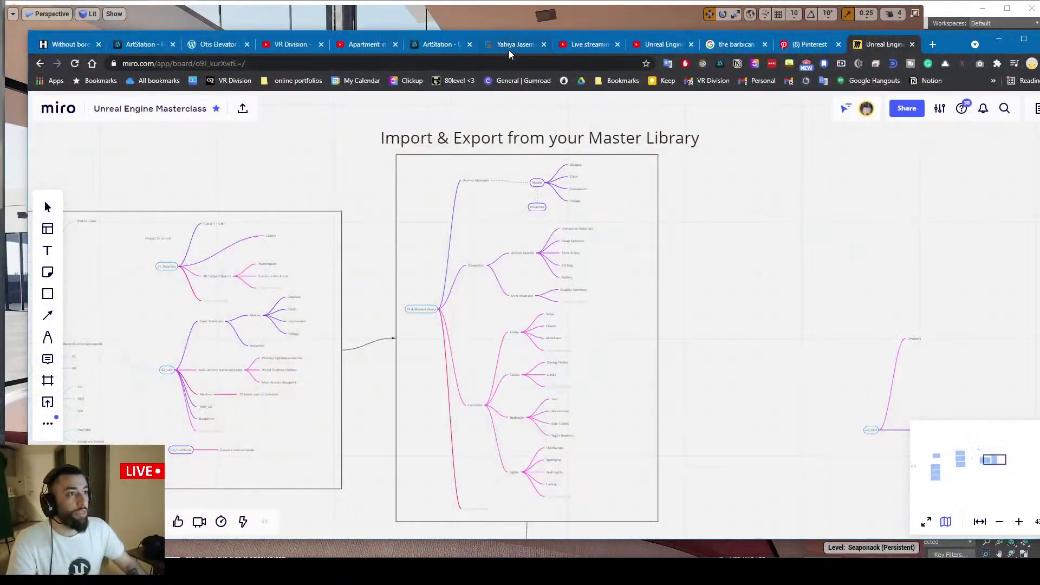
Switch to the Gumroad listings tab, then minimize Chrome to return to Unreal's living room
left_click(515, 44)
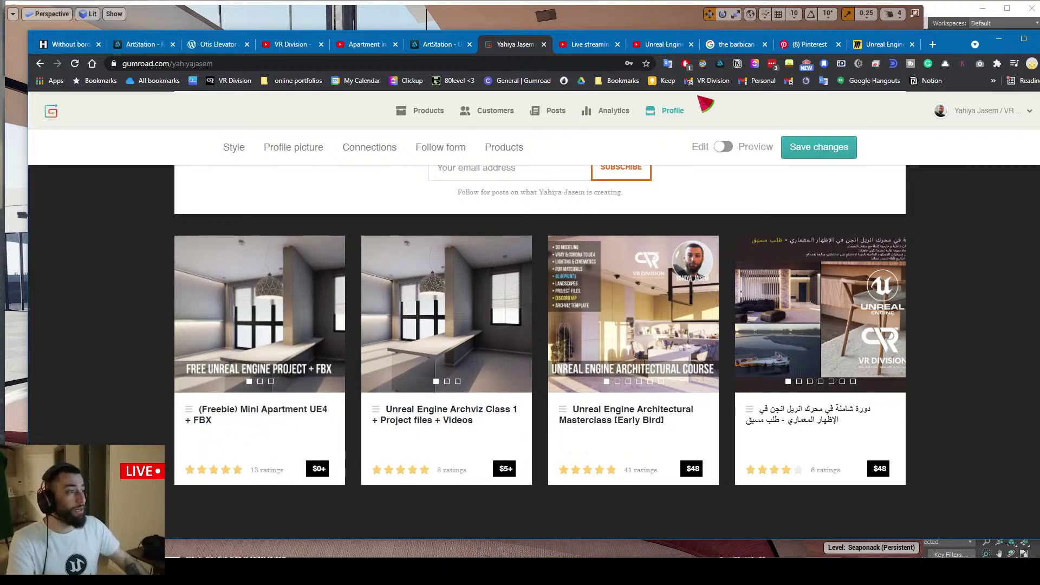
left_click(998, 39)
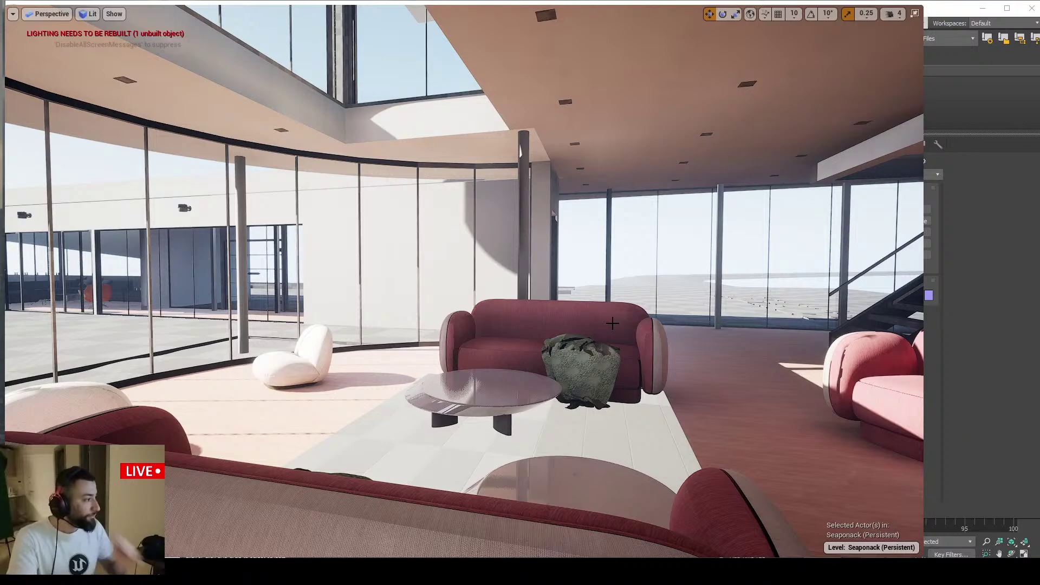
right_click_drag(335, 368, 342, 368)
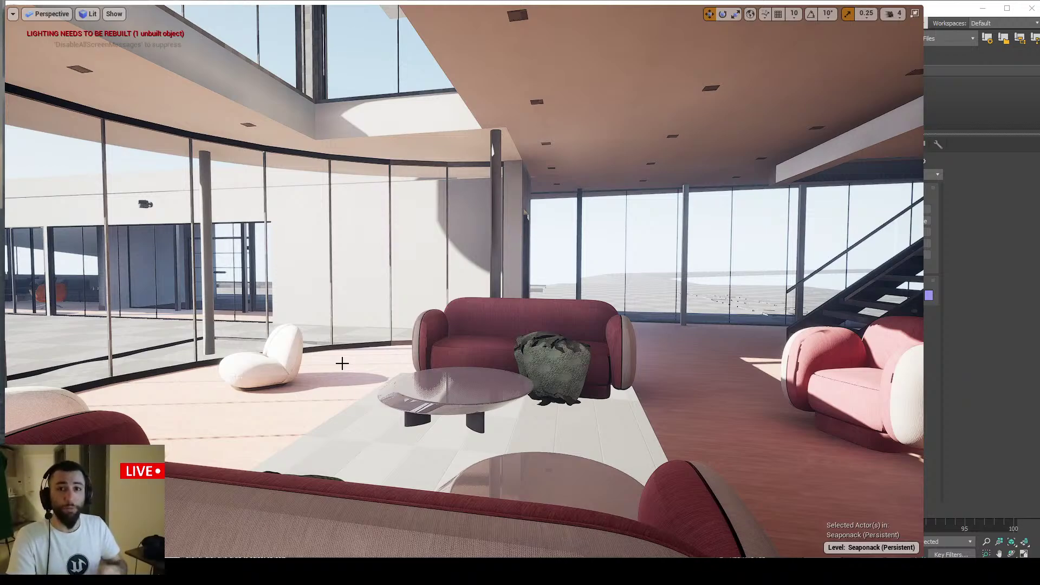
Fly past the sofa and glass door, sliding along the curved windows into the corridor
left_click_drag(342, 363, 390, 314)
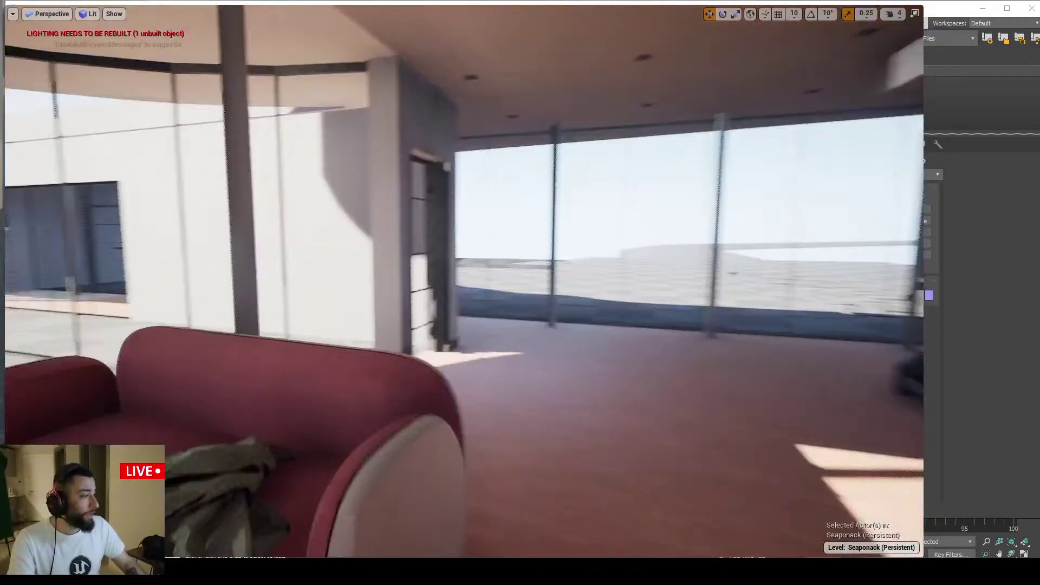
right_click_drag(391, 314, 325, 314)
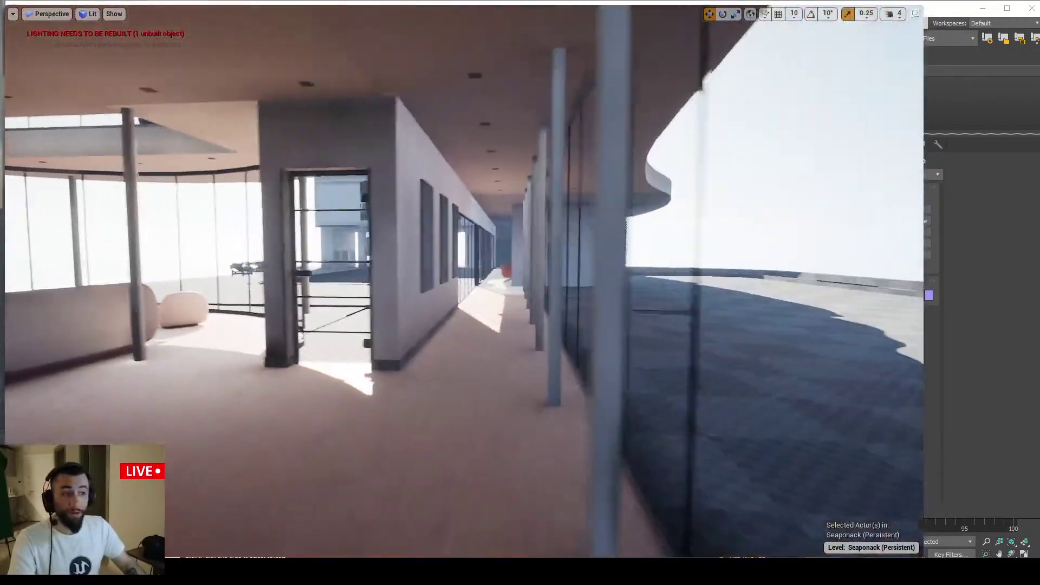
key("a")
key("a")
key("d")
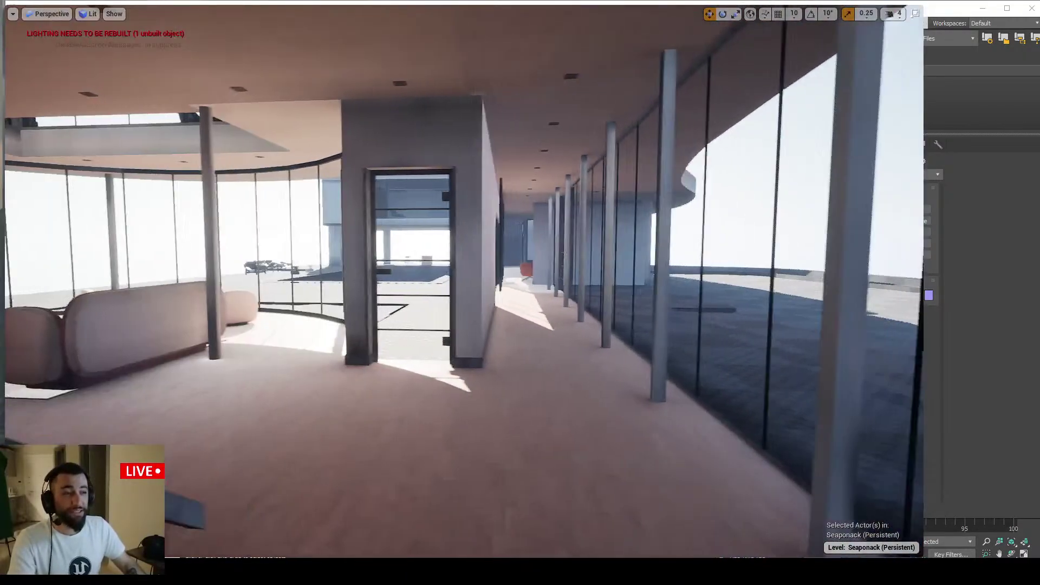
key("w")
key("a")
key("d")
right_click_drag(424, 352, 460, 362)
key("w")
key("a")
key("a")
key("d")
key("w")
key("w")
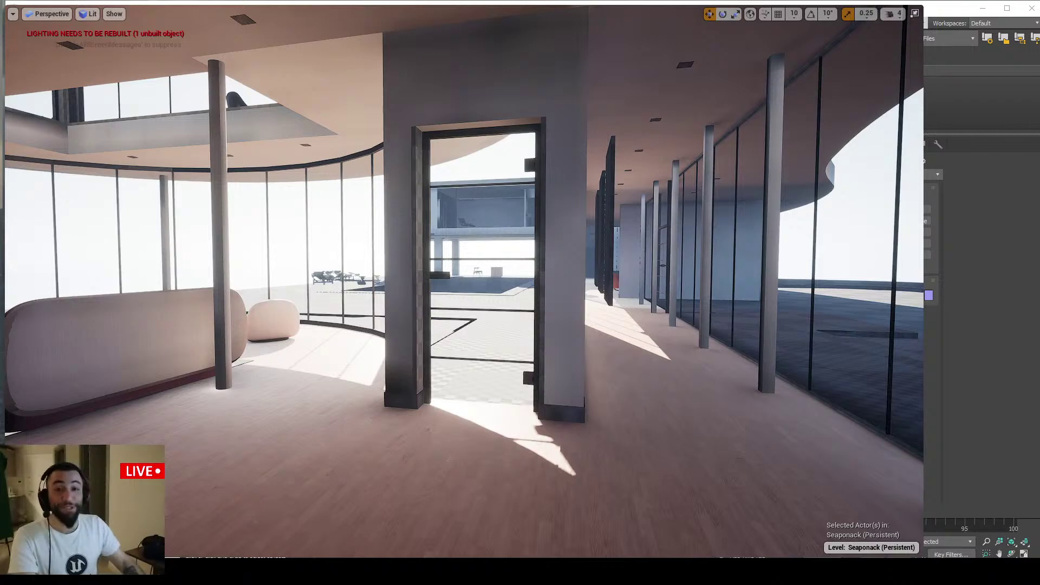
mouse_move(406, 405)
right_mouse_down()
mouse_move(391, 407)
mouse_move(414, 399)
right_mouse_up()
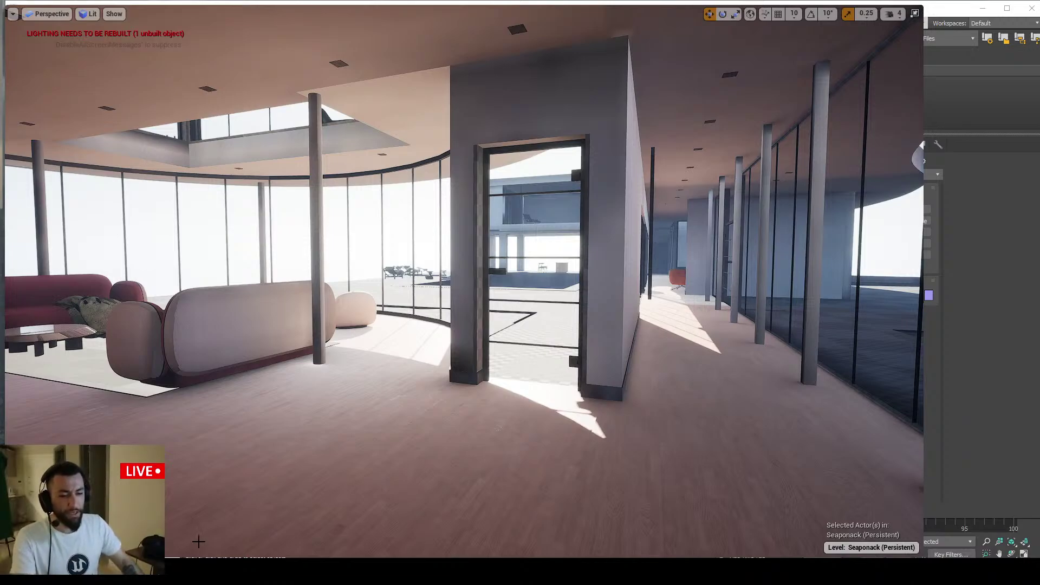
Search 'twinmotion' and open the Free Twinmotion Materials blog page
key("alt+Tab")
type("twinmotion")
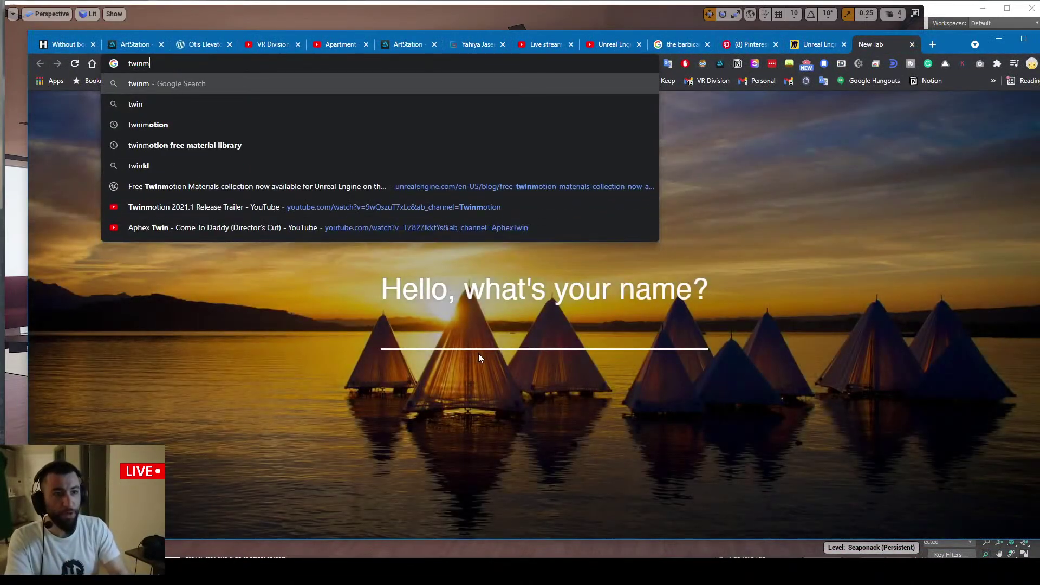
key("Down")
key("Down")
key("Down")
key("Down")
key("Down")
key("Down")
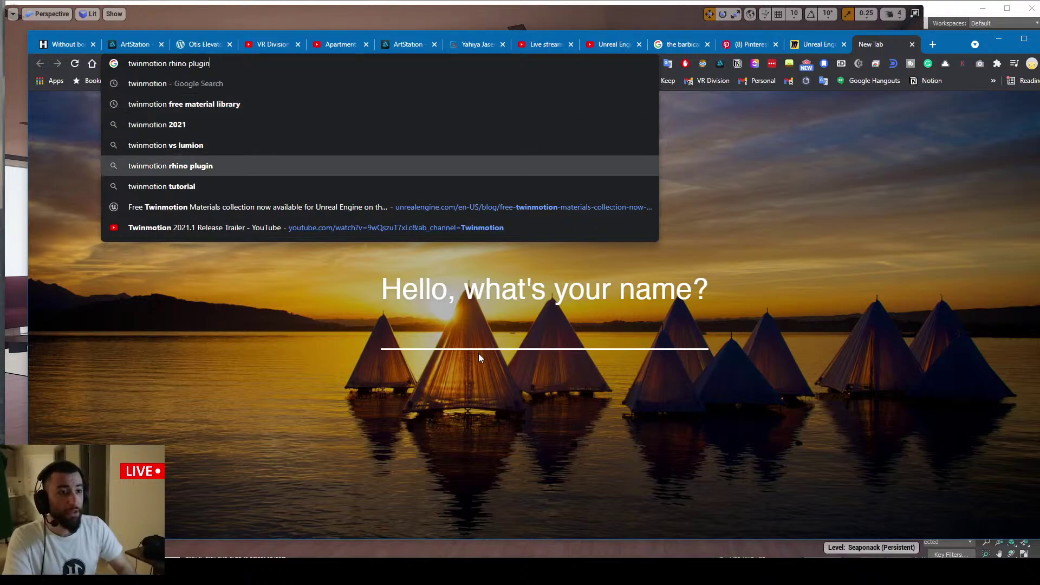
key("Return")
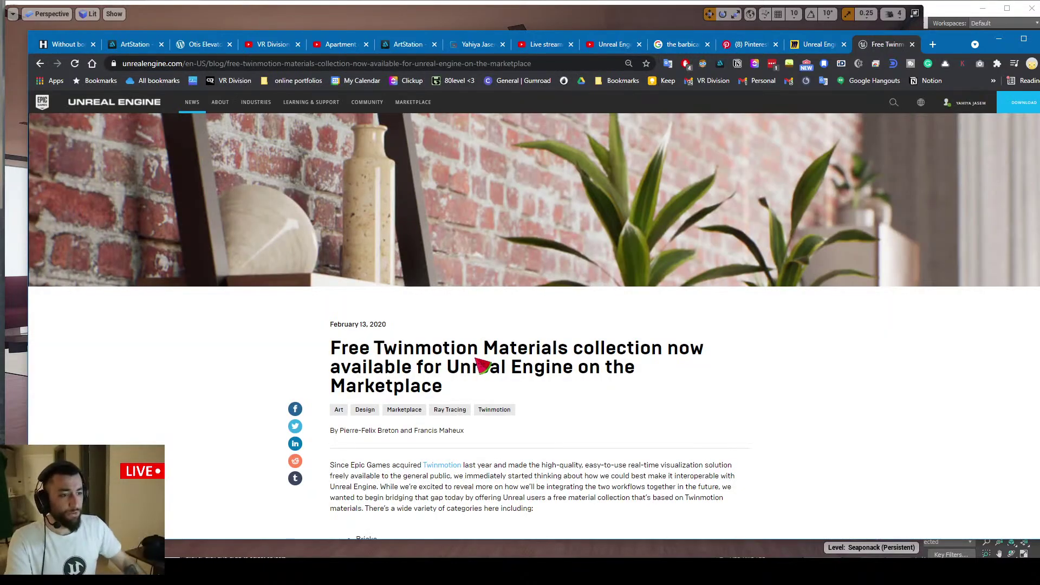
scroll(474, 357, "down", 8)
Search 'twinmotion people unreal engine' in a new tab and open the Scanned 3D People Pack result
key("ctrl+t")
type("twi")
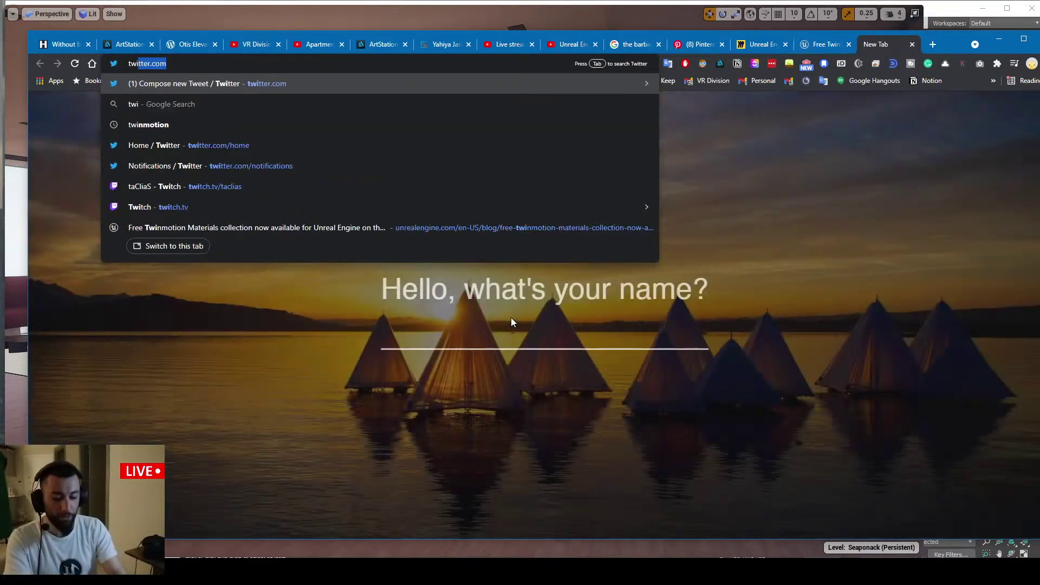
type("nmotion people")
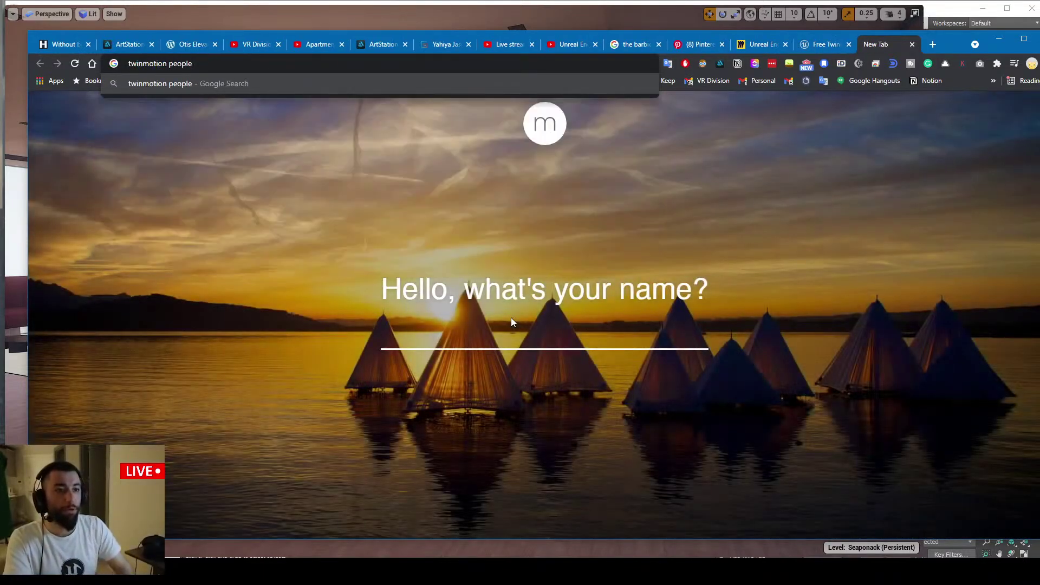
type(" unreal engine")
key("Return")
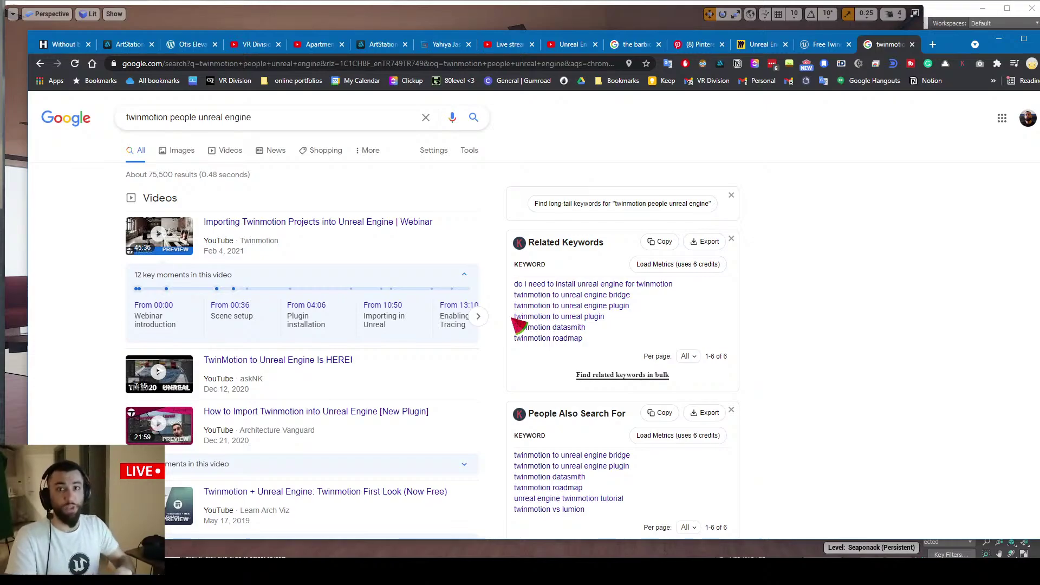
scroll(510, 322, "down", 5)
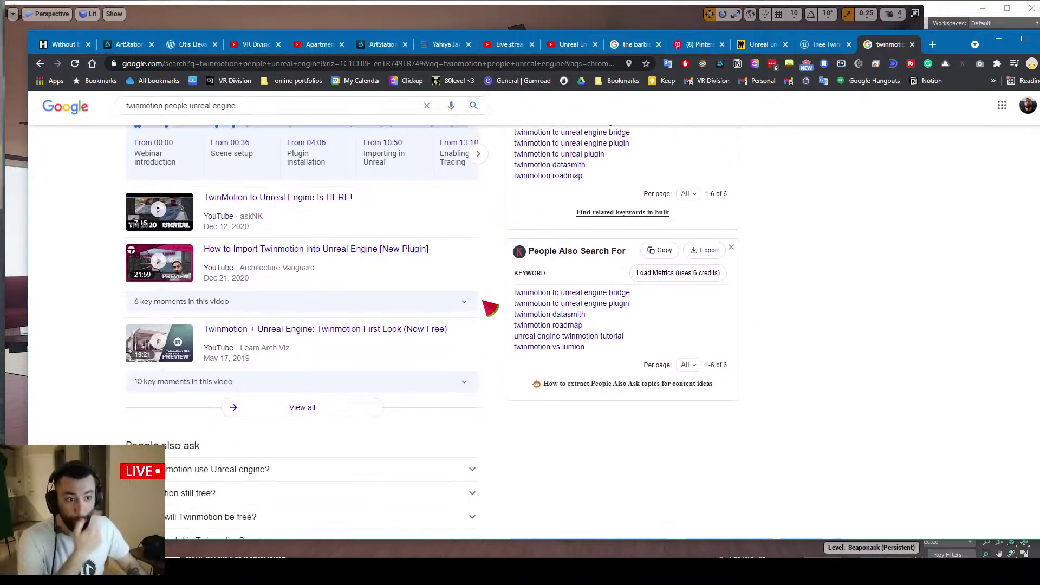
scroll(262, 399, "down", 2)
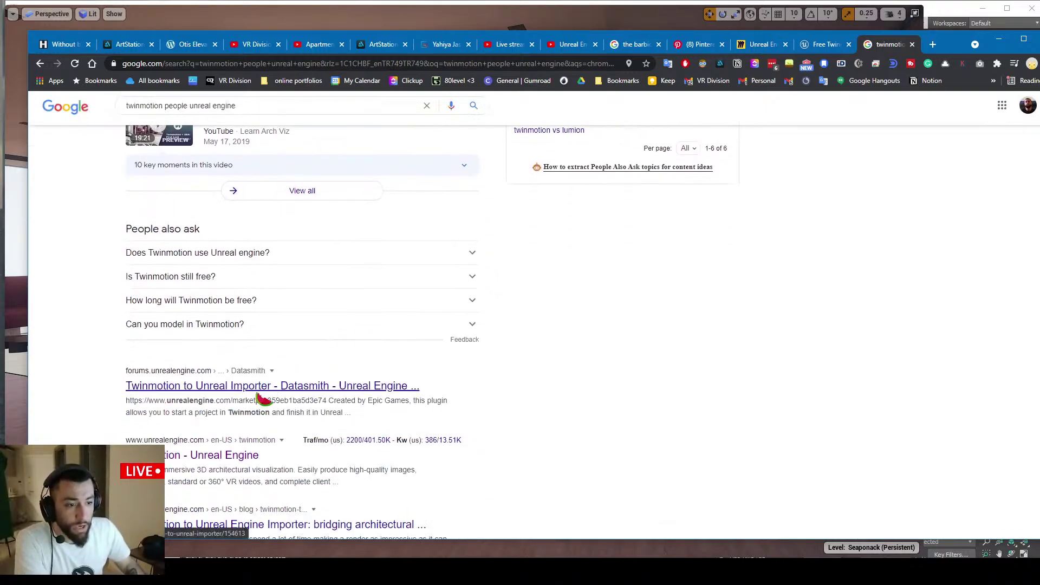
scroll(256, 373, "down", 3)
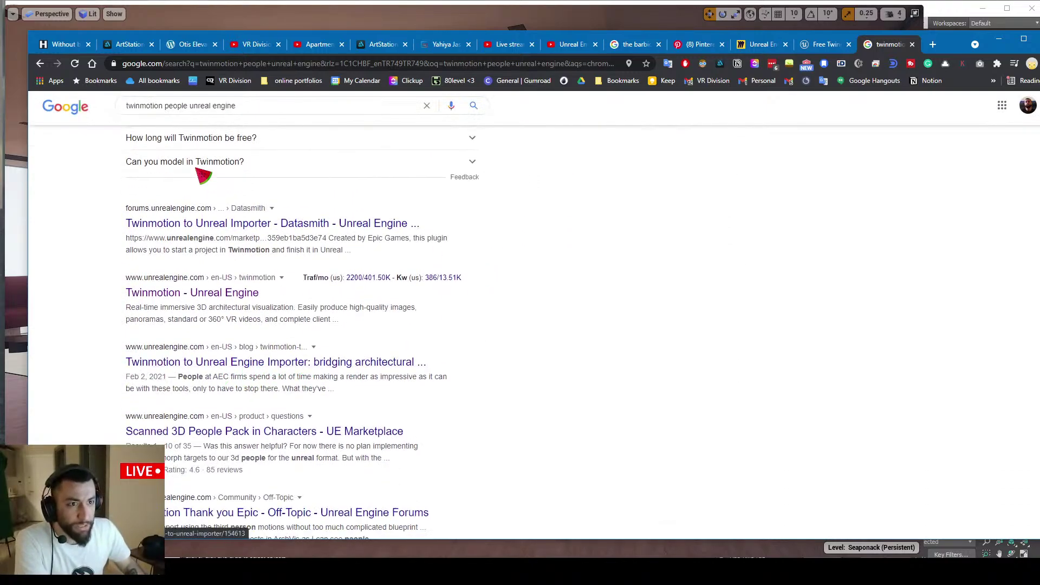
scroll(241, 364, "down", 1)
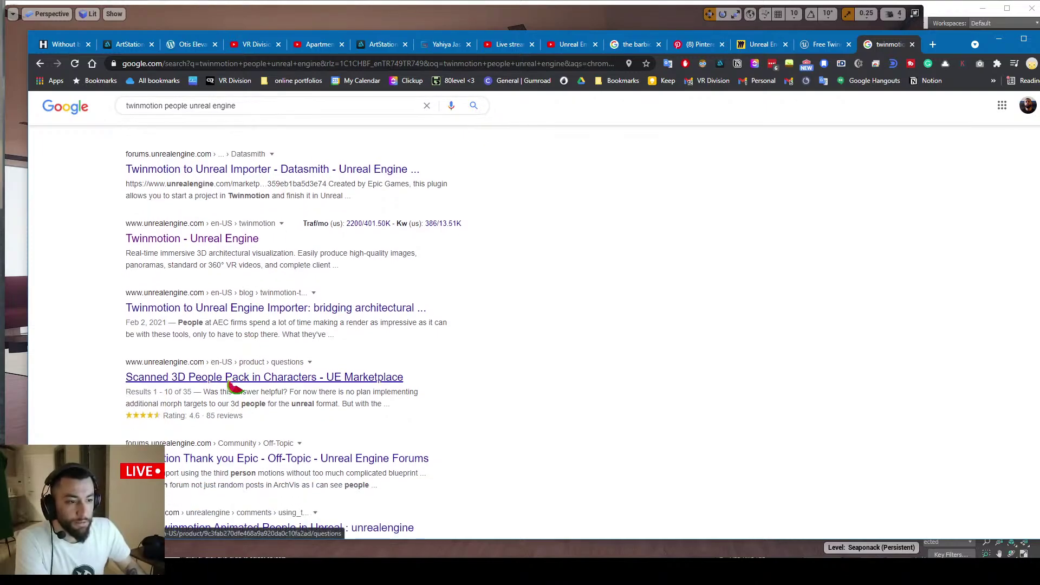
left_click(232, 383)
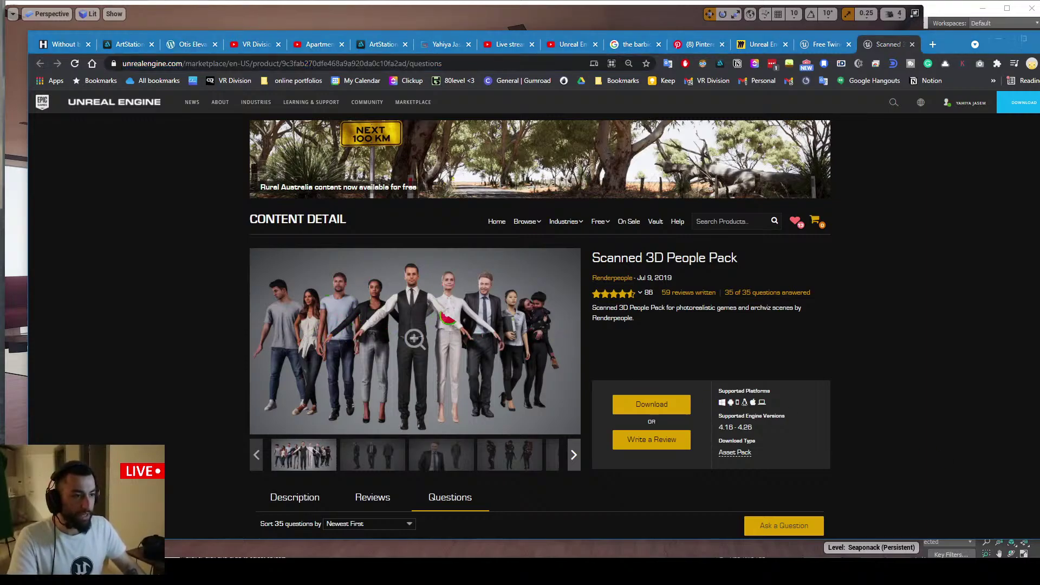
Search the Marketplace for 'twinmotion', open the free Twinmotion Posed Humans 1 page and select its URL
left_click(704, 223)
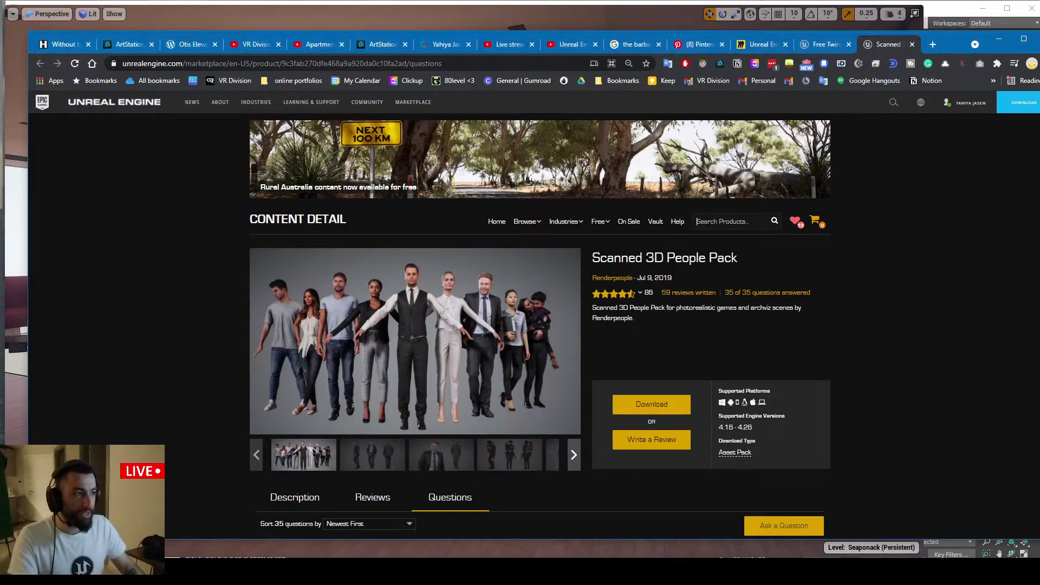
type("twin")
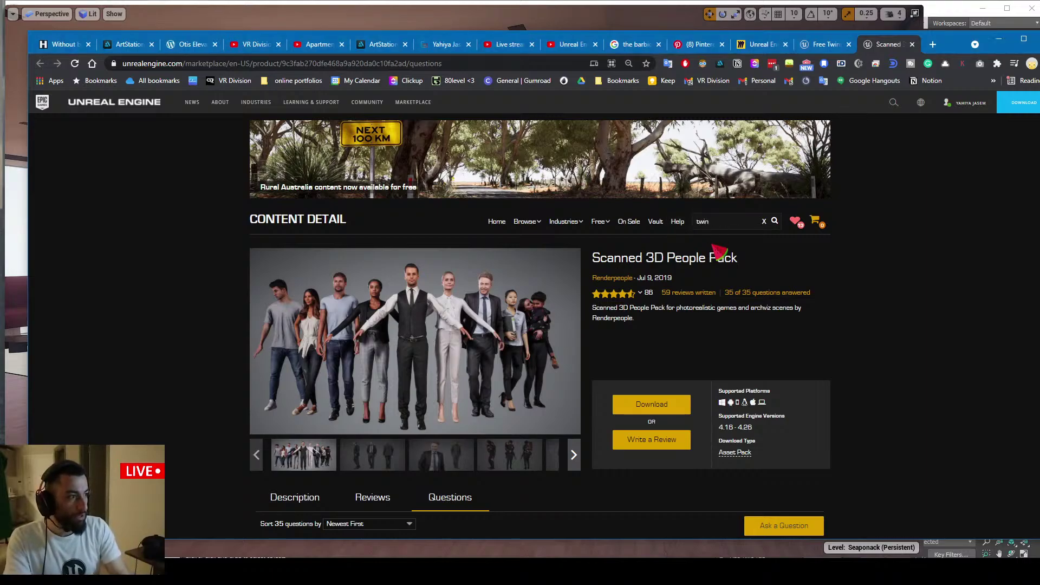
type("motion")
key("Return")
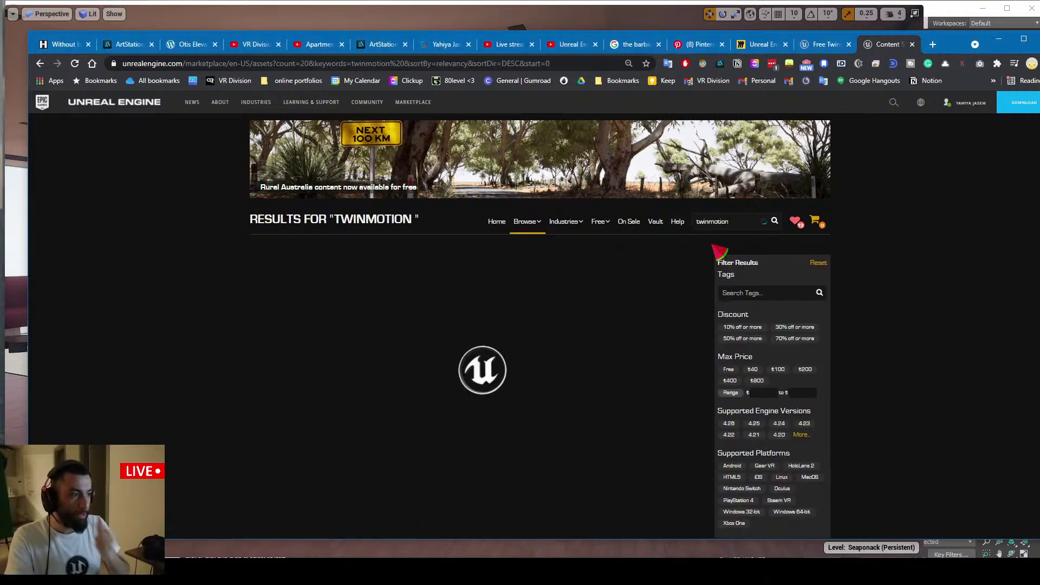
left_click(420, 315)
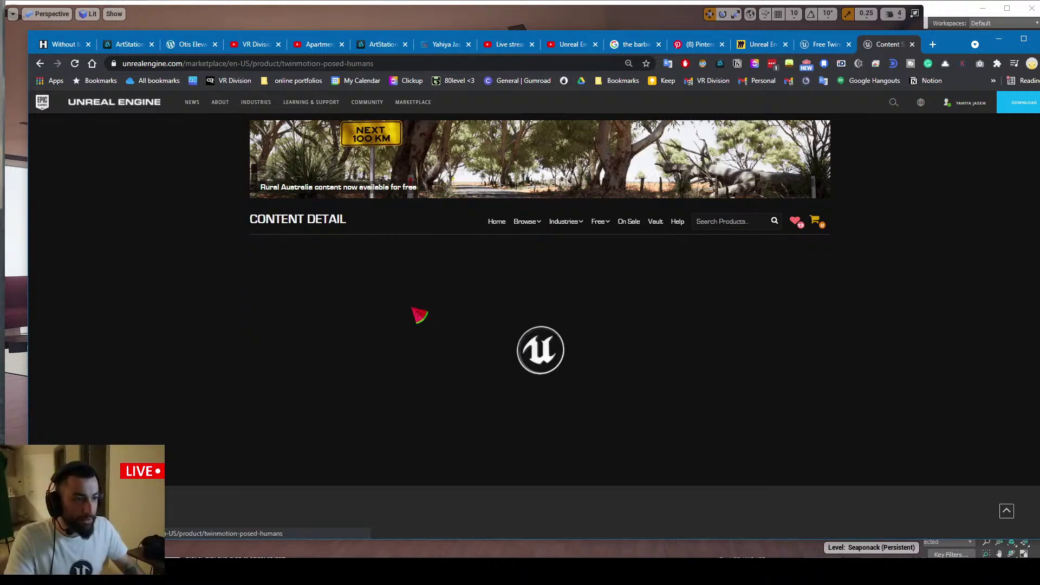
left_click(330, 64)
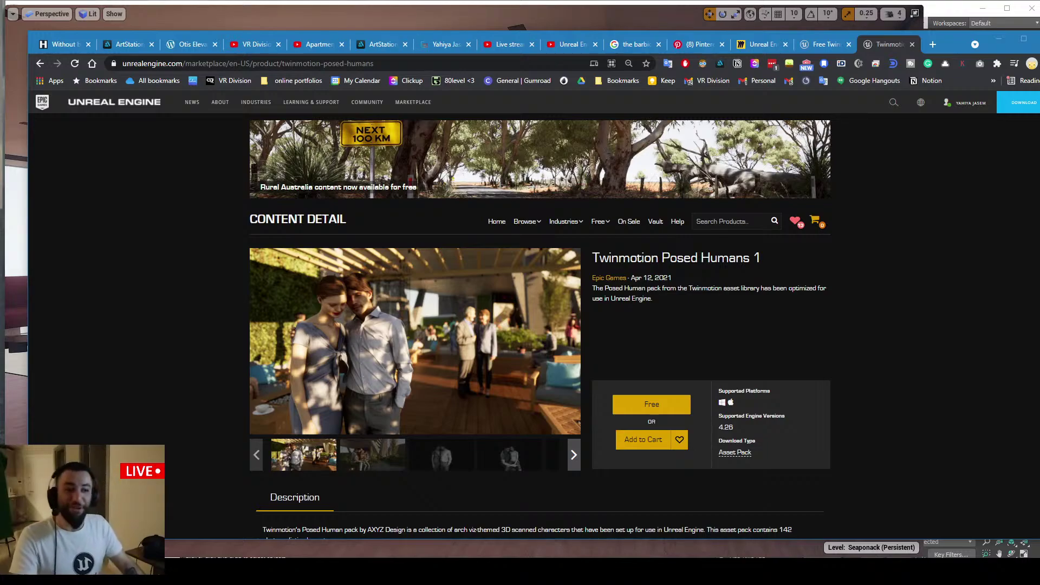
Minimize the browser and fly through the lounge past the sofas, toggling full-screen view
left_click(998, 38)
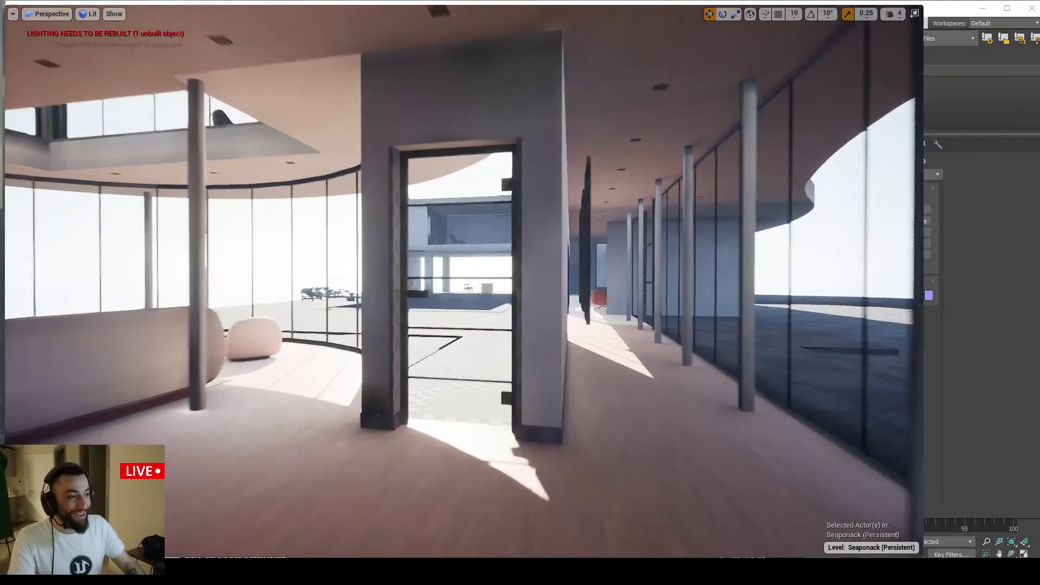
right_click_drag(551, 297, 404, 298)
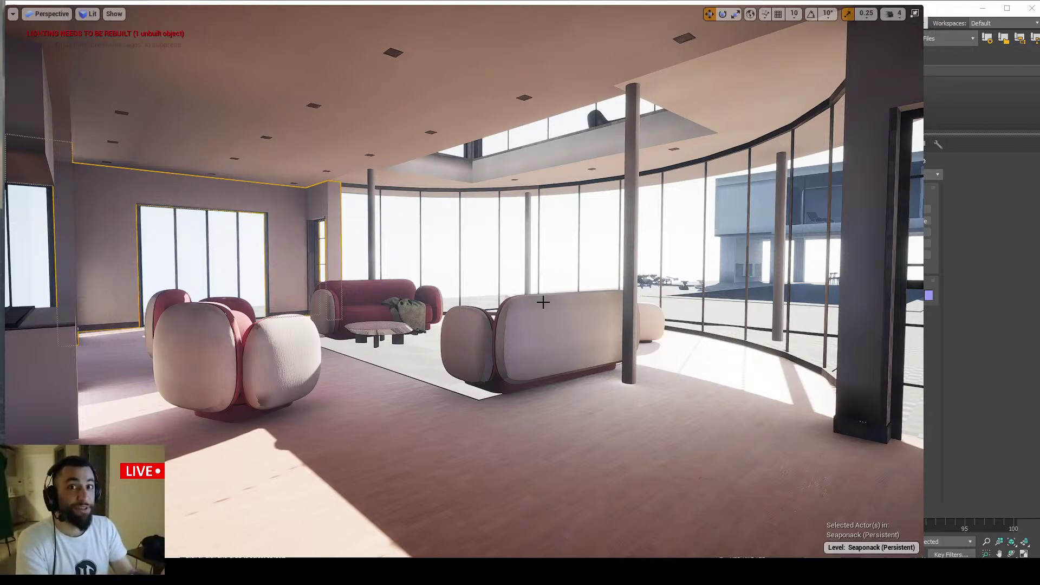
key("w")
right_click_drag(548, 305, 550, 315)
key("F11")
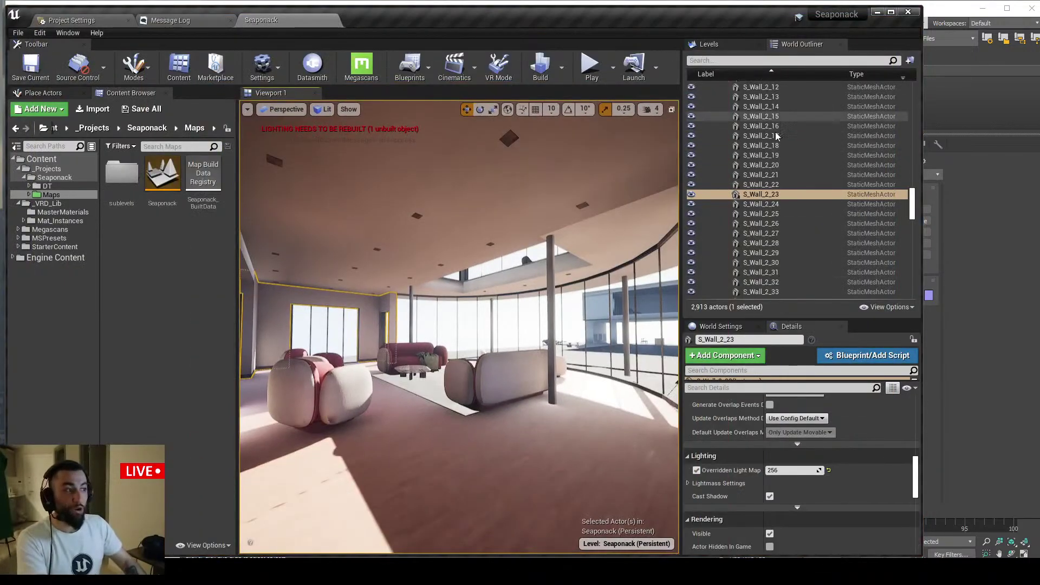
key("F11")
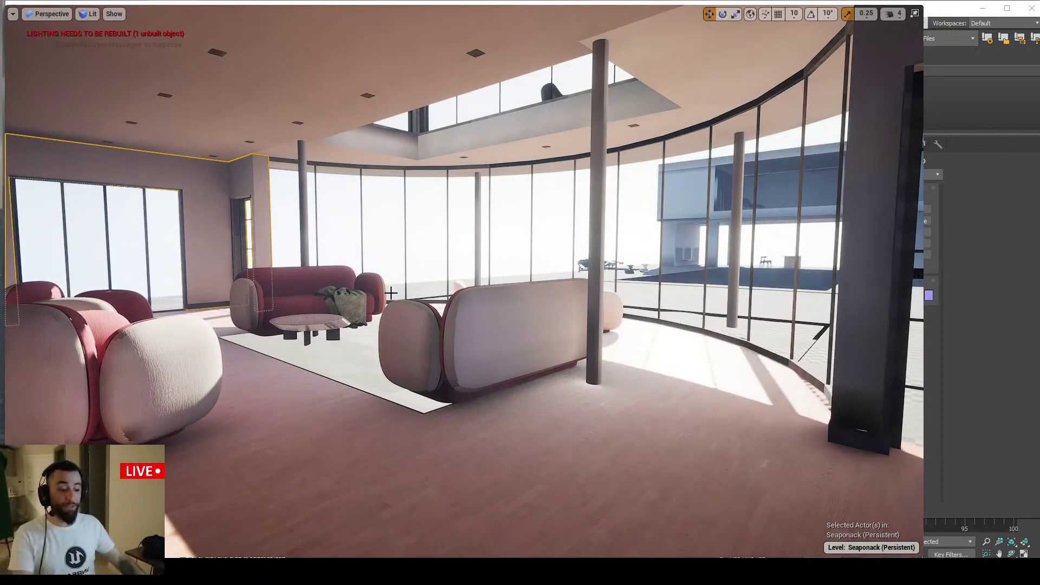
key("F11")
key("F11")
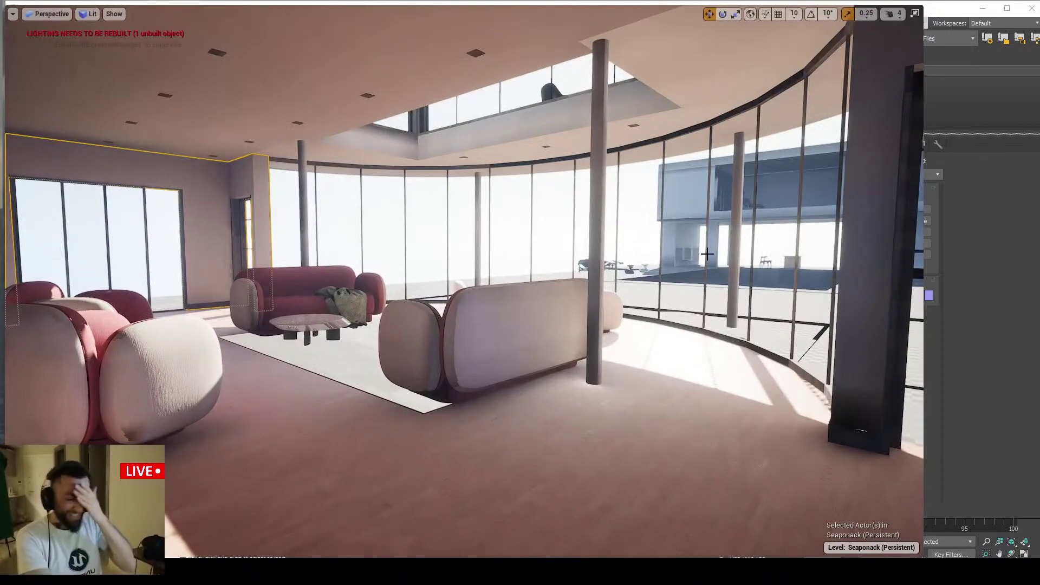
Fly toward the glass door, pull back to the columns, focus a wall piece, then switch to 3ds Max
key("w")
right_click_drag(569, 247, 608, 239)
key("s")
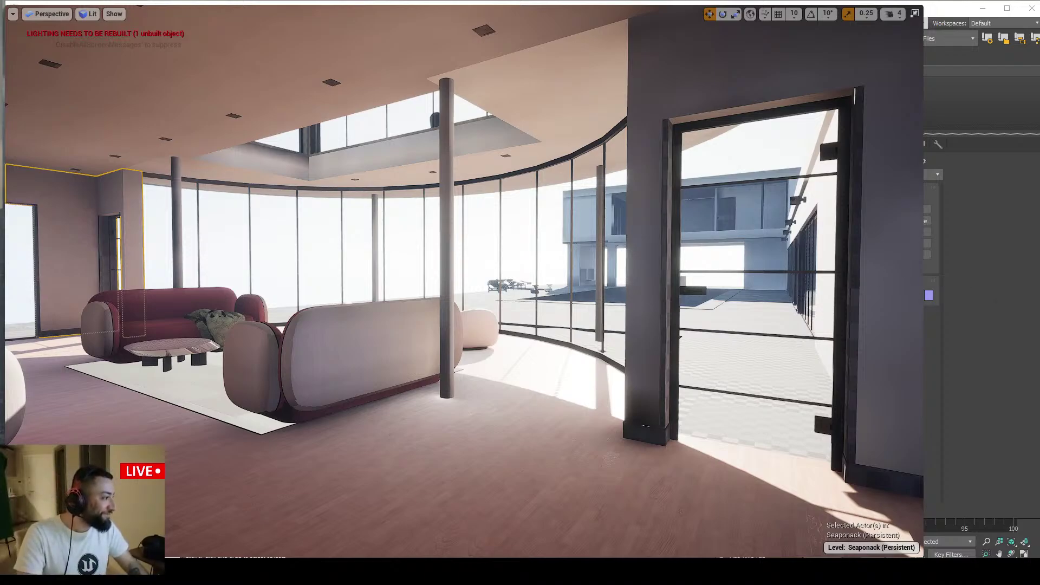
mouse_move(893, 386)
right_mouse_down()
mouse_move(906, 369)
mouse_move(907, 377)
right_mouse_up()
key("s")
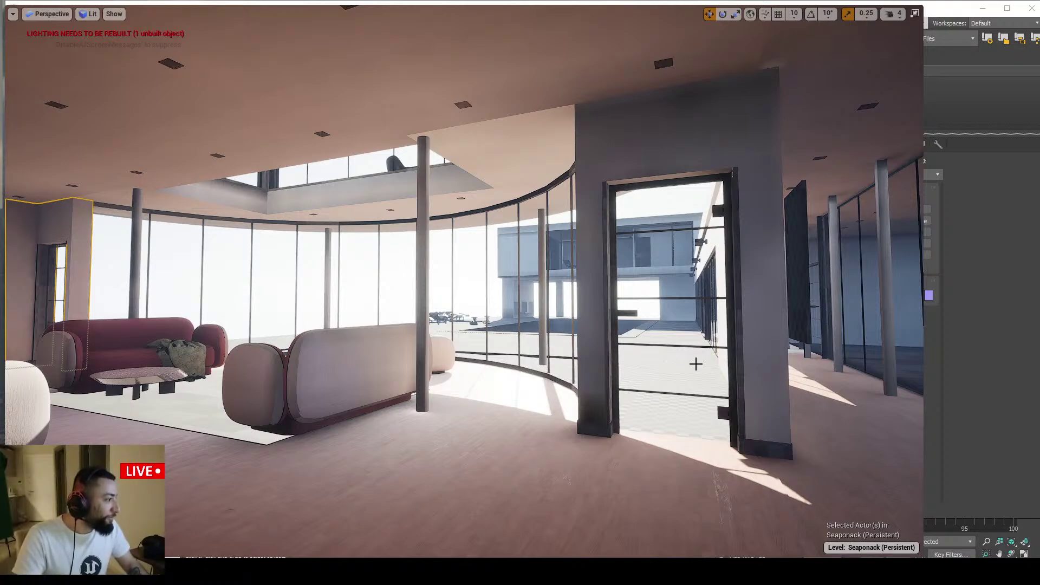
key("f")
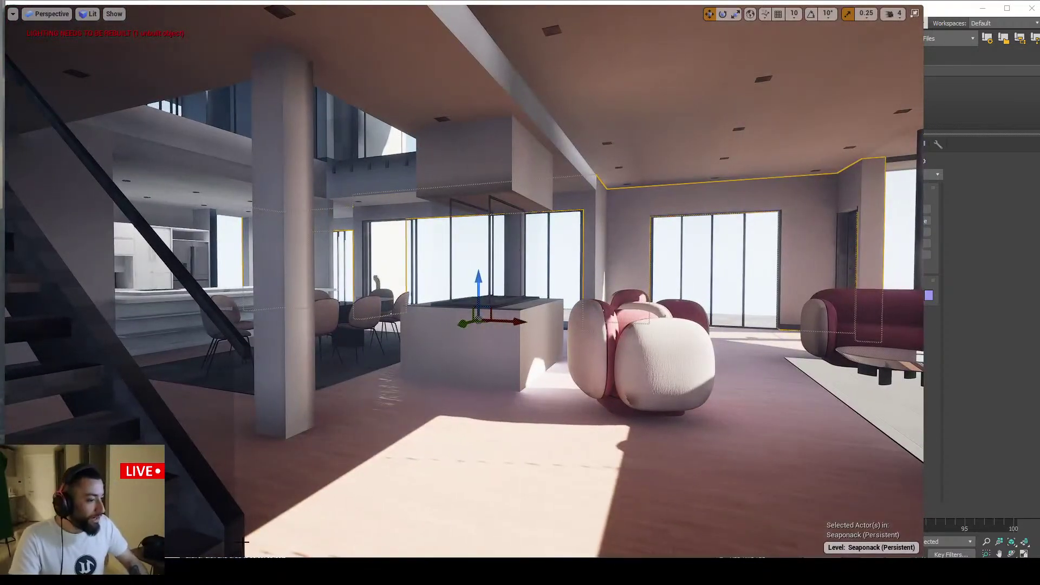
key("alt+Tab")
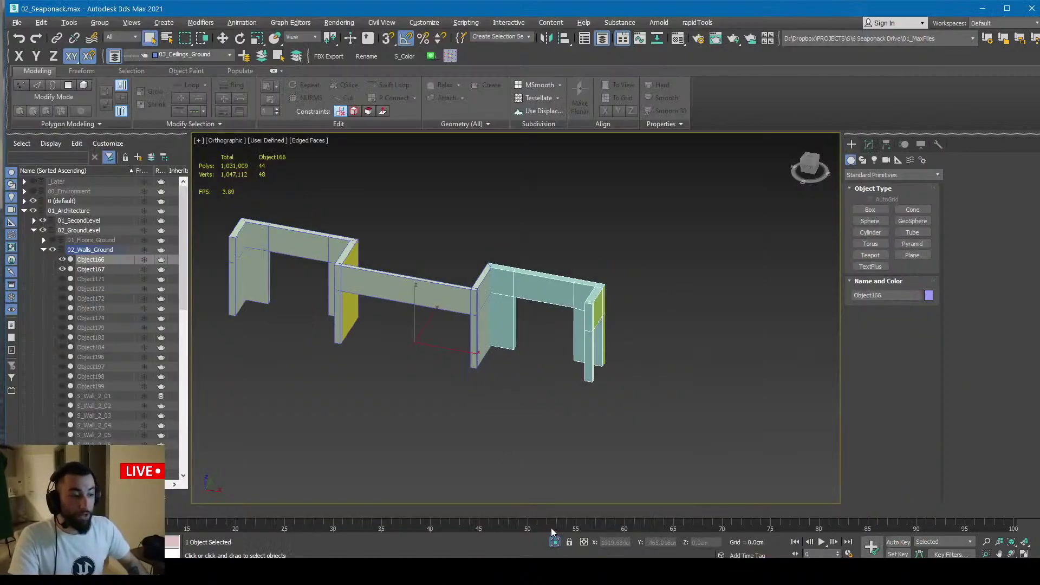
Show the whole house, select S_Wall_1_18 and isolate it with Alt+Q, then return to Unreal
left_click(554, 541)
middle_click_drag(542, 317, 527, 407)
middle_click_drag(496, 277, 480, 339)
left_click(492, 379)
scroll(491, 374, "up", 3)
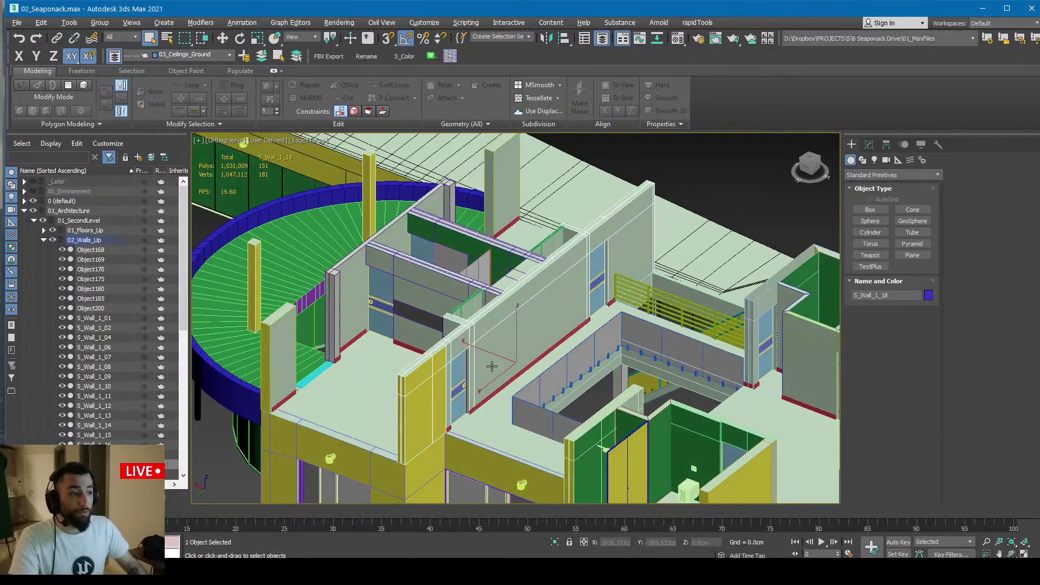
key("alt+q")
key("alt+q")
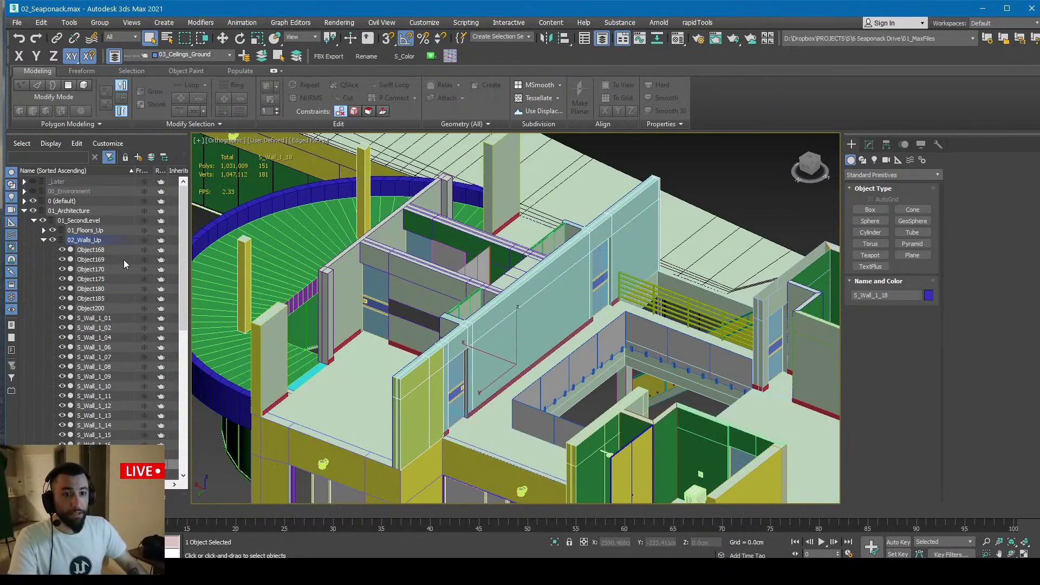
mouse_move(504, 277)
middle_mouse_down("alt")
mouse_move(532, 281)
mouse_move(517, 281)
middle_mouse_up("alt")
key("alt+q")
key("alt+q")
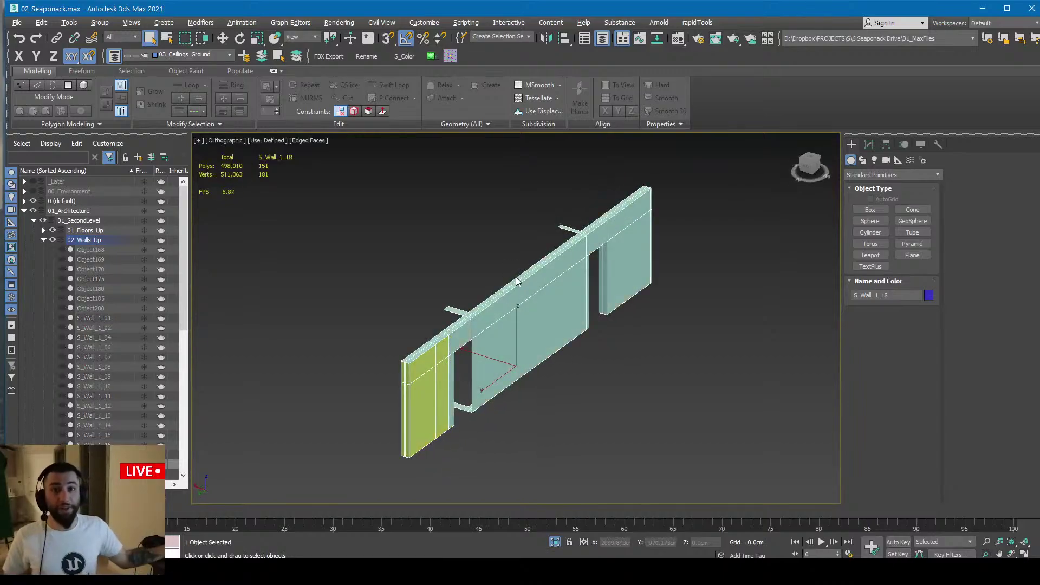
key("alt+Tab")
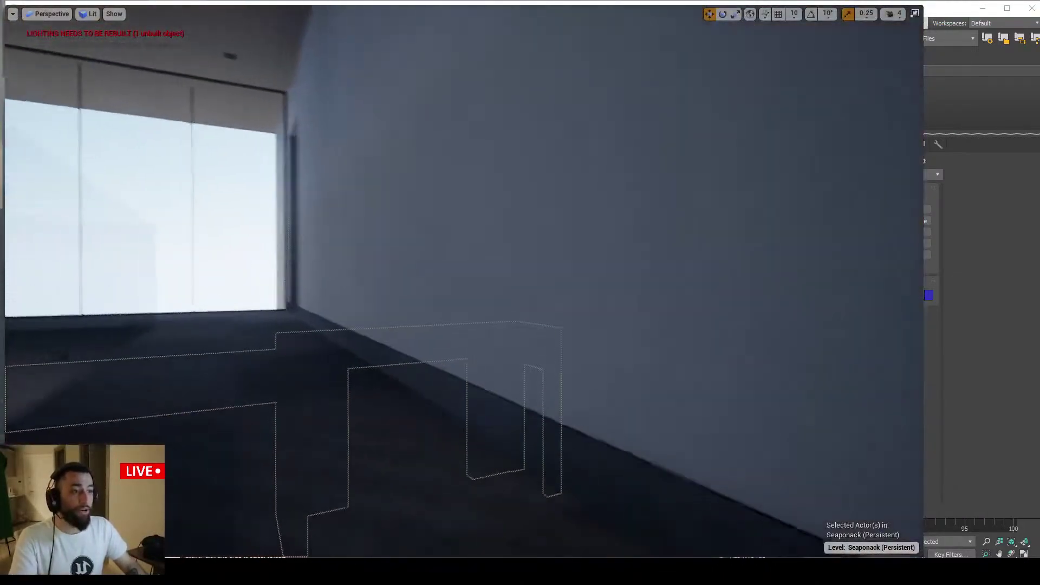
Fly the Unreal viewport round to face the upper-floor wall S_Wall_1_18
right_click_drag(582, 230, 435, 396)
mouse_move(468, 183)
right_mouse_down()
mouse_move(482, 183)
mouse_move(465, 196)
right_mouse_up()
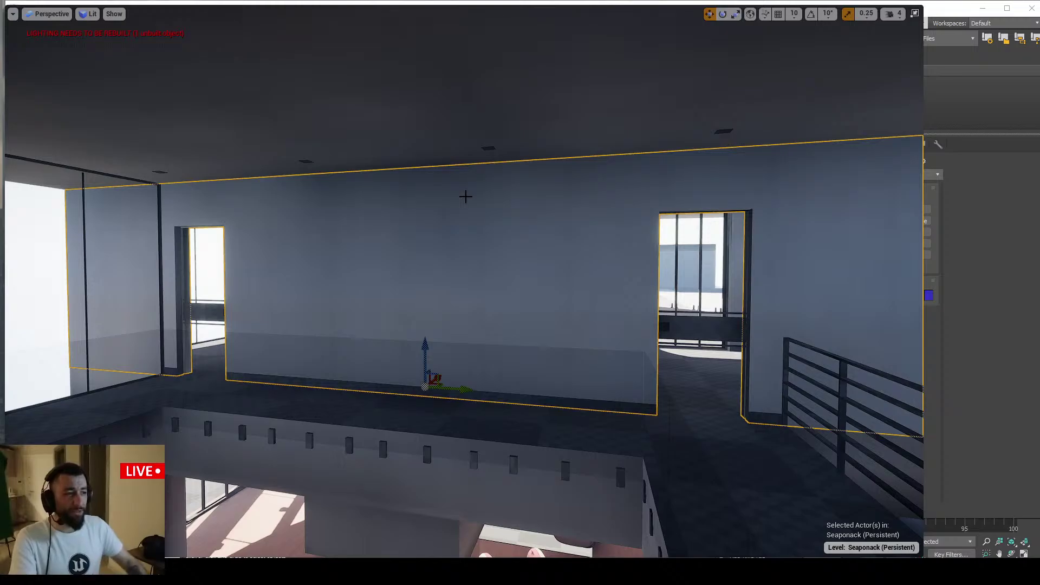
right_click_drag(466, 196, 469, 197)
Exit full-screen view, check S_Wall_1_18's overridden light map resolution of 16, and return to 3ds Max
key("F11")
scroll(768, 421, "down", 7)
scroll(769, 421, "up", 3)
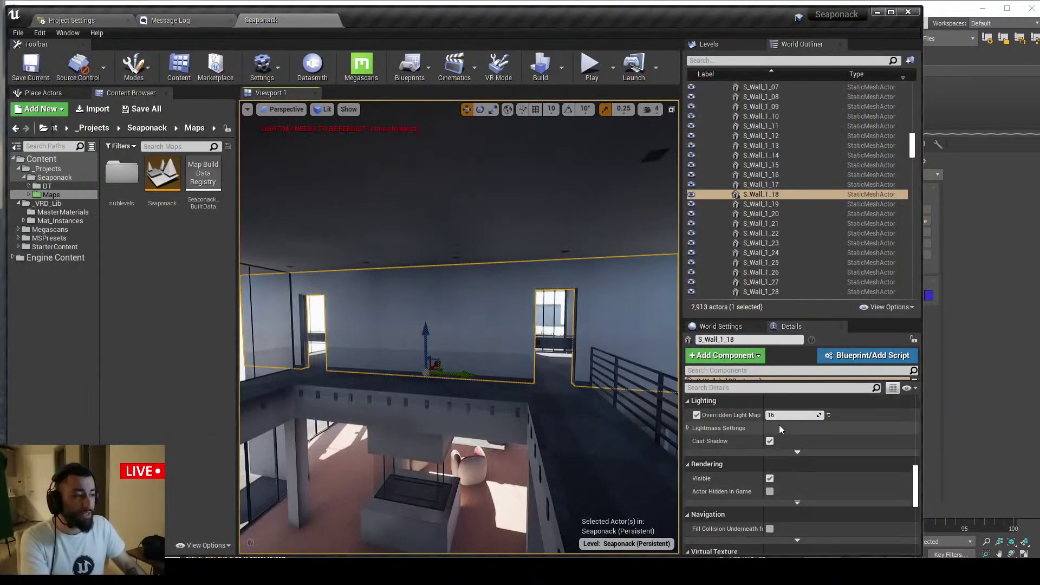
right_click_drag(639, 401, 666, 401)
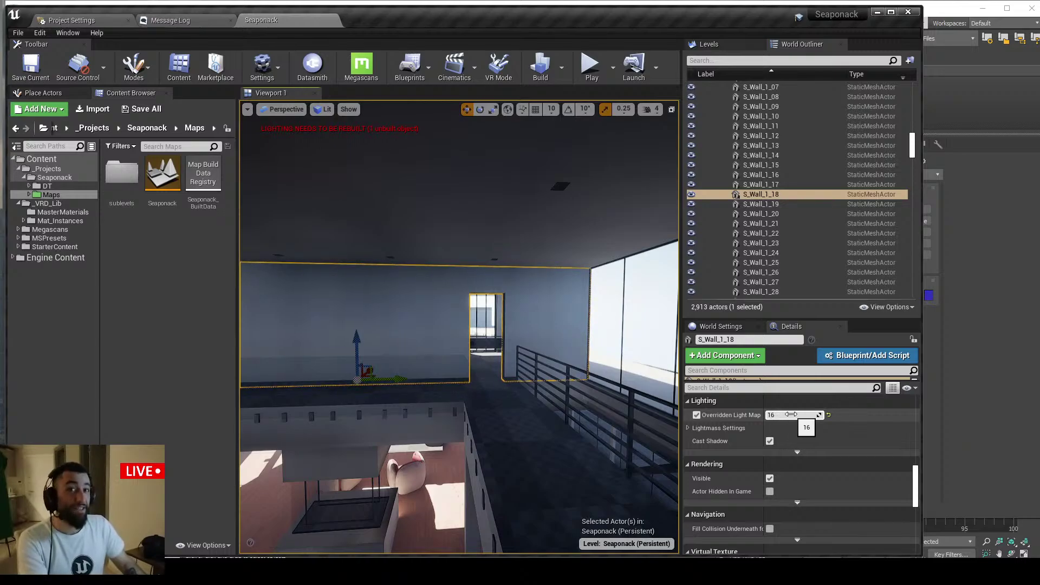
right_click_drag(504, 379, 461, 379)
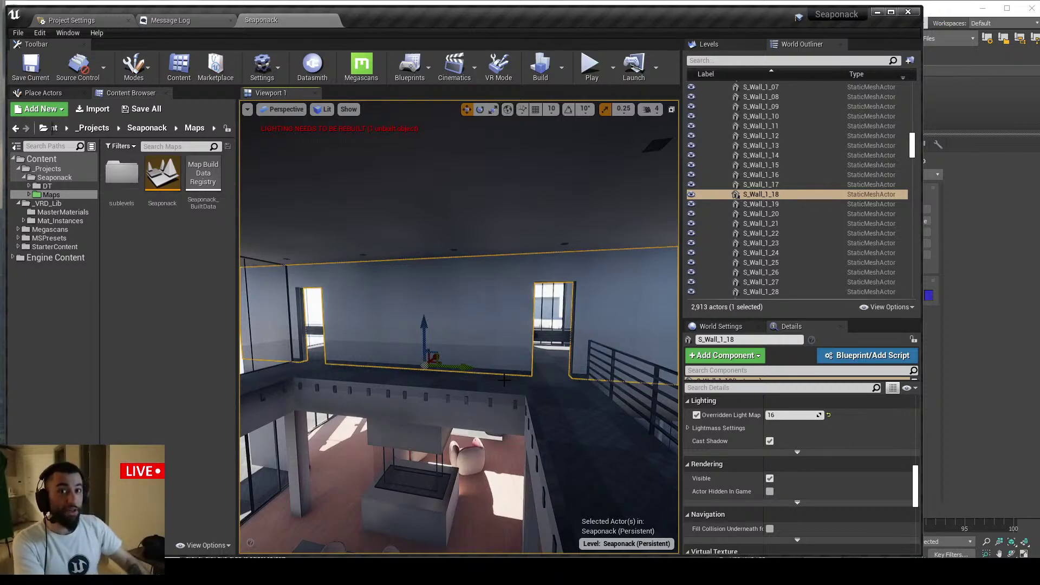
right_click_drag(504, 379, 483, 380)
right_click_drag(448, 328, 445, 329)
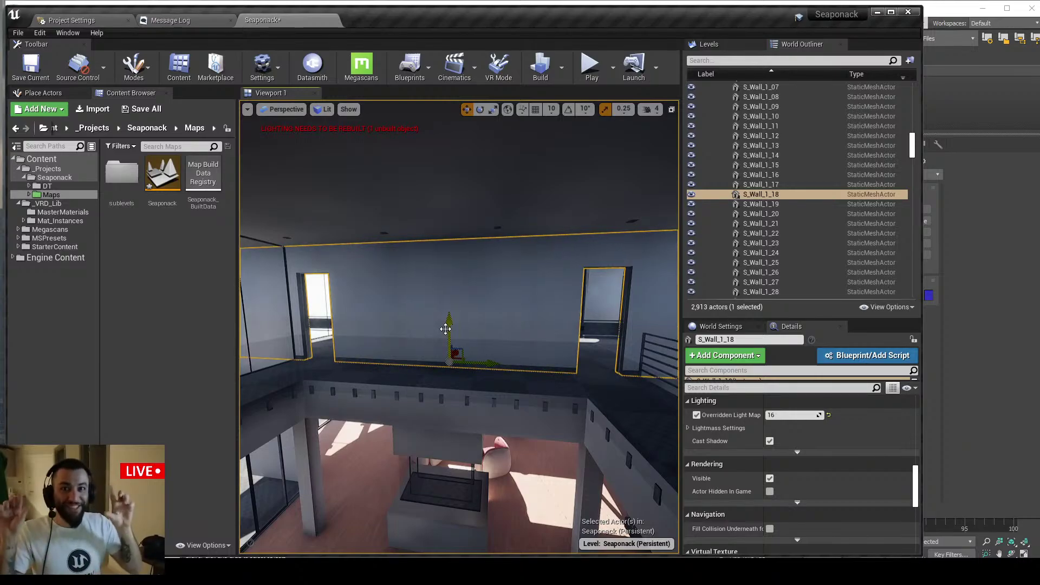
key("alt+Tab")
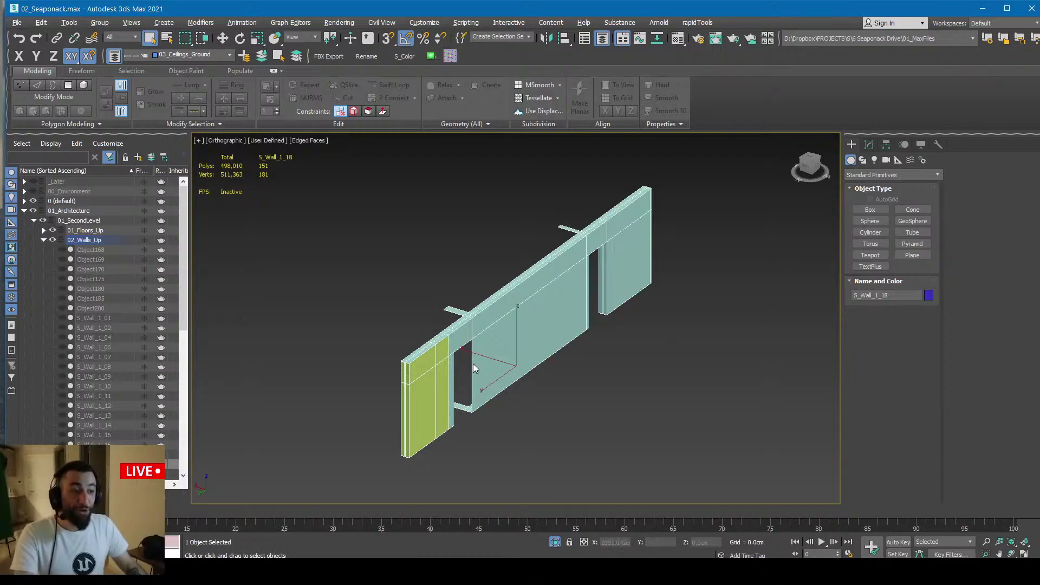
Show the whole scene, select the wall's face polygons and detach them as a new object
left_click(554, 541)
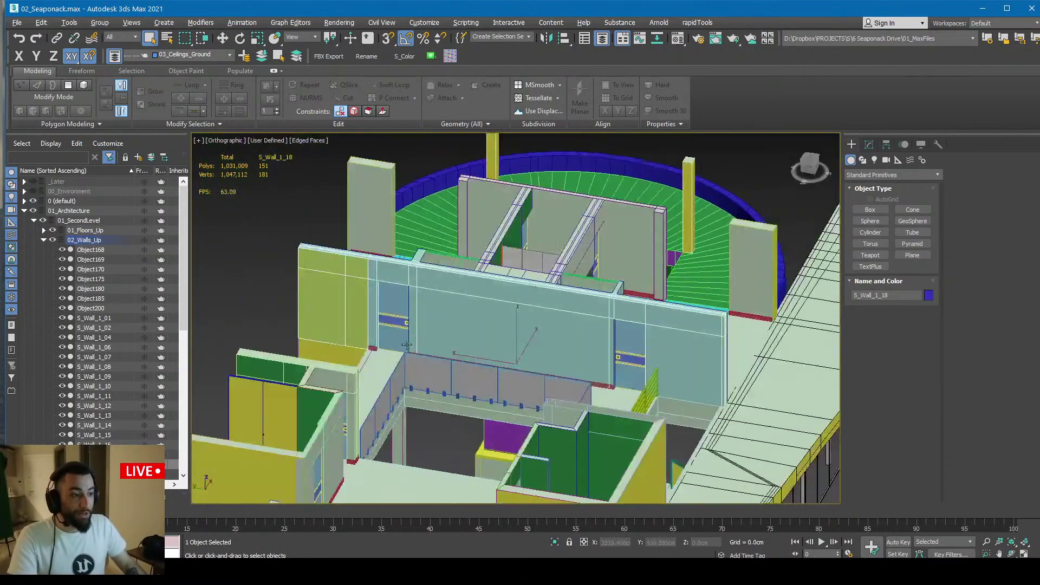
middle_click_drag(407, 345, 648, 296, "alt")
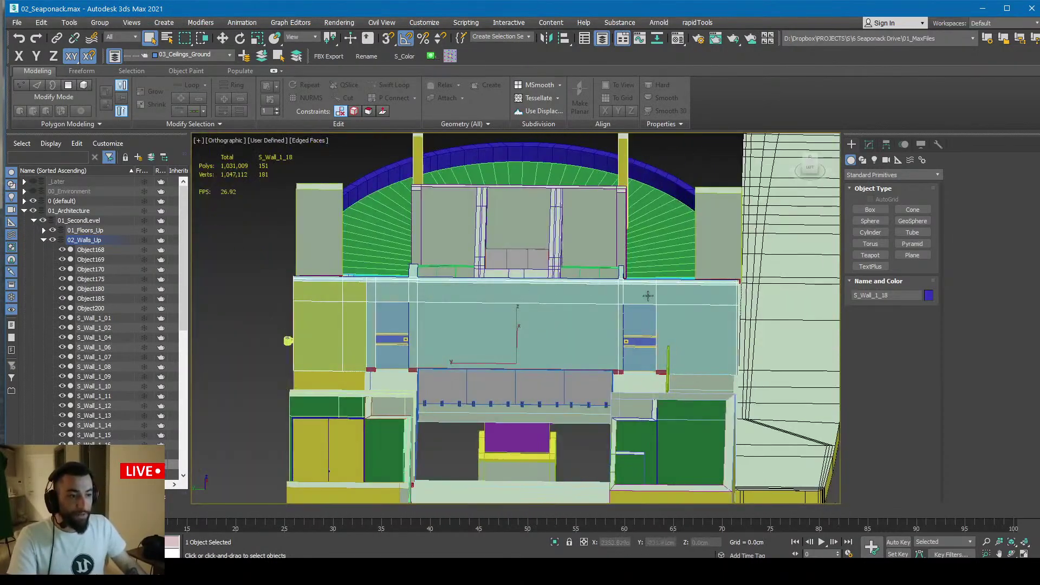
key("4")
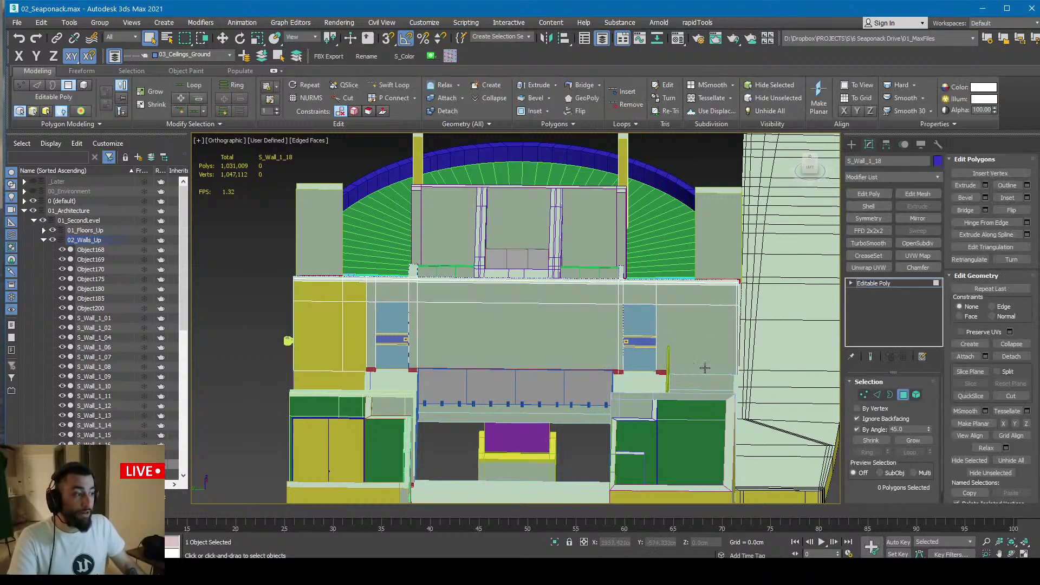
left_click(704, 368)
middle_click_drag(541, 340, 584, 337, "alt")
key("alt+d")
left_click(554, 295)
left_click(859, 284)
Undo the detach, isolate S_Wall_1_18 with Alt+Q and select all its polygons
scroll(568, 305, "up", 4)
key("ctrl+z")
scroll(600, 335, "down", 2)
key("alt+q")
key("4")
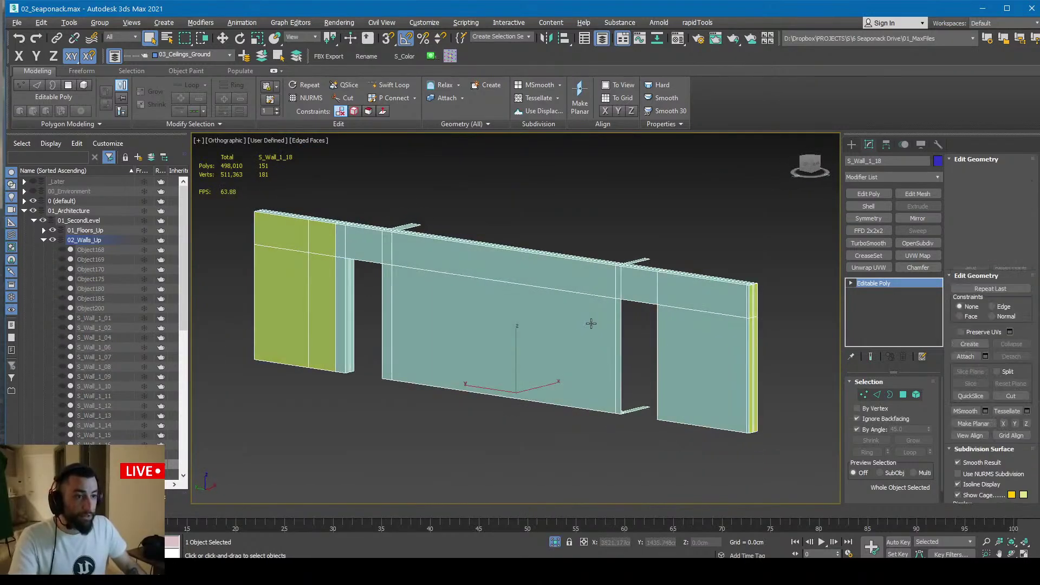
key("ctrl+a")
Add the left jamb, door header underside and header faces, and a thin jamb face to the selection
middle_click_drag(441, 318, 435, 261, "alt")
scroll(435, 262, "up", 3)
scroll(358, 378, "up", 4)
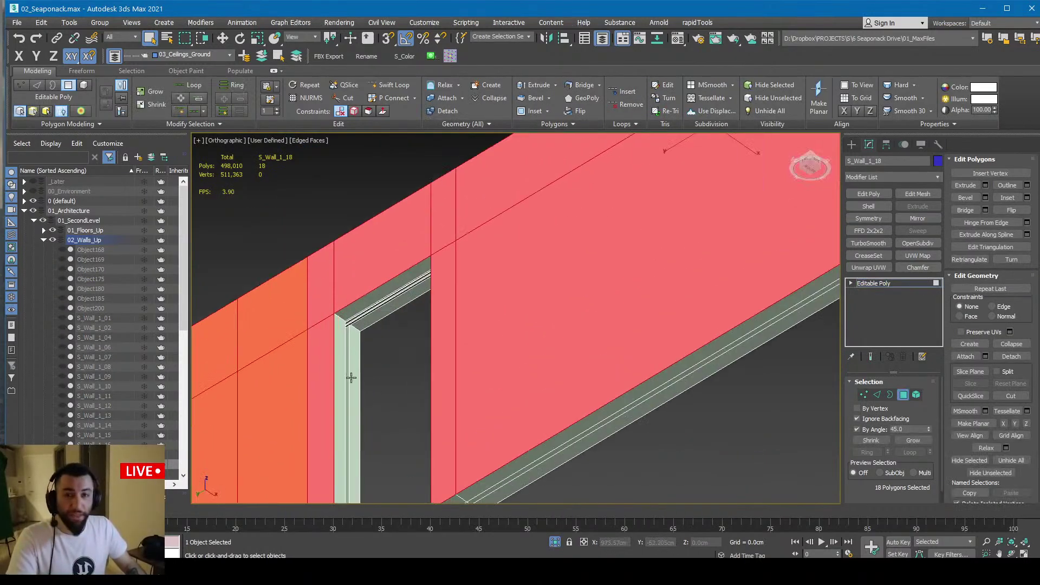
middle_click_drag(356, 387, 408, 308)
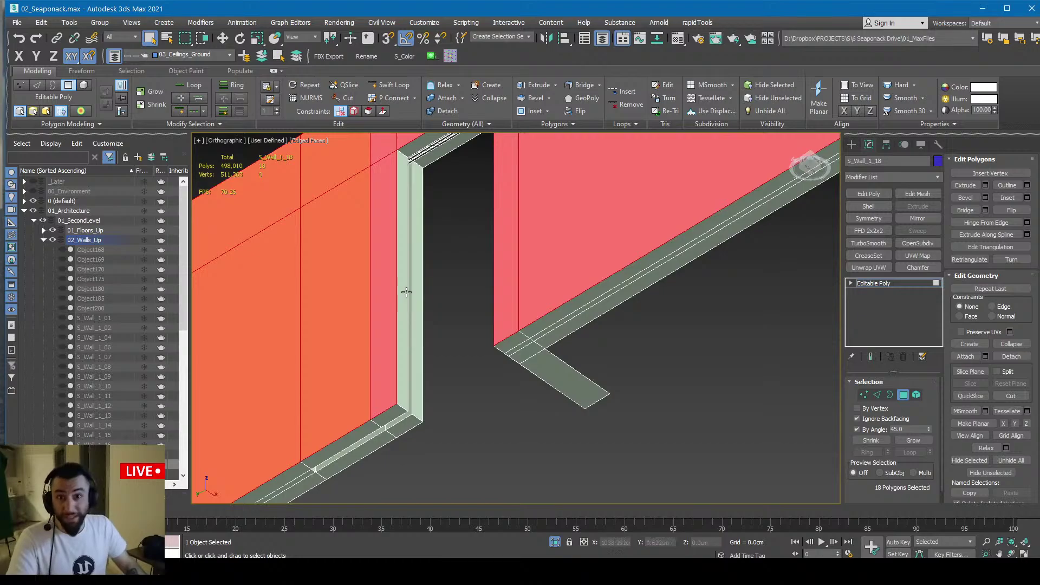
middle_click_drag(421, 202, 427, 267)
scroll(374, 224, "up", 2)
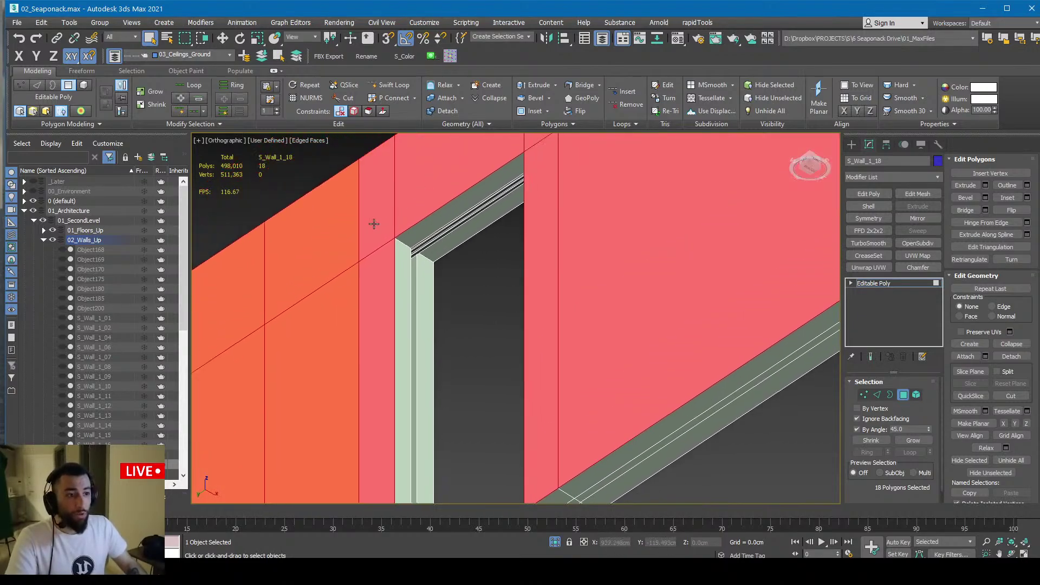
left_click(403, 250, "ctrl")
left_click(430, 246, "ctrl")
left_click(426, 276, "ctrl")
middle_click_drag(426, 276, 477, 382, "alt")
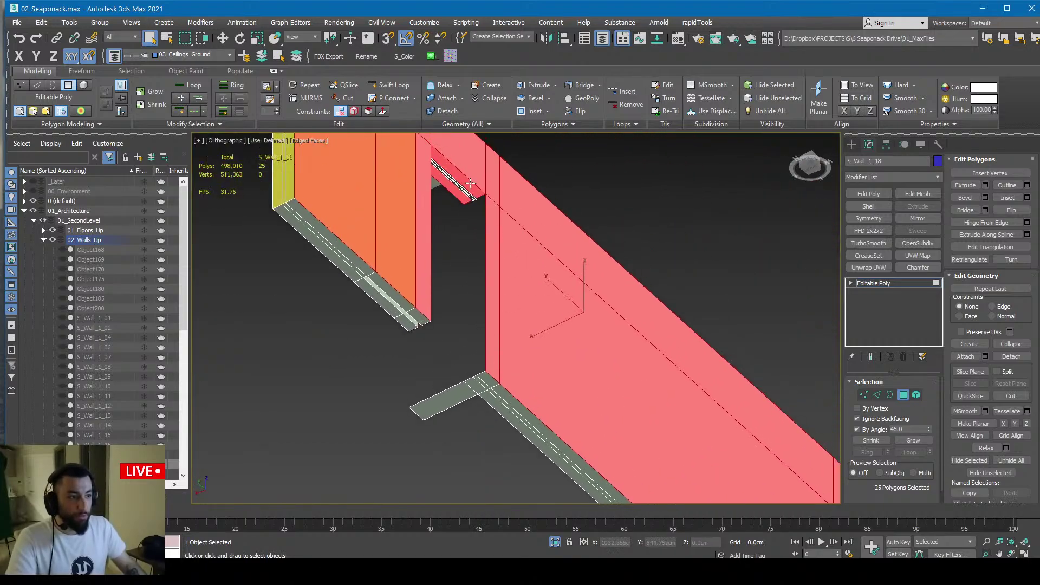
middle_click_drag(470, 184, 396, 247, "alt")
scroll(406, 202, "up", 3)
middle_click_drag(405, 202, 402, 341)
scroll(394, 233, "up", 6)
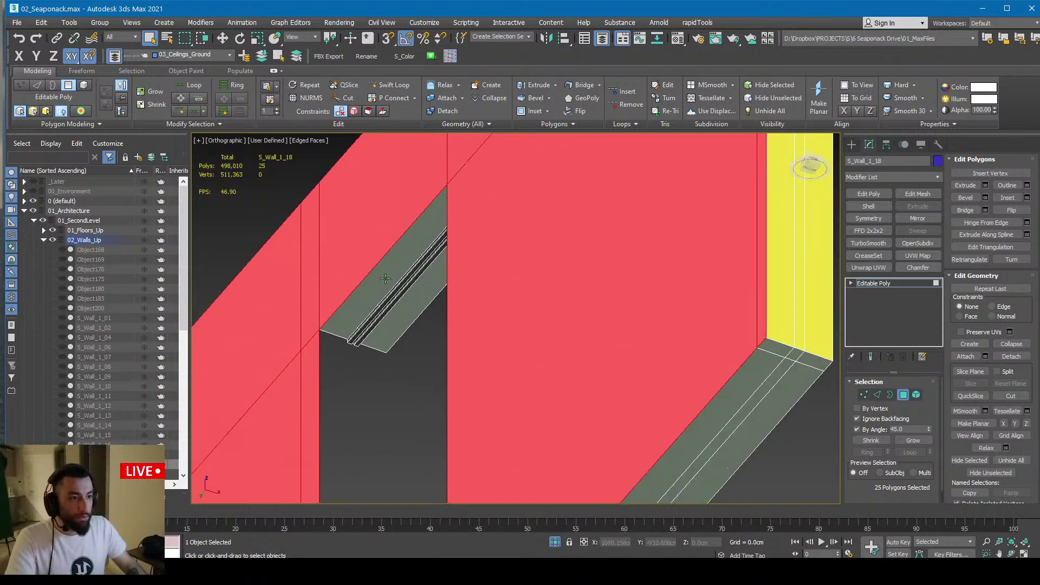
left_click(394, 288, "ctrl")
scroll(394, 295, "down", 5)
middle_click_drag(392, 297, 532, 288, "alt")
scroll(532, 289, "up", 4)
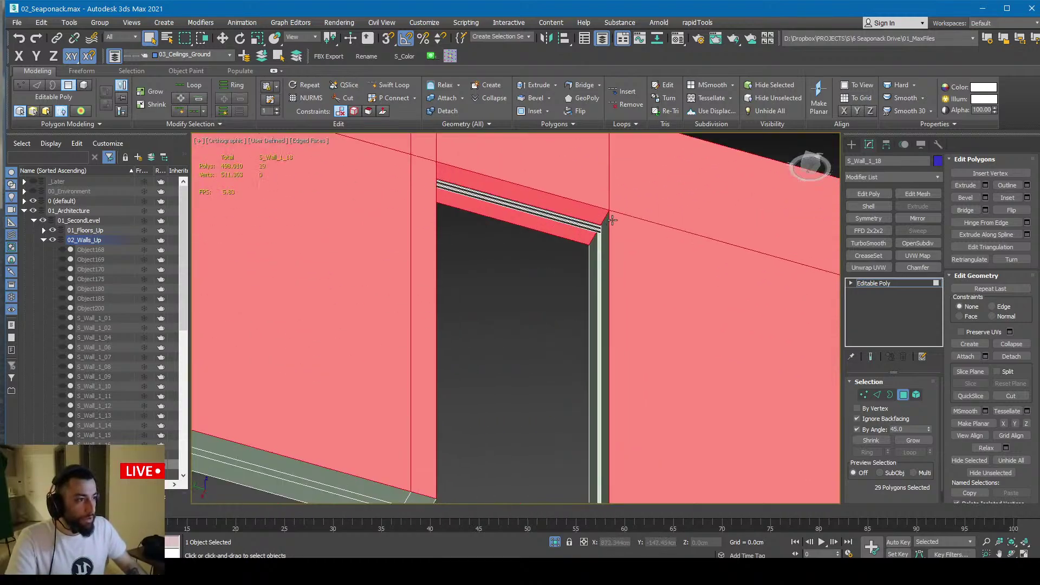
left_click(606, 222, "ctrl")
Add the remaining jamb inner faces, the strips between them and the floor-strip face to the selection
scroll(613, 249, "down", 3)
middle_click_drag(612, 249, 560, 198)
scroll(566, 297, "up", 2)
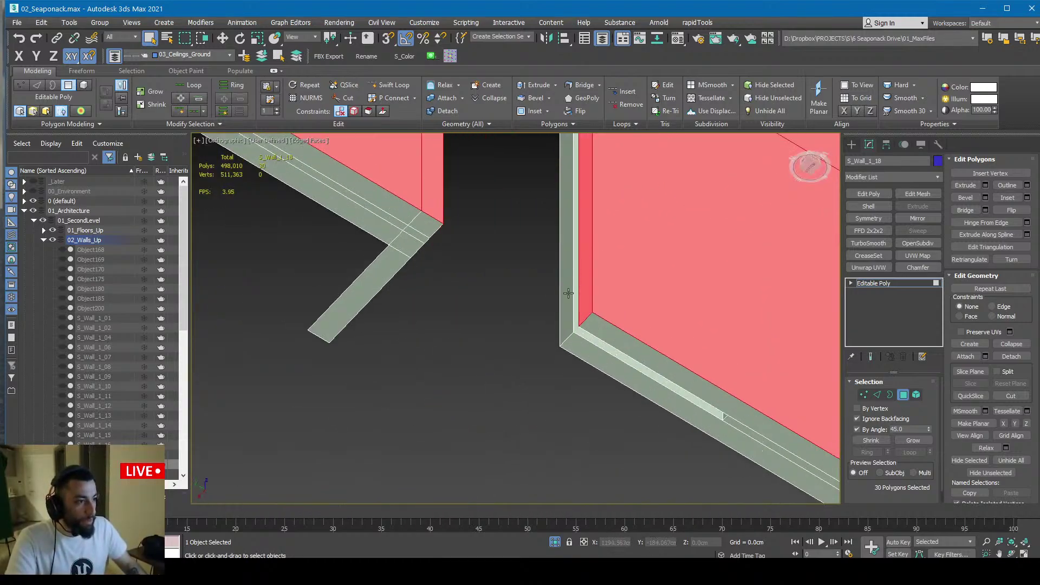
left_click(567, 296, "ctrl")
scroll(578, 230, "up", 3)
left_click(596, 280, "ctrl")
scroll(595, 273, "down", 5)
middle_click_drag(595, 272, 677, 259, "alt")
scroll(347, 327, "up", 6)
left_click(280, 297, "ctrl")
scroll(303, 290, "down", 6)
middle_click_drag(318, 283, 355, 333)
middle_click_drag(355, 333, 429, 213, "alt")
scroll(298, 283, "down", 3)
scroll(258, 290, "up", 5)
scroll(425, 428, "up", 5)
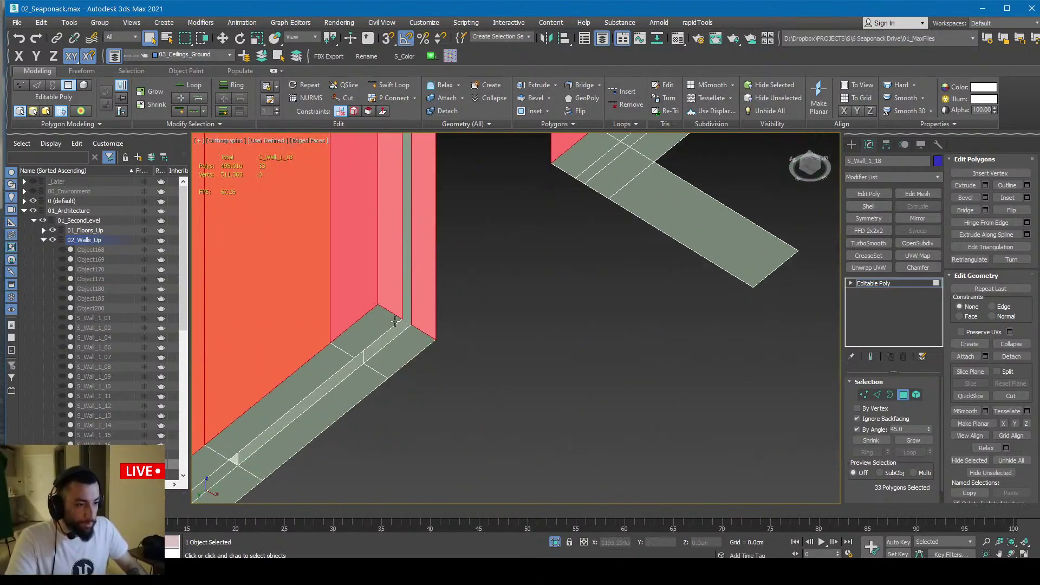
left_click(325, 390, "ctrl")
scroll(325, 390, "down", 4)
middle_click_drag(325, 390, 381, 318)
scroll(646, 317, "up", 4)
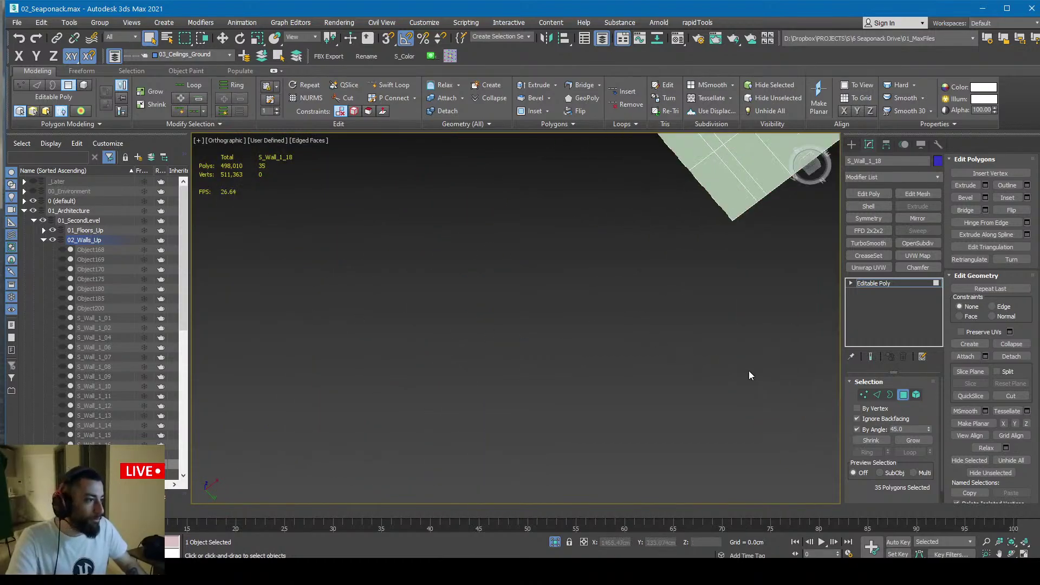
middle_click_drag(750, 374, 428, 309)
left_click(679, 366, "ctrl")
scroll(678, 367, "down", 5)
scroll(572, 378, "up", 3)
middle_click_drag(572, 378, 560, 358, "alt")
Detach the selected faces as Object201, test-move it along X out of the wall, then undo the move
left_click(560, 294)
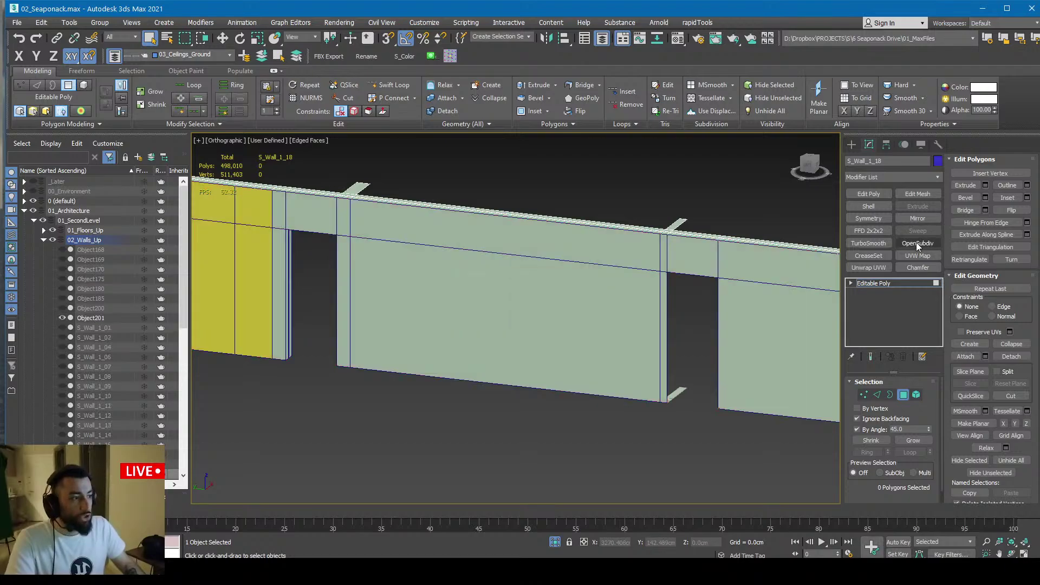
left_click(897, 284)
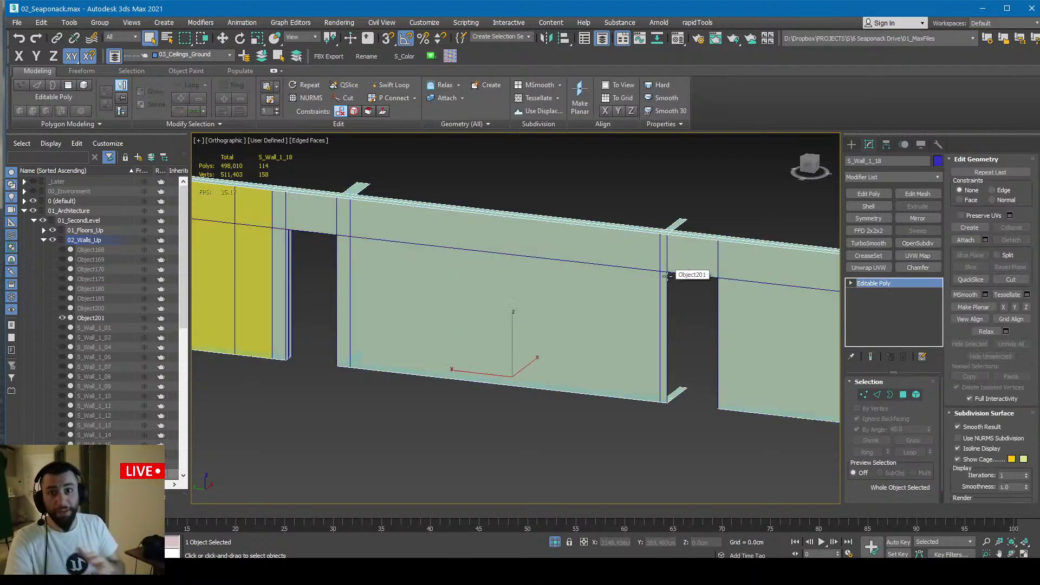
left_click(409, 318)
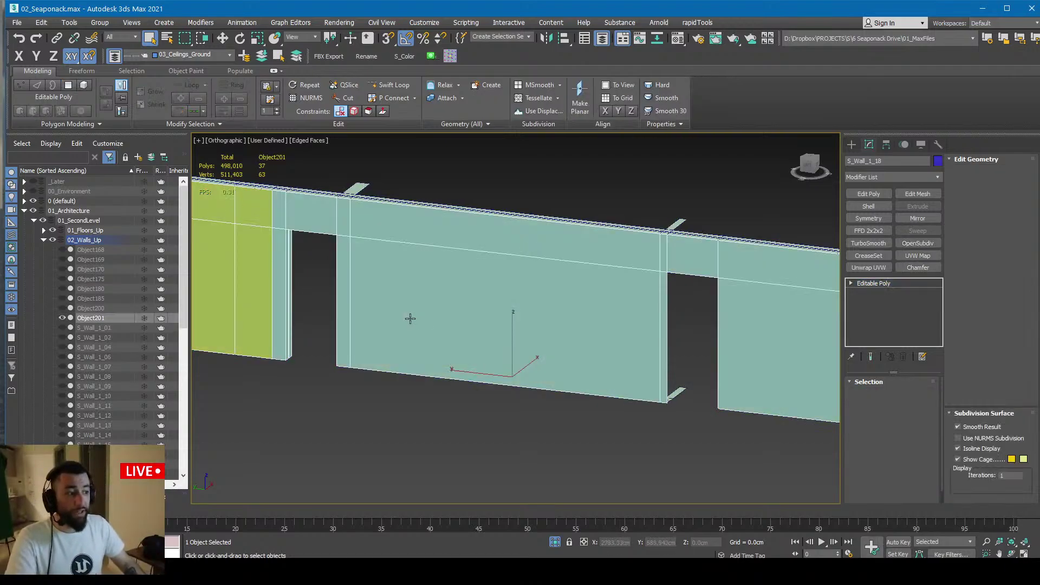
middle_click_drag(408, 318, 464, 344, "alt")
key("w")
left_click_drag(463, 353, 669, 466)
scroll(558, 341, "down", 4)
middle_click_drag(558, 341, 632, 335, "alt")
key("ctrl+z")
scroll(556, 393, "up", 3)
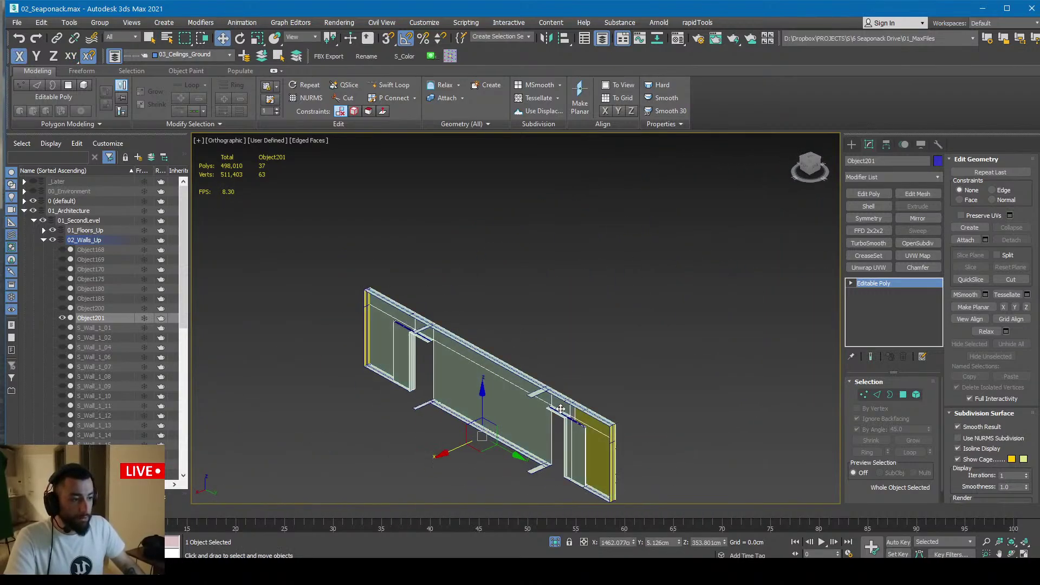
Frame S_Wall_1_18 within the full house, then isolate it with Alt+Q
left_click(556, 393)
key("z")
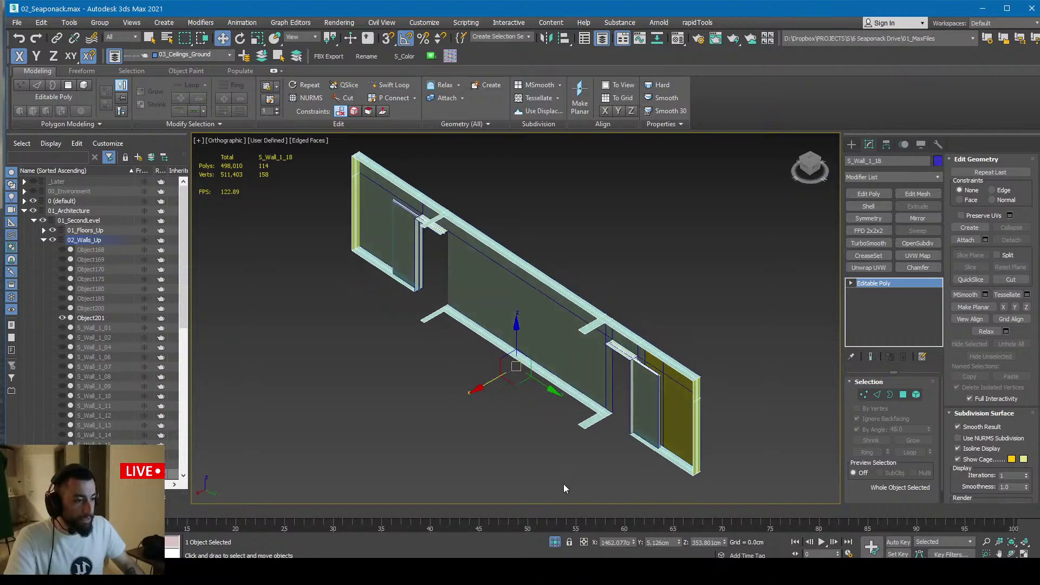
left_click(553, 544)
scroll(535, 395, "up", 4)
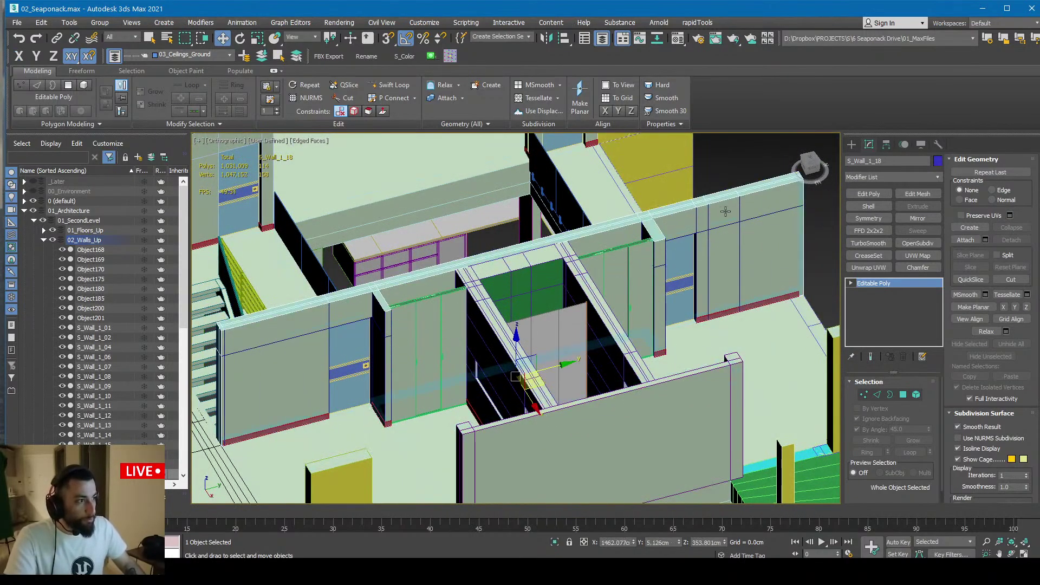
scroll(619, 236, "up", 4)
middle_click_drag(536, 396, 484, 213)
scroll(529, 237, "down", 4)
scroll(487, 209, "up", 3)
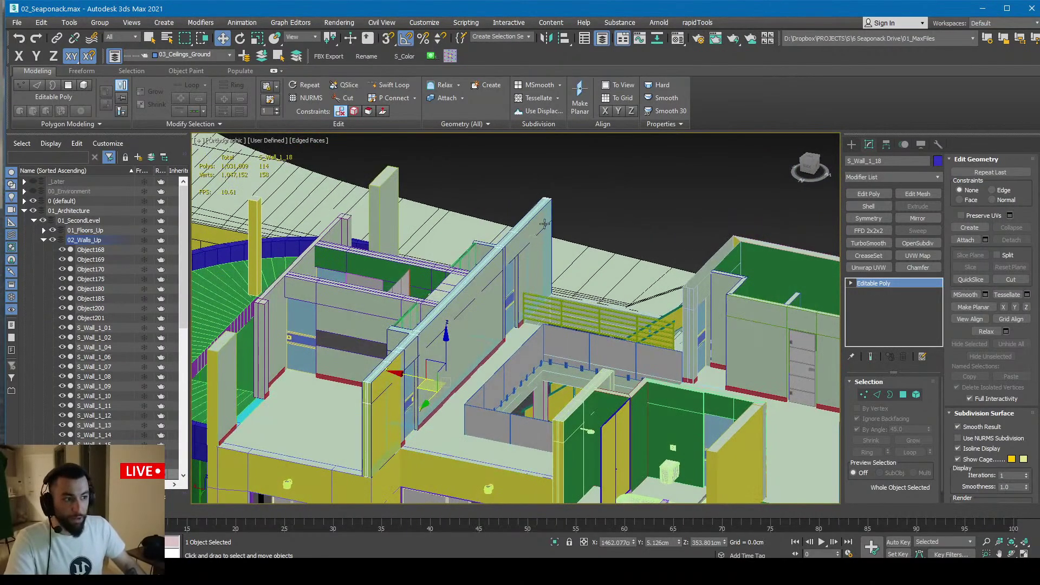
middle_click_drag(544, 224, 458, 286, "alt")
key("alt+q")
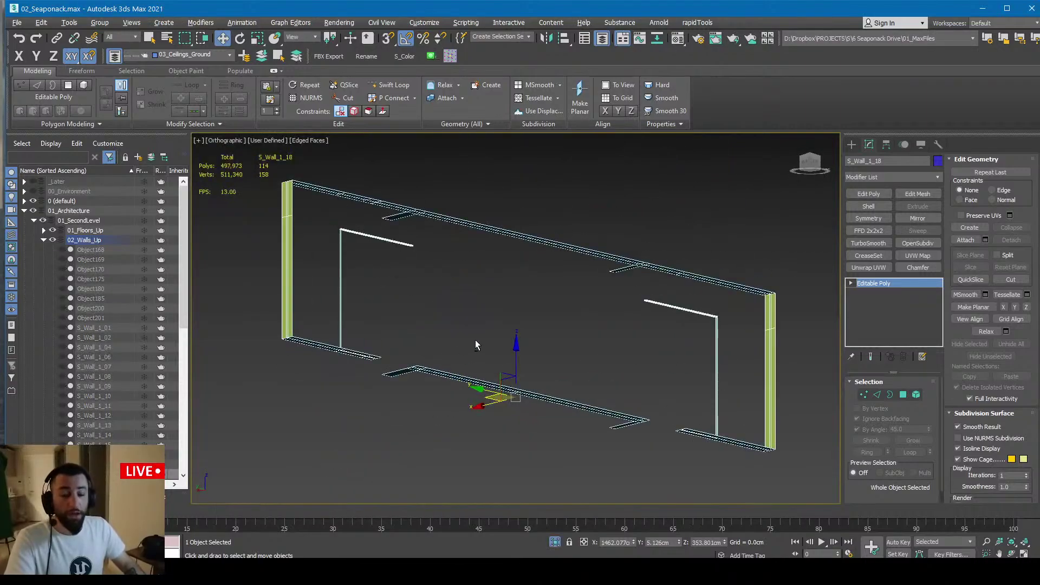
In Unreal, isolate wall S_Wall_1_16 with Shift+H, frame it and view its top from above
key("alt+Tab")
right_click_drag(483, 331, 417, 288)
left_click(466, 333)
left_click(417, 288)
key("shift+h")
key("f")
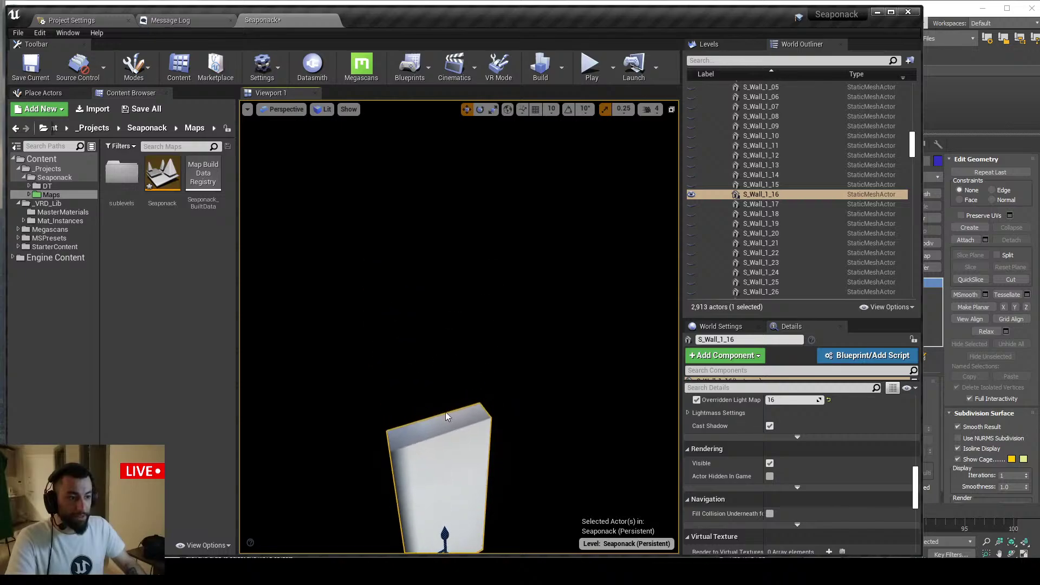
left_click_drag(420, 428, 472, 346, "alt")
Back in 3ds Max, inspect the full house in Top view, selecting S_Floor_1_08, Object166, Object200 and S_Wall_1_18
key("alt+Tab")
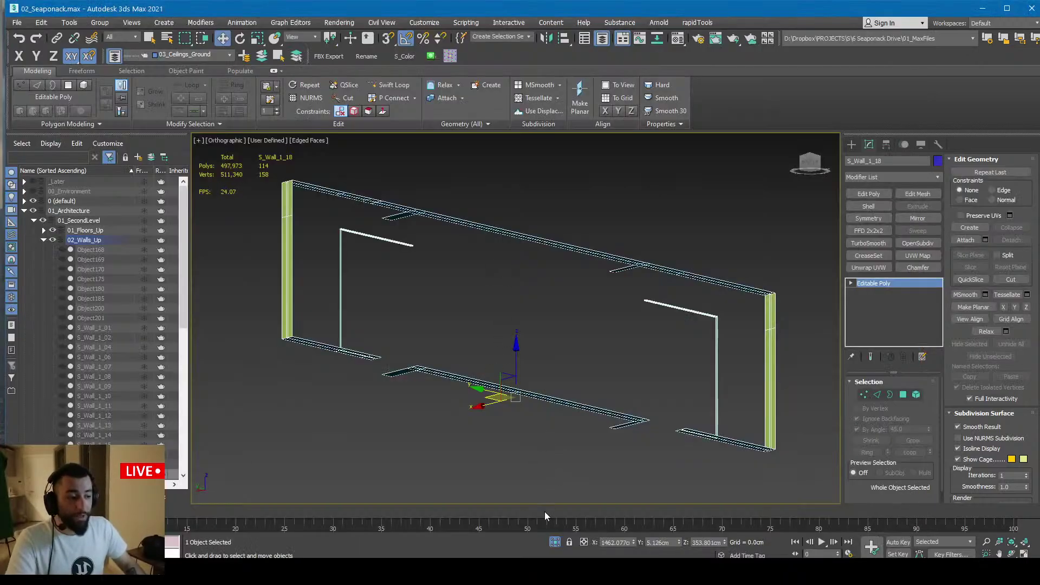
left_click(555, 541)
middle_click_drag(467, 315, 491, 361, "alt")
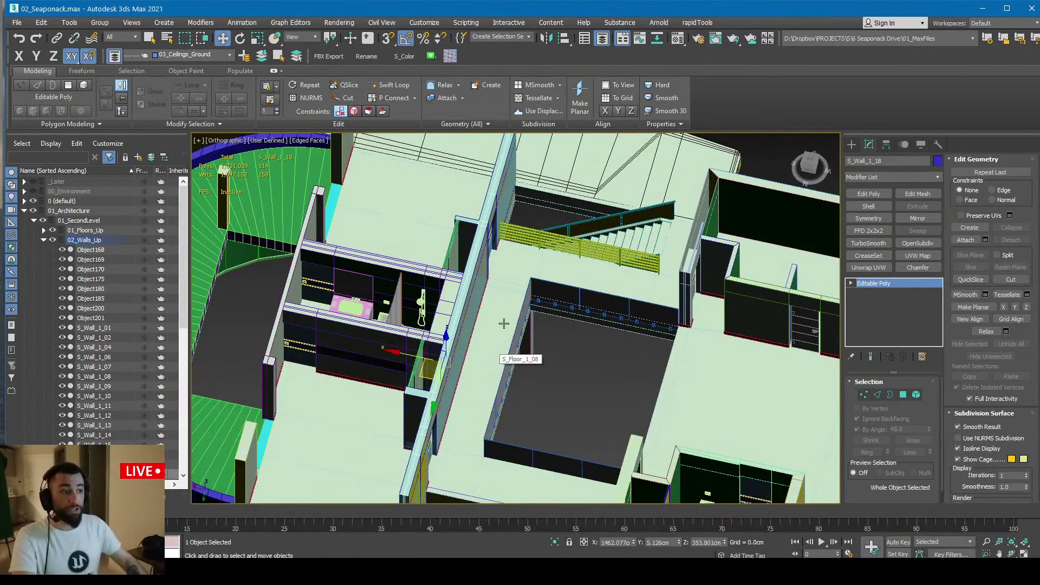
key("t")
scroll(542, 249, "up", 5)
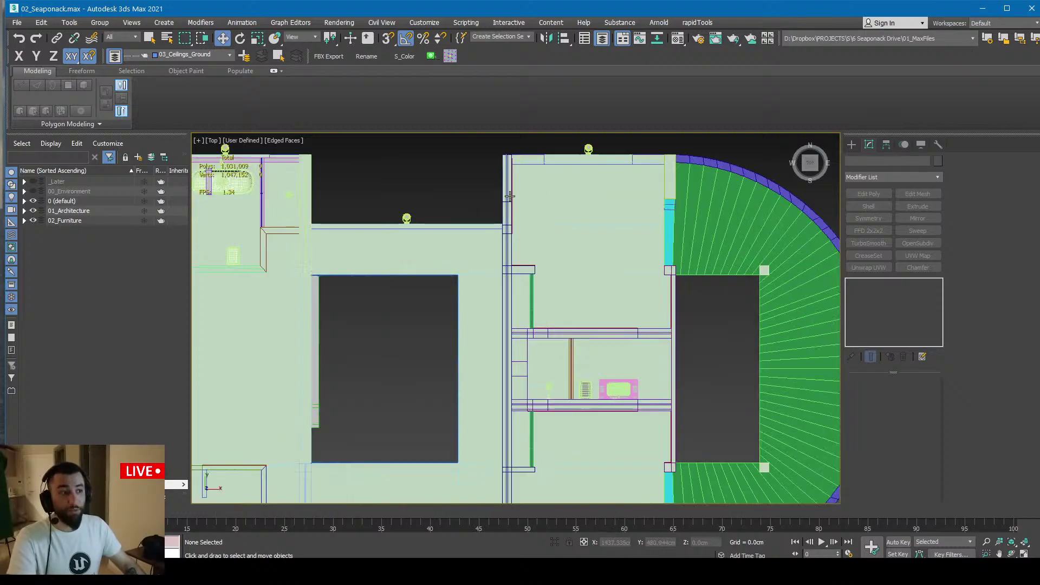
left_click(543, 250)
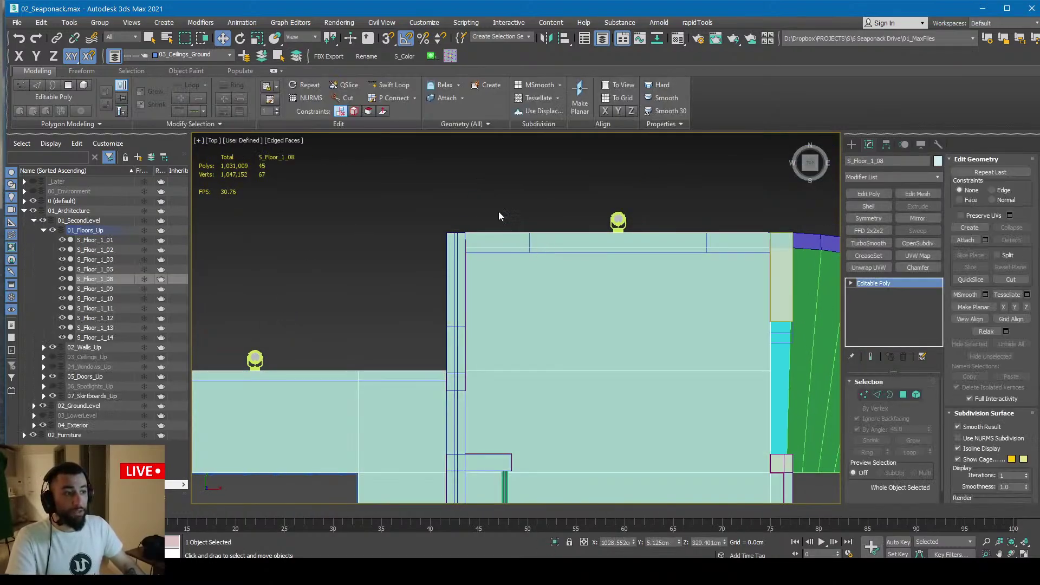
left_click(482, 225)
scroll(481, 244, "up", 3)
left_click(536, 236)
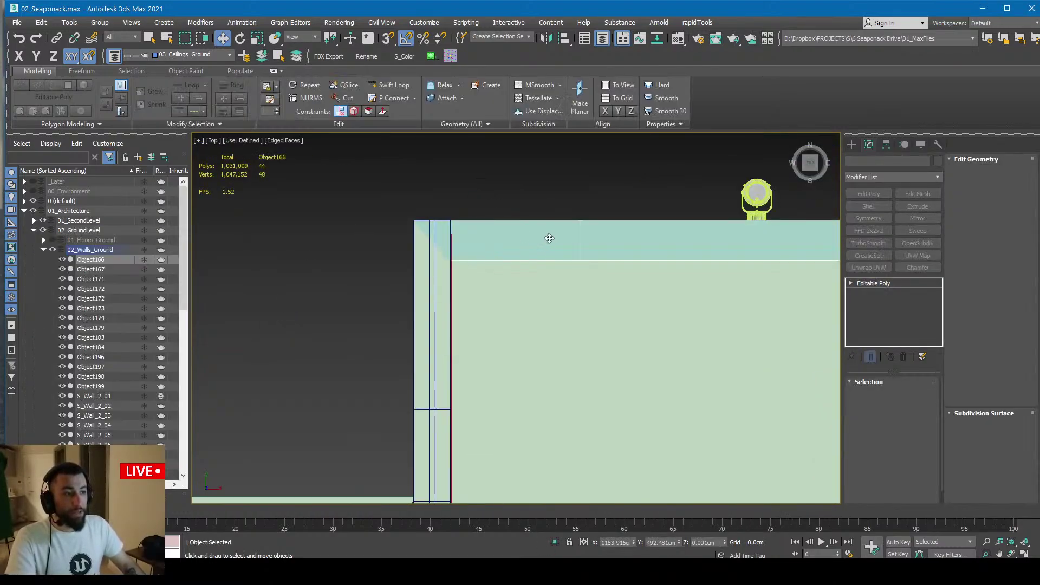
scroll(469, 232, "down", 3)
middle_click_drag(441, 243, 395, 314, "alt")
left_click(372, 203)
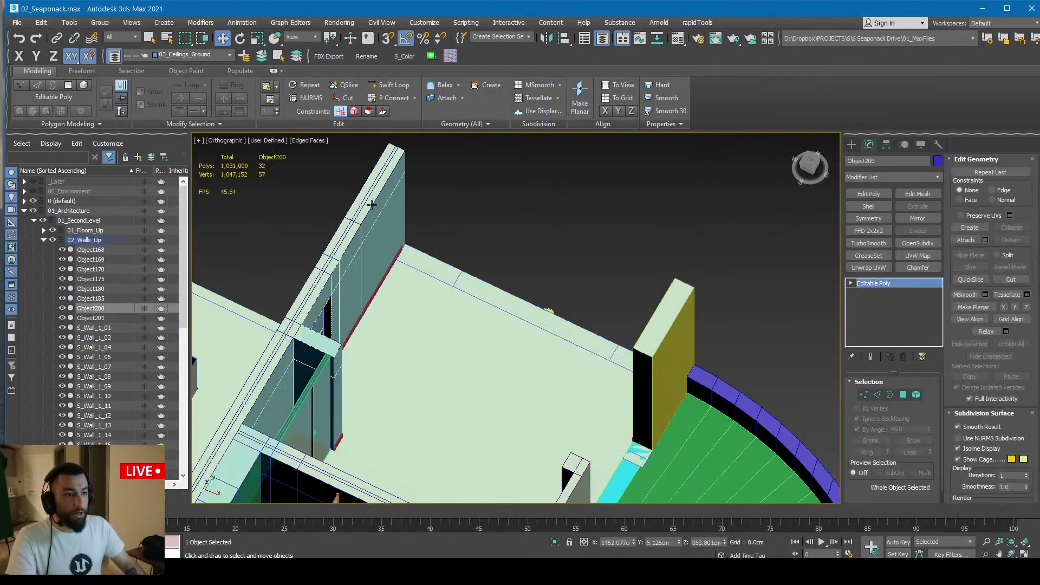
middle_click_drag(328, 236, 336, 270, "alt")
left_click(336, 270)
Return to Top view, clear the selection and pan toward the wall corner
key("t")
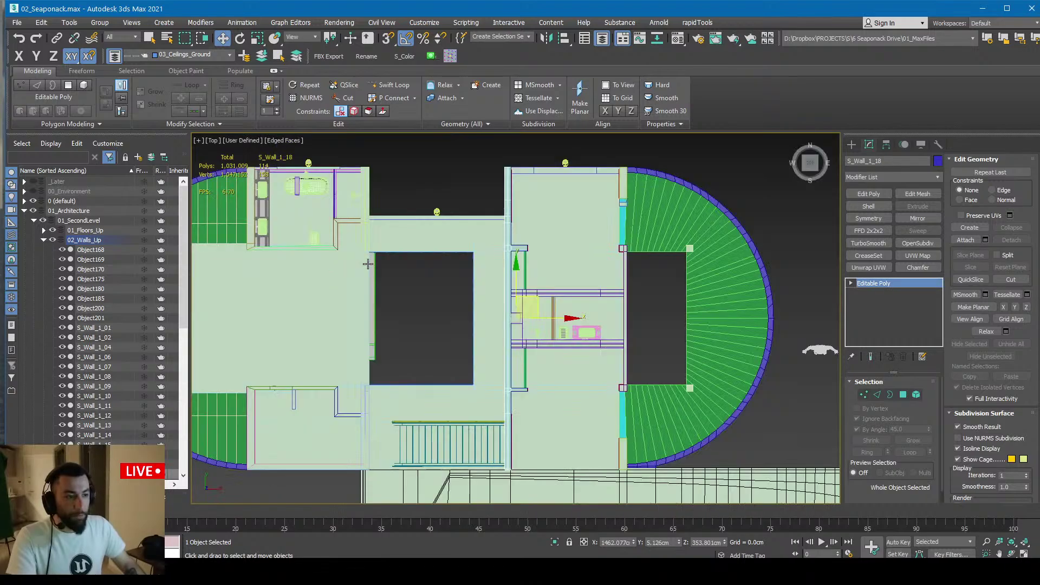
scroll(417, 265, "up", 5)
scroll(418, 264, "down", 5)
left_click(417, 265)
scroll(493, 279, "up", 4)
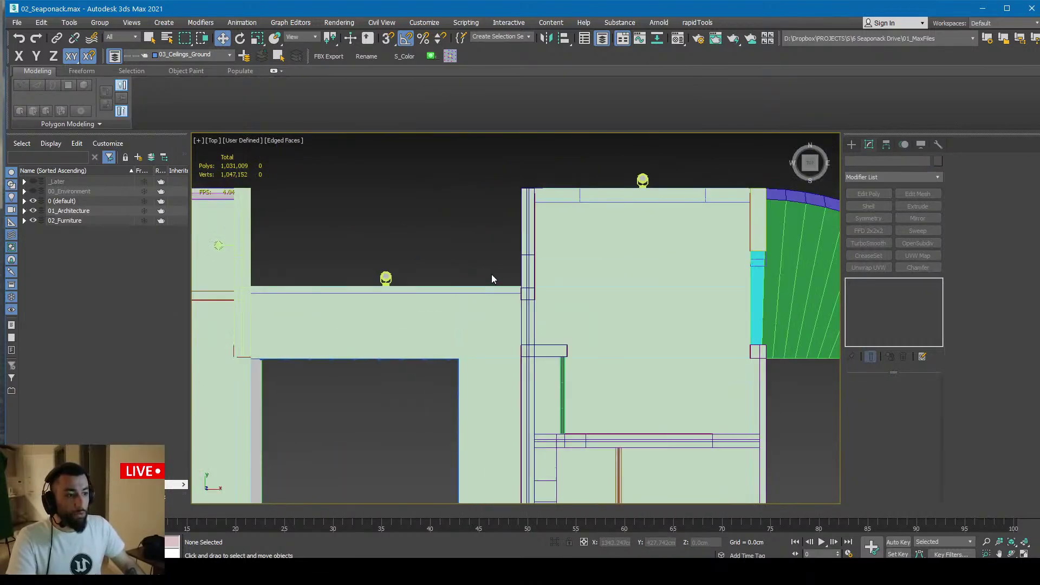
middle_click_drag(566, 337, 507, 211)
Delete a corner polygon of S_Wall_1_18 in Polygon mode, then return to Unreal over the wall
left_click(492, 269)
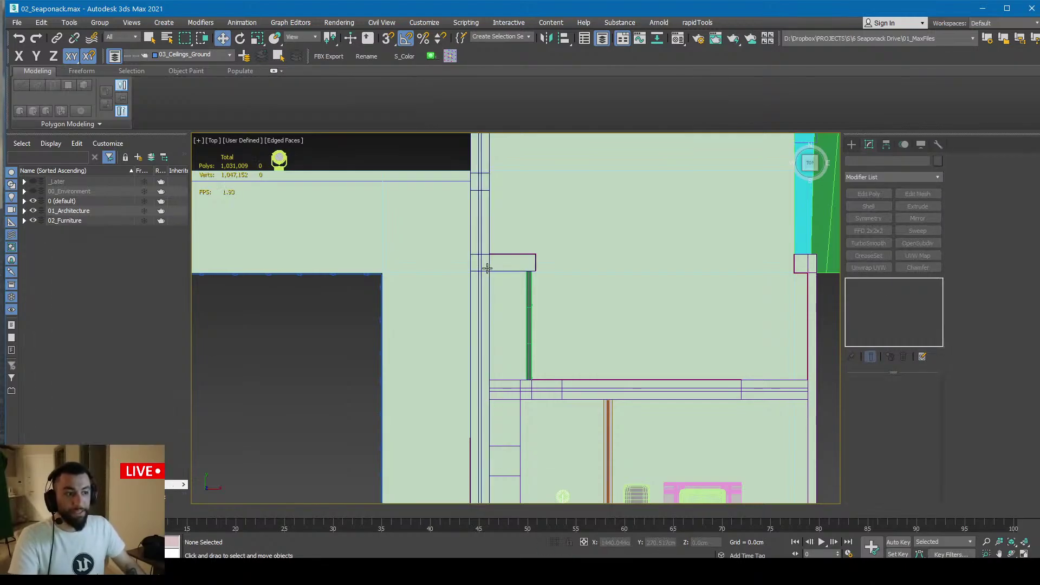
key("4")
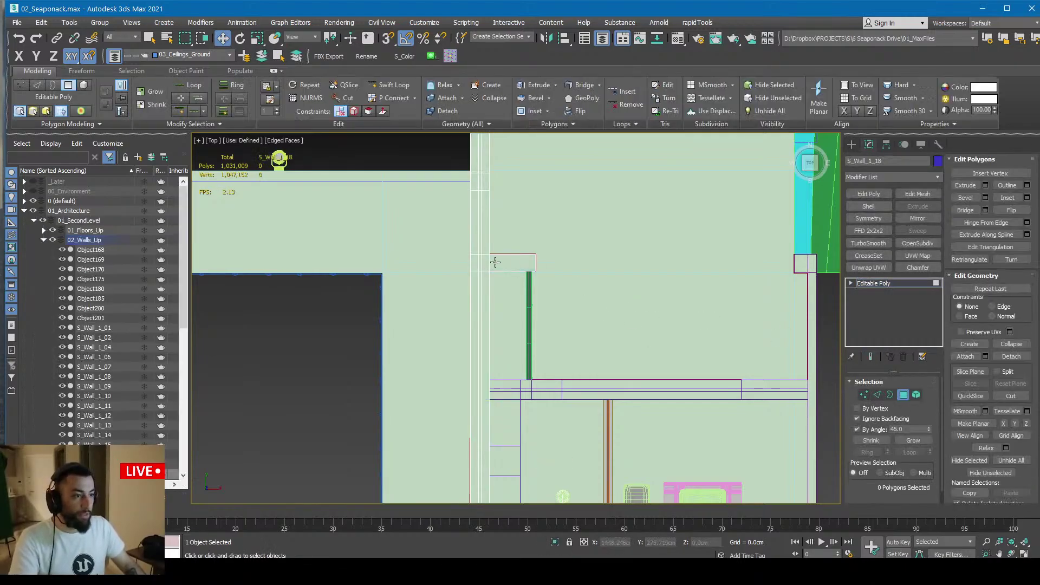
left_click(494, 262)
key("Delete")
scroll(499, 262, "up", 5)
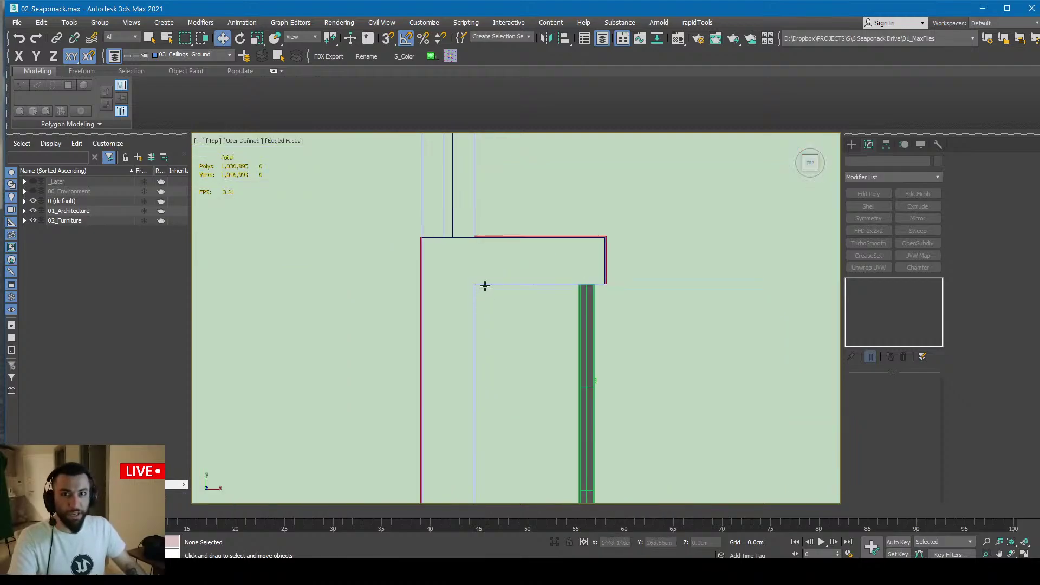
scroll(492, 284, "down", 8)
left_click(529, 291)
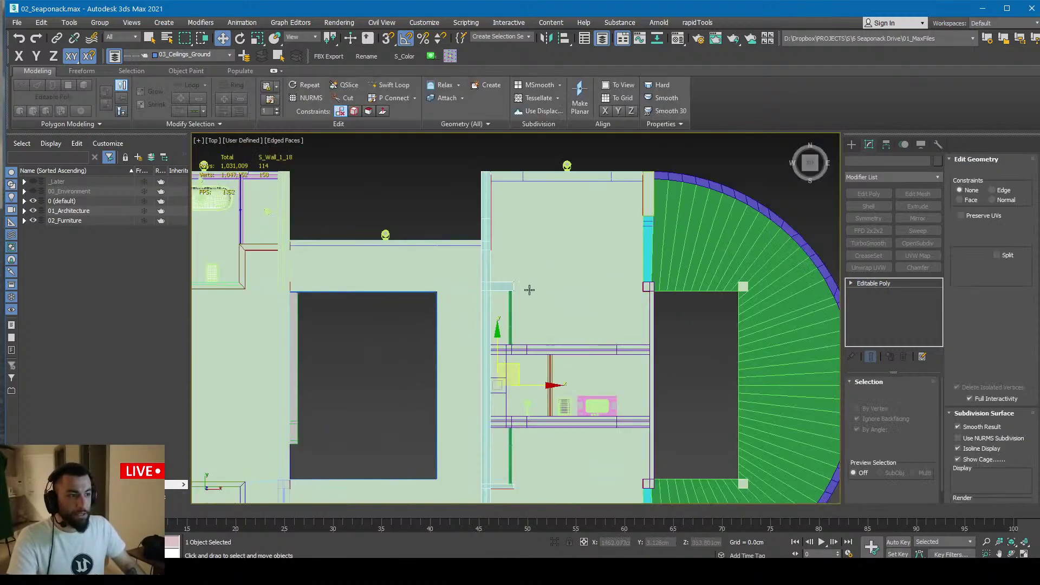
middle_click_drag(529, 290, 502, 239, "alt")
key("alt+Tab")
right_click_drag(511, 251, 520, 271)
Frame wall S_Wall_1_16 and orbit to view the interior straight on
key("f")
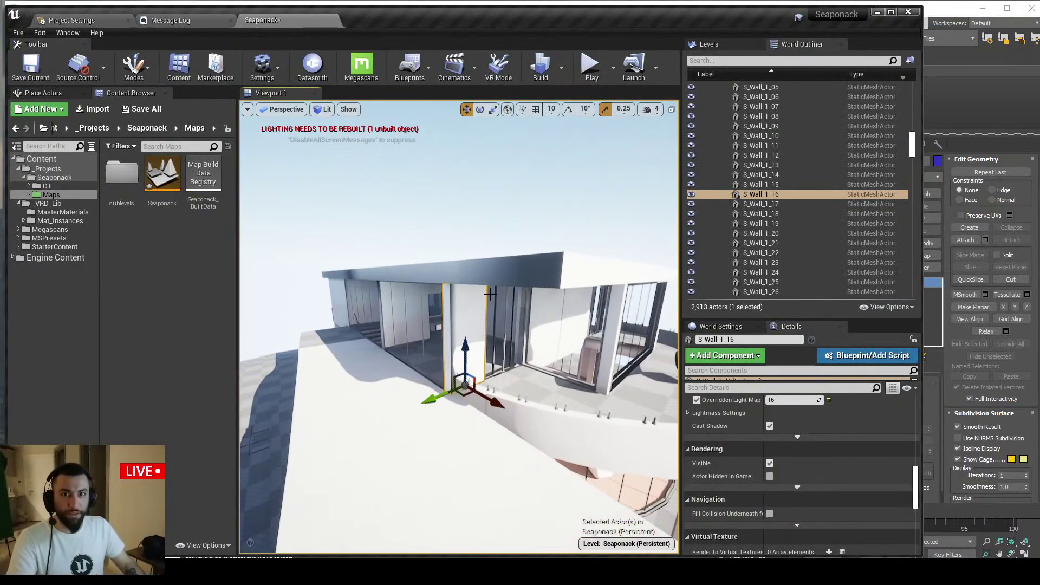
left_click_drag(475, 308, 465, 312, "alt")
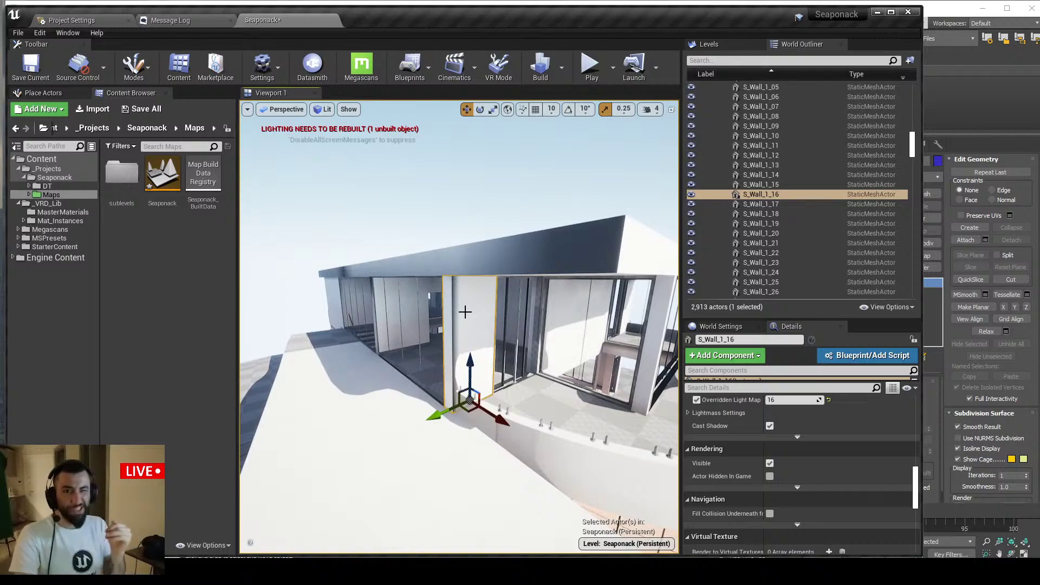
right_click_drag(494, 282, 488, 293)
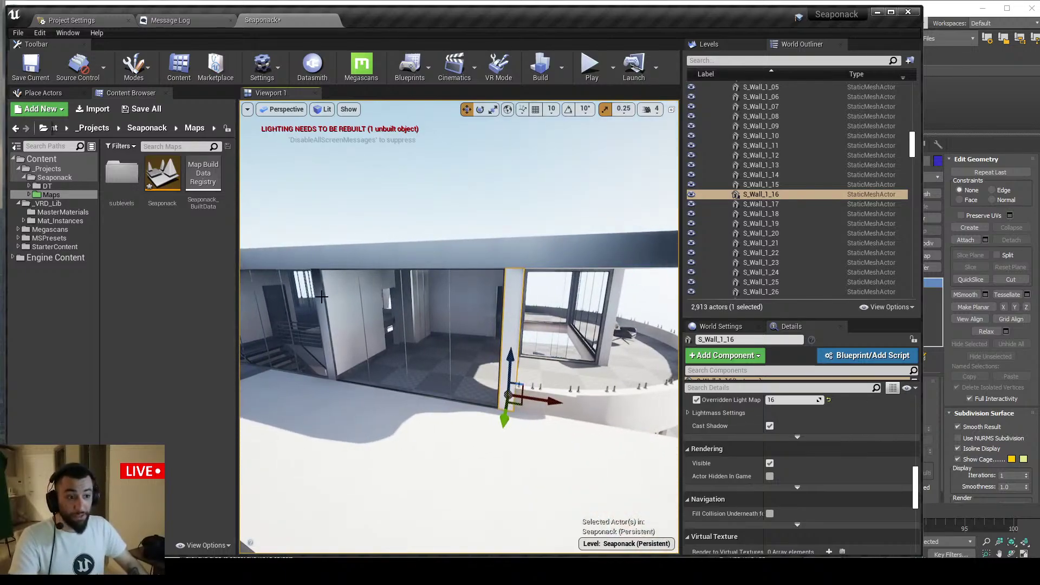
left_click(352, 325)
right_click_drag(353, 325, 386, 325)
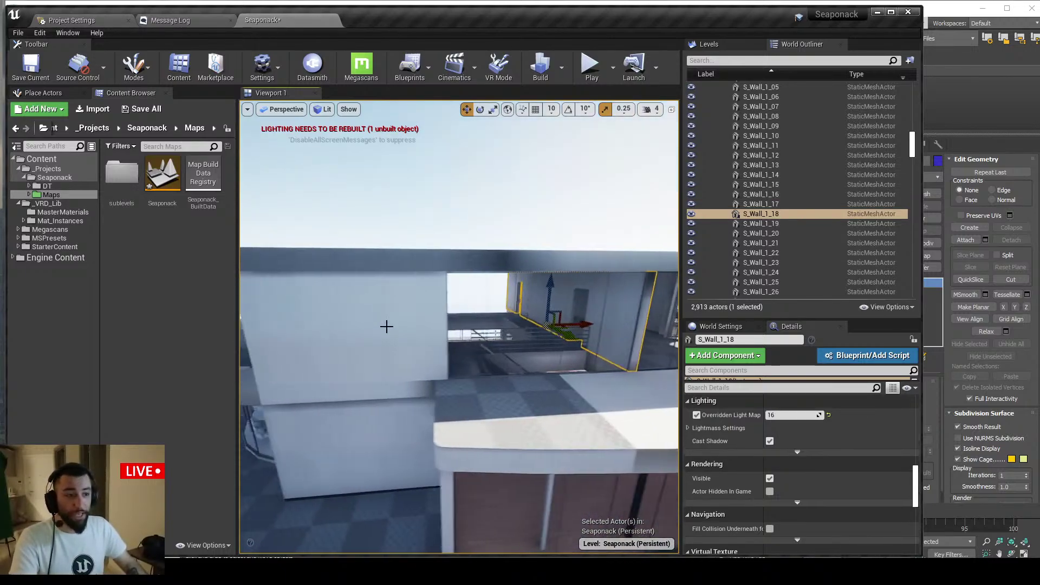
Show only wall S_Wall_1_29 with Alt+Q, orbit it, then unhide all actors
left_click(419, 331)
key("alt+q")
left_click_drag(420, 330, 406, 309, "alt")
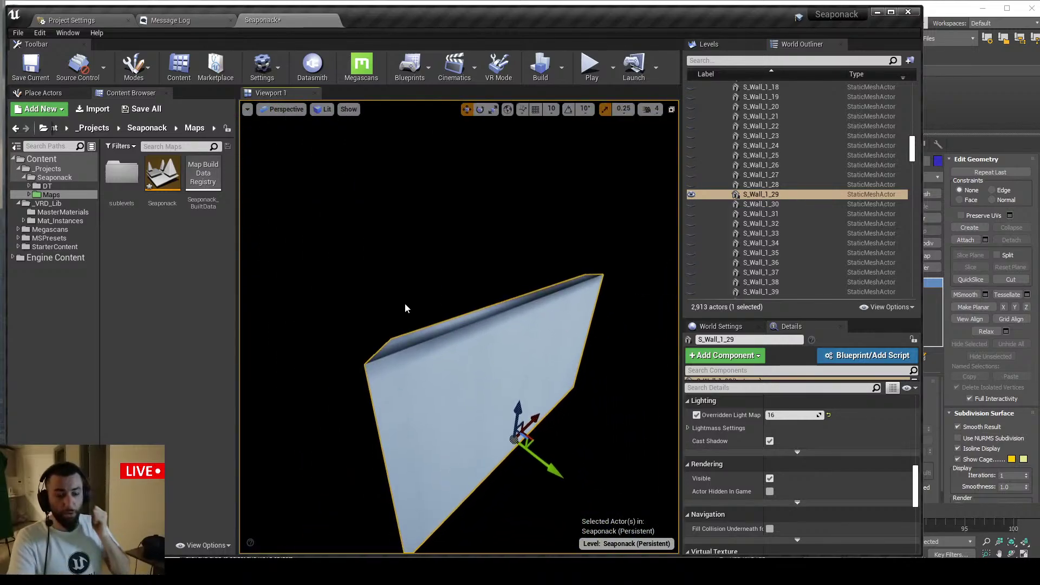
key("ctrl+h")
Isolate wall S_Wall_1_29 again to inspect it from above, then restore all actors
left_click(508, 300)
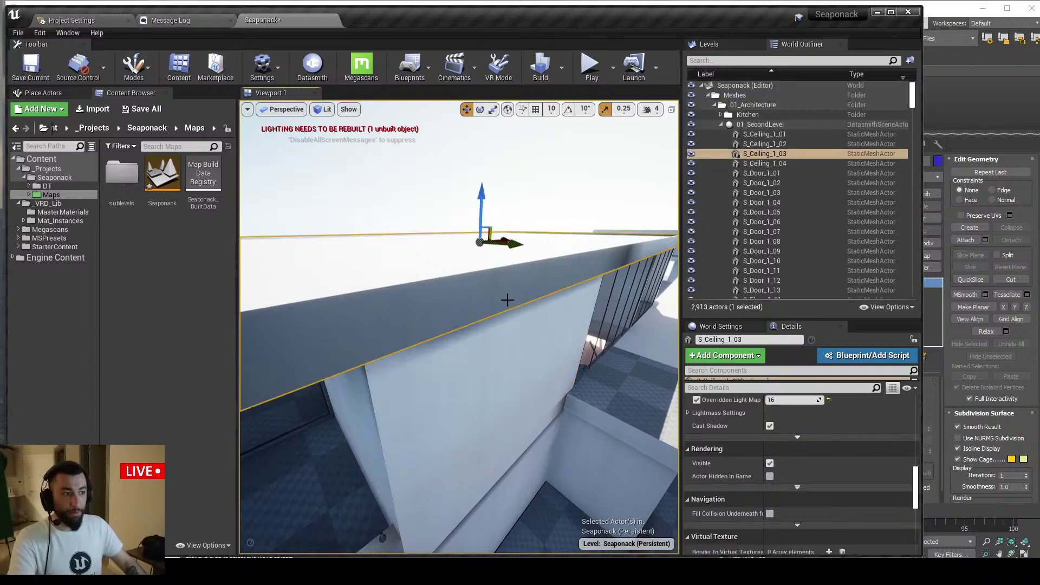
left_click(499, 333)
key("alt+q")
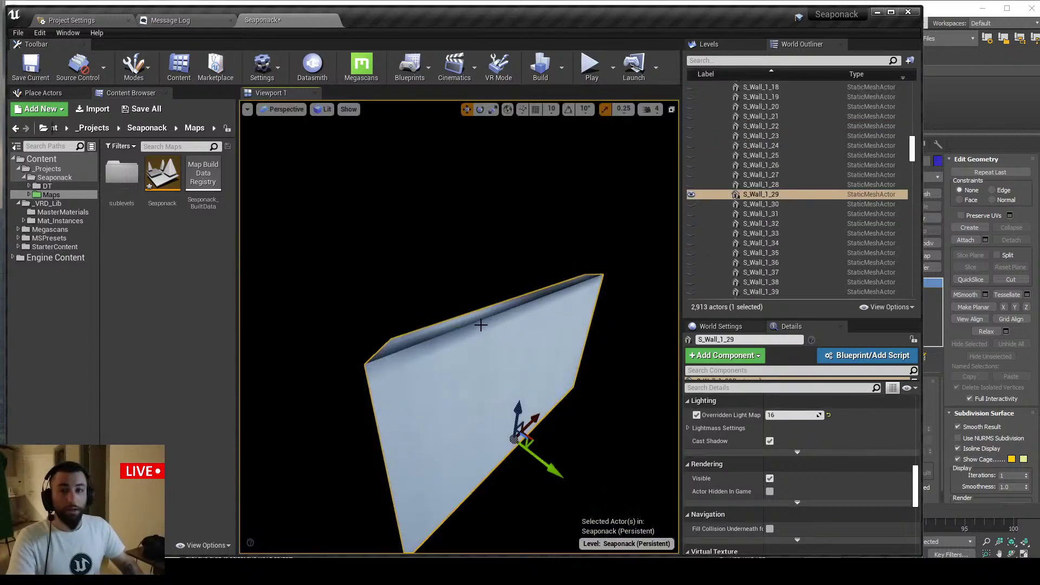
left_click_drag(490, 312, 517, 201, "alt")
key("ctrl+h")
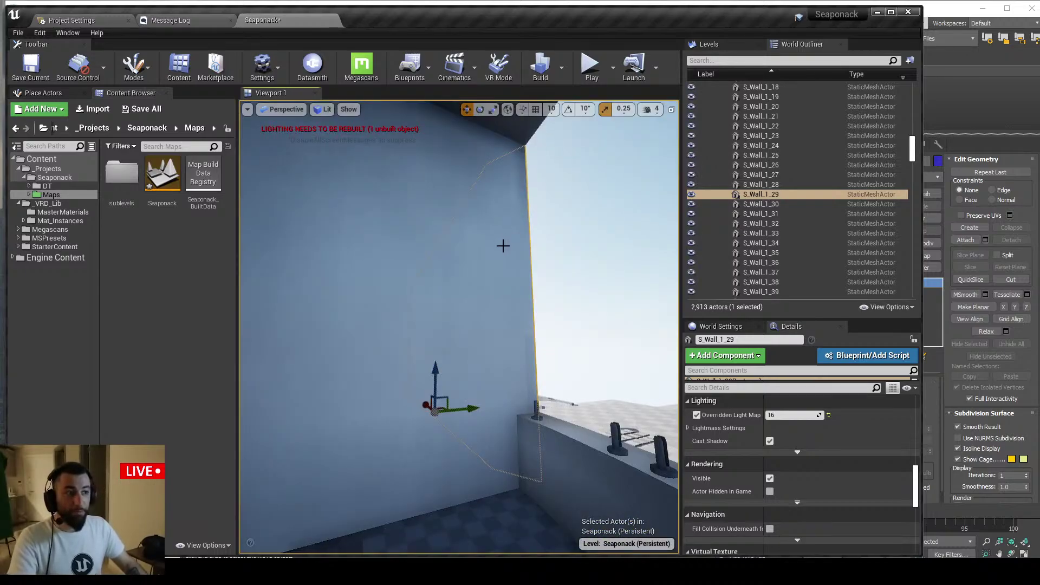
left_click_drag(504, 244, 542, 255, "alt")
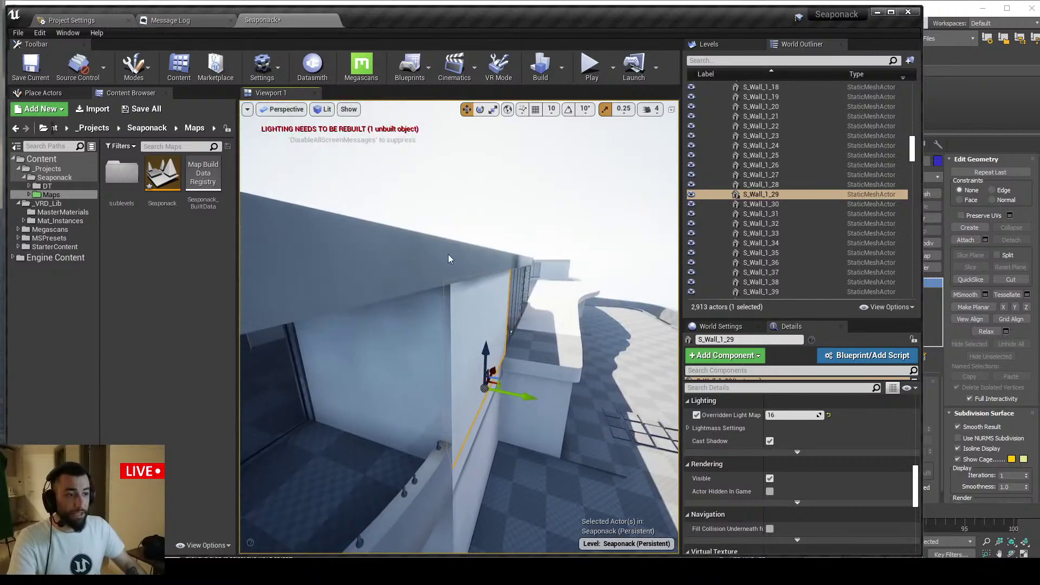
Hide ceiling slab S_Ceiling_1_03 and fly over the open rooms toward the floor and railing
left_click(485, 273)
mouse_move(485, 273)
left_mouse_down("alt")
mouse_move(504, 271)
mouse_move(485, 273)
left_mouse_up("alt")
key("h")
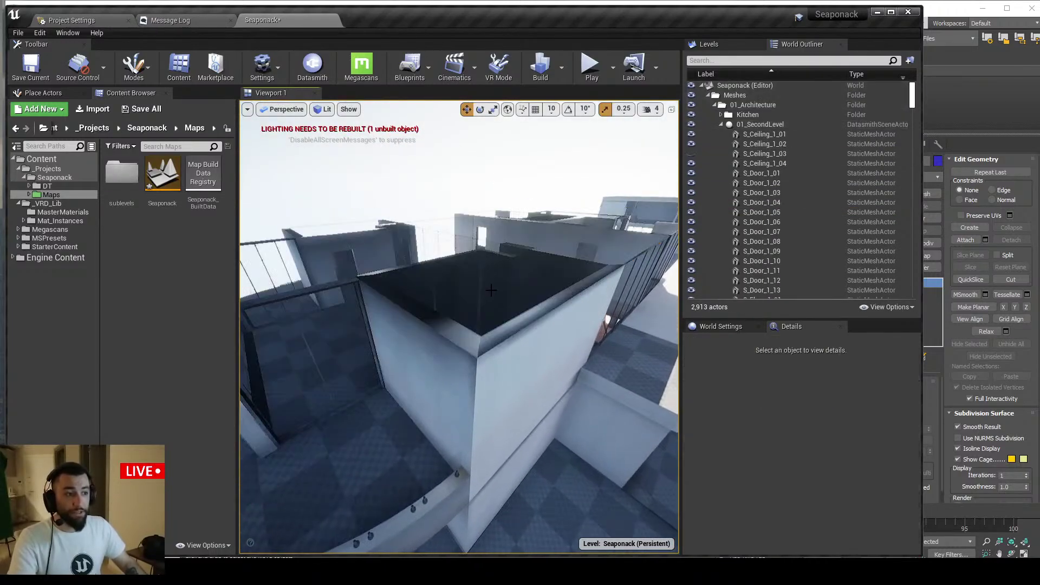
key("w")
right_click_drag(485, 273, 394, 348)
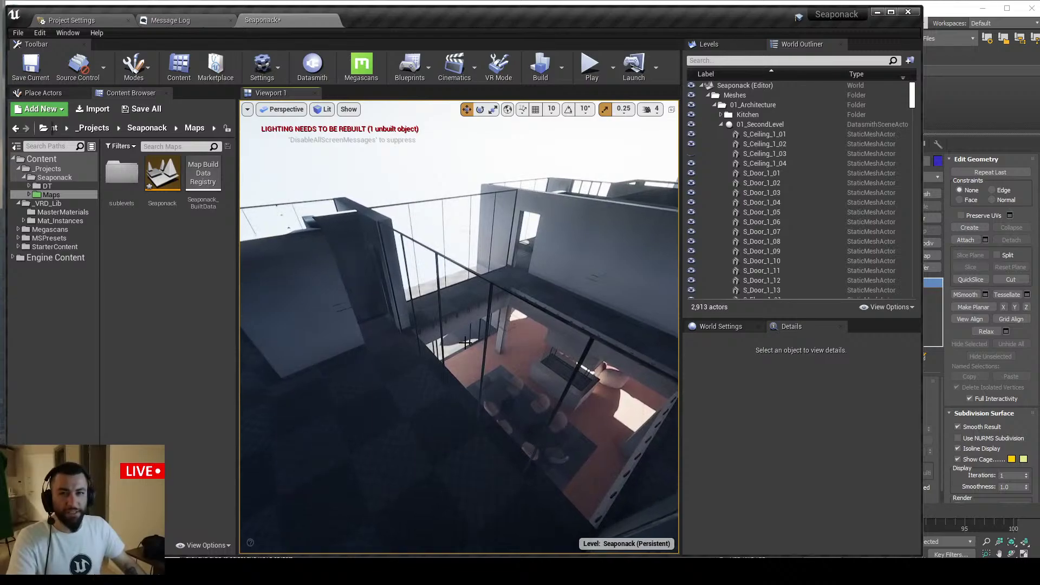
mouse_move(465, 342)
right_mouse_down()
mouse_move(462, 304)
mouse_move(474, 329)
right_mouse_up()
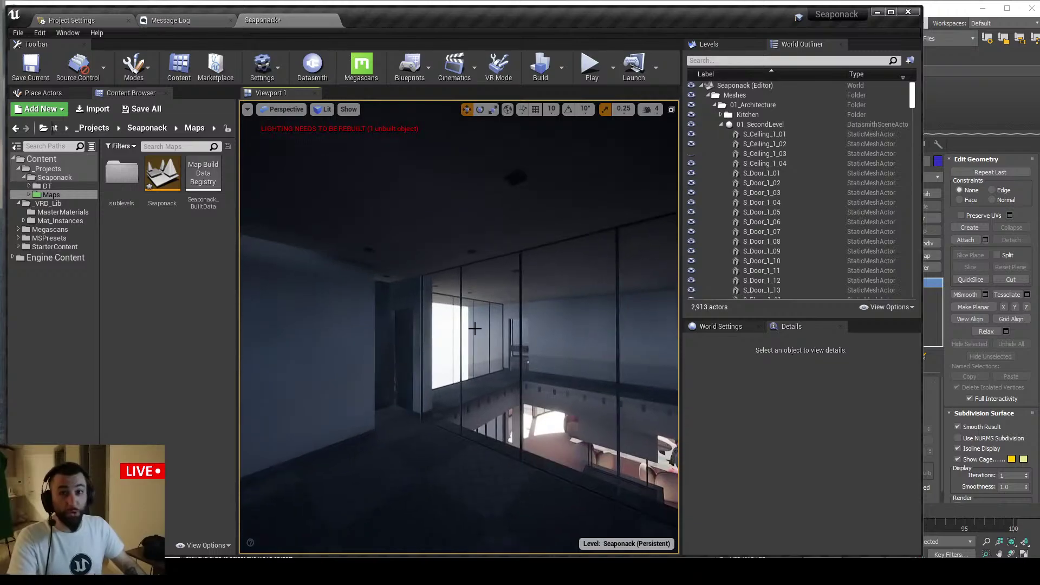
Clear the selection and move the camera back to face the doorway
left_click(475, 329)
key("Escape")
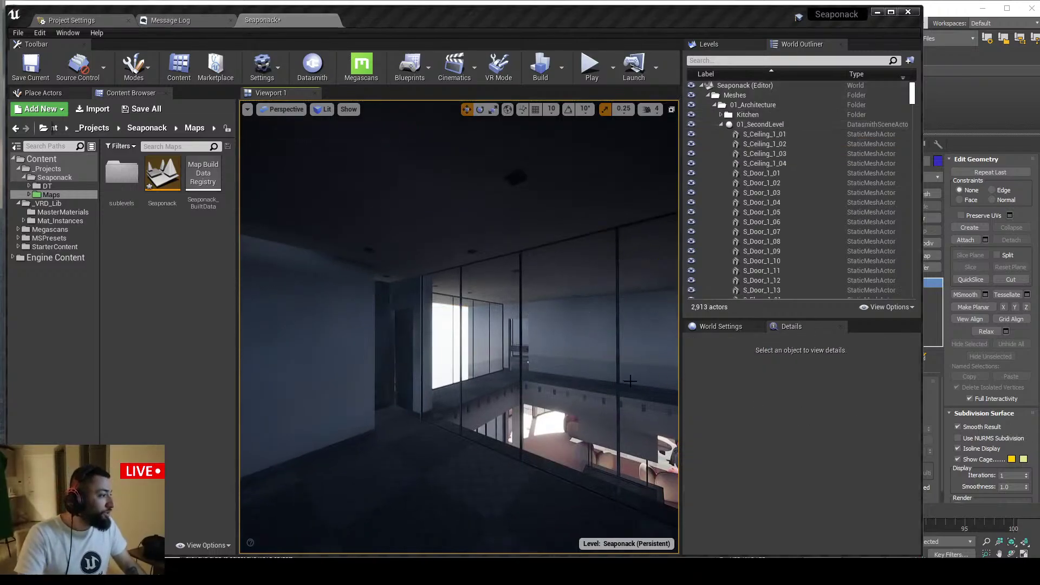
key("s")
right_click_drag(630, 381, 558, 409)
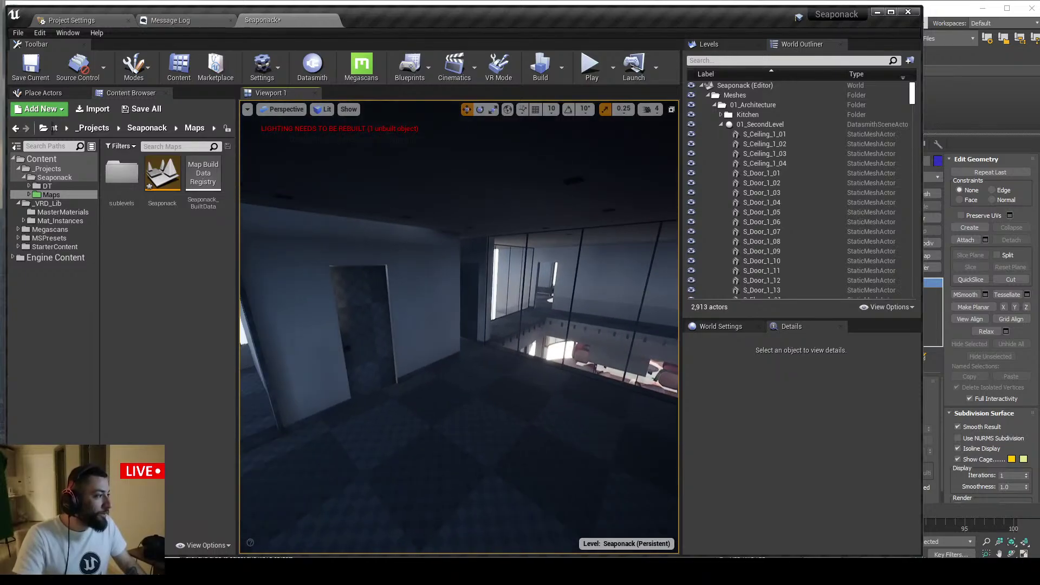
Focus on door wall S_Wall_1_33 alone, restore the room, and switch to 3ds Max
left_click(447, 331)
key("f")
key("shift+h")
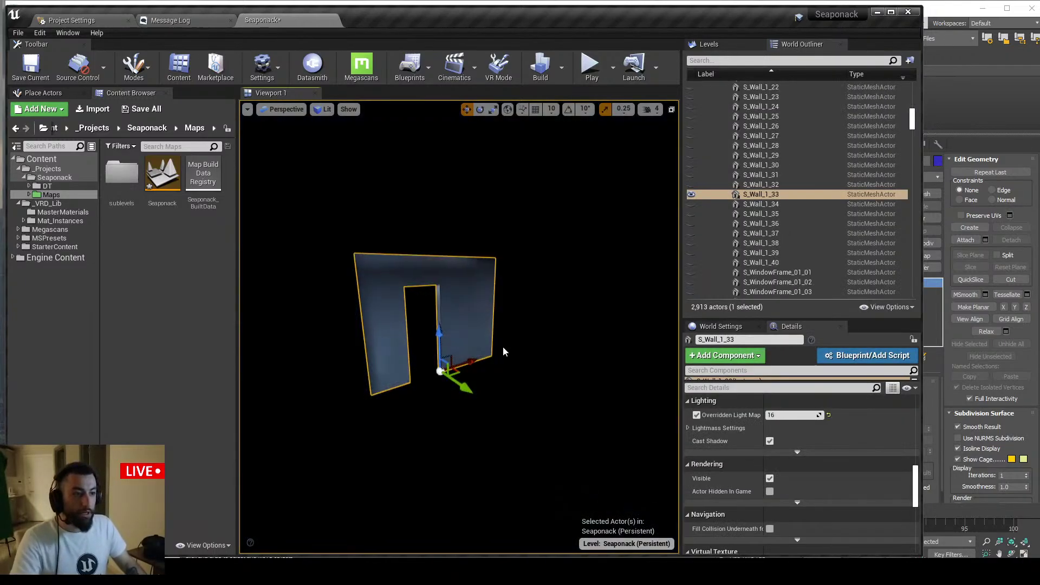
key("ctrl+h")
right_click_drag(504, 352, 485, 355)
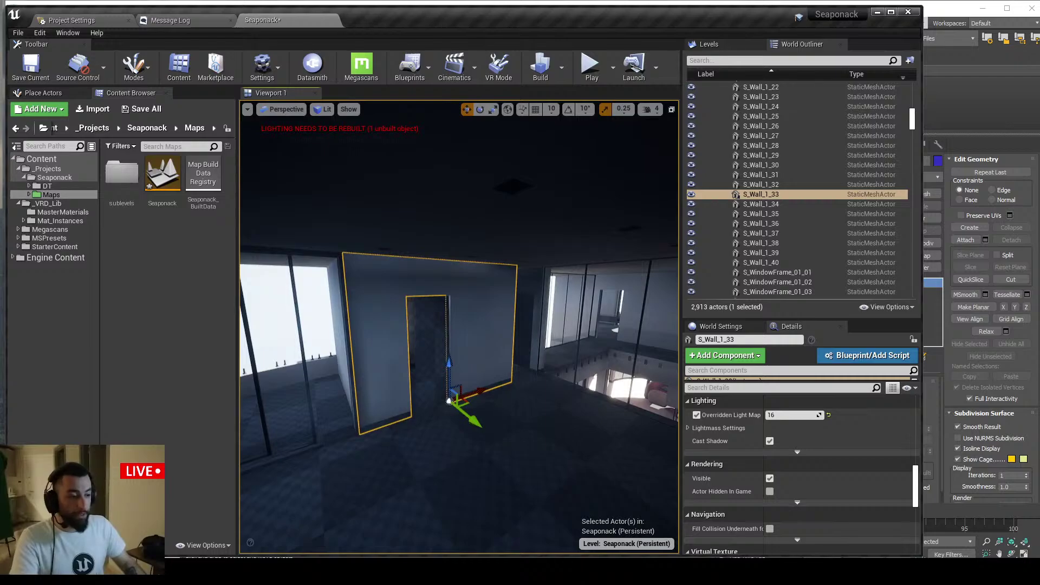
key("alt+Tab")
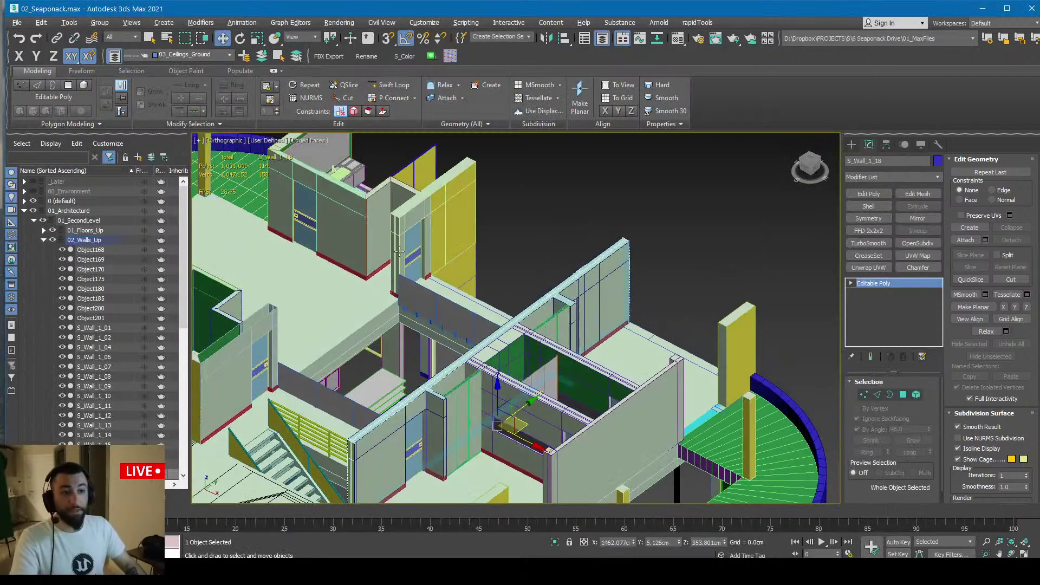
Zoom to and isolate door wall S_Wall_1_22, then exit isolation and minimize 3ds Max
left_click(398, 251)
key("z")
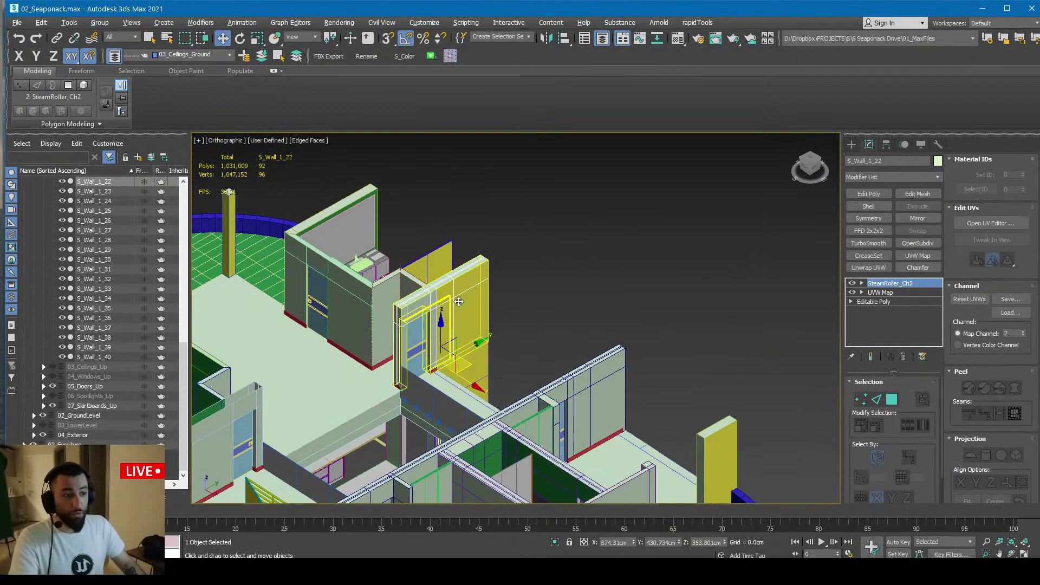
key("alt+q")
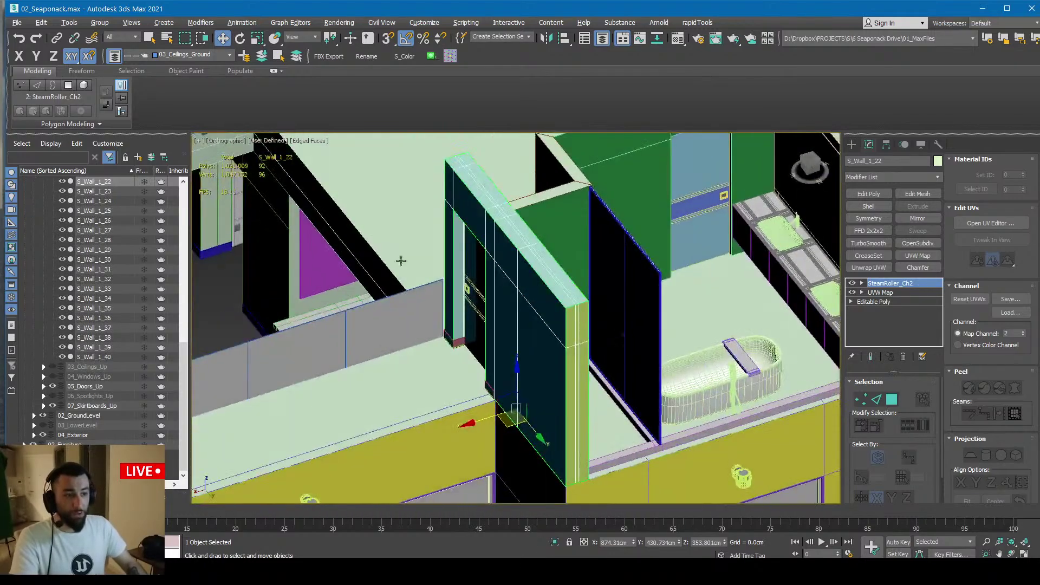
key("alt+q")
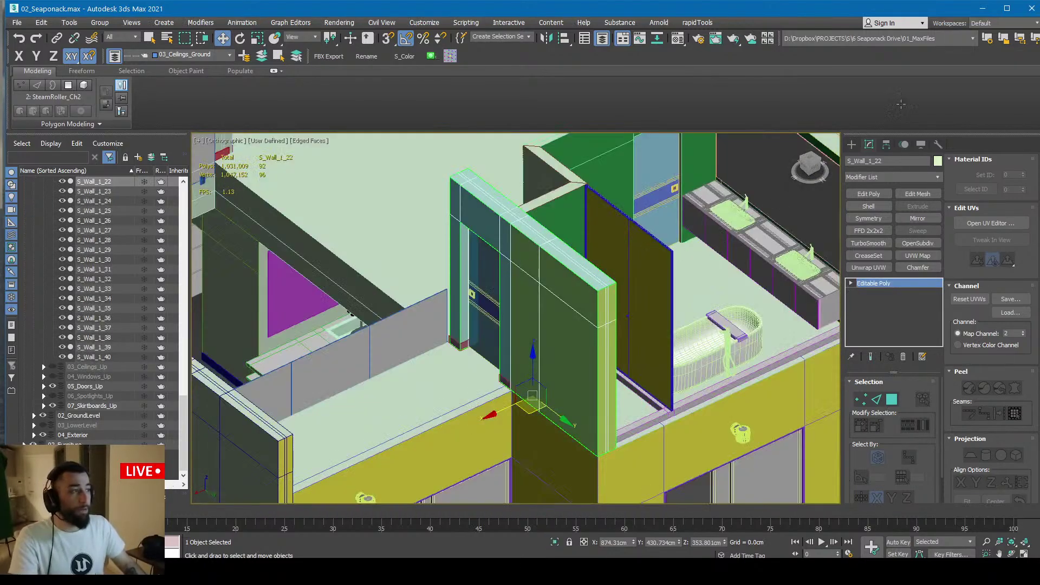
left_click(982, 9)
right_click_drag(452, 313, 466, 291)
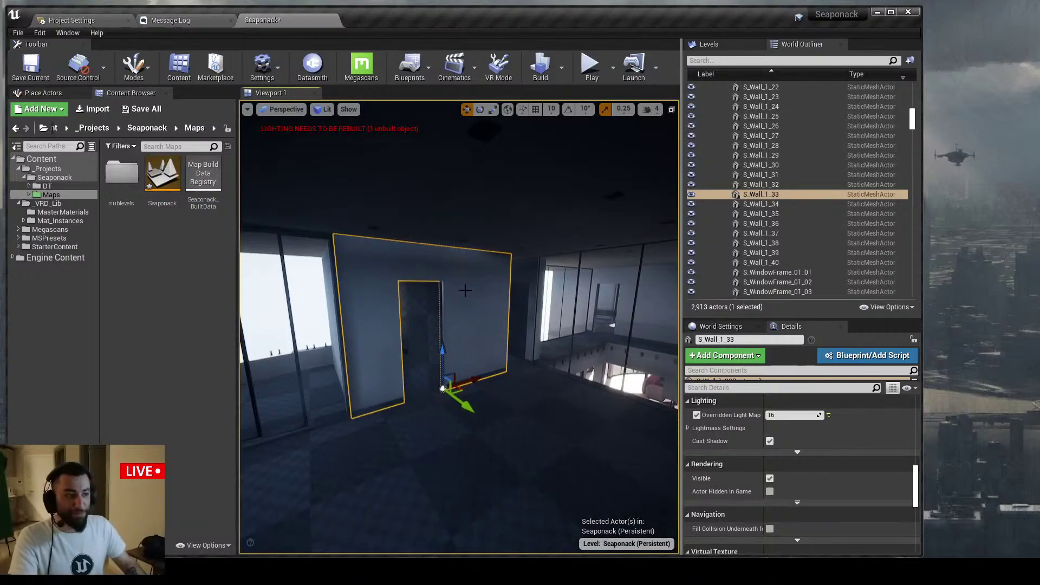
right_click(466, 290)
right_click(448, 269)
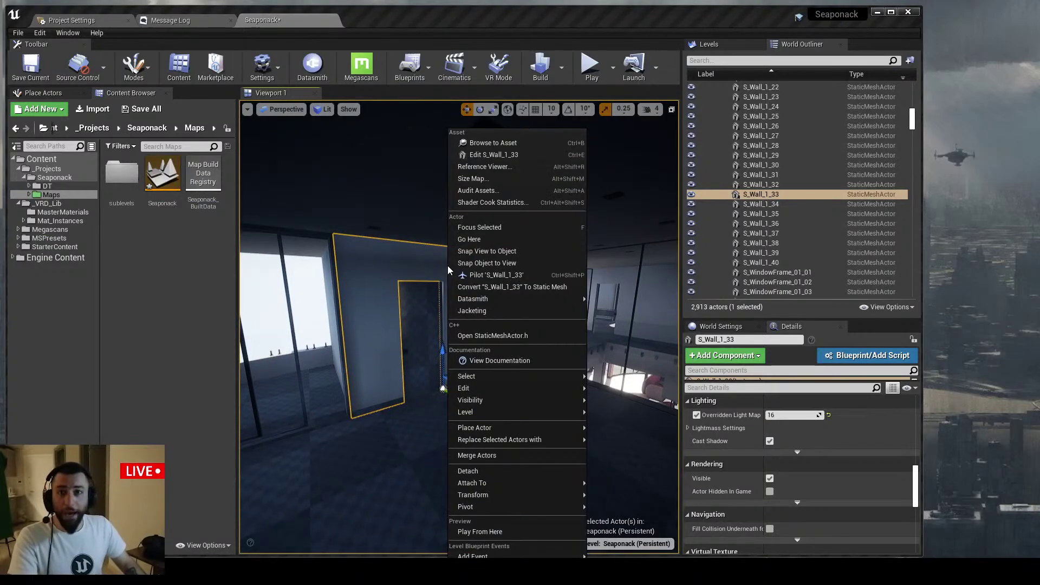
mouse_move(487, 401)
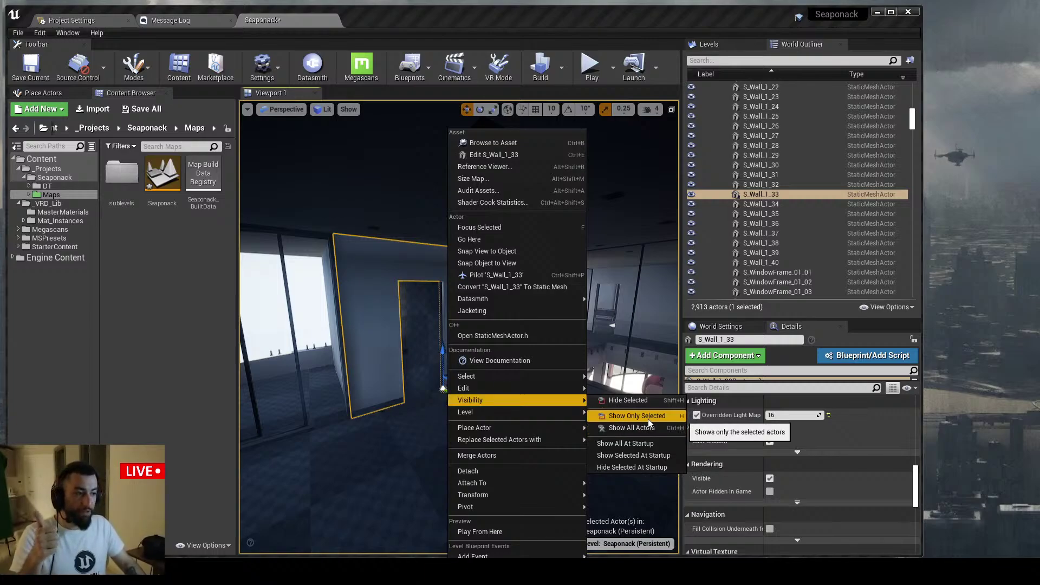
left_click(632, 426)
key("shift+h")
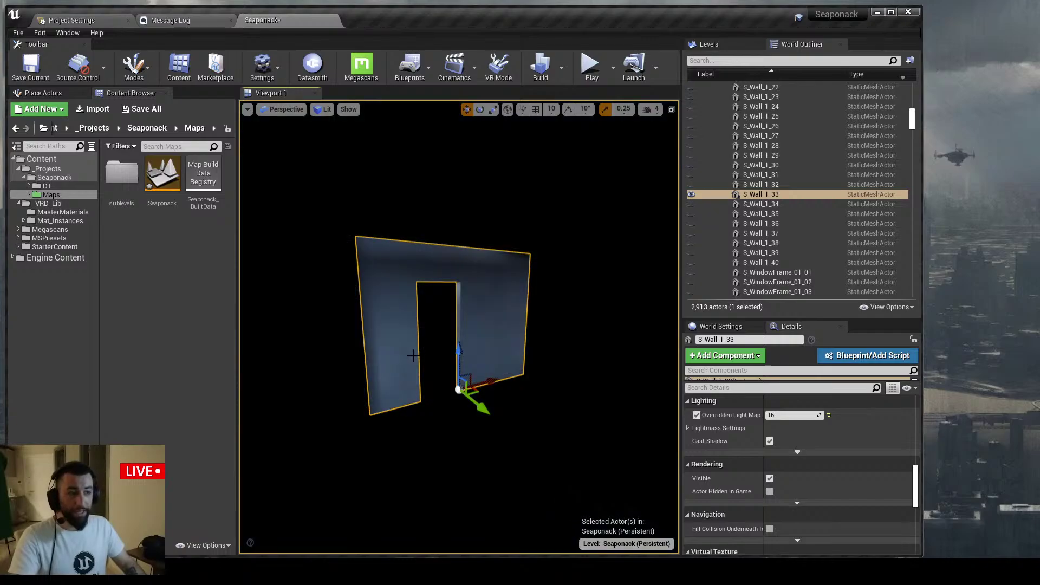
right_click_drag(415, 356, 417, 354)
key("ctrl+h")
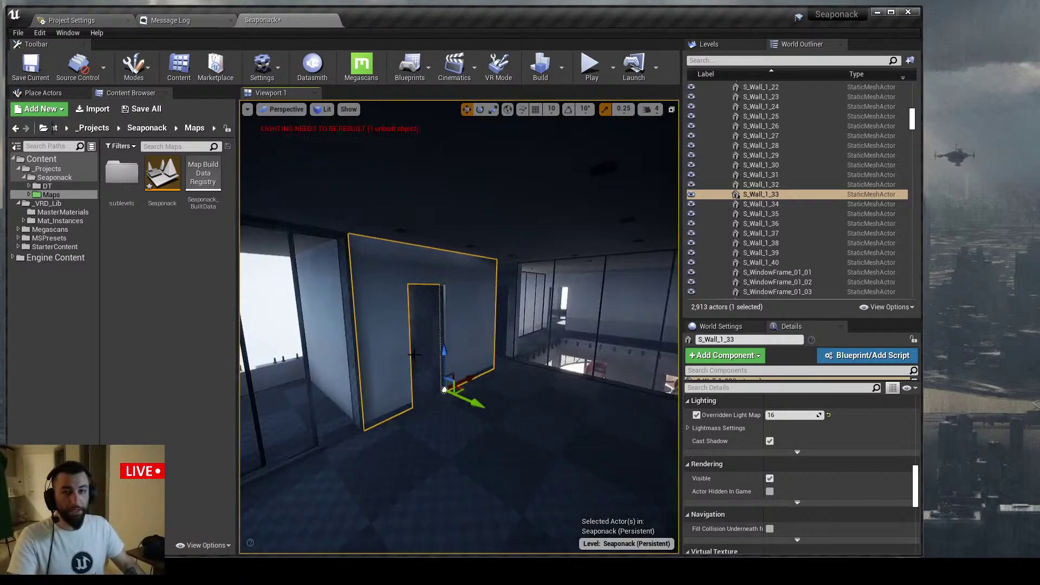
left_click(68, 33)
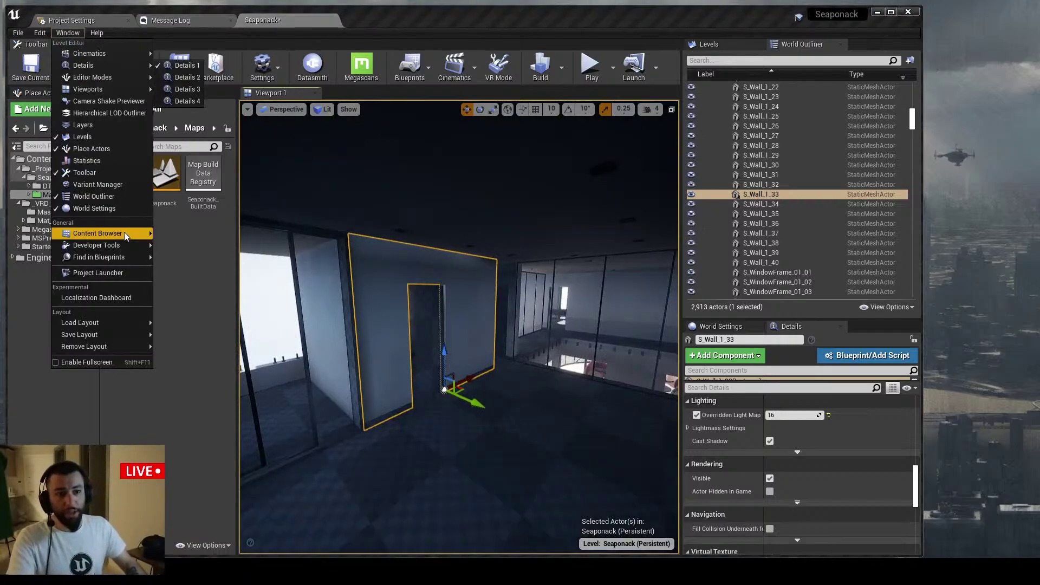
In Editor Preferences, search 'show onl' to confirm Show Only Selected is bound to H
left_click(39, 32)
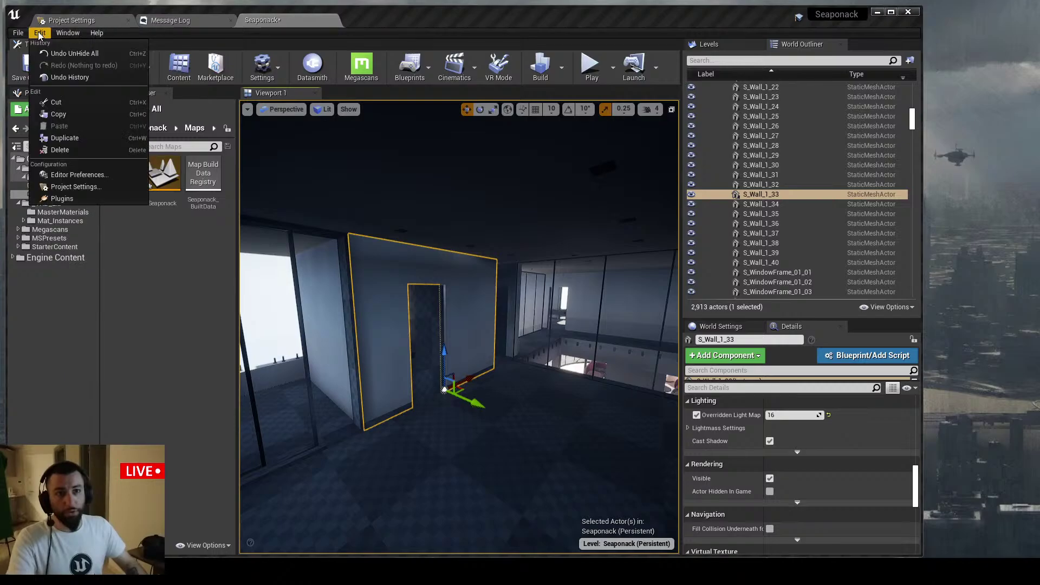
left_click(84, 175)
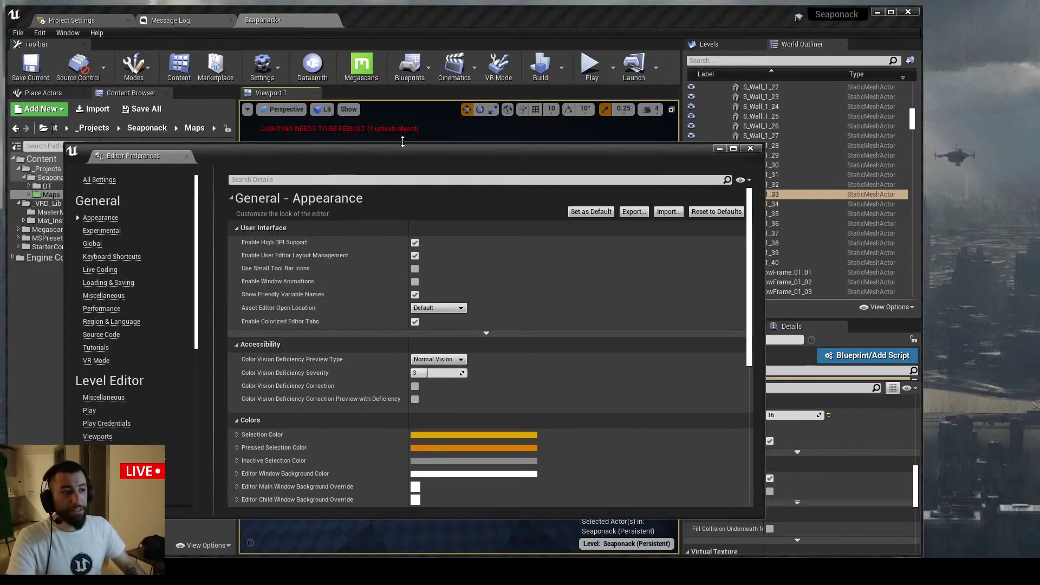
left_click_drag(391, 155, 409, 116)
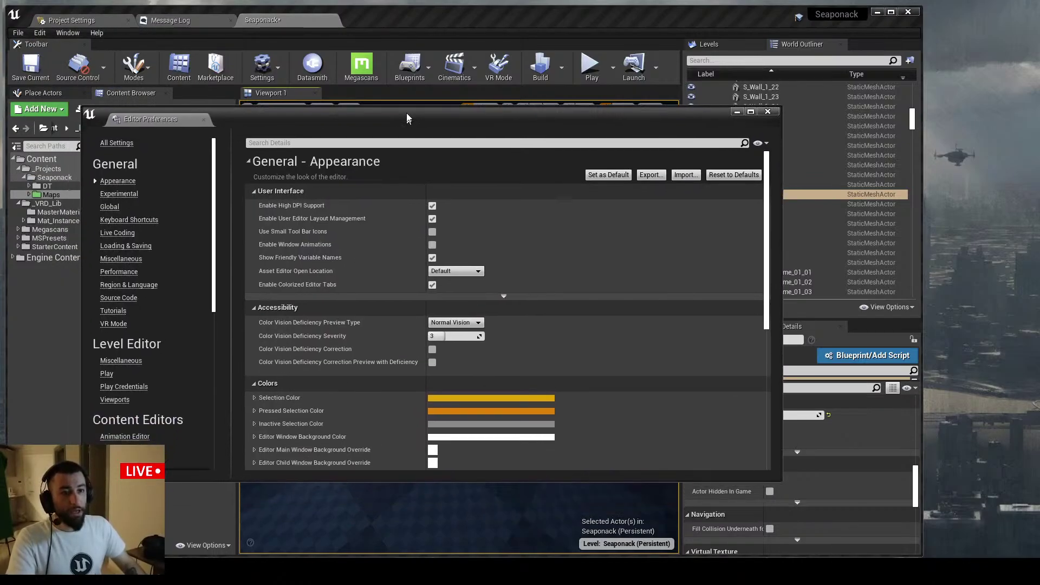
left_click(295, 141)
type("hide all ac")
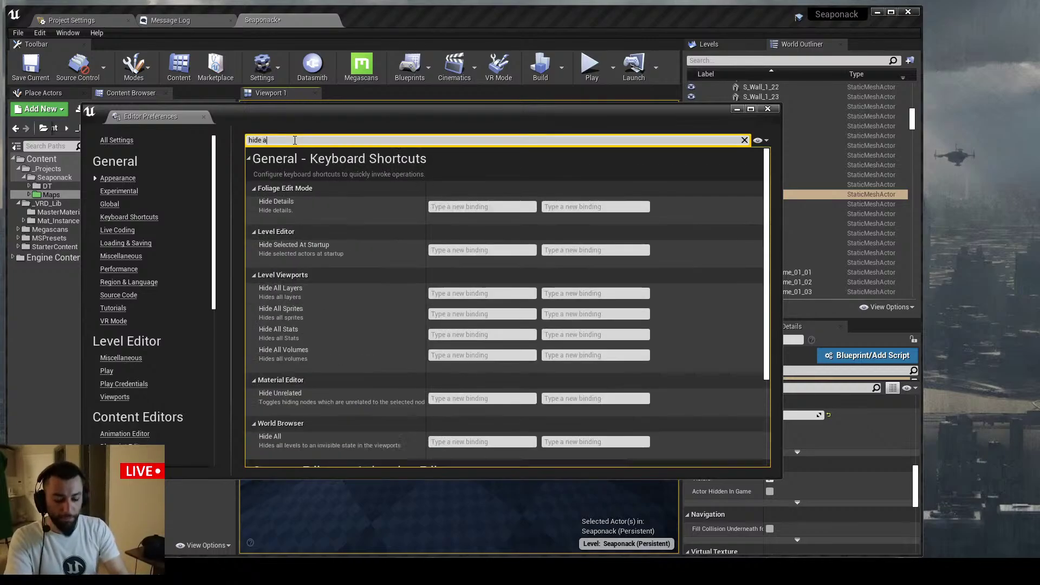
key("BackSpace")
key("BackSpace")
key("BackSpace")
key("BackSpace")
key("BackSpace")
key("BackSpace")
key("BackSpace")
key("BackSpace")
key("BackSpace")
key("BackSpace")
key("BackSpace")
type("show only")
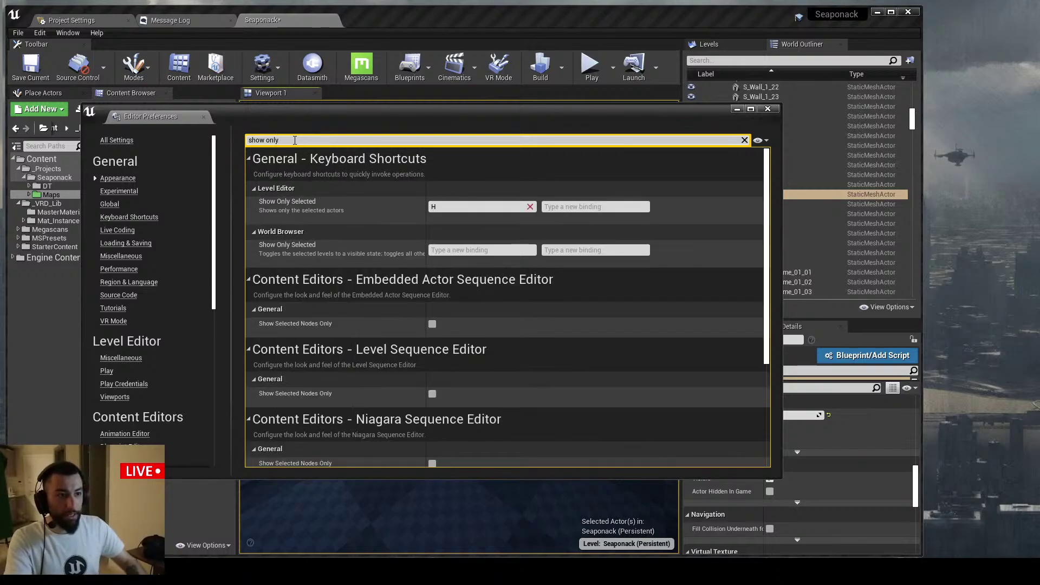
Close the Content Browser panel and the Editor Preferences window
right_click(49, 194)
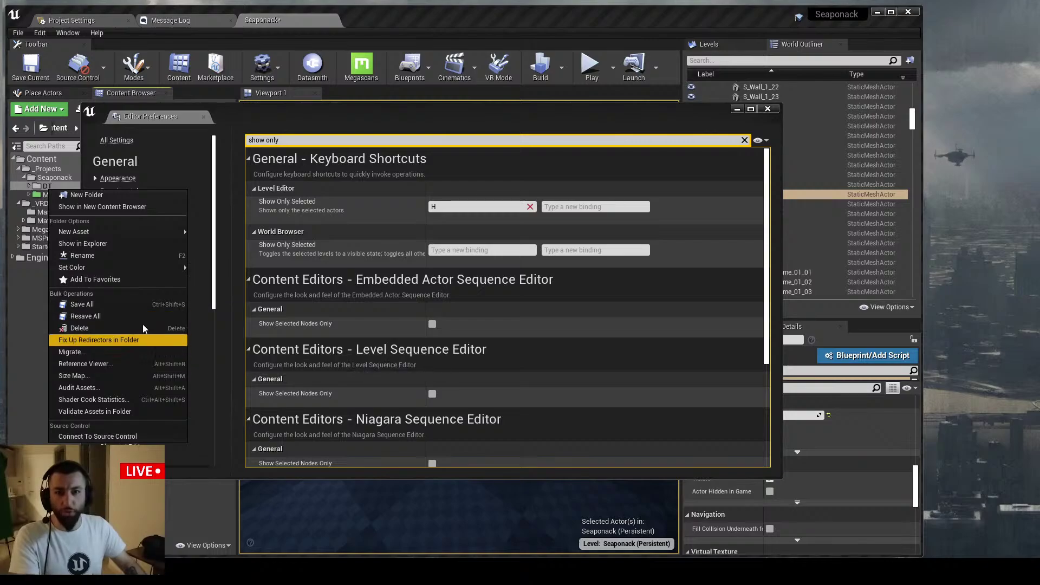
left_click(324, 128)
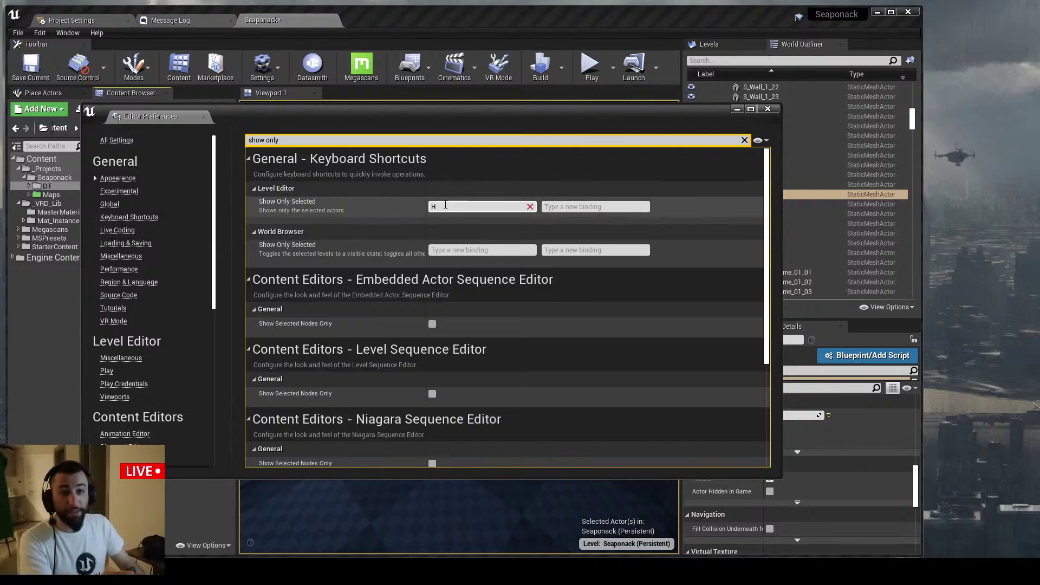
left_click(167, 93)
middle_click(151, 114)
right_click_drag(390, 260, 417, 245)
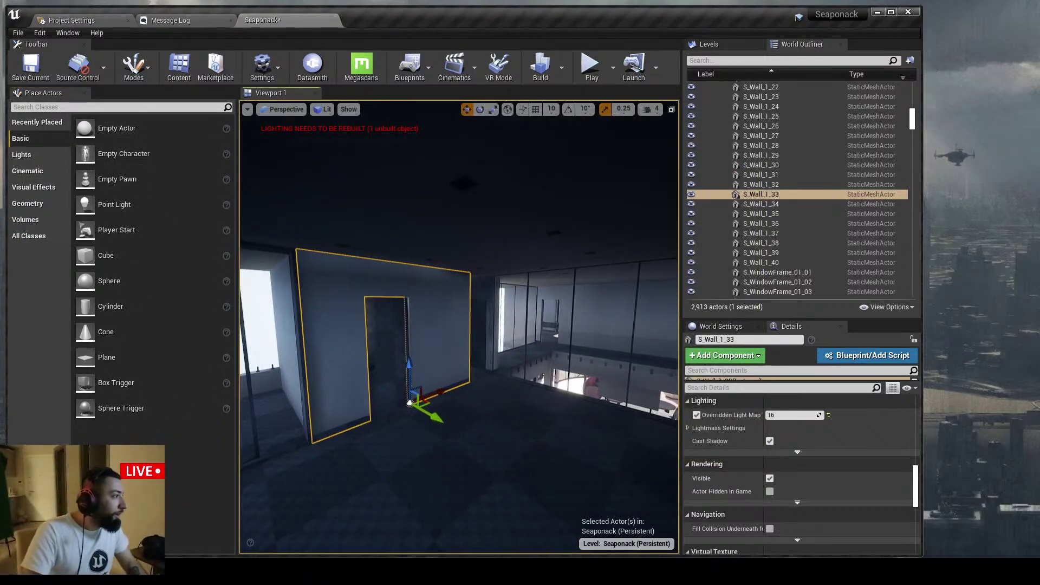
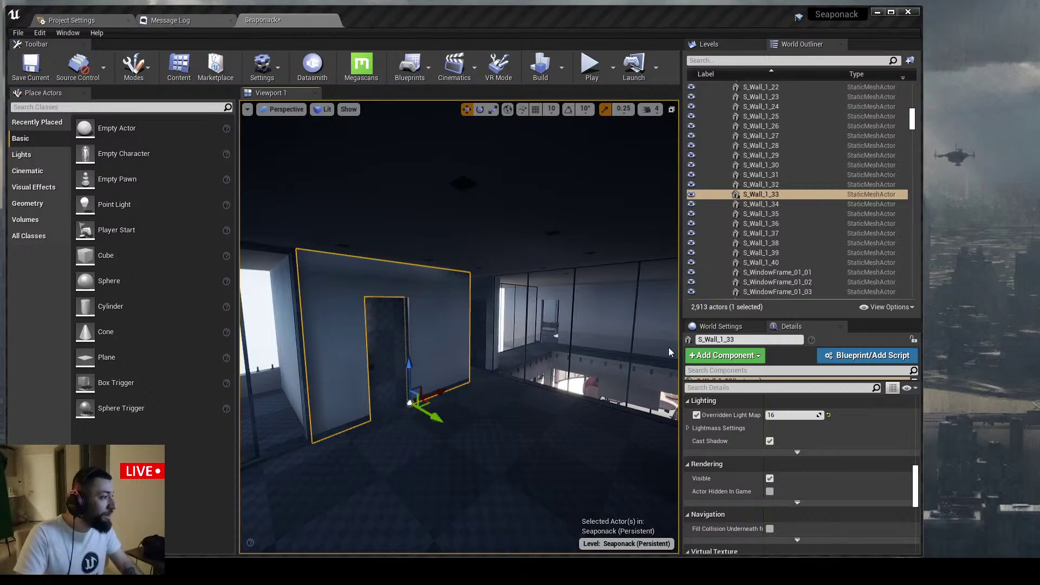
Fly up over the villa, then back down through the living room toward the stairs
key("s")
right_click_drag(545, 320, 508, 327)
key("e")
key("s")
key("f")
key("w")
key("w")
key("w")
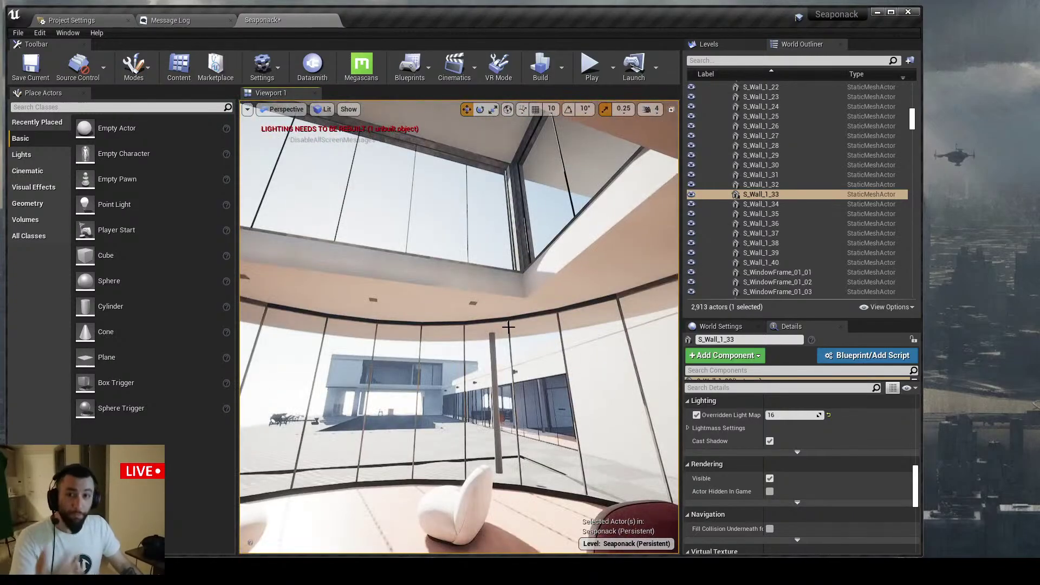
Look around the lounge's chair, sofa and round table, then minimize the Unreal editor
right_click_drag(499, 320, 459, 316)
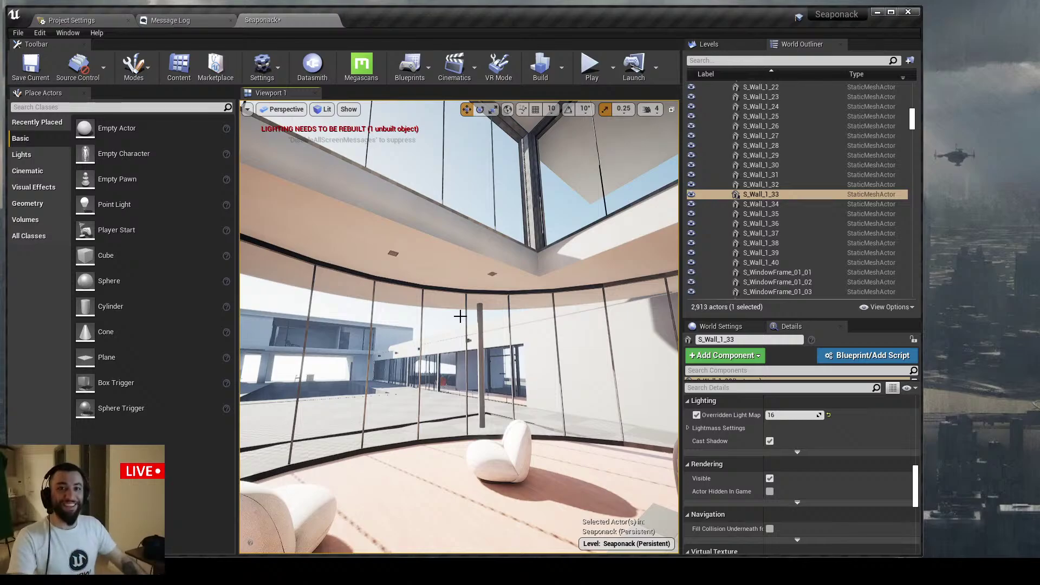
right_click_drag(460, 315, 446, 324)
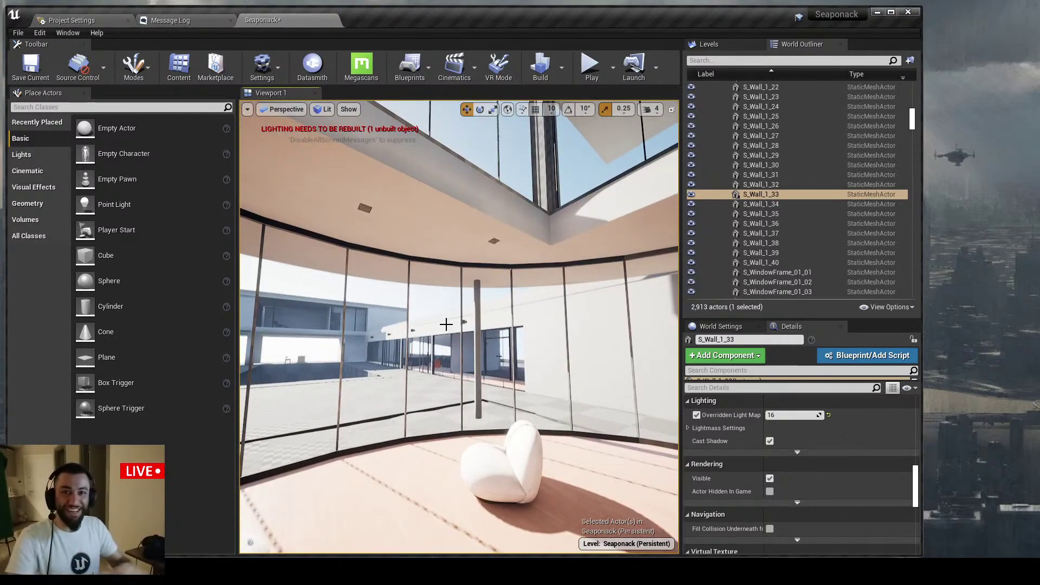
scroll(446, 324, "down", 10)
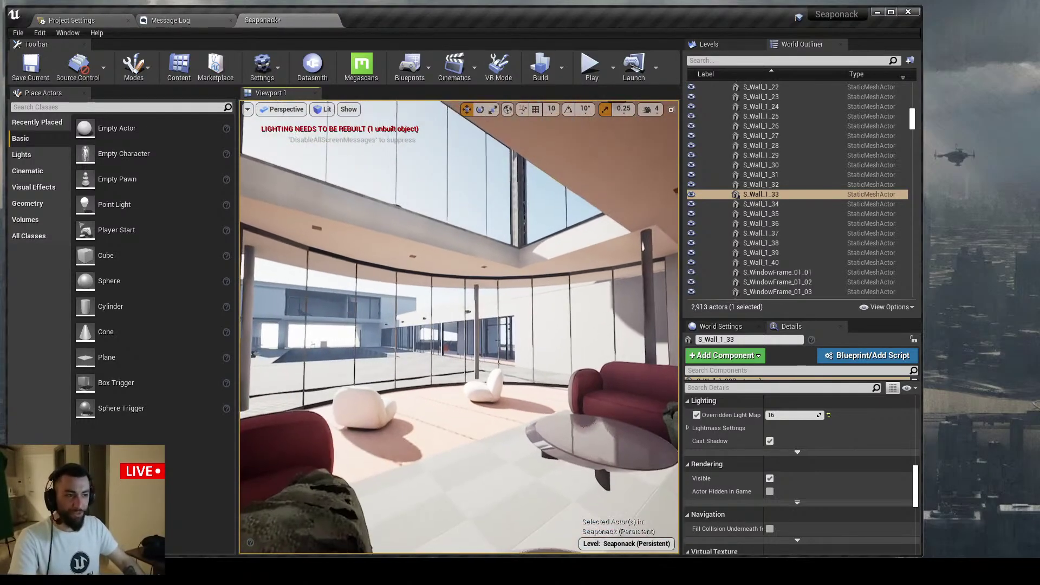
right_click_drag(446, 339, 479, 340)
left_click(877, 13)
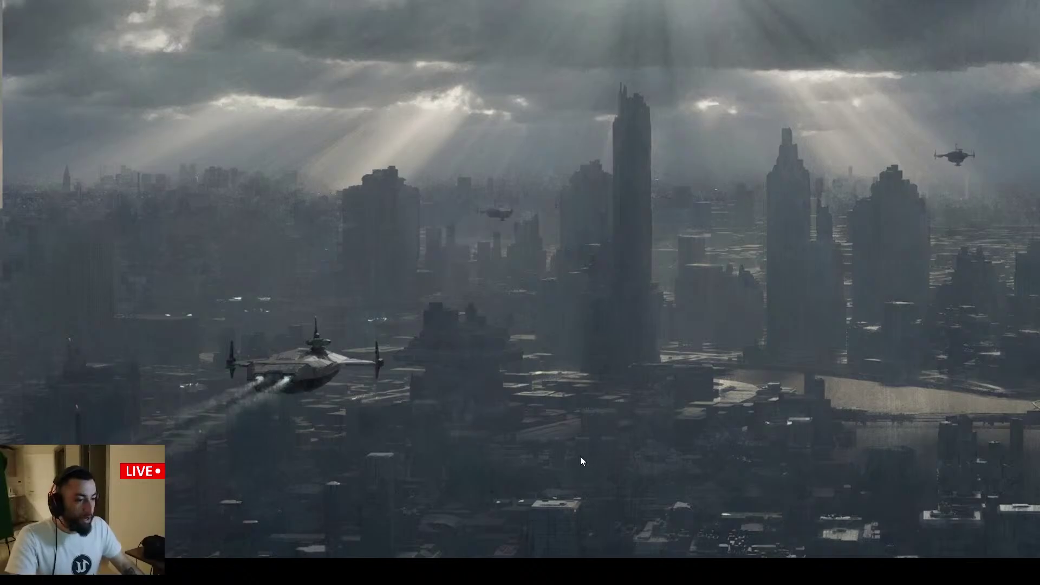
In 3ds Max, select the long upper-floor wall S_Wall_1_18 from a near top-down view
key("alt+Tab")
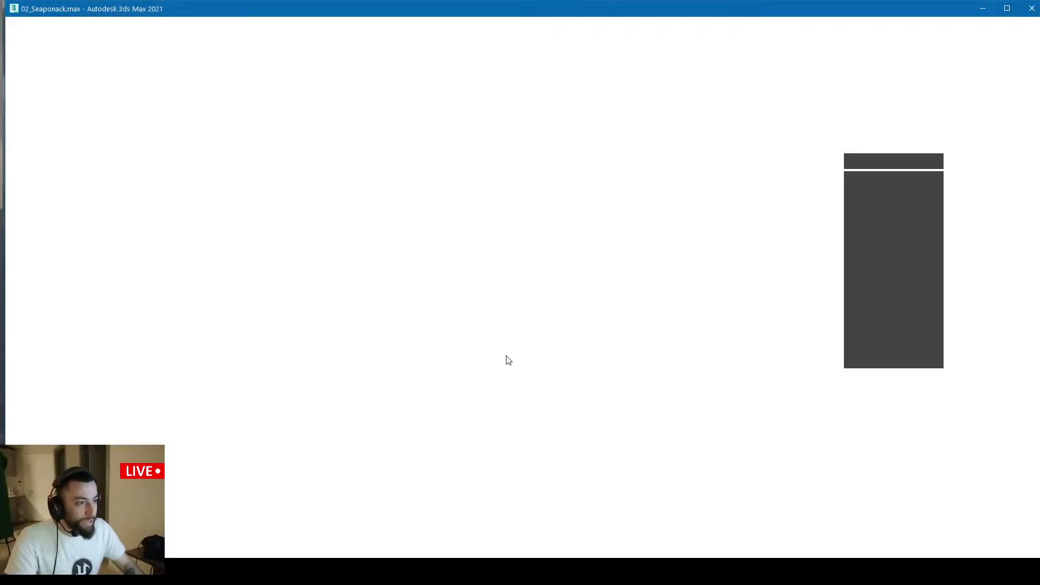
scroll(505, 318, "down", 5)
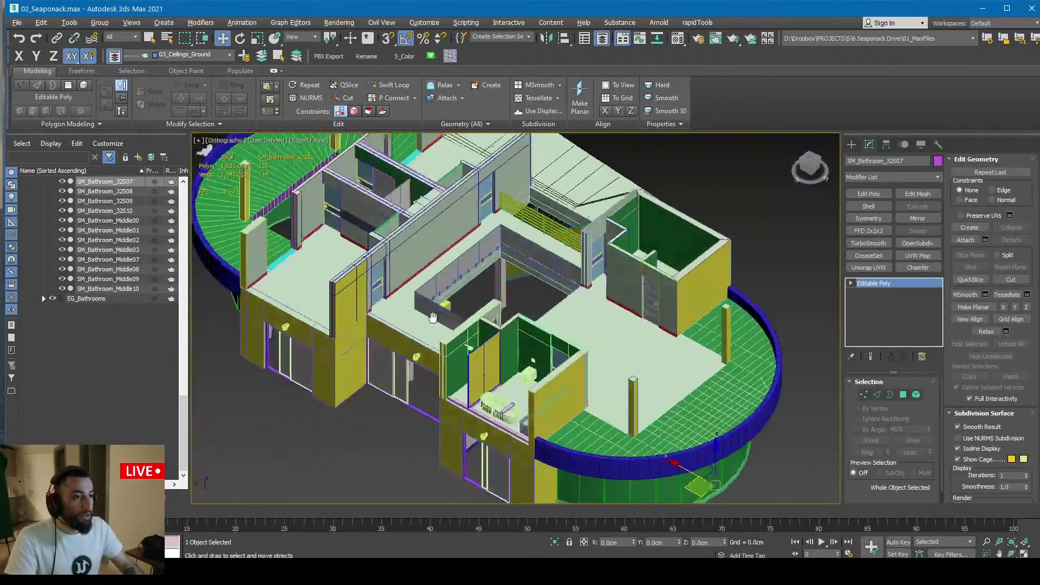
scroll(409, 219, "up", 10)
left_click(359, 218)
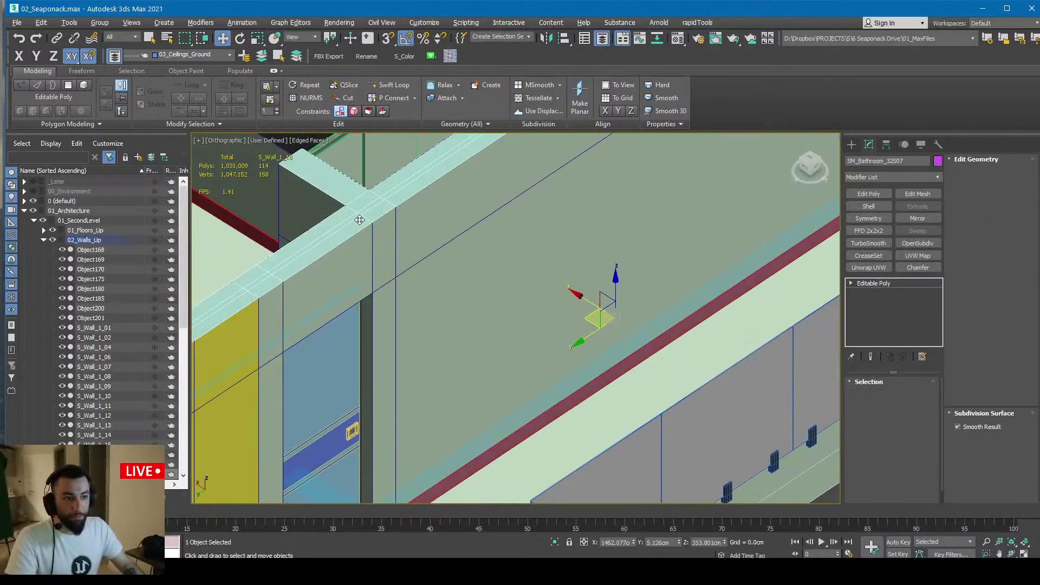
scroll(359, 218, "down", 5)
scroll(514, 283, "up", 4)
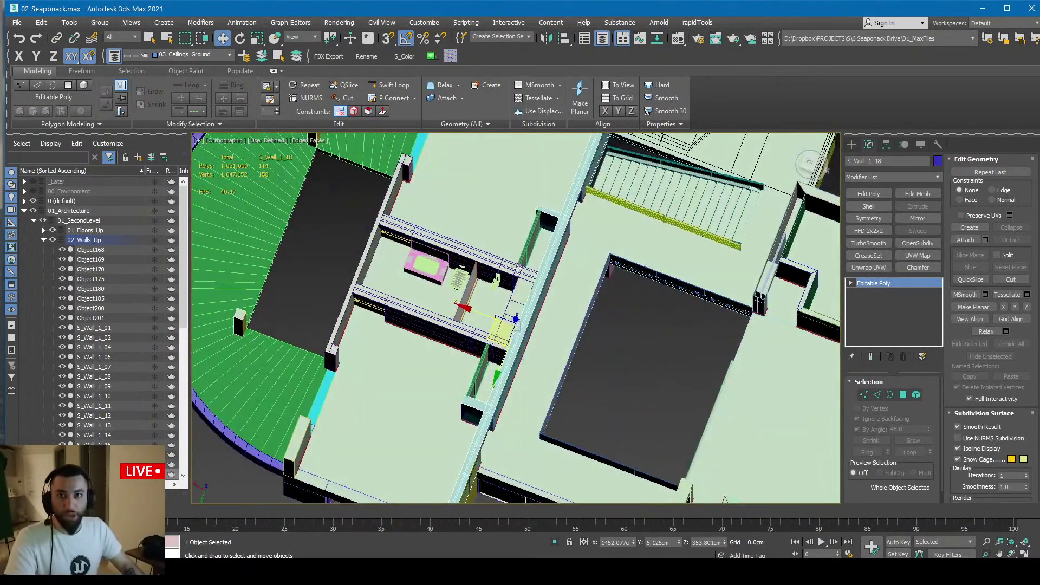
middle_click_drag(514, 278, 569, 269, "alt")
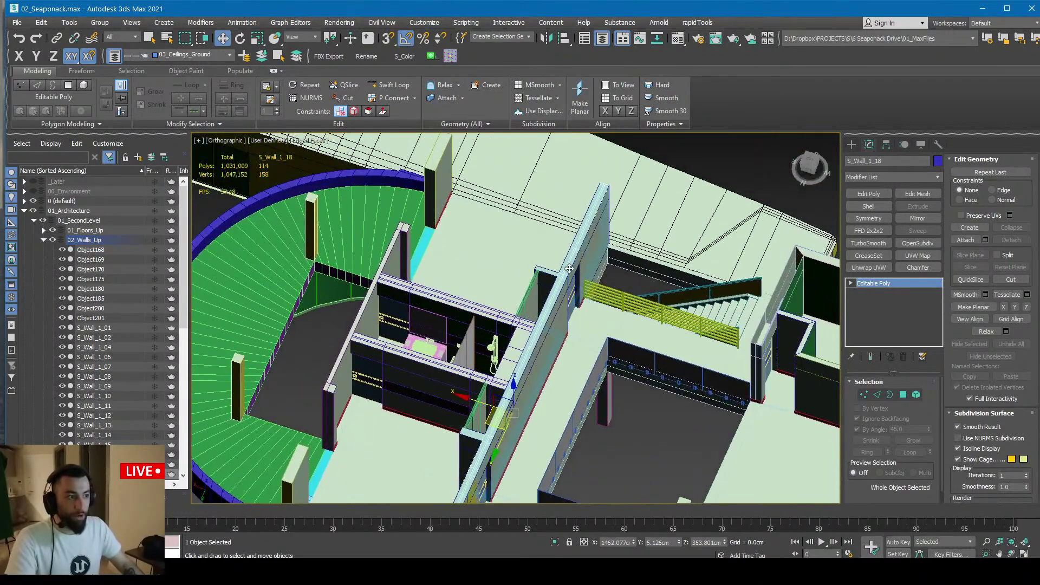
left_click(473, 307, "ctrl")
left_click(540, 311)
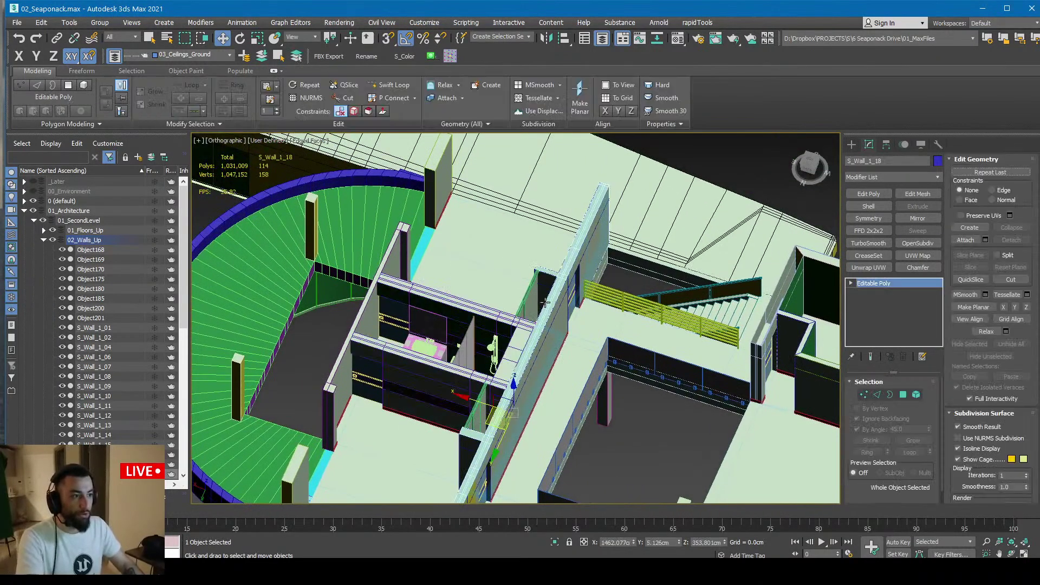
key("Delete")
middle_click_drag(563, 293, 536, 293, "alt")
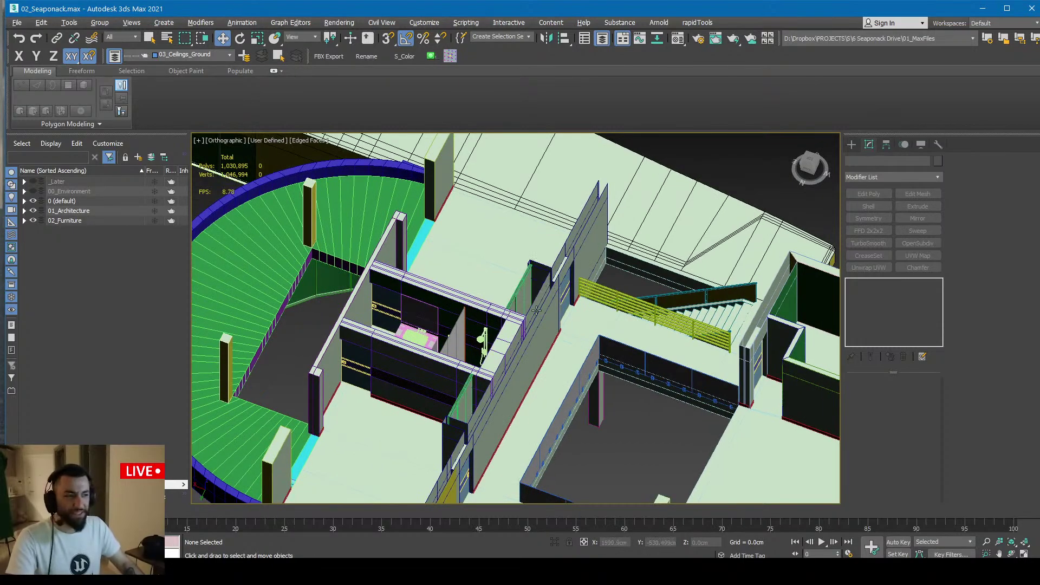
left_click(537, 310)
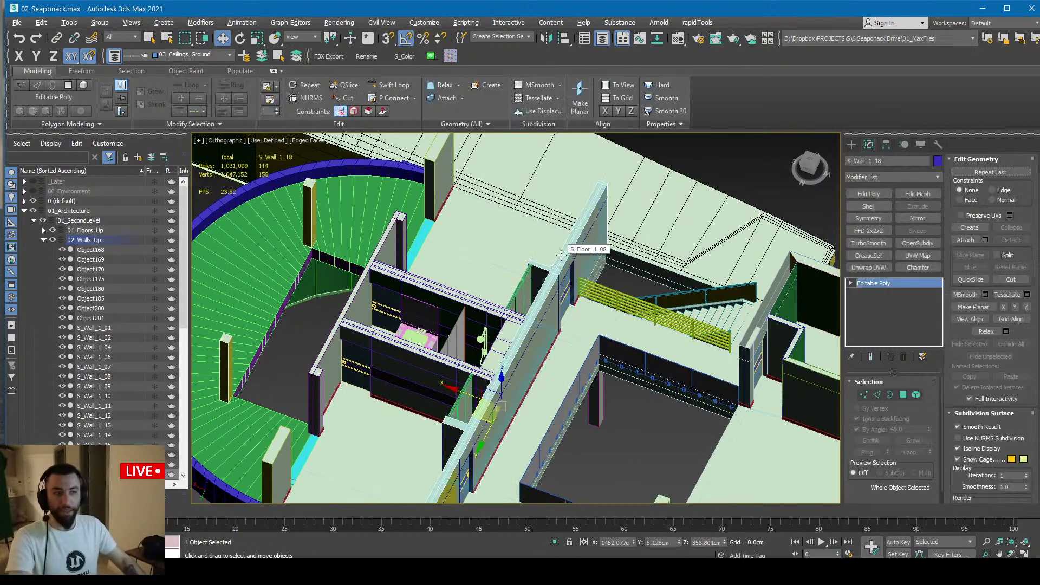
Select and frame wall piece Object200, orbit to view the rooms, then return to Unreal
middle_click_drag(561, 255, 606, 273, "alt")
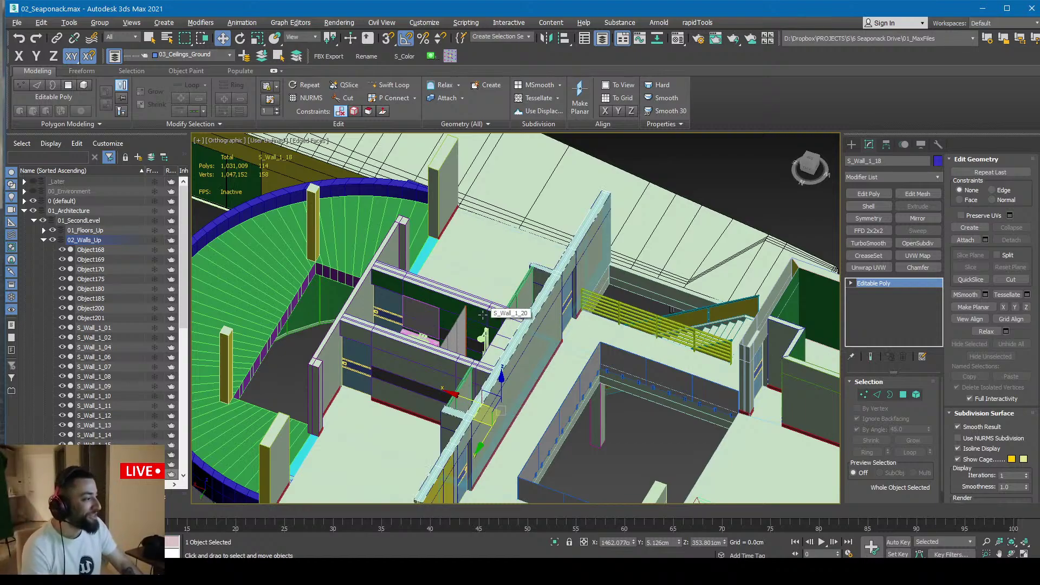
mouse_move(537, 349)
middle_mouse_down("alt")
mouse_move(549, 343)
mouse_move(519, 319)
mouse_move(534, 300)
mouse_move(563, 319)
mouse_move(548, 349)
mouse_move(543, 294)
mouse_move(521, 338)
middle_mouse_up("alt")
left_click(522, 337)
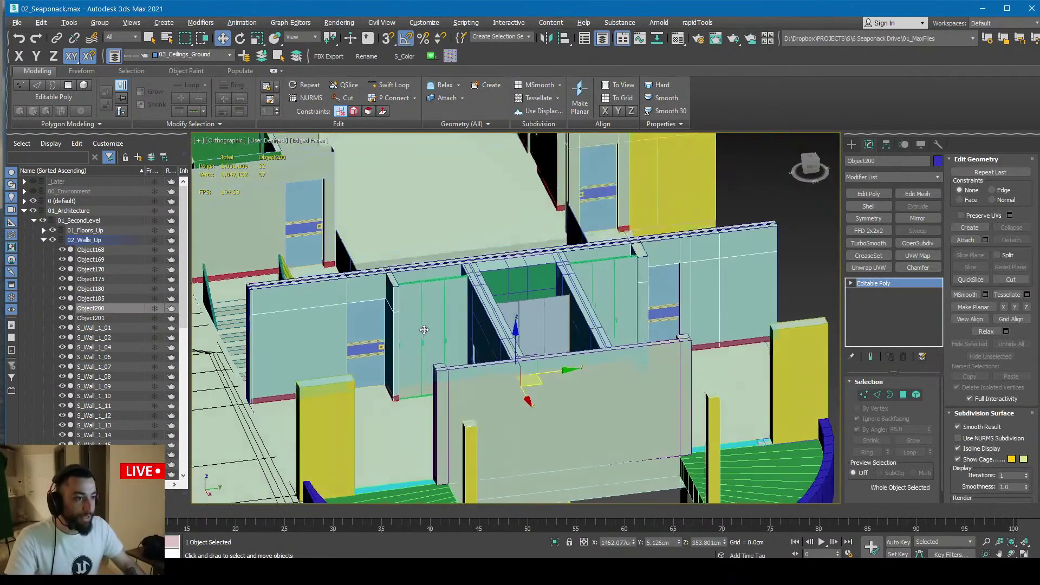
key("alt+q")
key("alt+q")
middle_click_drag(487, 340, 421, 308, "alt")
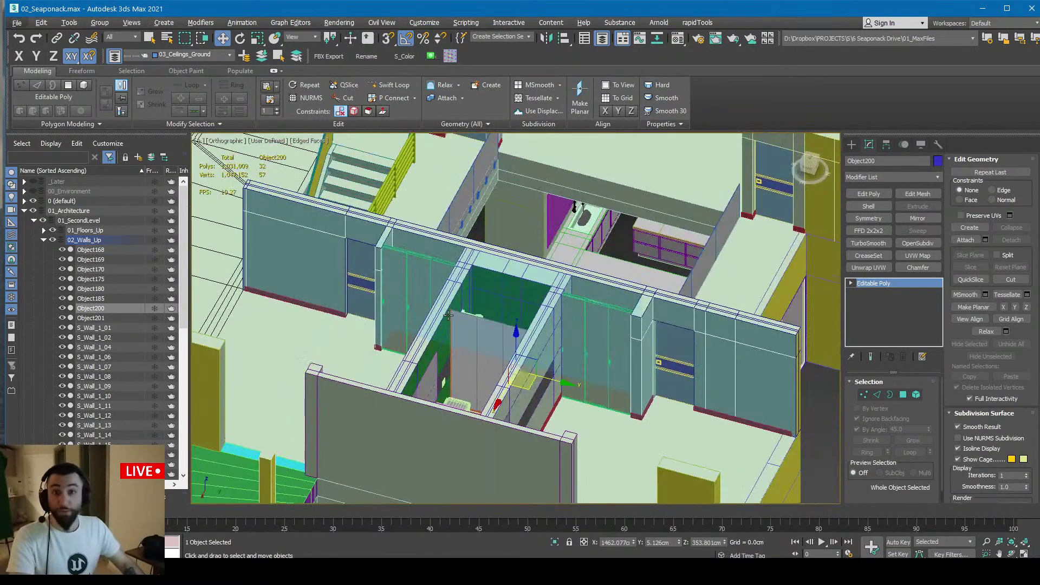
key("alt+Tab")
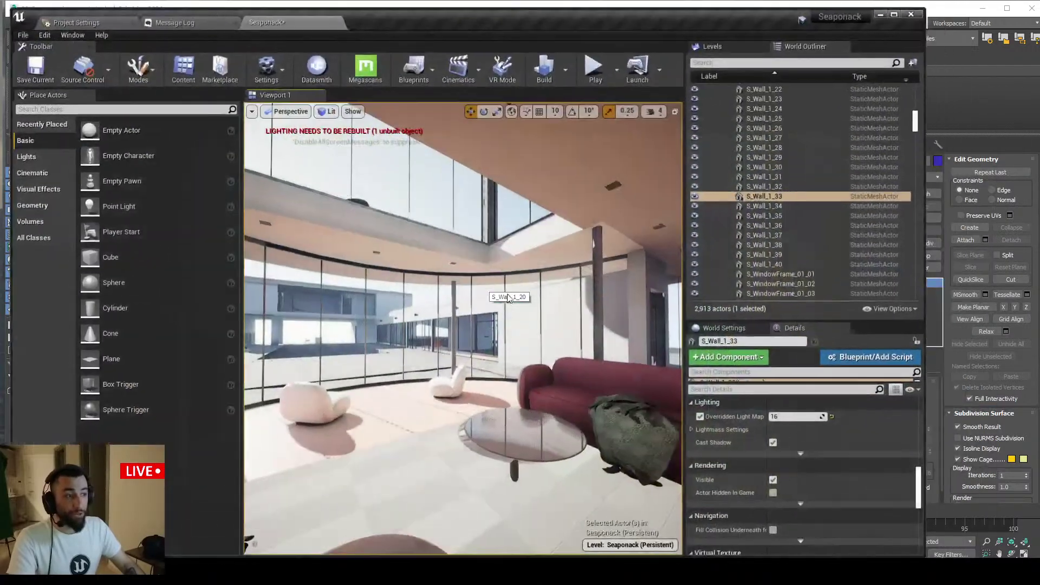
Hide the Furniture_1 and Furniture_2 levels in the Levels list
right_click_drag(508, 297, 505, 303)
left_click(707, 44)
left_click(691, 111)
left_click(692, 121)
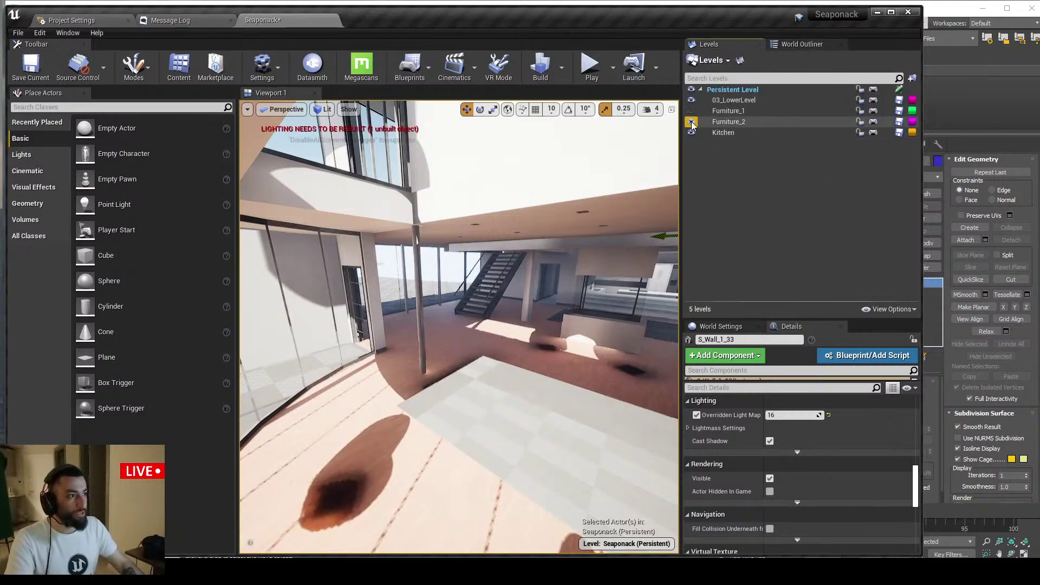
Select 03_LowerLevel, make the viewport fullscreen, fly to the upper balcony, then switch to 3ds Max
right_click_drag(506, 304, 505, 303)
left_click(750, 105)
key("F11")
right_click_drag(484, 267, 503, 338)
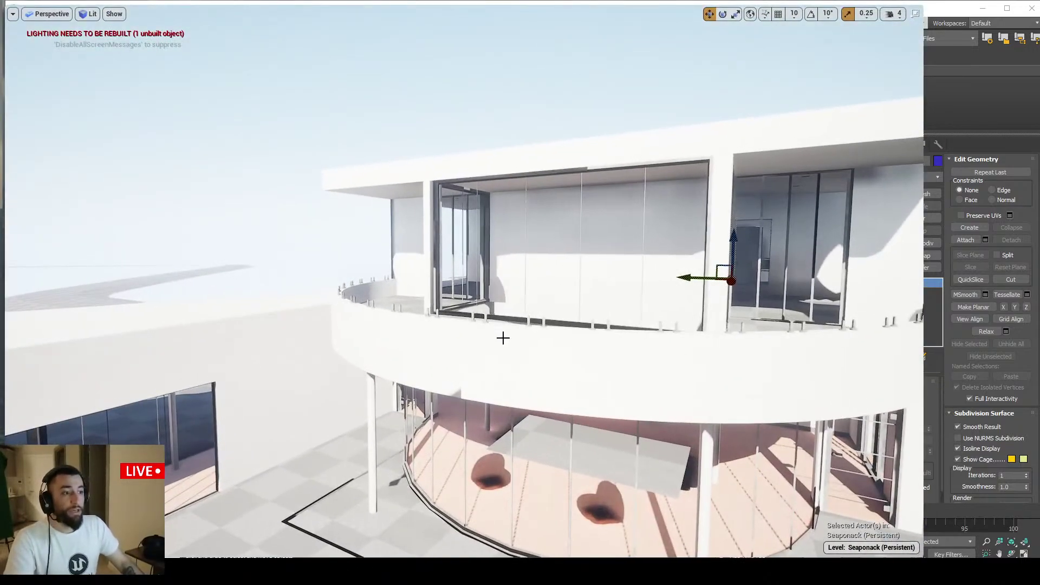
key("alt+Tab")
key("Tab")
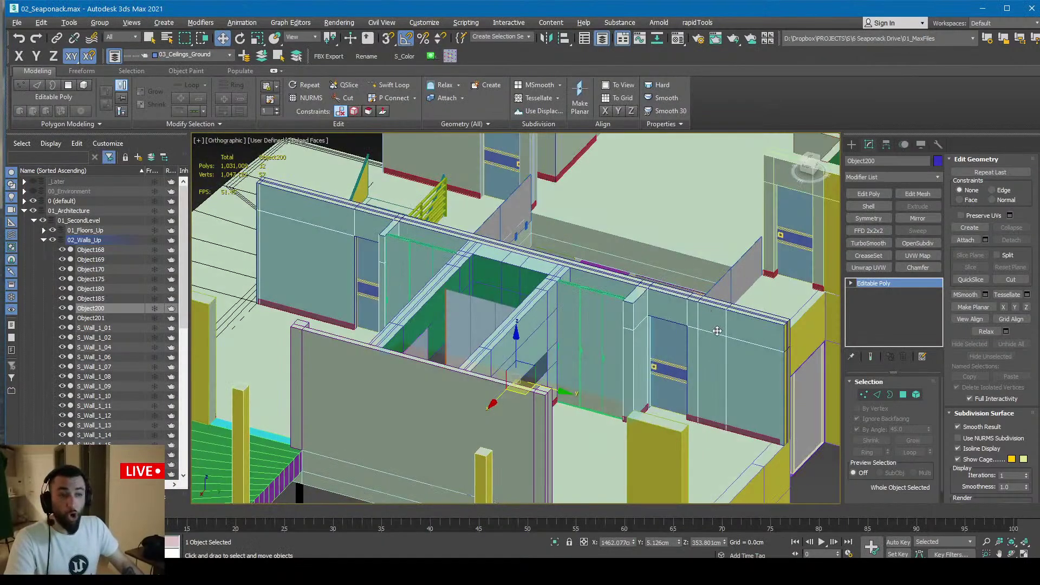
Select Object200's wall faces in Polygon mode, then return to object-level editing
key("4")
left_click(743, 331)
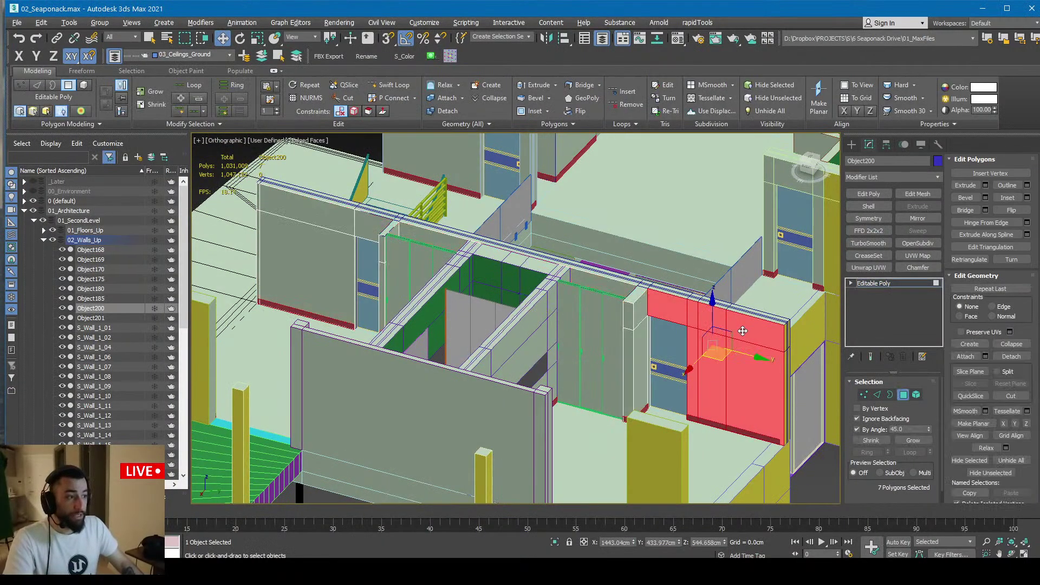
middle_click_drag(652, 309, 545, 318, "alt")
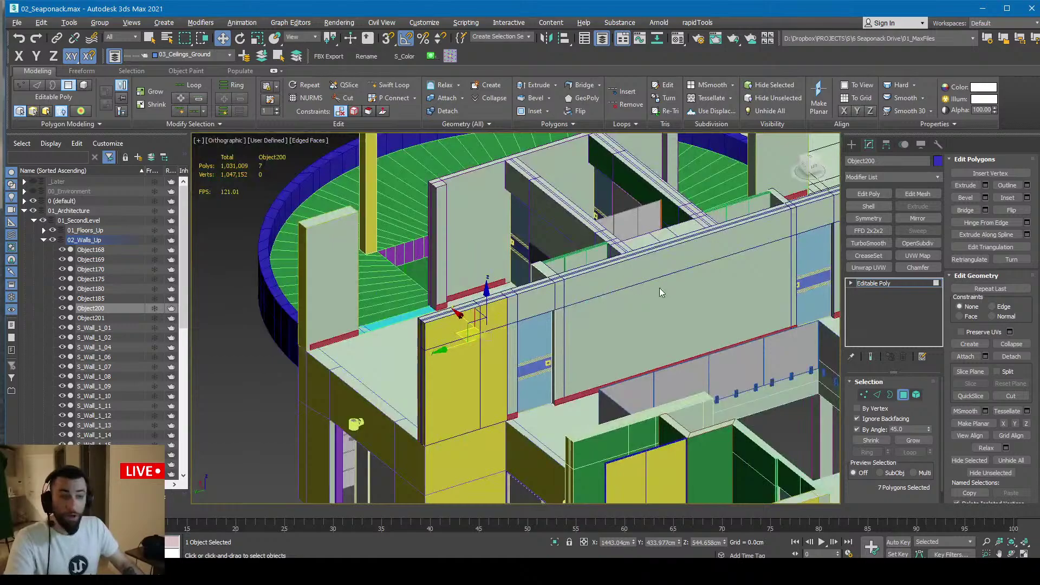
key("4")
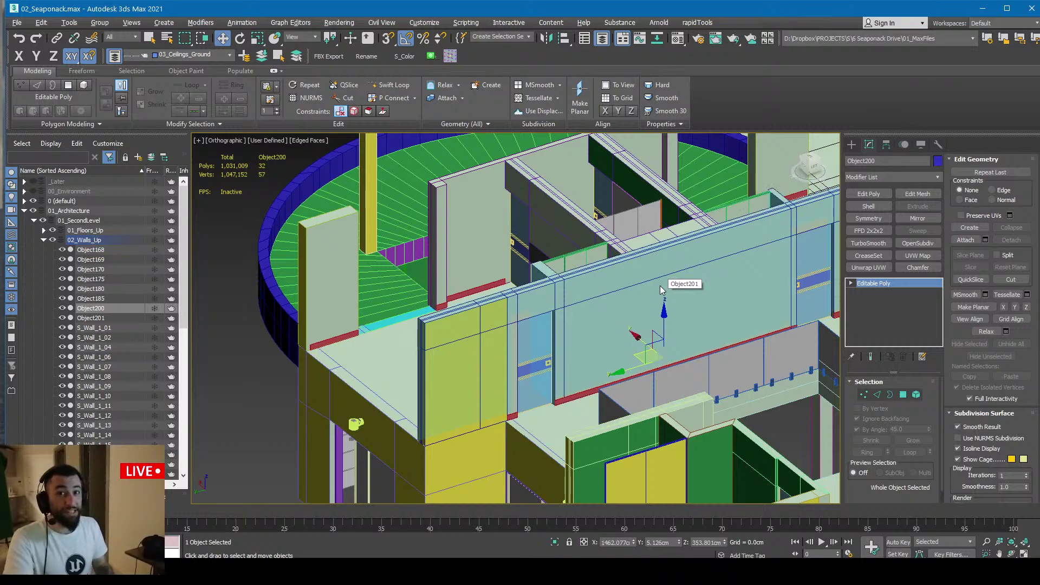
Orbit and zoom out over the house's round floor, then switch to Unreal
middle_click_drag(594, 264, 443, 301, "alt")
scroll(444, 301, "down", 5)
scroll(448, 288, "down", 5)
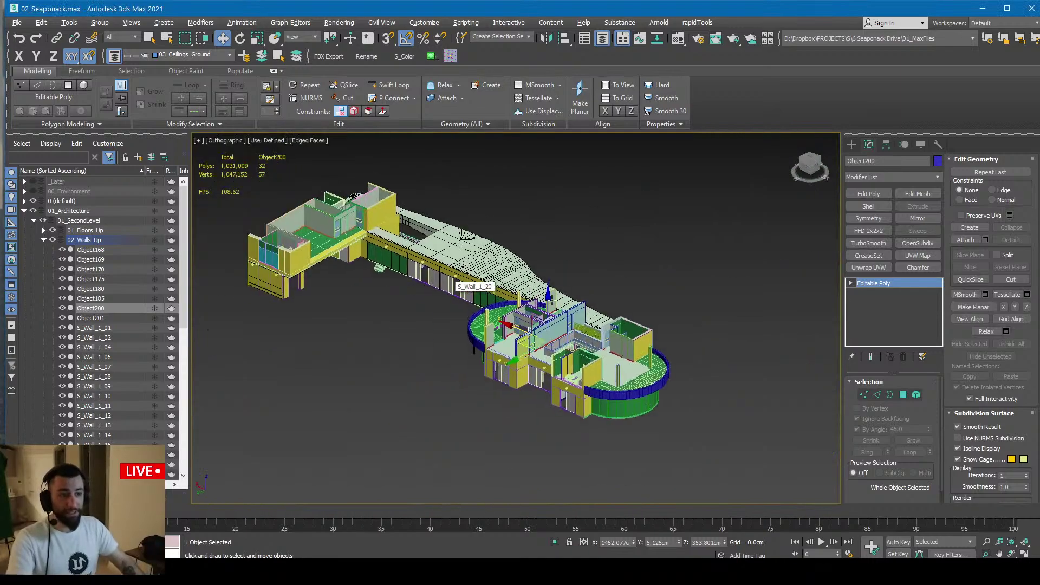
key("alt+Tab")
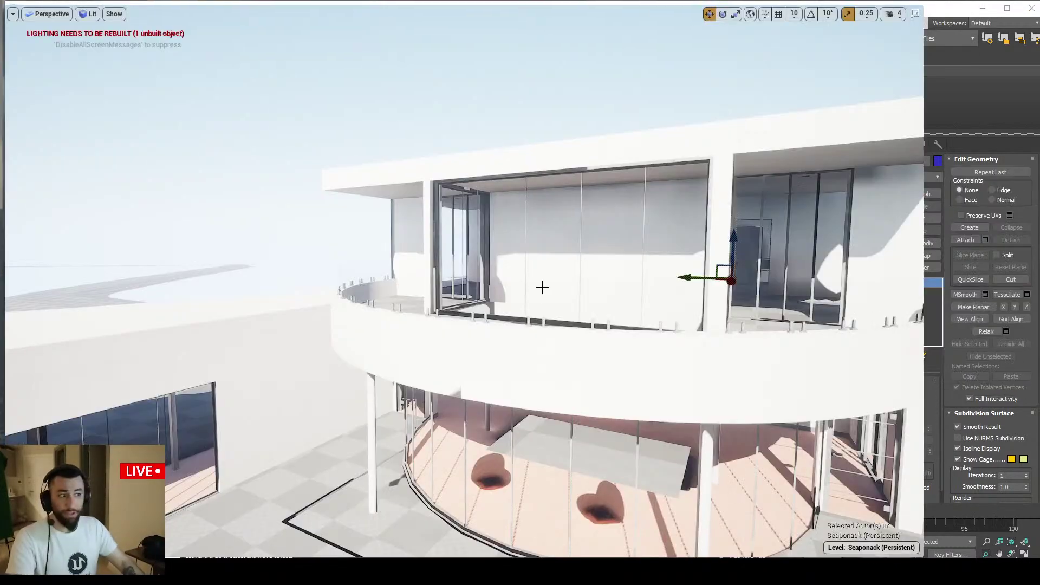
Fly through the glass into the upper-floor room, select its left doorway wall, then switch to 3ds Max
right_click_drag(465, 282, 525, 293)
key("w")
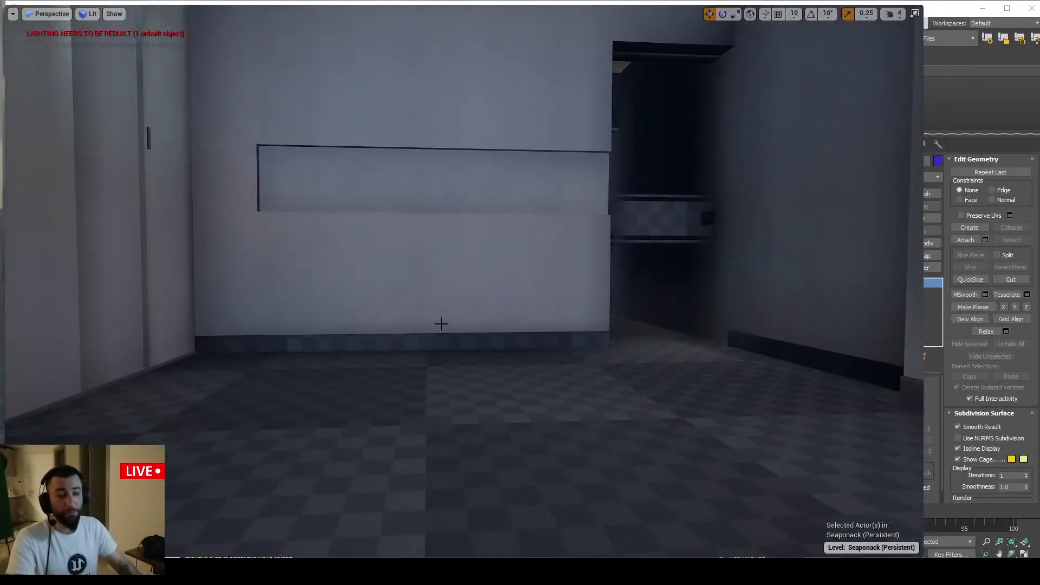
mouse_move(441, 324)
right_mouse_down()
mouse_move(472, 374)
mouse_move(399, 319)
mouse_move(453, 335)
right_mouse_up()
key("Escape")
left_click(423, 329)
key("alt+Tab")
Compare the framed Object200 wall from above in 3ds Max with Unreal's doorway room
key("z")
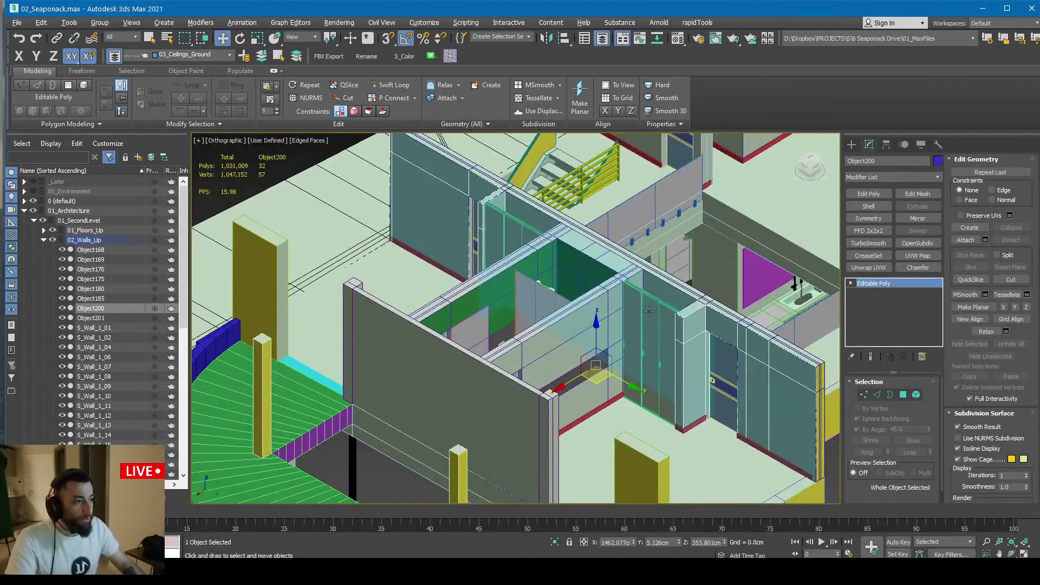
key("alt+Tab")
right_click_drag(557, 332, 566, 328)
key("Escape")
key("alt+Tab")
middle_click_drag(645, 353, 618, 315, "alt")
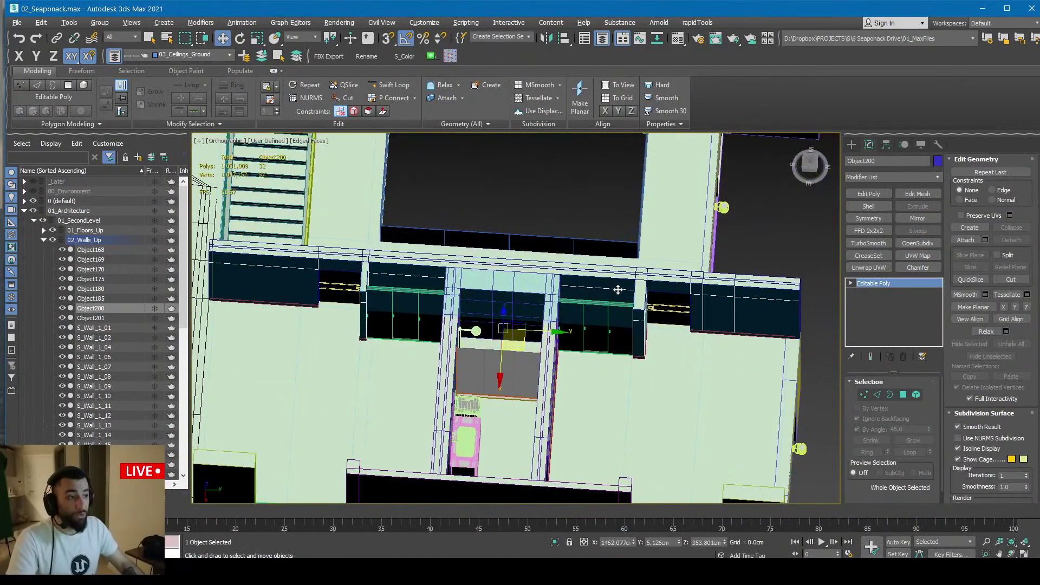
key("alt+Tab")
mouse_move(556, 318)
right_mouse_down()
mouse_move(596, 319)
mouse_move(572, 310)
right_mouse_up()
key("w")
key("s")
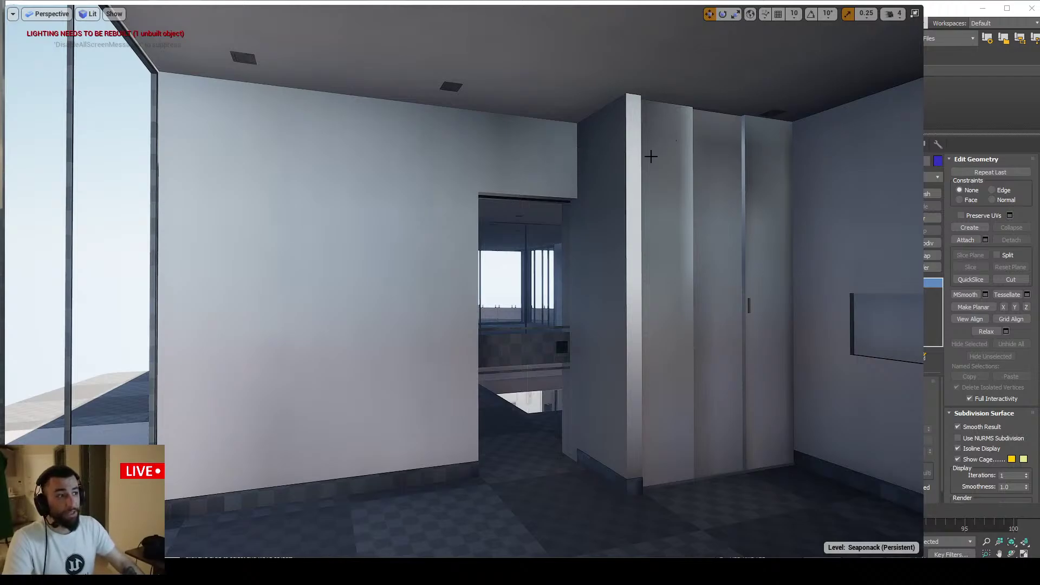
left_click(752, 186)
left_click(627, 173)
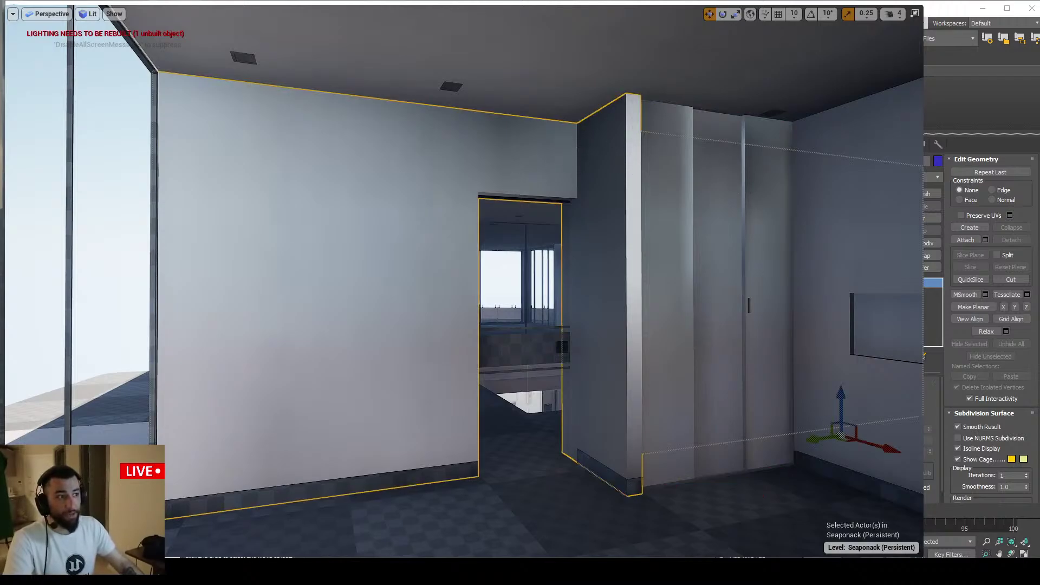
key("w")
mouse_move(627, 173)
right_mouse_down()
mouse_move(710, 172)
mouse_move(615, 168)
mouse_move(634, 168)
right_mouse_up()
key("s")
key("alt+Tab")
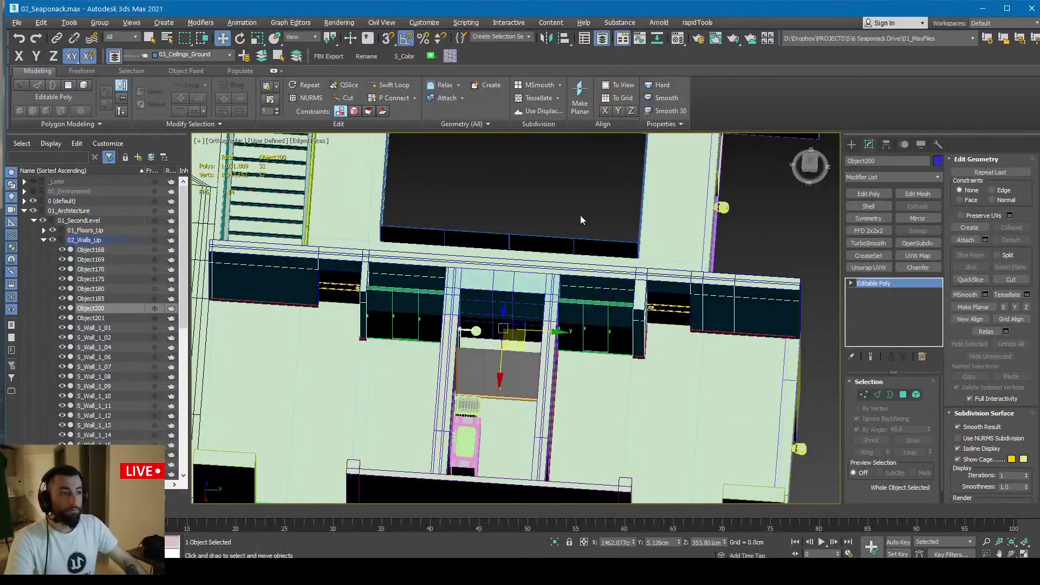
key("alt+Tab")
right_click_drag(640, 244, 669, 244)
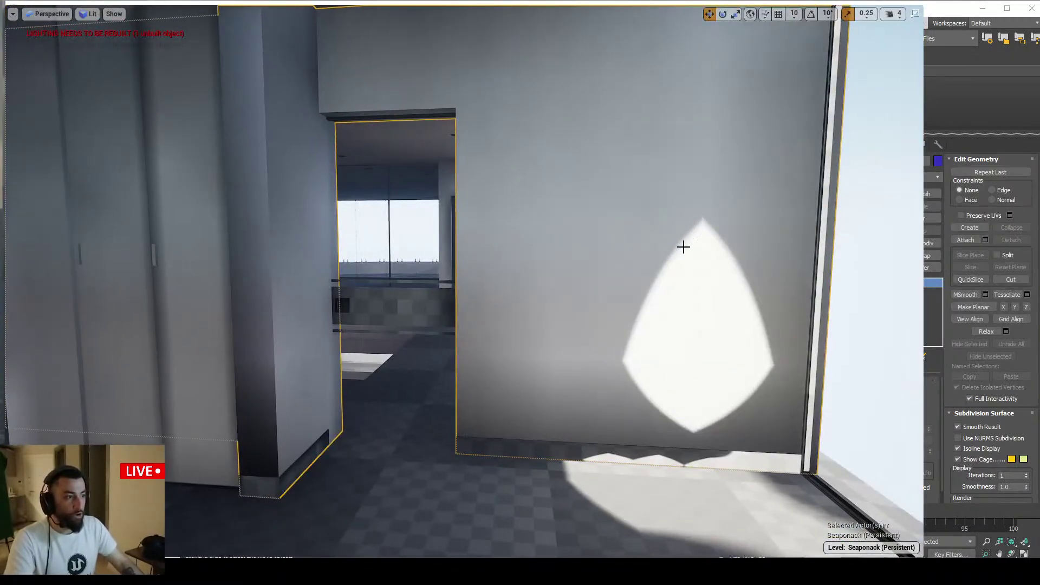
scroll(562, 428, "down", 5)
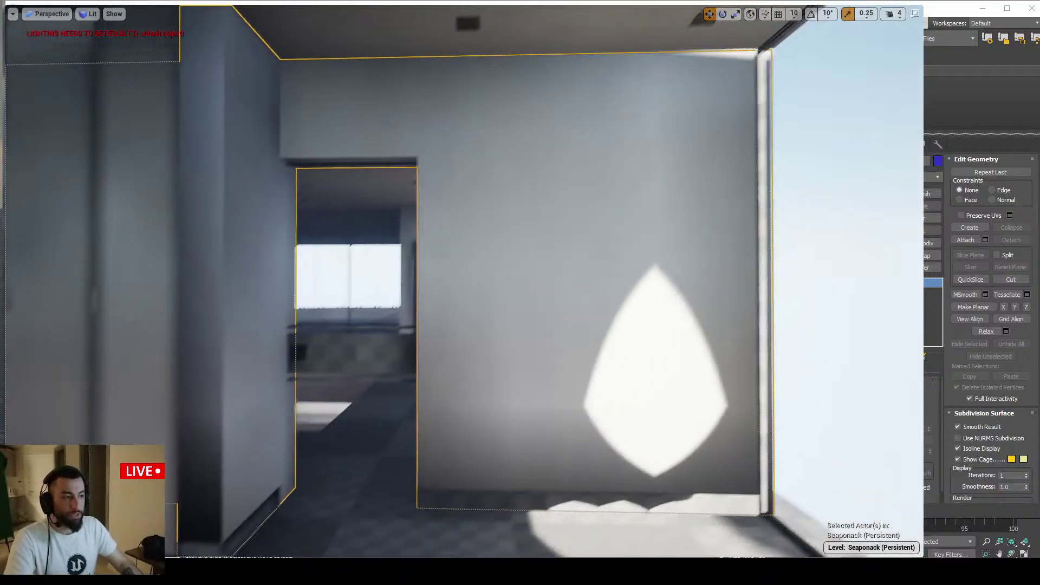
right_click_drag(581, 365, 569, 365)
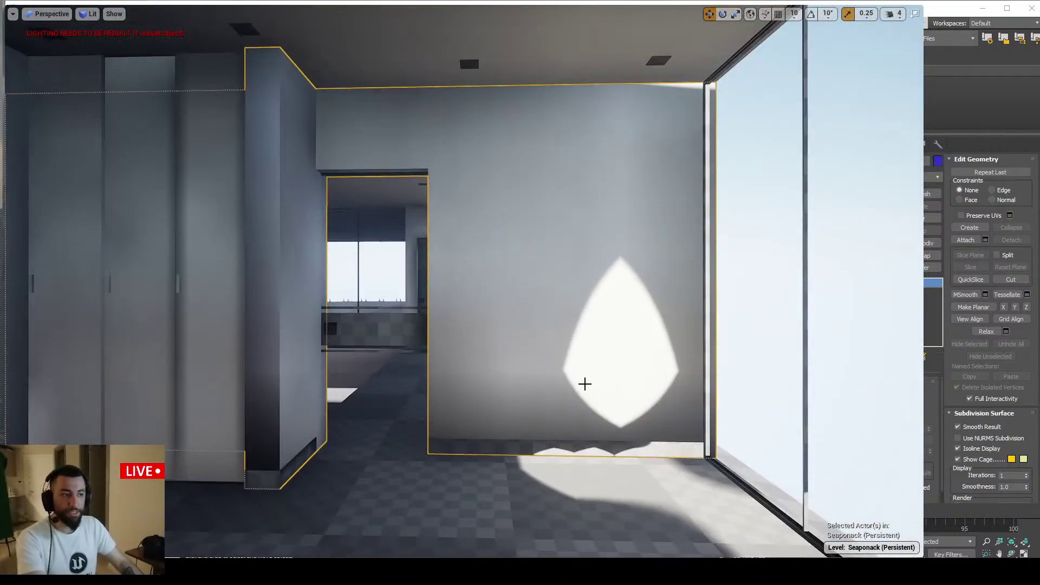
key("F11")
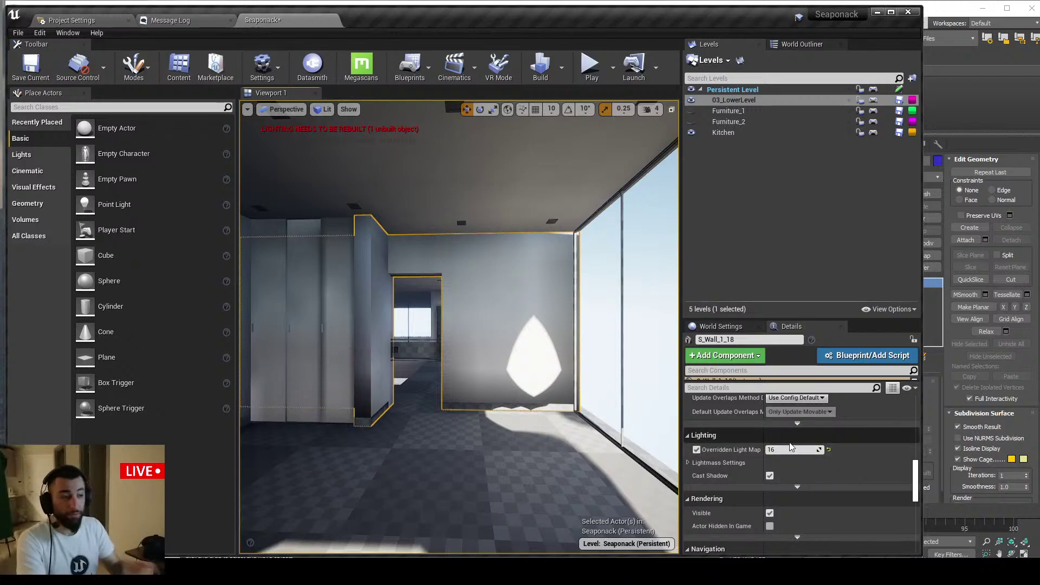
key("F11")
Select the doorway wall's jamb and wall faces and detach them as Object202
key("alt+Tab")
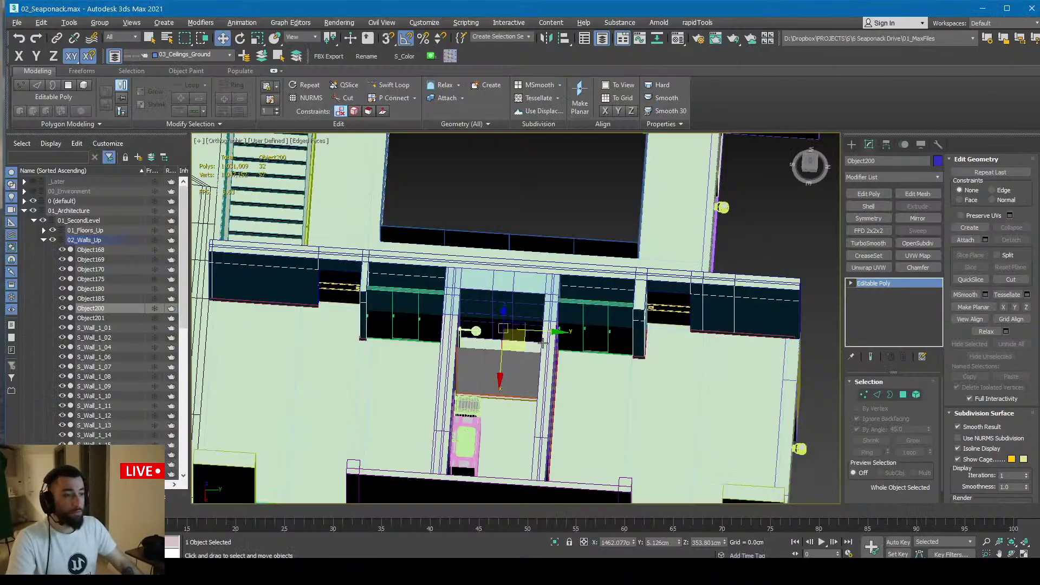
middle_click_drag(544, 344, 741, 346, "alt")
key("4")
key("z")
key("alt+q")
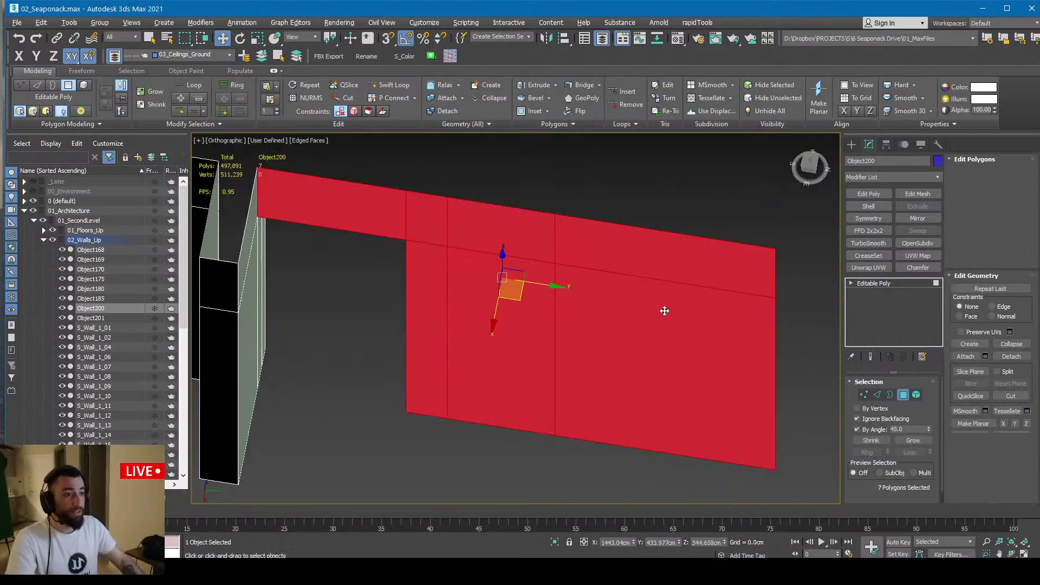
middle_click_drag(662, 309, 368, 282, "alt")
left_click(377, 261, "ctrl")
left_click(554, 540)
scroll(428, 325, "down", 3)
scroll(416, 247, "up", 3)
scroll(424, 299, "down", 1)
scroll(334, 288, "down", 3)
left_click(369, 282, "ctrl")
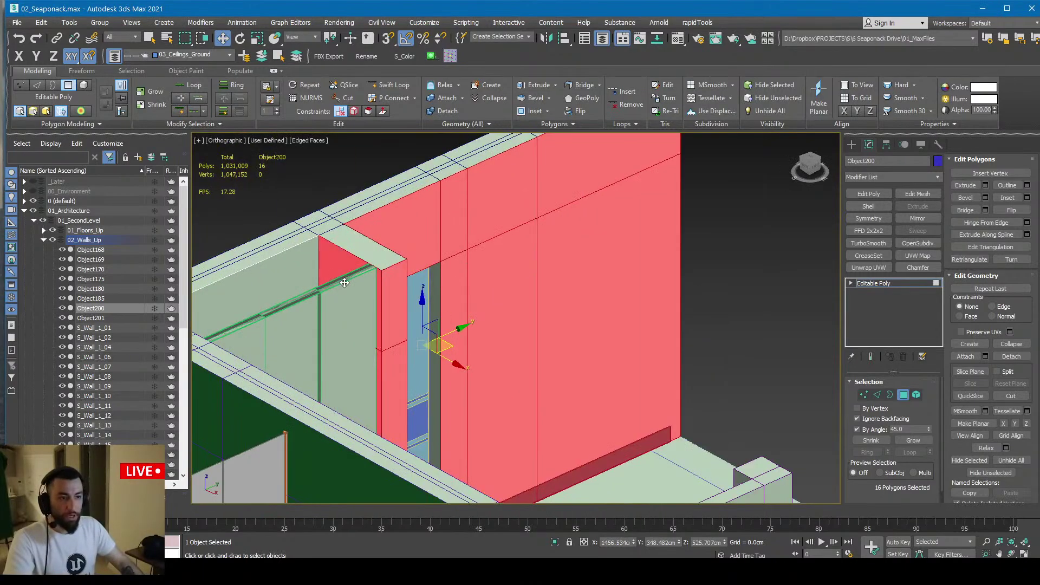
scroll(371, 291, "up", 3)
scroll(435, 294, "up", 3)
scroll(488, 294, "down", 4)
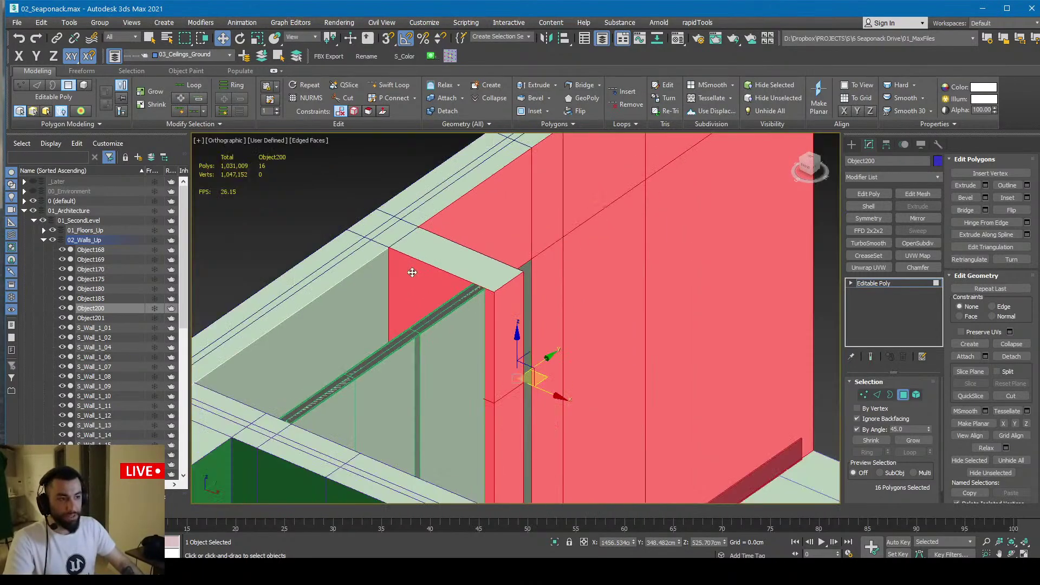
scroll(504, 297, "down", 1)
mouse_move(511, 295)
middle_mouse_down("alt")
mouse_move(465, 295)
mouse_move(504, 304)
middle_mouse_up("alt")
scroll(523, 302, "down", 4)
key("alt+d")
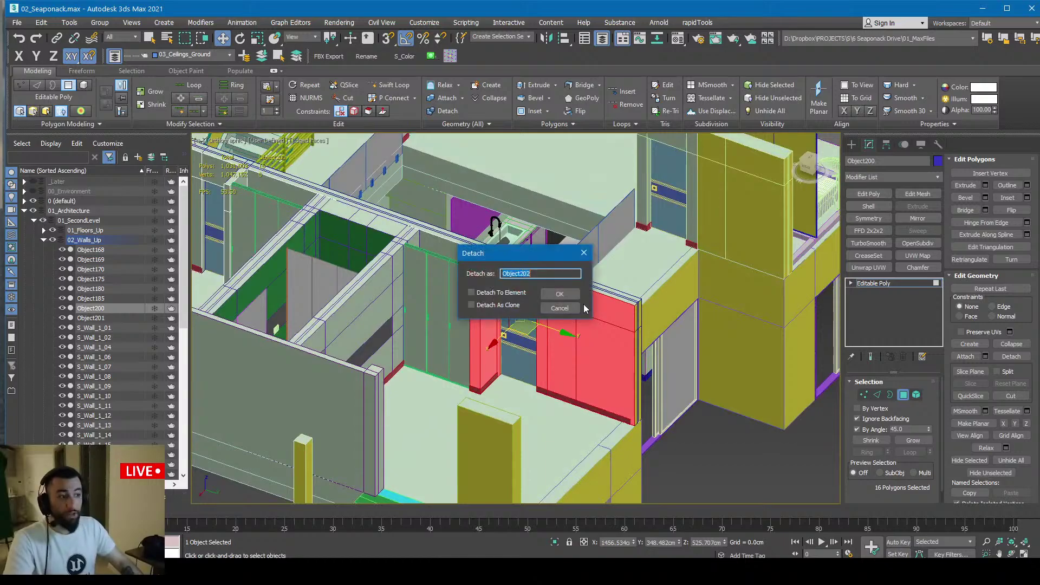
left_click(558, 296)
Select the next wall section's pillar faces and detach them as Object203
middle_click_drag(303, 303, 639, 331, "alt")
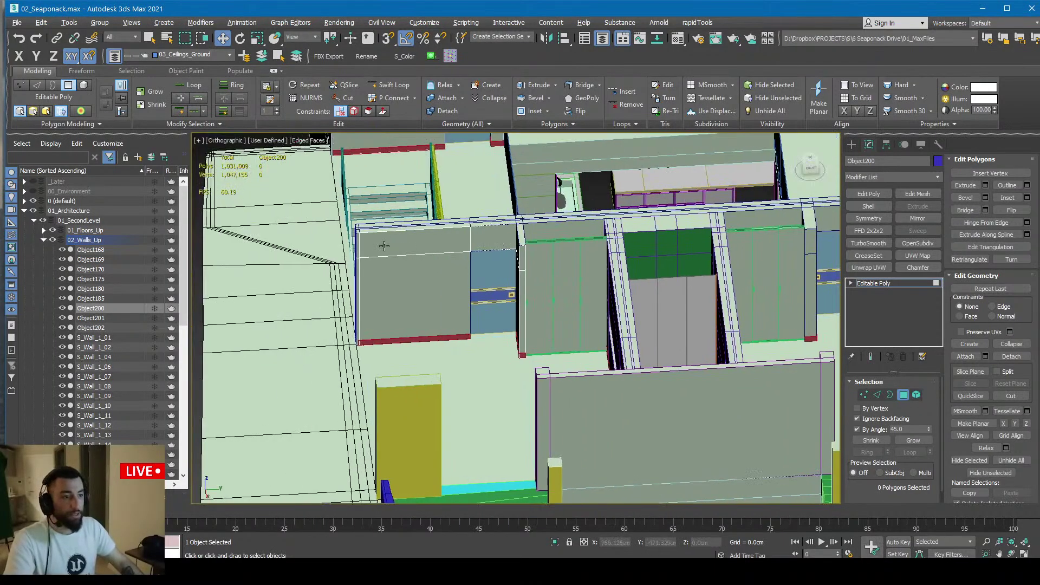
left_click(406, 268)
middle_click_drag(412, 265, 432, 215, "alt")
scroll(516, 204, "up", 2)
left_click(506, 209, "ctrl")
left_click(513, 216, "ctrl")
key("alt+d")
left_click(558, 298)
Select the two wall faces above the wardrobes, leave polygon editing, and switch to Unreal
middle_click_drag(558, 297, 454, 247, "alt")
left_click(454, 246)
middle_click_drag(523, 284, 607, 274, "alt")
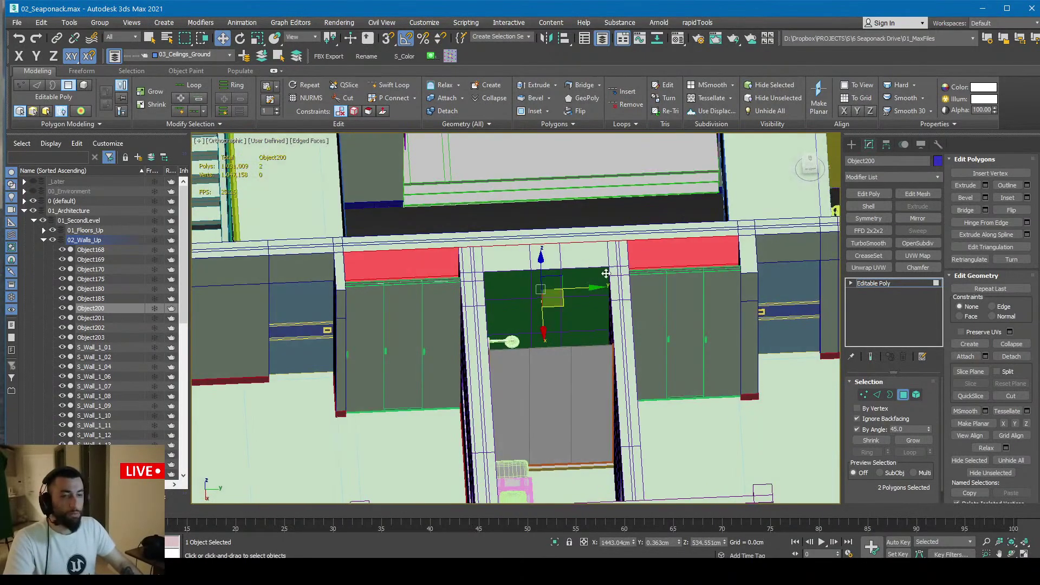
scroll(523, 292, "down", 2)
middle_click_drag(522, 292, 455, 299, "alt")
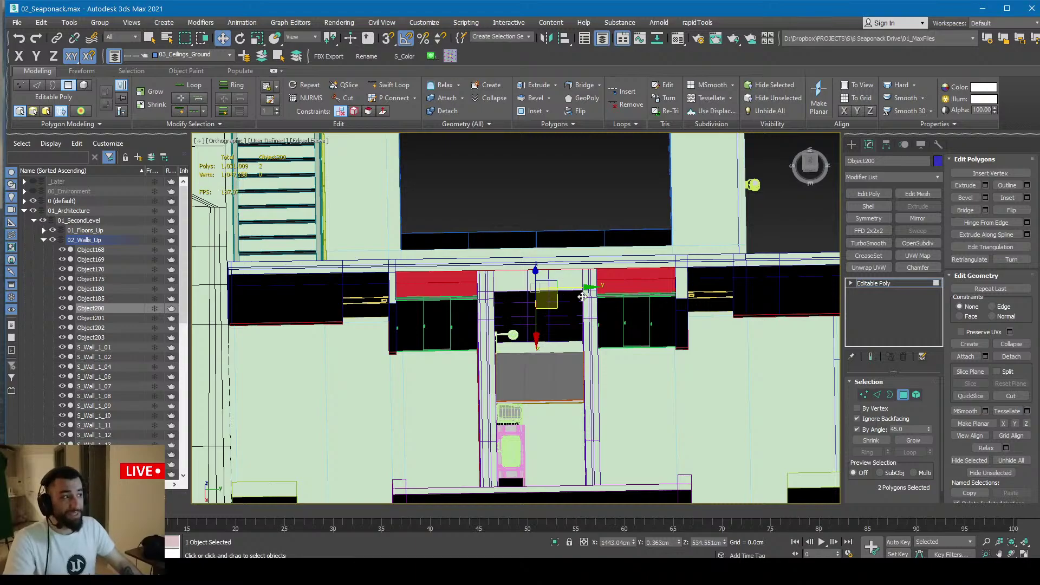
left_click(874, 283)
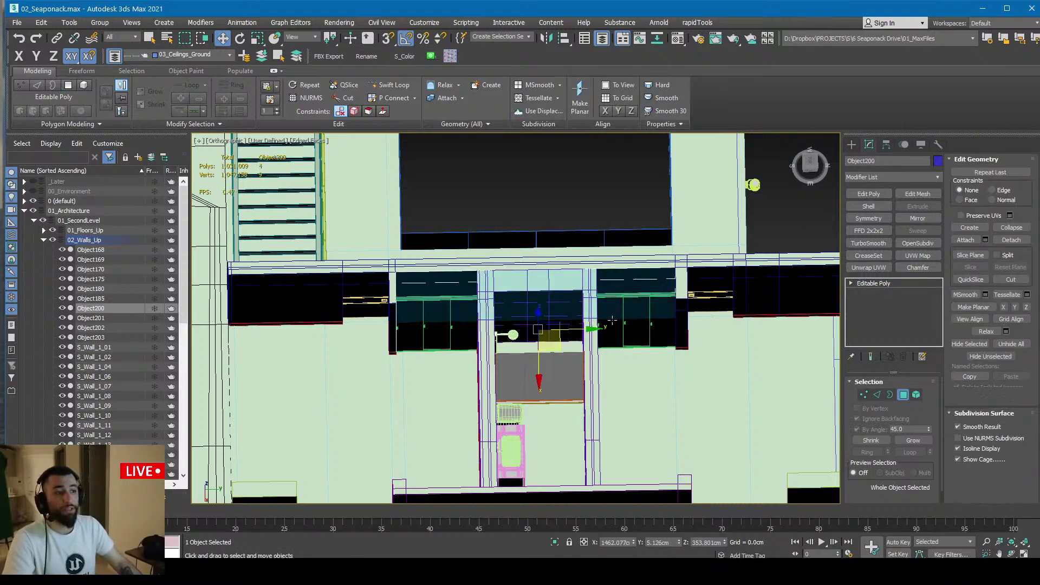
key("alt+Tab")
right_click_drag(615, 304, 614, 305)
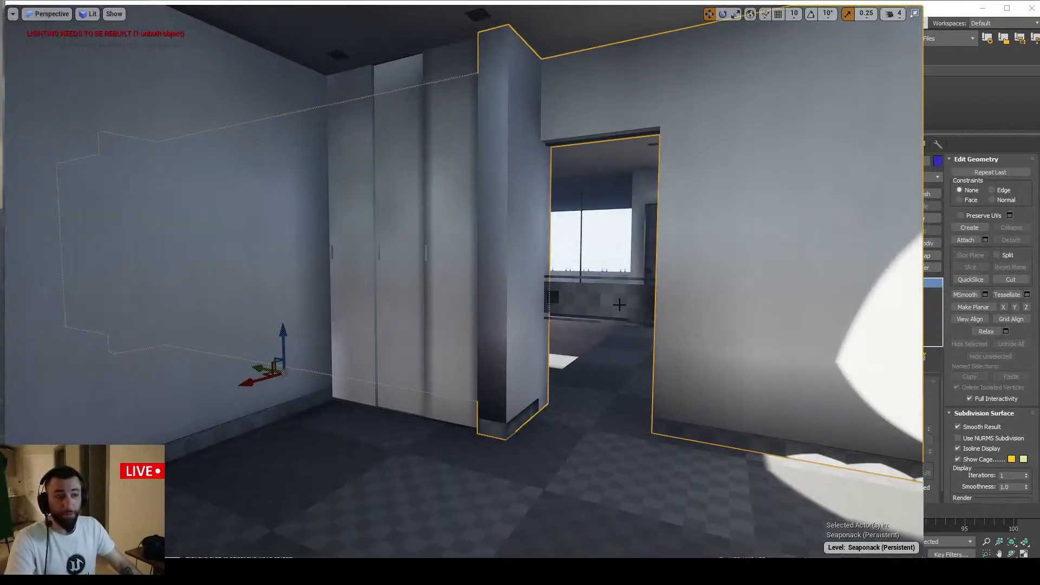
Restore the full editor layout and open Content Browser 1 from the Window menu
right_click_drag(732, 296, 731, 297)
key("F11")
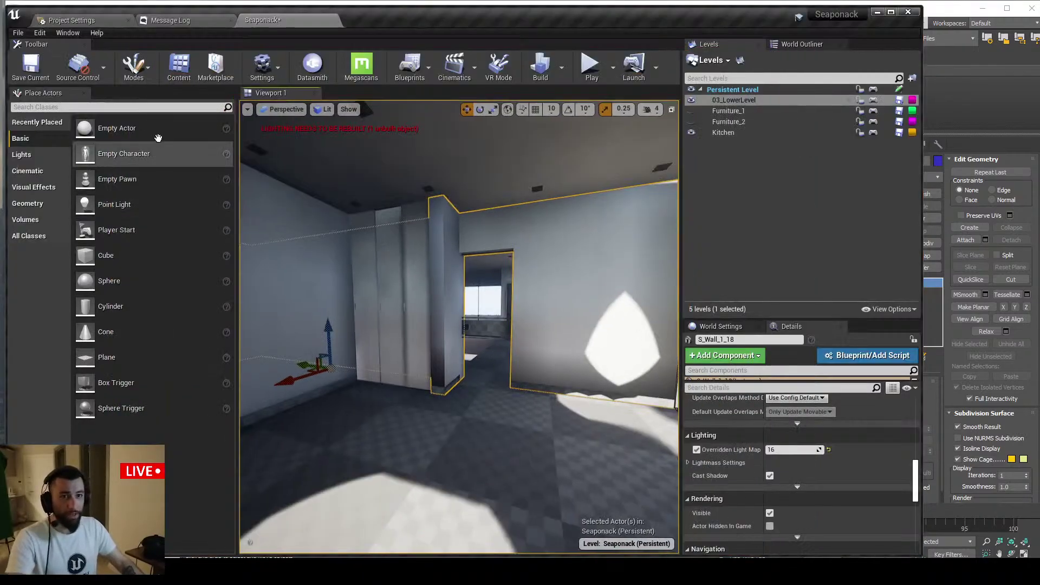
left_click(69, 22)
left_click(193, 18)
left_click(62, 34)
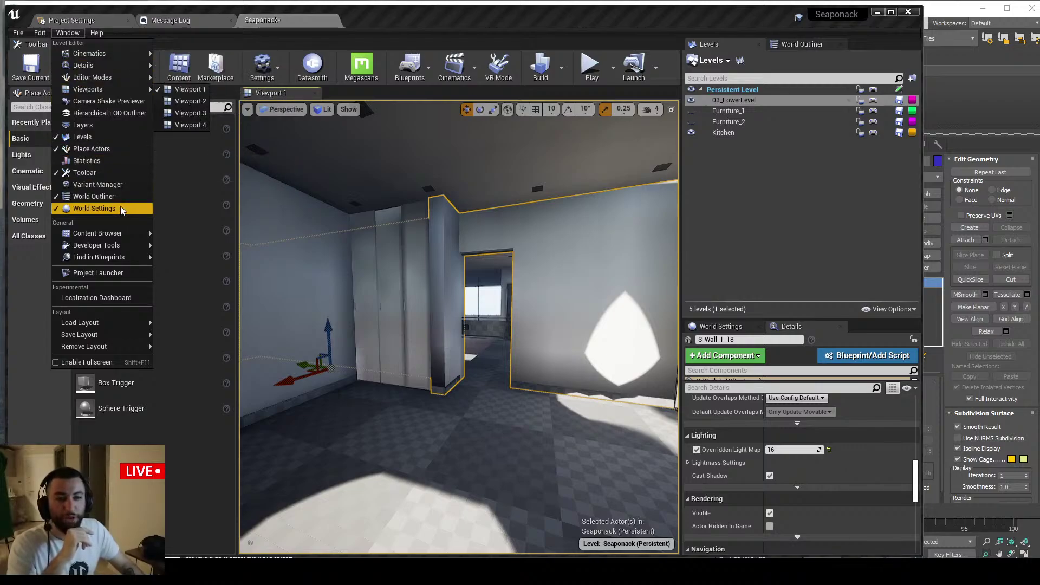
mouse_move(125, 232)
left_click(194, 236)
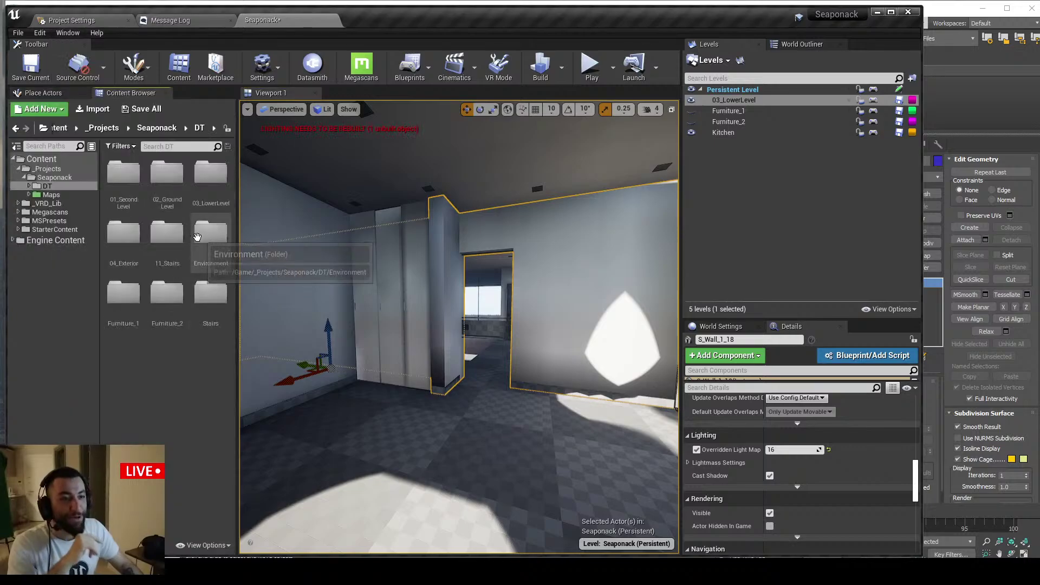
Enter the 01_SecondLevel folder and reimport its Datasmith scene
double_click(123, 174)
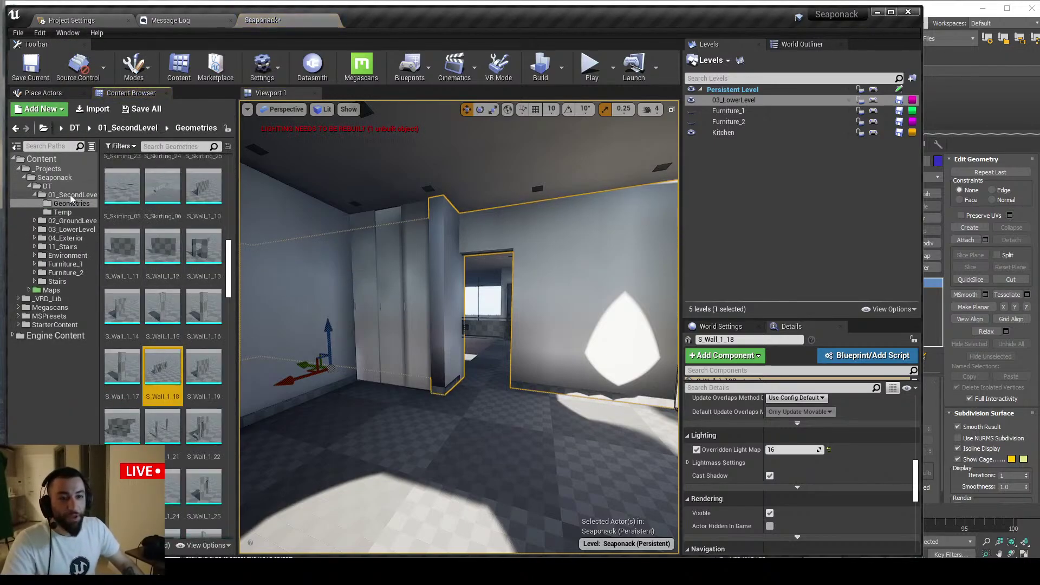
right_click(206, 179)
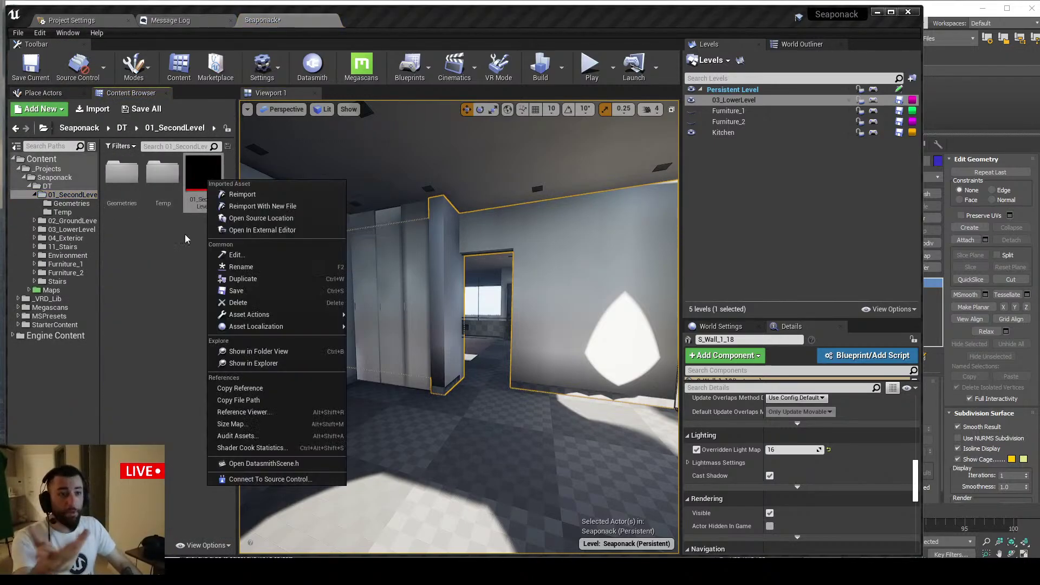
left_click(175, 249)
right_click(201, 180)
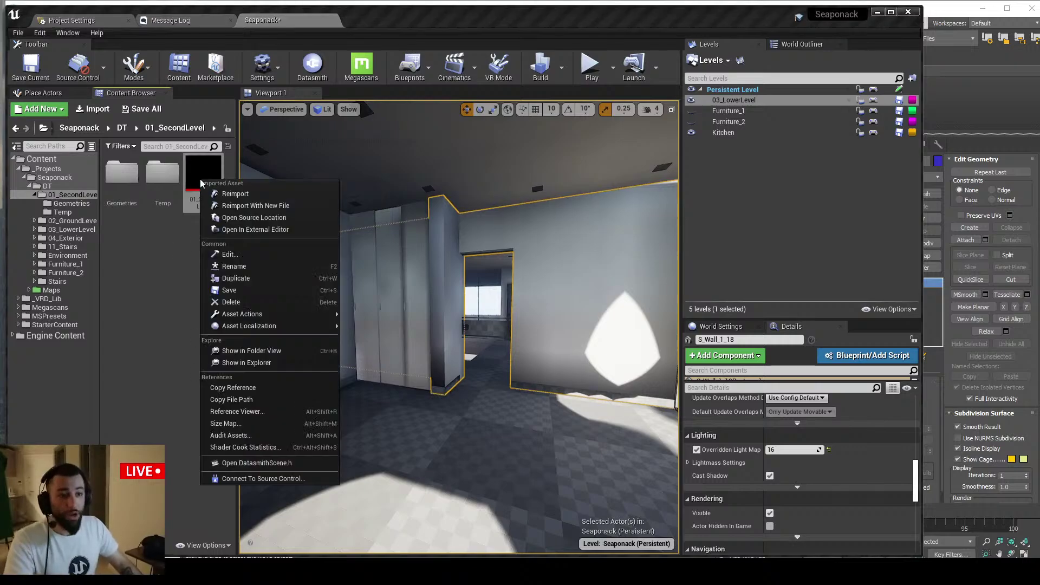
left_click(224, 194)
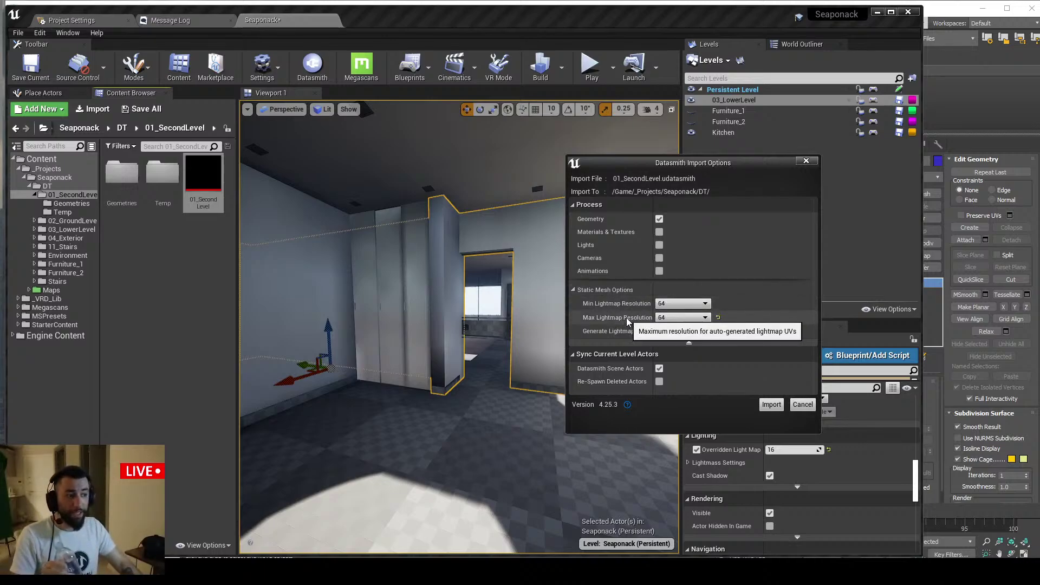
In Datasmith Import Options set Min Lightmap Resolution 16 and Max 64, then import
left_click(678, 303)
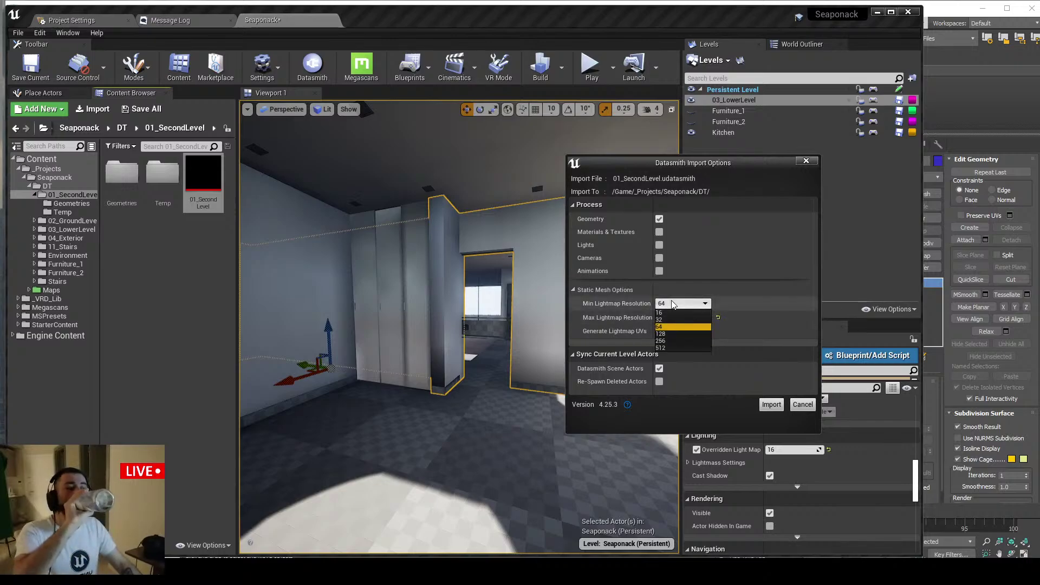
left_click(672, 326)
left_click(671, 319)
left_click(670, 327)
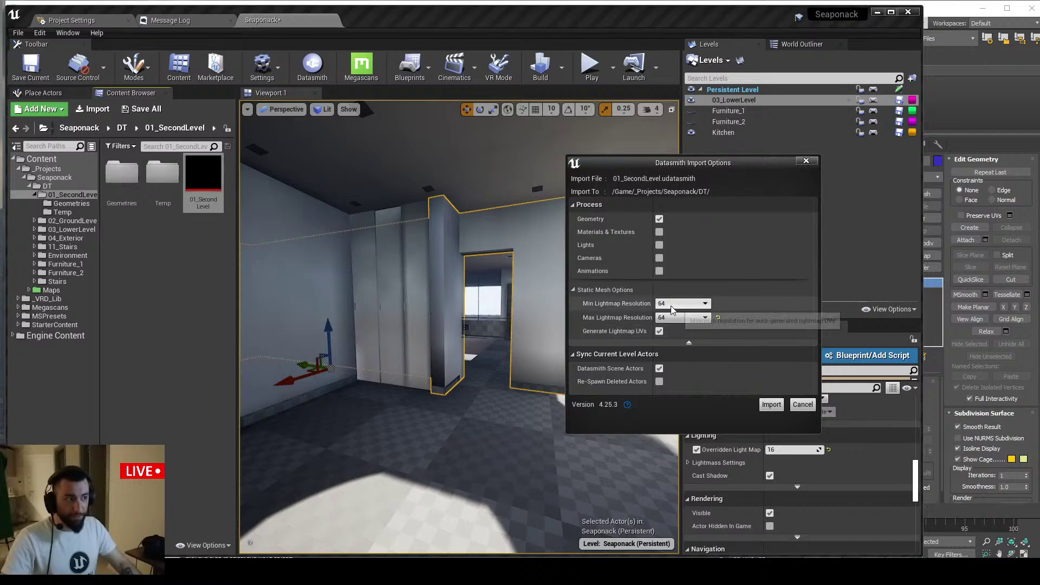
left_click(672, 304)
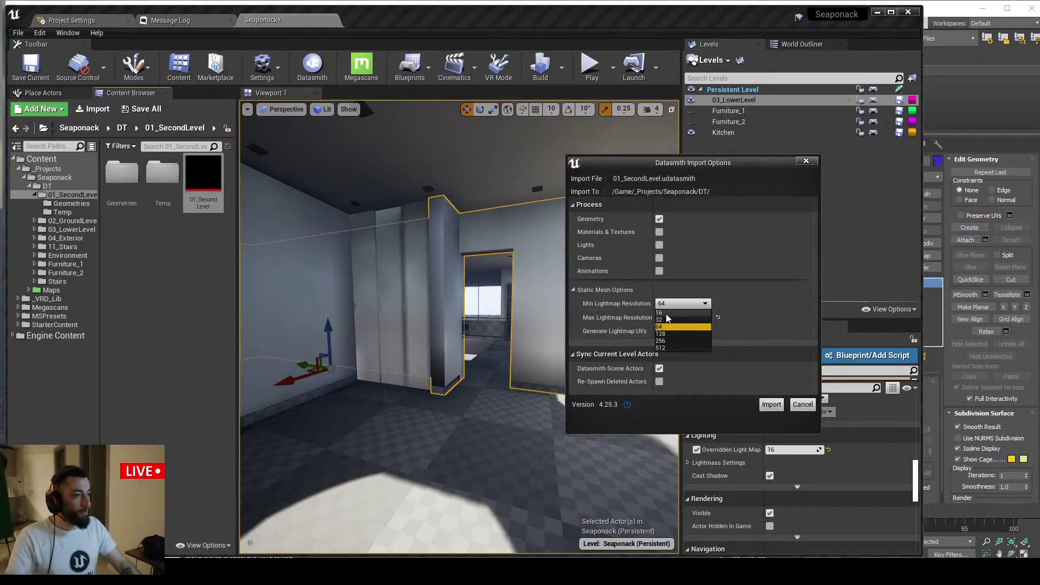
left_click(670, 327)
left_click(670, 318)
left_click(670, 327)
left_click(665, 302)
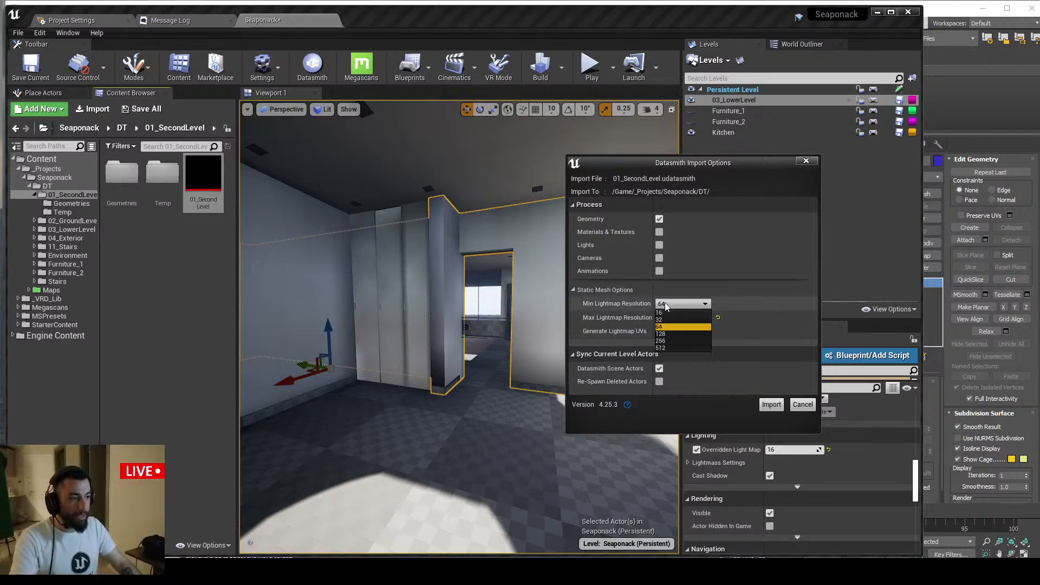
left_click(670, 326)
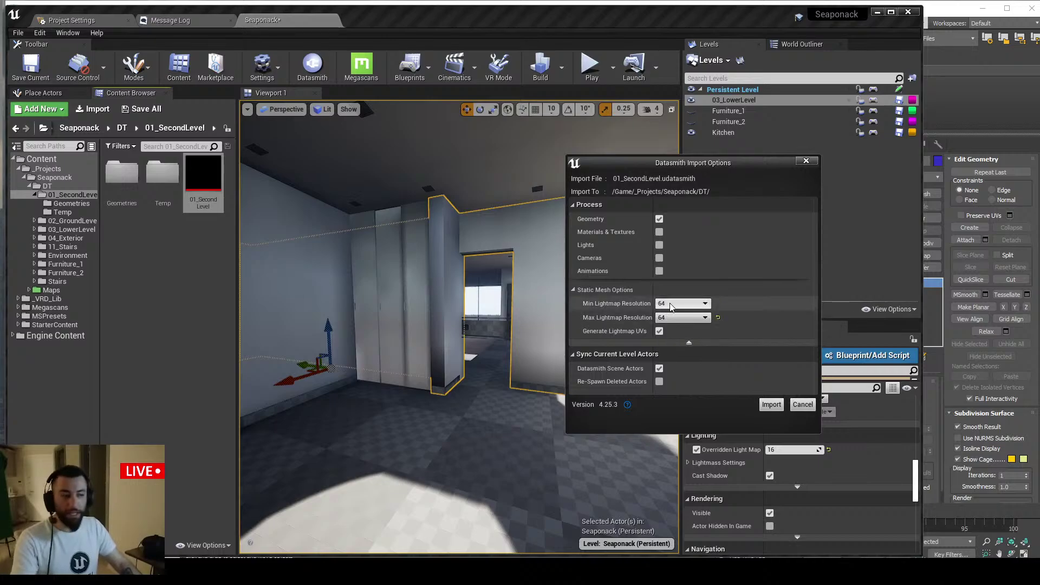
left_click(667, 303)
left_click(669, 312)
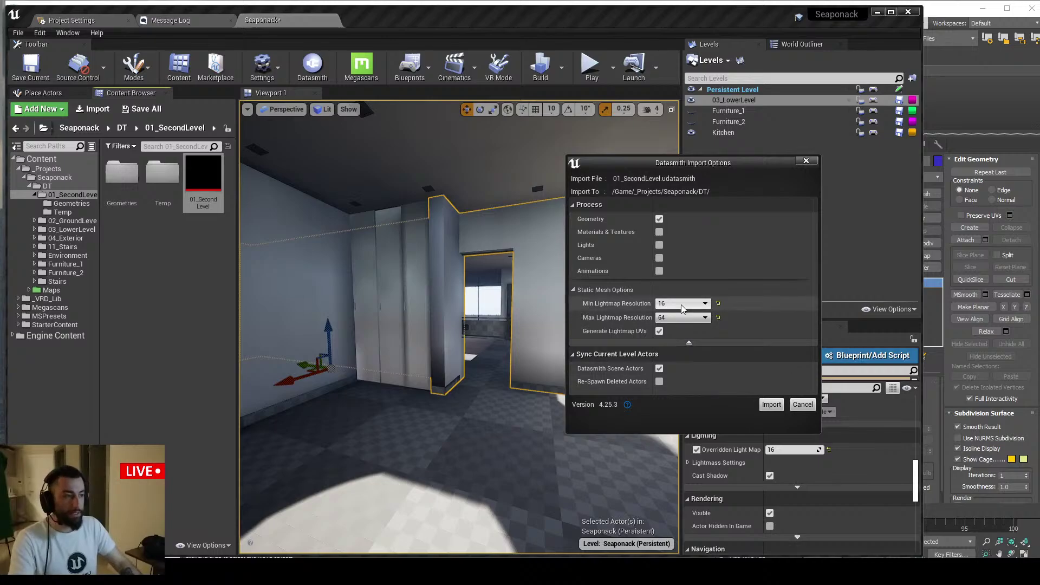
left_click(771, 402)
From wall S_Wall_1_18 in the World Outliner, select all StaticMeshActors with Ctrl+Shift+A
right_click_drag(592, 287, 585, 288)
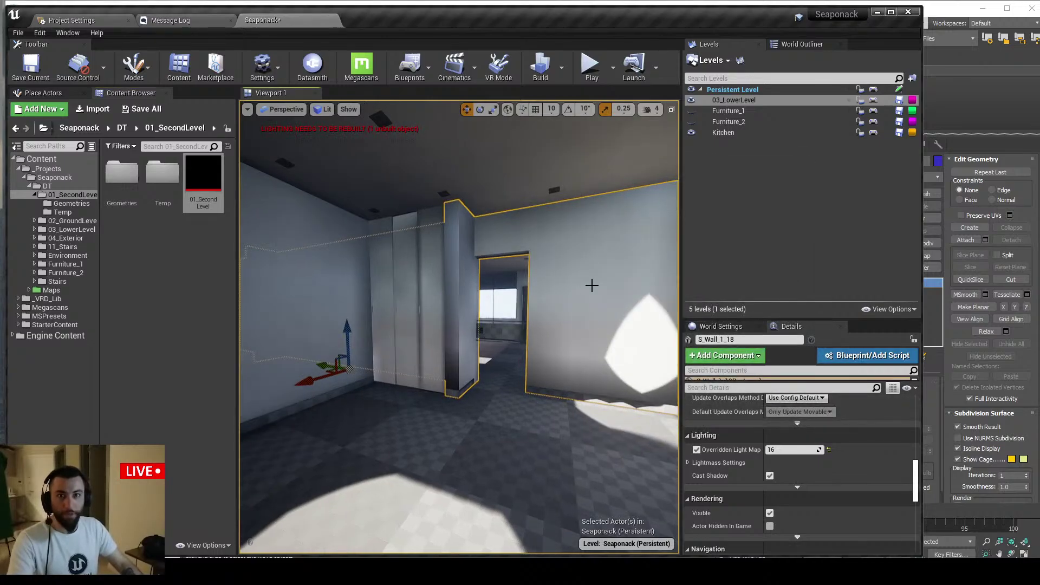
left_click(802, 44)
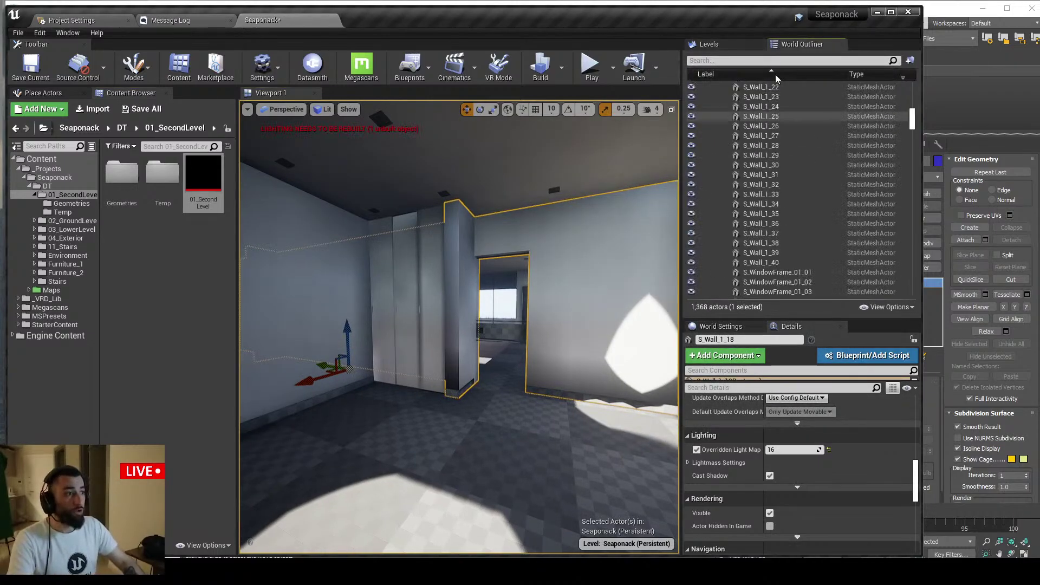
mouse_move(460, 303)
right_mouse_down()
mouse_move(441, 302)
mouse_move(452, 302)
right_mouse_up()
left_click(569, 235)
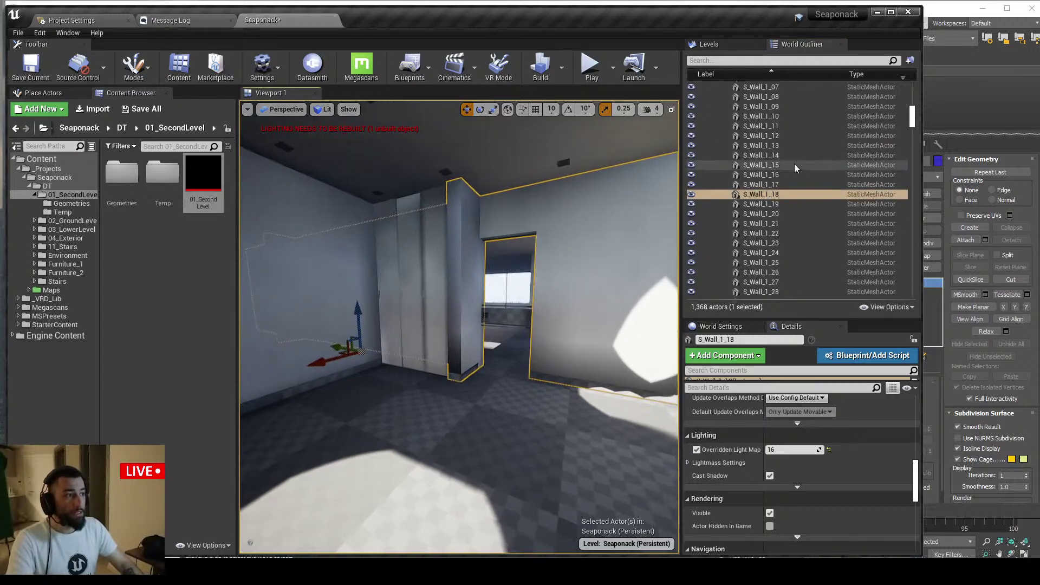
right_click(585, 224)
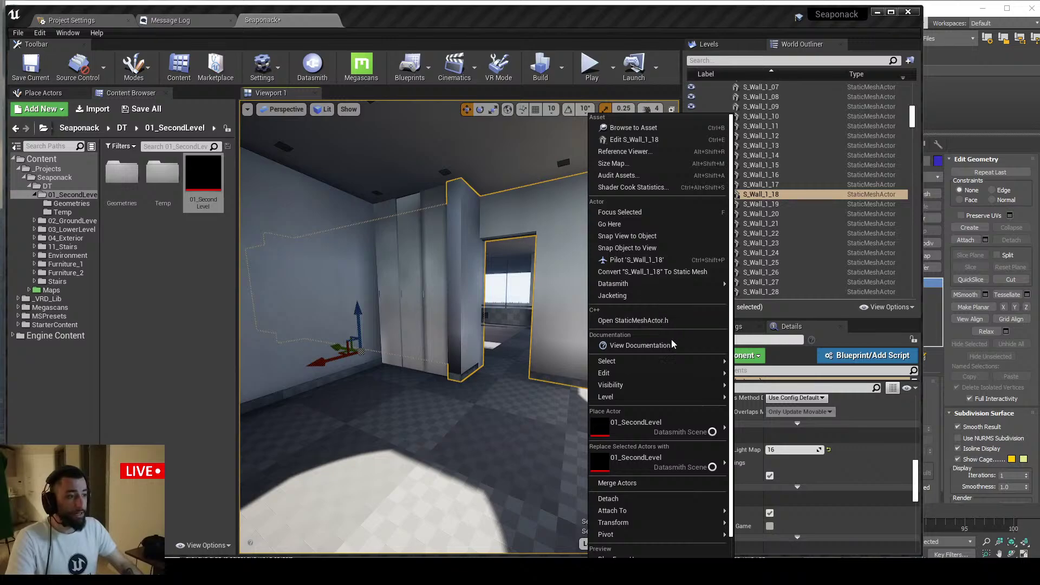
mouse_move(626, 364)
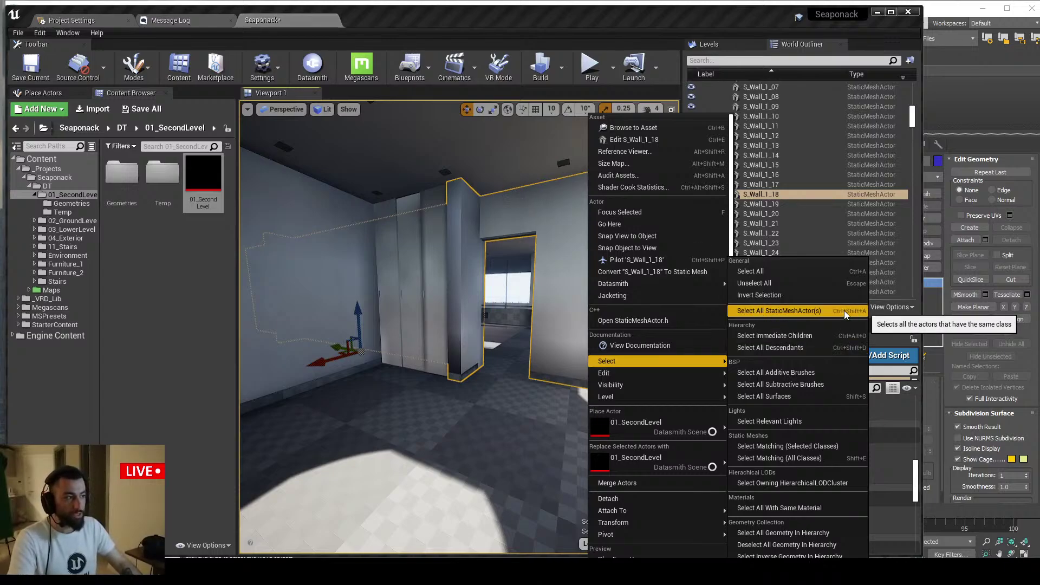
right_click_drag(509, 316, 404, 313)
key("ctrl+shift+a")
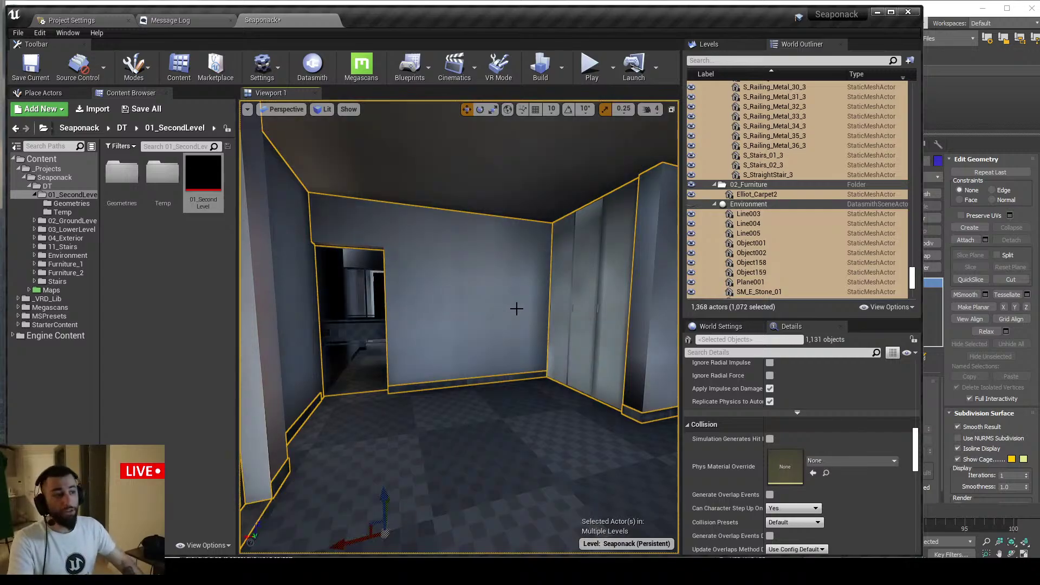
Pull the view back over the building and clear the large actor selection
right_click_drag(513, 305, 513, 329)
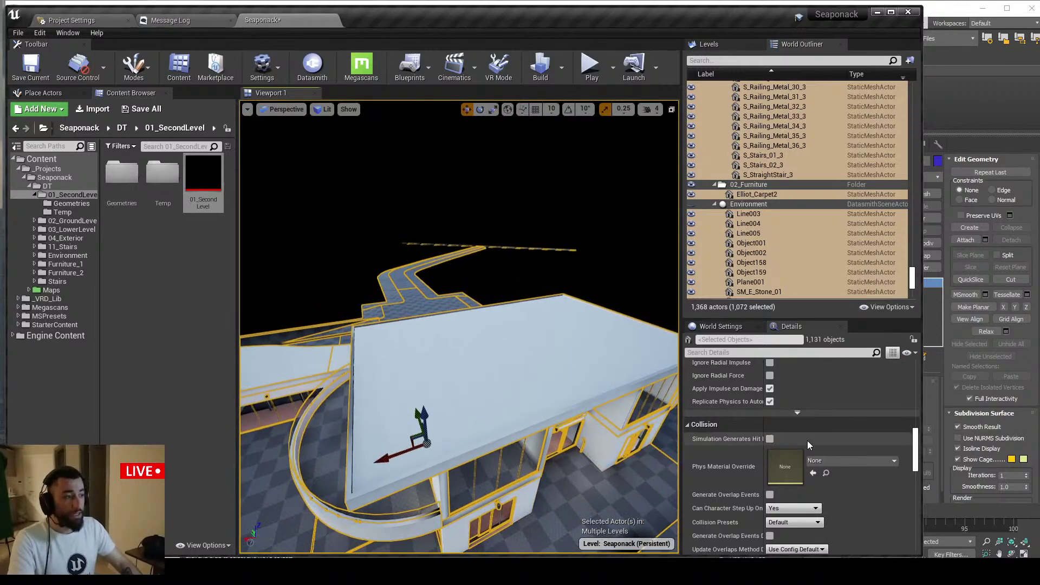
scroll(809, 444, "down", 6)
scroll(794, 434, "up", 4)
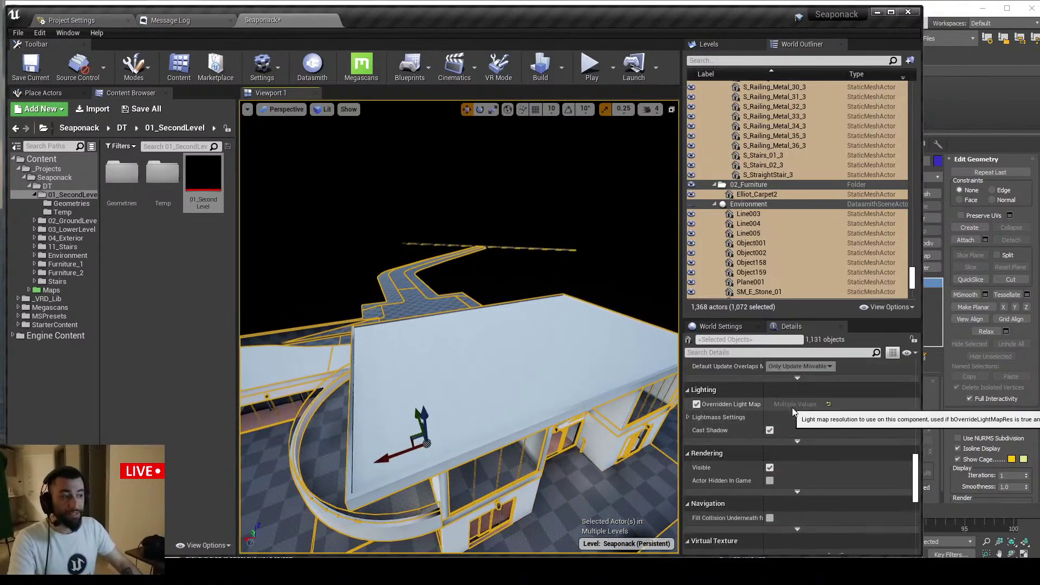
scroll(542, 401, "up", 5)
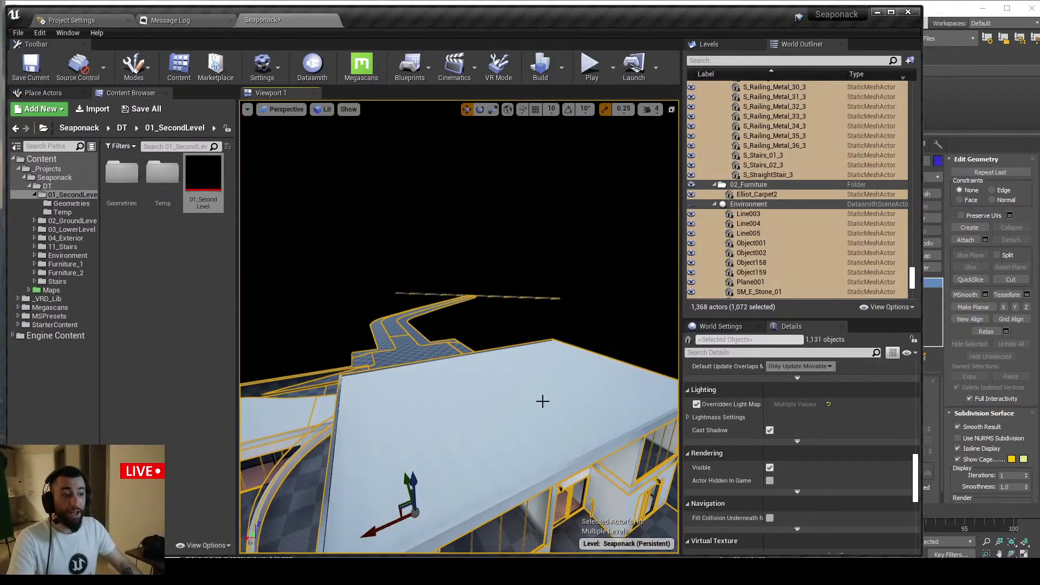
right_click_drag(543, 394, 543, 409)
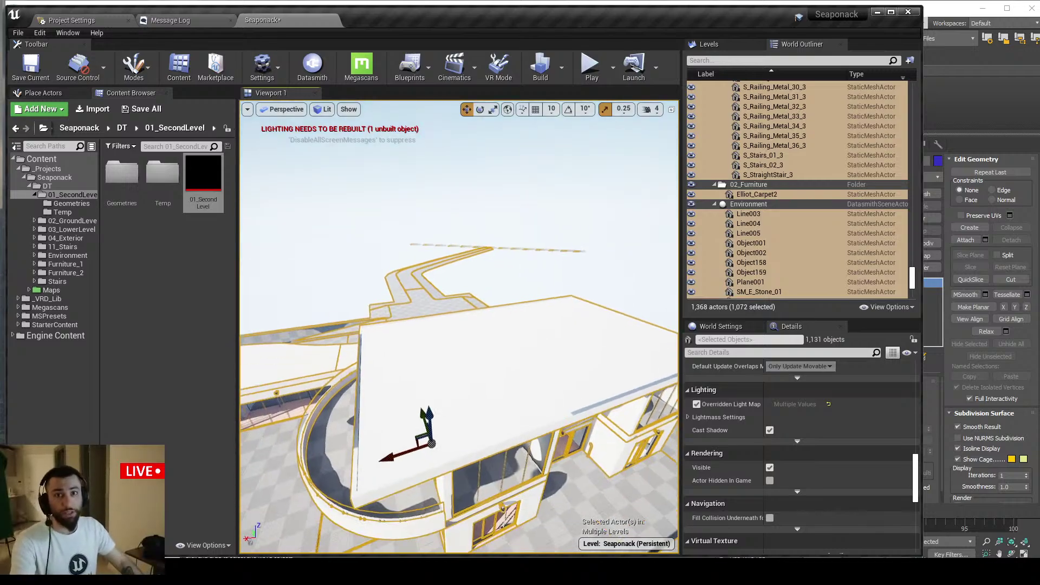
left_click(542, 219)
Fly into the room beside the doorway and select the interior wall S_Wall_1_18
right_click_drag(550, 122, 569, 337)
key("w")
key("s")
key("w")
left_click(571, 336)
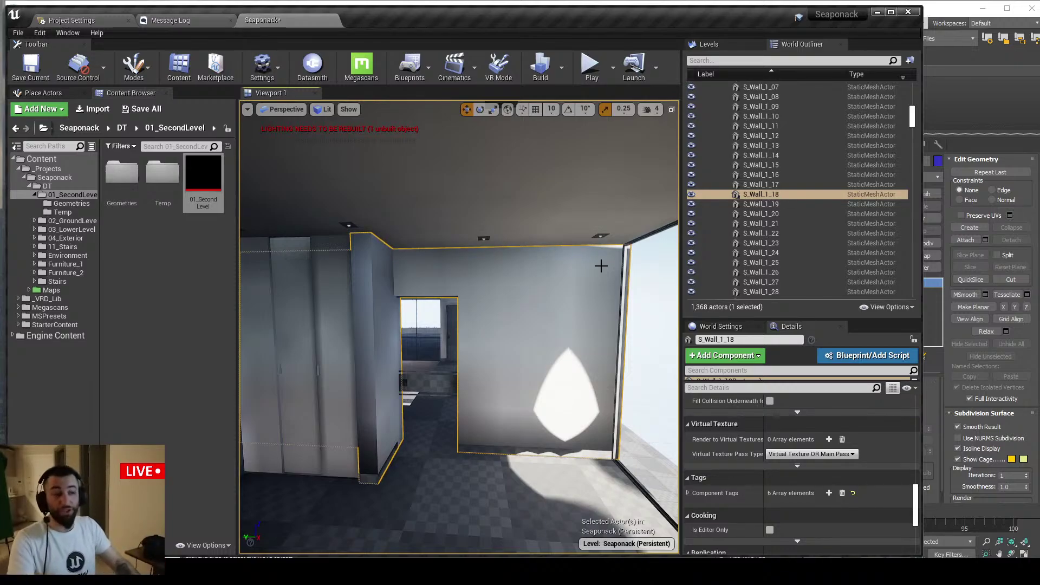
Turn the interior view toward the wardrobe and pull the YouTube live chat window over the editor
right_click_drag(562, 294, 565, 295)
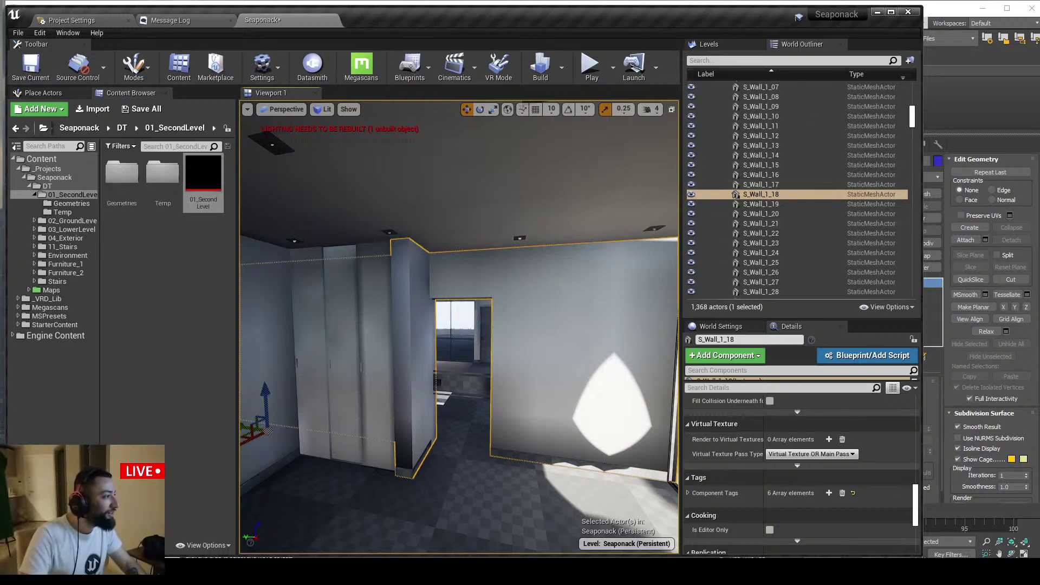
left_click_drag(1039, 111, 548, 91)
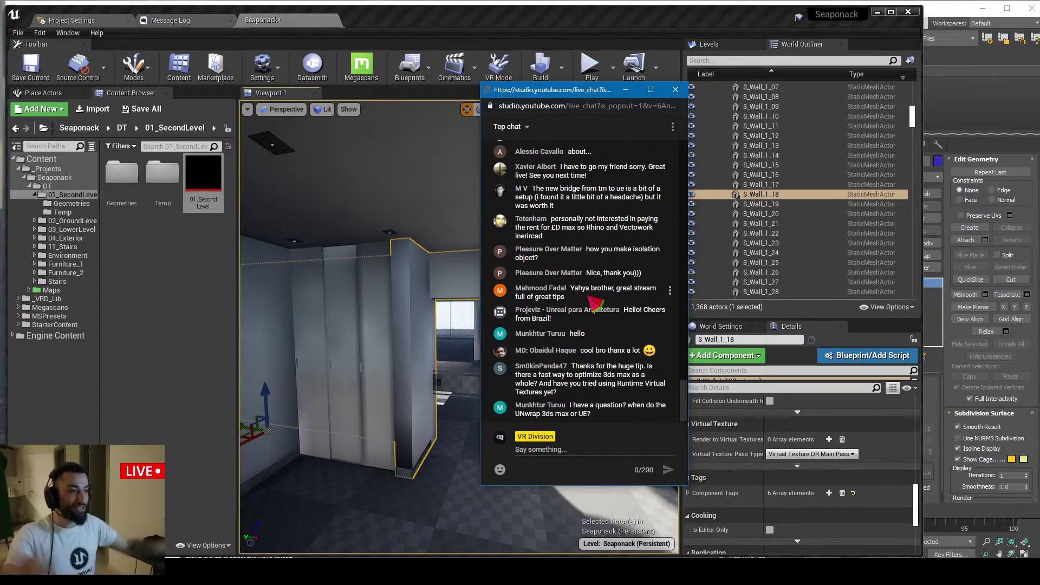
Move the chat off screen, show the channel's YouTube page in Chrome, and slide Chrome mostly off screen
left_click_drag(572, 93, 1039, 103)
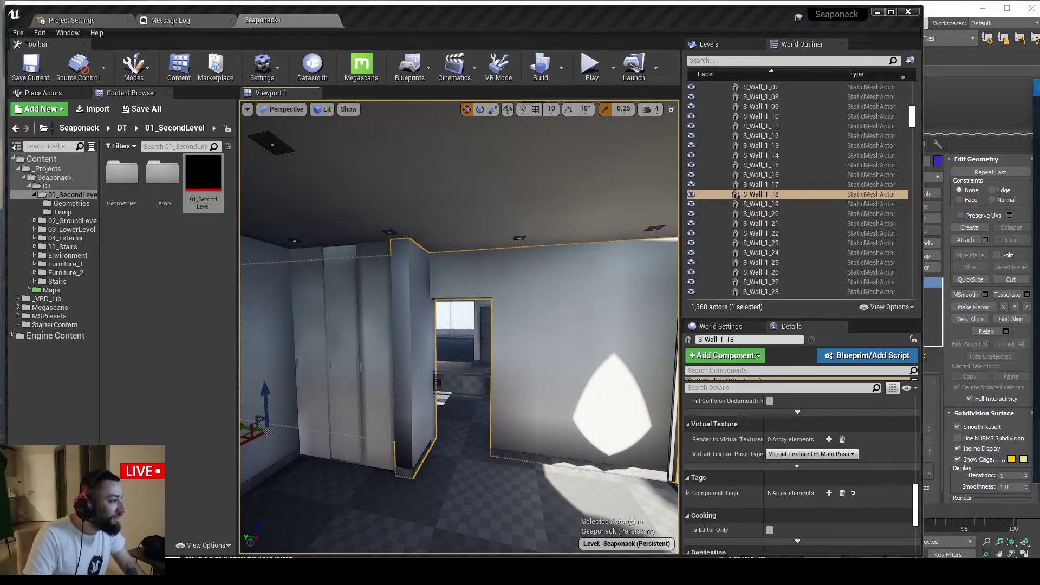
key("alt+Tab")
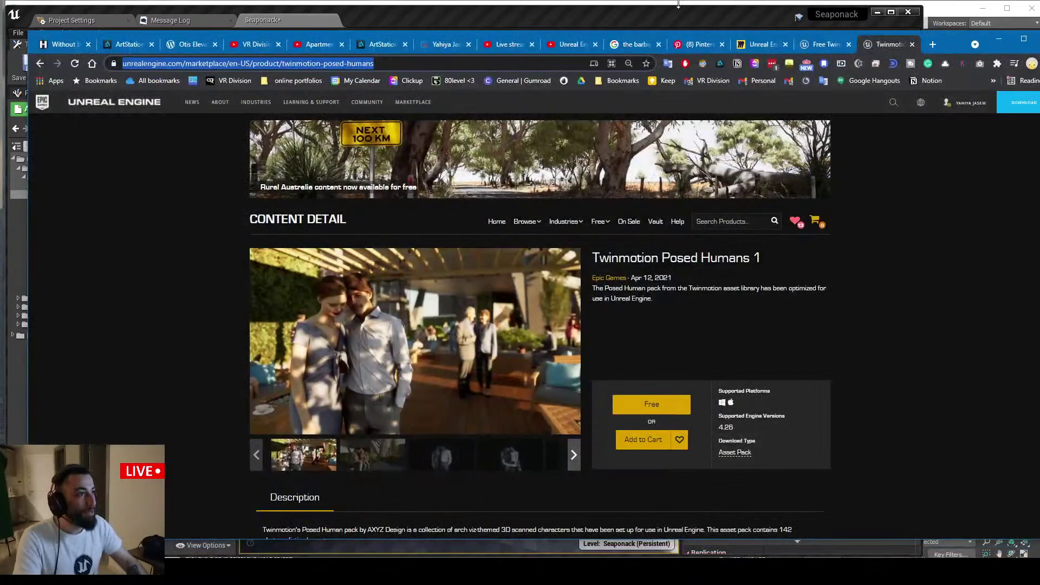
double_click(958, 47)
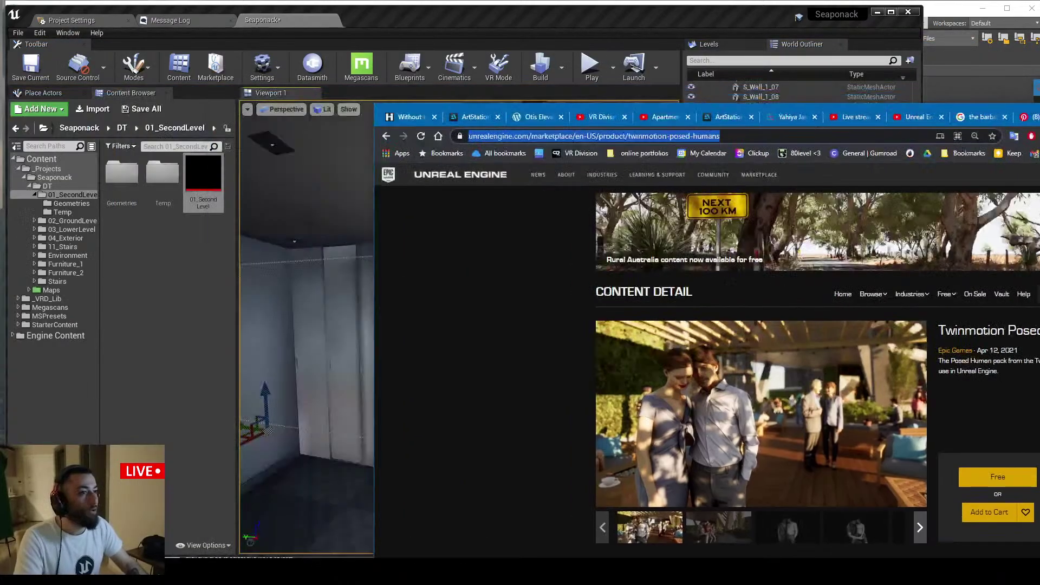
left_click(621, 119)
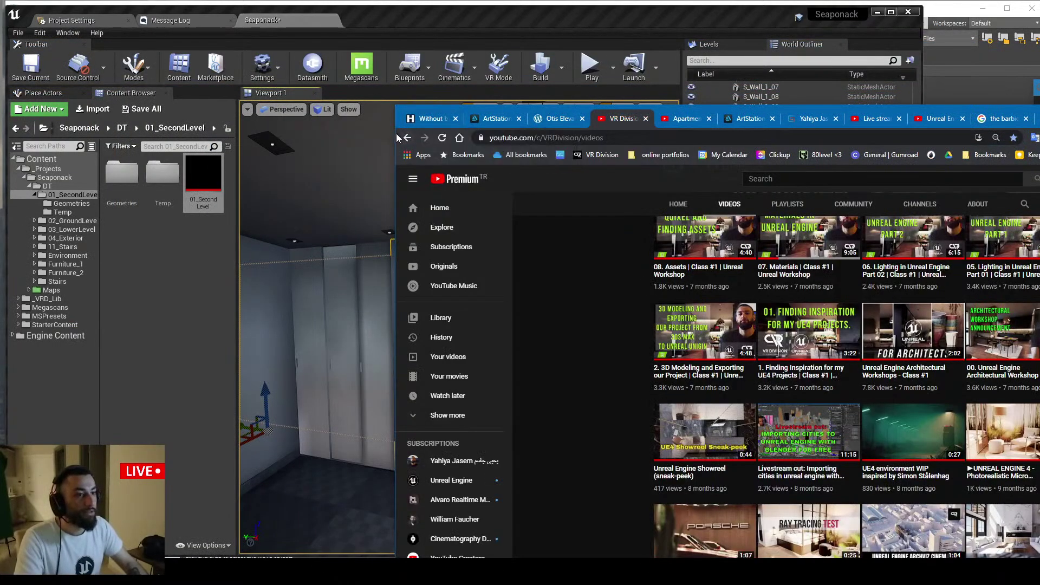
left_click_drag(400, 107, 973, 108)
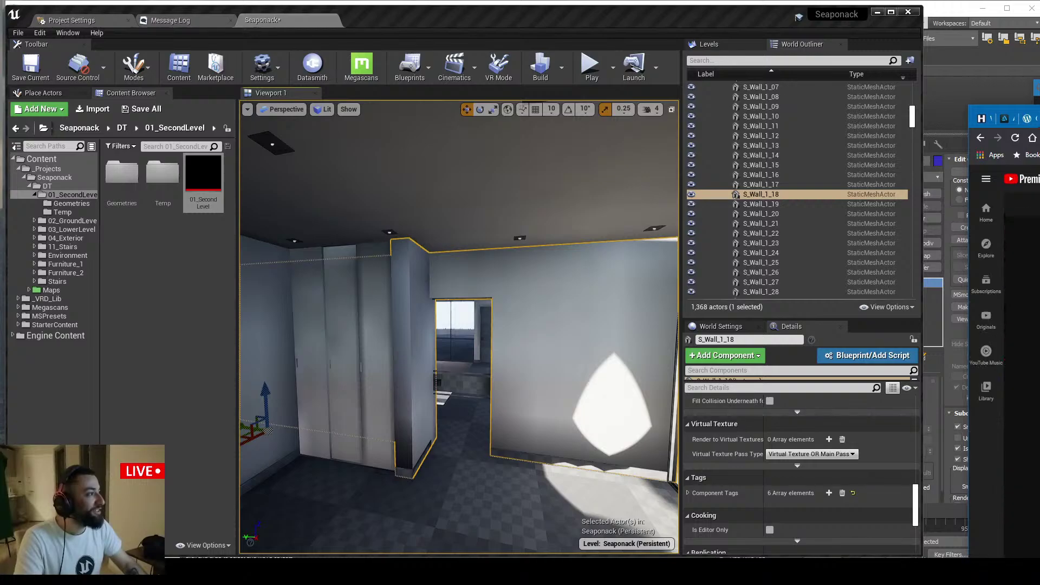
key("ctrl+Tab")
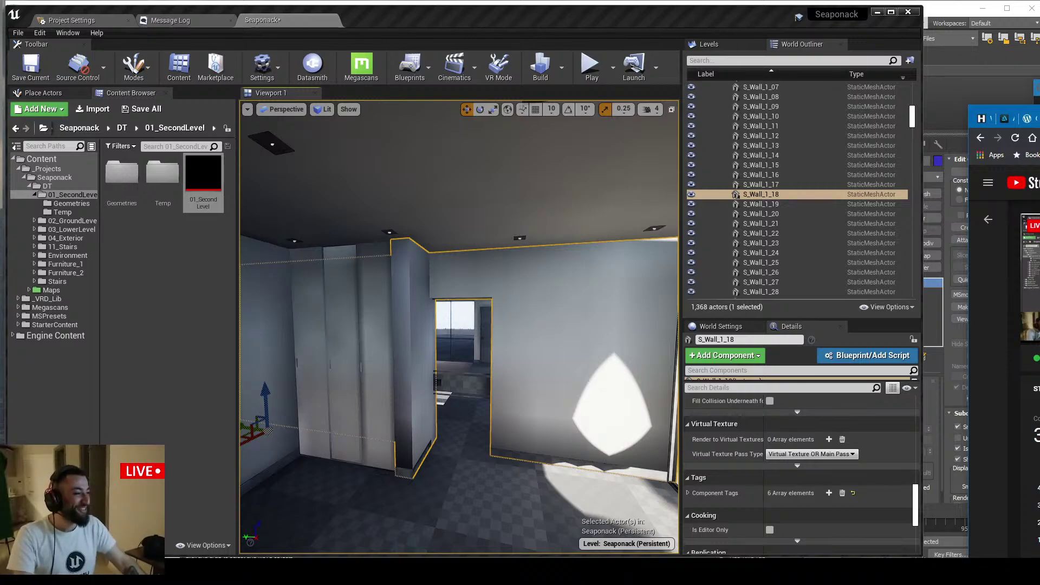
Minimize Chrome, fly around the upper-floor room, and open File Explorer at Quick access
key("super+Down")
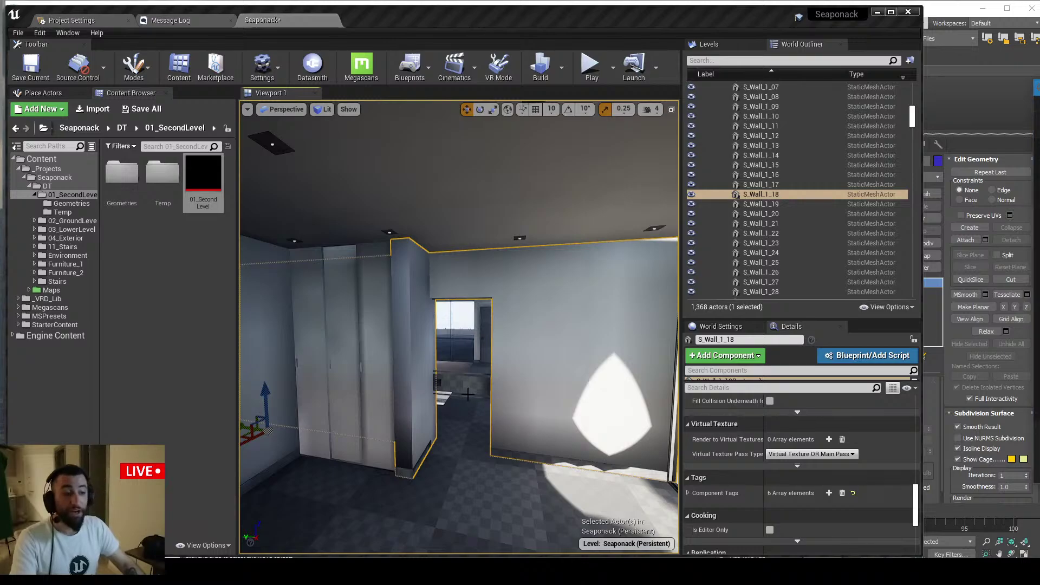
key("s")
mouse_move(468, 395)
right_mouse_down()
mouse_move(471, 412)
mouse_move(472, 396)
right_mouse_up()
key("w")
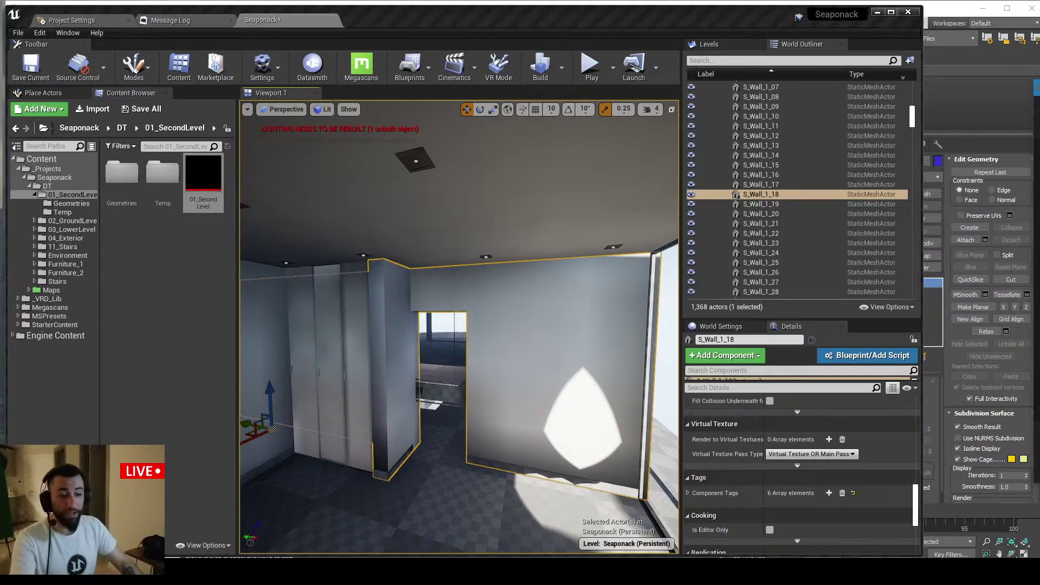
key("super+e")
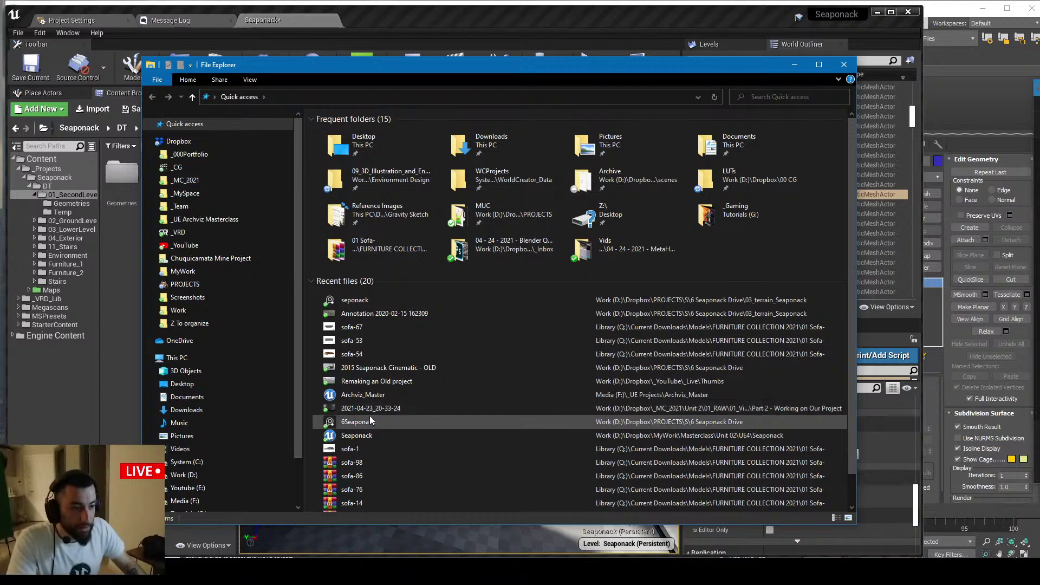
left_click(362, 300)
right_click(363, 301)
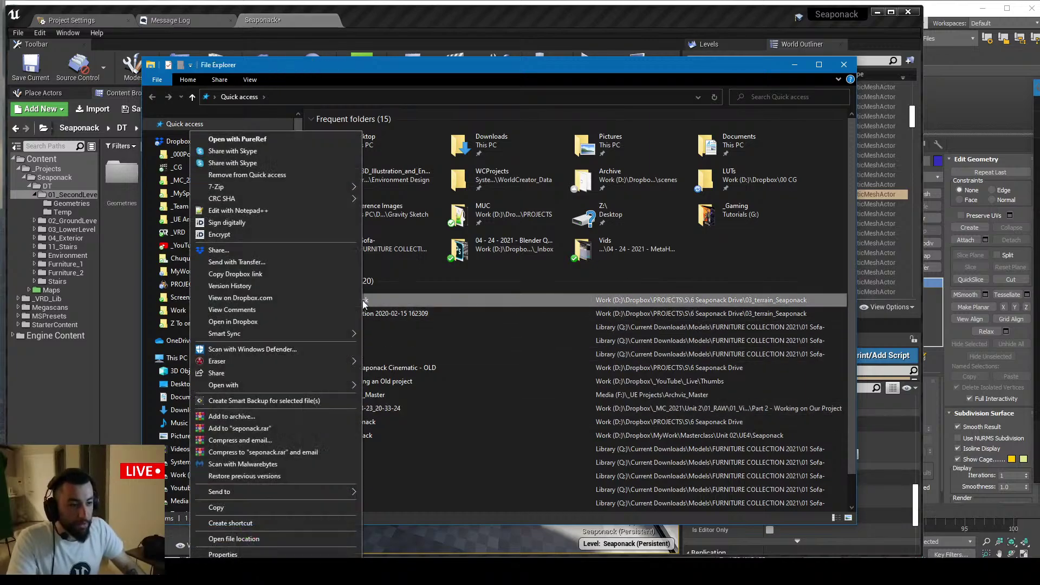
left_click(293, 539)
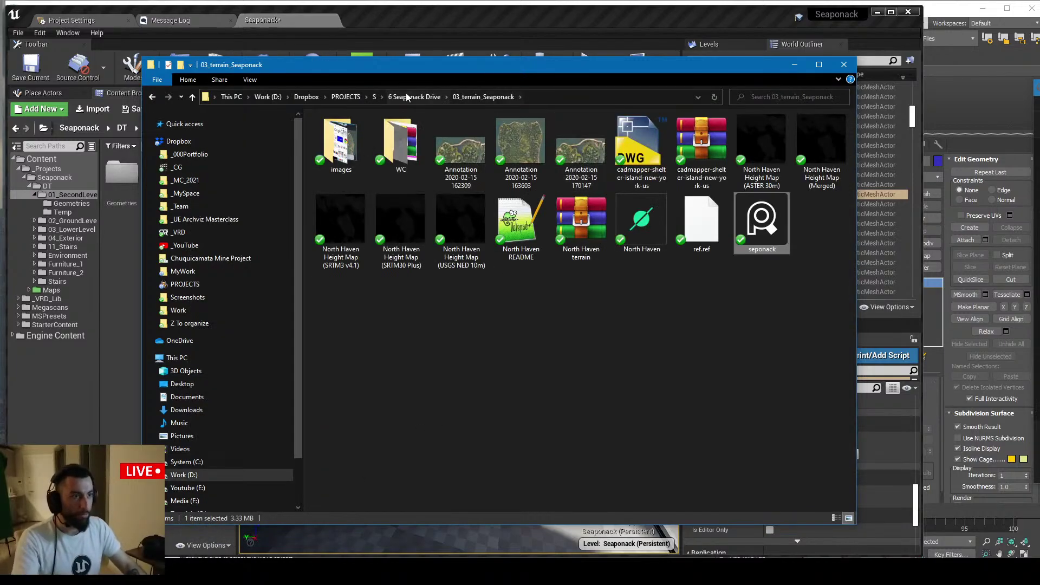
left_click(414, 98)
double_click(359, 222)
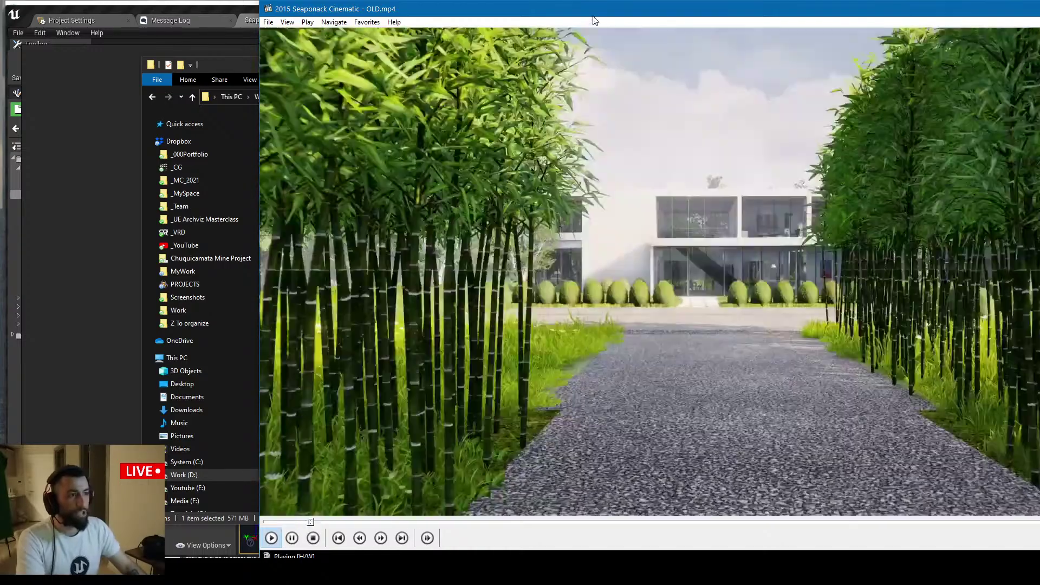
Fit the Media Player window on screen, watch the driveway and lounge shots, then close it
left_click_drag(595, 21, 447, 28)
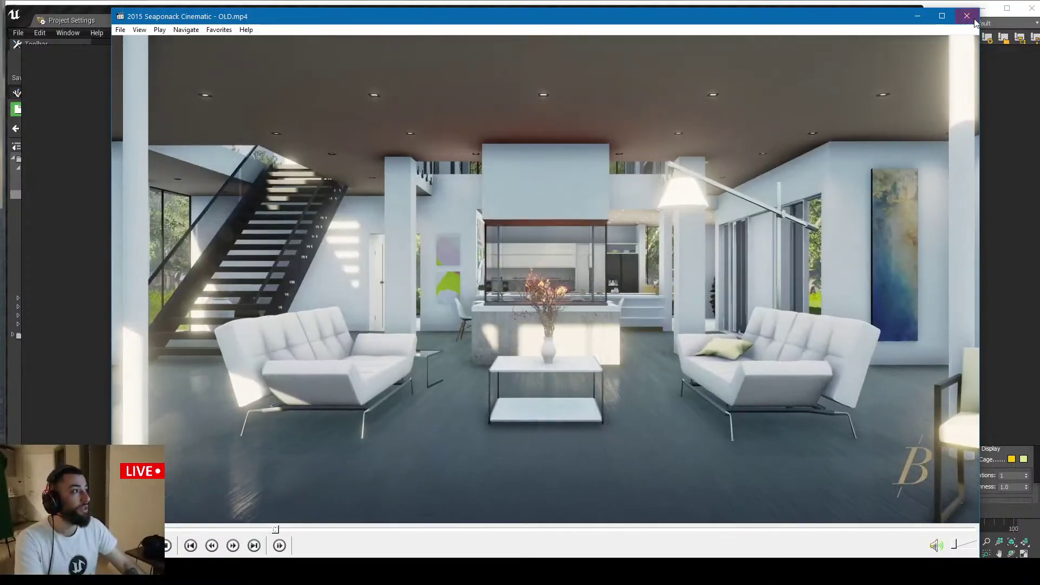
left_click(967, 16)
Minimize File Explorer and orbit the Unreal view over the level around wall S_Wall_1_18
left_click(794, 65)
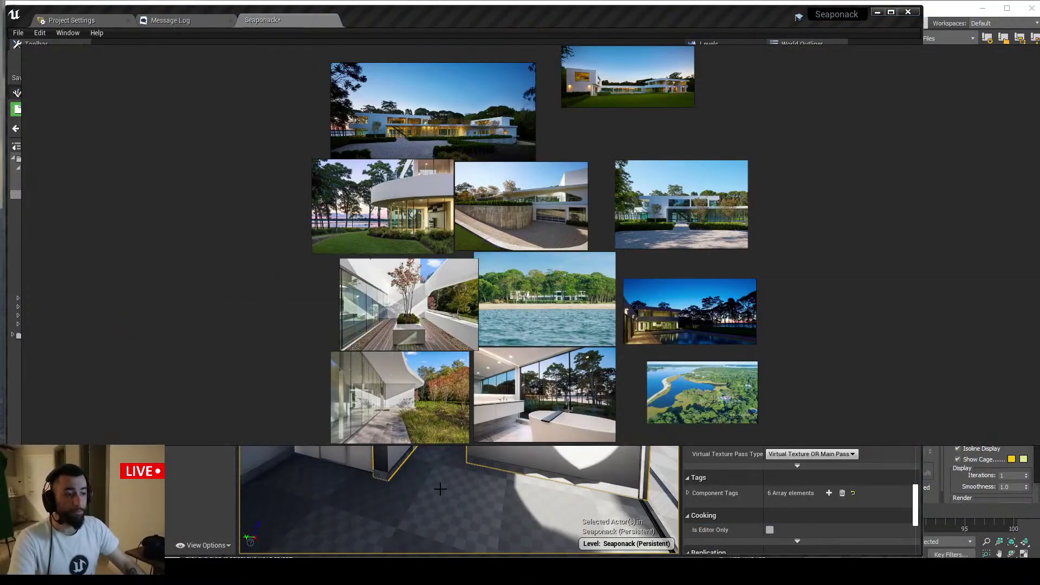
mouse_move(519, 488)
right_mouse_down()
mouse_move(509, 482)
mouse_move(519, 487)
right_mouse_up()
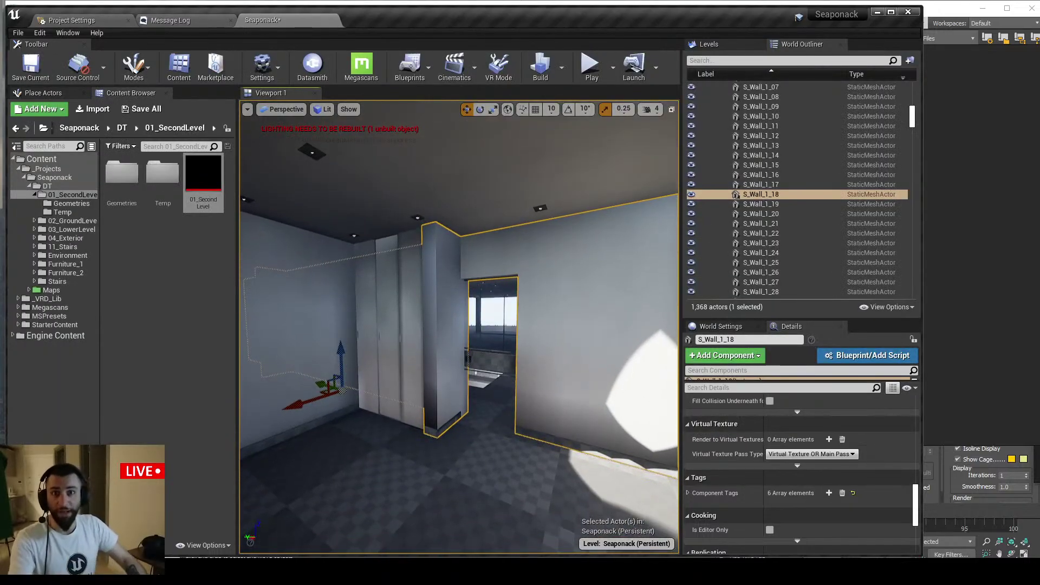
scroll(510, 485, "up", 3)
left_click_drag(509, 485, 475, 338, "alt")
scroll(475, 338, "up", 5)
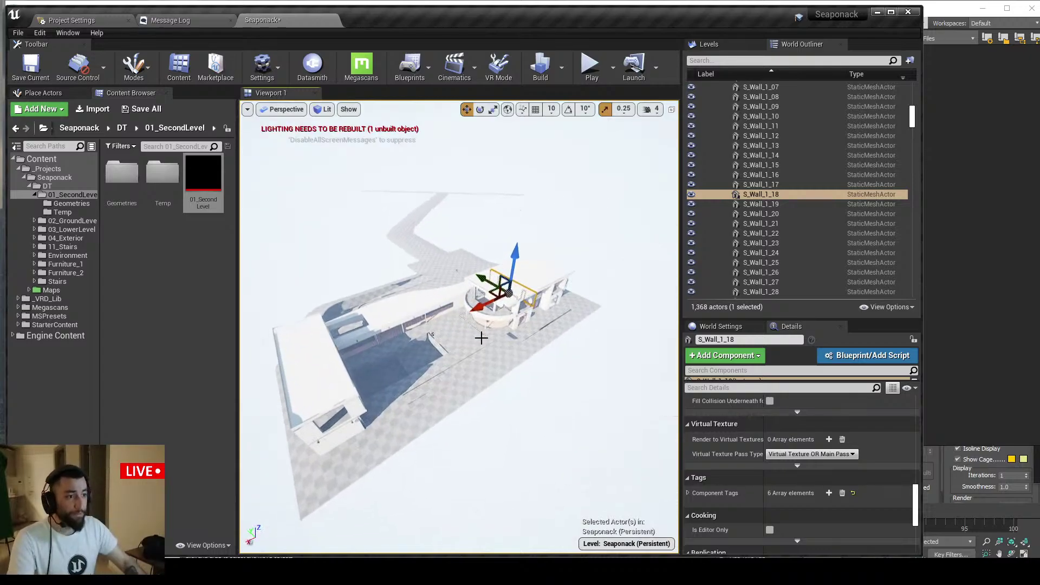
left_click_drag(496, 323, 568, 205, "alt")
Switch to PureRef and pan the 6Seaponack reference board around the aerial photo
key("alt+Tab")
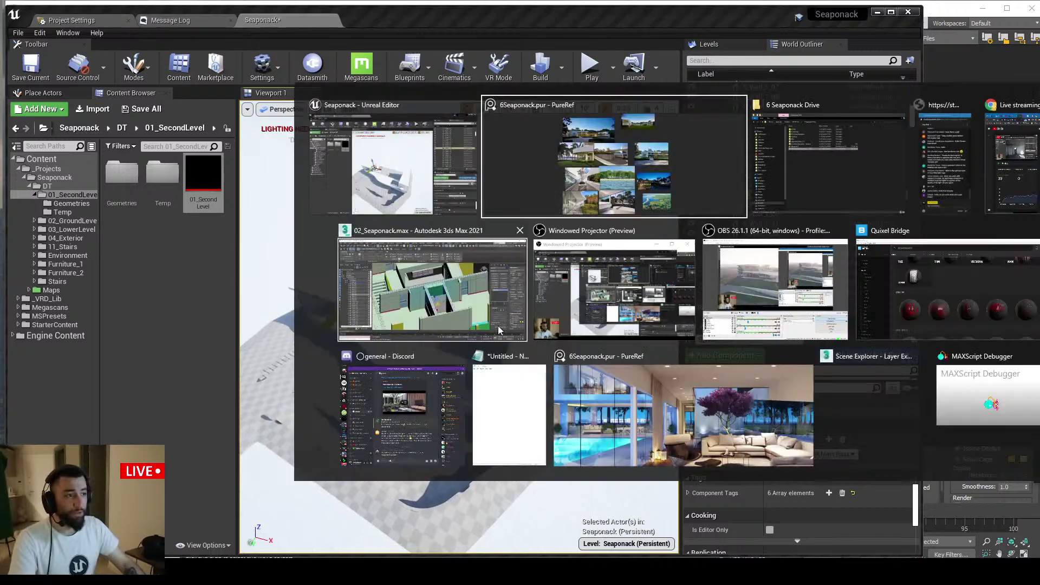
scroll(490, 269, "down", 4)
middle_click_drag(536, 261, 357, 142)
middle_click_drag(422, 264, 628, 110)
scroll(325, 295, "up", 6)
middle_click_drag(618, 188, 447, 307)
middle_click_drag(566, 300, 375, 235)
Browse more villa, lounge and coastline photos, then return to File Explorer for the video
scroll(616, 330, "down", 4)
middle_click_drag(487, 224, 482, 254)
scroll(574, 190, "up", 5)
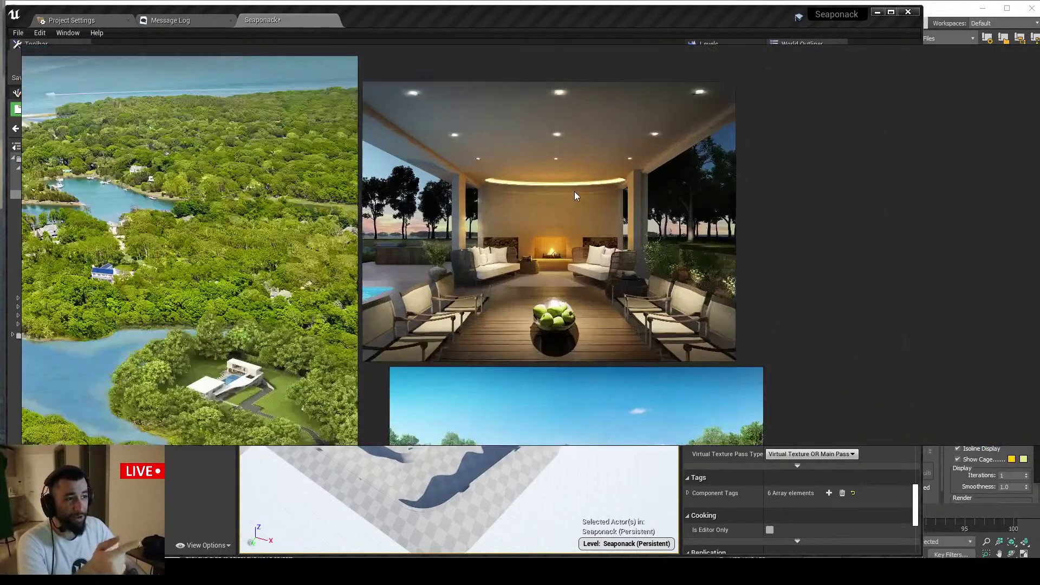
scroll(550, 284, "down", 5)
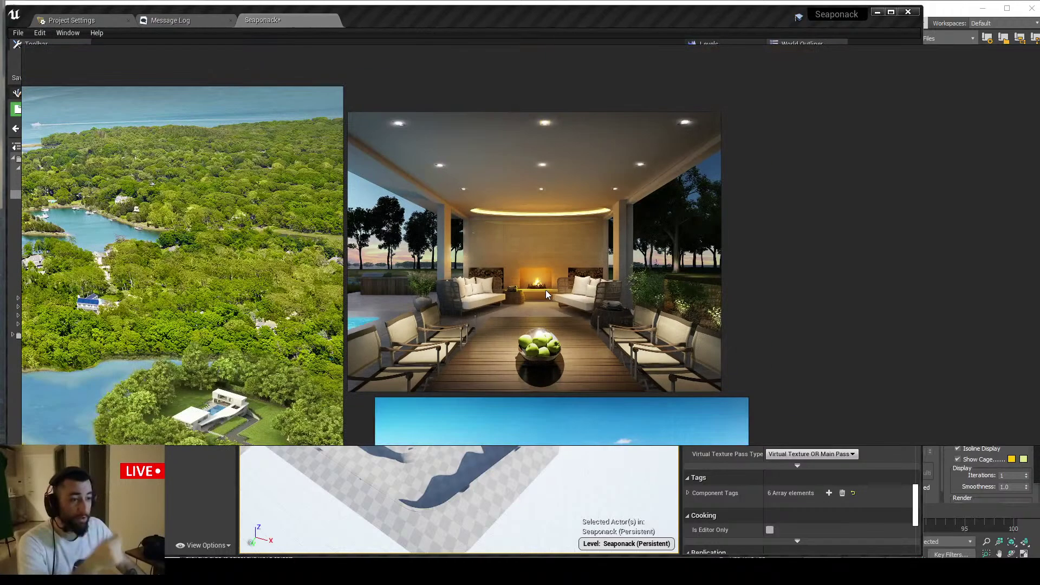
middle_click_drag(518, 287, 567, 171)
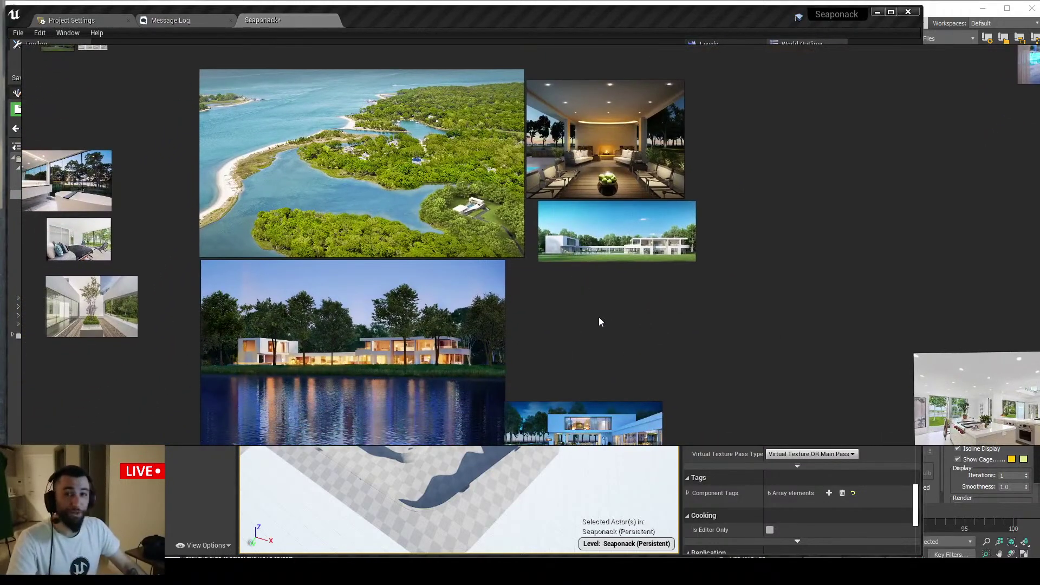
key("alt+Tab")
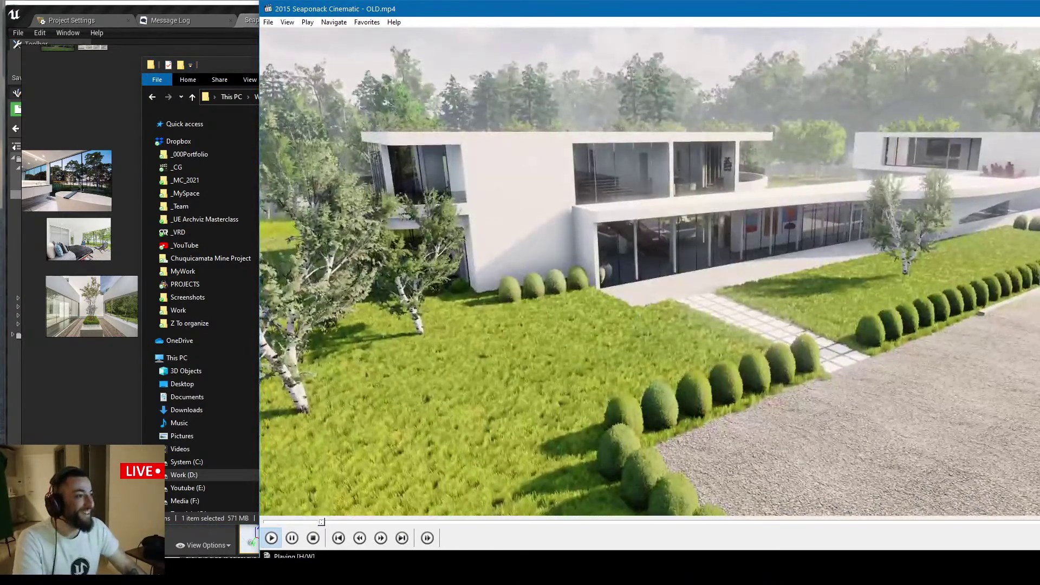
Close the cinematic, fly around and above the villa exterior in Unreal, then move to 3ds Max
key("alt+F4")
left_click(580, 39)
right_click_drag(511, 228, 677, 302)
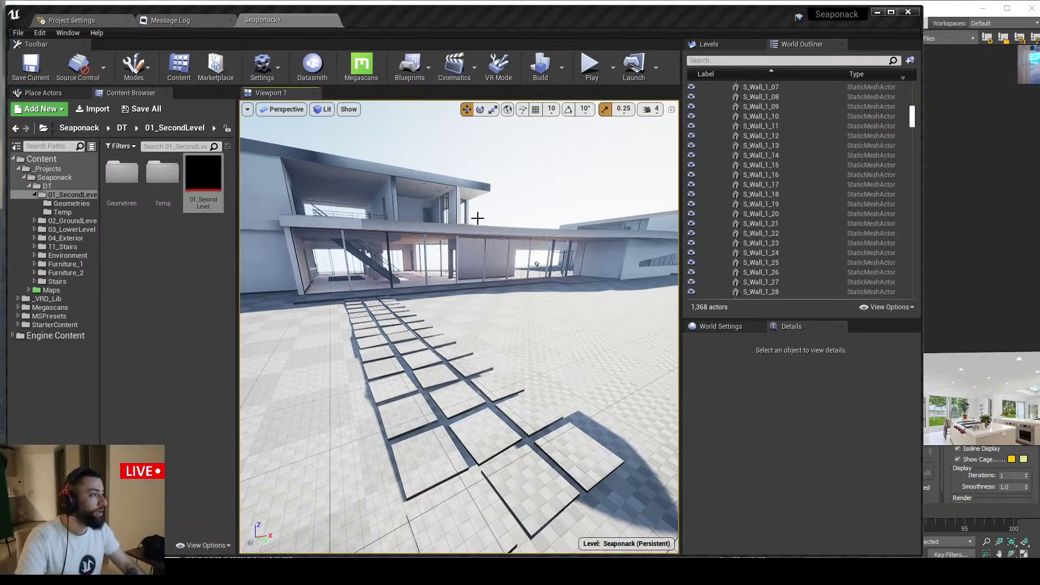
right_click_drag(477, 217, 479, 223)
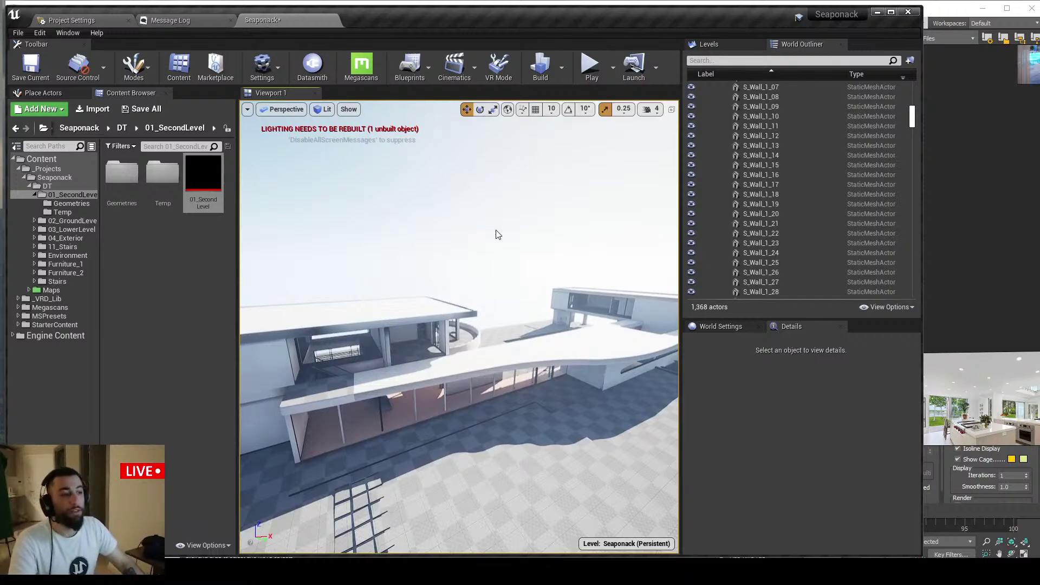
left_click(878, 12)
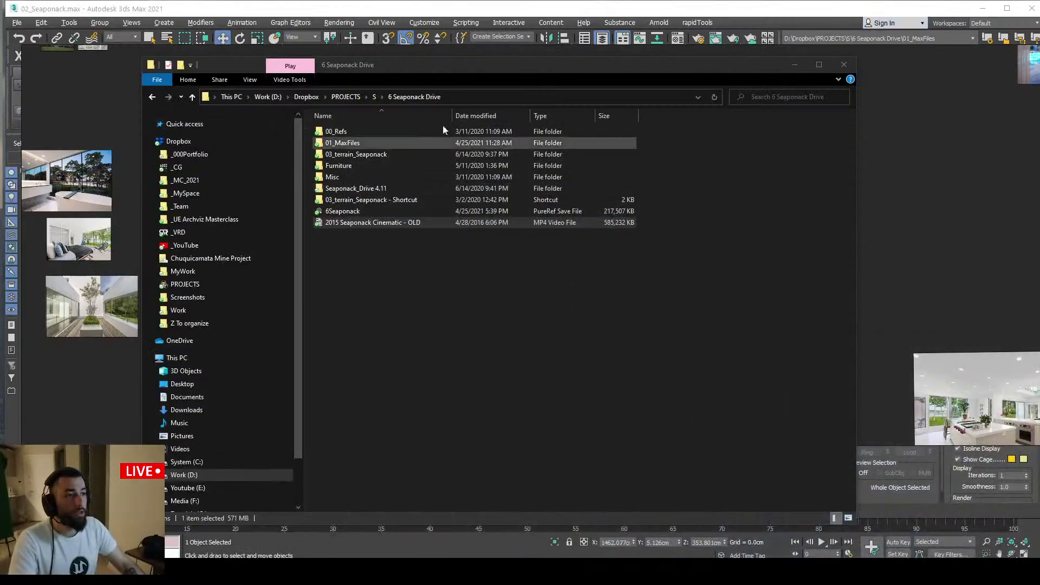
Select wall S_Wall_1_22, orbit around it, and open its channel 2 UVs in Edit UVWs
left_click(405, 14)
scroll(554, 178, "down", 5)
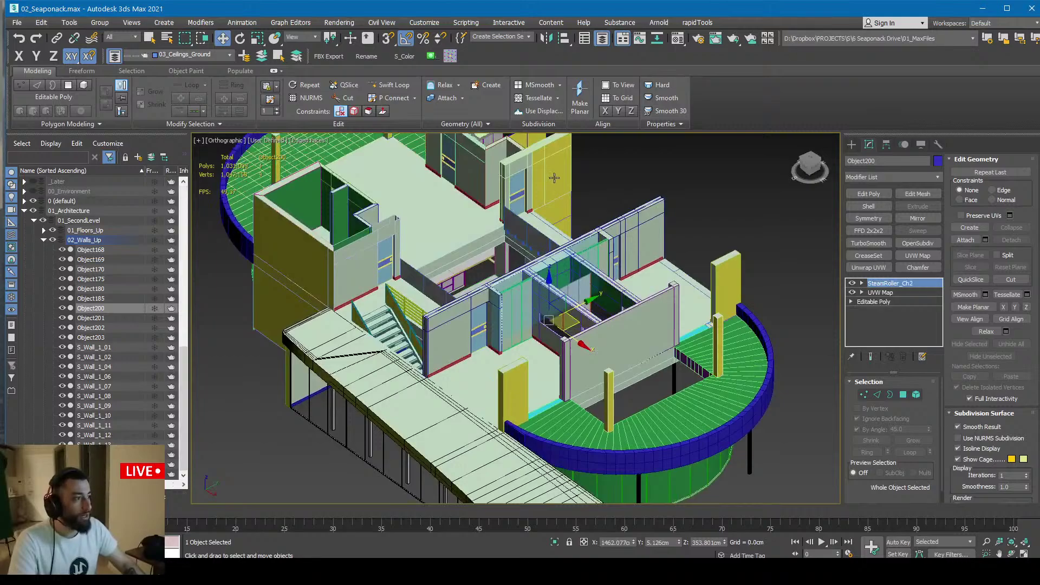
left_click(554, 178)
middle_click_drag(559, 193, 571, 343)
scroll(566, 317, "up", 3)
middle_click_drag(571, 343, 496, 320, "alt")
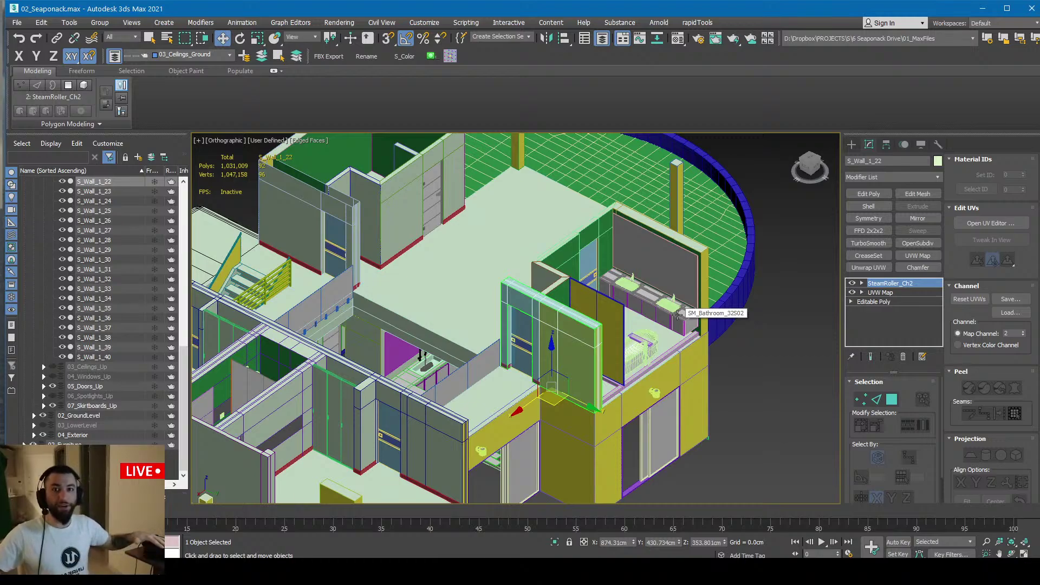
middle_click_drag(603, 322, 585, 323, "alt")
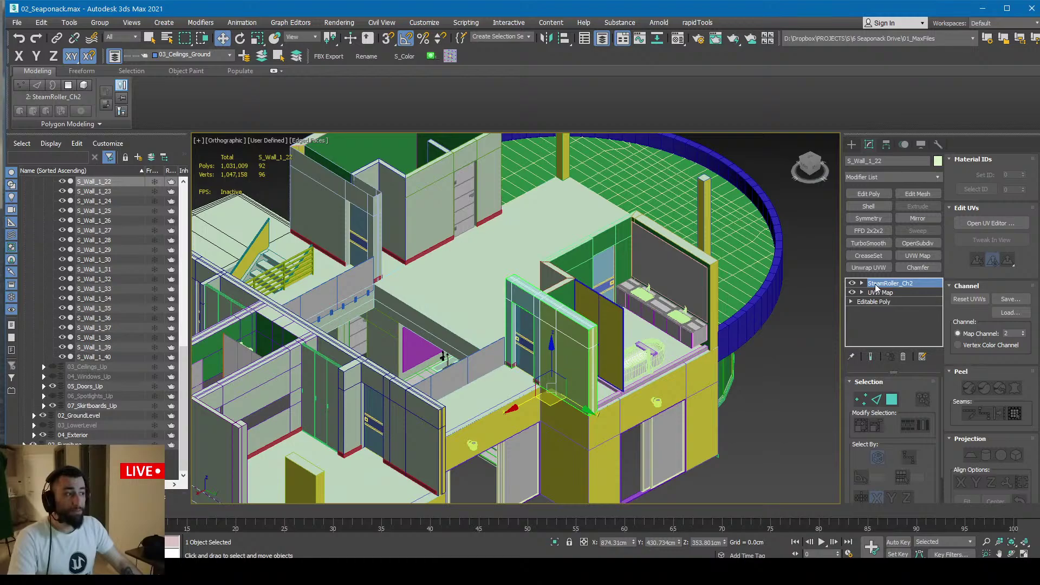
left_click(974, 223)
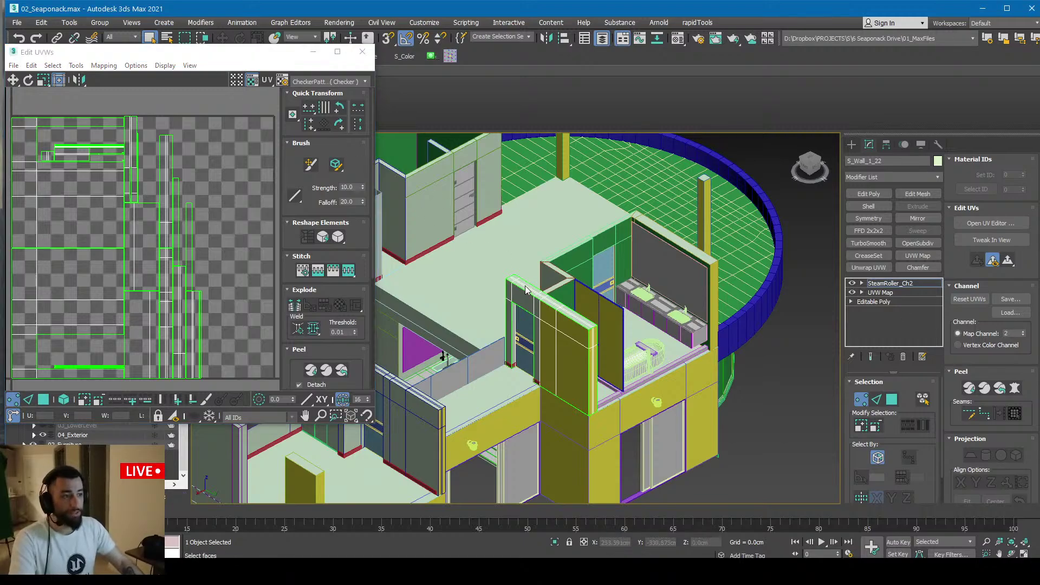
Isolate wall S_Wall_1_22, select all its UV faces in Edit UVWs, then end the isolation
key("alt+q")
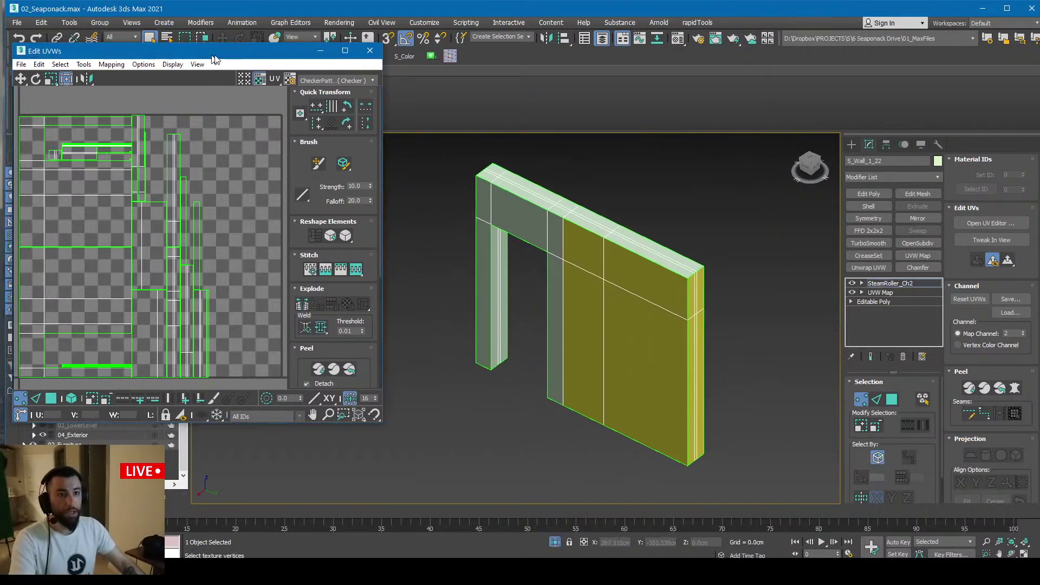
left_click_drag(163, 51, 315, 71)
left_click(196, 419)
left_click(267, 255)
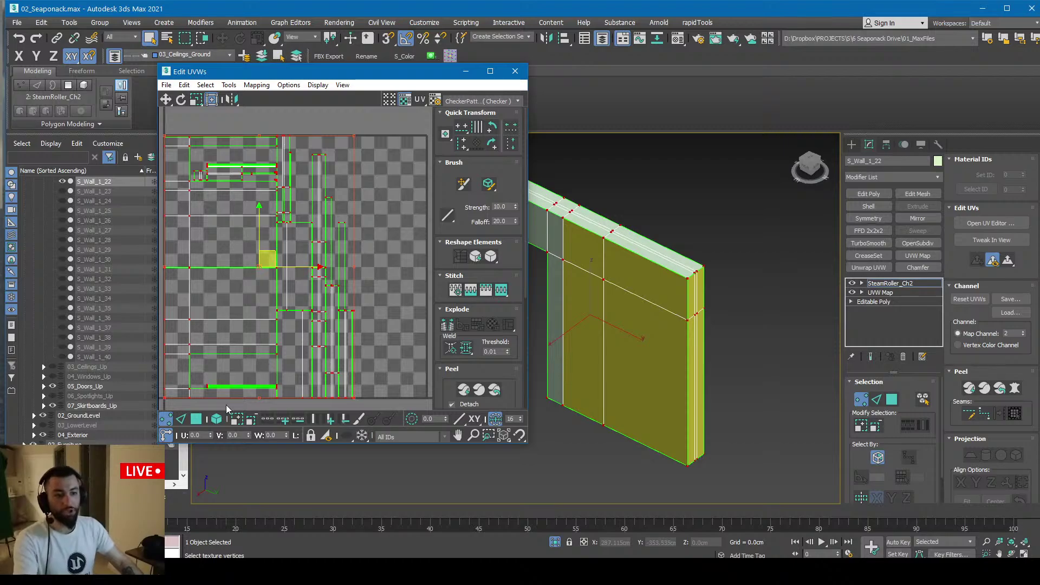
scroll(255, 371, "down", 3)
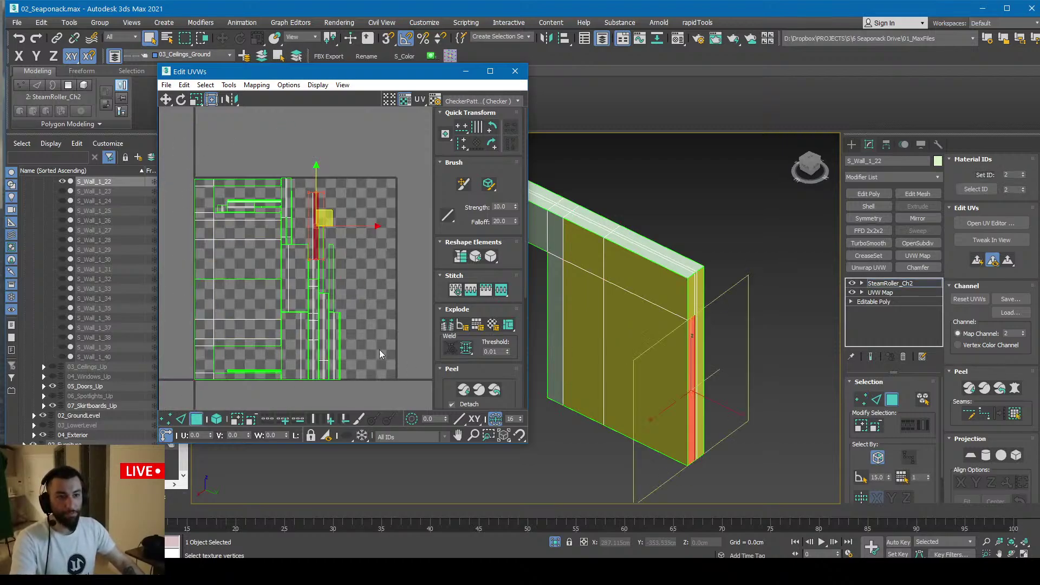
key("ctrl+a")
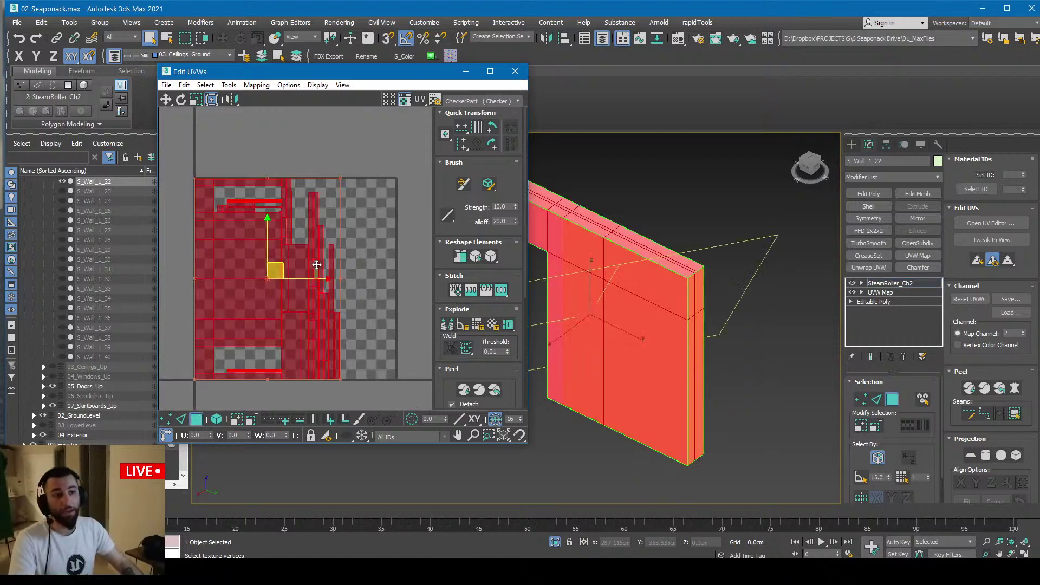
middle_click_drag(655, 287, 683, 319)
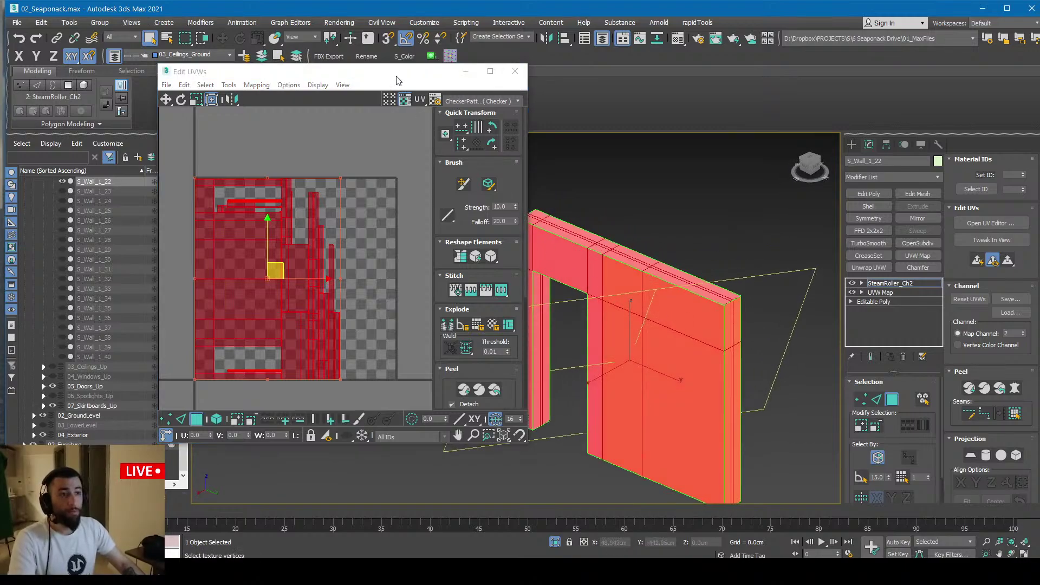
left_click_drag(396, 80, 353, 105)
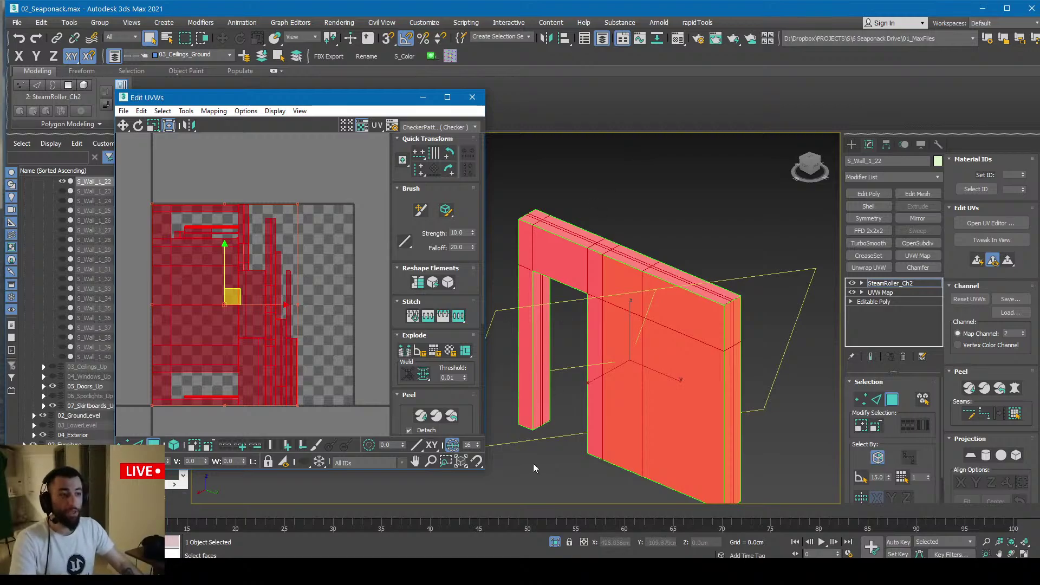
left_click(557, 543)
Back in Unreal, fly into the curved glass lounge and show the Levels panel with five levels
key("alt+Tab")
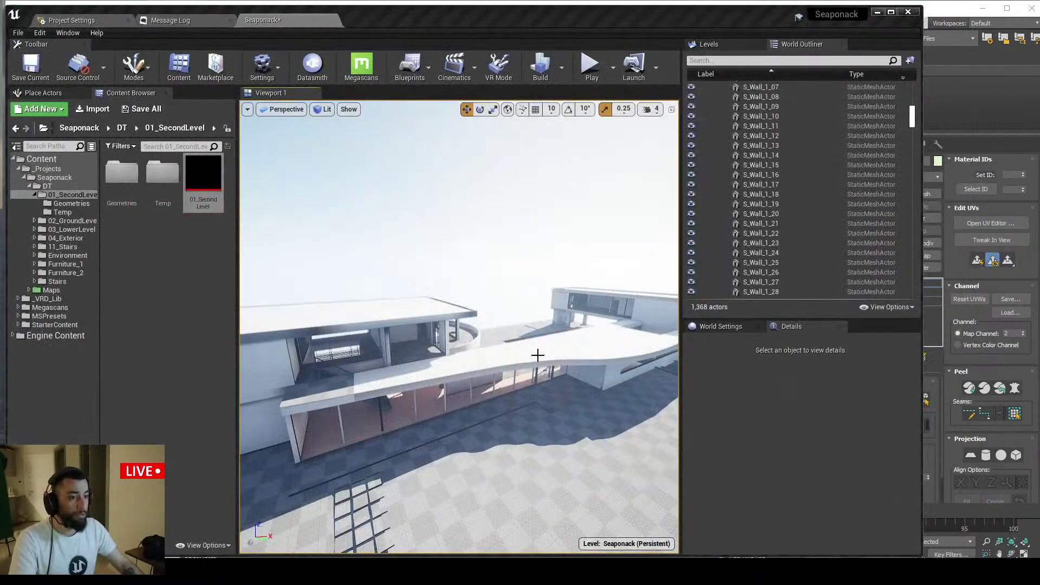
key("w")
right_click_drag(537, 355, 553, 401)
left_click(709, 44)
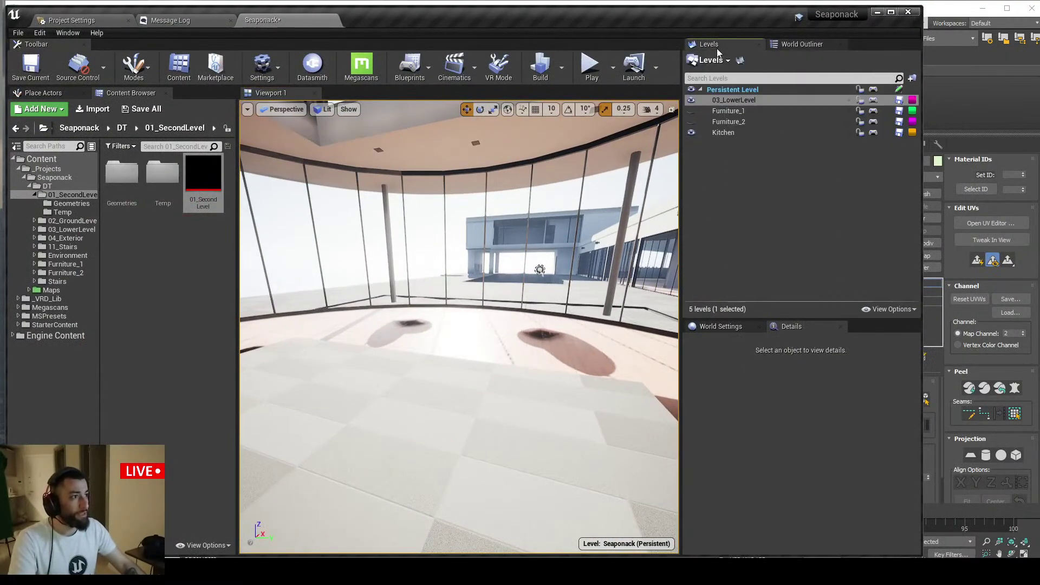
Show the Furniture_2 level and select the sofa in a full-screen Lighting Only view
left_click(690, 123)
right_click_drag(460, 325, 470, 344)
key("F11")
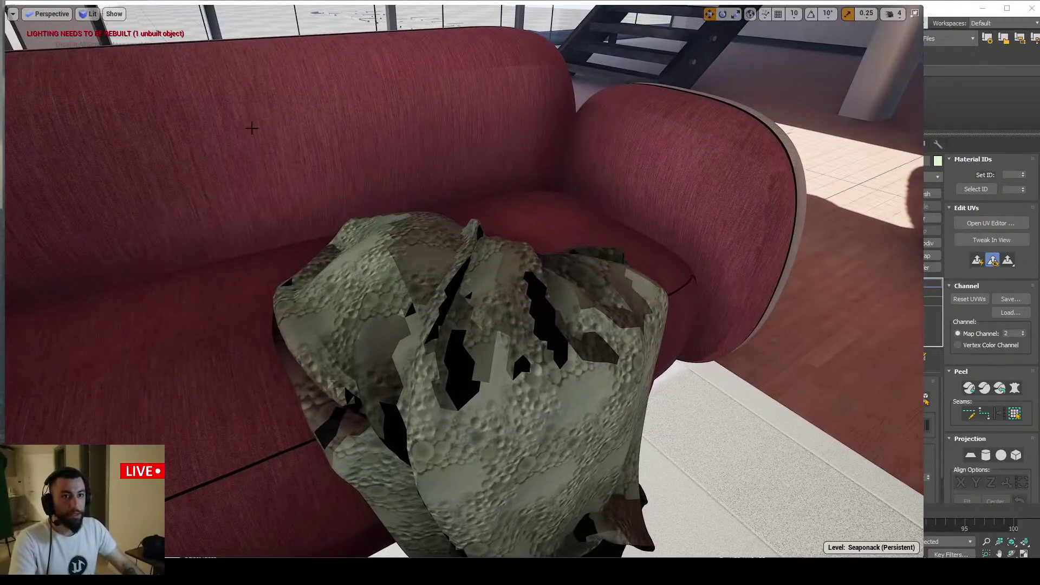
left_click(88, 14)
left_click(119, 88)
right_click_drag(395, 213, 357, 217)
left_click(546, 297)
scroll(545, 297, "down", 8)
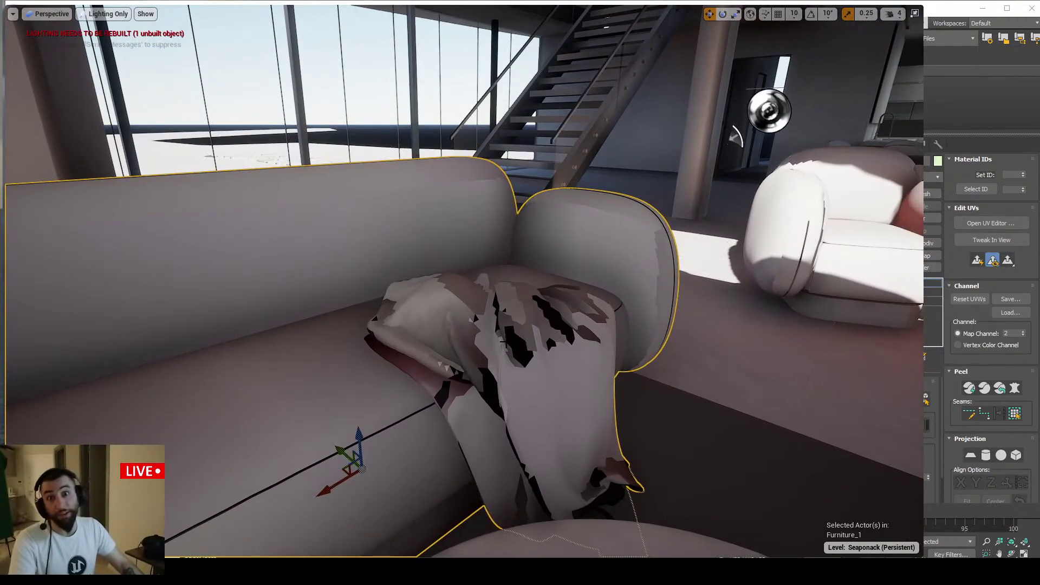
right_click_drag(526, 326, 528, 323)
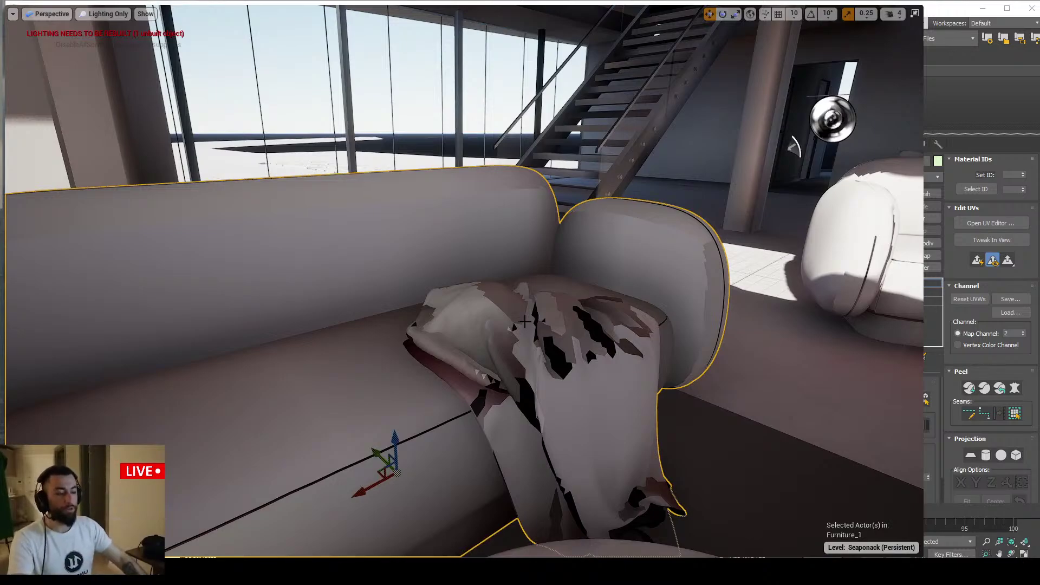
In 3ds Max, bring up Flatten Mapping settings for the wall's UVs beside the UV editor
key("alt+Tab")
left_click(214, 111)
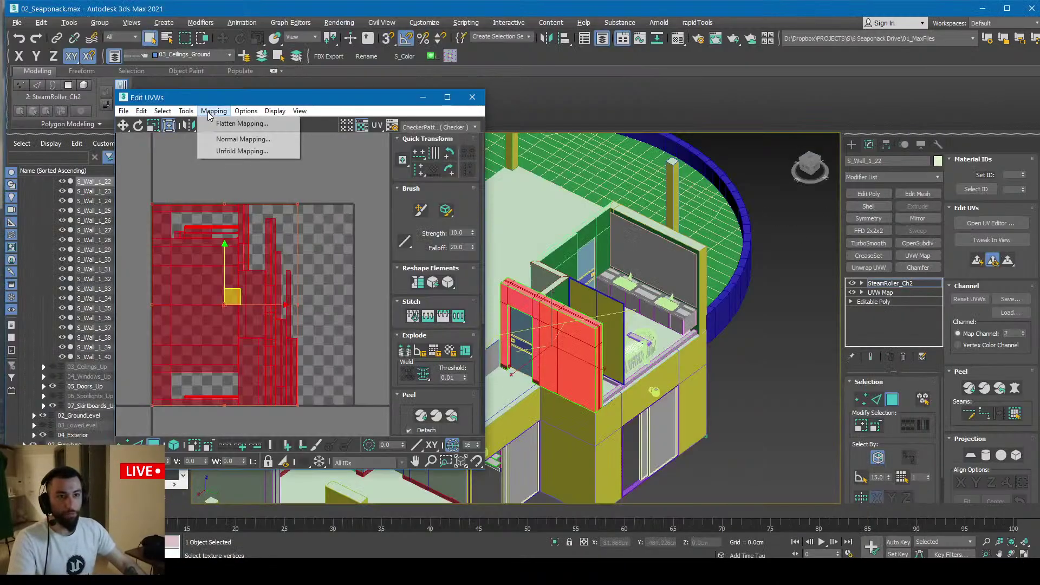
left_click(216, 121)
left_click_drag(109, 33, 269, 126)
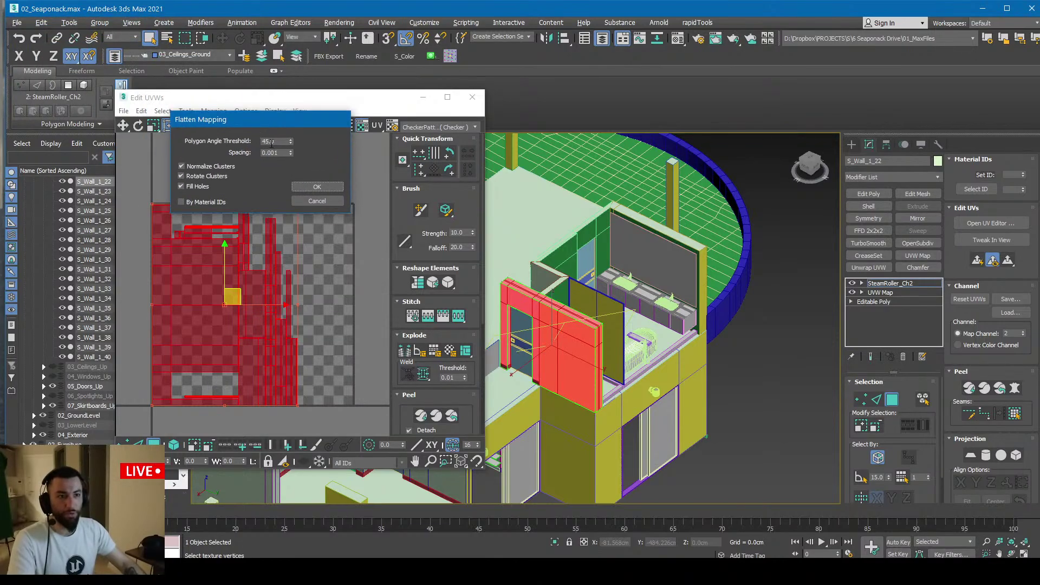
key("alt+Tab")
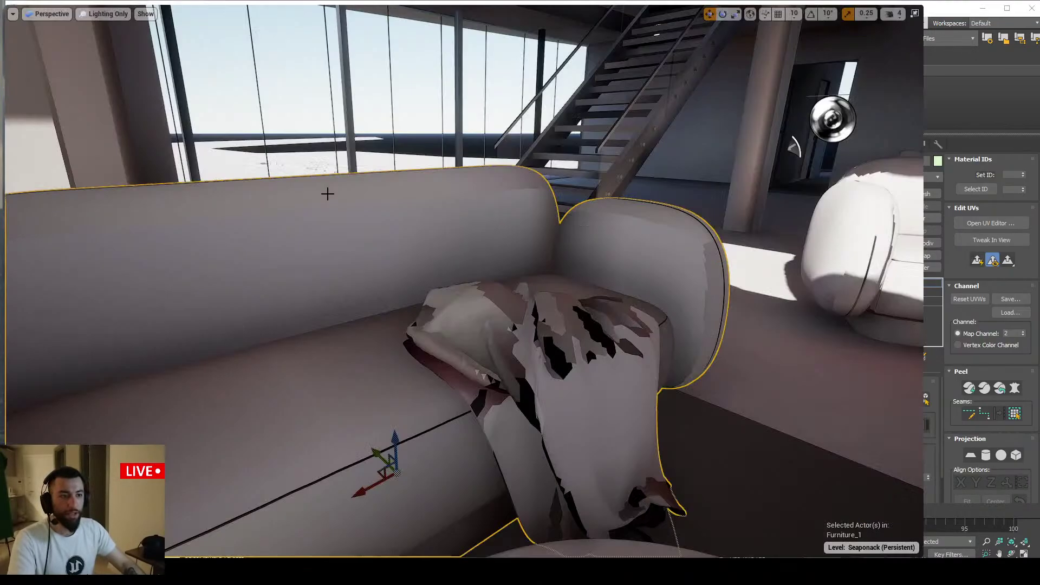
key("s")
right_click_drag(380, 241, 446, 281)
key("a")
key("w")
key("d")
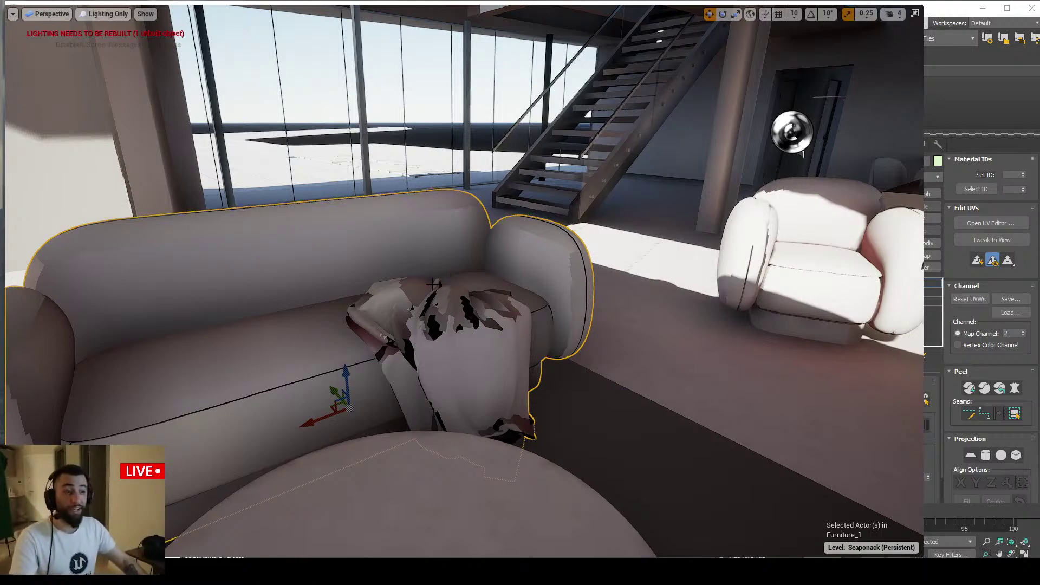
right_click_drag(444, 286, 492, 269)
key("s")
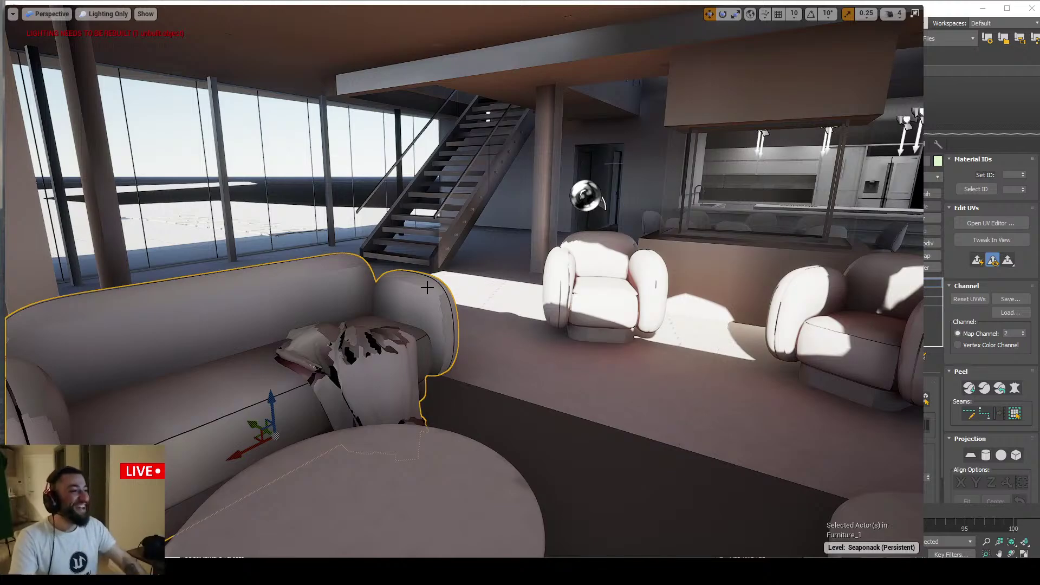
right_click_drag(432, 287, 397, 276)
key("s")
right_click_drag(423, 309, 427, 300)
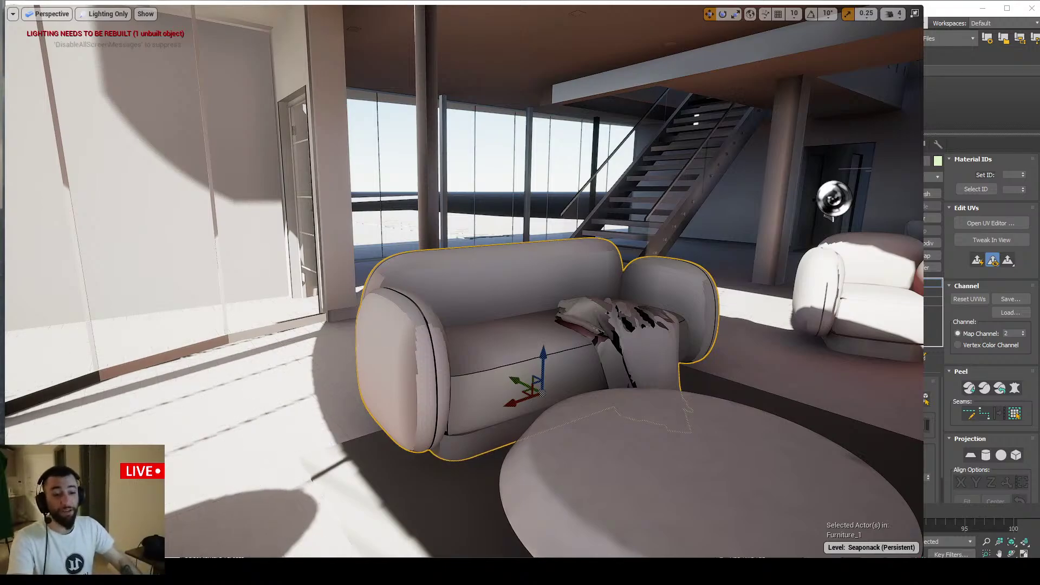
left_click(206, 572)
In a new Chrome window, search 'rizom uv' and open the rizom-lab.com result
key("ctrl+t")
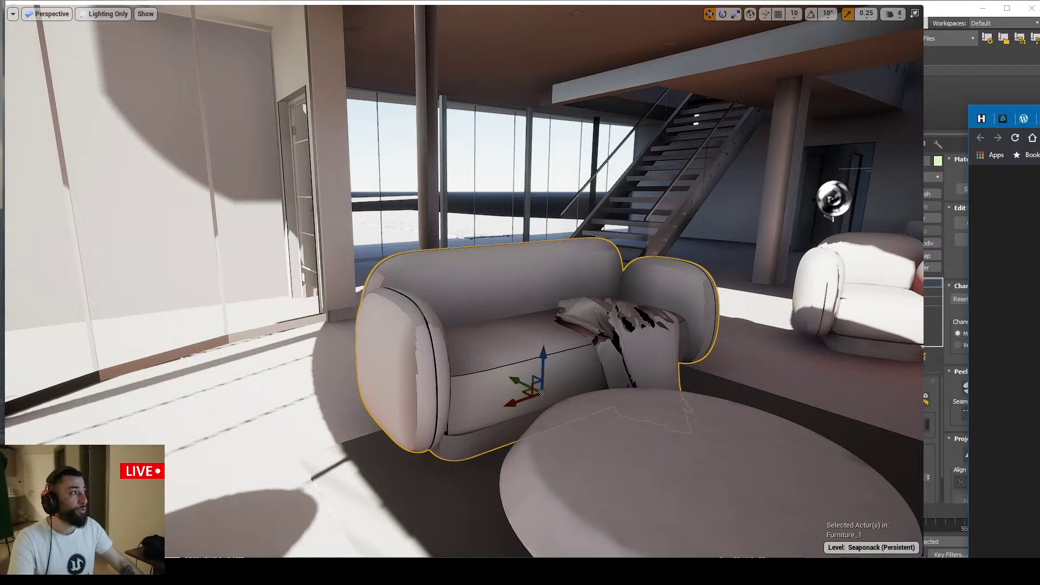
left_click_drag(1039, 119, 406, 88)
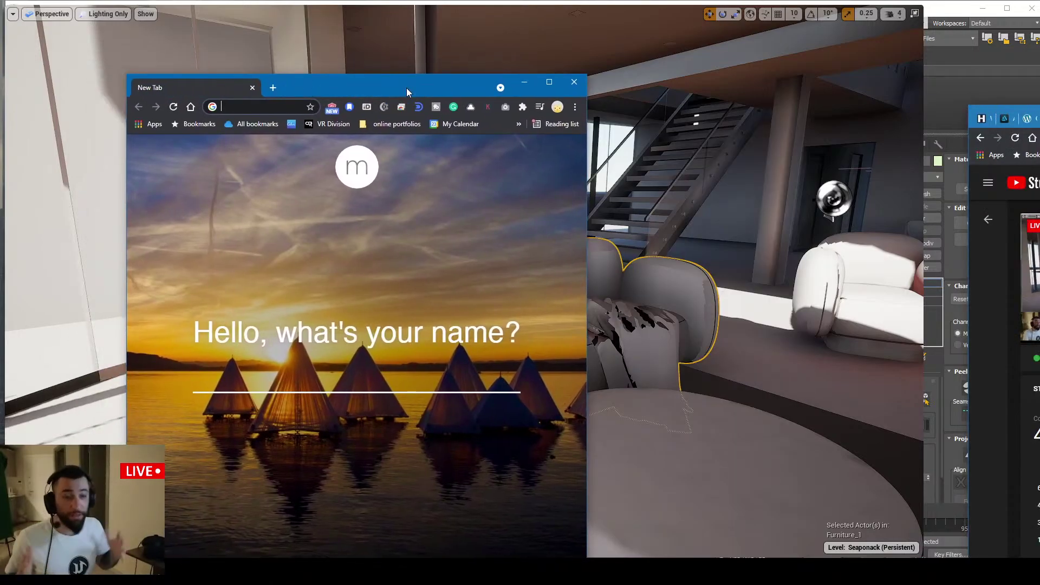
type("rizom uv")
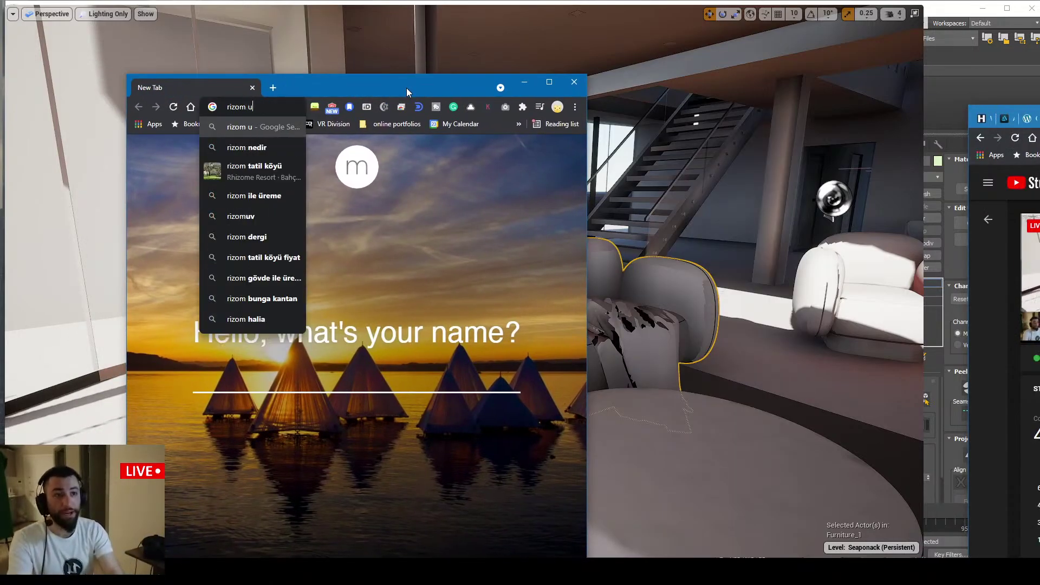
key("Return")
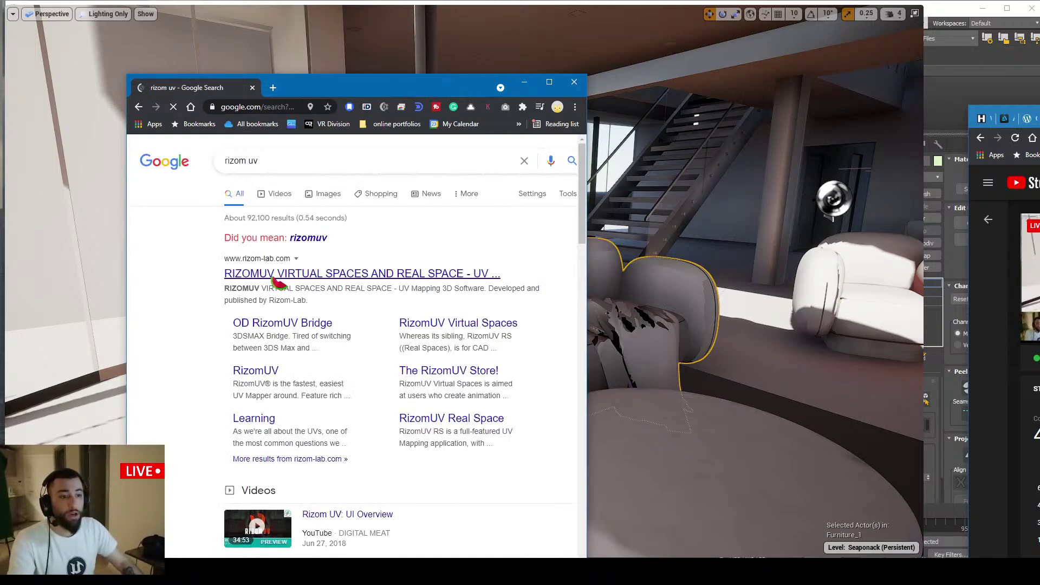
middle_click(274, 279)
middle_click(204, 93)
Enlarge the browser, browse the RizomUV site, then return to Unreal Engine
left_click_drag(365, 89, 363, 33)
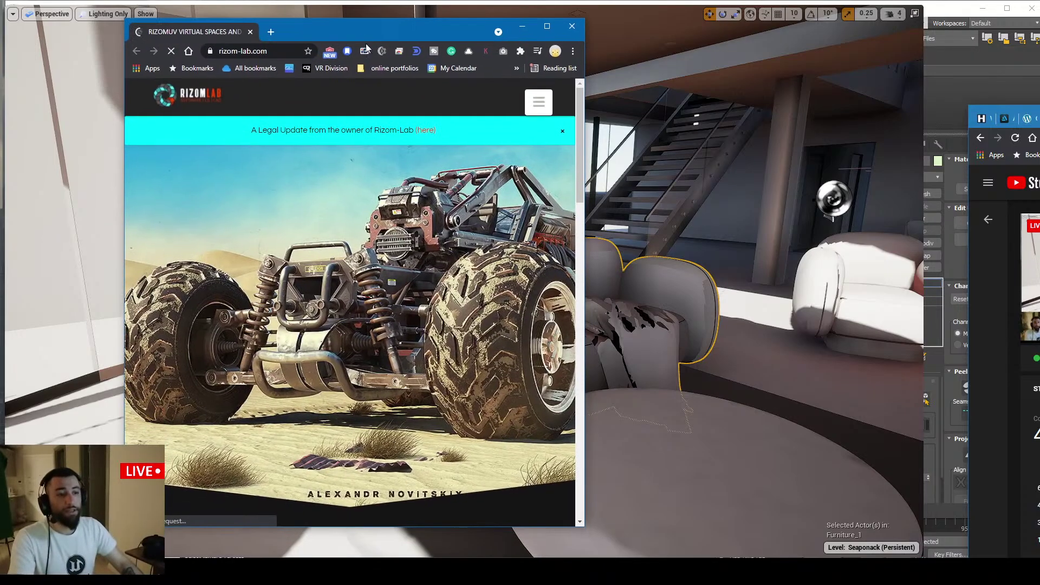
left_click_drag(585, 133, 702, 137)
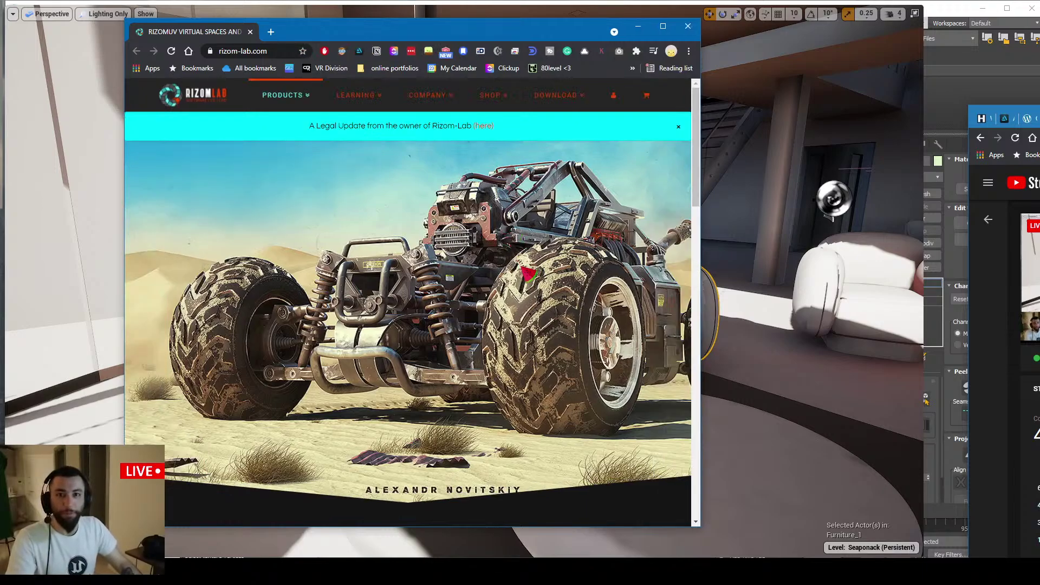
scroll(529, 274, "down", 5)
scroll(531, 271, "up", 5)
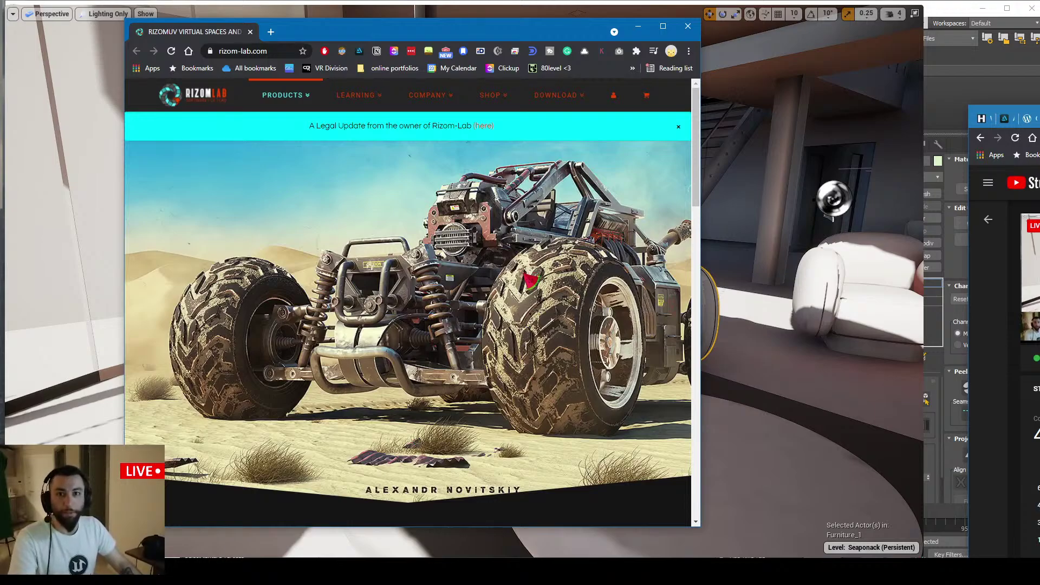
scroll(530, 281, "down", 10)
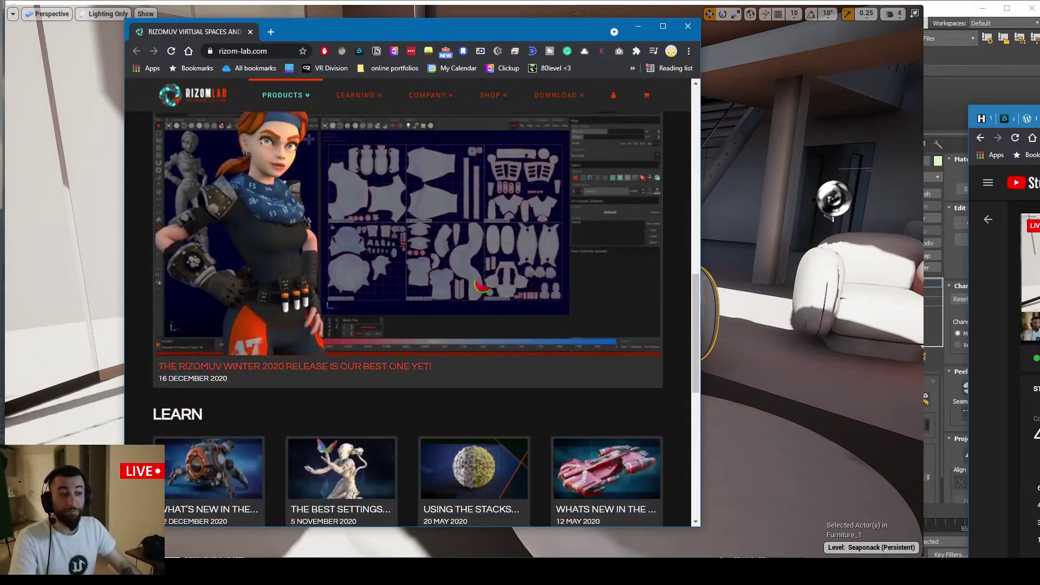
scroll(356, 328, "up", 2)
left_click(245, 53)
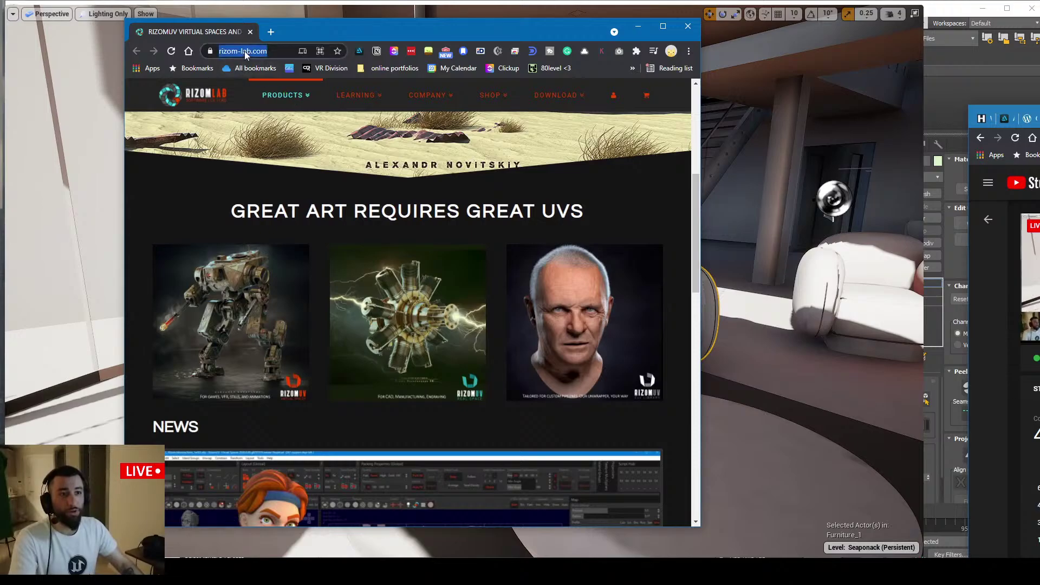
scroll(364, 120, "up", 3)
mouse_move(260, 126)
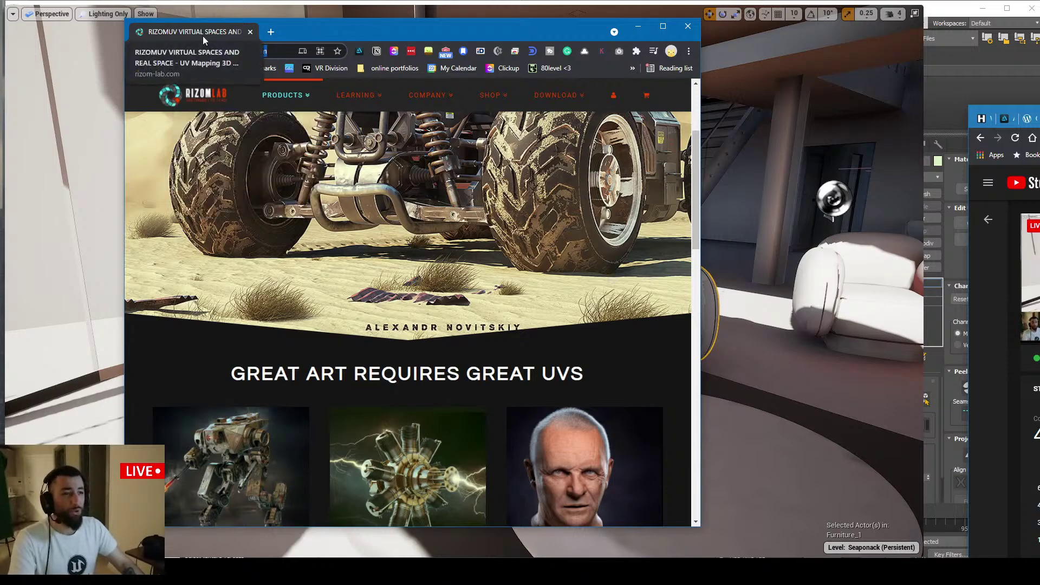
key("alt+Tab")
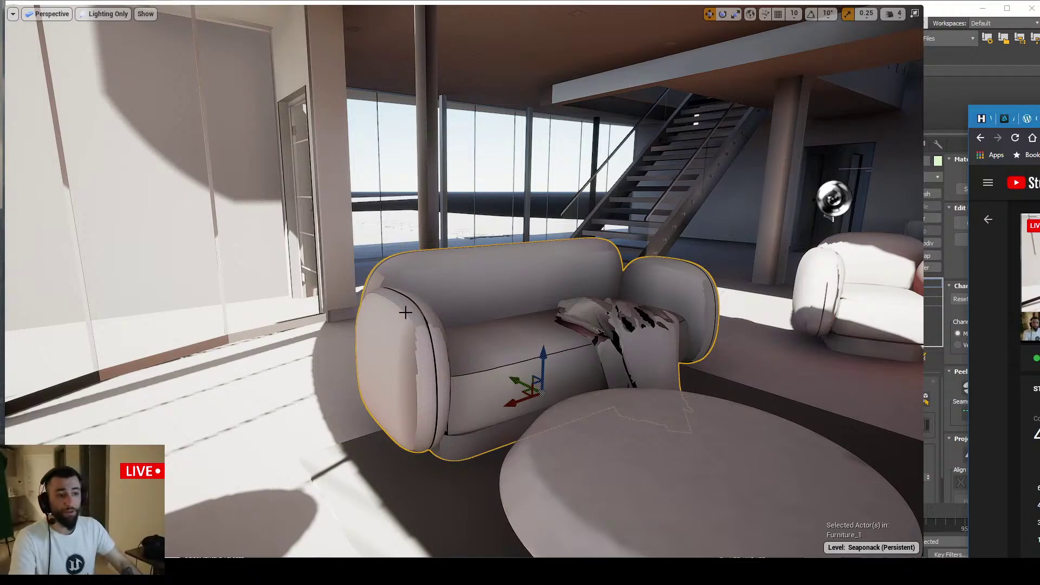
Orbit around the baked sofa and exit the full-screen viewport to restore the editor layout
scroll(405, 312, "up", 5)
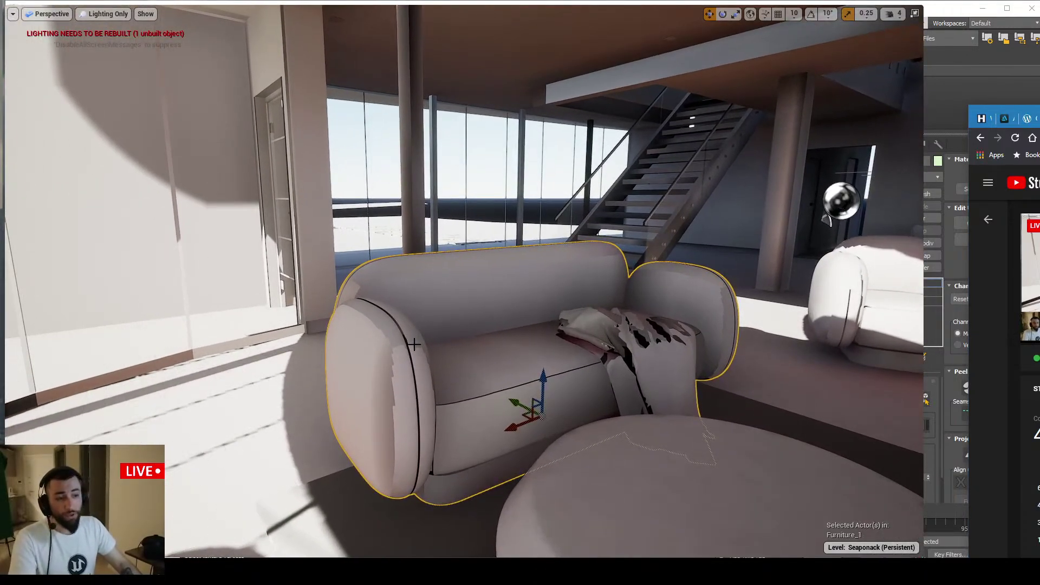
mouse_move(413, 345)
right_mouse_down()
mouse_move(466, 344)
mouse_move(396, 359)
mouse_move(411, 353)
right_mouse_up()
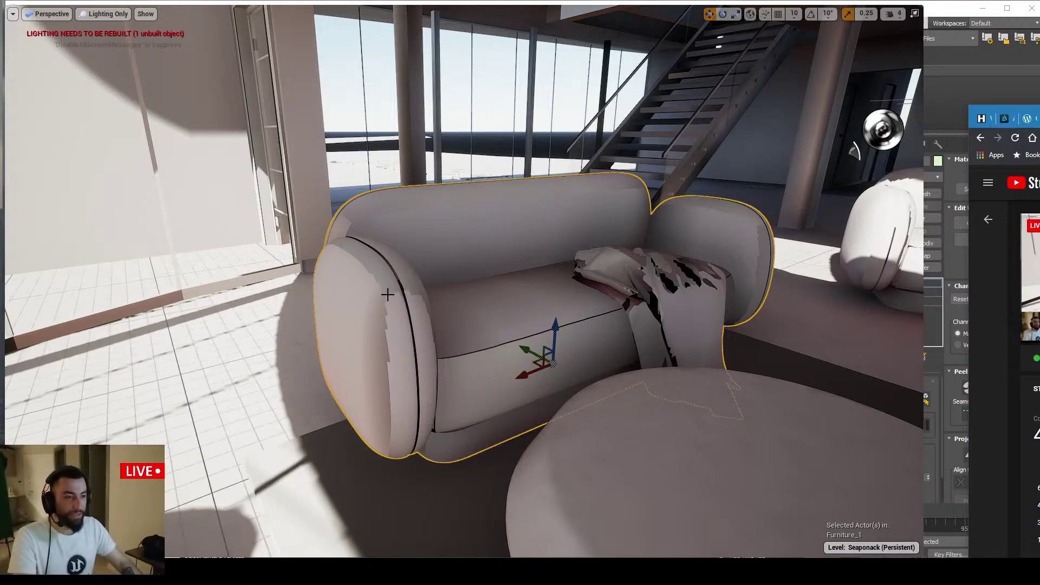
mouse_move(398, 282)
right_mouse_down()
mouse_move(389, 284)
mouse_move(398, 276)
right_mouse_up()
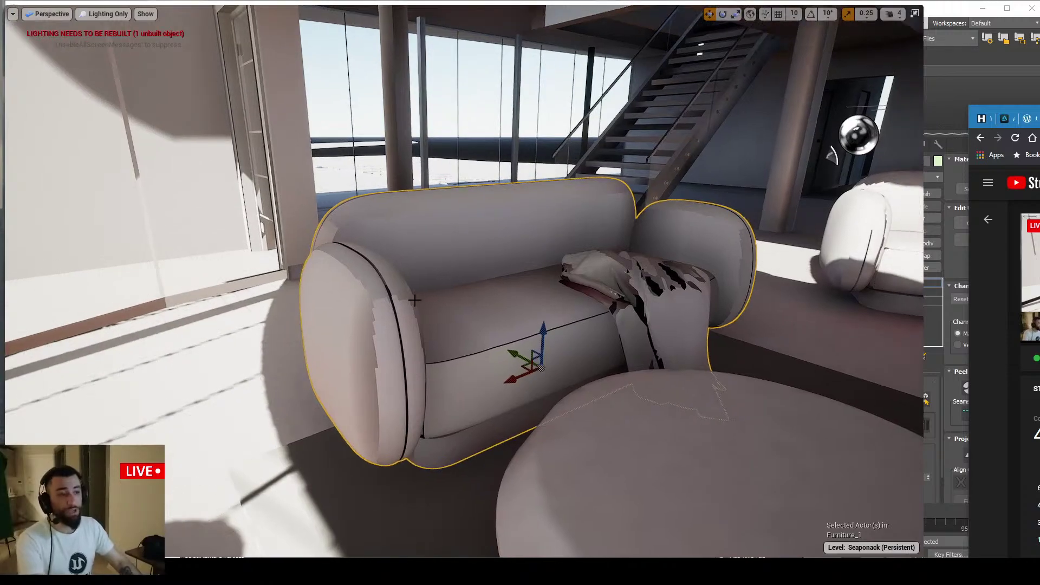
key("F11")
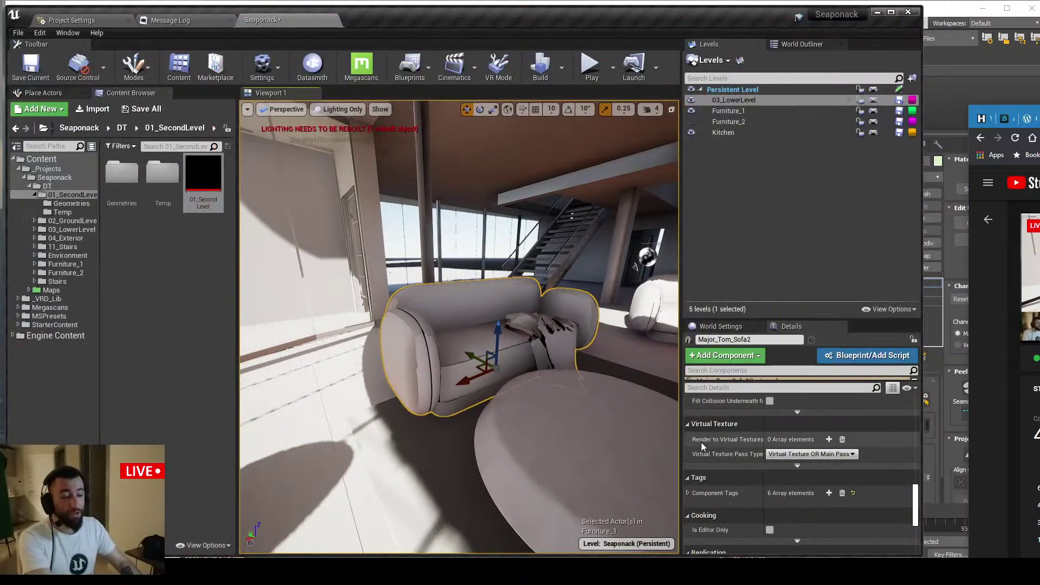
scroll(721, 460, "up", 6)
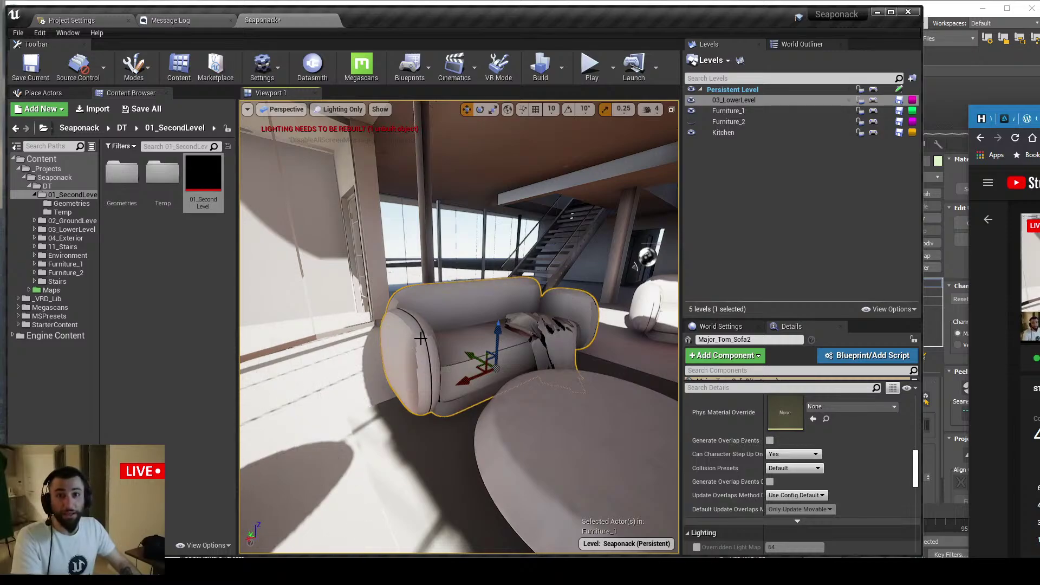
right_click_drag(432, 339, 410, 299)
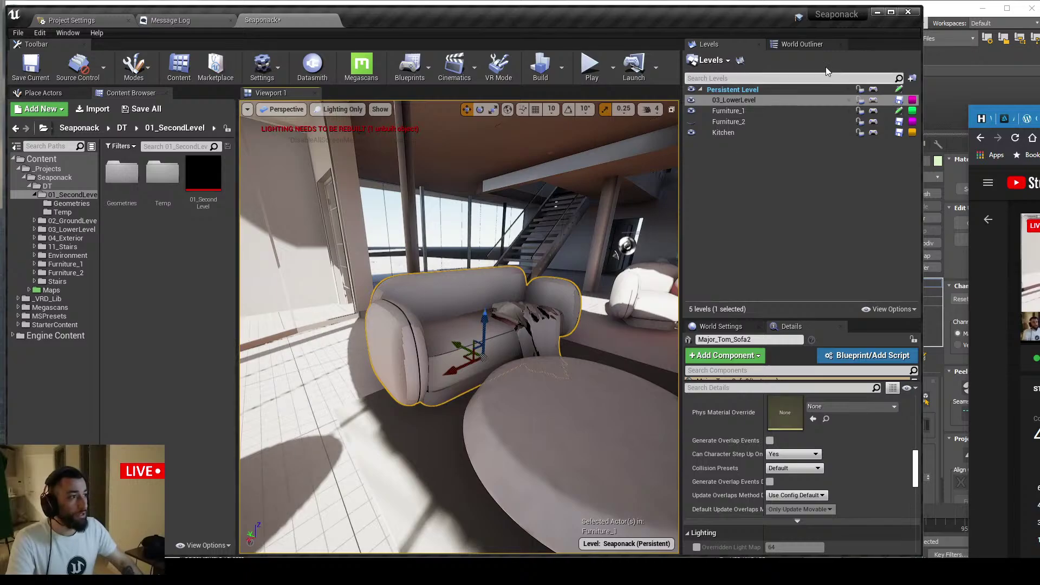
left_click_drag(454, 304, 454, 287)
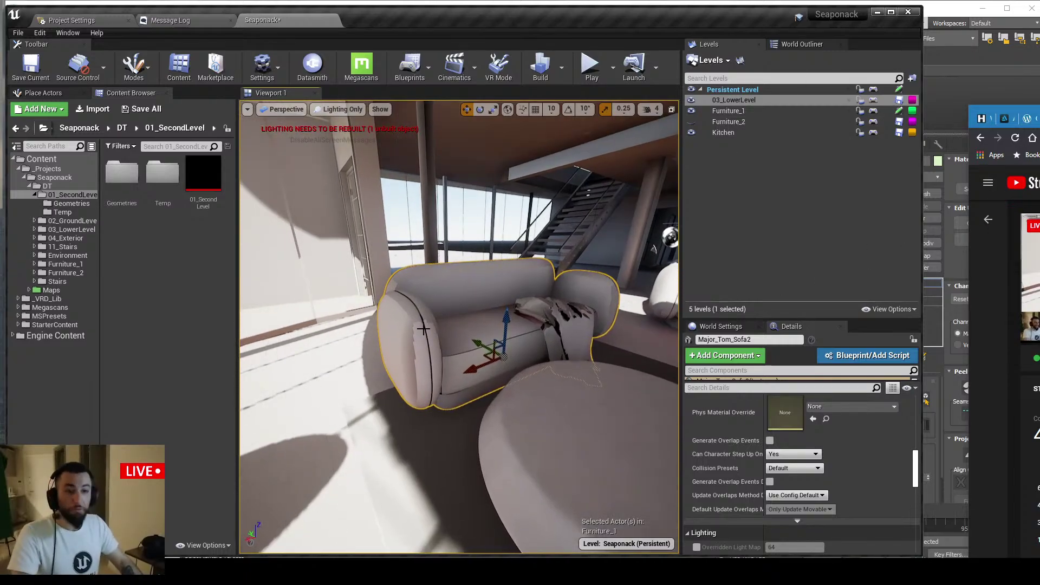
Create a new level named 'maps' in the project folder, open it and save changes
left_click(54, 178)
right_click(172, 197)
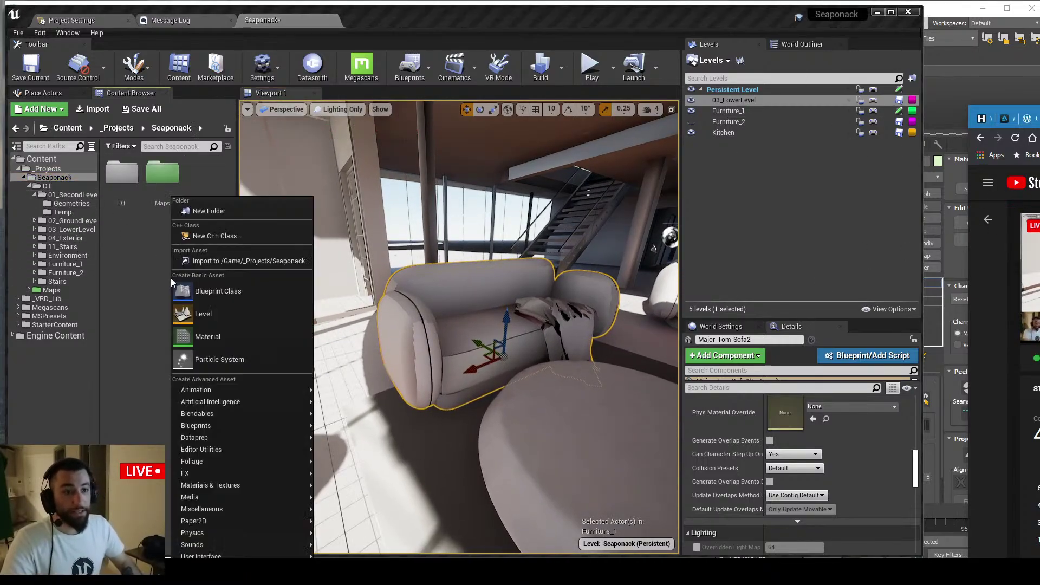
left_click(223, 312)
type("maps")
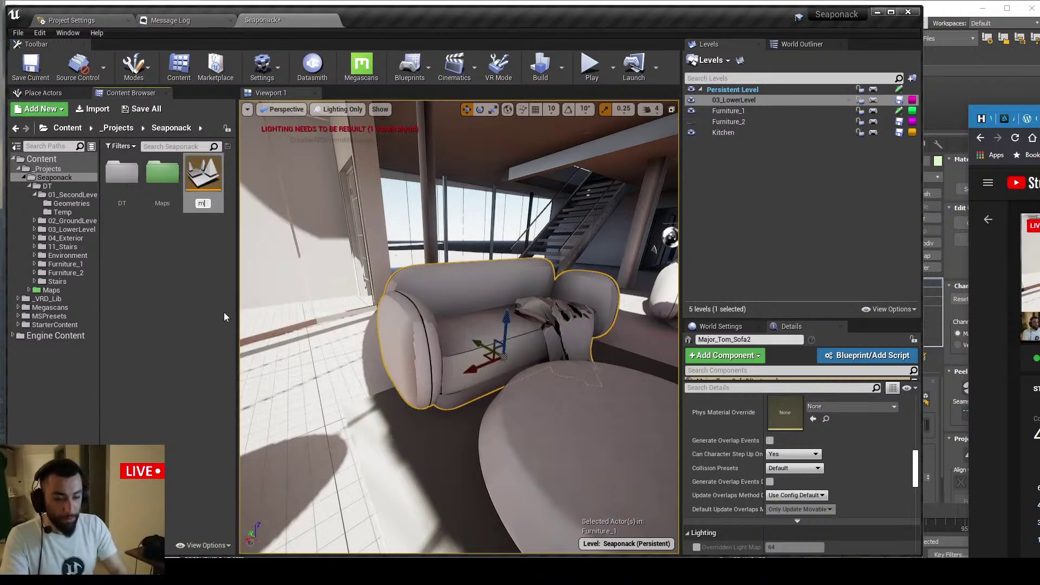
key("Return")
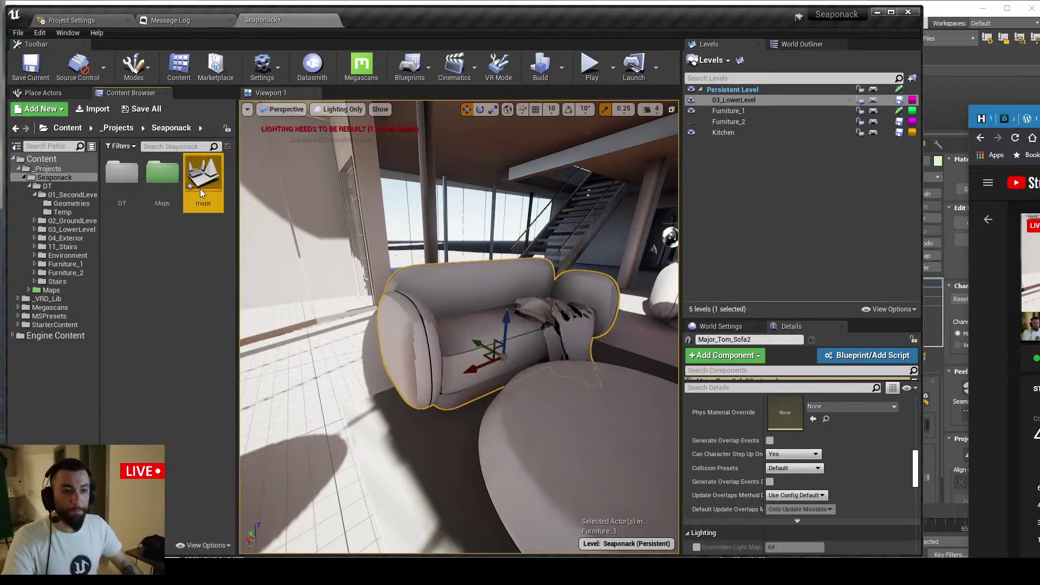
double_click(200, 187)
left_click(744, 386)
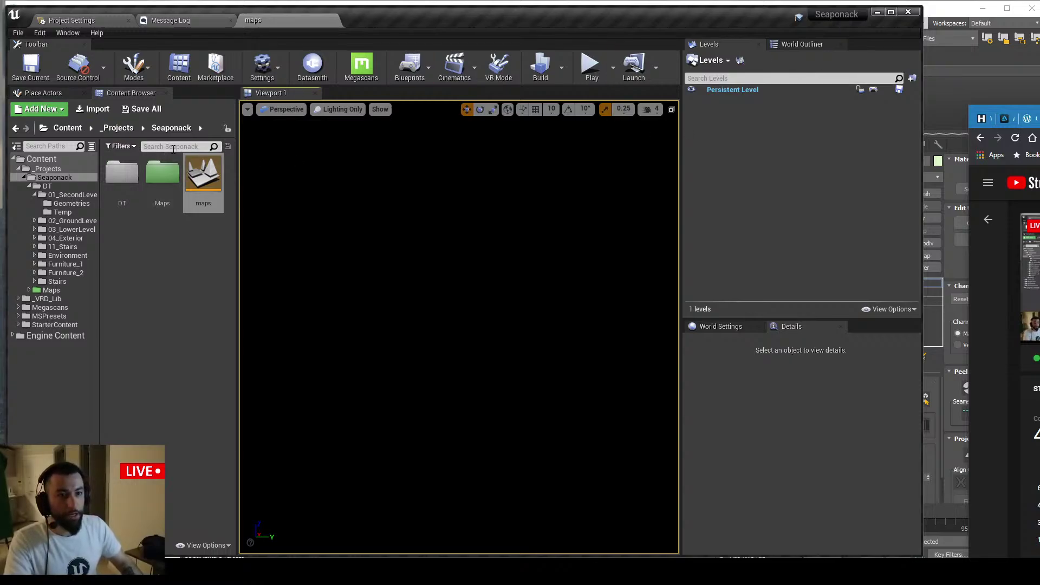
Search content for 'floor' and place the S_Floor_1_02 mesh into the level
left_click(41, 159)
scroll(185, 276, "down", 3)
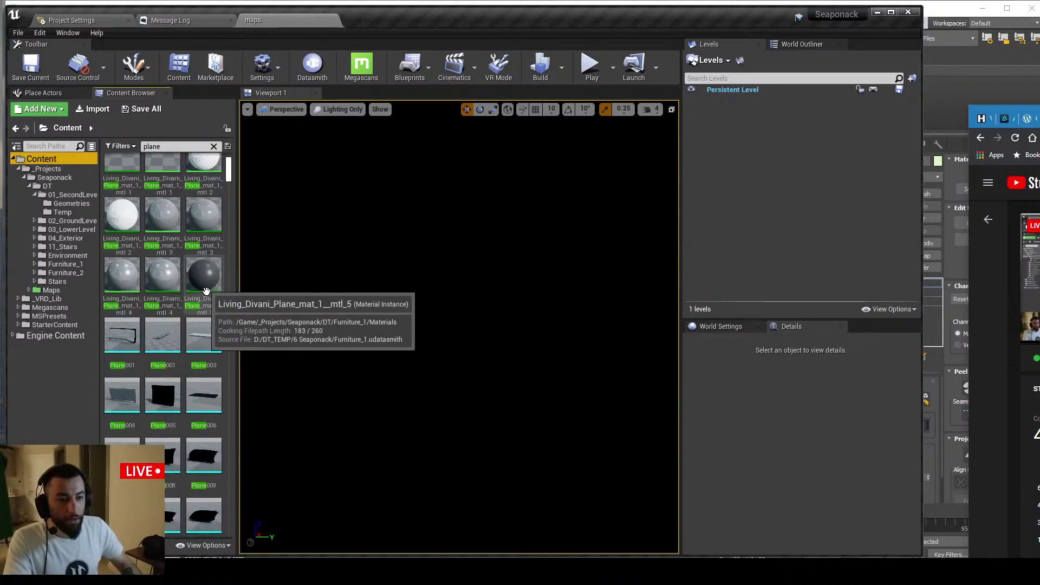
left_click(161, 148)
type("floor")
left_click_drag(163, 217, 504, 332)
right_click_drag(518, 350, 520, 333)
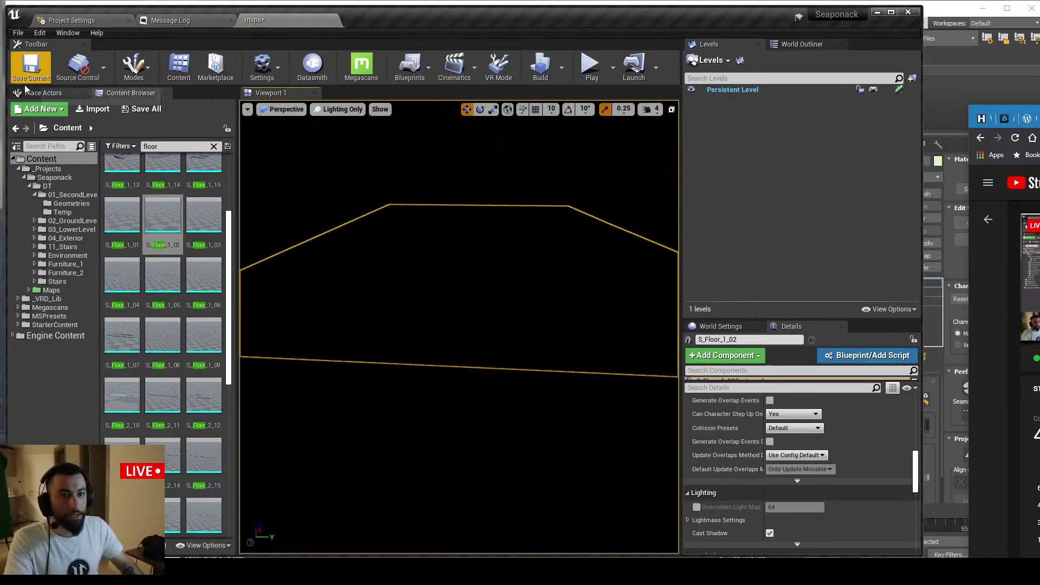
left_click(43, 93)
Drop a Sun and Sky actor from the Lights category and expand its component list
left_click(21, 155)
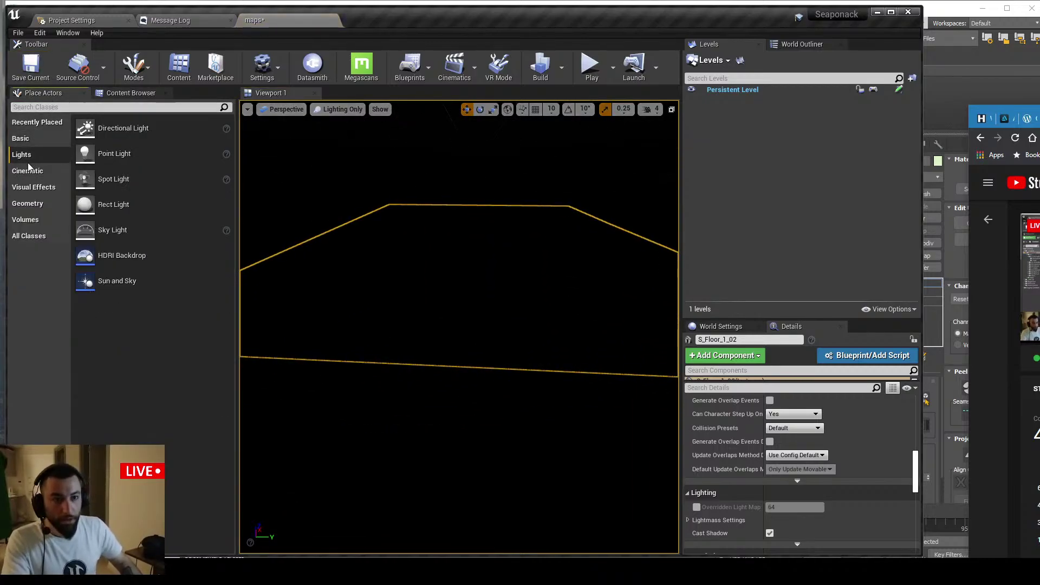
left_click(27, 171)
left_click(22, 154)
left_click_drag(117, 281, 414, 278)
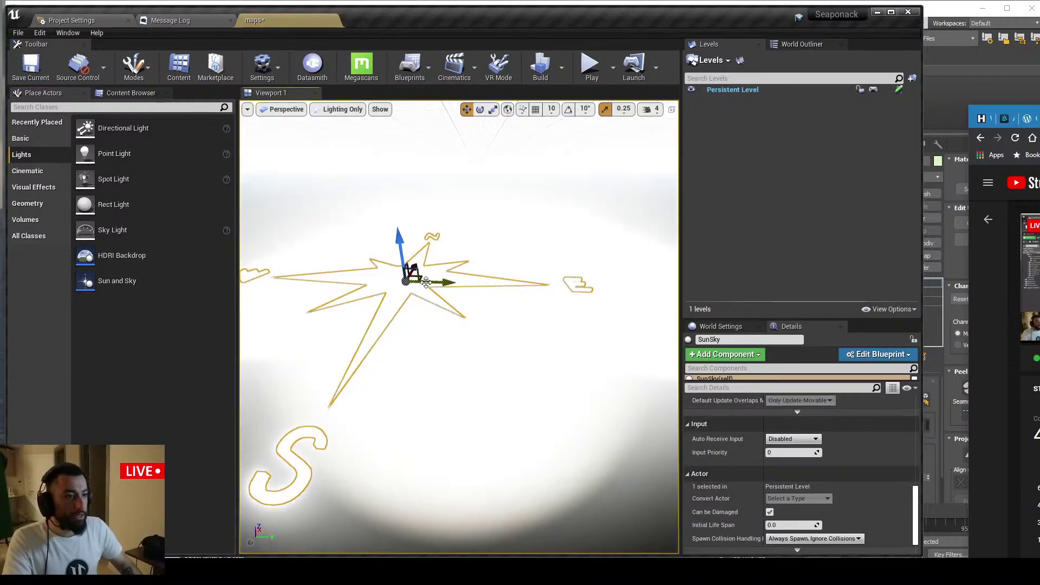
left_click(801, 44)
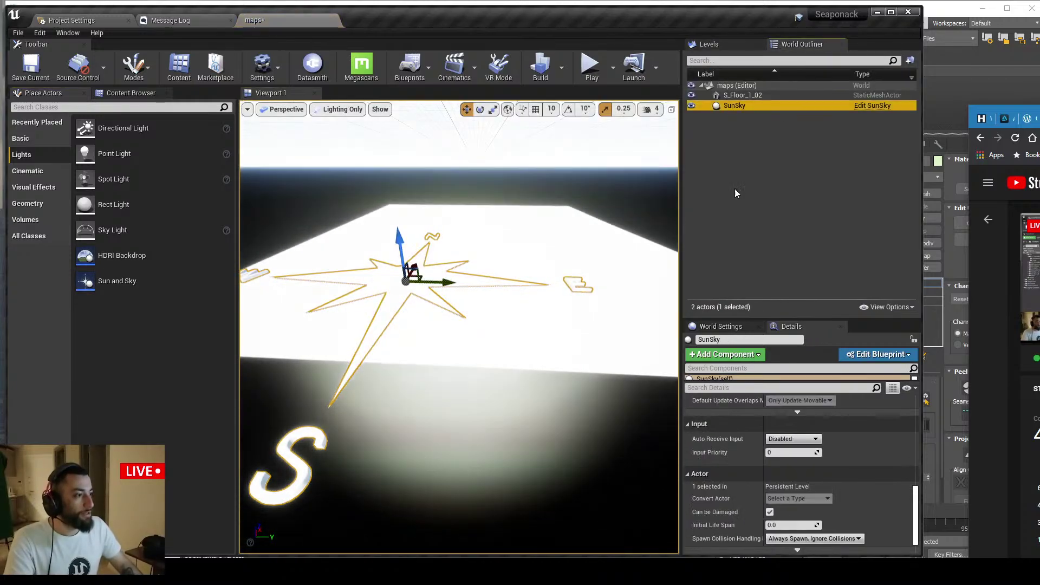
left_click_drag(729, 381, 732, 411)
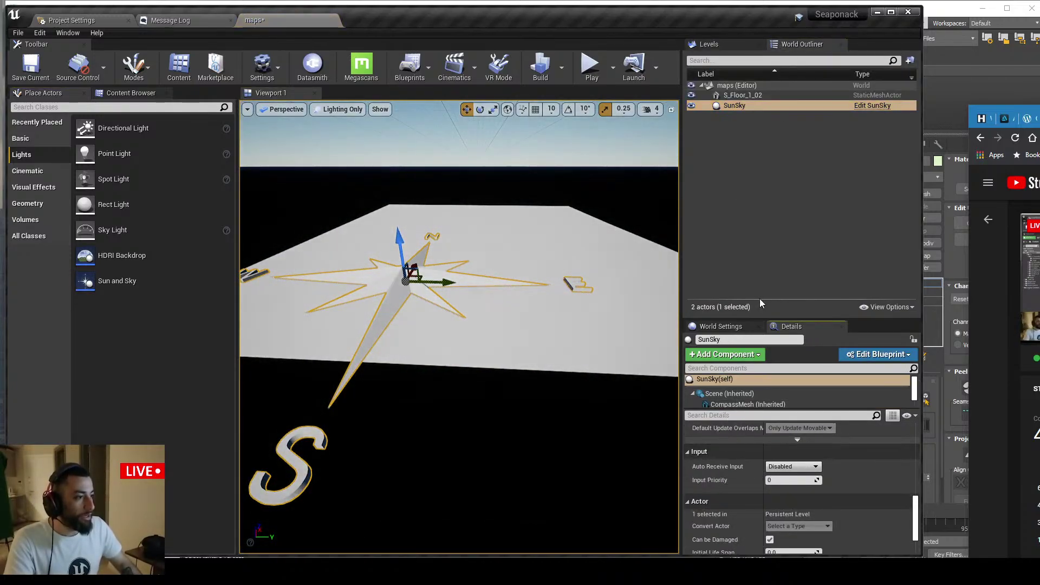
left_click_drag(747, 319, 747, 194)
Inspect the SunSky's SkyLight and DirectionalLight component settings, then deselect it
left_click(734, 290)
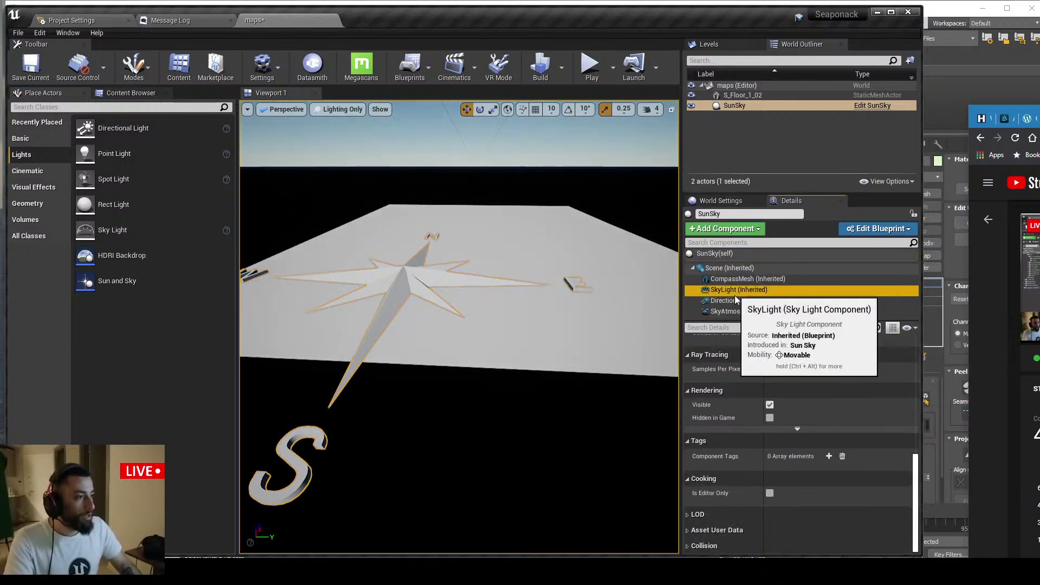
left_click_drag(733, 320, 733, 338)
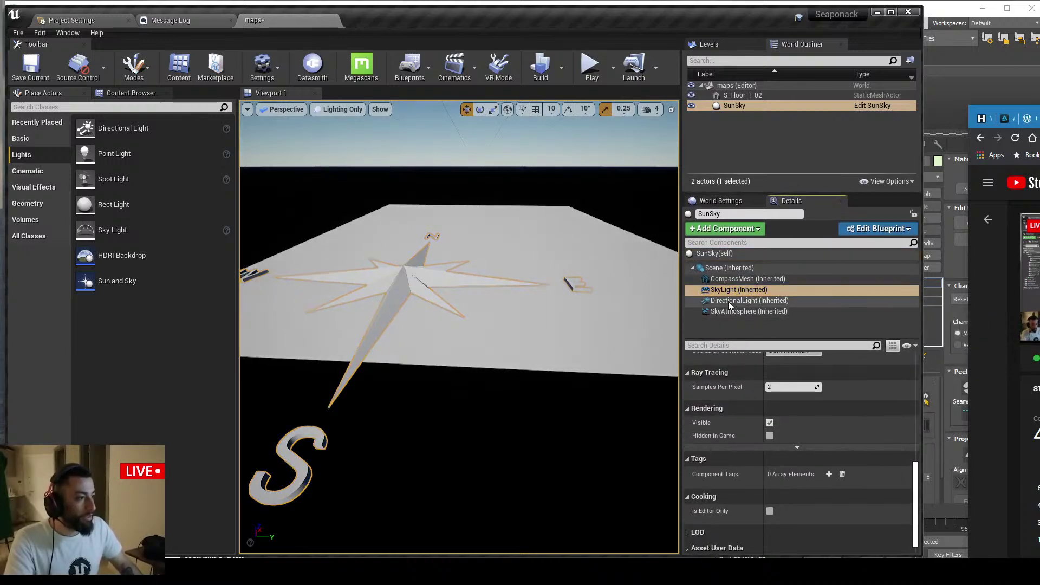
scroll(801, 415, "up", 3)
scroll(811, 422, "up", 5)
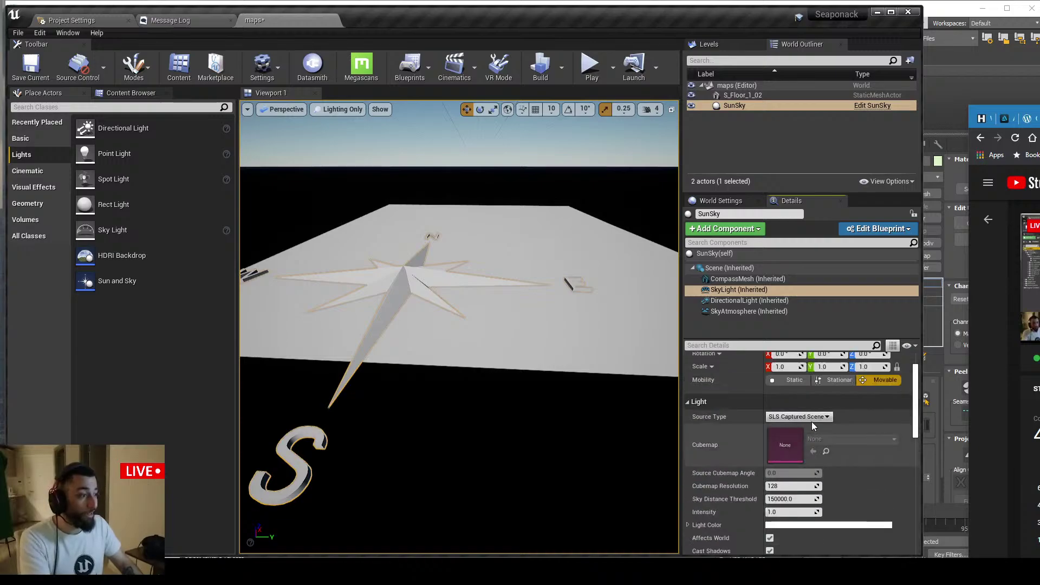
left_click(757, 302)
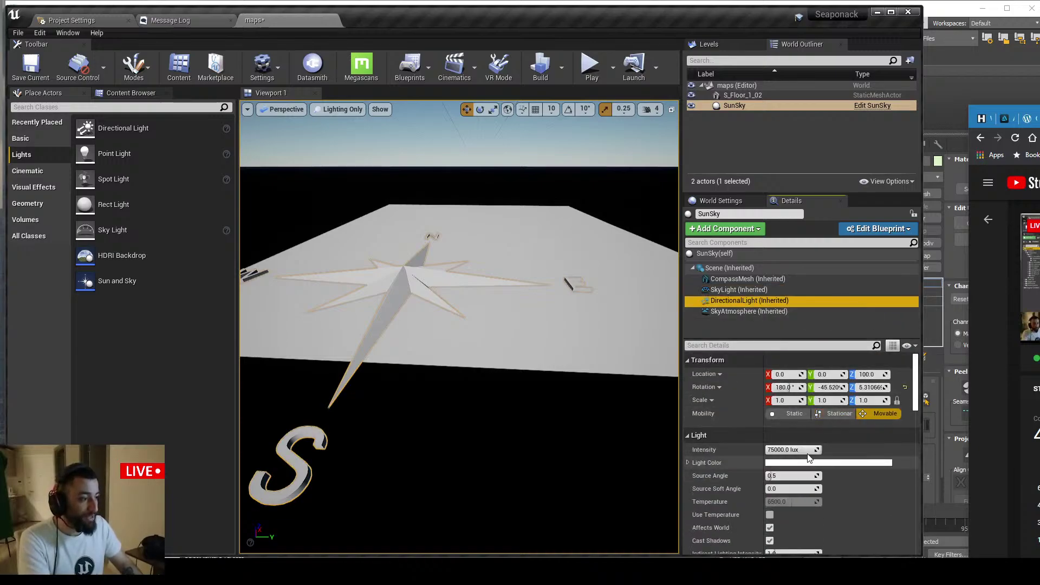
mouse_move(432, 119)
right_mouse_down()
mouse_move(423, 99)
mouse_move(412, 119)
right_mouse_up()
left_click(433, 119)
left_click(130, 92)
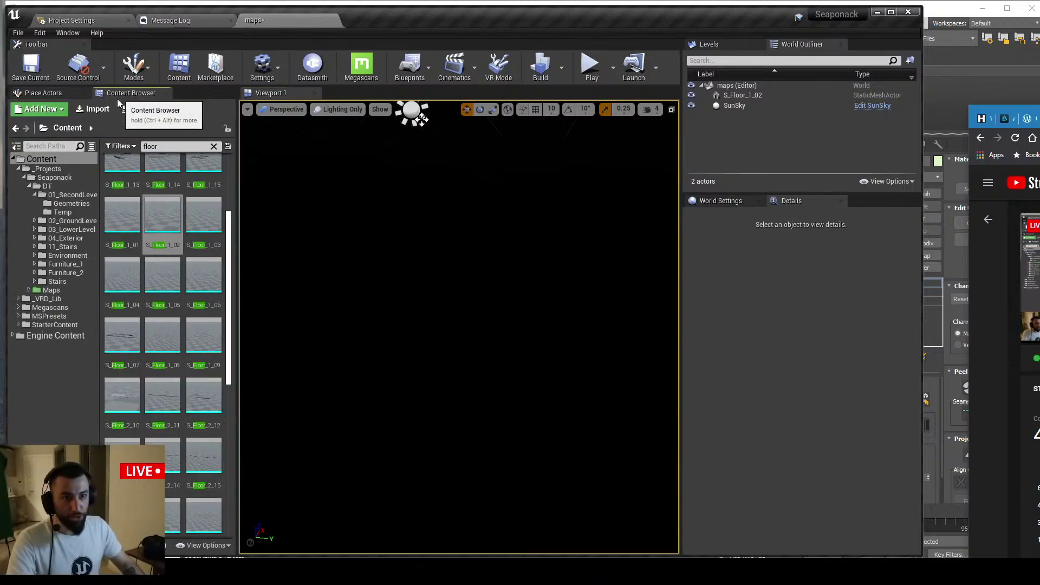
left_click(42, 93)
left_click(51, 107)
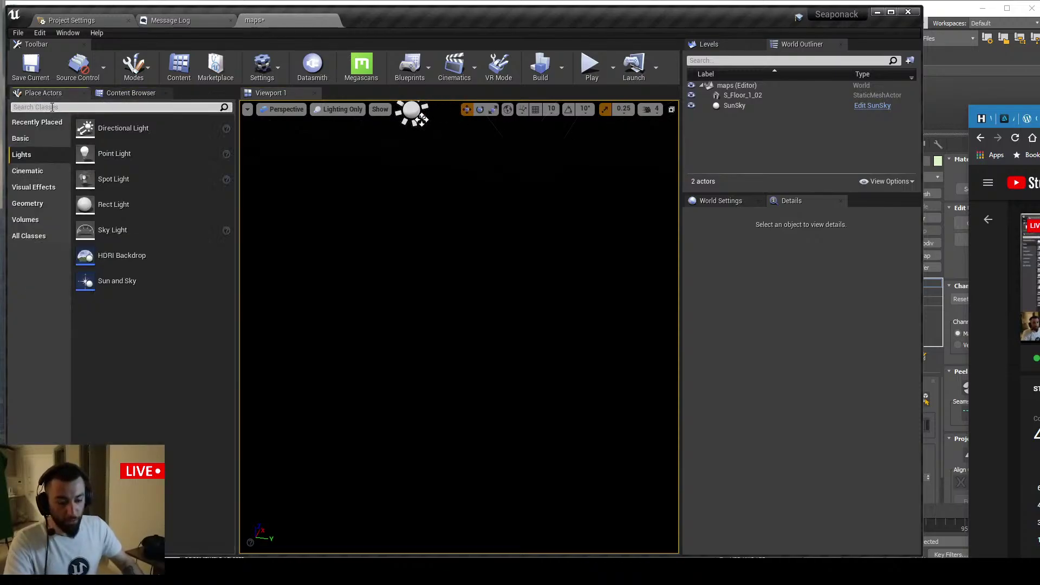
Search placeable actors for 'post' and drop a Post Process Volume into the level
type("s")
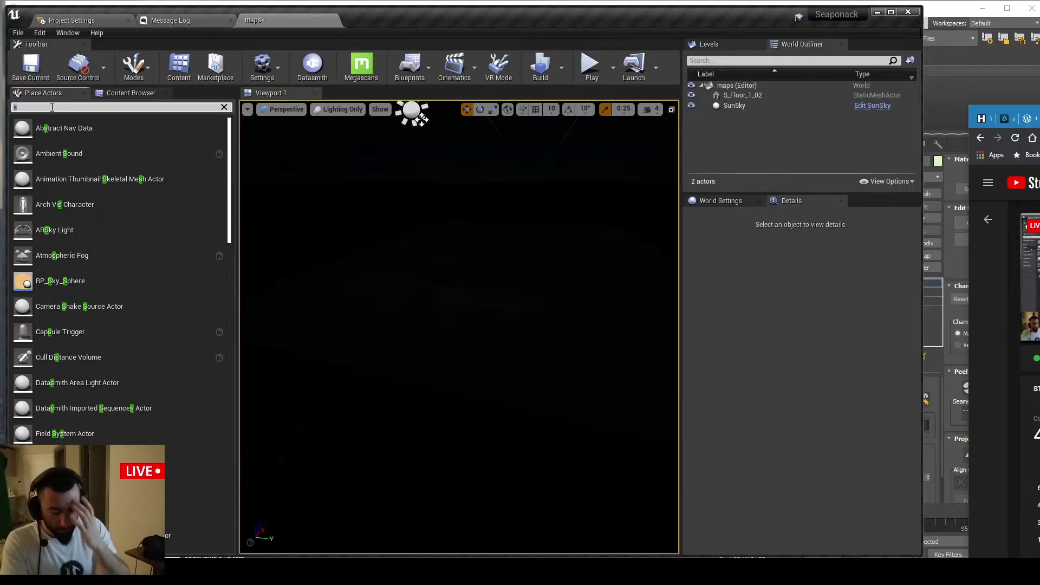
key("BackSpace")
type("post")
left_click_drag(69, 128, 475, 258)
left_click(724, 200)
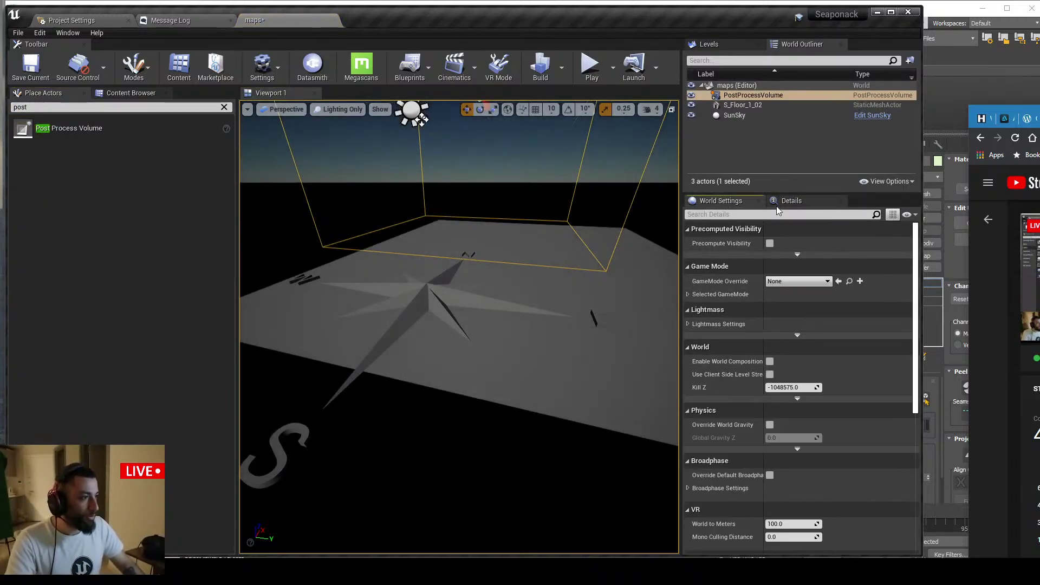
left_click(789, 200)
Override exposure with Min and Max EV100 at 1.0 and enable Infinite Extent
left_click(689, 336)
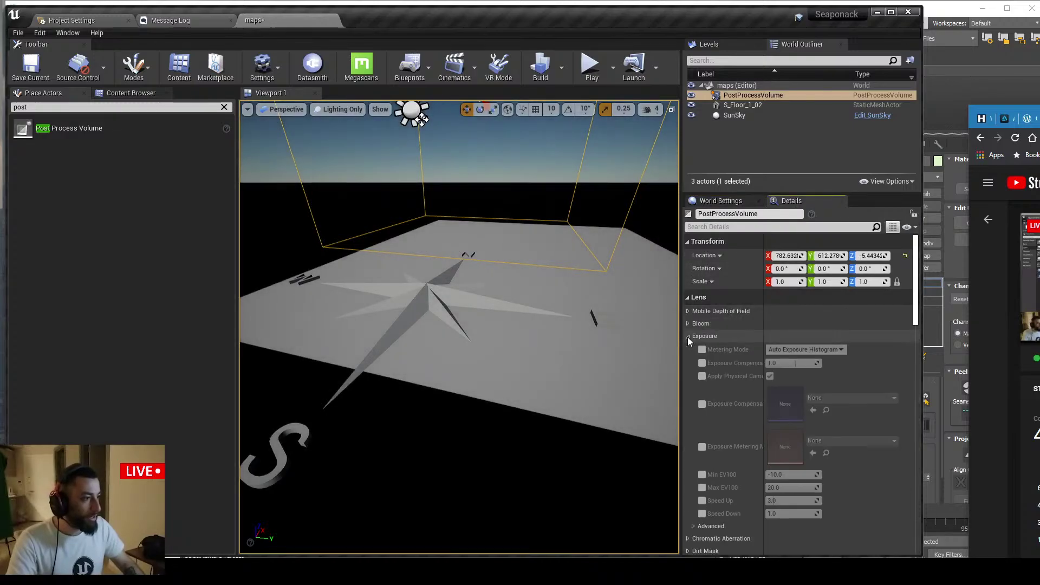
left_click(702, 363)
left_click(702, 488)
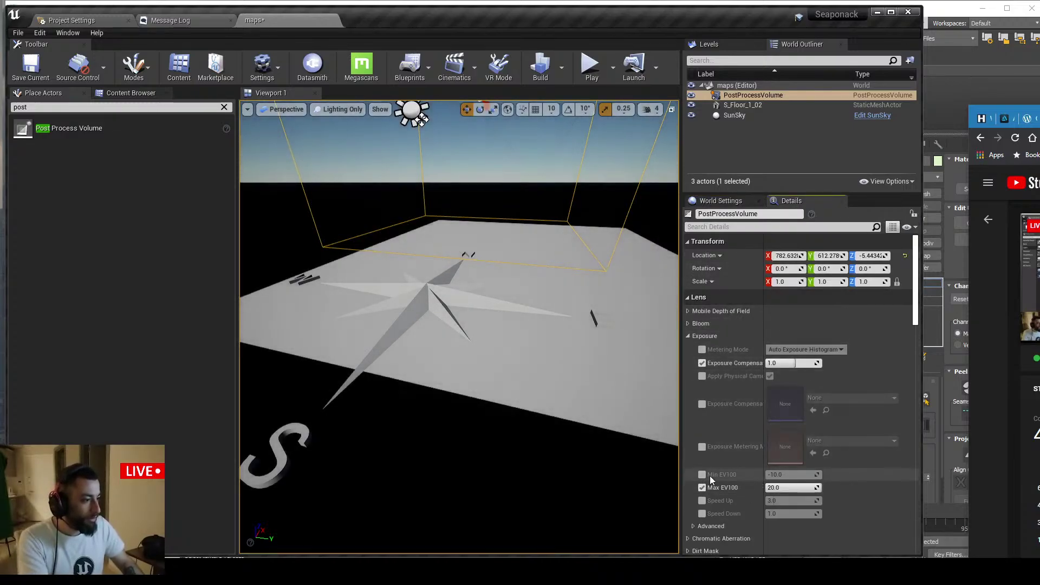
left_click(775, 474)
type("1")
left_click(783, 488)
type("1")
key("Return")
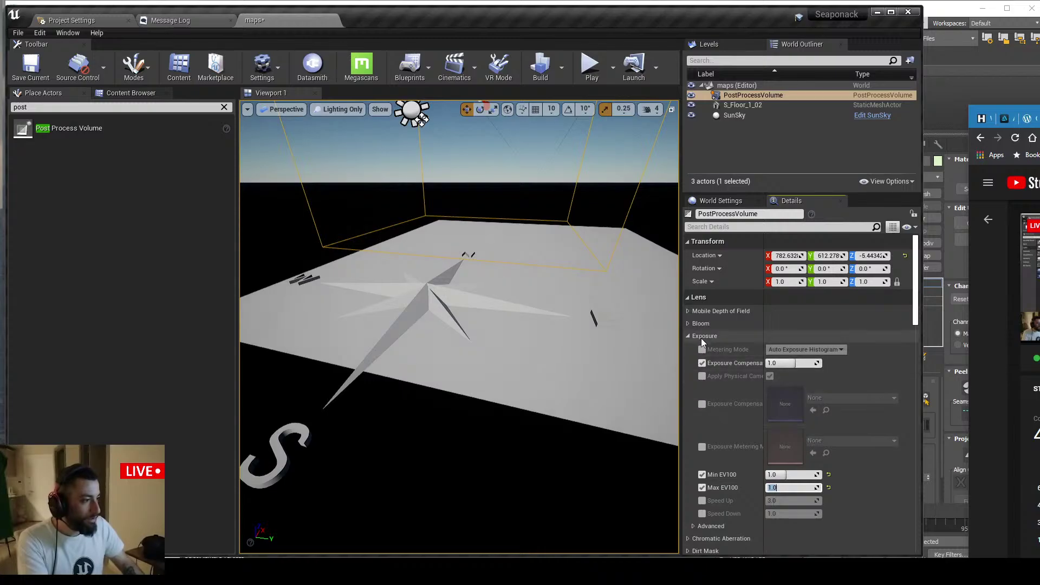
left_click(687, 337)
scroll(694, 405, "down", 15)
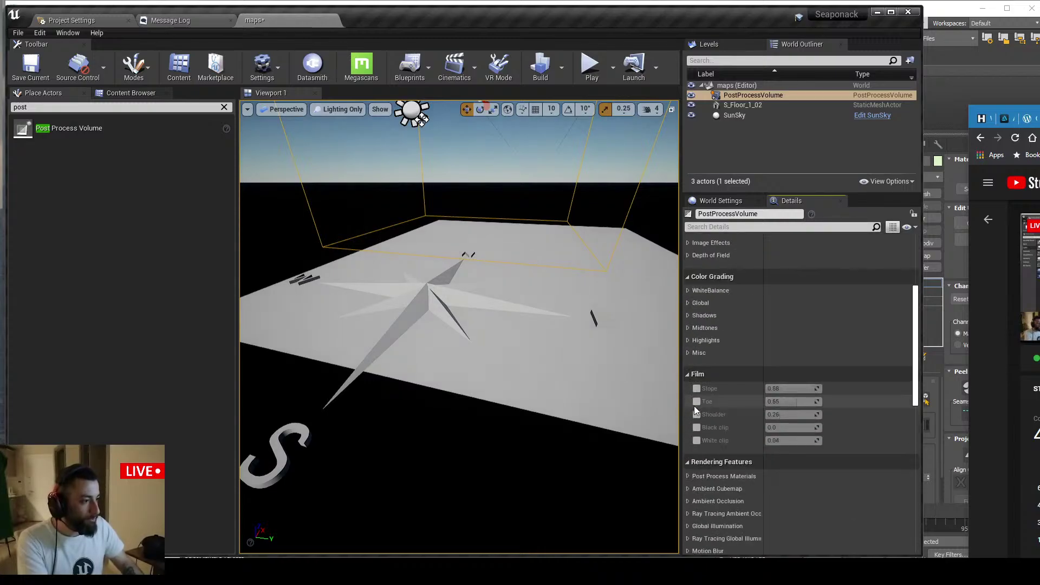
left_click(769, 327)
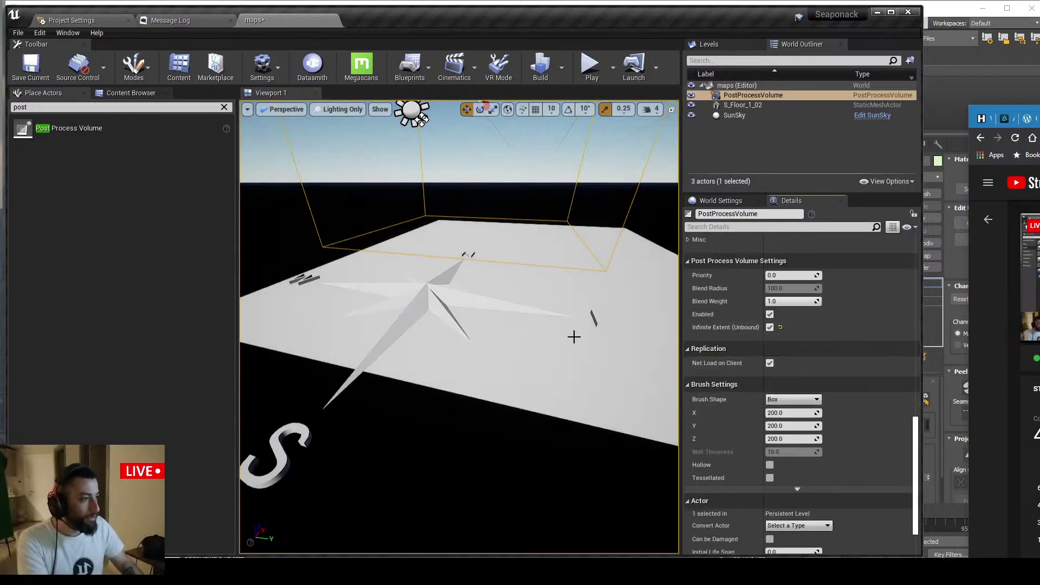
Switch the viewport to Lit shading and select the S_Floor_1_02 floor
right_click_drag(573, 336, 198, 162)
left_click(224, 107)
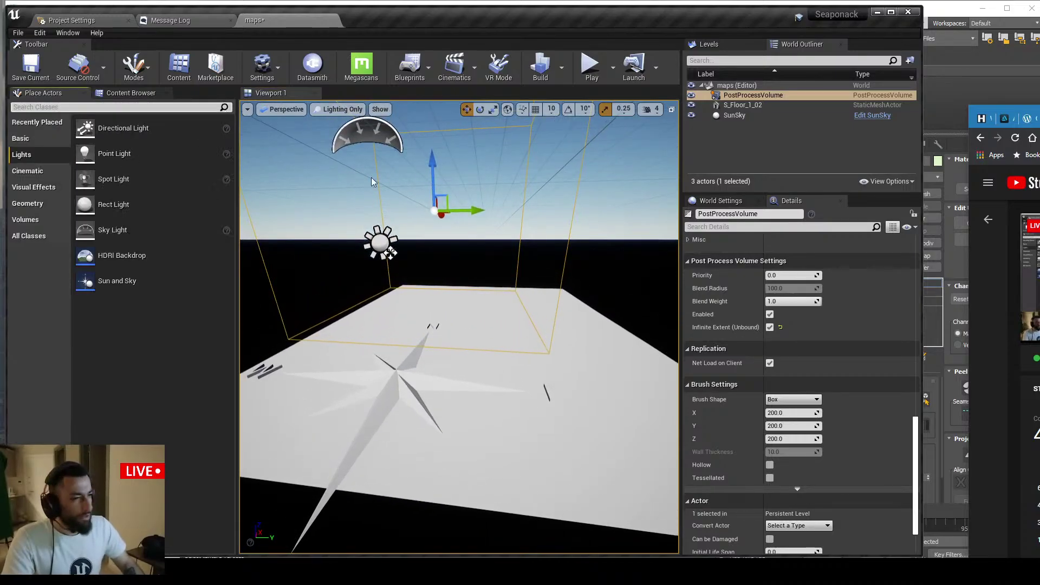
right_click_drag(372, 181, 365, 134)
left_click(343, 110)
left_click(353, 132)
right_click_drag(358, 178, 382, 209)
left_click(130, 94)
right_click_drag(325, 179, 331, 250)
left_click(214, 146)
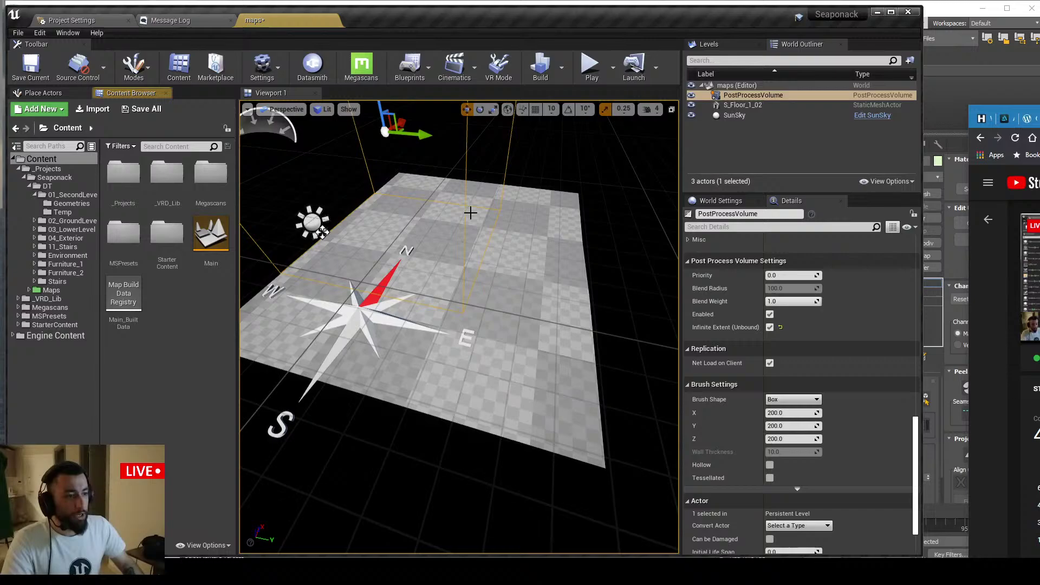
left_click(453, 288)
right_click_drag(454, 287, 447, 233)
Select Major_Tom_Sofa2, frame it with F and orbit for a closer look
key("ctrl+v")
left_click(465, 274)
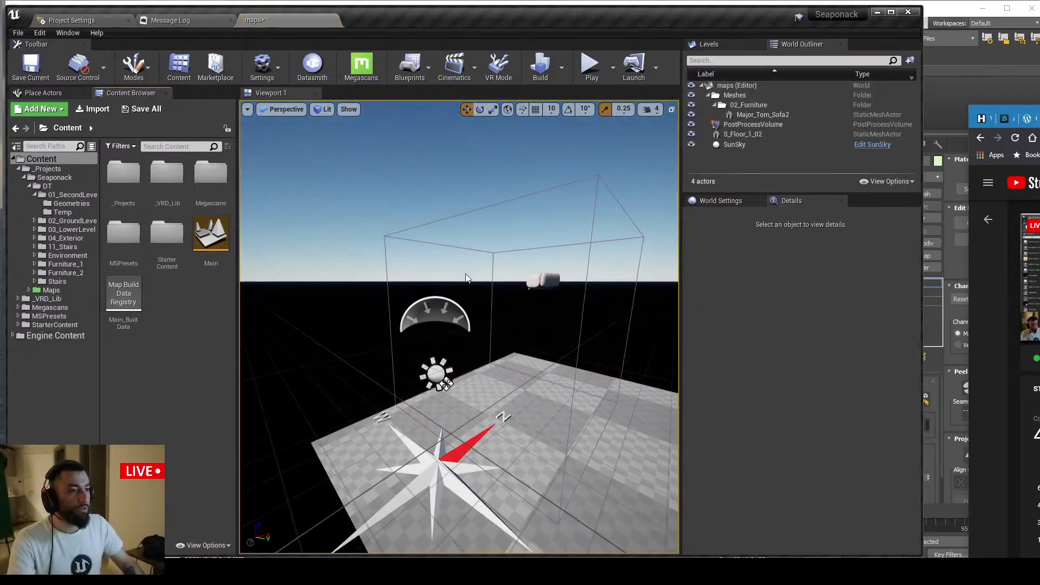
left_click(543, 281)
right_click_drag(543, 281, 559, 299)
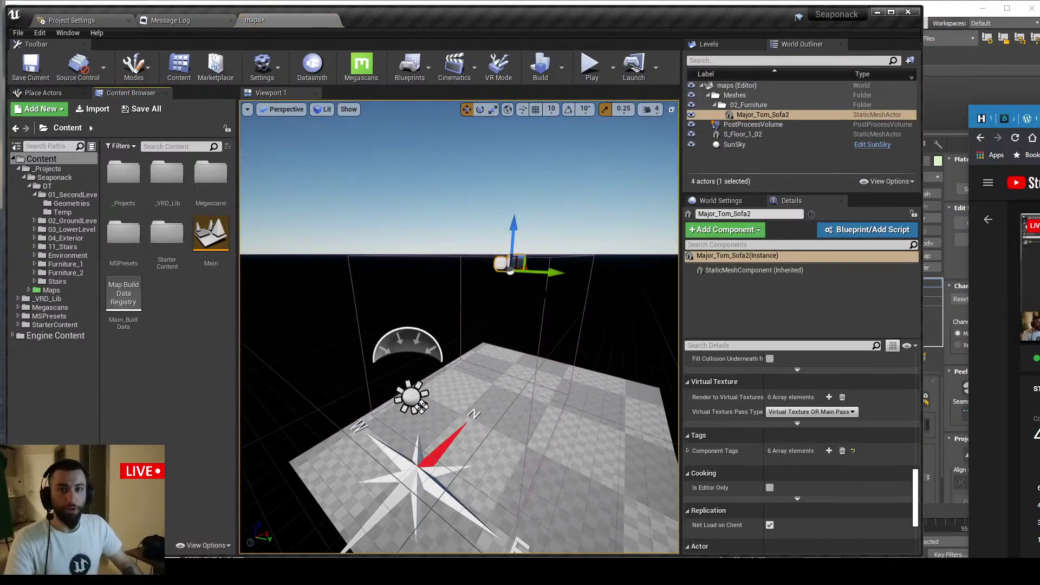
key("f")
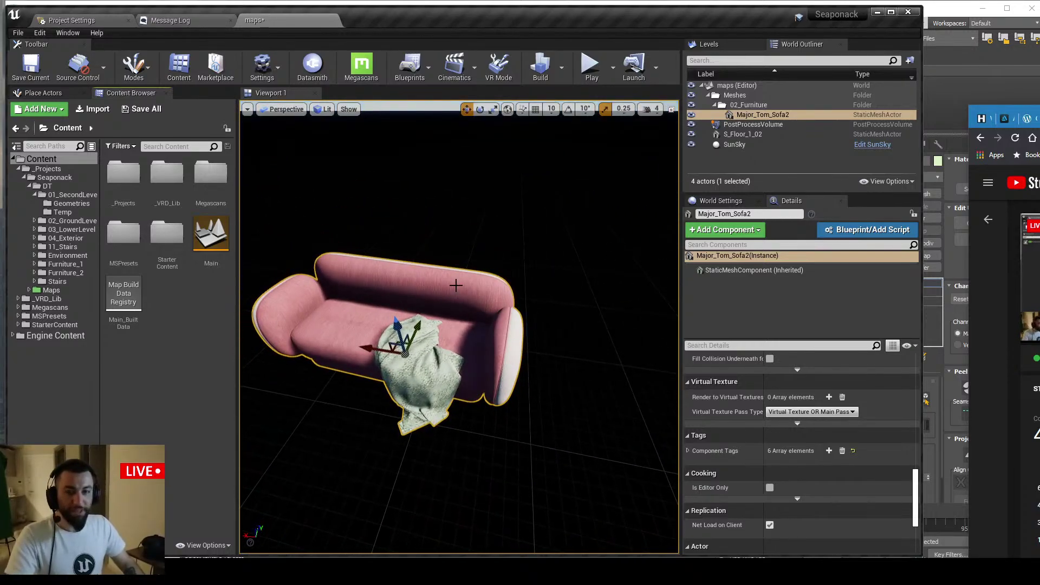
left_click_drag(375, 343, 599, 482, "alt")
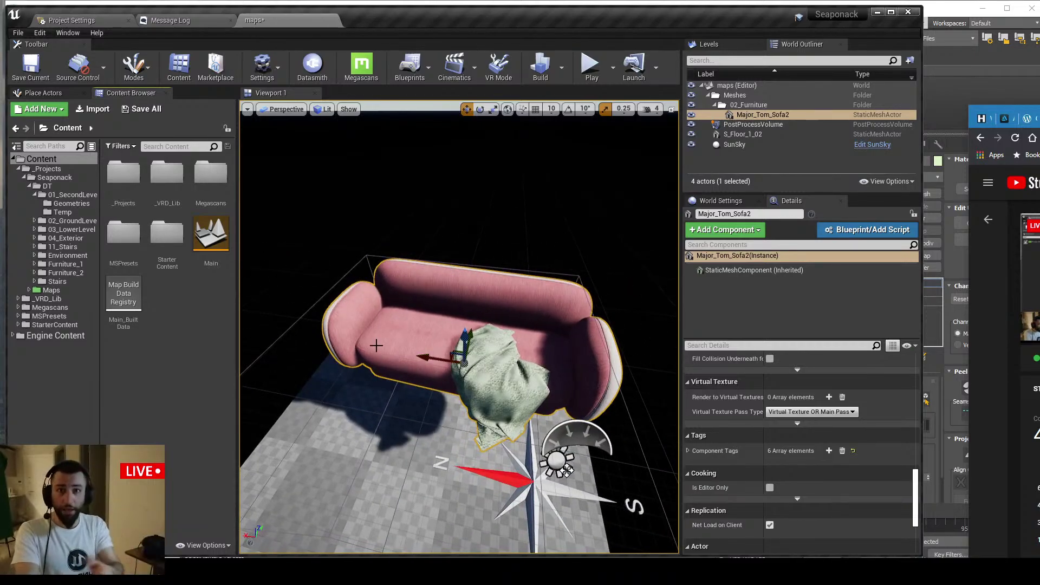
left_click_drag(407, 228, 391, 213, "alt")
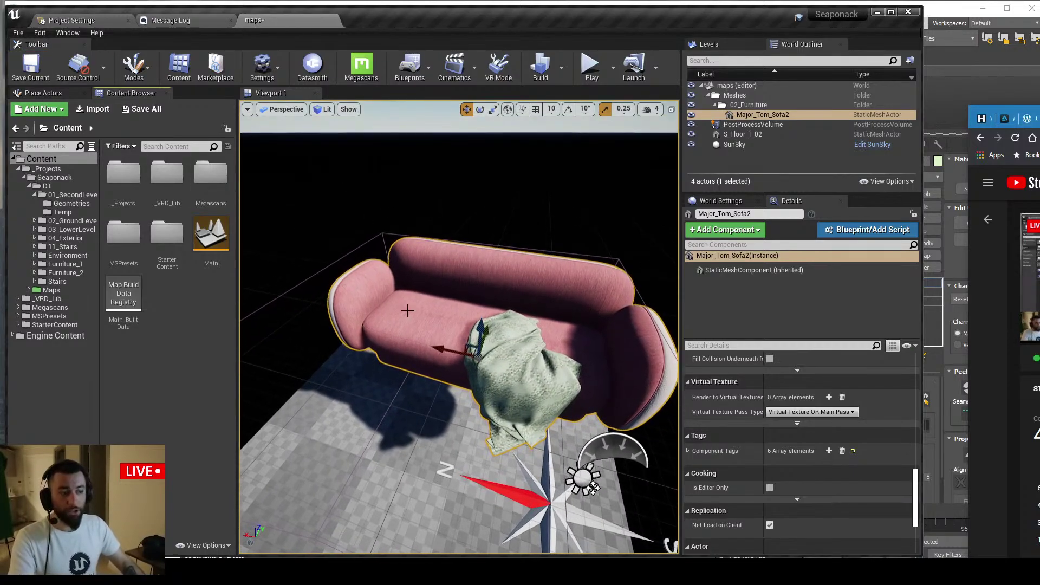
scroll(484, 340, "up", 3)
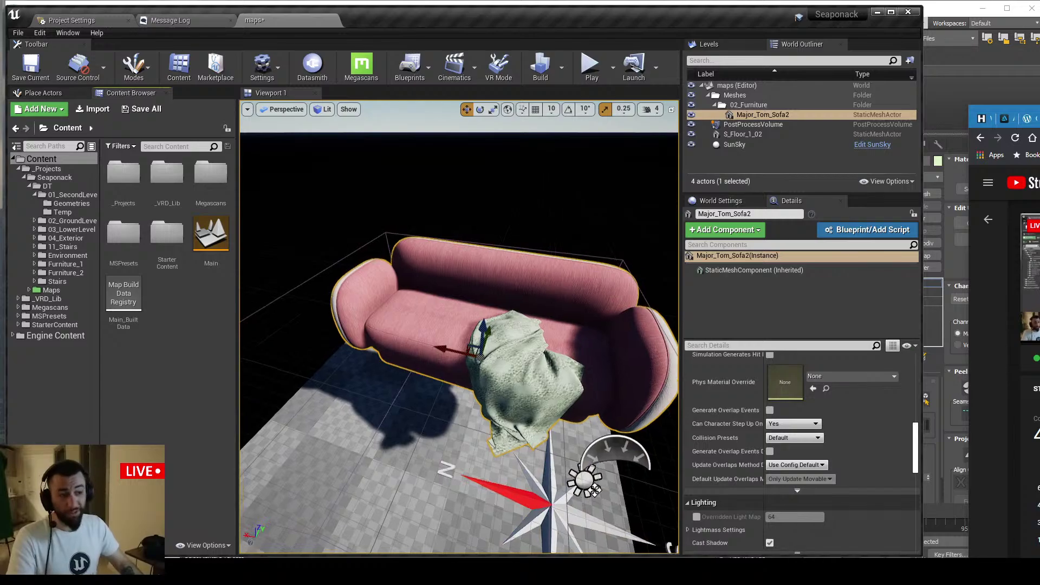
left_click_drag(484, 340, 470, 314, "alt")
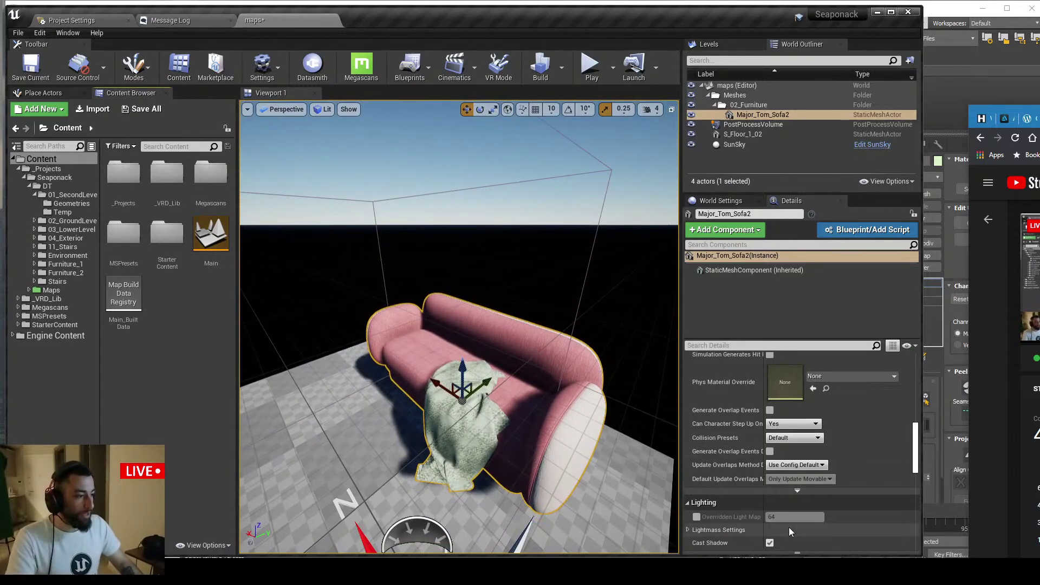
Duplicate the sofa as Major_Tom_Sofa3 and slide the copy to the side
left_click_drag(537, 408, 623, 415, "alt")
scroll(536, 407, "down", 4)
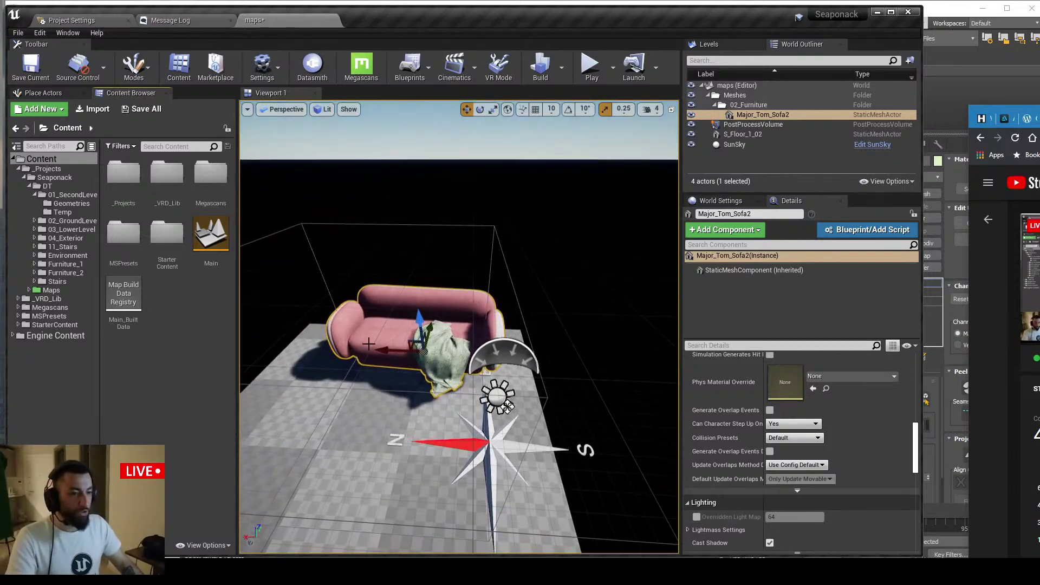
left_click_drag(371, 346, 166, 351, "alt")
Override the sofa's light map resolution to 512 and duplicate it as Major_Tom_Sofa4
left_click(697, 517)
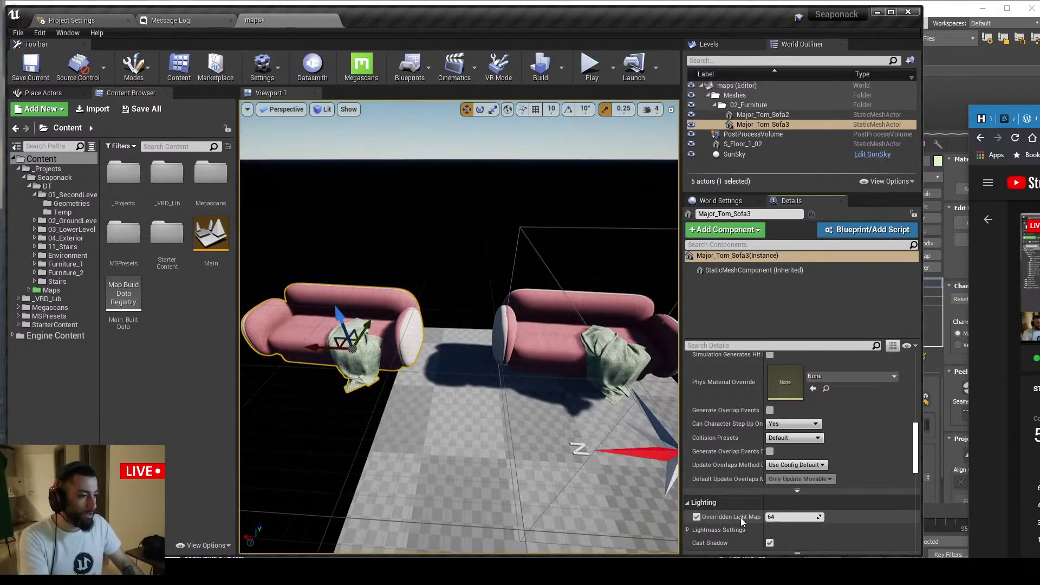
key("Return")
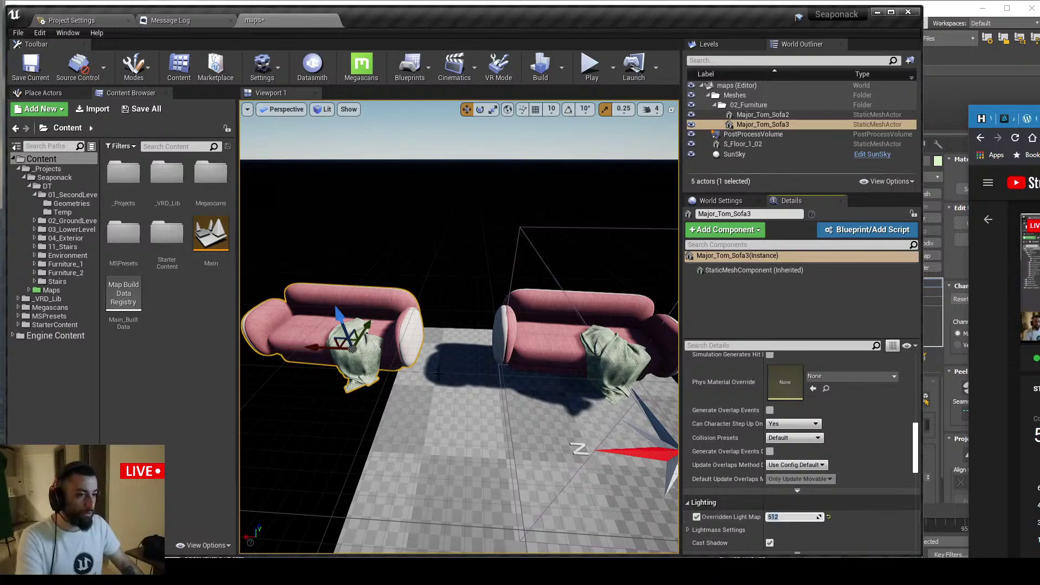
left_click_drag(325, 346, 165, 351, "alt+shift")
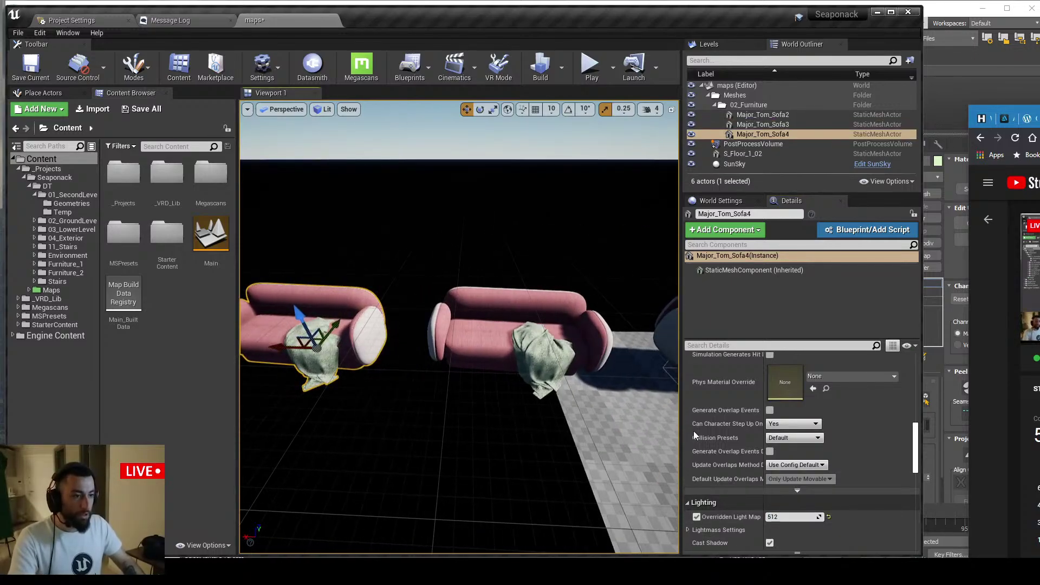
left_click(786, 517)
Scale the floor up and slide it beneath all the sofas
left_click(613, 433)
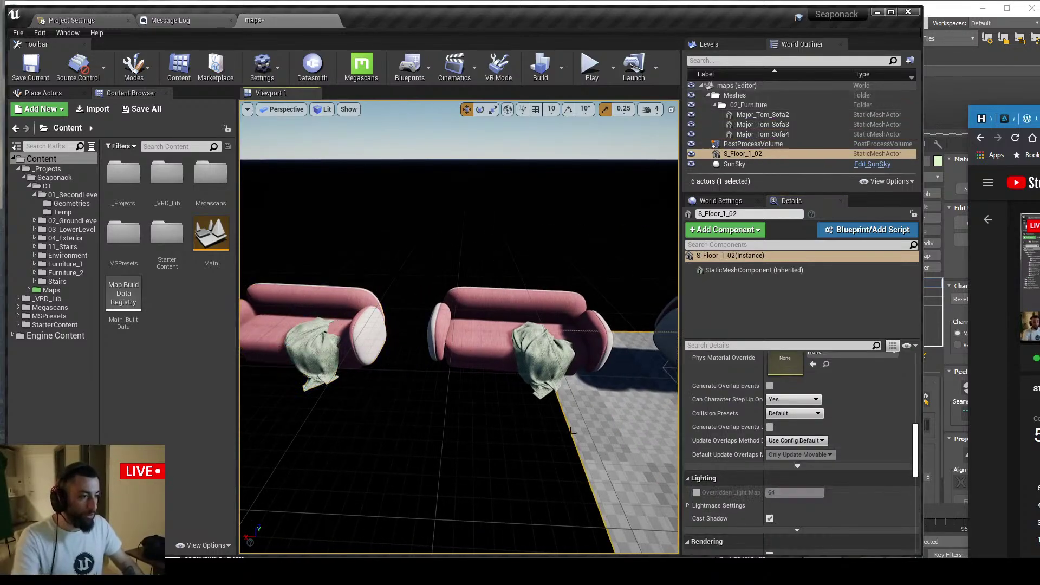
left_click_drag(612, 433, 591, 369, "alt")
scroll(550, 401, "down", 5)
scroll(572, 389, "down", 5)
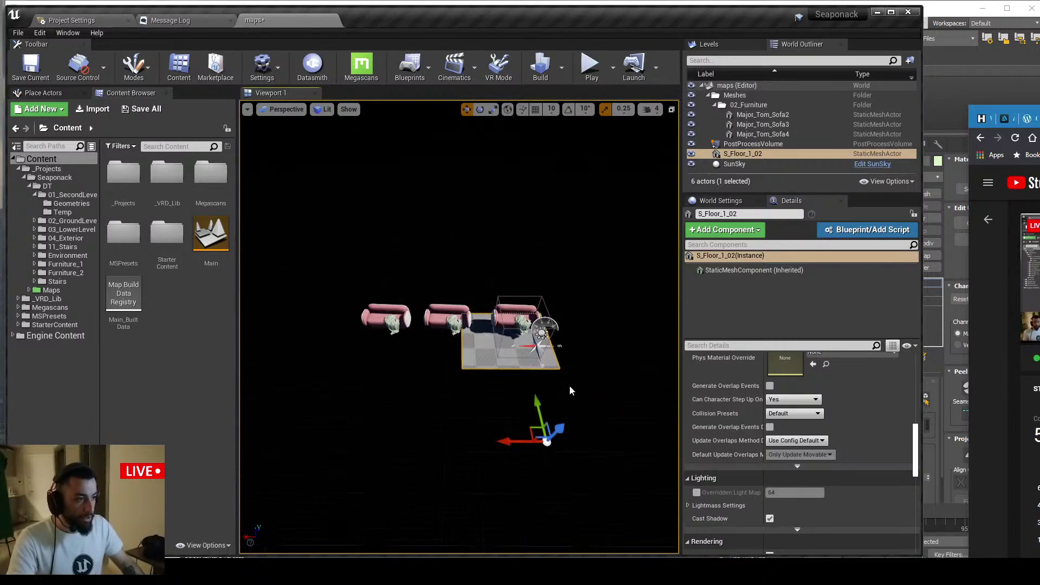
right_click_drag(571, 390, 567, 418)
key("r")
left_click_drag(530, 355, 556, 526)
key("w")
scroll(586, 247, "down", 4)
right_click_drag(584, 248, 571, 281)
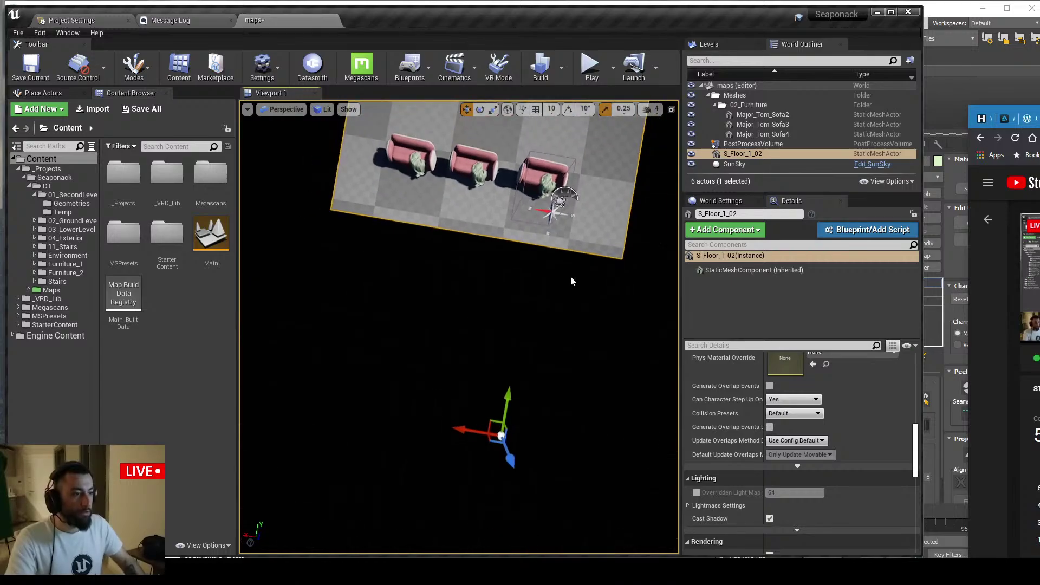
left_click_drag(486, 413, 457, 455)
right_click_drag(457, 455, 477, 417)
scroll(536, 325, "up", 3)
right_click_drag(536, 325, 557, 295)
Set the SunSky DirectionalLight mobility to Static and run Build Lighting Only
left_click(557, 295)
left_click(769, 290)
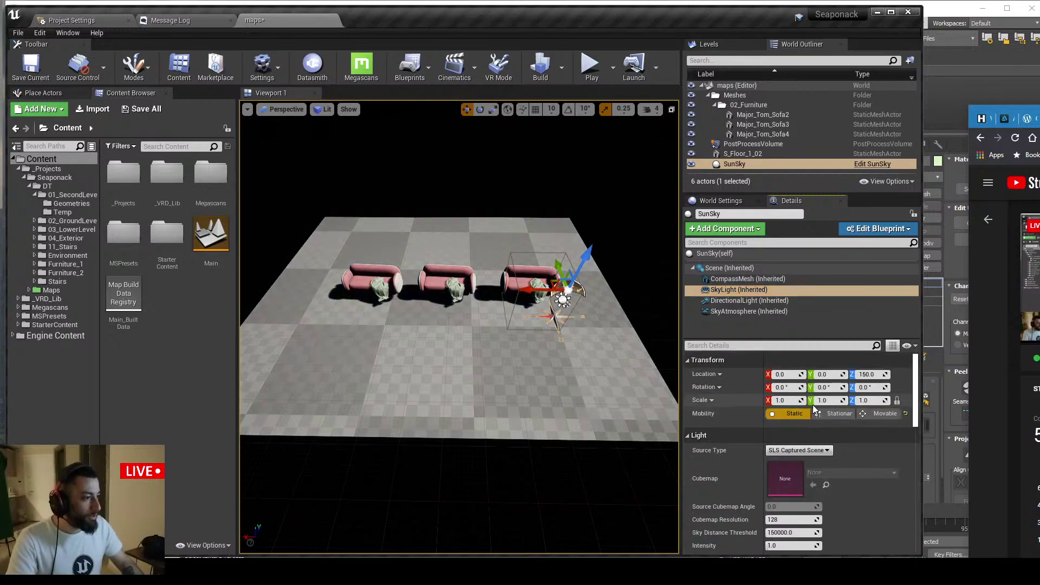
left_click(750, 300)
left_click(780, 414)
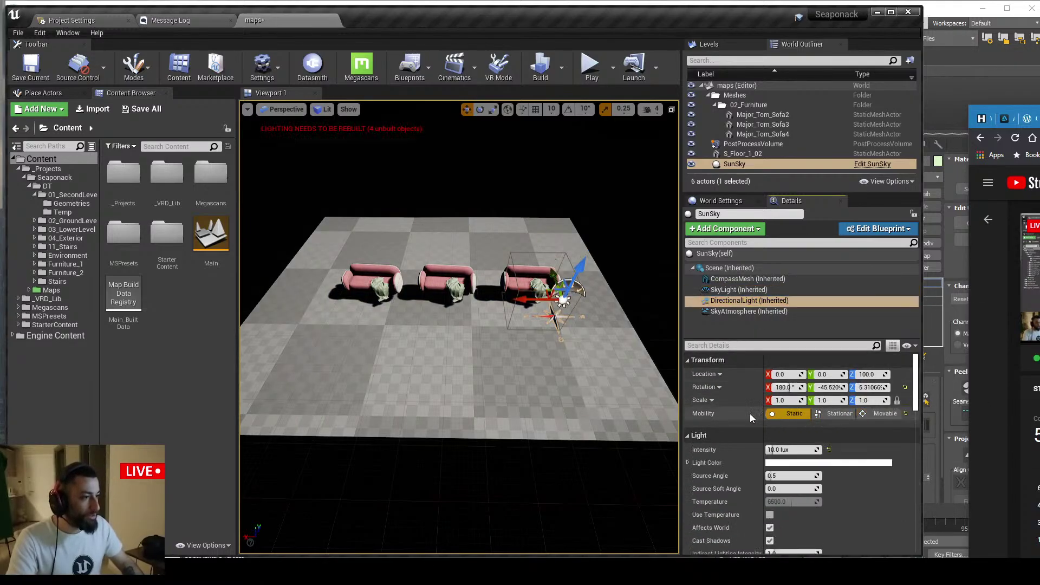
right_click_drag(564, 352, 547, 288)
left_click(562, 68)
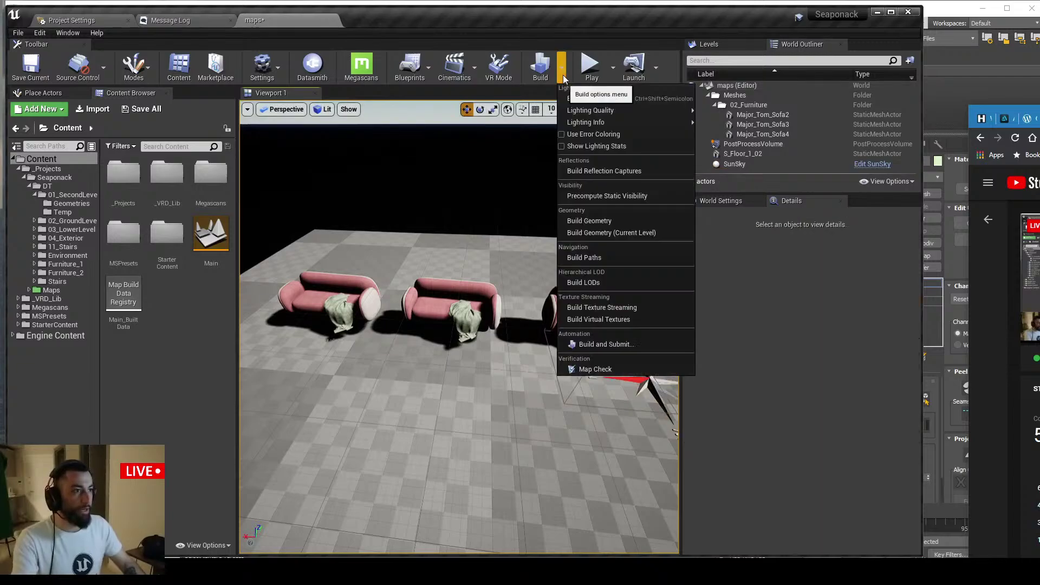
left_click(585, 95)
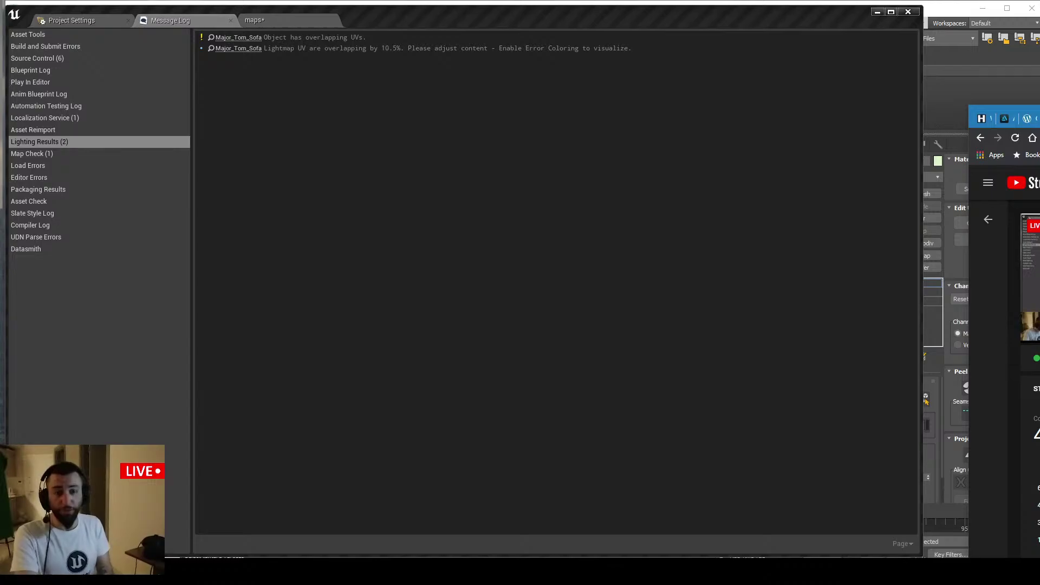
Return to the sofa level and fly toward the sofas in a full-screen viewport
left_click(307, 21)
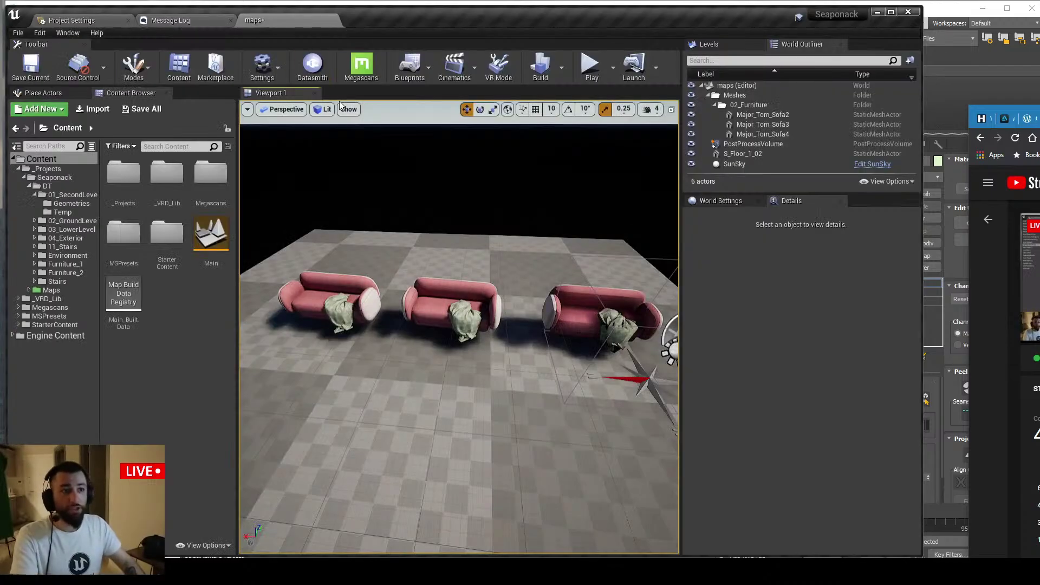
right_click_drag(505, 228, 548, 191)
key("w")
key("F11")
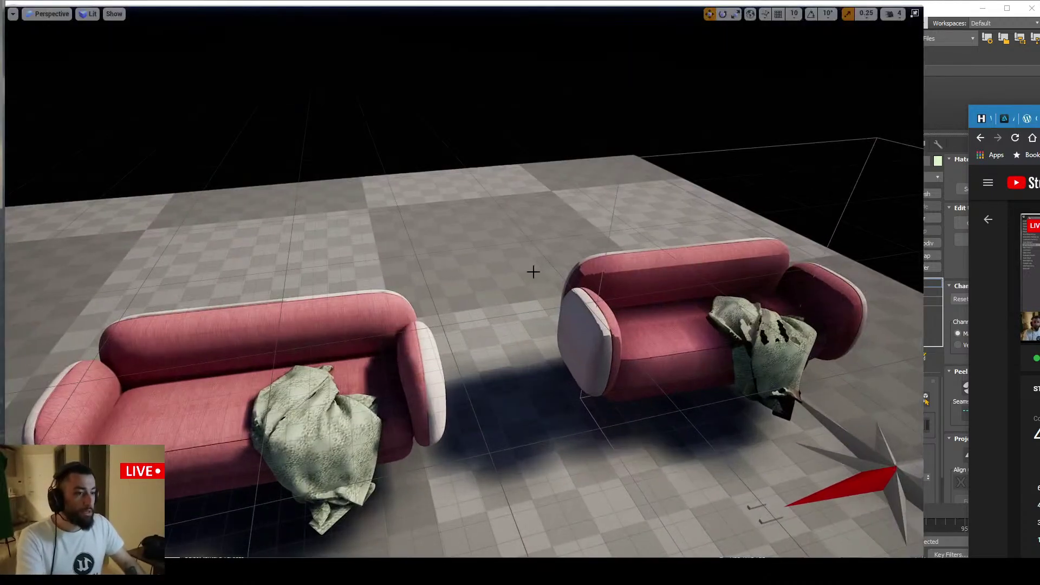
key("d")
right_click_drag(616, 349, 615, 379)
key("w")
scroll(622, 343, "down", 3)
Select the right sofa, briefly restore the editor layout, then re-expand the viewport
left_click(622, 344)
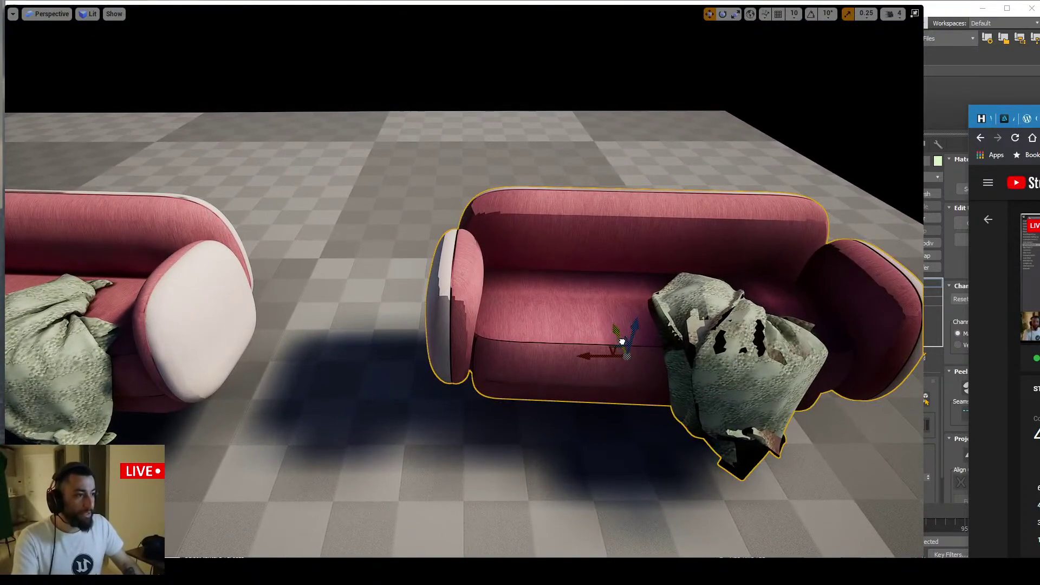
key("F11")
scroll(767, 448, "down", 4)
scroll(766, 448, "down", 8)
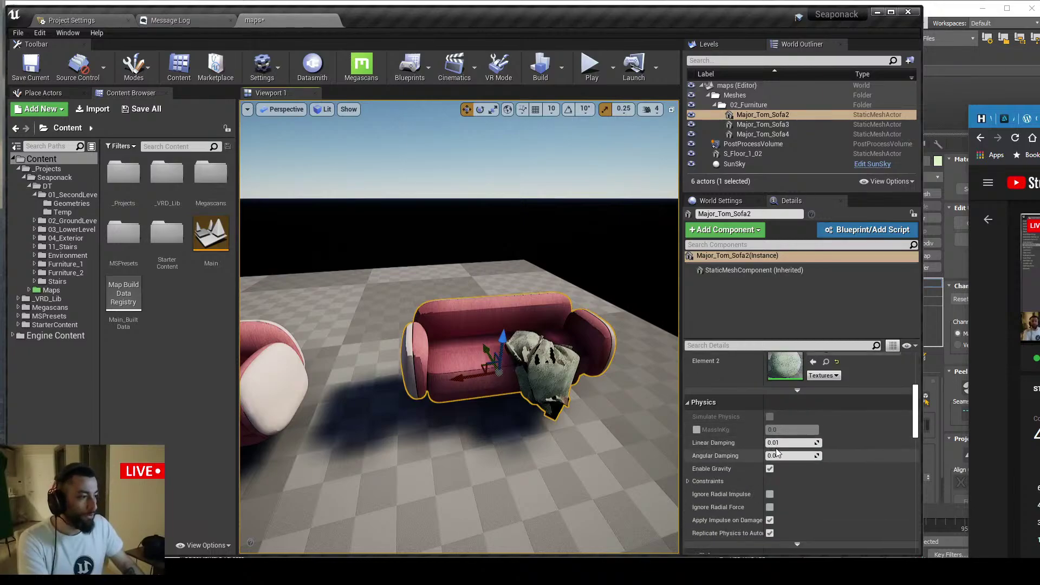
key("F11")
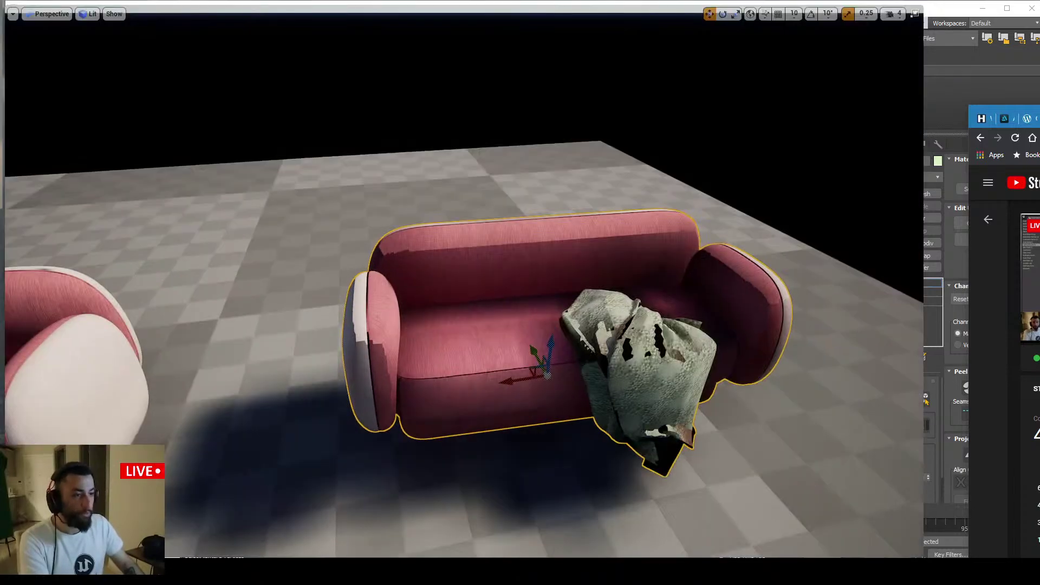
Fly in between the two sofas and select the right one, dismissing its context menu
right_click_drag(566, 393, 563, 396)
left_click(563, 396)
right_click(563, 397)
left_click(605, 392)
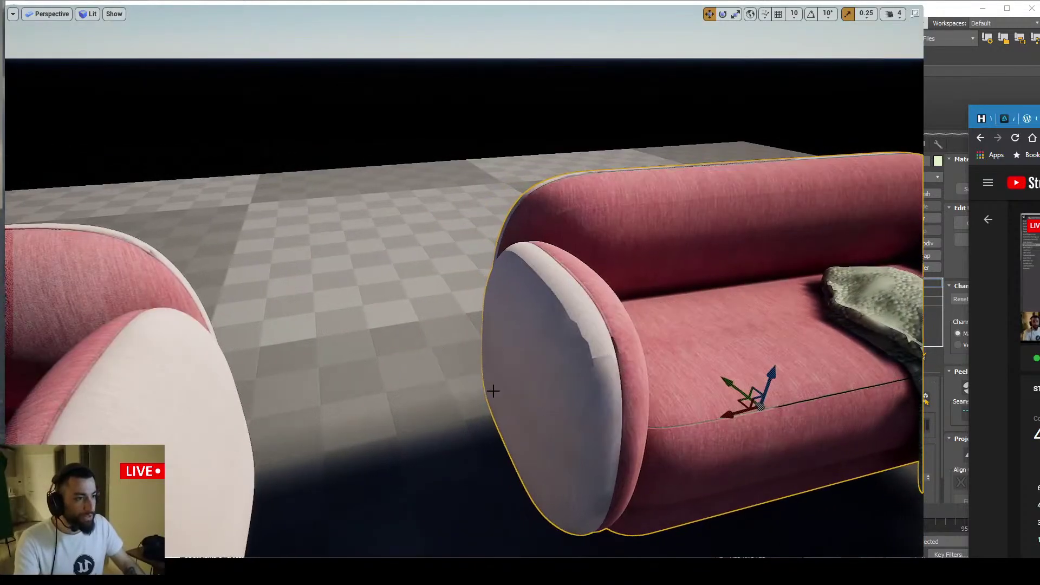
right_click_drag(492, 390, 493, 389)
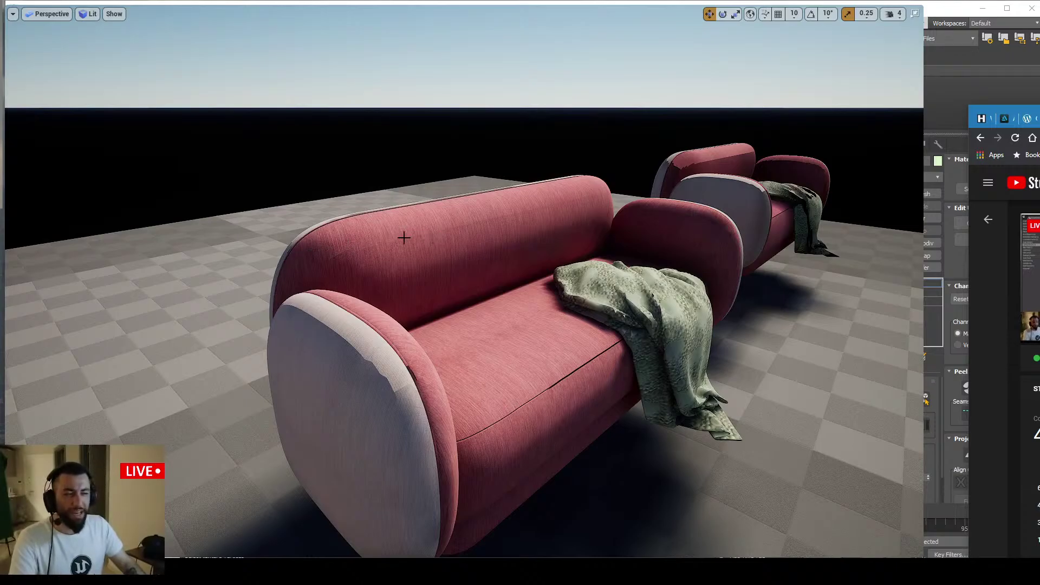
Inspect the nearest sofa's back and armrest fabric up close, then pull back to show all three sofas
right_click_drag(577, 194, 439, 271)
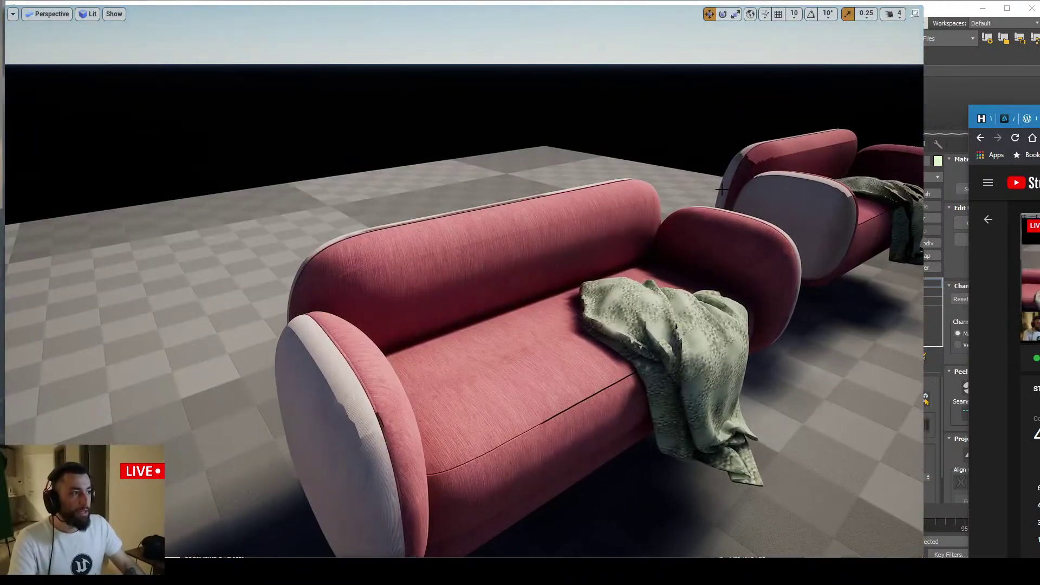
left_click(450, 251)
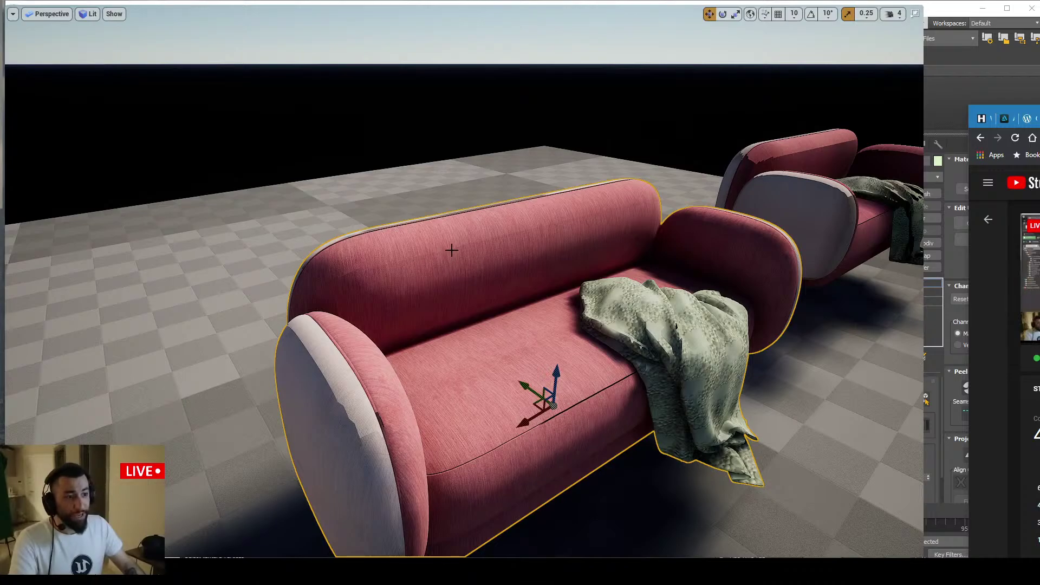
right_click_drag(456, 253, 456, 254)
right_click_drag(449, 298, 433, 303)
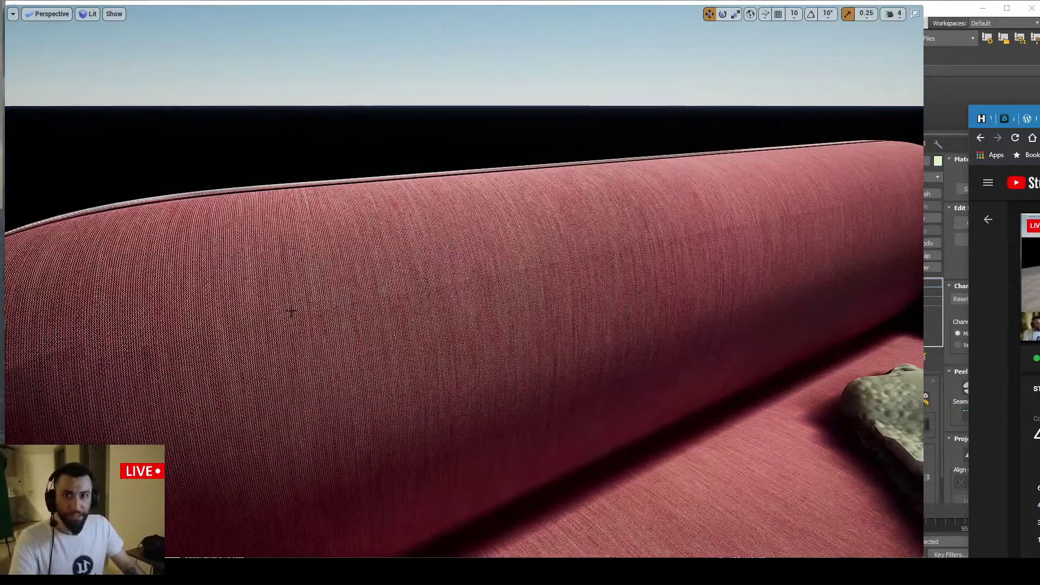
right_click_drag(335, 287, 480, 278)
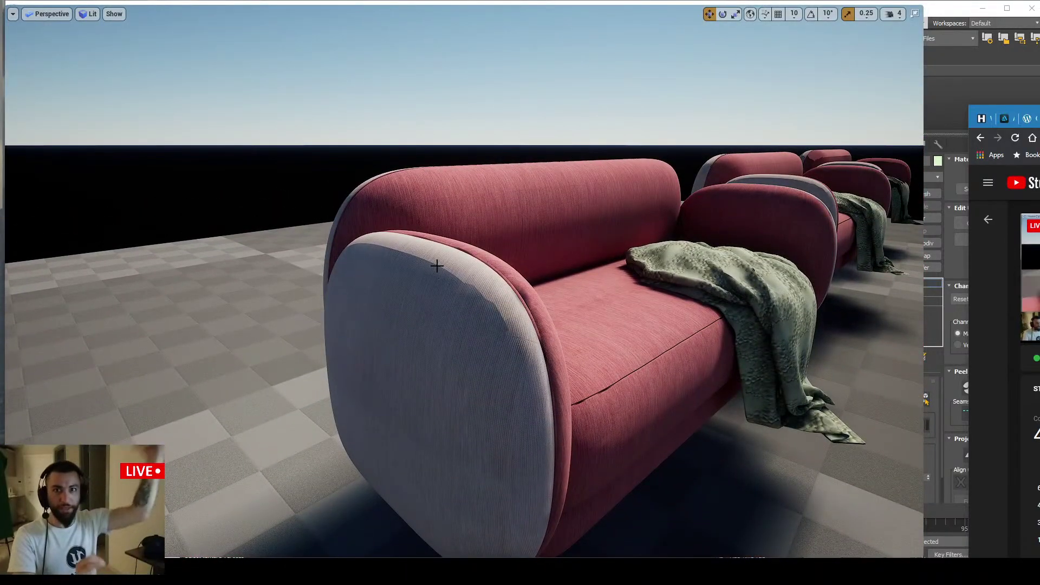
right_click_drag(436, 266, 492, 274)
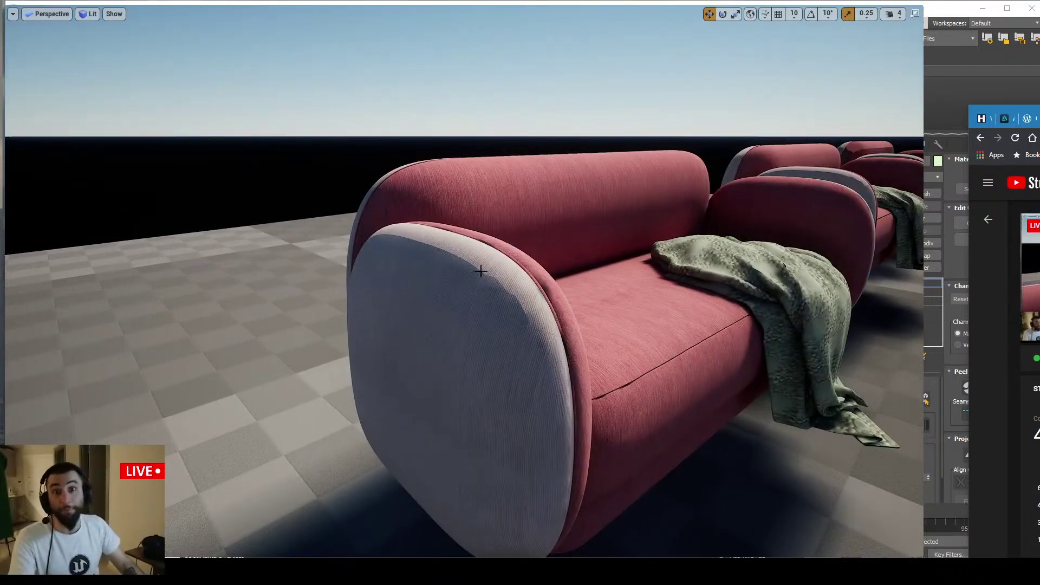
right_click_drag(482, 272, 505, 317)
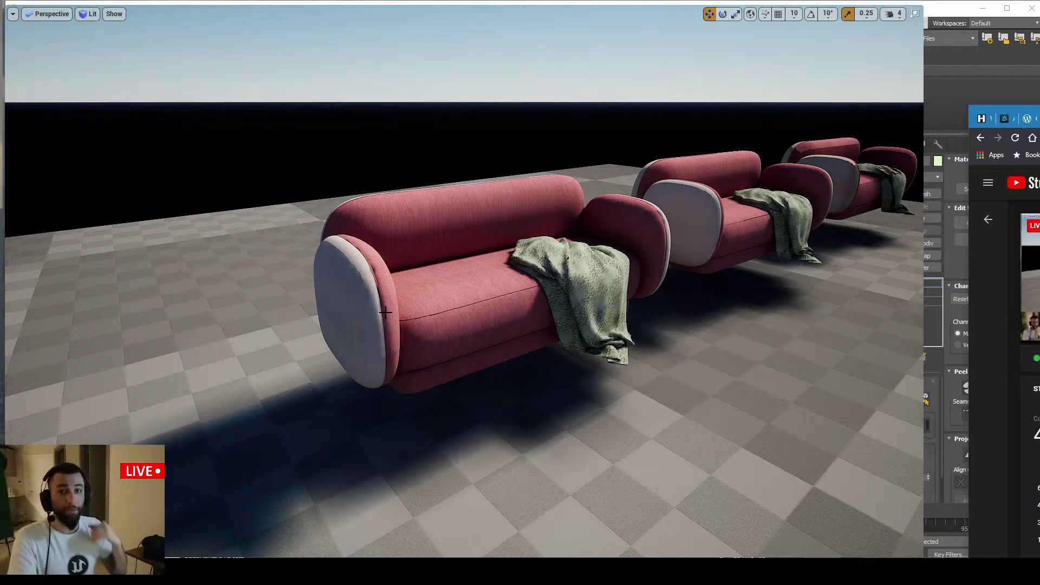
right_click_drag(385, 313, 423, 317)
right_click_drag(489, 336, 491, 338)
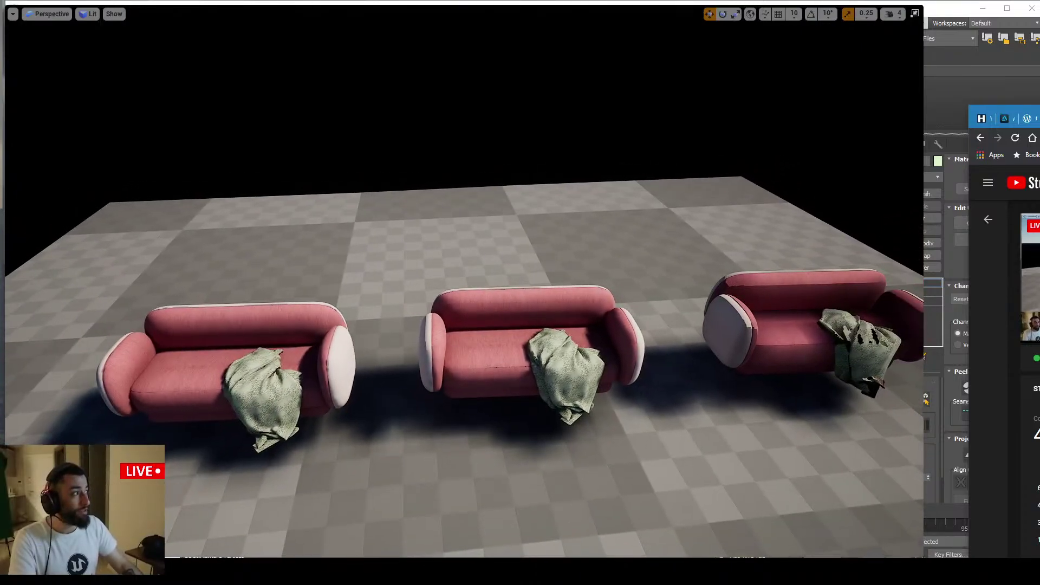
In a new widened Chrome window, search 'gpulightmass l' and open the GPULightmass forum thread
key("ctrl+t")
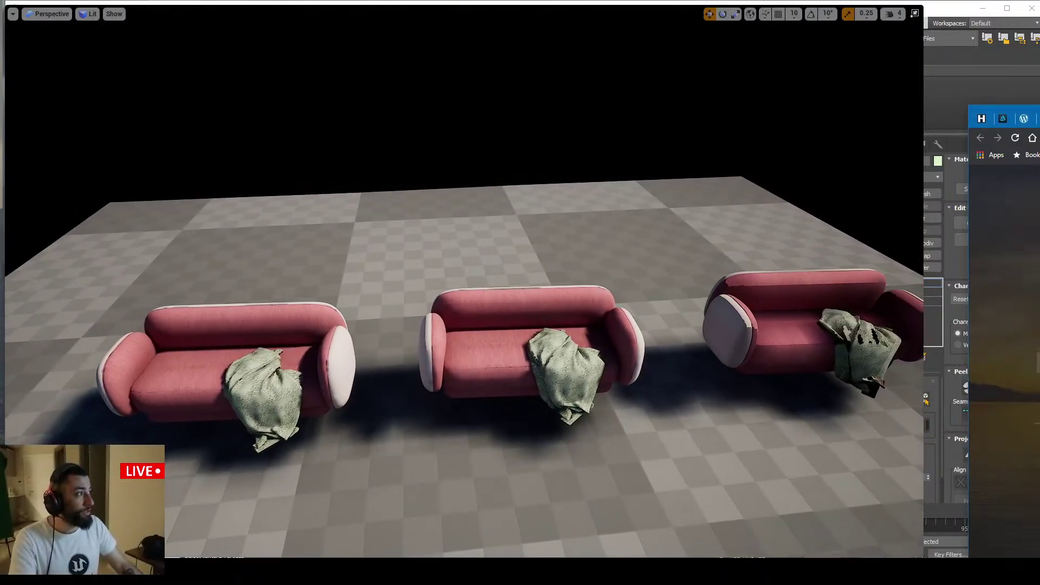
left_click_drag(1039, 116, 454, 115)
type("gpu")
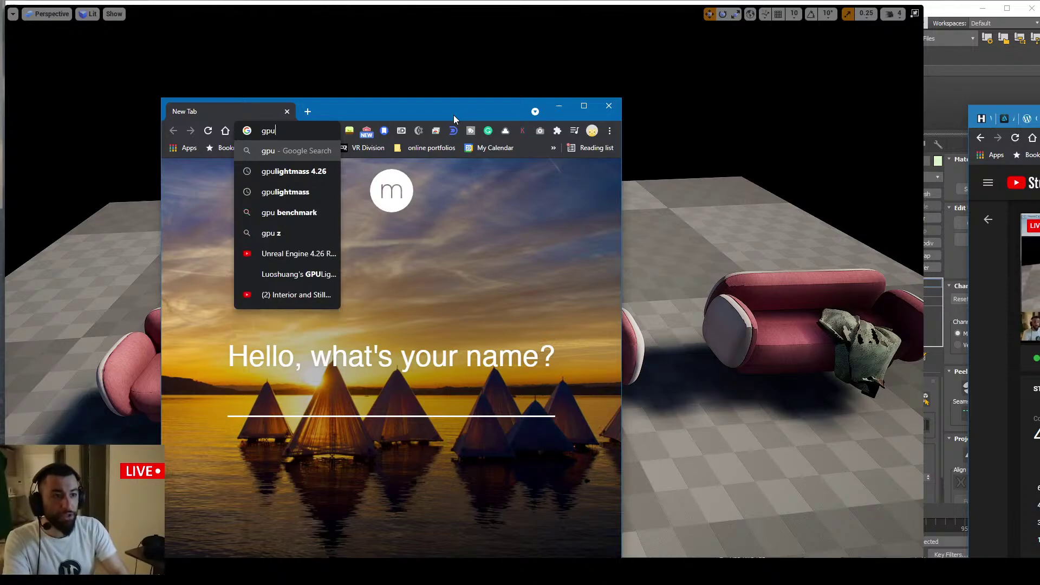
type("lightmass")
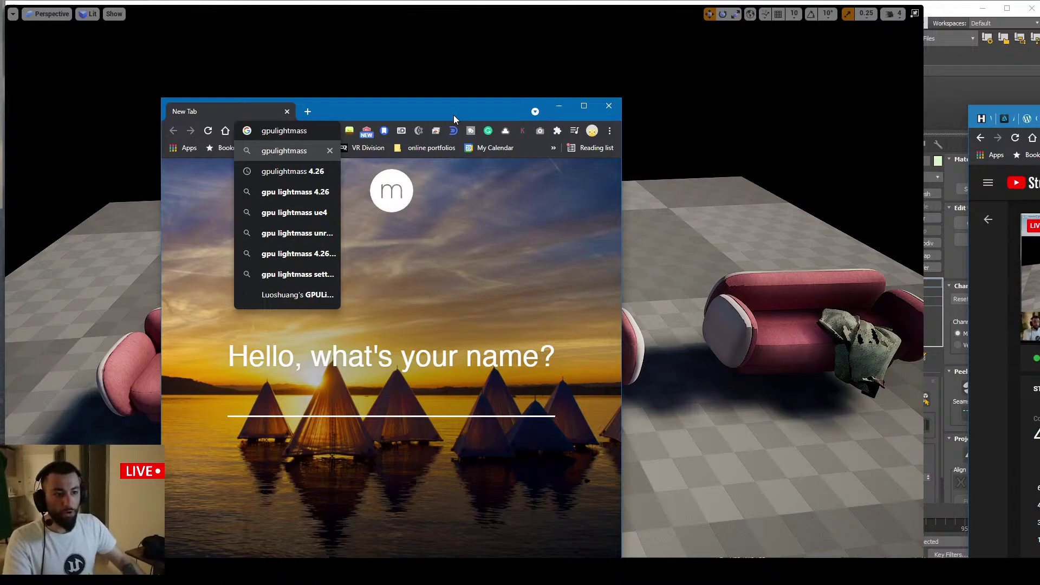
left_click_drag(622, 162, 887, 173)
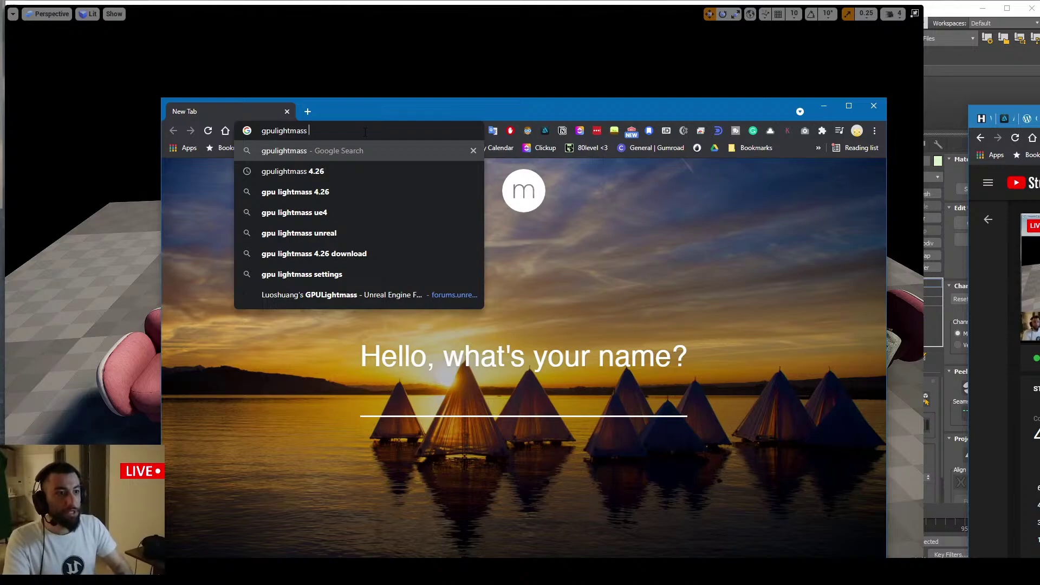
type("l")
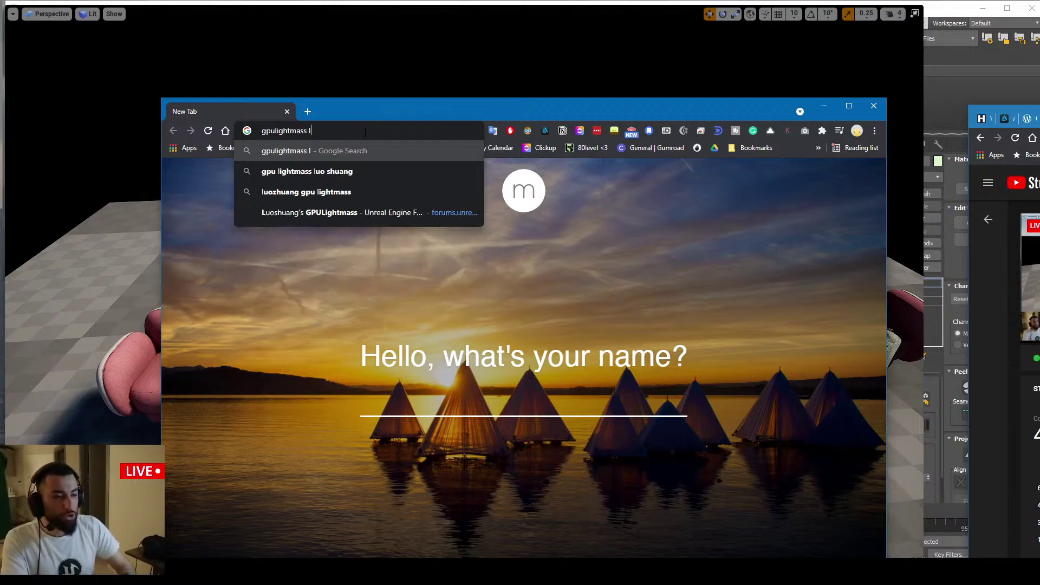
key("Down")
key("Down")
key("Down")
key("Return")
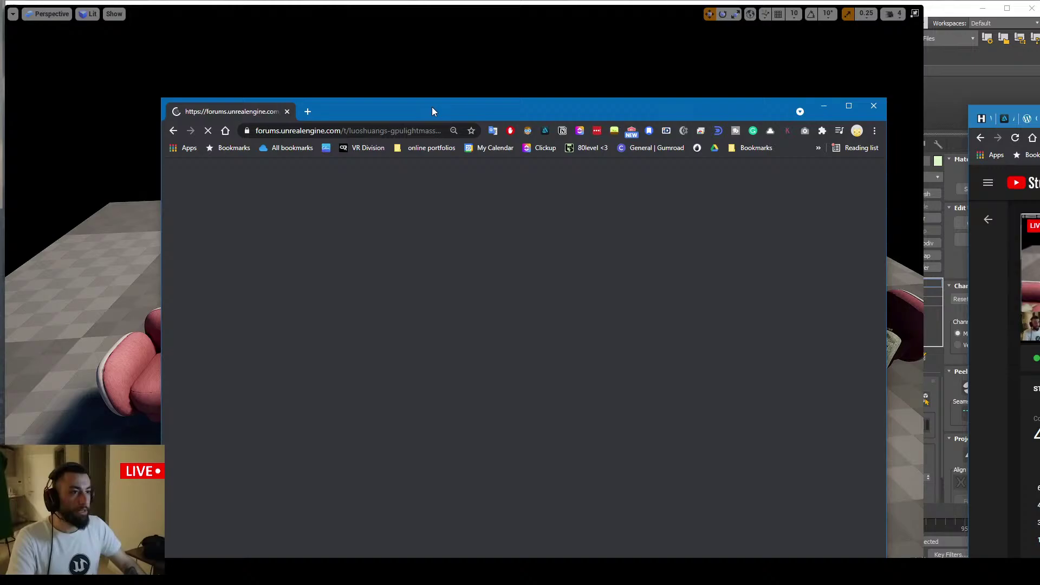
Reposition the forum browser window and move the YouTube Studio window off screen
left_click_drag(431, 106, 363, 37)
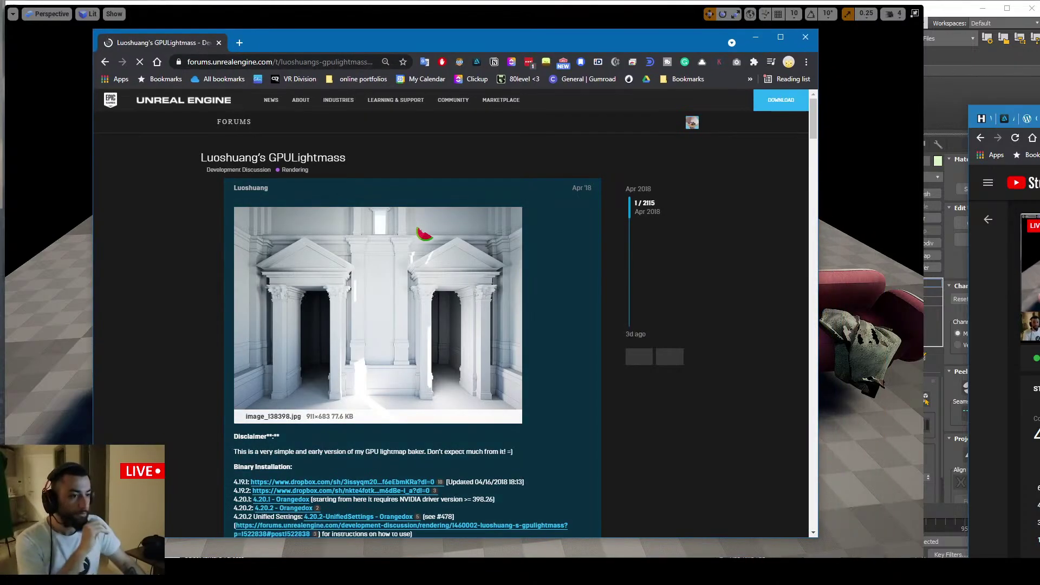
scroll(425, 234, "down", 20)
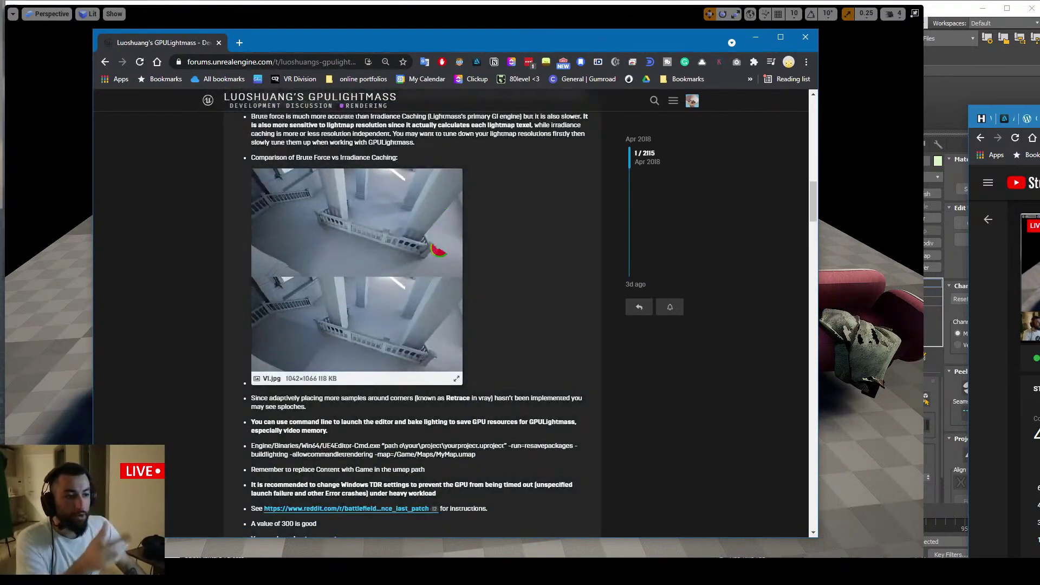
scroll(436, 251, "up", 3)
left_click(291, 63)
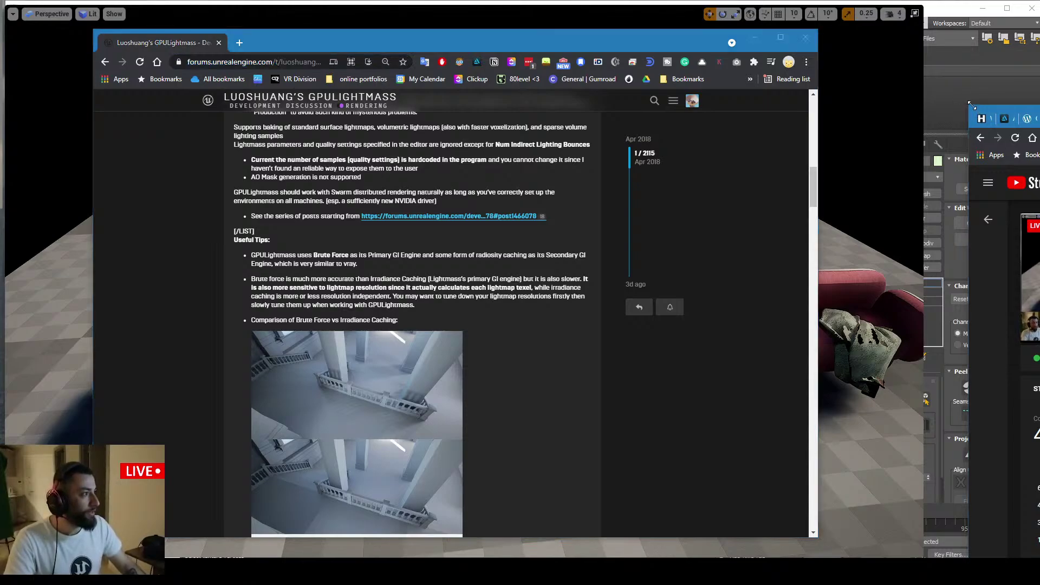
left_click_drag(972, 105, 1039, 103)
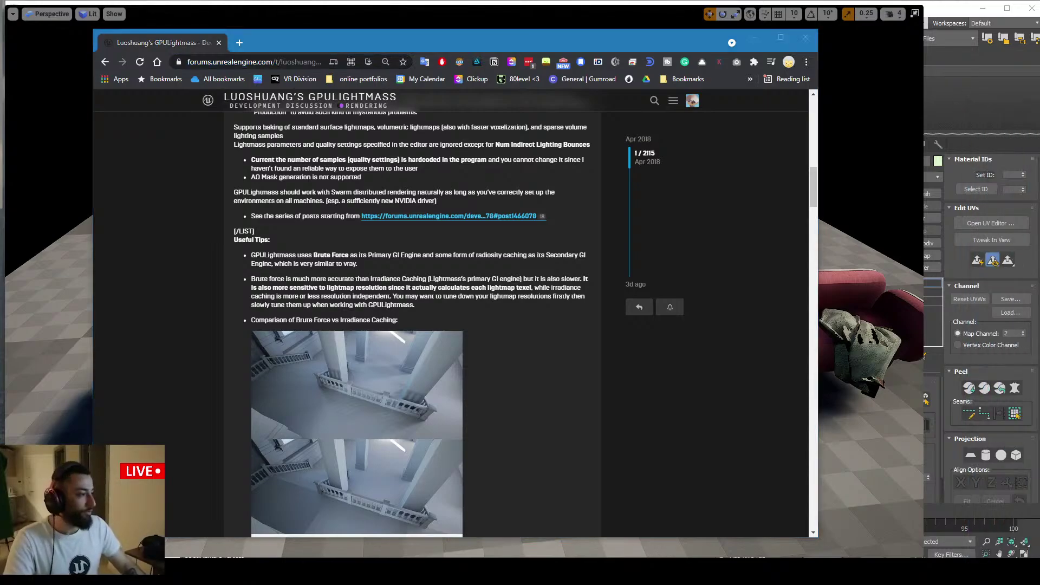
scroll(361, 297, "down", 2)
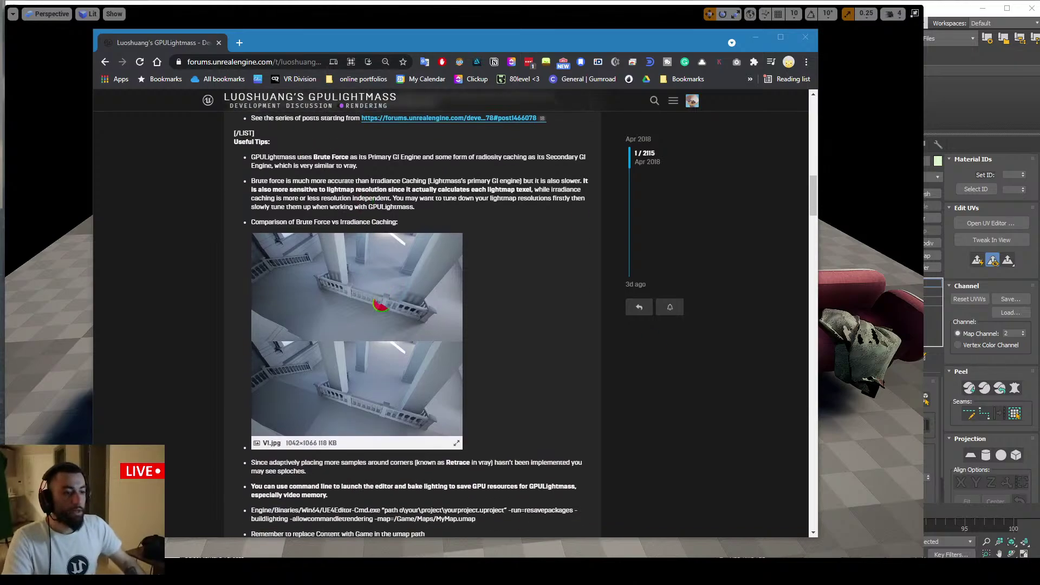
Open the Brute Force vs Irradiance Caching comparison image in a new tab and view it full size
right_click(384, 251)
left_click(409, 258)
left_click(279, 47)
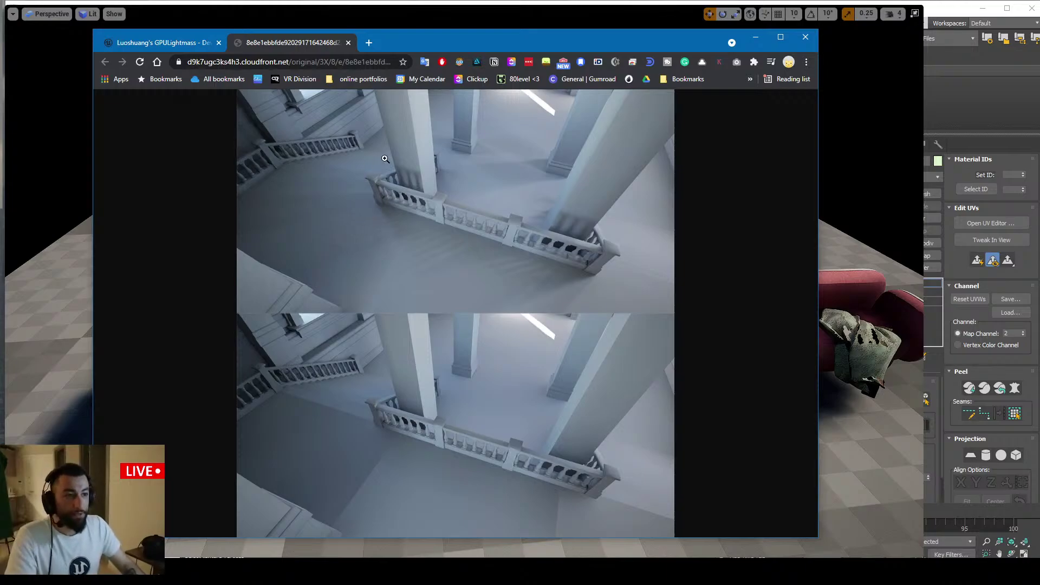
left_click(528, 243)
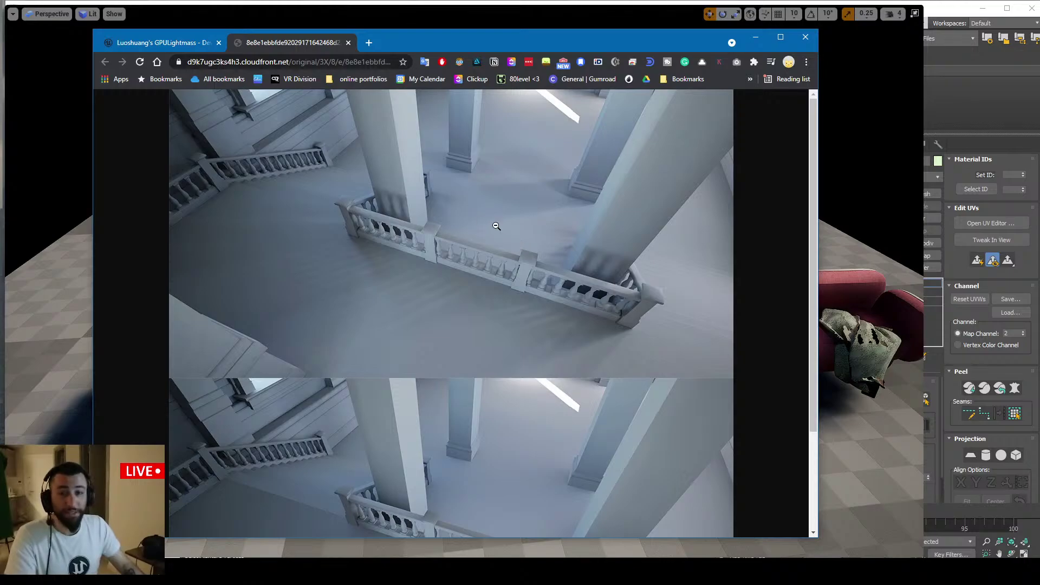
scroll(498, 226, "down", 3)
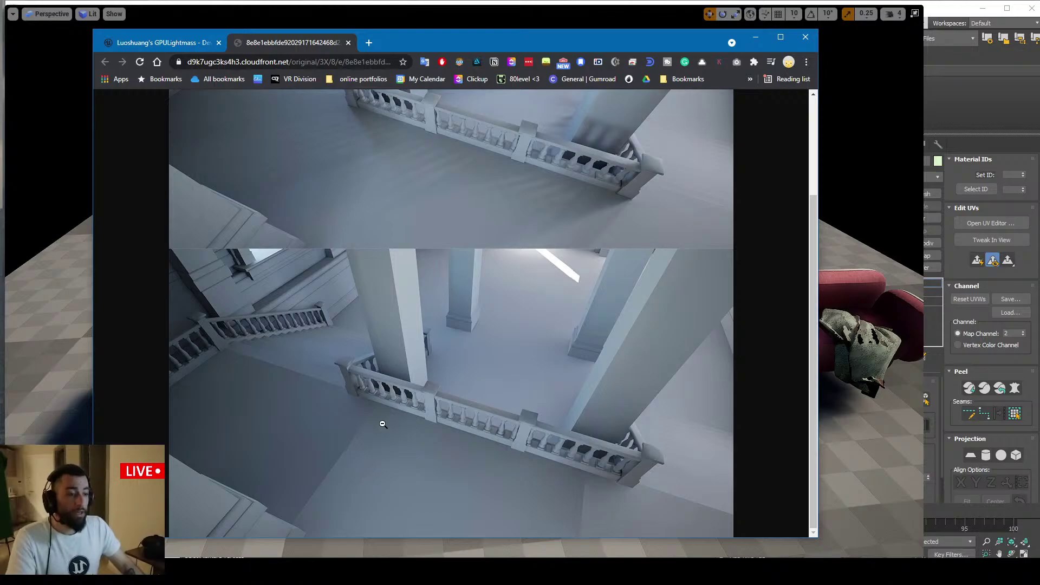
left_click(382, 425)
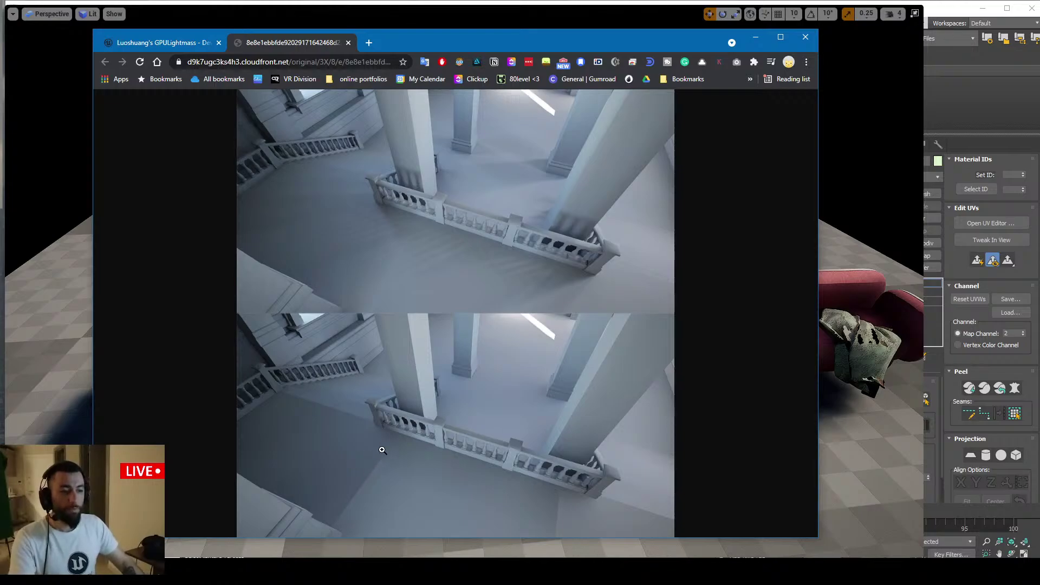
Return to the GPULightmass forum thread and read through its tips
left_click(156, 49)
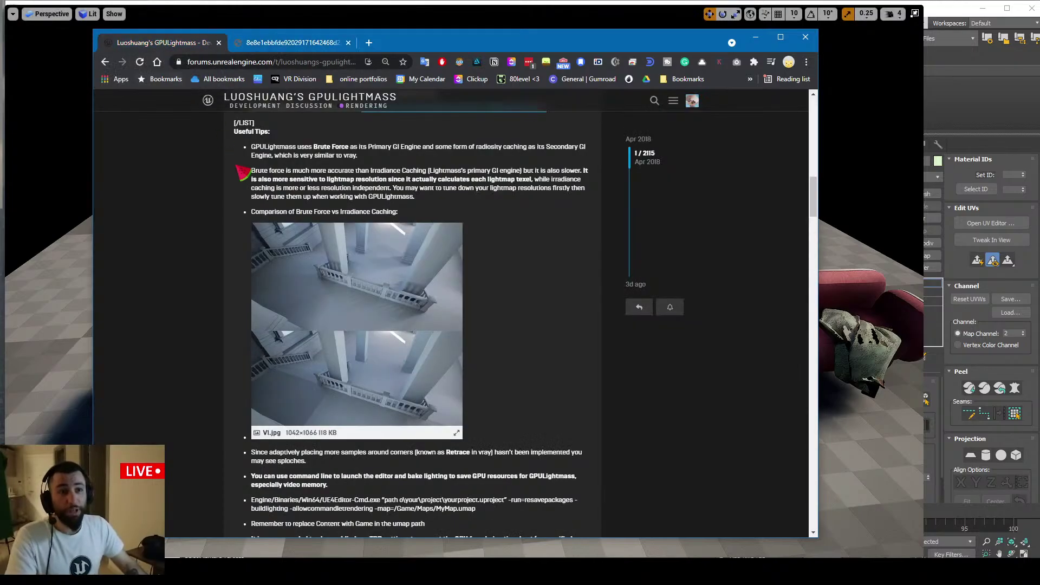
scroll(274, 184, "up", 1)
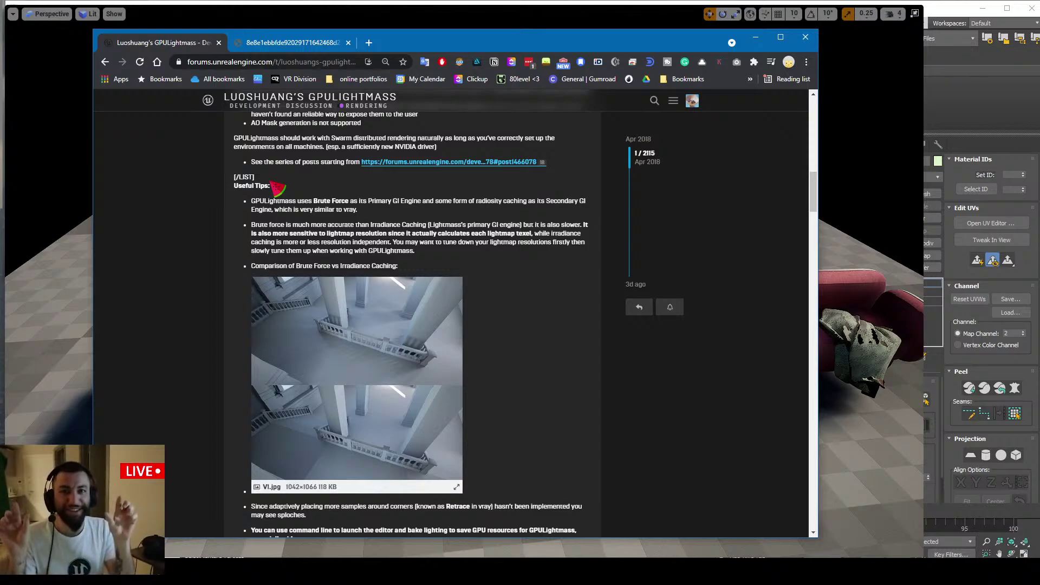
scroll(336, 227, "down", 1)
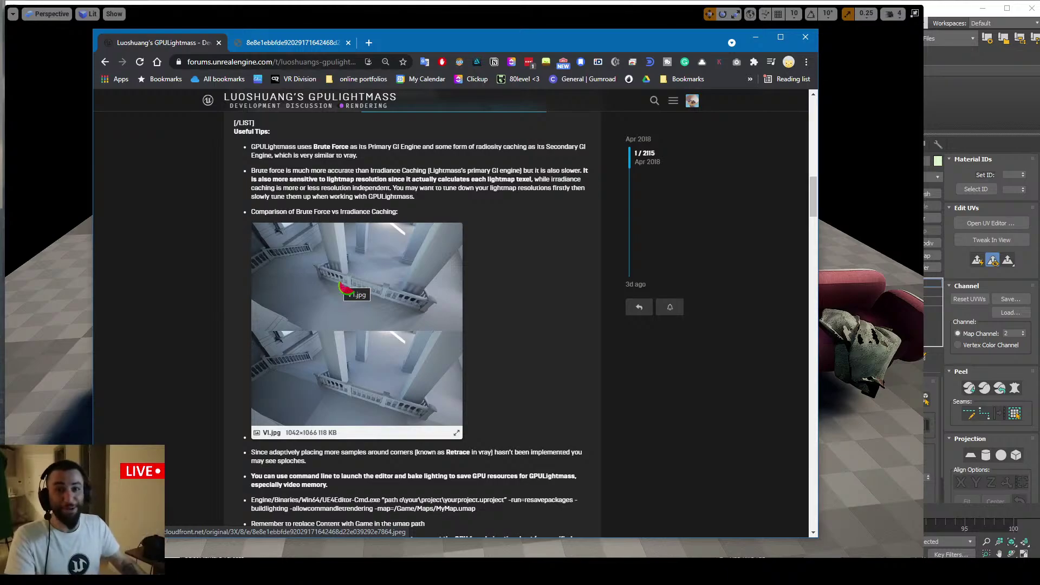
scroll(473, 350, "down", 1)
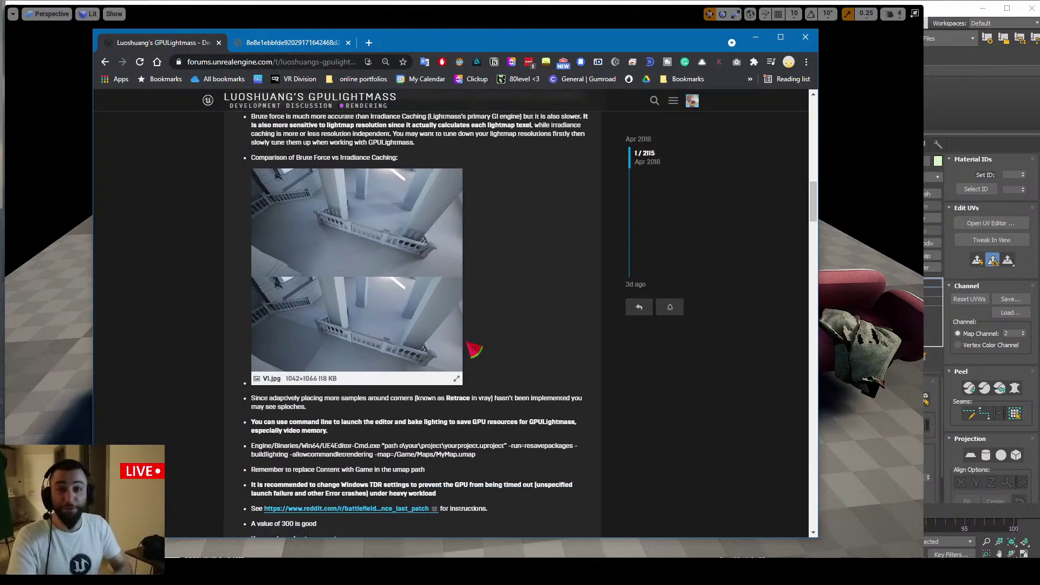
scroll(415, 276, "down", 2)
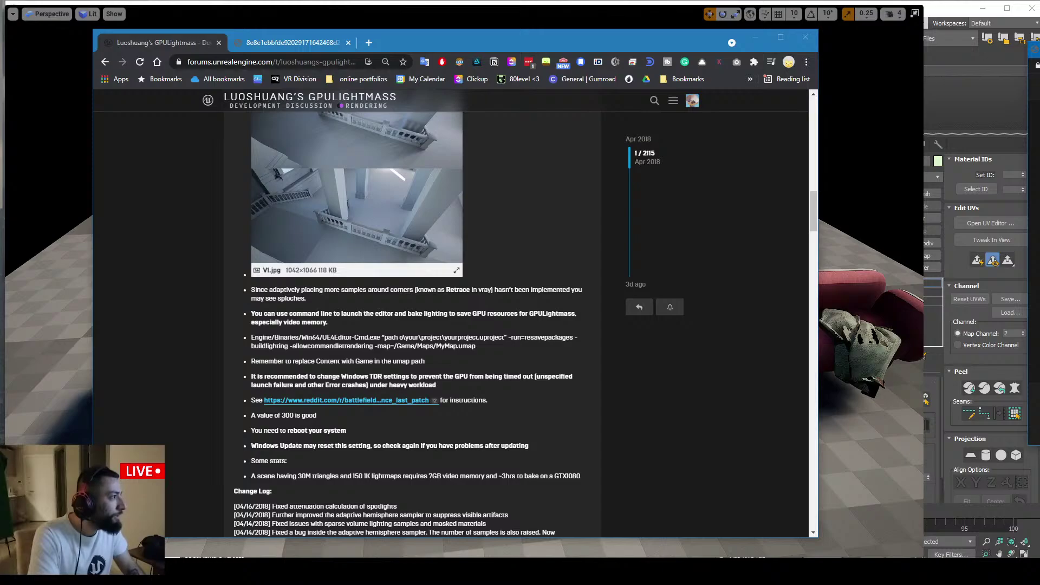
Bring the live chat window over the browser and minimize the forum browser
left_click_drag(1037, 135, 217, 97)
left_click(756, 38)
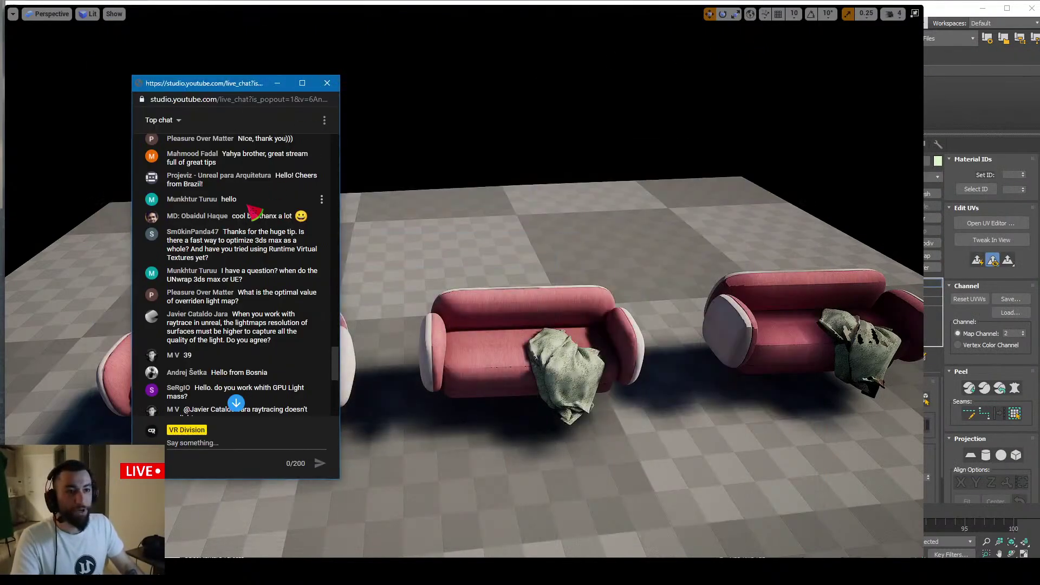
scroll(262, 231, "up", 2)
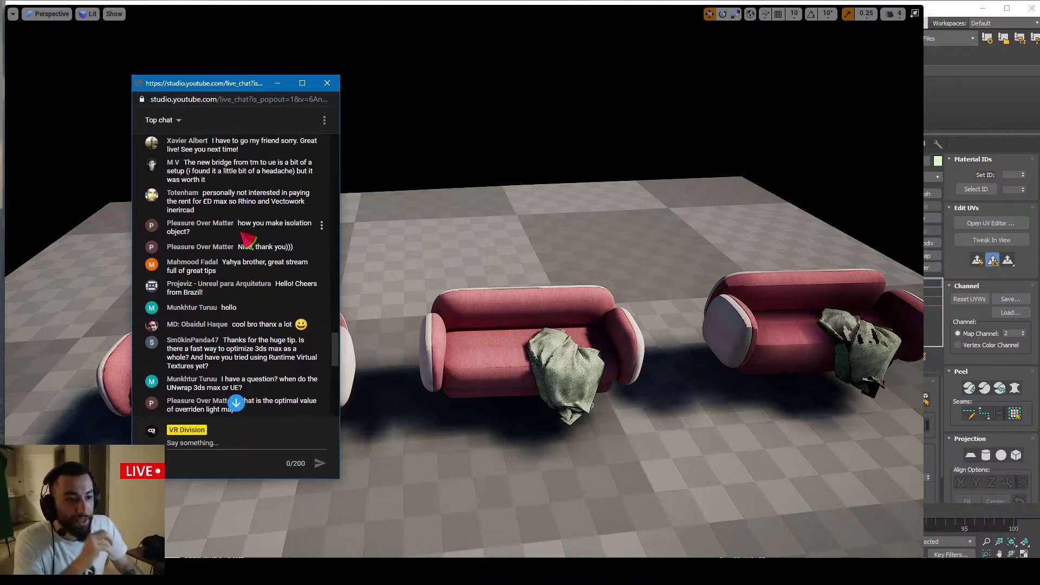
scroll(254, 234, "down", 1)
left_click_drag(253, 169, 282, 170)
scroll(266, 191, "down", 1)
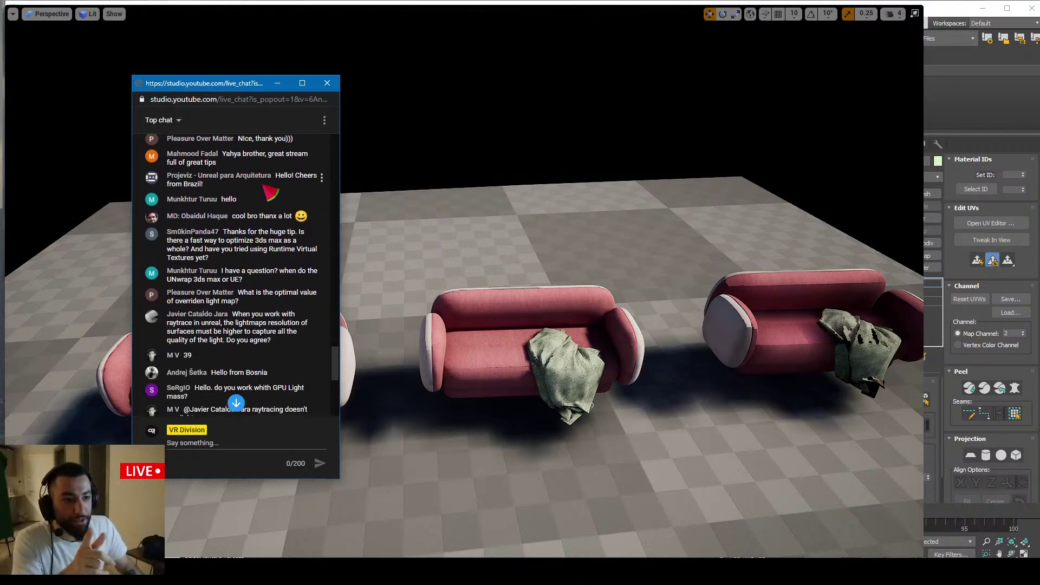
scroll(277, 205, "up", 2)
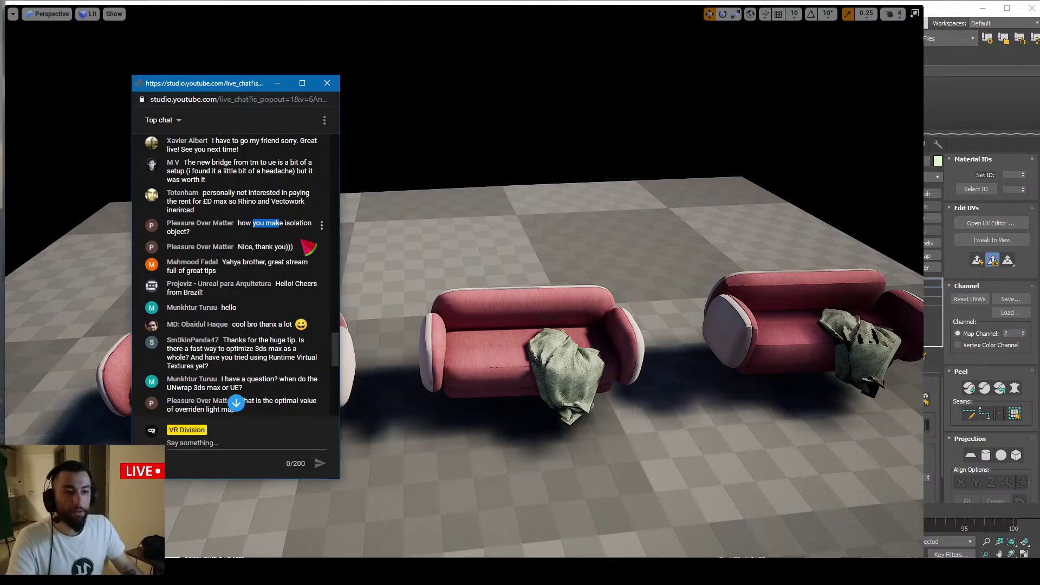
Show only the middle sofa, unhide everything with Ctrl+H, select the left sofa, then return to chat
right_click(478, 334)
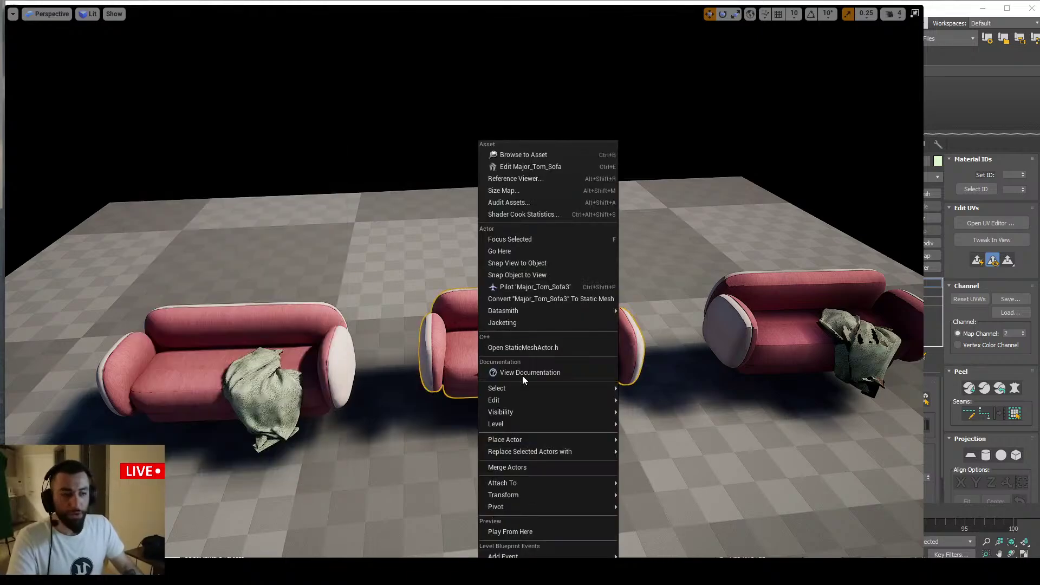
mouse_move(562, 412)
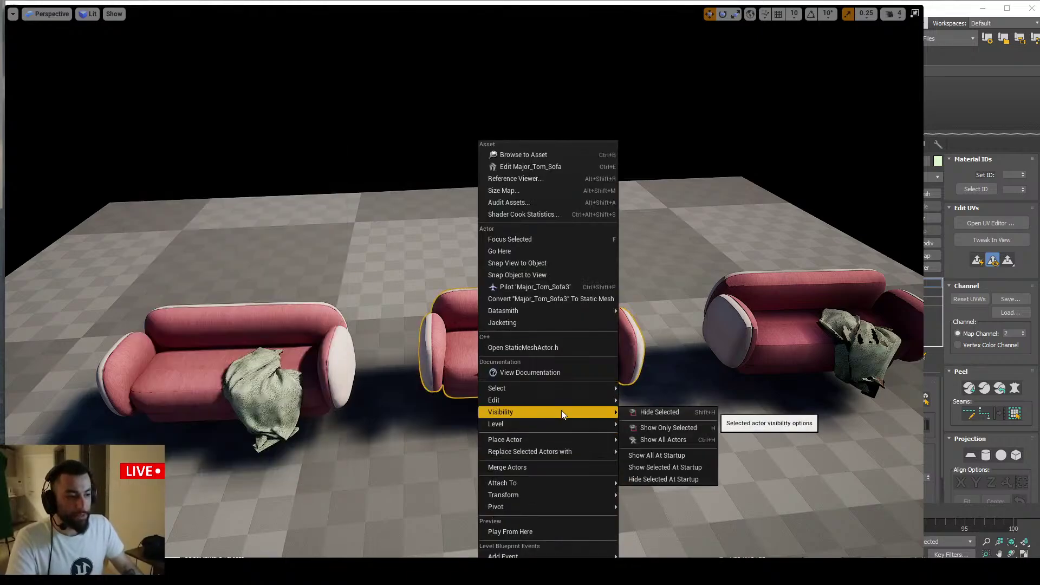
left_click(671, 428)
key("ctrl+h")
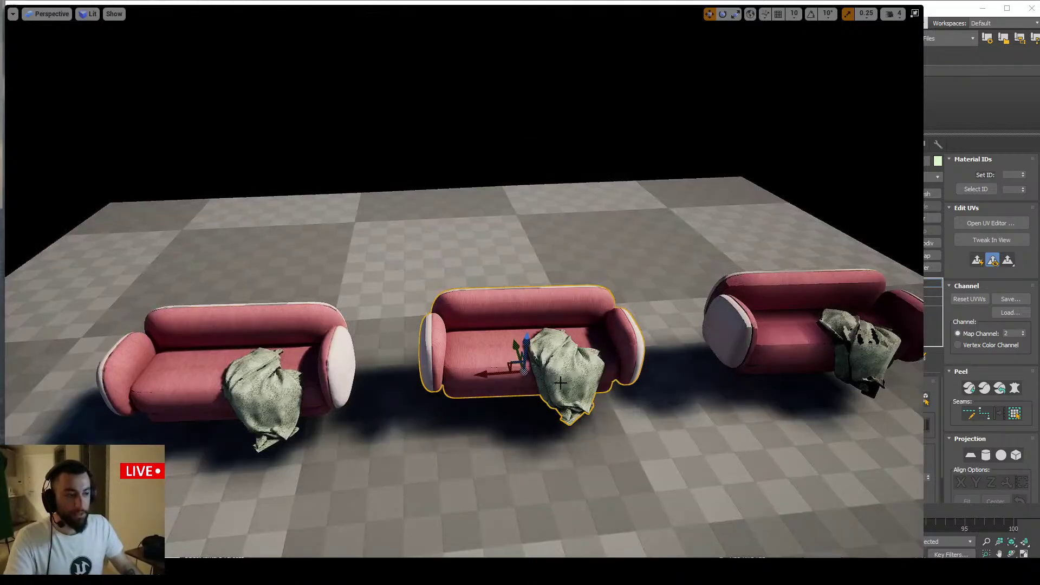
left_click(271, 386)
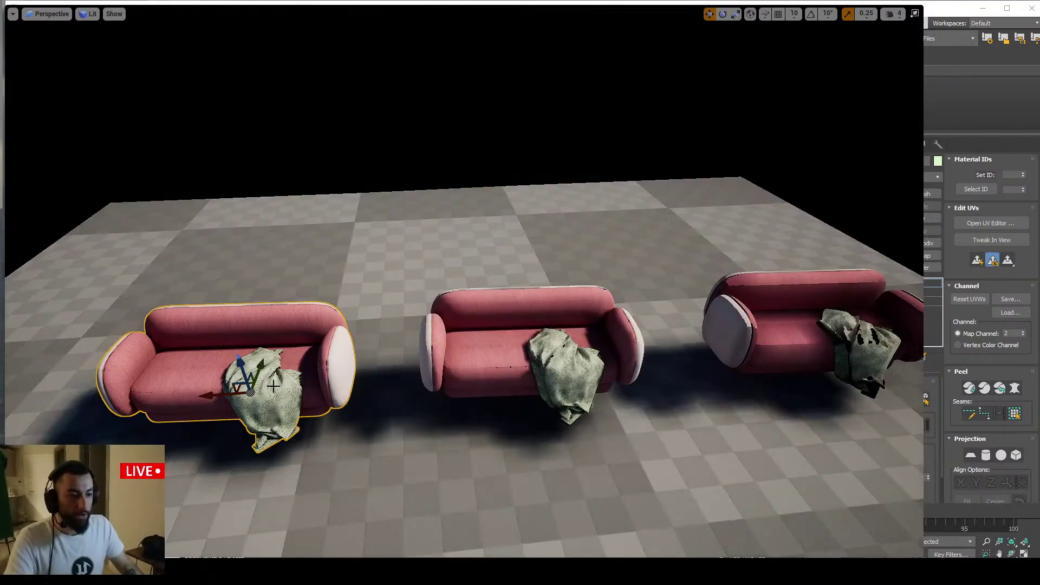
key("alt+Tab")
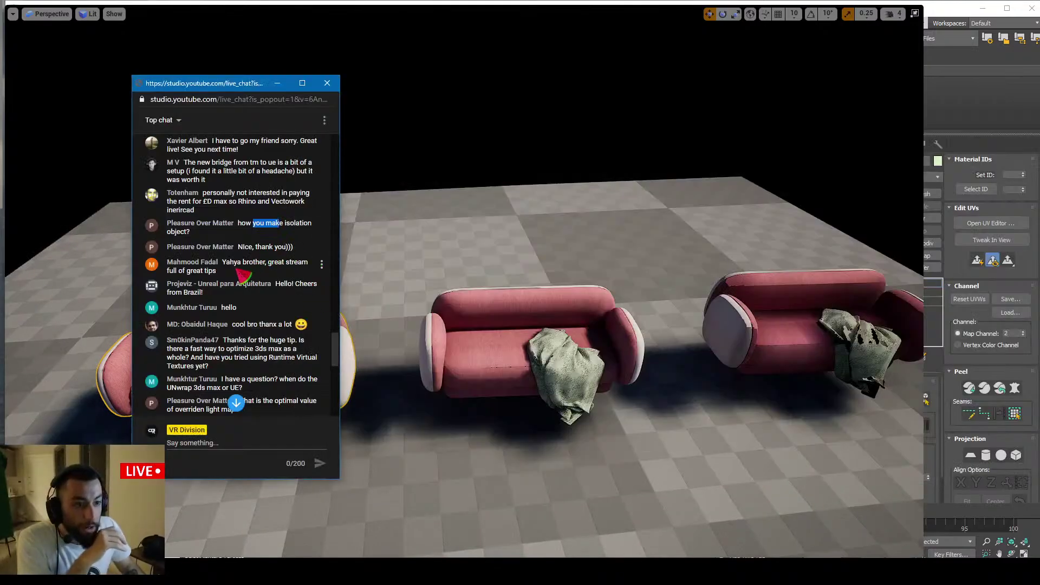
scroll(249, 243, "down", 1)
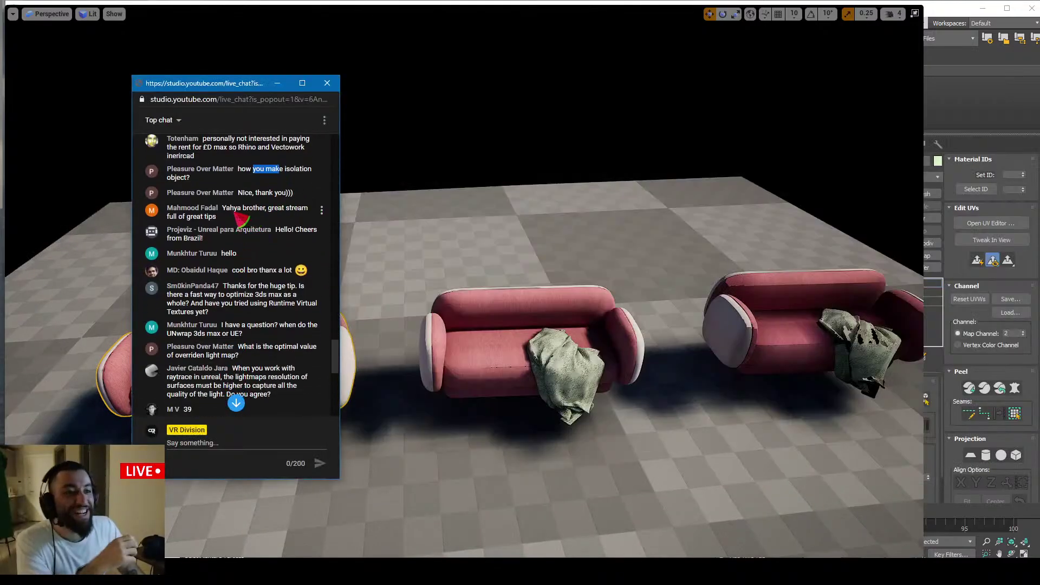
triple_click(260, 214)
left_click(258, 223)
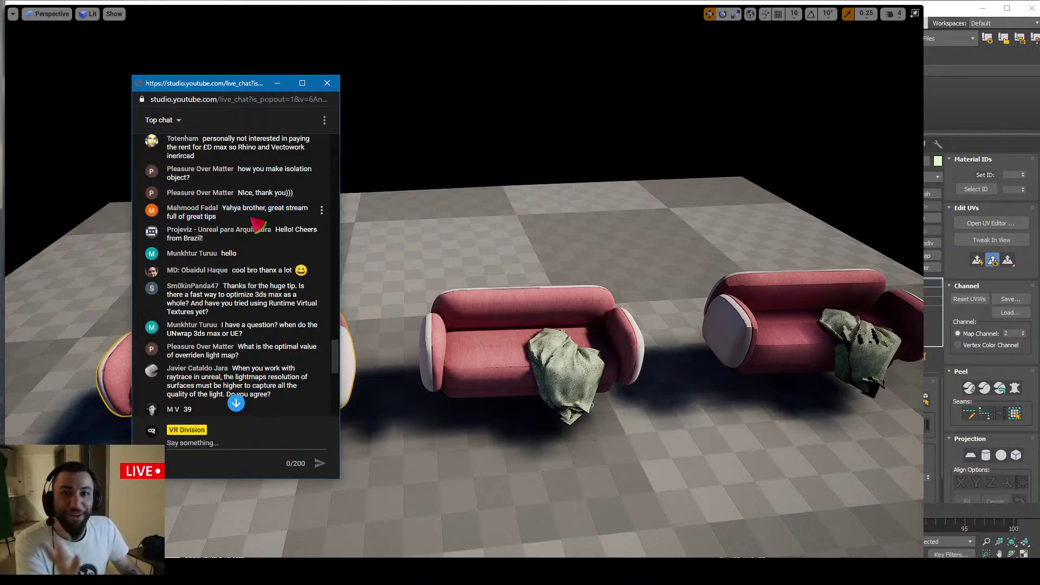
scroll(254, 228, "down", 1)
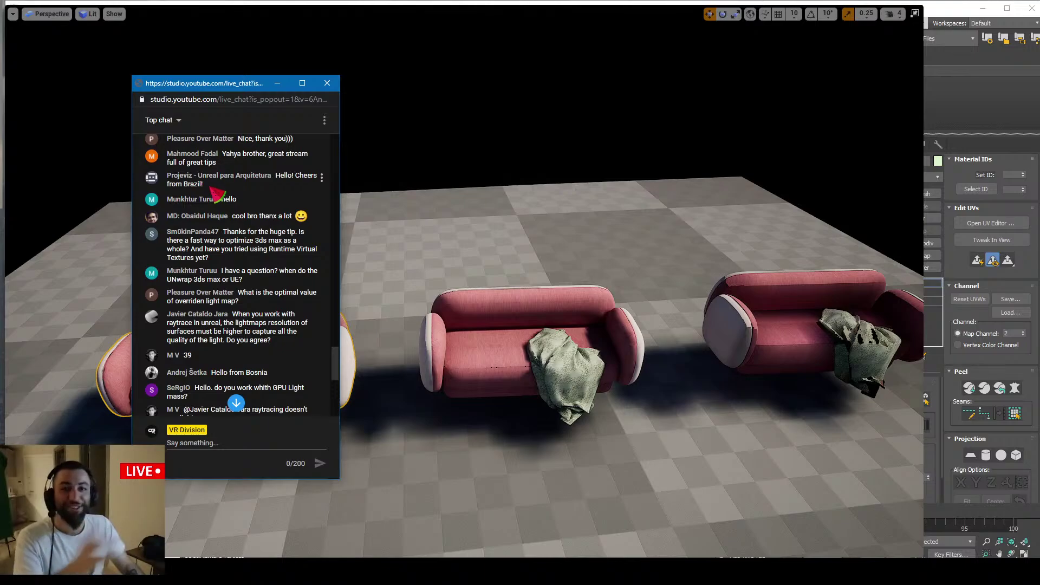
triple_click(286, 178)
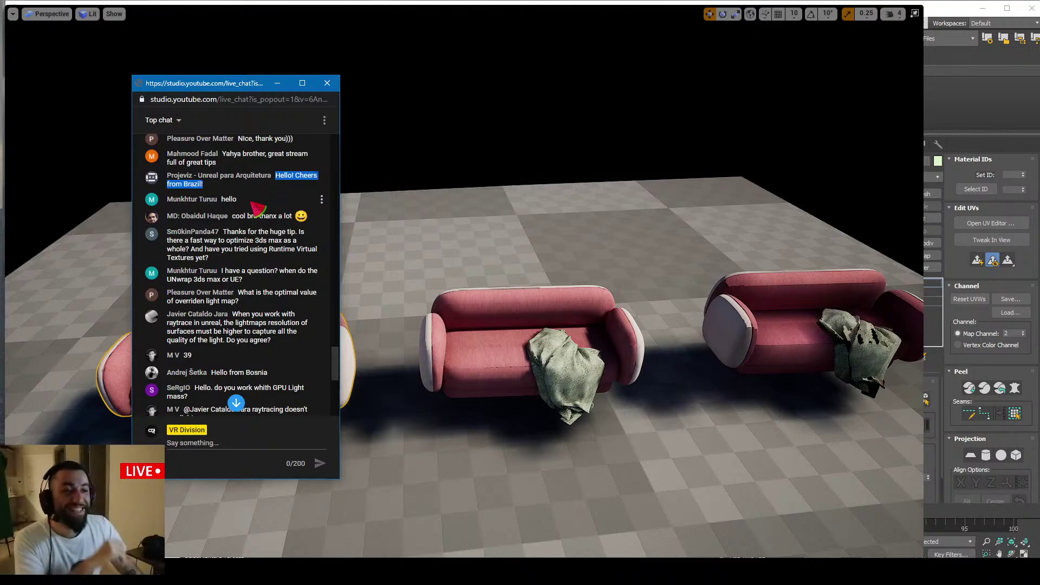
scroll(253, 205, "down", 1)
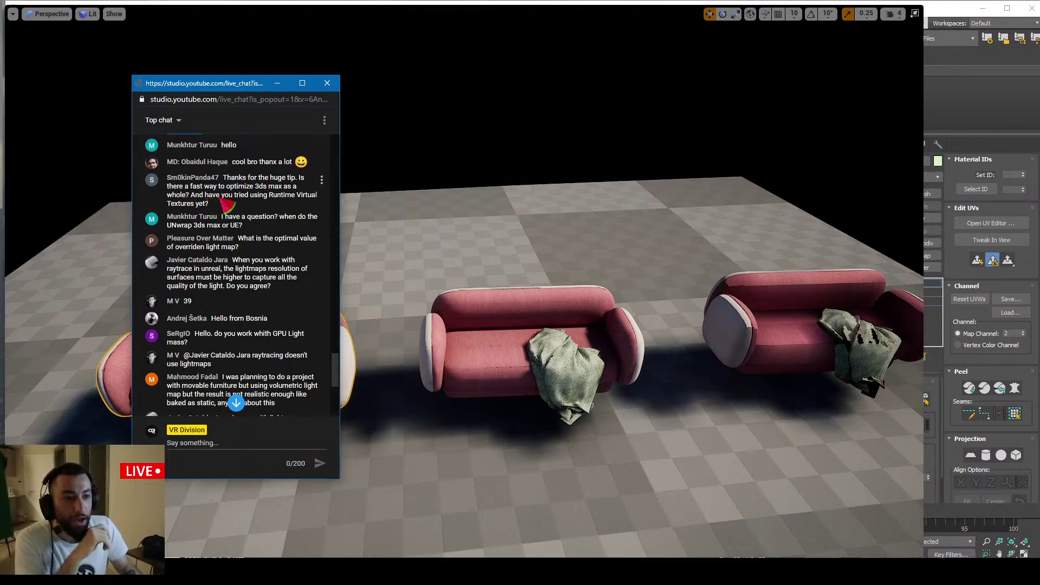
mouse_move(251, 196)
left_mouse_down()
mouse_move(269, 201)
mouse_move(253, 202)
left_mouse_up()
left_click(276, 203)
left_click(253, 204)
left_click(255, 202)
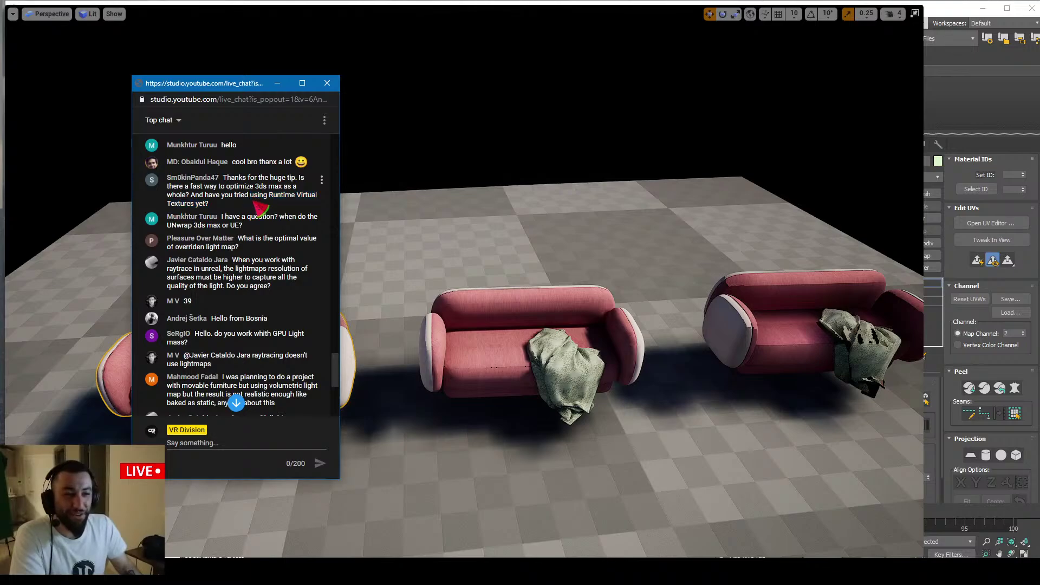
left_click_drag(254, 200, 276, 208)
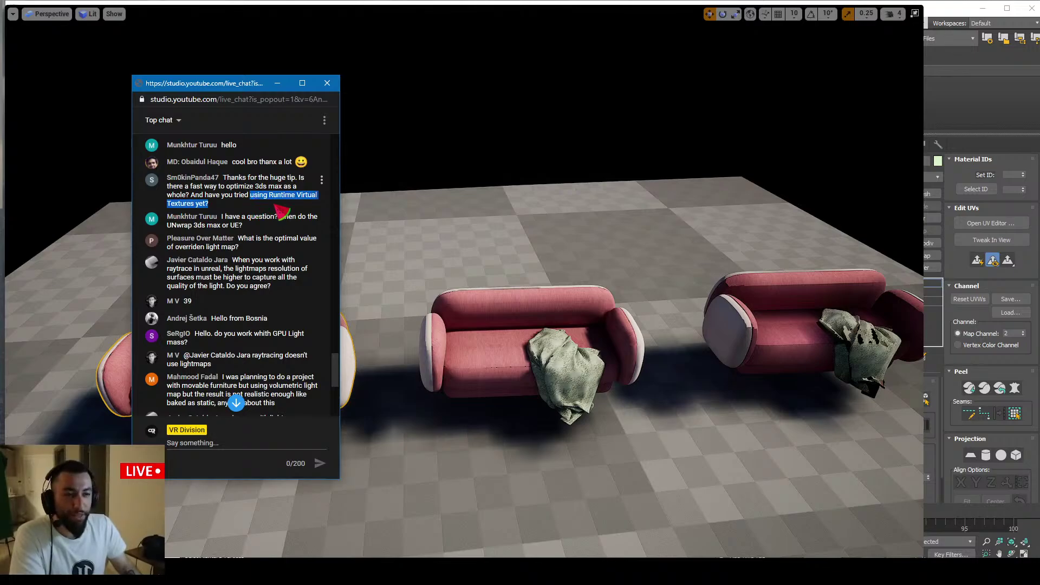
left_click(262, 209)
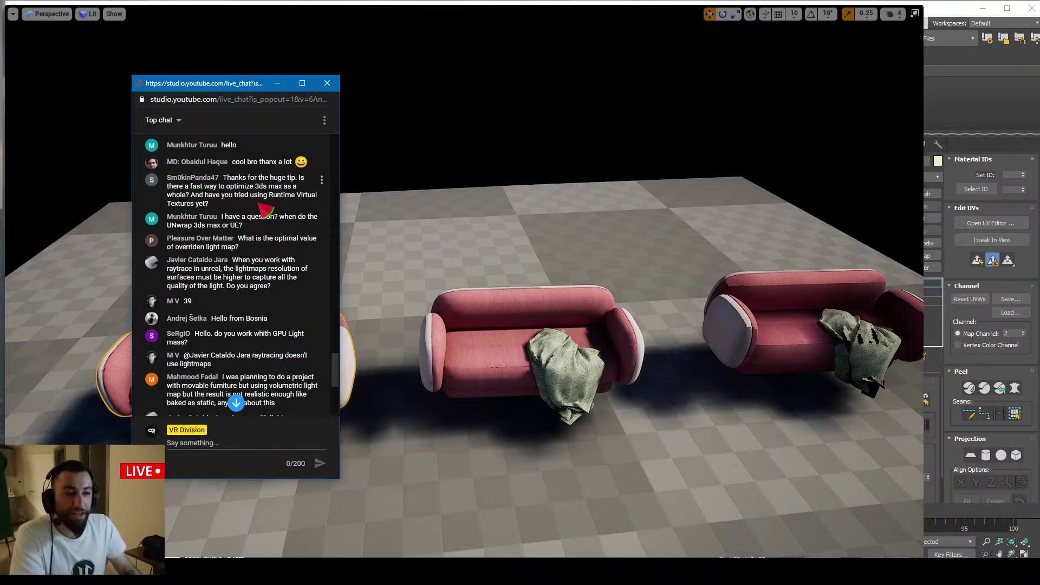
left_click_drag(252, 198, 261, 209)
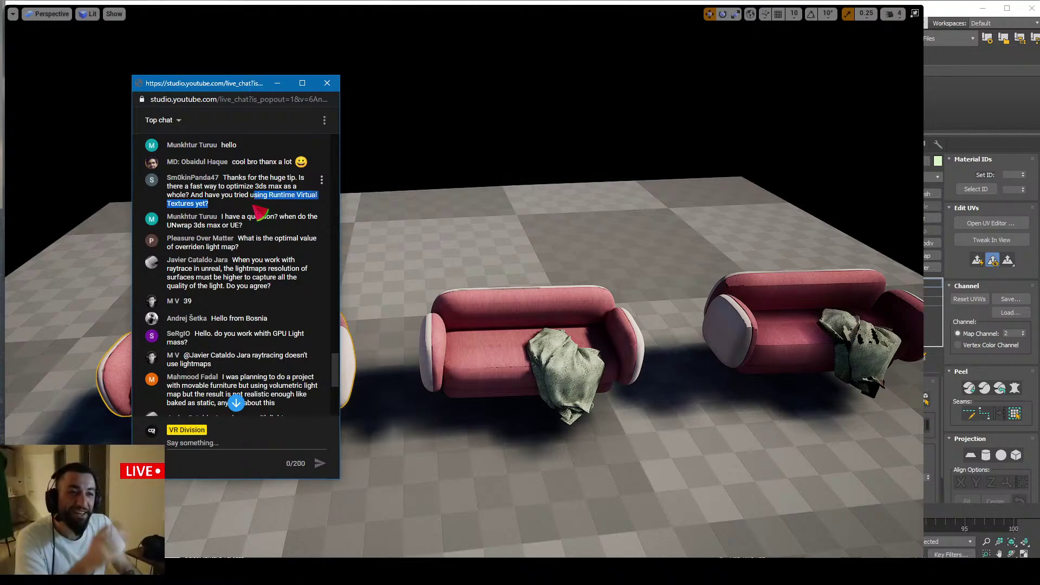
left_click(252, 209)
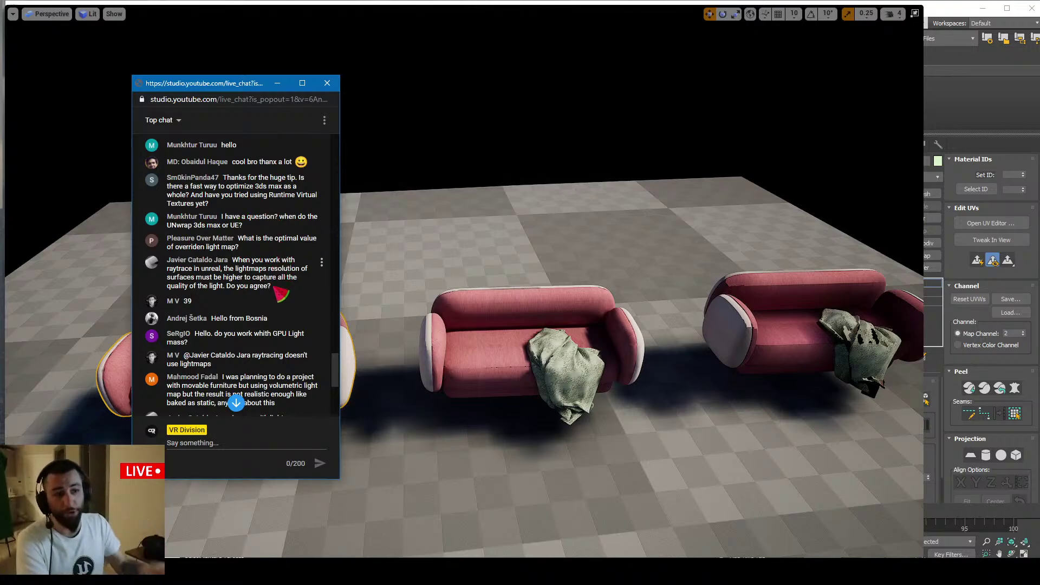
left_click_drag(273, 290, 262, 290)
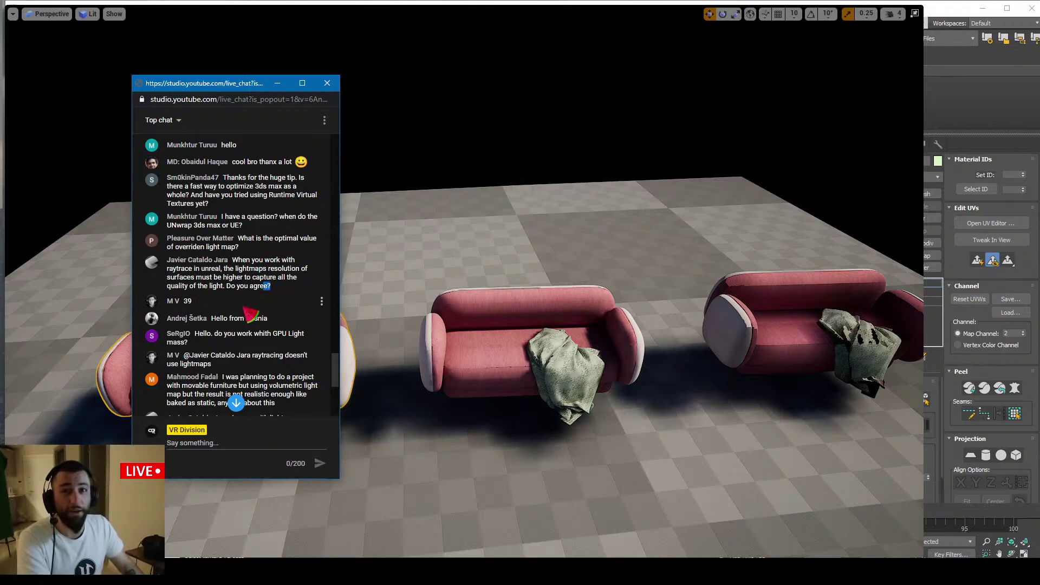
left_click(277, 289)
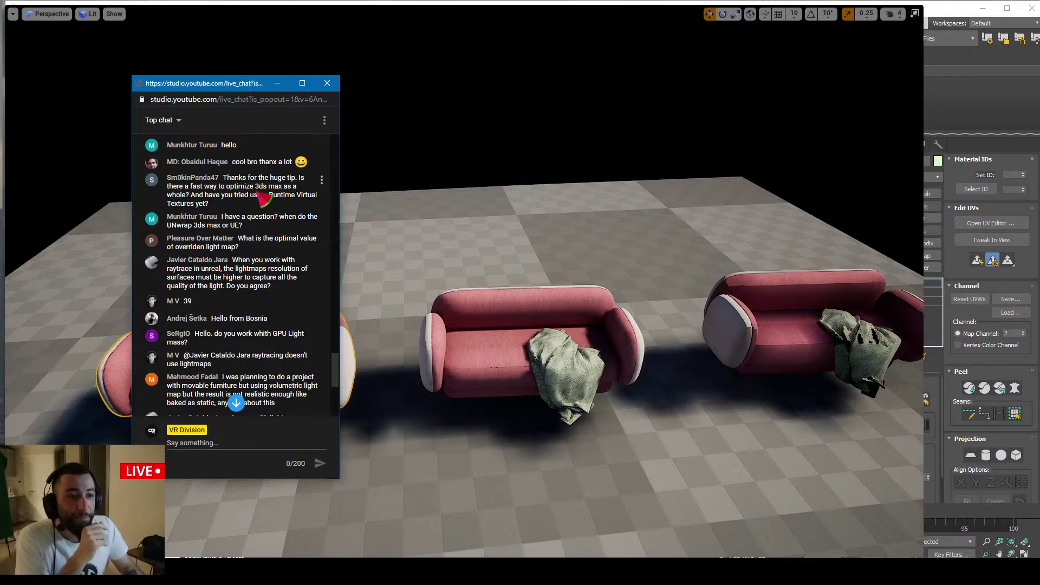
left_click_drag(287, 186, 256, 186)
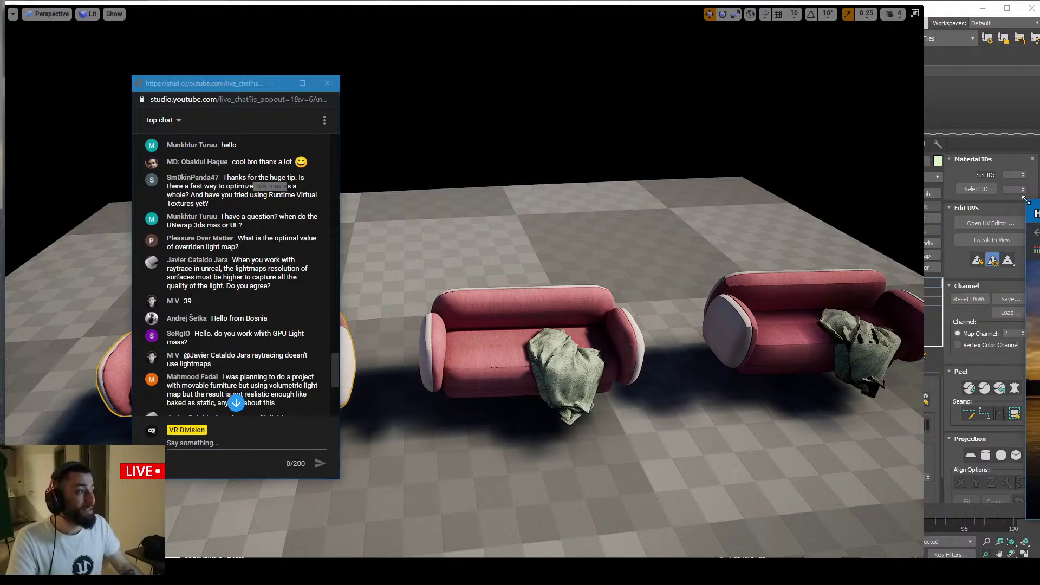
left_click_drag(1039, 179, 661, 141)
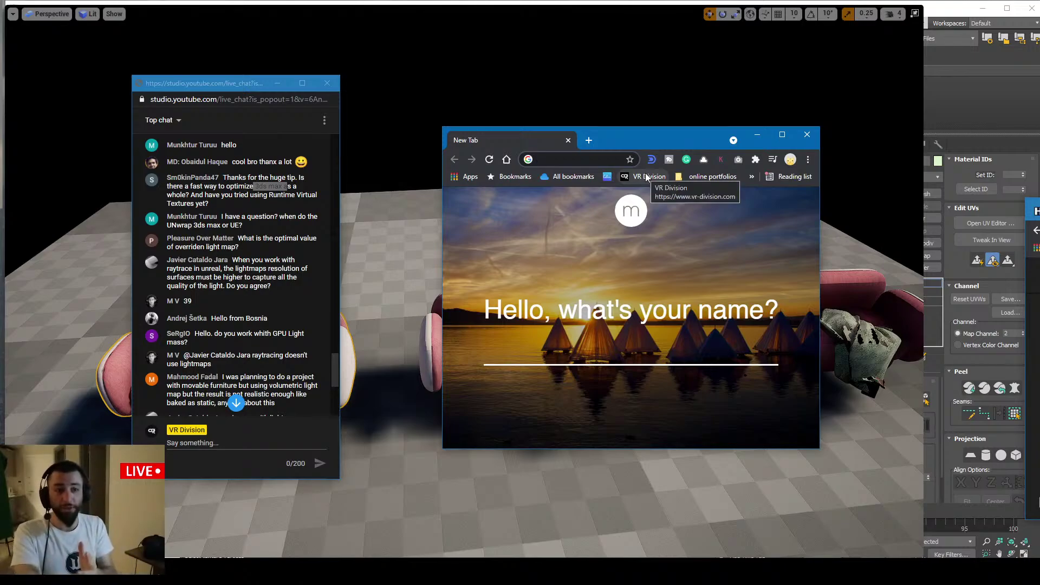
Search 'sini tool' and browse the SiNi Software site's plugins, then close that tab
type("sini tool")
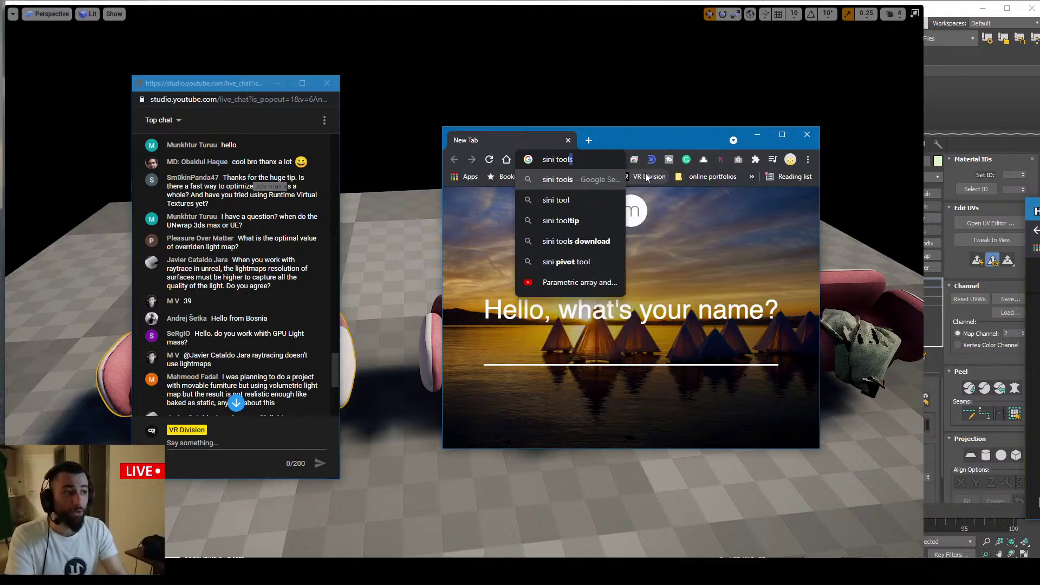
key("Return")
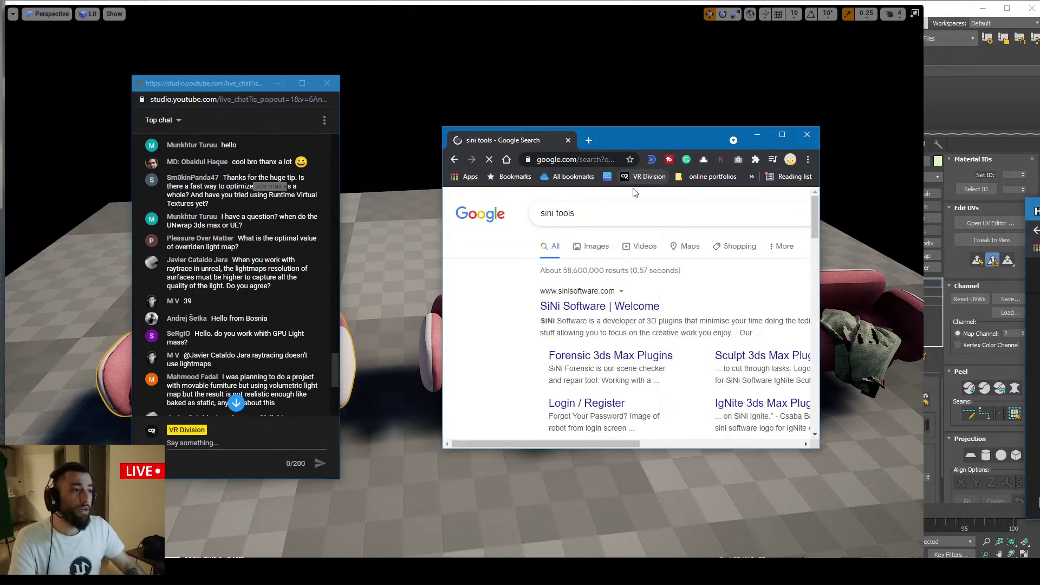
middle_click(591, 309)
left_click(602, 144)
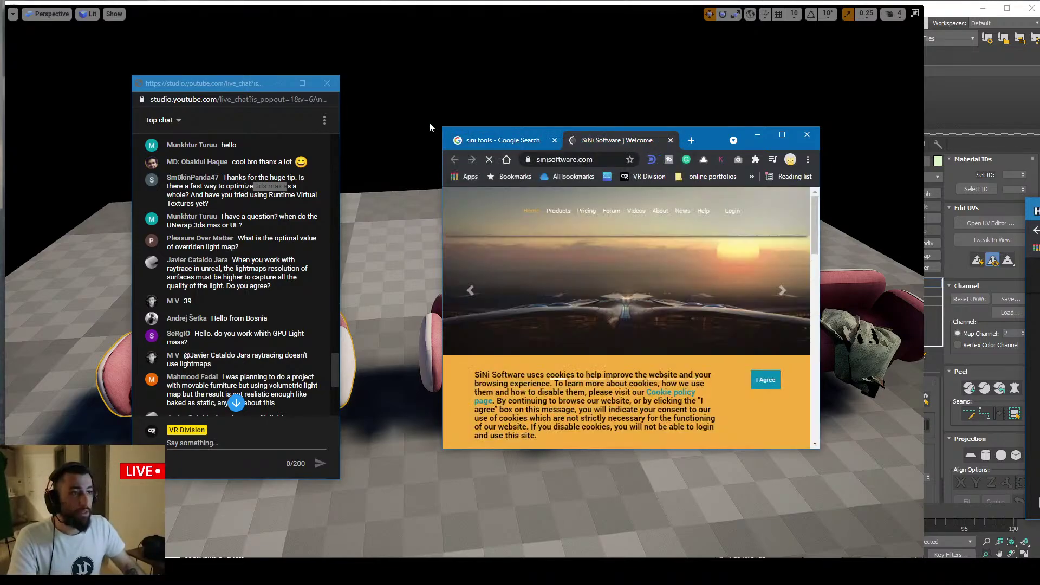
left_click_drag(441, 125, 328, 62)
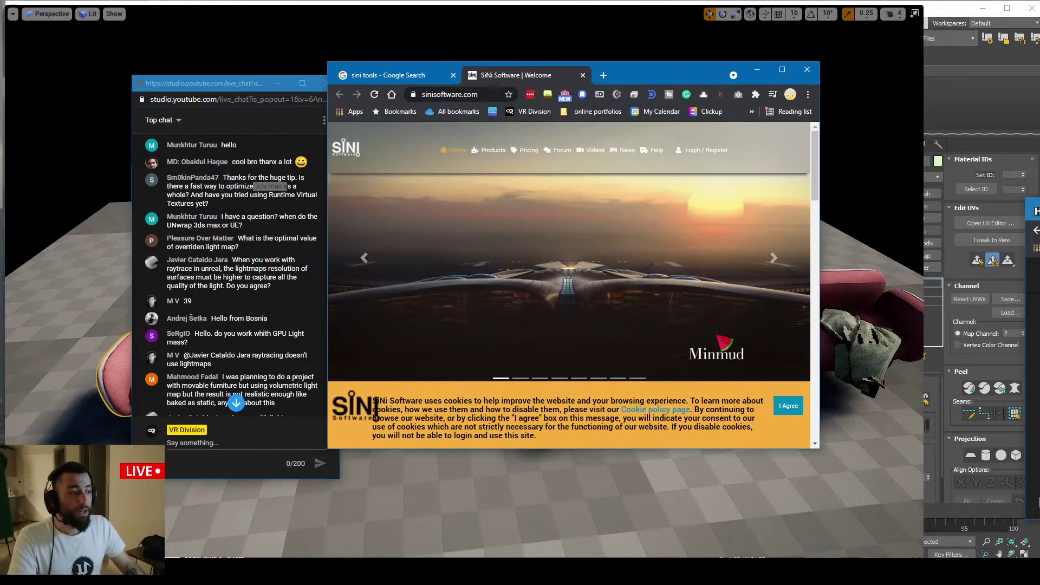
scroll(698, 353, "down", 10)
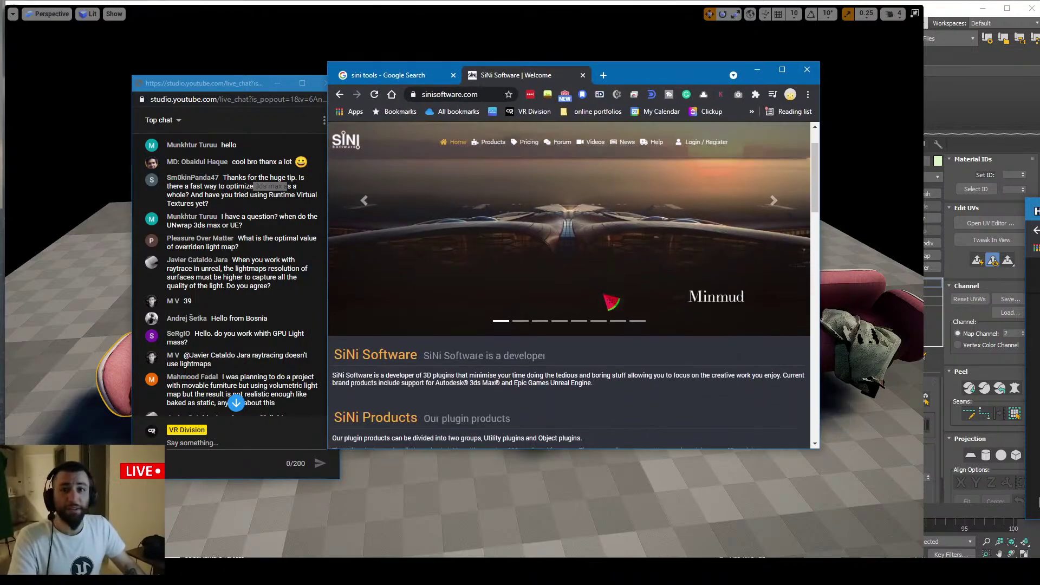
scroll(607, 306, "down", 2)
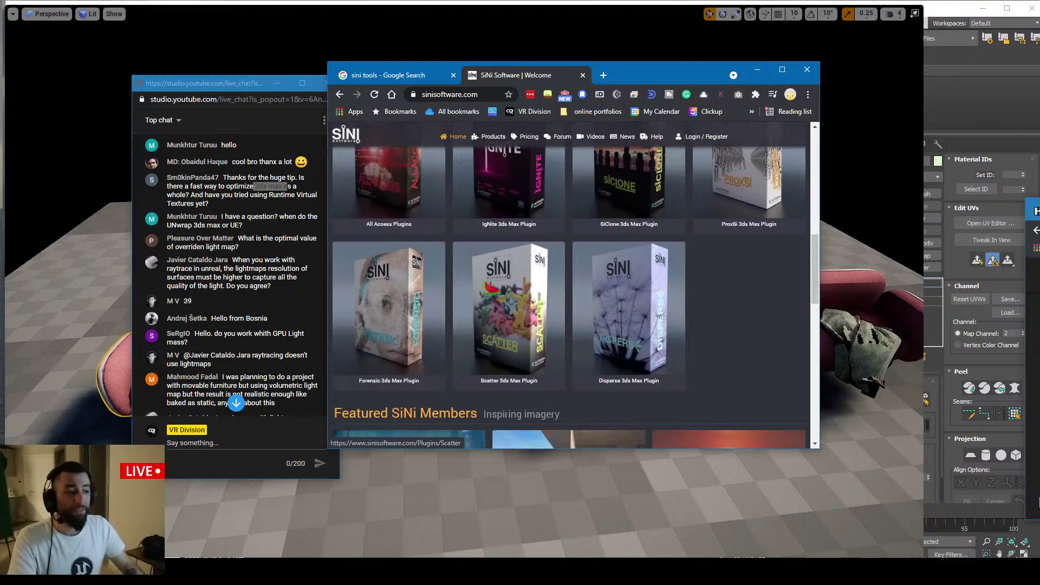
scroll(608, 265, "down", 1)
scroll(608, 265, "up", 4)
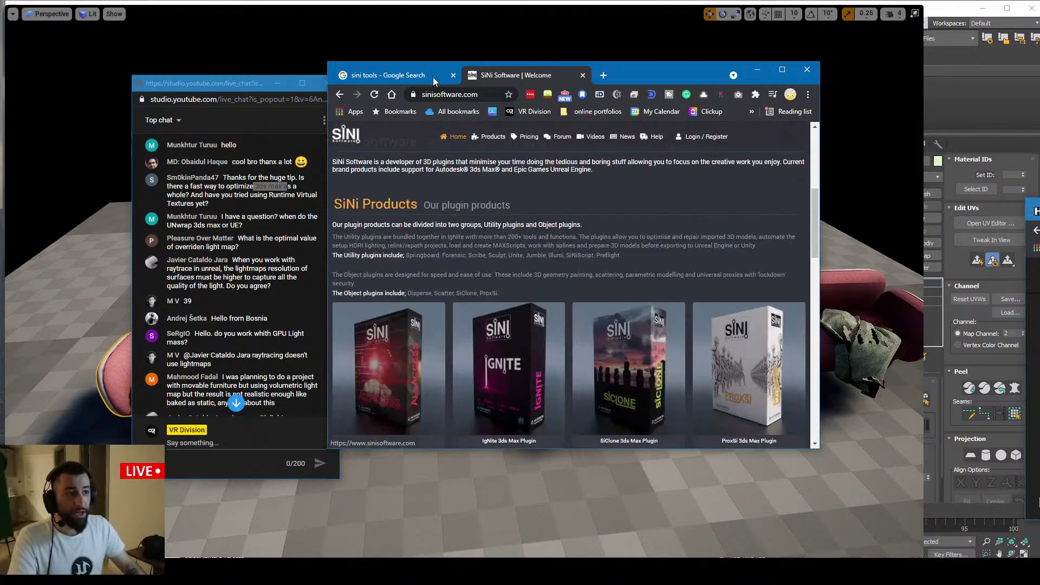
middle_click(503, 76)
Open the SiNi overview video from the search results and pause it
scroll(538, 264, "down", 5)
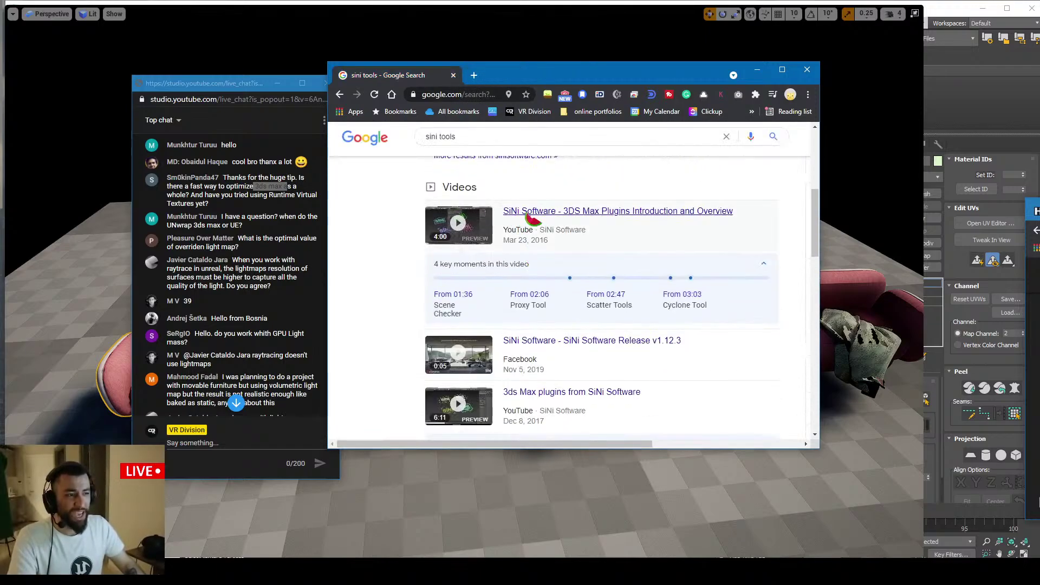
left_click(707, 213)
middle_click(707, 214)
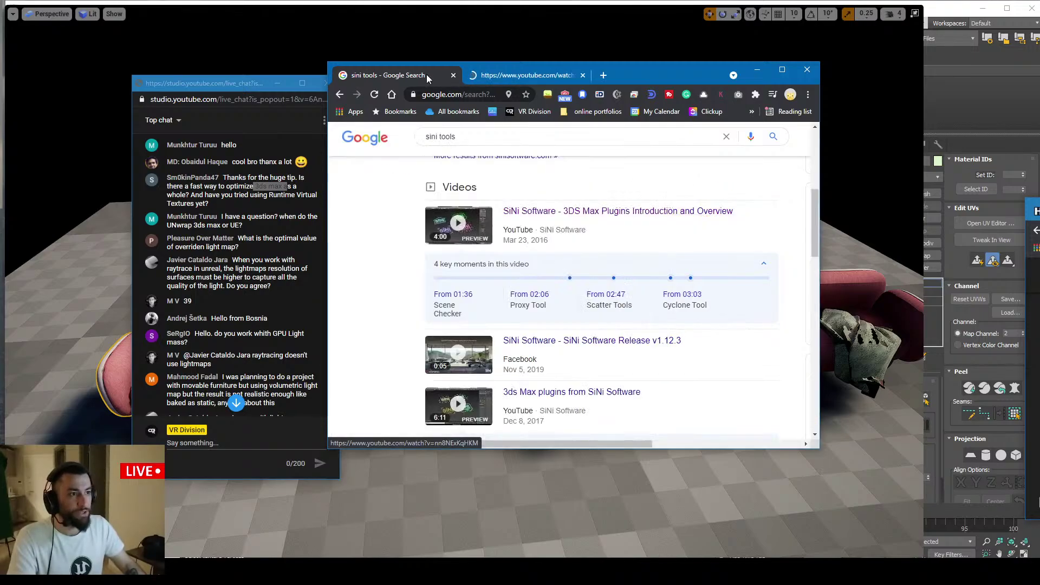
middle_click(427, 75)
left_click(479, 275)
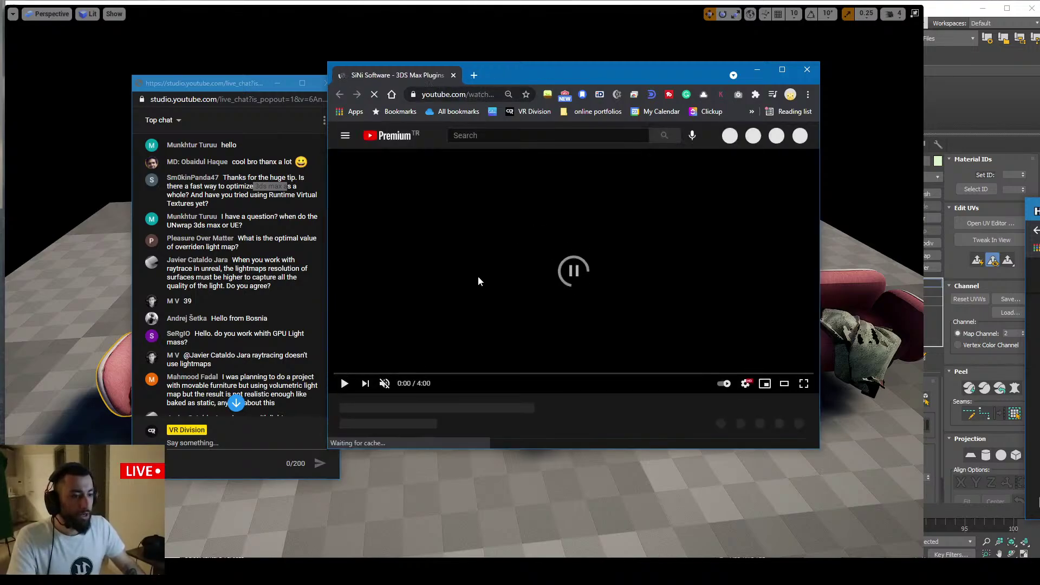
Visit the SiNi Software YouTube channel page, then close the browser window
scroll(485, 282, "down", 2)
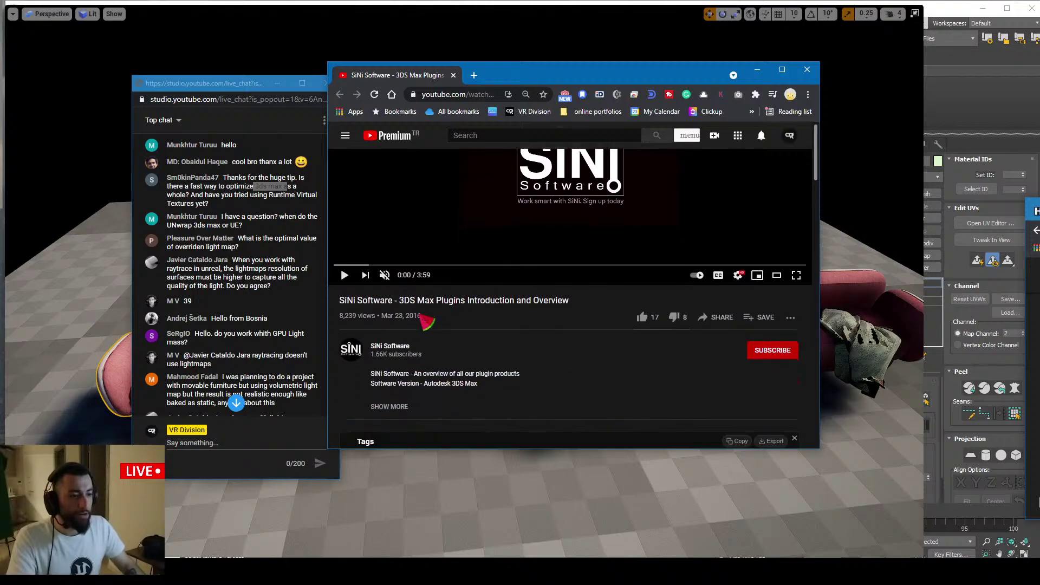
left_click(390, 346)
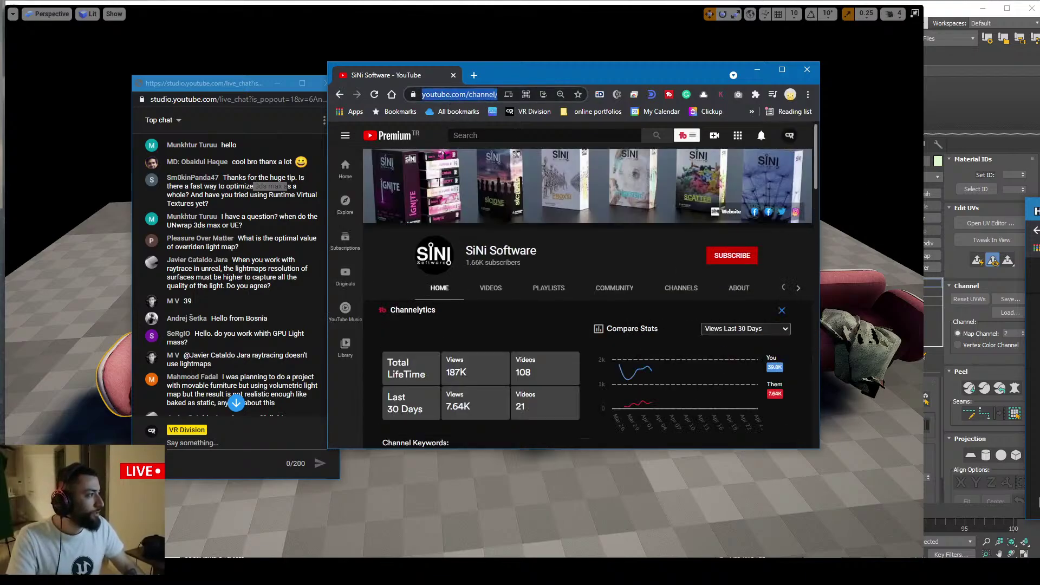
left_click(230, 443)
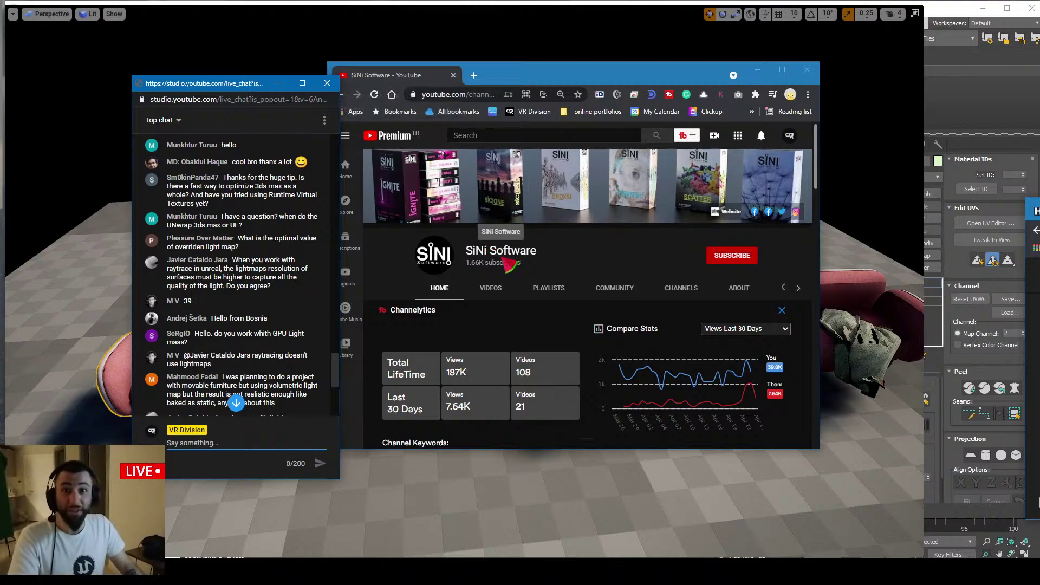
middle_click(398, 74)
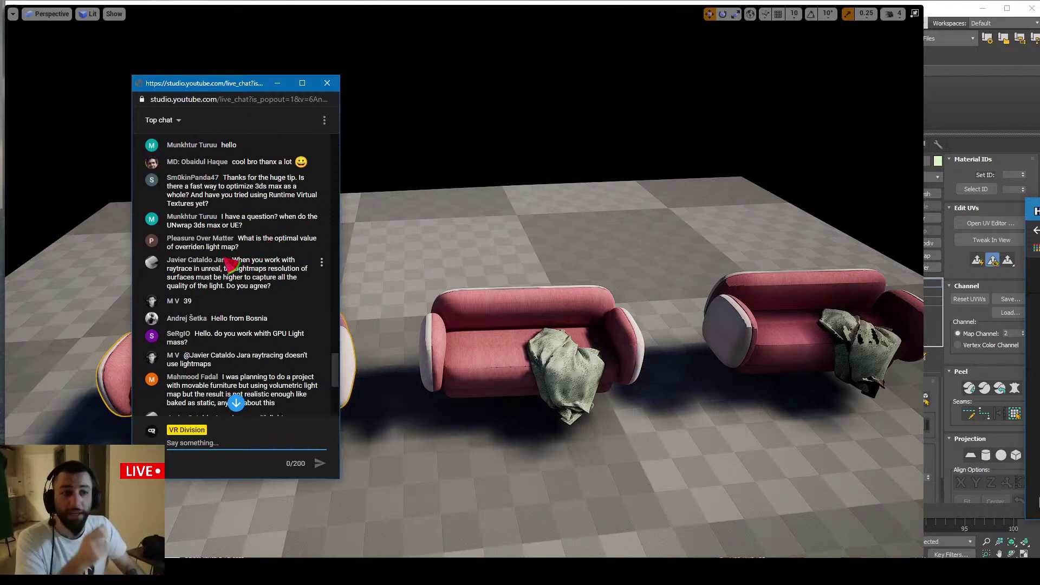
scroll(231, 264, "down", 1)
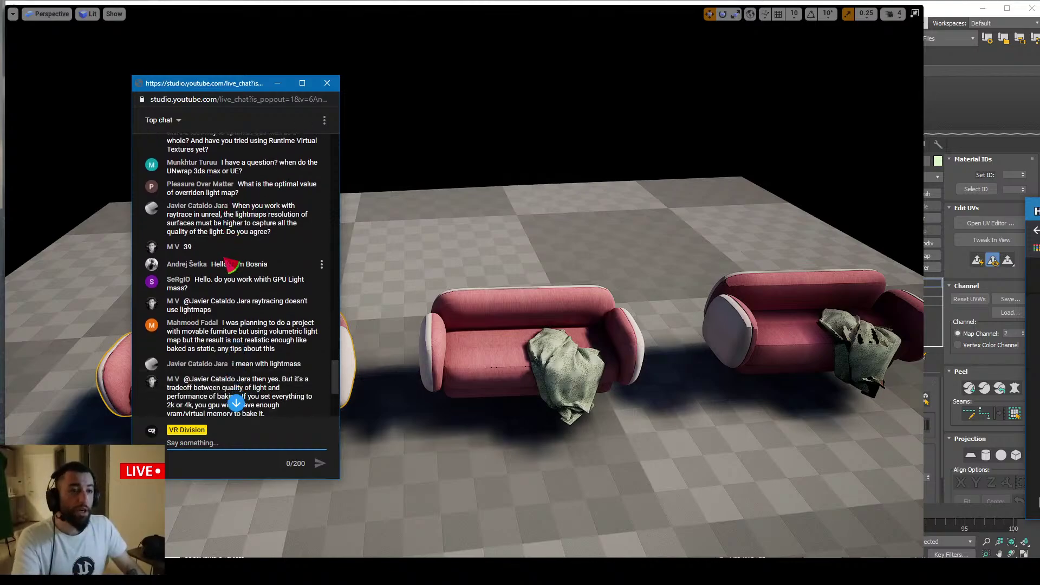
scroll(232, 268, "up", 1)
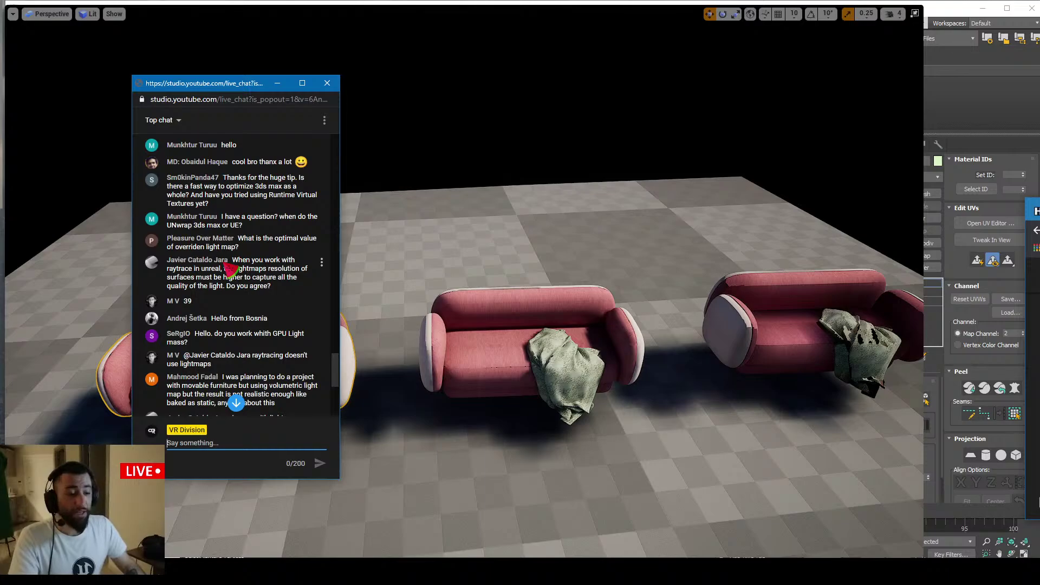
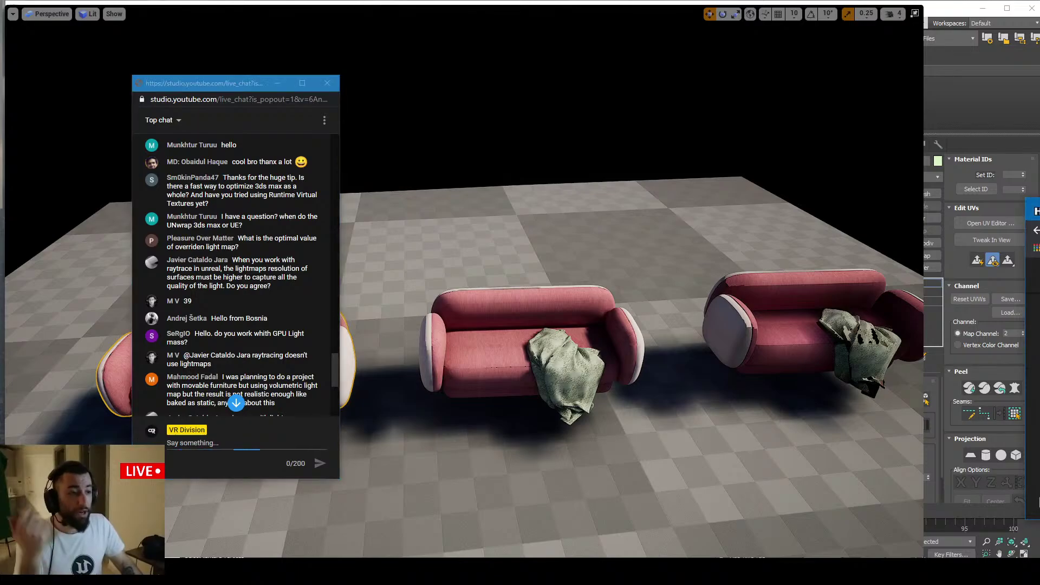
Bring the Chrome window with the GPULightmass forum thread forward, reposition it, and open a blank tab
left_click(250, 572)
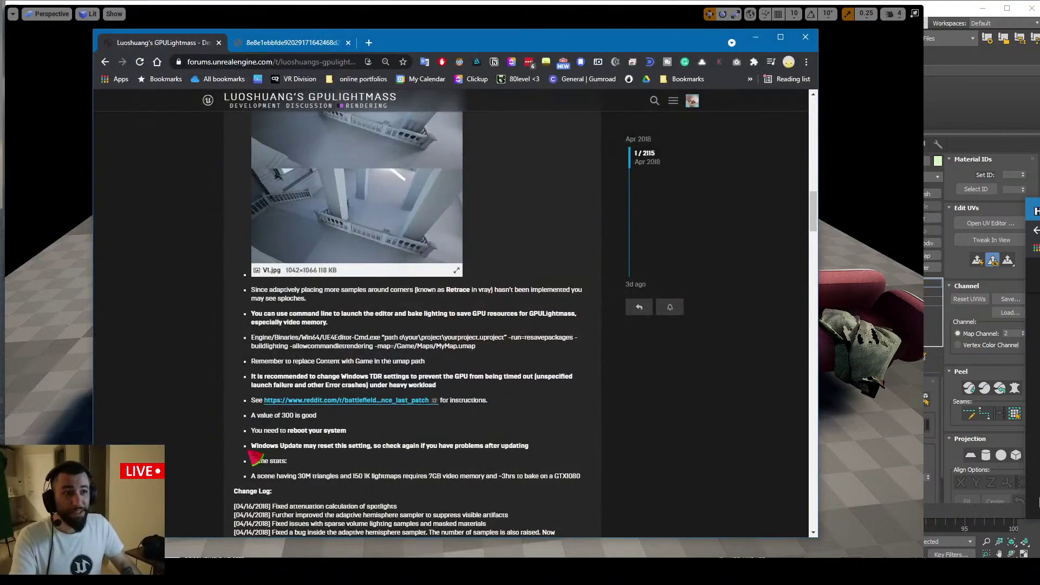
left_click_drag(431, 43, 573, 90)
key("ctrl+t")
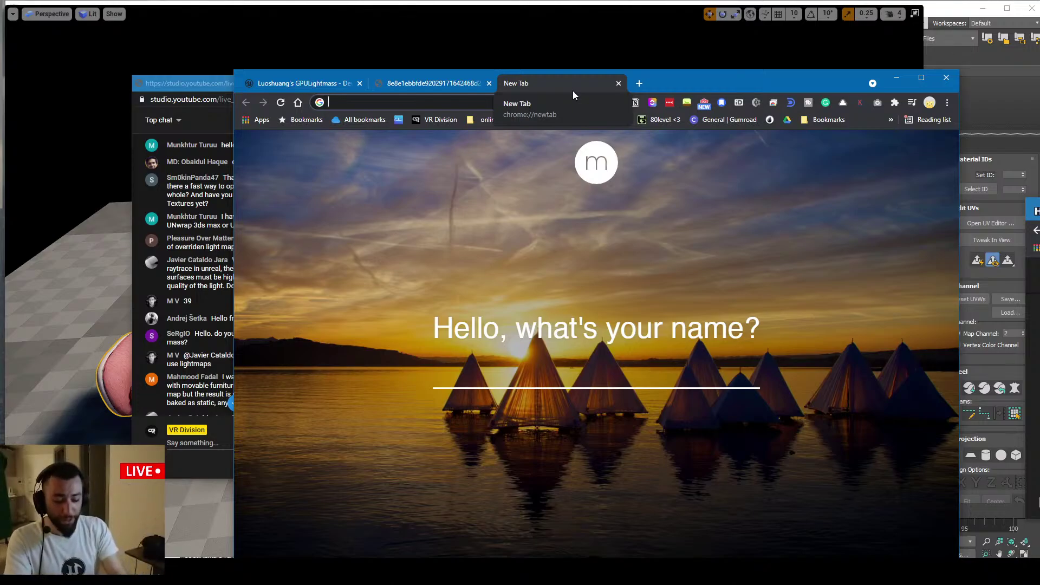
type("3ds")
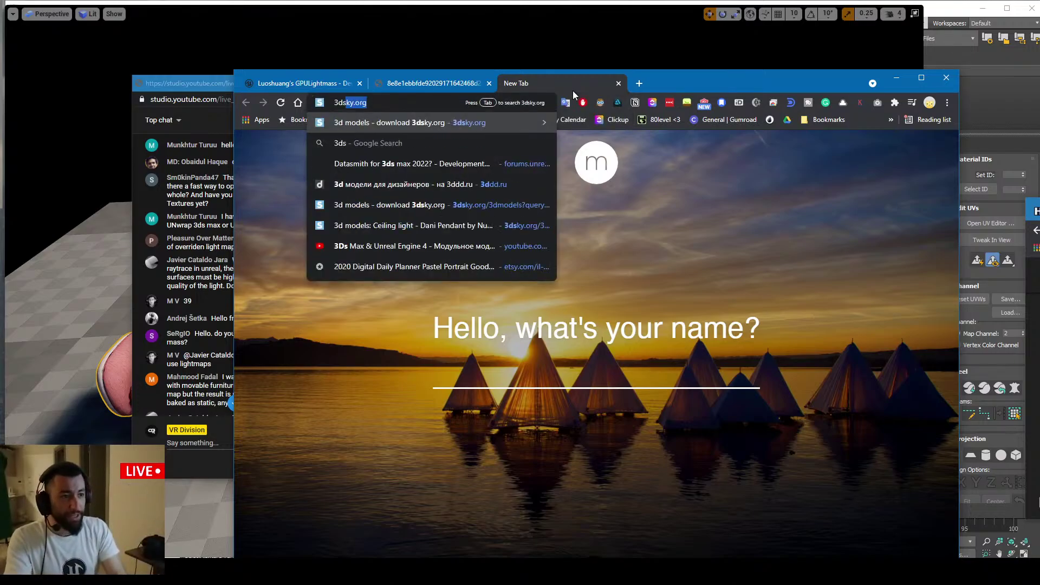
type(" max rotate w")
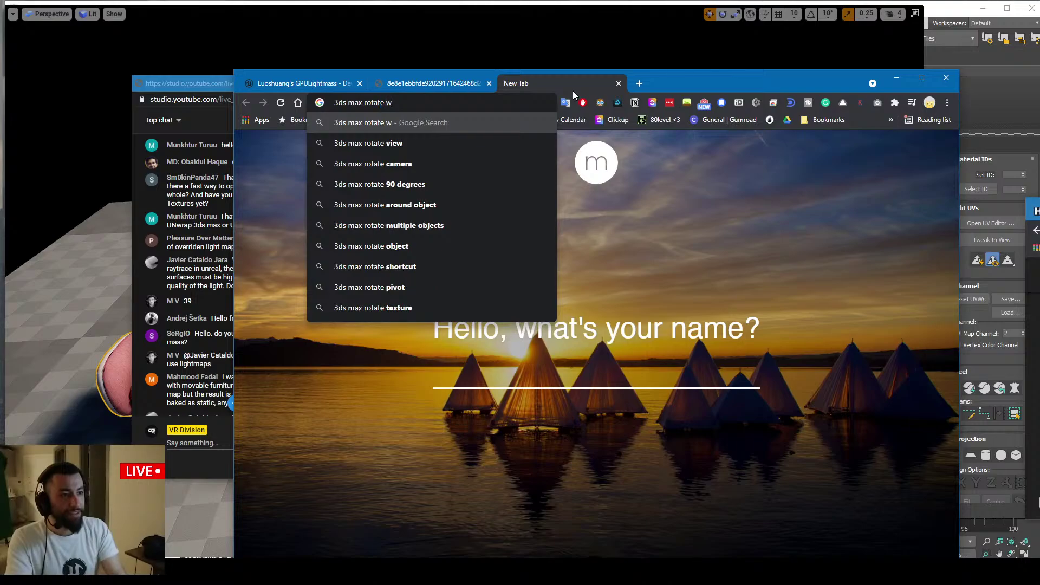
type("indows plssss")
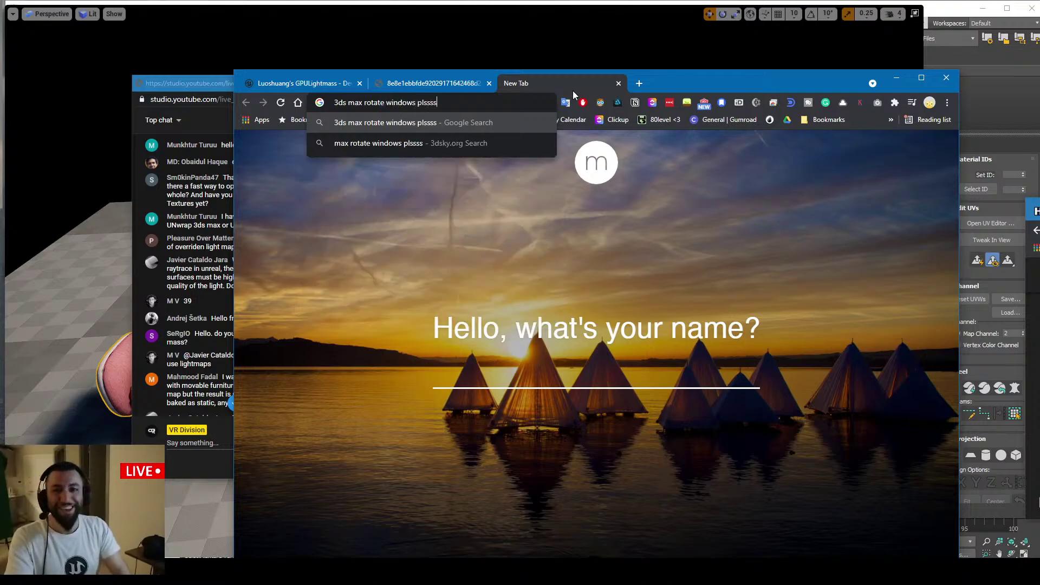
key("ctrl+shift+Left")
key("ctrl+shift+Left")
key("ctrl+shift+Left")
key("ctrl+shift+Left")
key("ctrl+shift+Left")
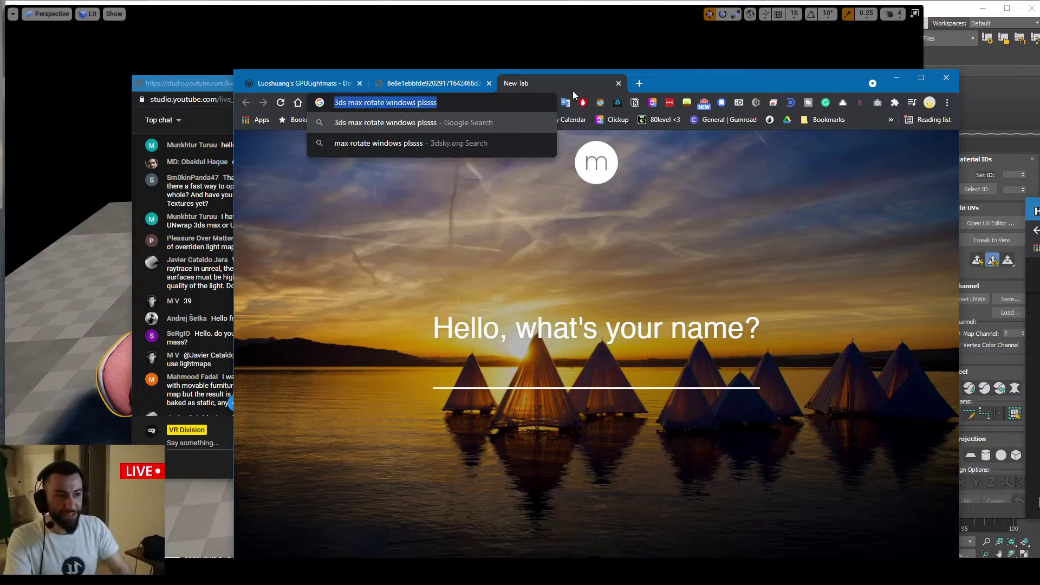
type("scriptspot")
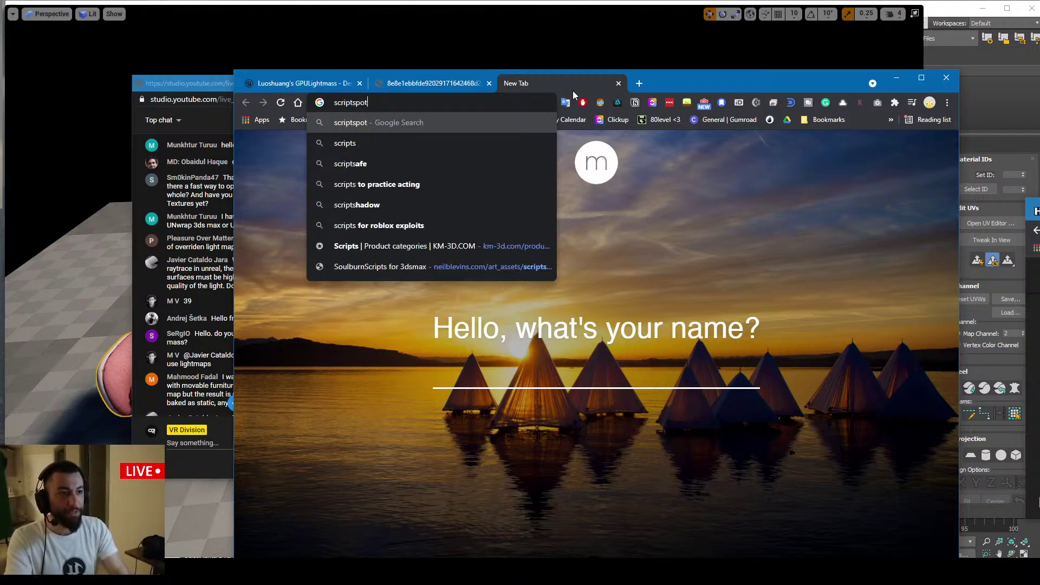
key("Return")
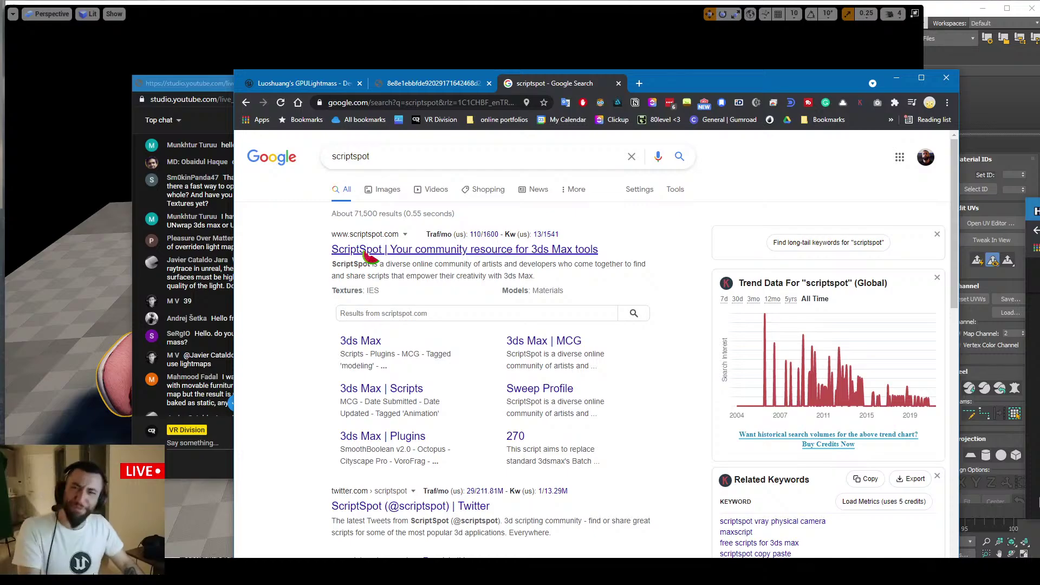
middle_click(525, 83)
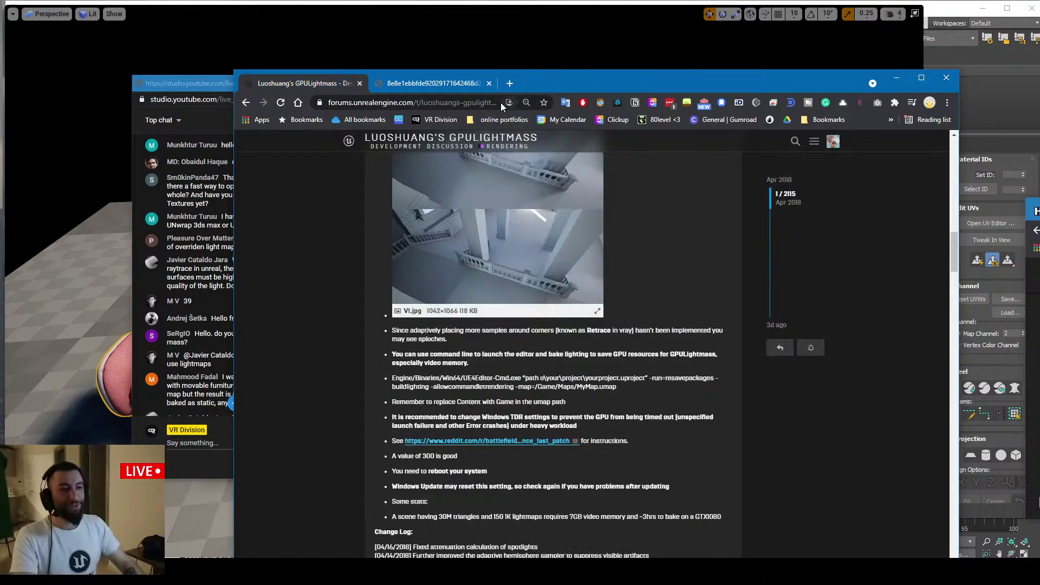
left_click_drag(558, 83, 624, 167)
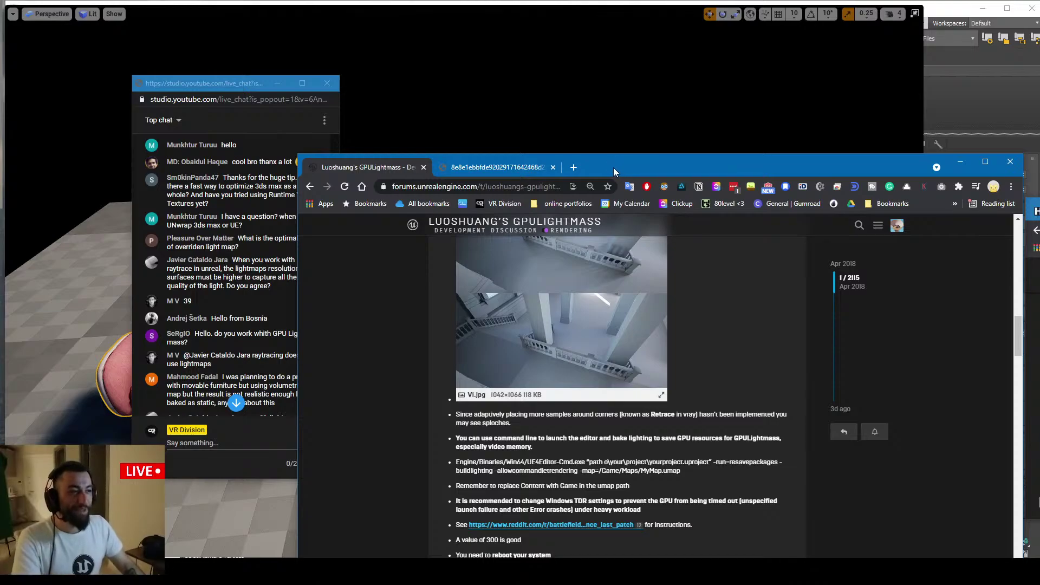
left_click_drag(614, 167, 585, 60)
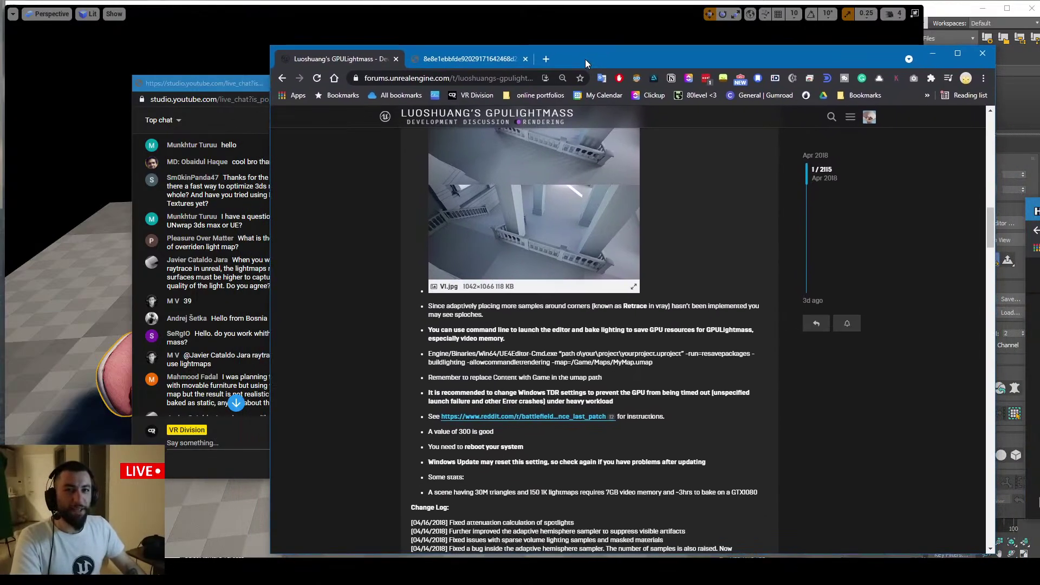
Search Google for 'dataprep' from a new tab
left_click(548, 61)
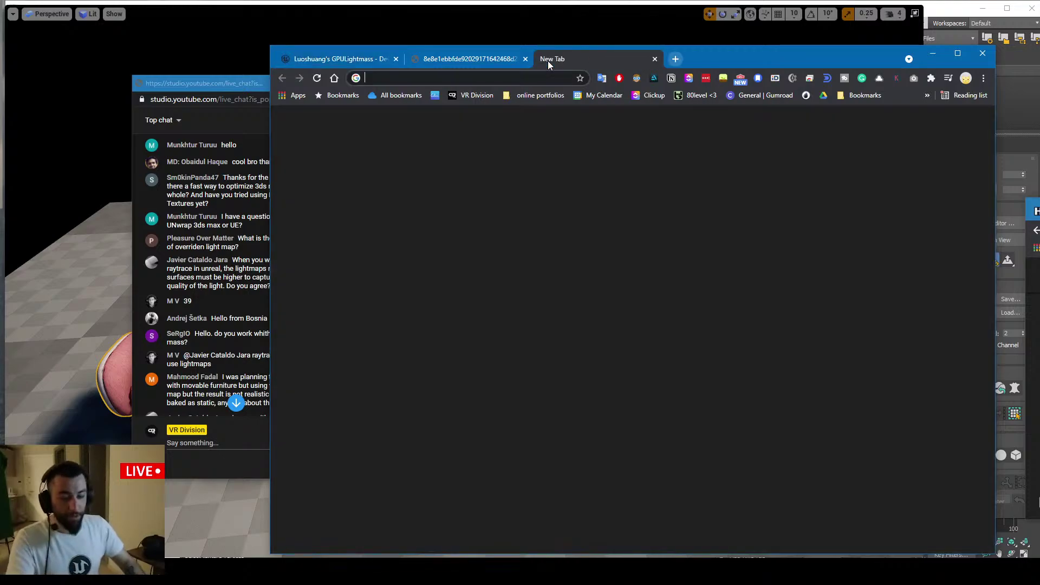
type("data")
type("prep")
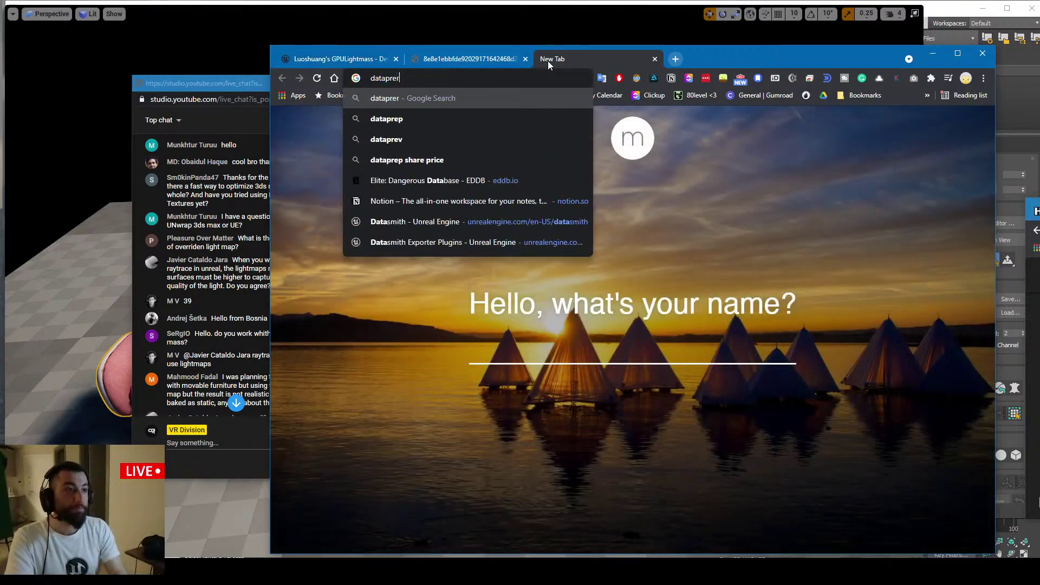
key("Return")
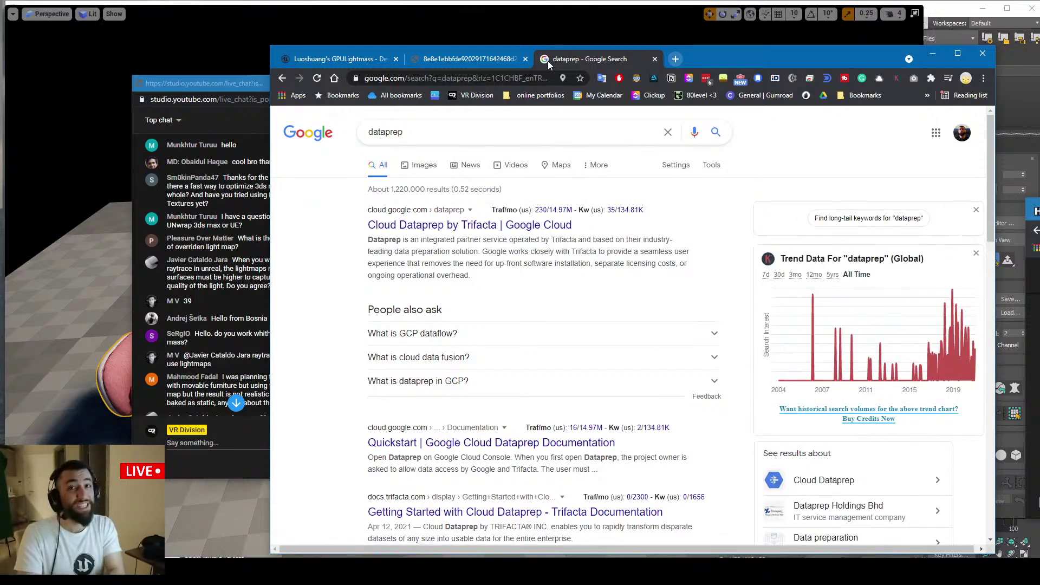
Refine the search to 'dataprep unreal engine', then return to the Unreal Editor's normal view
left_click(448, 132)
type("u")
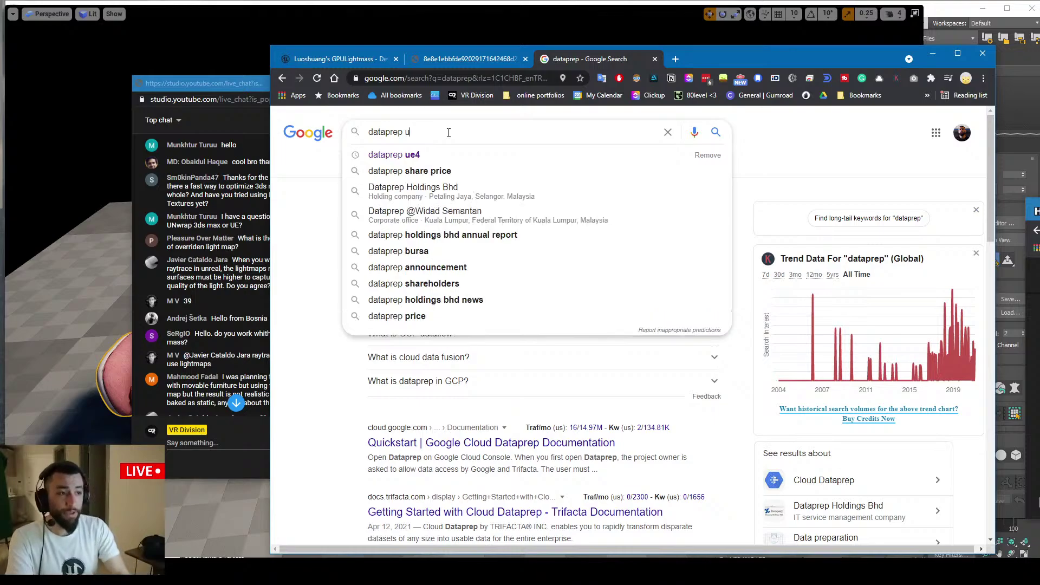
type("nreal engine")
key("Return")
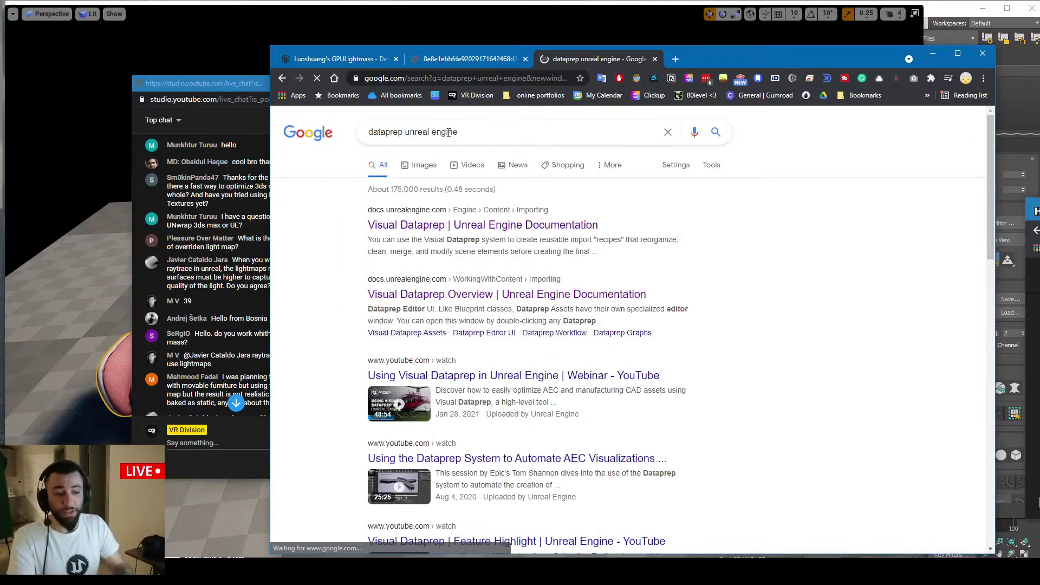
left_click(101, 252)
key("F11")
Create NewDataprepAsset in Content from the Dataprep menu and open it
right_click(163, 333)
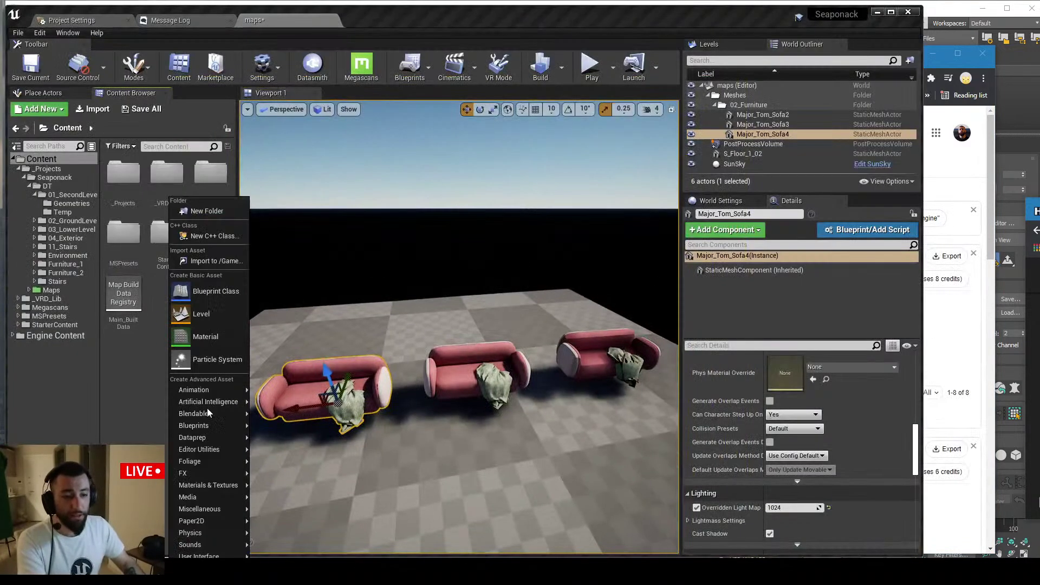
mouse_move(216, 512)
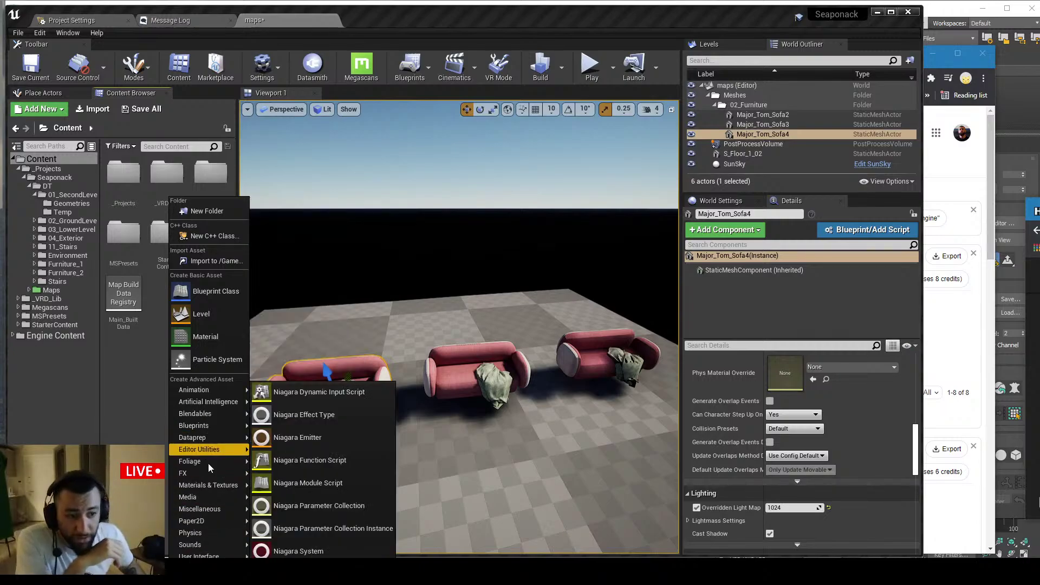
mouse_move(209, 441)
left_click(297, 443)
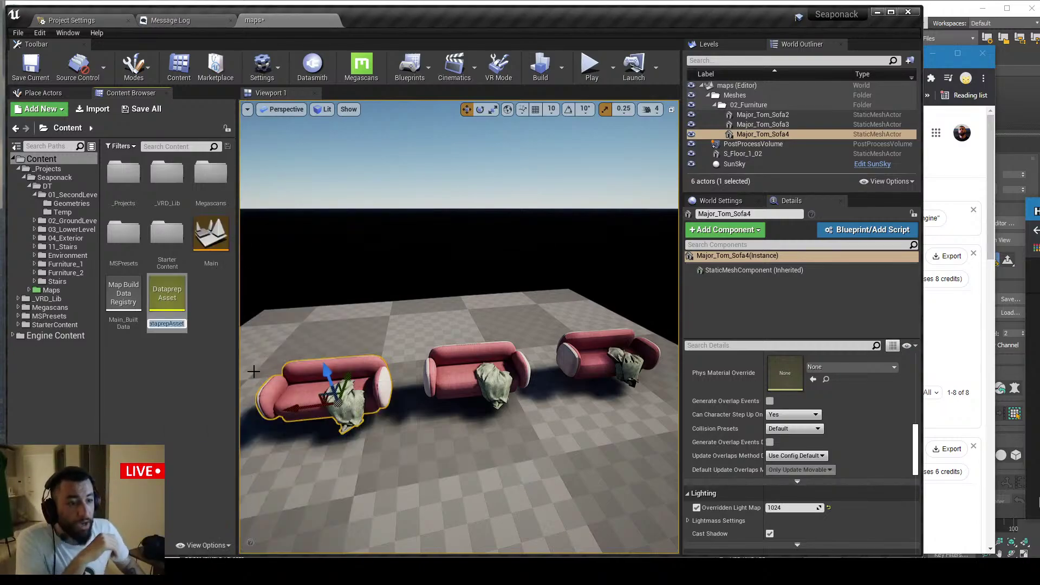
double_click(178, 300)
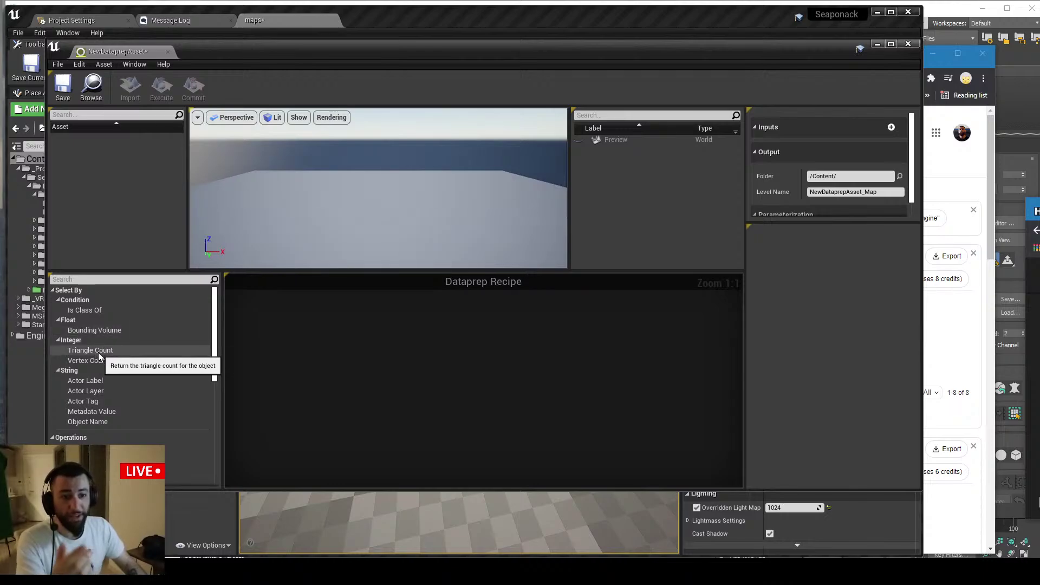
Add a Set LODs action to the Dataprep recipe
scroll(136, 363, "down", 3)
scroll(140, 369, "down", 1)
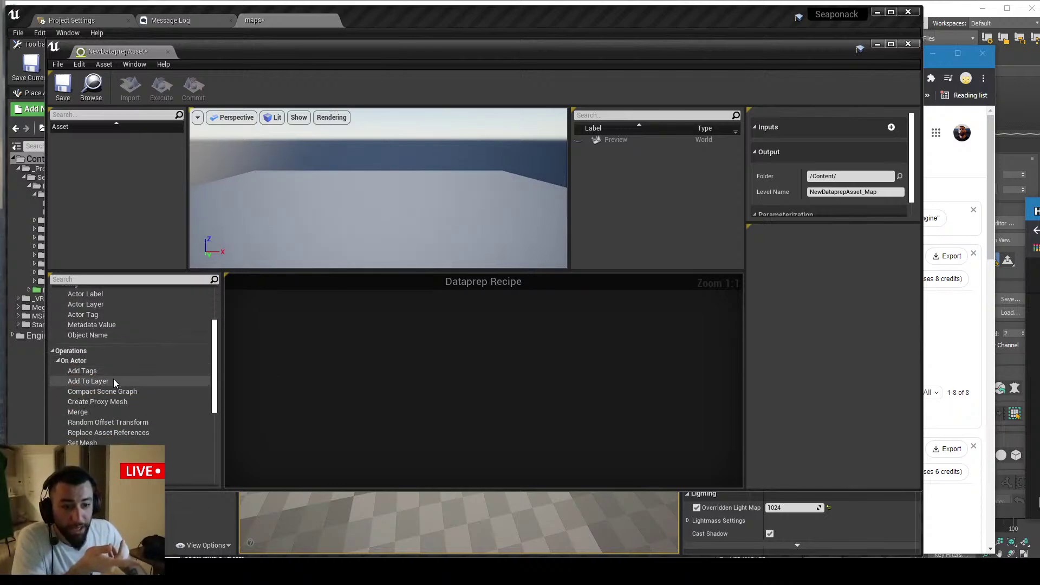
scroll(108, 379, "down", 8)
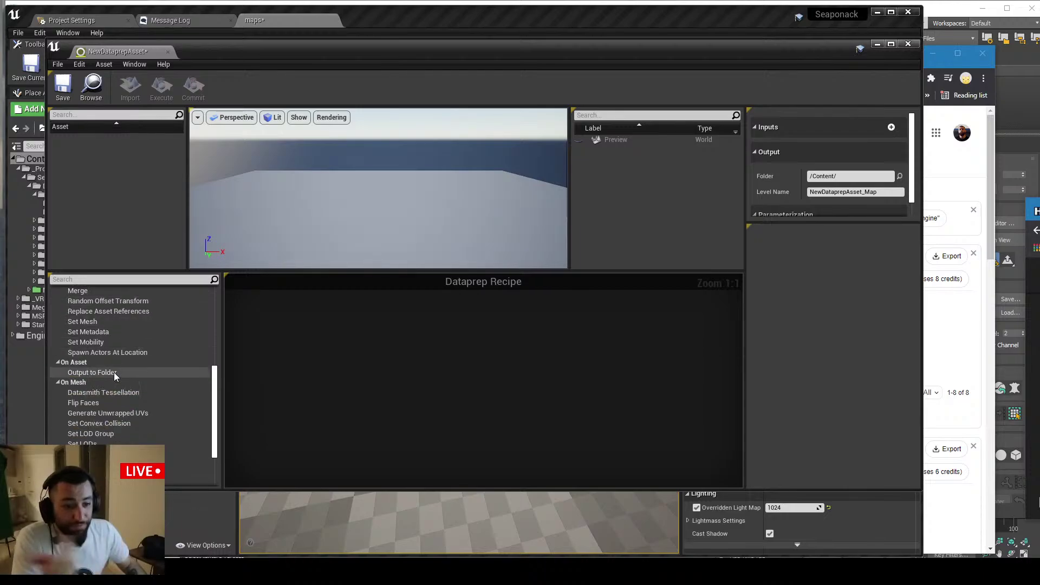
scroll(130, 390, "up", 12)
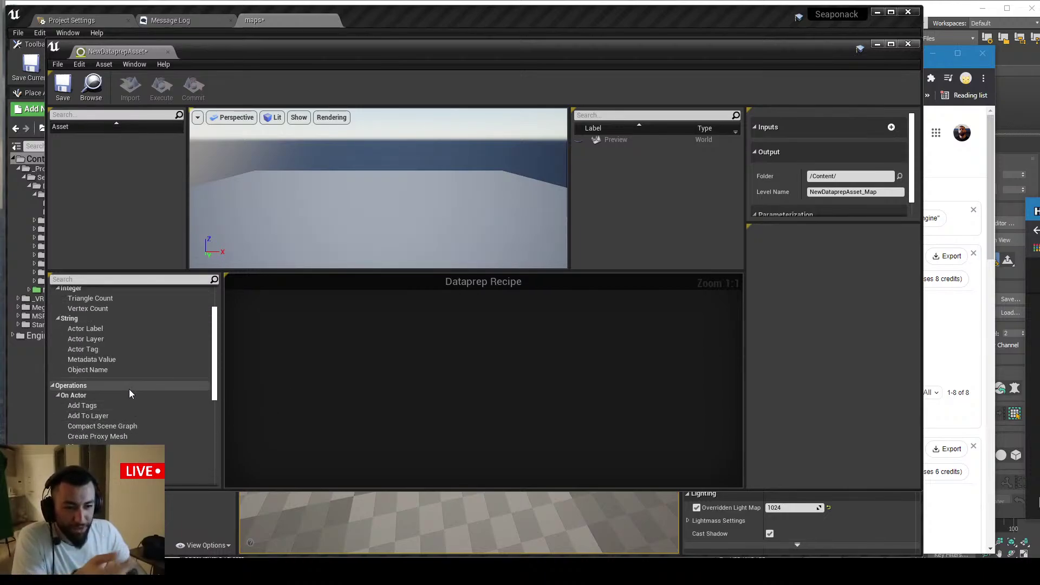
scroll(129, 391, "down", 5)
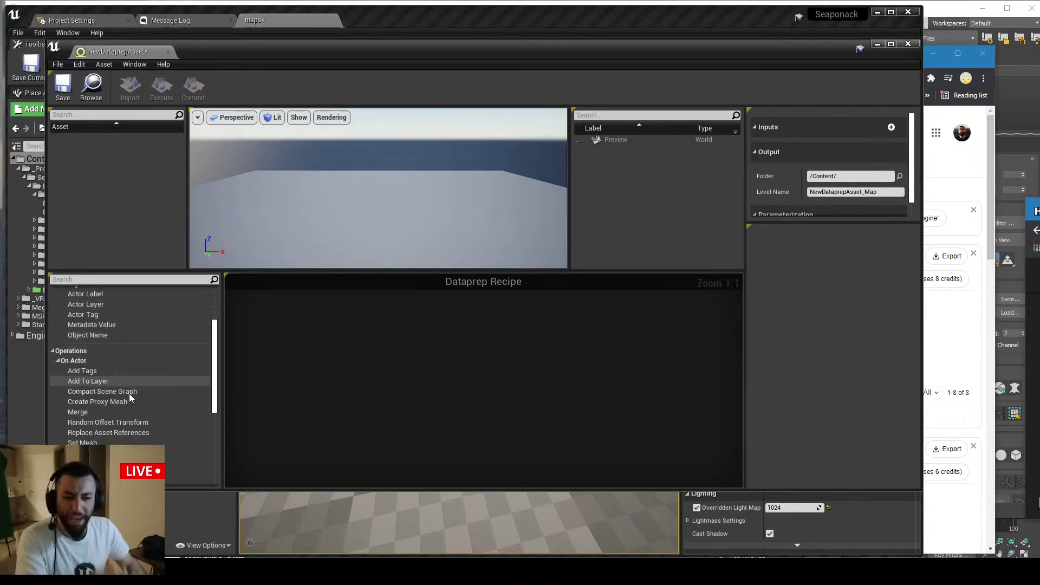
scroll(130, 386, "down", 5)
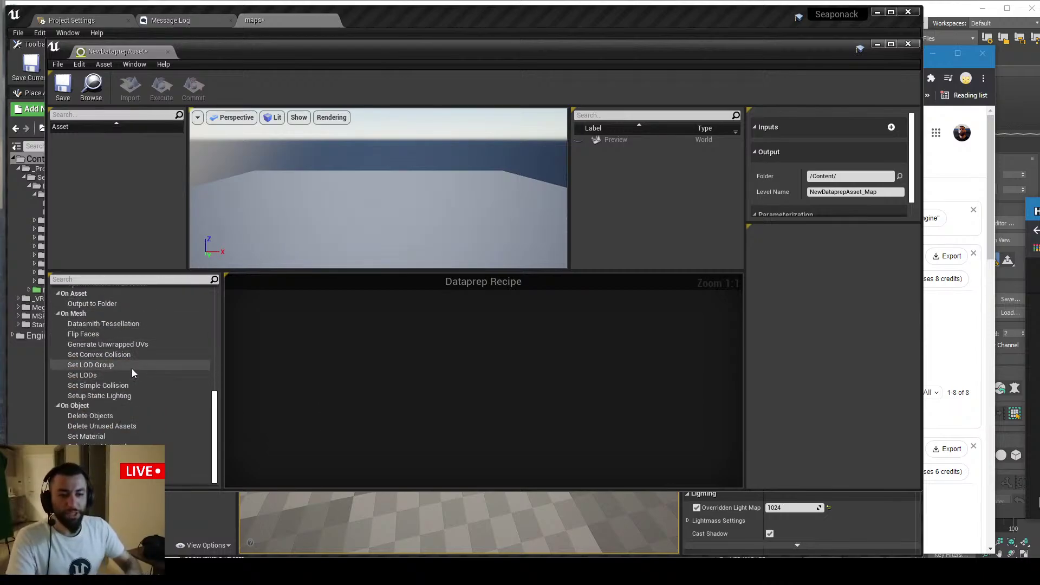
left_click_drag(86, 376, 341, 331)
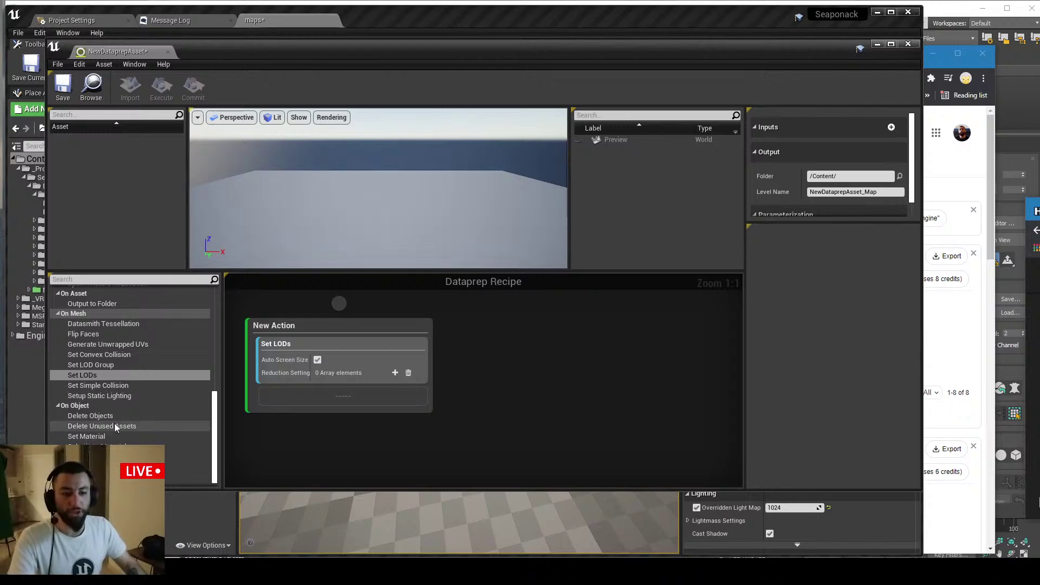
Add a second action holding Delete Objects and Add Tags operations
left_click(195, 413)
left_click_drag(195, 410, 497, 356)
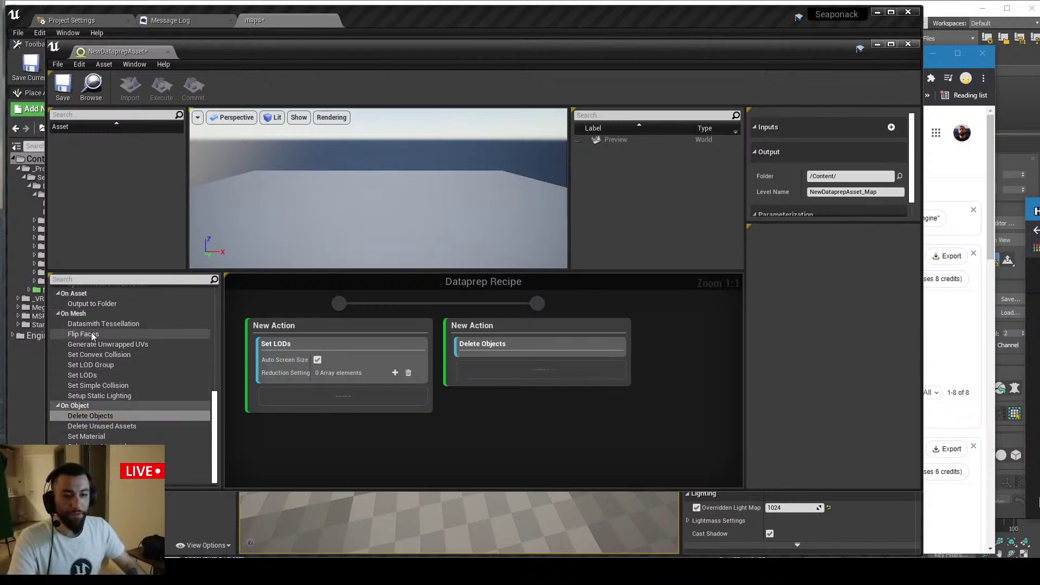
scroll(109, 380, "up", 5)
left_click(92, 349)
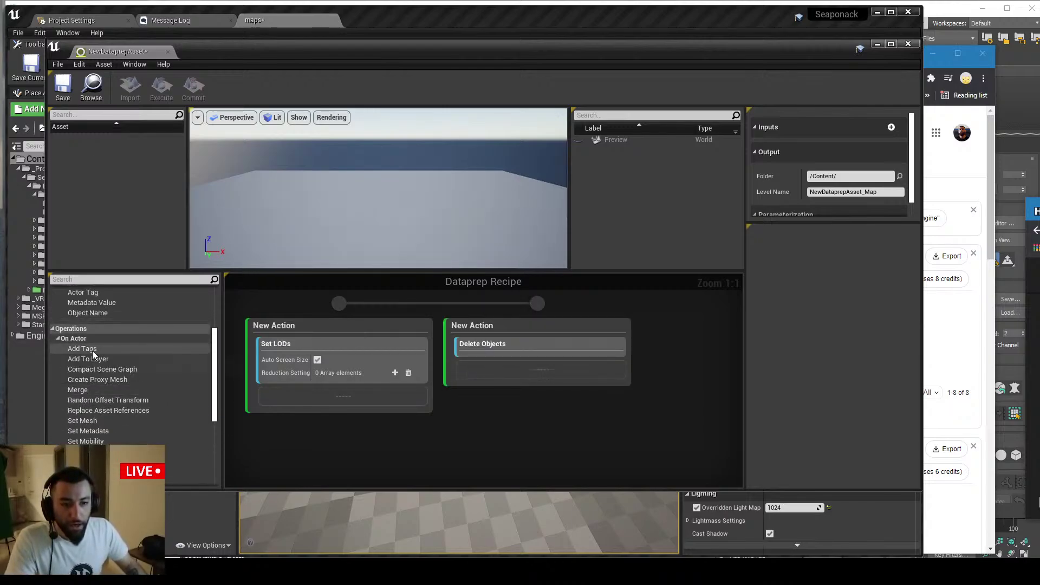
left_click_drag(472, 362, 523, 364)
scroll(115, 377, "up", 2)
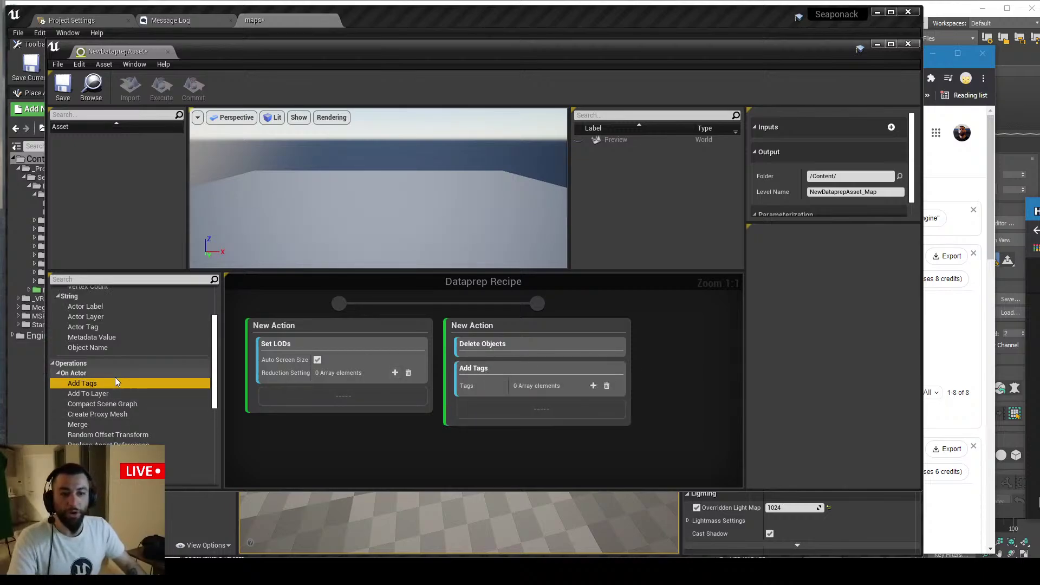
scroll(100, 333, "up", 3)
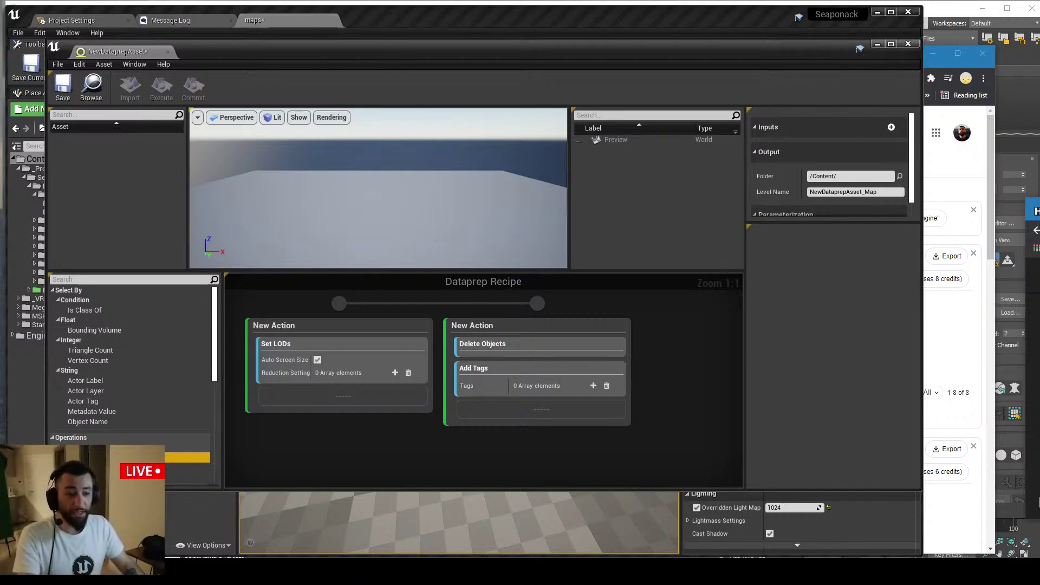
Attach the Unreal Engine Masterclass Miro board to the Chrome window as a tab, then open a new tab
key("alt+Tab")
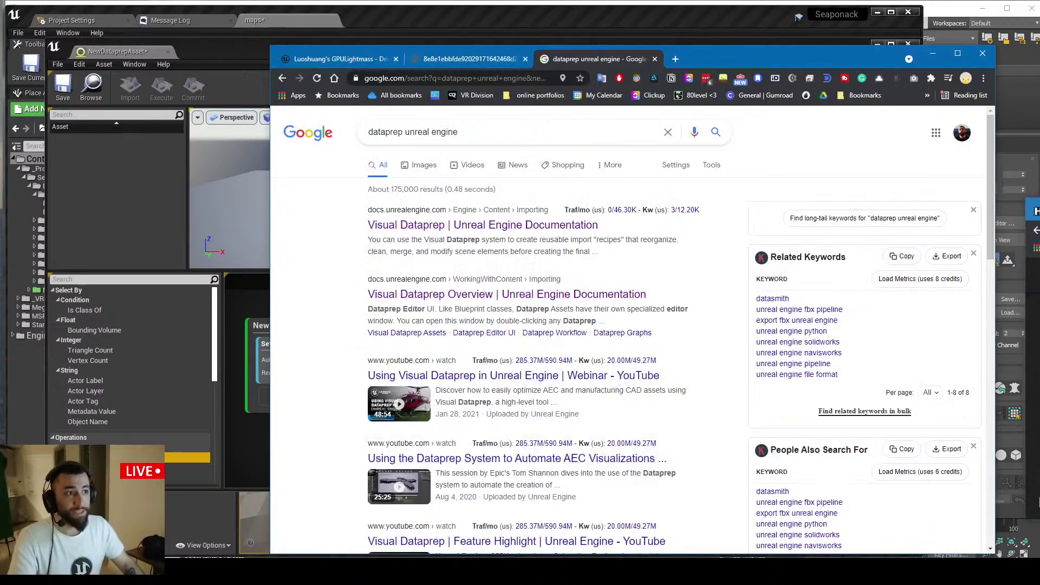
key("alt+Tab")
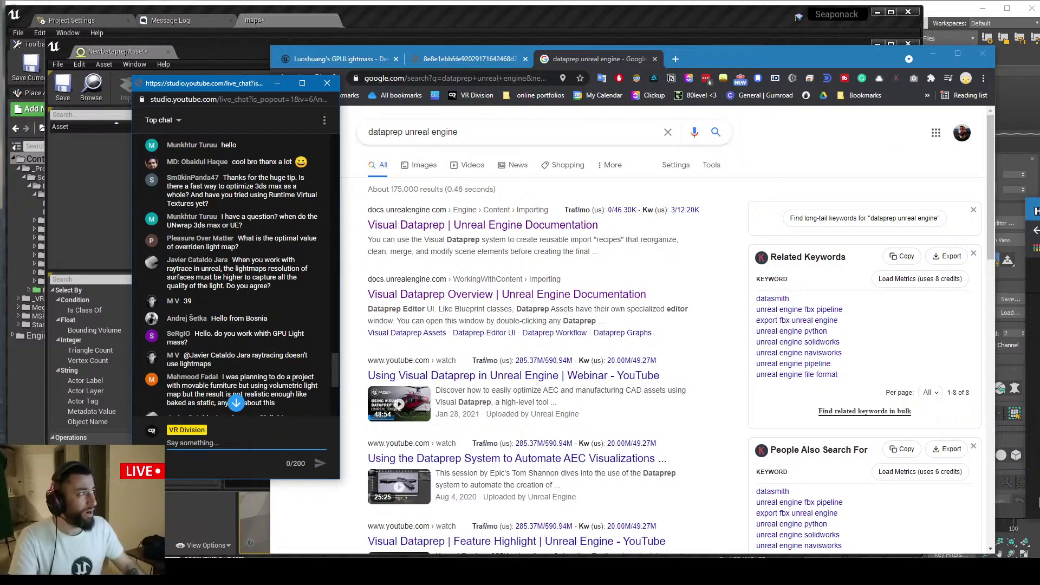
left_click_drag(1039, 210, 702, 58)
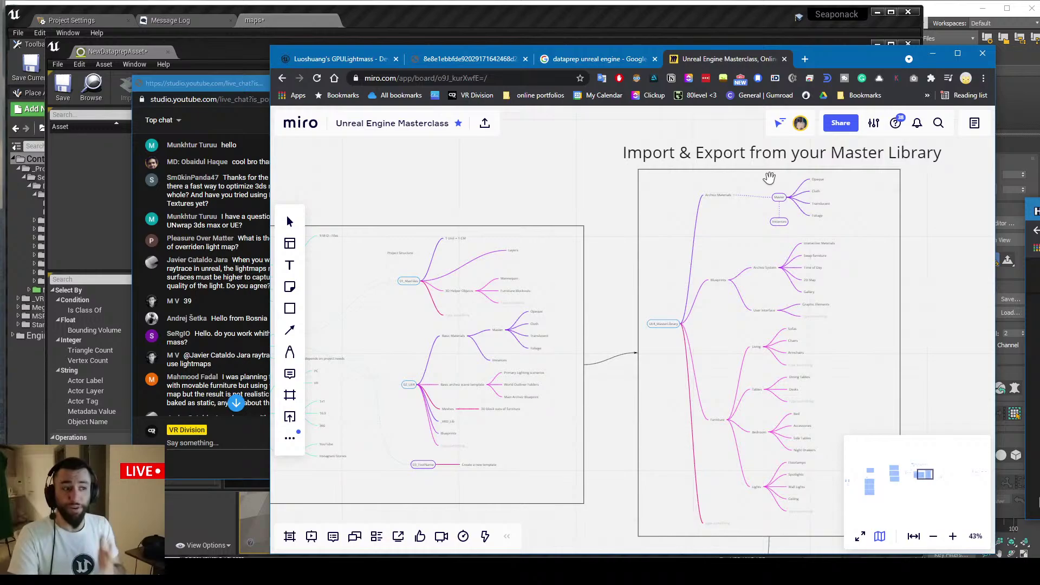
left_click(805, 60)
Load the Gumroad profile via 'gumr' and view its Mini Apartment, Archviz Class 1 and Masterclass cards
type("gumr")
key("Down")
key("Down")
key("Down")
key("Return")
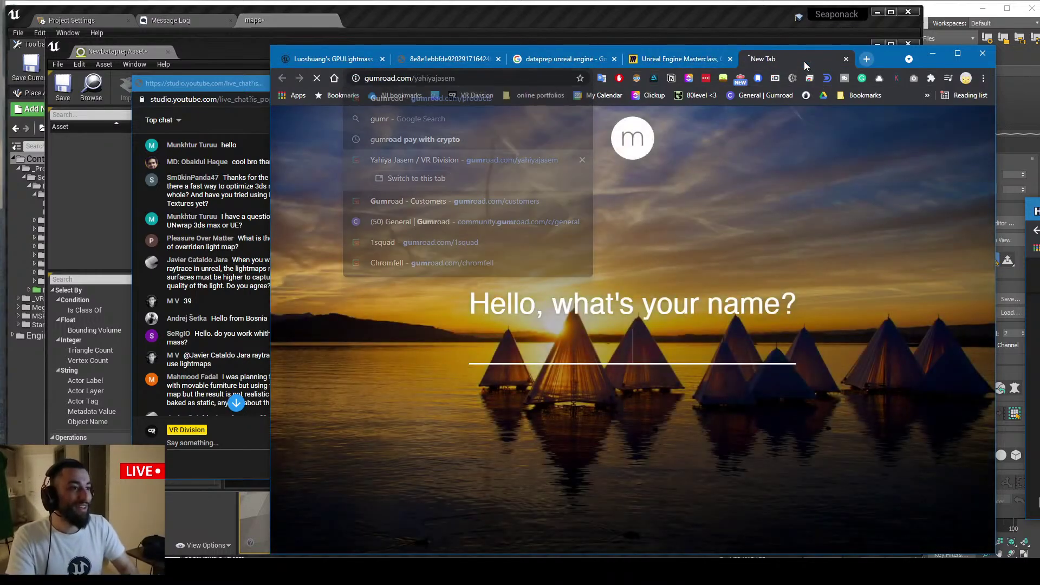
scroll(608, 243, "down", 5)
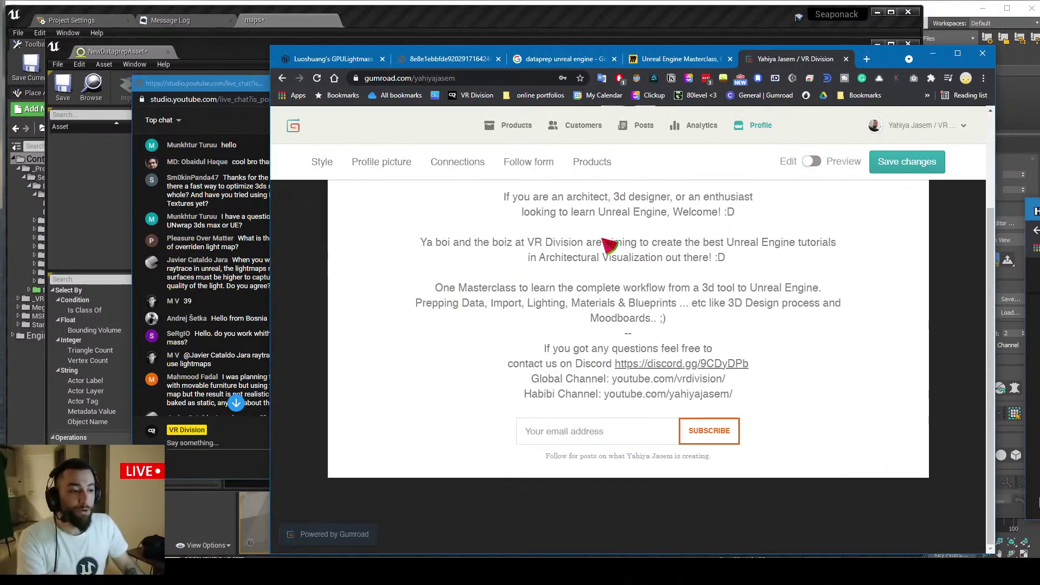
scroll(608, 244, "down", 6)
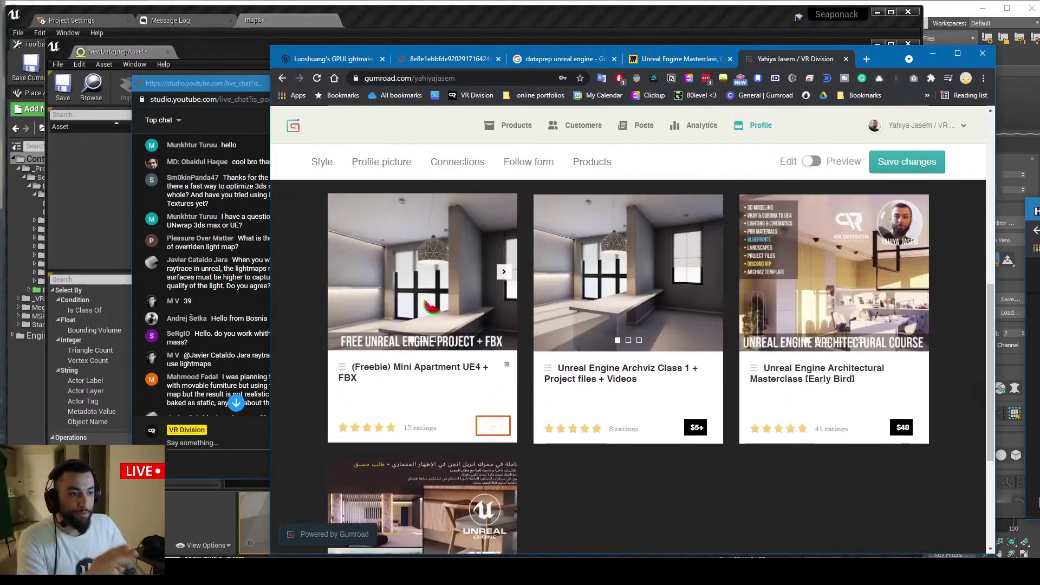
scroll(608, 244, "up", 1)
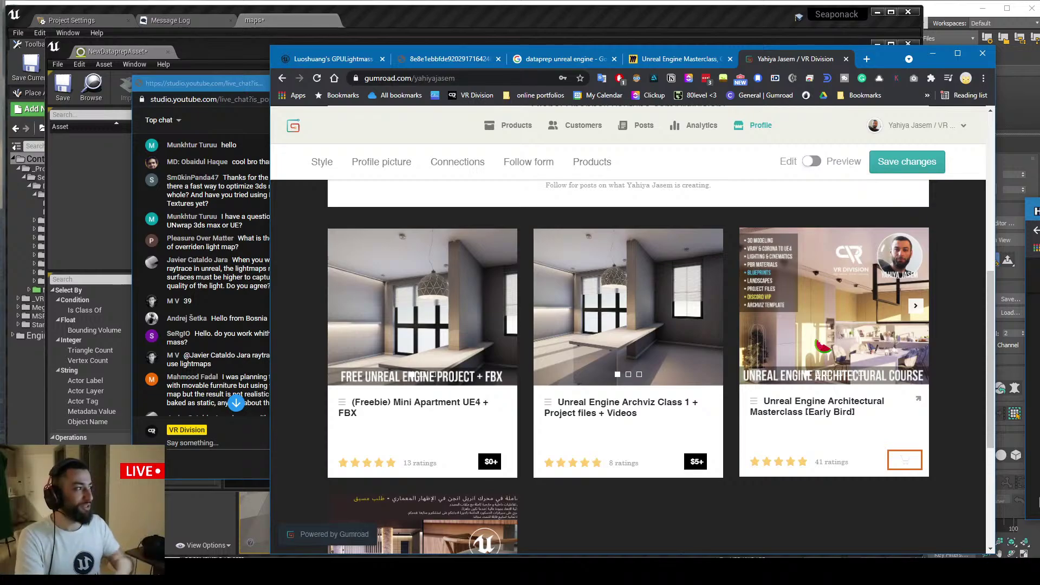
Close the Gumroad tab and return to the Miro Masterclass board
middle_click(784, 59)
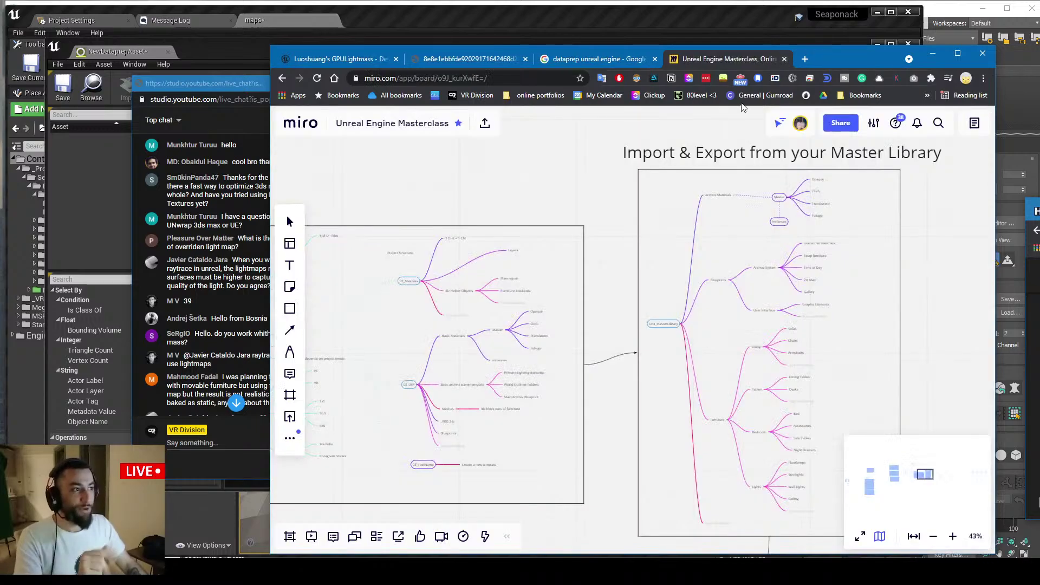
scroll(461, 287, "up", 5)
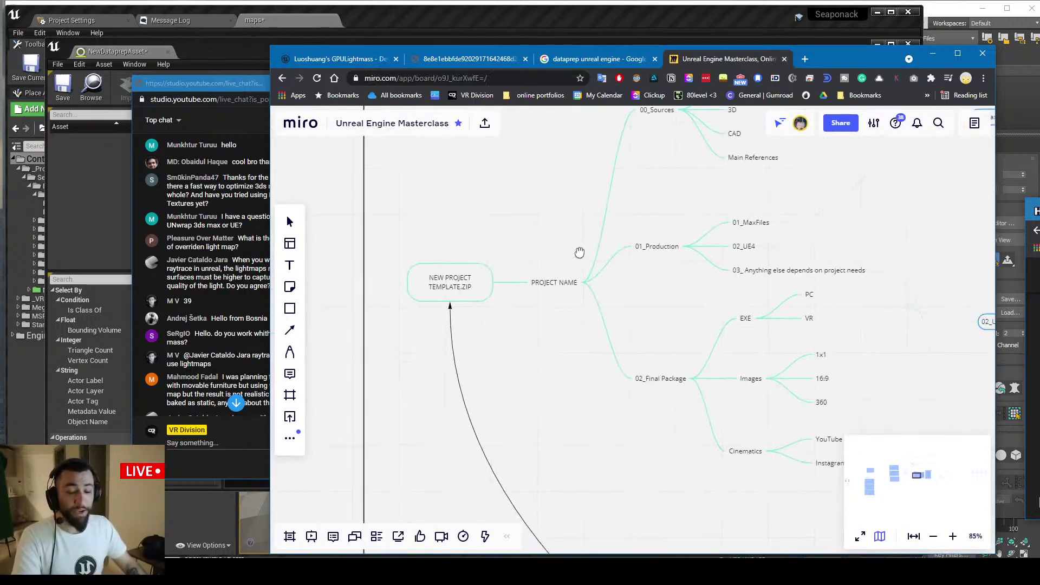
scroll(544, 278, "up", 3)
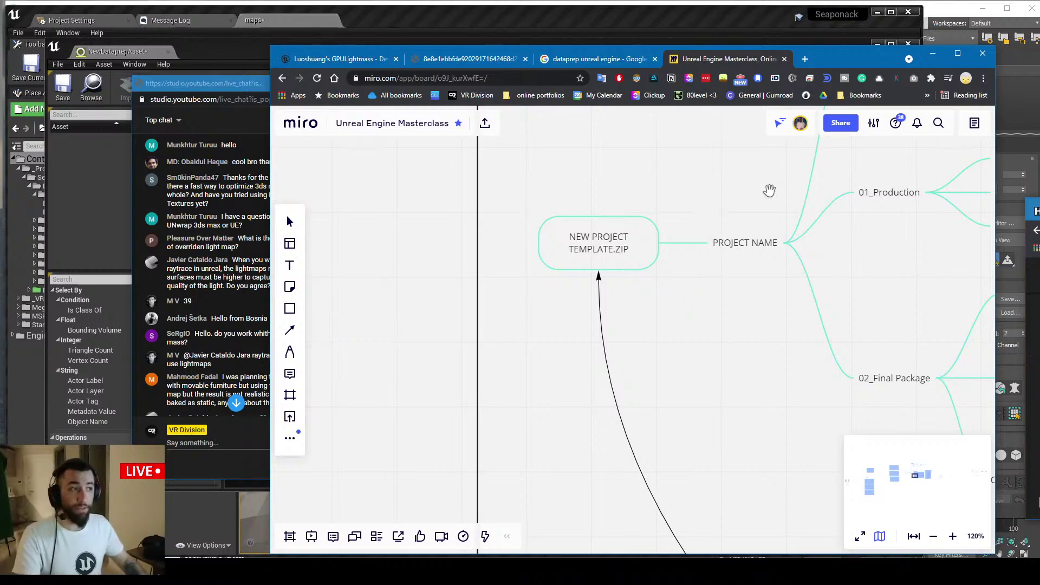
left_click(719, 22)
key("alt+Tab")
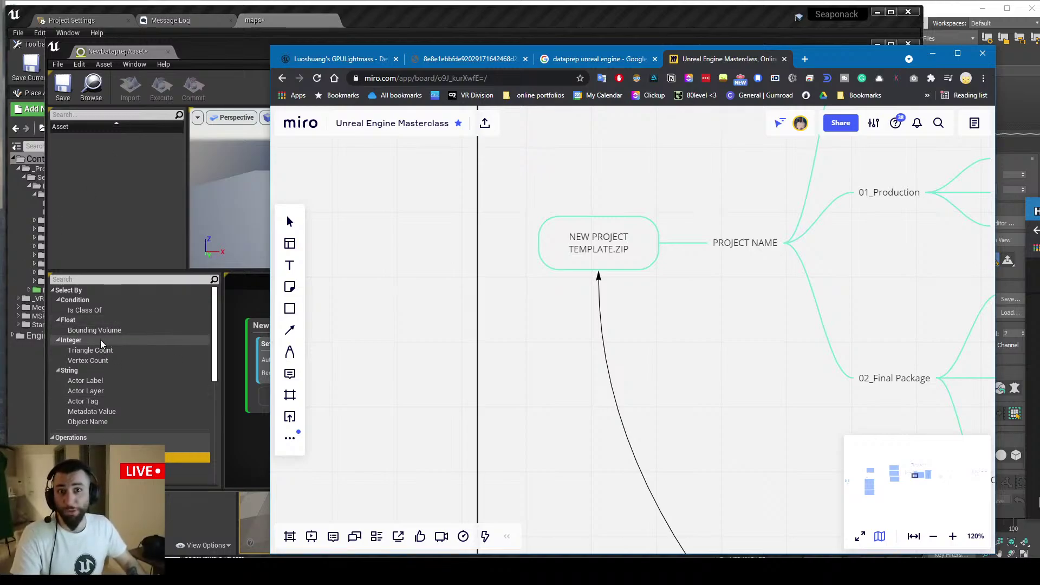
Pan across the project-structure mind map to reveal the 01_MaxFiles branch
left_click_drag(666, 327, 504, 343)
left_click_drag(568, 304, 462, 383)
scroll(456, 337, "down", 3)
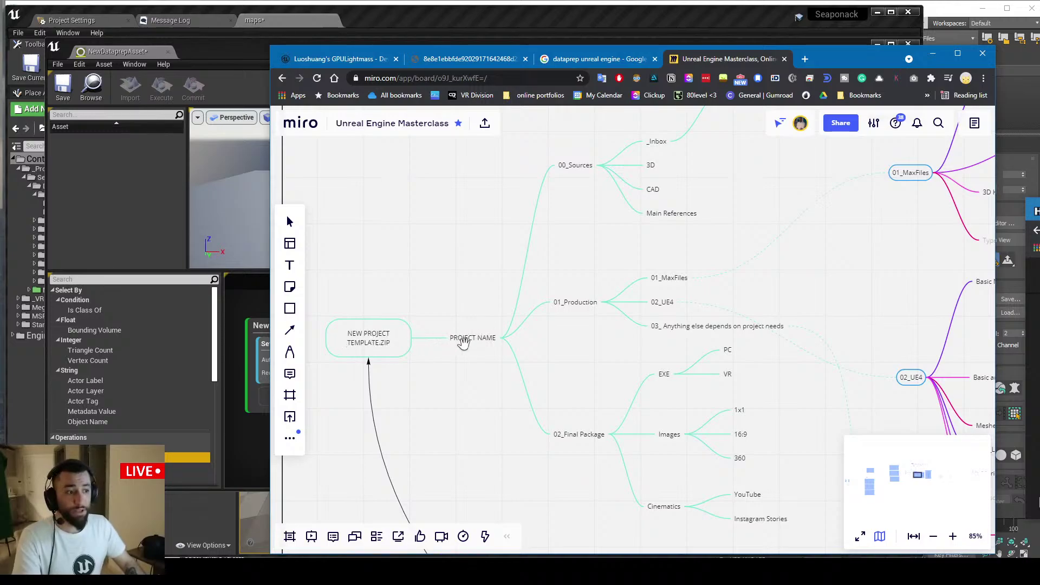
left_click_drag(470, 326, 374, 377)
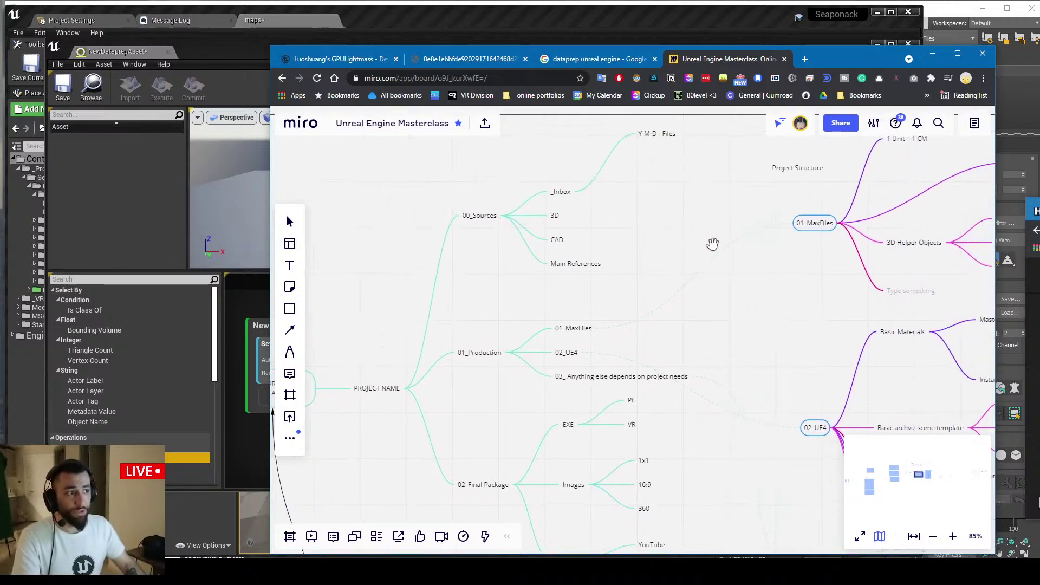
left_click_drag(451, 268, 410, 271)
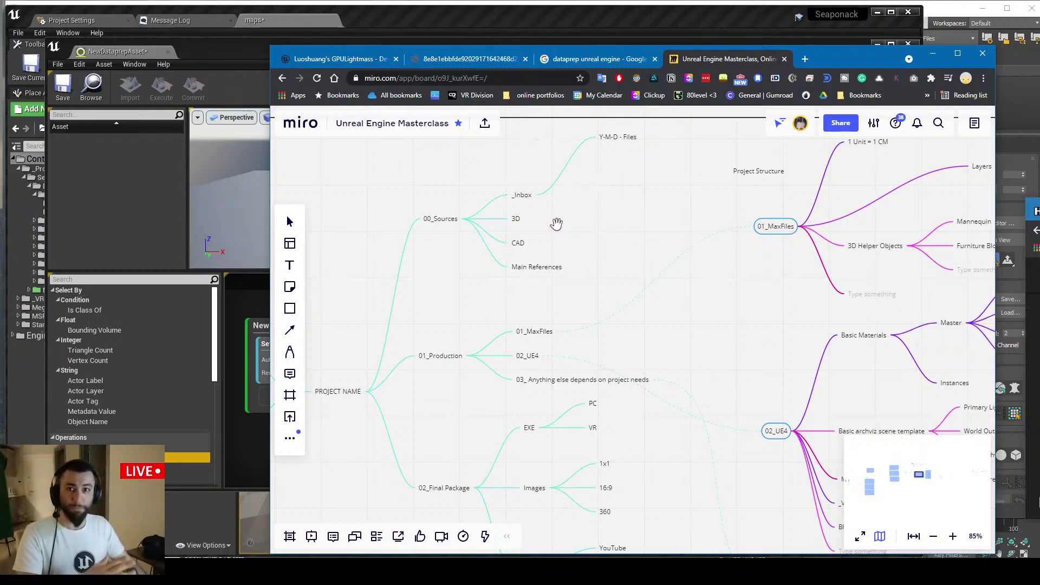
scroll(559, 266, "down", 3)
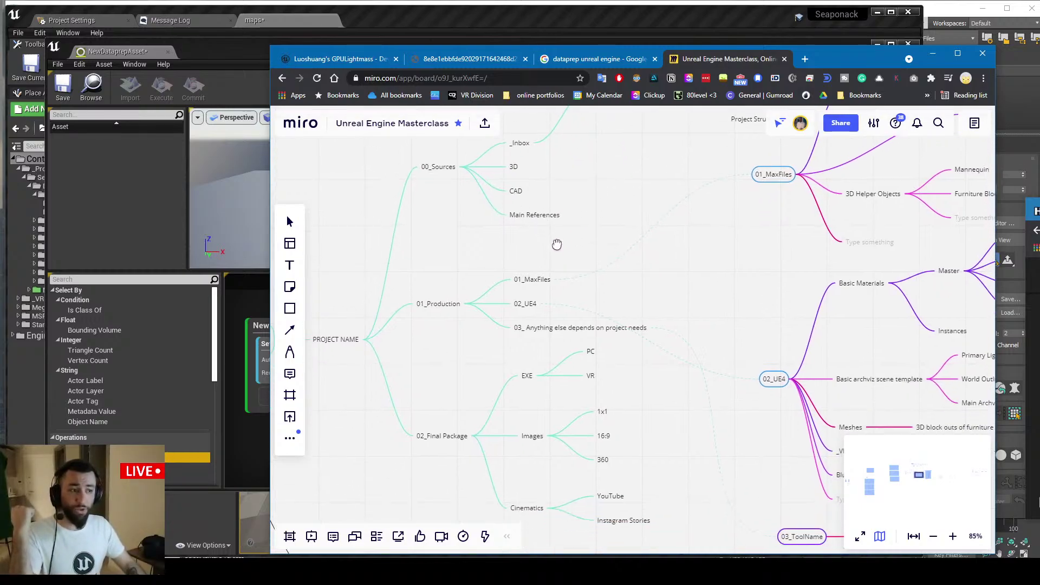
scroll(541, 262, "down", 2)
left_click_drag(461, 228, 444, 252)
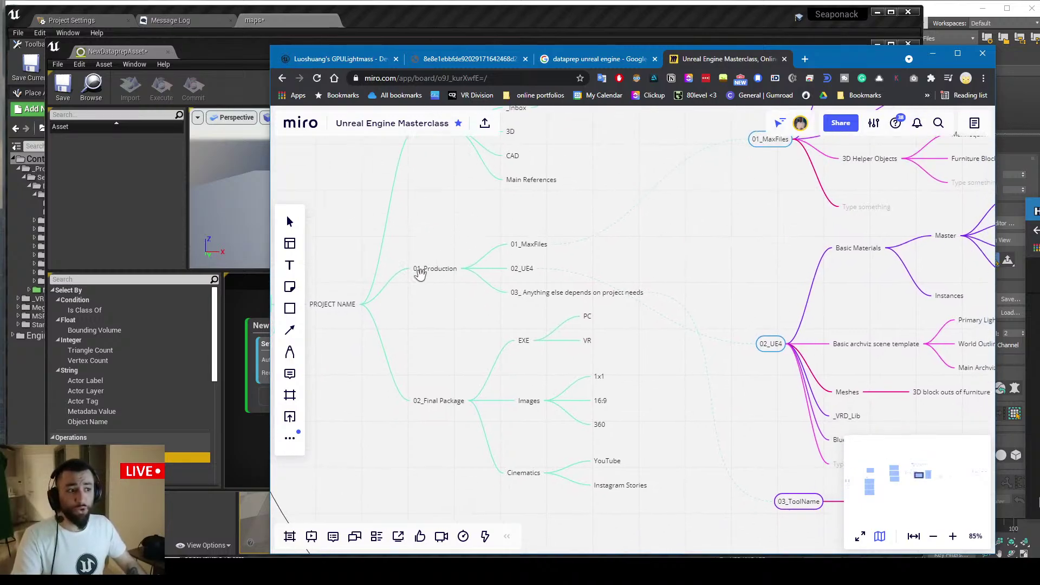
Zoom out to 34% showing both the Start With a Template and Master Library maps
scroll(497, 227, "right", 5)
scroll(497, 227, "up", 2)
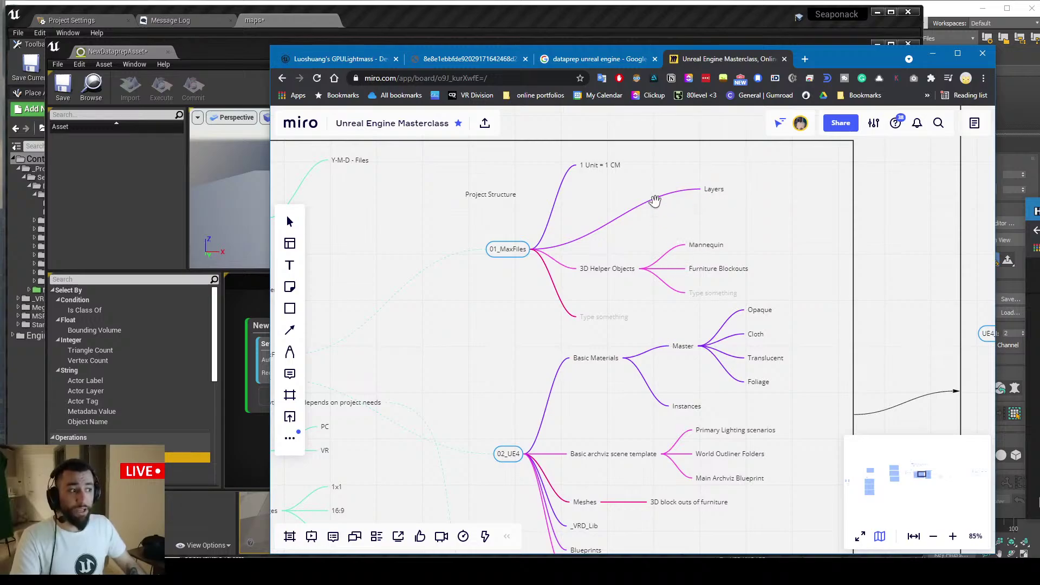
scroll(650, 168, "down", 3)
scroll(650, 168, "left", 4)
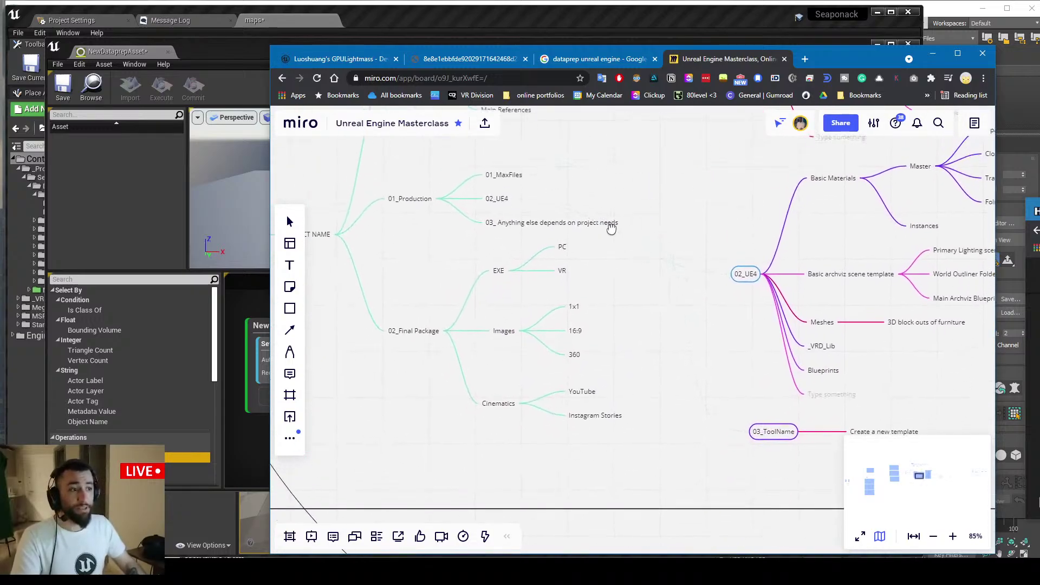
scroll(466, 217, "up", 3)
scroll(466, 216, "right", 4)
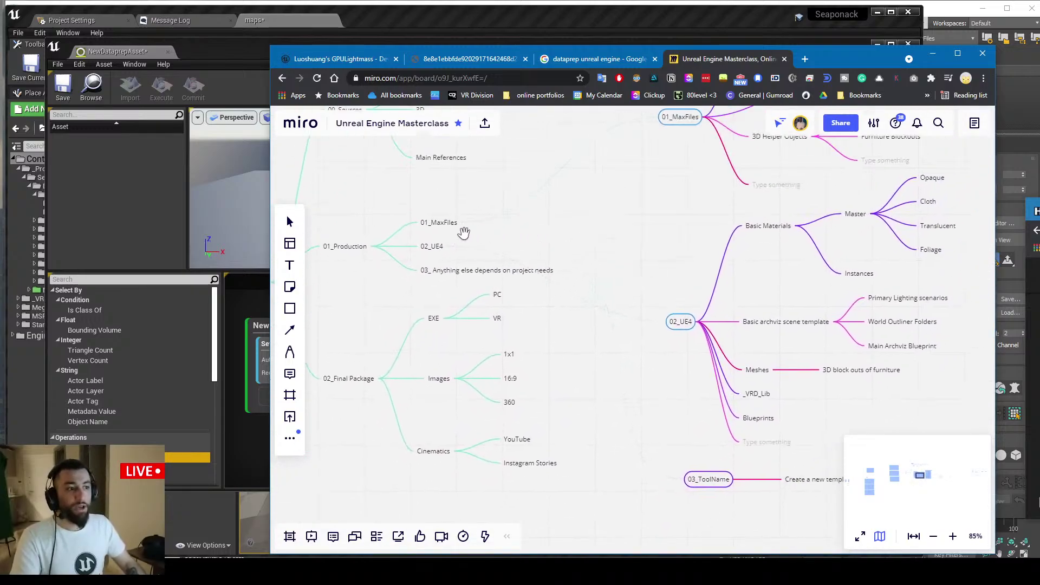
scroll(697, 265, "down", 2)
scroll(697, 265, "left", 1)
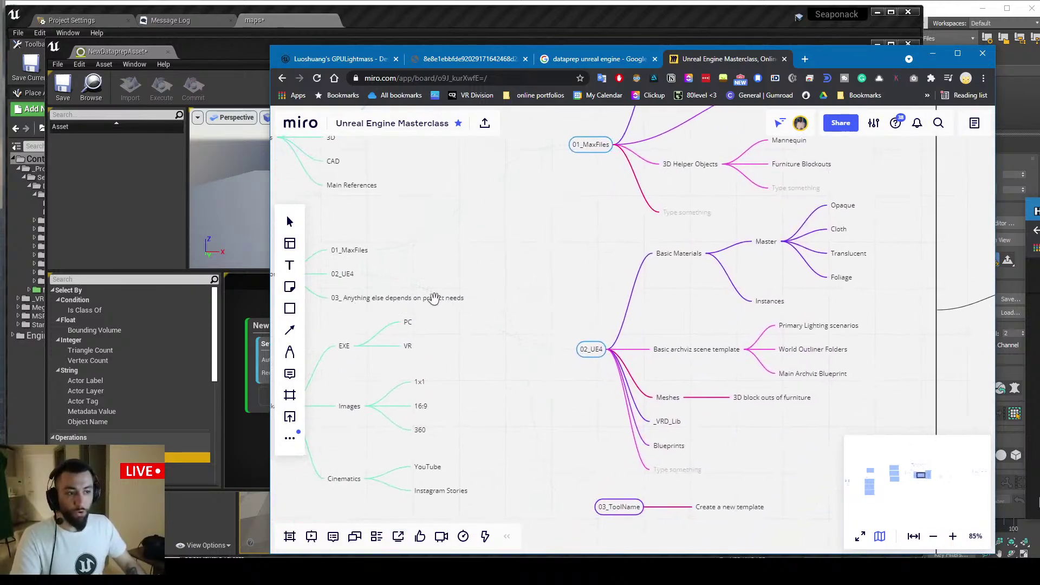
scroll(374, 280, "down", 1)
scroll(373, 280, "right", 2)
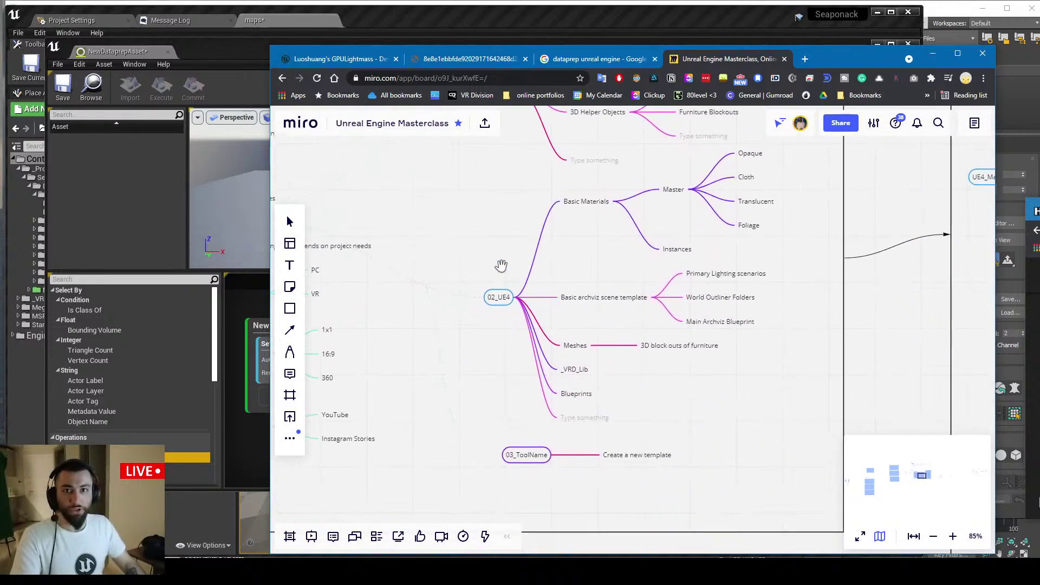
scroll(458, 287, "right", 3)
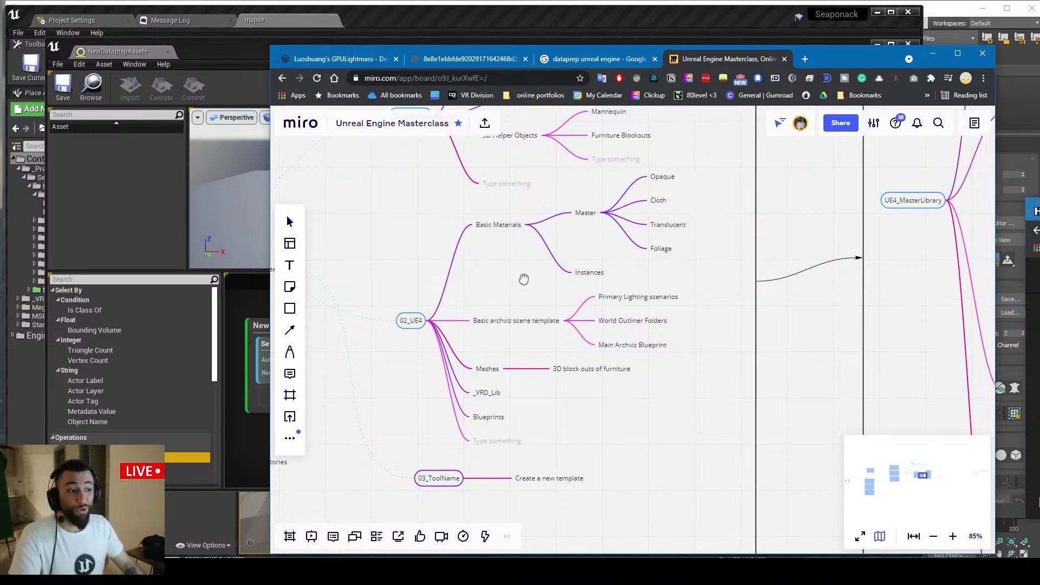
scroll(523, 260, "down", 4)
scroll(610, 258, "down", 10, "ctrl")
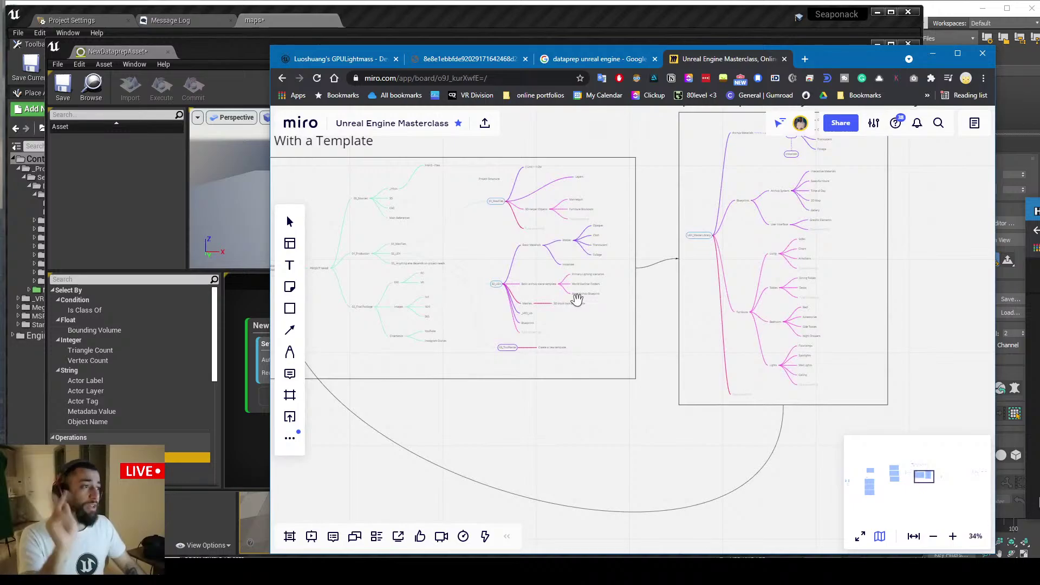
scroll(576, 297, "up", 3)
scroll(575, 297, "left", 4)
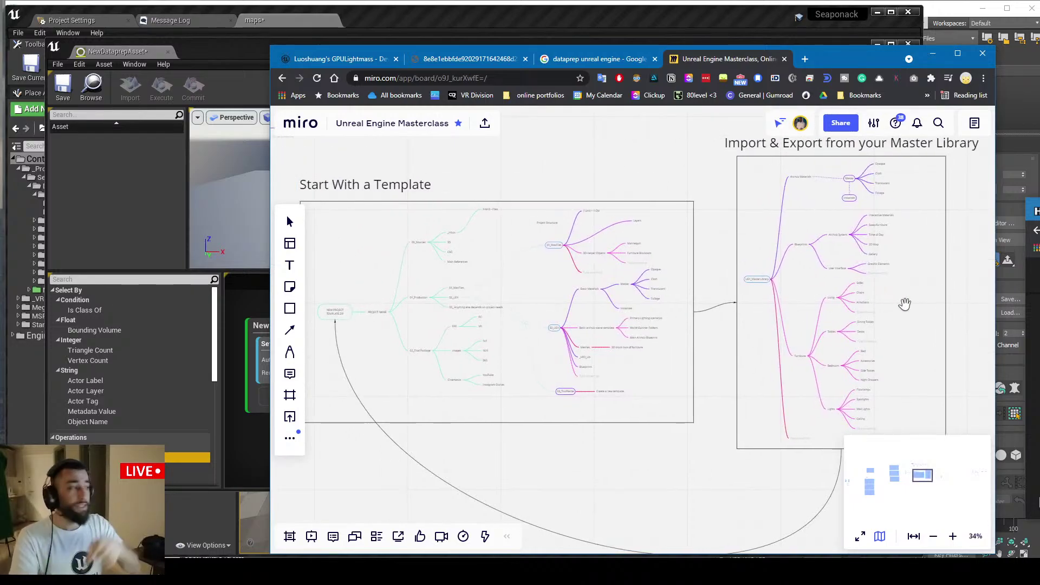
Minimize Chrome to reveal the Dataprep editor, then bring up the YouTube live chat window
left_click(932, 53)
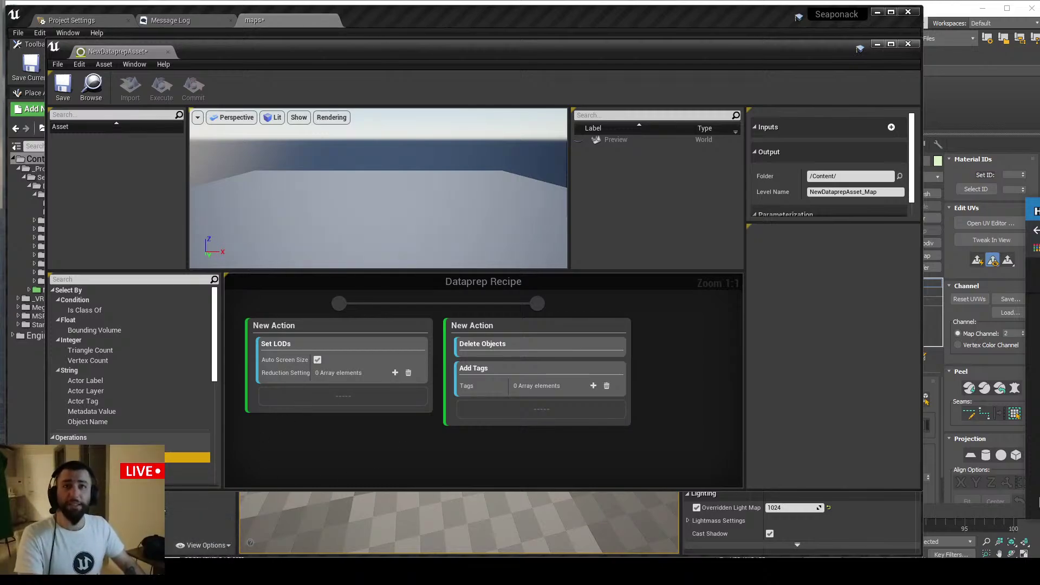
left_click(189, 569)
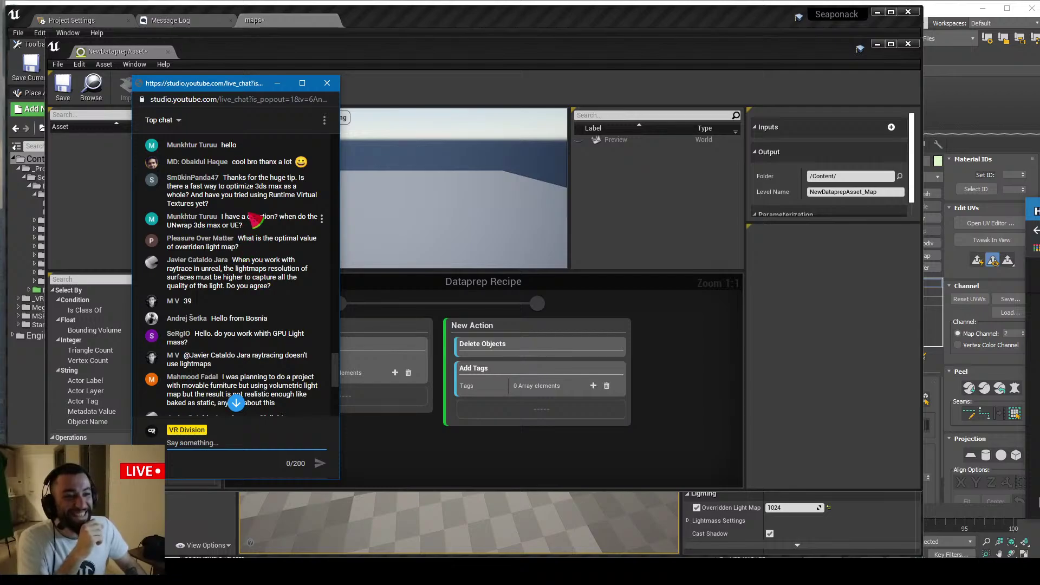
scroll(242, 275, "up", 2)
scroll(242, 275, "down", 2)
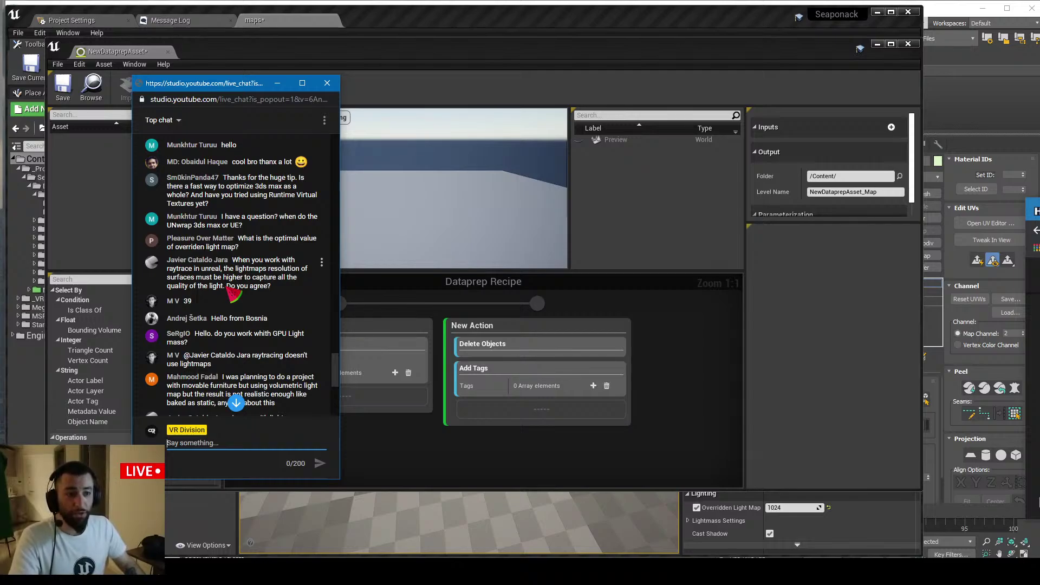
left_click_drag(240, 277, 230, 288)
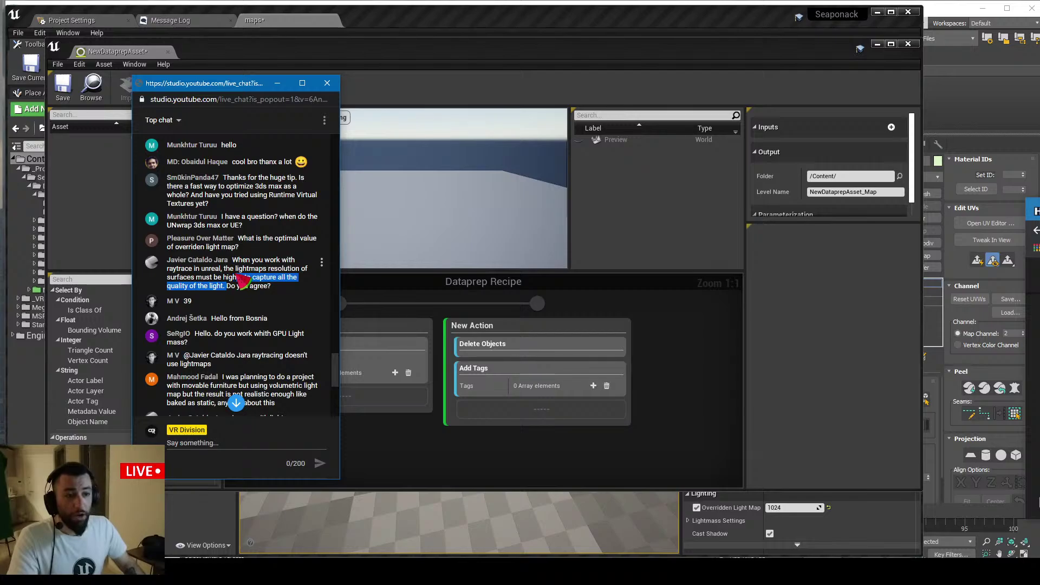
left_click(233, 287)
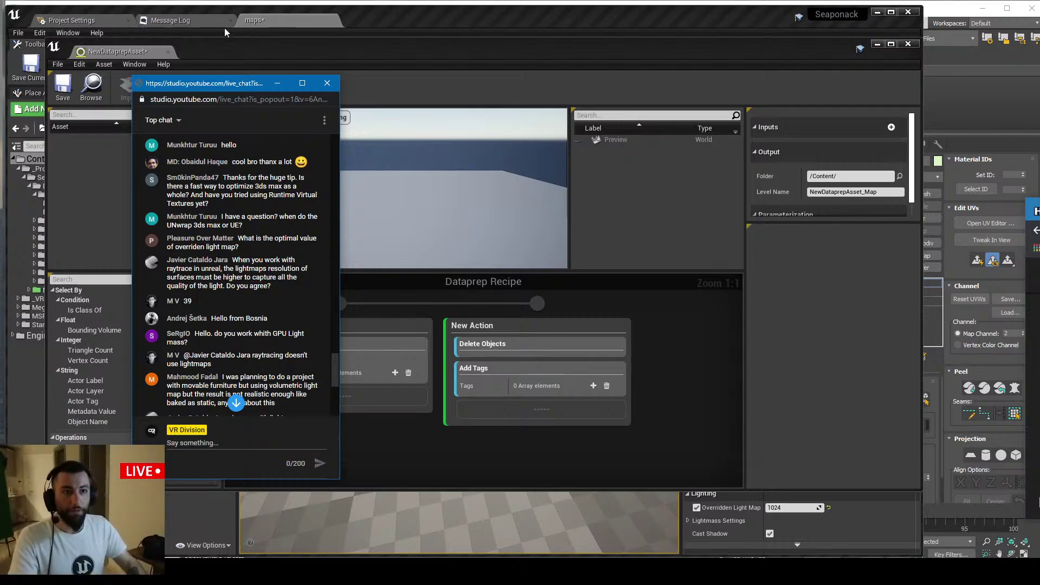
left_click(271, 20)
Close the Dataprep window, select SunSky and the sofas, and frame Major_Tom_Sofa3
middle_click(145, 57)
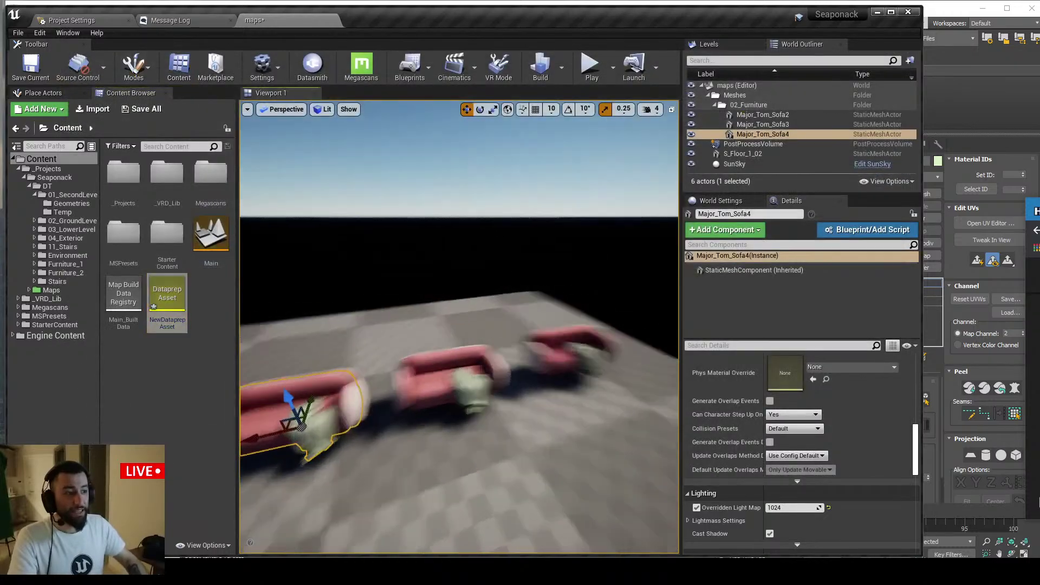
left_click(585, 336)
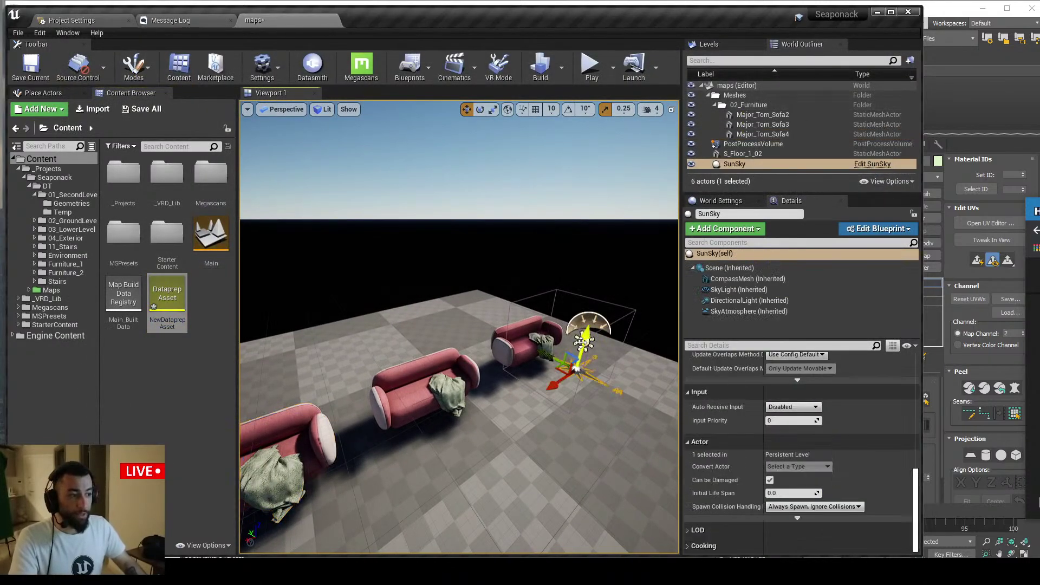
scroll(530, 333, "down", 2)
mouse_move(531, 333)
right_mouse_down()
mouse_move(516, 348)
mouse_move(496, 333)
mouse_move(530, 322)
right_mouse_up()
left_click(453, 347)
left_click(531, 321)
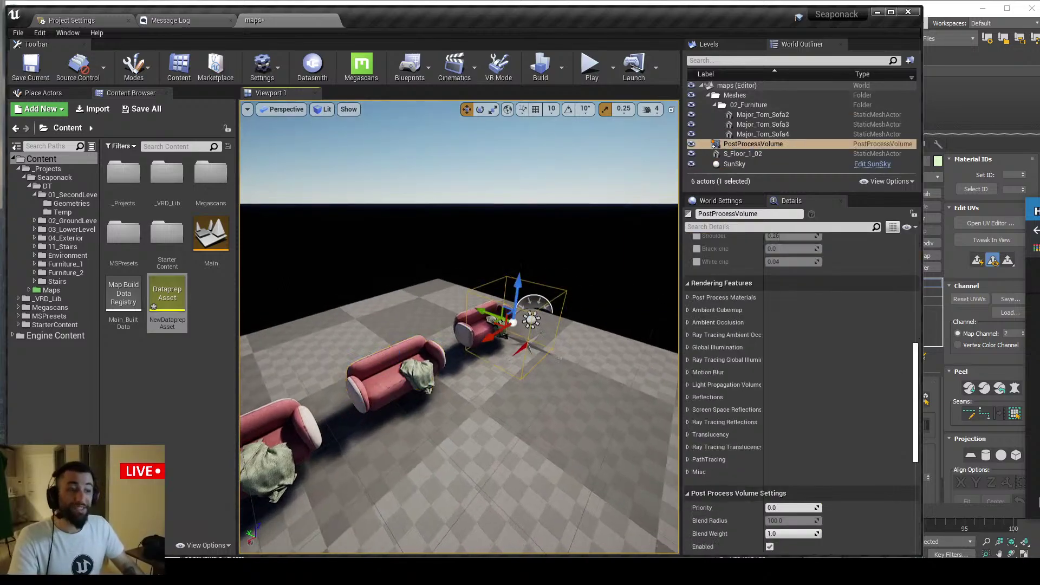
left_click(439, 374)
key("f")
key("g")
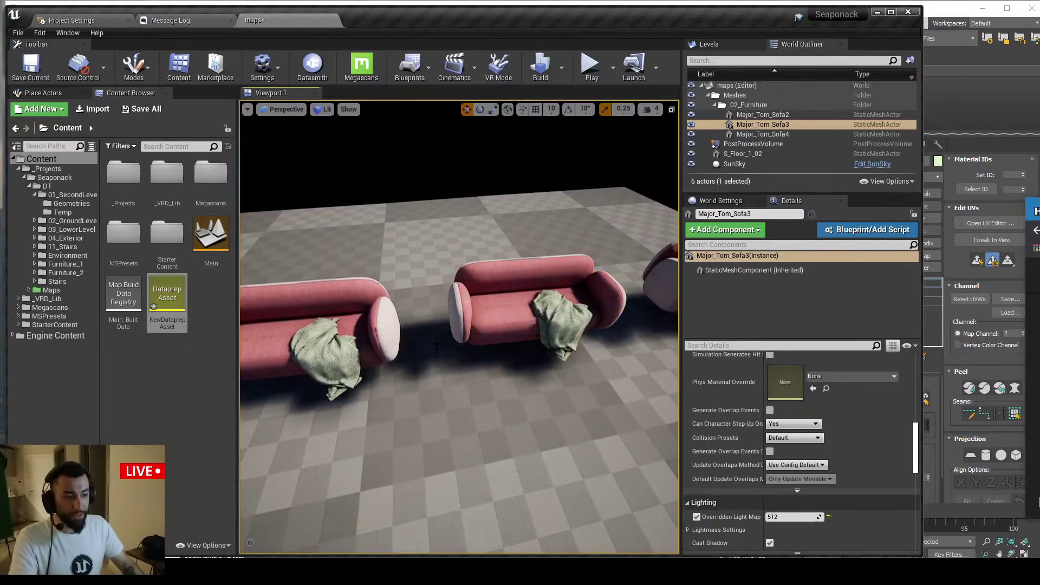
Select the floor S_Floor_1_02, view all three sofas, then switch to the live chat
left_click(416, 379)
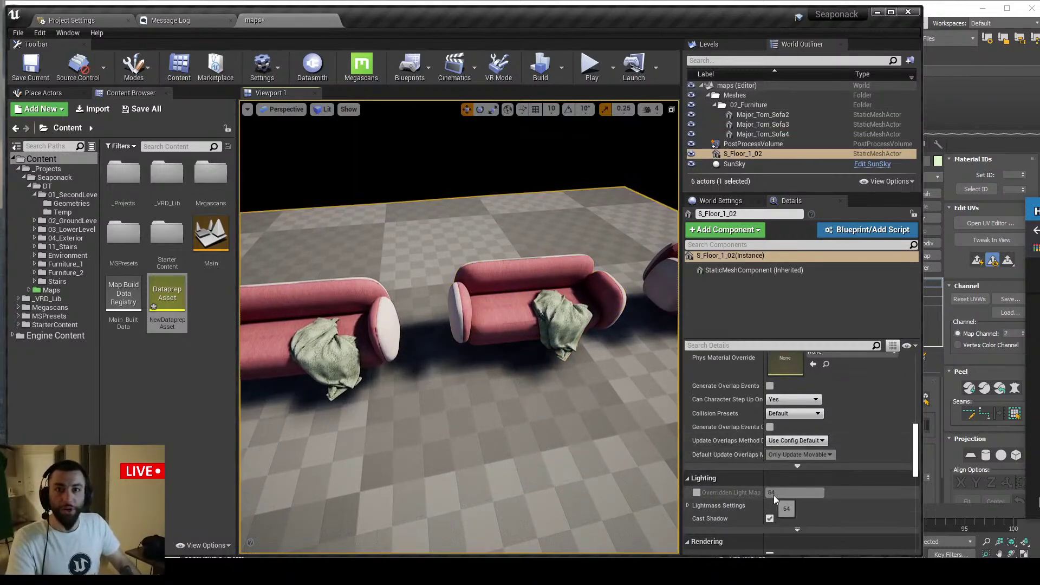
scroll(462, 411, "down", 5)
mouse_move(469, 411)
right_mouse_down()
mouse_move(469, 379)
mouse_move(470, 411)
mouse_move(494, 411)
mouse_move(466, 409)
right_mouse_up()
key("s")
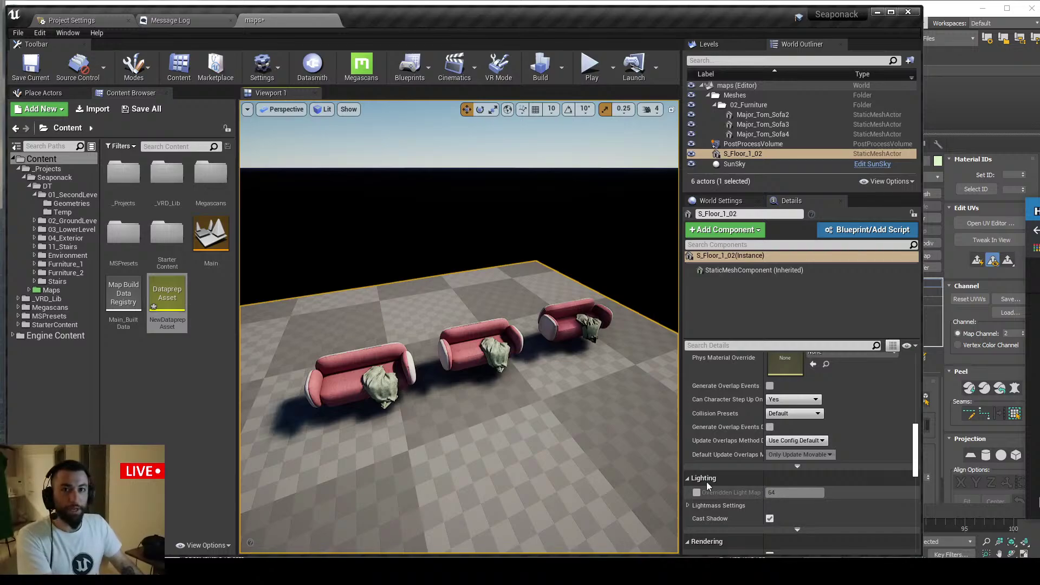
right_click_drag(535, 448, 572, 414)
key("g")
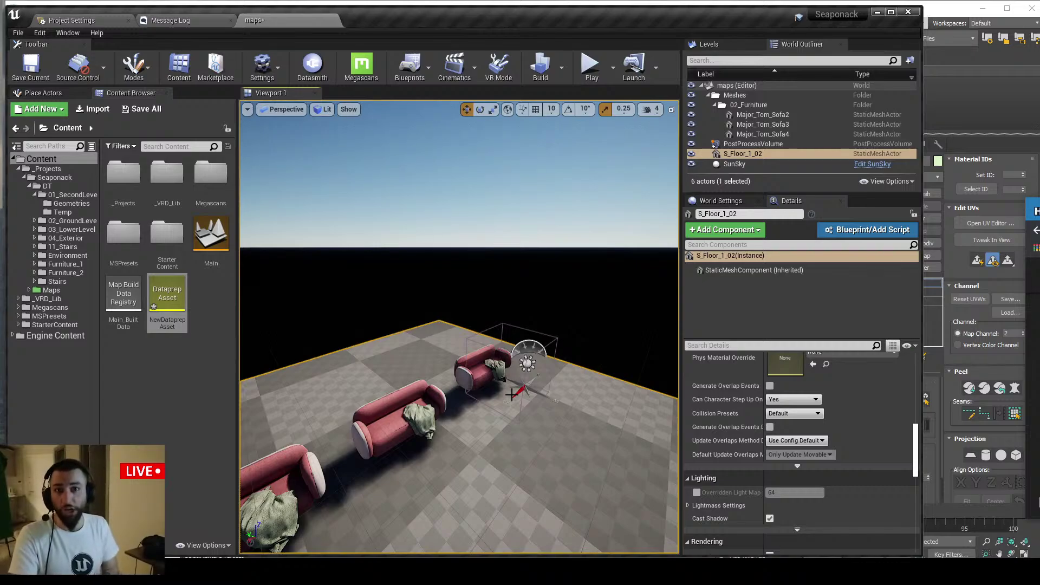
right_click_drag(511, 394, 433, 402)
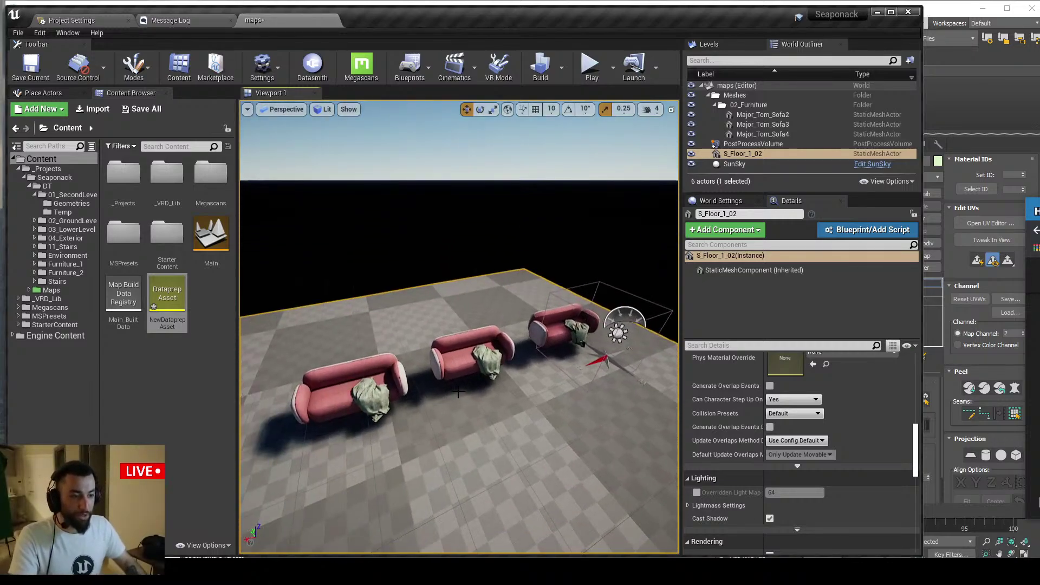
scroll(409, 411, "down", 3)
scroll(433, 388, "up", 3)
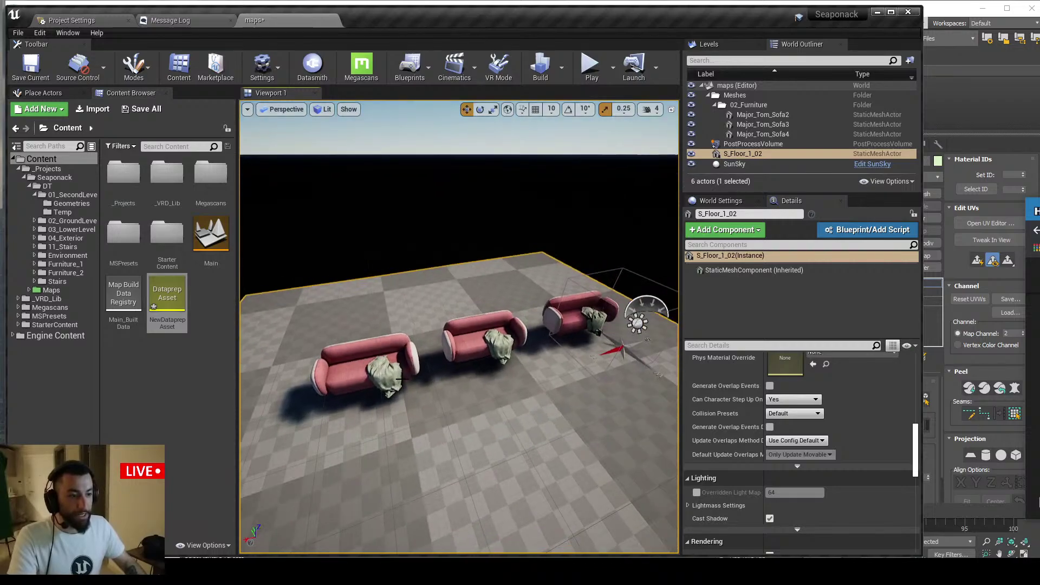
key("alt+Tab")
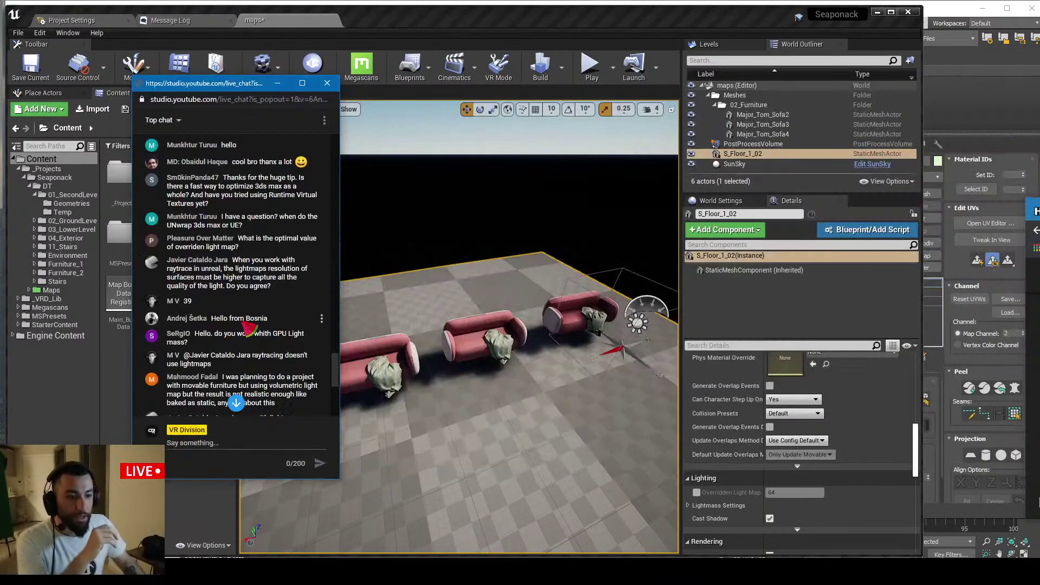
Read the viewers' lighting questions and highlight 'volumetric light map' in the movable-furniture question
scroll(244, 264, "down", 1)
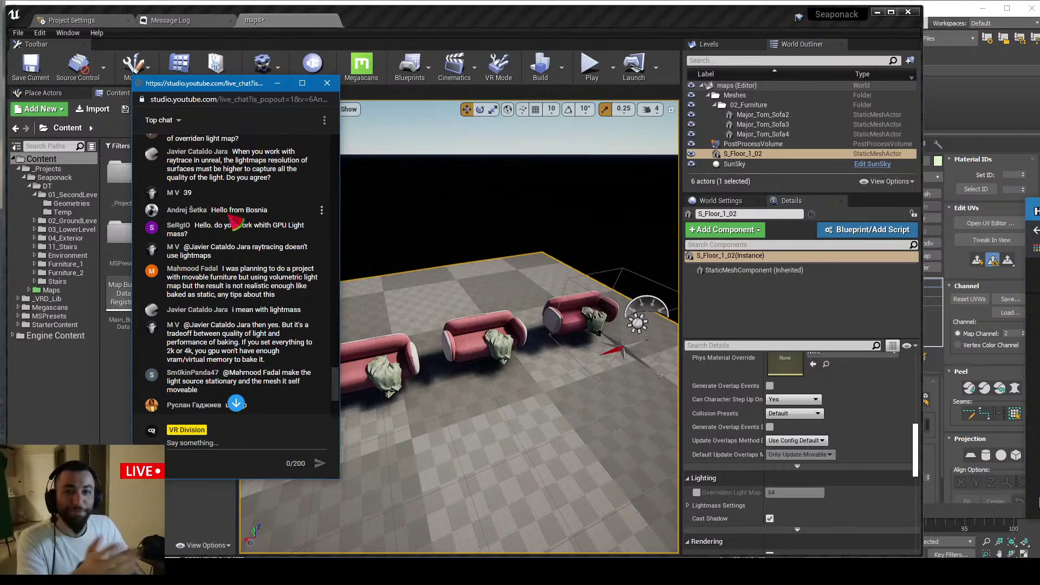
scroll(222, 225, "down", 1)
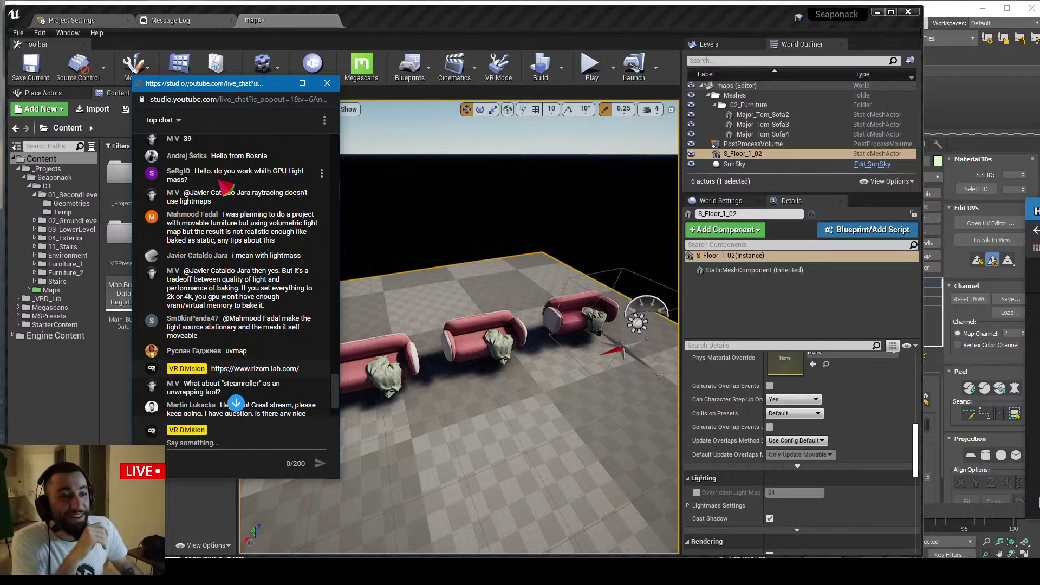
scroll(244, 196, "down", 5)
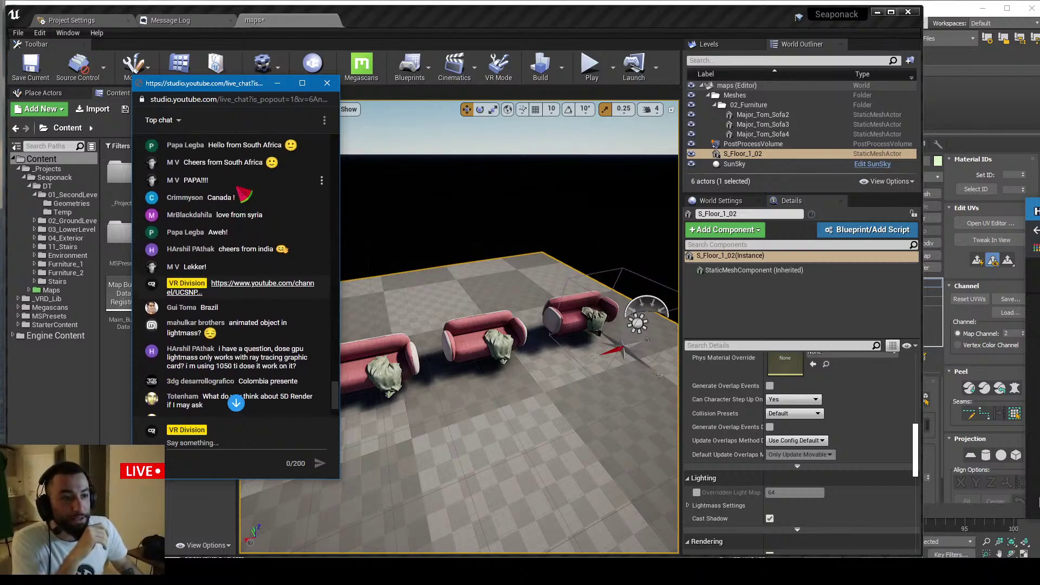
scroll(243, 197, "up", 10)
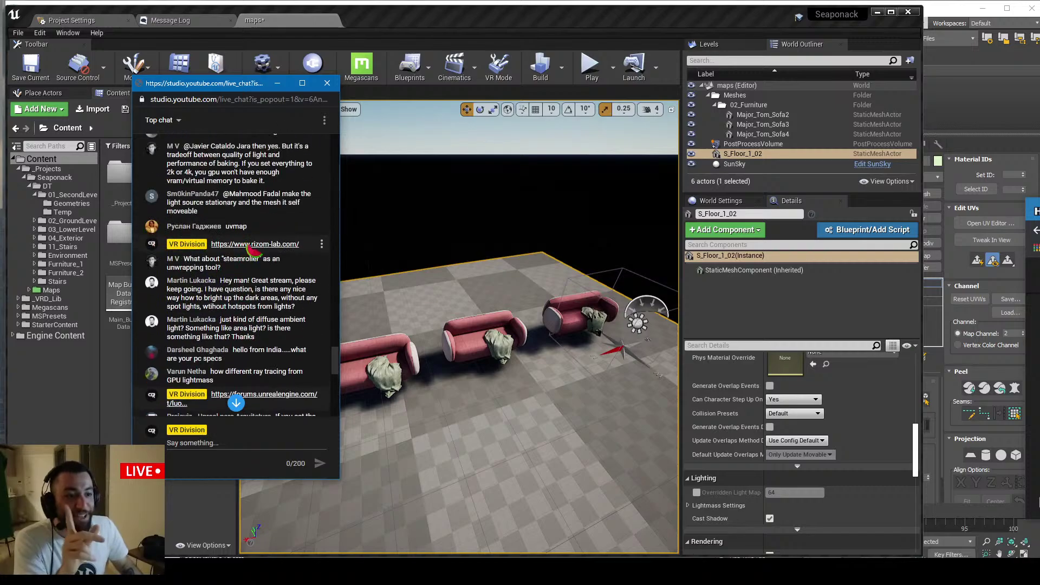
scroll(252, 249, "up", 3)
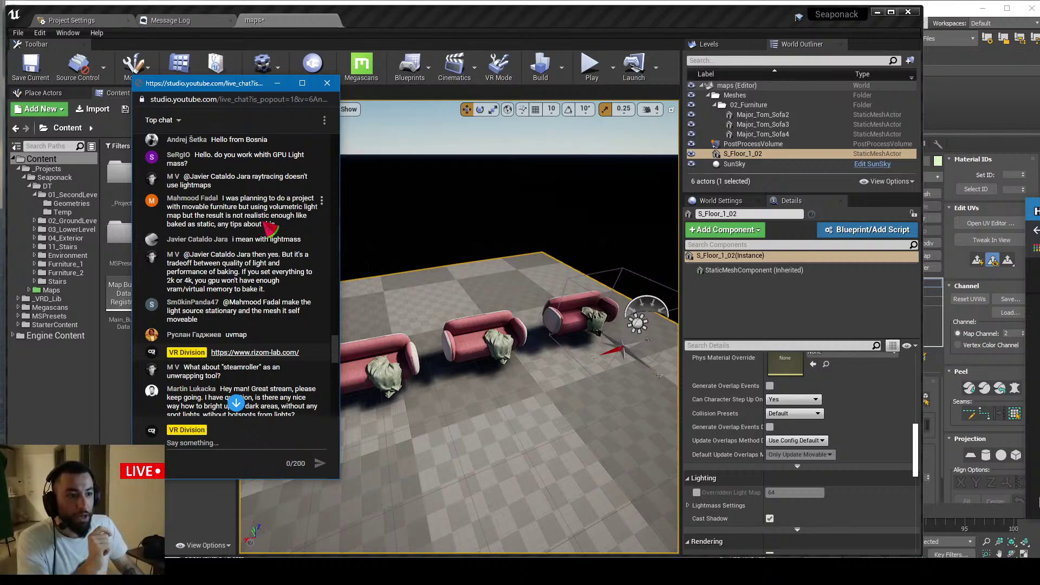
left_click_drag(270, 208, 184, 221)
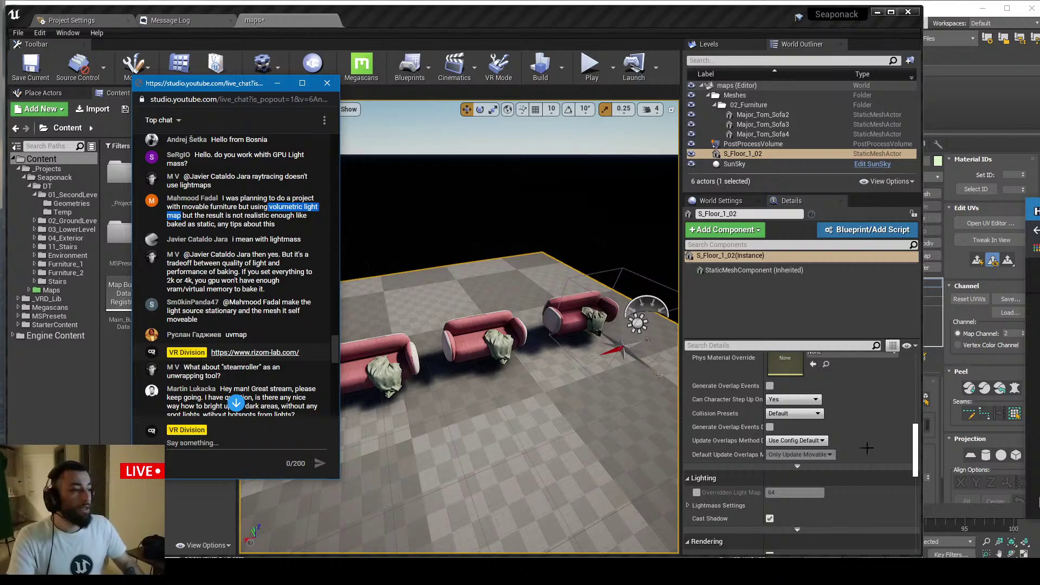
scroll(884, 440, "up", 10)
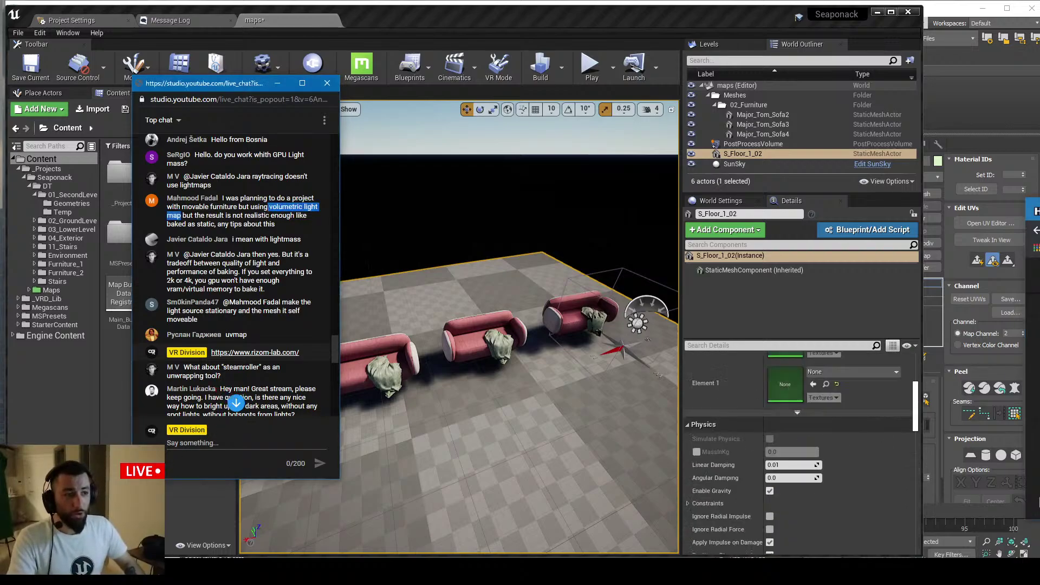
Search Chrome for 'volumetric light map', open the Unreal Volumetric Lightmaps docs page, then minimise Chrome
key("alt+Tab")
key("ctrl+t")
type("volumetric light map")
key("Return")
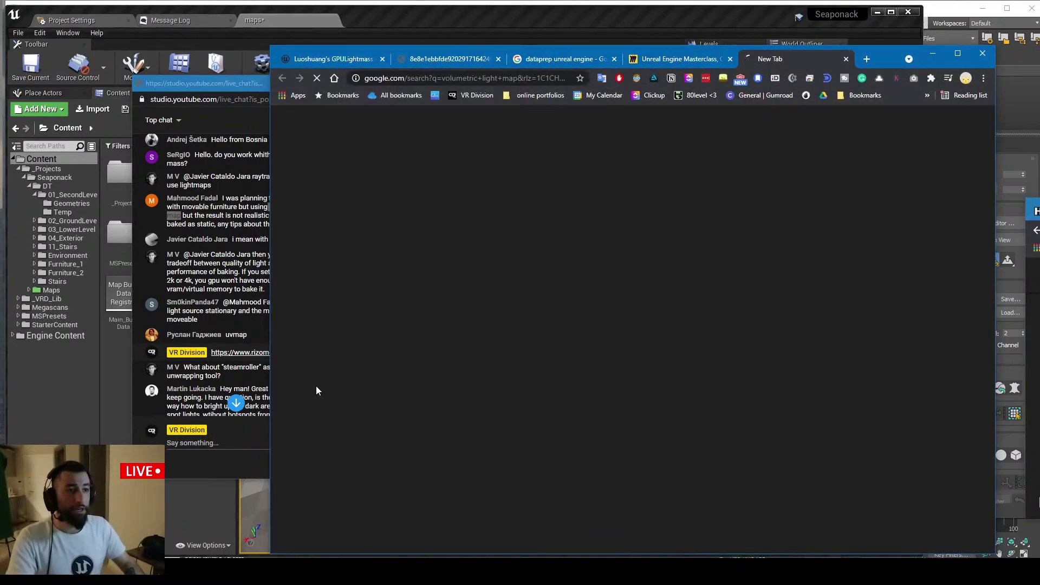
middle_click(472, 224)
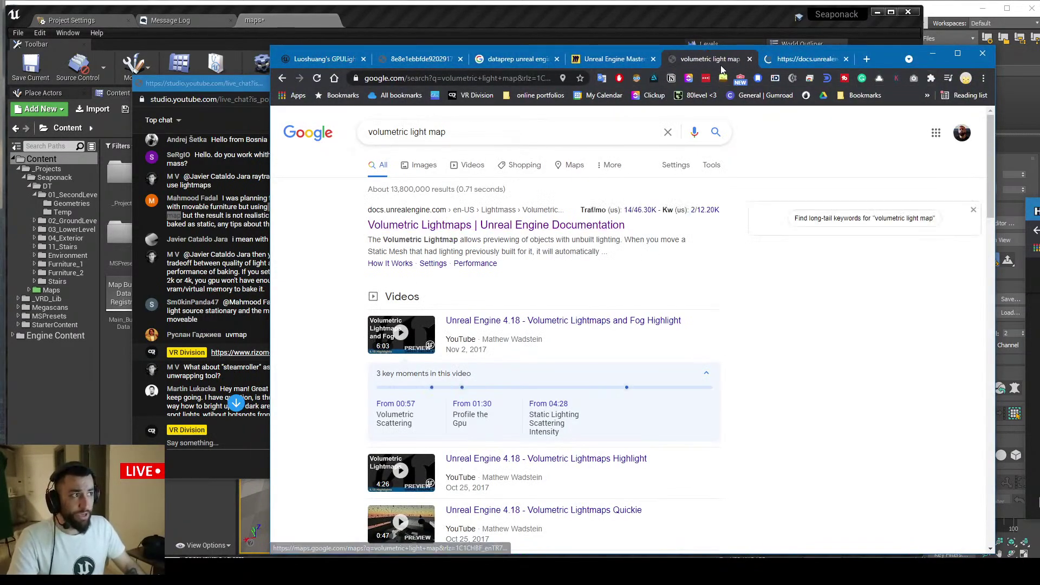
key("ctrl+w")
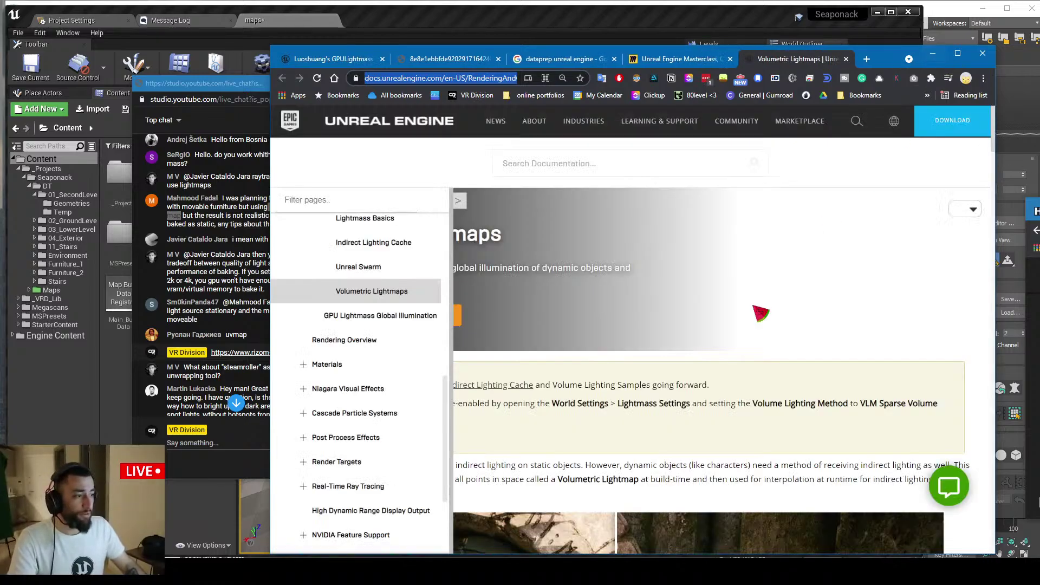
left_click(932, 53)
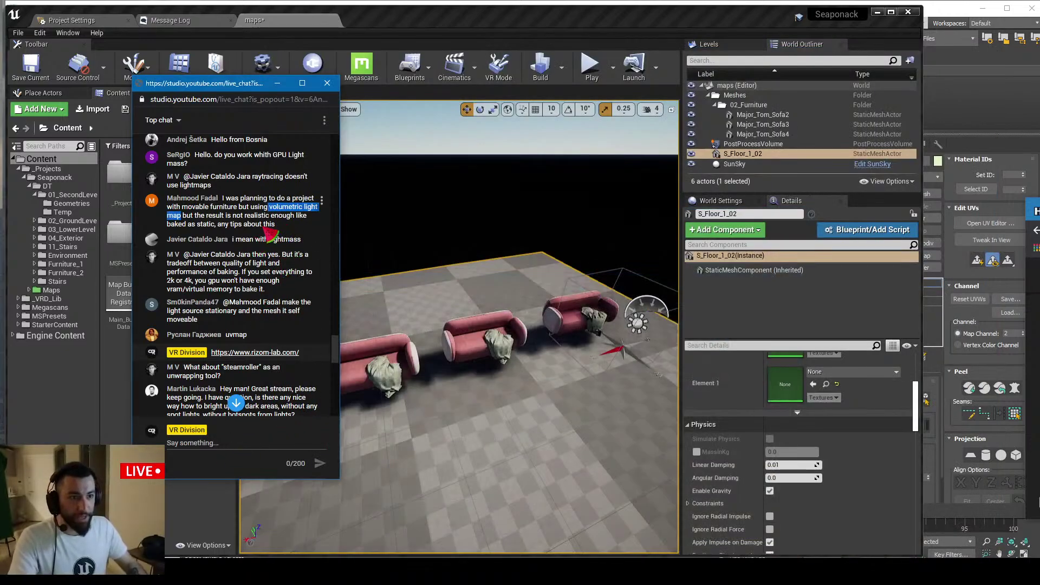
In World Settings > Lightmass, reset Volumetric Lightmap Detail Cell Size to its default 200.0
left_click(722, 202)
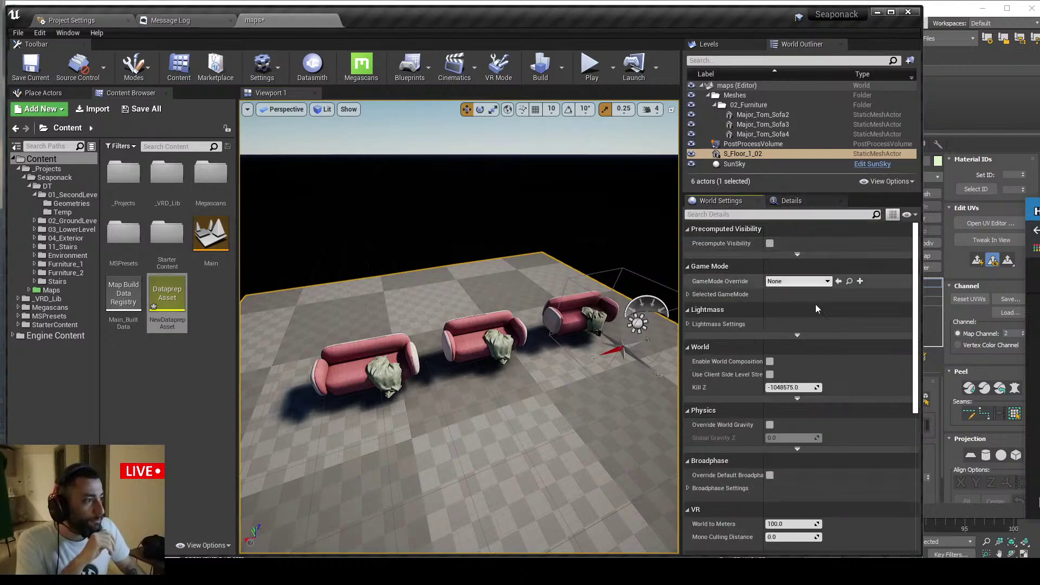
left_click(688, 324)
scroll(710, 335, "down", 5)
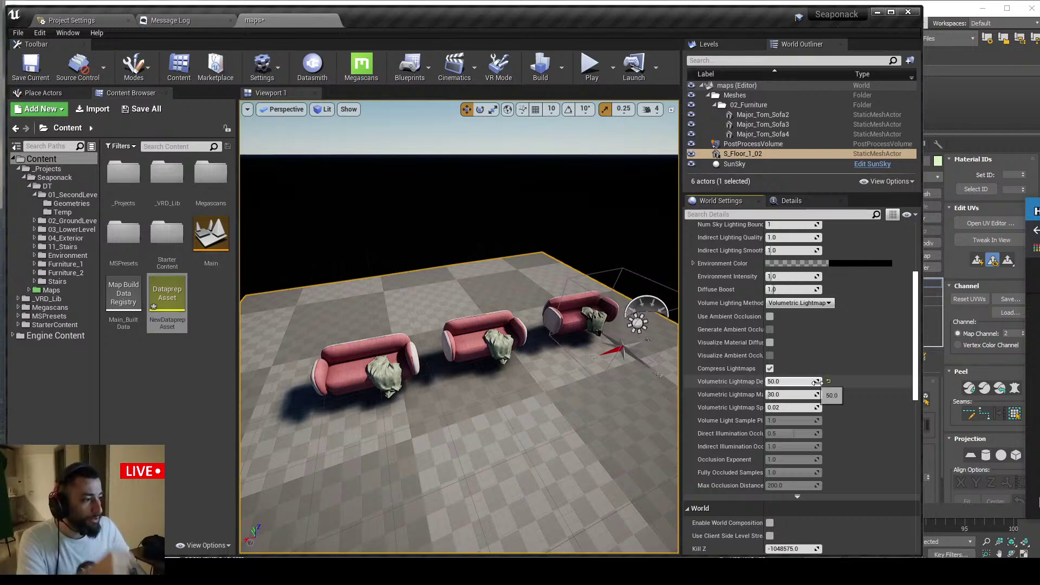
left_click(828, 382)
Widen the property name column, leave the cell size unchanged, and bring back the docs page
left_click_drag(768, 381, 816, 382)
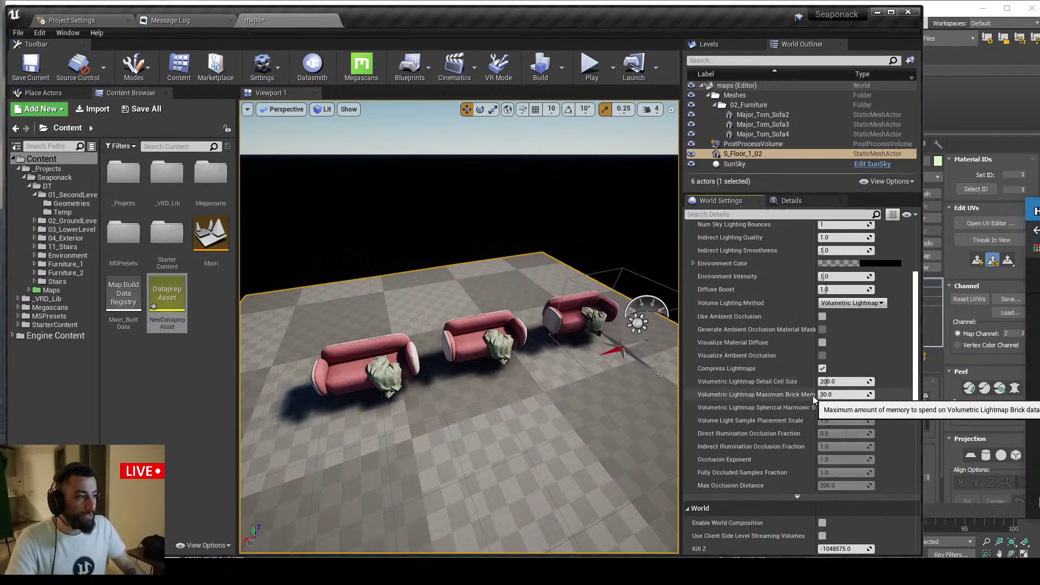
left_click_drag(817, 395, 847, 396)
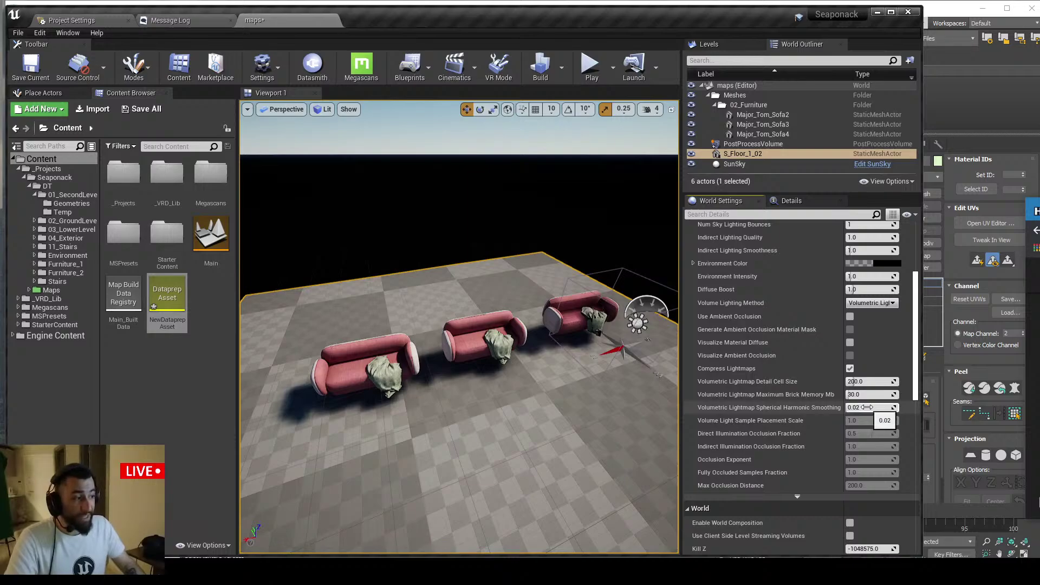
left_click(863, 382)
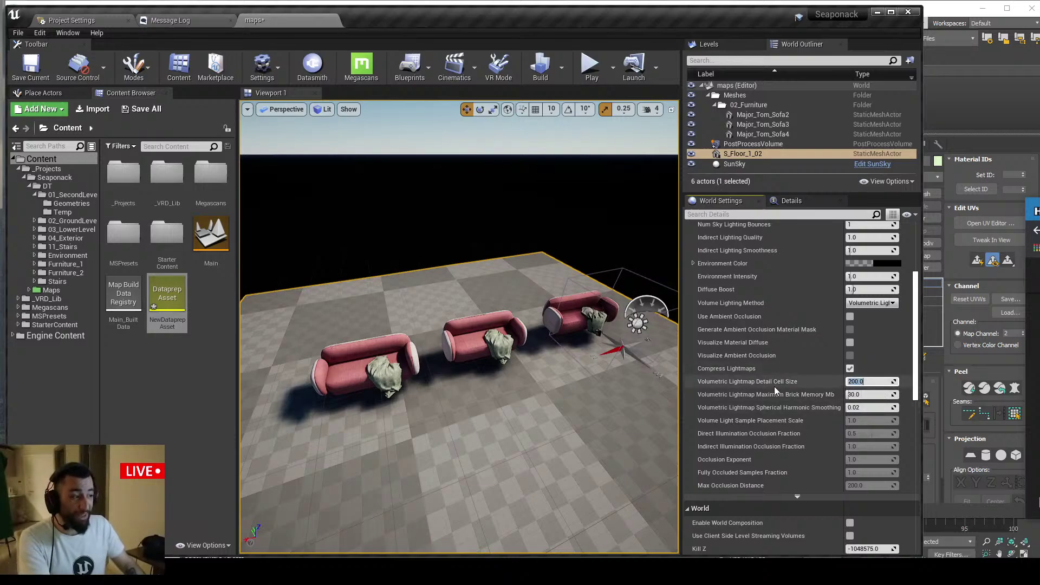
left_click(749, 384)
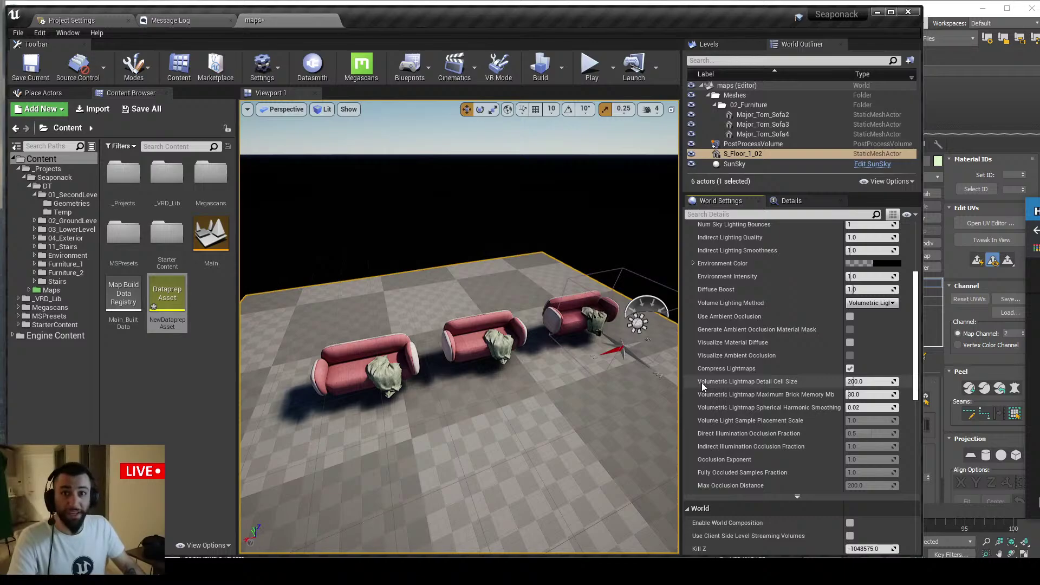
mouse_move(701, 383)
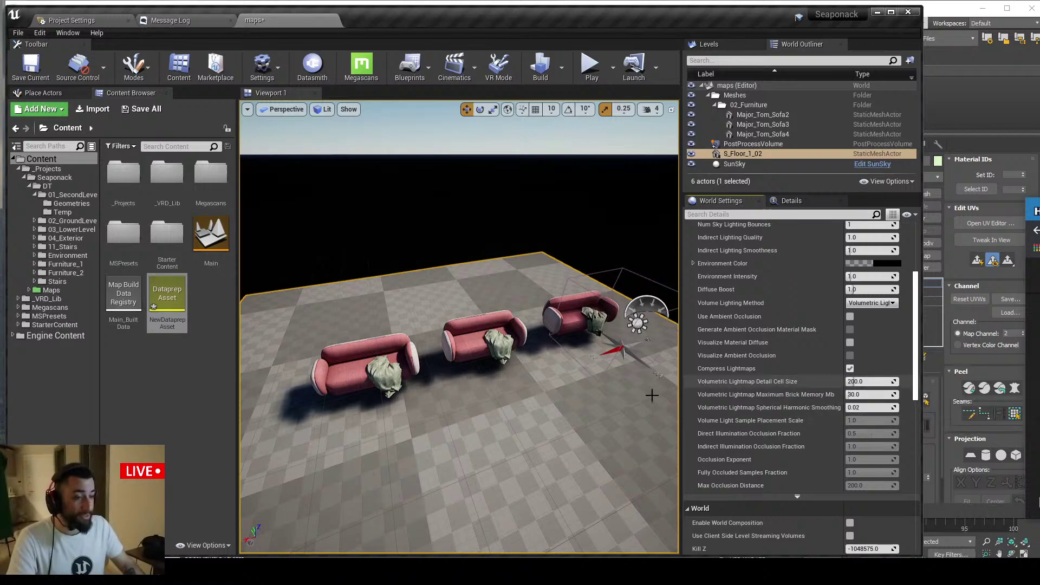
key("alt+Tab")
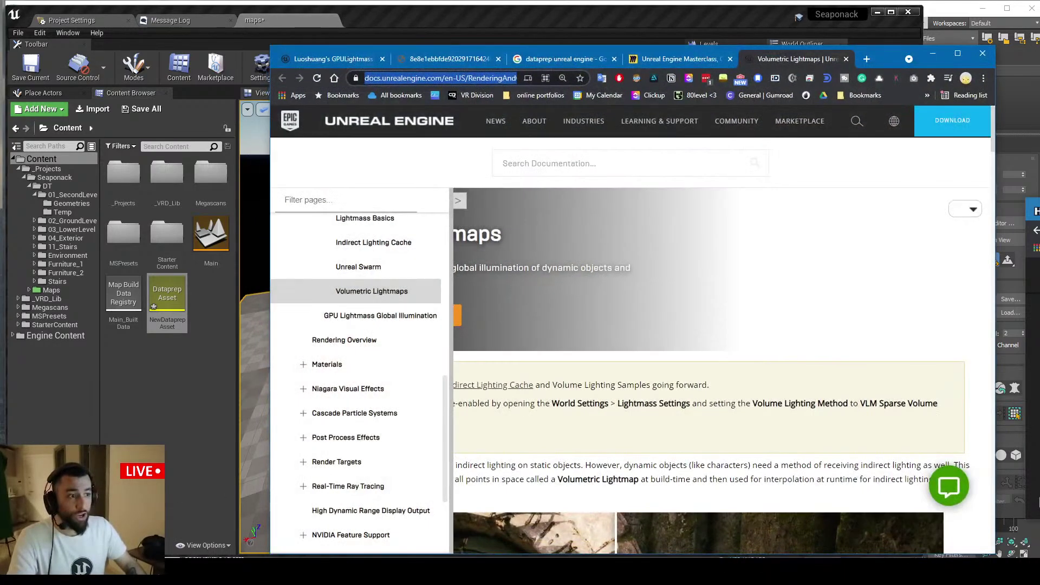
Select the Volumetric Lightmaps page address, then minimise Chrome to return to the Unreal editor
left_click(439, 78)
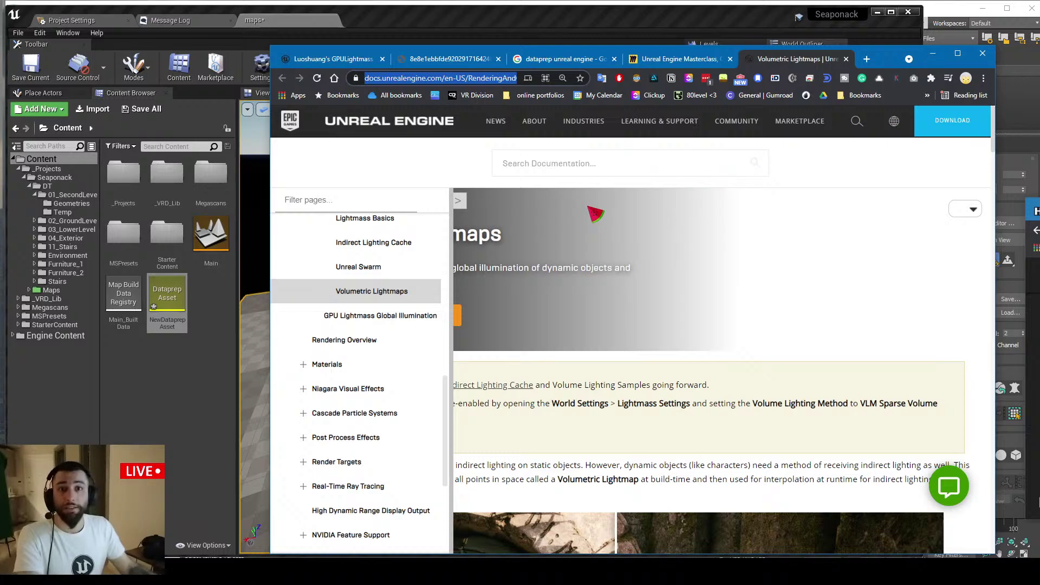
left_click(933, 53)
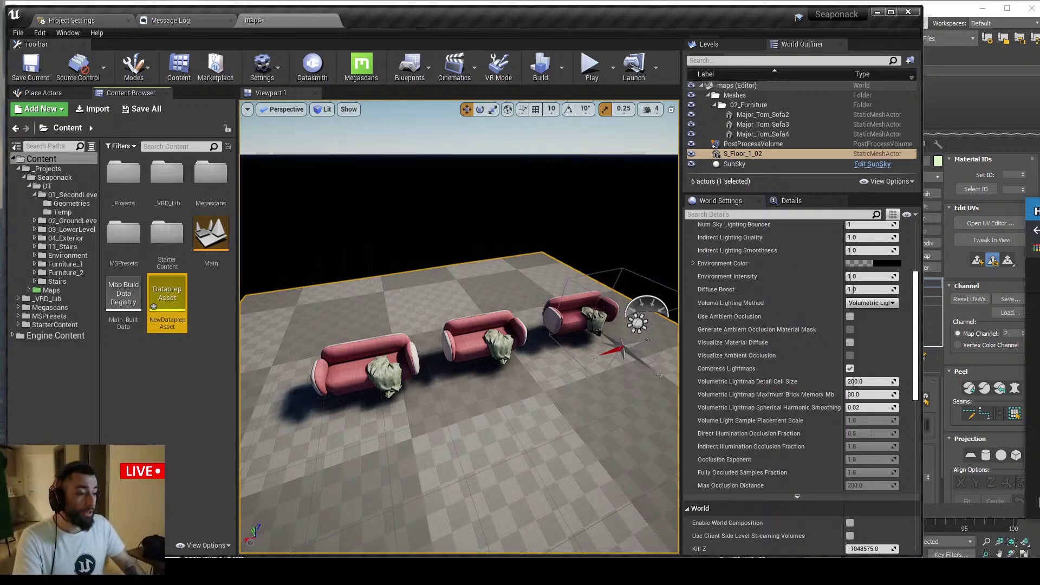
left_click(765, 572)
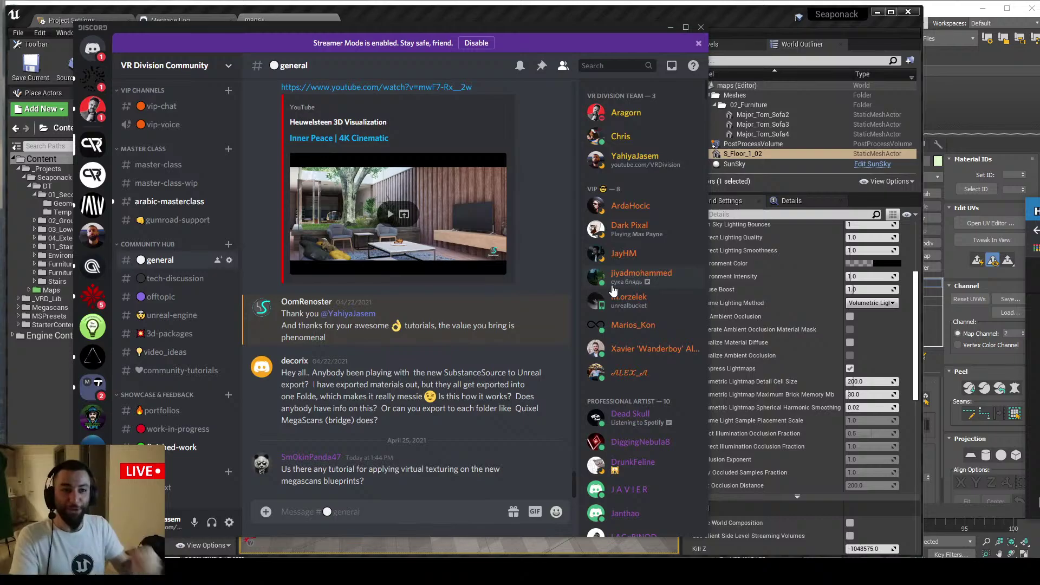
scroll(169, 380, "up", 3)
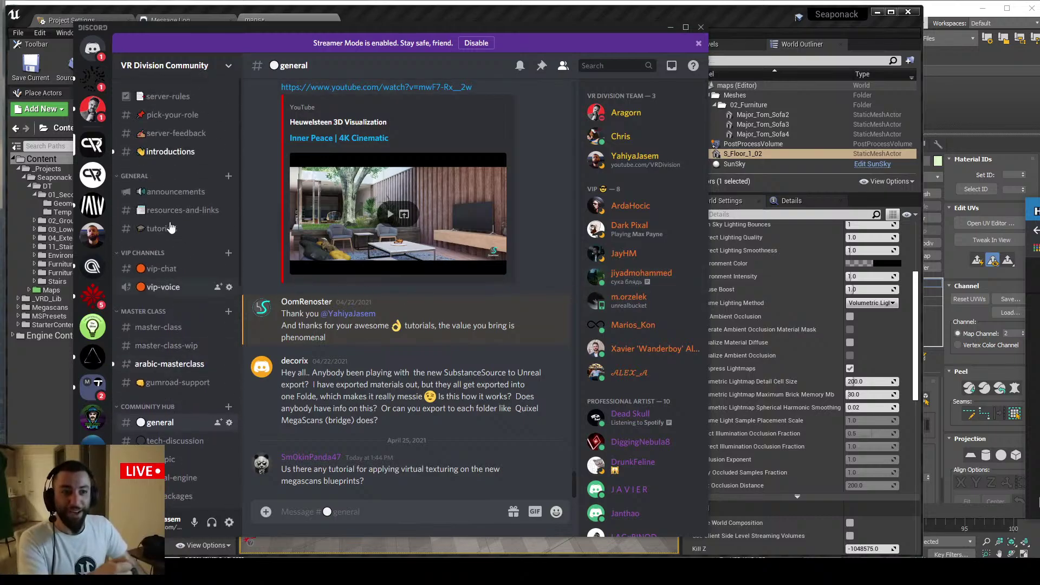
left_click(170, 154)
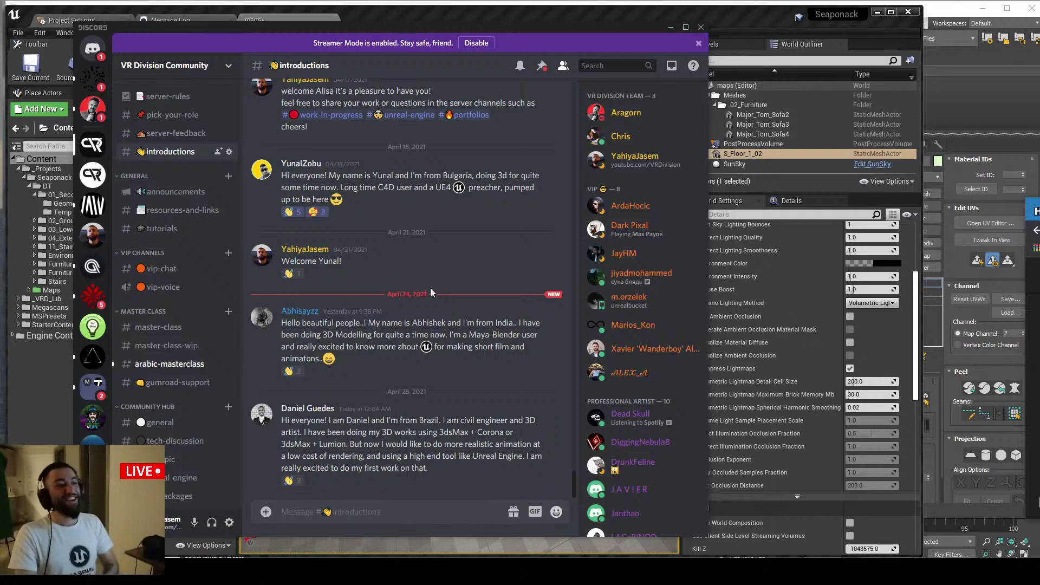
left_click(671, 27)
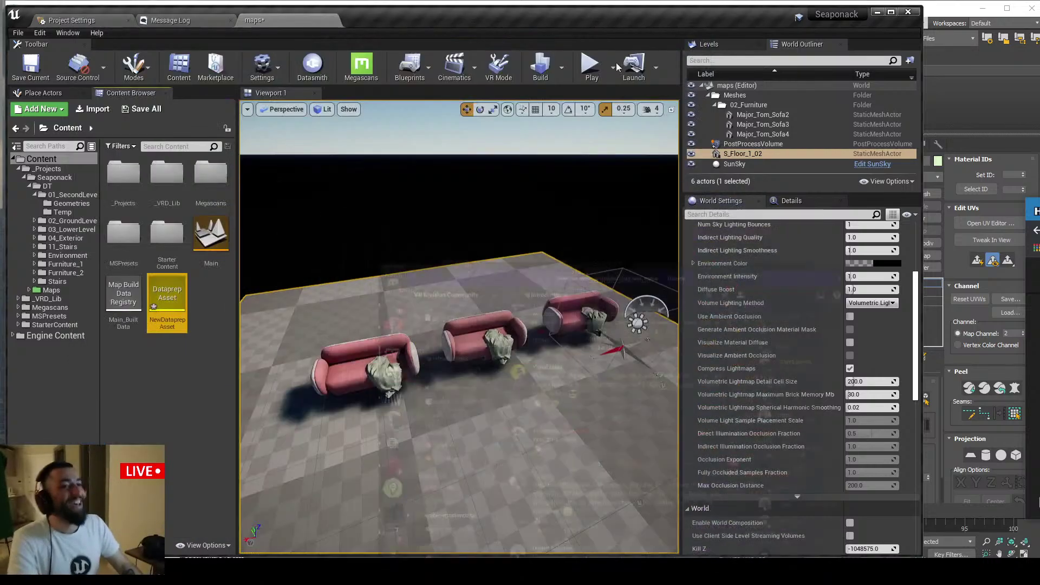
key("alt+Tab")
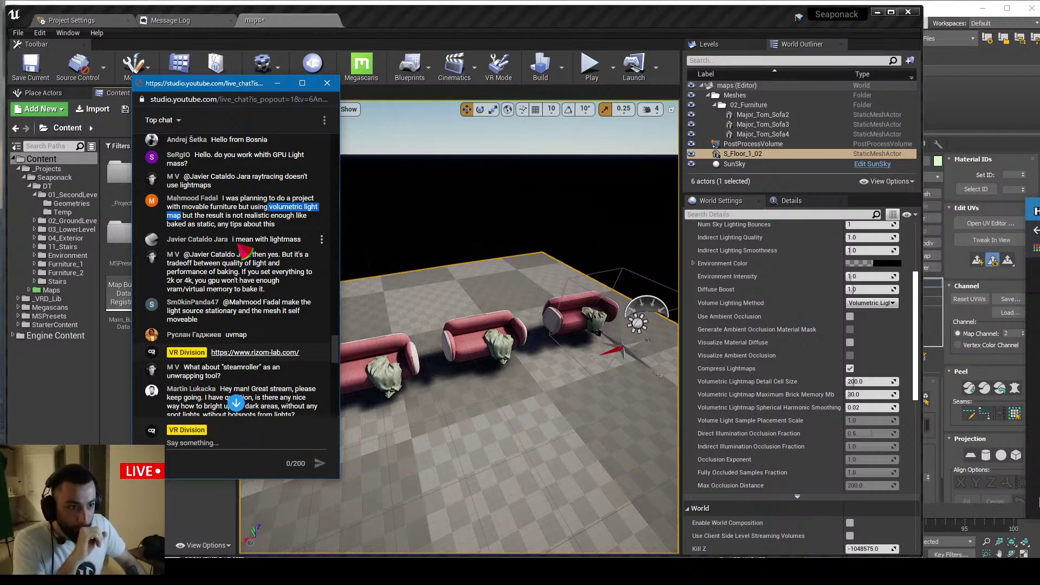
left_click_drag(236, 242, 288, 242)
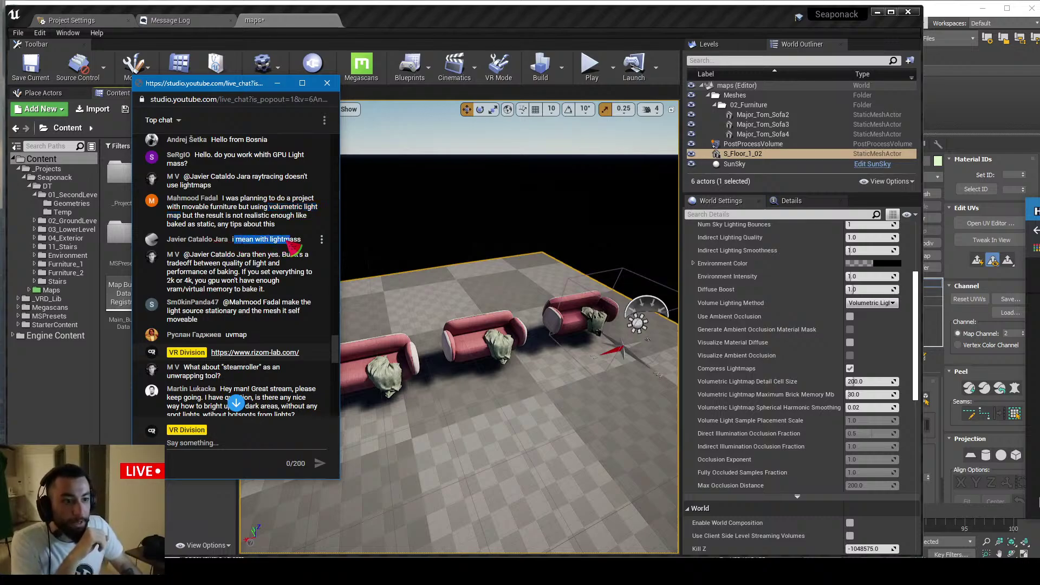
left_click(244, 266)
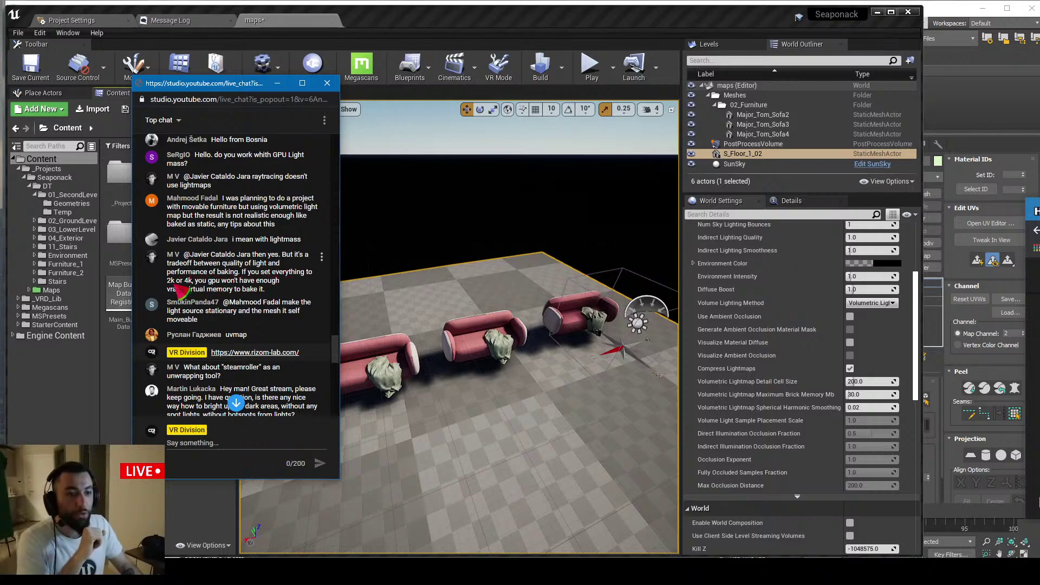
left_click_drag(193, 282, 173, 281)
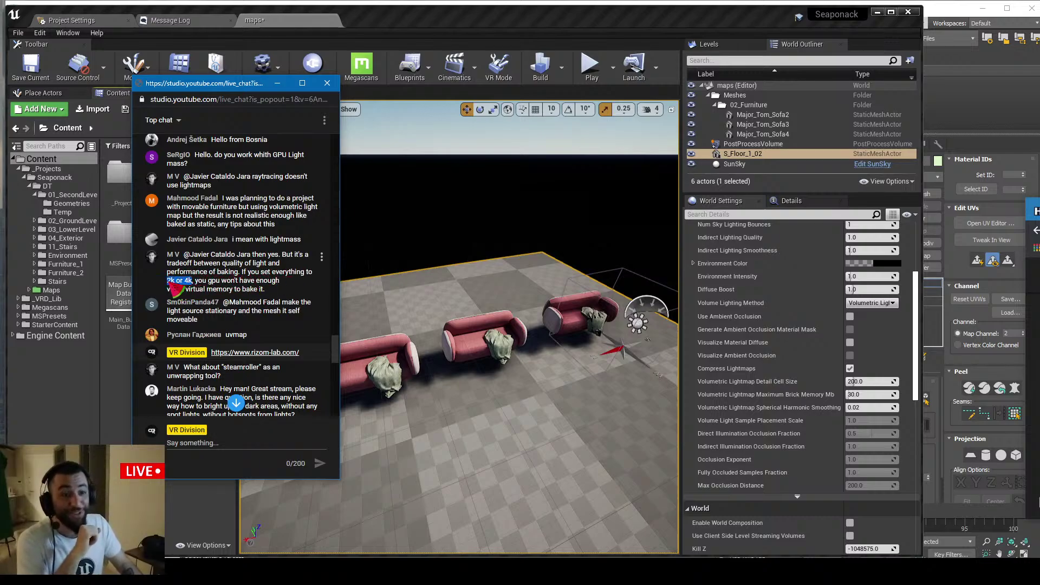
double_click(201, 280)
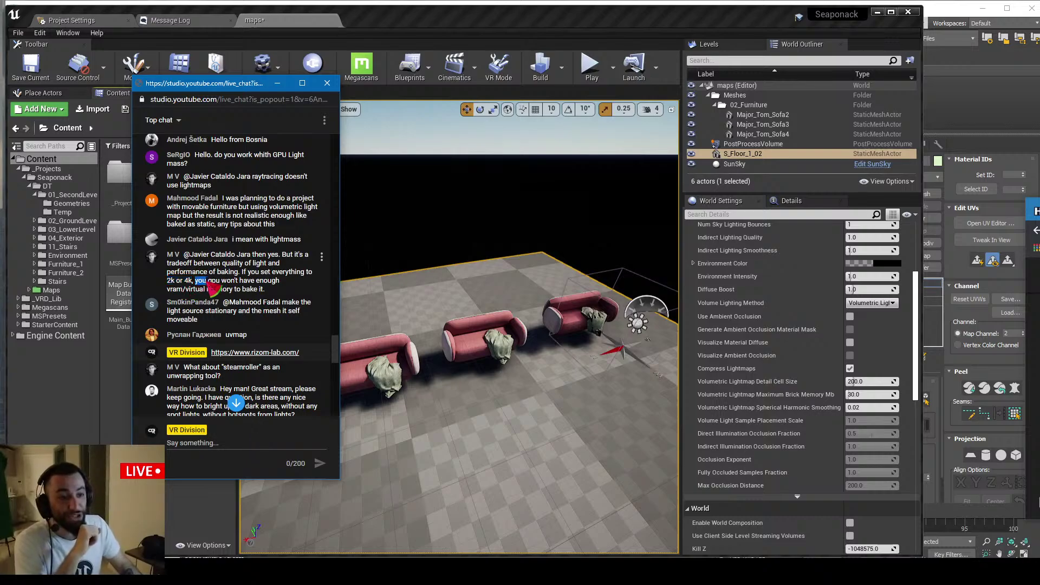
left_click_drag(211, 287, 272, 297)
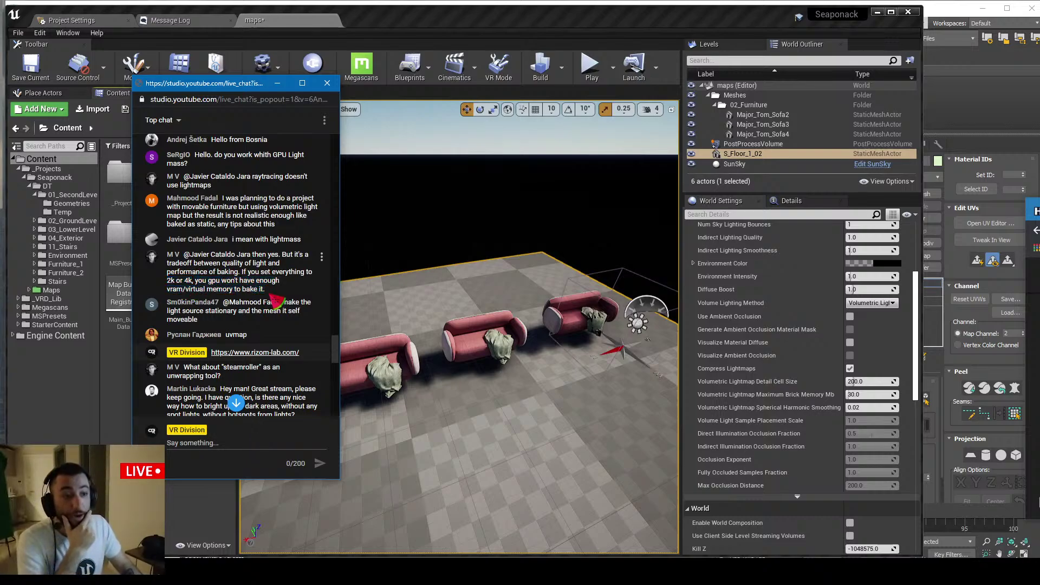
left_click(285, 297)
left_click_drag(206, 281, 174, 286)
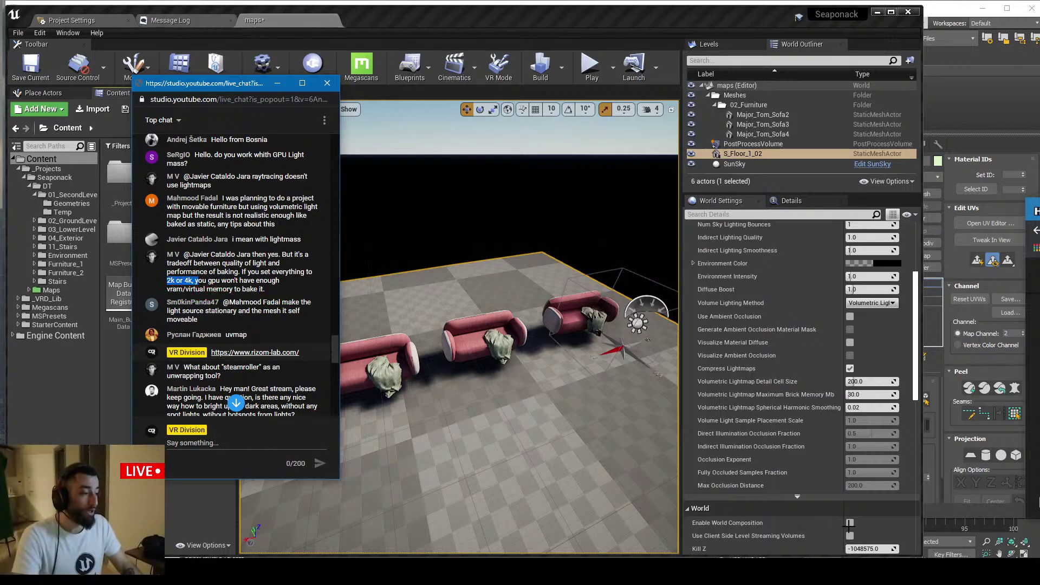
Open the Main map without saving the current level
left_click(675, 388)
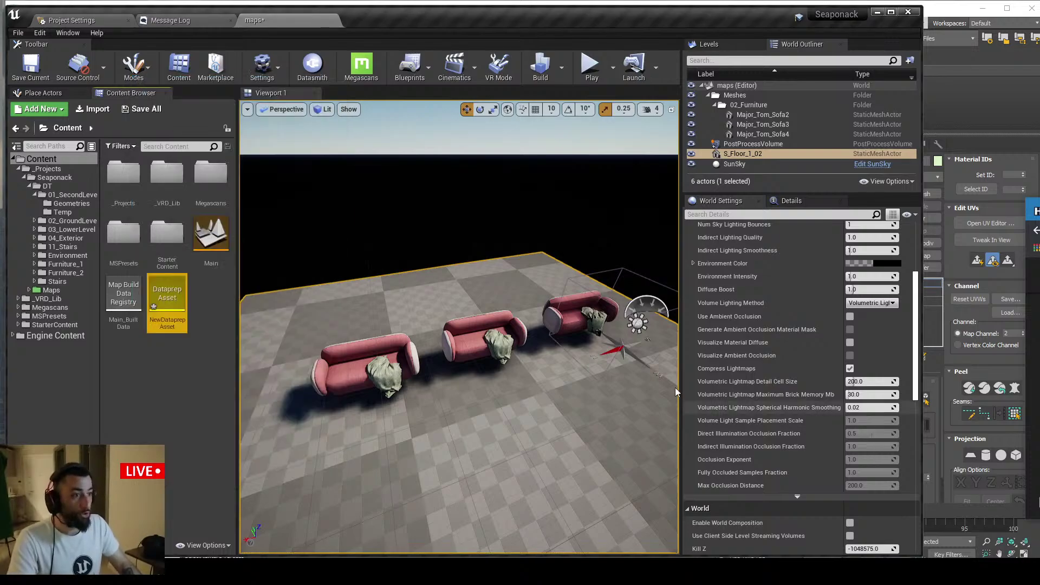
double_click(210, 234)
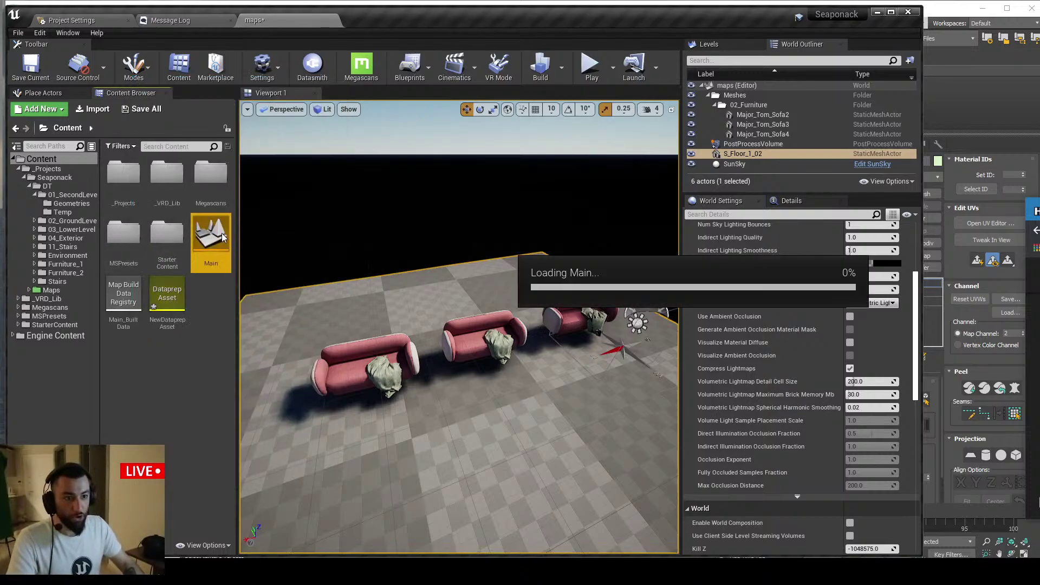
left_click(796, 387)
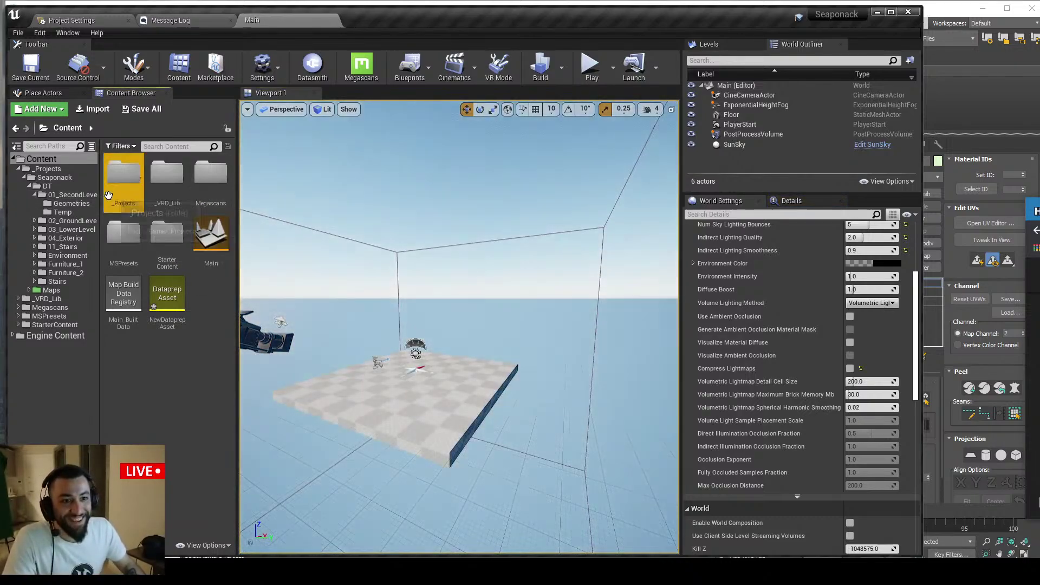
Browse _Projects > Seaponack > Maps and load the Seaponack level without saving
double_click(108, 195)
double_click(122, 179)
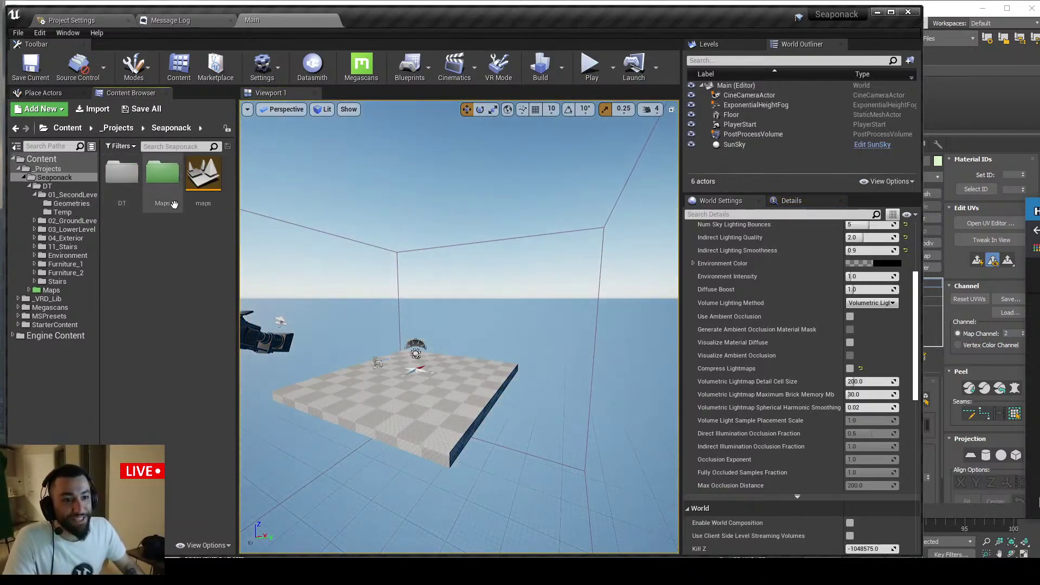
double_click(214, 195)
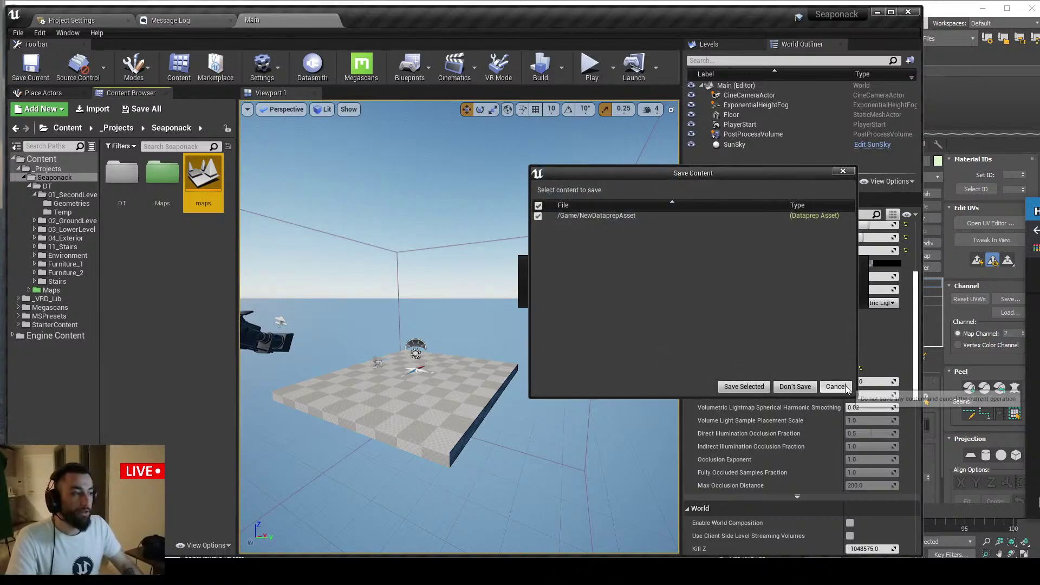
left_click(836, 386)
double_click(168, 185)
double_click(172, 195)
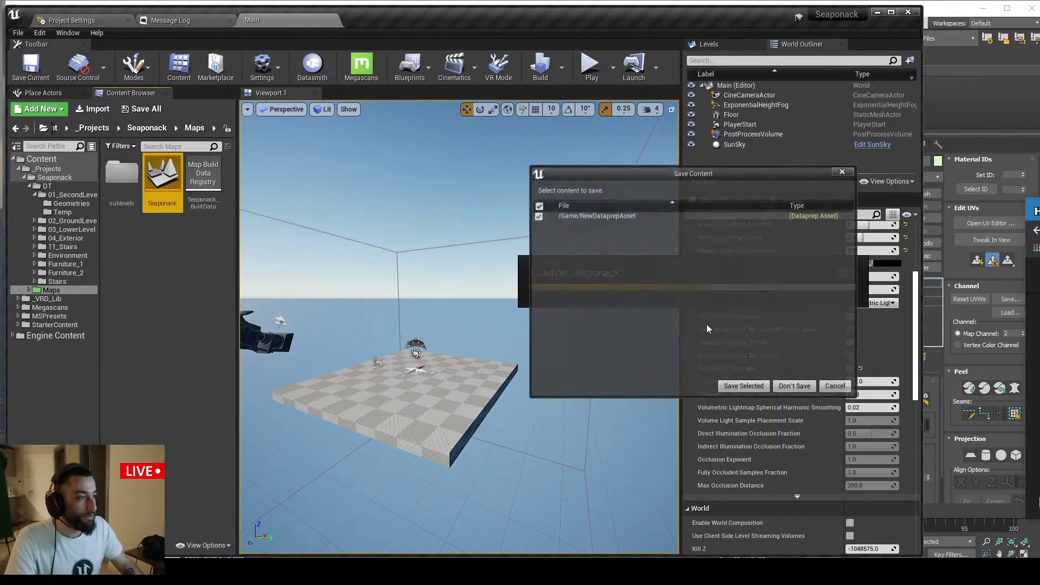
left_click(764, 385)
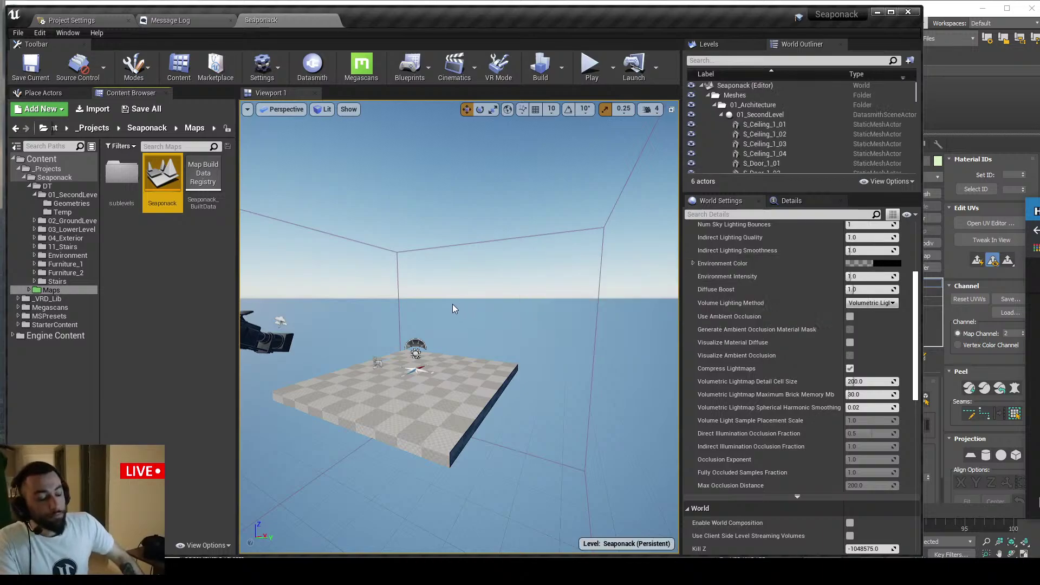
Select the wall S_Wall_2_23 beside the windows and isolate it with Shift+H
right_click_drag(453, 304, 590, 290)
right_click_drag(460, 325, 602, 320)
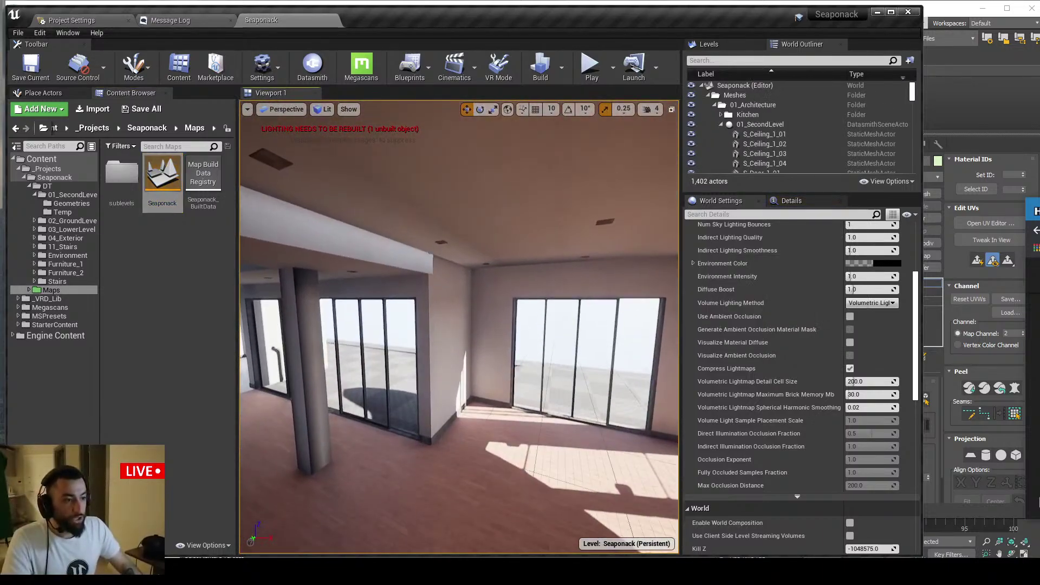
left_click(460, 346)
key("alt+q")
key("ctrl+h")
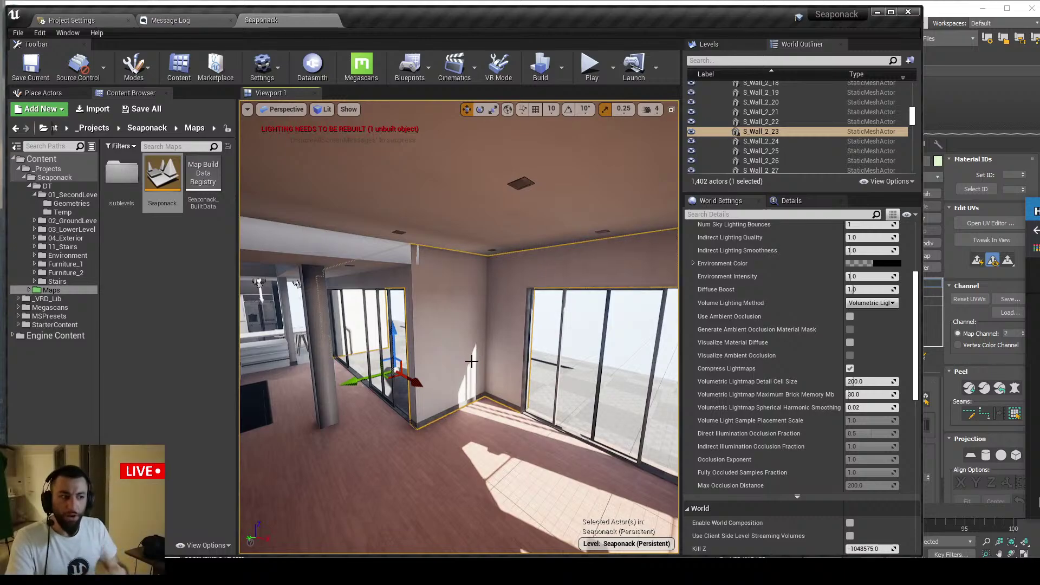
mouse_move(471, 361)
right_mouse_down()
mouse_move(563, 347)
mouse_move(504, 367)
mouse_move(535, 368)
mouse_move(368, 364)
mouse_move(542, 374)
mouse_move(472, 374)
right_mouse_up()
key("shift+h")
Fly around the isolated S_Wall_2_23 to view it from both sides
key("s")
key("d")
key("w")
key("d")
key("w")
key("s")
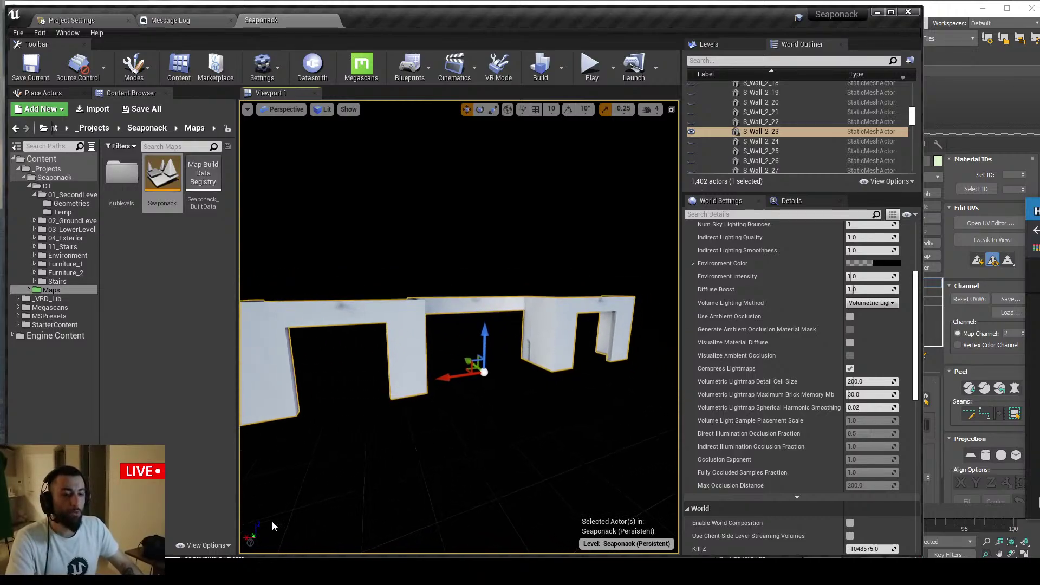
Cancel Flatten Mapping in 3ds Max and return to the S_Wall_2_23 mesh in Unreal
key("alt+Tab")
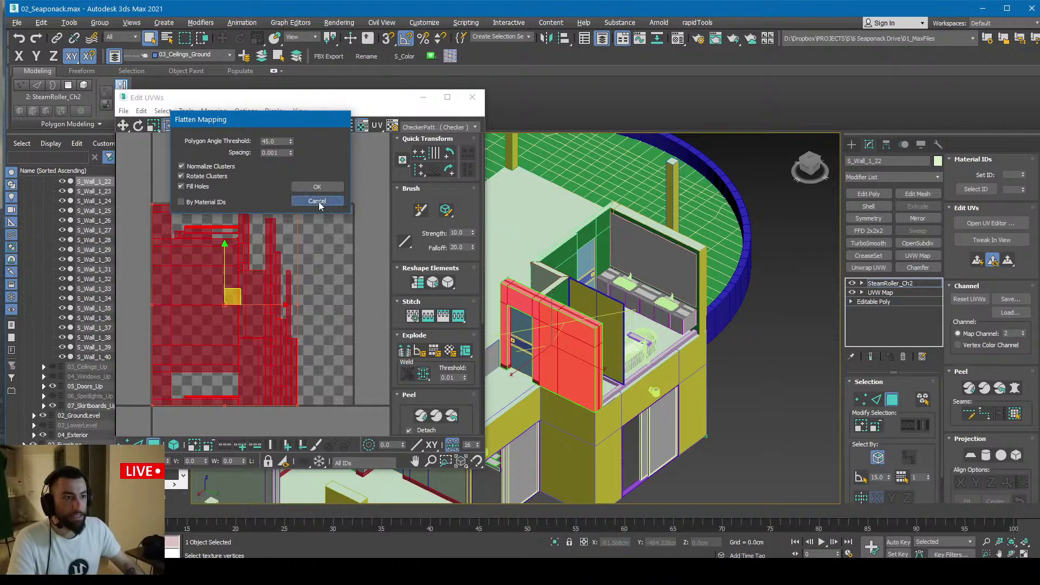
left_click(317, 201)
key("alt+Tab")
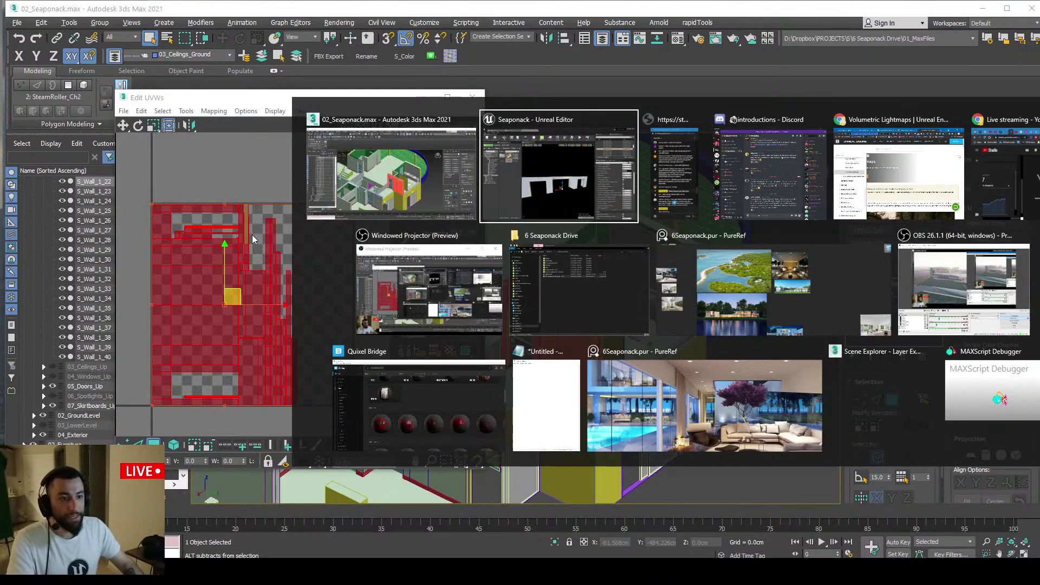
scroll(170, 345, "up", 3)
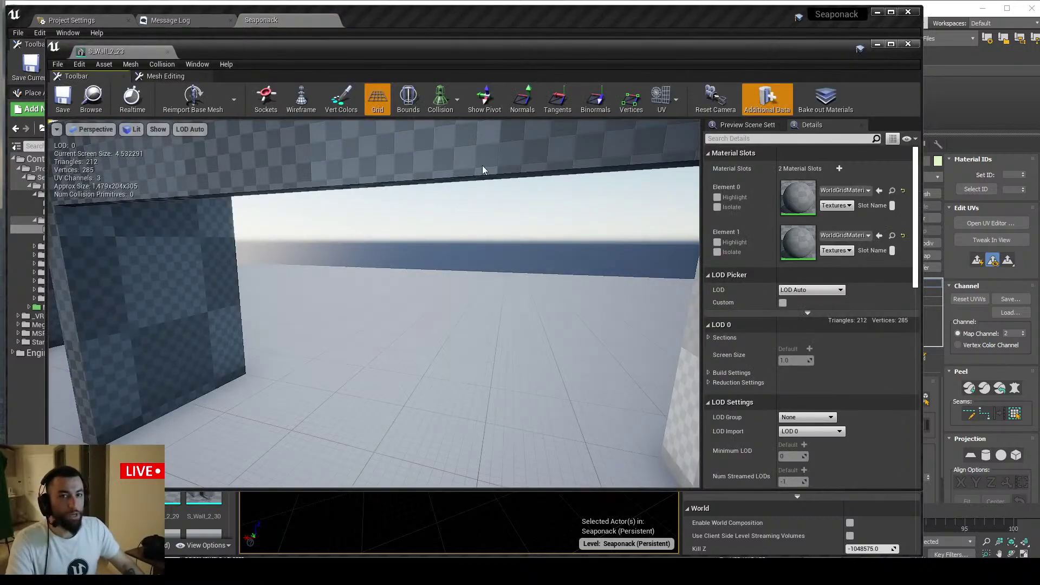
Overlay UV Channel 1 on the S_Wall_2_23 mesh, frame it and orbit to inspect
left_click(666, 101)
left_click(687, 150)
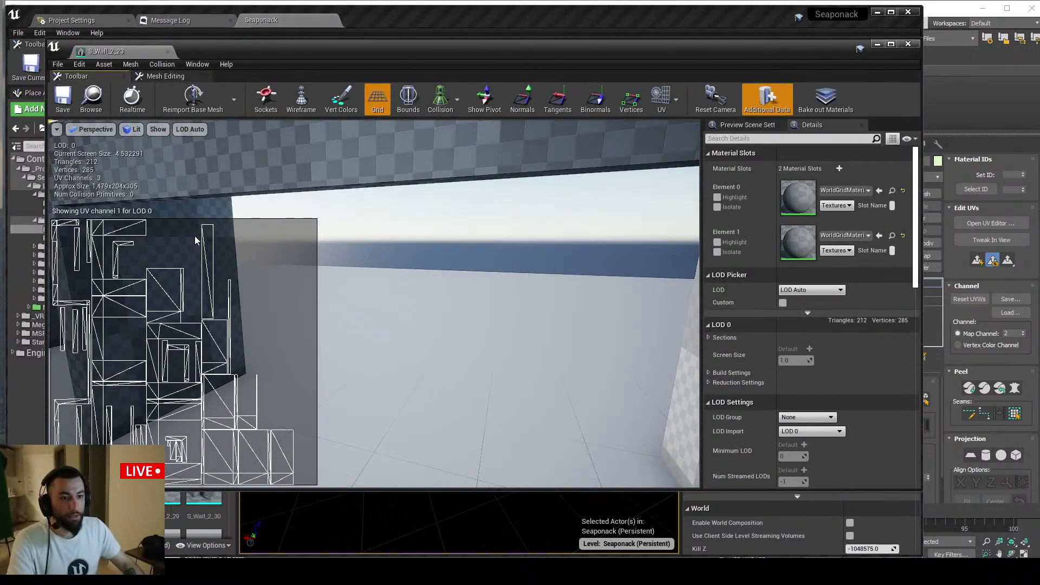
key("f")
left_click_drag(404, 237, 428, 235, "alt")
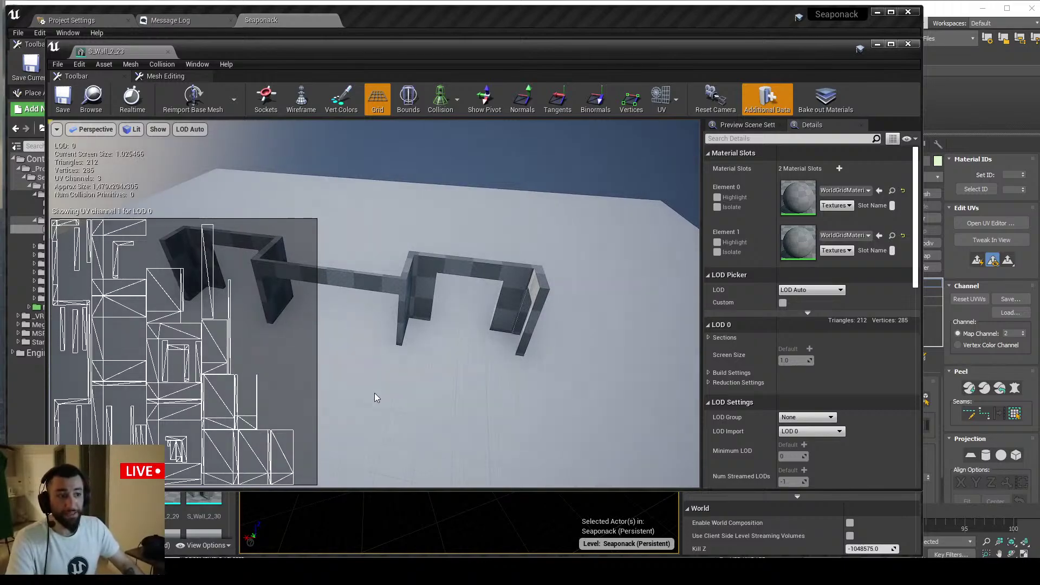
left_click_drag(375, 392, 429, 357, "alt")
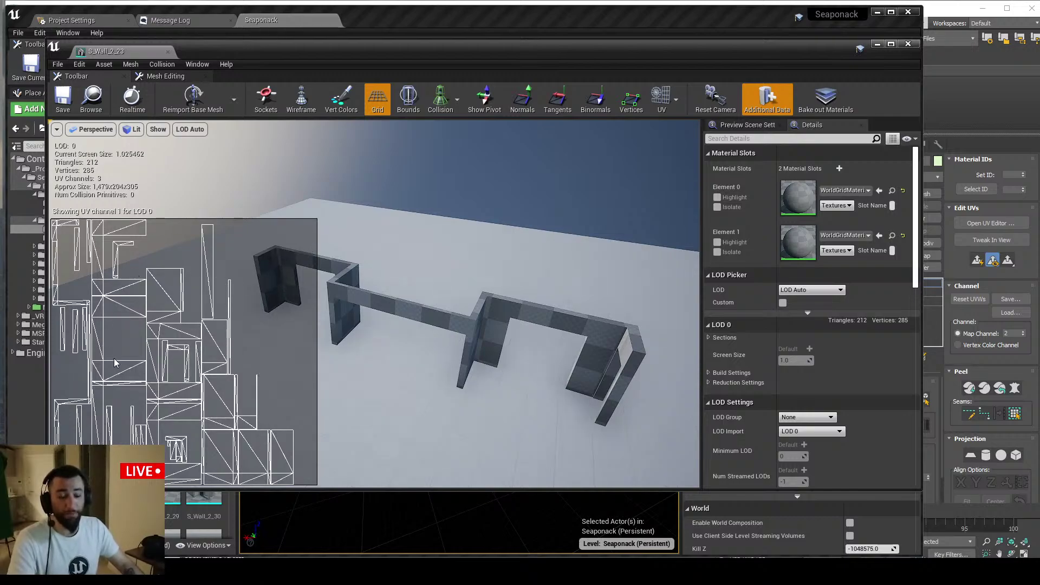
Switch to 3ds Max and close the UV unwrapping editor
key("alt+Tab")
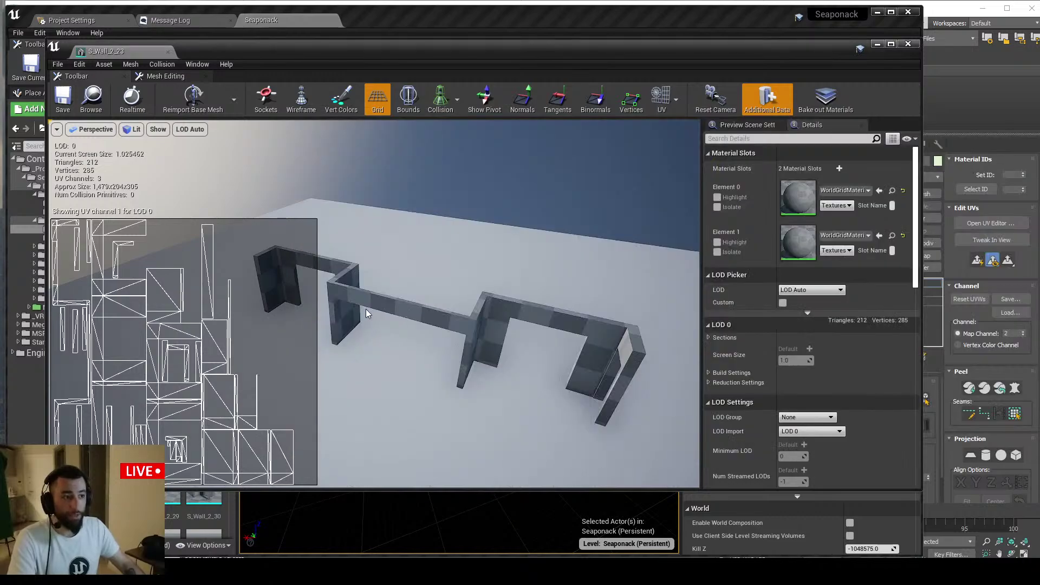
key("alt+Tab")
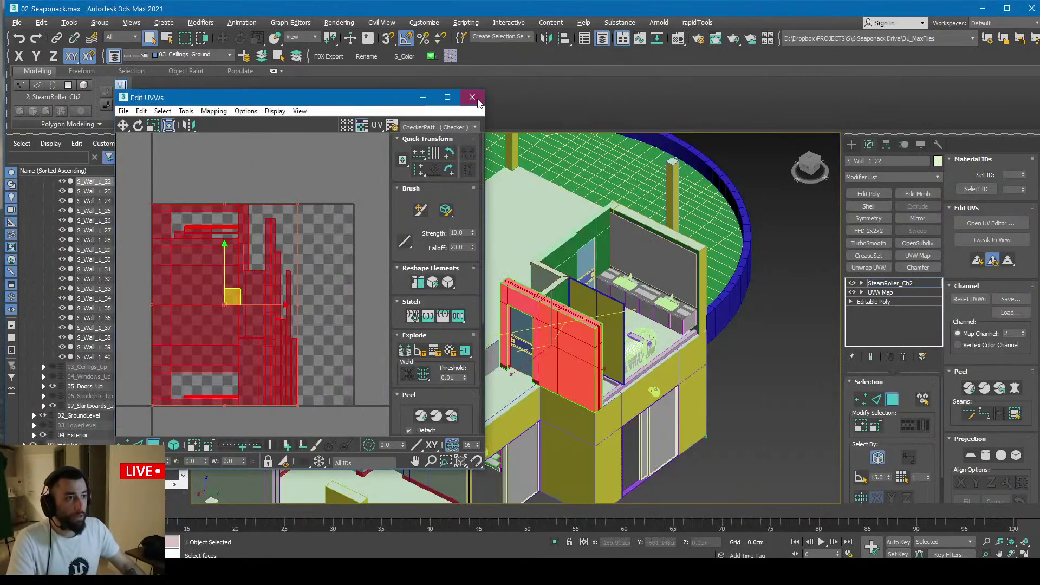
left_click(472, 98)
Close the UV window and isolate three lower-left walls, including Object166, with Alt+Q
left_click(852, 145)
middle_click_drag(628, 360, 648, 181)
left_click(478, 354)
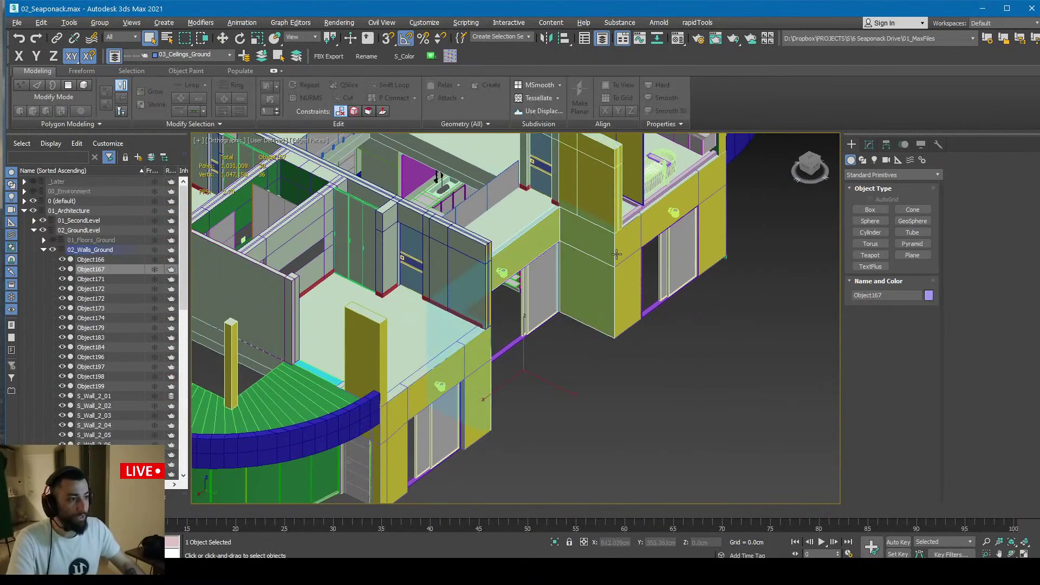
left_click(412, 412, "ctrl")
left_click(358, 363, "ctrl")
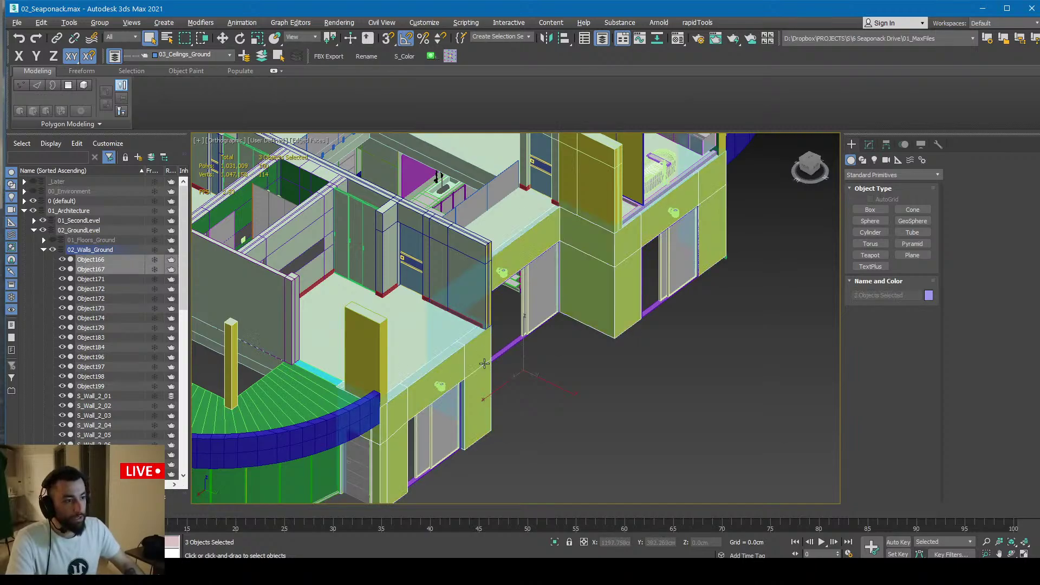
key("alt+q")
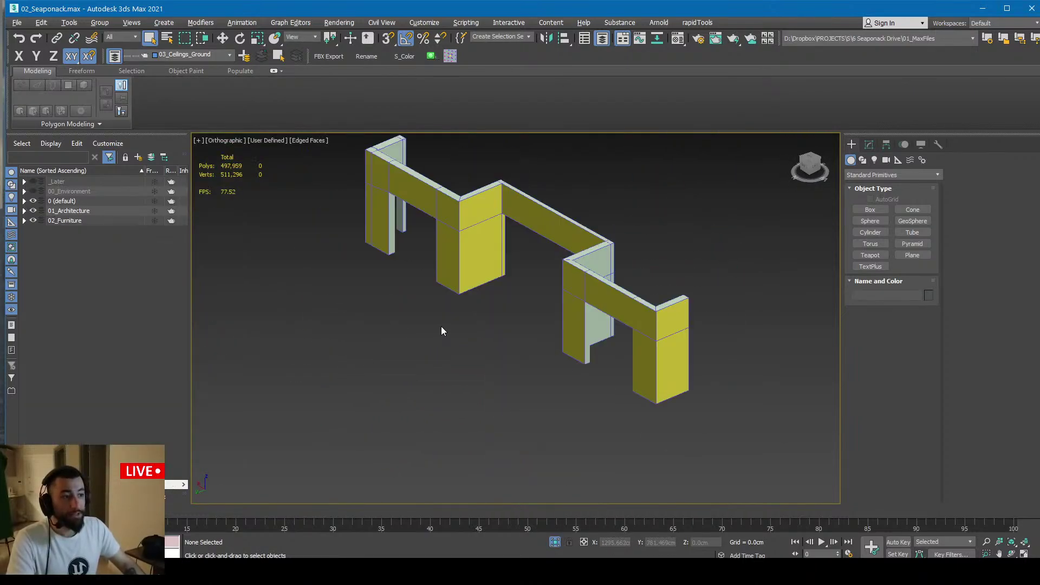
Select wall S_Wall_2_23 among the isolated walls, then return to its Unreal mesh preview
left_click(422, 210)
left_click(485, 210)
left_click(604, 290)
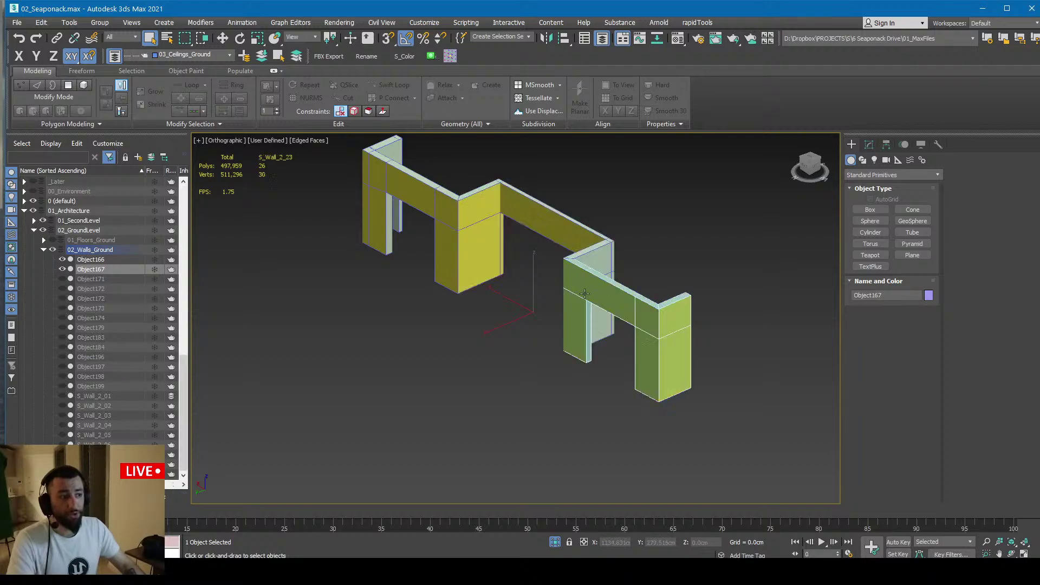
middle_click_drag(489, 333, 555, 365)
middle_click_drag(555, 366, 589, 370, "alt")
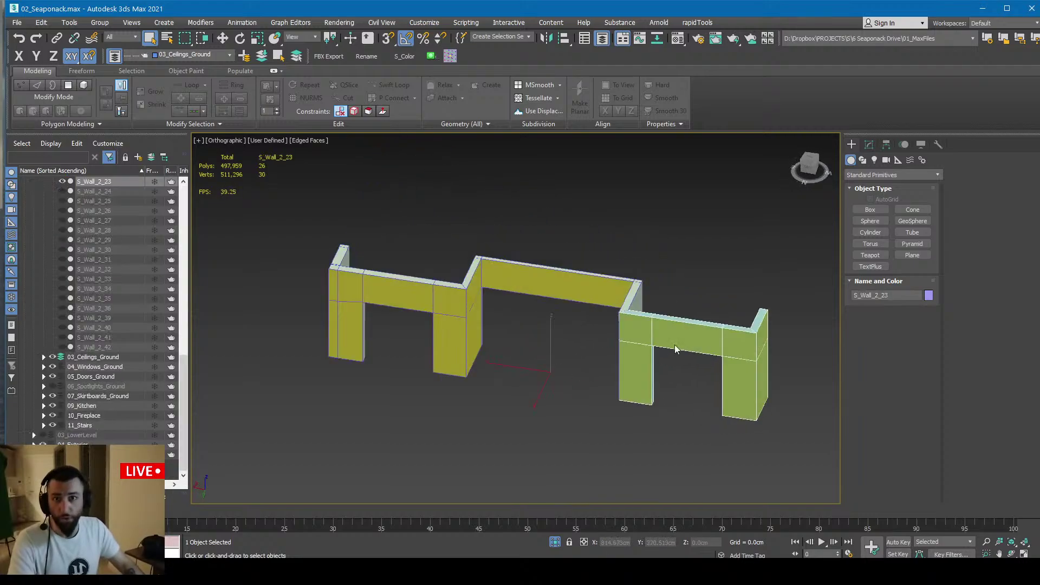
key("alt+Tab")
right_click_drag(386, 371, 375, 355)
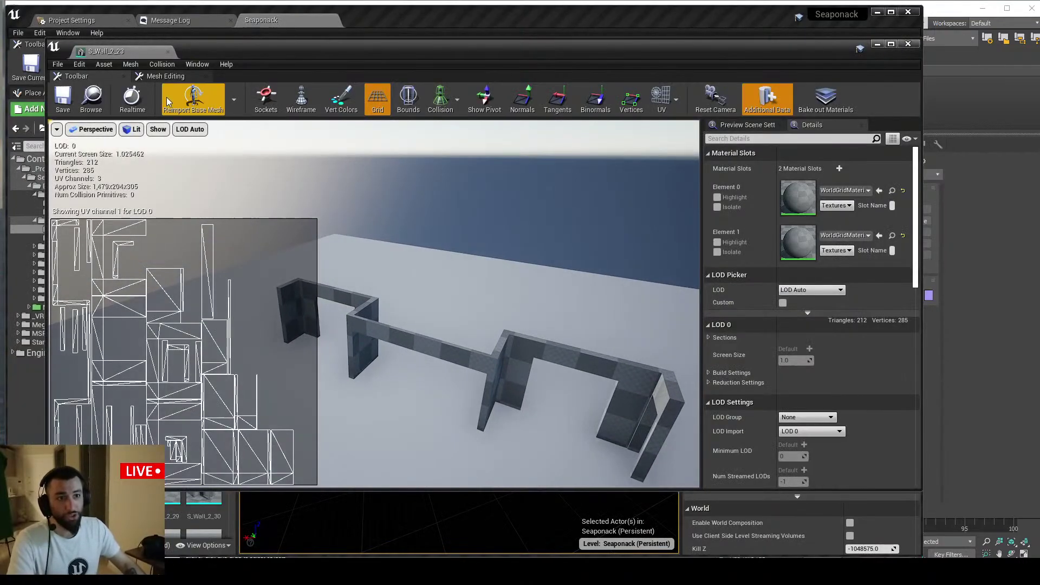
Close the mesh editor, unhide all actors, and fly the camera into the villa room
left_click(168, 52)
key("ctrl+h")
scroll(412, 319, "up", 5)
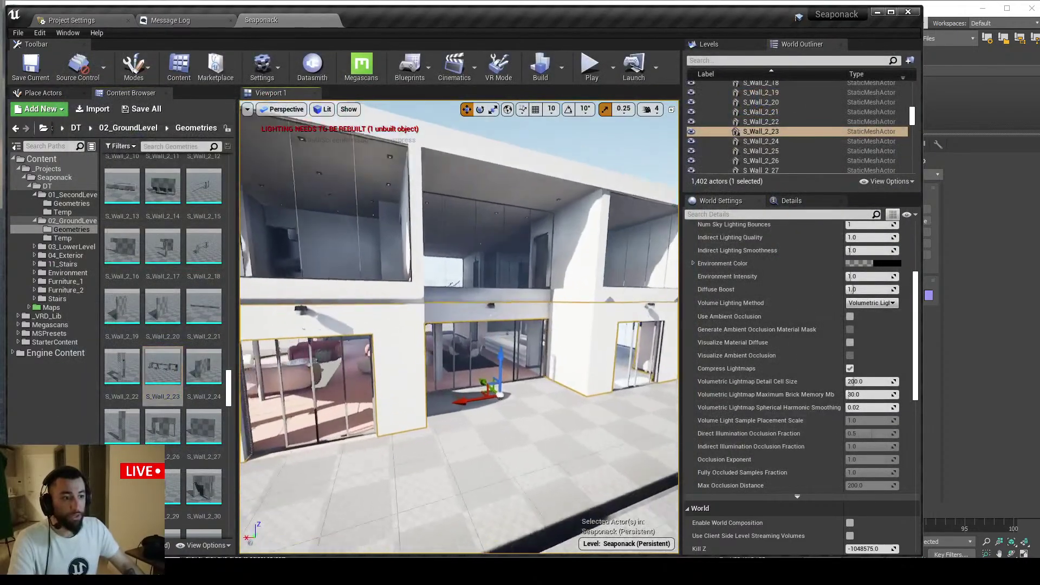
right_click_drag(412, 319, 481, 282)
key("w")
scroll(791, 388, "down", 2)
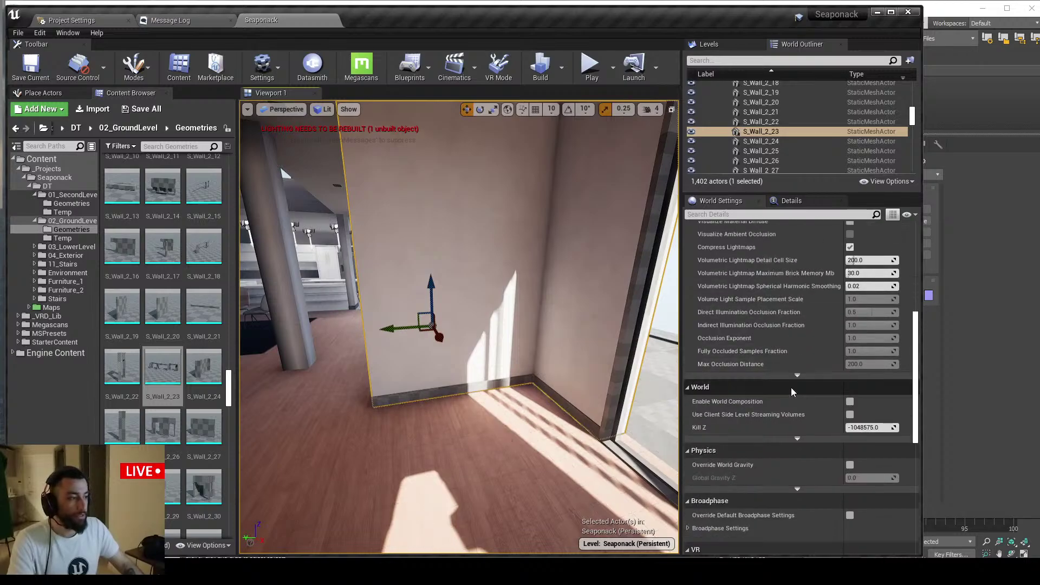
scroll(795, 370, "up", 3)
scroll(794, 369, "up", 2)
Check S_Wall_2_23's lighting details (lightmap resolution 256) while viewing the room from several angles
left_click(791, 201)
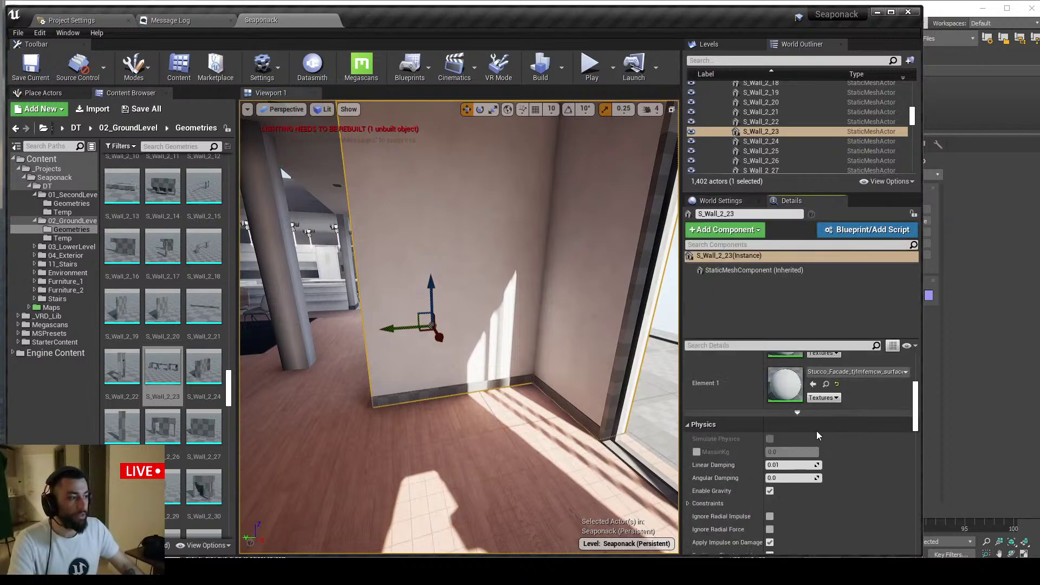
scroll(815, 442, "down", 2)
scroll(814, 453, "down", 8)
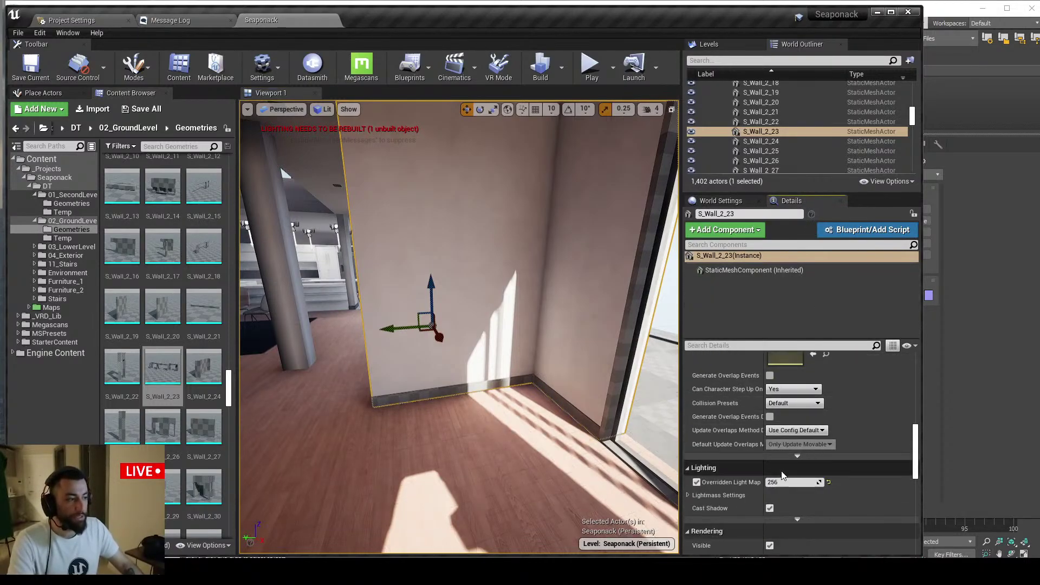
key("s")
mouse_move(453, 311)
right_mouse_down()
mouse_move(440, 282)
mouse_move(455, 287)
mouse_move(453, 311)
right_mouse_up()
key("w")
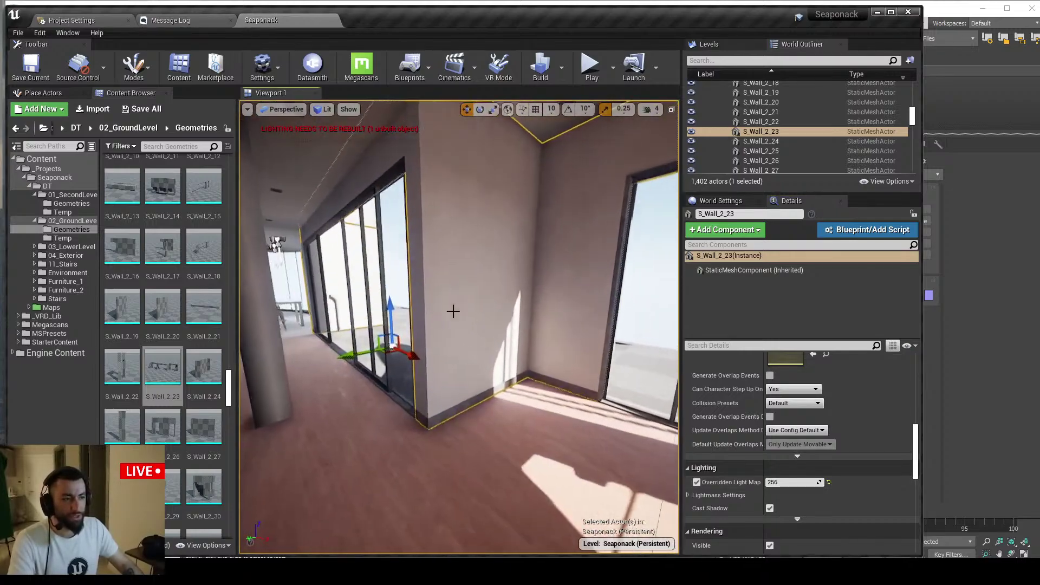
key("s")
right_click_drag(441, 272, 499, 309)
Select S_Wall_1_18, briefly isolate it, and read its overridden lightmap resolution of 16
left_click(419, 313)
right_click_drag(419, 313, 425, 345)
key("alt+q")
key("ctrl+h")
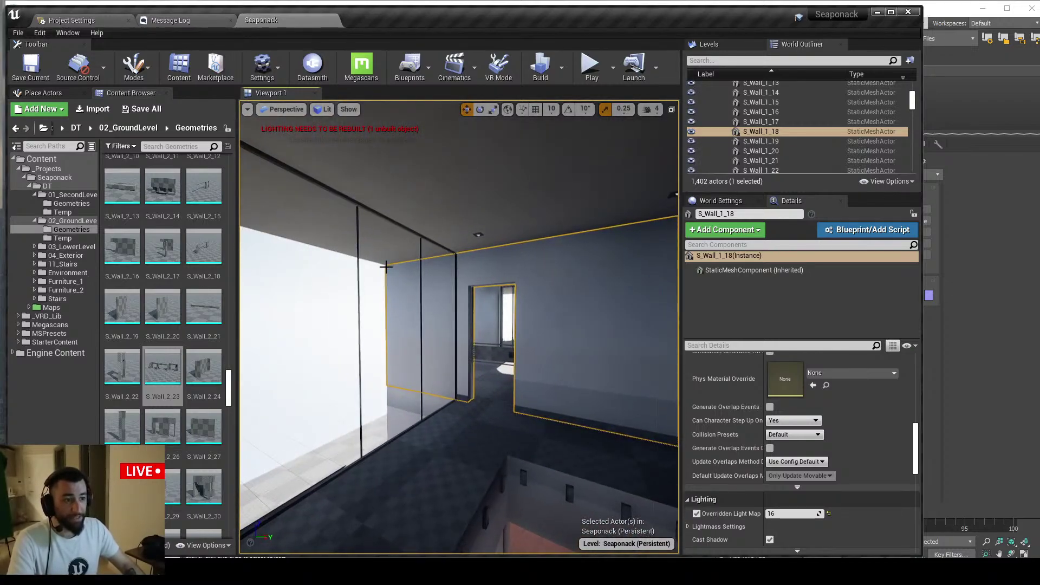
right_click_drag(385, 267, 401, 279)
right_click_drag(512, 306, 573, 278)
right_click_drag(372, 311, 528, 377)
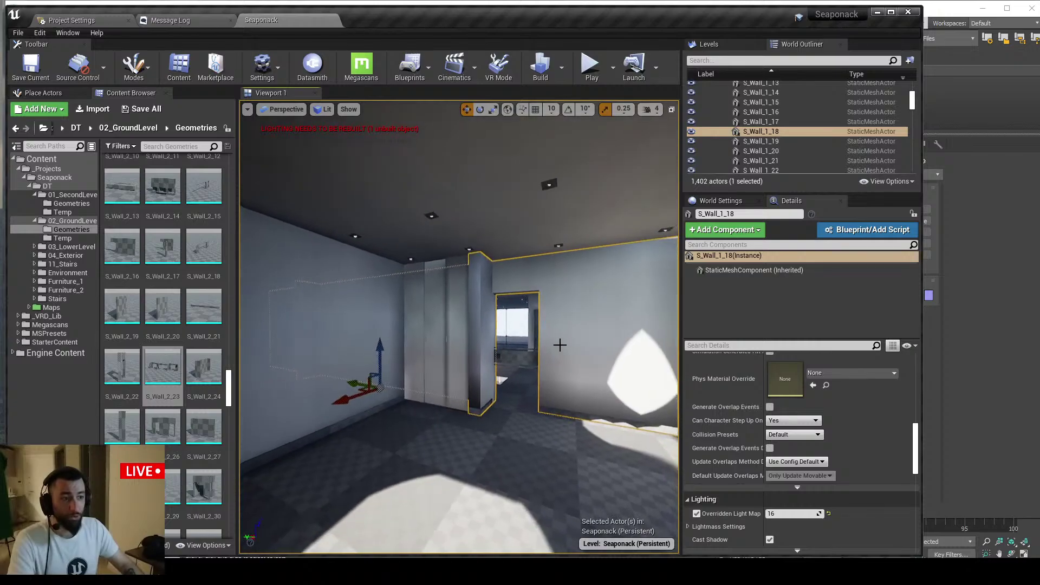
key("alt+Tab")
Exit isolation in 3ds Max and select the upper-floor wall Object202
left_click(554, 542)
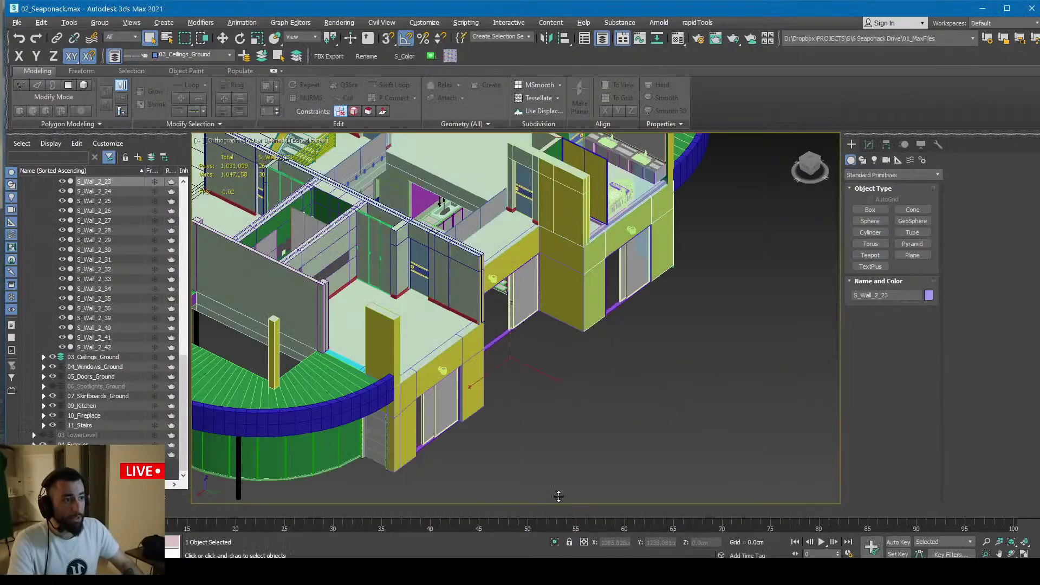
scroll(552, 339, "down", 2)
middle_click_drag(553, 339, 550, 436)
scroll(508, 371, "up", 5)
left_click(459, 370)
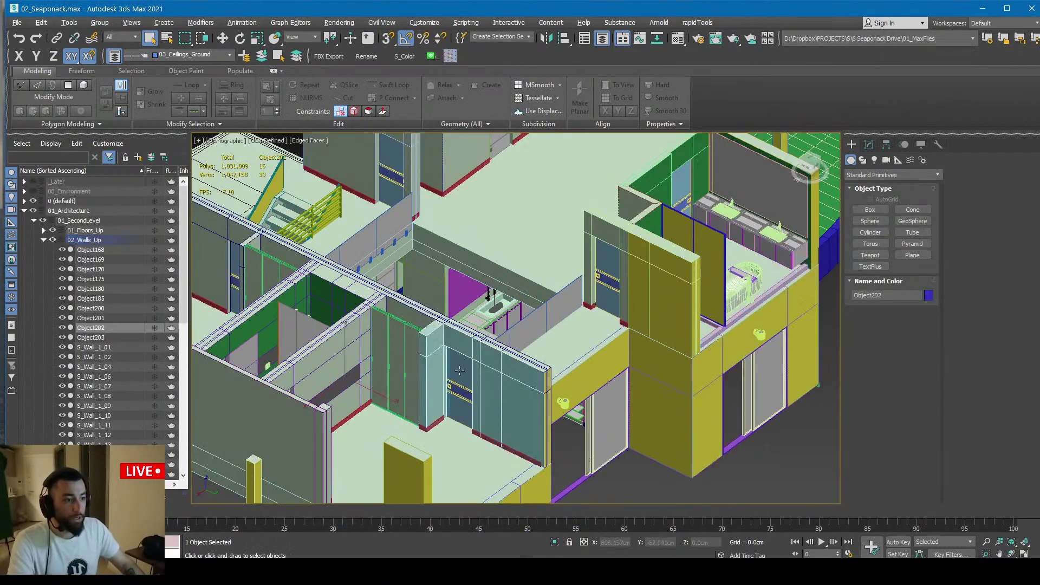
Orbit to the kitchen area and select wall Object200, then return to Unreal
middle_click_drag(352, 314, 469, 324)
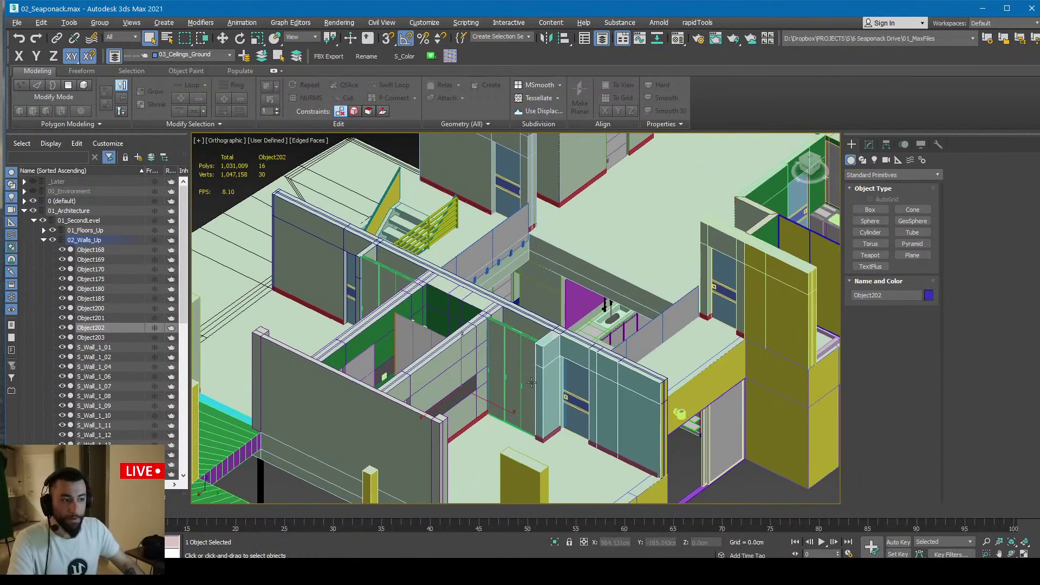
middle_click_drag(585, 363, 396, 388, "alt")
left_click(527, 291)
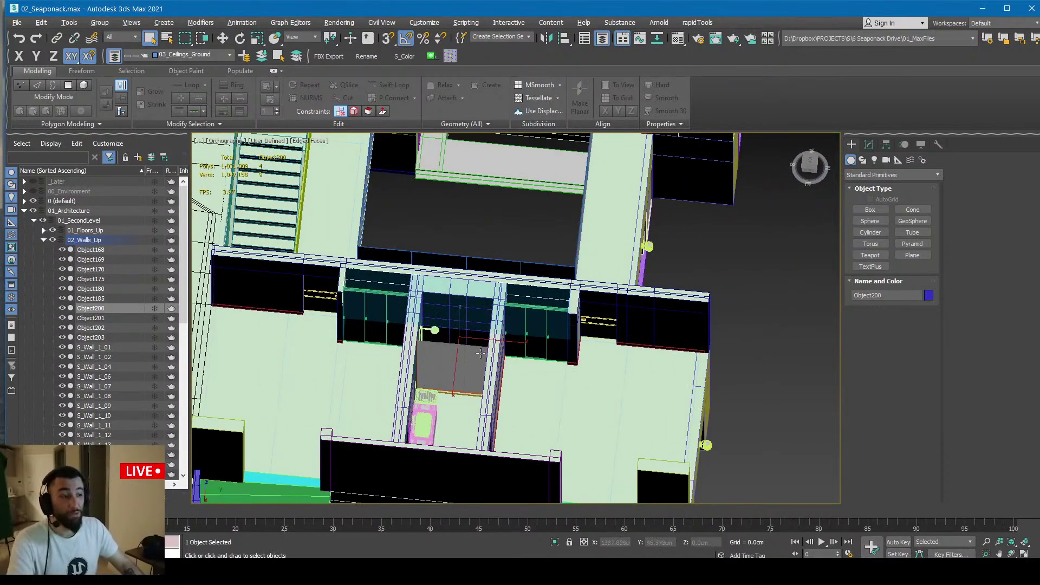
middle_click_drag(480, 353, 437, 304, "alt")
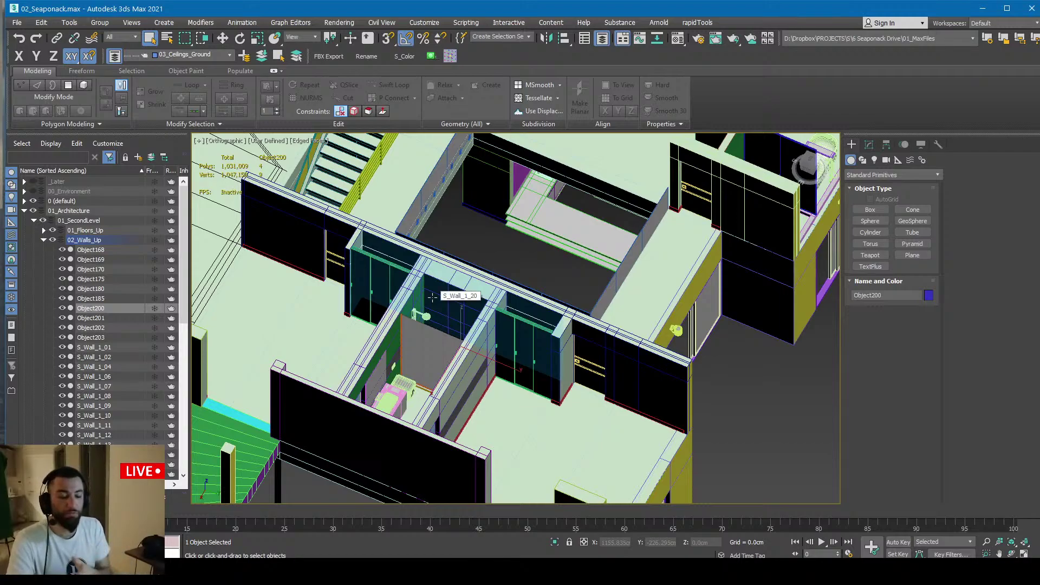
key("alt+Tab")
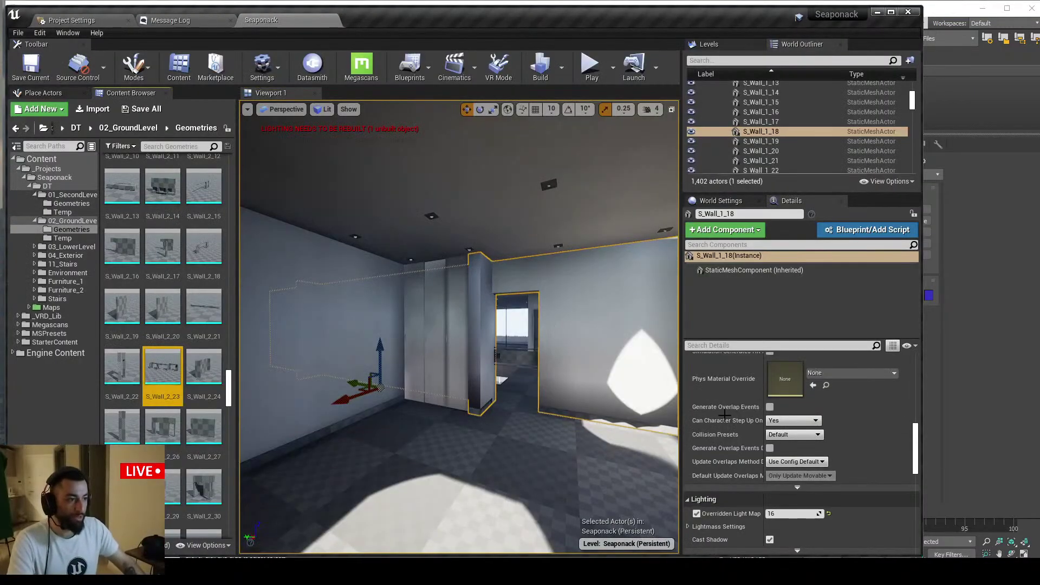
Set S_Wall_1_18's Overridden Light Map Res to 4
left_click(791, 514)
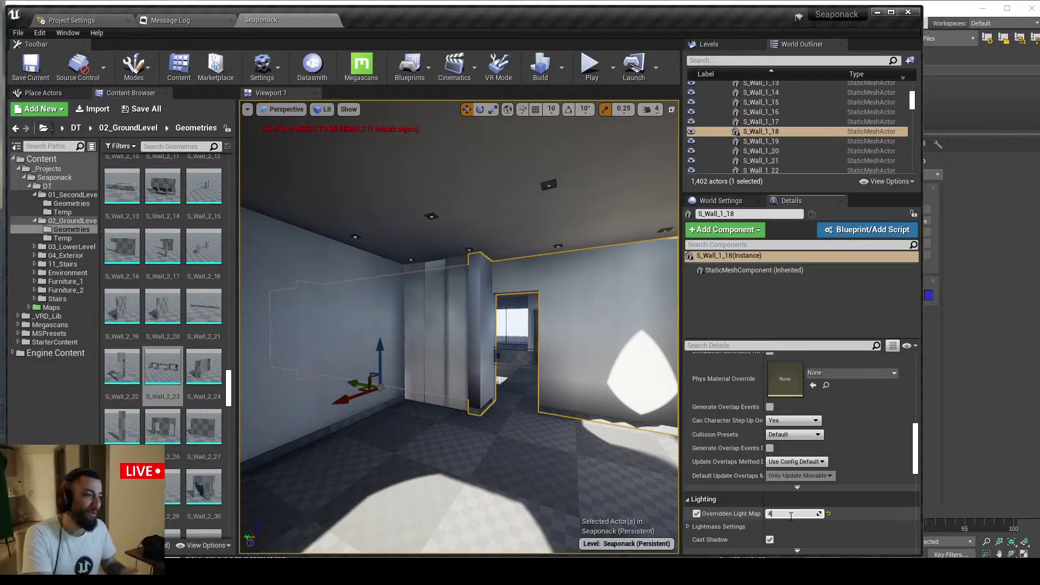
type("4")
key("Return")
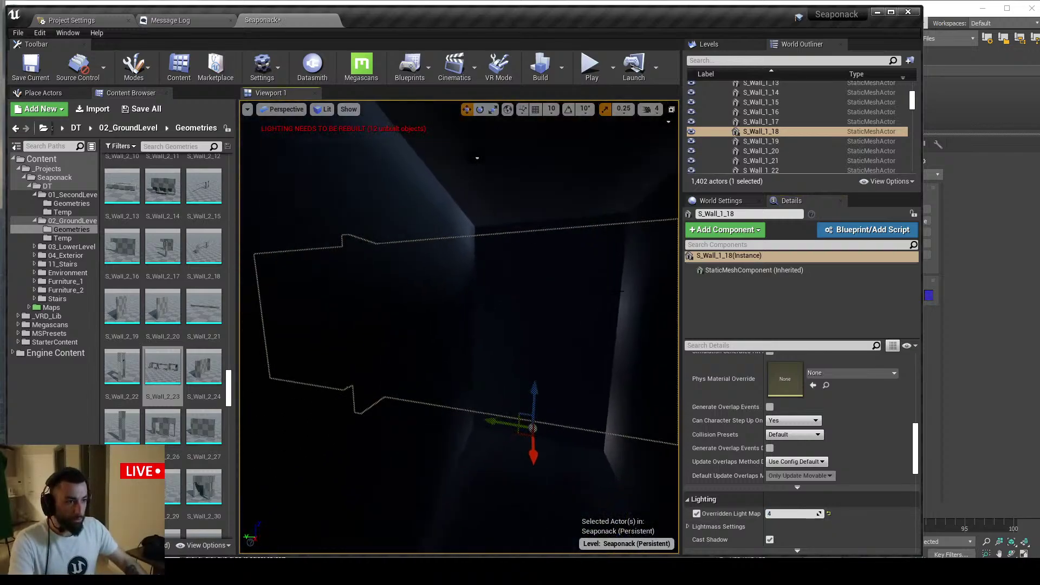
In 3ds Max, frame wall Object200 and orbit the walls, then bring the browser and live chat forward
key("alt+Tab")
mouse_move(486, 309)
middle_mouse_down("alt")
mouse_move(508, 305)
mouse_move(495, 316)
middle_mouse_up("alt")
key("z")
key("alt+q")
key("alt+q")
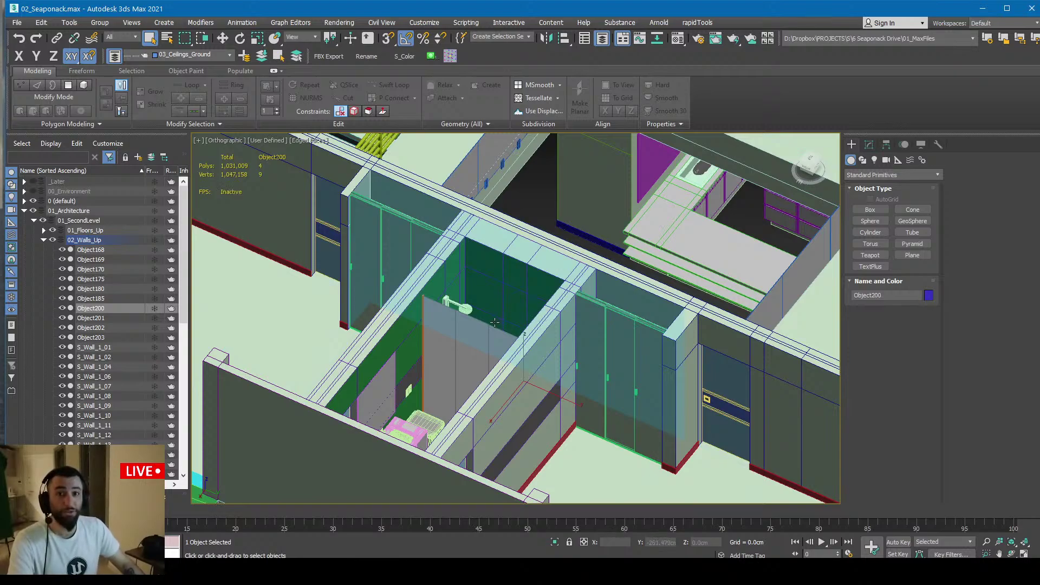
middle_click_drag(495, 323, 443, 306, "alt")
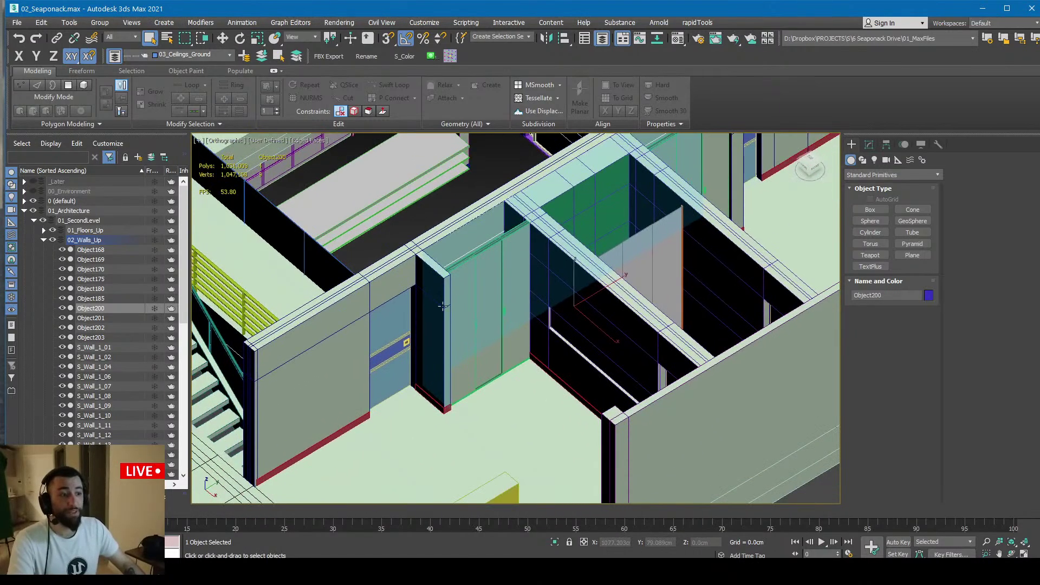
left_click(350, 571)
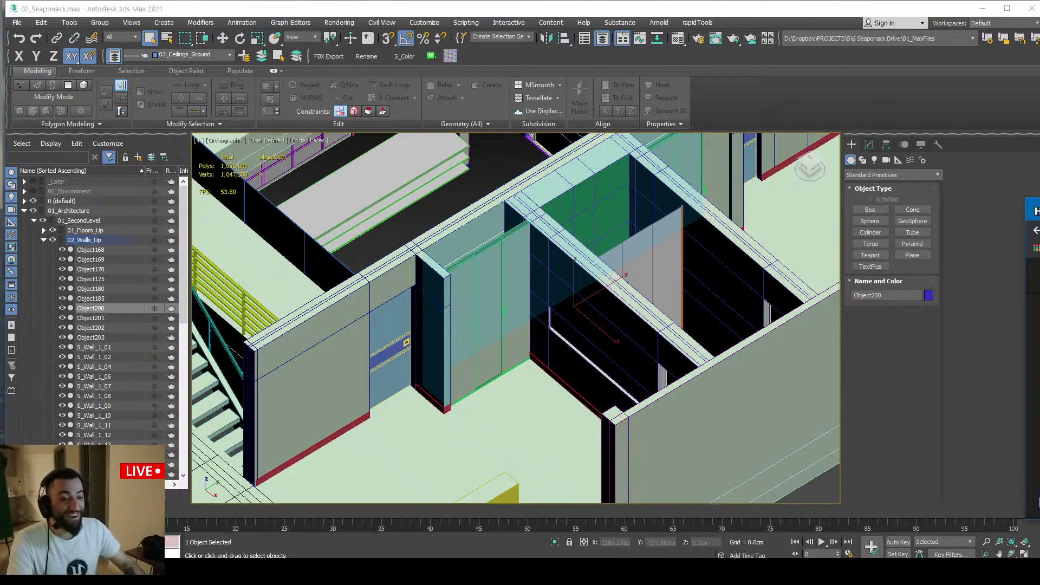
key("alt+Tab")
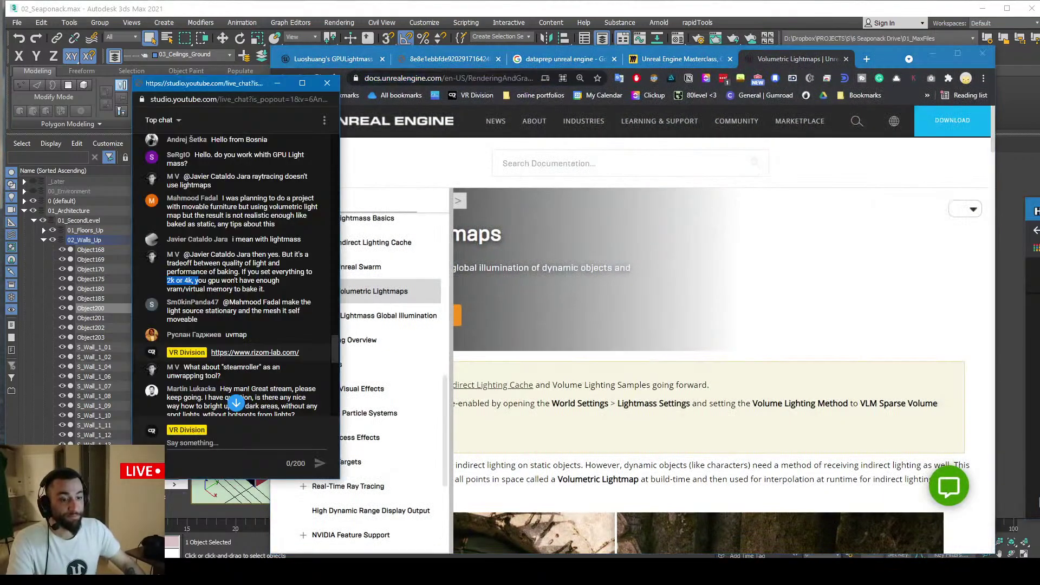
Browse the GPULightmass forum and an ArtStation kitchen-render artwork in Chrome, then minimize Chrome
left_click(277, 83)
left_click(320, 64)
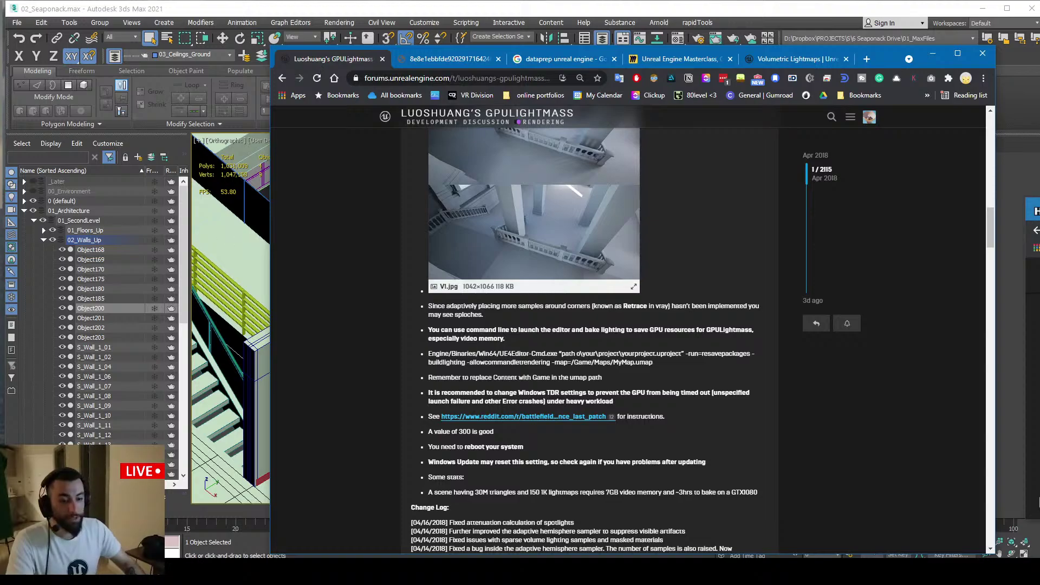
left_click(1036, 233)
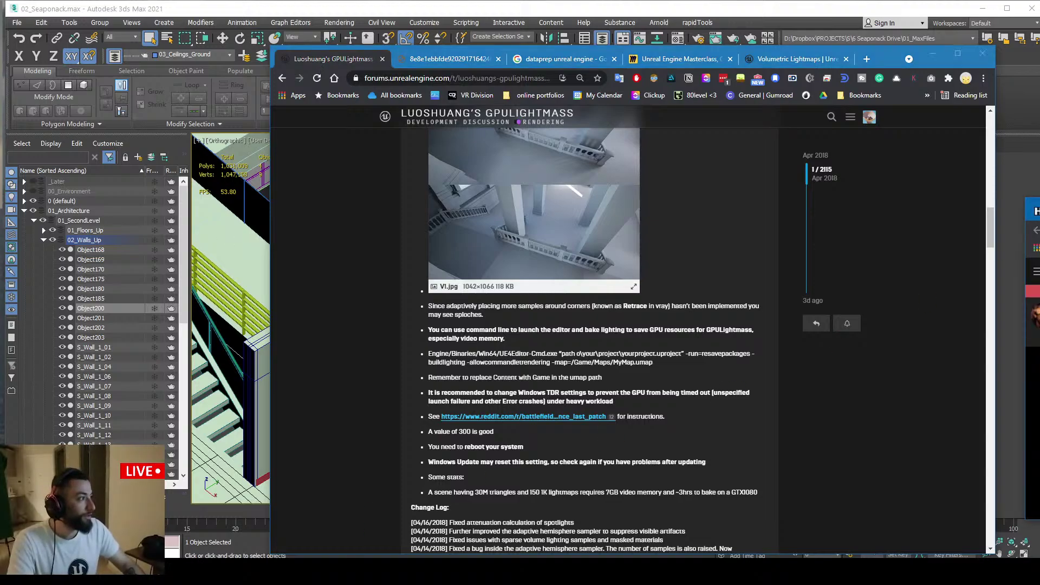
left_click(1036, 233)
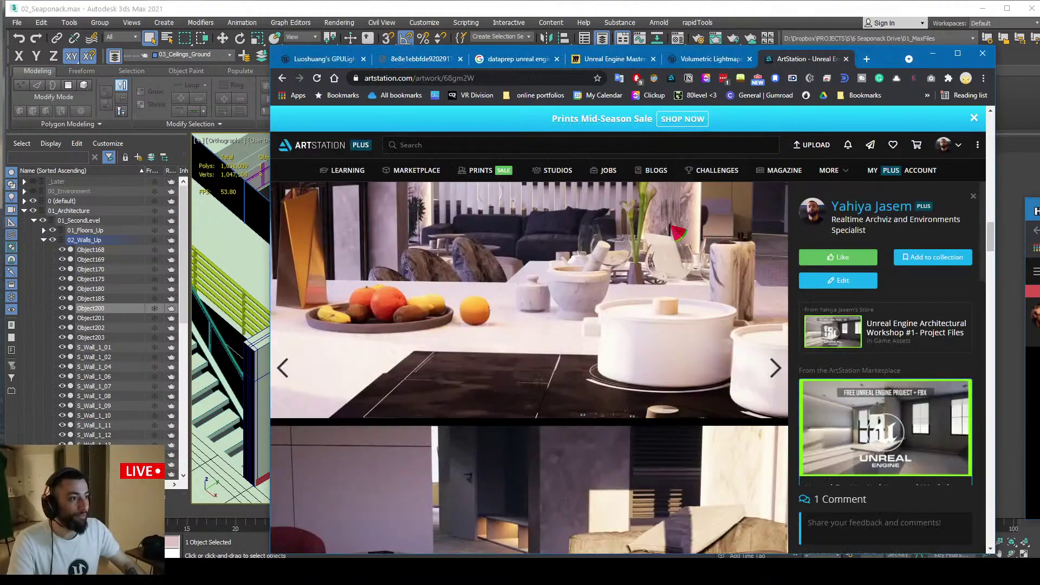
scroll(675, 230, "up", 10)
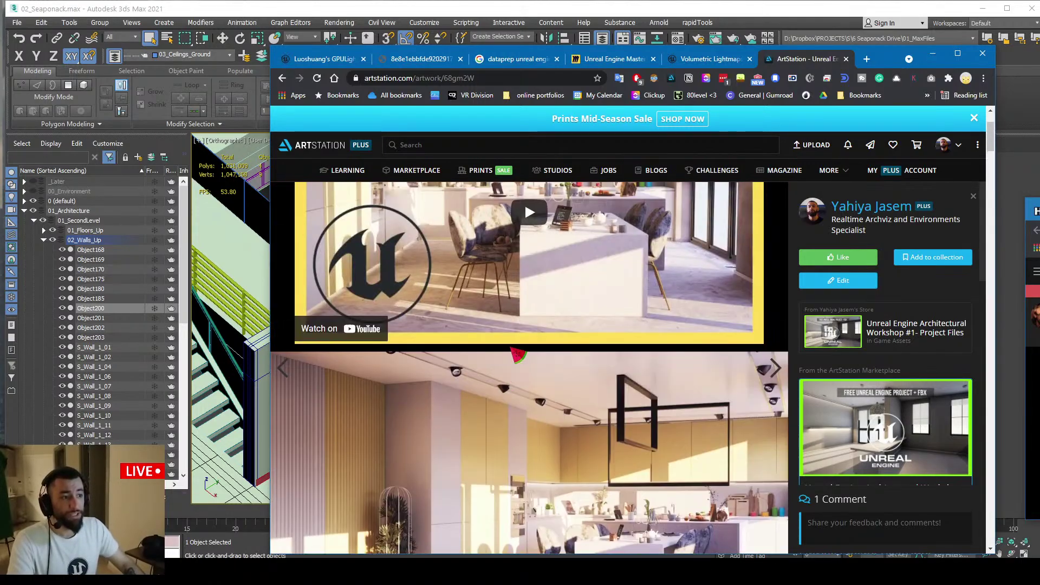
scroll(518, 355, "down", 3)
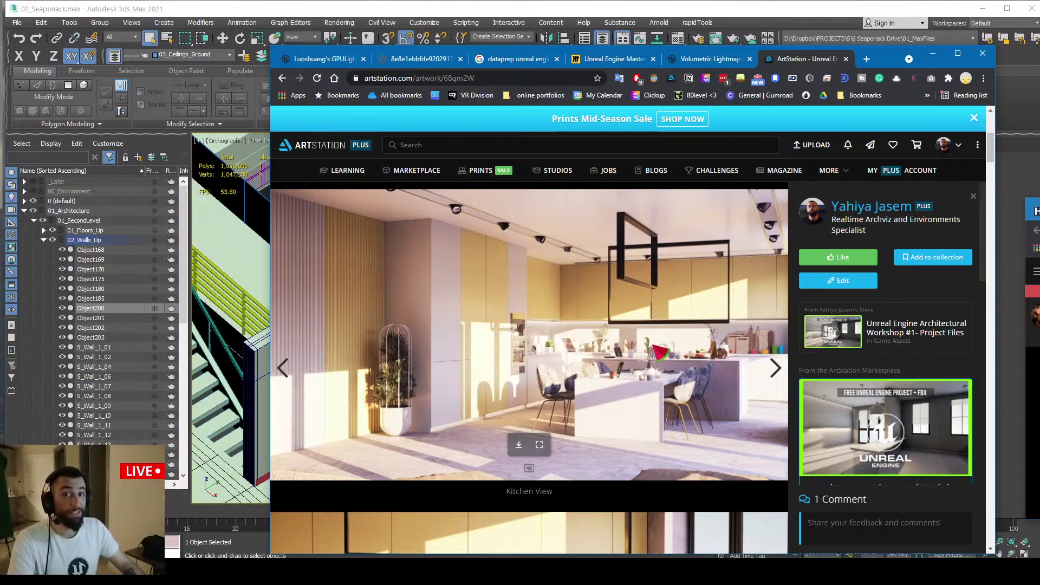
scroll(657, 352, "down", 10)
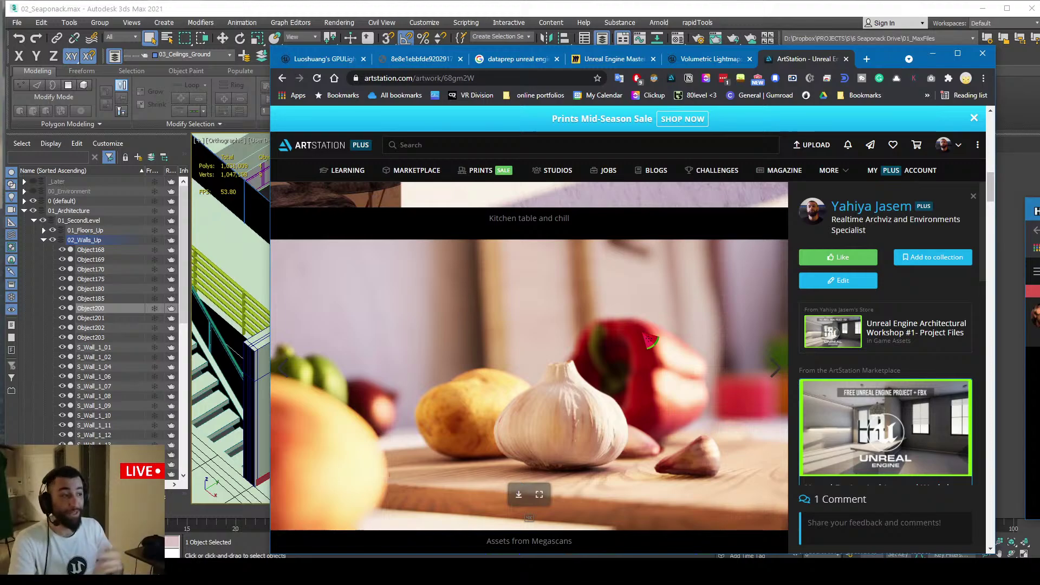
left_click(932, 53)
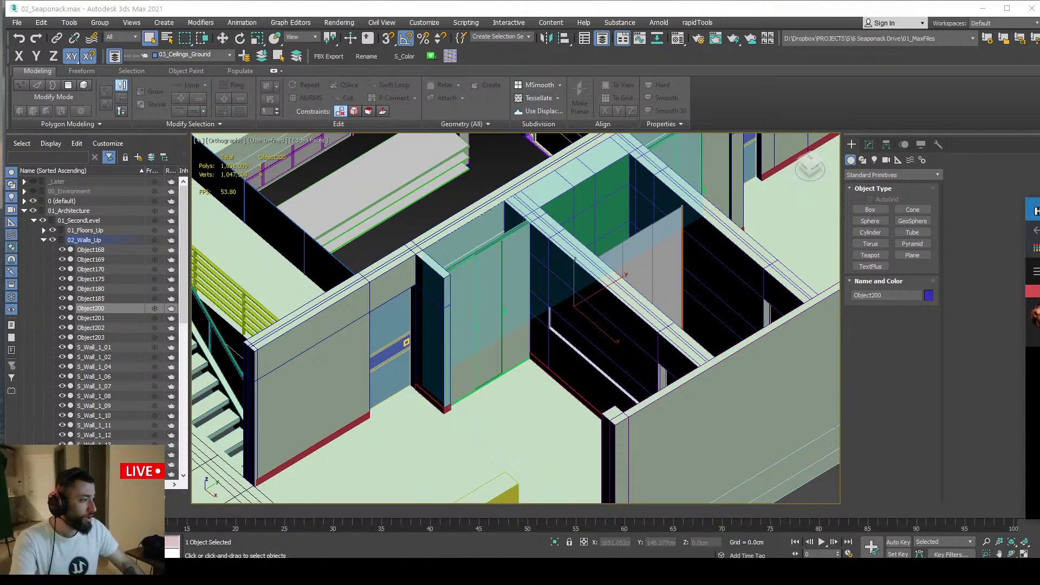
Back in Unreal, set S_Wall_1_18's Overridden Light Map Res from 4 to 16
key("alt+Tab")
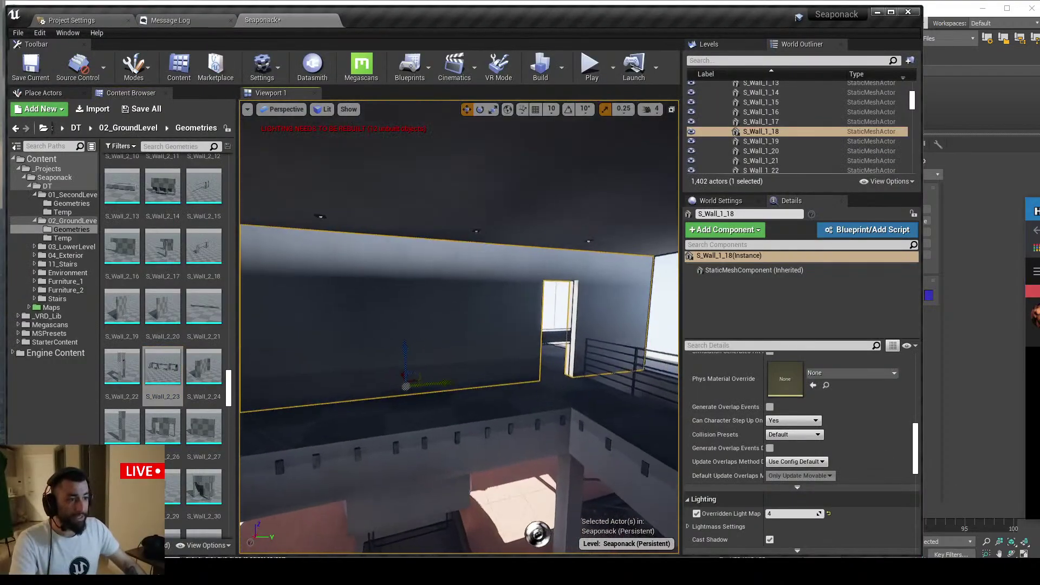
left_click_drag(783, 514, 796, 518)
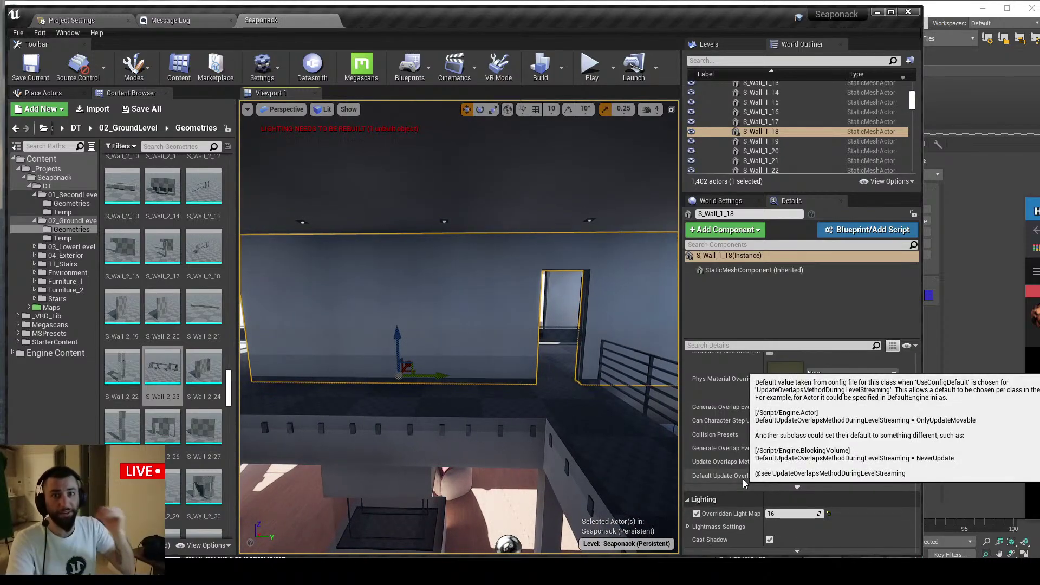
key("alt+Tab")
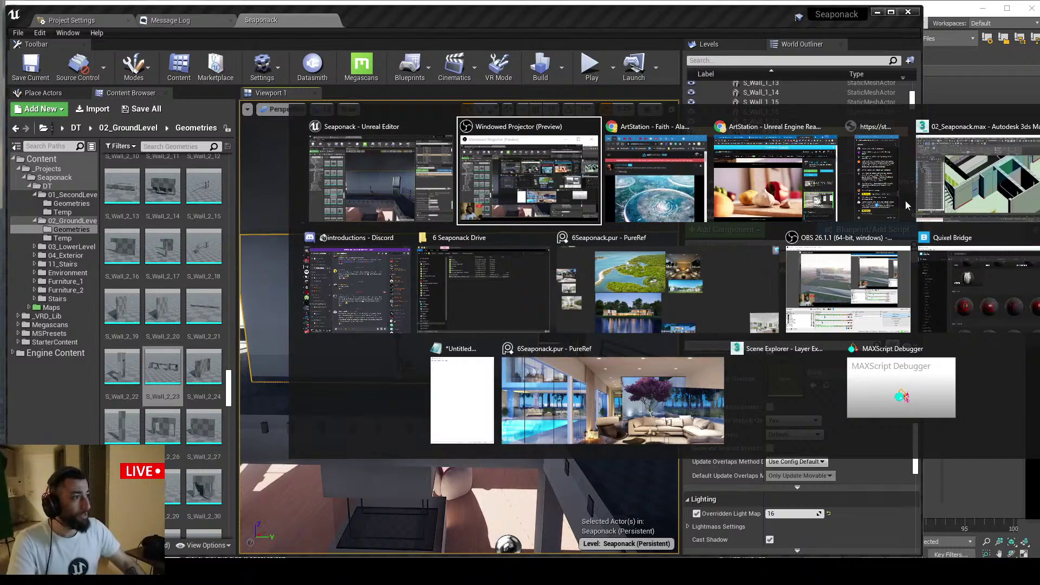
Scroll the live chat and highlight the reply about stationary lights and movable meshes
left_click(876, 173)
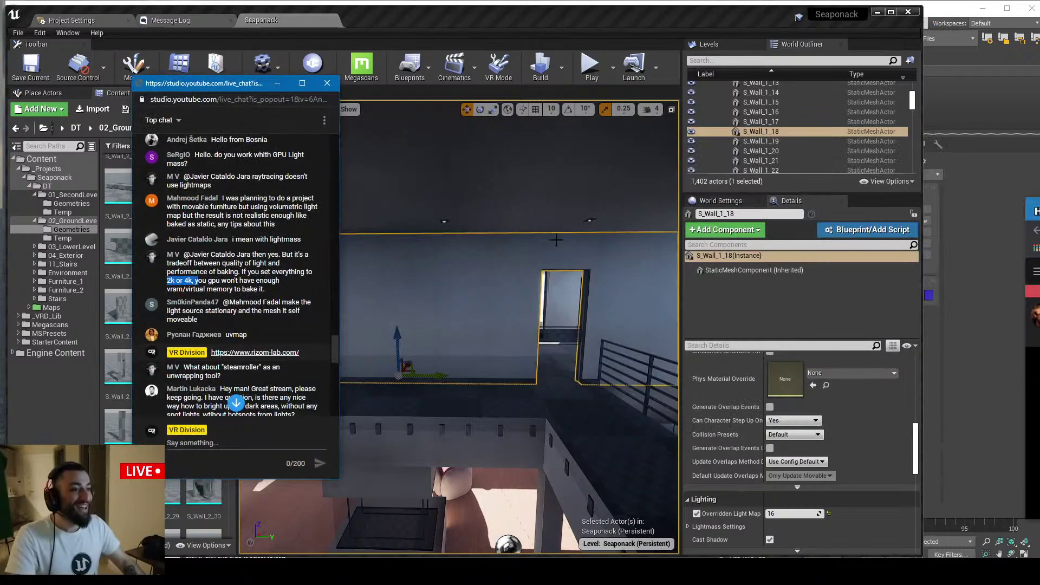
scroll(261, 324, "down", 4)
scroll(255, 314, "up", 1)
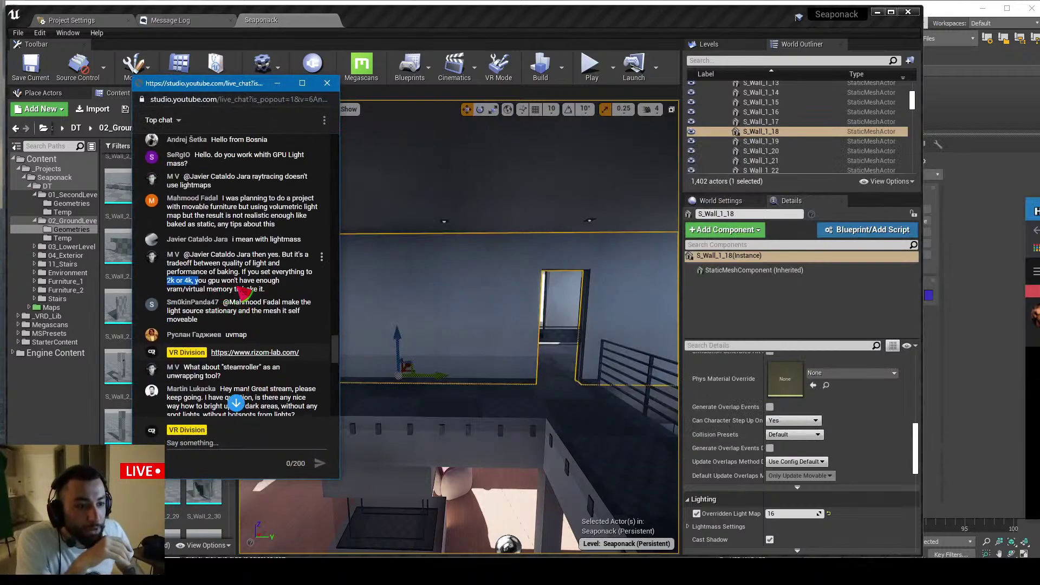
scroll(242, 294, "down", 1)
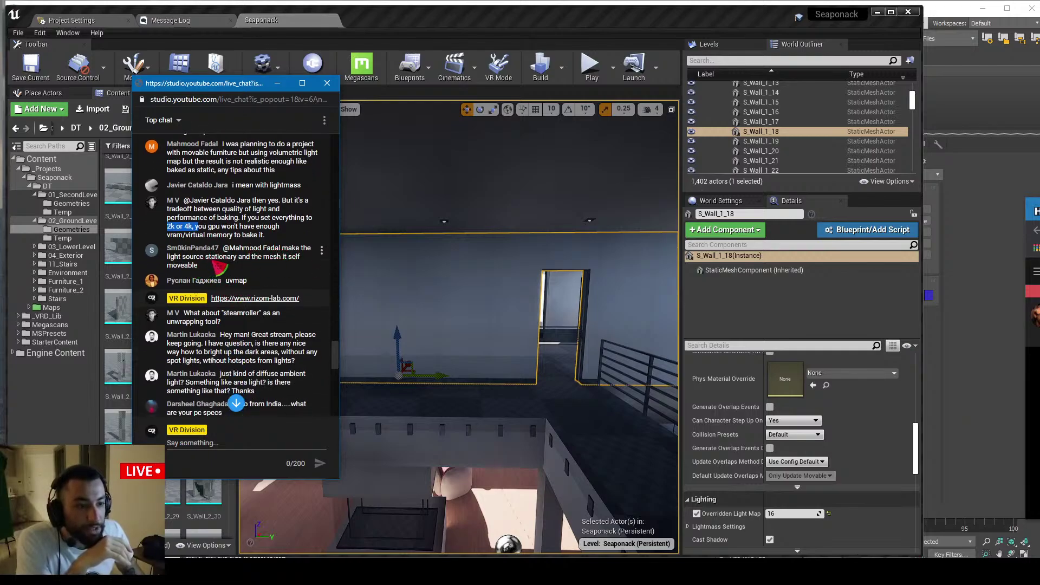
left_click_drag(206, 260, 259, 264)
left_click(211, 268)
Scroll on to the question about steamroller for unwrapping, then return to the Unreal viewport
scroll(238, 287, "down", 1)
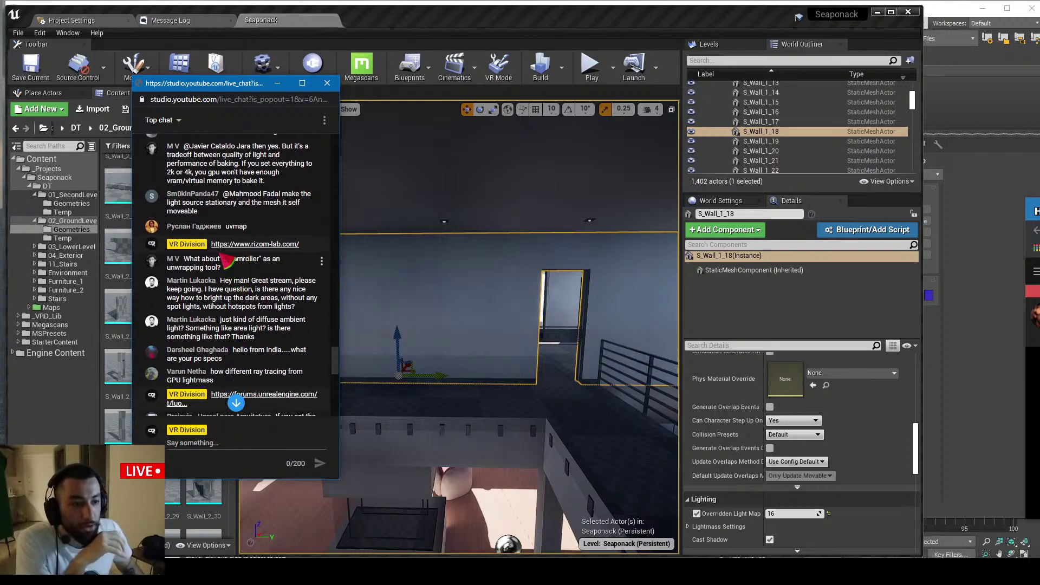
scroll(214, 233, "down", 1)
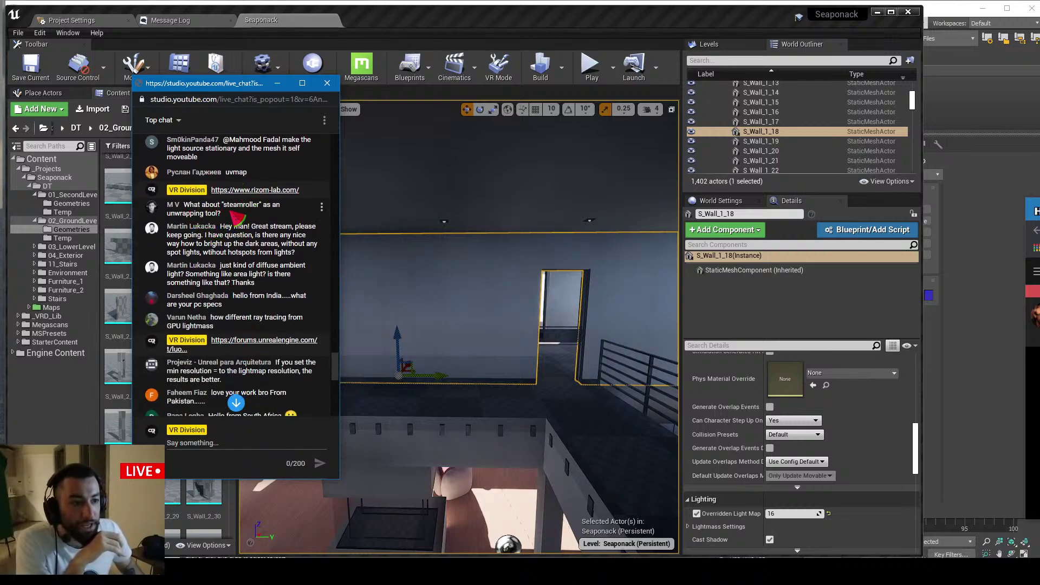
left_click_drag(193, 205, 222, 224)
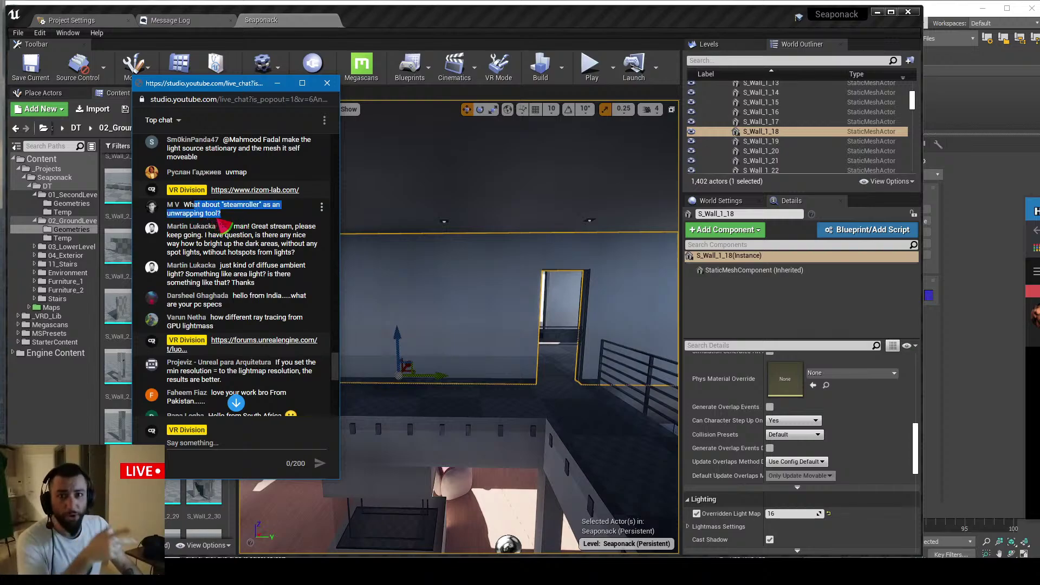
right_click_drag(497, 253, 477, 255)
Reimport the 02_GroundLevel Datasmith asset to show its import options with lightmap resolution 64
left_click(72, 221)
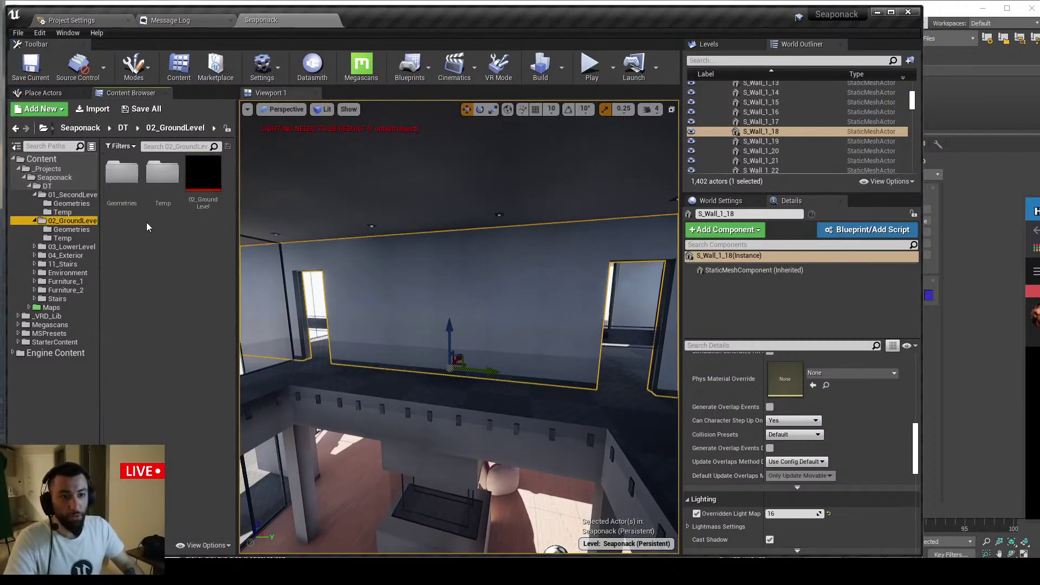
right_click(191, 184)
left_click(217, 193)
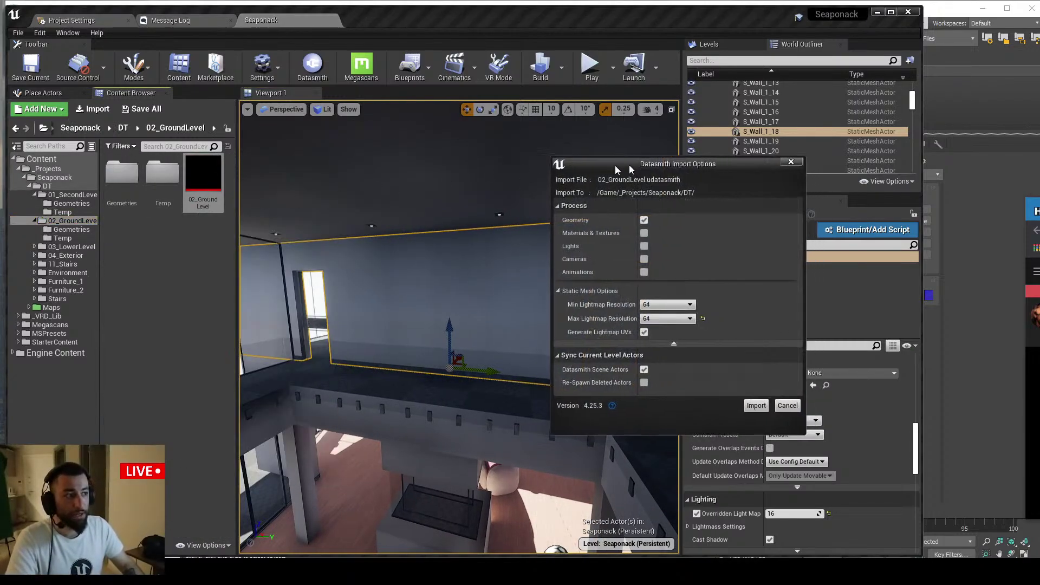
left_click_drag(629, 169, 520, 170)
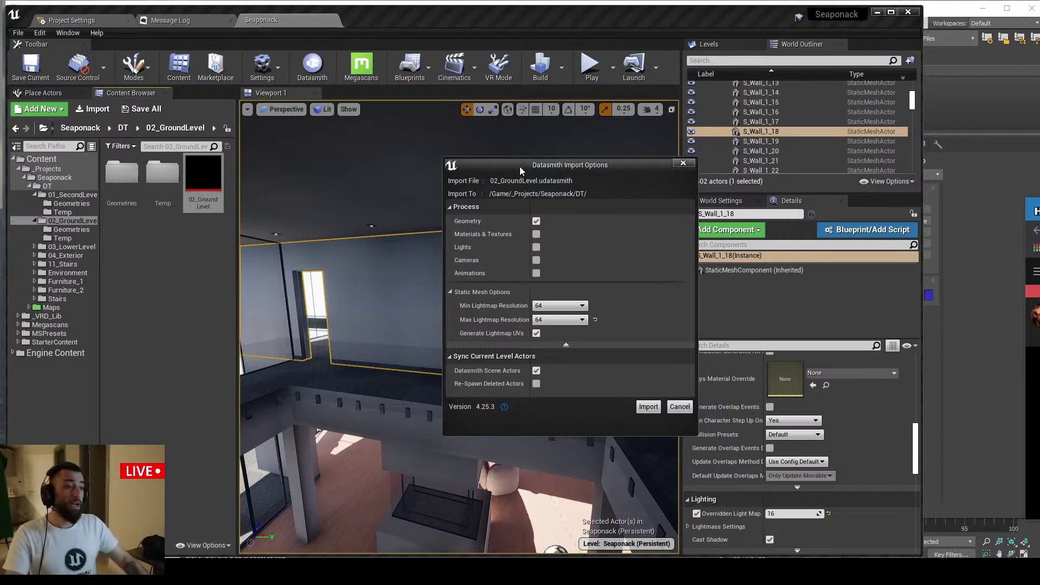
left_click_drag(561, 165, 529, 158)
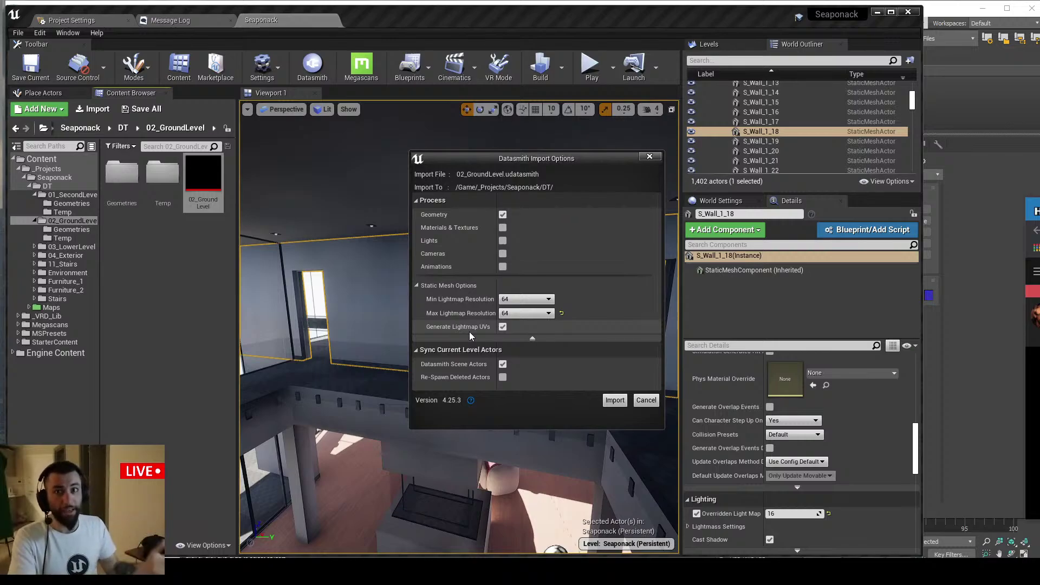
key("alt+Tab")
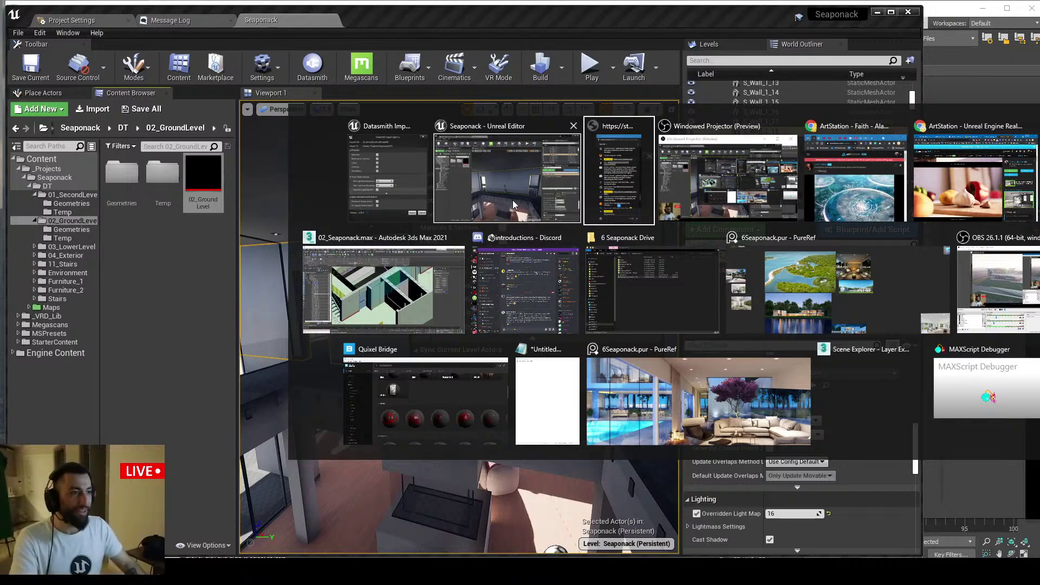
In 3ds Max, select wall S_Wall_1_19 and show its SteamRoller_Ch2 unwrap modifier on map channel 2
left_click(439, 280)
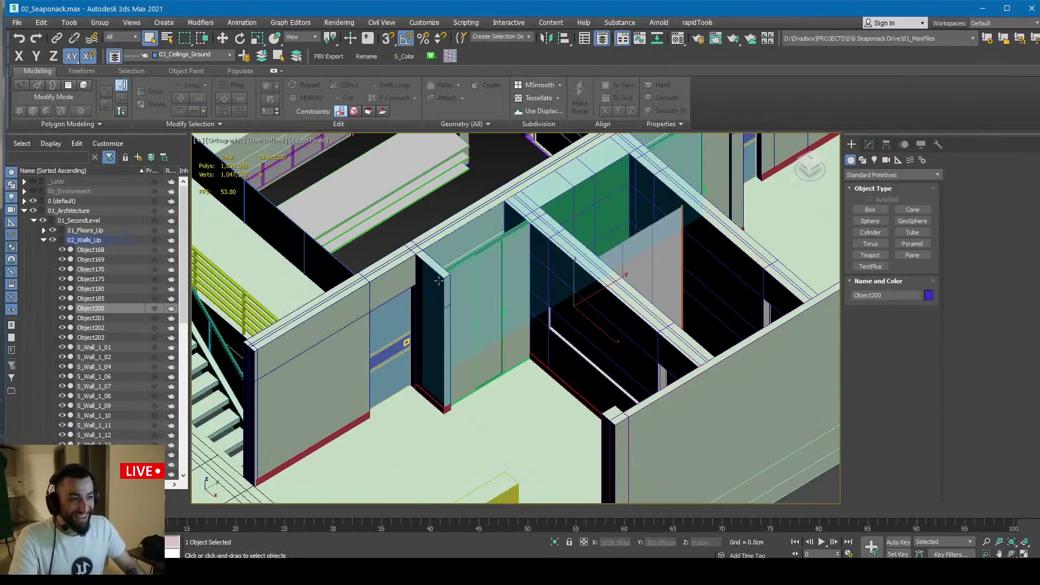
left_click(868, 144)
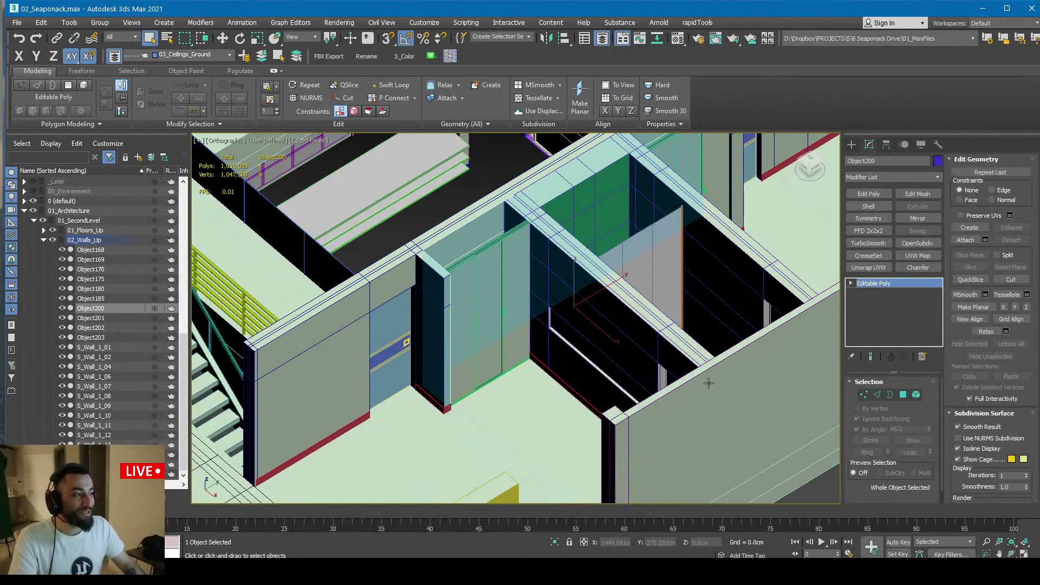
left_click(837, 305)
left_click(892, 284)
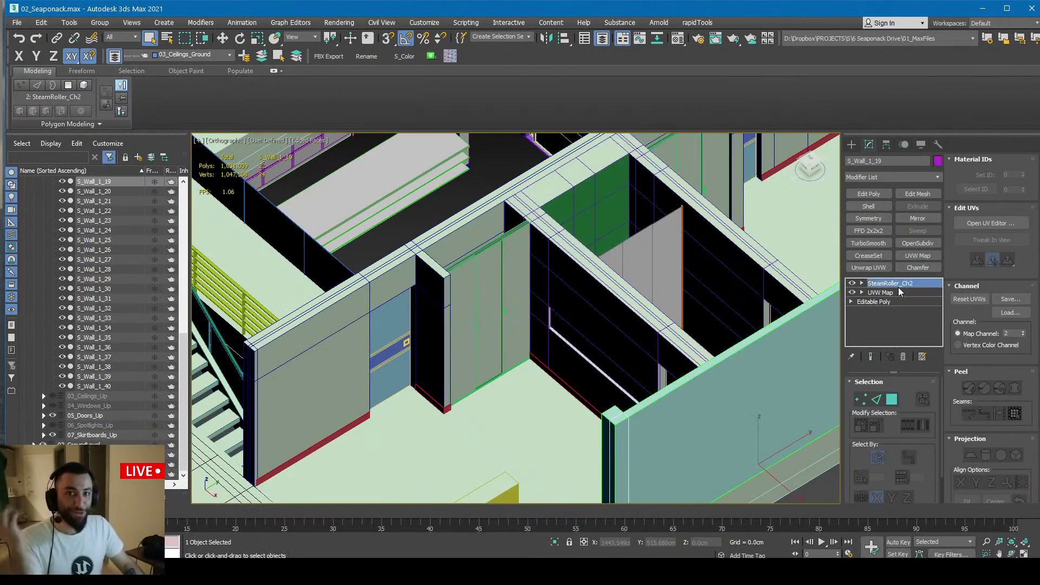
middle_click_drag(745, 348, 534, 327)
scroll(618, 264, "down", 3)
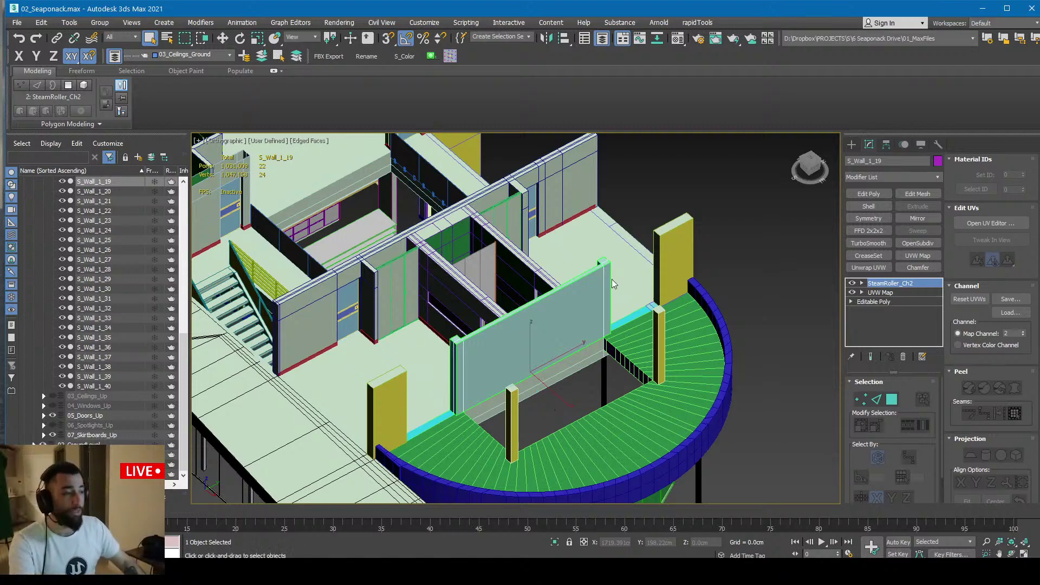
scroll(559, 325, "down", 5)
middle_click_drag(559, 325, 542, 326, "alt")
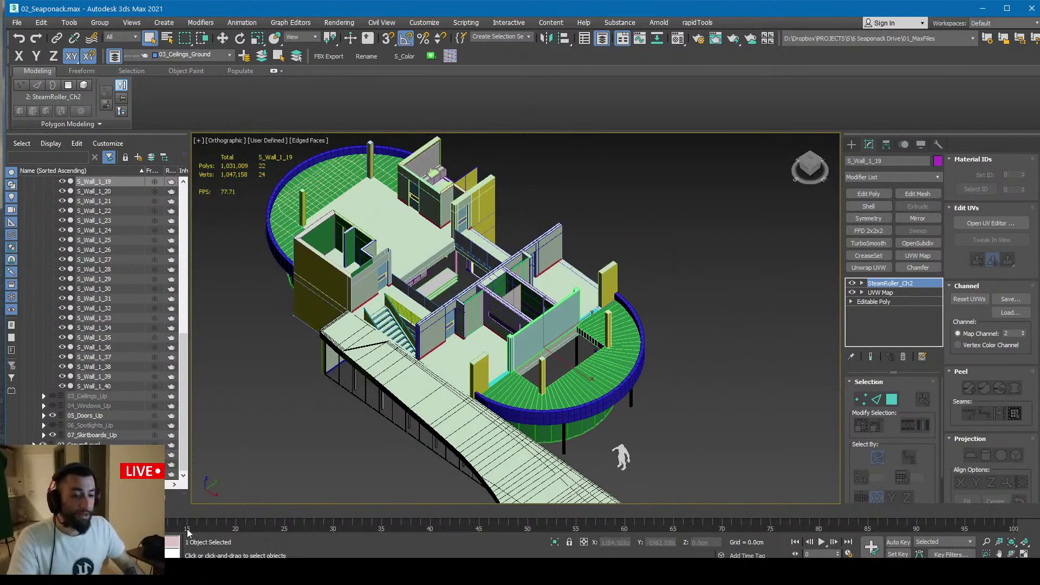
middle_click_drag(432, 415, 420, 417, "alt")
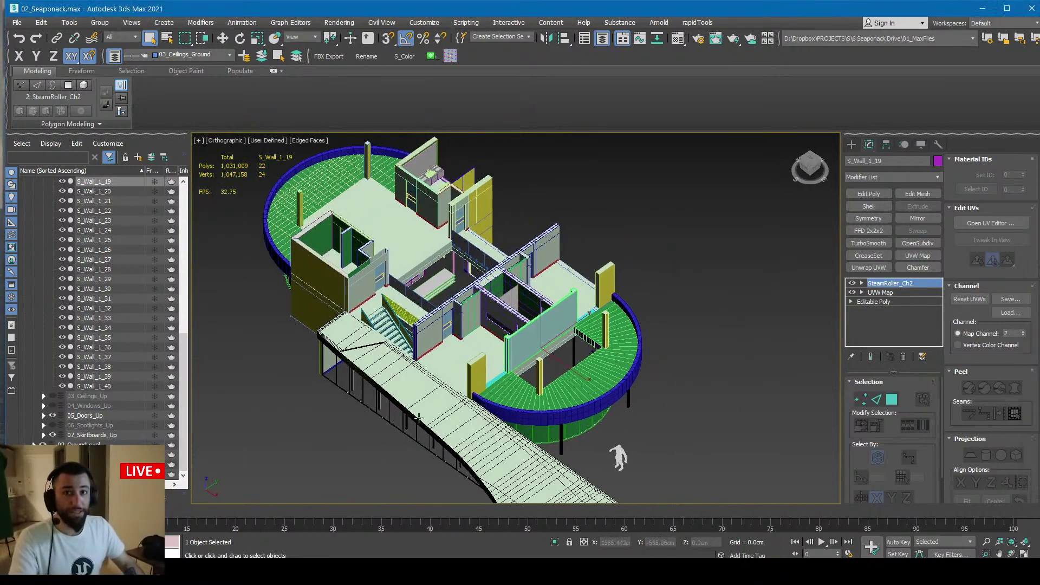
middle_click_drag(542, 249, 540, 247, "alt")
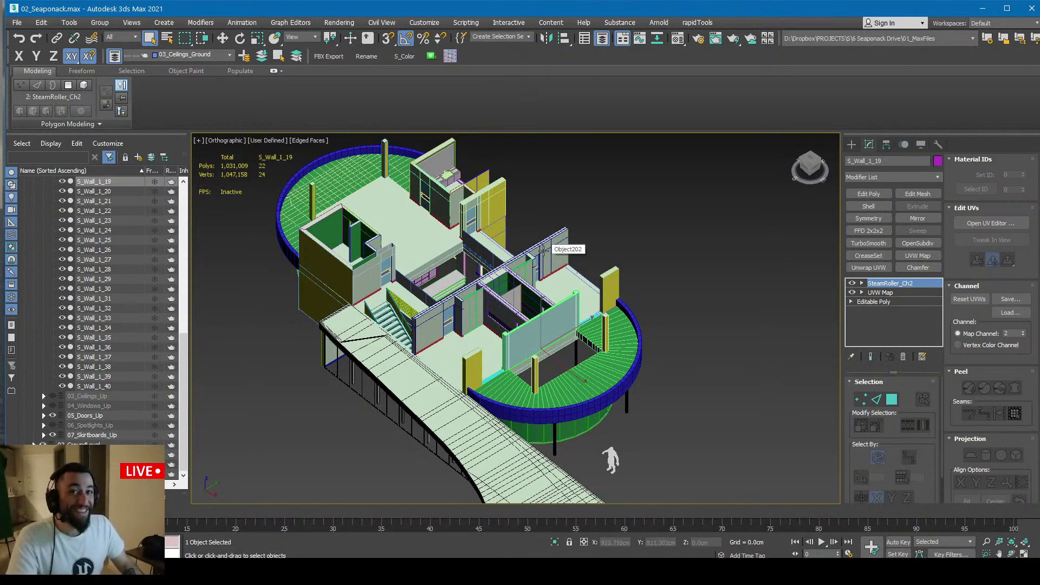
Select and zoom to wall Object202, adding a UV unwrap modifier on map channel 2
left_click(542, 249)
key("z")
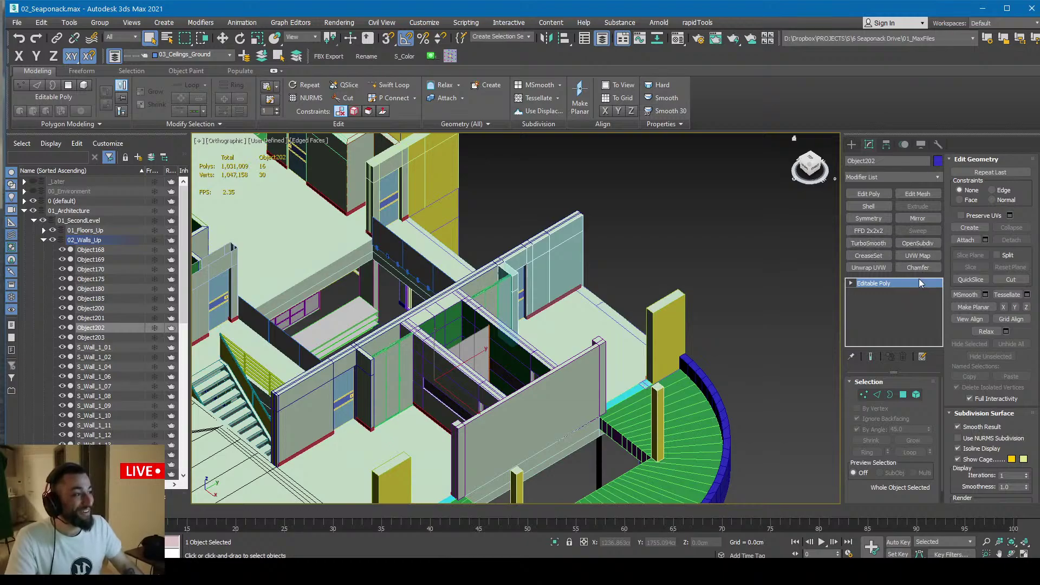
left_click(868, 267)
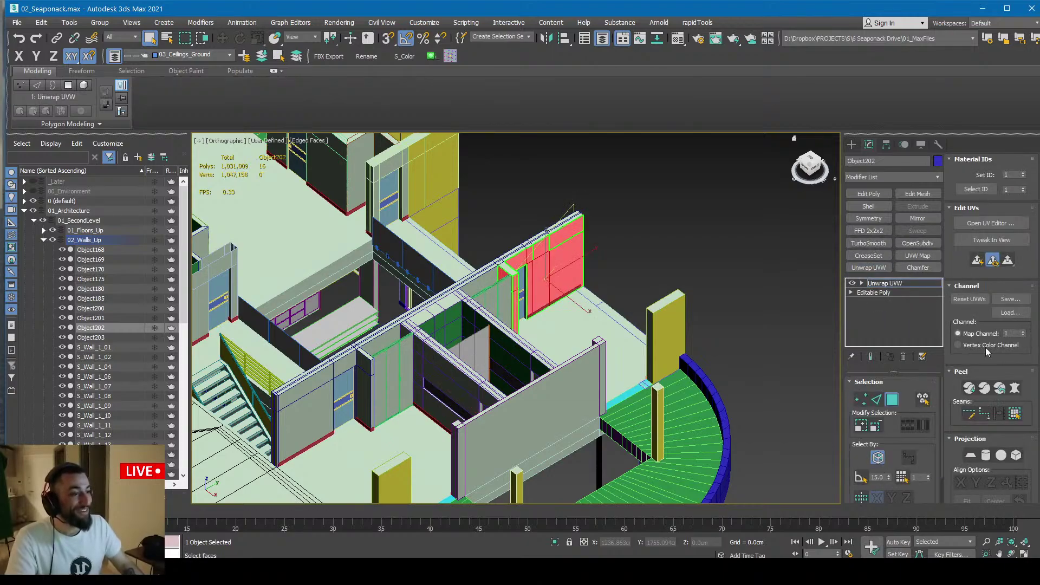
left_click(1023, 331)
left_click(647, 324)
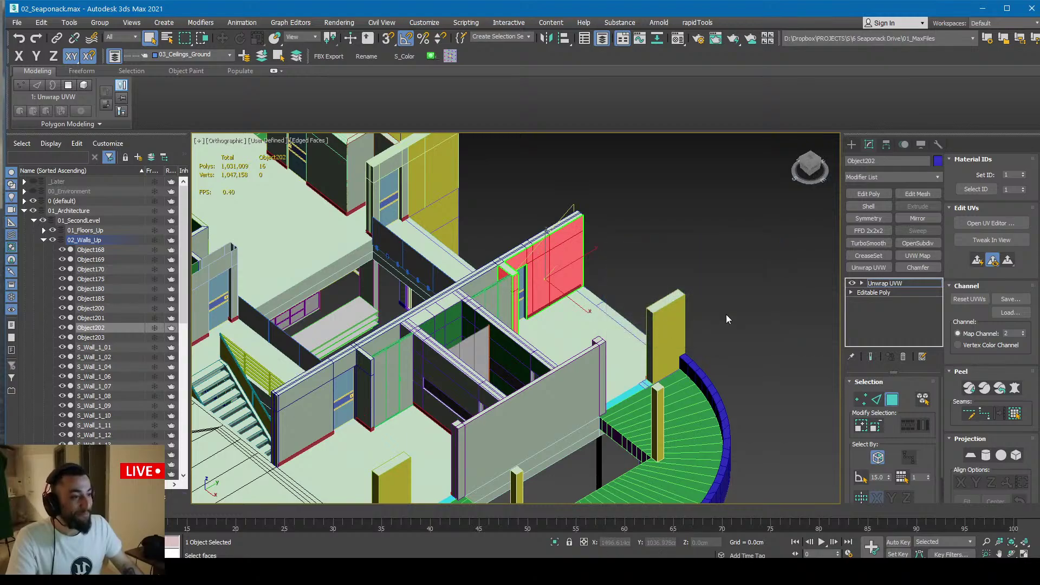
Apply flatten mapping to Object202's UVs, then return to Unreal's Datasmith import options
left_click(987, 224)
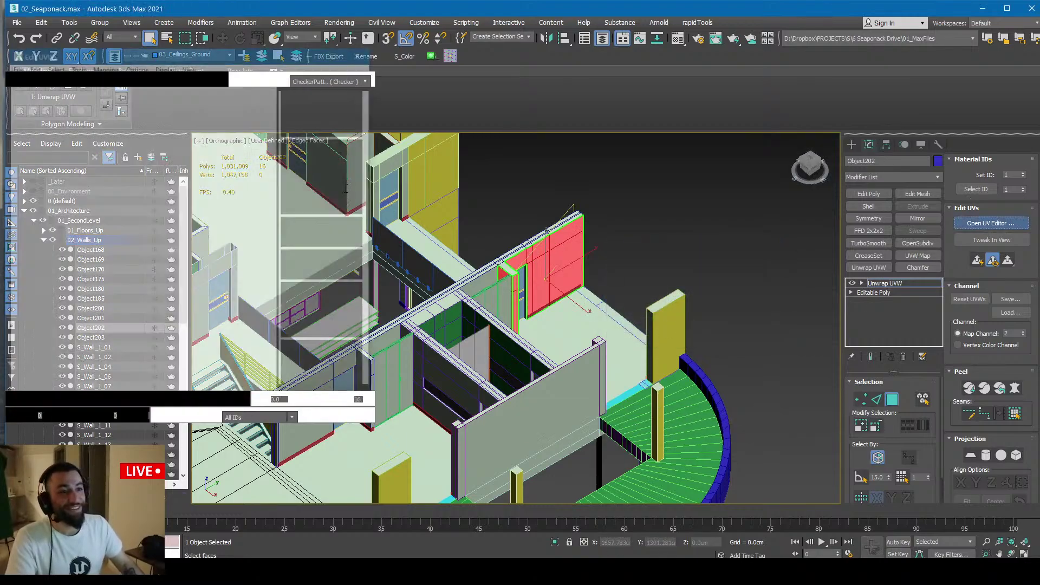
left_click(104, 65)
left_click(130, 76)
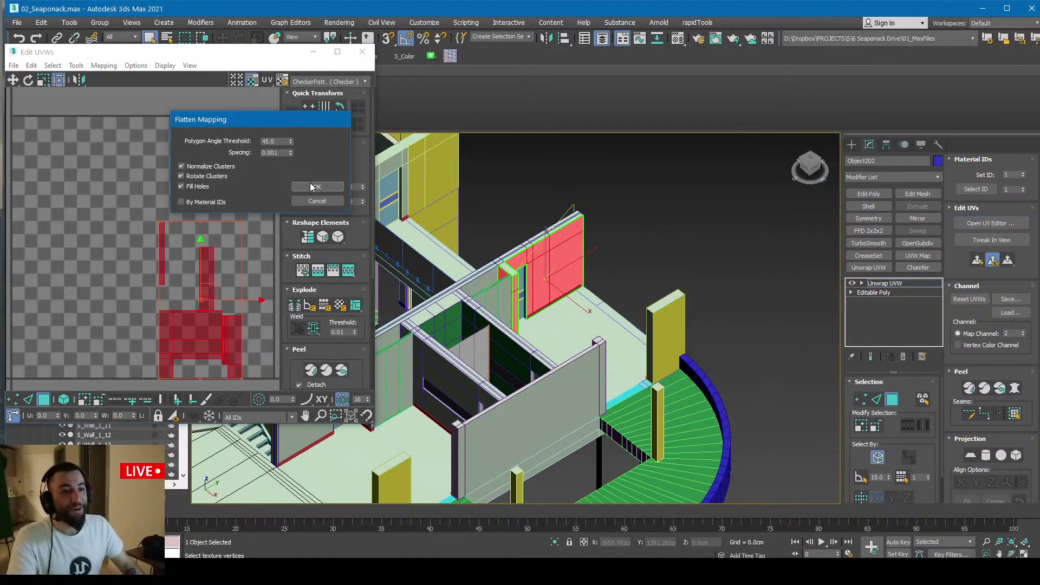
left_click(312, 187)
left_click(852, 145)
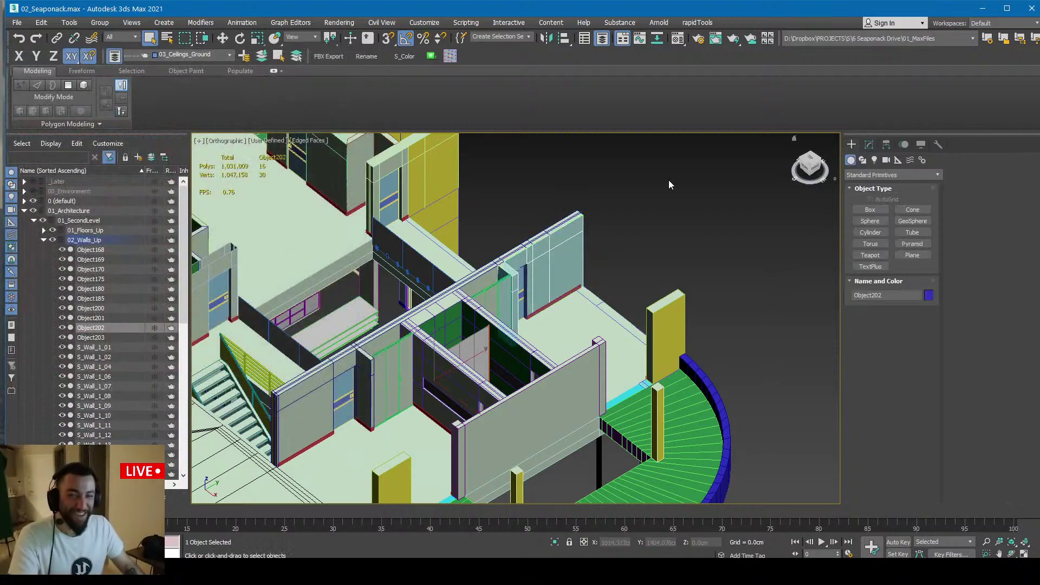
scroll(595, 204, "down", 2)
scroll(511, 218, "up", 2)
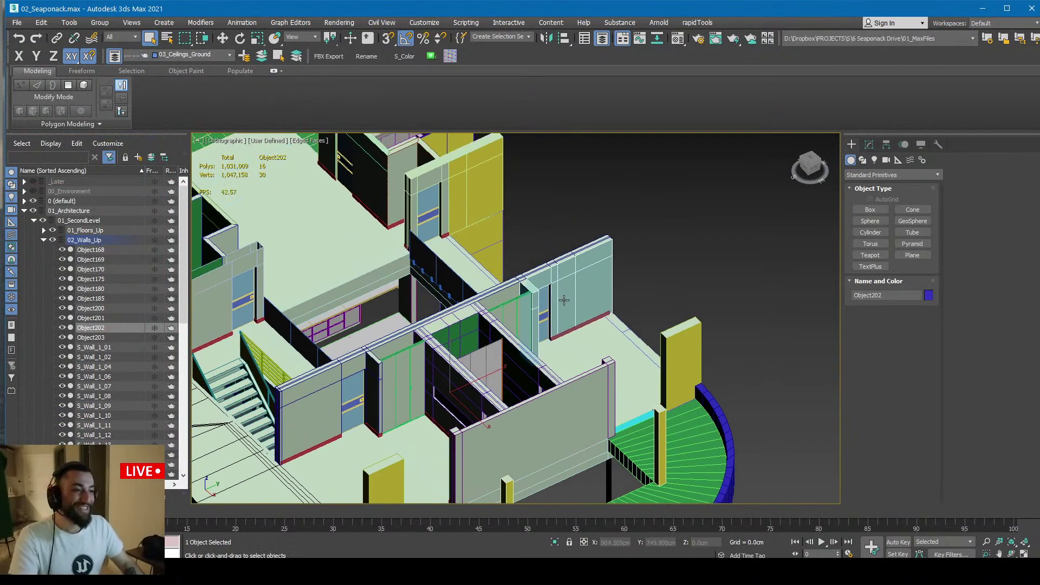
middle_click_drag(565, 299, 519, 293, "alt")
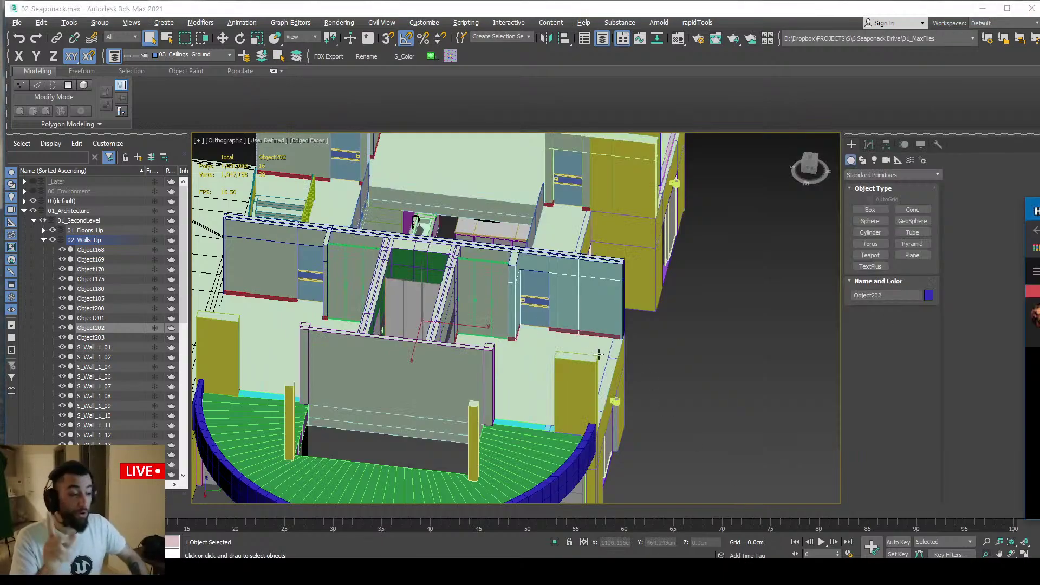
key("alt+Tab")
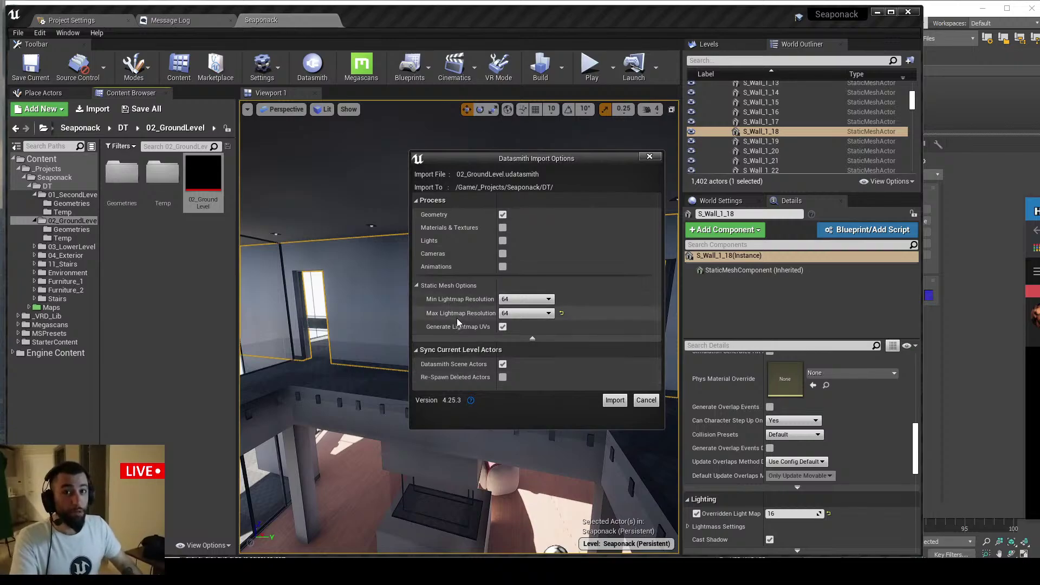
Uncheck Generate Lightmap UVs in the Datasmith import options and switch to the live chat
left_click(503, 327)
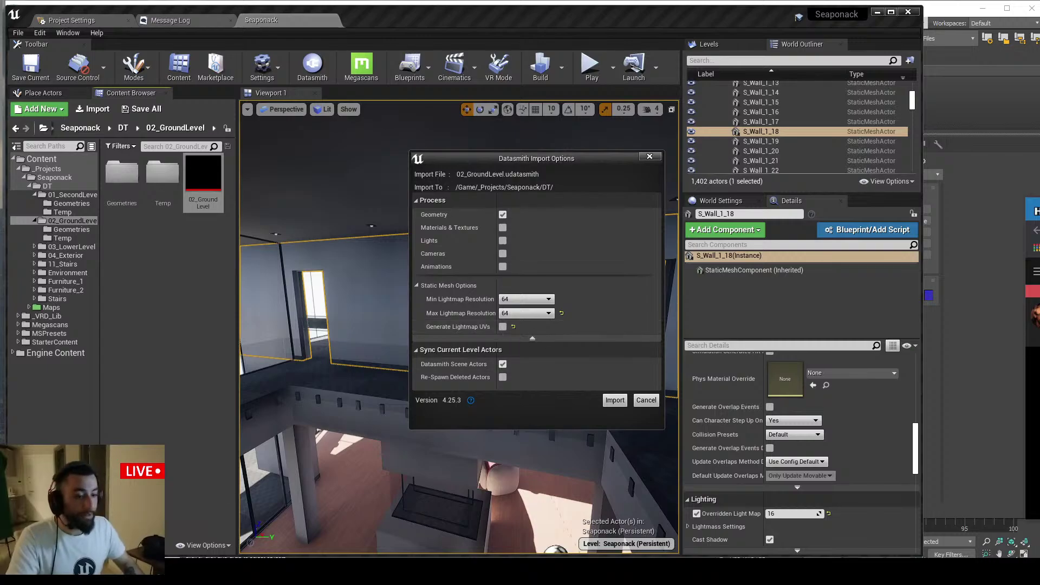
key("alt+Tab")
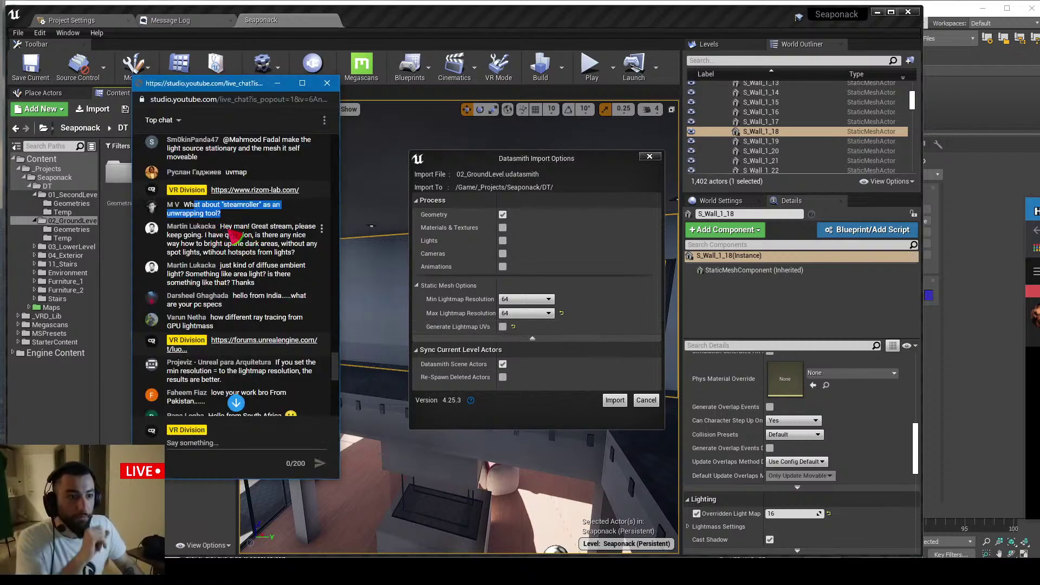
Highlight the viewer's question about brightening dark areas in the chat, then return to Unreal
left_click(234, 245)
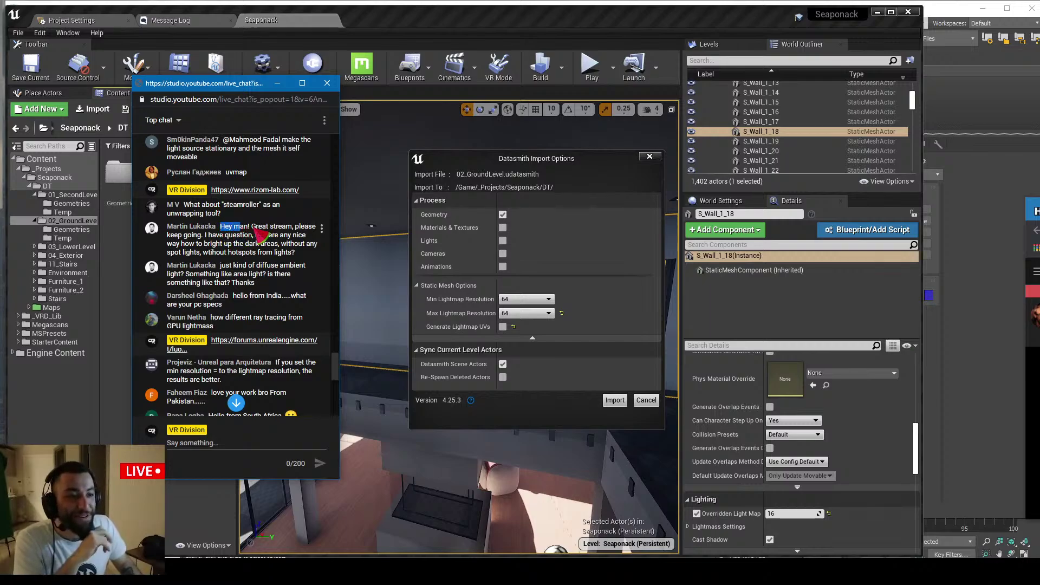
double_click(216, 235)
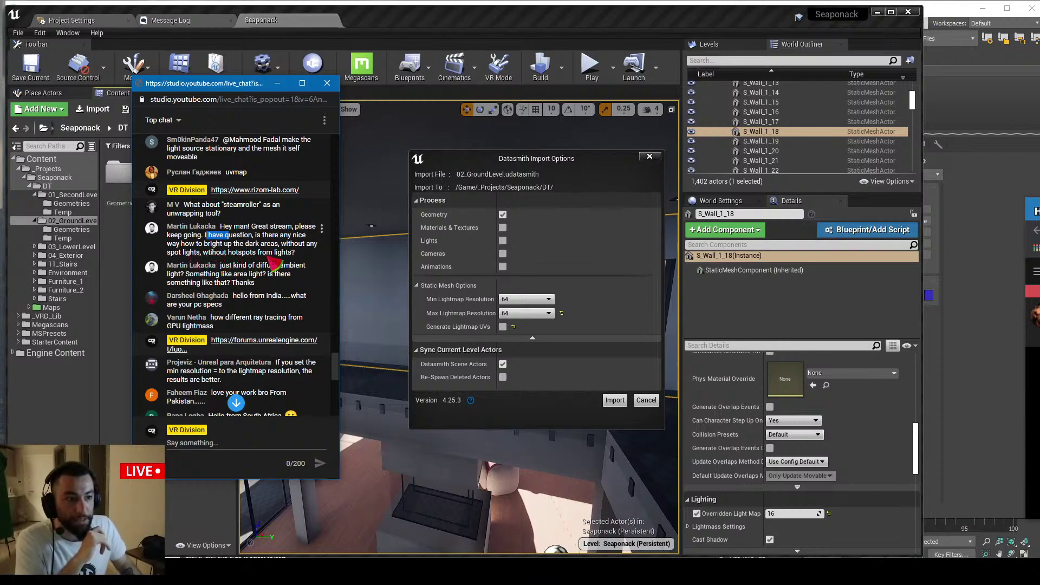
left_click(409, 20)
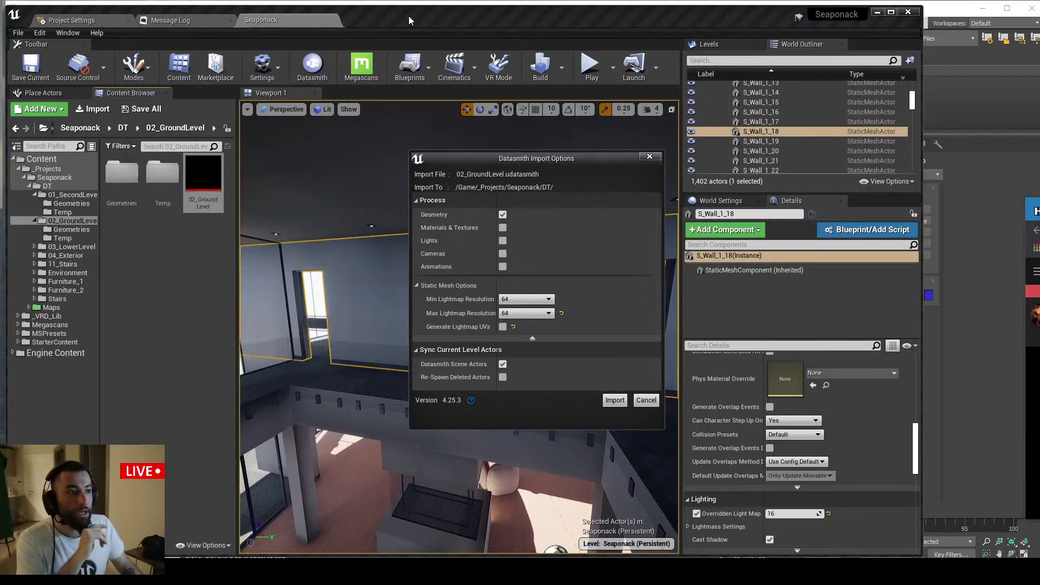
Close the Datasmith import options and open the level's World Settings in a widened panel
left_click(650, 157)
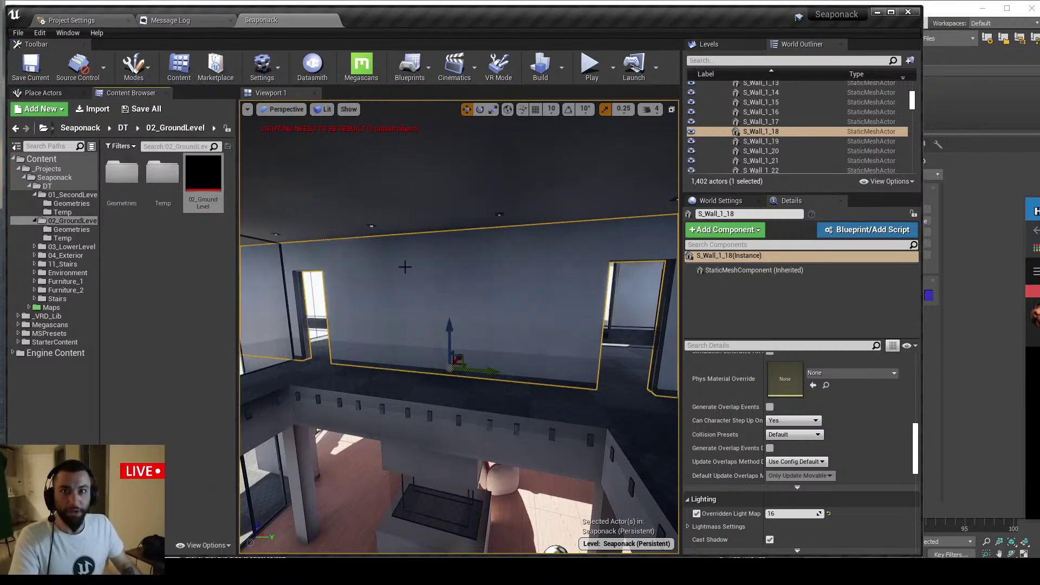
left_click(720, 200)
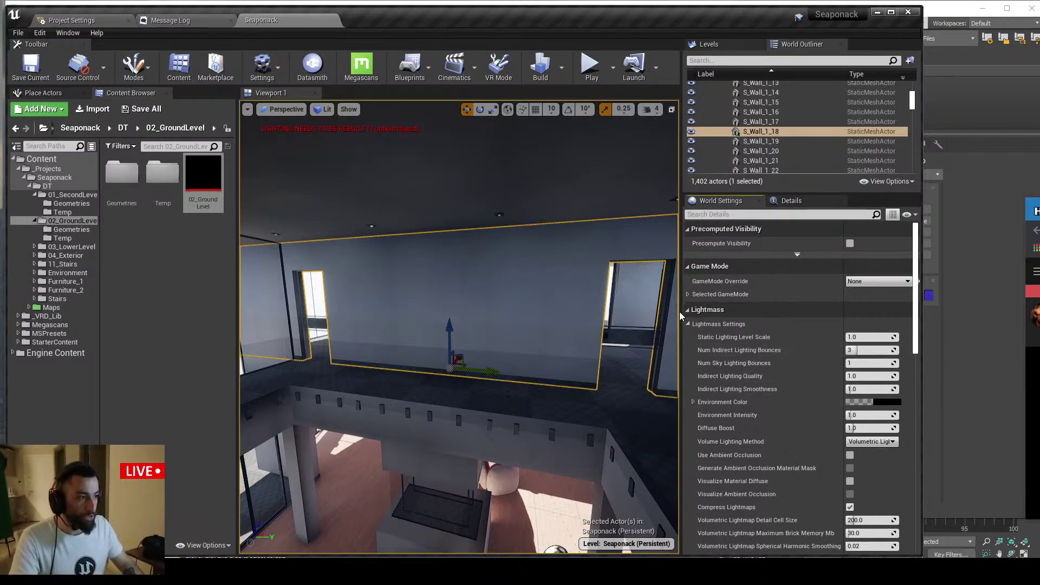
left_click_drag(680, 311, 647, 319)
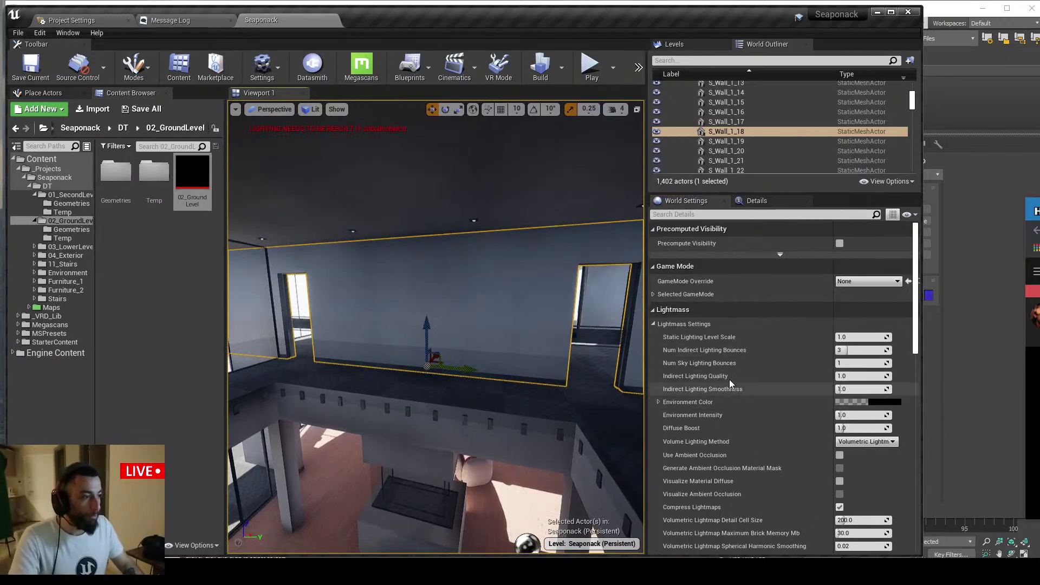
Focus World Settings and expand Lightmass Settings, showing Num Indirect Lighting Bounces at 3
mouse_move(691, 352)
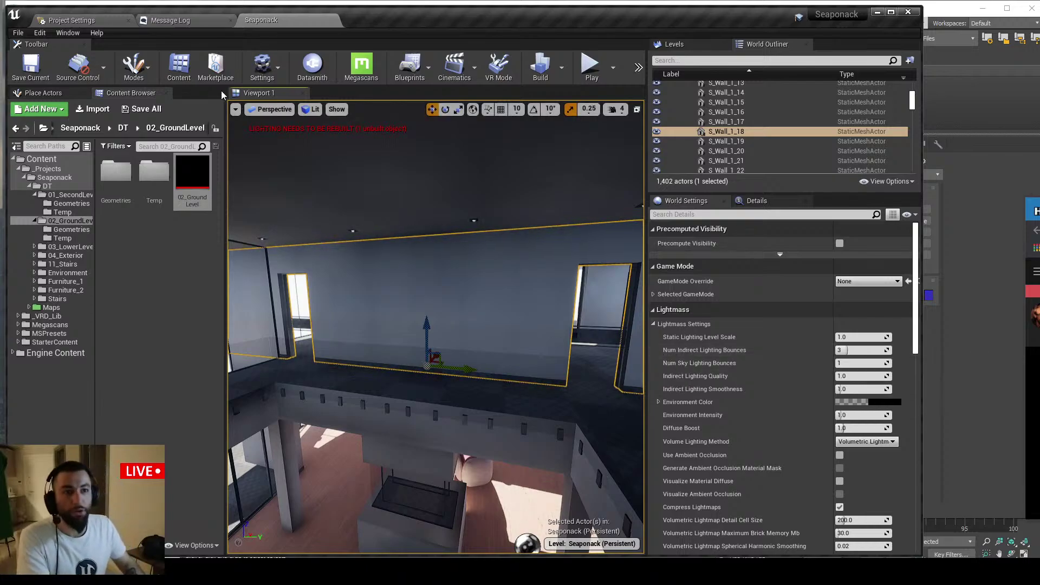
left_click(263, 66)
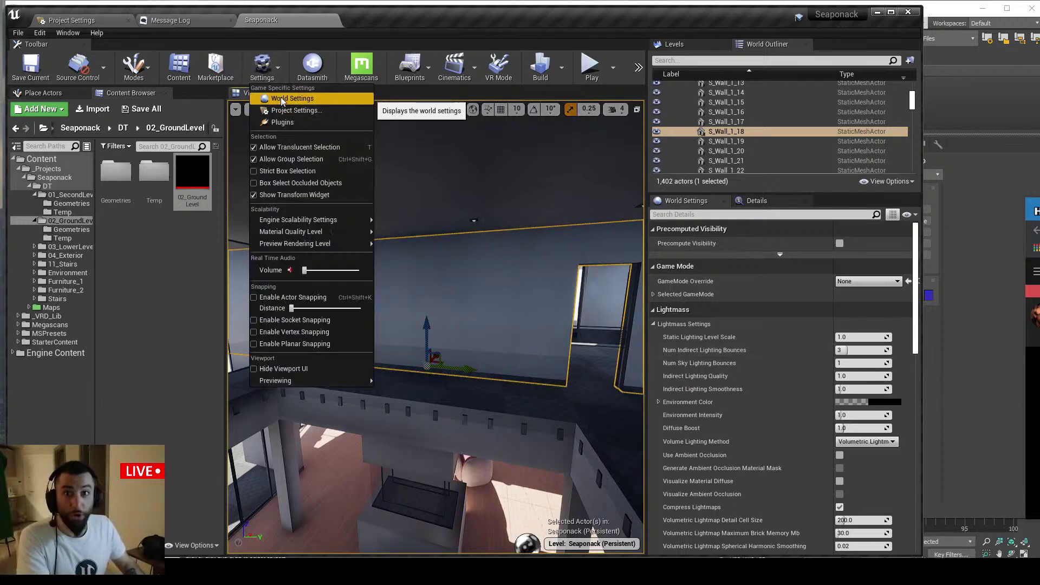
left_click(282, 99)
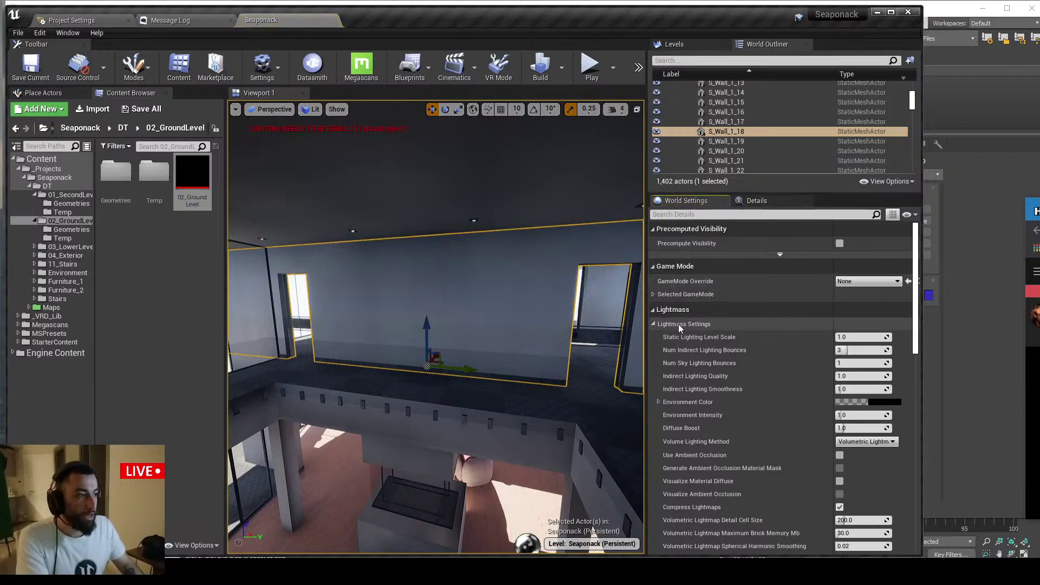
left_click(653, 324)
left_click(653, 324)
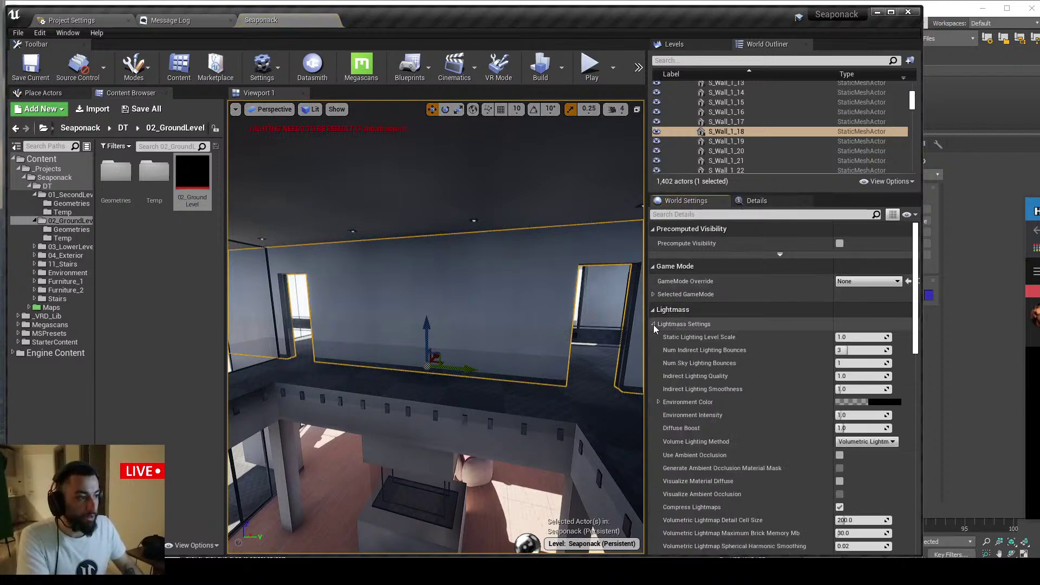
mouse_move(680, 353)
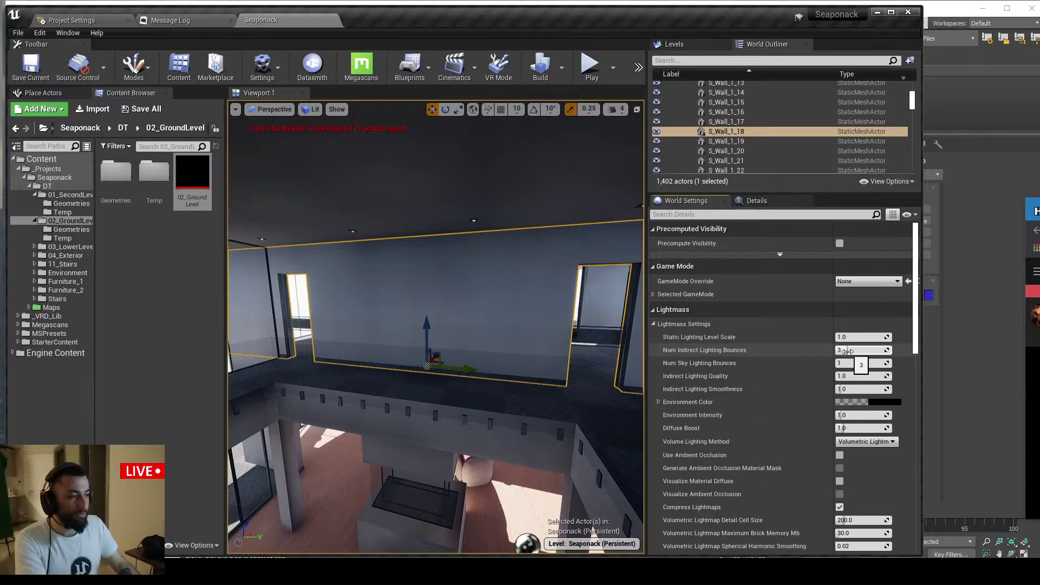
left_click(848, 351)
type("10")
key("Return")
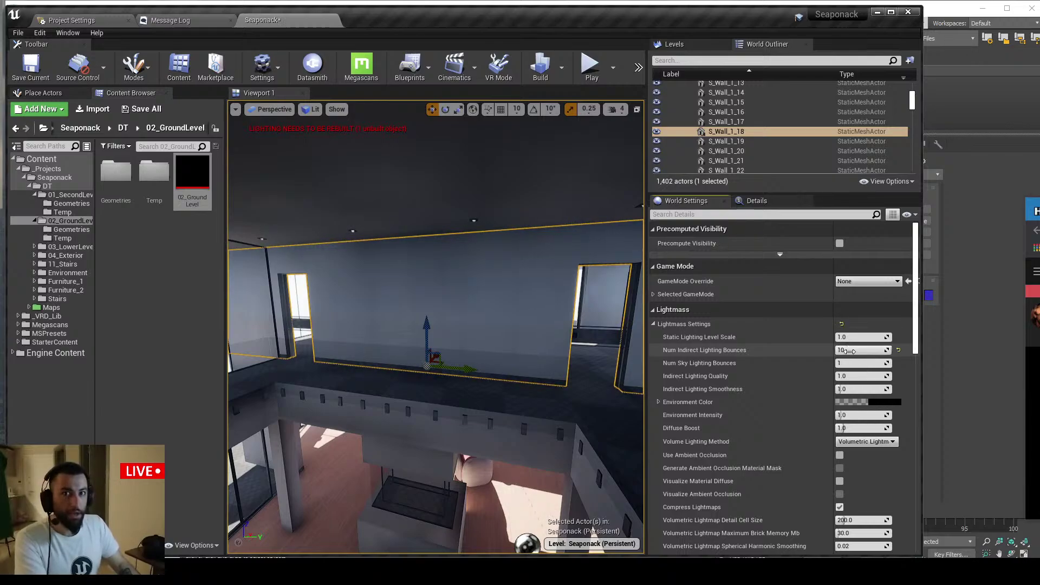
left_click(851, 353)
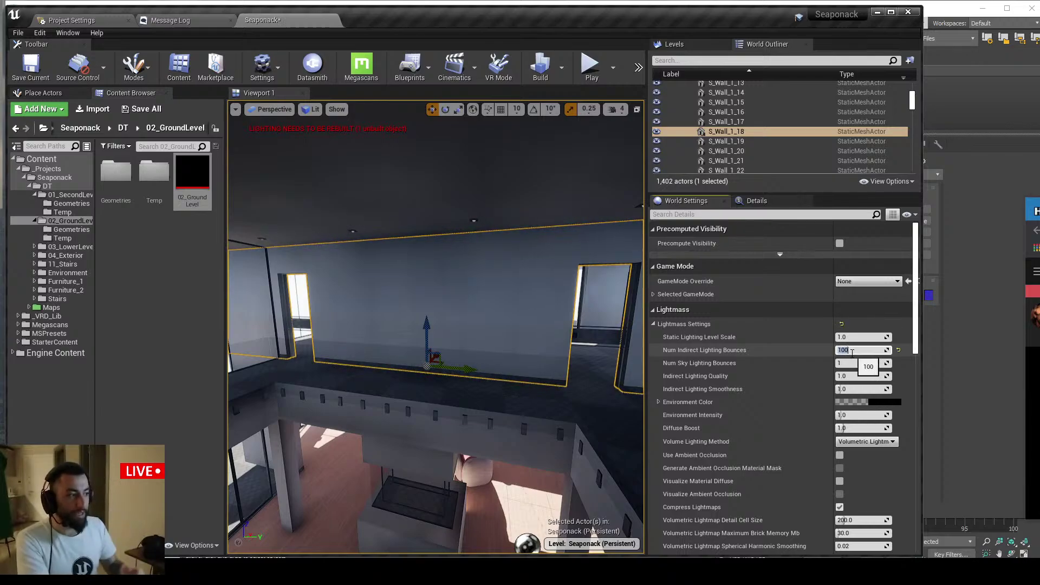
type("50")
key("Return")
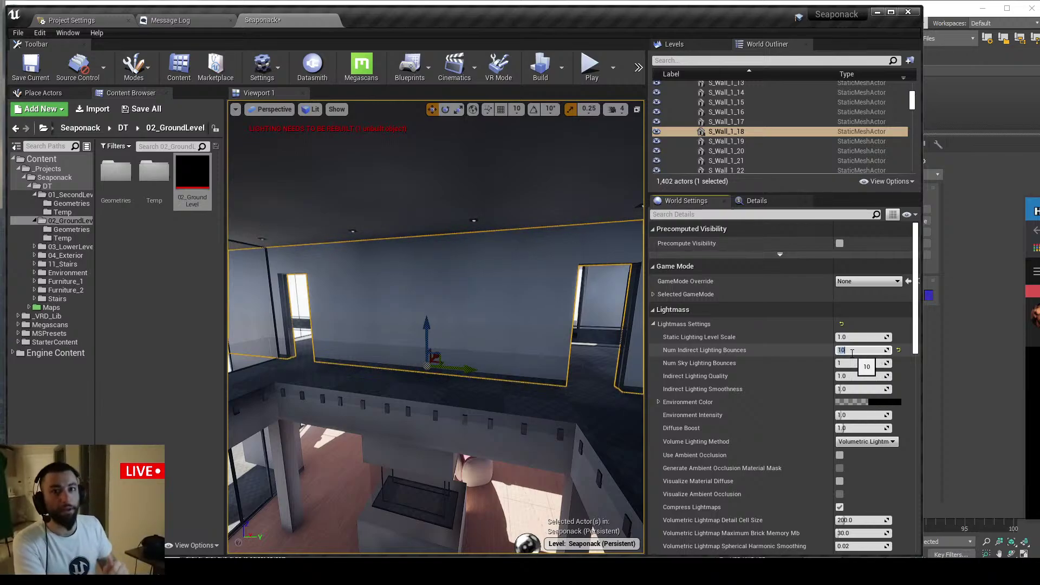
key("Return")
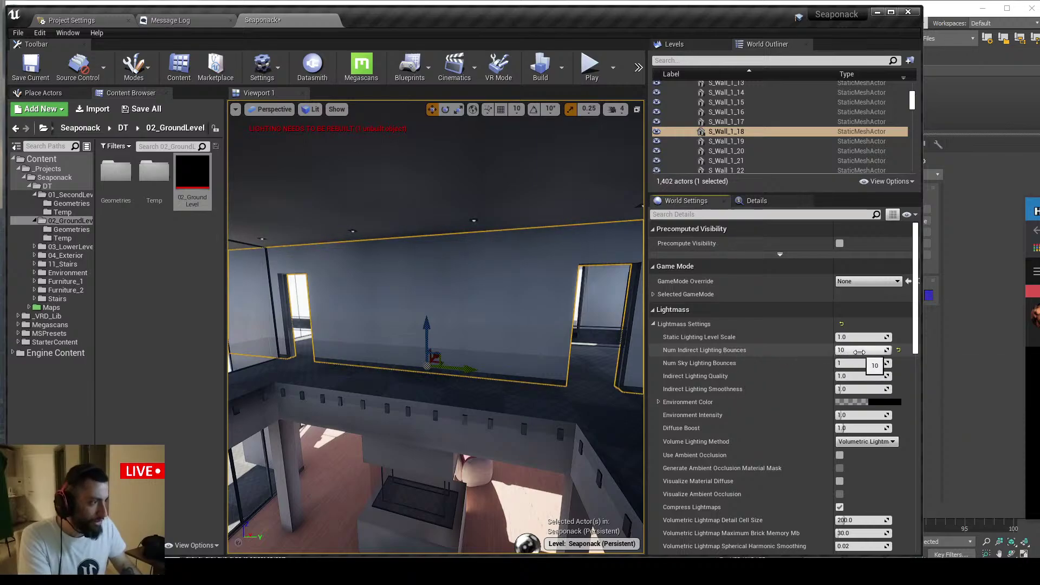
left_click(860, 353)
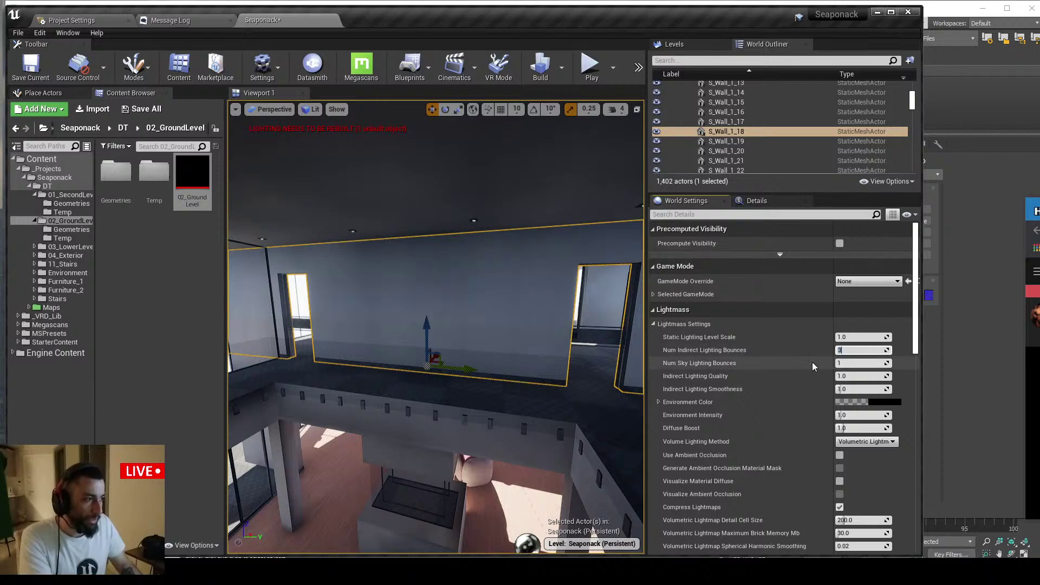
key("Return")
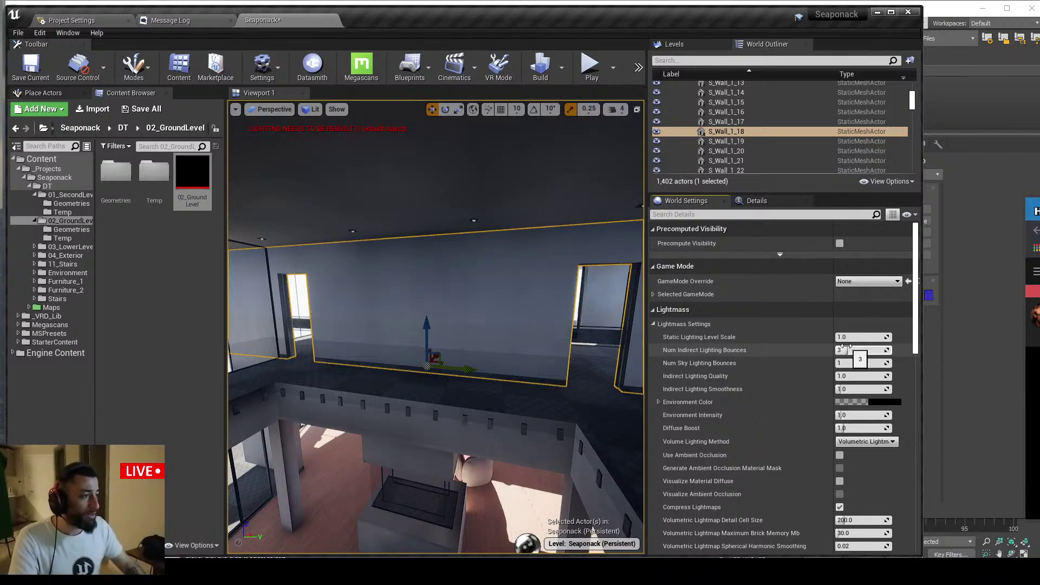
key("alt+Tab")
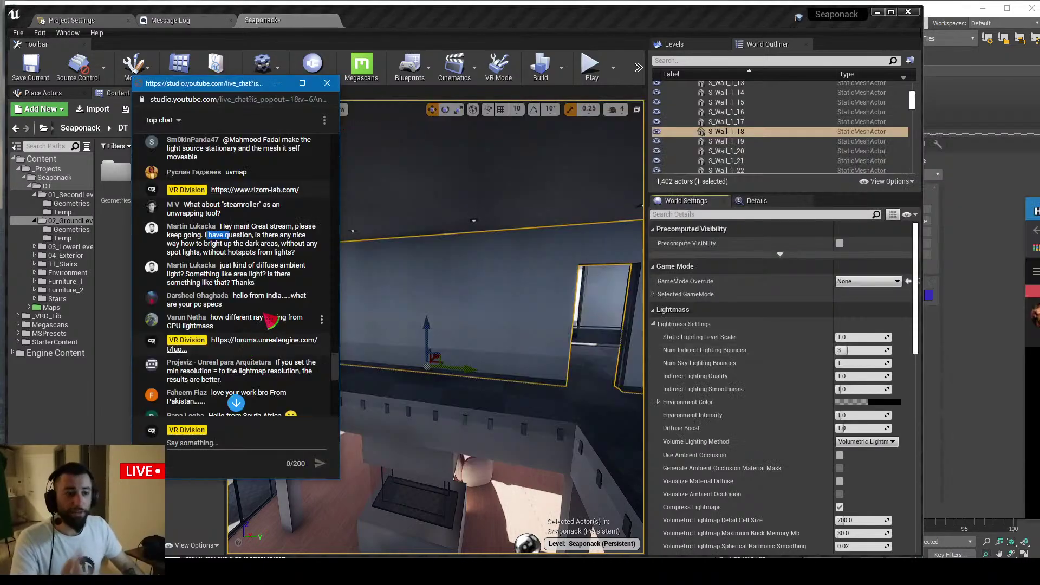
scroll(242, 233, "down", 1)
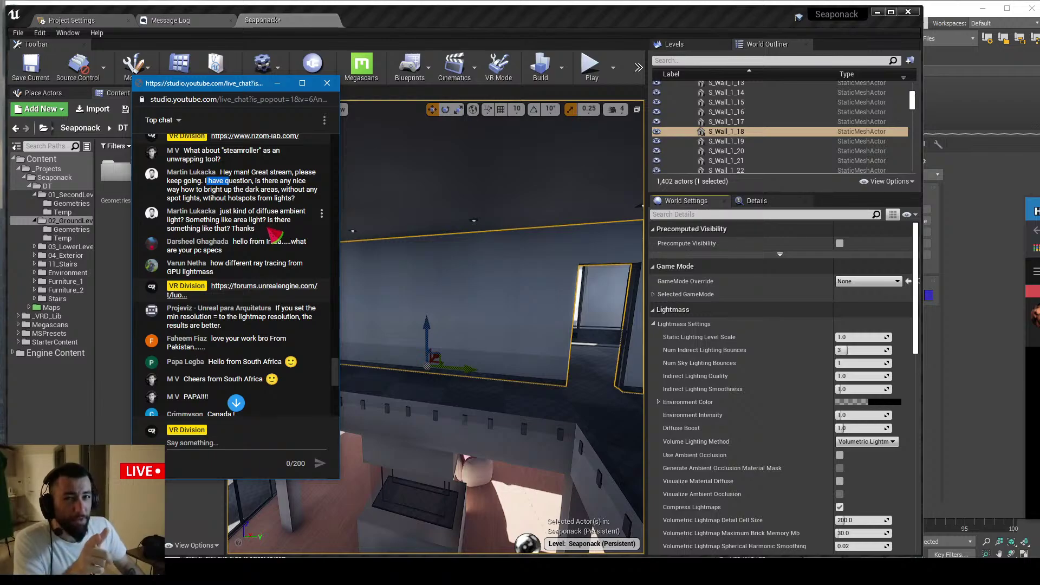
left_click(450, 299)
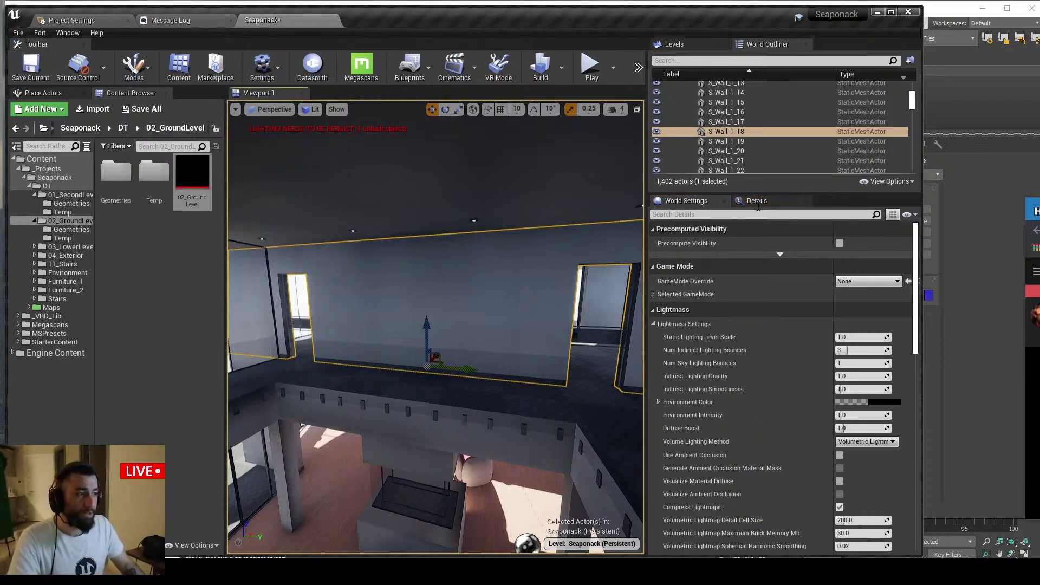
Show S_Wall_1_18's Details, search 'diffu' to check Diffuse Boost is 1.0, then clear the search
left_click(757, 200)
right_click_drag(374, 271, 462, 279)
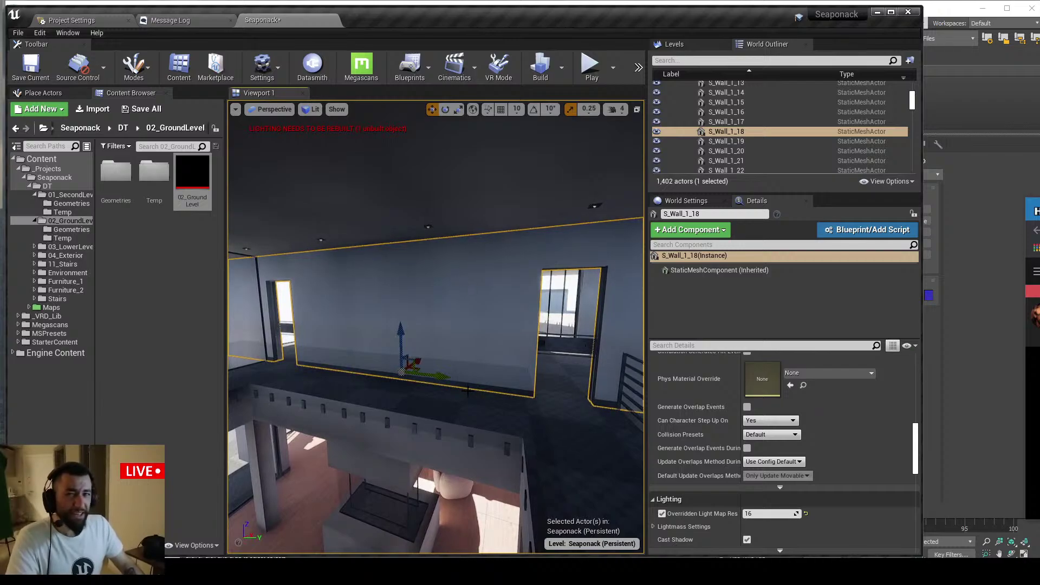
scroll(690, 465, "up", 15)
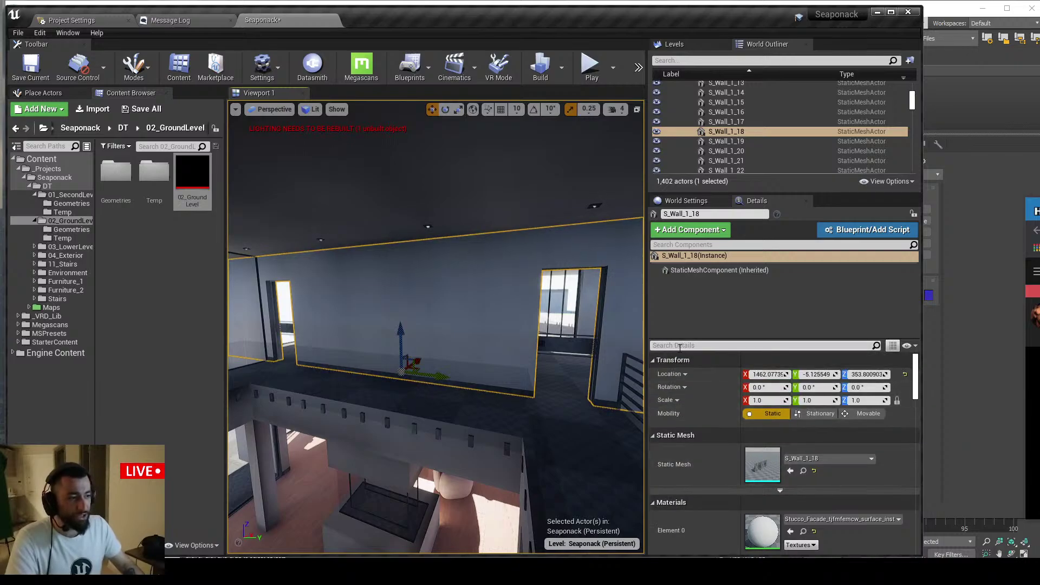
type("diffu")
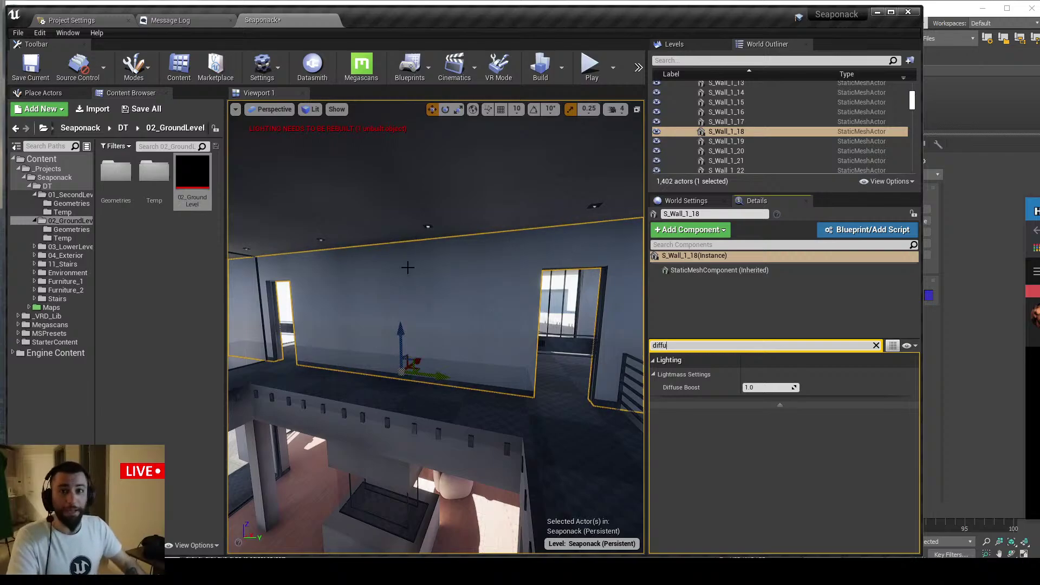
right_click_drag(443, 284, 507, 286)
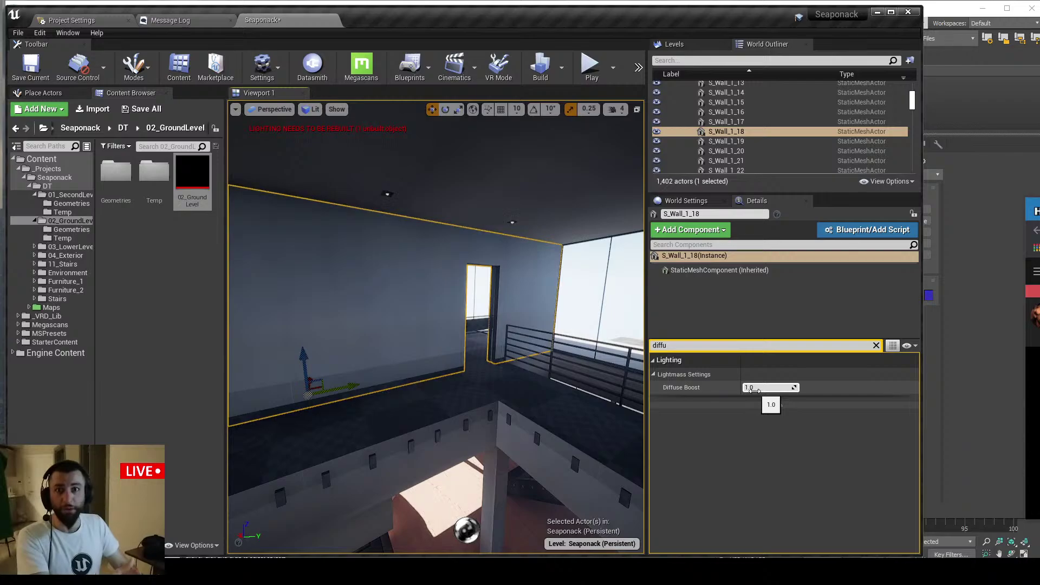
left_click(876, 346)
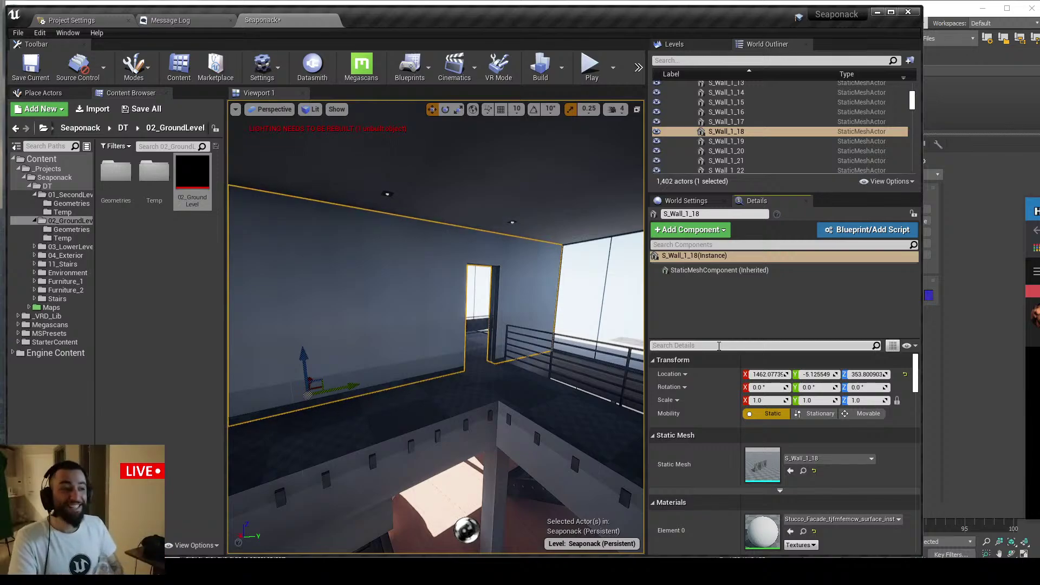
key("alt+Tab")
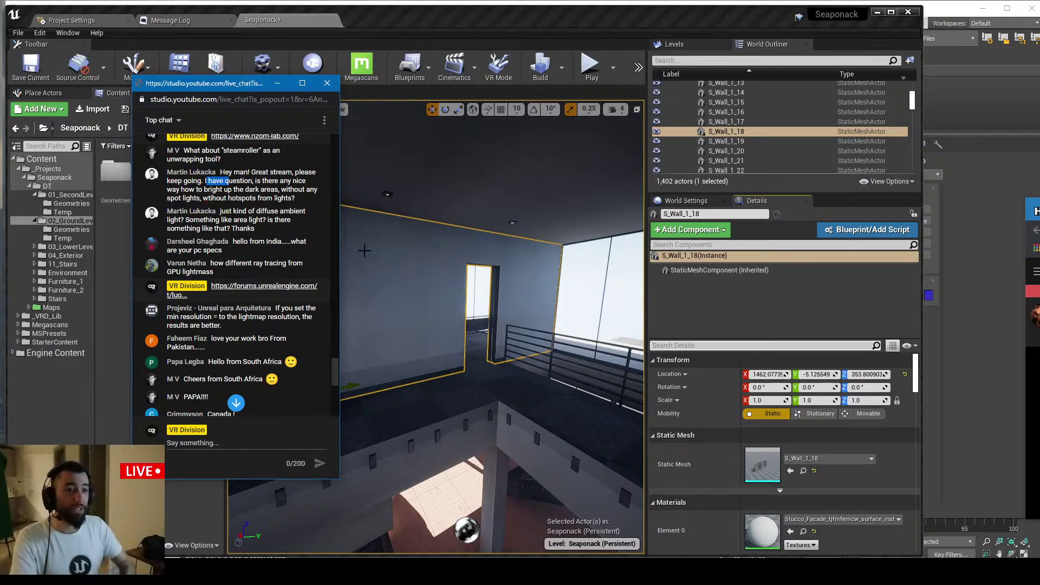
Highlight the viewer questions about brightening dark areas and diffuse ambient light in the live chat
left_click_drag(208, 181, 278, 182)
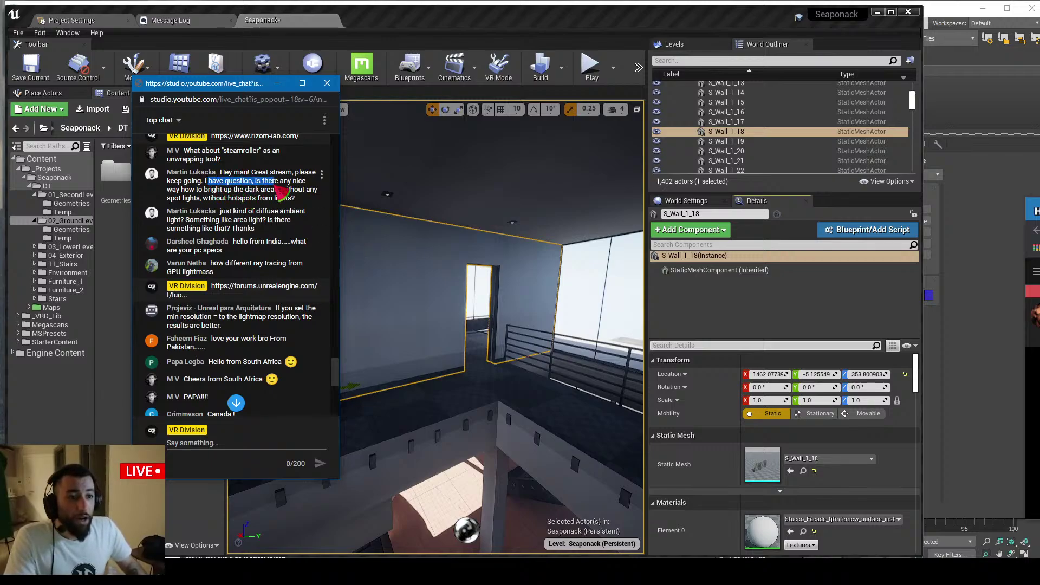
left_click(225, 194)
left_click(257, 227)
mouse_move(232, 211)
left_mouse_down()
mouse_move(258, 223)
mouse_move(226, 216)
left_mouse_up()
left_click(228, 221)
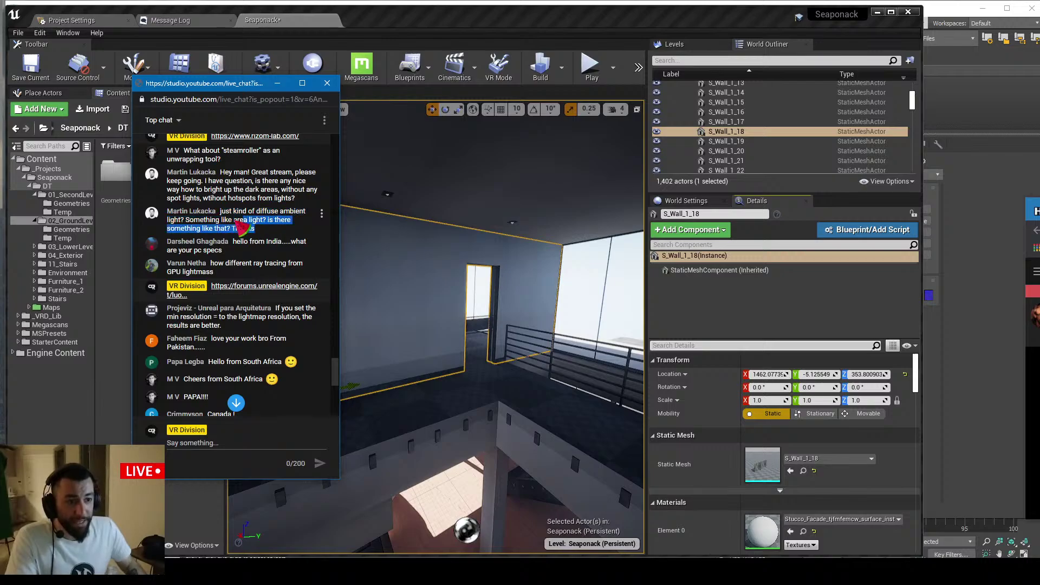
left_click(271, 237)
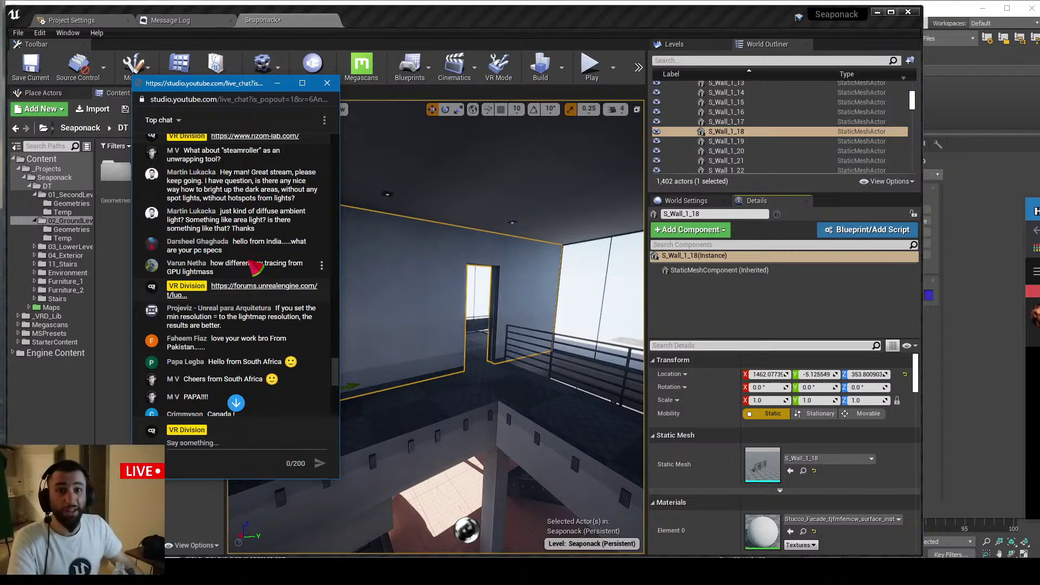
Highlight 'lightmass' in the ray tracing question, then bring the Chrome ArtStation page forward
scroll(239, 255, "down", 1)
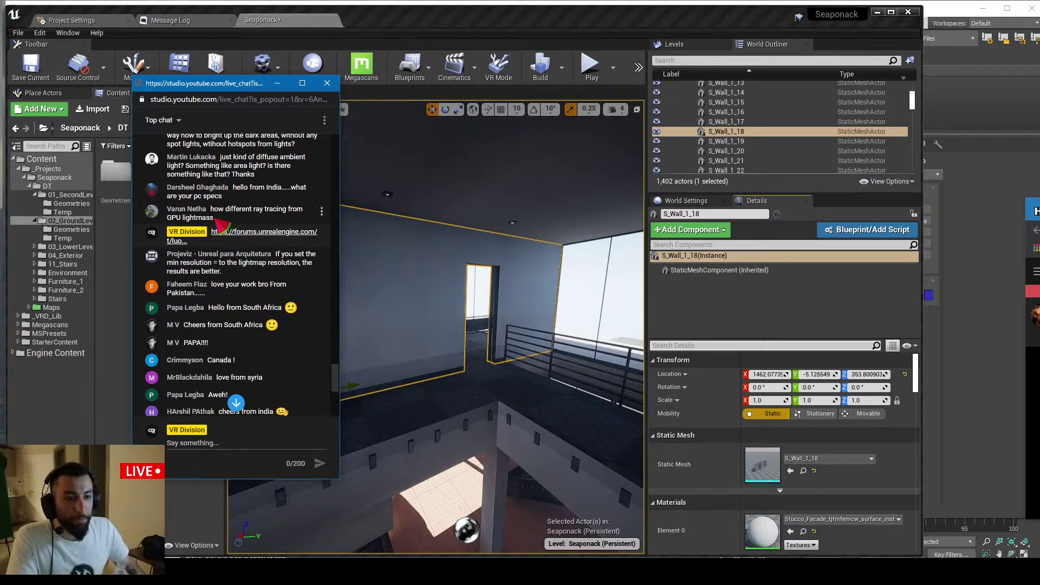
double_click(189, 219)
left_click(171, 218, "shift")
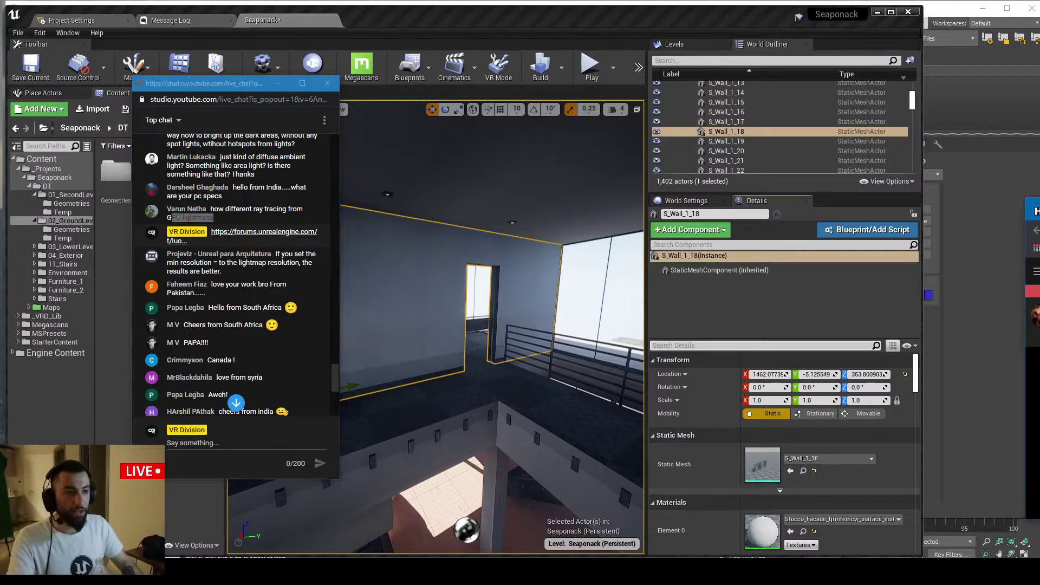
key("alt+Tab")
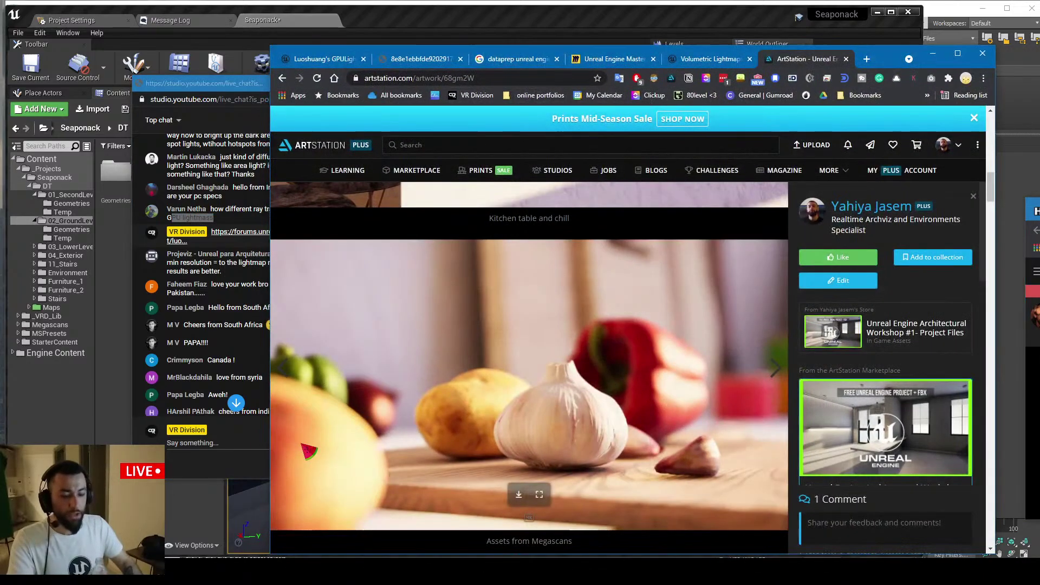
Load YouTube in a new tab and search for 'vr divi'
key("ctrl+t")
type("you")
key("Return")
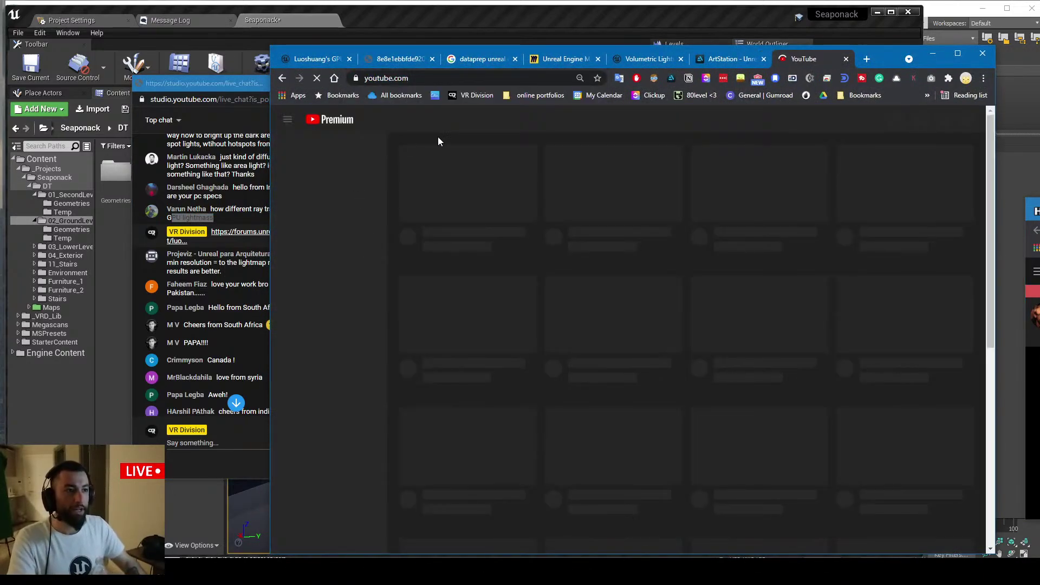
left_click(496, 120)
type("vr divi")
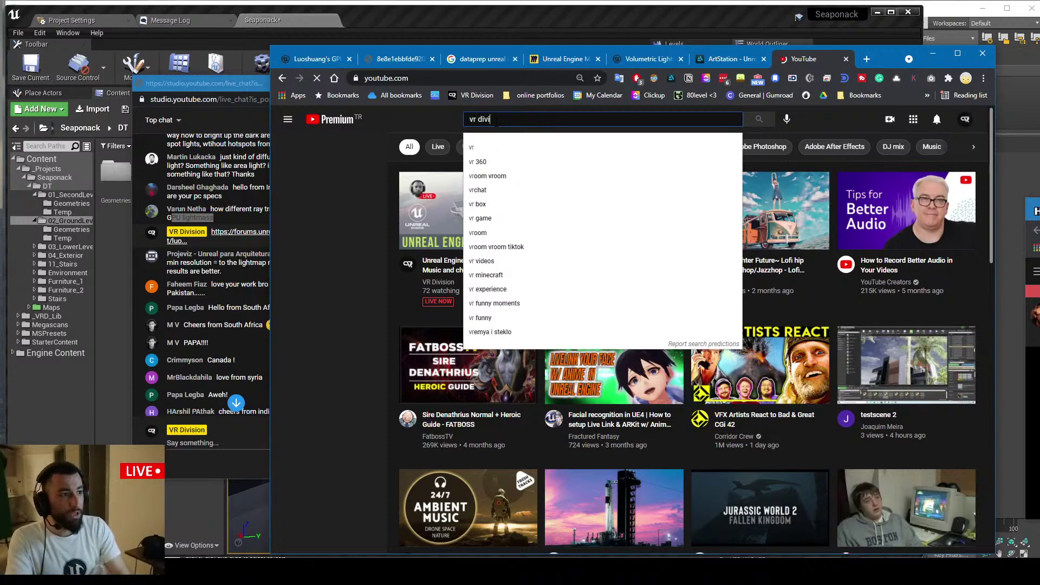
key("Return")
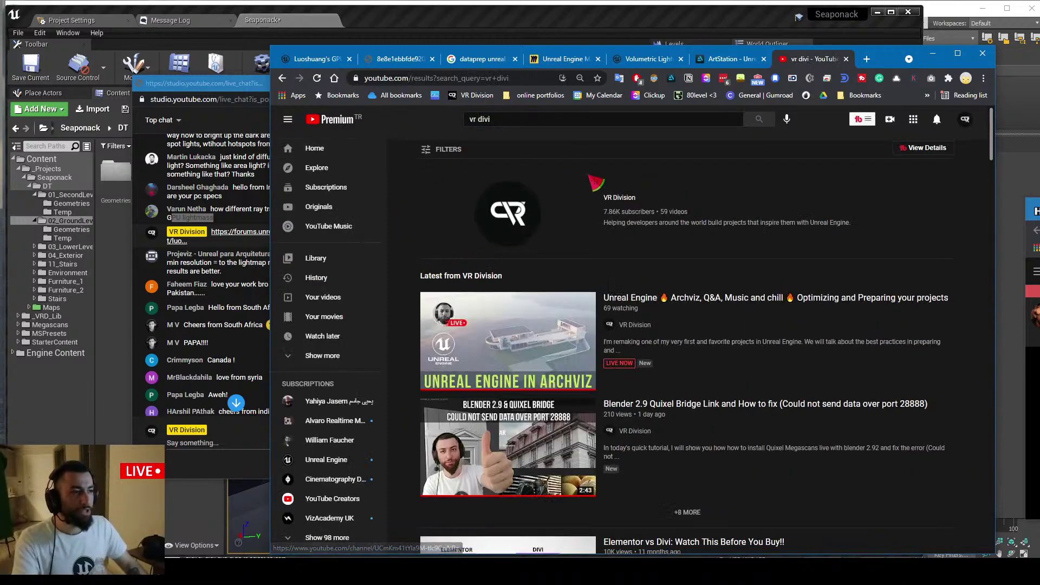
Open the VR Division channel's playlists, then move Chrome aside to reveal the editor and live chat
left_click(622, 204)
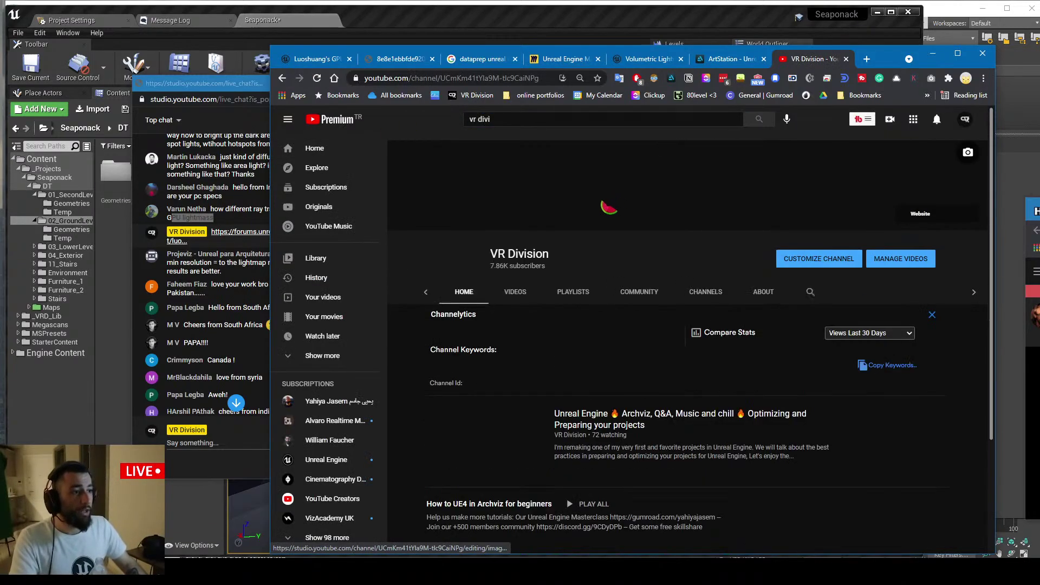
left_click(589, 296)
scroll(602, 282, "down", 3)
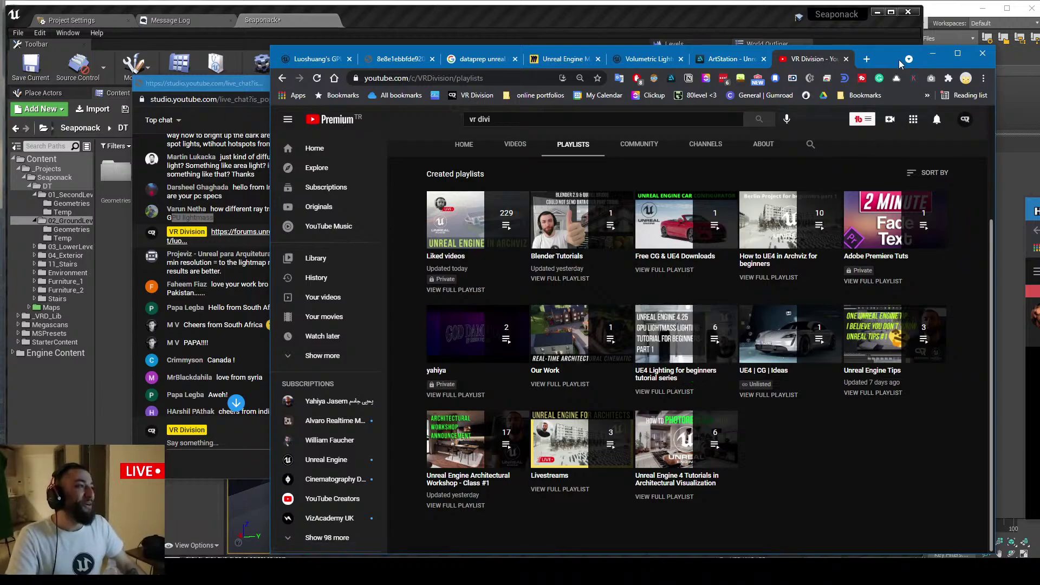
left_click_drag(894, 59, 1039, 94)
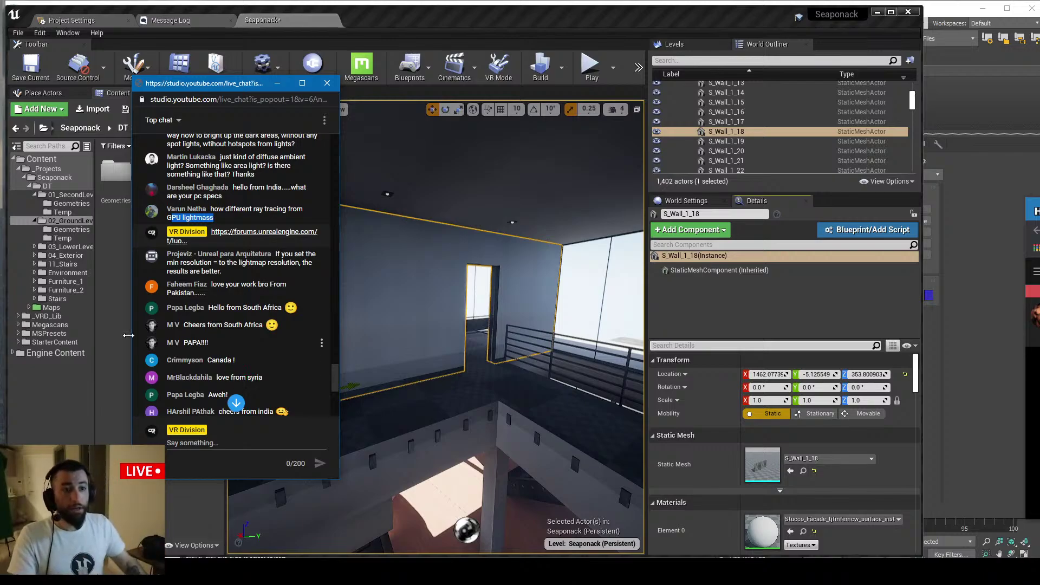
Google 'lightmass global illumination' from the viewer's question, then return to the Unreal Engine Masterclass board tab
double_click(197, 218)
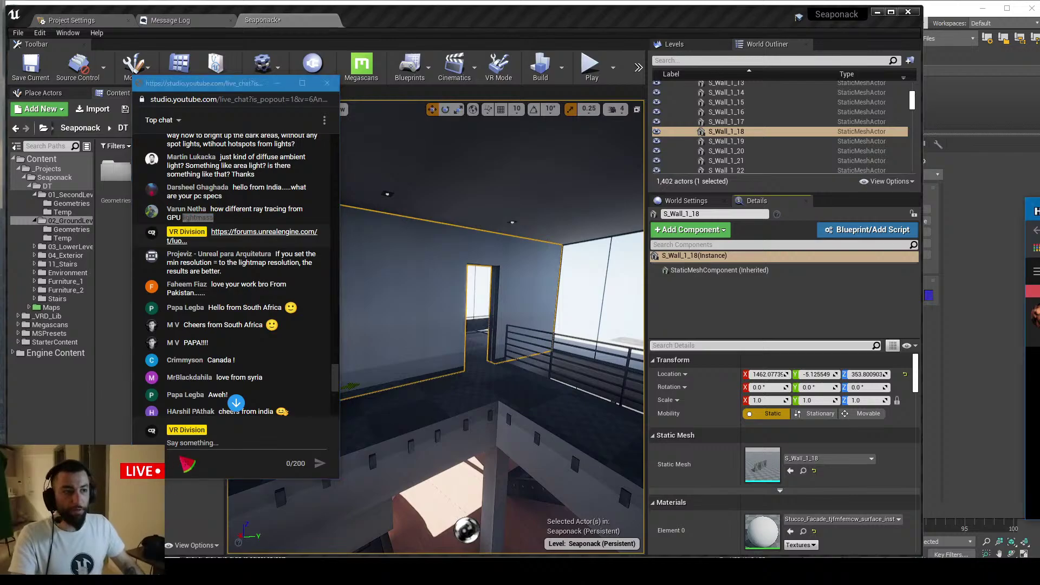
key("alt+Tab")
key("ctrl+t")
type("l")
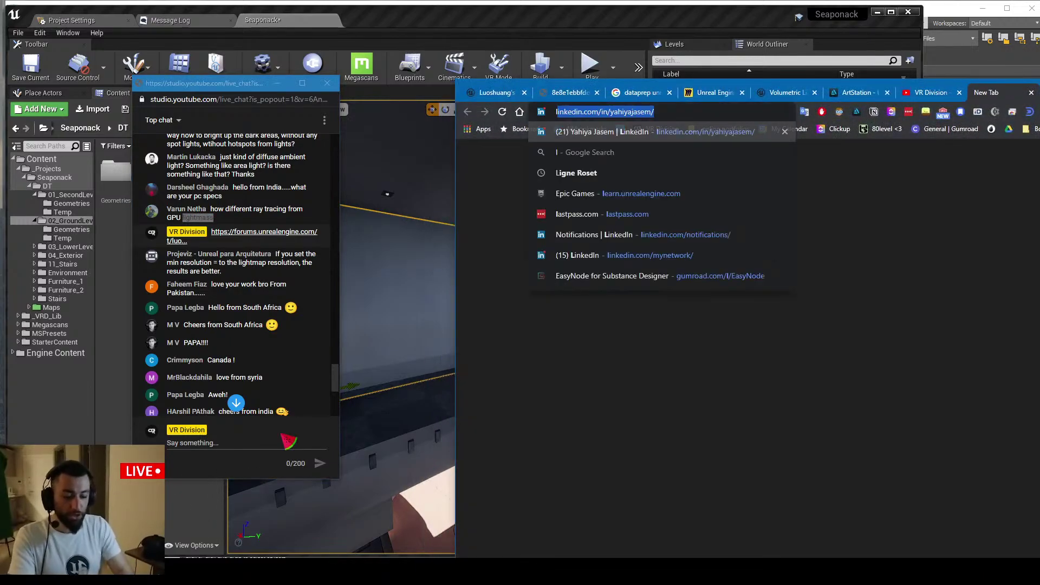
type("ightmass")
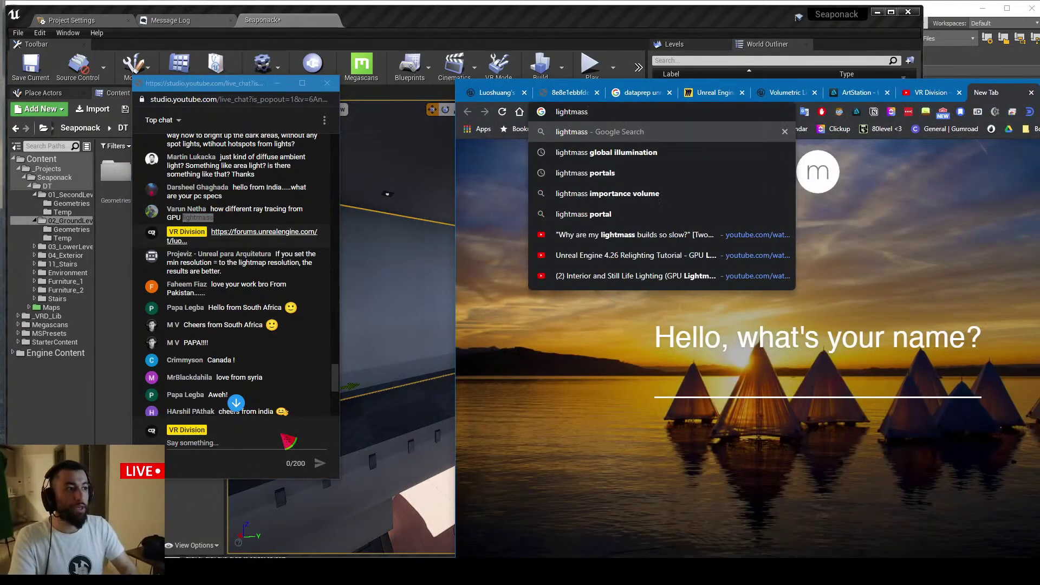
key("Down")
key("Return")
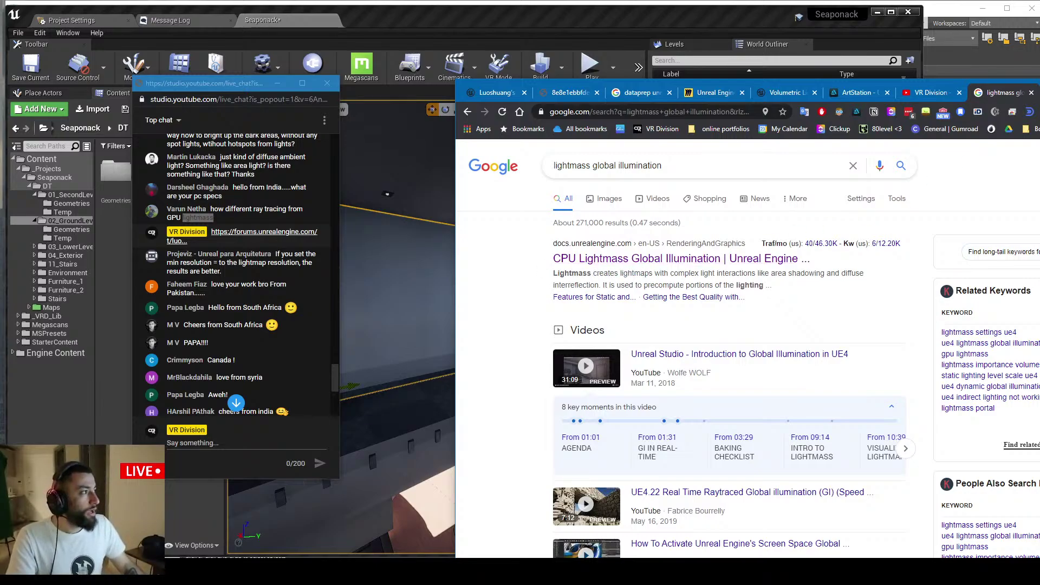
left_click(663, 99)
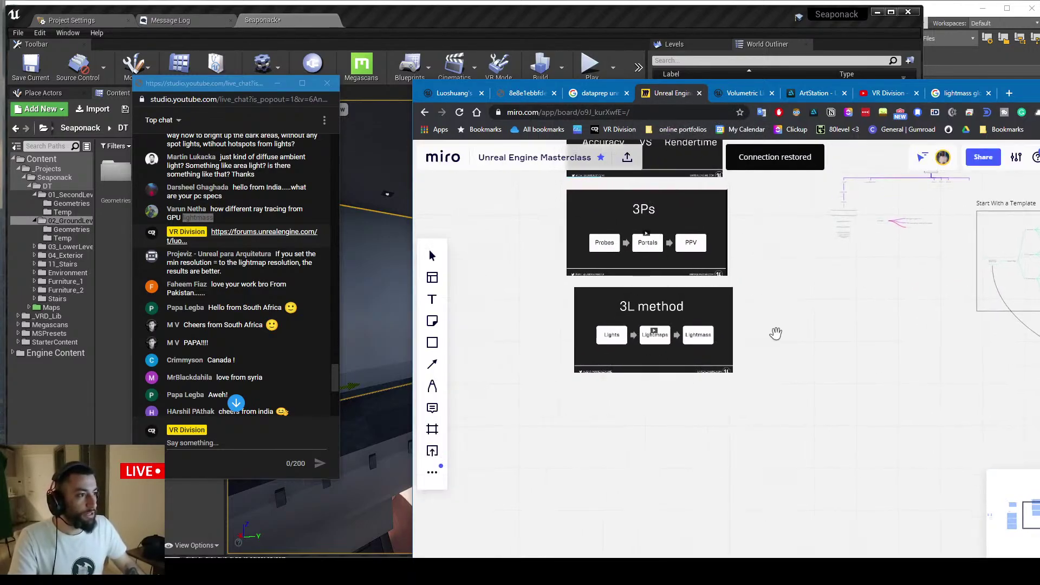
Pan and zoom the Miro board to centre the 'Lightmass = GI' sphere comparison images
left_click_drag(556, 259, 794, 218)
scroll(603, 321, "up", 1)
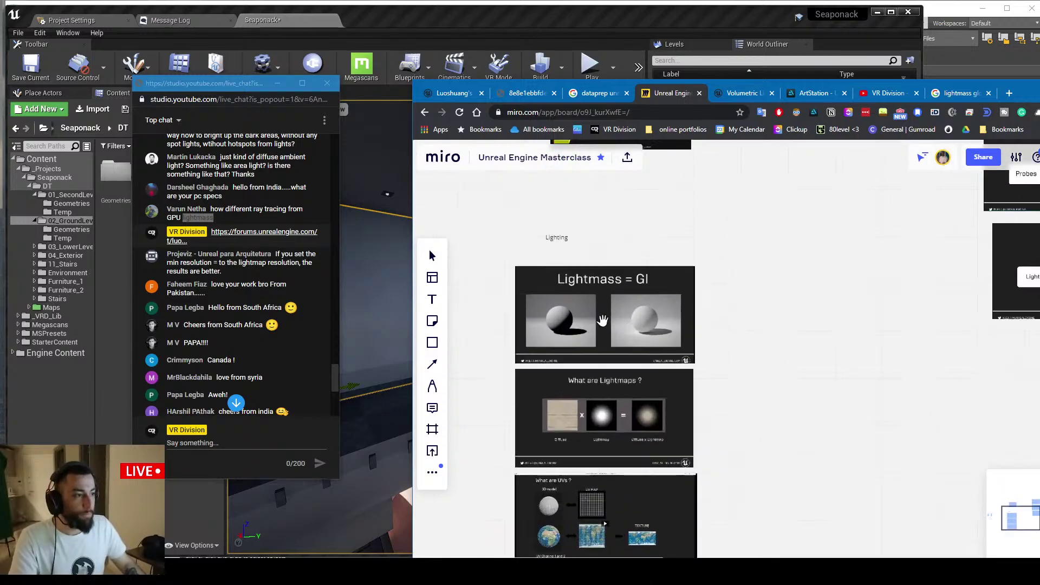
scroll(603, 320, "up", 5)
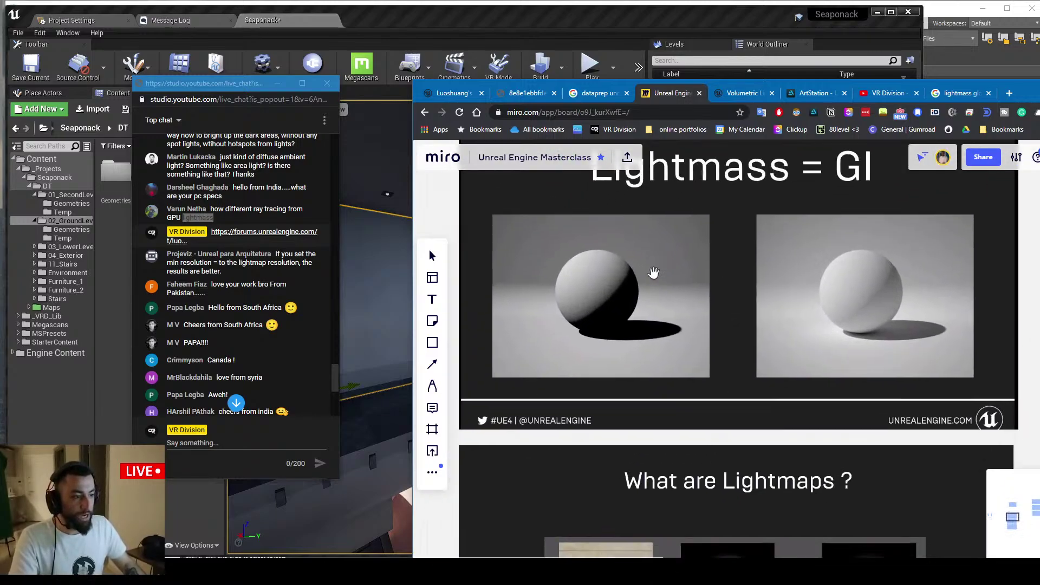
scroll(653, 273, "up", 3)
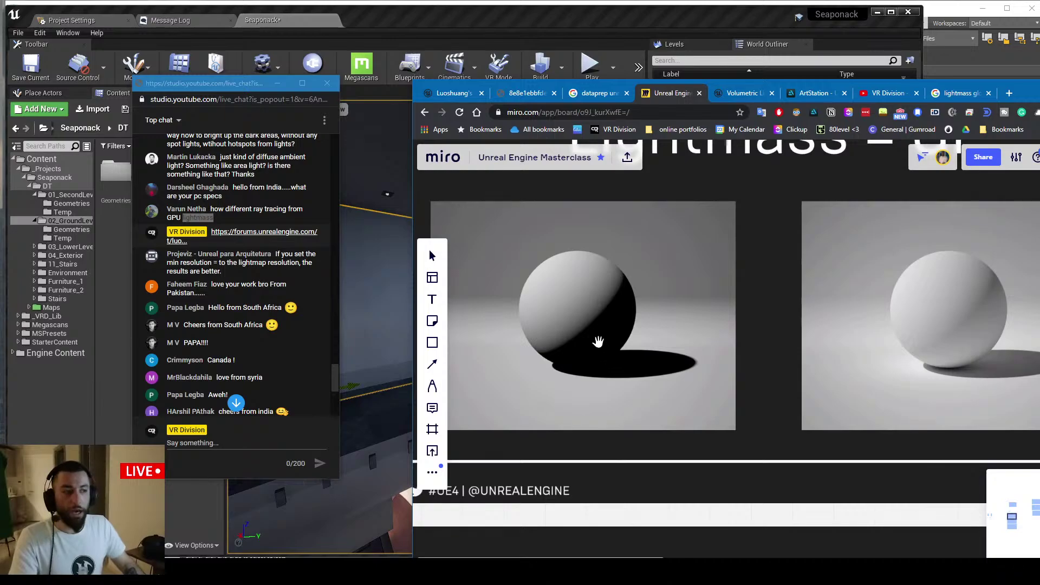
left_click_drag(643, 320, 568, 358)
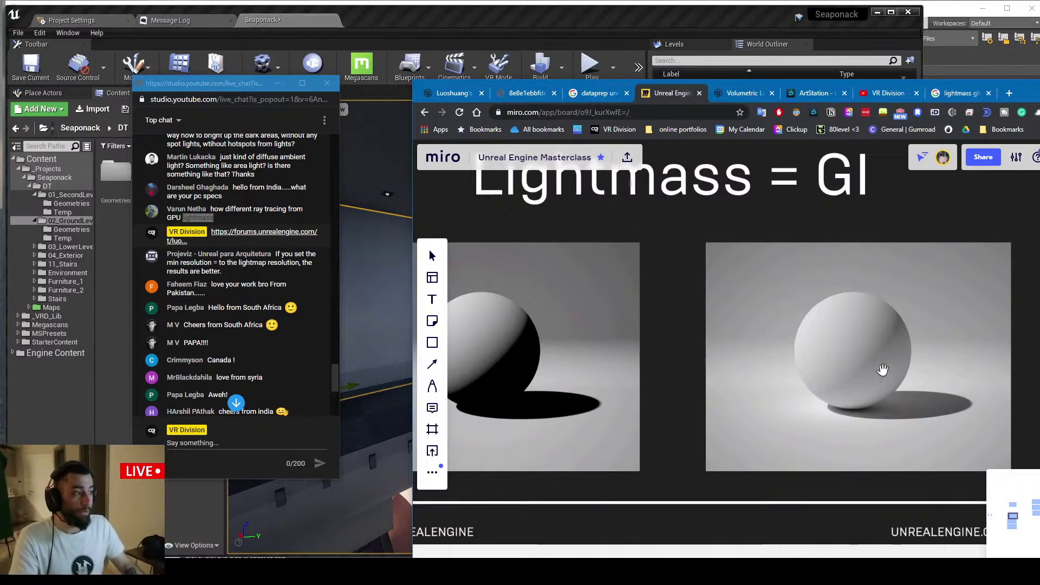
left_click_drag(883, 369, 897, 344)
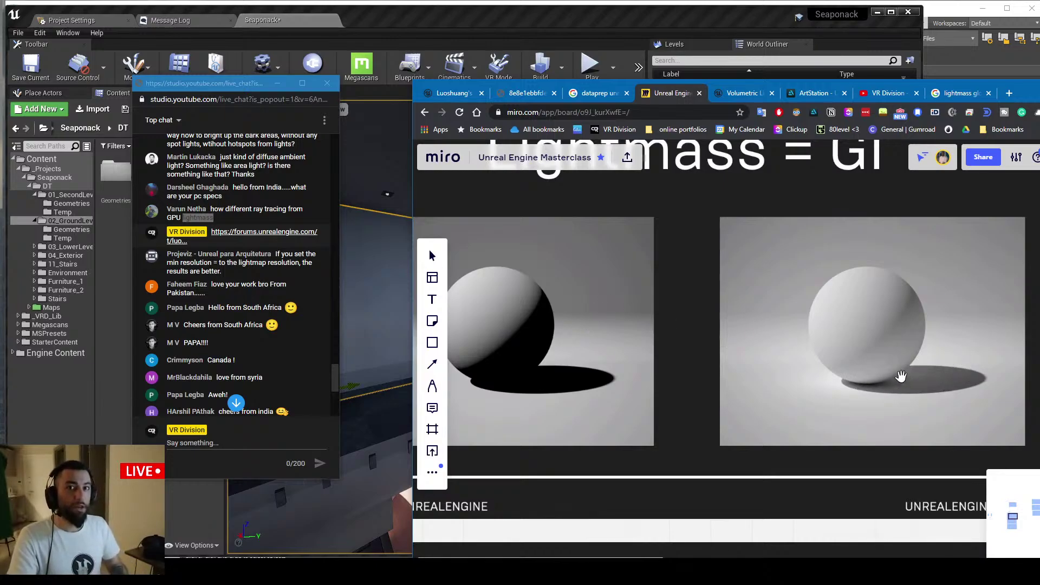
scroll(811, 359, "down", 2)
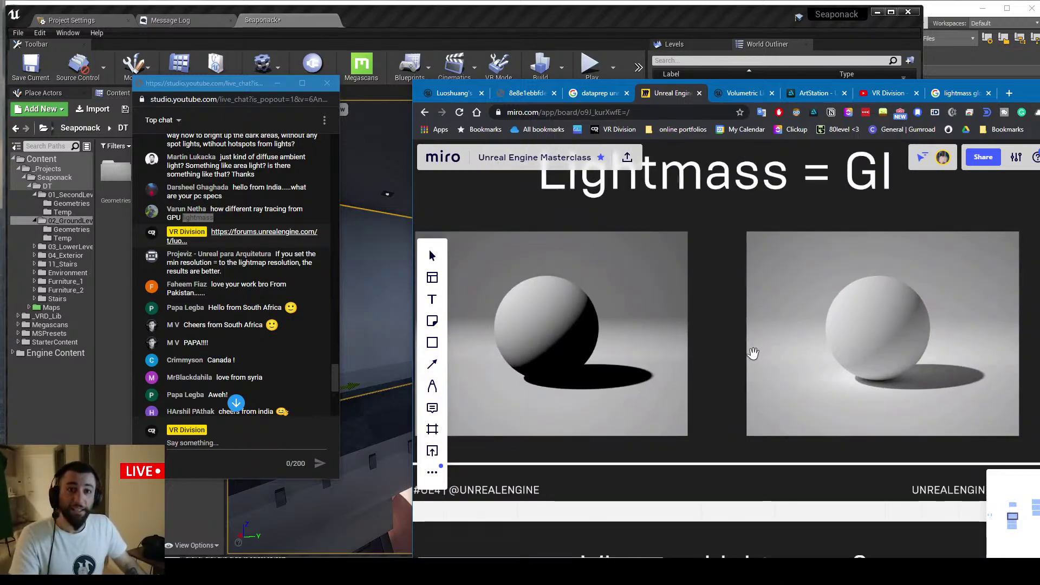
scroll(678, 338, "up", 2)
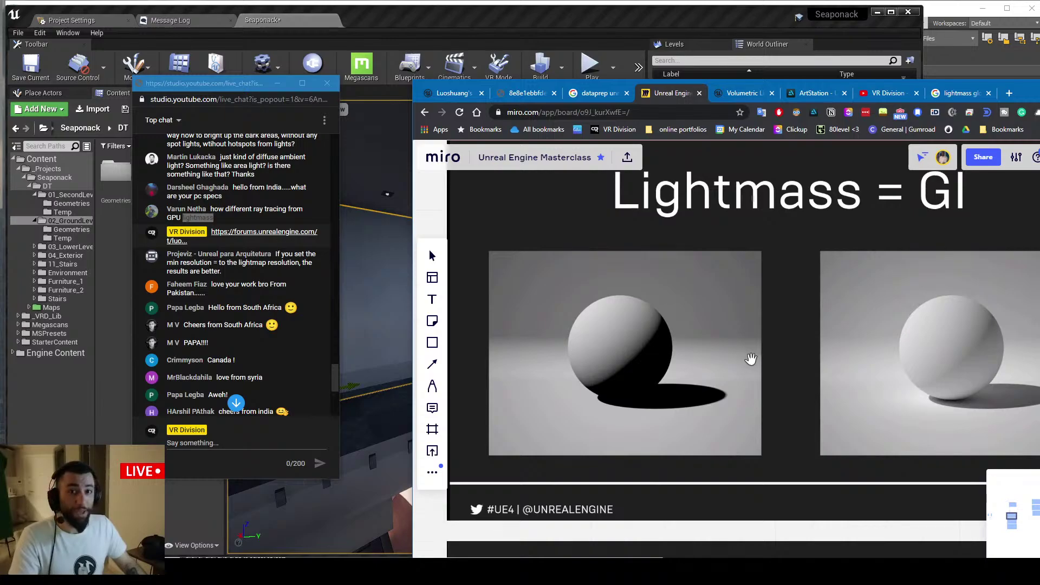
left_click_drag(923, 370, 721, 365)
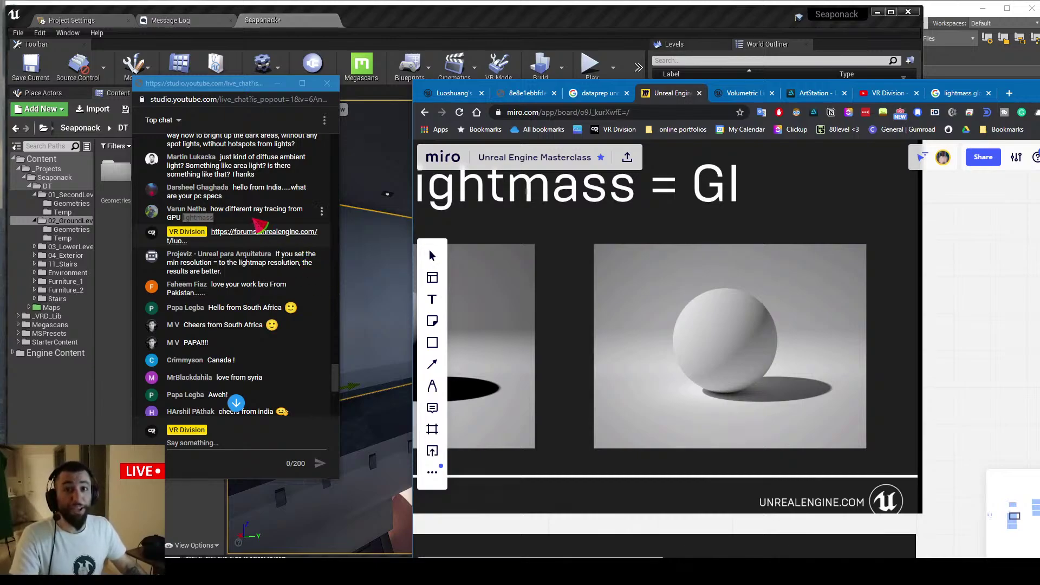
Highlight 'ray tracing' in the viewer's chat question, then clear it and scroll the chat
mouse_move(253, 210)
left_mouse_down()
mouse_move(287, 212)
mouse_move(266, 218)
left_mouse_up()
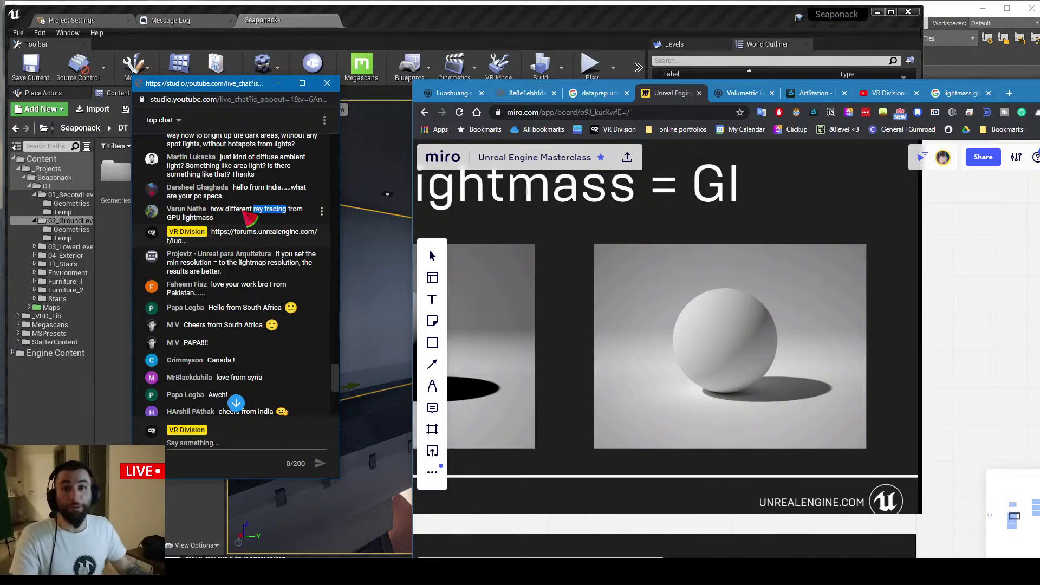
left_click(174, 230)
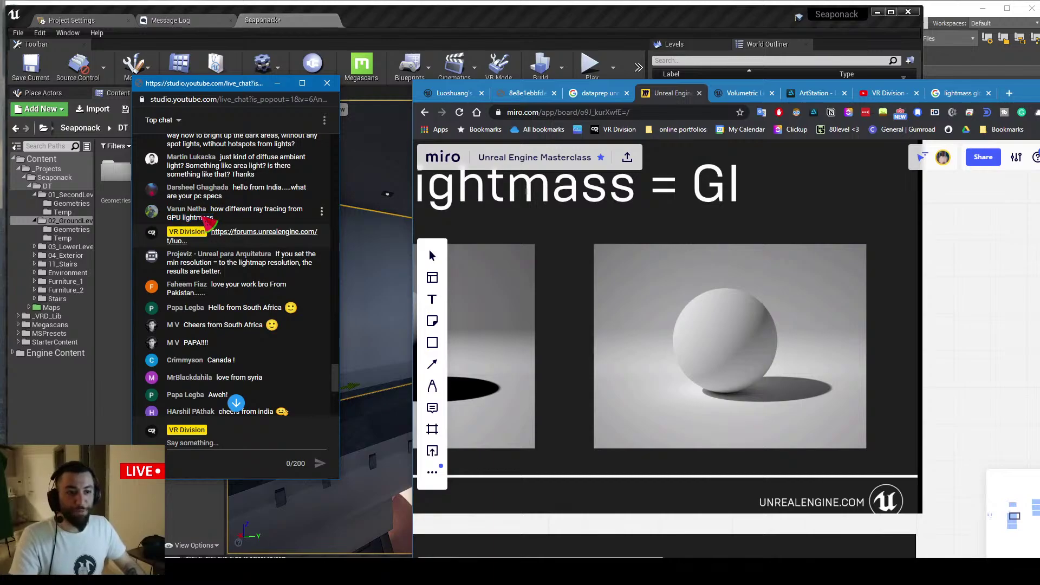
scroll(243, 217, "down", 1)
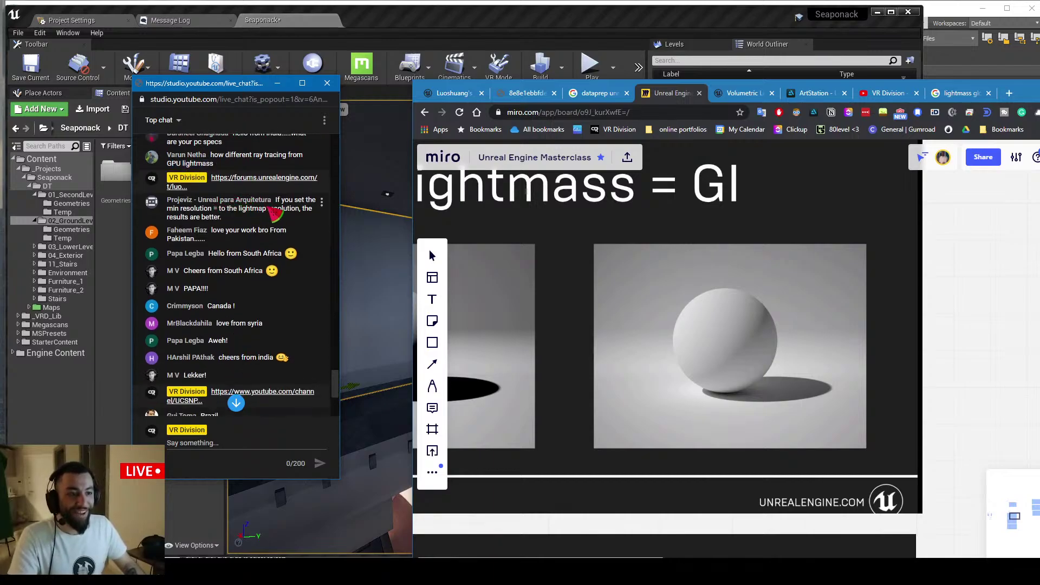
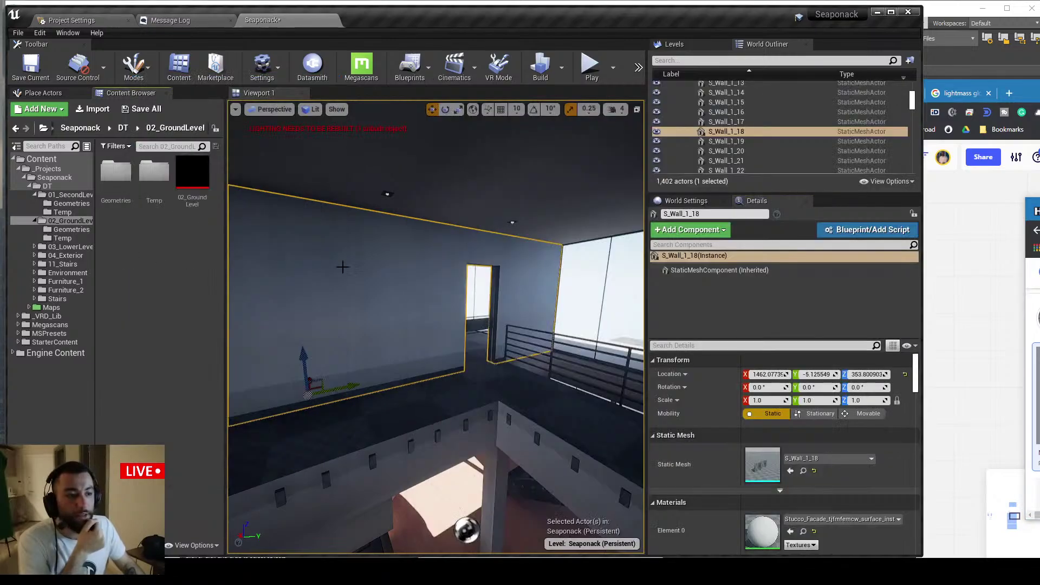
Return to the Unreal editor and fly the camera toward the upper-floor wall
left_click(379, 270)
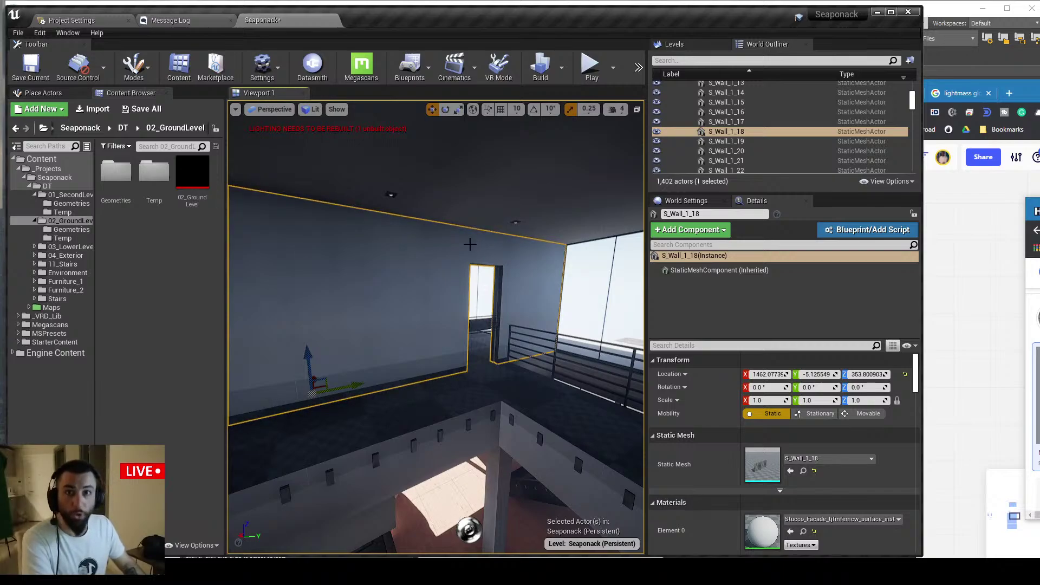
right_click_drag(470, 245, 440, 224)
key("w")
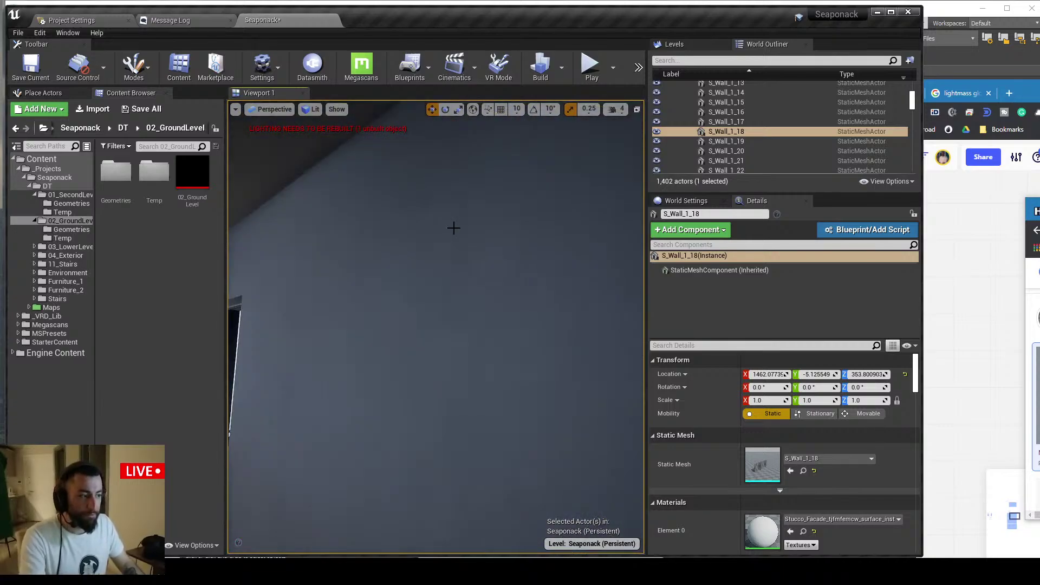
In F11 immersive view, frame and select the wall with two doorways, then exit immersive mode
key("F11")
right_click_drag(501, 195, 353, 270)
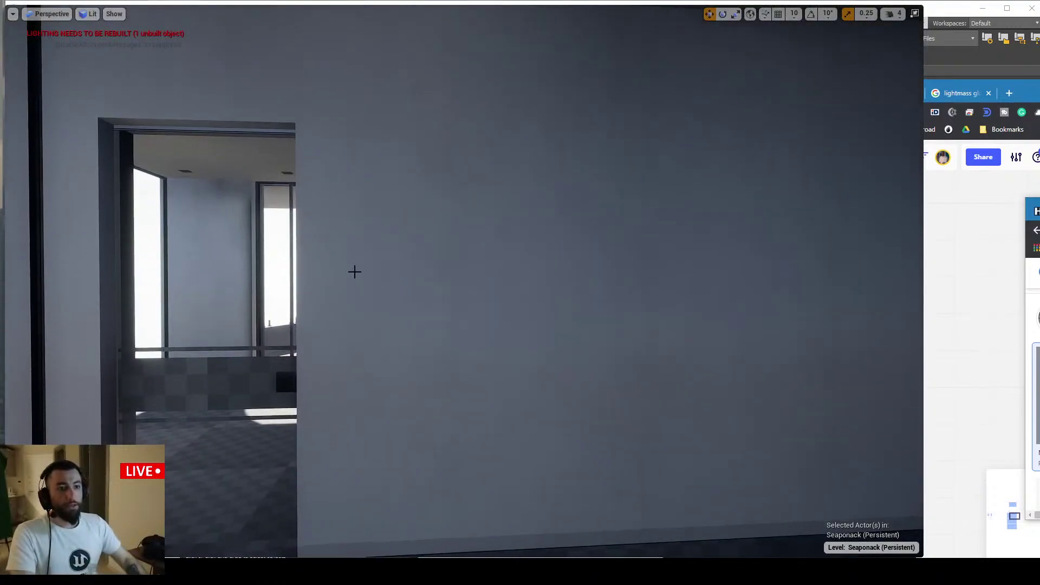
right_click_drag(355, 271, 390, 271)
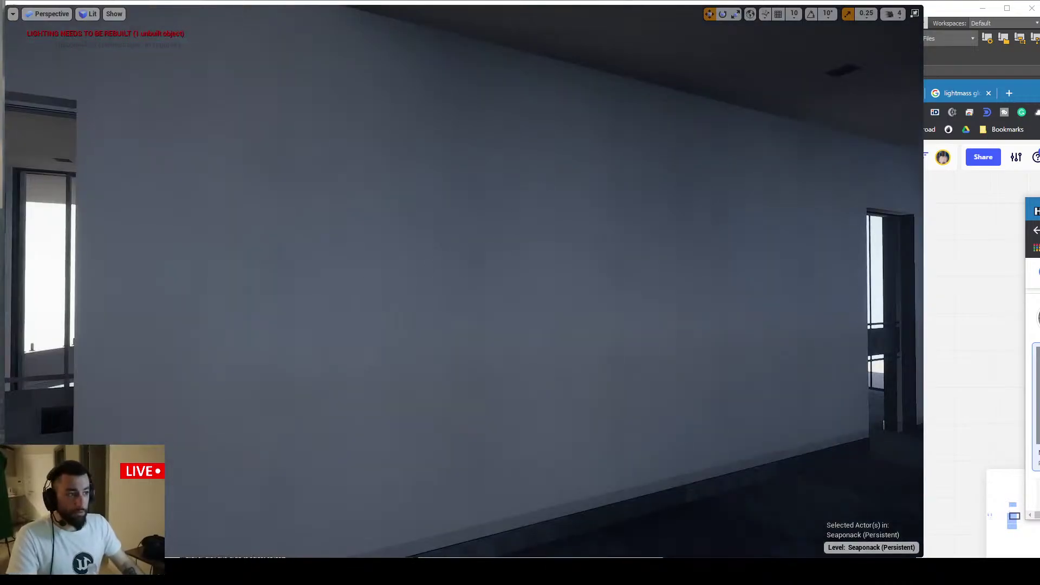
left_click(390, 271)
mouse_move(451, 193)
right_mouse_down()
mouse_move(444, 200)
mouse_move(451, 193)
right_mouse_up()
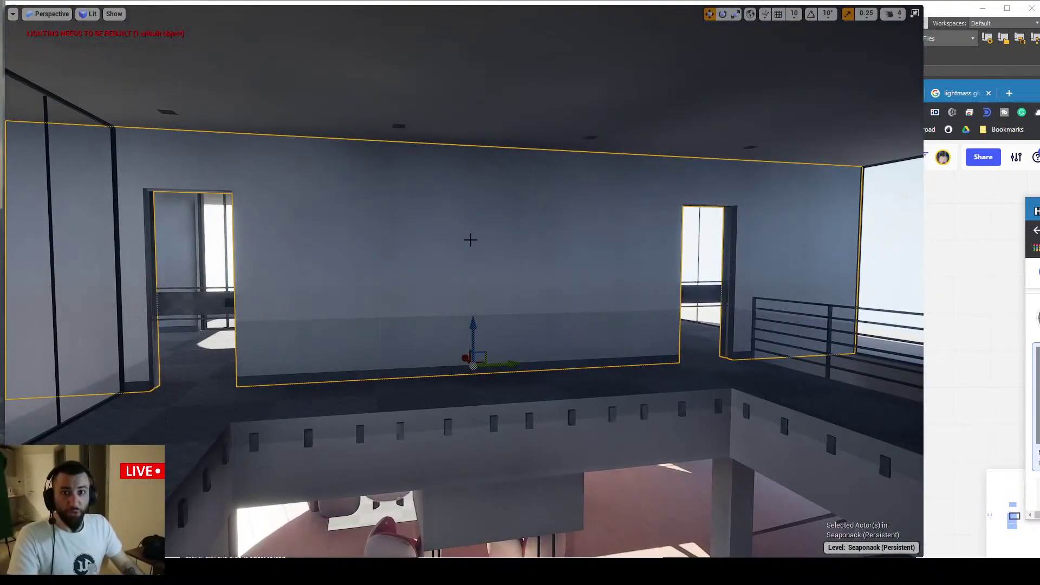
right_click_drag(470, 239, 485, 251)
key("F11")
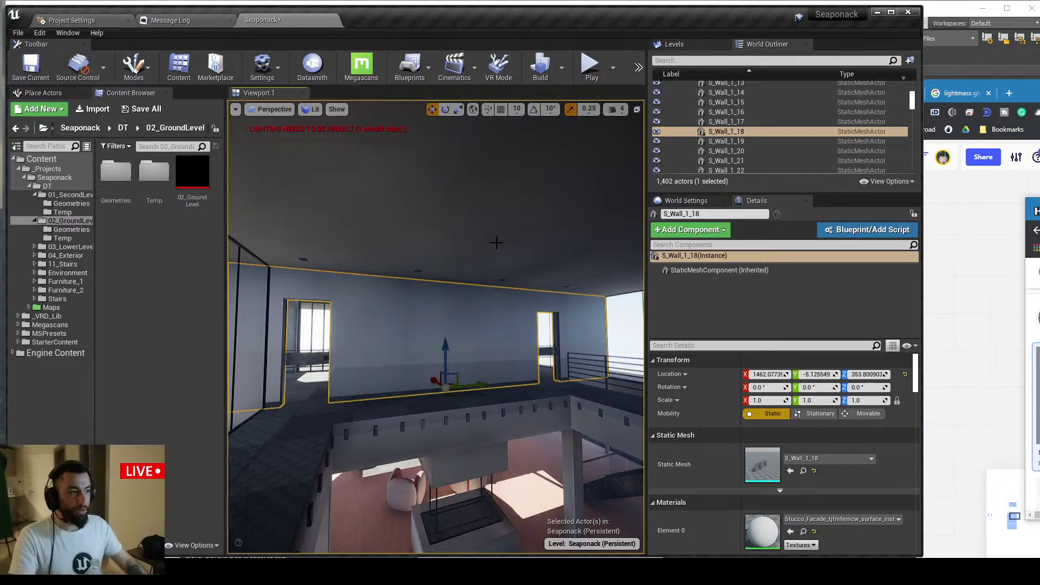
Scroll through the Lightmass Settings in the level's World Settings panel
left_click(686, 200)
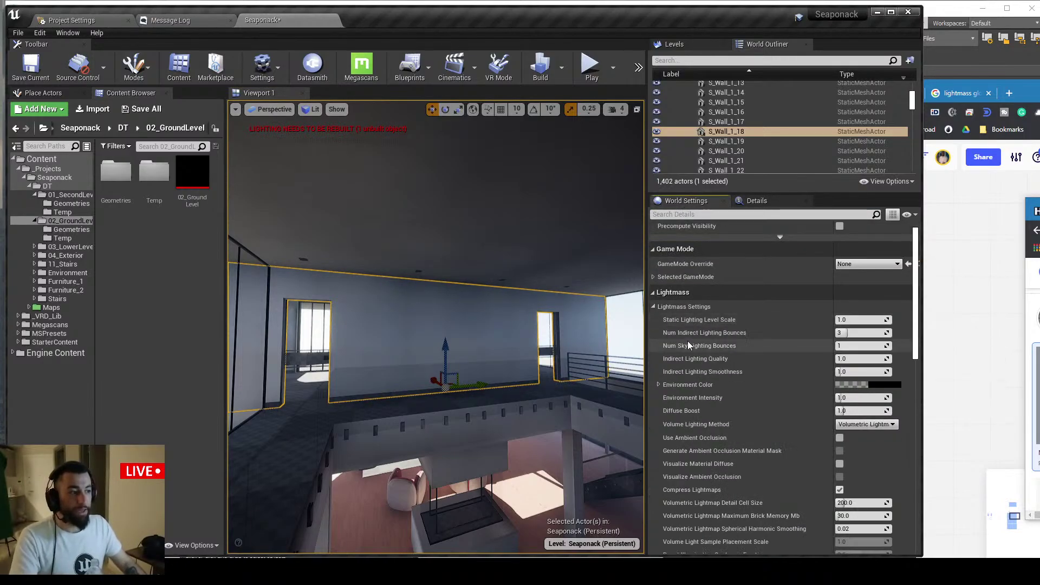
scroll(688, 346, "down", 2)
scroll(681, 278, "down", 5)
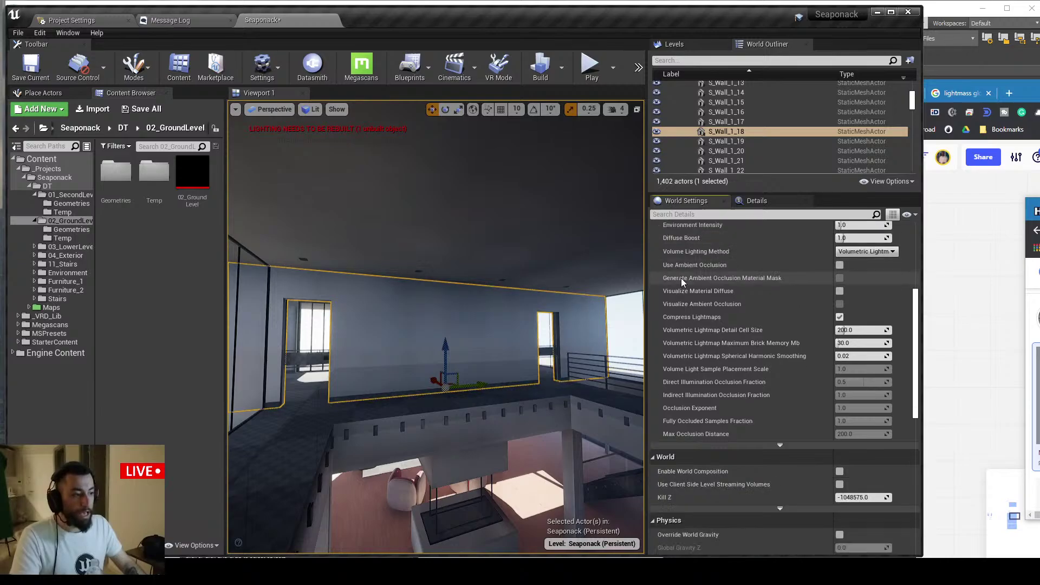
scroll(688, 292, "up", 5)
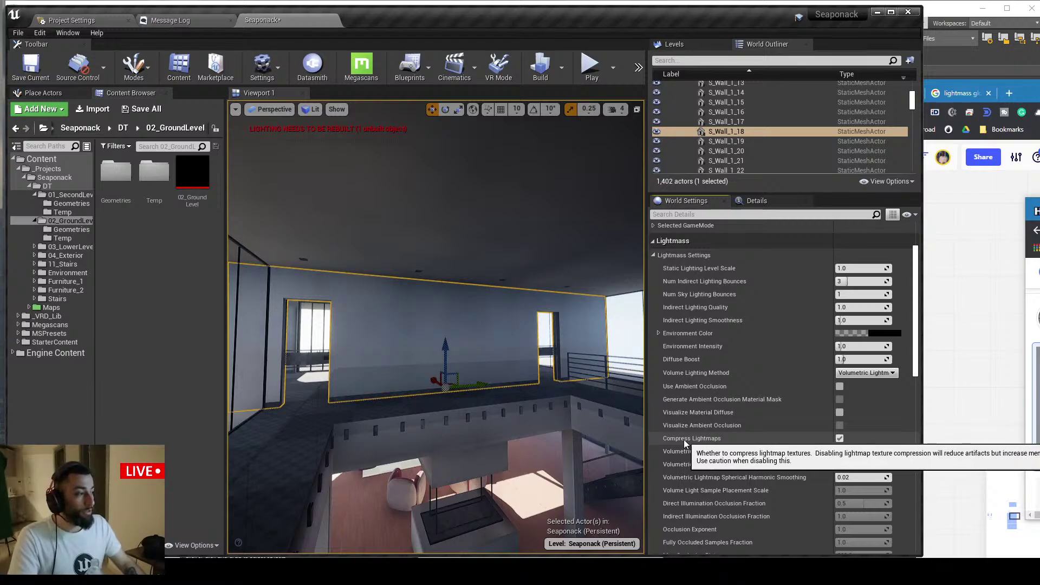
right_click_drag(541, 390, 549, 413)
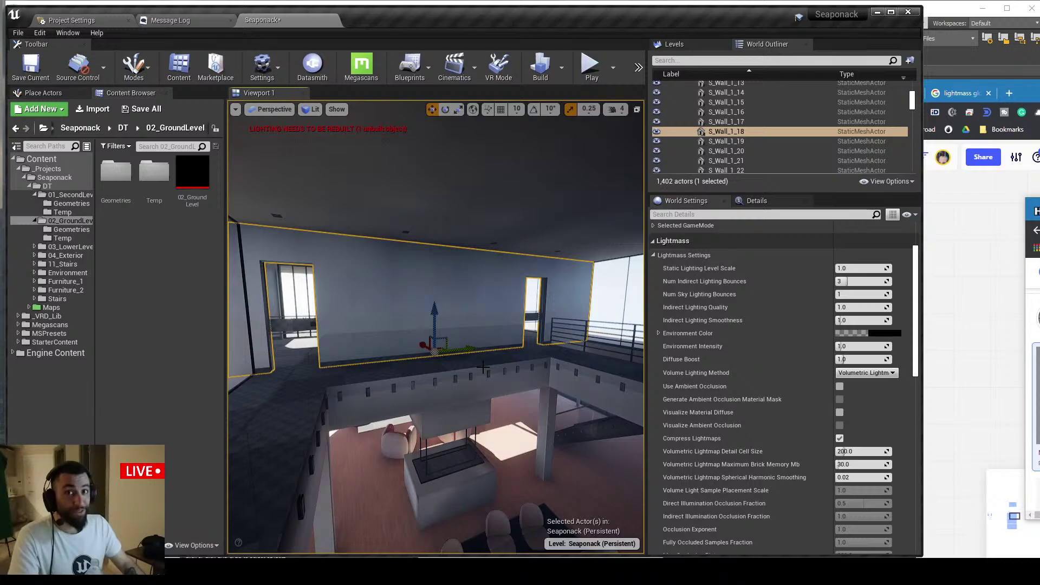
right_click_drag(486, 368, 486, 358)
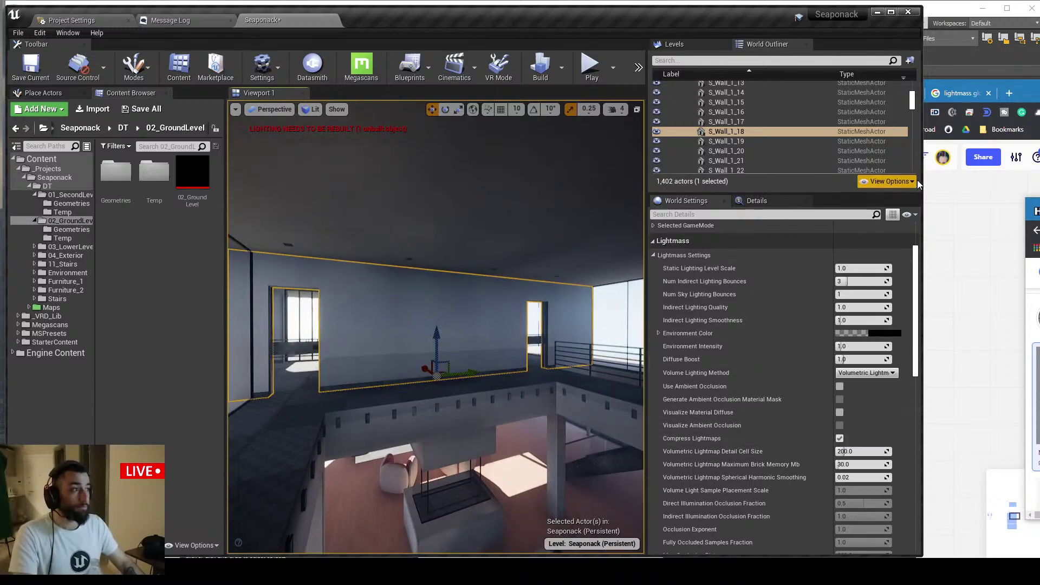
Bring Chrome forward on the ArtStation interactive apartment page
left_click(962, 219)
left_click(745, 93)
left_click(815, 93)
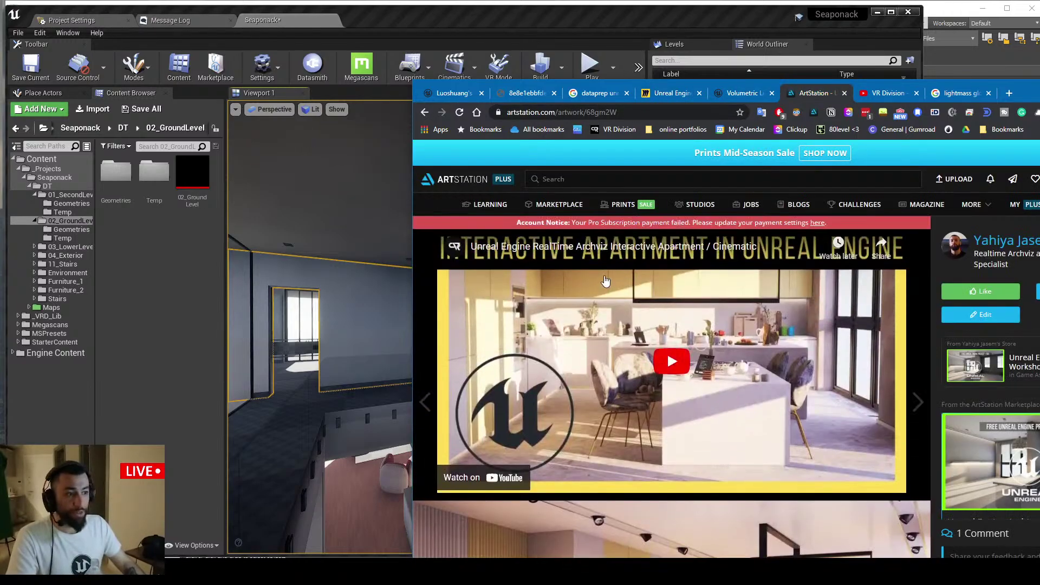
Scroll the ArtStation page to the Kitchen View render
scroll(608, 279, "down", 3)
scroll(607, 280, "down", 4)
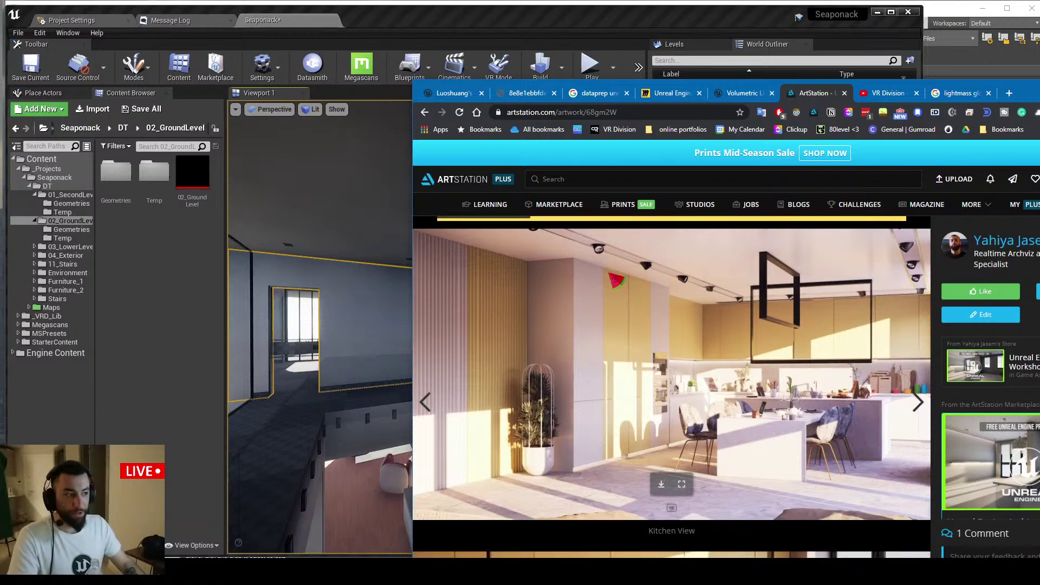
scroll(626, 296, "up", 1)
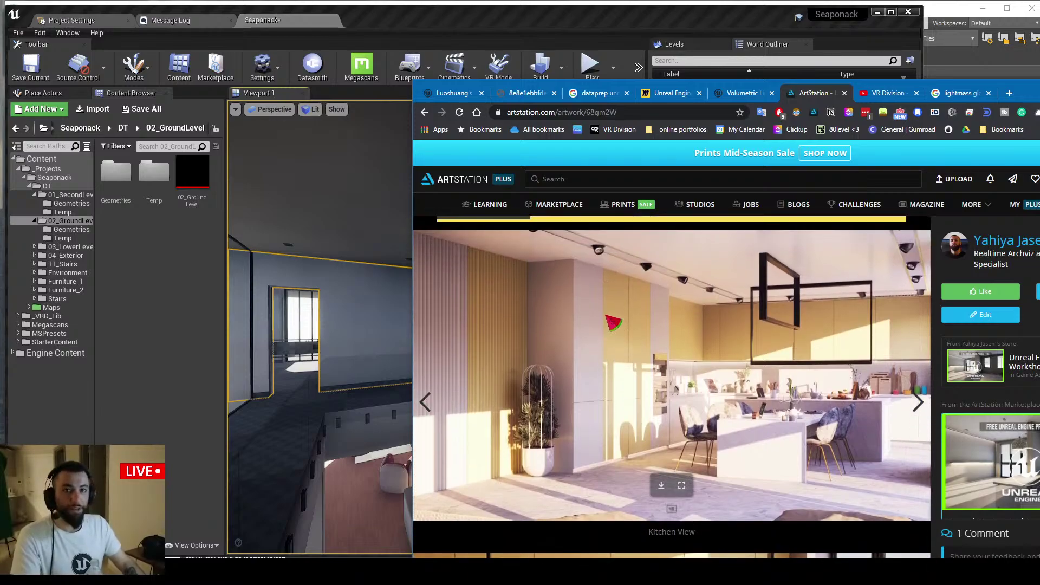
Turn Compress Lightmaps off, glance back at ArtStation, then re-enable it in World Settings
key("alt+Tab")
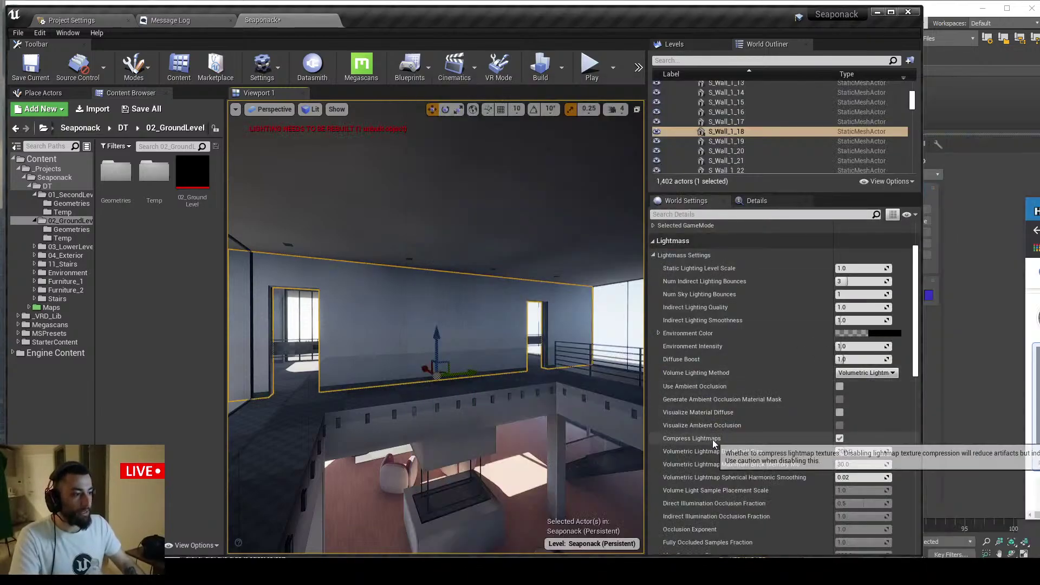
left_click(839, 439)
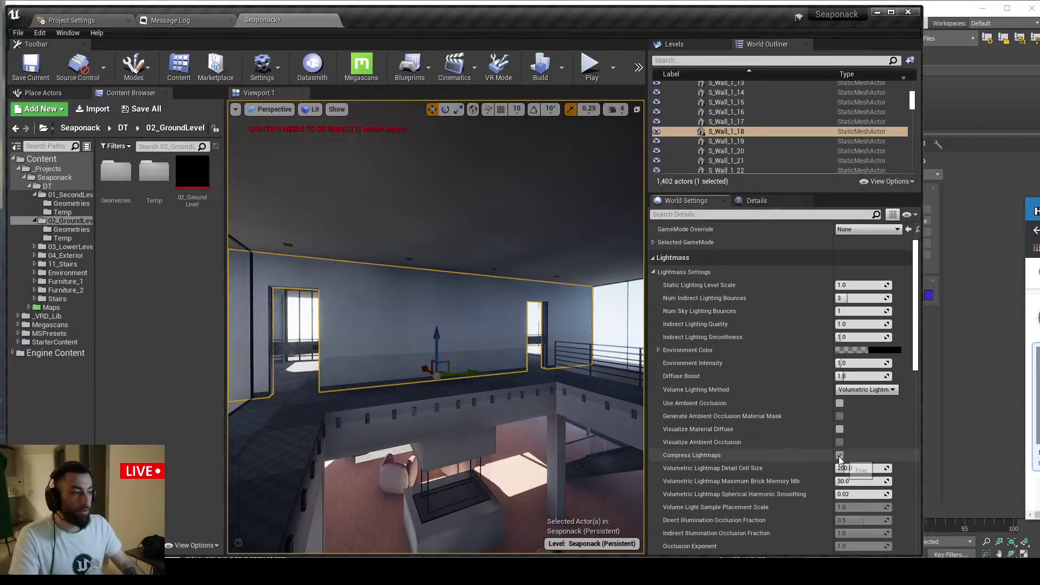
key("alt+Tab")
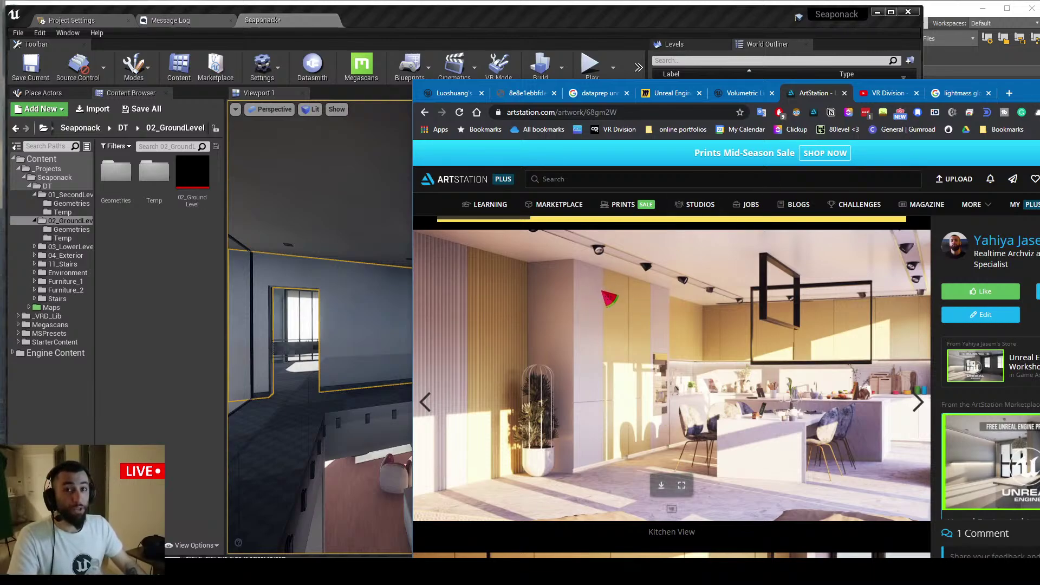
left_click(1039, 85)
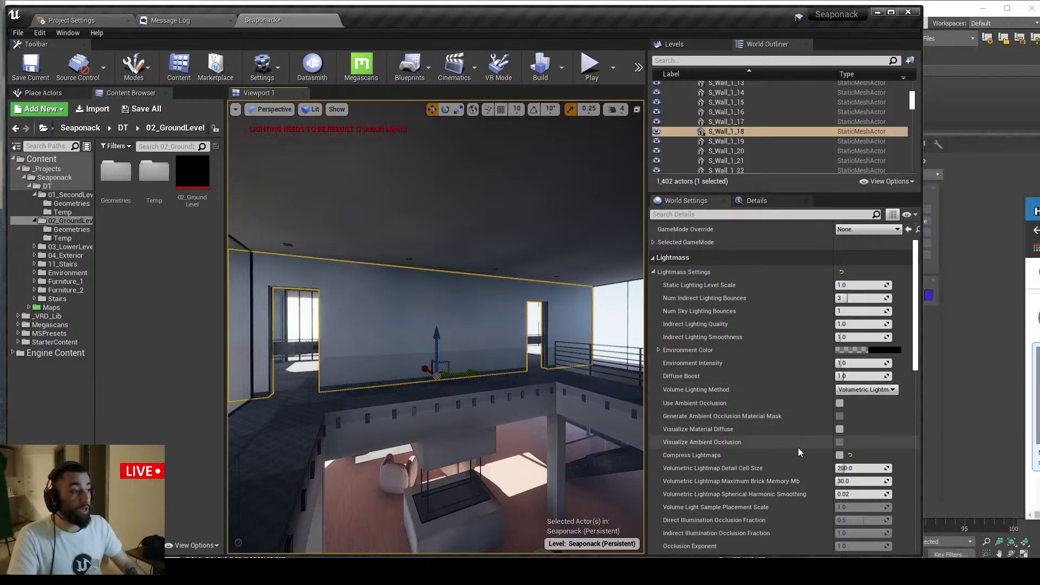
left_click(841, 456)
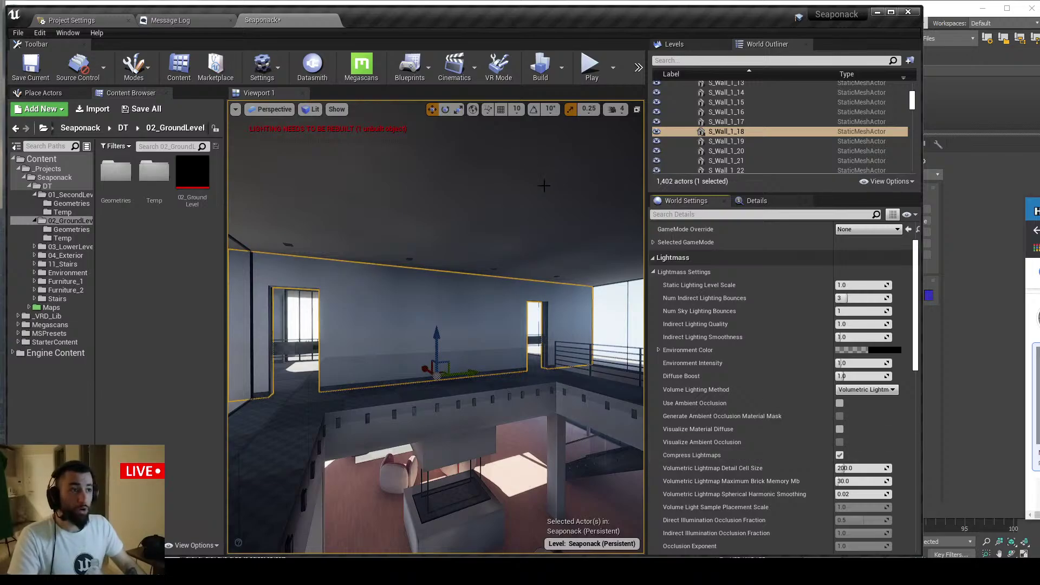
right_click_drag(470, 262, 470, 271)
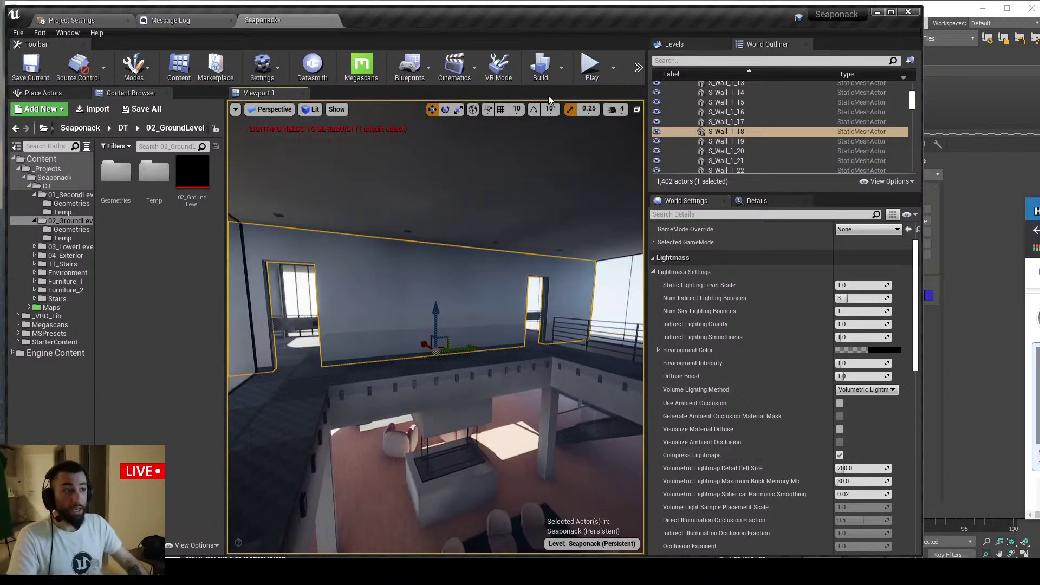
Check the Build options, then toggle Compress Lightmaps off and back on
left_click(563, 81)
right_click_drag(483, 195, 483, 186)
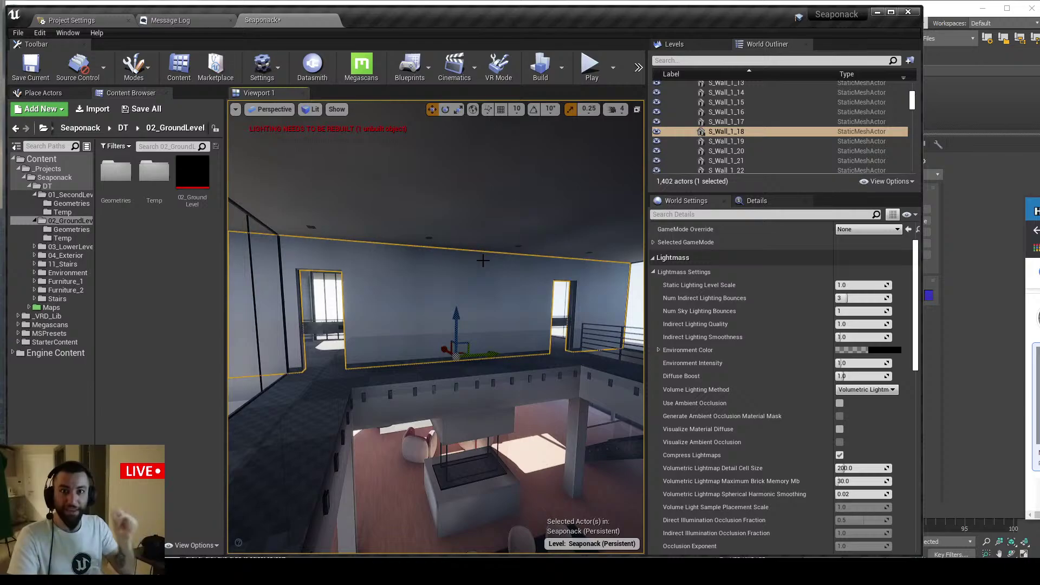
left_click(839, 455)
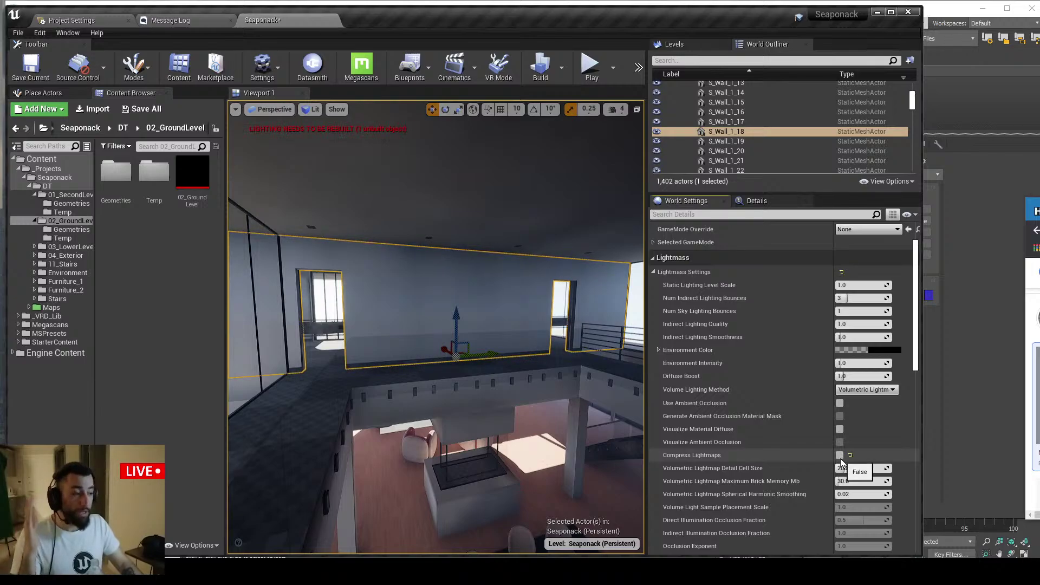
left_click(840, 457)
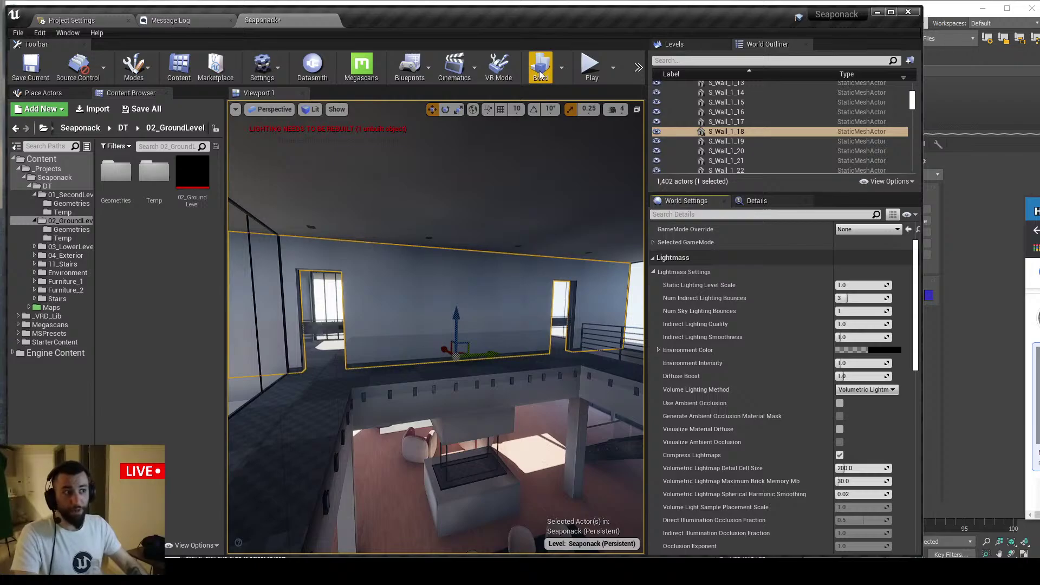
Cycle through the open windows to bring up the YouTube live chat
key("alt+Tab")
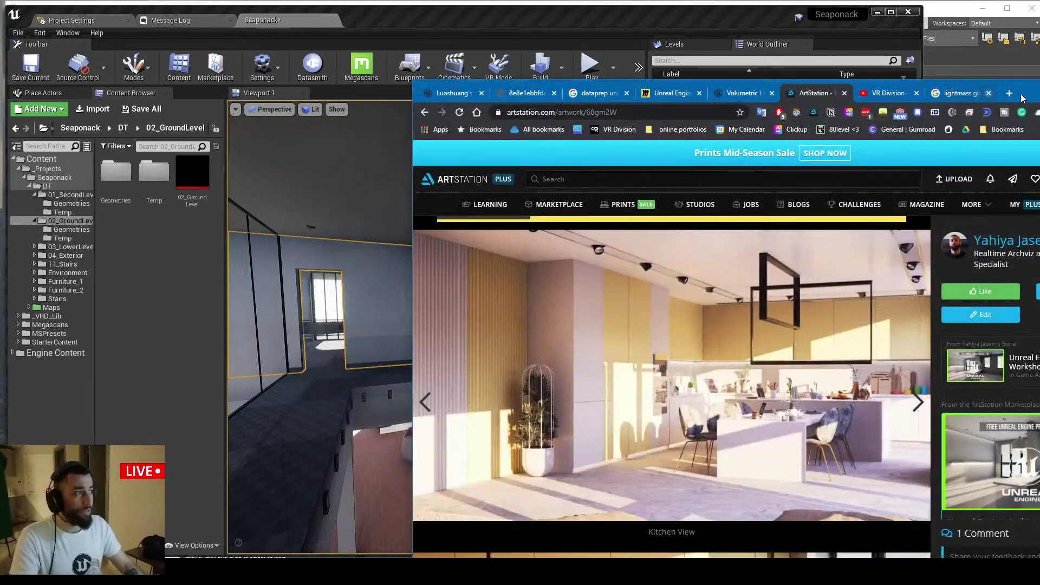
key("alt+Tab")
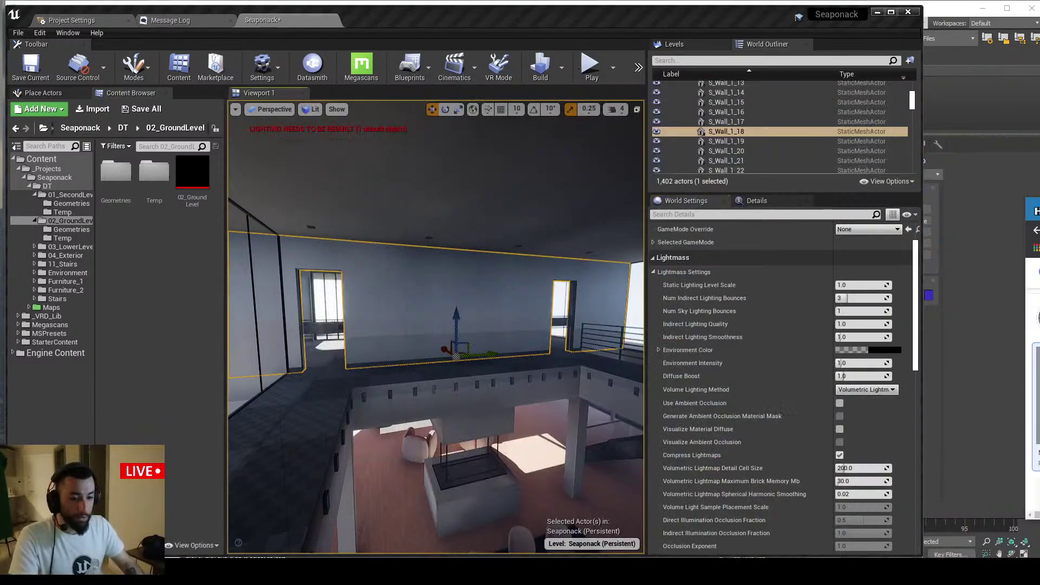
key("alt+Tab")
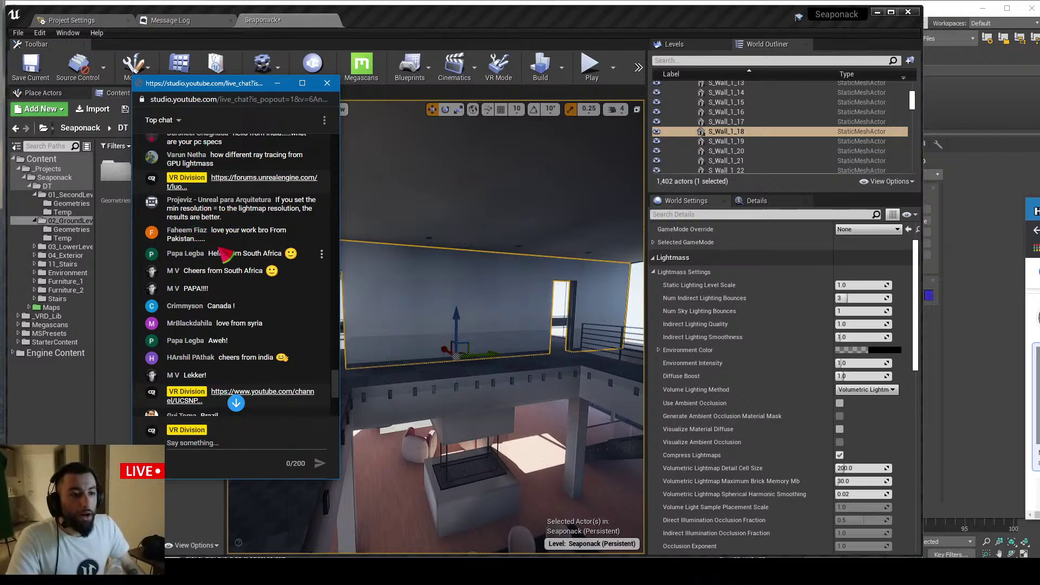
scroll(224, 254, "down", 1)
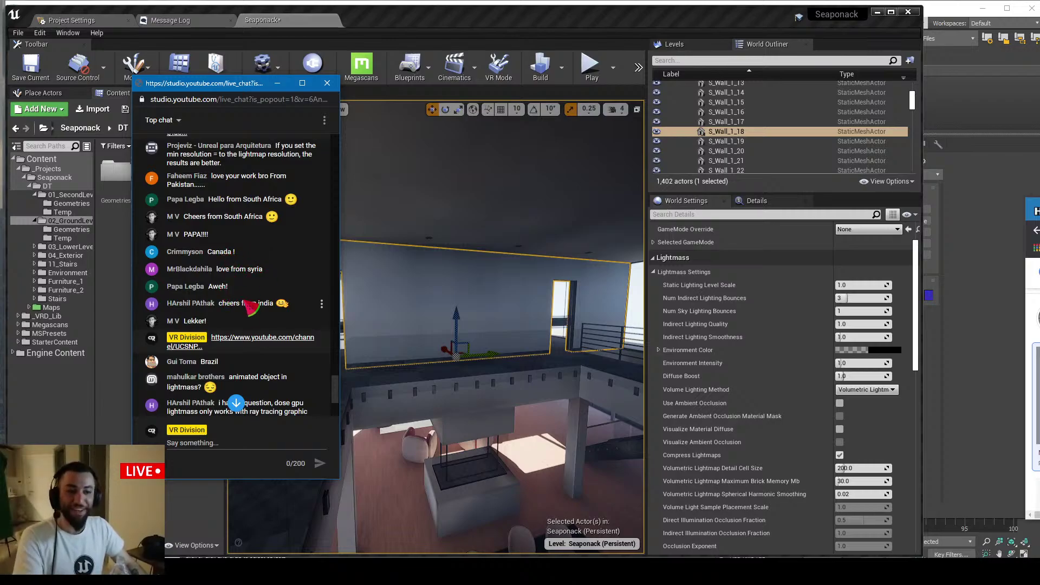
scroll(269, 300, "down", 1)
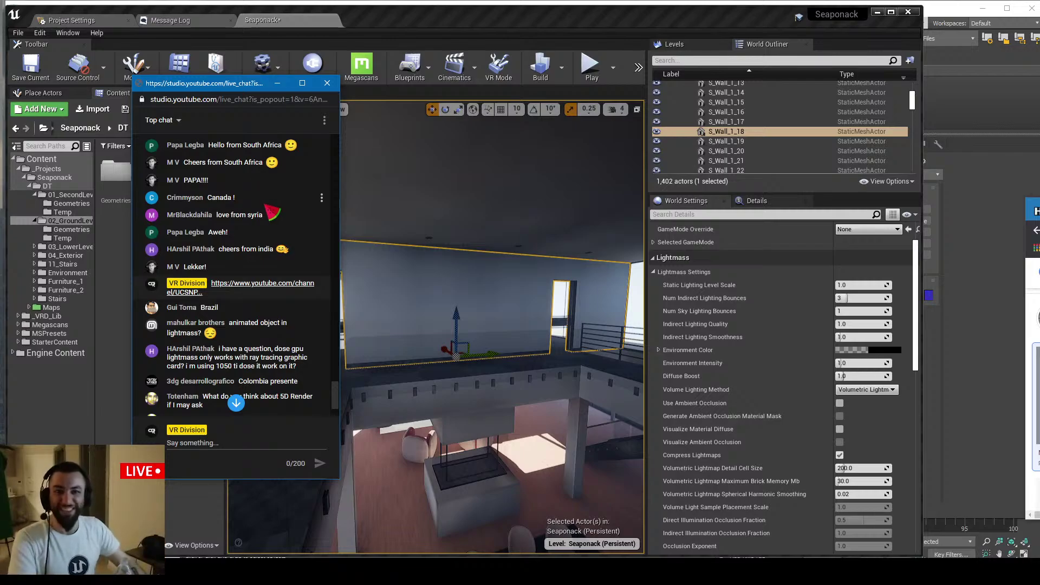
scroll(260, 227, "down", 8)
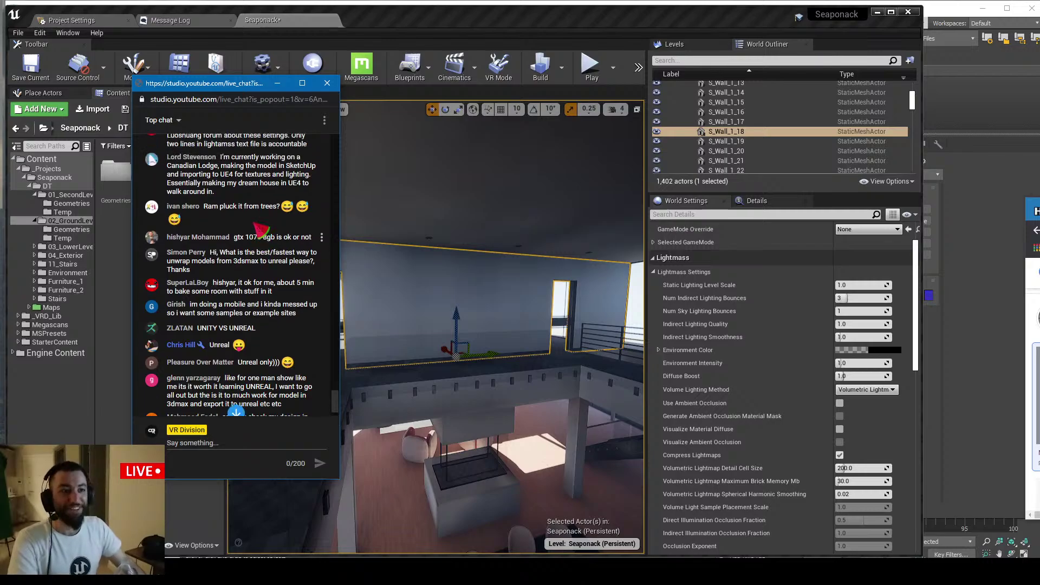
scroll(262, 232, "up", 8)
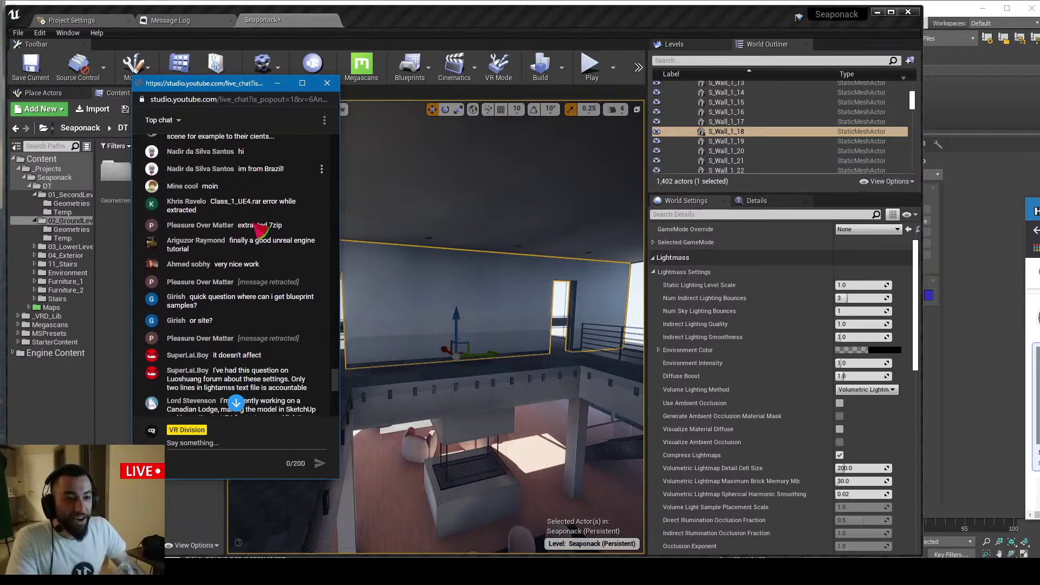
scroll(252, 227, "up", 3)
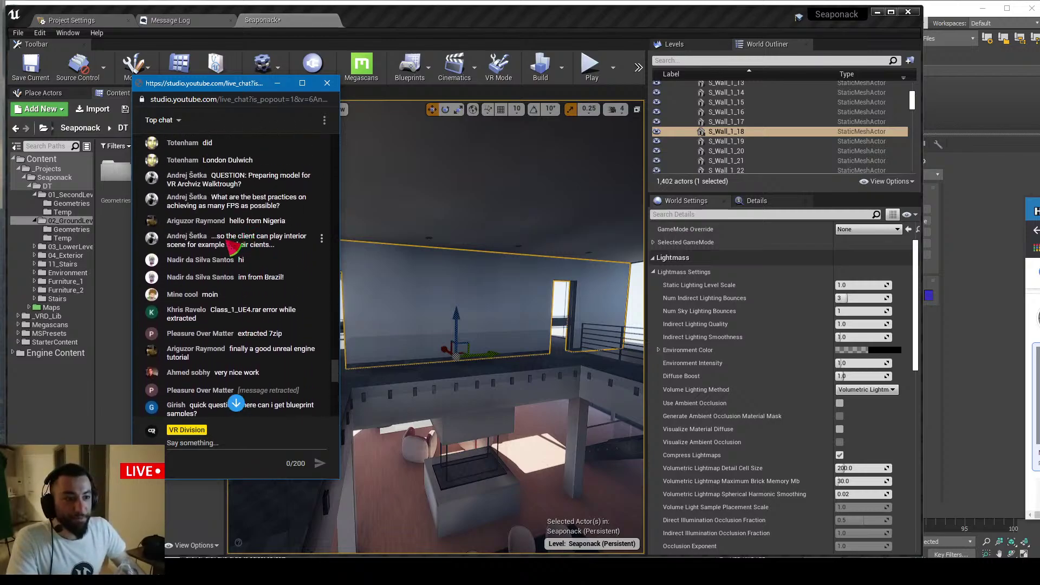
scroll(216, 200, "up", 6)
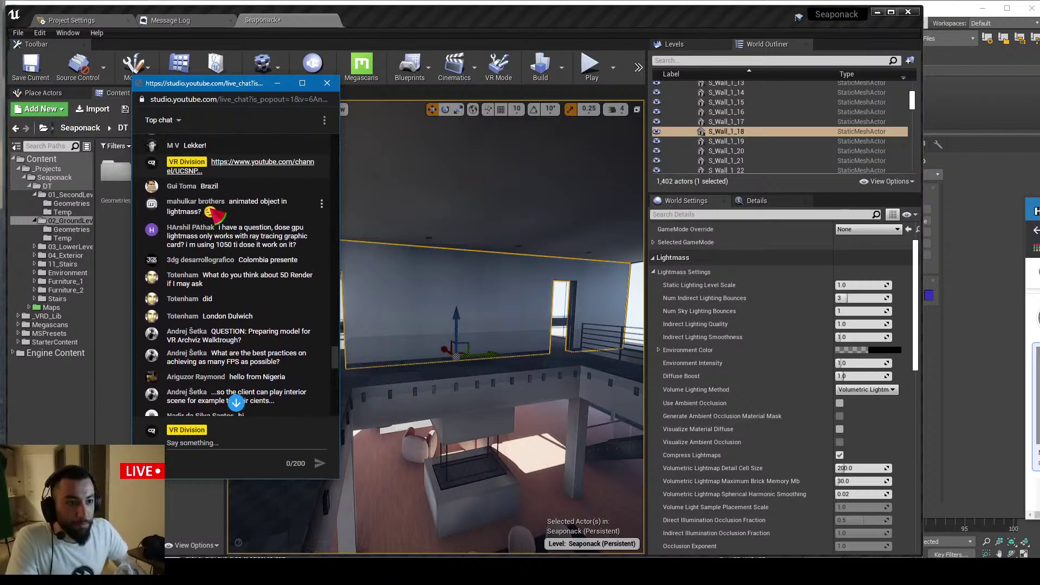
scroll(217, 216, "up", 2)
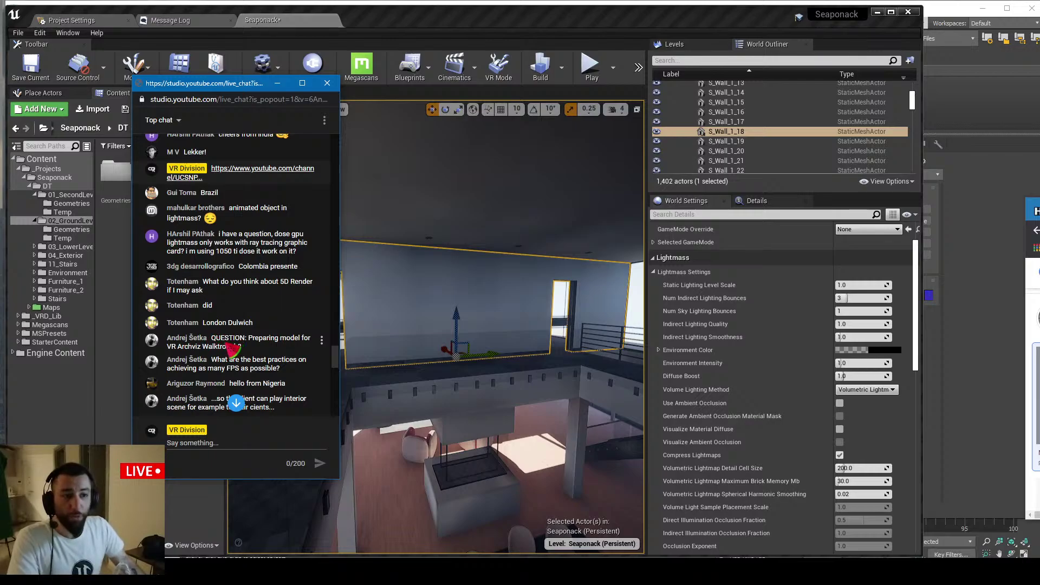
Highlight the viewer's QUESTION about animated objects in Lightmass in the live chat
left_click_drag(212, 338, 247, 339)
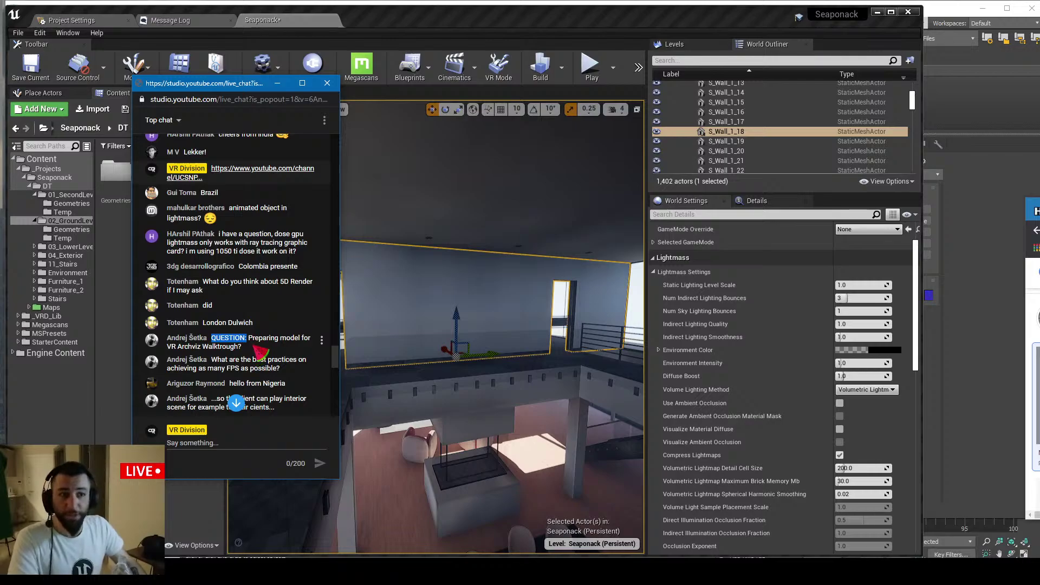
left_click(252, 226)
mouse_move(233, 215)
left_mouse_down()
mouse_move(301, 215)
mouse_move(249, 226)
left_mouse_up()
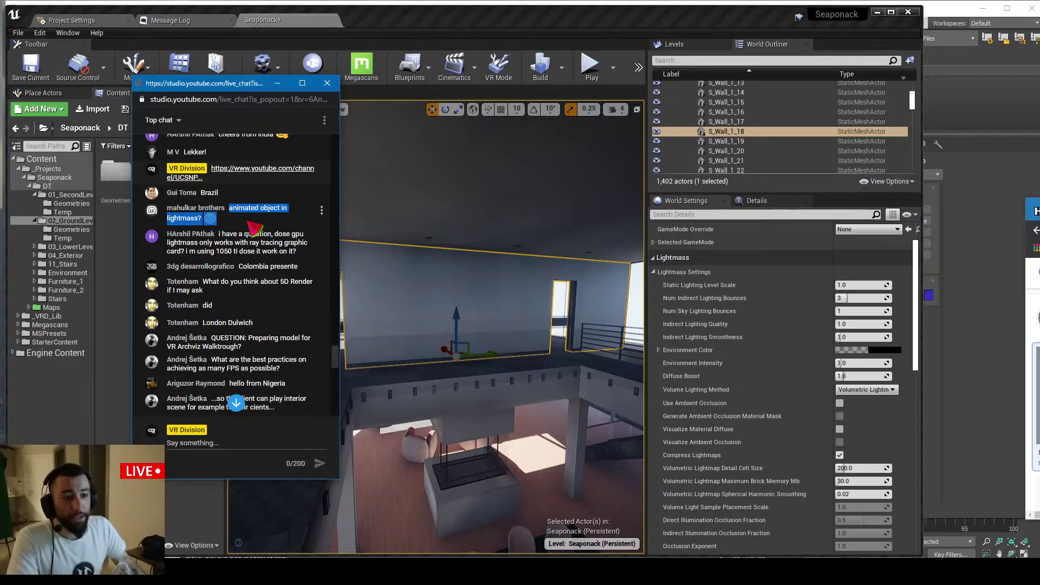
left_click(249, 227)
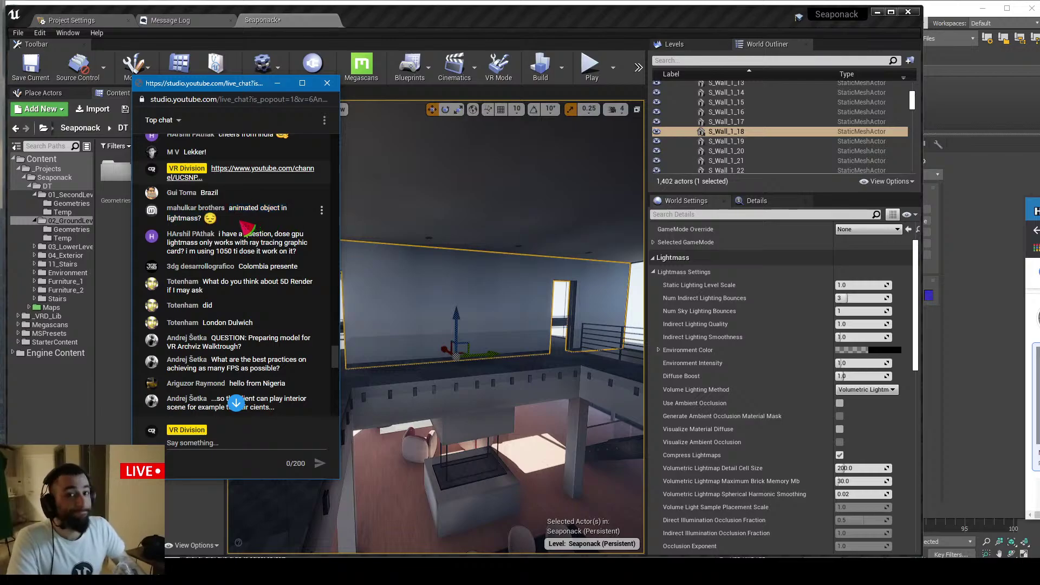
triple_click(245, 227)
left_click(241, 227)
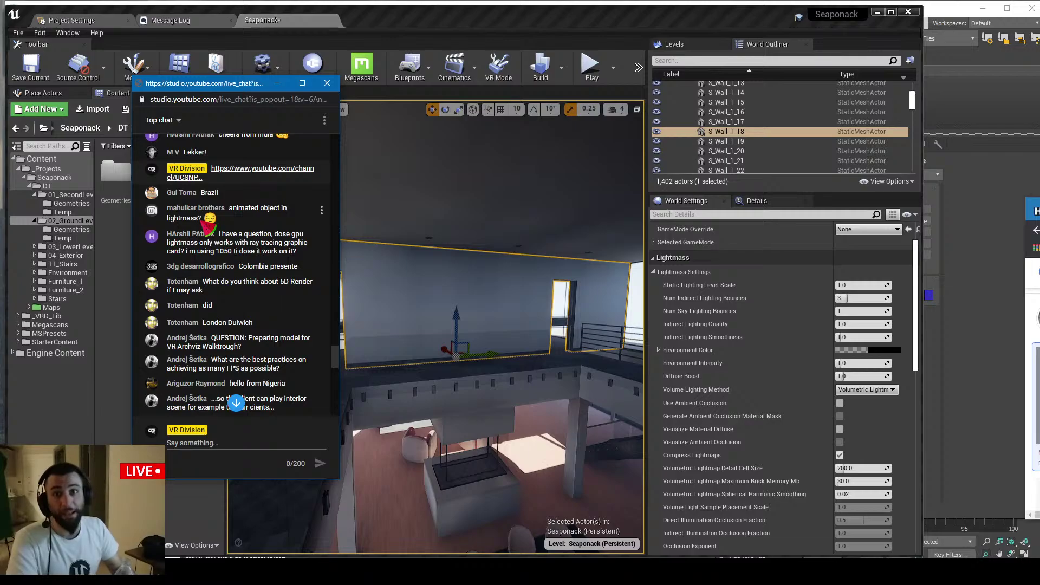
mouse_move(221, 219)
left_mouse_down()
mouse_move(240, 210)
mouse_move(248, 222)
mouse_move(239, 219)
left_mouse_up()
left_click(240, 209)
left_click(247, 228)
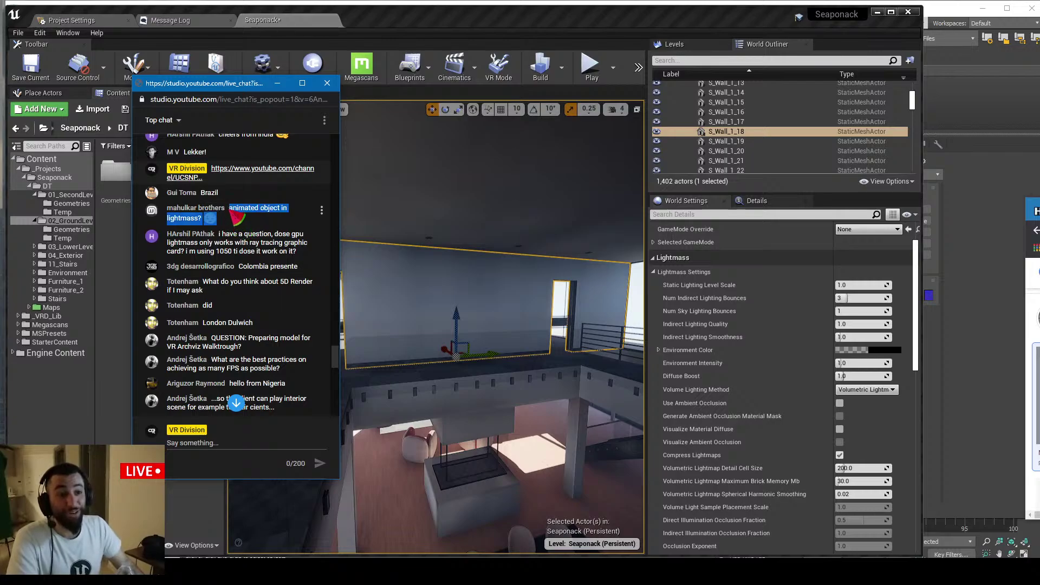
left_click(239, 222)
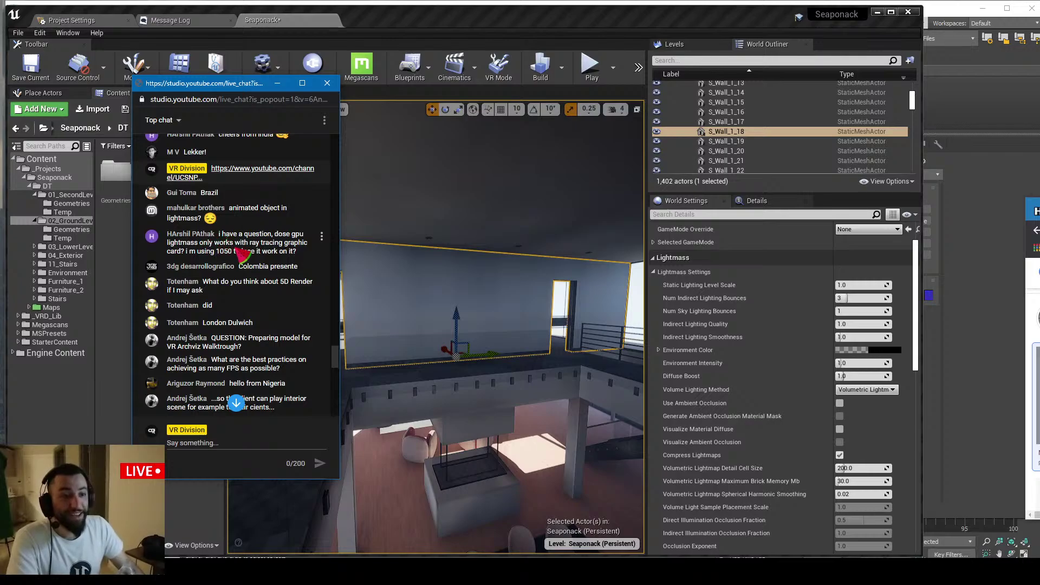
Highlight the GPU Lightmass question mentioning a 1050 ti
scroll(248, 248, "down", 1)
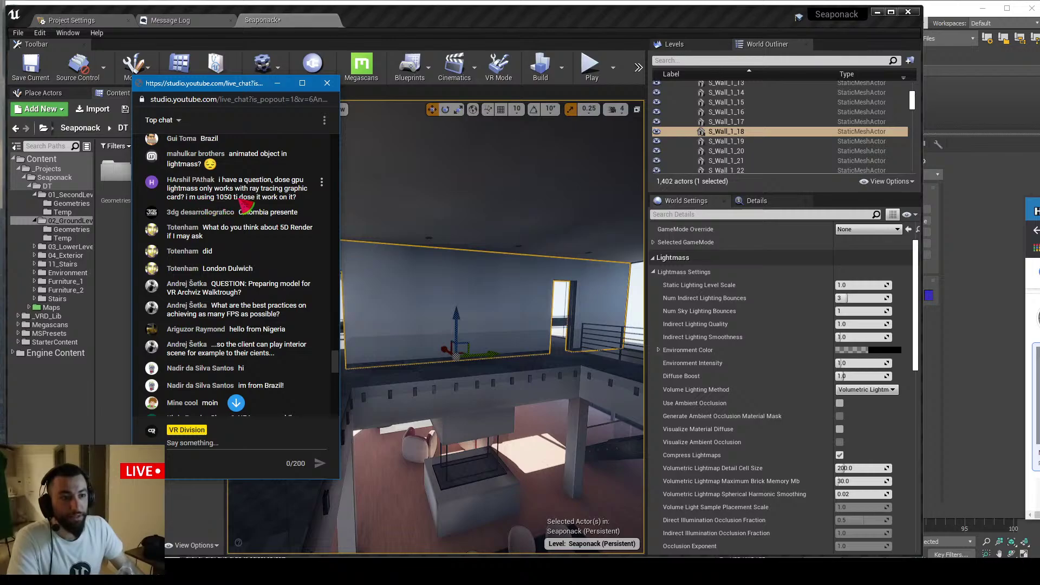
left_click_drag(296, 200, 223, 188)
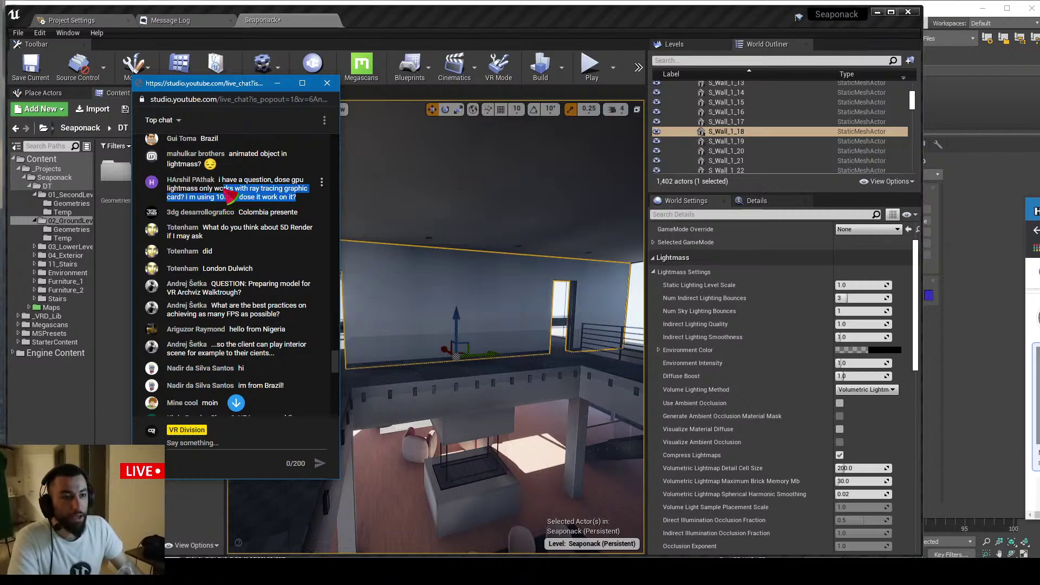
left_click(229, 189)
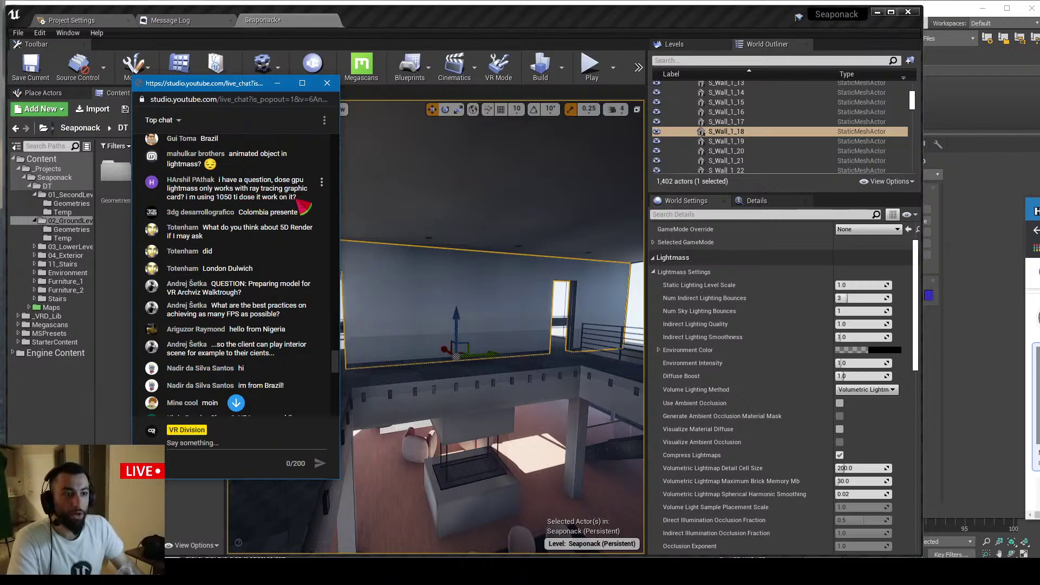
left_click_drag(297, 201, 218, 198)
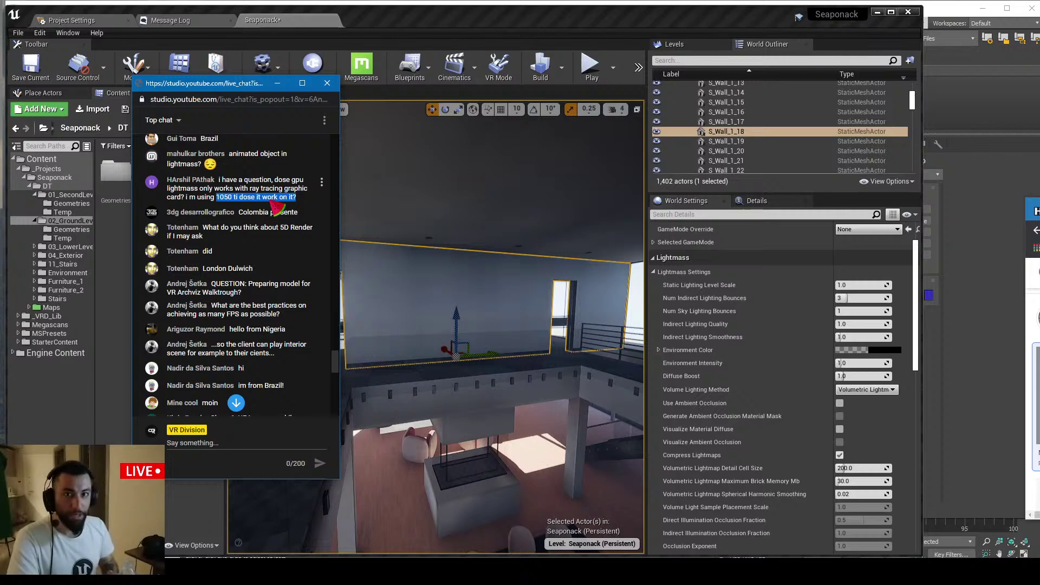
Move the chat window aside and move the camera closer to the selected wall
left_click_drag(249, 86, 127, 105)
right_click_drag(358, 244, 418, 255)
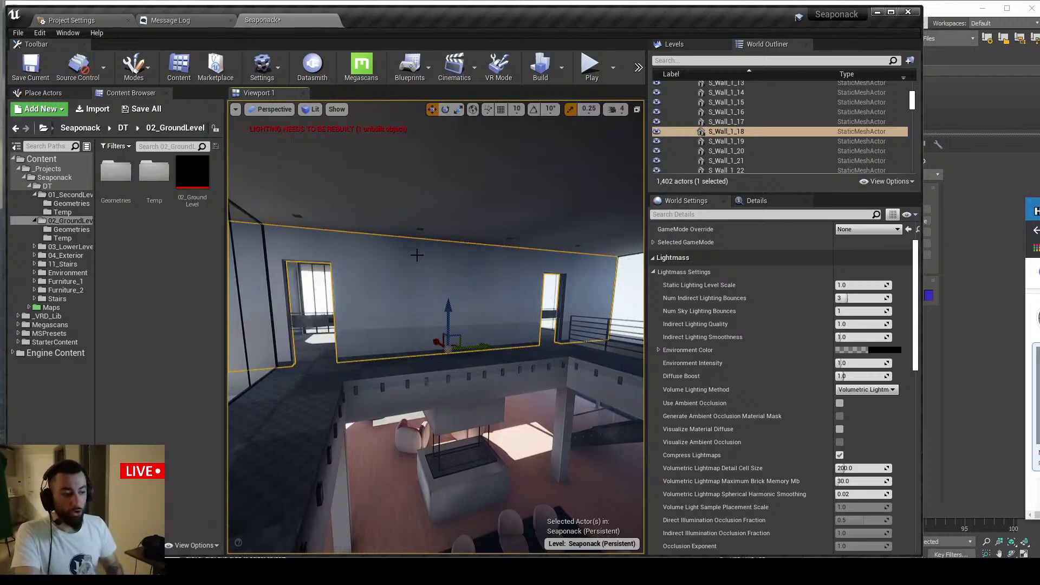
right_click_drag(407, 308, 410, 311)
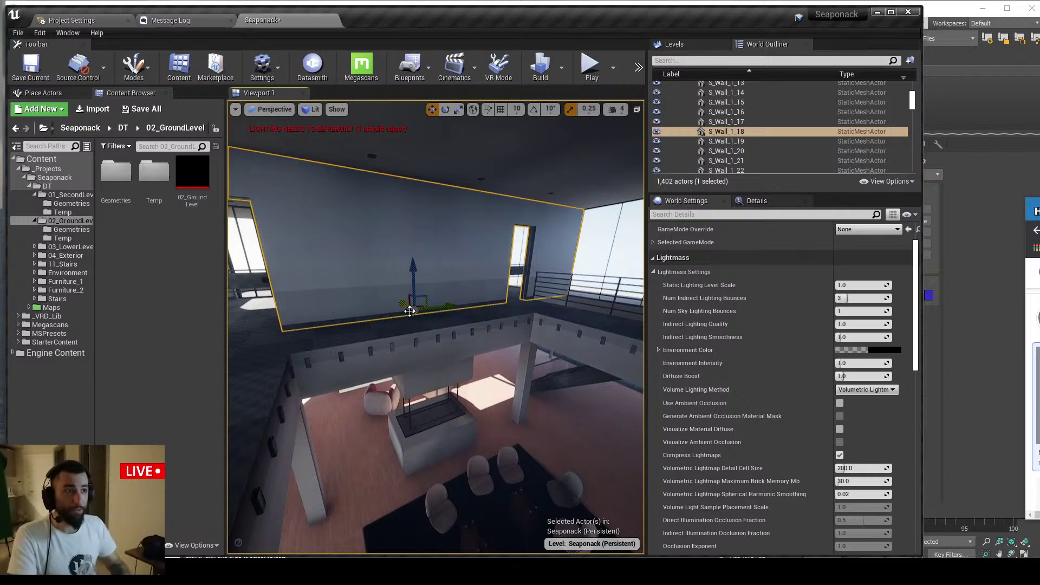
right_click_drag(411, 311, 451, 292)
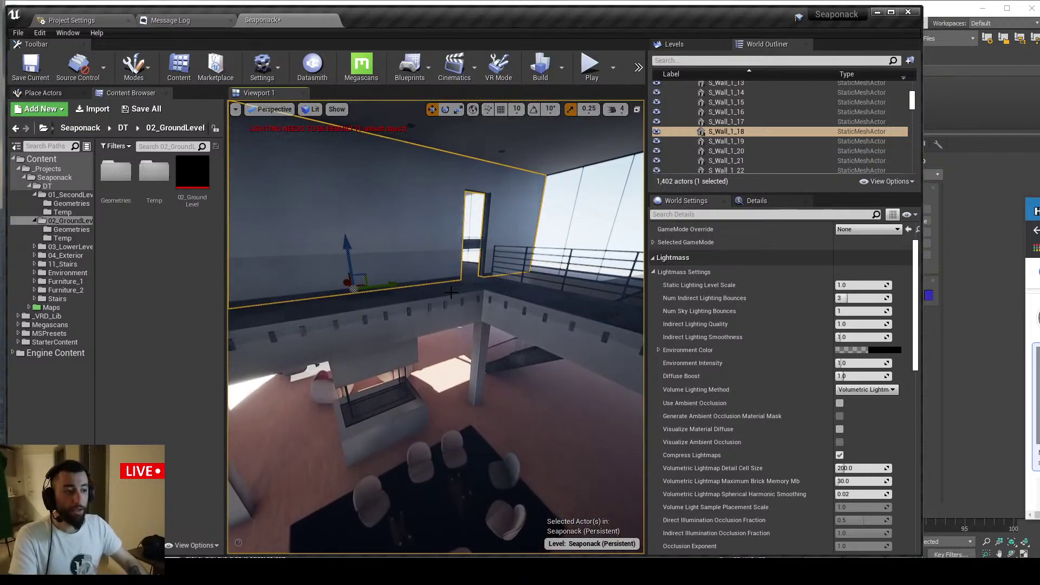
key("alt+Tab")
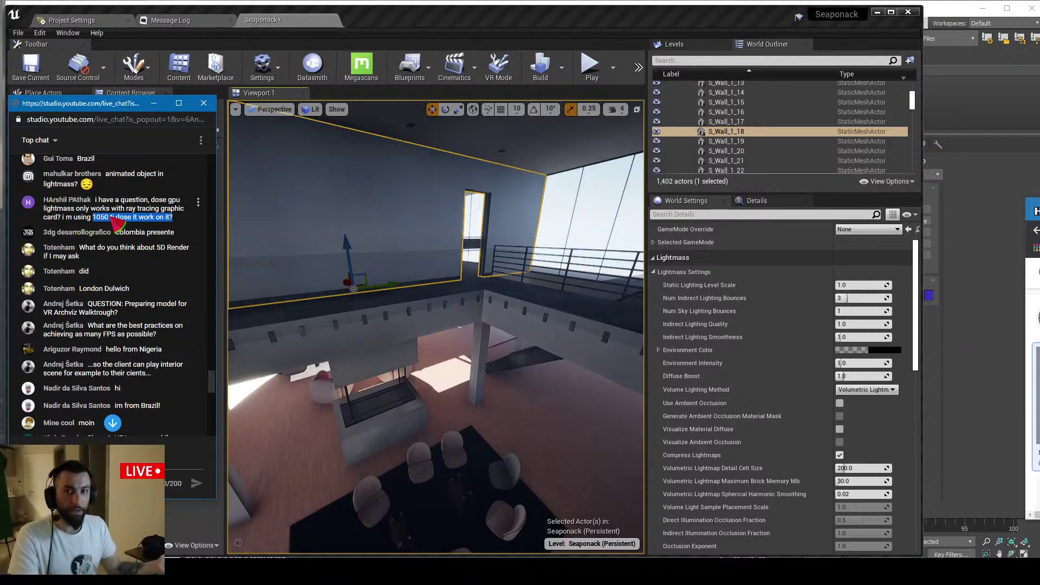
left_click(154, 103)
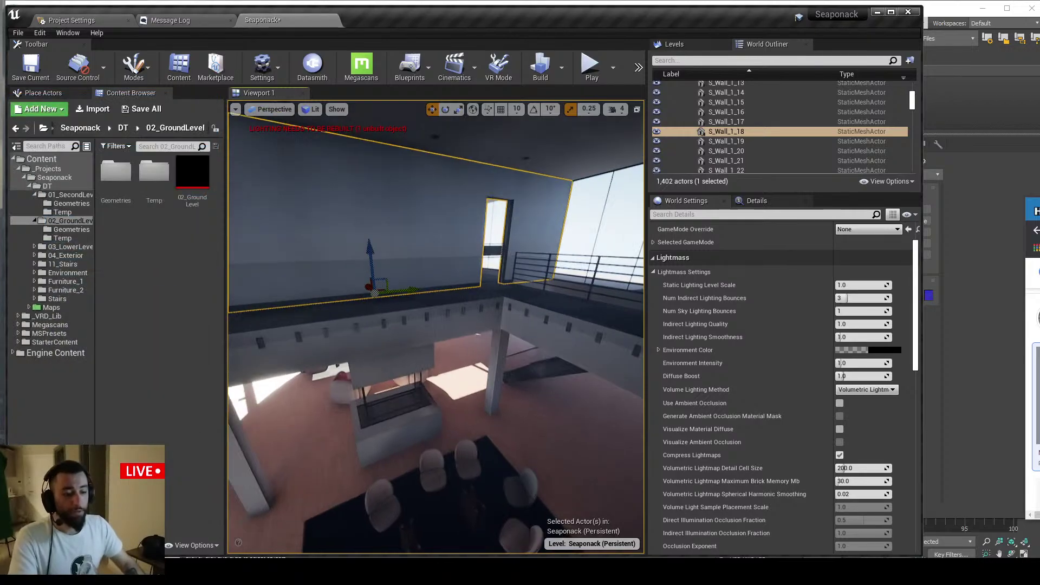
Run r.RayTracing.ForceAllRayTracingEffects 0 in the console, using Tab autocomplete
key("grave")
type("r")
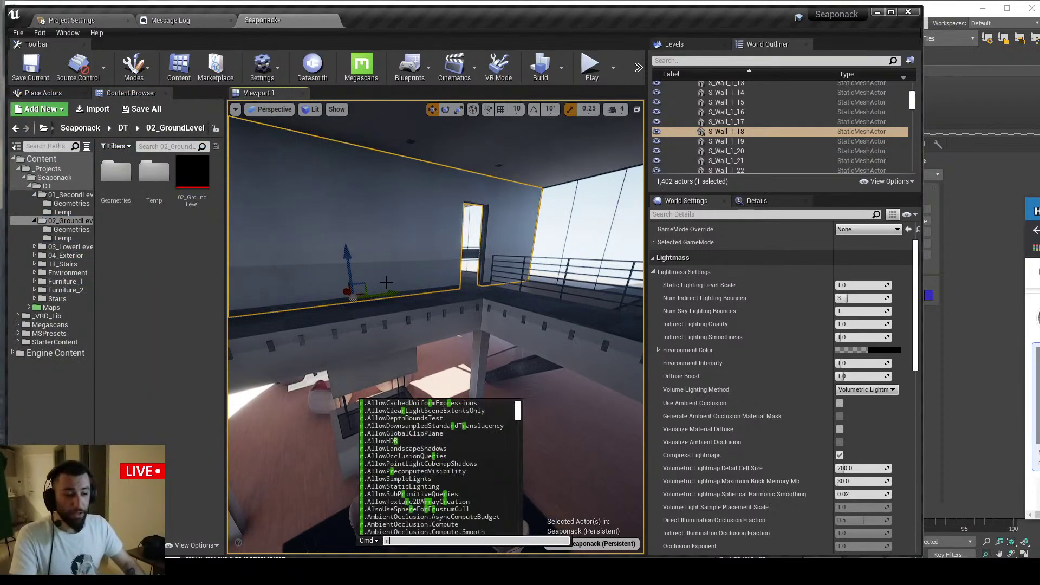
type(".for")
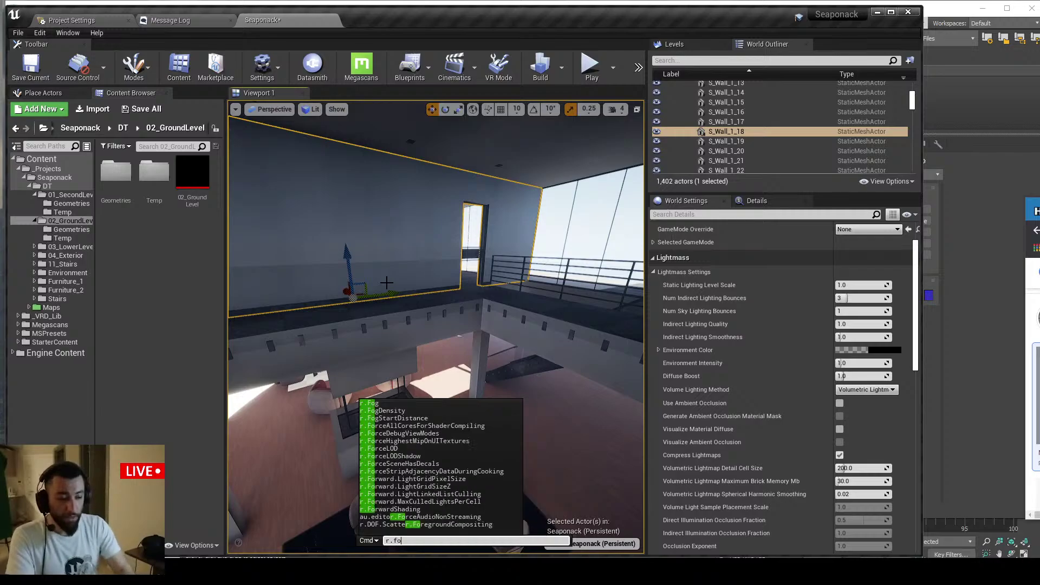
key("BackSpace")
key("BackSpace")
key("BackSpace")
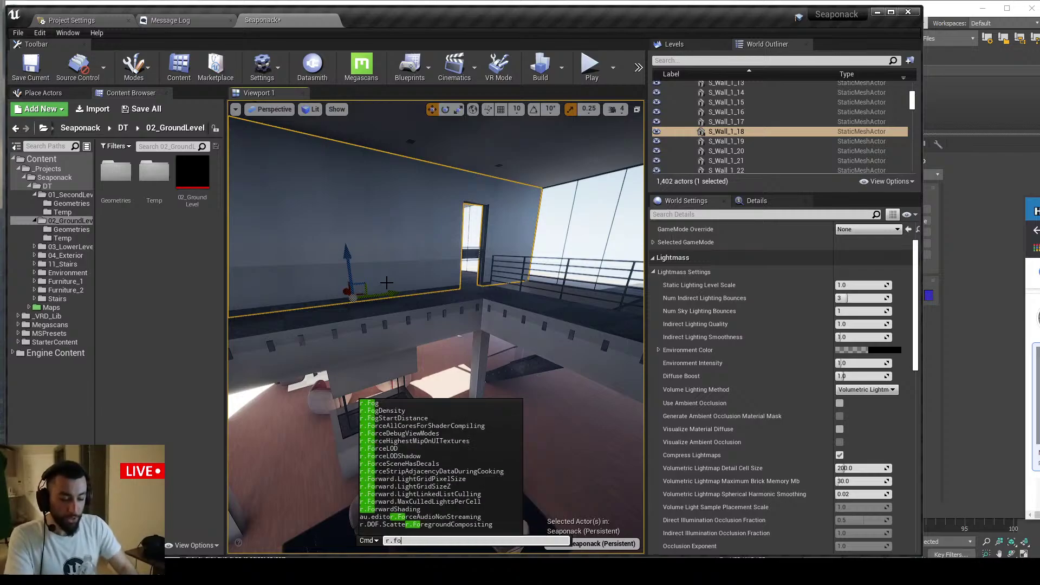
type("raytrac")
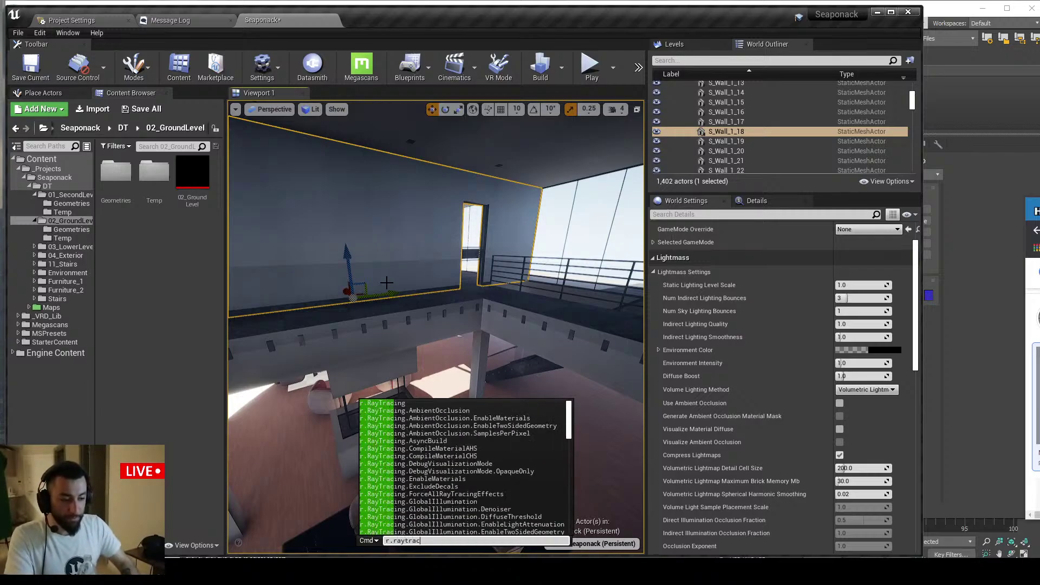
type("ing.for")
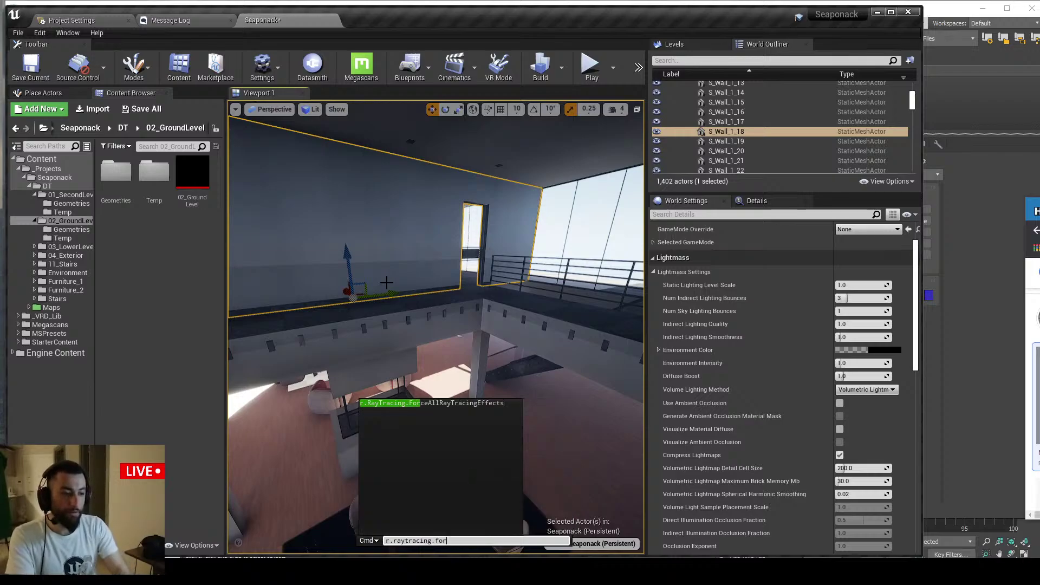
key("Tab")
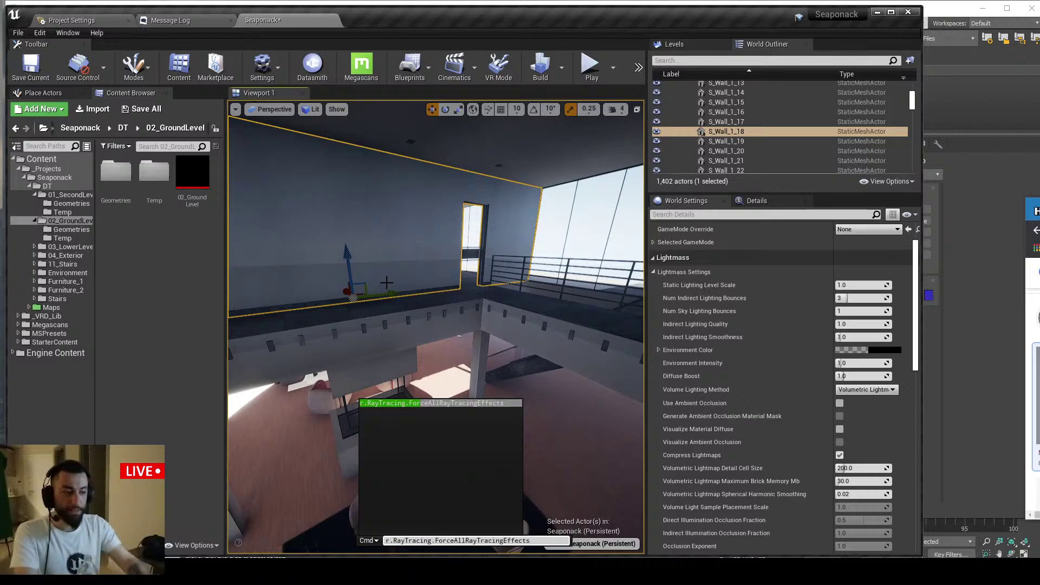
type("0")
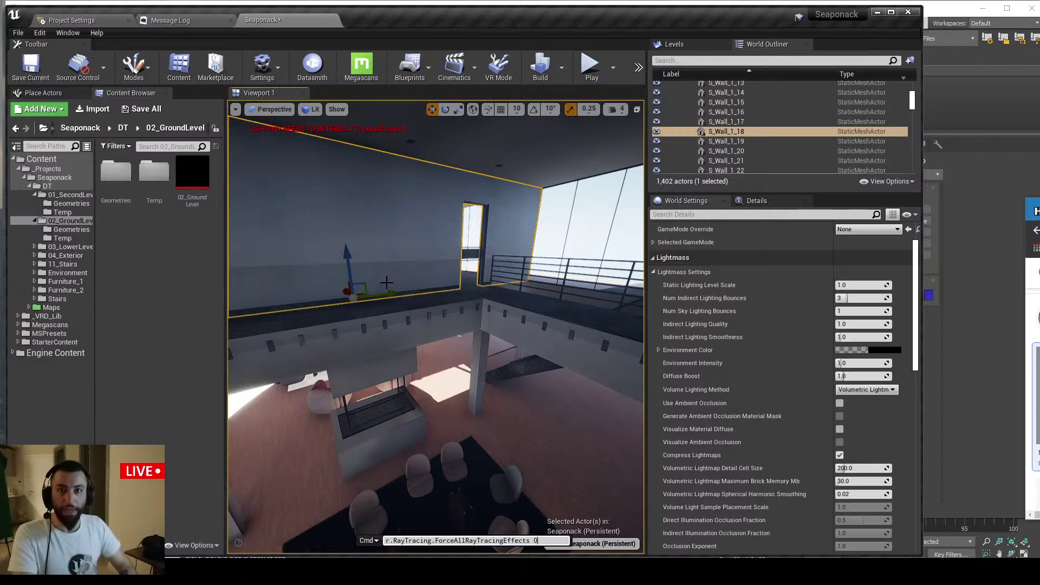
key("Return")
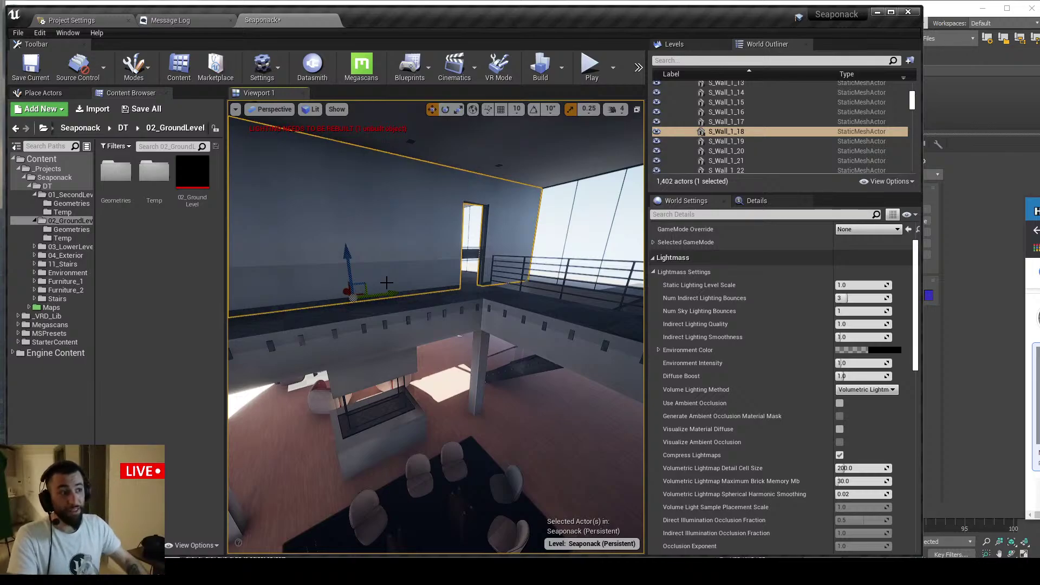
right_click_drag(387, 282, 377, 282)
Fly the camera down from the upper floor into the lounge with red-and-white armchairs
key("q")
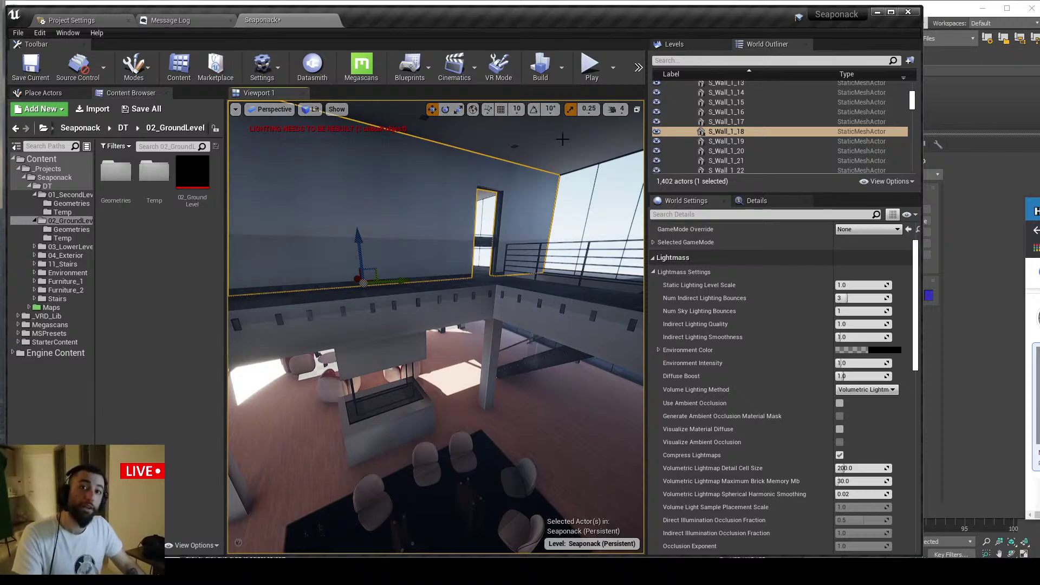
left_click(561, 67)
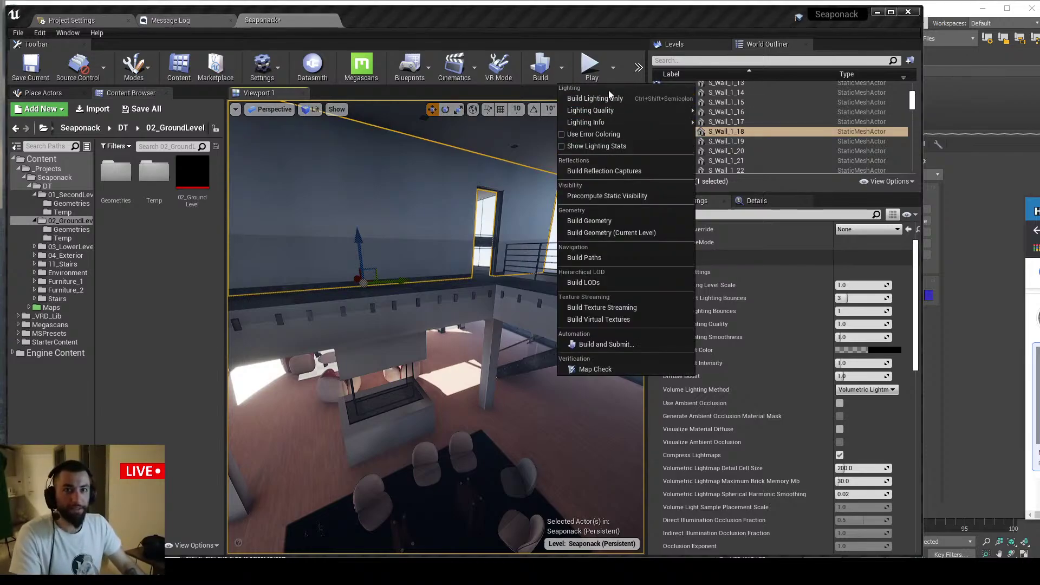
right_click_drag(488, 227, 471, 200)
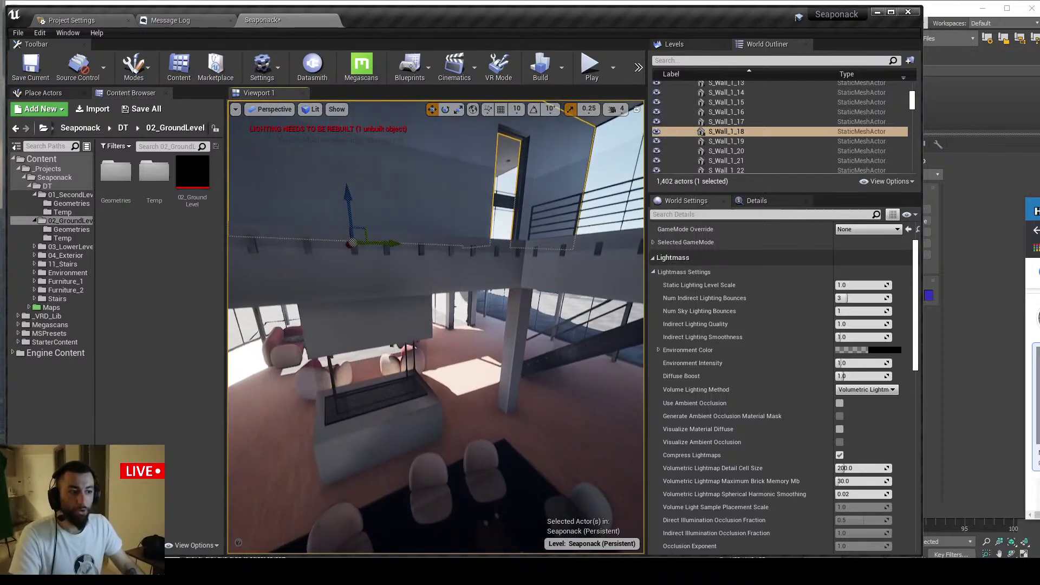
right_click_drag(455, 239, 448, 249)
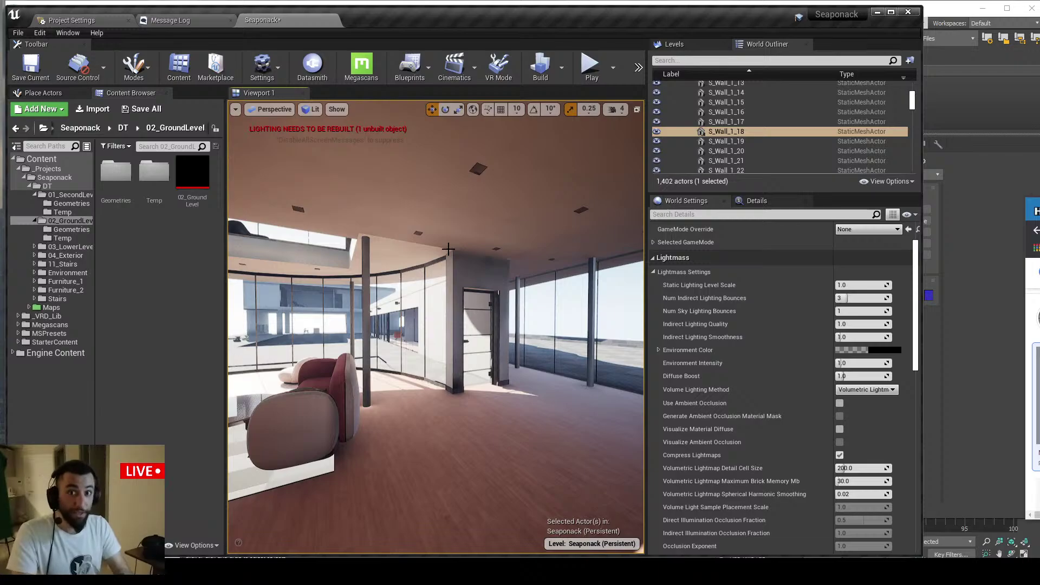
right_click_drag(449, 254, 442, 268)
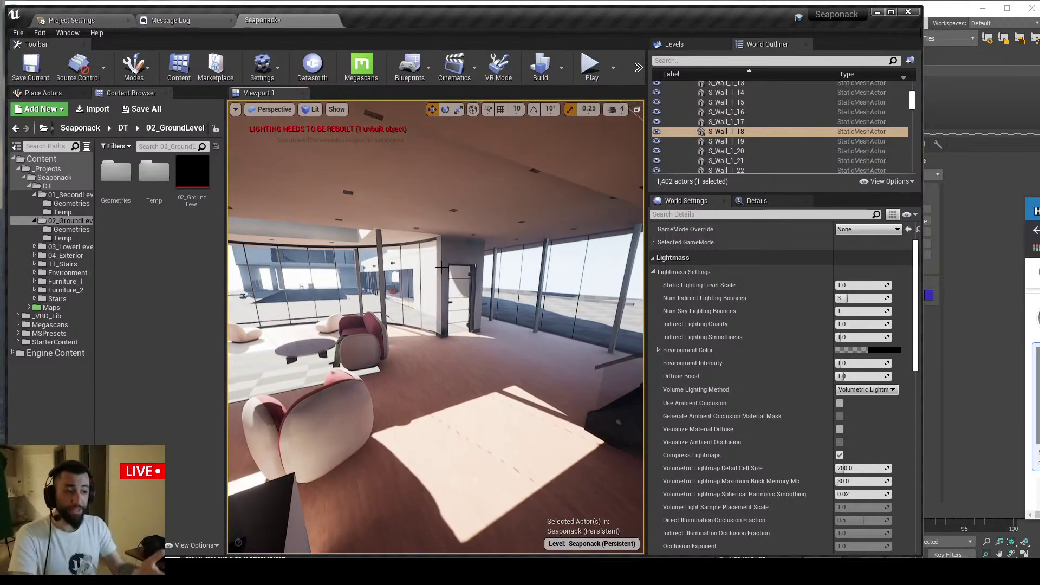
right_click_drag(468, 414, 468, 413)
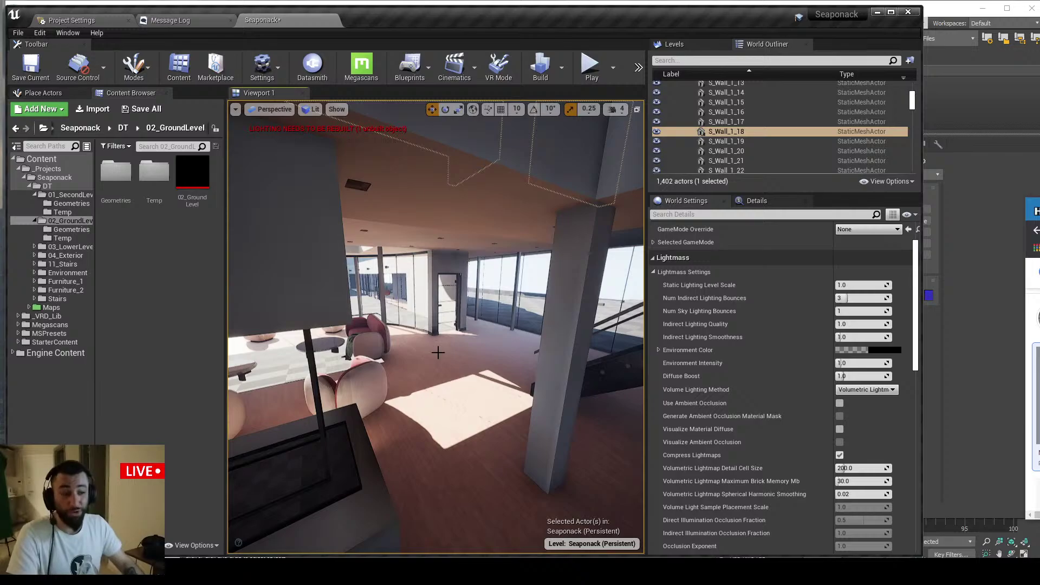
key("grave")
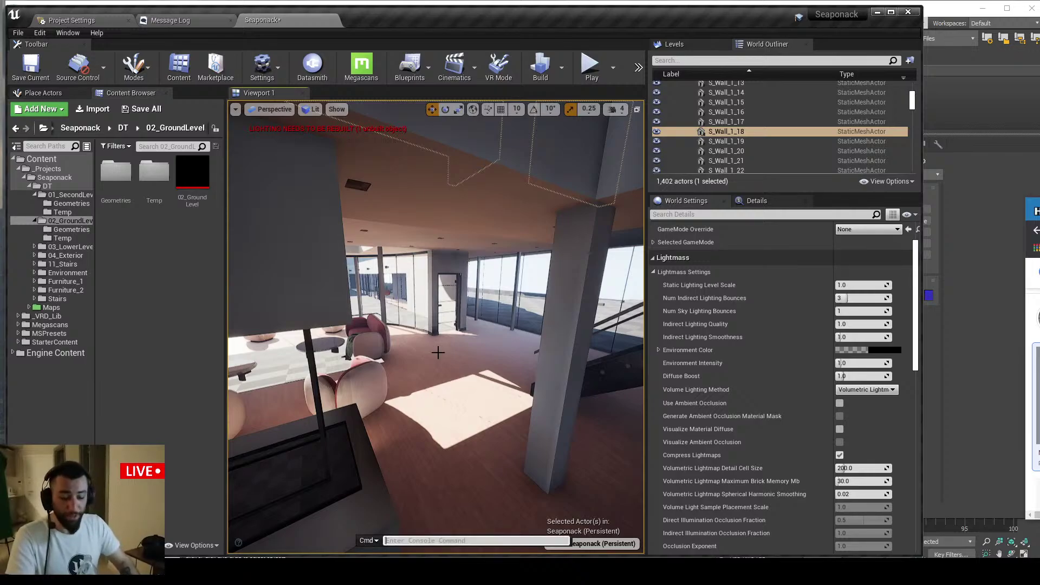
Set ForceAllRayTracingEffects to 0, then back to 1, leaving the command without a value
type("r.")
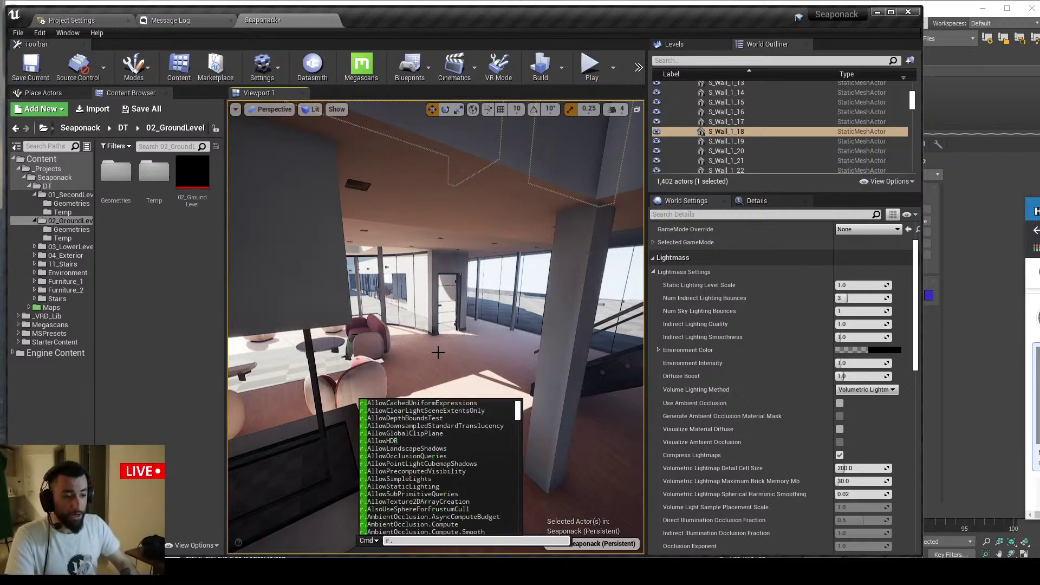
type("ray")
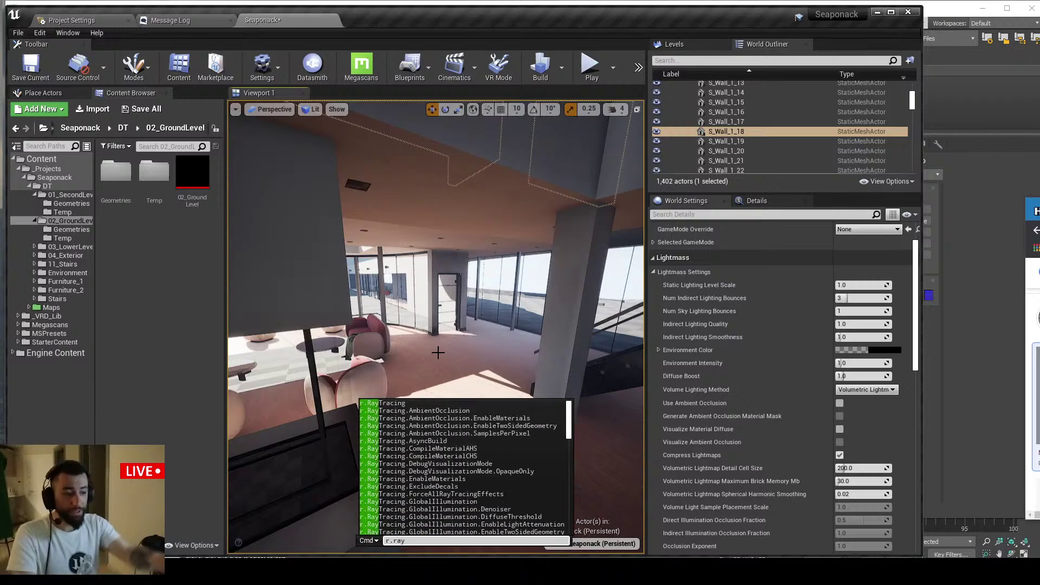
key("Down")
key("Down")
key("Down")
key("Down")
key("Down")
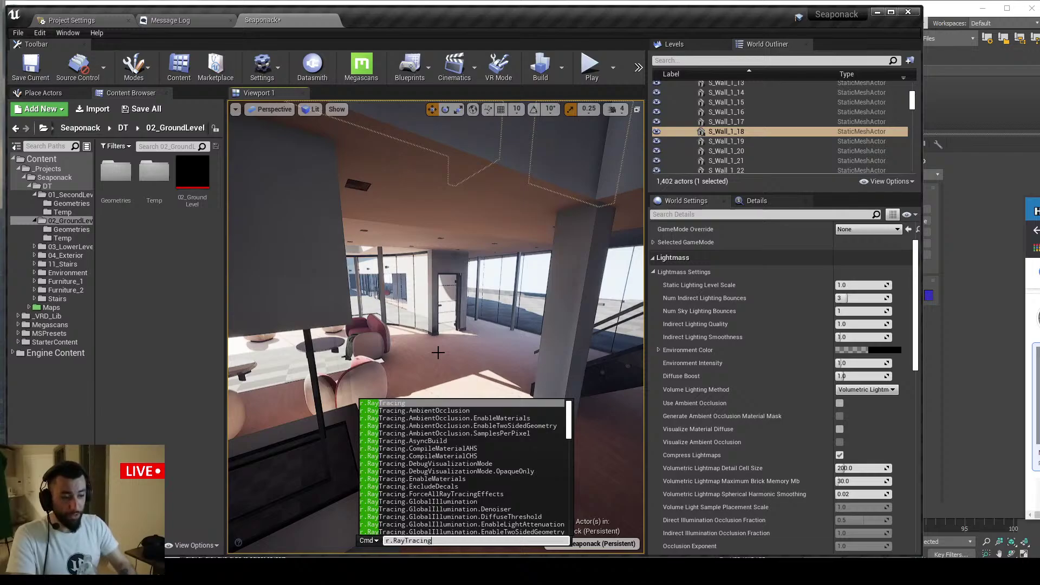
key("Up")
key("Up")
key("Up")
key("Up")
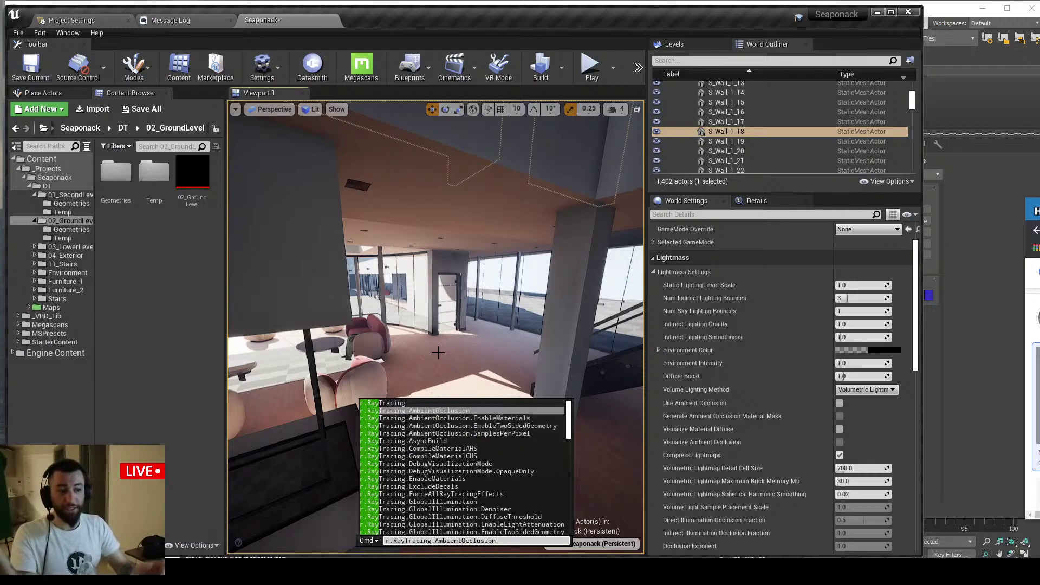
type(".RayTracing.")
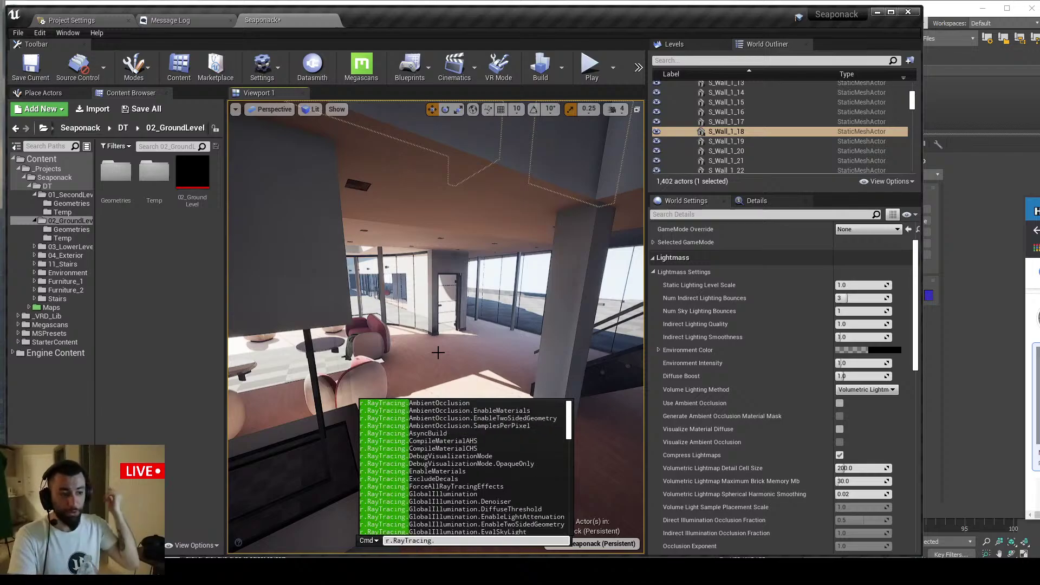
type("for")
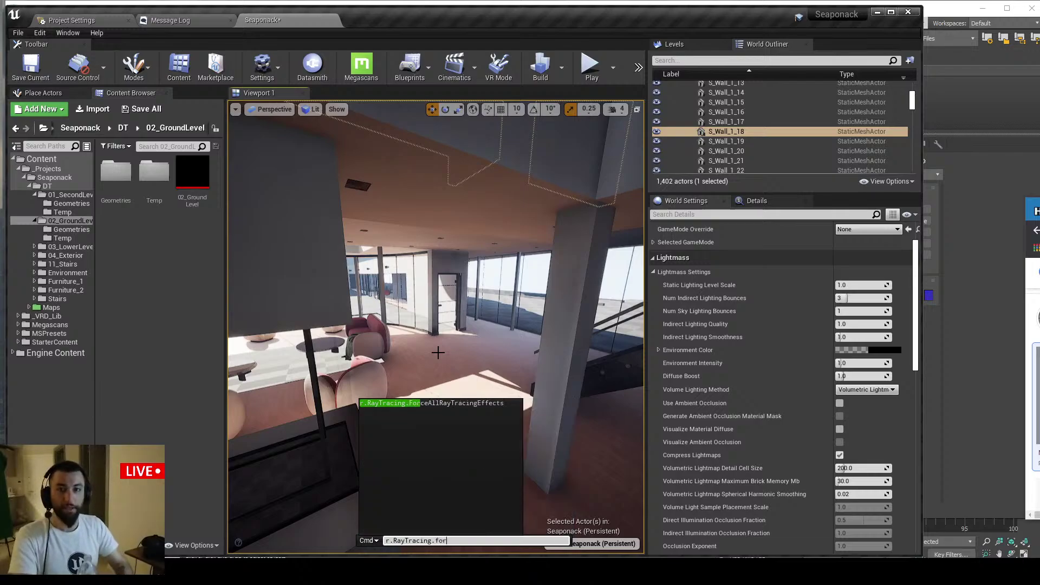
key("Up")
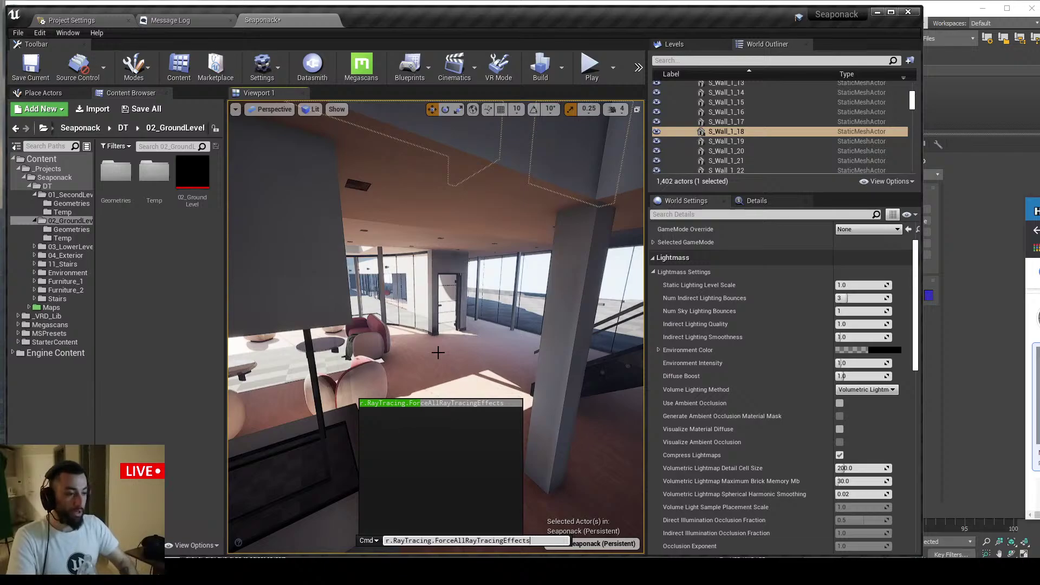
type("0")
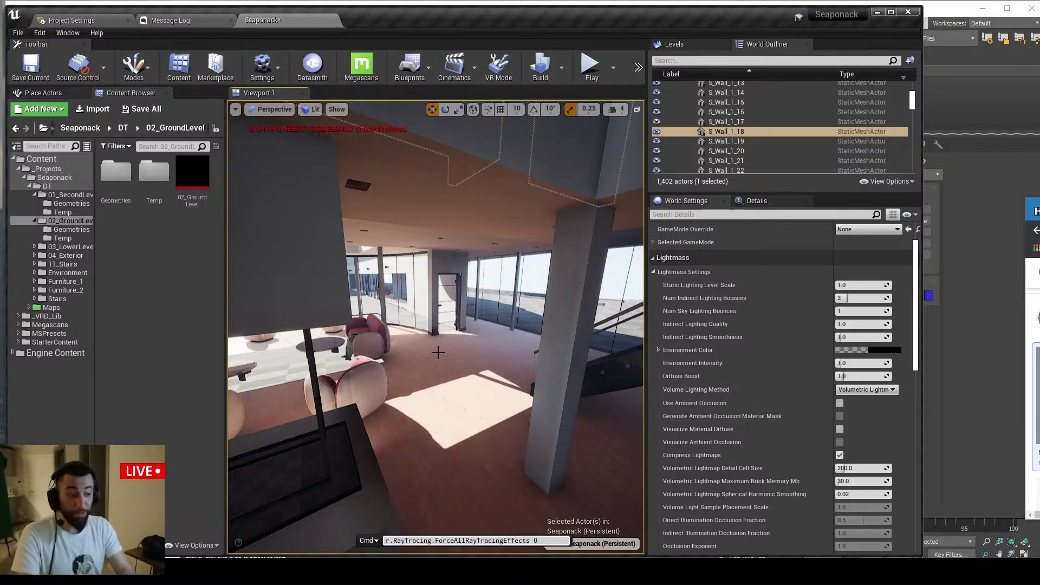
key("BackSpace")
type("1")
key("Return")
key("BackSpace")
key("BackSpace")
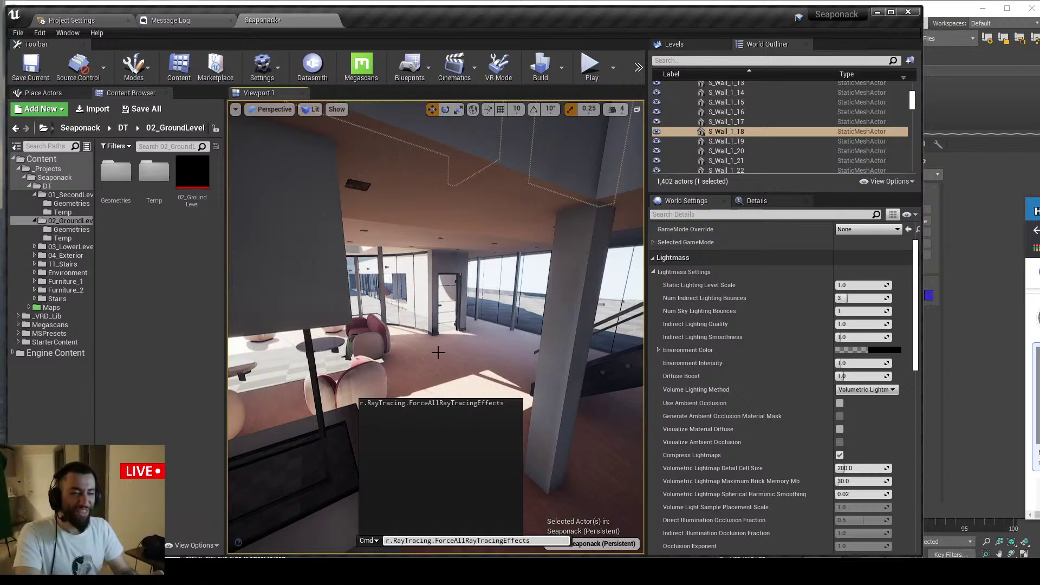
Rerun the command and open the PostProcessVolume found by searching 'post' in the Outliner
key("Return")
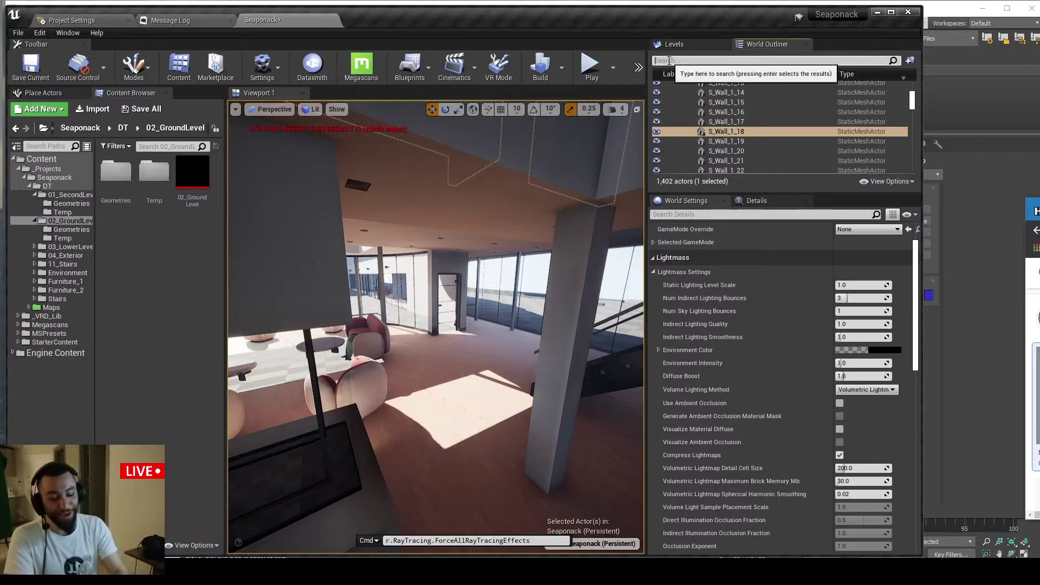
left_click(670, 60)
type("post")
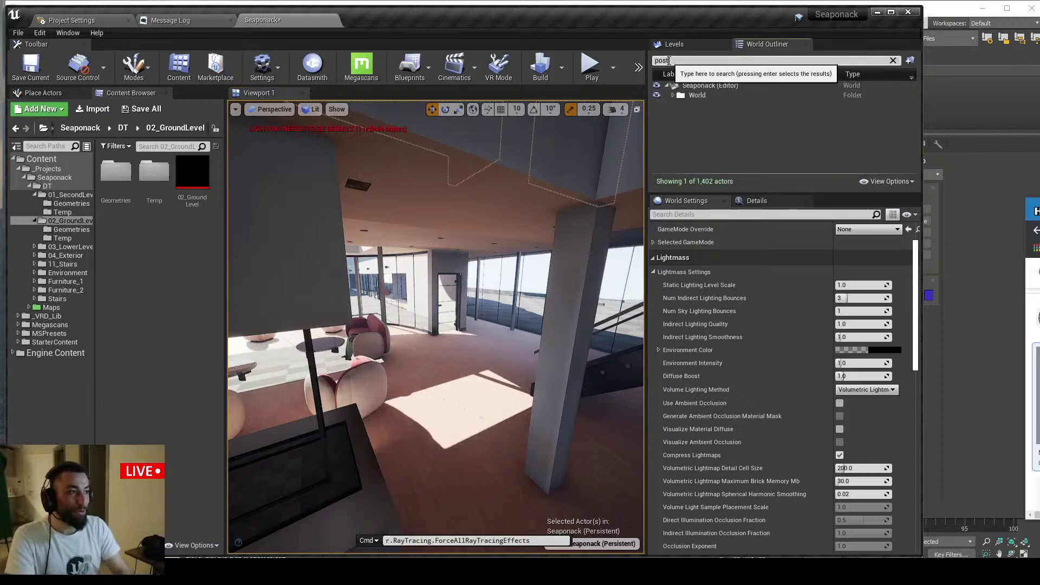
left_click(678, 105)
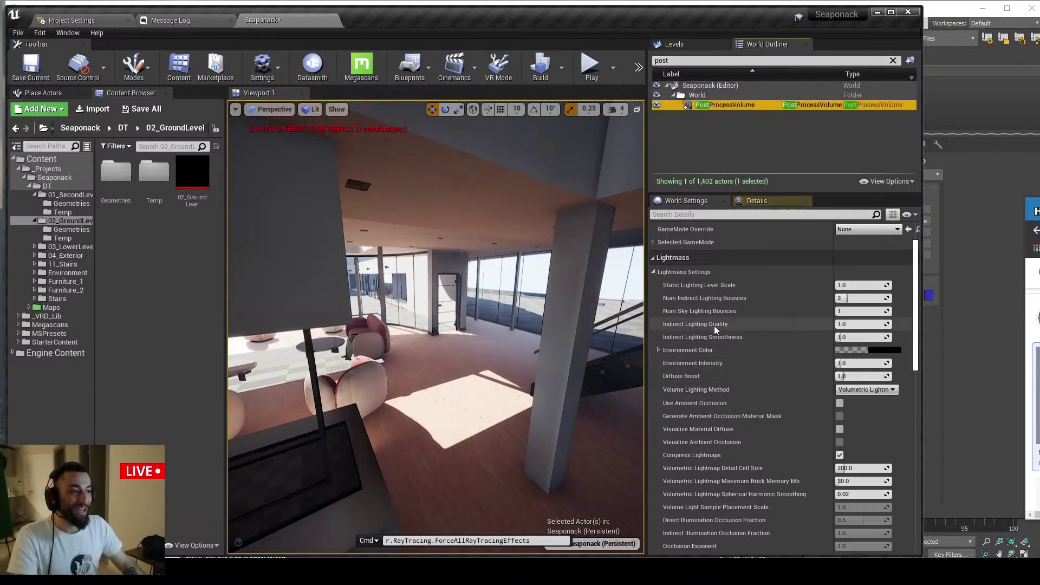
left_click(756, 201)
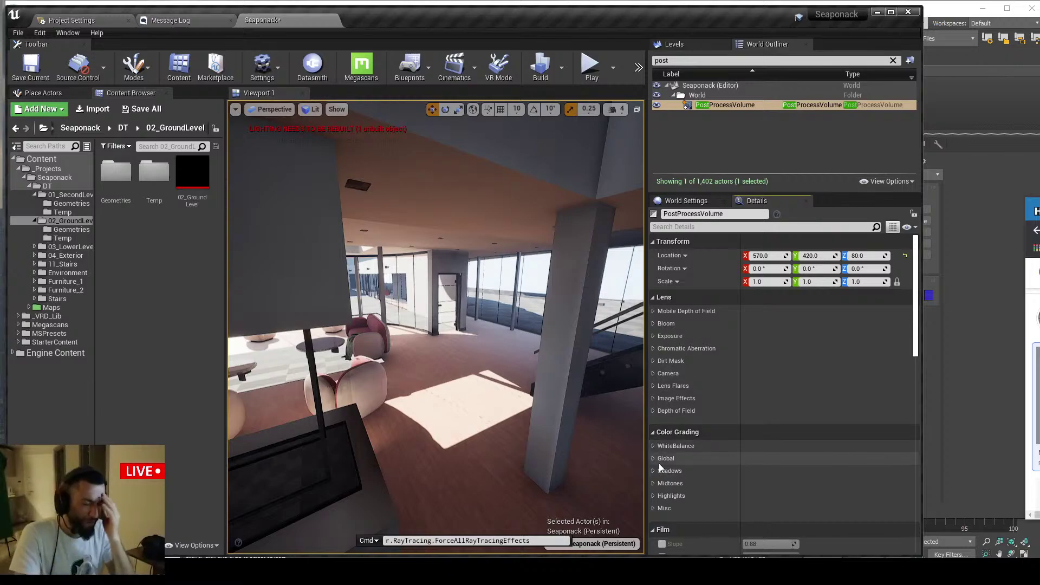
Fly the camera back to frame the fireplace and stairs from the balcony
key("s")
right_click_drag(620, 461, 615, 435)
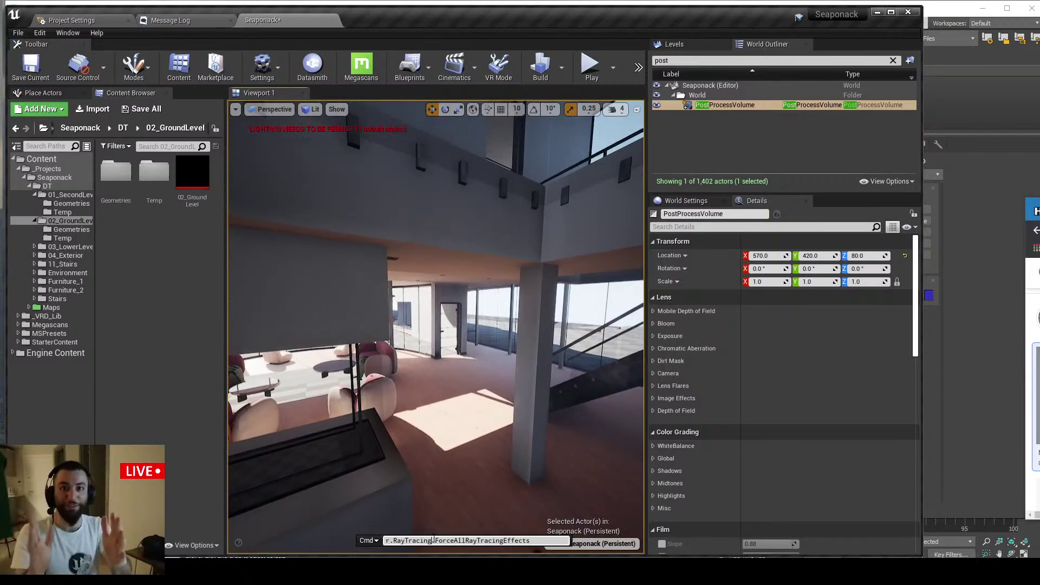
key("s")
right_click_drag(459, 501, 467, 502)
key("alt+Tab")
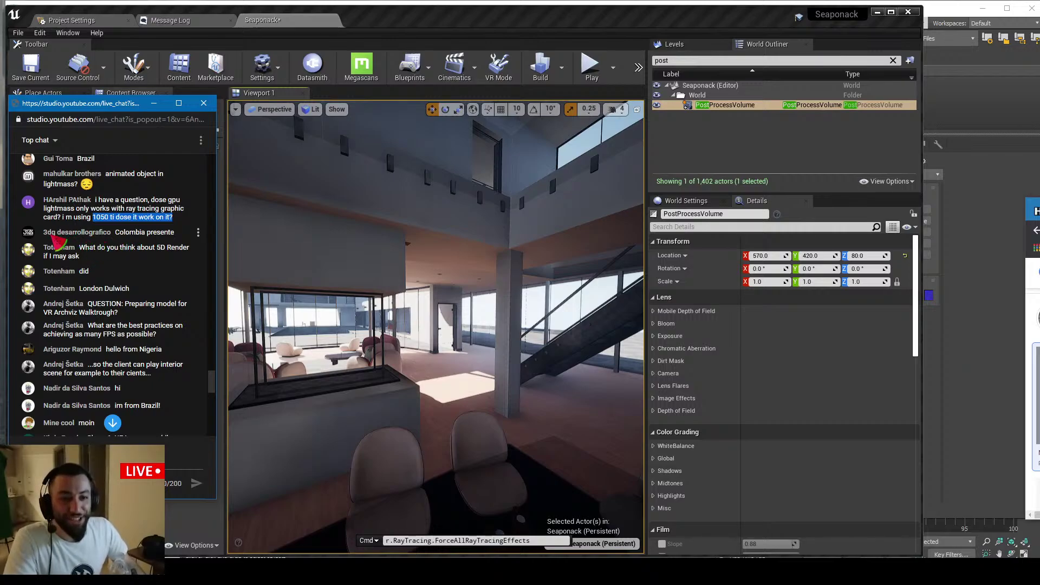
scroll(135, 252, "down", 1)
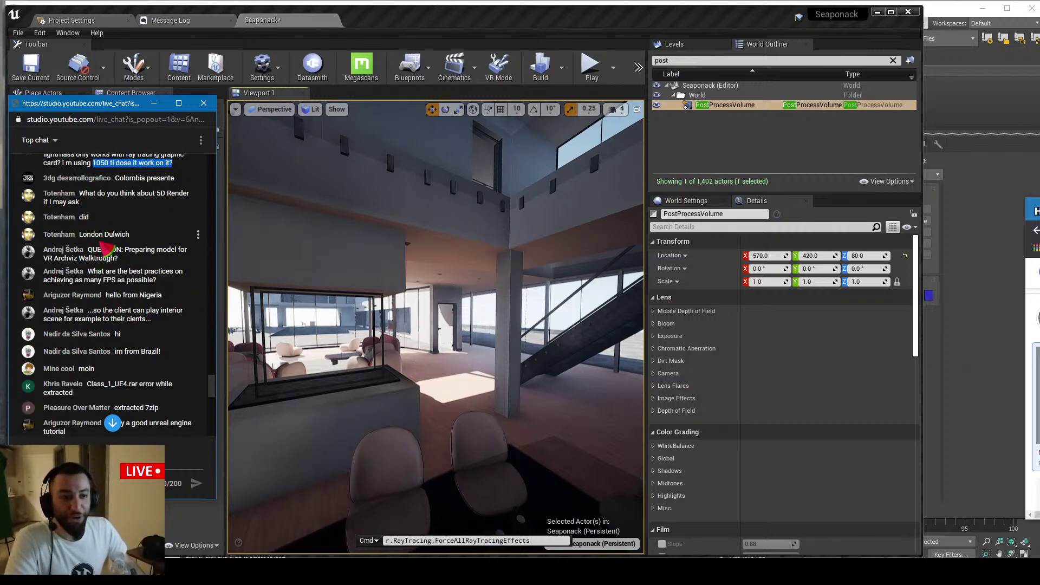
scroll(90, 209, "down", 1)
scroll(90, 209, "up", 1)
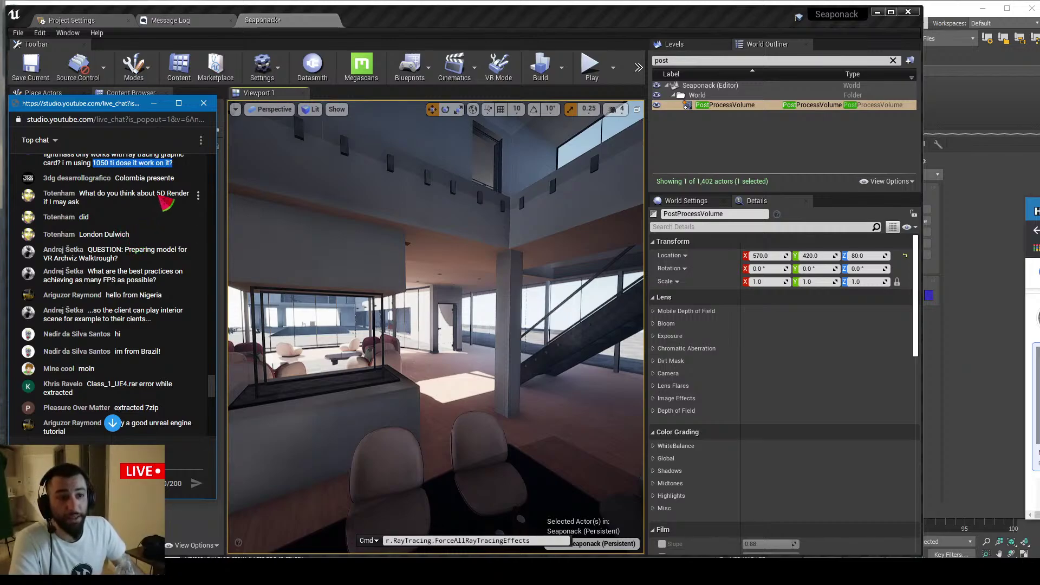
left_click_drag(193, 197, 158, 196)
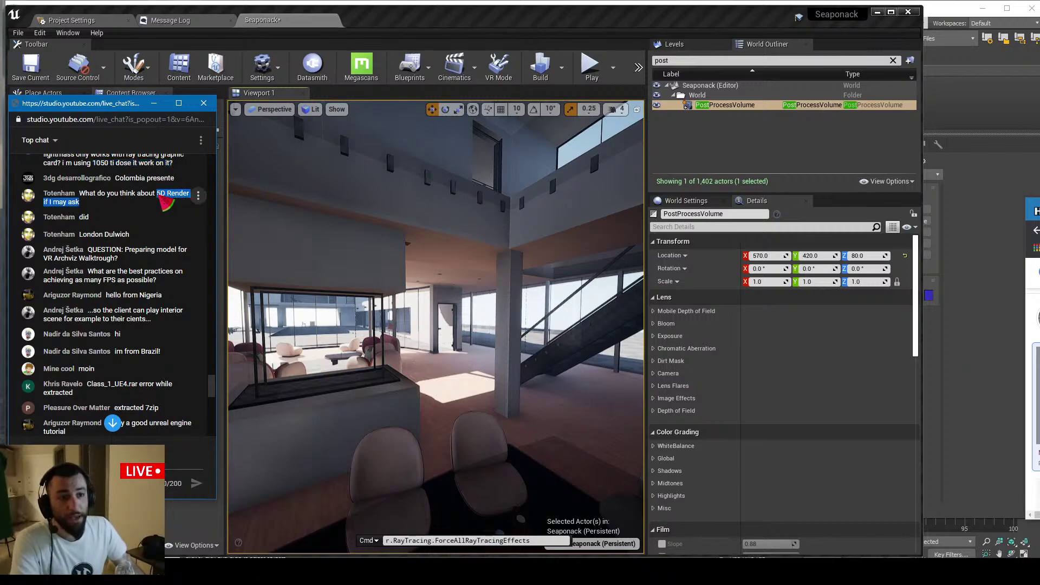
left_click(164, 196)
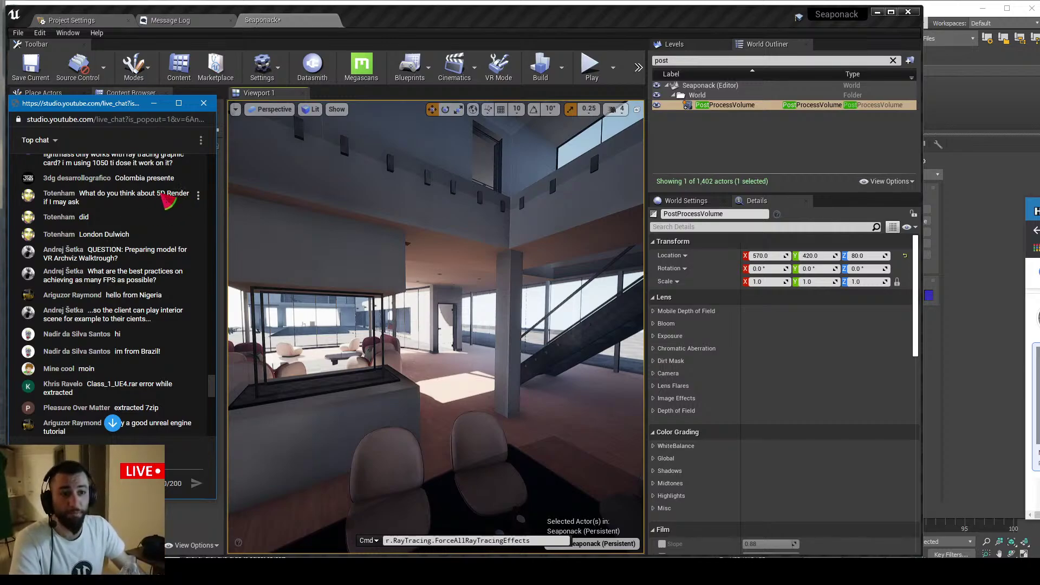
scroll(138, 223, "down", 1)
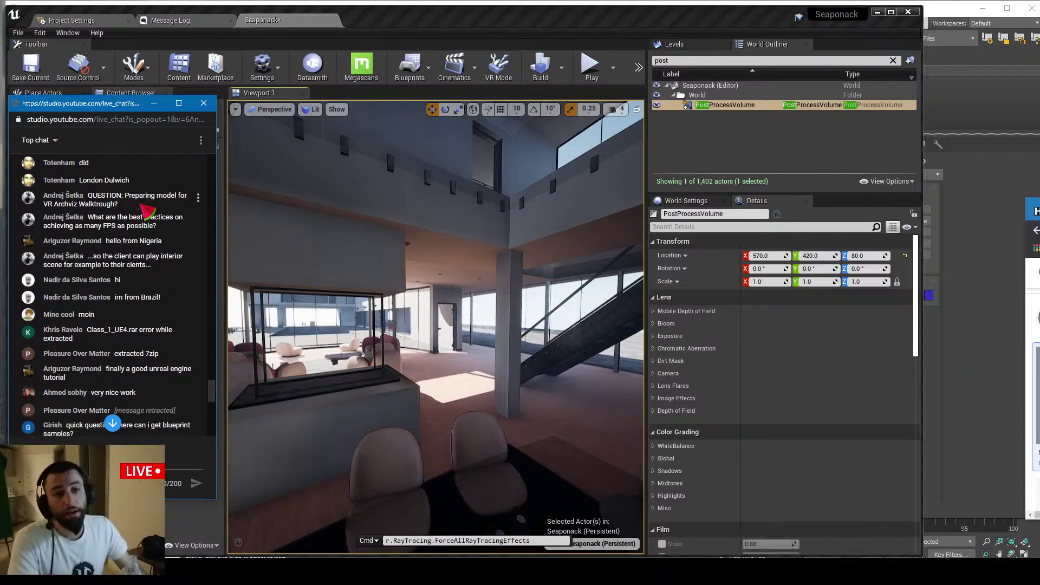
scroll(146, 204, "up", 1)
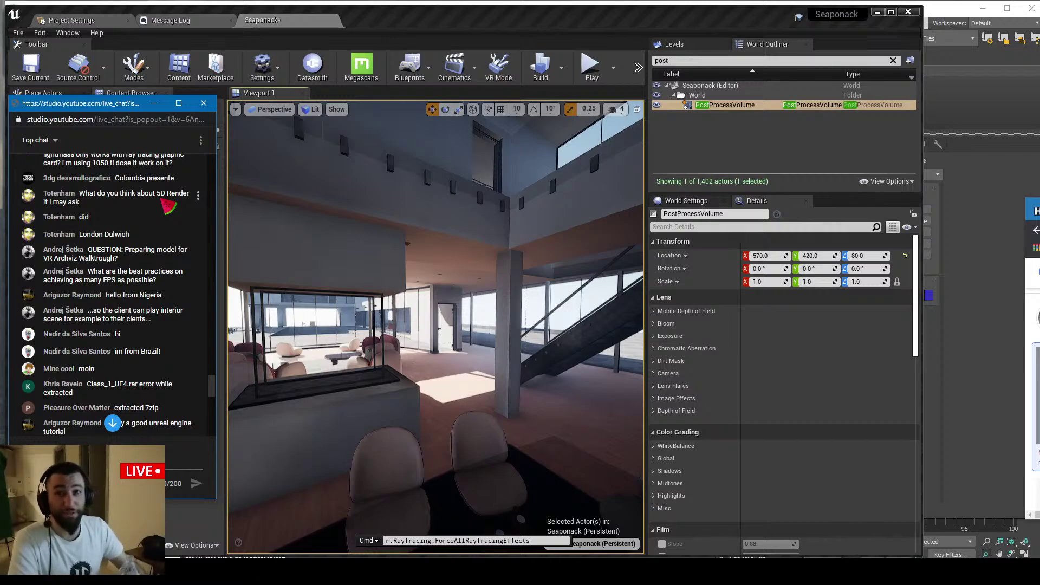
scroll(153, 234, "down", 1)
scroll(163, 228, "up", 1)
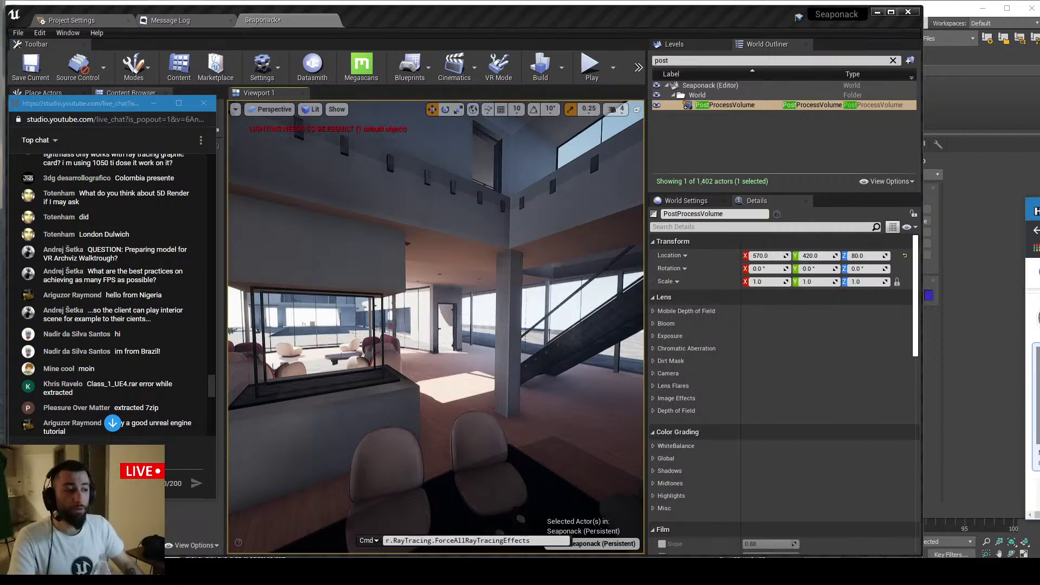
key("alt+Tab")
Search 'twinmotion to unreal engine' and open the Twinmotion - Unreal Engine result
key("ctrl+t")
type("twin")
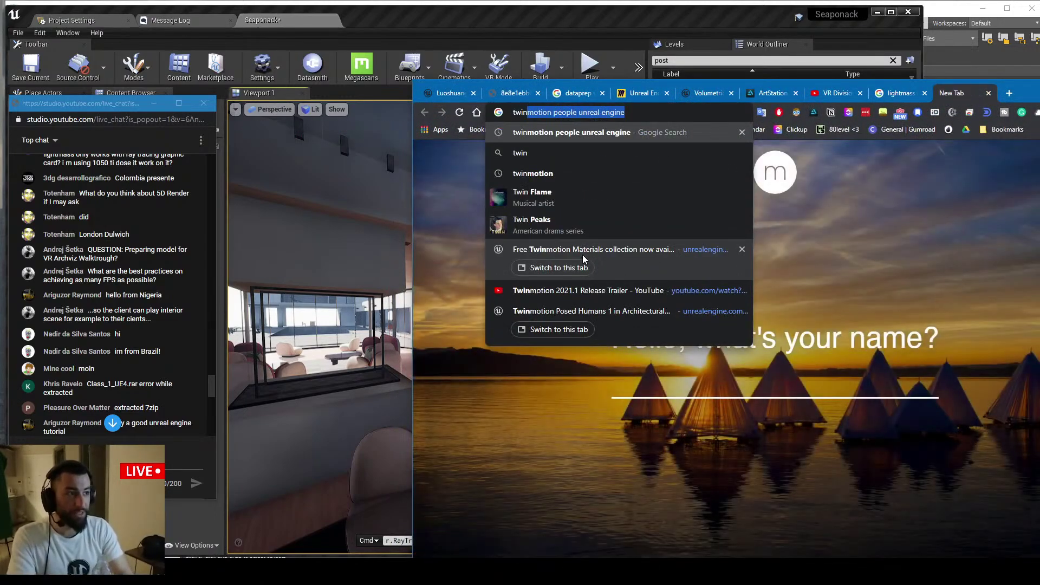
type("motion ")
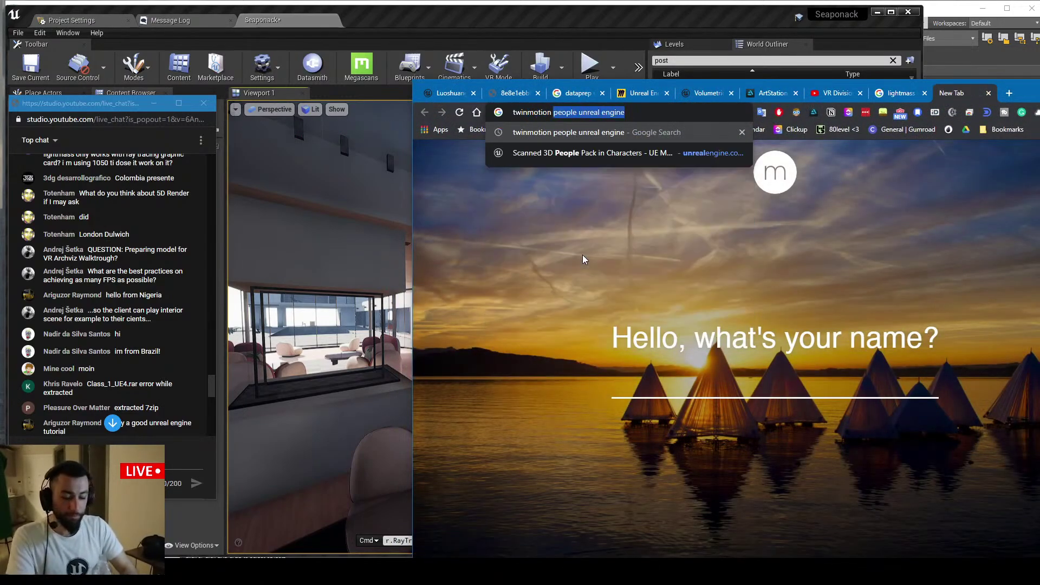
type("to unreal engine")
key("Return")
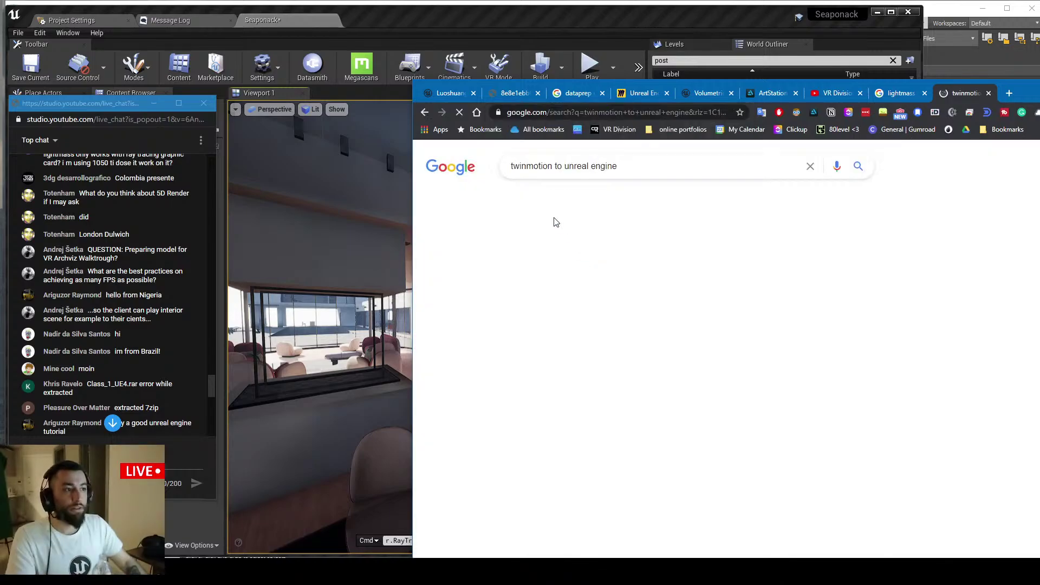
left_click_drag(1028, 92, 747, 44)
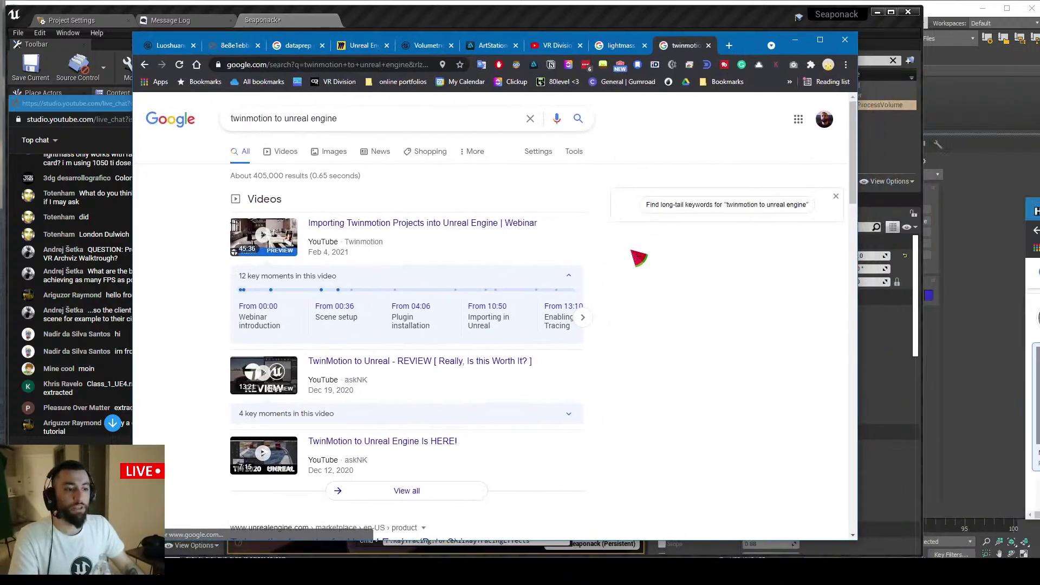
scroll(639, 258, "down", 8)
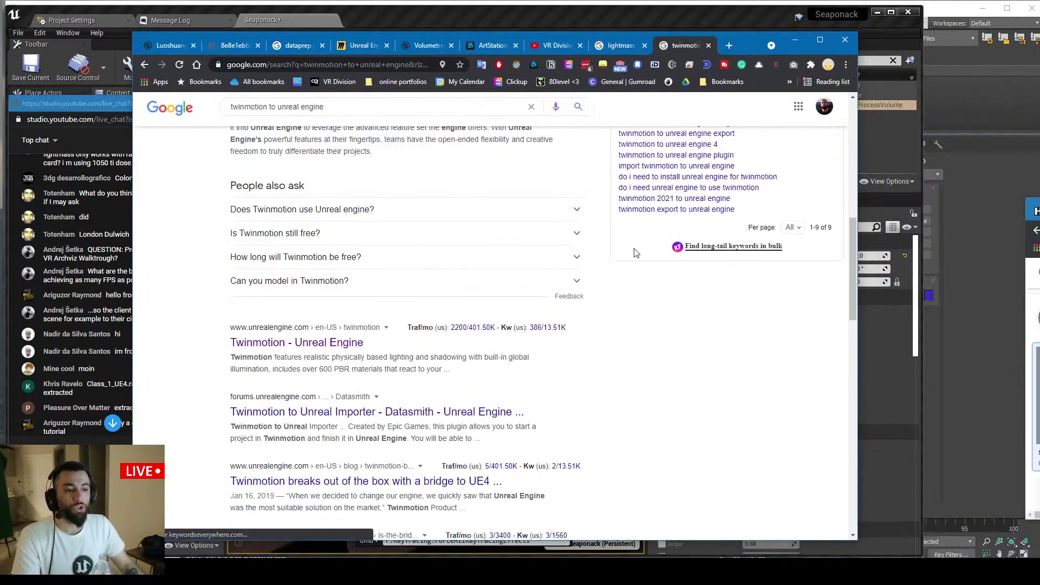
middle_click(310, 343)
Skim the Twinmotion - Unreal Engine page, then close it and the search results tab
left_click(677, 46)
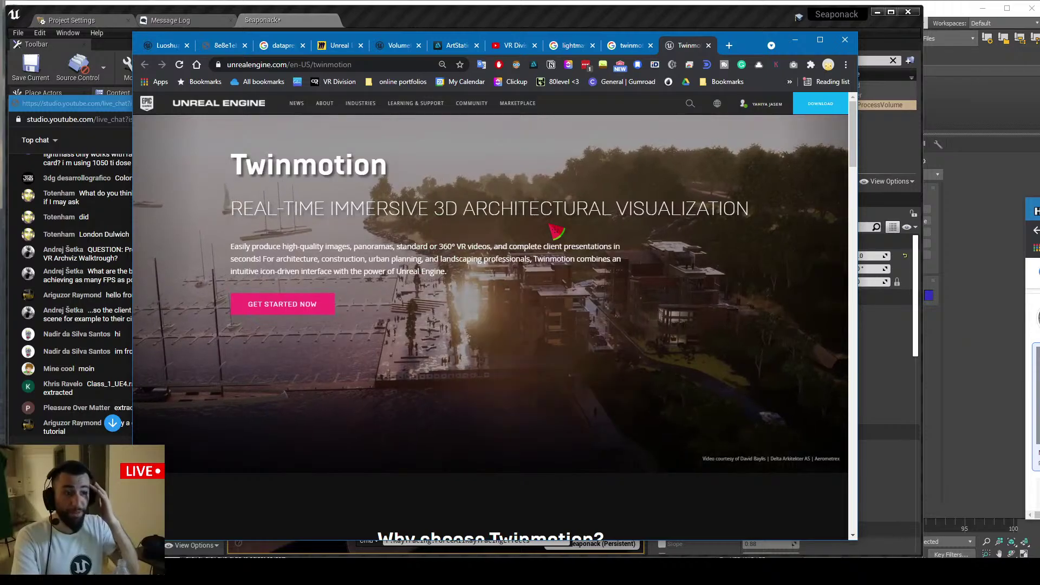
scroll(572, 260, "down", 8)
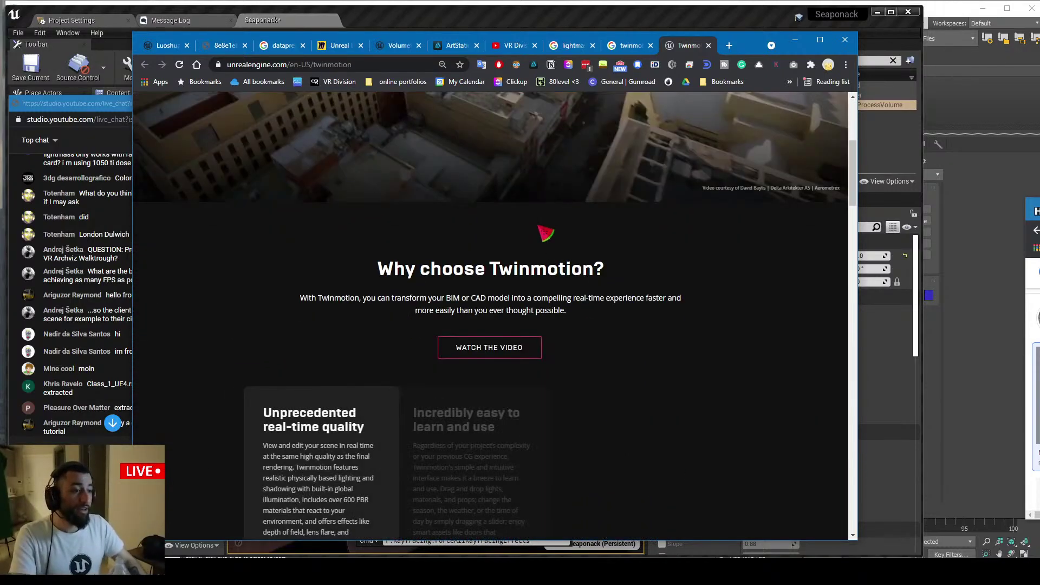
scroll(555, 248, "up", 6)
scroll(556, 248, "up", 3)
left_click(708, 46)
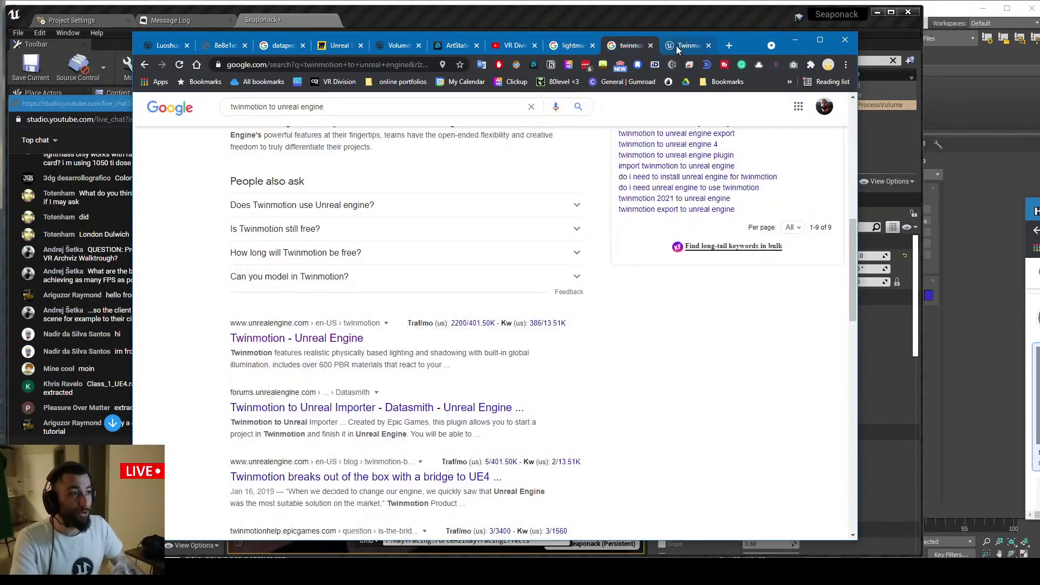
middle_click(684, 47)
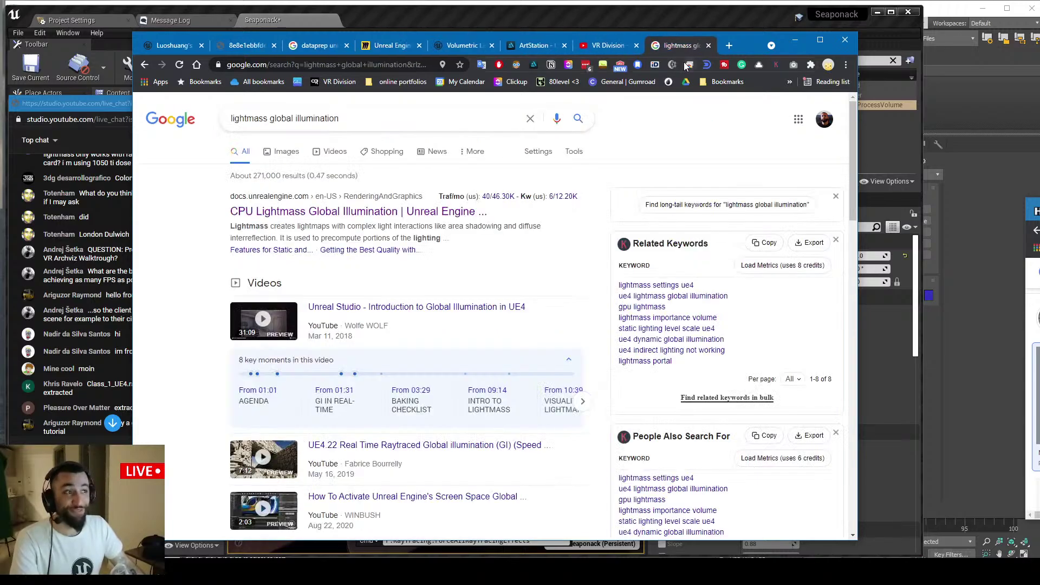
left_click(795, 44)
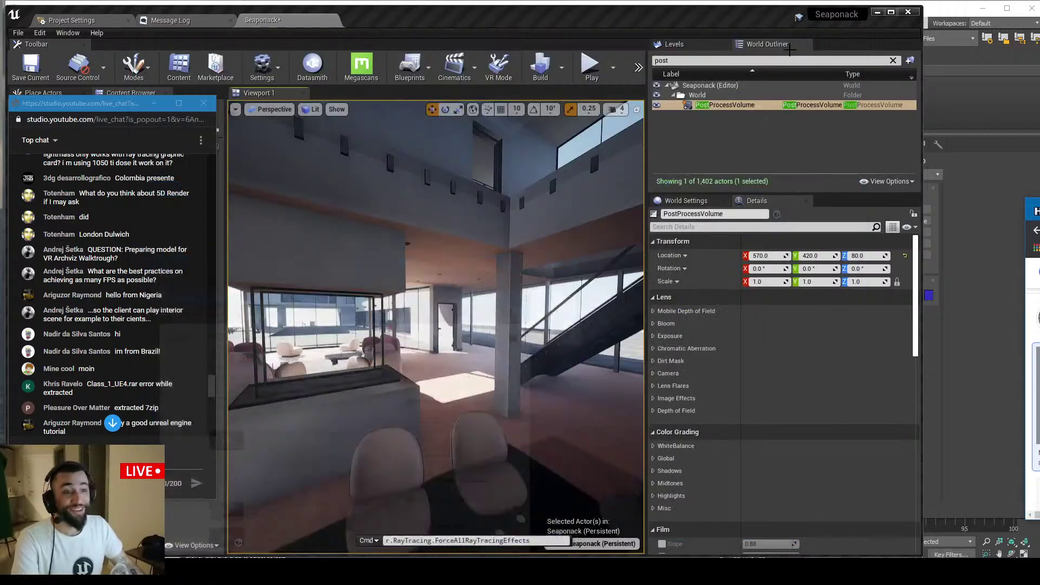
left_click_drag(112, 108, 219, 118)
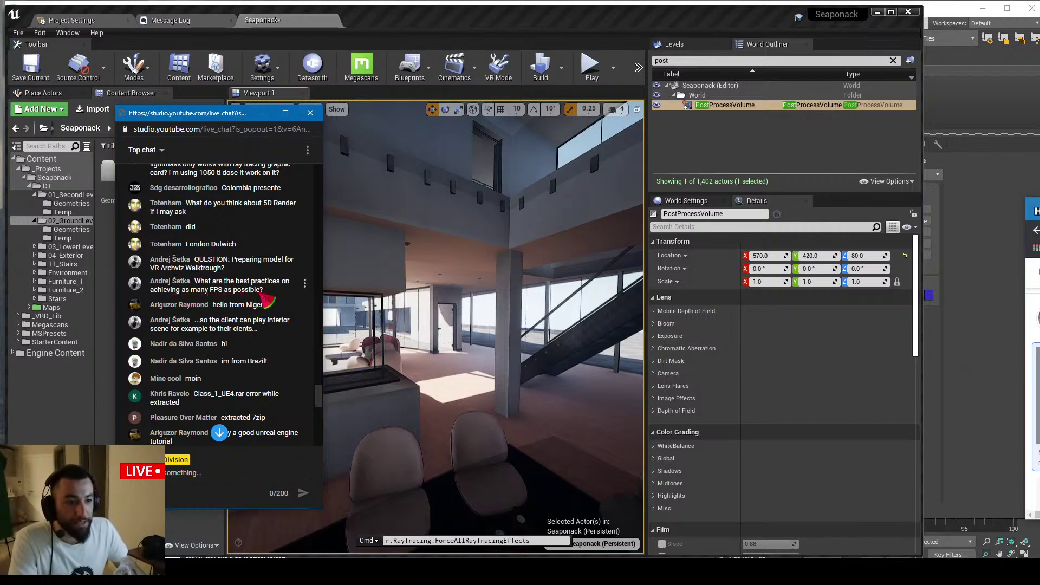
left_click_drag(265, 294, 195, 261)
left_click(195, 265)
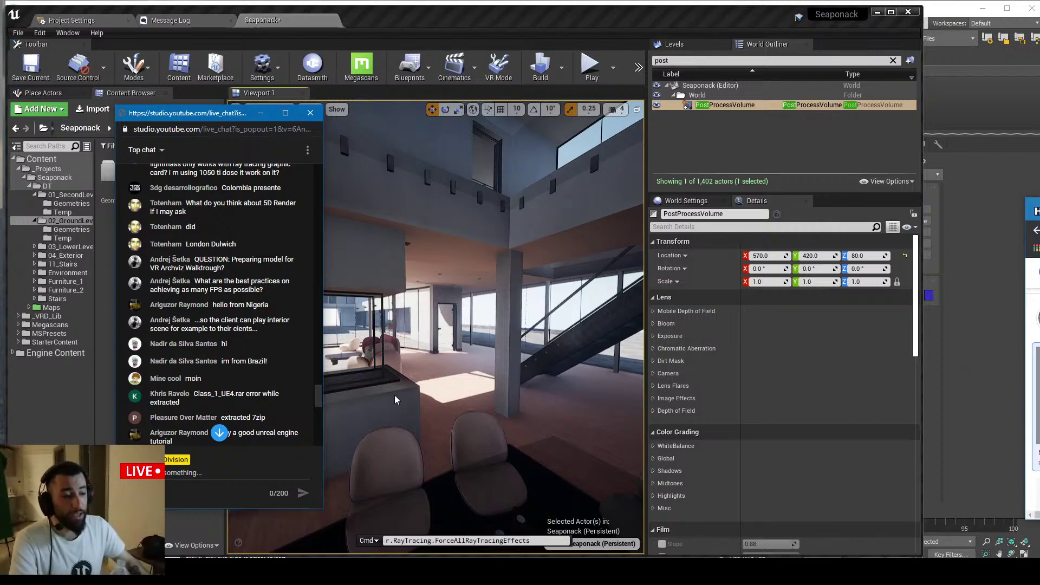
Select the floor to check its lightmap resolution in the Details panel
left_click(457, 384)
scroll(769, 450, "down", 3)
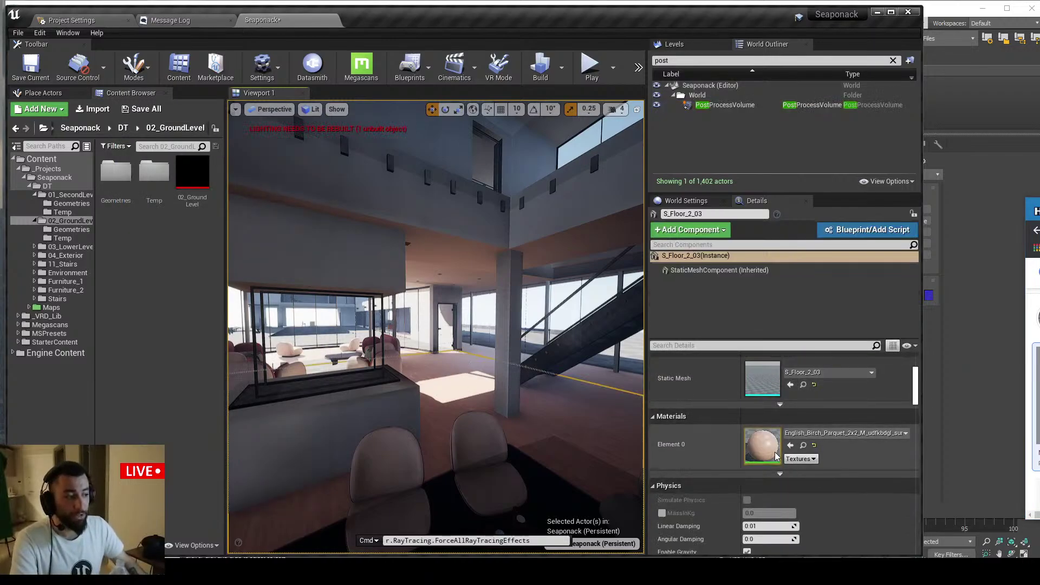
scroll(775, 456, "up", 3)
scroll(774, 450, "down", 8)
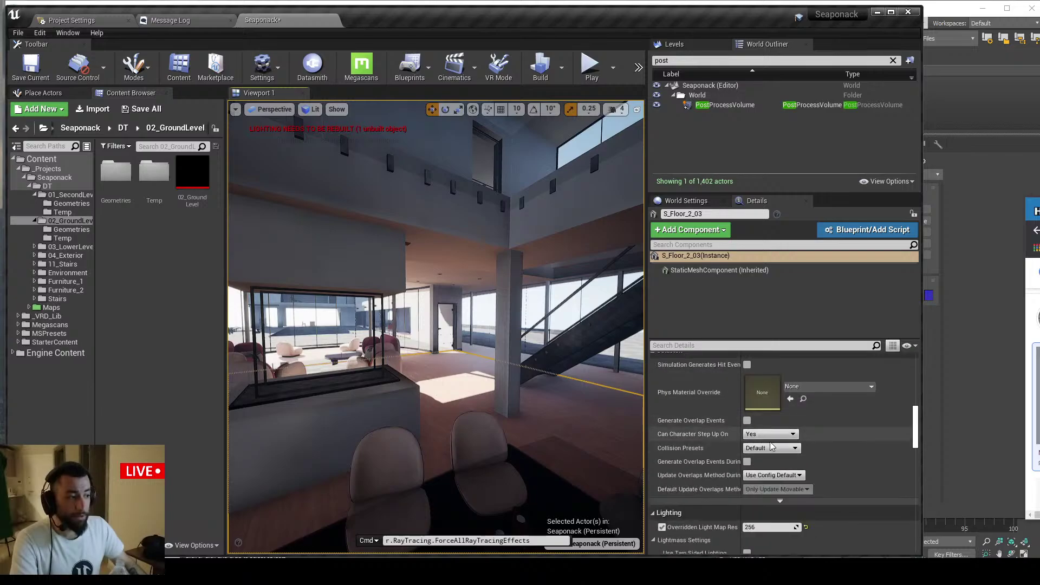
scroll(772, 447, "down", 1)
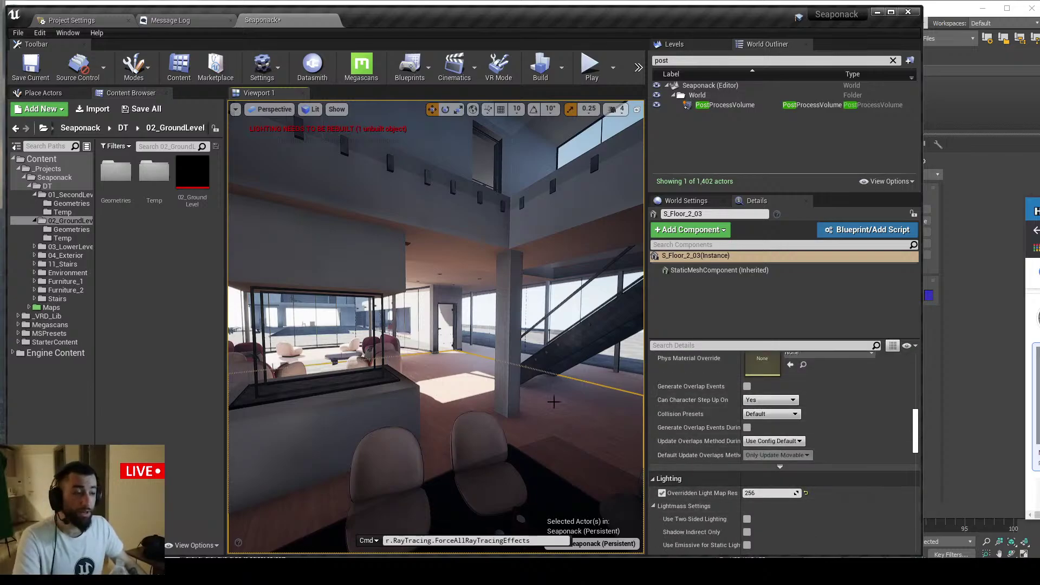
Fly the camera into the living room toward the pink sofas, with editor icons toggled via G
right_click_drag(518, 369, 517, 336)
key("g")
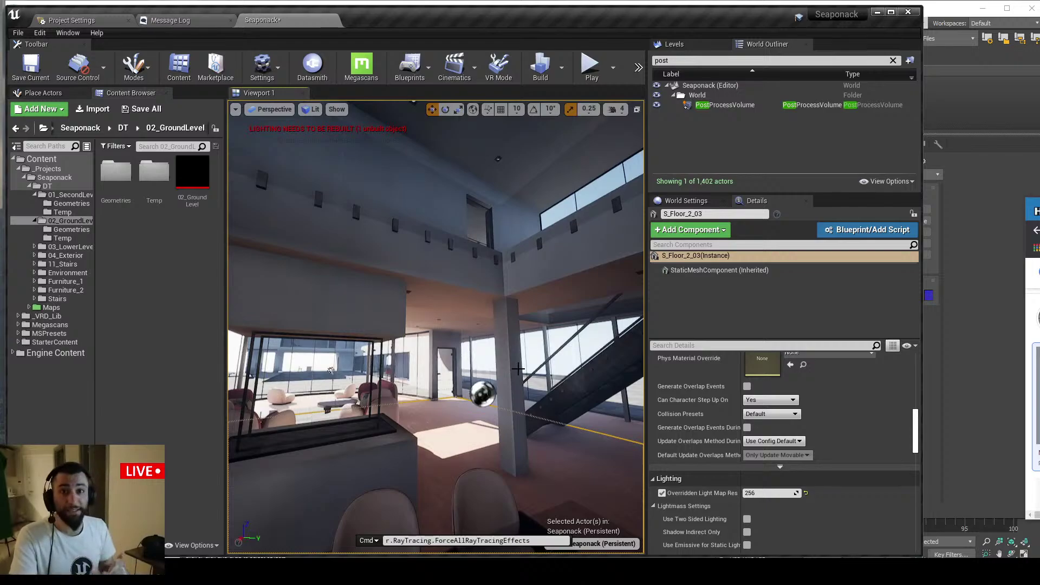
key("w")
right_click_drag(462, 360, 462, 387)
key("w")
key("Escape")
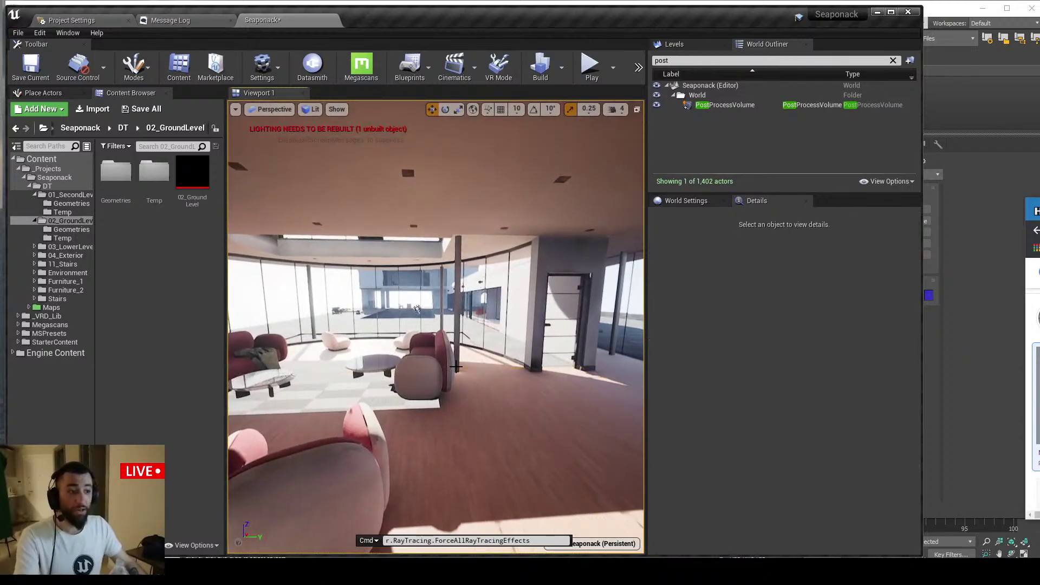
mouse_move(480, 420)
right_mouse_down()
mouse_move(502, 420)
mouse_move(481, 407)
right_mouse_up()
Enable Show FPS in the viewport options and frame the sofas
left_click(235, 109)
left_click(255, 159)
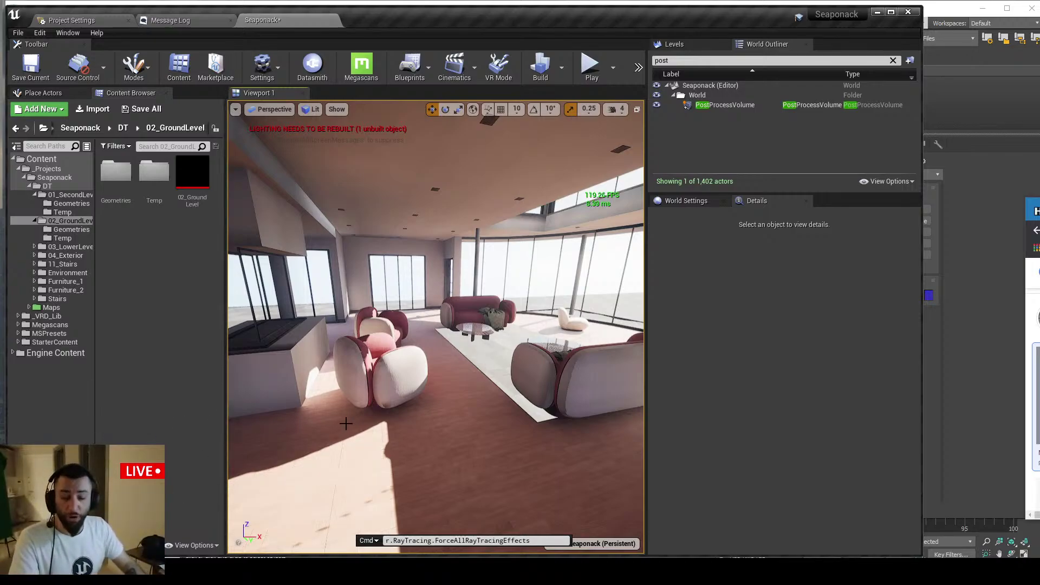
left_click_drag(346, 423, 512, 439)
key("Escape")
In Chrome, open the Tech Art Aid YouTube channel from the address-bar suggestions
key("alt+Tab")
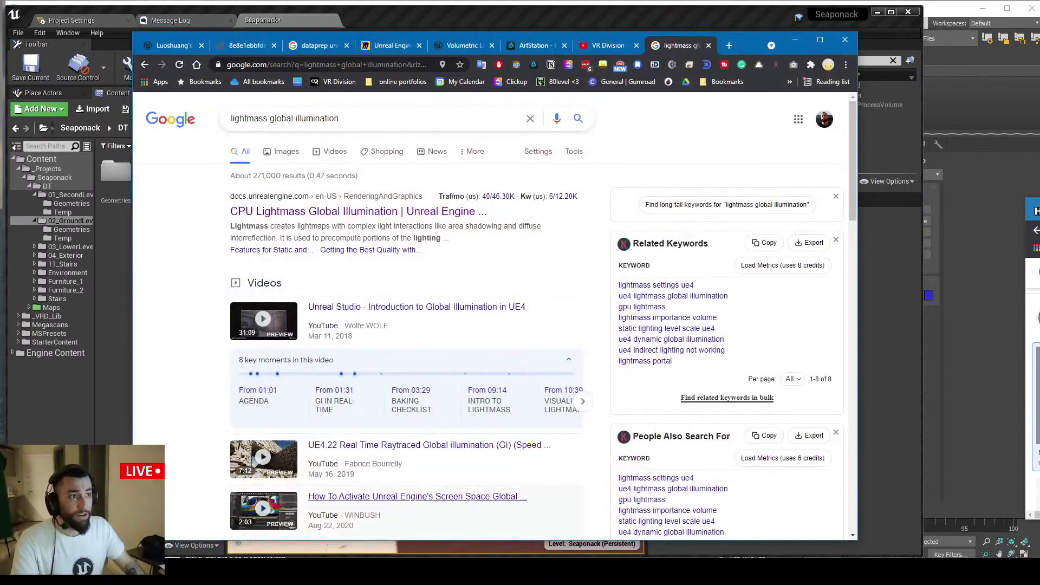
mouse_move(322, 451)
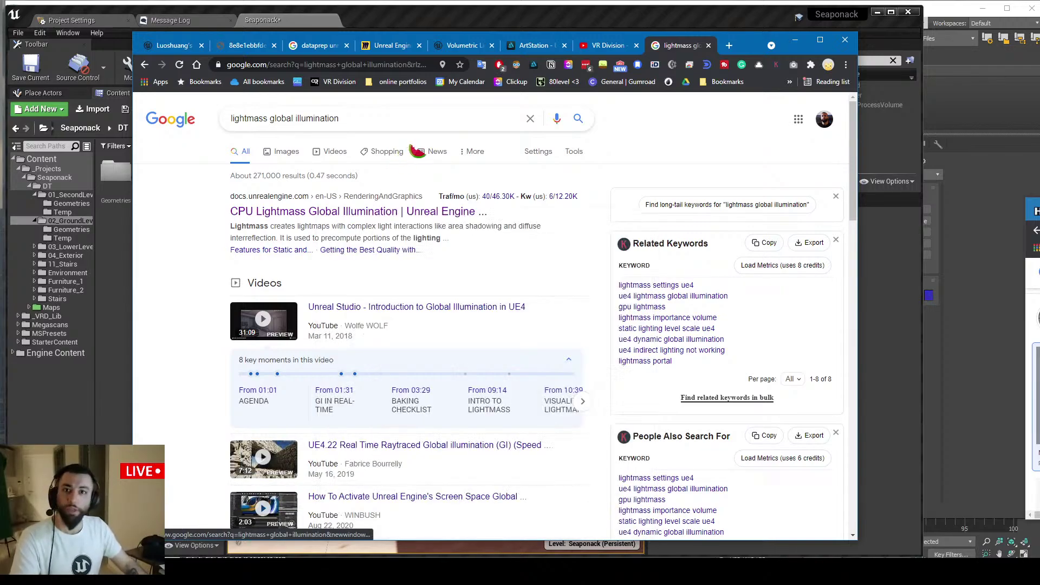
left_click(320, 67)
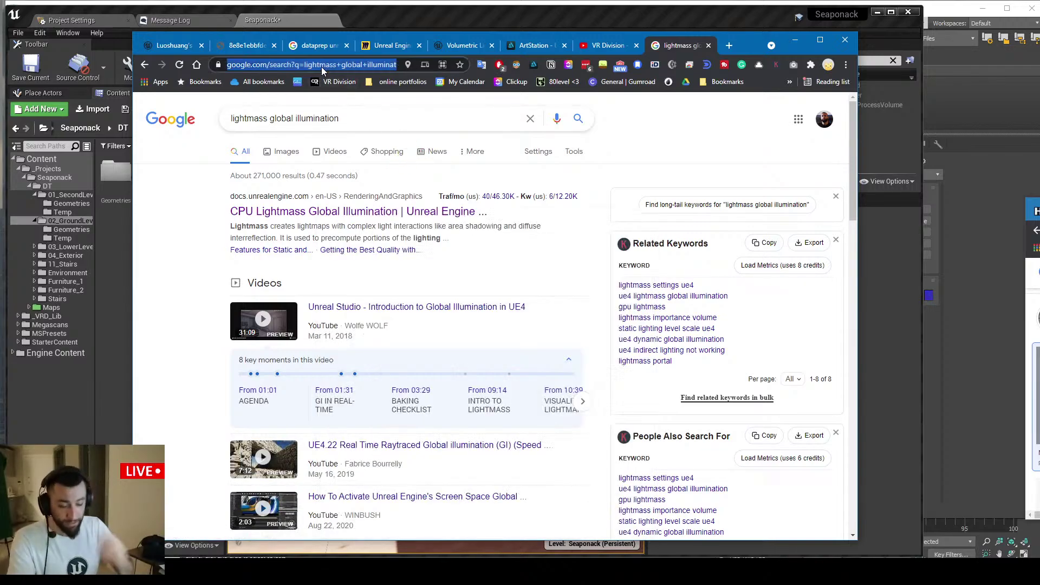
type("tech")
key("Down")
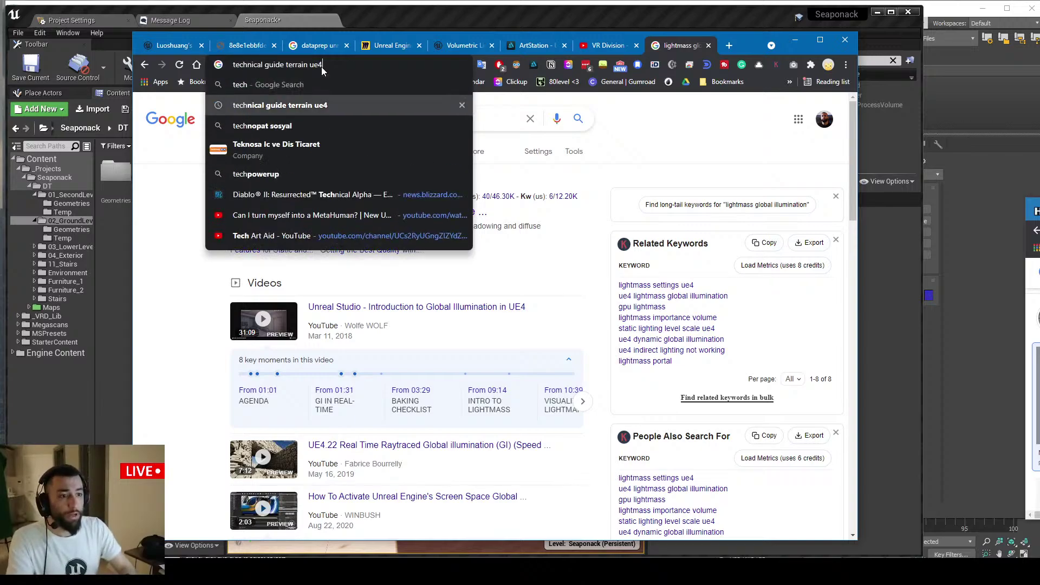
key("Down")
key("Down")
key("Down")
key("Down")
key("Down")
key("Down")
key("Return")
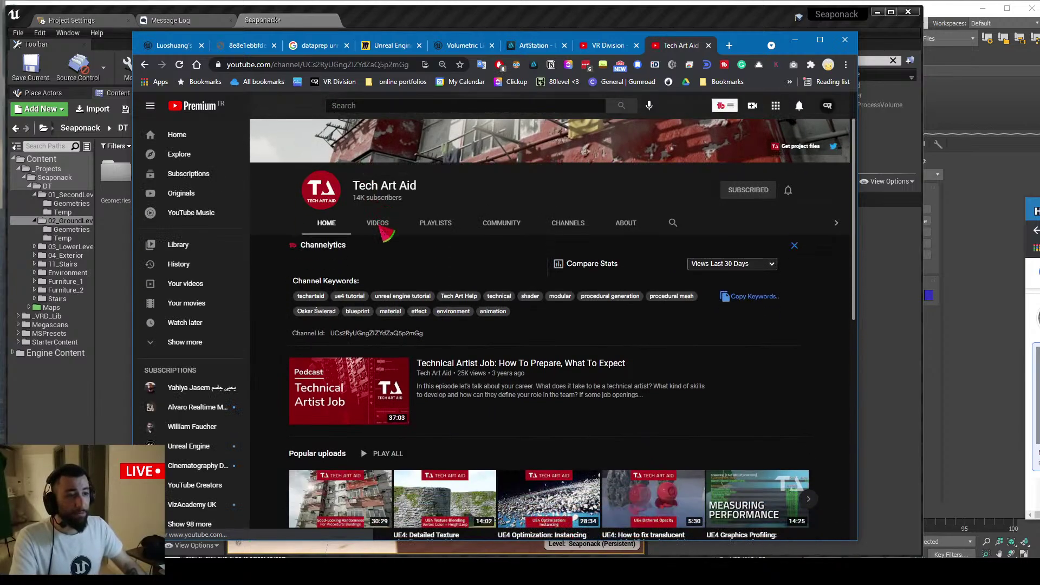
Show the channel's Videos page and open the GPU Visualizer video in a new tab
left_click(379, 225)
scroll(748, 255, "down", 1)
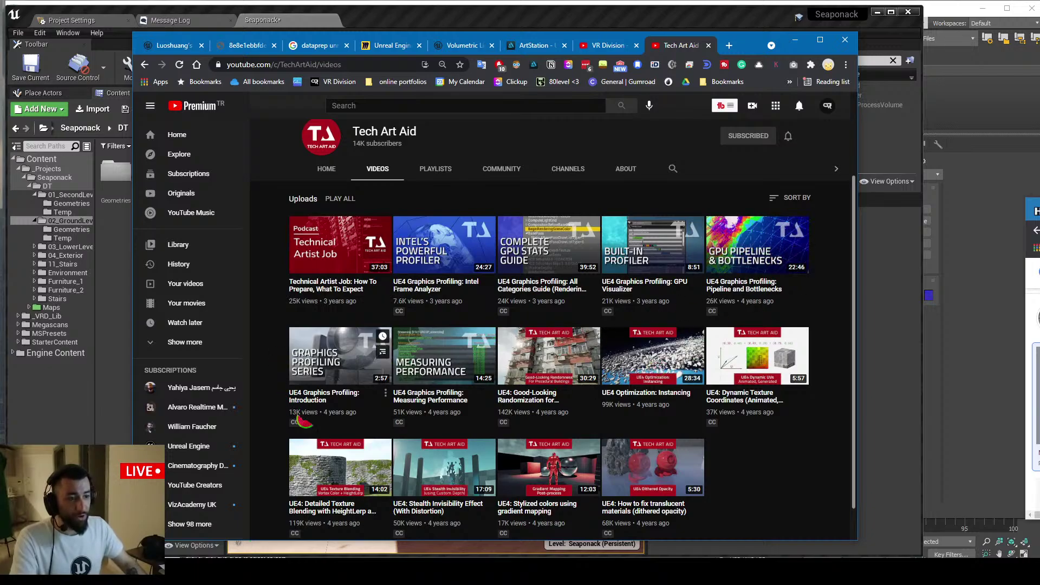
scroll(305, 422, "down", 1)
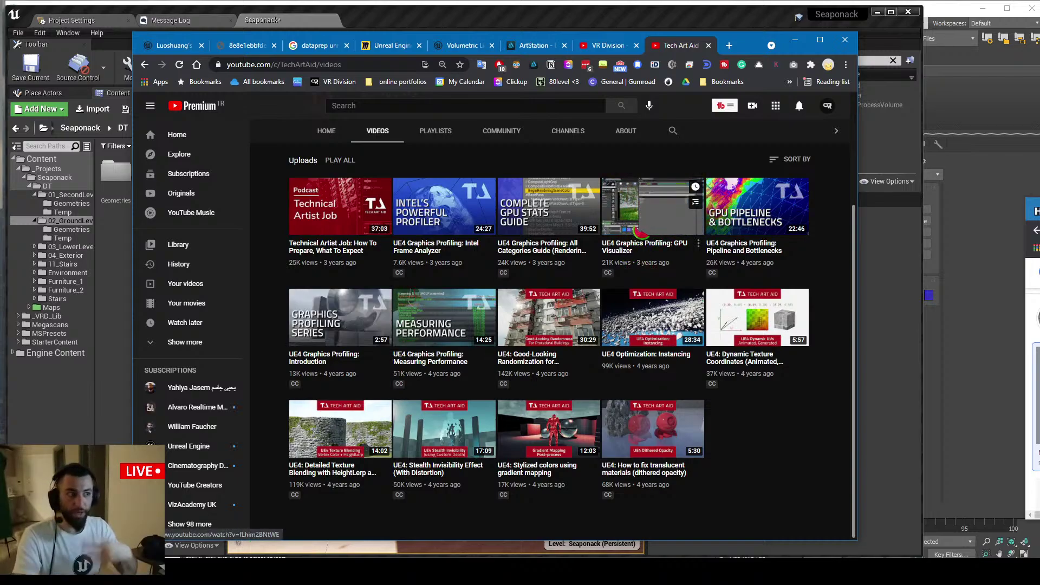
right_click(643, 205)
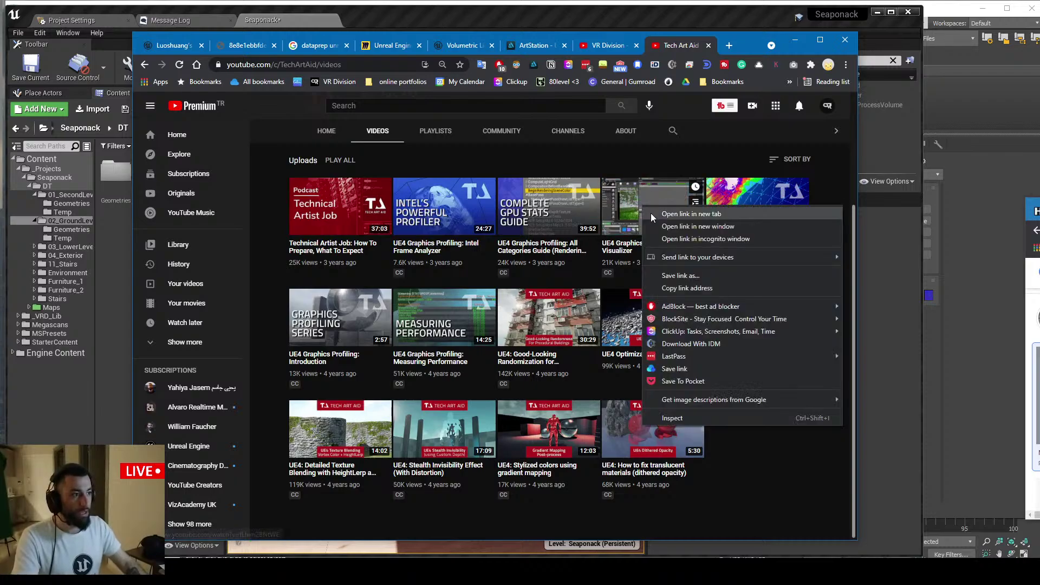
left_click(651, 213)
Glance at the GPU Visualizer tab and live chat, then close the video tab
left_click(685, 45)
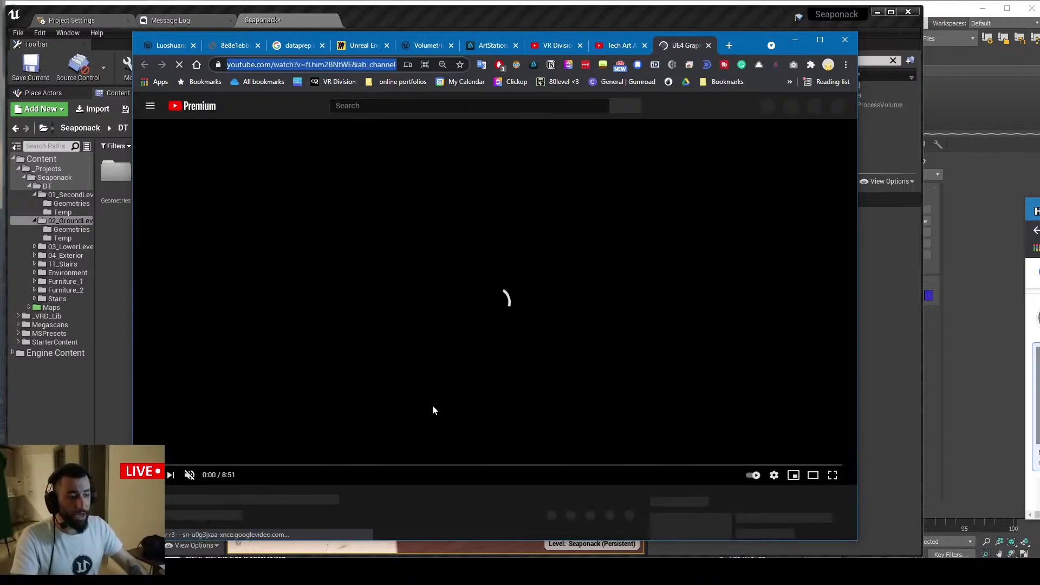
key("alt+Tab")
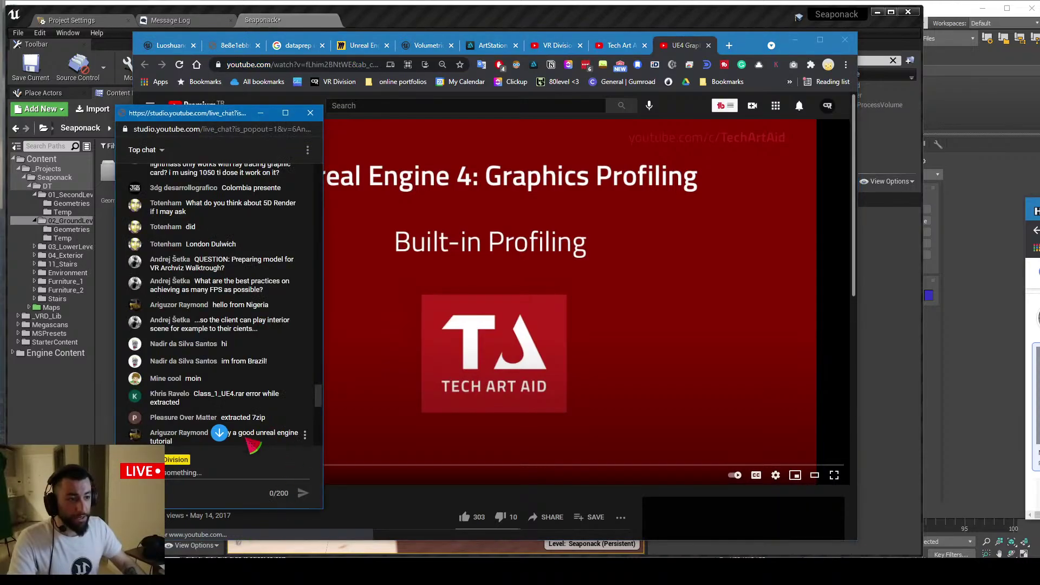
left_click(207, 473)
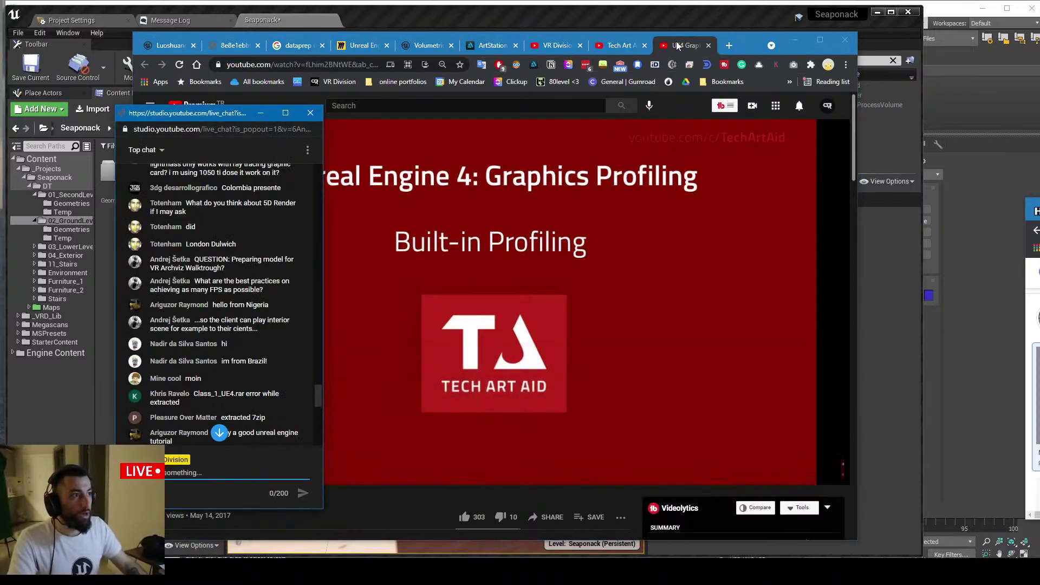
left_click(678, 45)
middle_click(677, 44)
Minimize Chrome, read and highlight viewer messages in the live chat popout, then switch to Discord
left_click(796, 41)
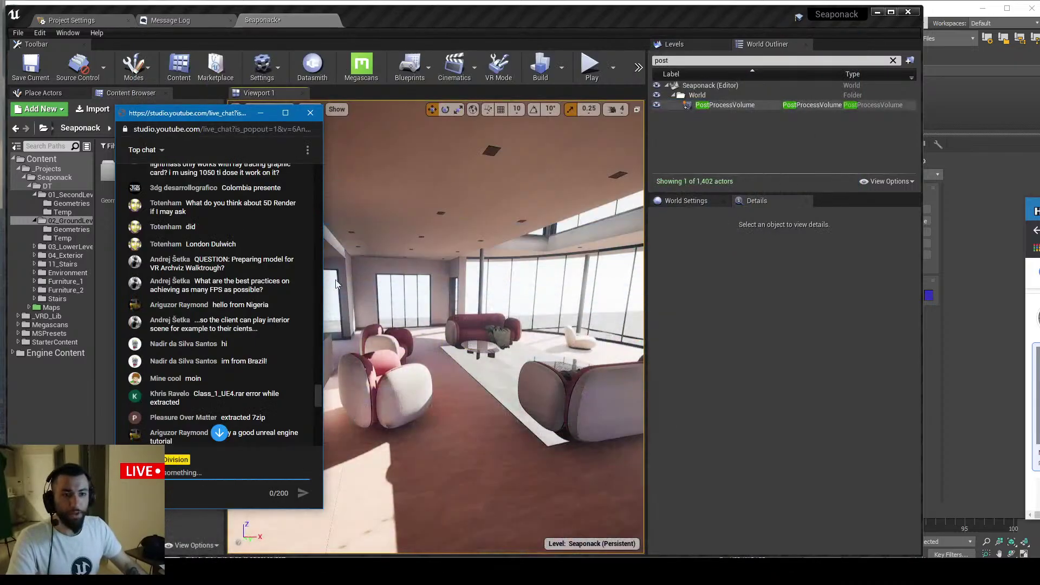
scroll(208, 205, "up", 1)
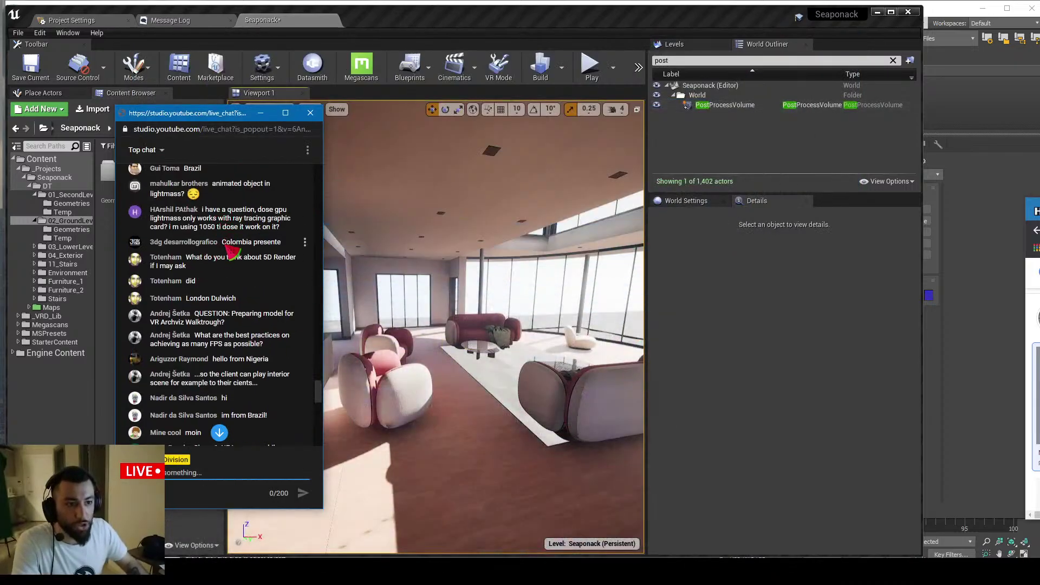
scroll(220, 269, "down", 1)
left_click_drag(222, 306, 256, 306)
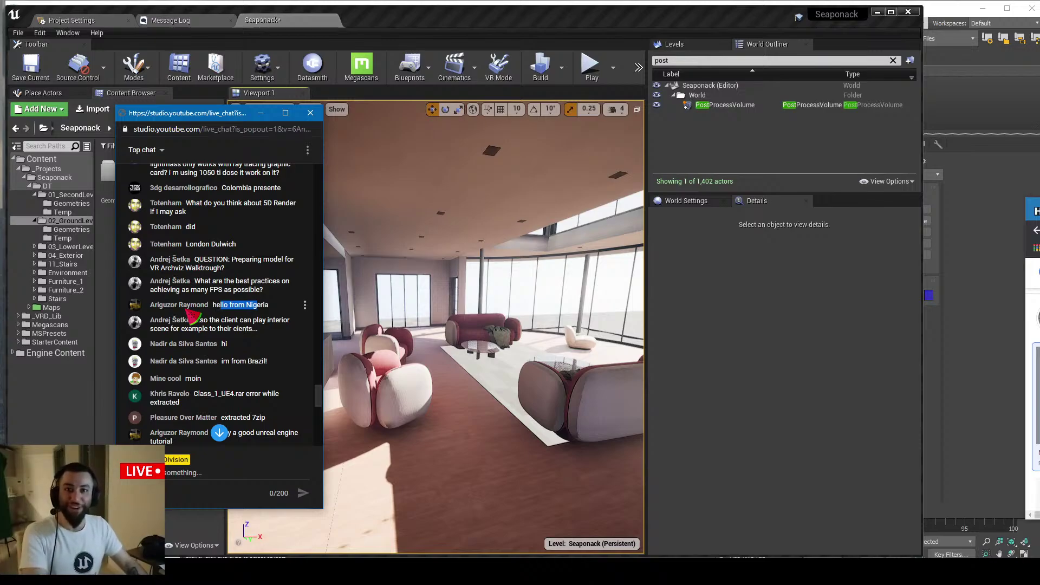
scroll(192, 315, "down", 2)
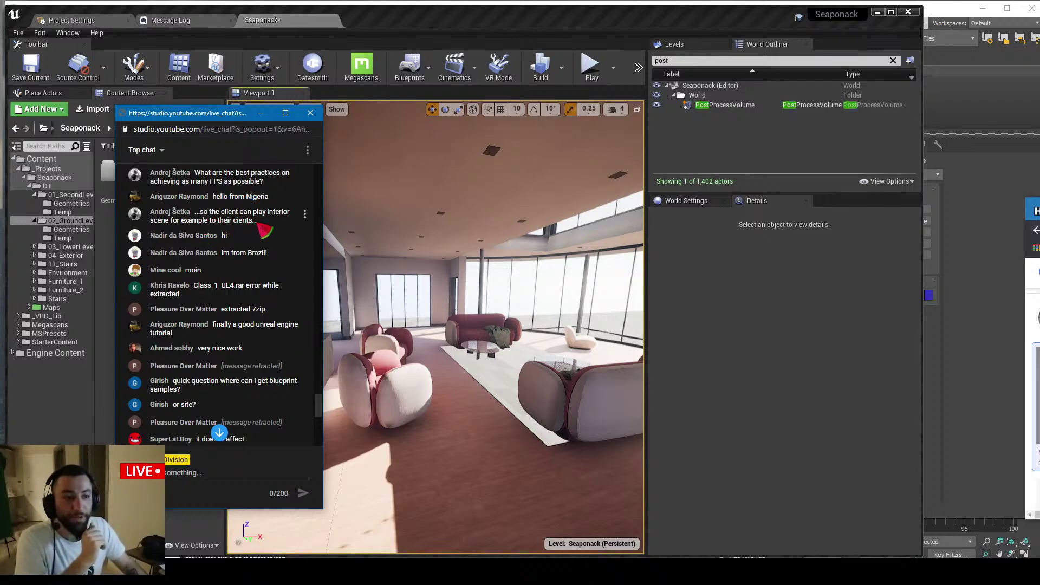
left_click_drag(258, 222, 216, 222)
left_click(210, 221)
scroll(241, 244, "up", 2)
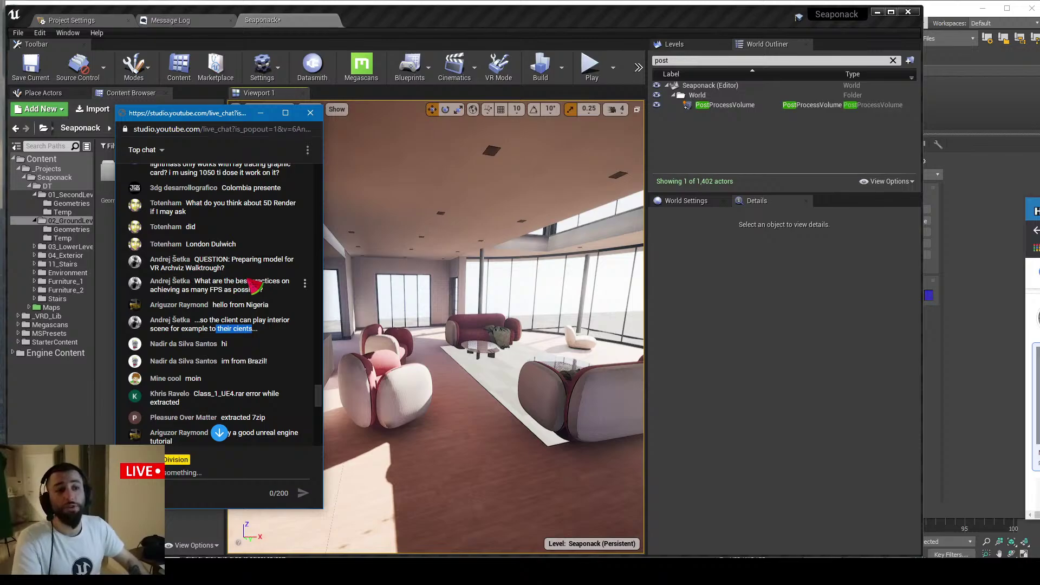
scroll(246, 282, "down", 1)
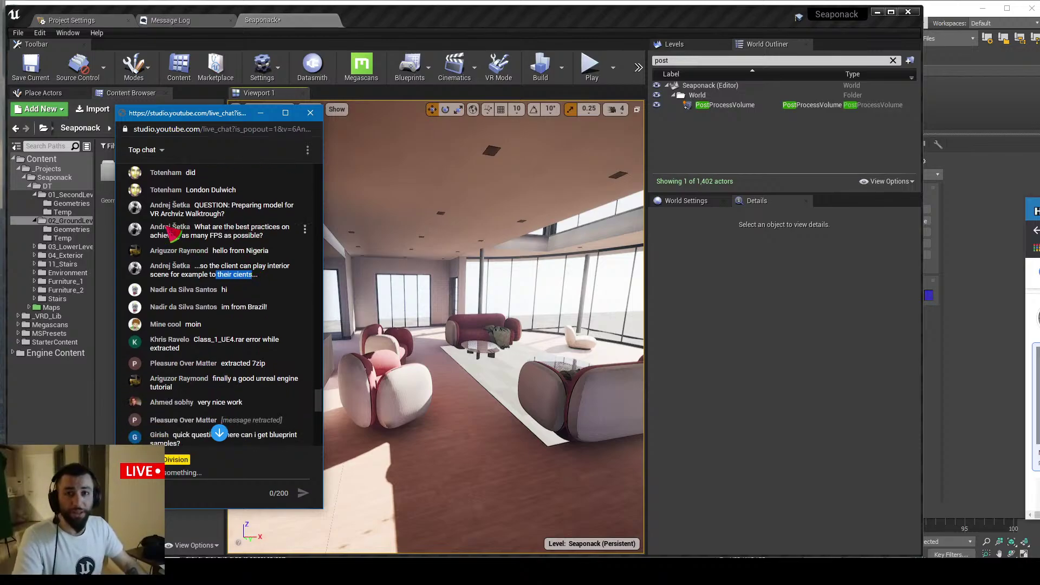
key("alt+Tab")
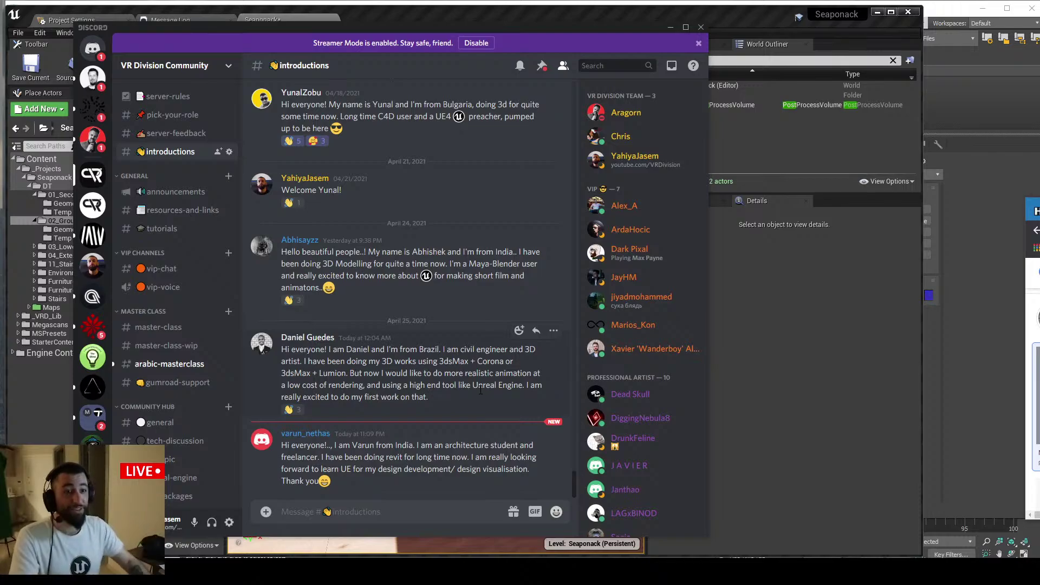
Browse #tech-discussion and #unreal-engine, return to #introductions, then minimize Discord
scroll(170, 327, "down", 5)
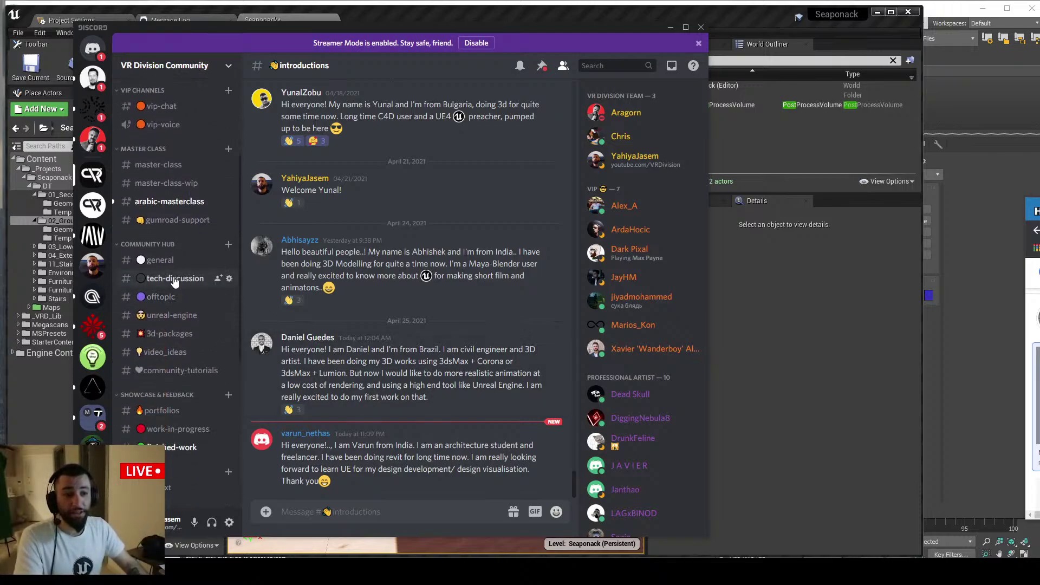
left_click(174, 280)
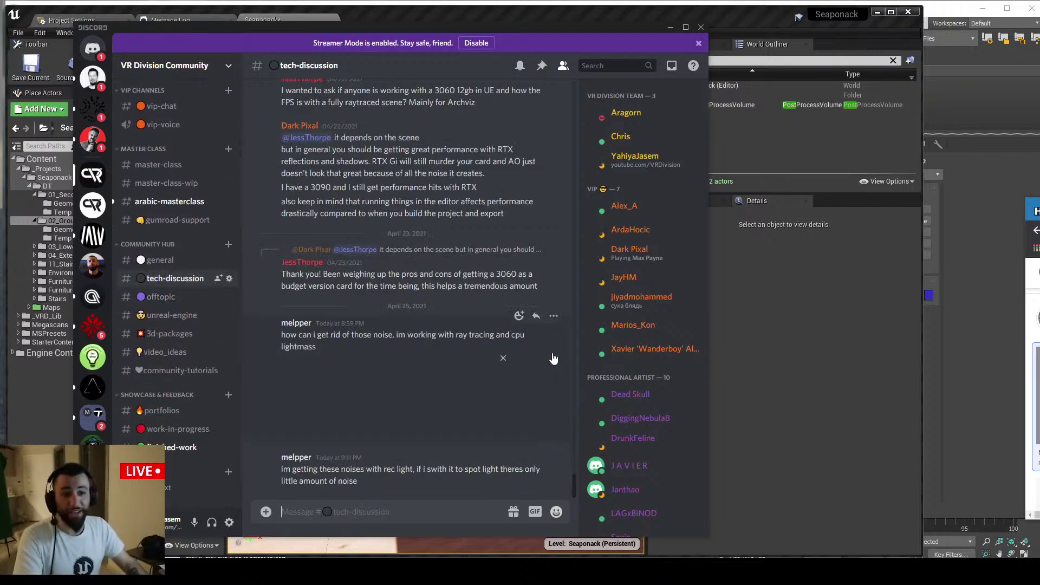
left_click(163, 316)
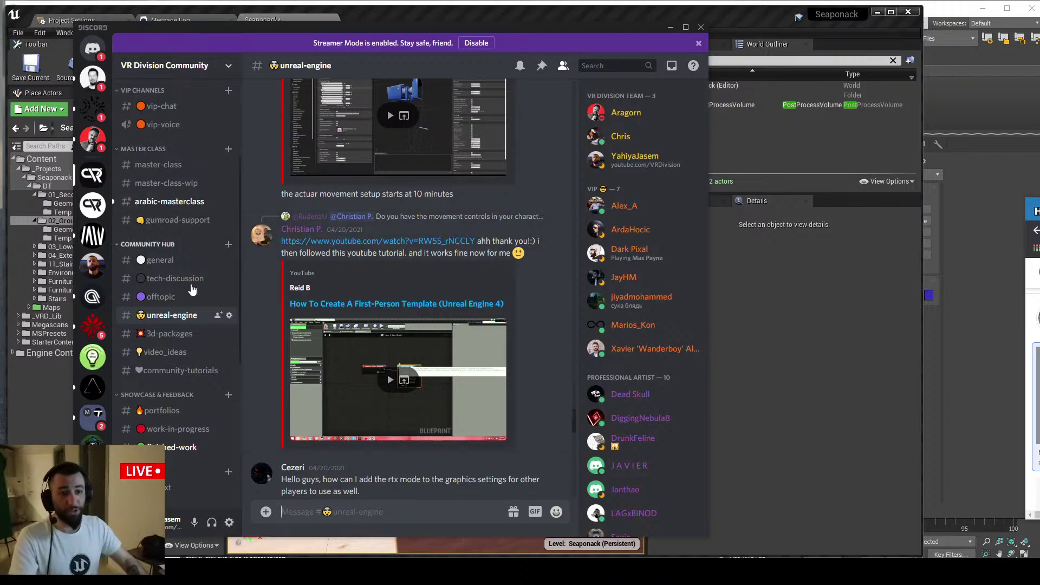
scroll(179, 325, "up", 3)
left_click(191, 100)
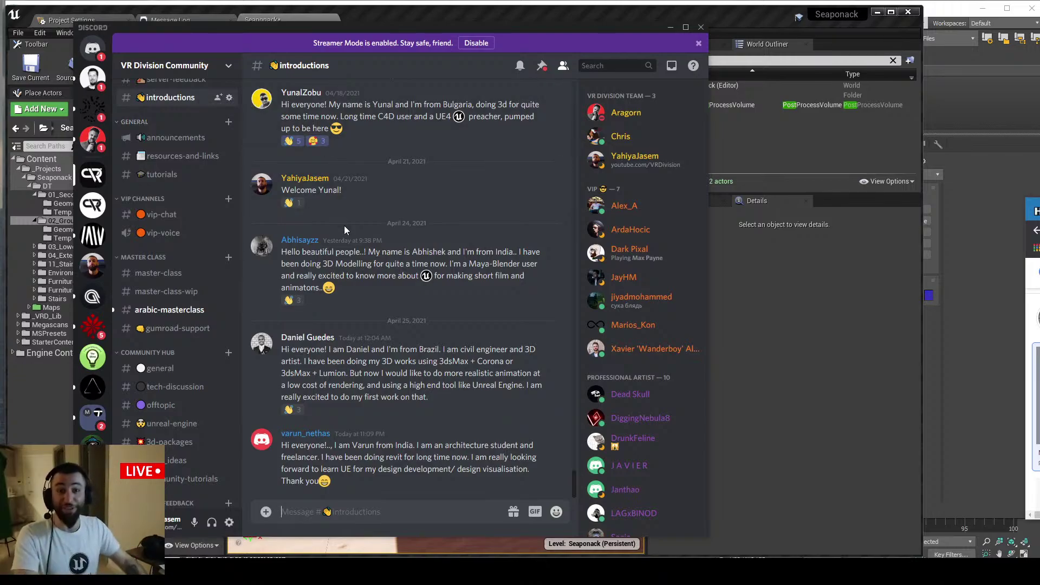
scroll(197, 350, "down", 5)
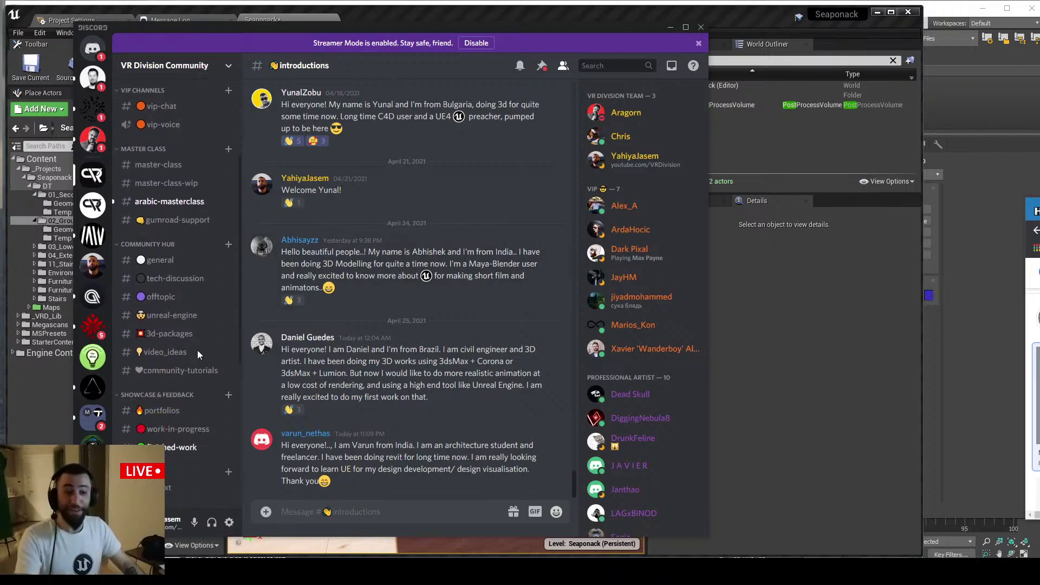
left_click(670, 27)
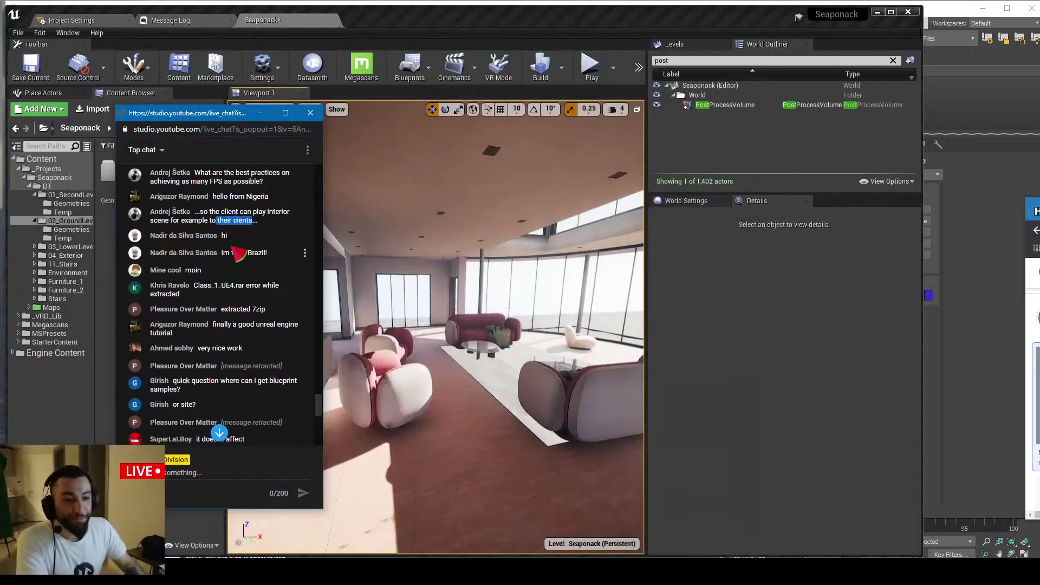
scroll(184, 255, "down", 1)
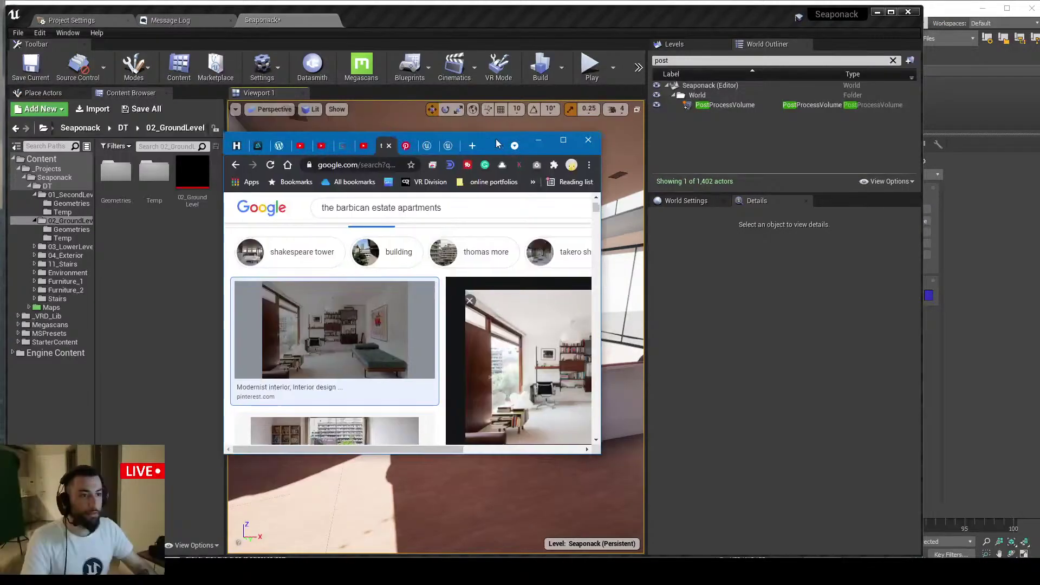
Load google.com in Chrome and enlarge the browser window over the editor
left_click_drag(492, 145, 520, 146)
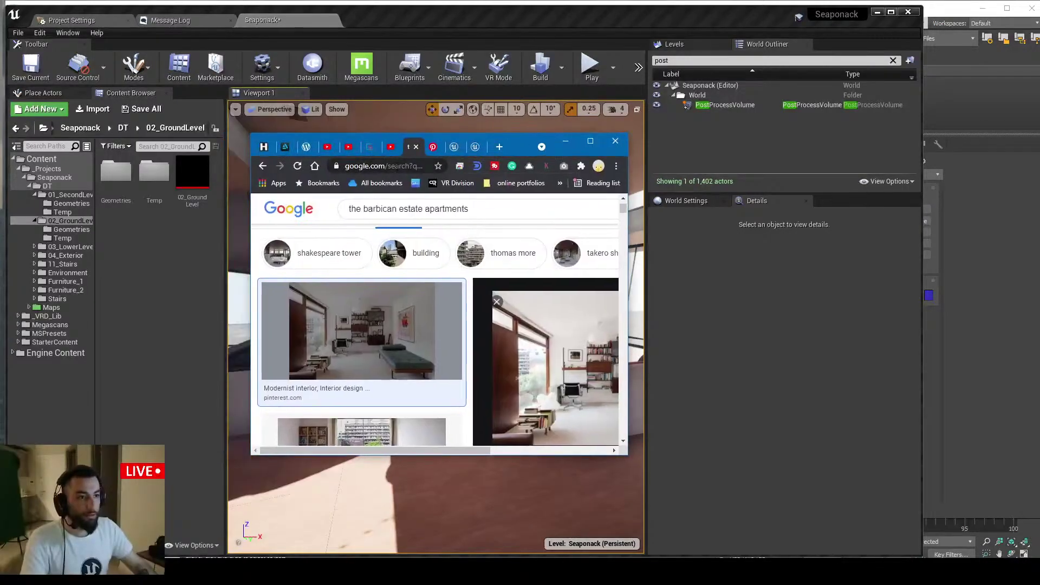
left_click(402, 165)
type("goo")
key("Return")
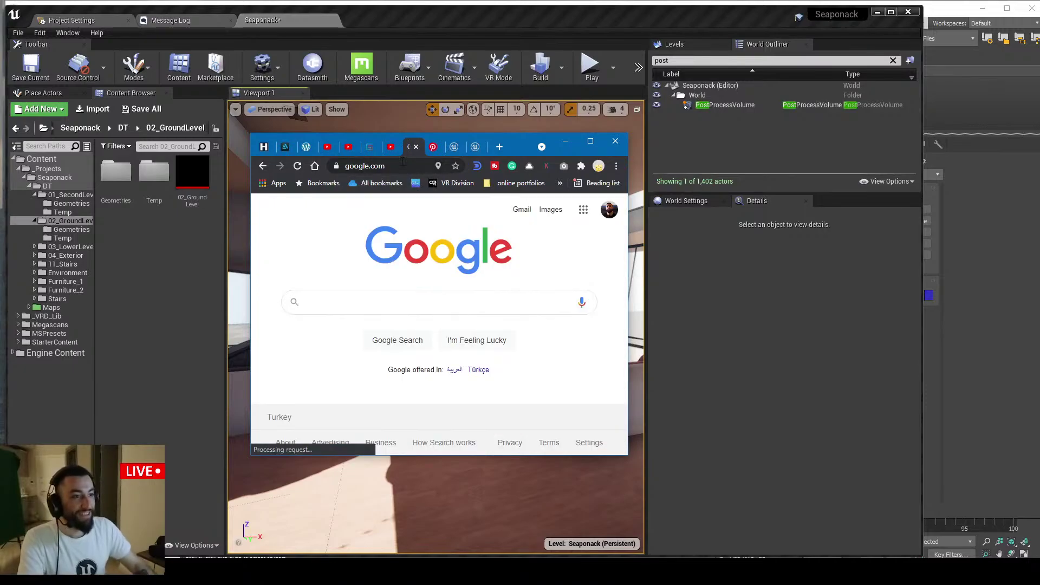
left_click_drag(627, 150, 882, 150)
left_click_drag(258, 141, 159, 70)
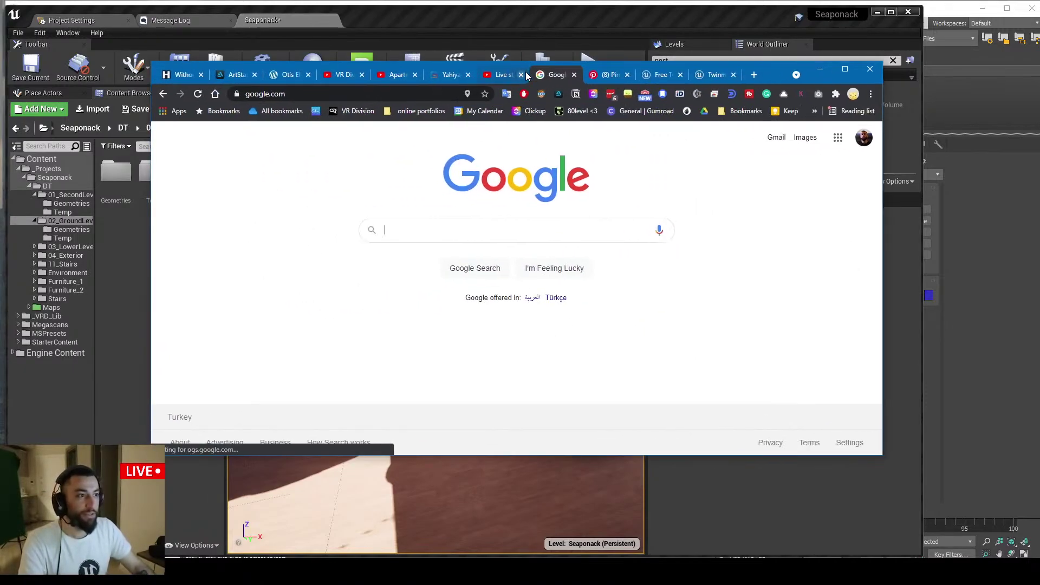
Close the Pinterest, Free Twinmotion blog and Twinmotion marketplace tabs
left_click(551, 74)
middle_click(551, 75)
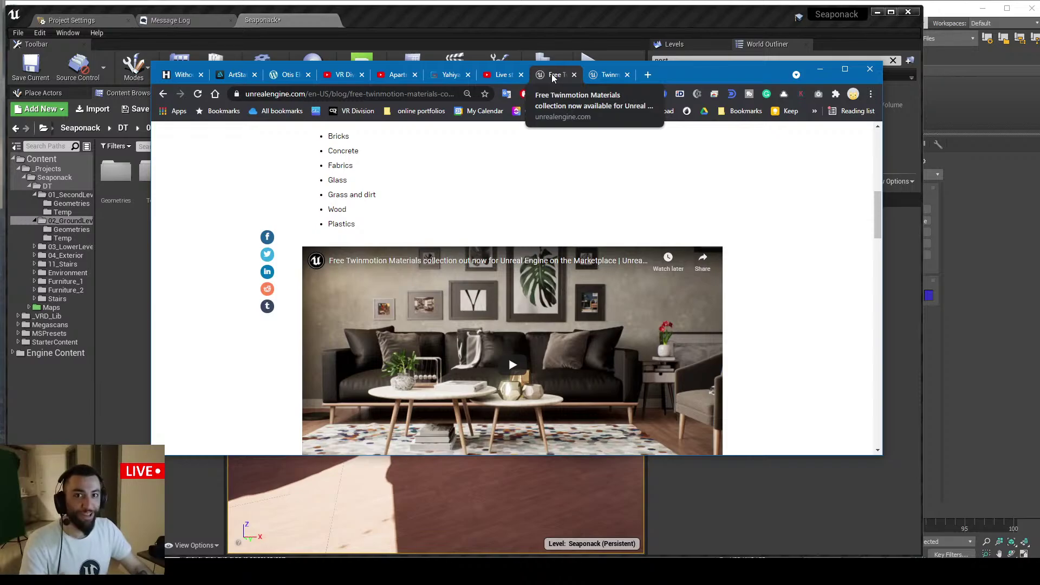
middle_click(551, 76)
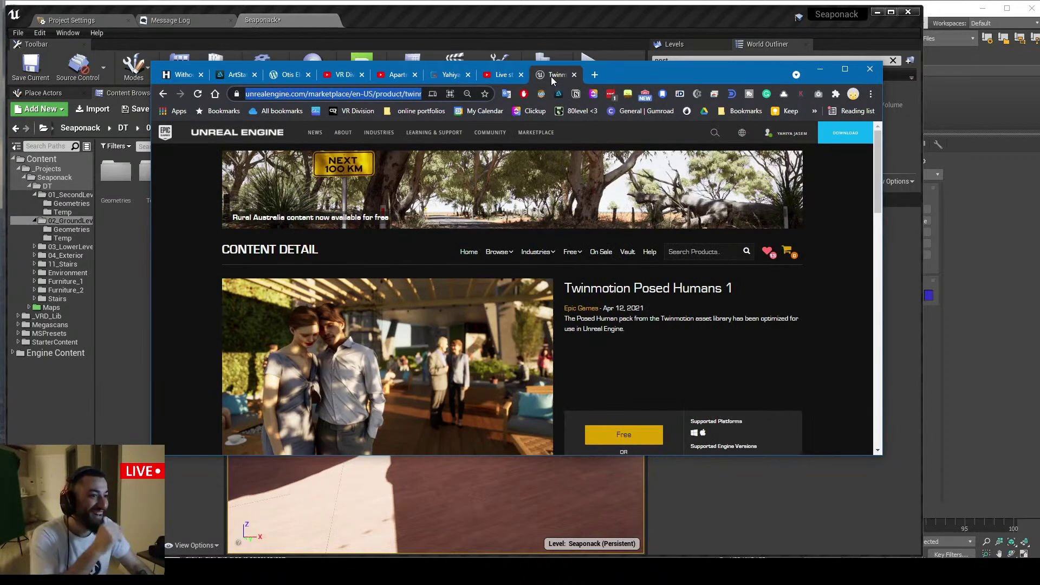
middle_click(551, 77)
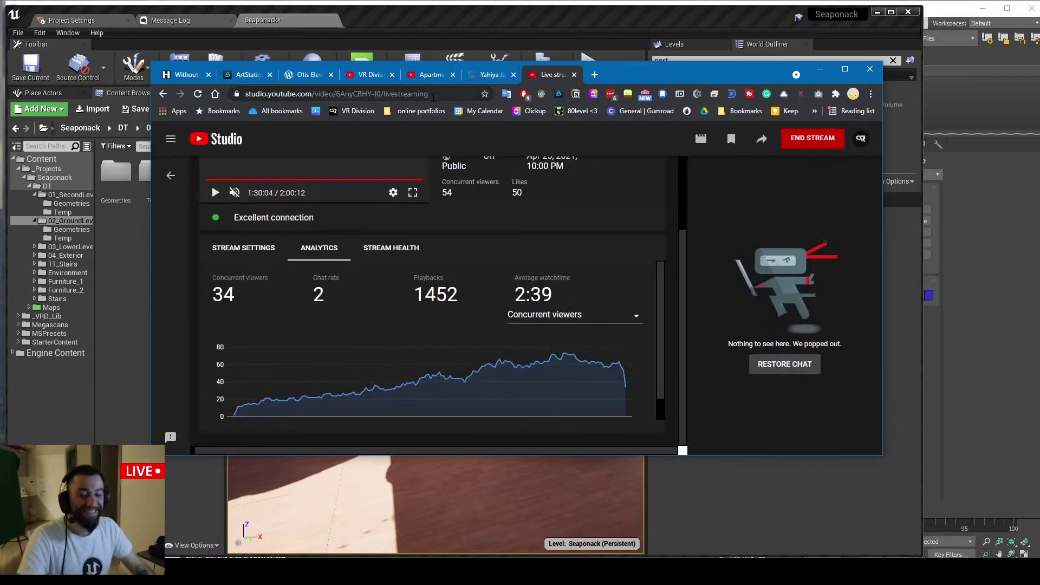
Reopen the marketplace tab, reload the YouTube Studio dashboard with F5, and open the live chat menu
key("ctrl+shift+t")
key("ctrl+shift+Tab")
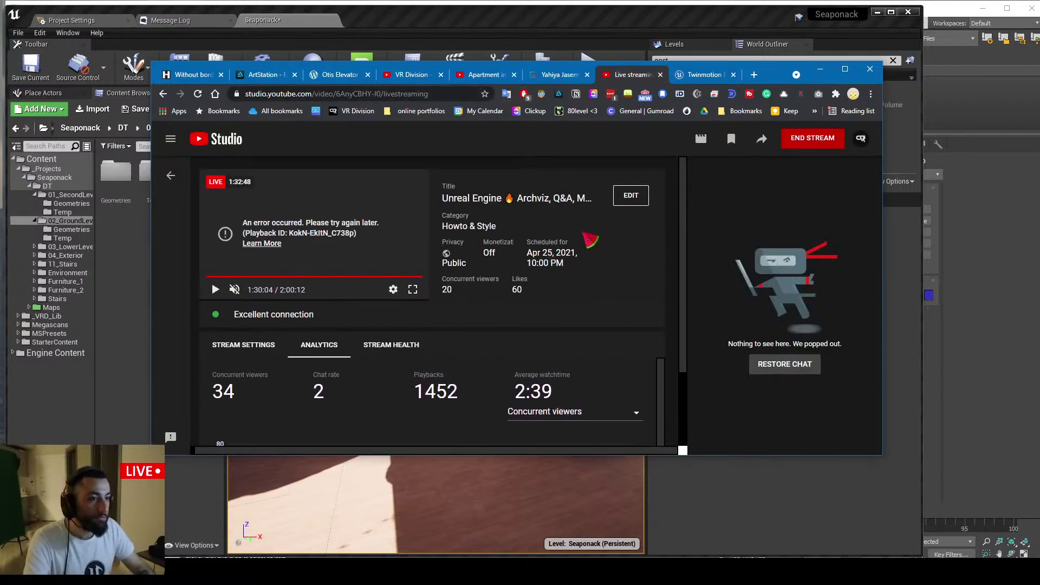
key("F5")
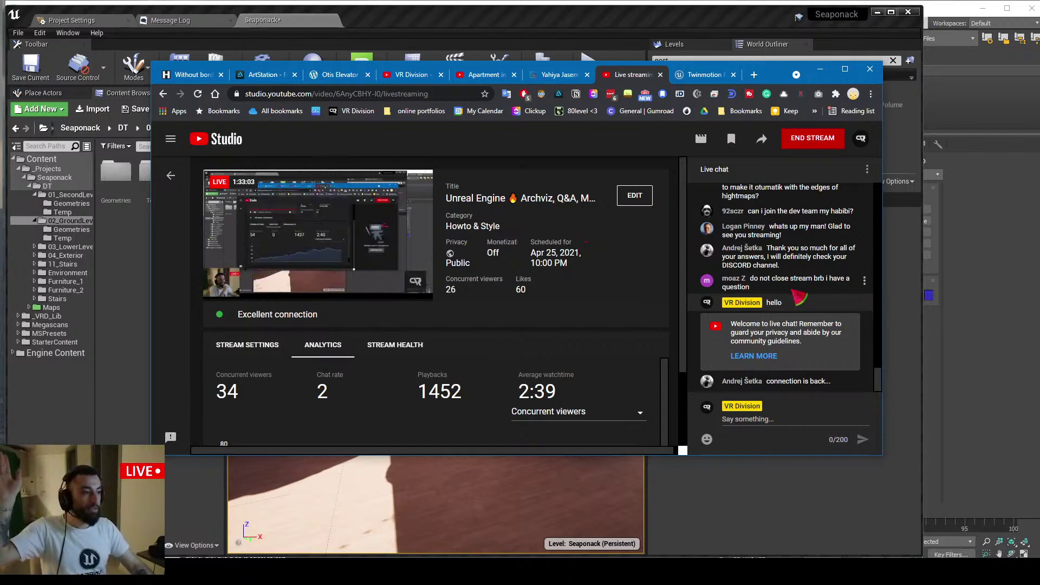
left_click(821, 69)
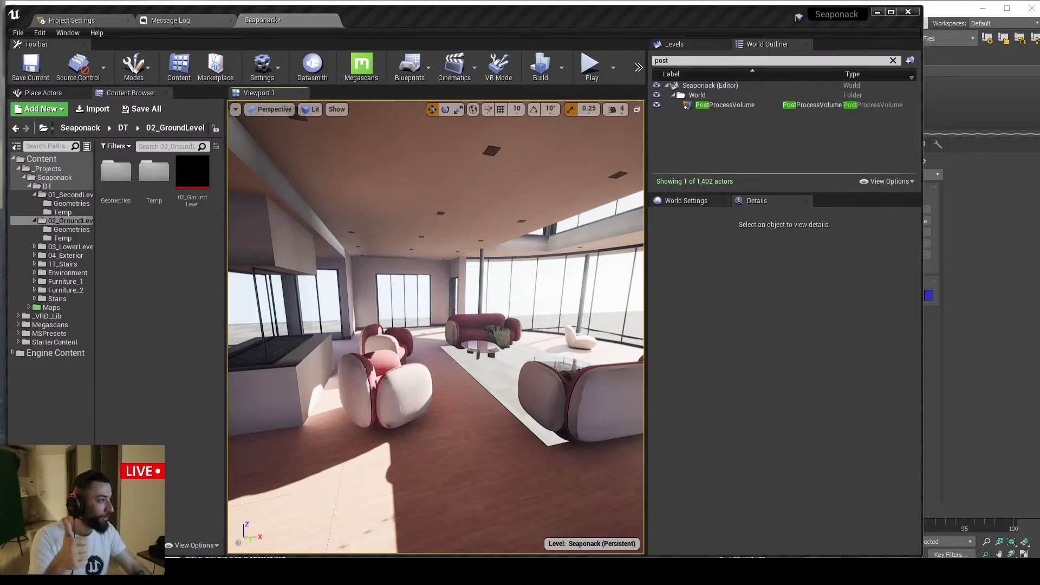
key("alt+Tab")
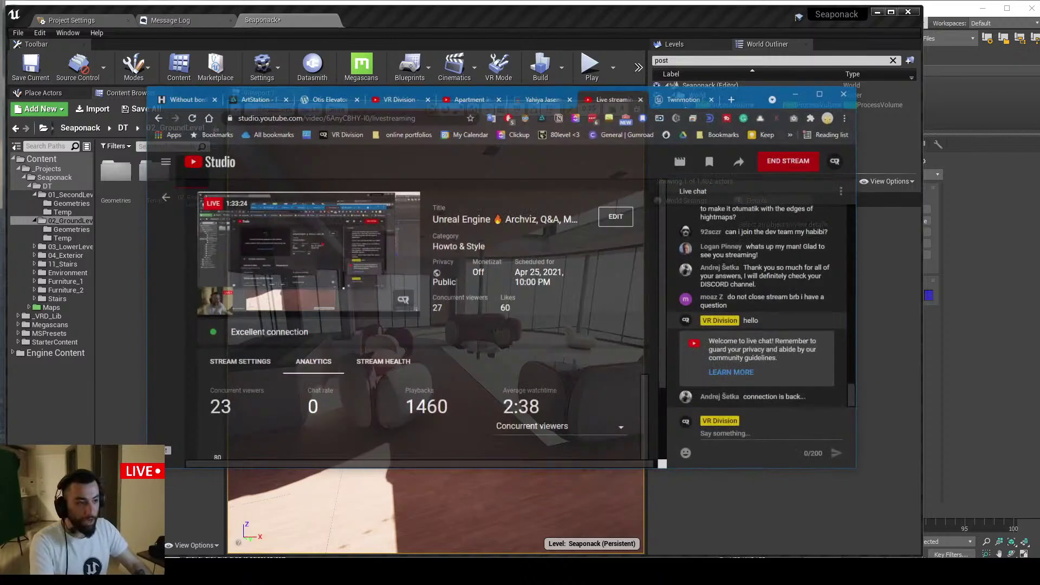
left_click(868, 169)
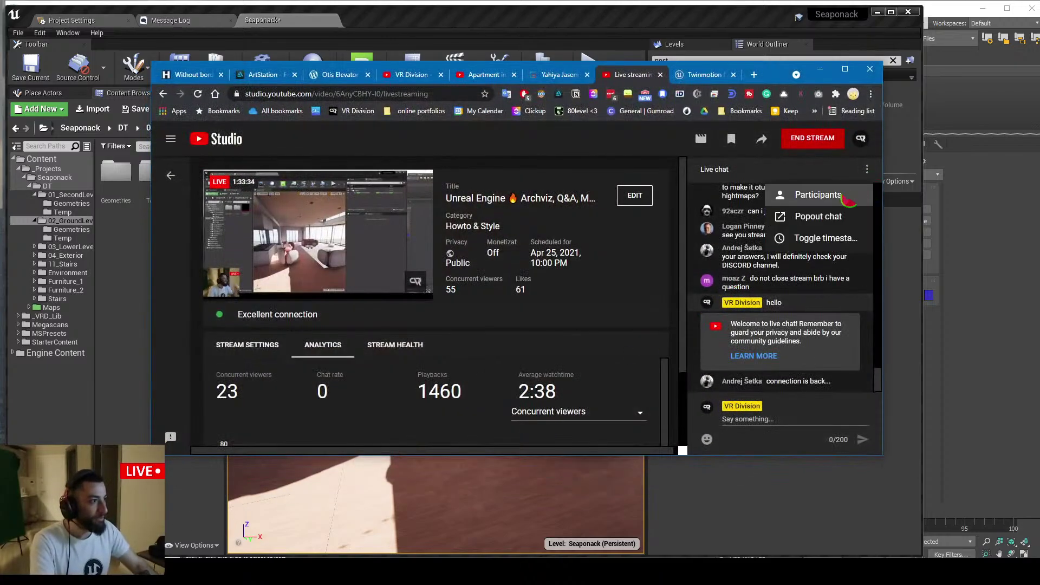
Pop the live chat out, move it aside, and scroll through the viewer messages
left_click(837, 216)
left_click_drag(100, 22, 1038, 195)
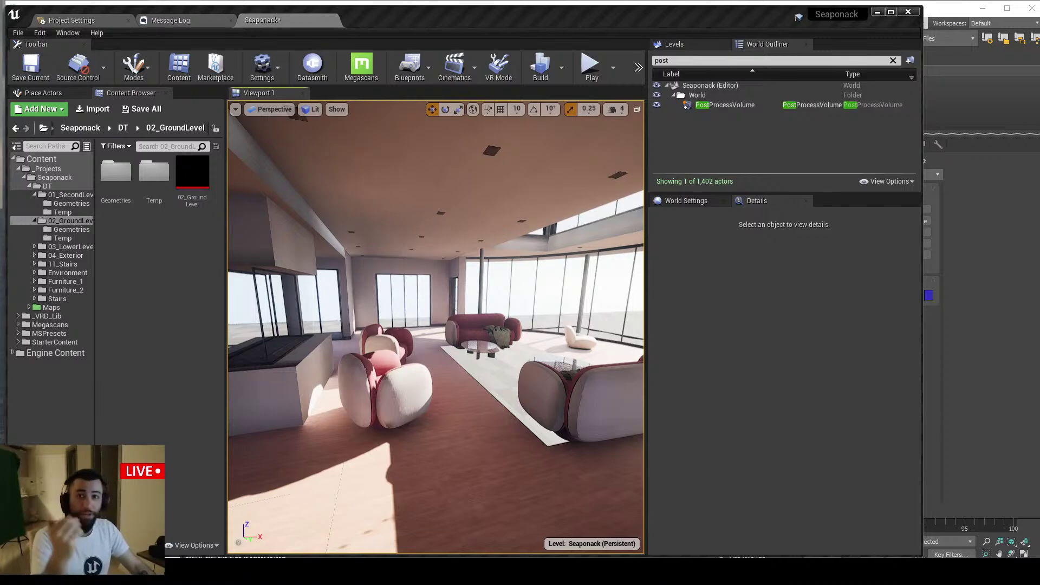
key("alt+Tab")
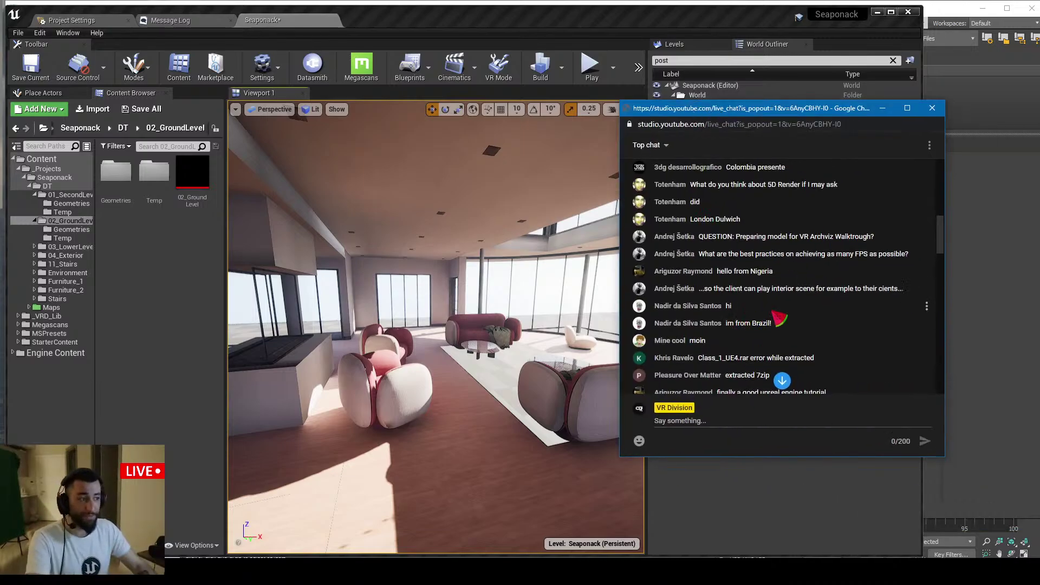
scroll(867, 273, "down", 4)
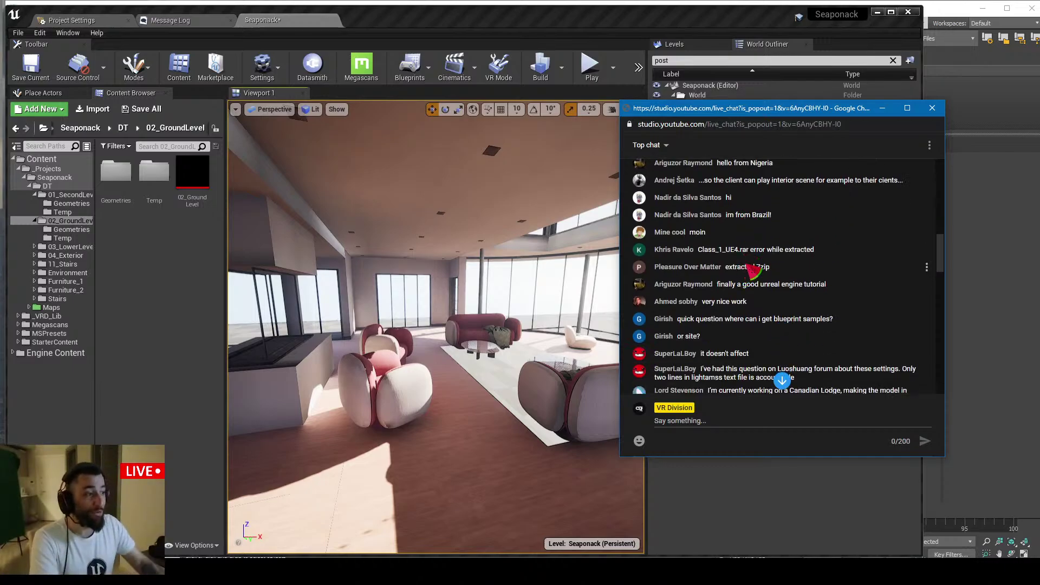
scroll(764, 271, "down", 6)
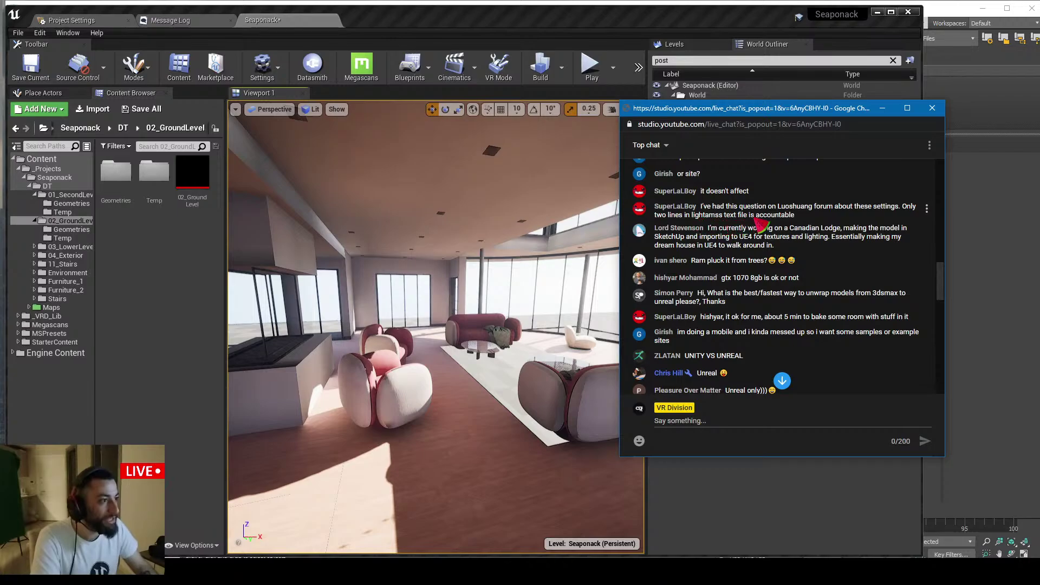
left_click_drag(813, 216, 714, 219)
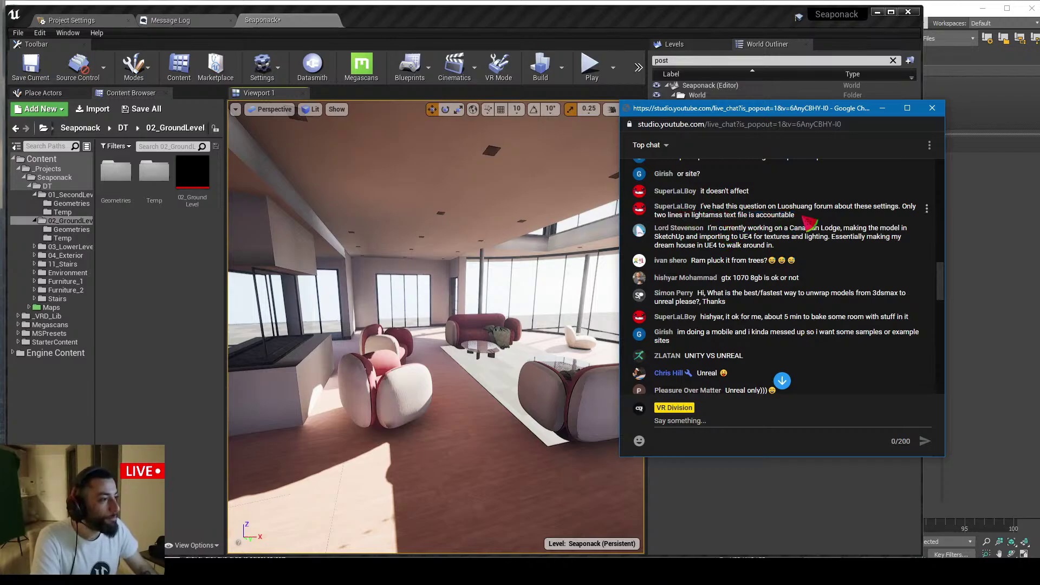
left_click_drag(810, 217, 738, 217)
Show World Settings' Lightmass options, read the Canadian Lodge message, and park the chat at the right edge
left_click_drag(767, 108, 297, 153)
left_click(674, 202)
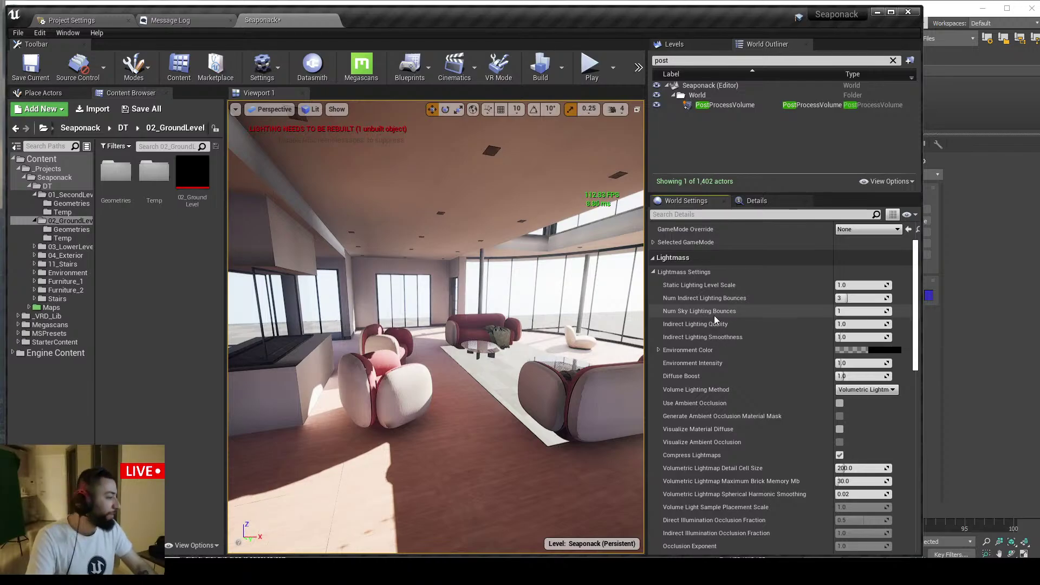
key("alt+Tab")
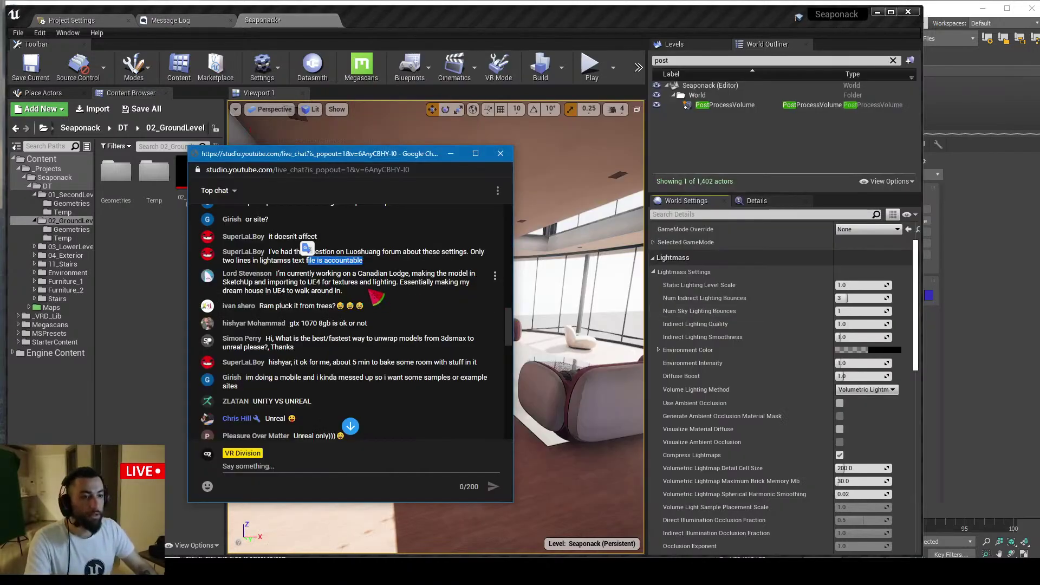
left_click(333, 286)
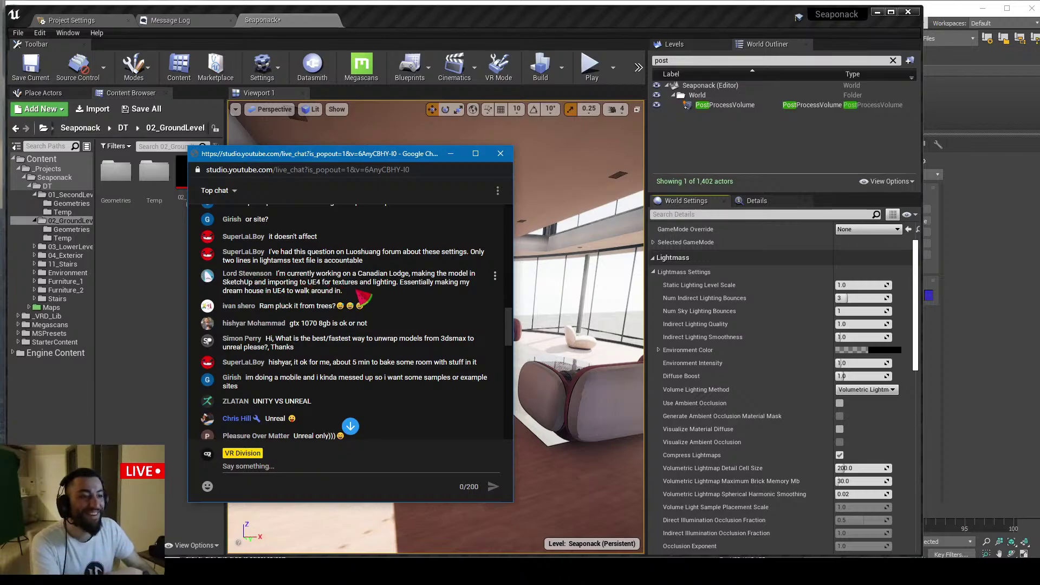
left_click_drag(357, 291, 281, 273)
left_click(280, 273)
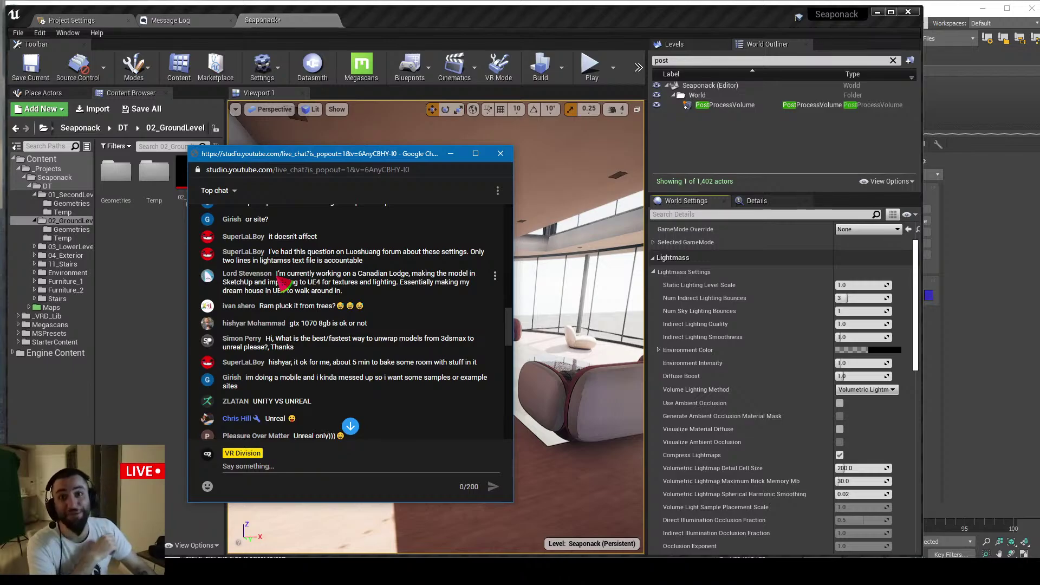
left_click_drag(308, 156, 1039, 172)
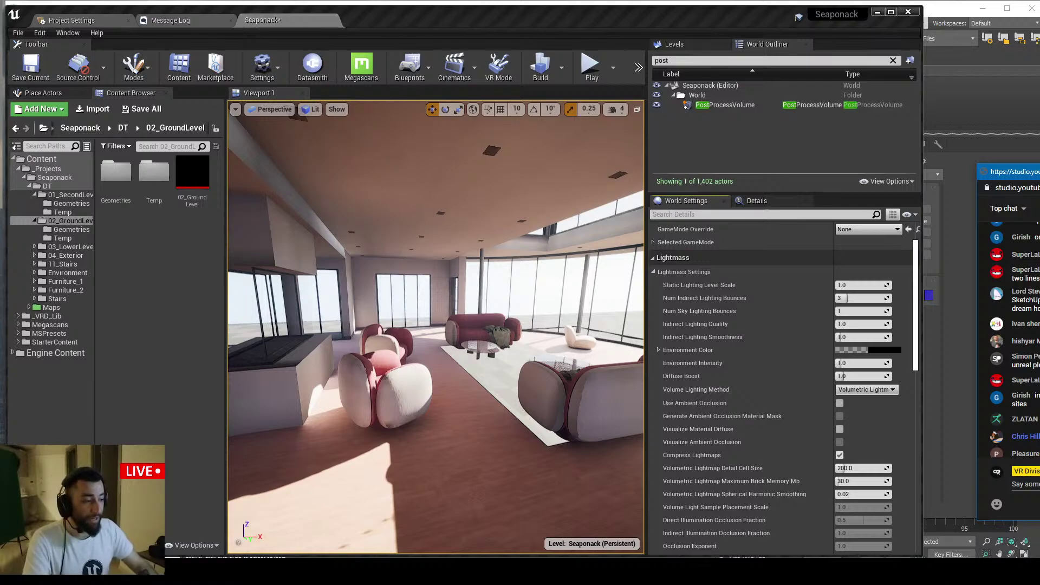
Launch the Epic Games Launcher from system search and browse its Learn section
left_click(302, 555)
type("e")
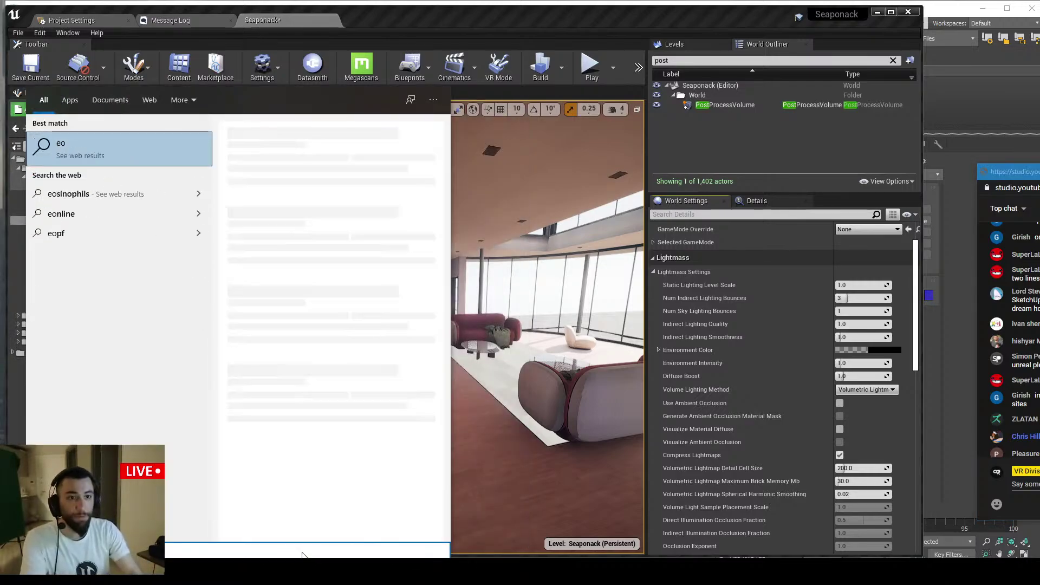
key("Return")
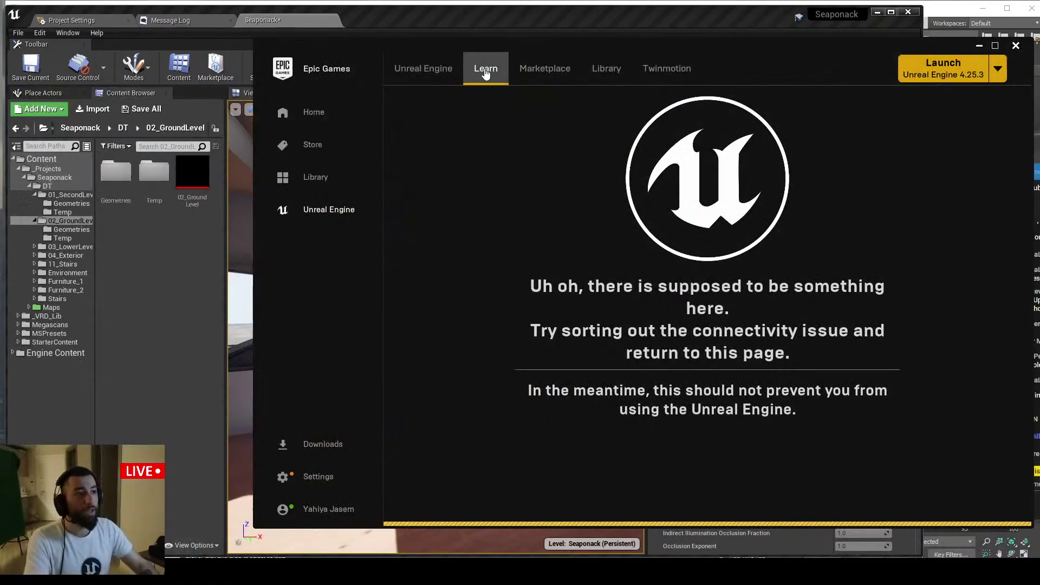
left_click(485, 68)
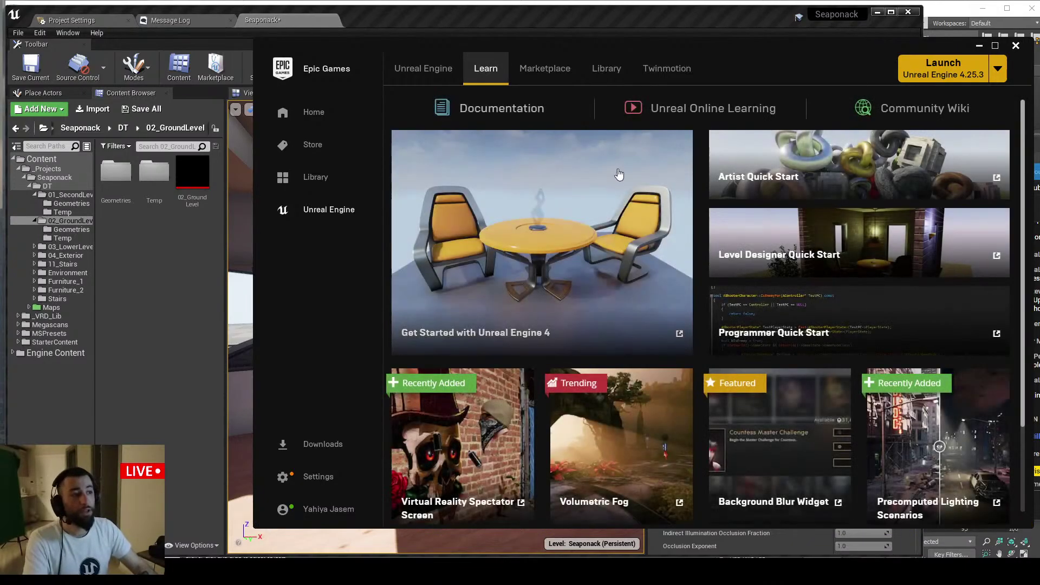
scroll(685, 280, "down", 2)
scroll(684, 280, "down", 10)
scroll(645, 170, "up", 5)
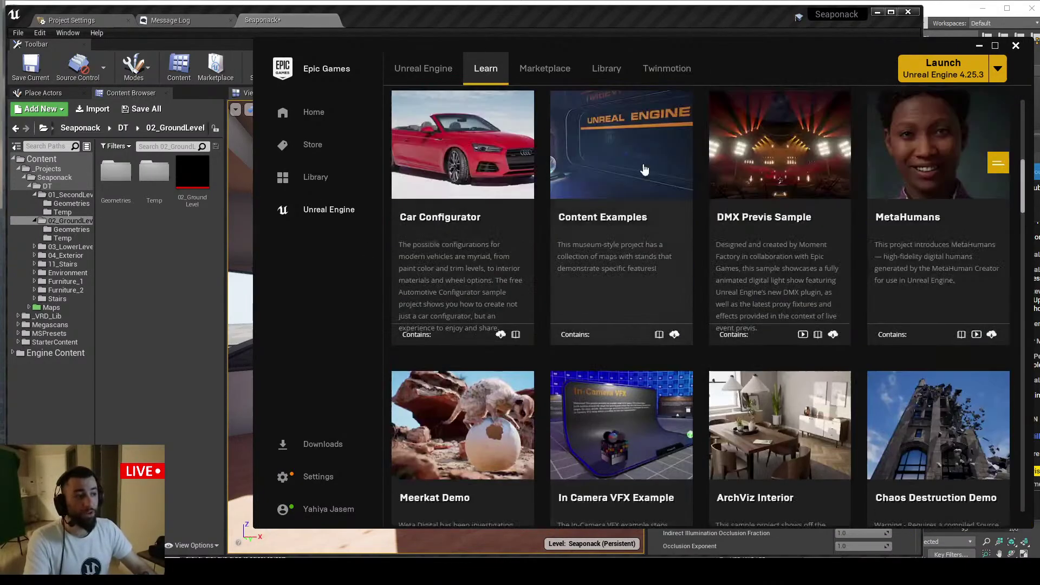
scroll(768, 239, "up", 6)
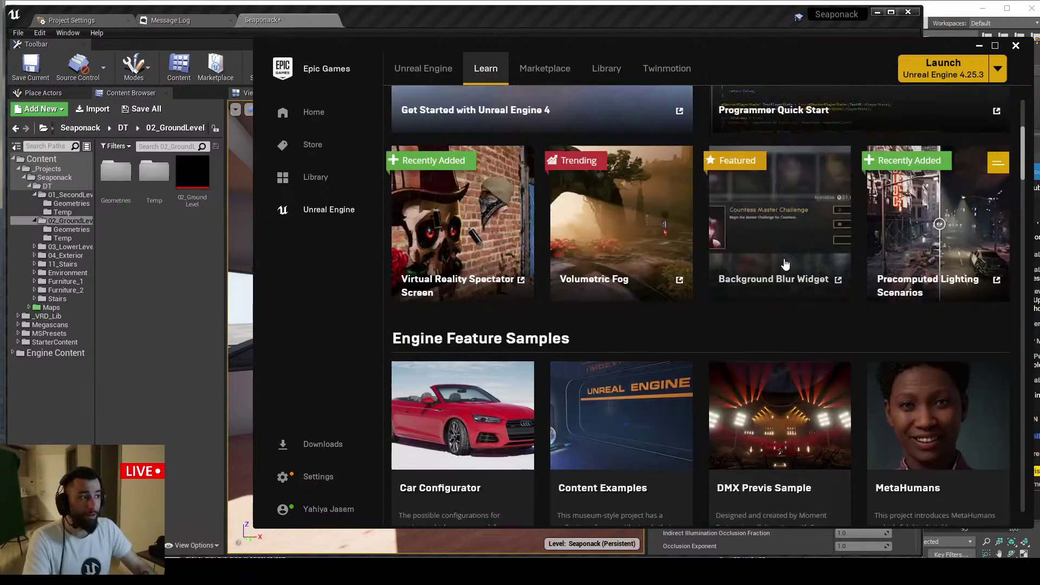
scroll(782, 266, "down", 4)
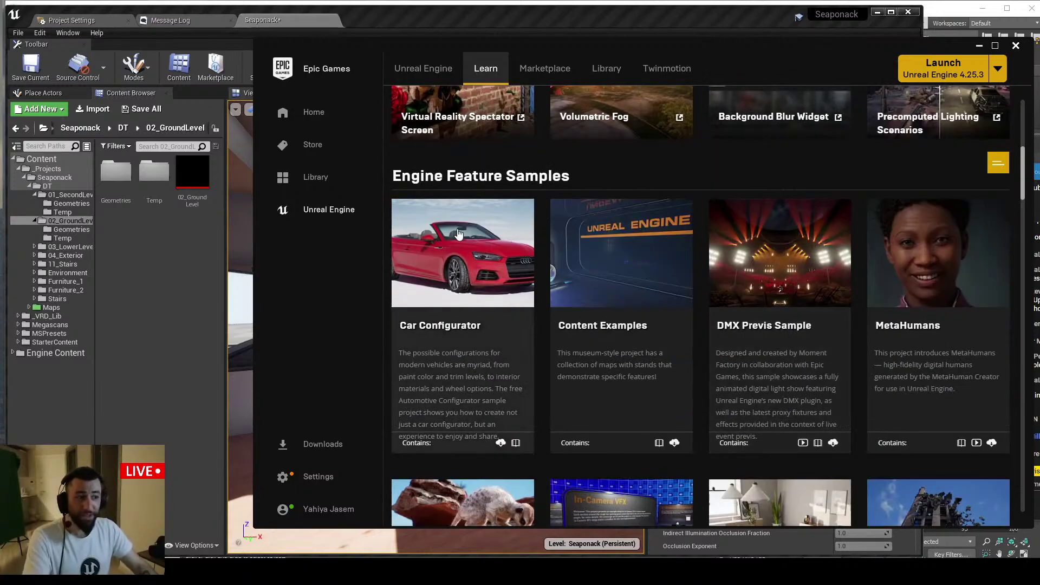
scroll(462, 287, "down", 5)
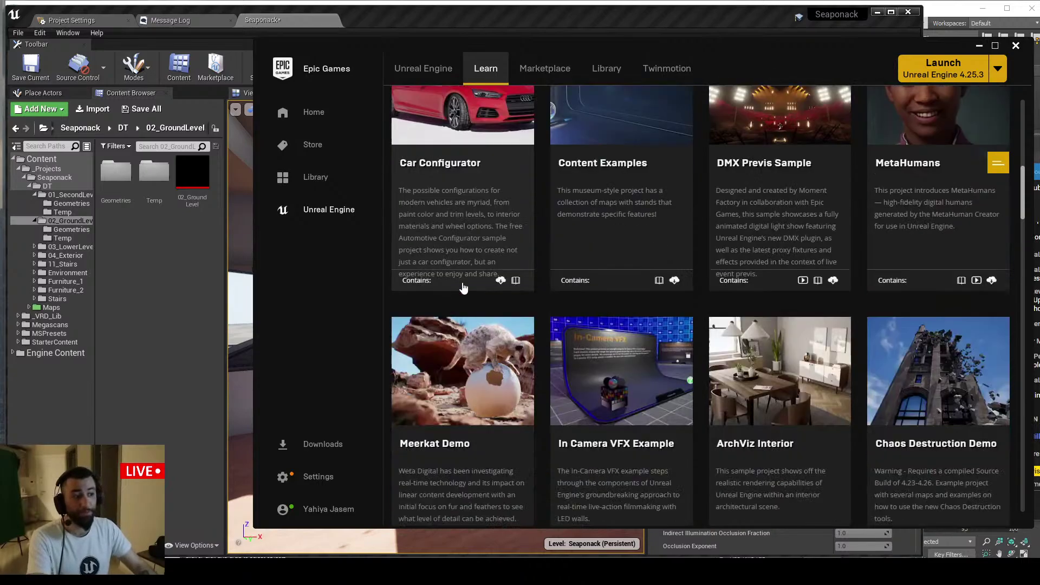
scroll(499, 307, "down", 12)
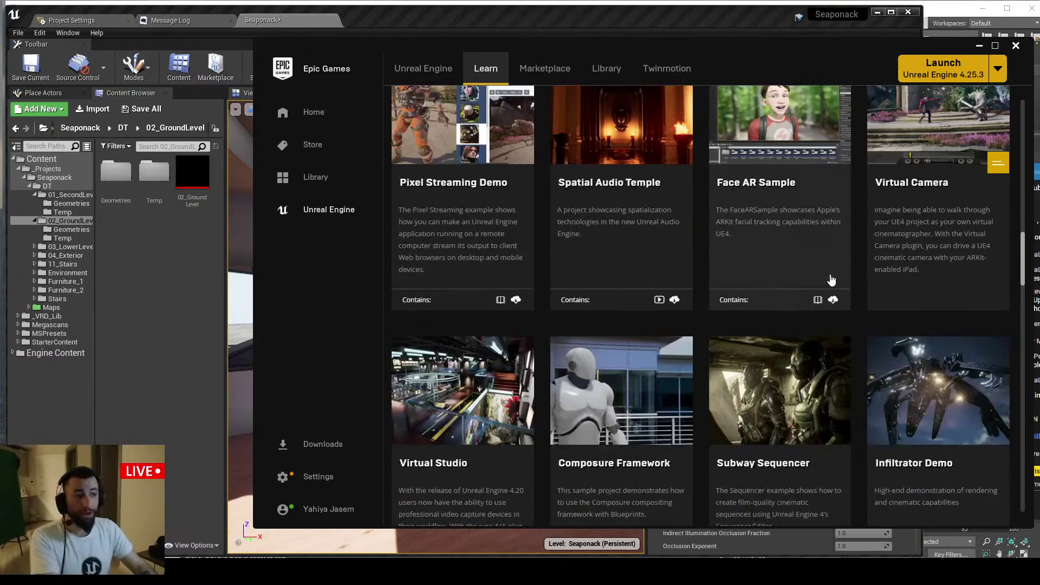
Look at the Marketplace's Permanently Free Collection, then close the launcher
left_click(546, 68)
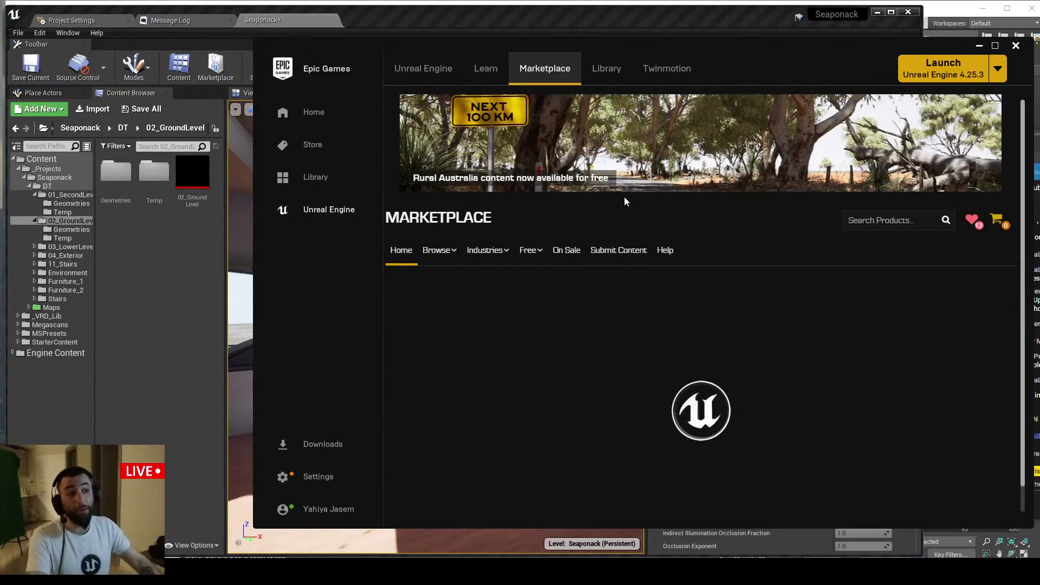
mouse_move(541, 250)
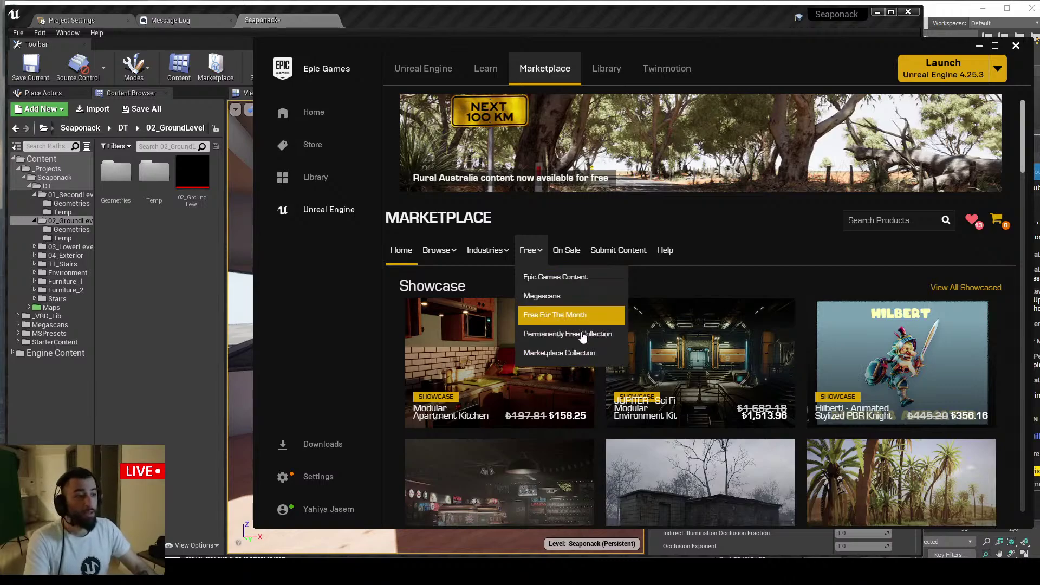
left_click(559, 336)
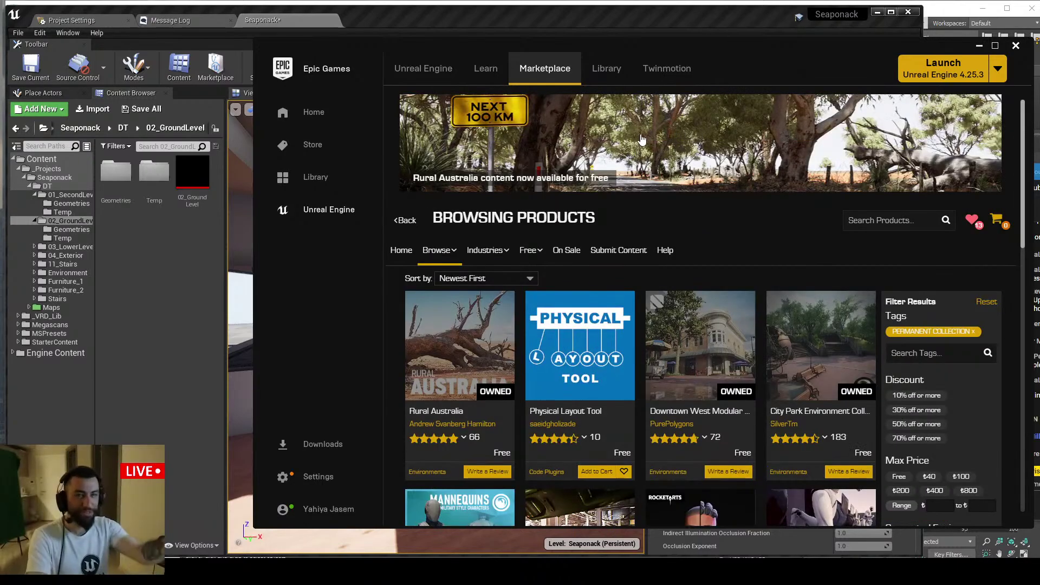
left_click(979, 45)
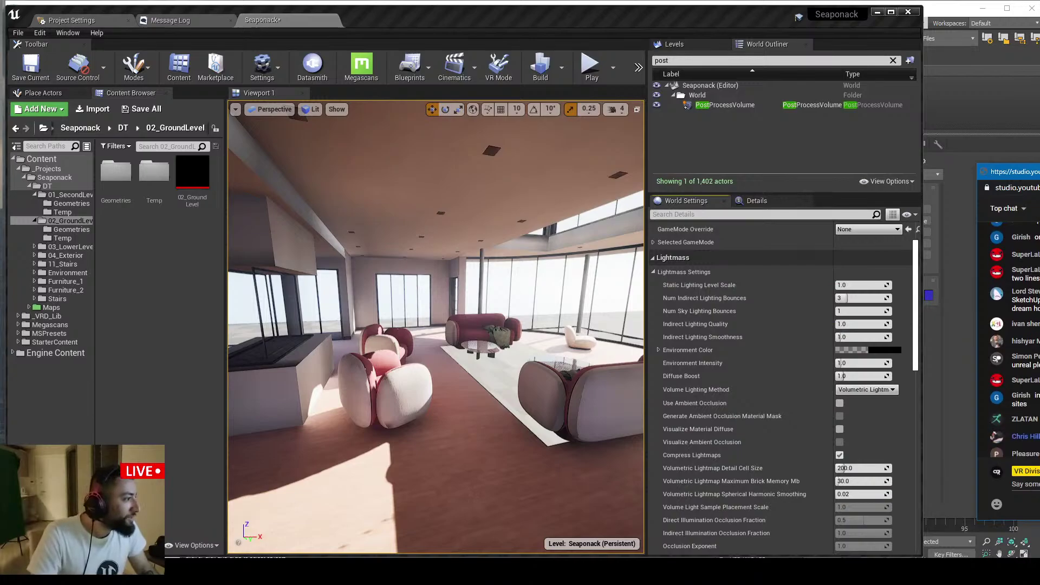
Bring the live chat to the centre and read the graphics card and RAM messages
left_click_drag(1008, 172, 532, 156)
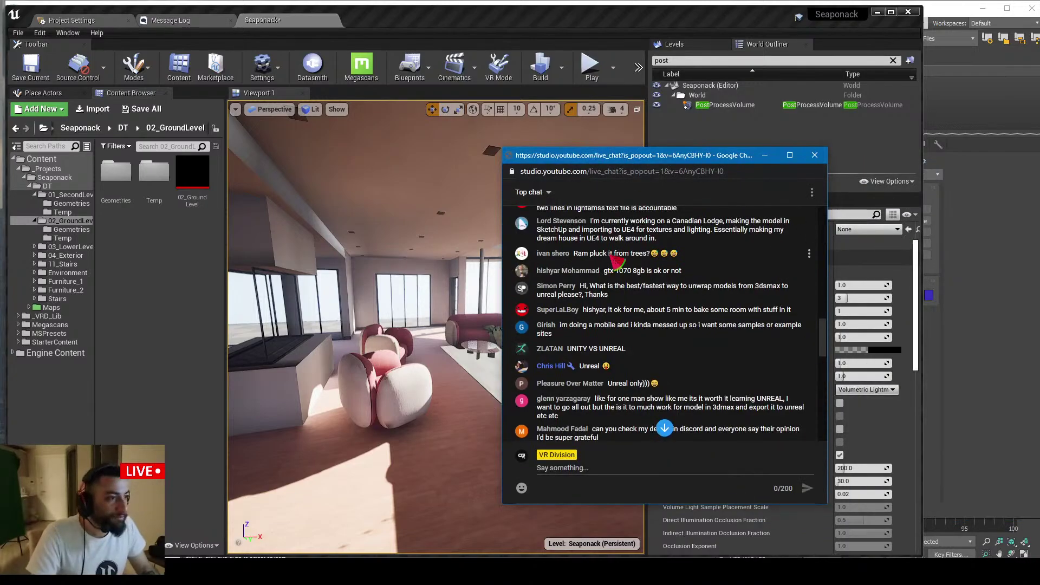
left_click_drag(610, 274, 652, 273)
left_click(624, 273)
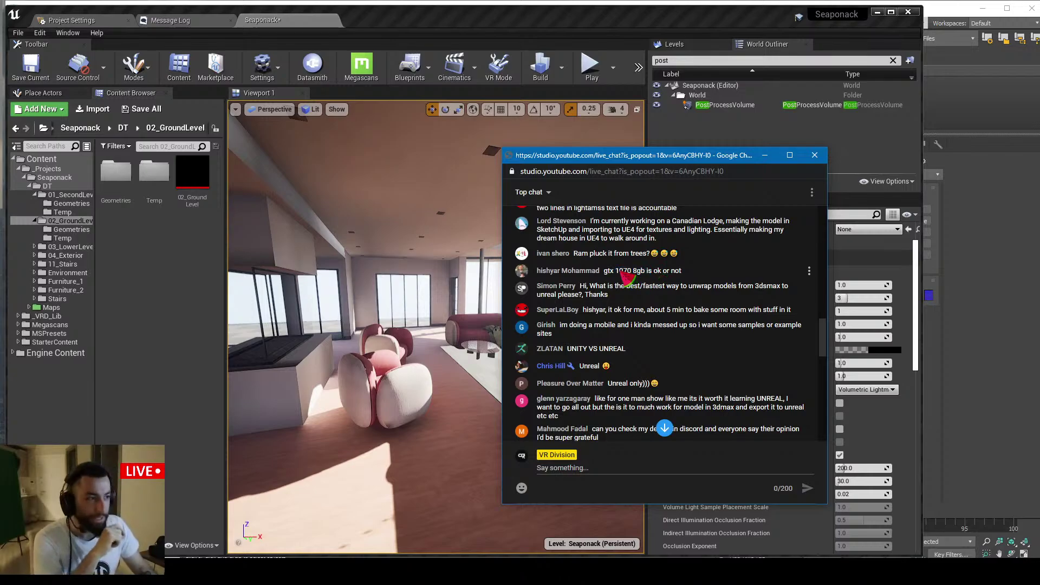
left_click_drag(579, 253, 631, 257)
left_click(627, 284)
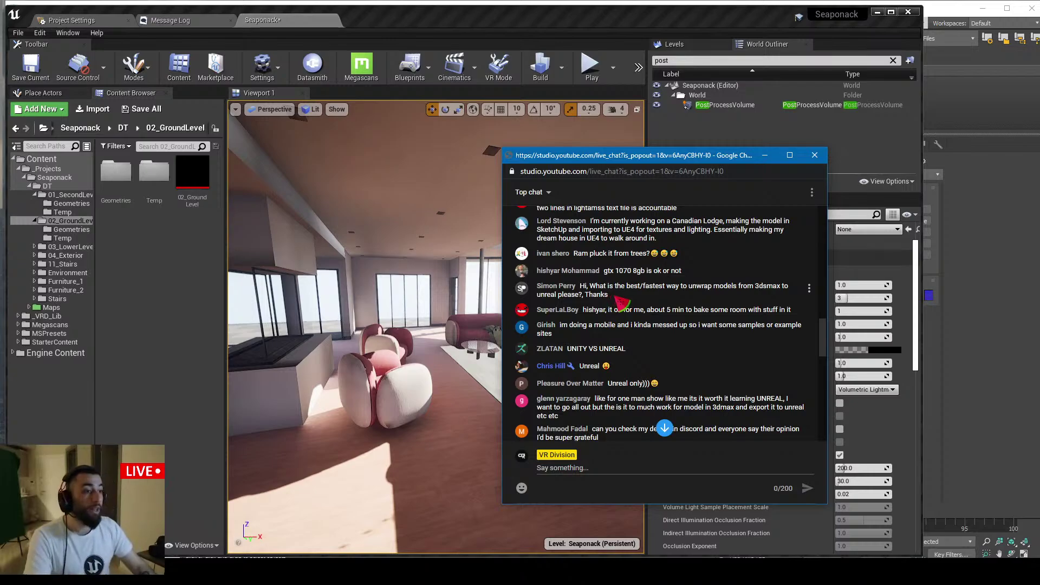
Move the chat off screen, turn toward the fireplace, and show the DT folder contents
left_click_drag(640, 155, 1039, 173)
right_click_drag(360, 341, 354, 338)
left_click(58, 187)
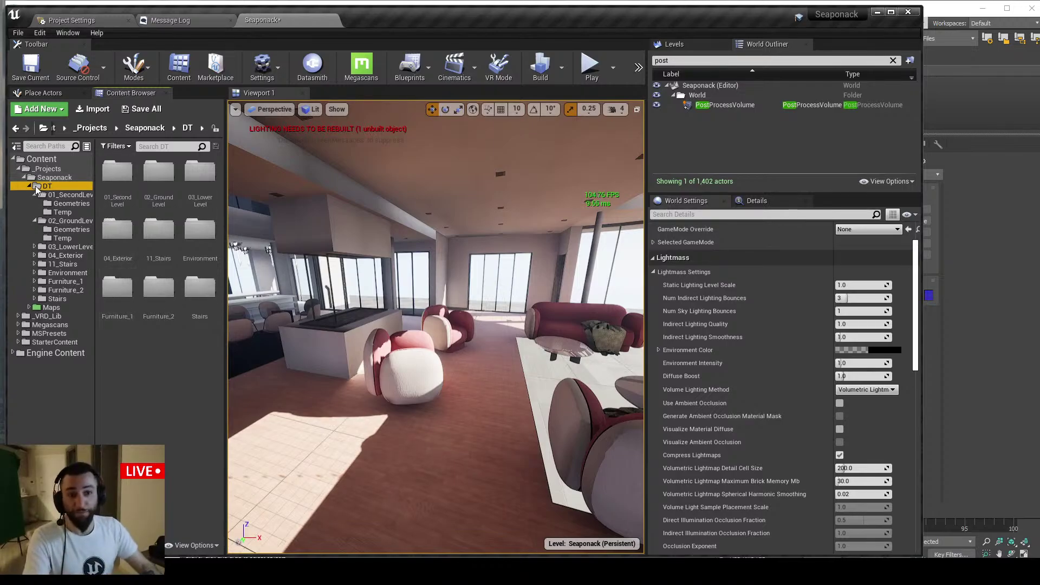
Open the empty maps level from the Seaponack folder without saving the current level
left_click(30, 186)
left_click(51, 194)
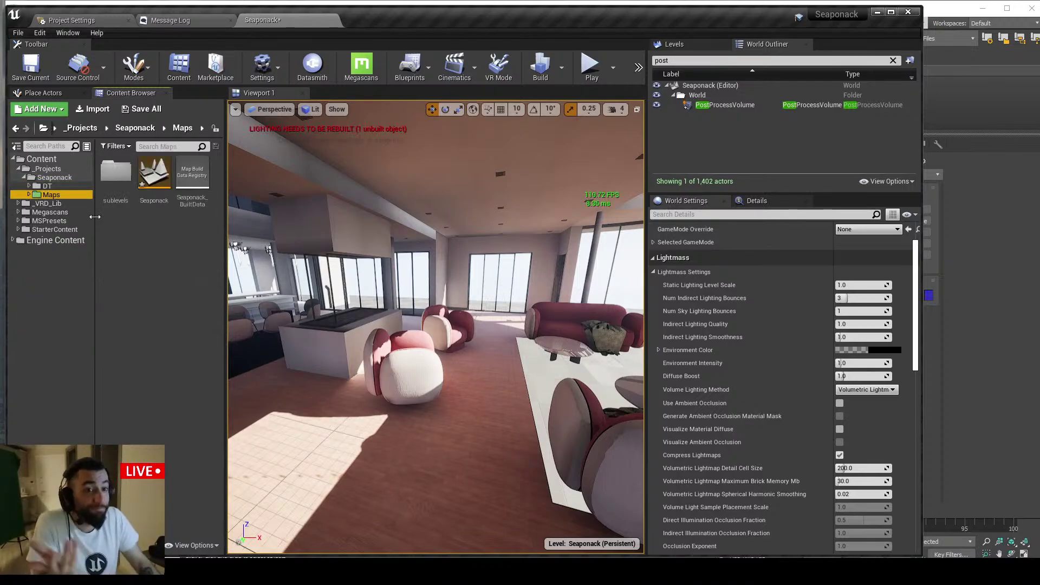
left_click(54, 177)
double_click(193, 173)
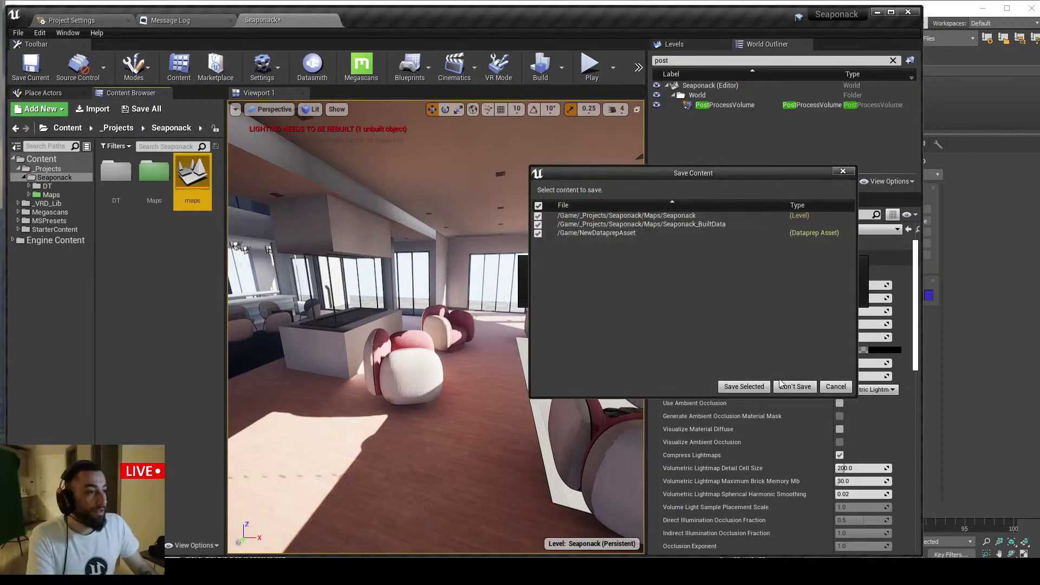
left_click(759, 388)
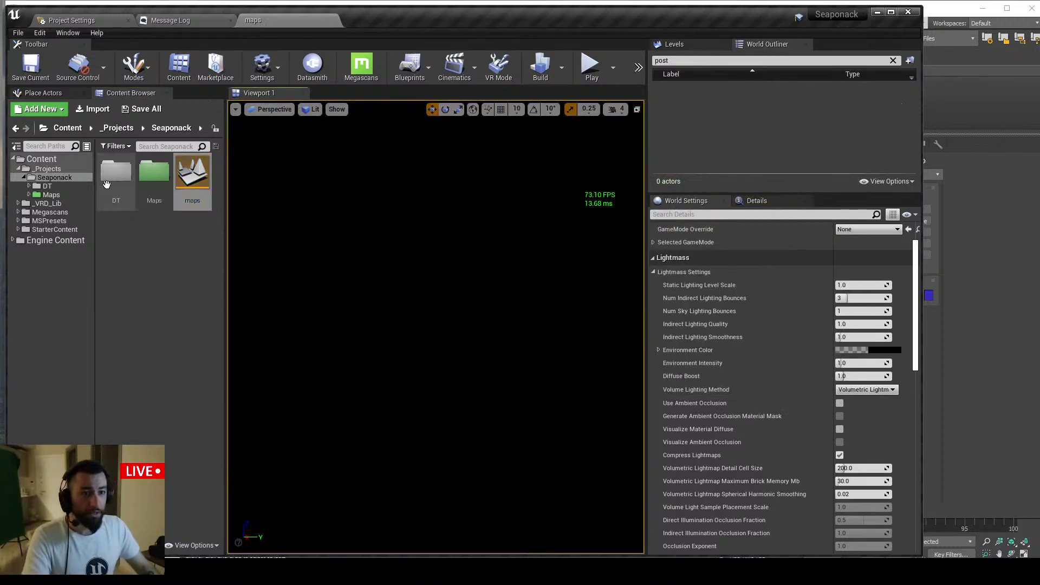
Reload the Seaponack level from Maps, return to the project folder, and look around the fireplace
double_click(154, 172)
double_click(154, 172)
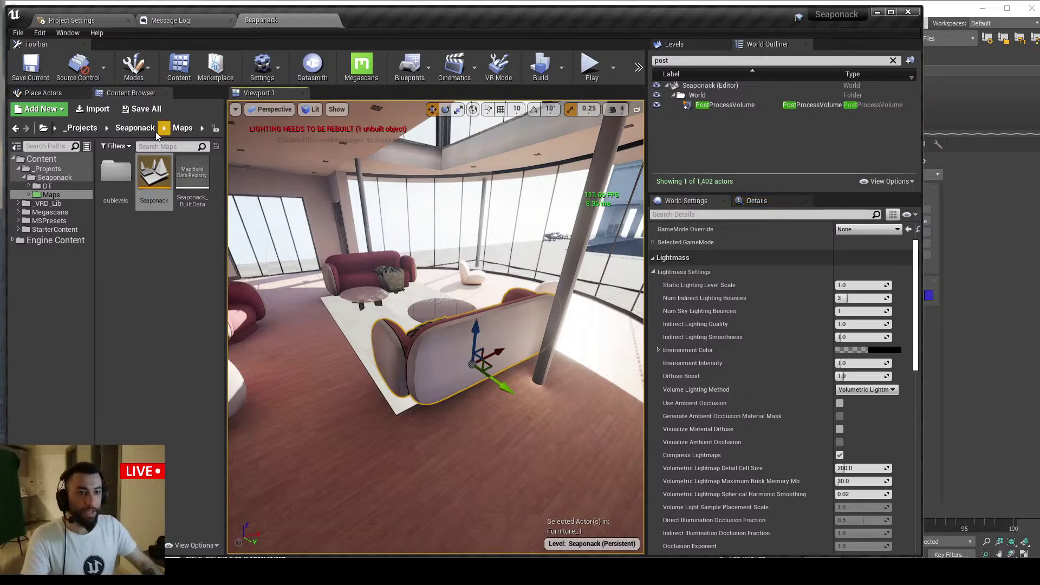
left_click(135, 128)
left_click(191, 180)
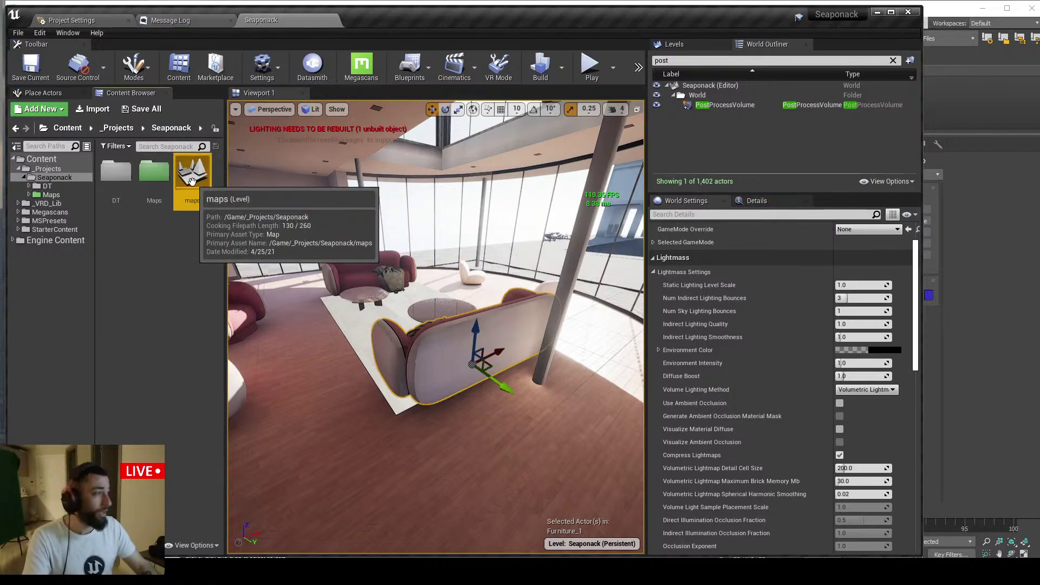
right_click_drag(480, 222, 336, 224)
left_click(481, 211)
right_click_drag(530, 253, 501, 256)
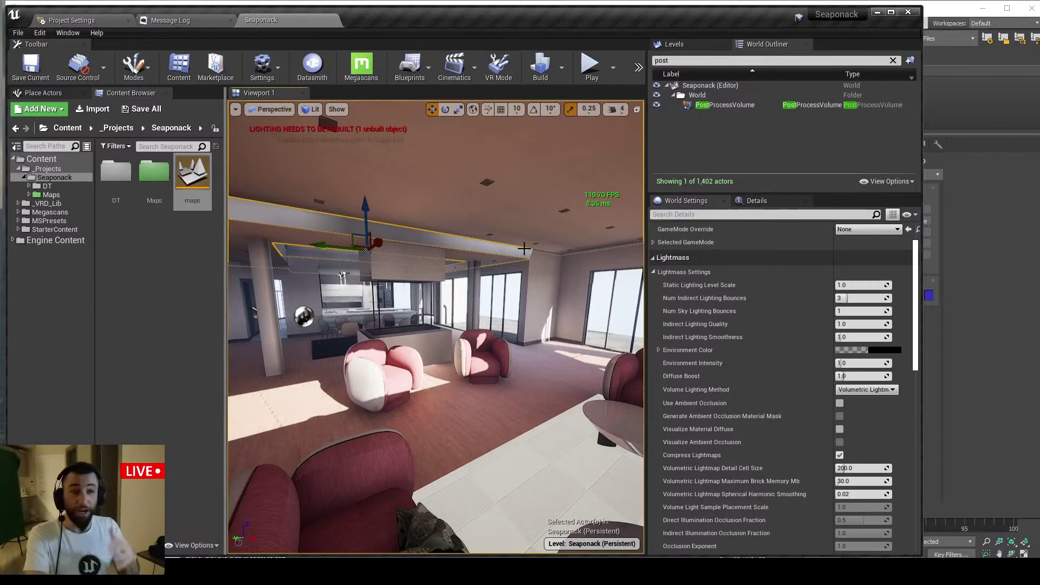
scroll(524, 249, "up", 2)
key("F11")
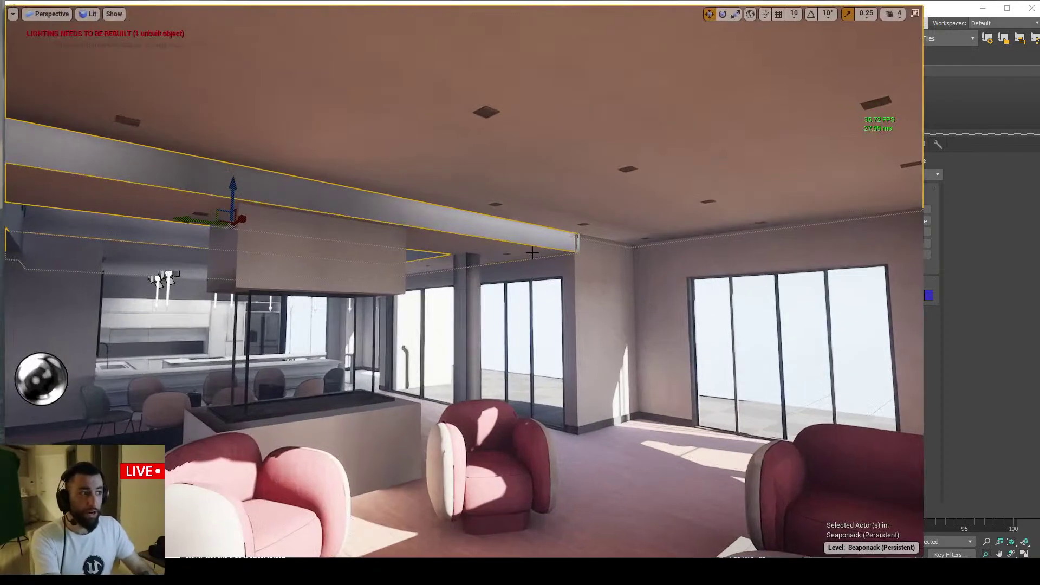
scroll(520, 205, "down", 3)
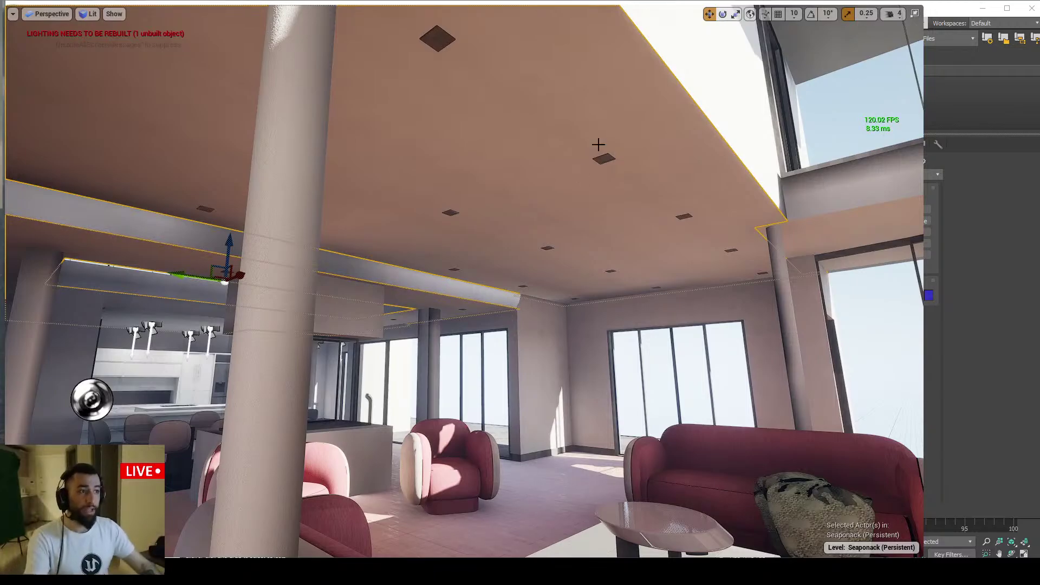
key("w")
right_click_drag(598, 144, 581, 179)
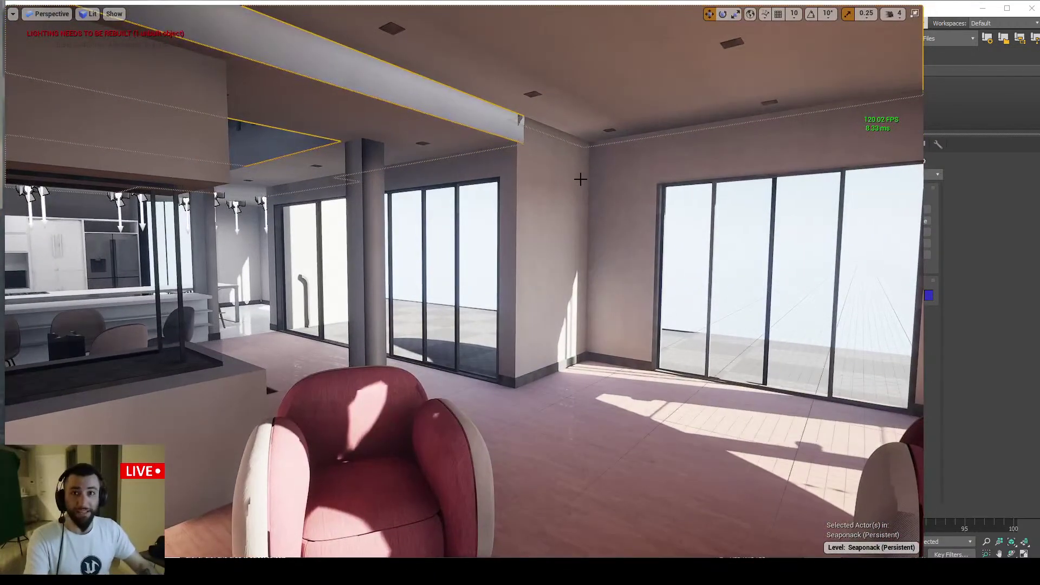
scroll(580, 179, "down", 4)
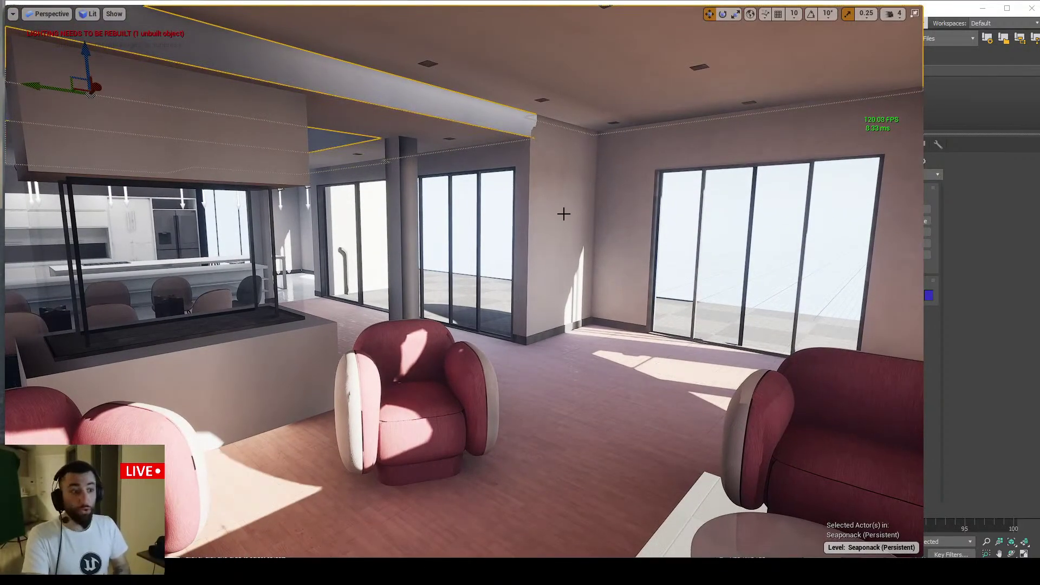
right_click_drag(462, 269, 501, 314)
left_click(502, 310)
key("a")
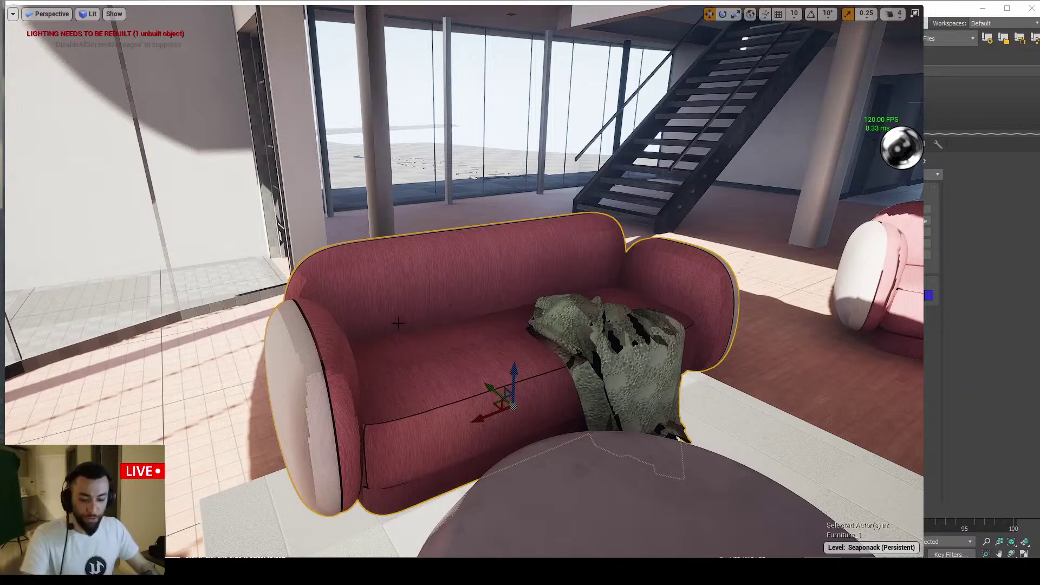
Open the empty maps level from the Seaponack folder without saving the current level
key("F11")
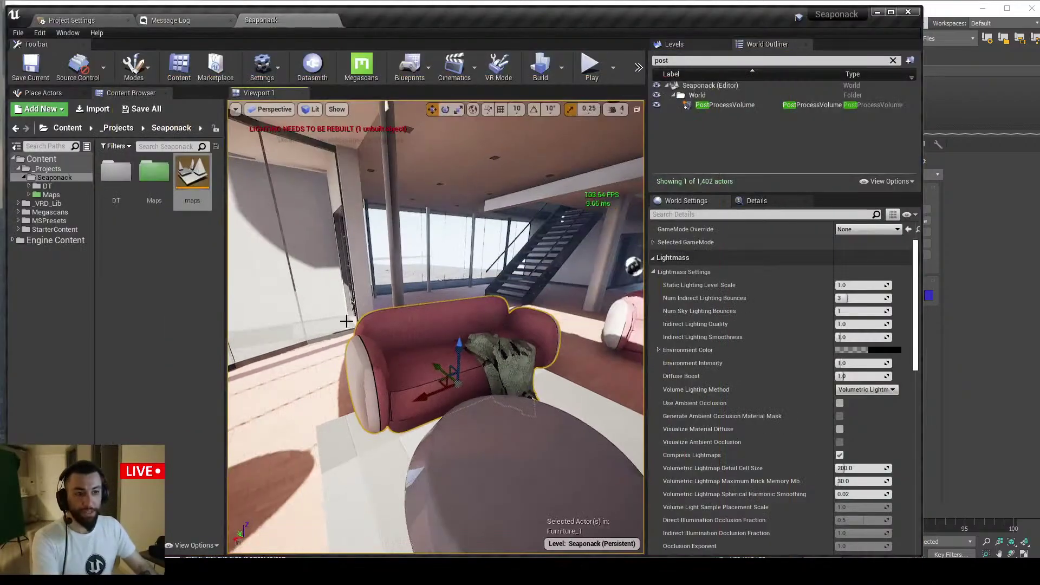
left_click(116, 127)
right_click(171, 196)
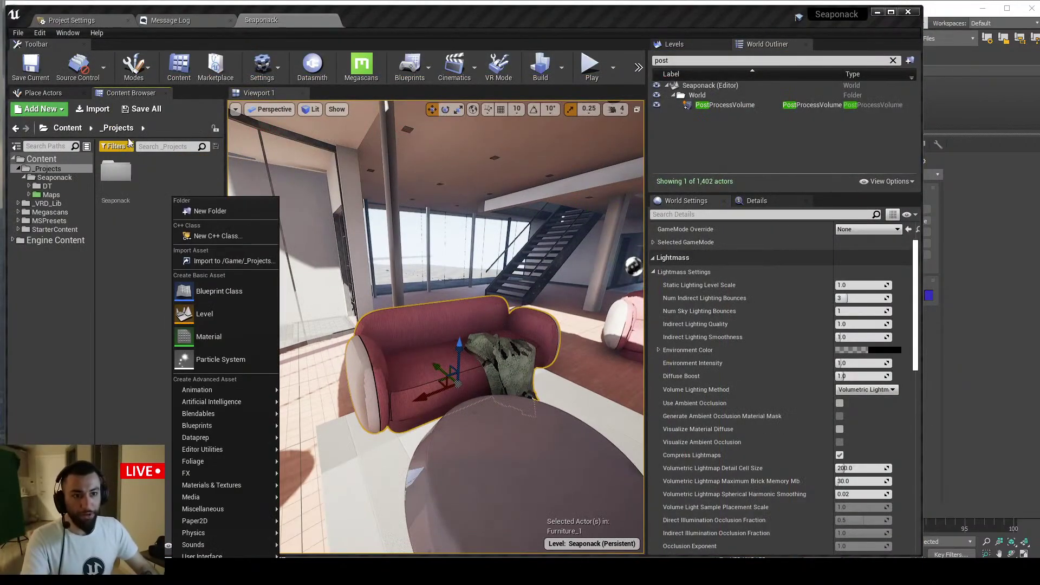
double_click(115, 172)
double_click(196, 181)
left_click(749, 388)
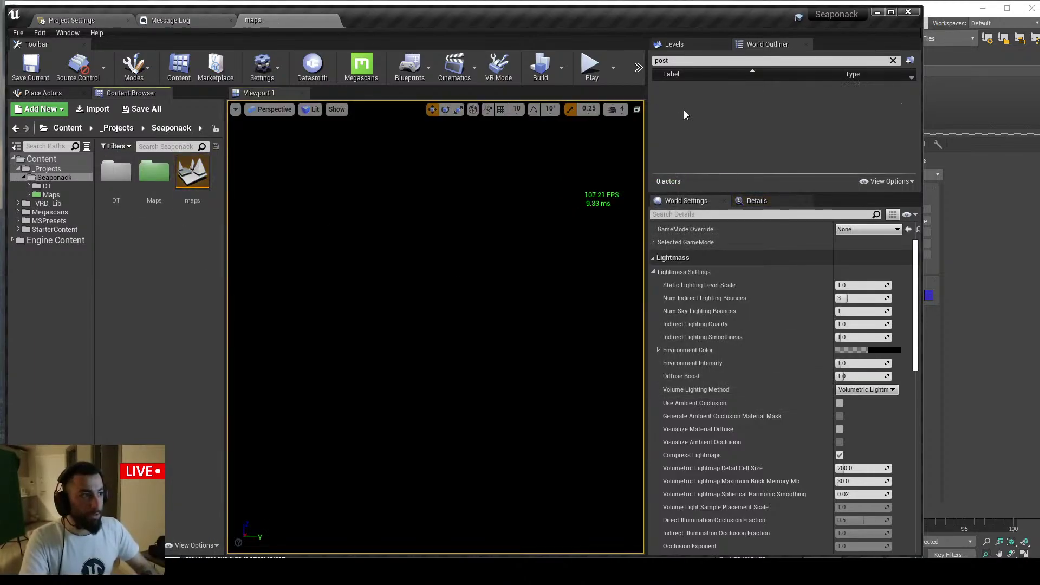
Clear the Outliner filter, then place the S_Floor_1_12 floor mesh and scale it up large
left_click(683, 60)
key("BackSpace")
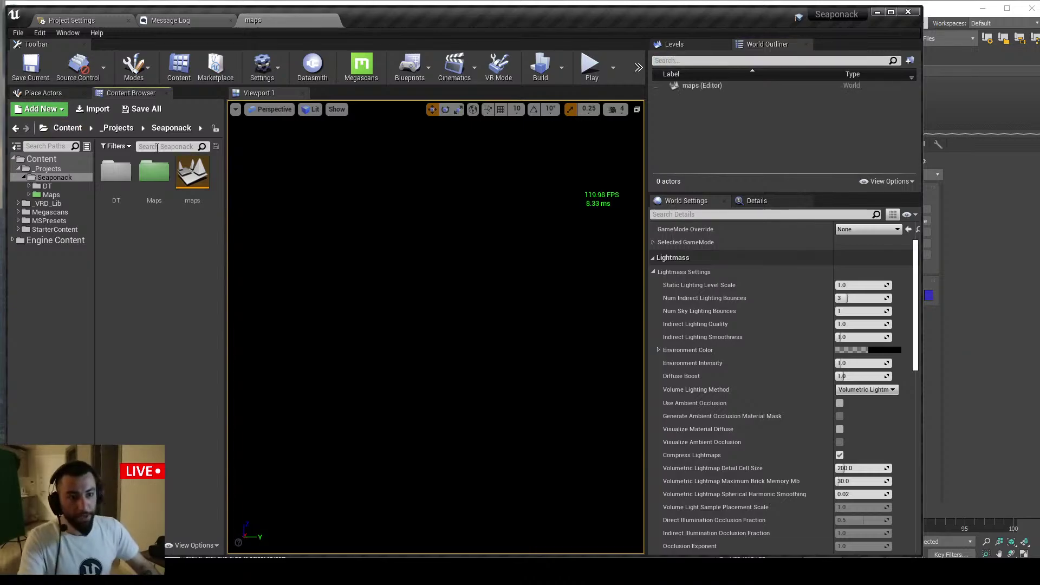
left_click(41, 159)
left_click(150, 148)
type("f")
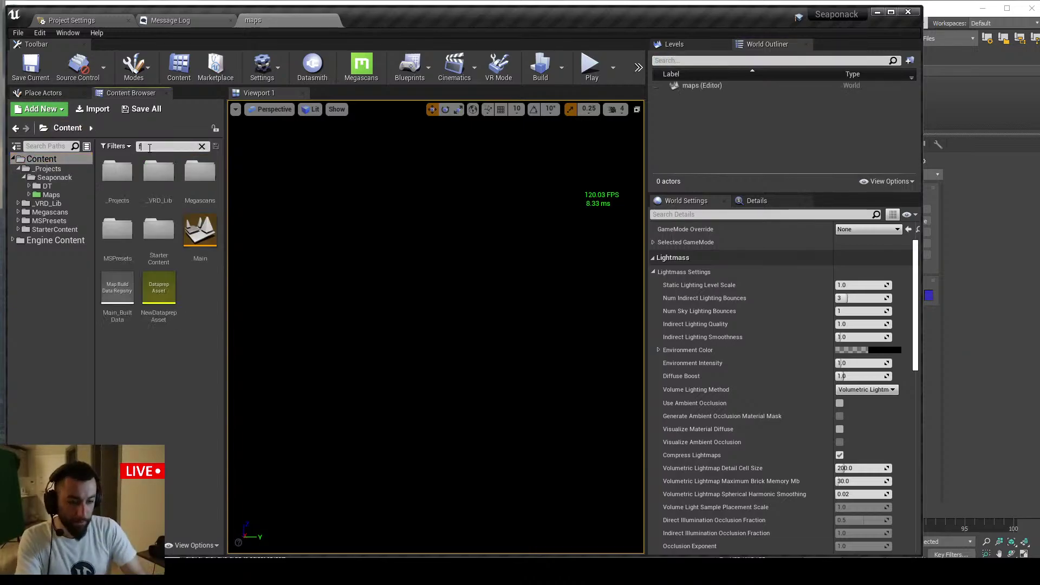
type("loor")
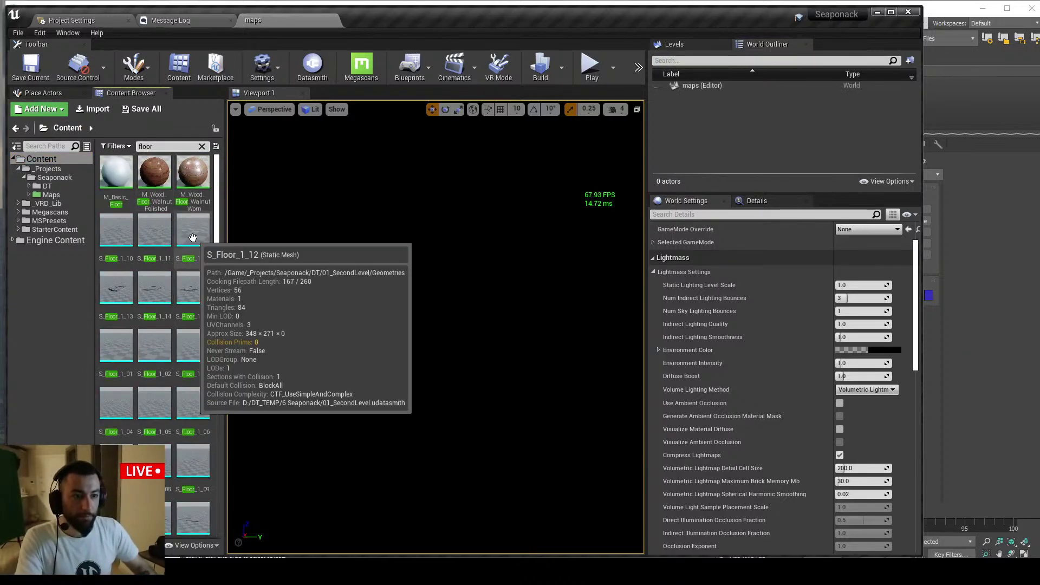
left_click_drag(193, 238, 534, 320)
right_click_drag(496, 351, 509, 401)
Paste the Major_Tom_Sofa2 sofa into the level and position it on the floor
key("ctrl+v")
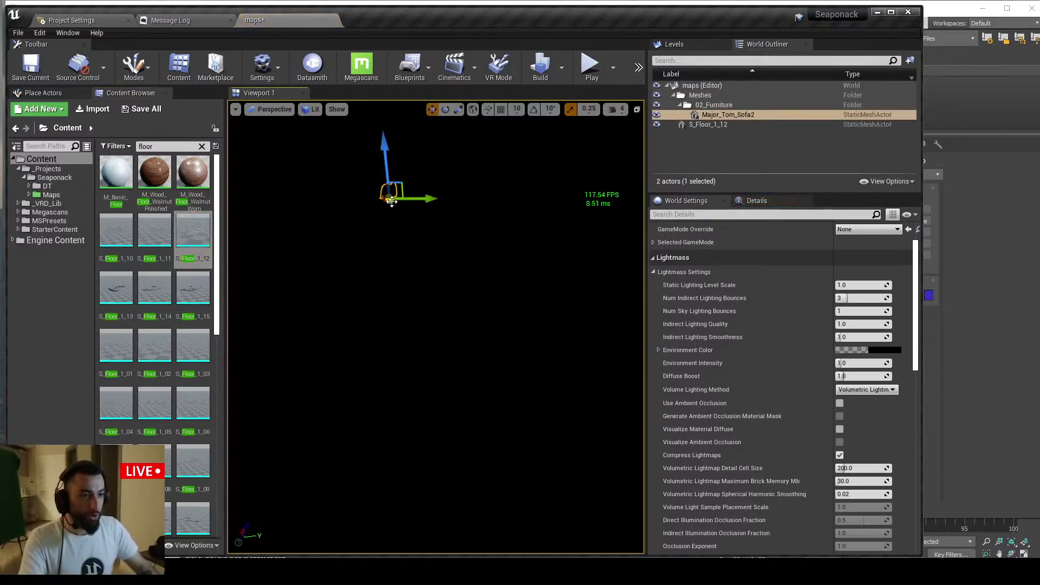
right_click_drag(508, 262, 571, 279)
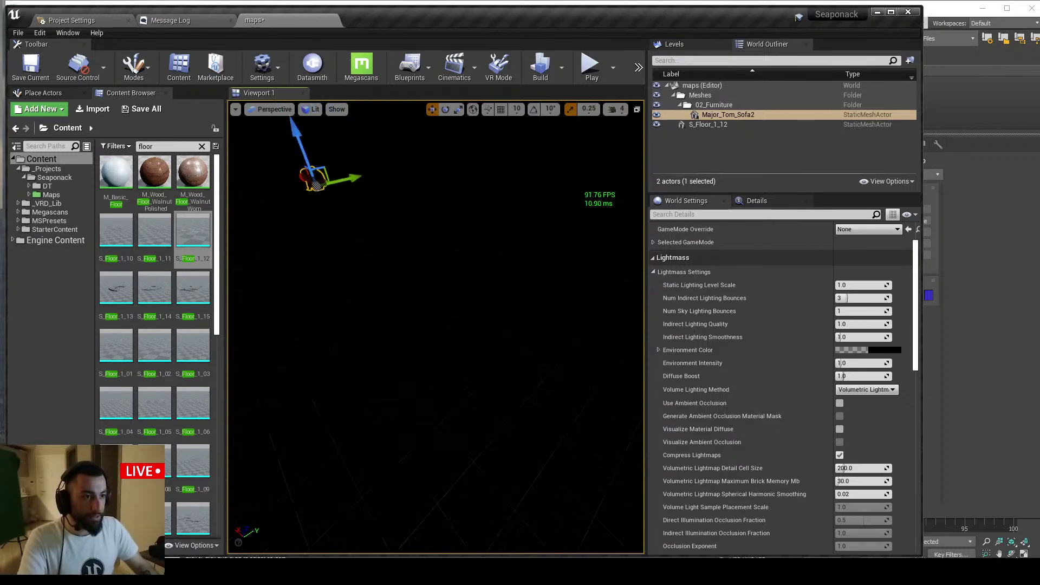
left_click_drag(317, 189, 518, 301)
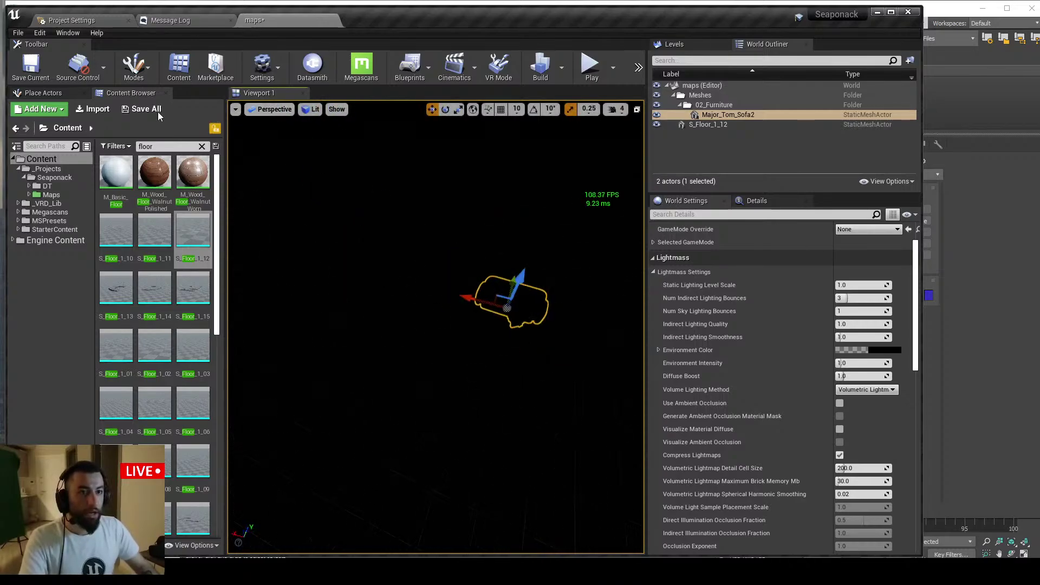
left_click(44, 93)
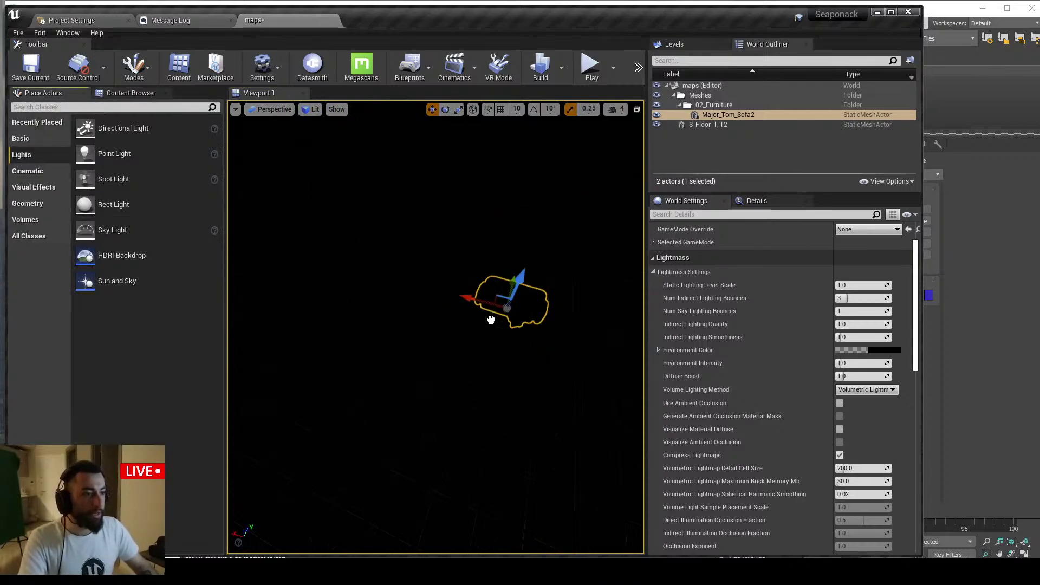
Add a Sun and Sky and set the directional sun's intensity to 10 lux
left_click_drag(491, 320, 490, 320)
left_click(757, 200)
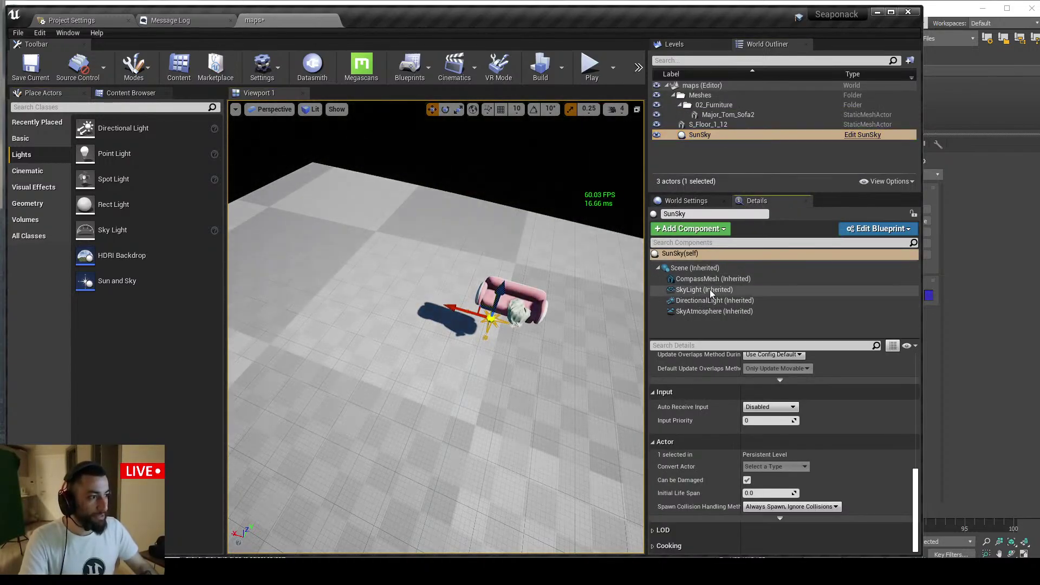
left_click(704, 290)
scroll(798, 411, "up", 3)
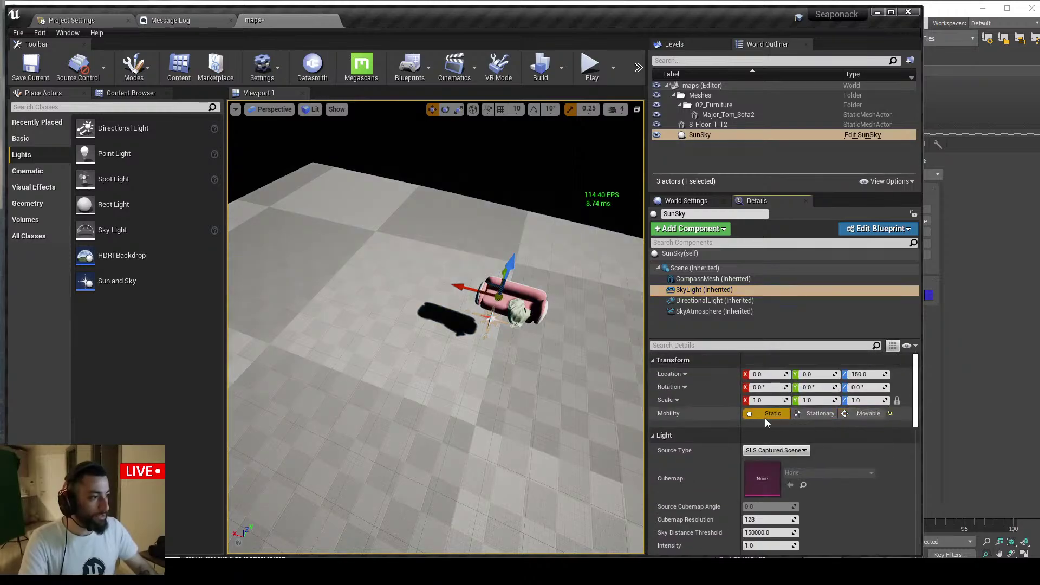
left_click(704, 300)
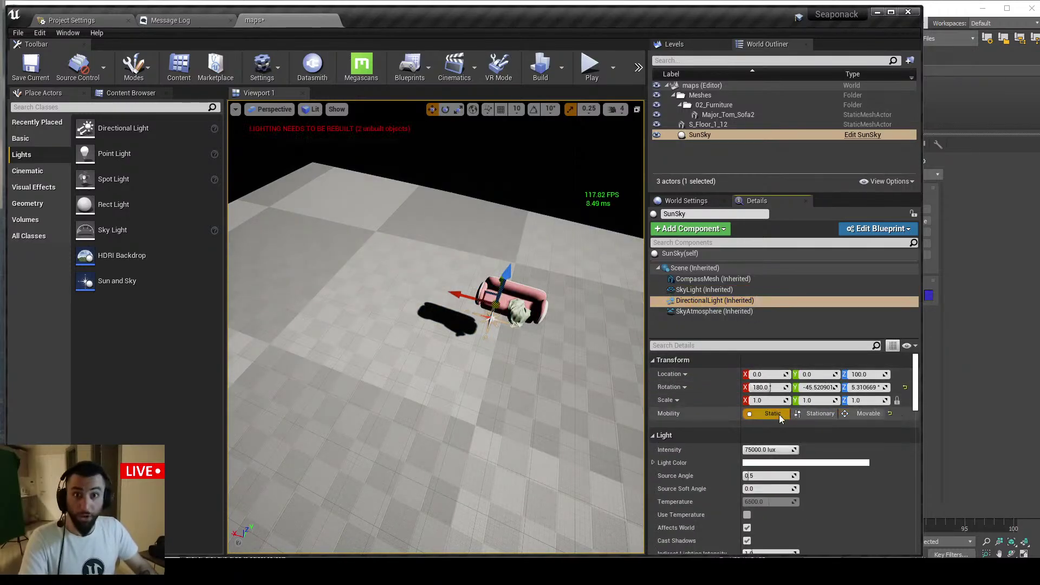
left_click(764, 450)
type("10")
key("Return")
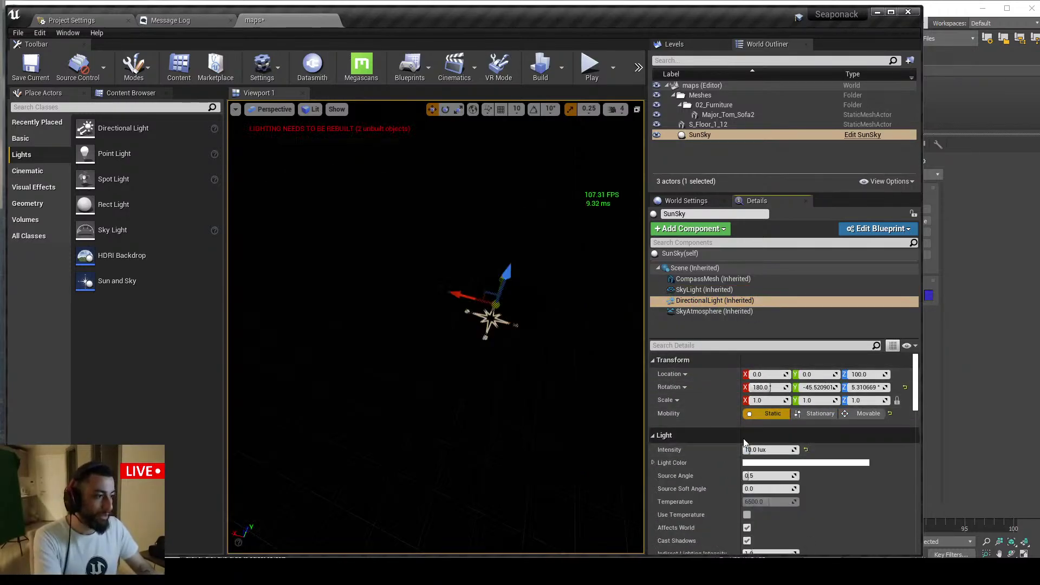
Duplicate Major_Tom_Sofa2 twice, sliding the Major_Tom_Sofa4 copy to the left of the others
left_click(728, 114)
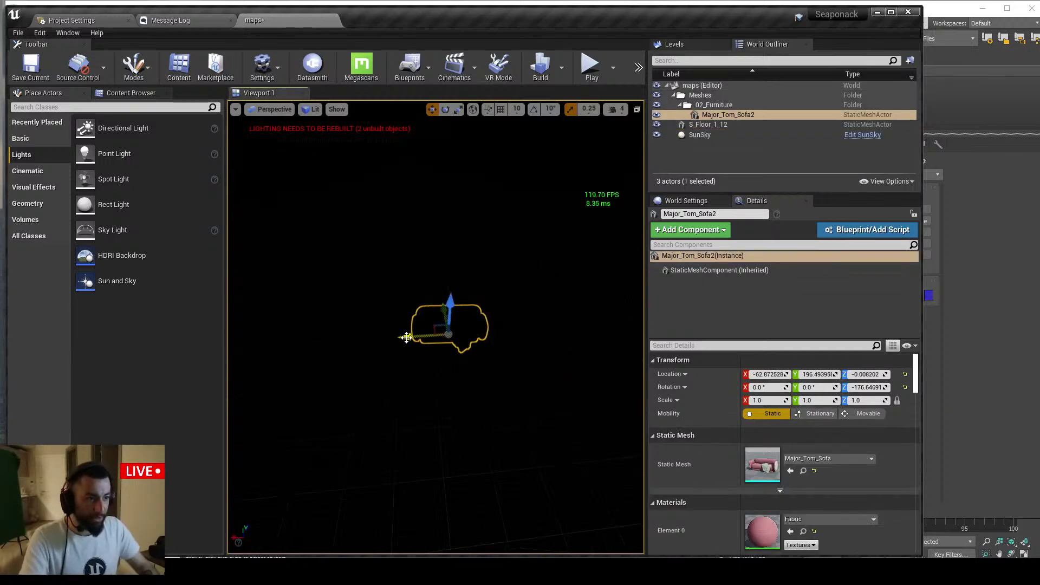
left_click_drag(406, 337, 479, 324, "alt")
left_click_drag(419, 336, 332, 341, "alt")
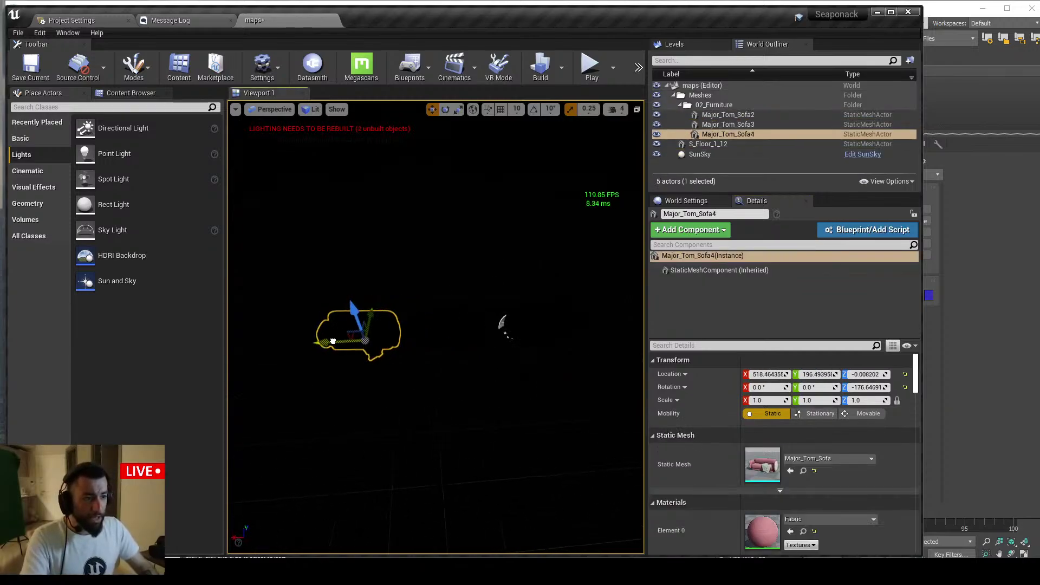
left_click(728, 114)
scroll(740, 464, "down", 15)
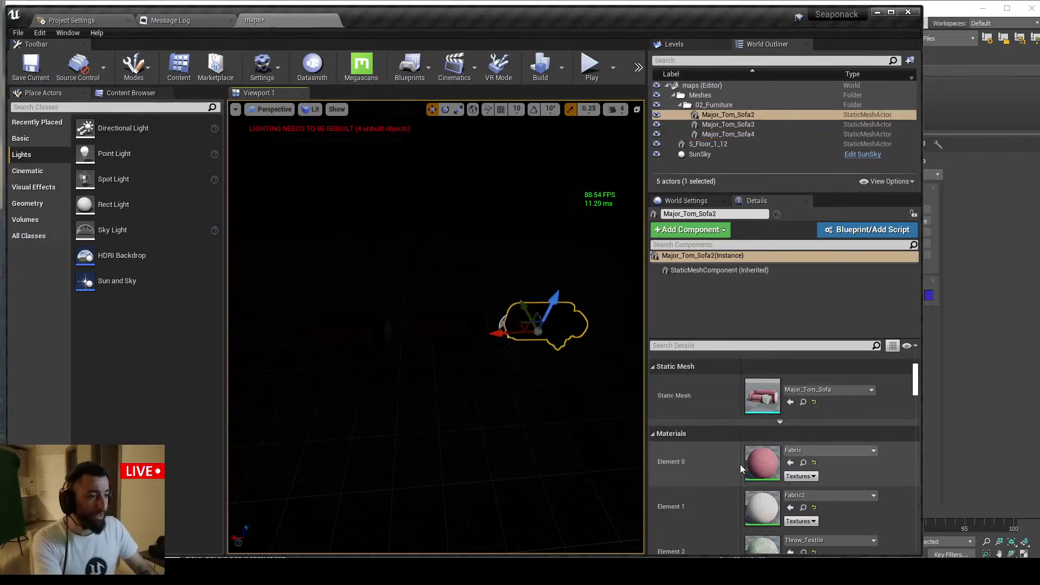
Enable Overridden Light Map Res with a value of 512 on the middle and left sofas
scroll(792, 450, "down", 4)
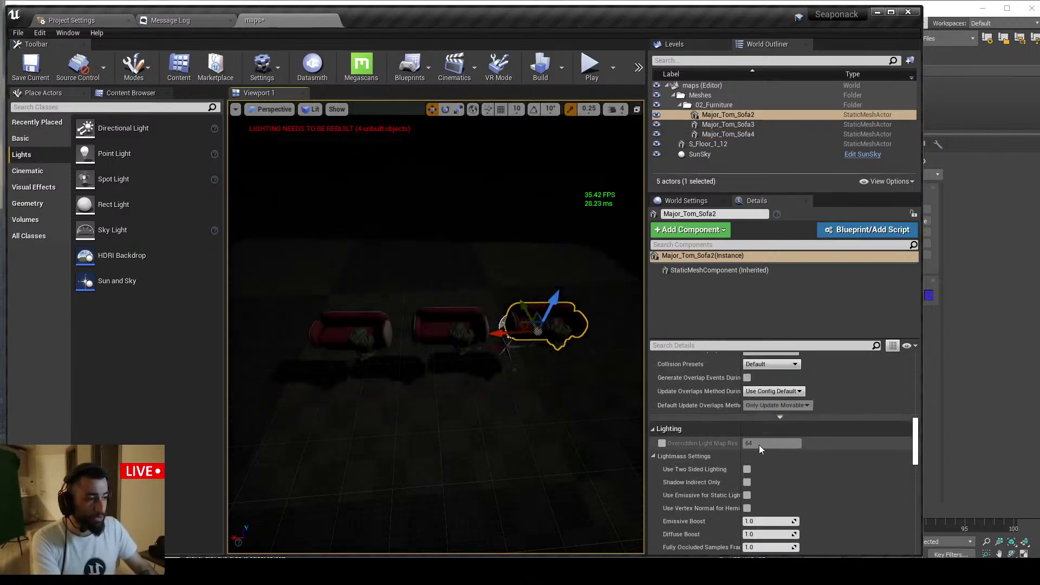
left_click(458, 329)
left_click(662, 443)
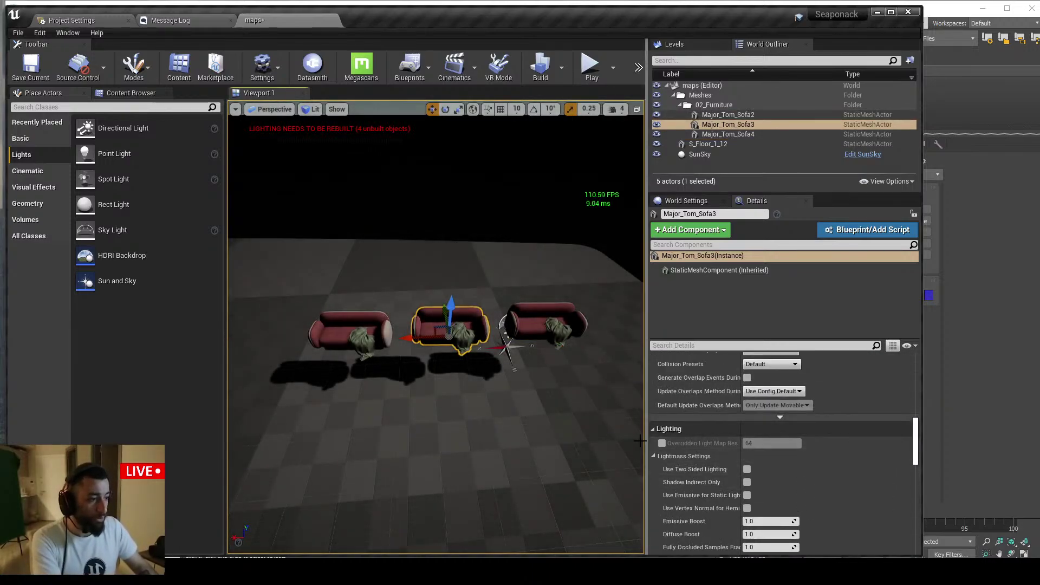
left_click(764, 443)
type("512")
left_click(347, 339)
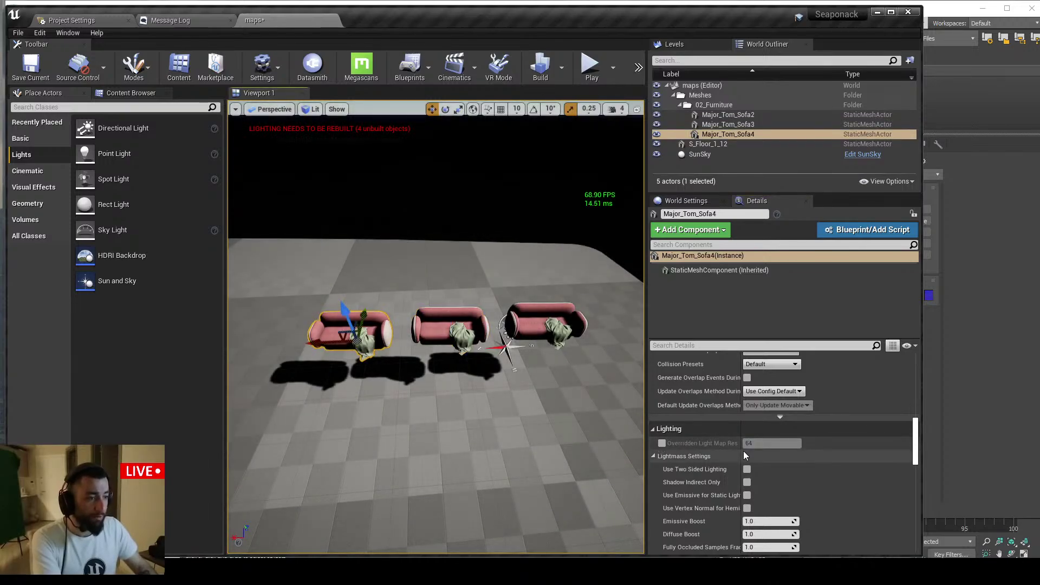
left_click(661, 443)
left_click(763, 443)
type("512")
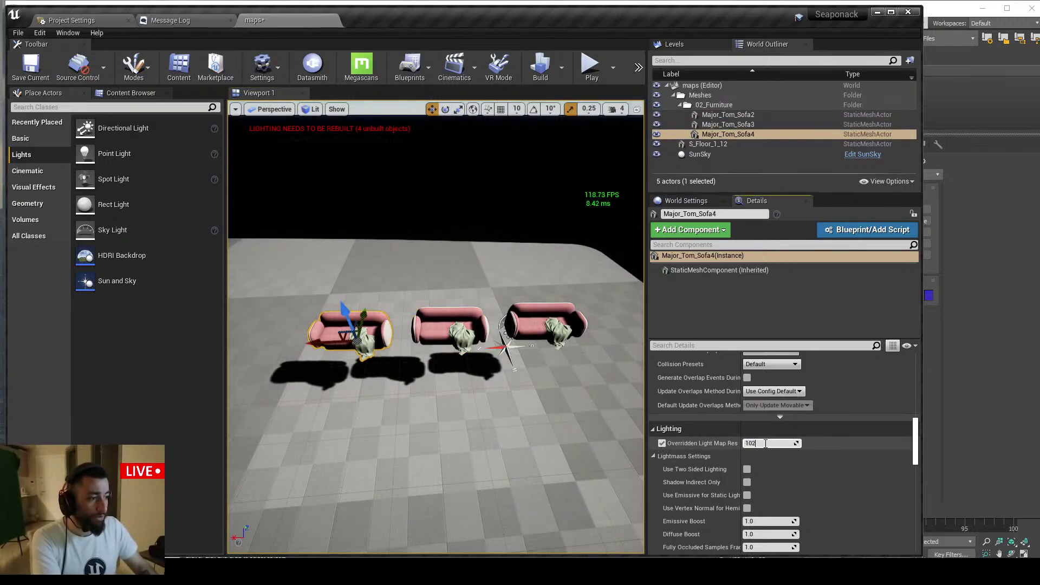
Select all three sofas and lower them down onto the floor
left_click(546, 325)
left_click(450, 327, "ctrl")
left_click(353, 343, "ctrl")
right_click_drag(353, 342, 454, 353)
left_click_drag(454, 354, 454, 375)
right_click_drag(454, 375, 489, 274)
left_click_drag(492, 273, 500, 252)
right_click_drag(501, 251, 497, 245)
left_click_drag(498, 245, 493, 279)
right_click_drag(494, 279, 490, 228)
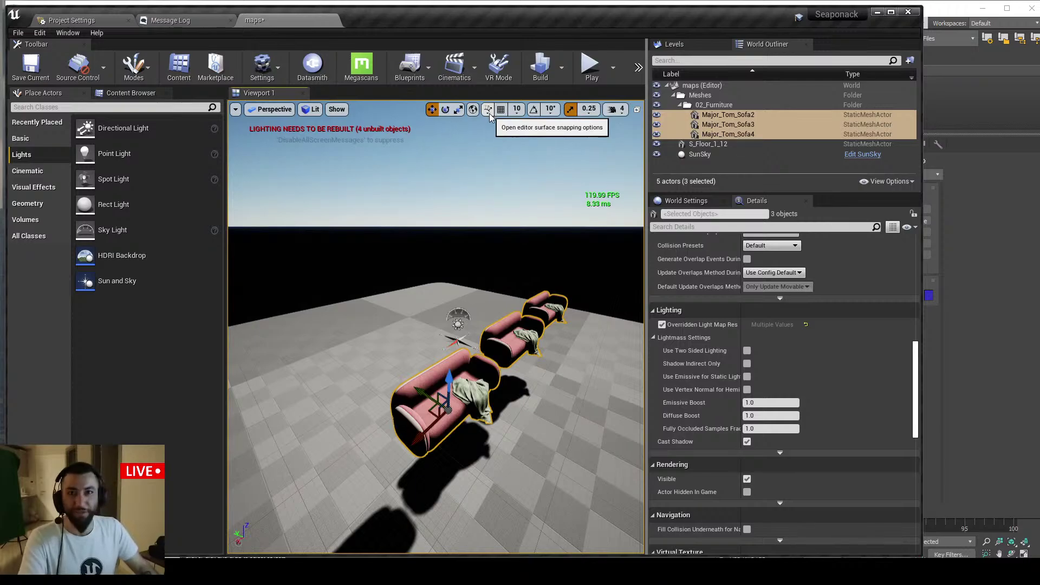
Turn on Surface Snapping in the viewport toolbar
left_click(489, 113)
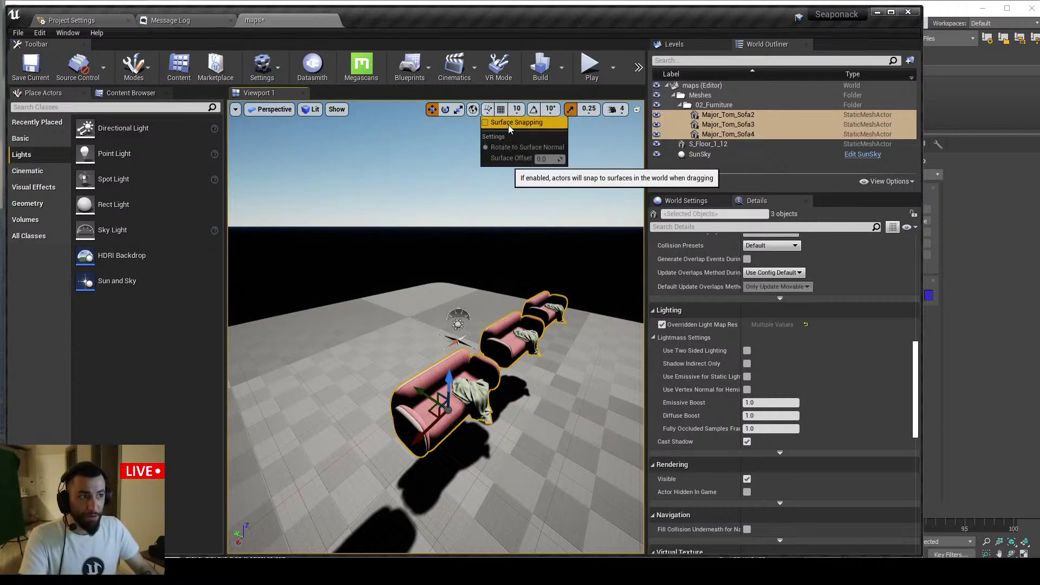
left_click(509, 125)
right_click_drag(455, 258, 448, 273)
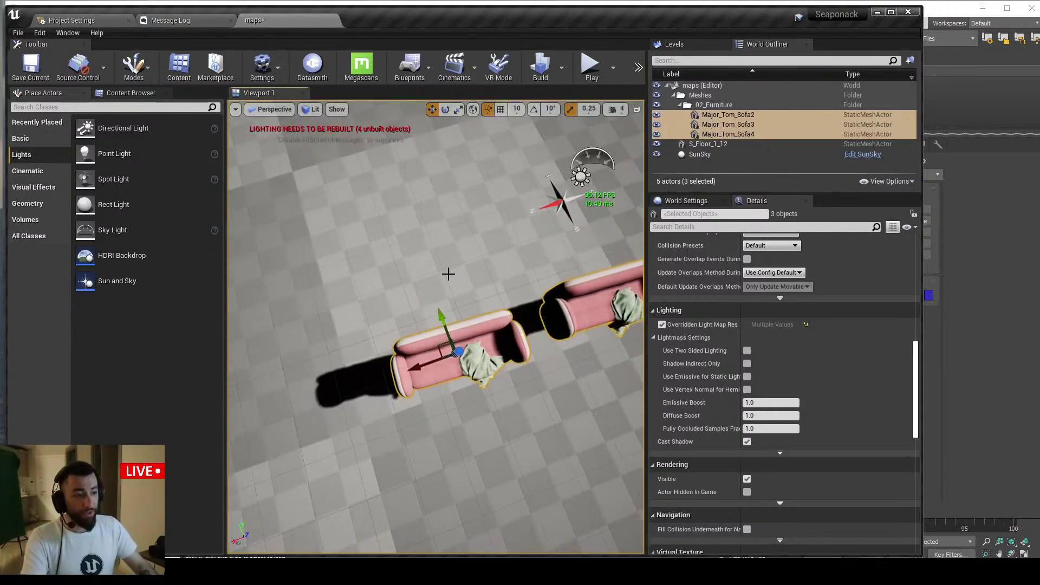
right_click_drag(471, 174, 451, 155)
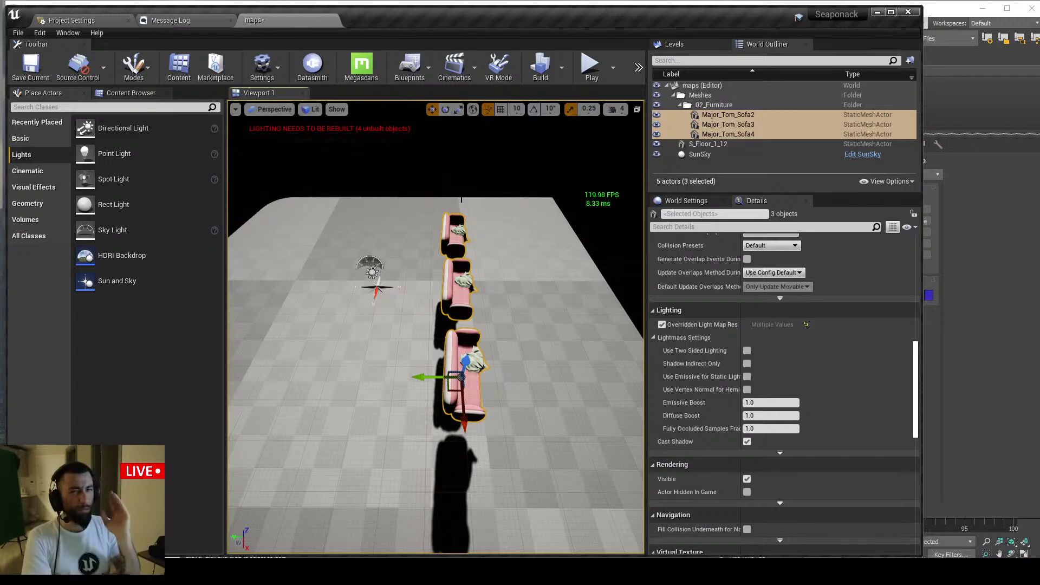
right_click_drag(448, 227, 476, 369)
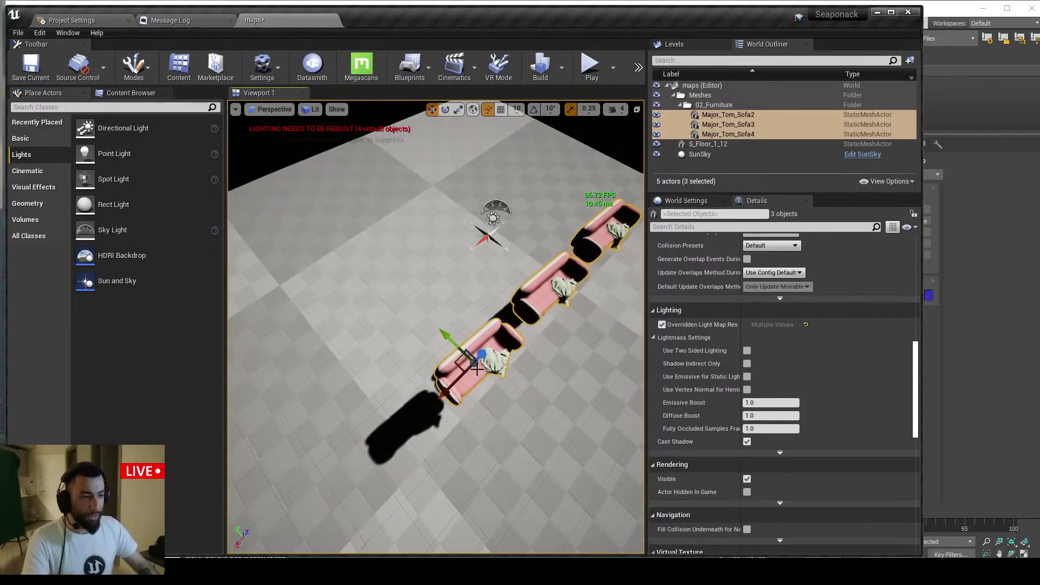
Select all three sofas and slide them together across the checker floor
left_click(444, 264)
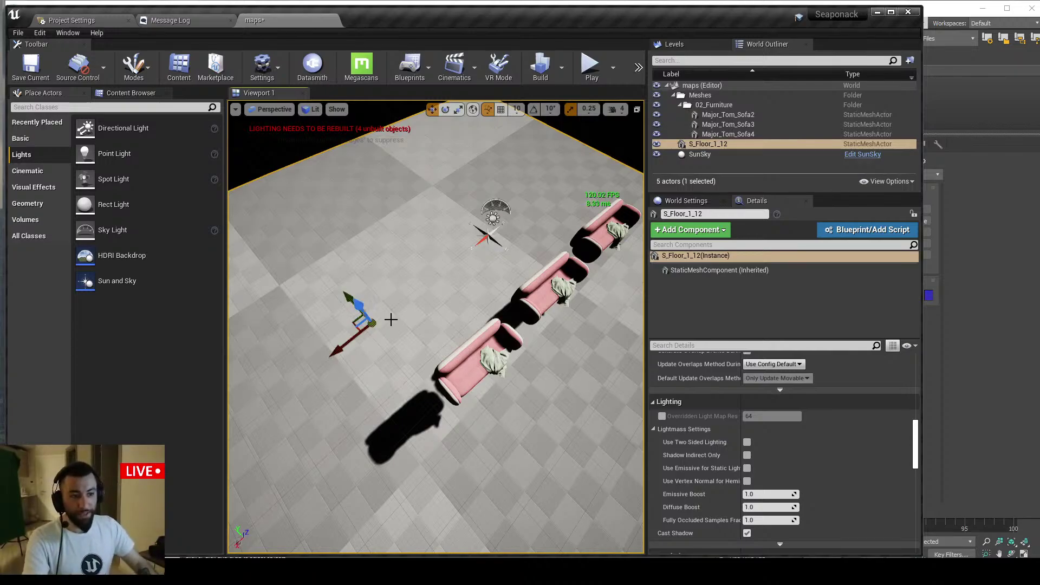
left_click(467, 357)
left_click(534, 303, "ctrl")
left_click(578, 255, "ctrl")
right_click_drag(578, 258, 613, 260)
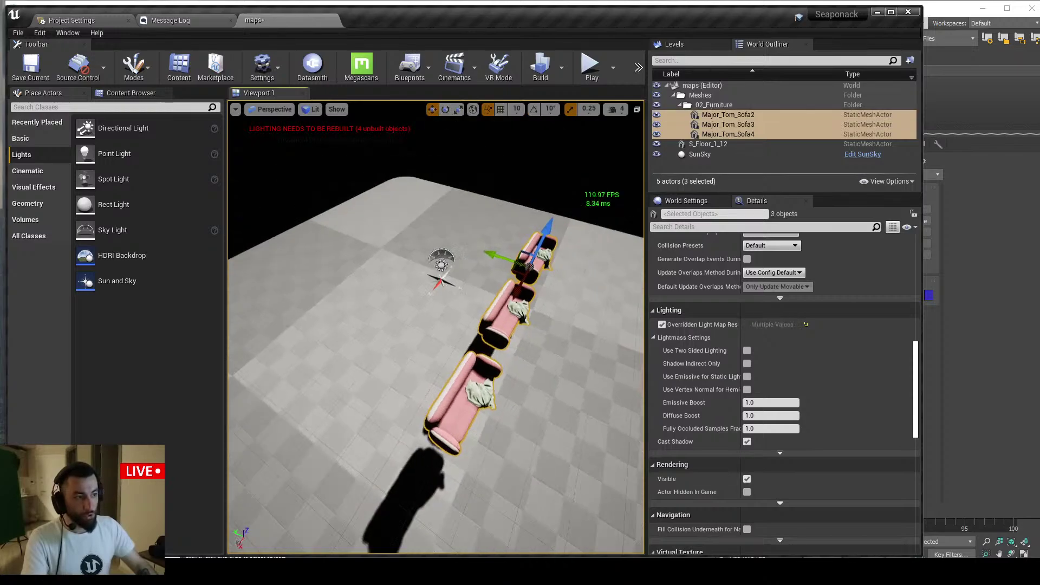
right_click_drag(499, 203, 480, 317)
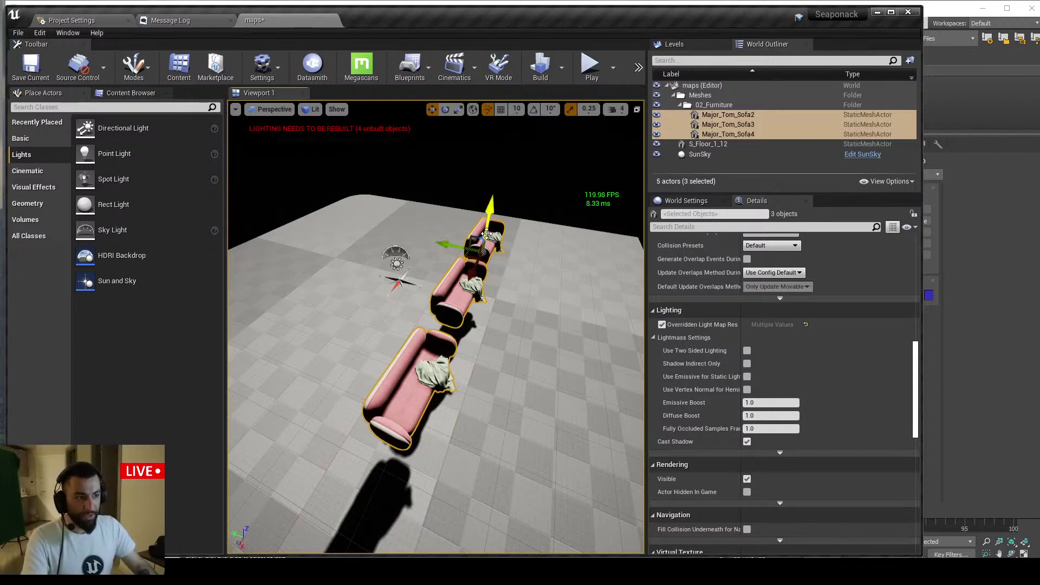
left_click_drag(469, 258, 438, 282)
key("g")
key("w")
right_click_drag(438, 282, 426, 332)
Focus on the left sofa and move it beside the middle one
left_click(416, 320)
key("f")
left_click_drag(416, 321, 472, 283, "alt")
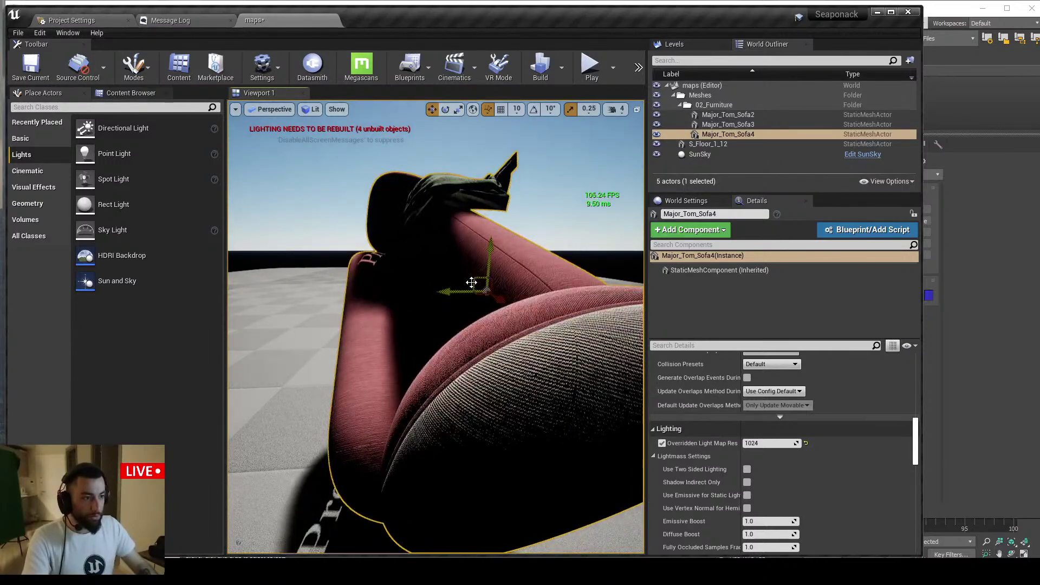
key("s")
right_click_drag(472, 283, 462, 292)
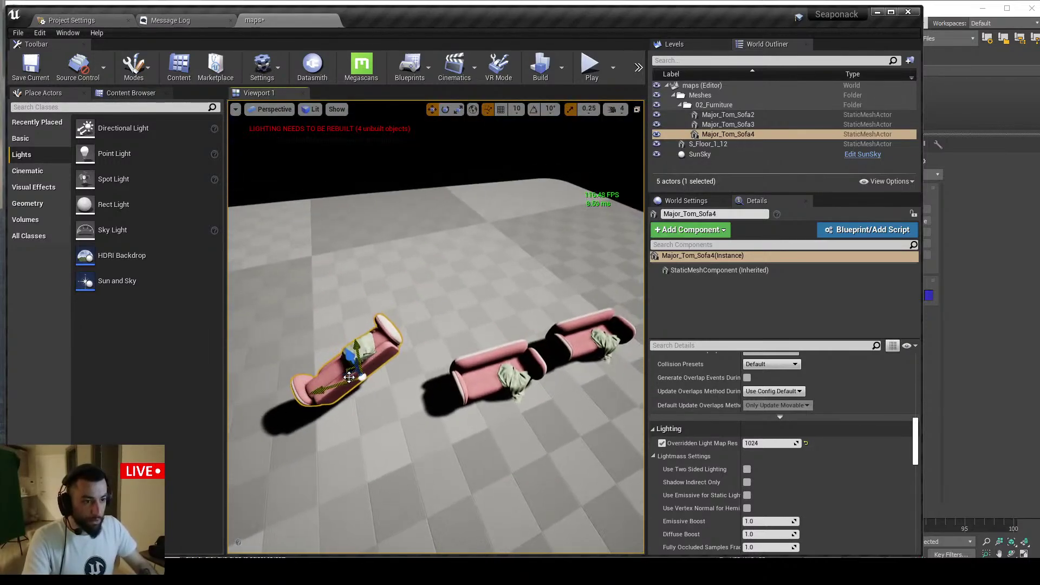
left_click_drag(349, 372, 499, 366)
Undo the last sofa move and start a Build Lighting Only bake
left_click(488, 109)
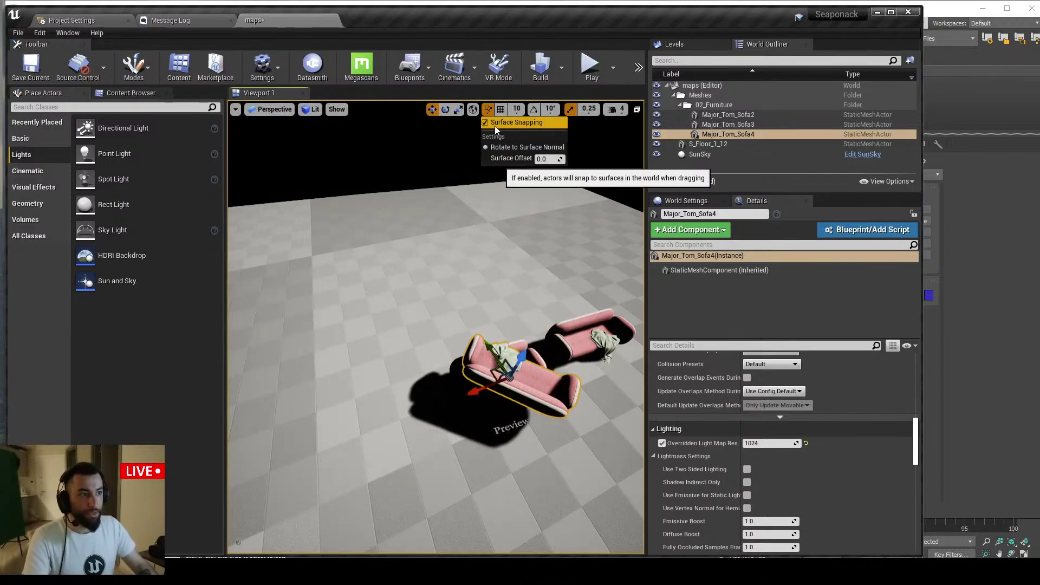
left_click(480, 127)
key("ctrl+z")
key("ctrl+z")
key("ctrl+z")
key("ctrl+z")
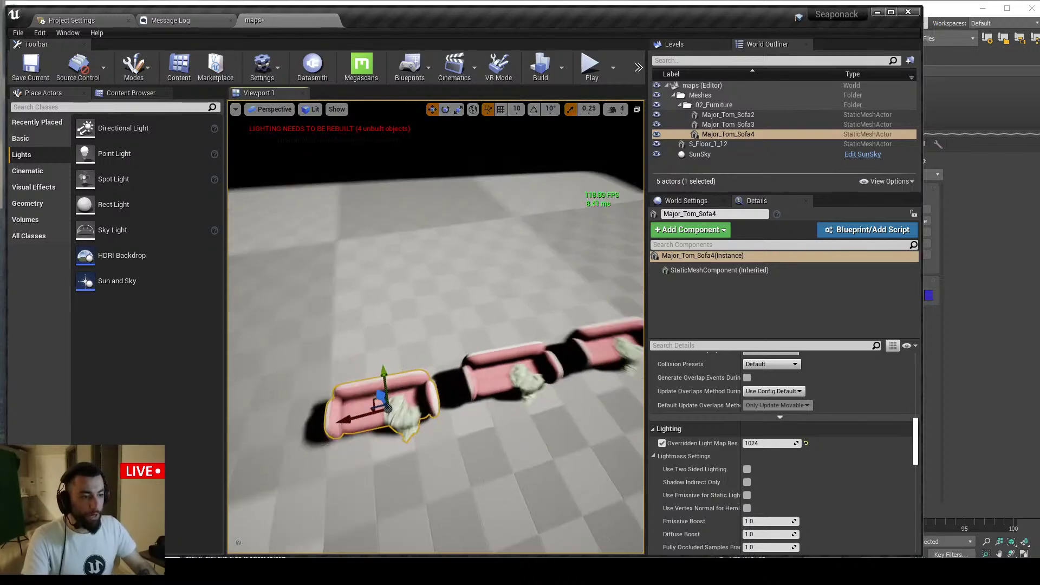
left_click(559, 73)
left_click(578, 92)
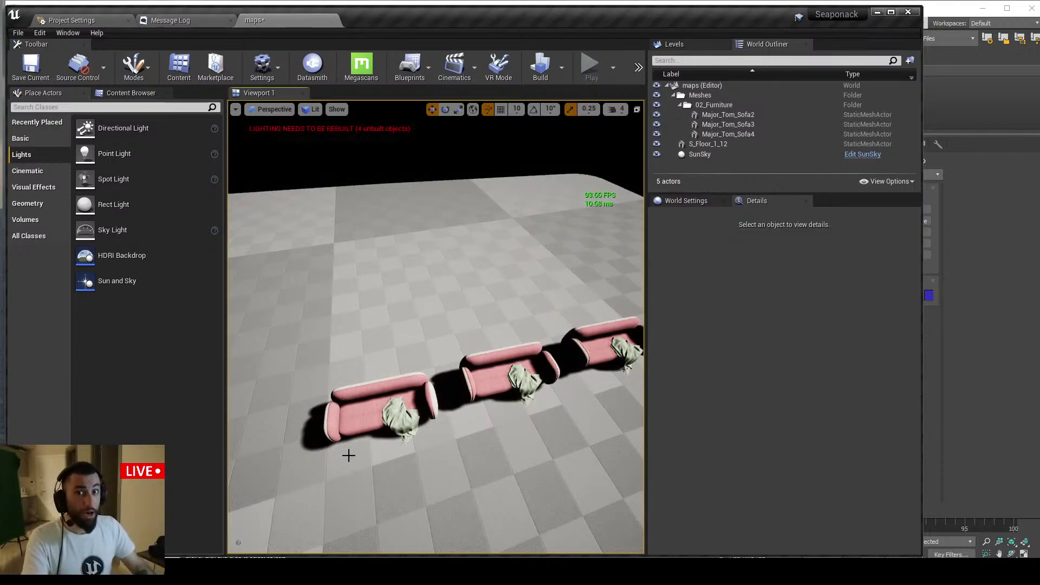
Once GPU Lightmass finishes, bring the maps viewport forward and make it fill the editor with F11
left_click_drag(348, 456, 320, 454)
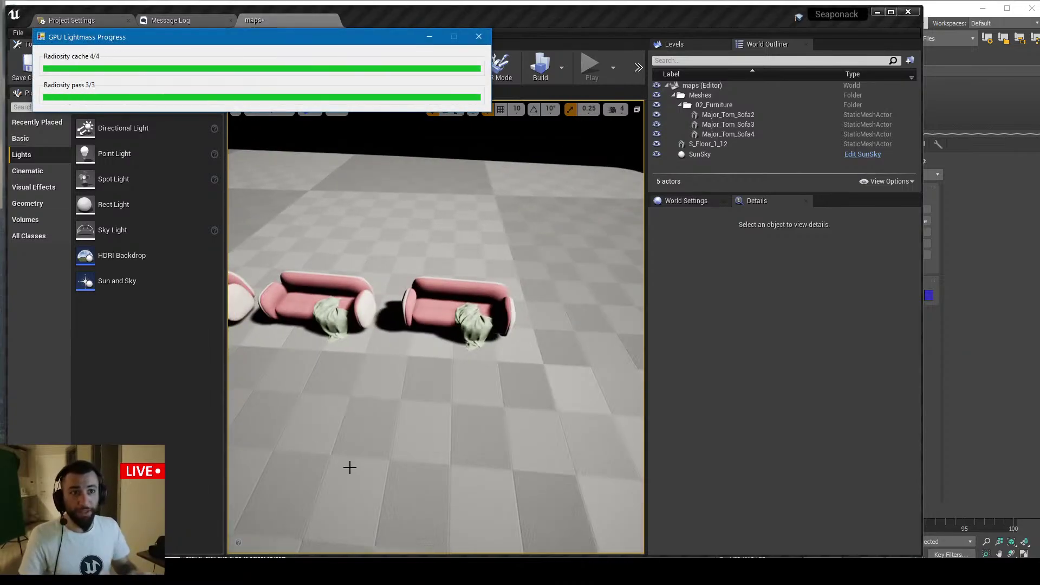
mouse_move(427, 314)
right_mouse_down()
mouse_move(439, 316)
mouse_move(428, 314)
right_mouse_up()
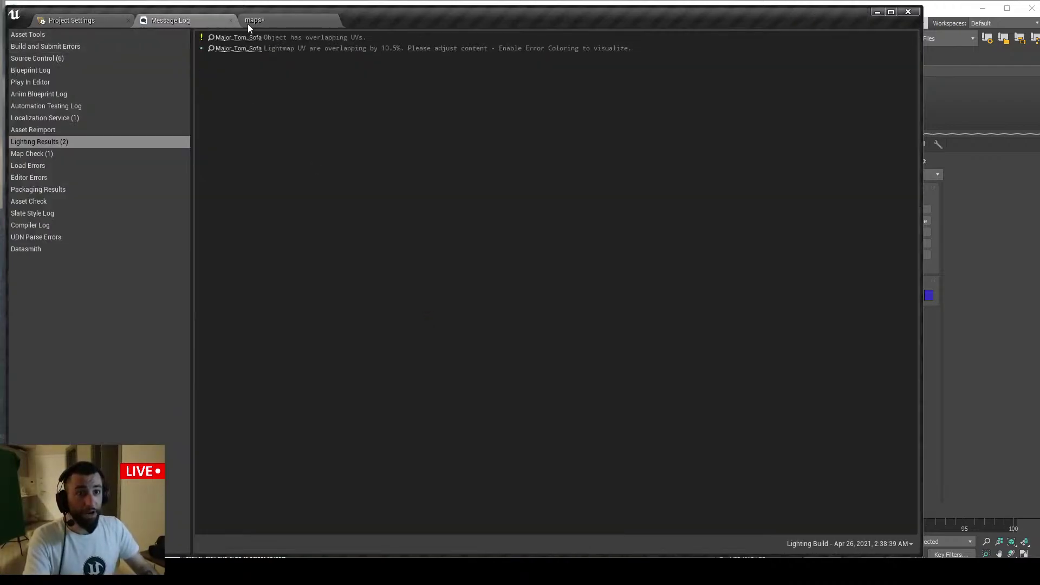
left_click(248, 24)
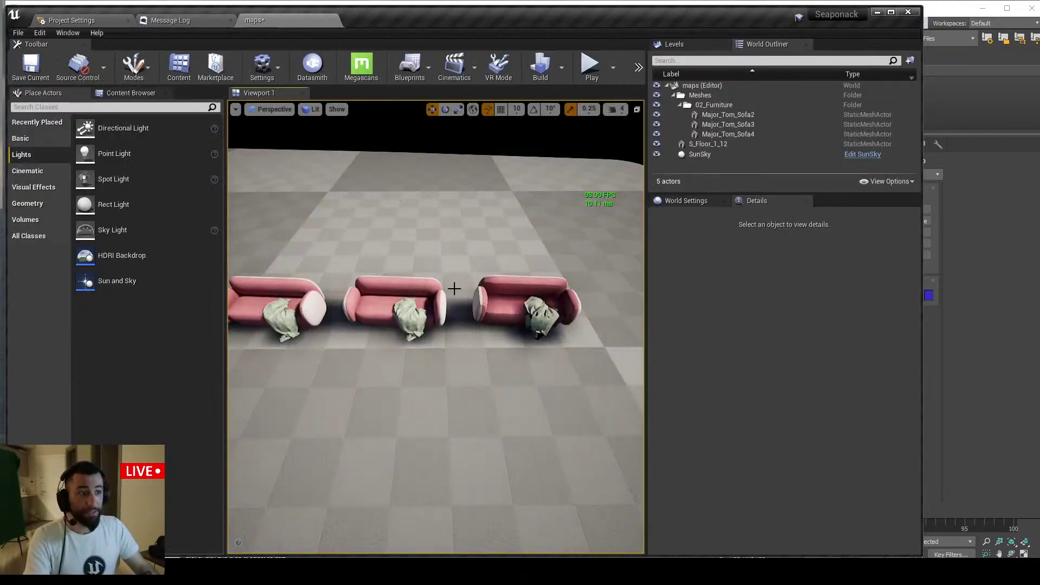
key("F11")
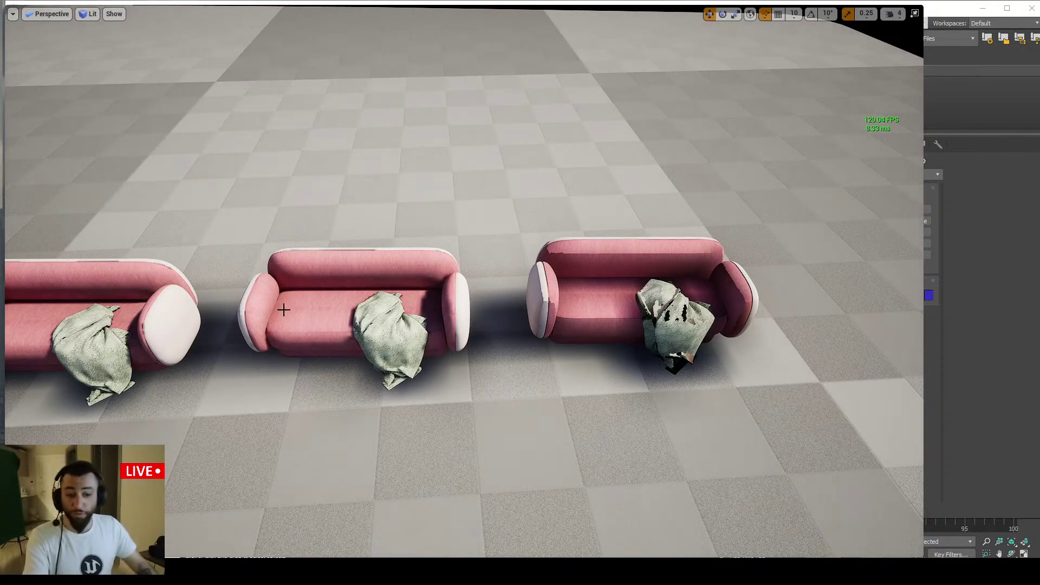
Google 'rizom uv' in a new Chrome tab, accept the rizomuv suggestion, then minimize Chrome
key("alt+Tab")
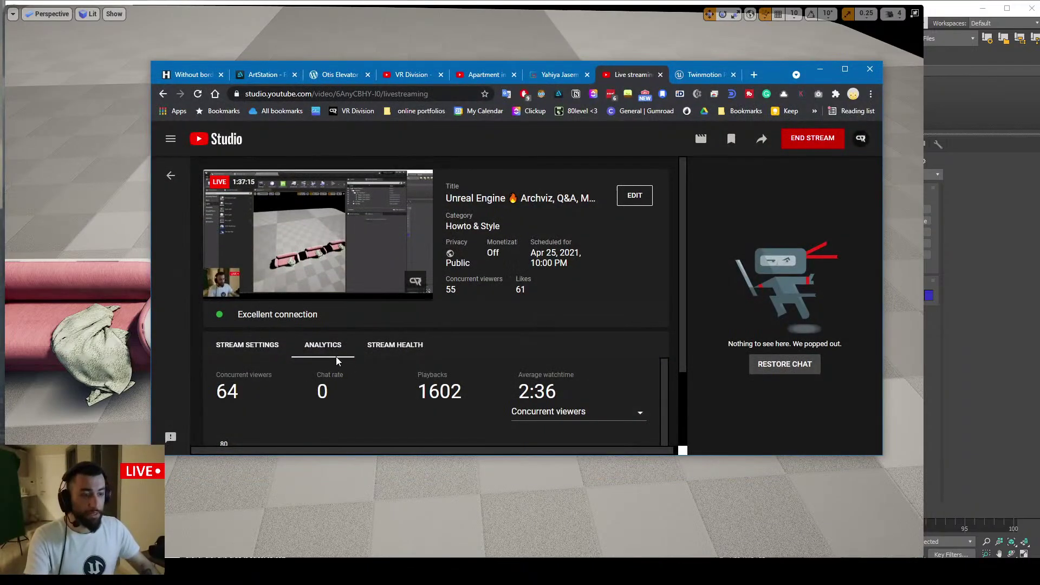
key("ctrl+t")
type("rizom+uv&rlz=1C1CHBF_enTR749TR749&...")
key("Return")
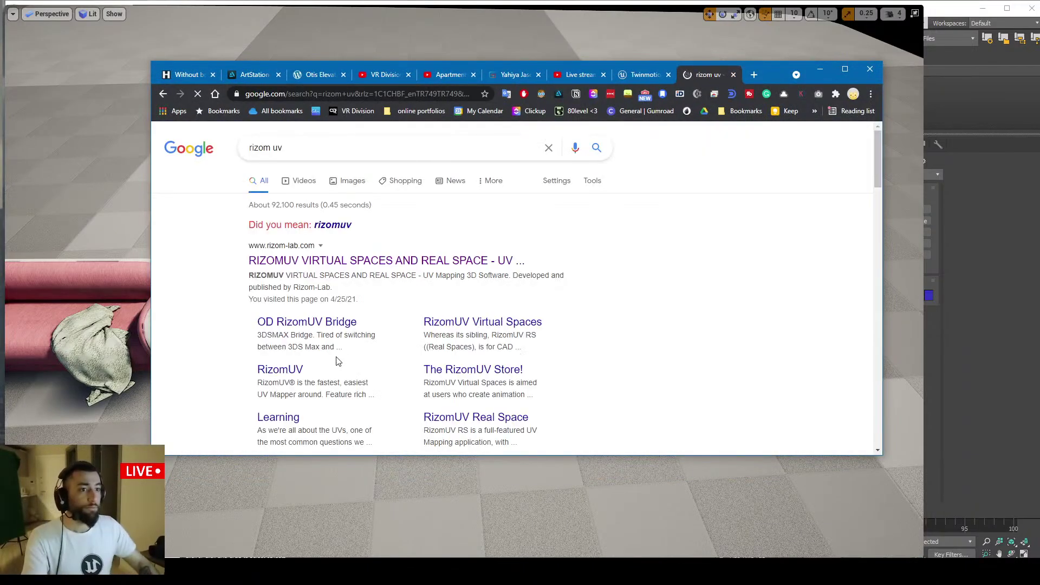
left_click(335, 225)
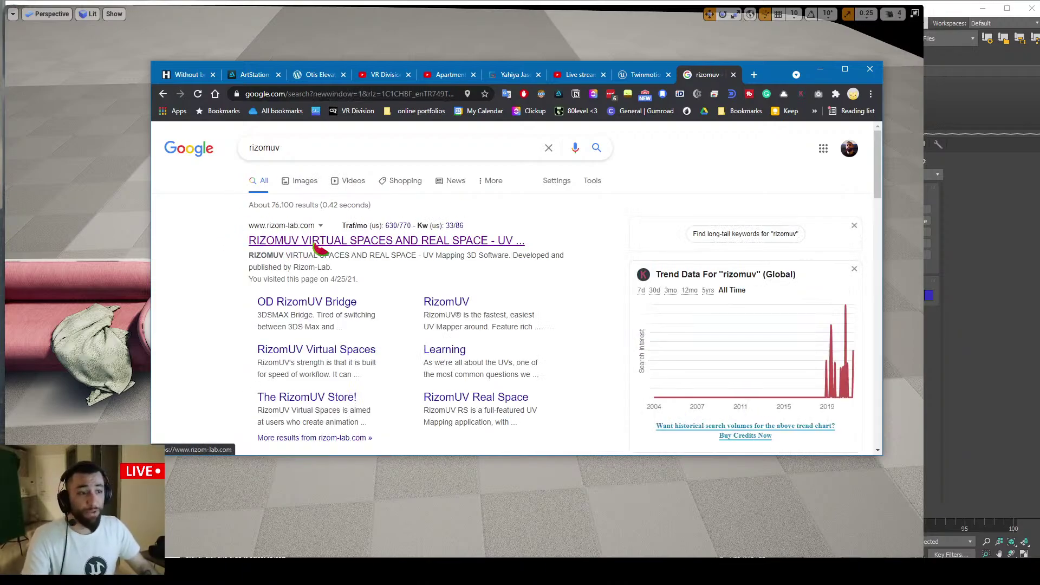
left_click(818, 71)
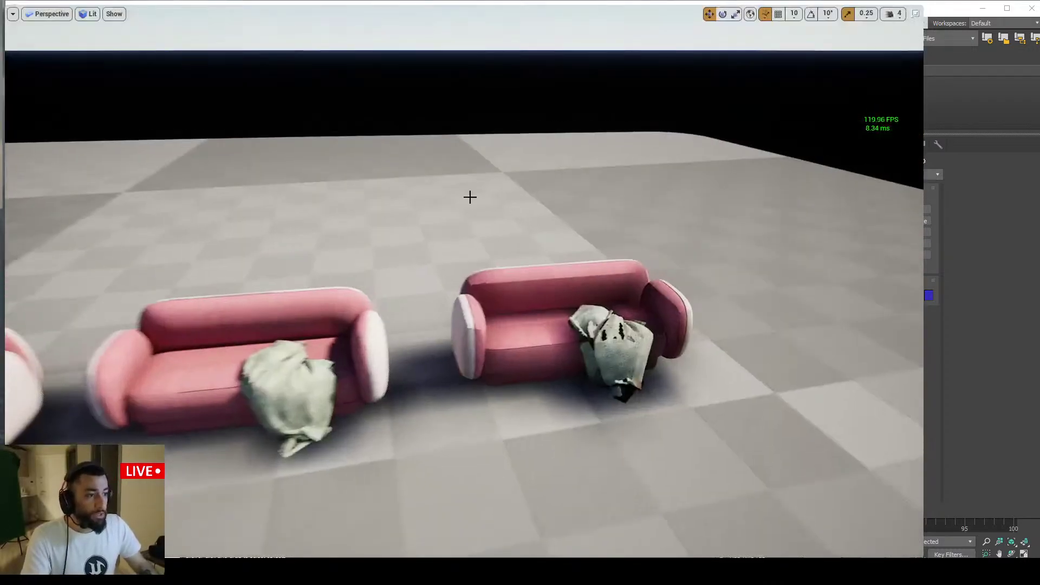
key("w")
right_click_drag(470, 197, 479, 193)
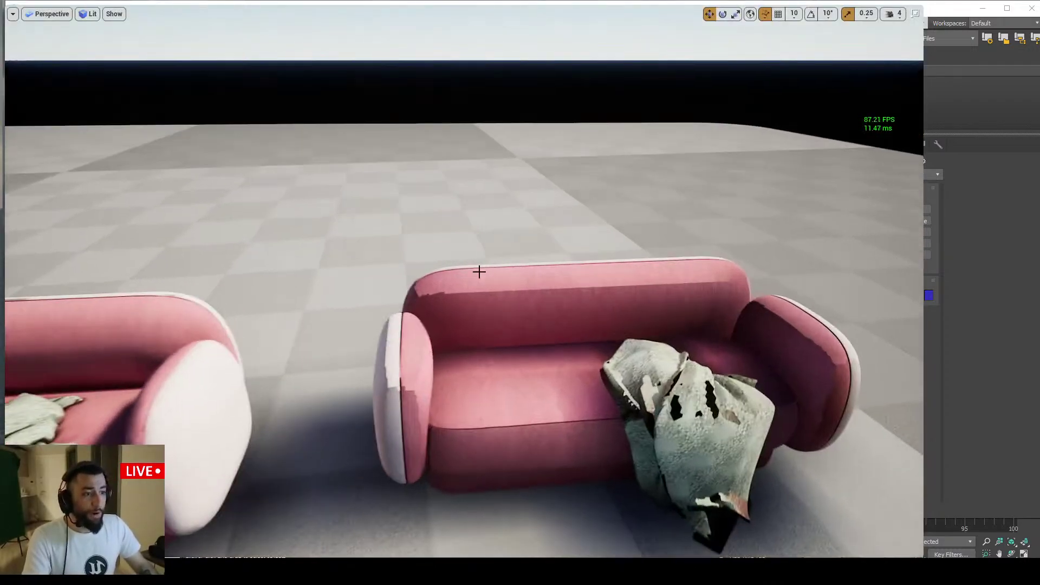
left_click(562, 313)
right_click_drag(561, 313, 556, 301)
key("F11")
scroll(768, 424, "down", 4)
scroll(759, 410, "up", 3)
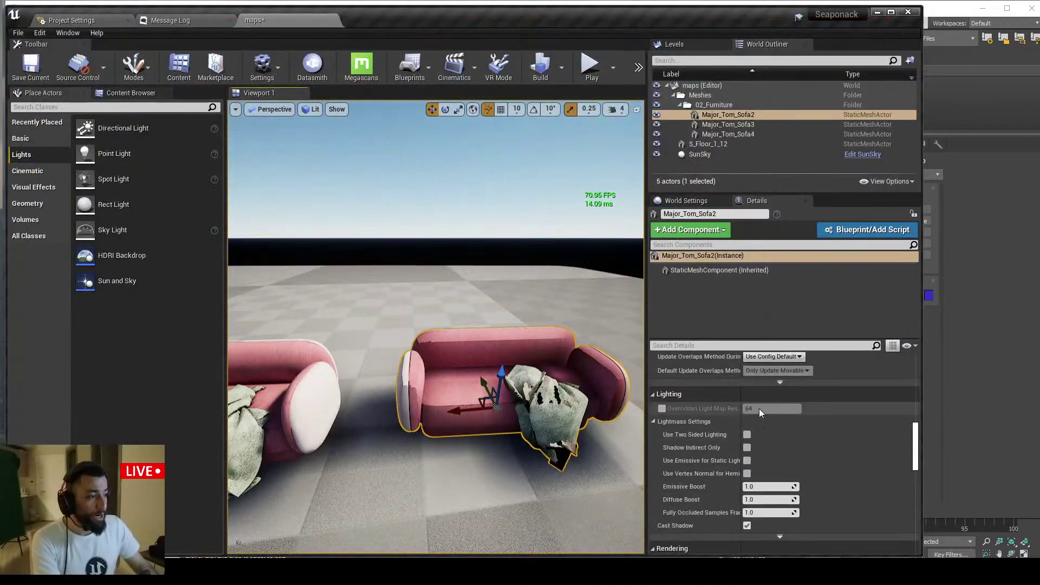
key("d")
right_click_drag(528, 406, 401, 363)
key("F11")
key("w")
left_click(401, 363)
key("f")
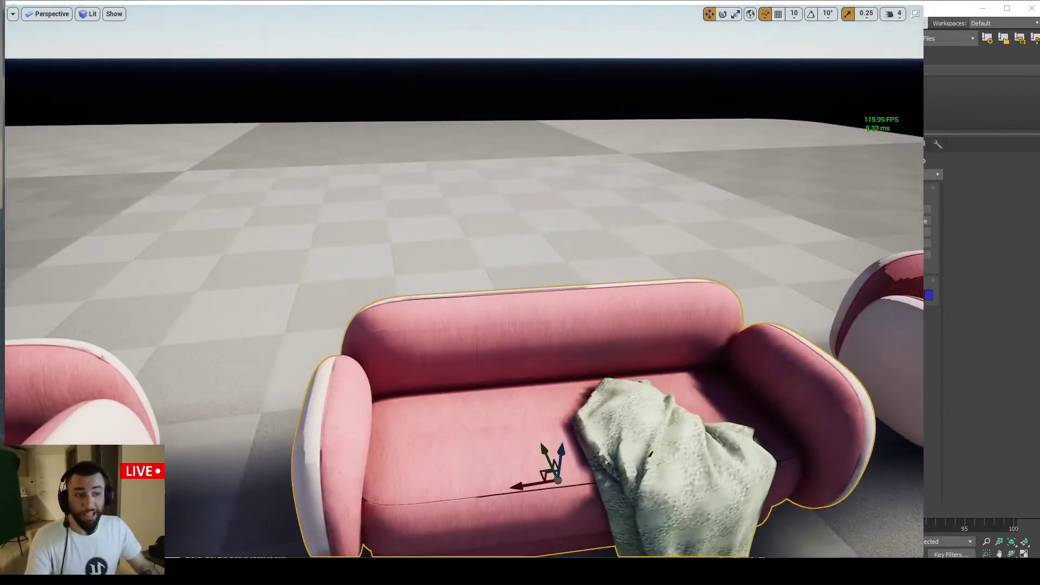
key("F11")
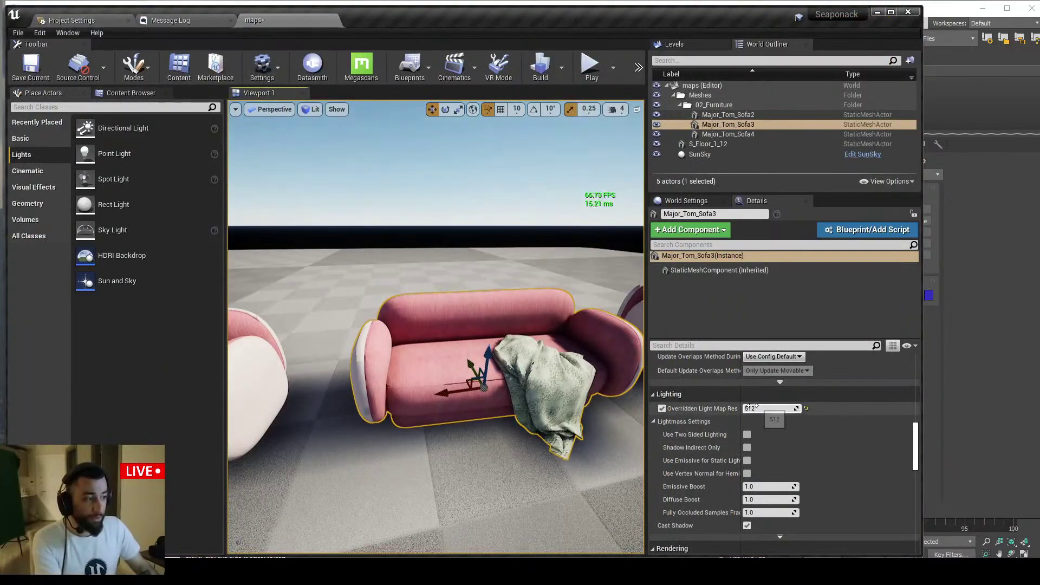
key("F11")
key("w")
right_click_drag(457, 237, 515, 232)
key("w")
key("s")
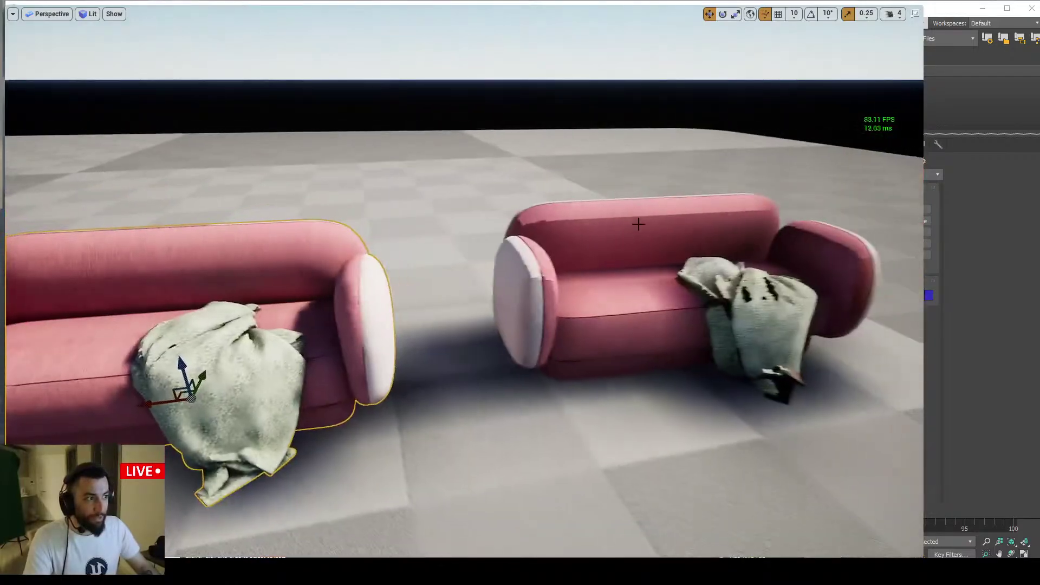
left_click(580, 226)
right_click_drag(580, 225, 553, 228)
key("w")
key("a")
right_click_drag(561, 349, 607, 343)
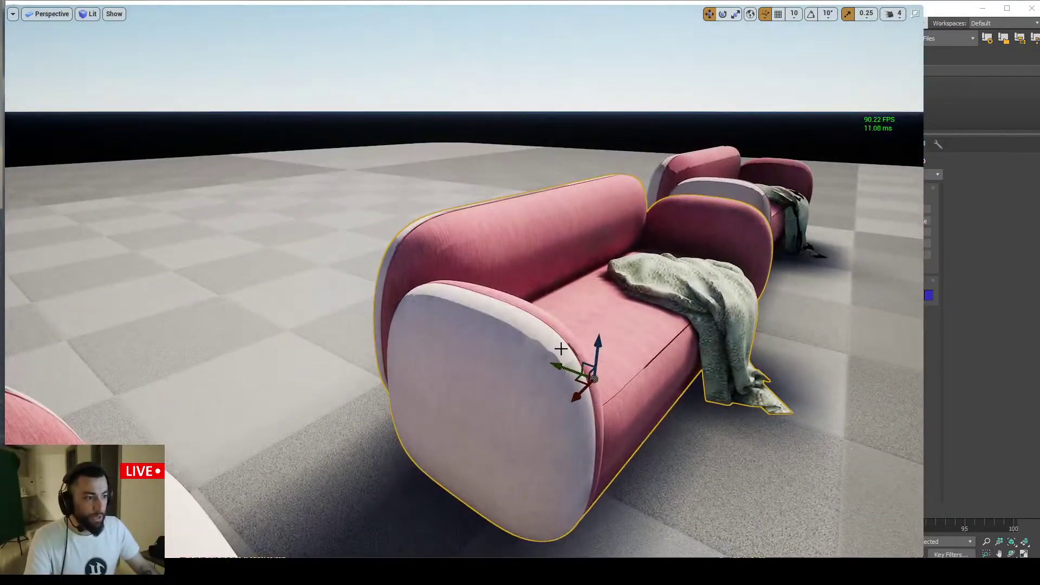
key("s")
right_click_drag(512, 327, 428, 353)
left_click(350, 330)
right_click_drag(350, 330, 406, 324)
key("s")
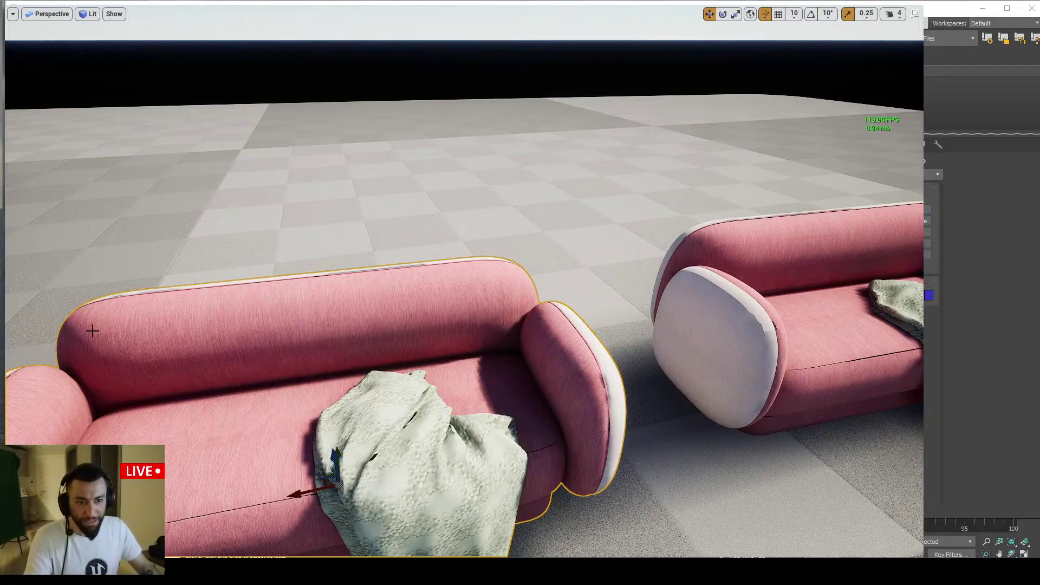
scroll(101, 325, "up", 5)
scroll(271, 350, "down", 2)
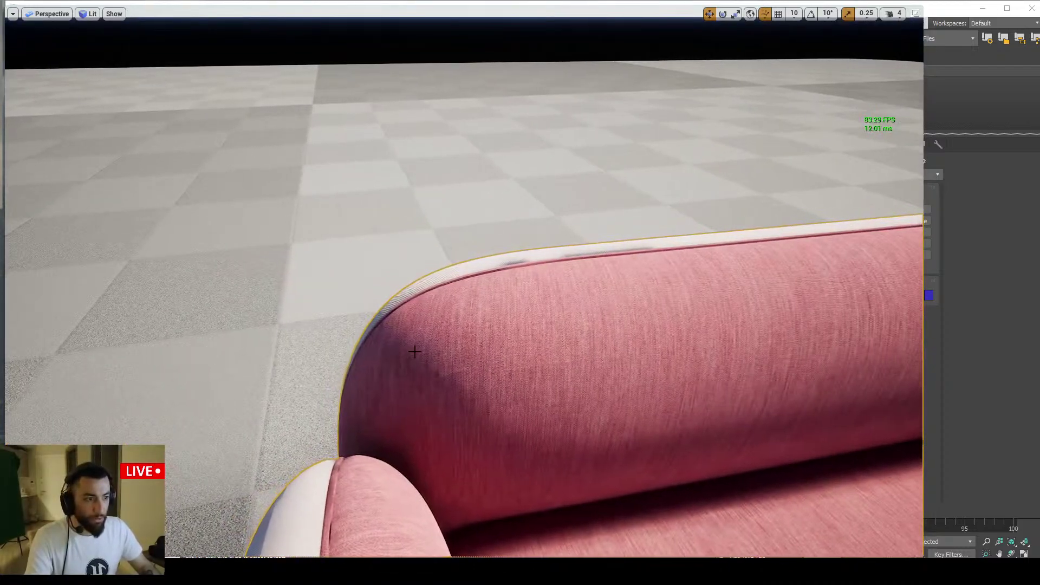
right_click_drag(433, 363, 439, 401)
right_click_drag(655, 315, 686, 356)
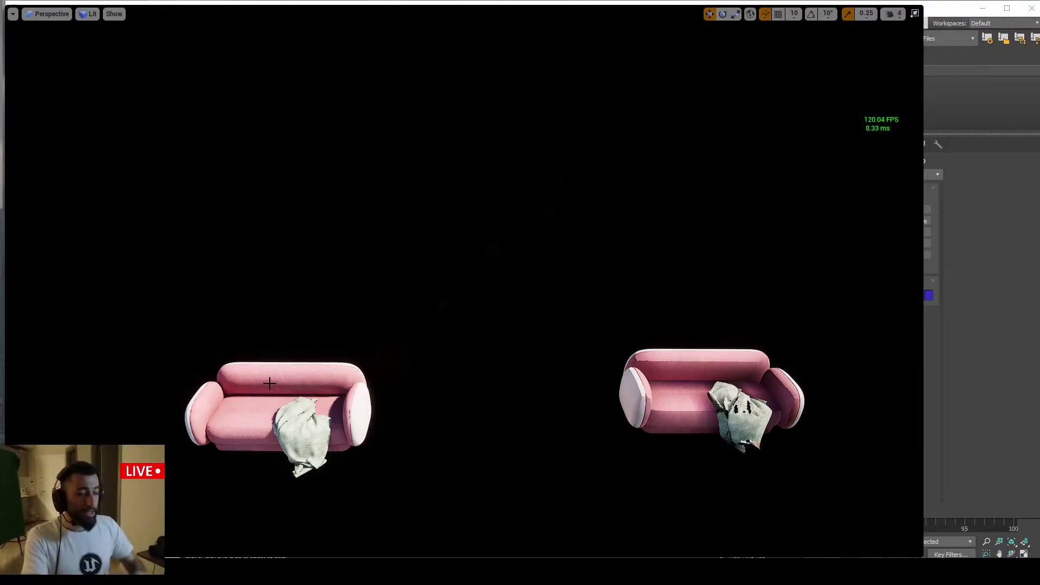
Focus on the middle sofa and orbit closely around it to inspect its baked shading
right_click_drag(283, 374, 304, 372)
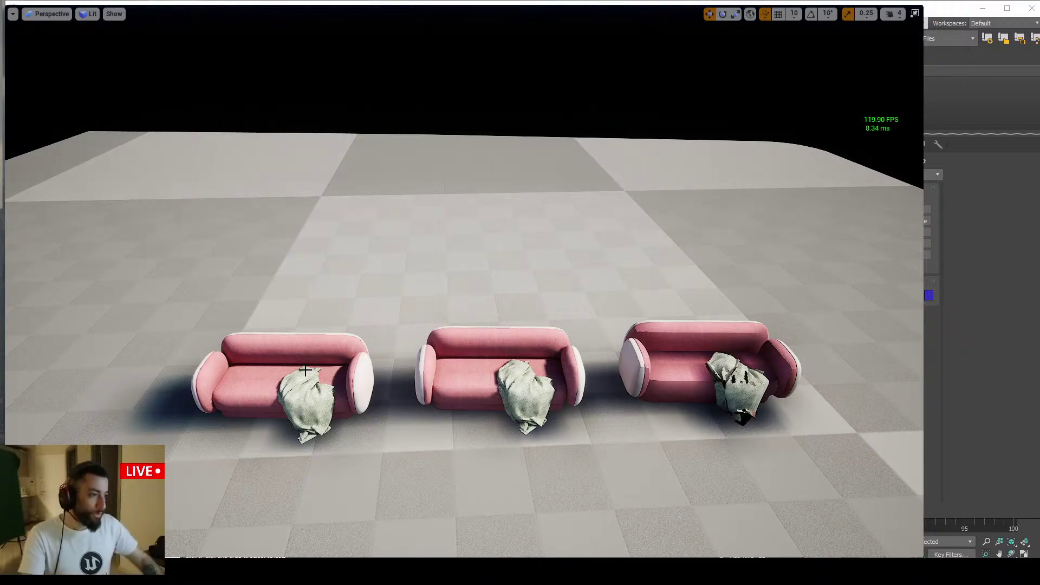
right_click_drag(305, 370, 450, 379)
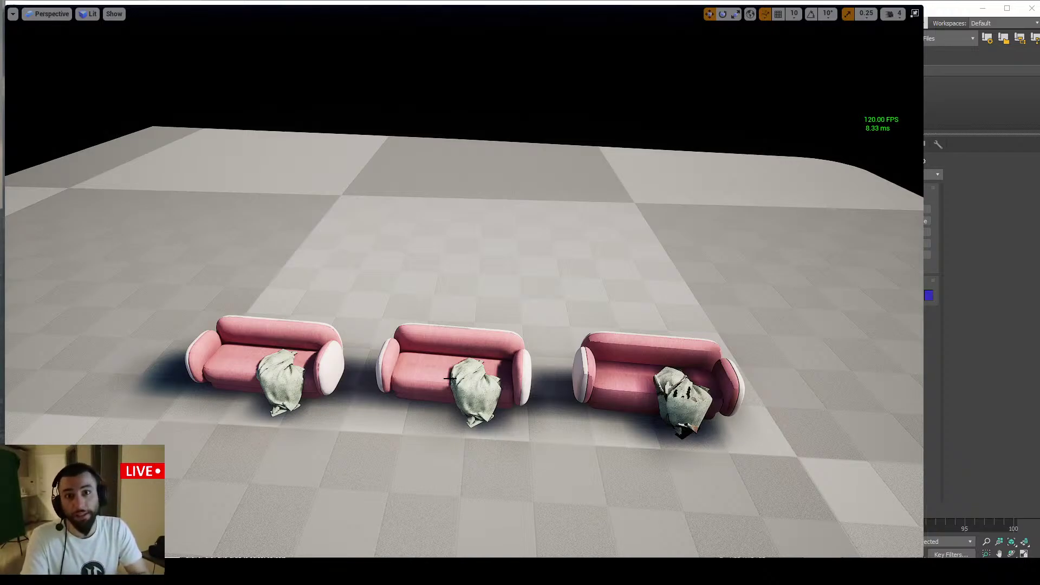
left_click(450, 379)
key("f")
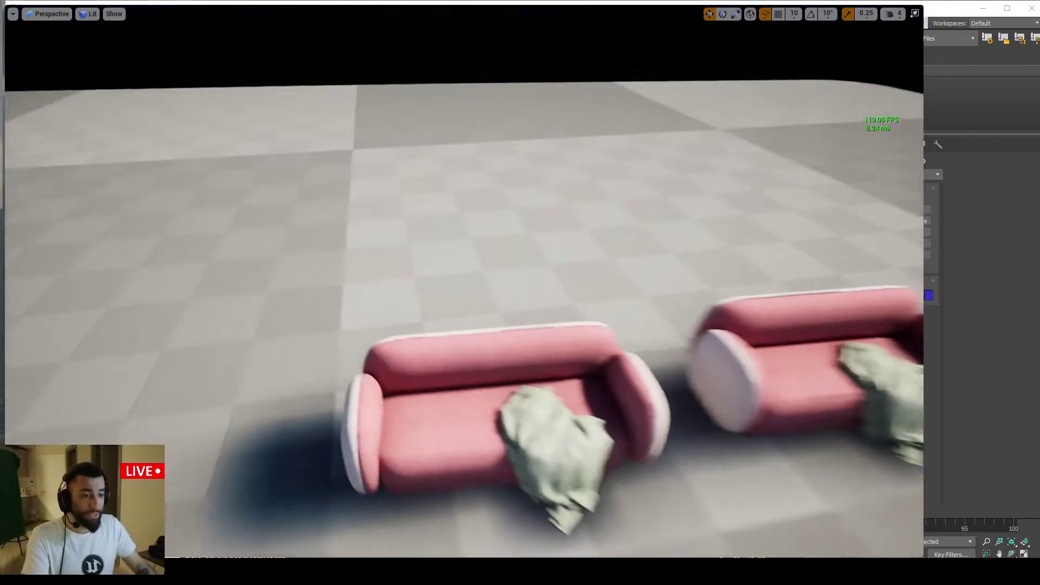
right_click_drag(422, 365, 440, 304)
key("w")
key("g")
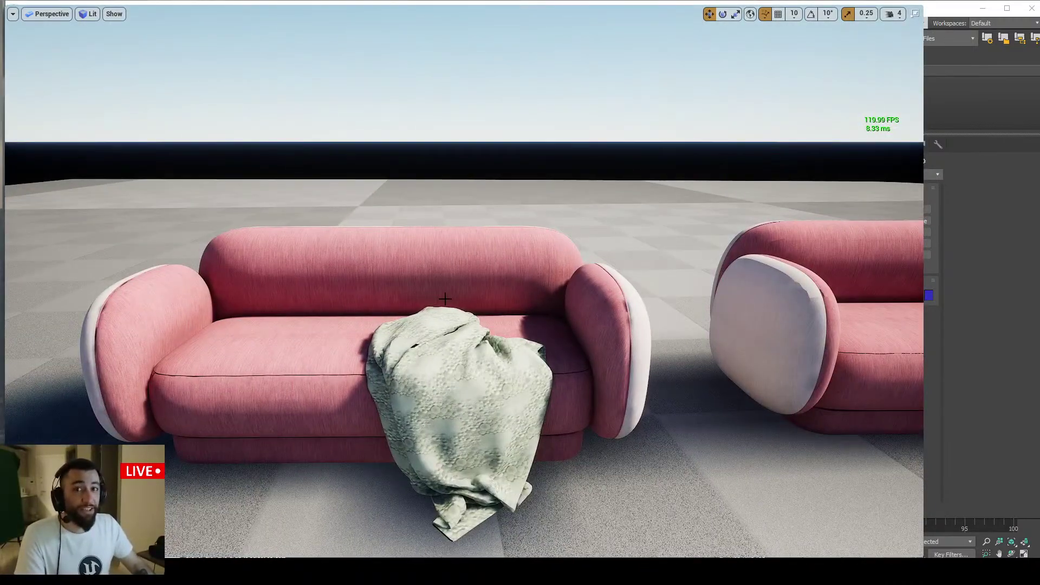
right_click_drag(536, 272, 553, 281)
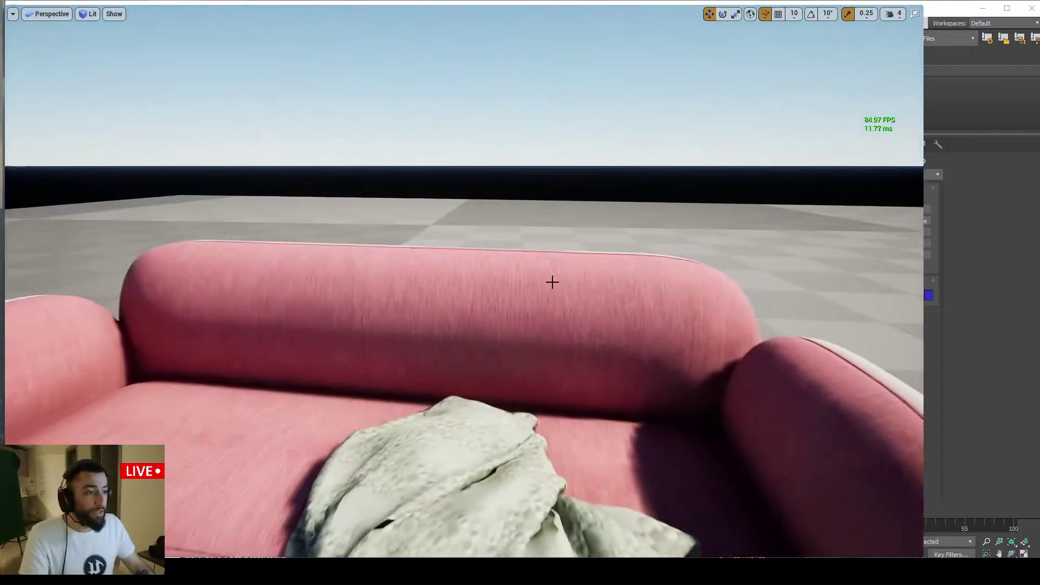
right_click_drag(249, 269, 249, 269)
right_click_drag(420, 239, 451, 237)
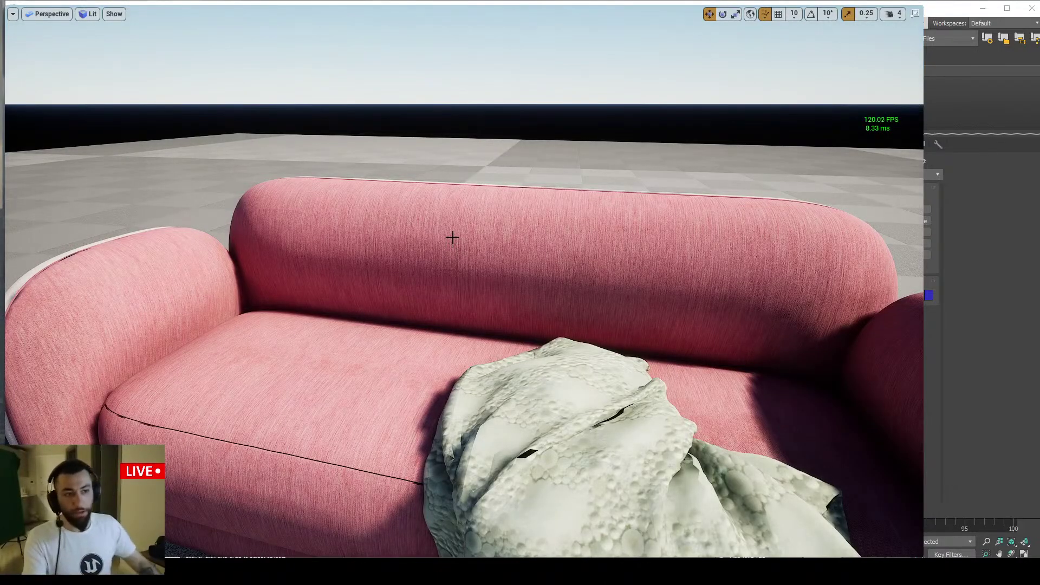
right_click_drag(453, 237, 442, 280)
Exit full-screen and browse to Major_Tom_Sofa4's asset with Ctrl+B
key("F11")
left_click(394, 308)
key("ctrl+b")
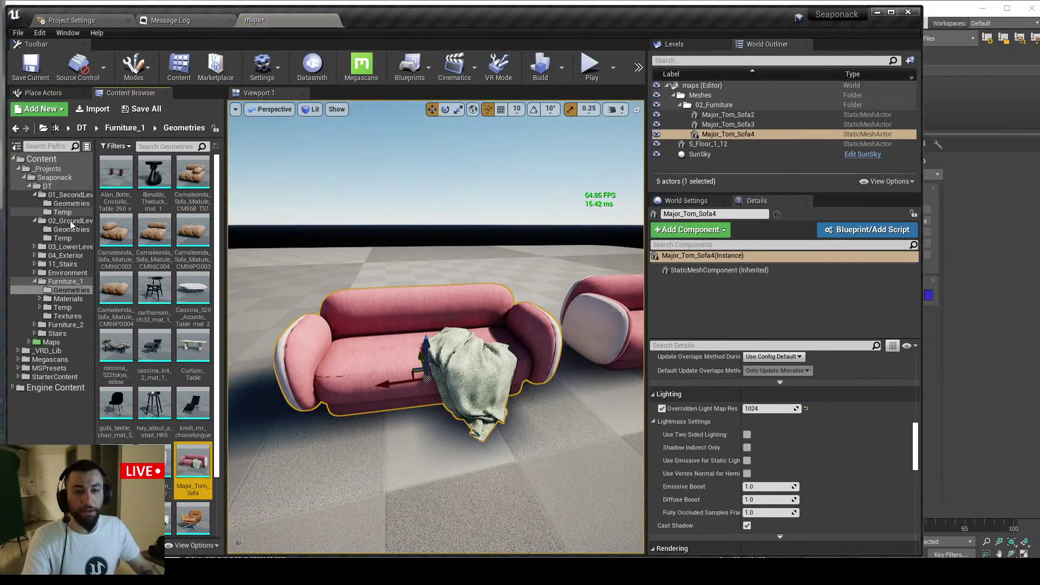
Start reimporting the Furniture_1 Datasmith asset, untick Generate Lightmap UVs, then close the options dialog
left_click(66, 281)
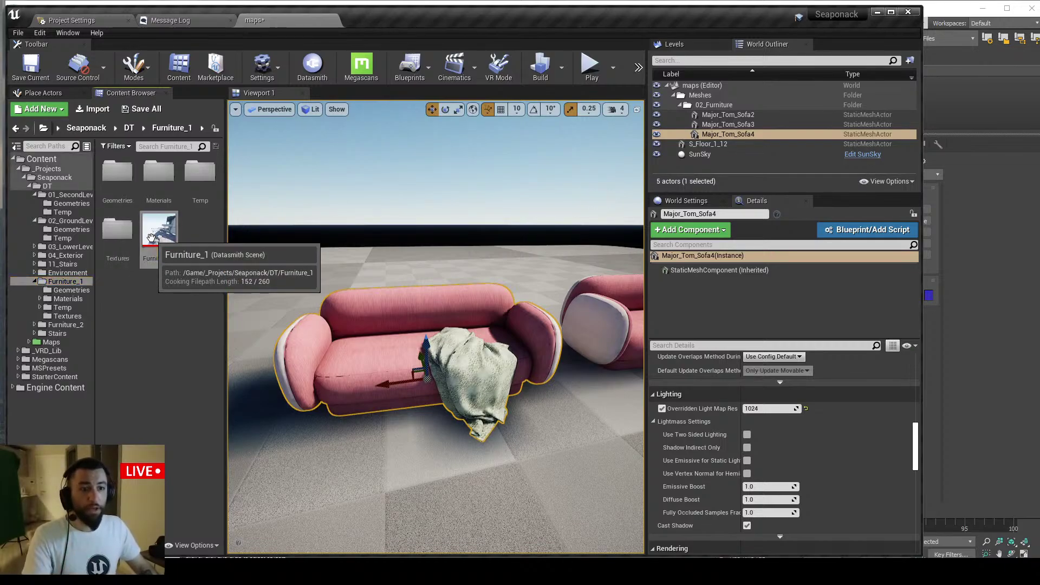
right_click(151, 237)
left_click(179, 255)
left_click_drag(639, 161, 346, 167)
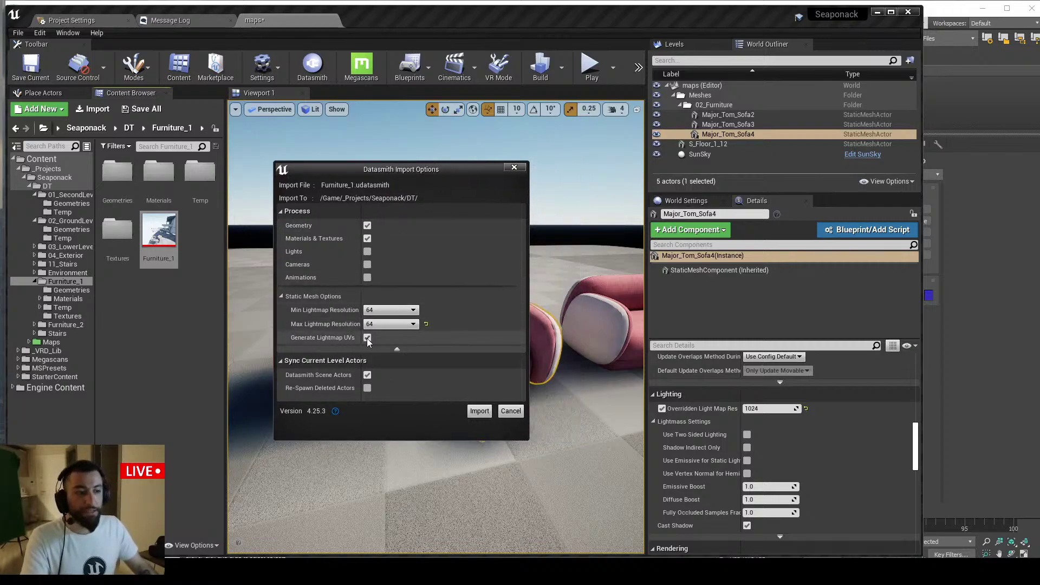
left_click(367, 337)
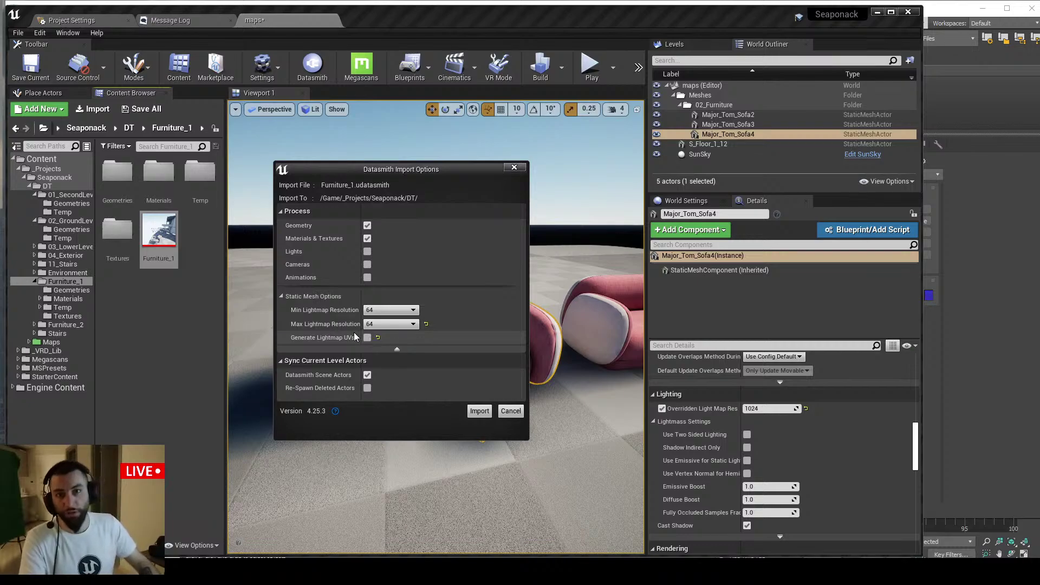
left_click(480, 411)
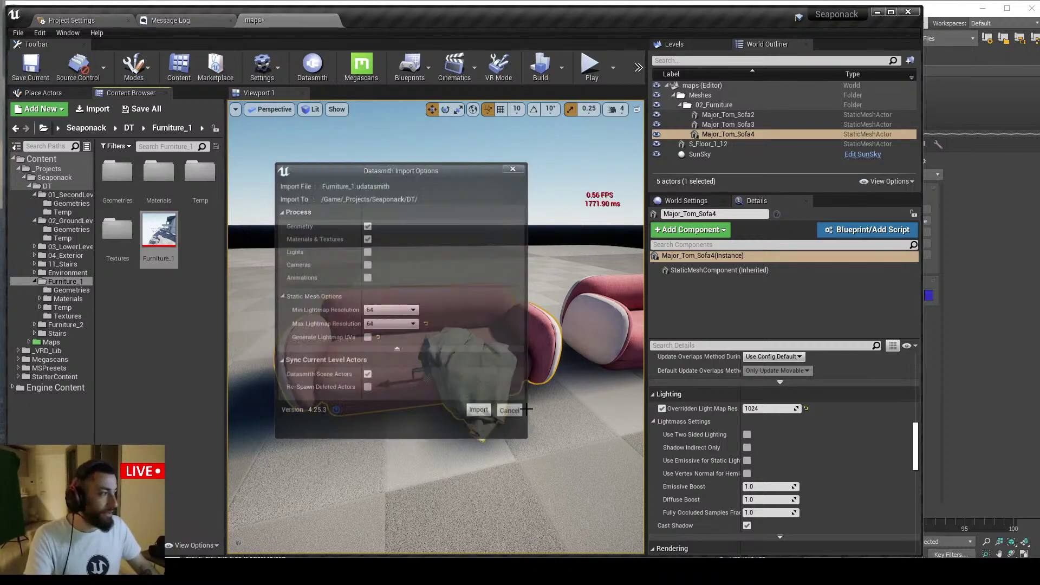
left_click_drag(1039, 182, 460, 152)
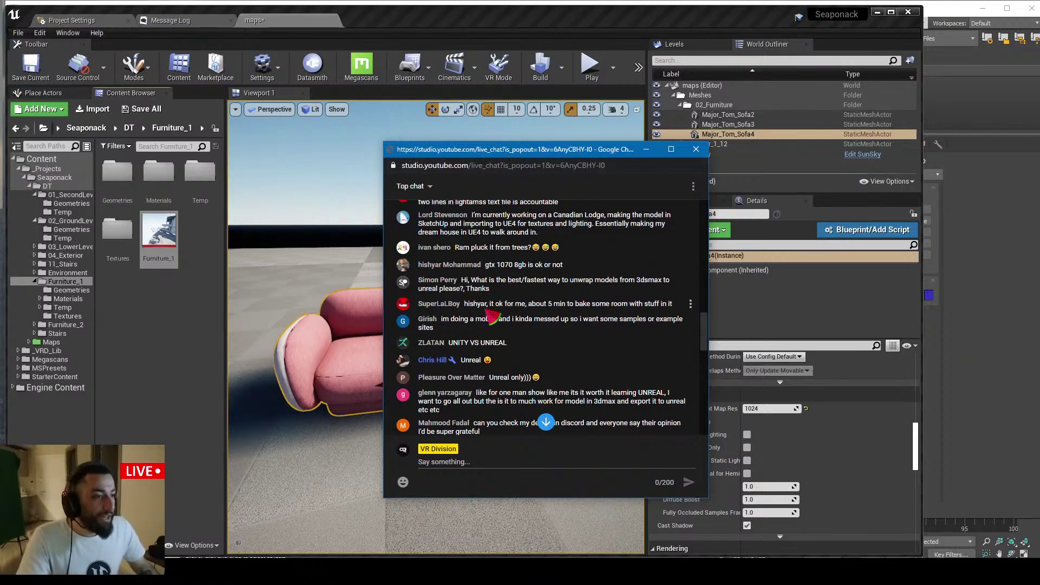
Scroll through the live-chat messages, then drag the chat window to the right, off the sofas
scroll(601, 317, "down", 1)
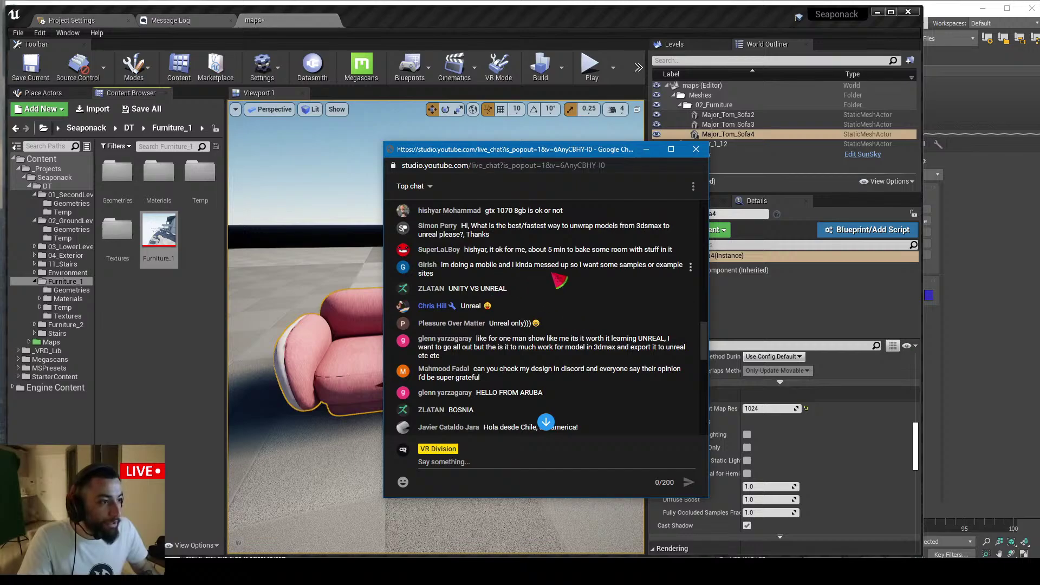
scroll(542, 282, "down", 1)
scroll(504, 266, "down", 1)
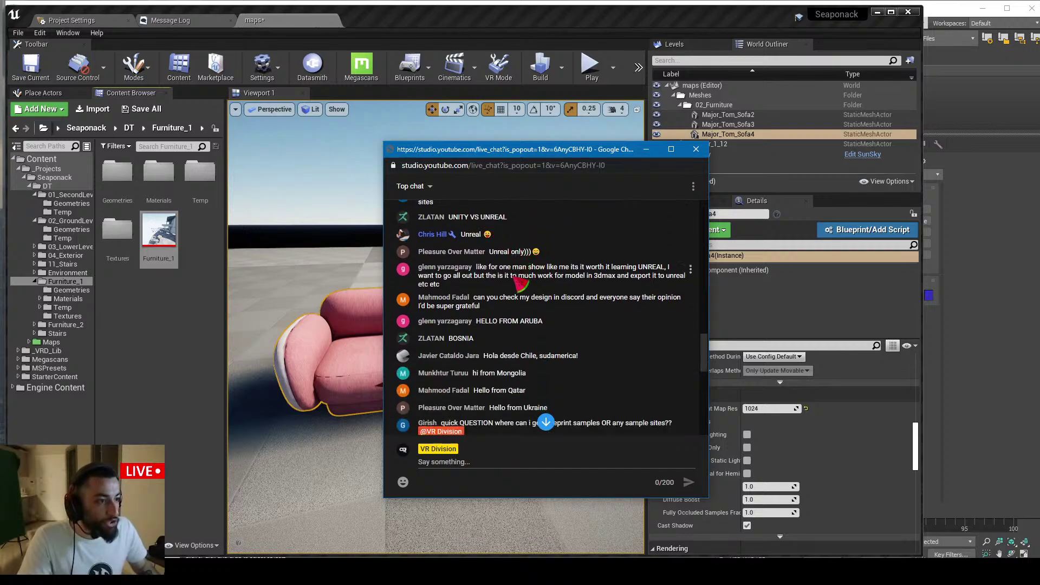
scroll(501, 255, "up", 2)
scroll(505, 253, "down", 3)
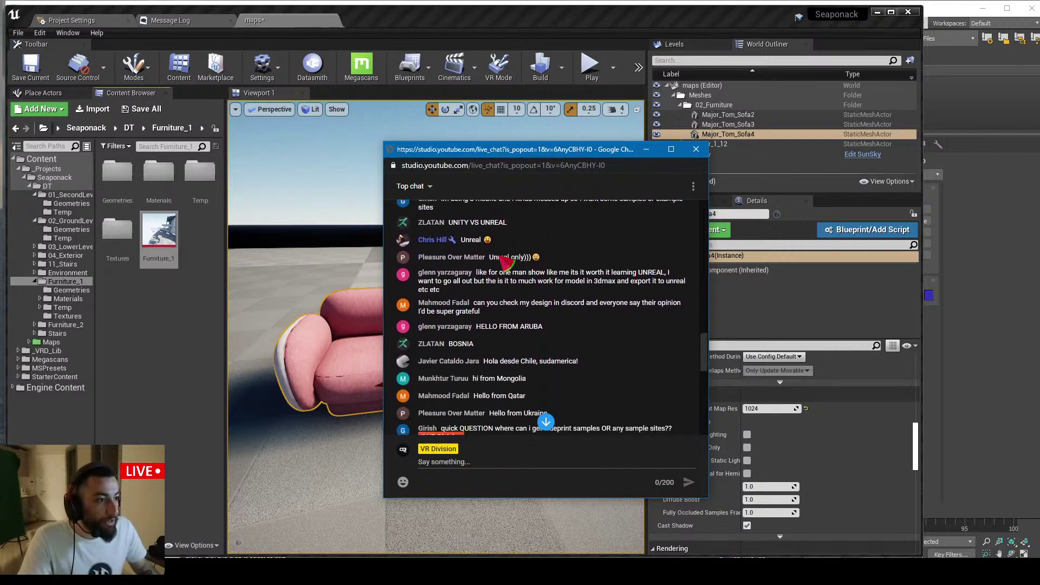
scroll(512, 254, "up", 2)
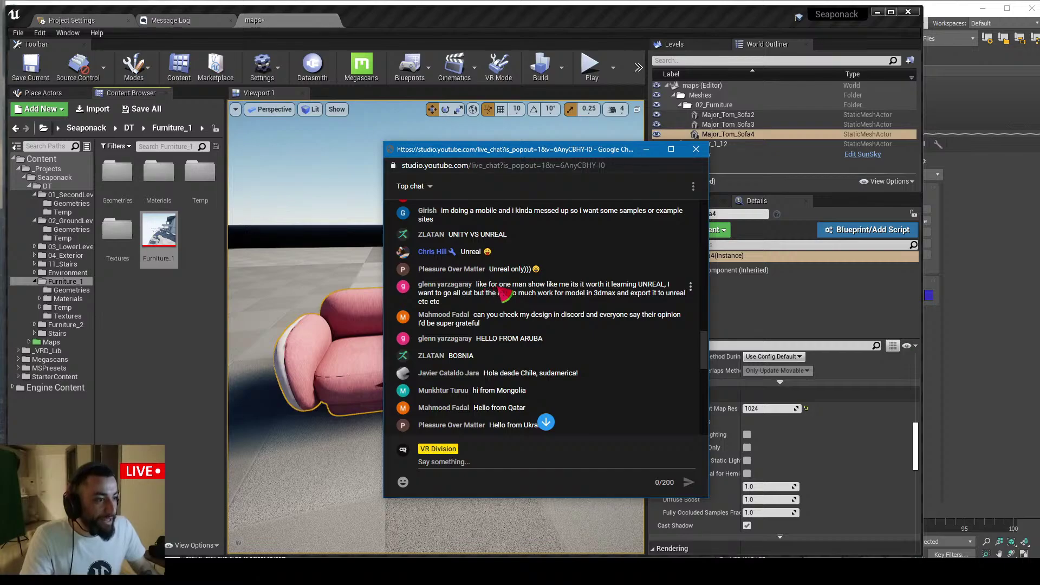
left_click_drag(543, 151, 1039, 161)
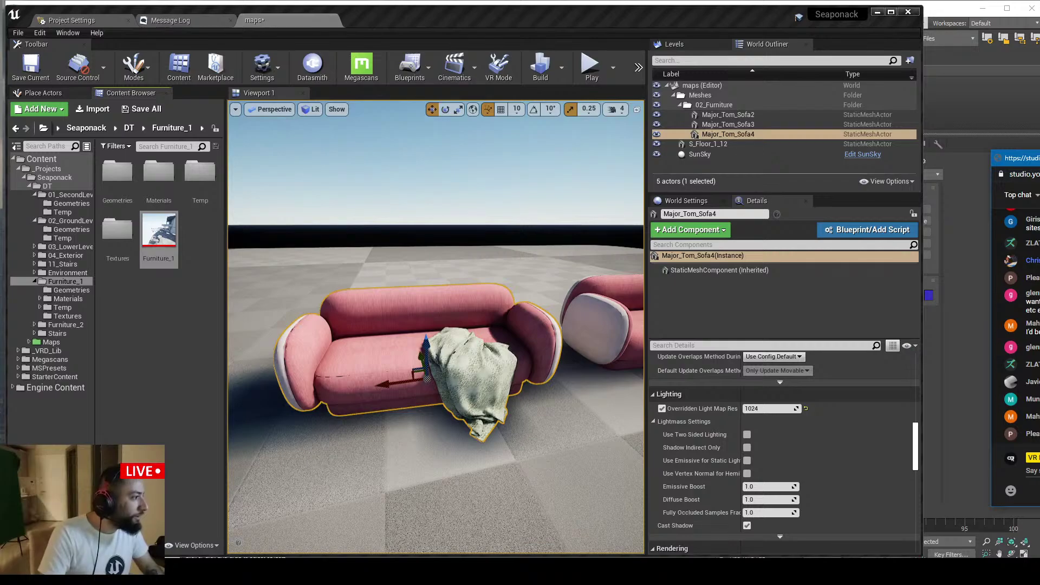
left_click_drag(1017, 159, 400, 122)
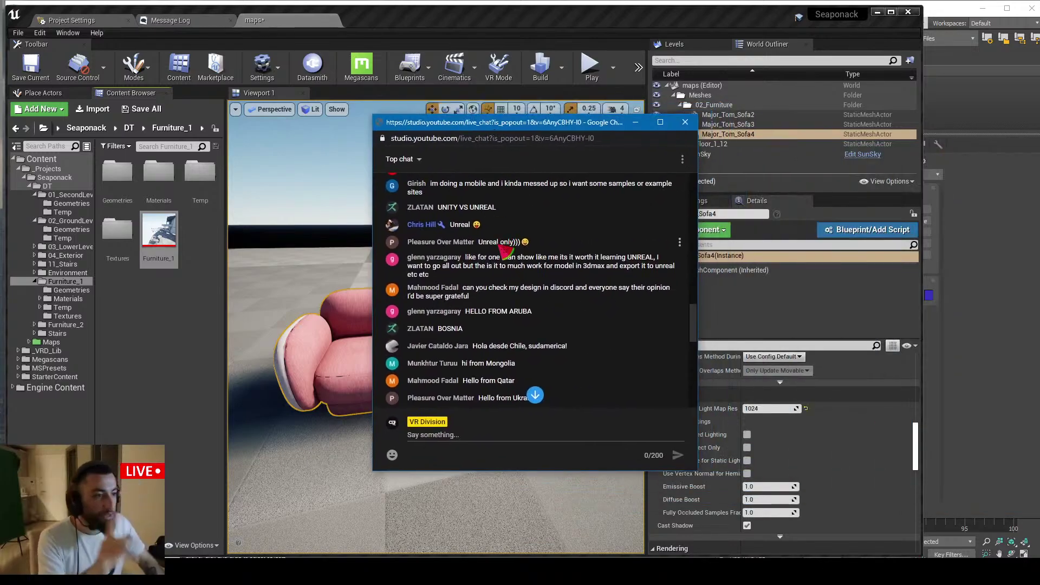
scroll(502, 249, "up", 1)
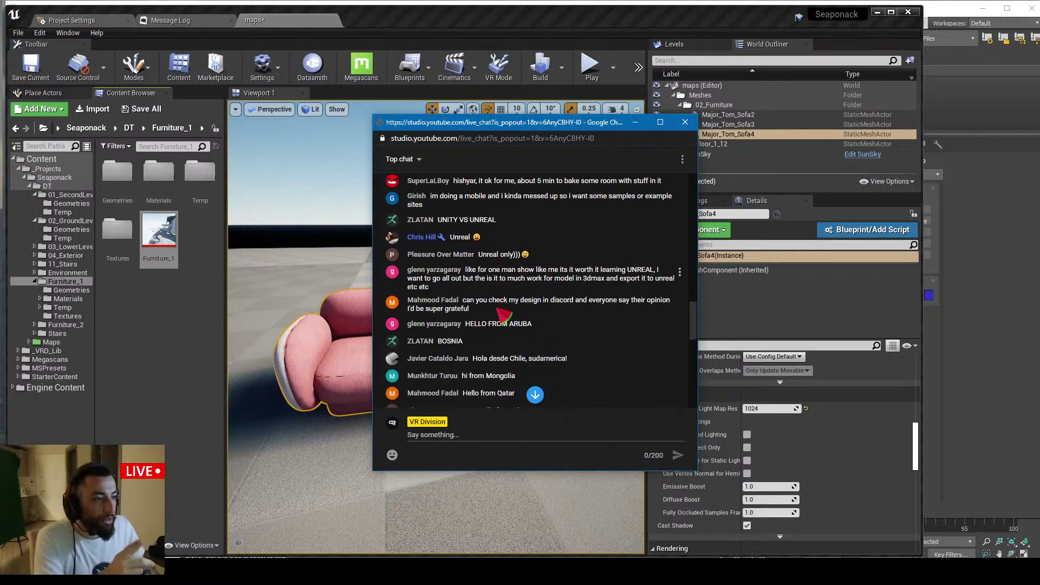
scroll(501, 306, "down", 1)
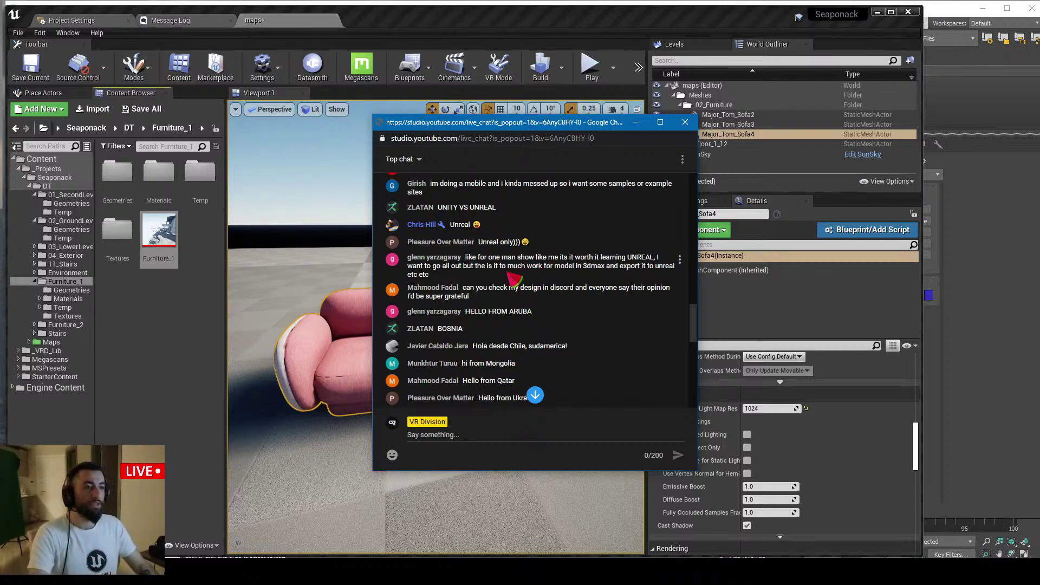
scroll(517, 278, "up", 2)
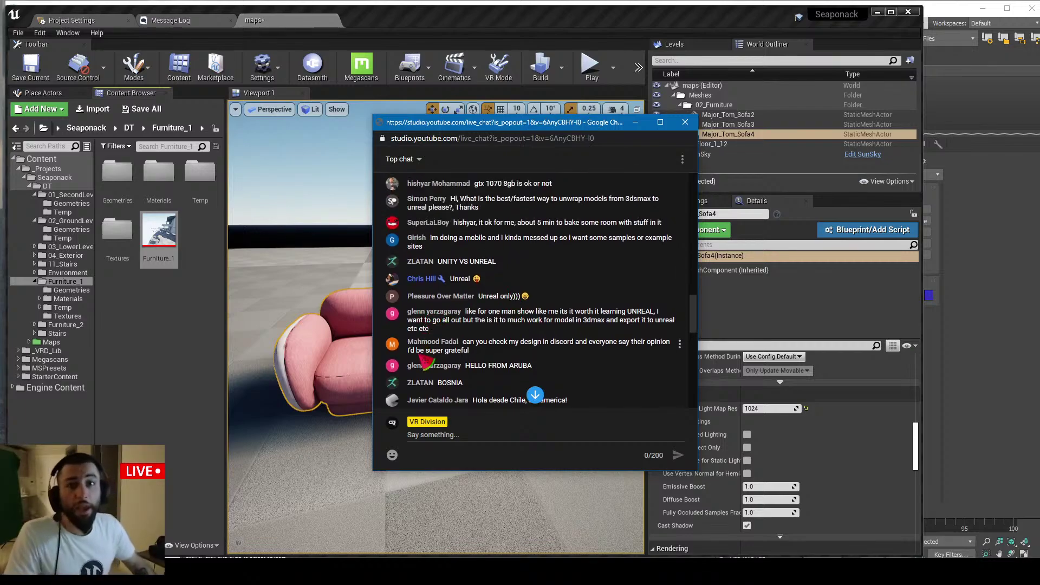
left_click_drag(436, 116, 625, 212)
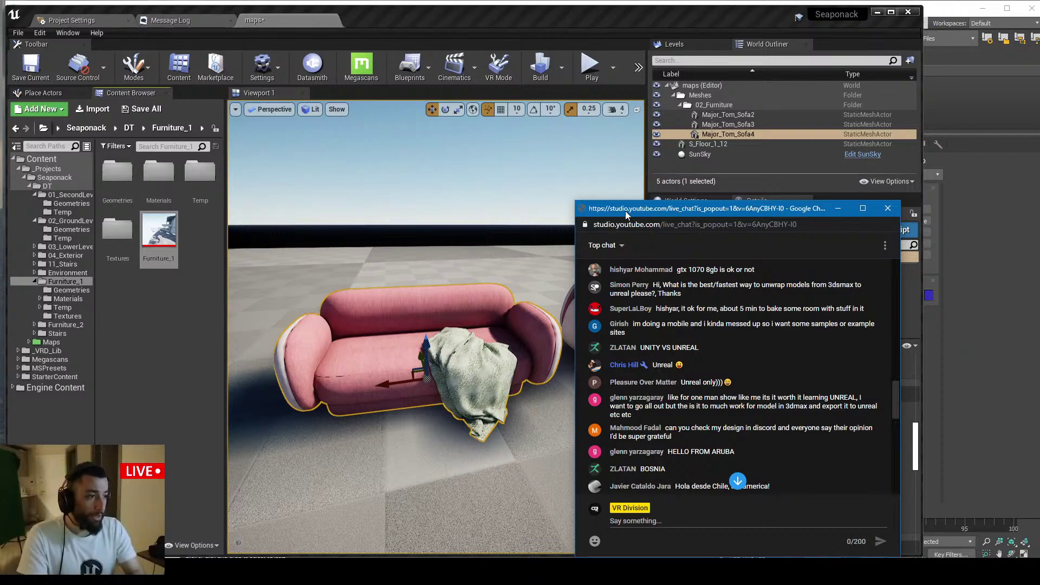
Check the File > Package Project platform list: Android, iOS and Windows 64-bit
left_click(18, 33)
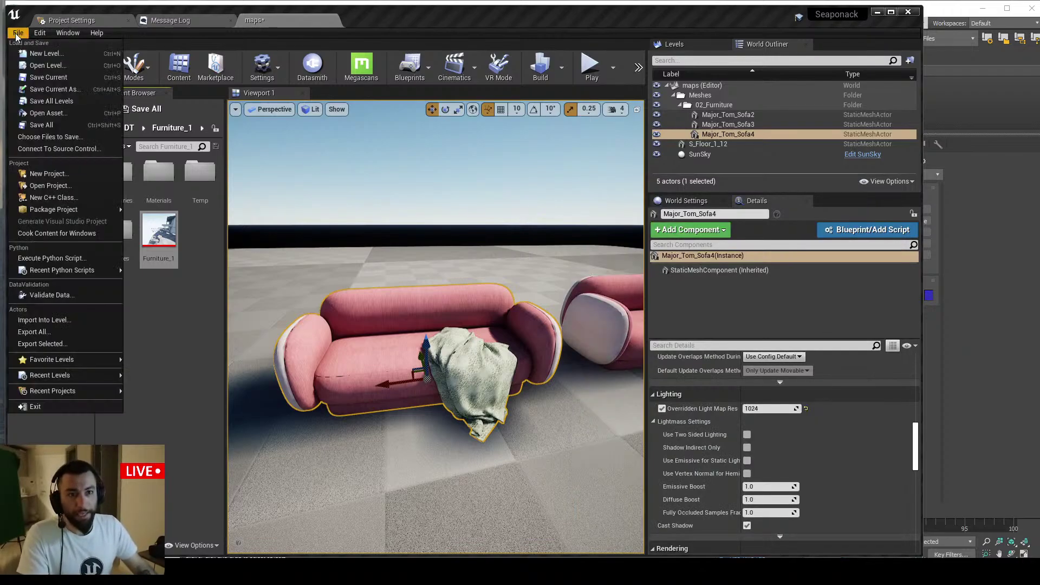
mouse_move(109, 210)
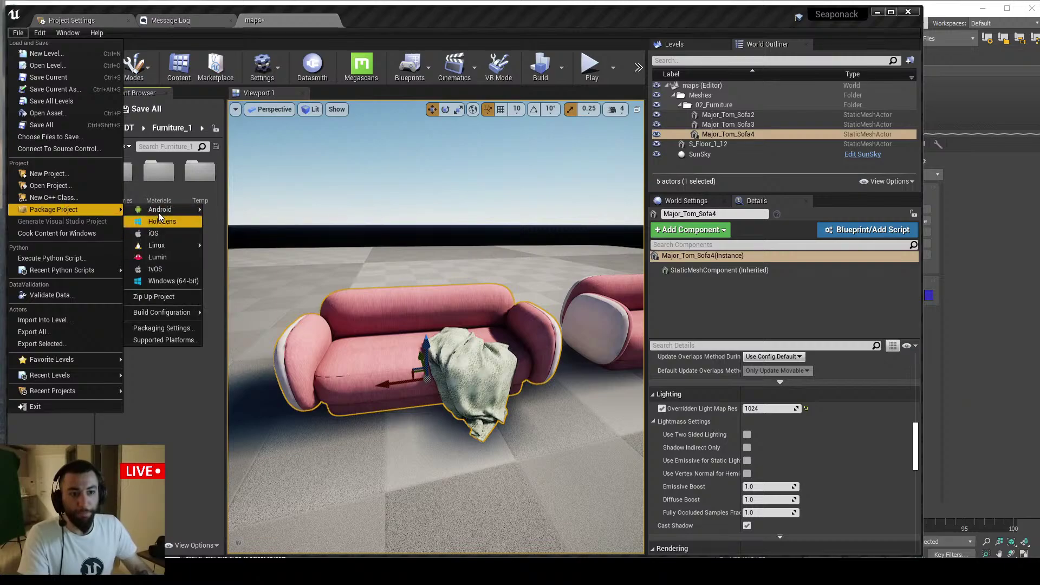
left_click(166, 280)
left_click(18, 34)
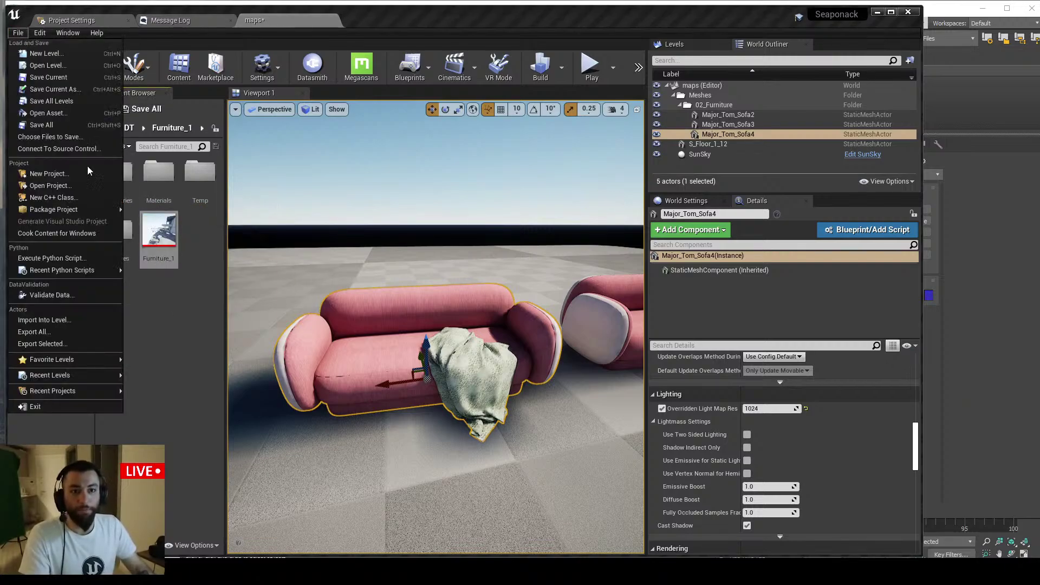
mouse_move(98, 212)
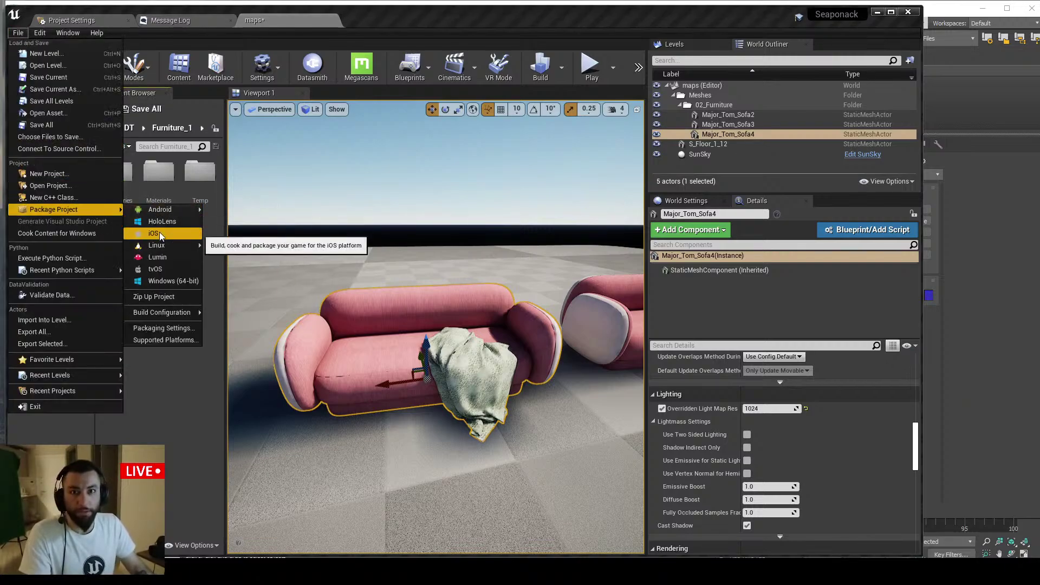
Fly the viewport camera back and to the right to frame the baked sofas
key("s")
mouse_move(431, 278)
right_mouse_down()
mouse_move(432, 266)
mouse_move(443, 286)
right_mouse_up()
key("s")
key("d")
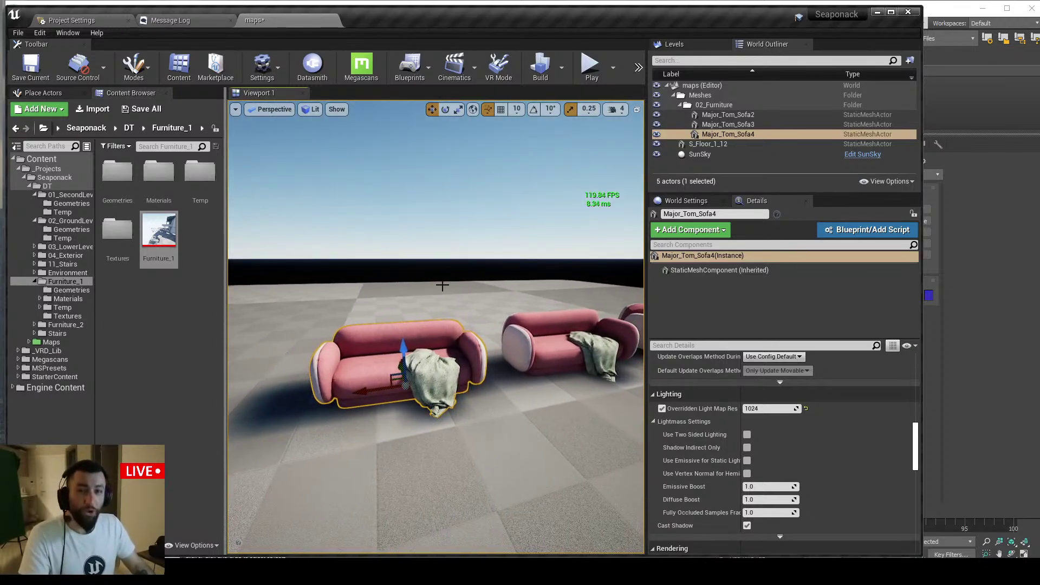
key("d")
right_click_drag(442, 286, 446, 285)
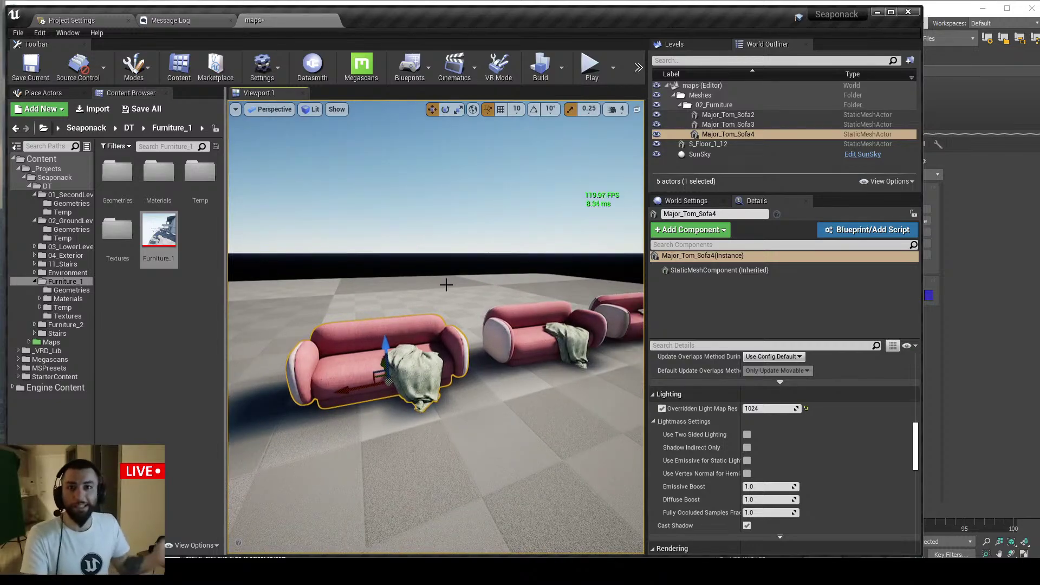
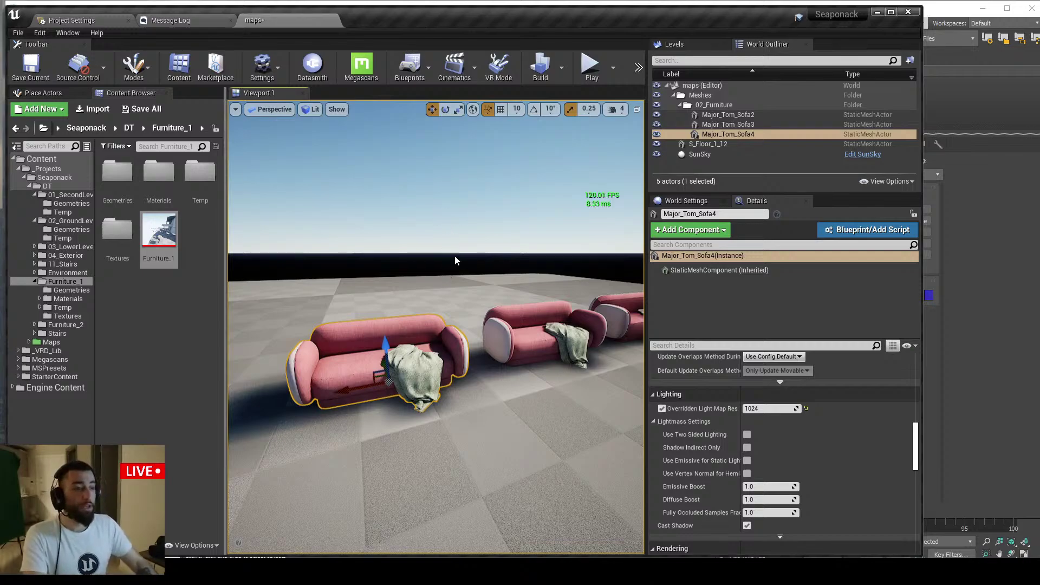
Pull the camera back from the three pink sofas, then switch to the YouTube live chat
key("s")
right_click_drag(457, 260, 462, 265)
key("w")
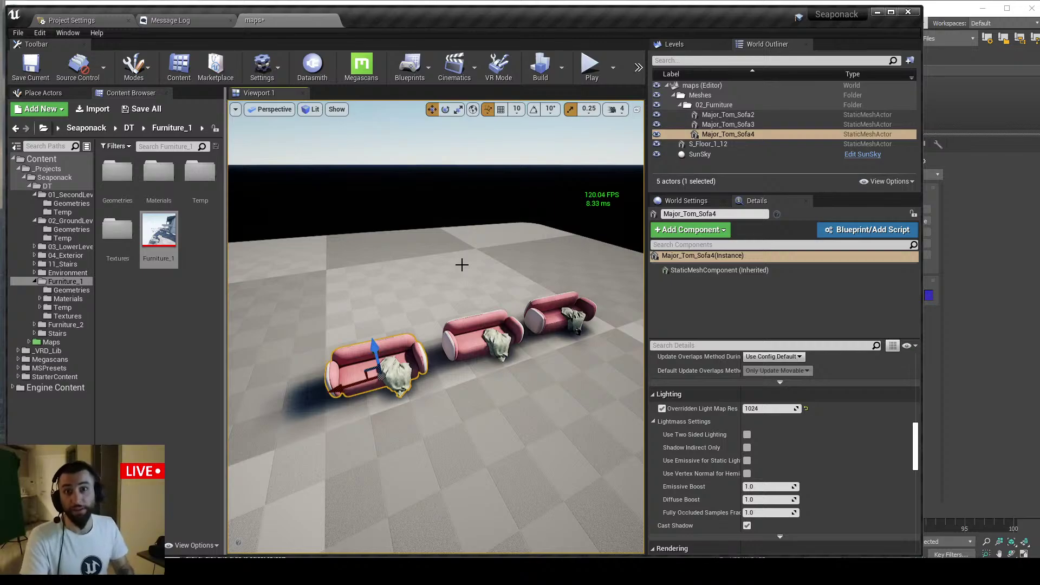
scroll(455, 269, "down", 5)
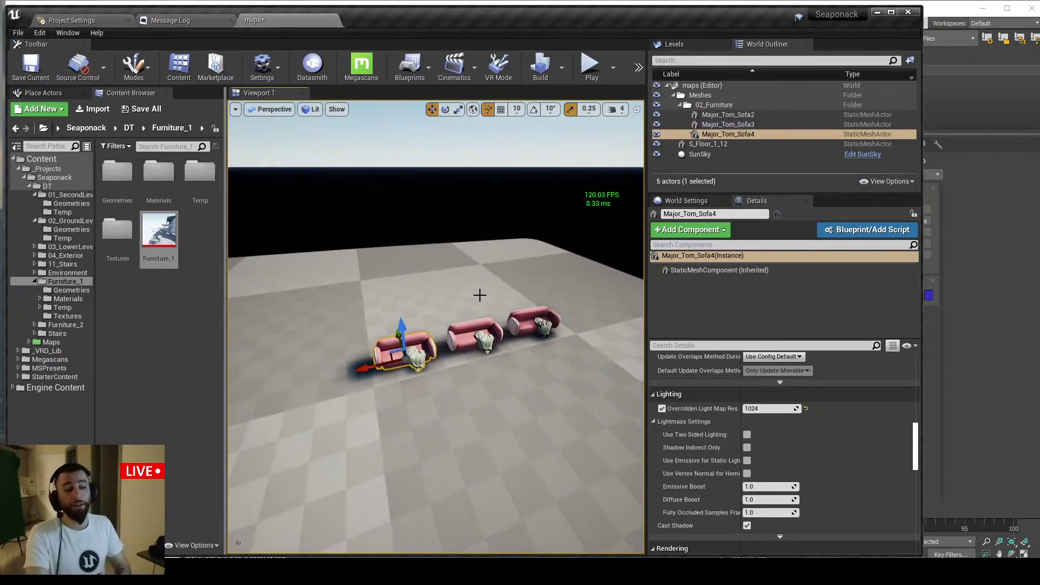
key("alt+Tab")
scroll(713, 355, "up", 2)
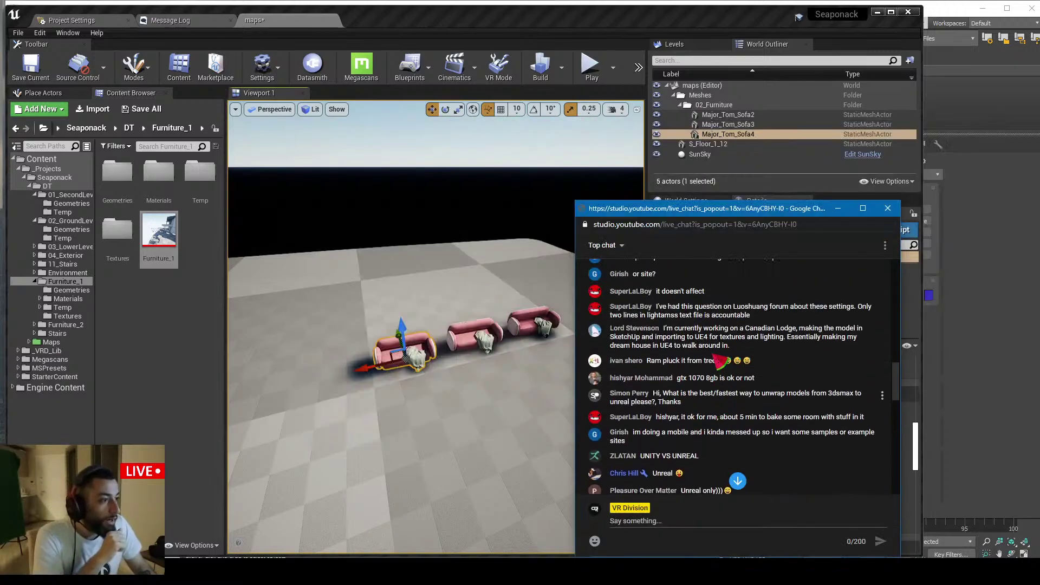
Scroll through viewers' newest live-chat messages, then switch to the Epic Games Launcher Marketplace
scroll(720, 360, "down", 5)
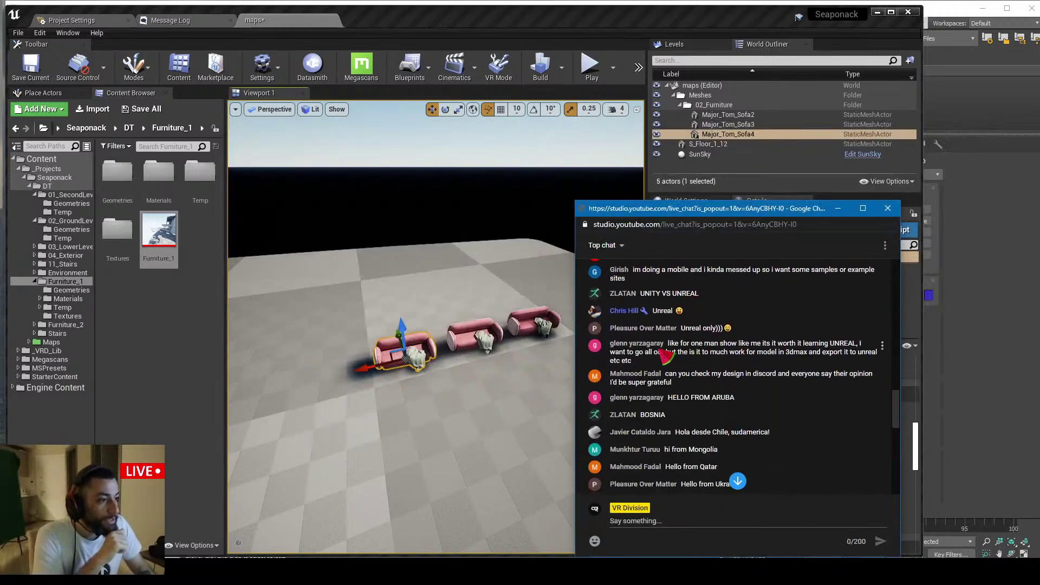
scroll(664, 366, "down", 1)
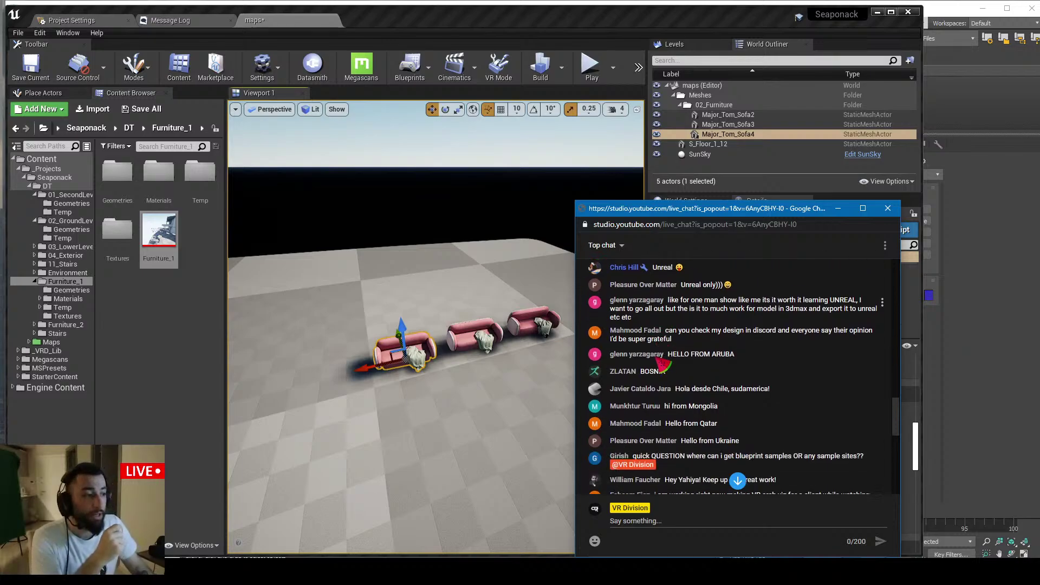
scroll(661, 345, "down", 1)
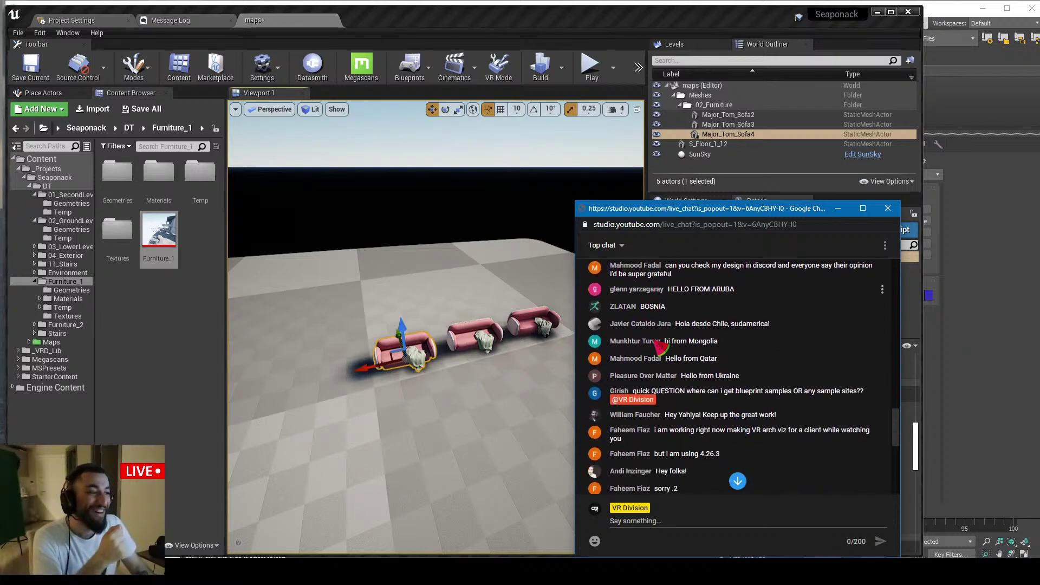
scroll(661, 346, "up", 1)
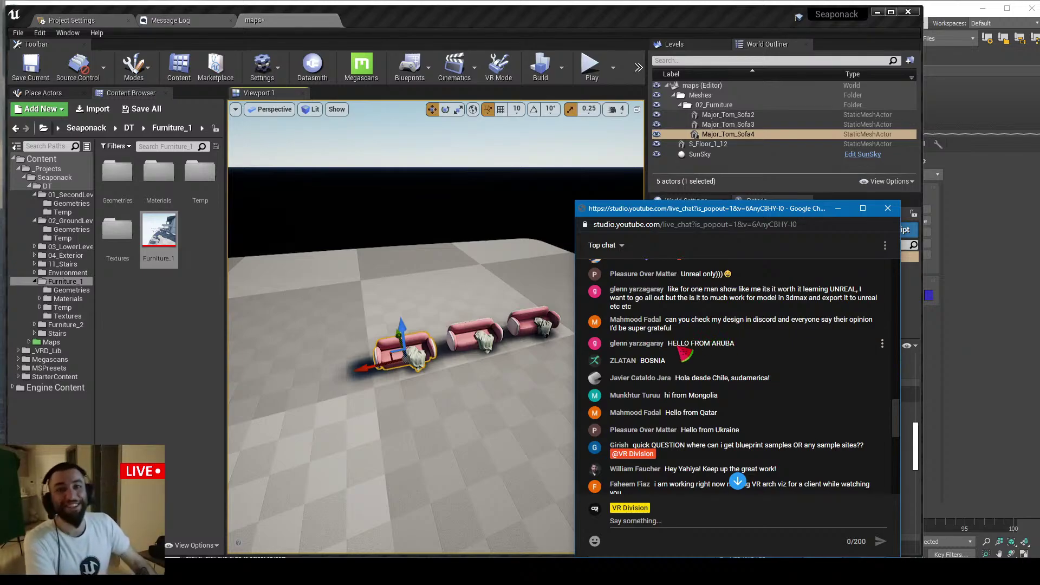
scroll(705, 356, "down", 1)
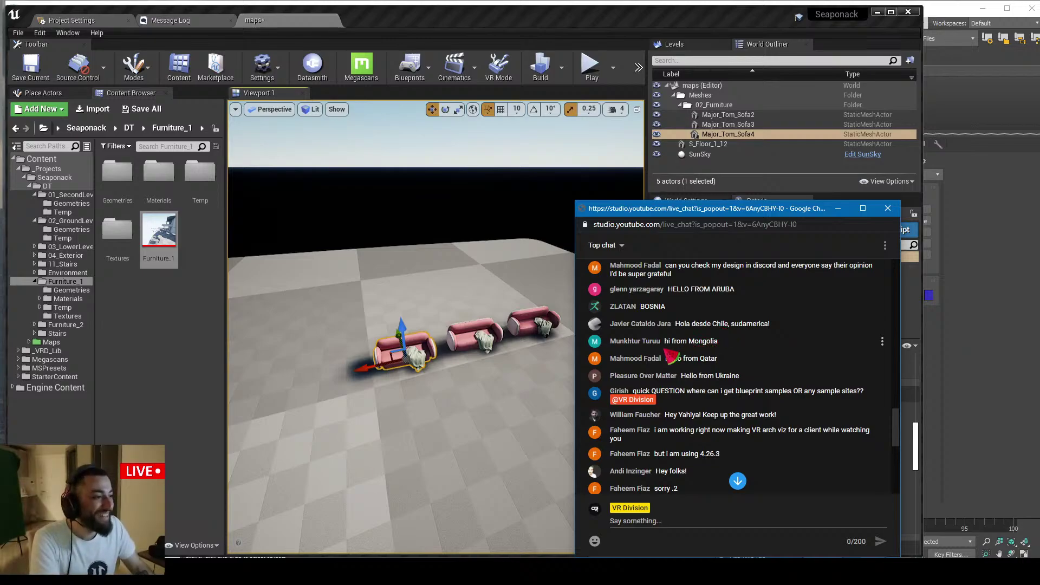
scroll(748, 363, "down", 1)
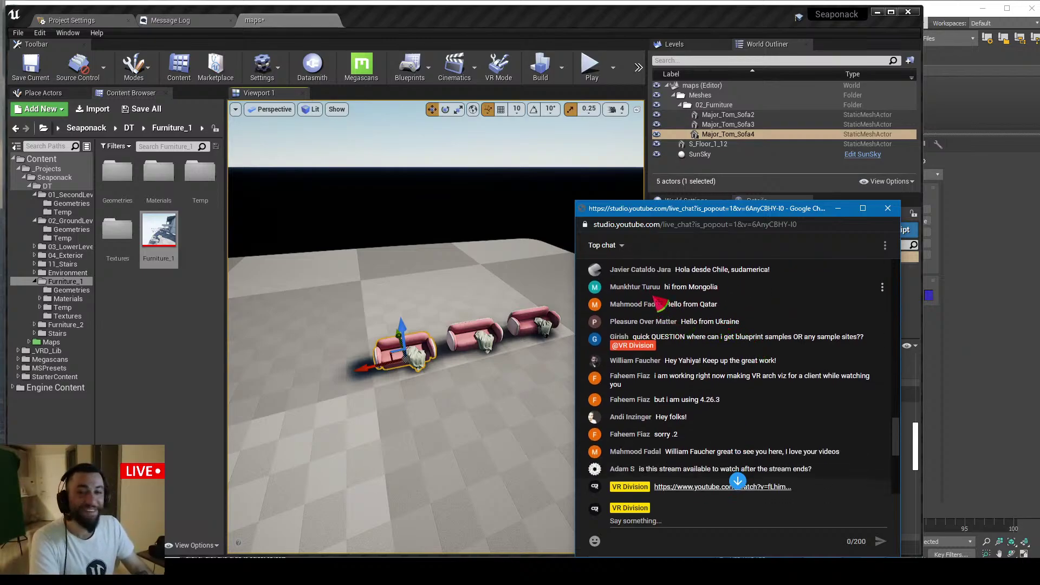
scroll(689, 323, "down", 1)
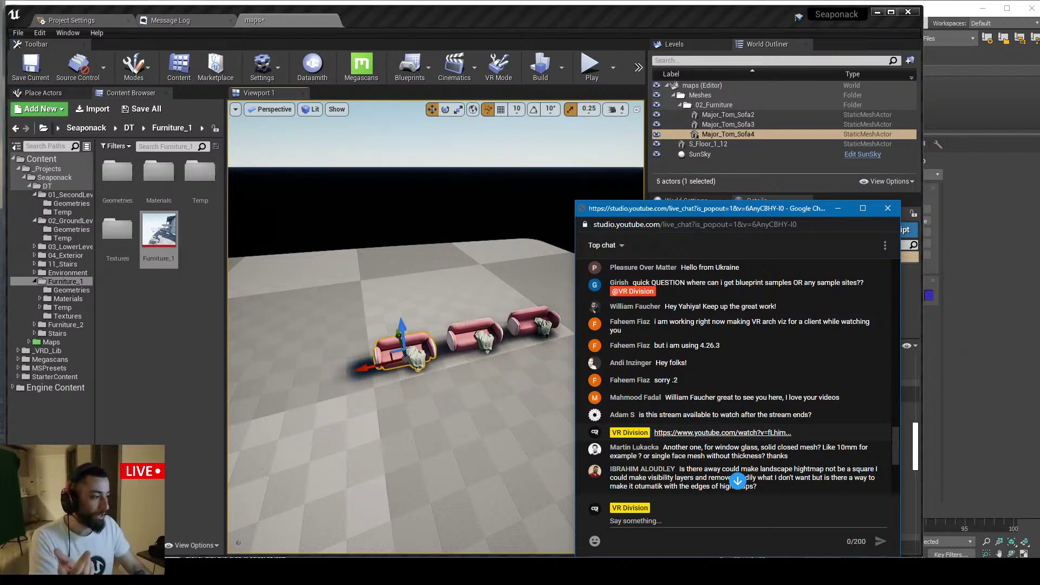
key("alt+Tab")
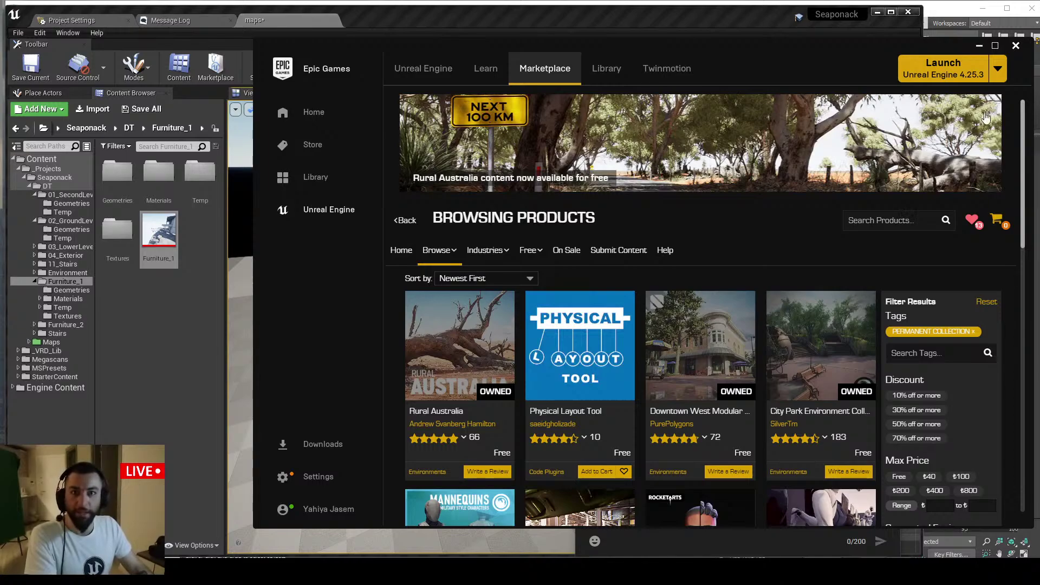
Minimize the Epic Games Launcher so the live chat and Unreal editor show again
left_click(979, 46)
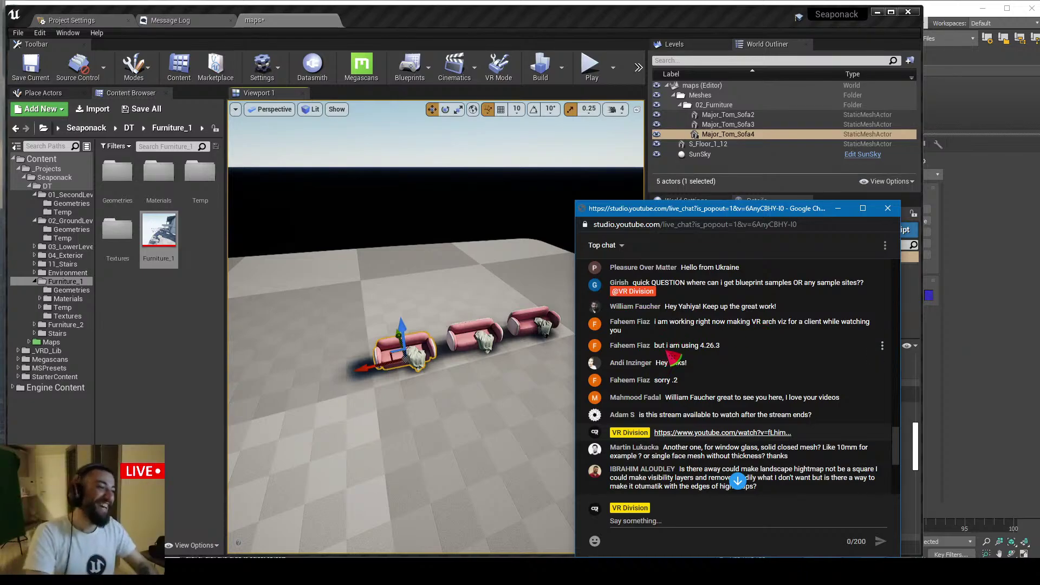
scroll(734, 323, "down", 2)
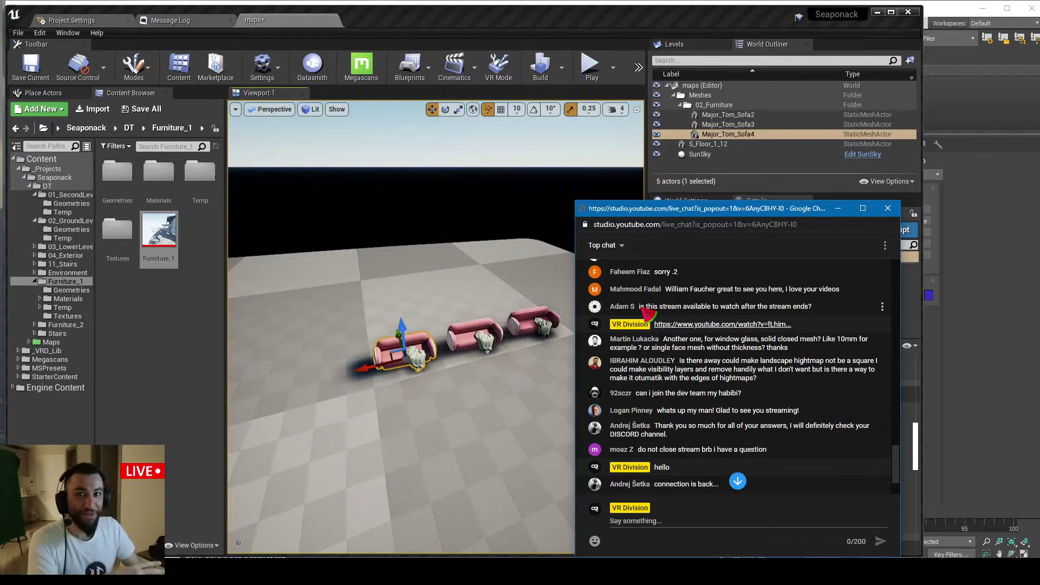
scroll(650, 314, "down", 5)
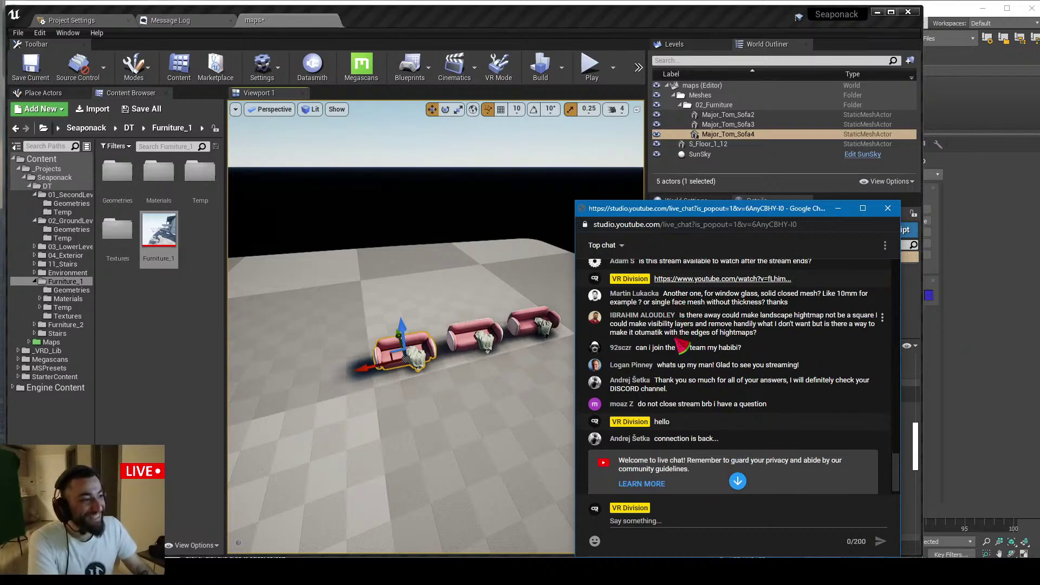
scroll(660, 322, "up", 3)
scroll(659, 331, "down", 1)
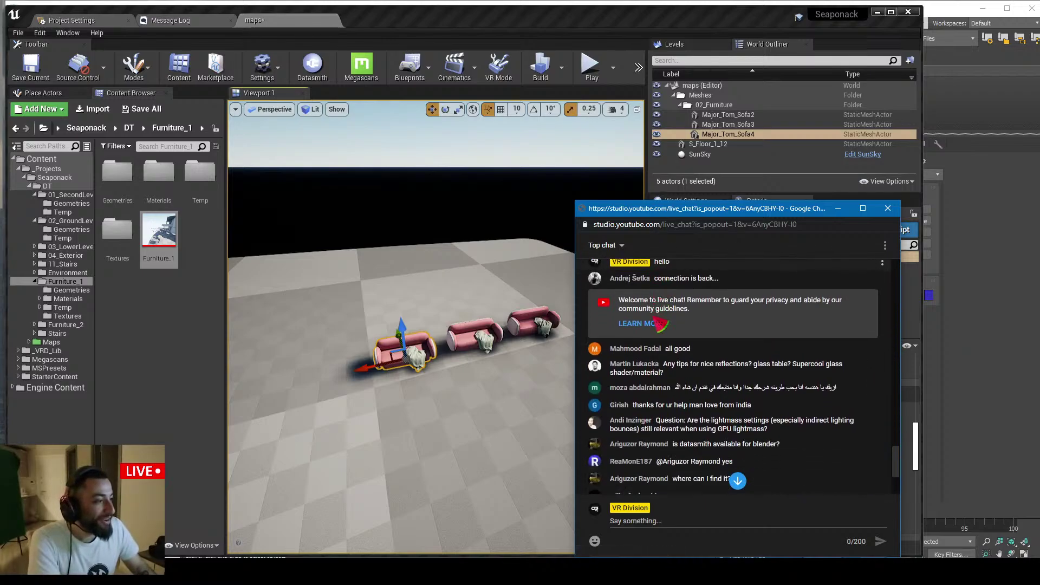
scroll(659, 341, "up", 1)
scroll(658, 352, "down", 2)
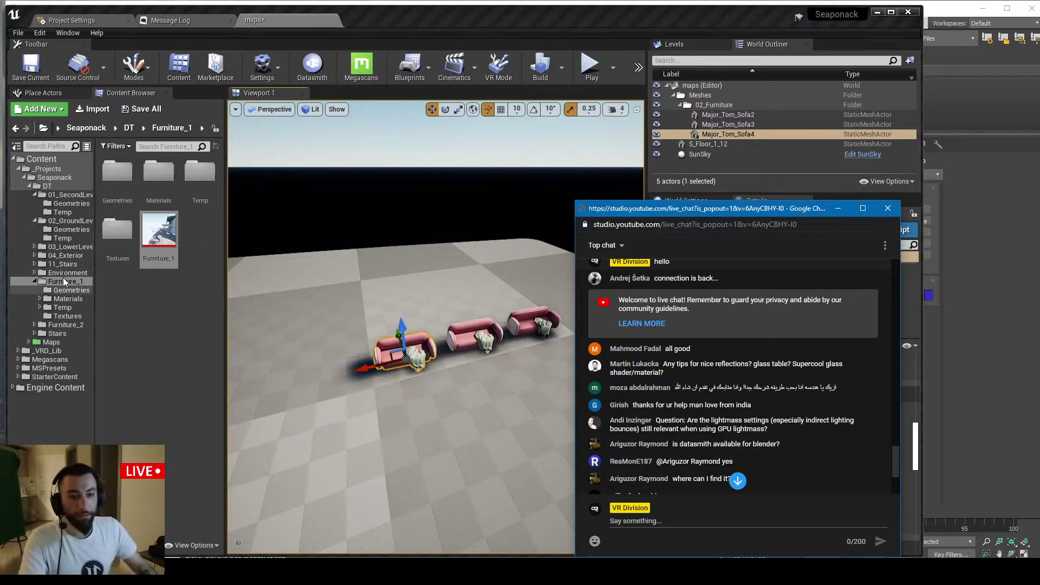
scroll(699, 364, "up", 1)
scroll(701, 364, "up", 1)
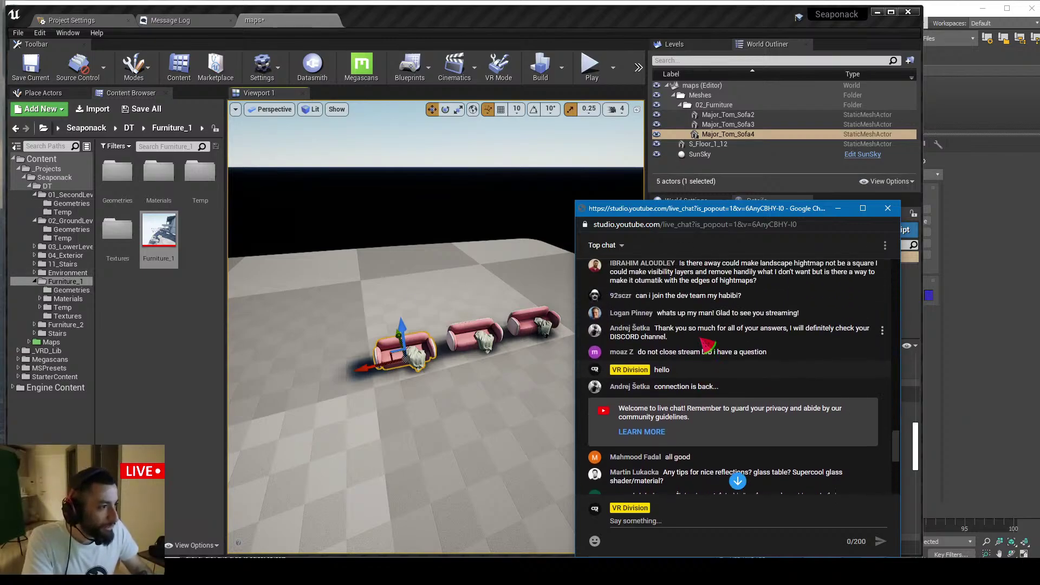
scroll(704, 347, "up", 1)
scroll(678, 354, "up", 1)
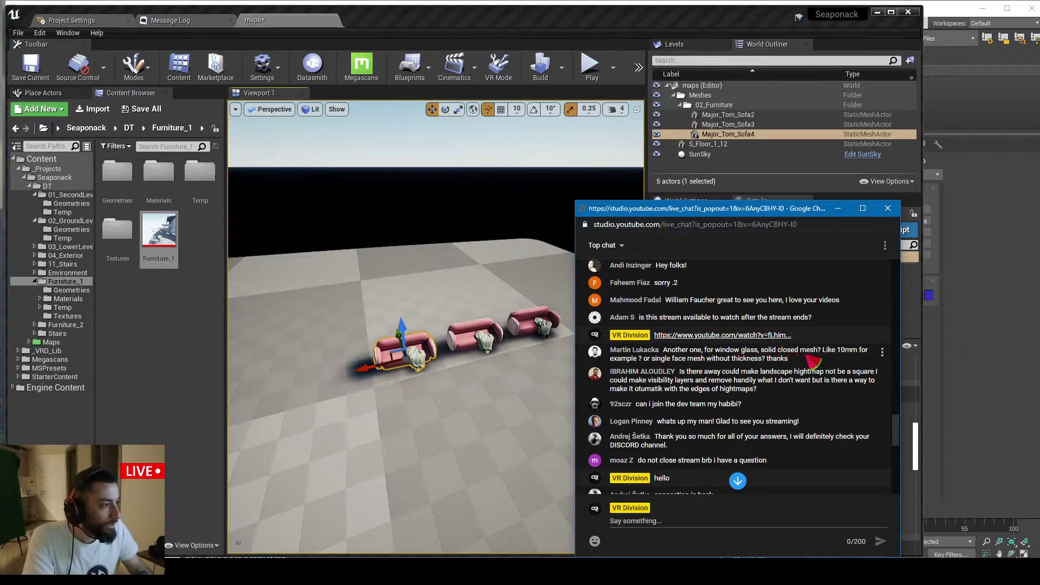
left_click_drag(824, 359, 665, 351)
left_click(714, 355)
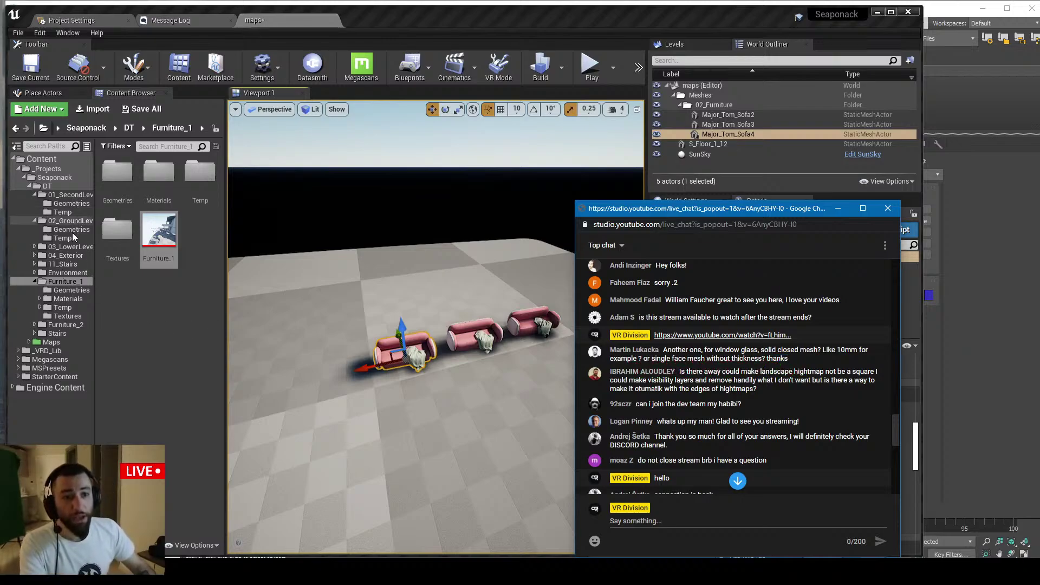
Save the sofa test level and open the Seaponack map from Content/_Projects/Seaponack/Maps
left_click(75, 179)
left_click(200, 174)
key("ctrl+s")
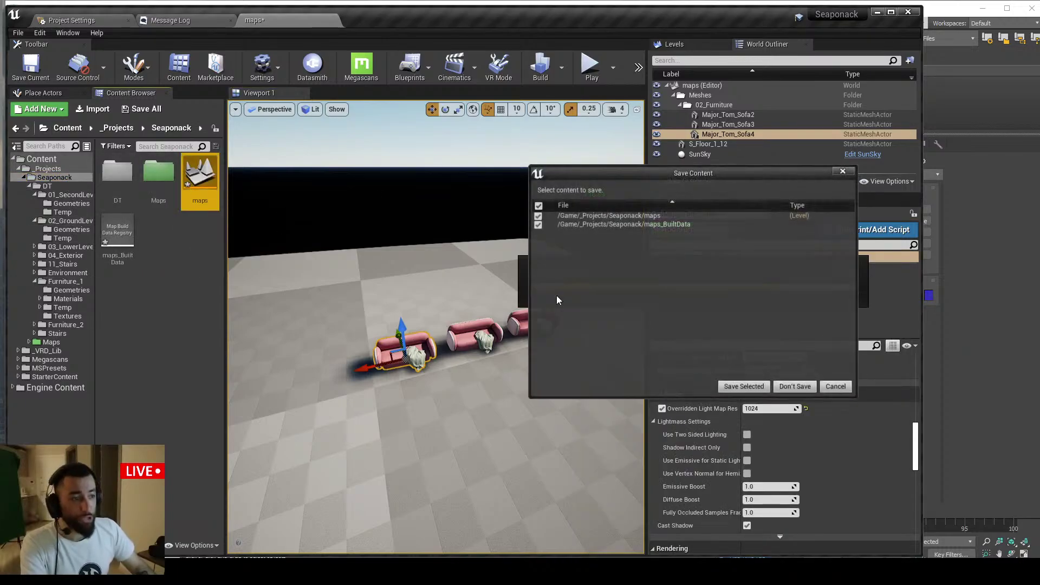
left_click(836, 386)
double_click(158, 172)
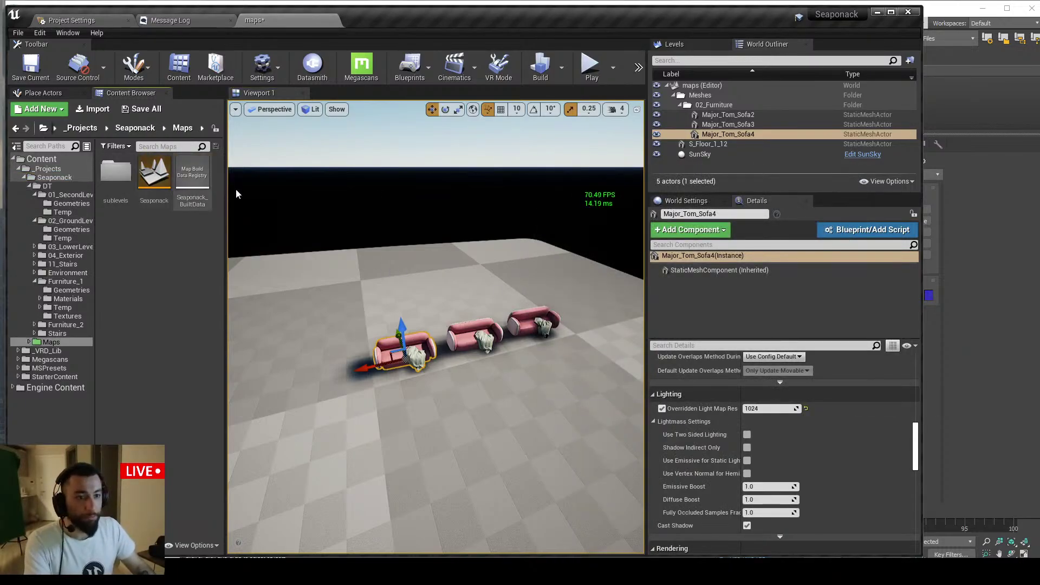
double_click(154, 176)
left_click(730, 385)
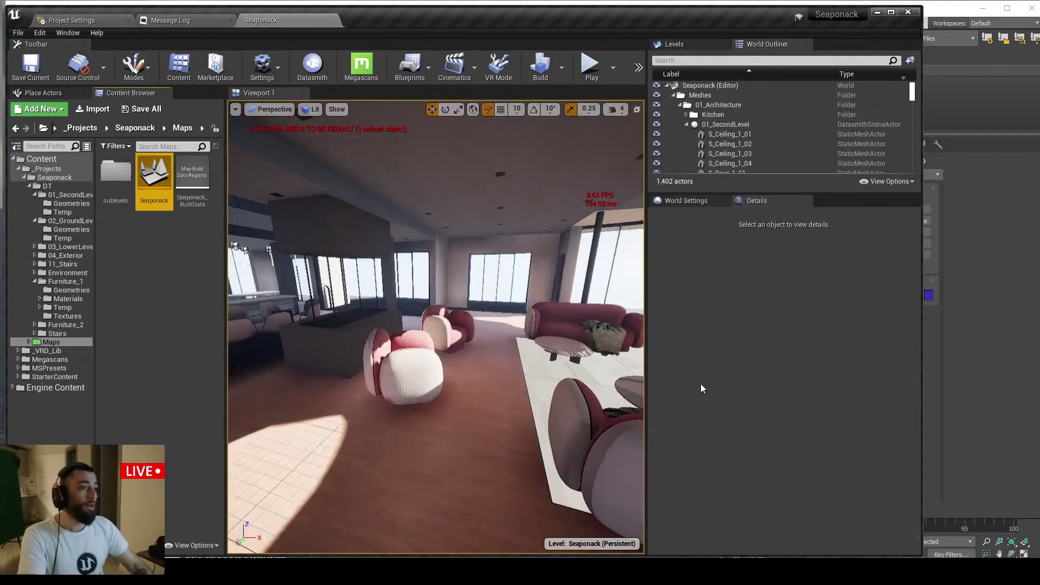
Inspect the S_WindowGlass_02_13 pane's materials, then switch to the Seaponack scene in 3ds Max
right_click_drag(504, 358, 423, 380)
key("w")
right_click_drag(507, 322, 486, 325)
left_click(506, 322)
key("Escape")
left_click(486, 325)
scroll(781, 444, "up", 5)
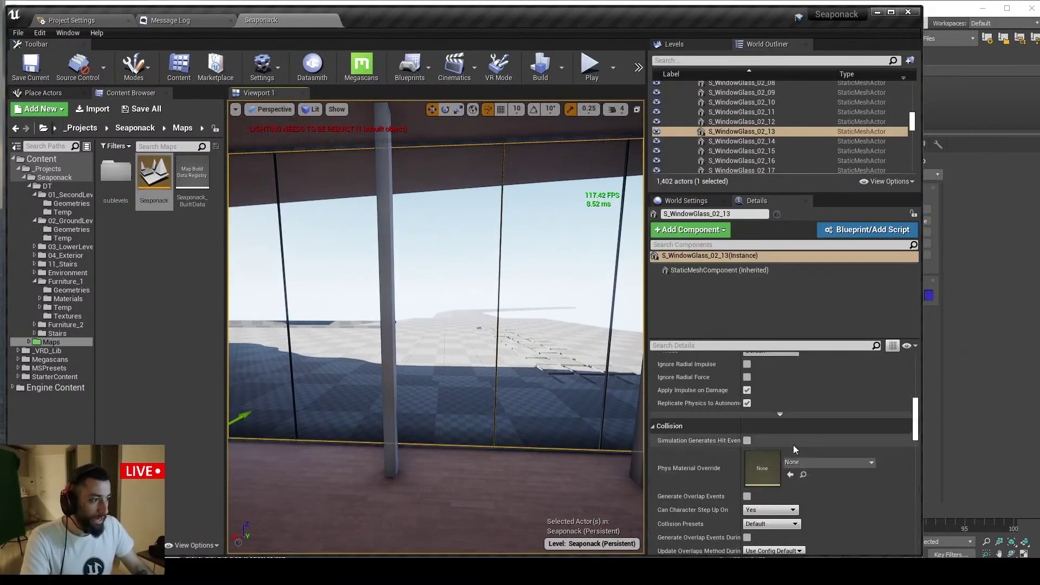
scroll(794, 440, "up", 8)
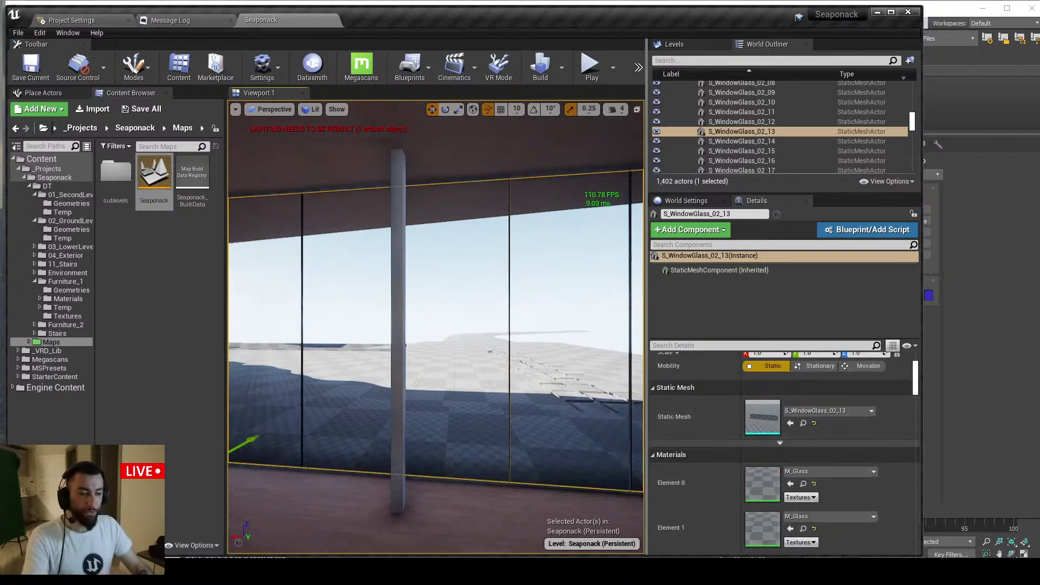
key("Escape")
right_click_drag(531, 410, 494, 356)
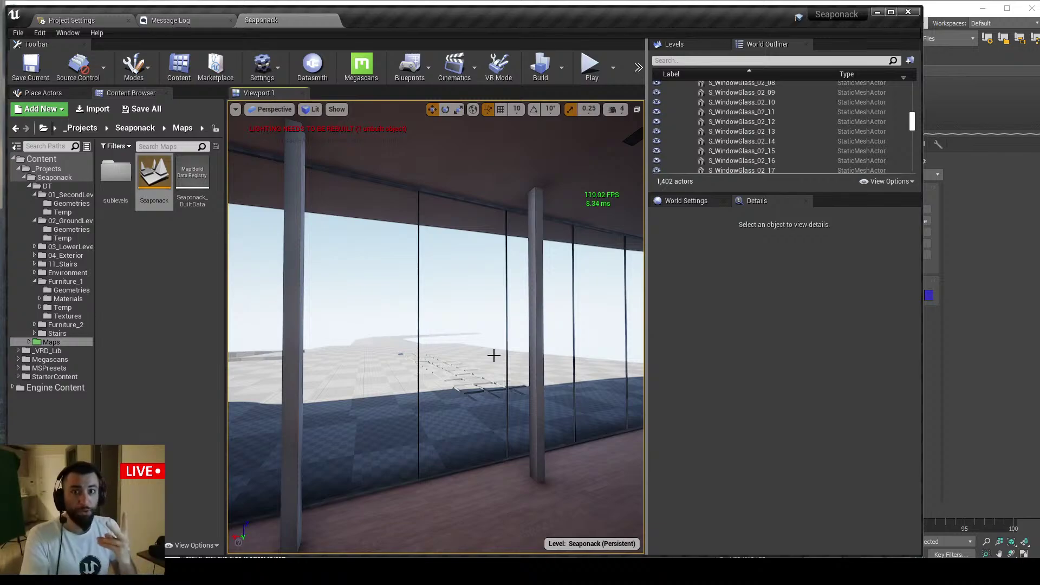
key("alt+Tab")
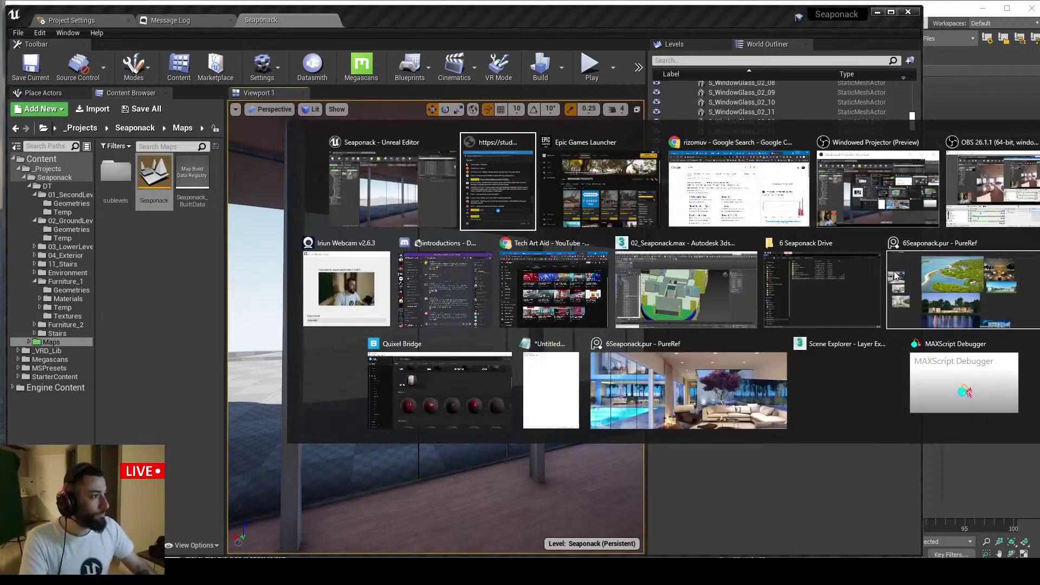
left_click(686, 289)
Draw a magenta box about 233 cm tall beside the building
left_click(870, 210)
middle_click_drag(704, 295, 492, 292, "alt")
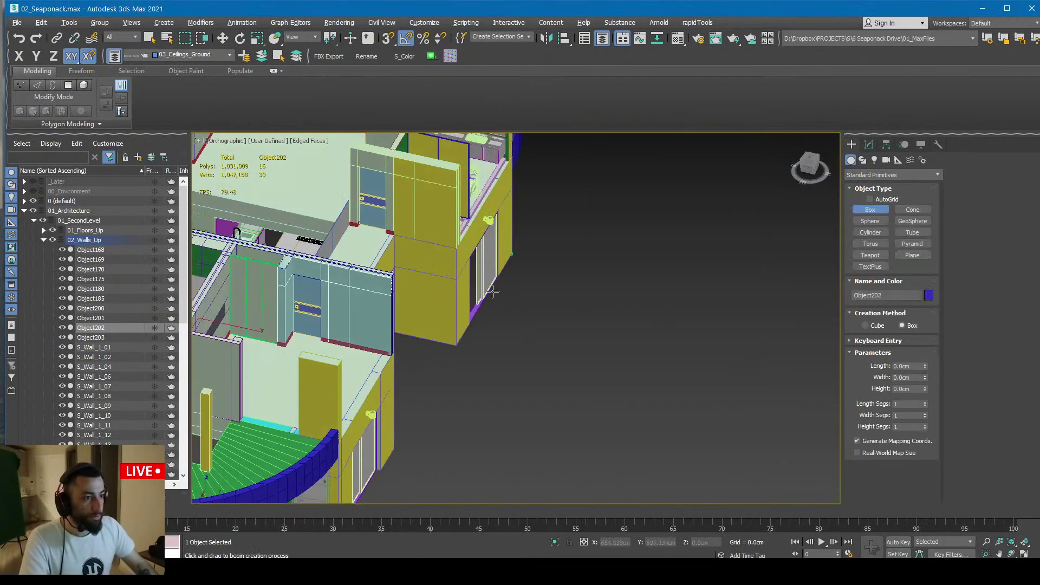
left_click_drag(638, 266, 602, 326)
left_click(620, 253)
middle_click_drag(620, 253, 528, 296, "alt")
key("1")
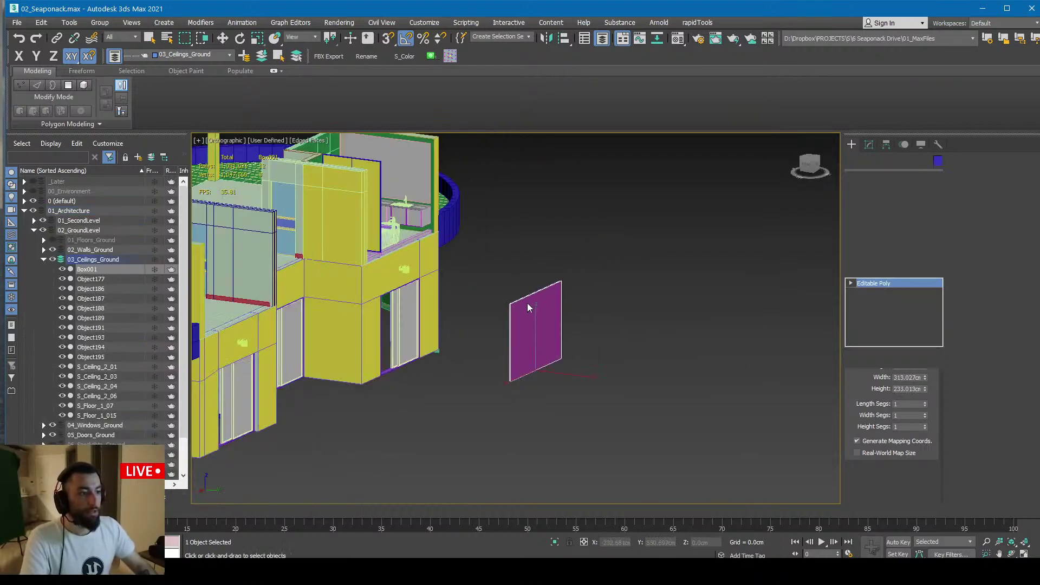
scroll(529, 308, "up", 5)
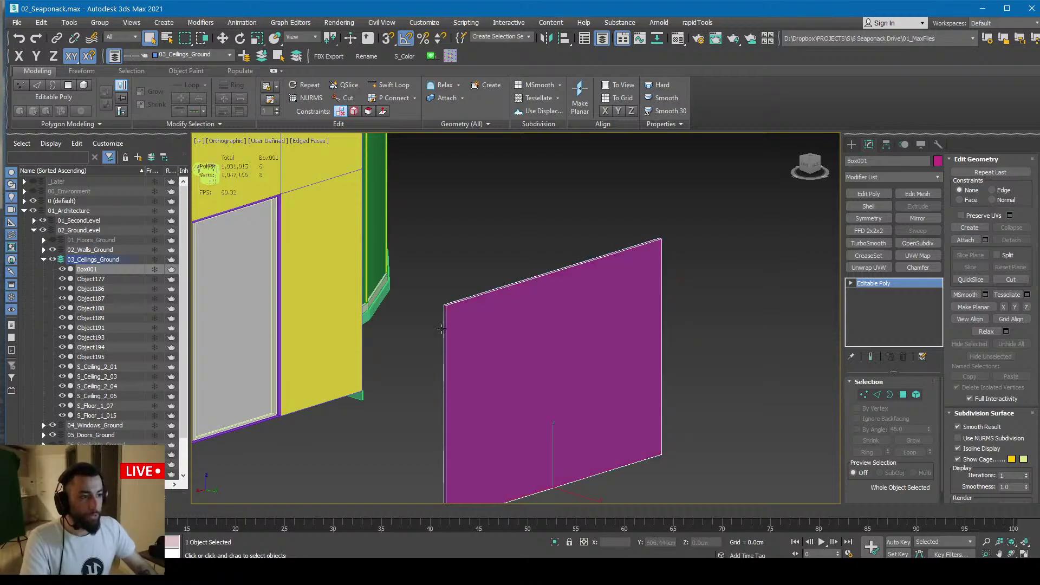
middle_click_drag(437, 432, 432, 365)
Select the box's thin side faces in Polygon mode by inverting the front-face selection
key("4")
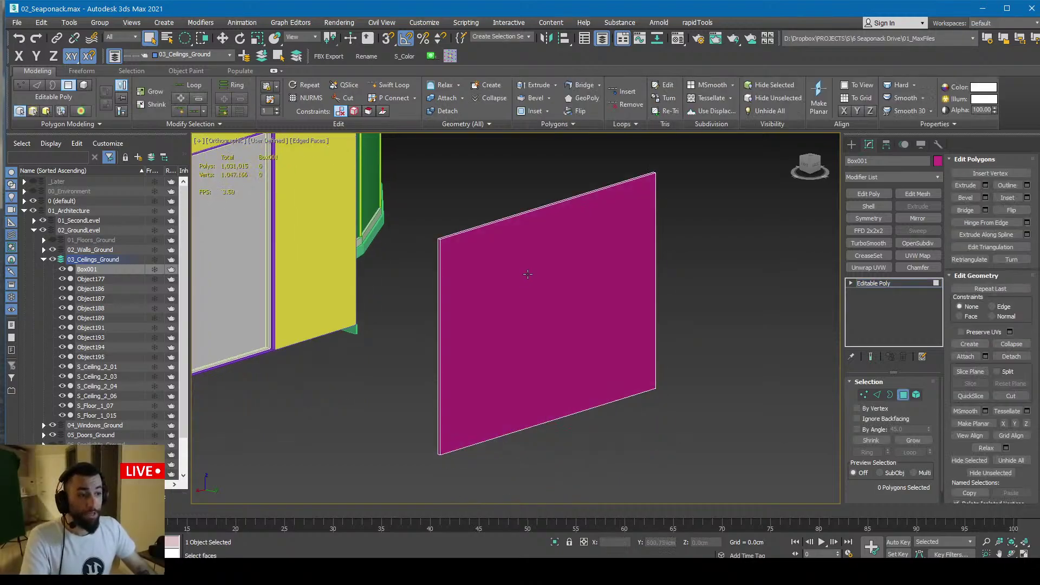
left_click(525, 294)
key("ctrl+i")
scroll(450, 234, "up", 5)
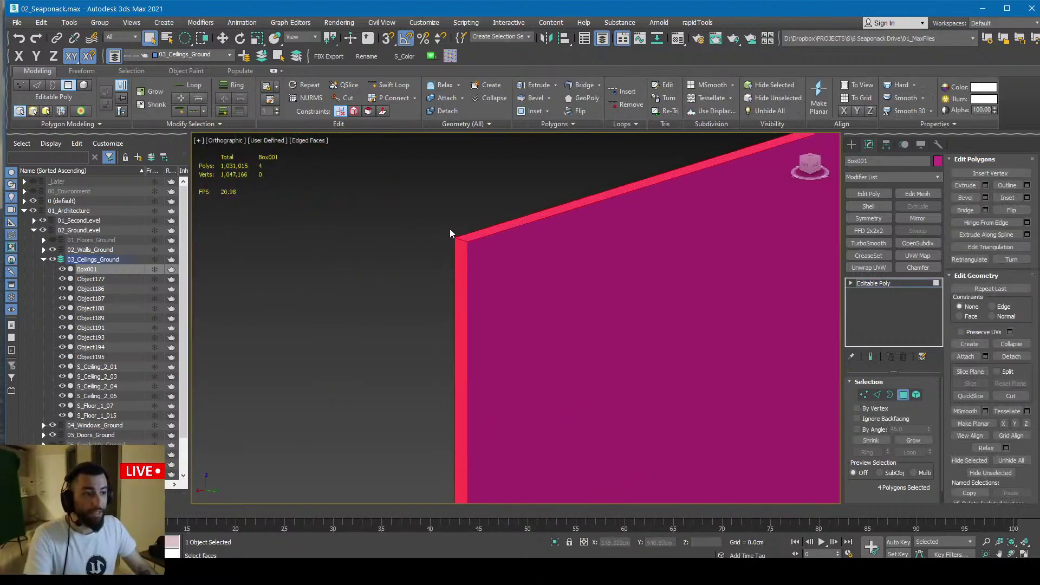
scroll(463, 241, "up", 2)
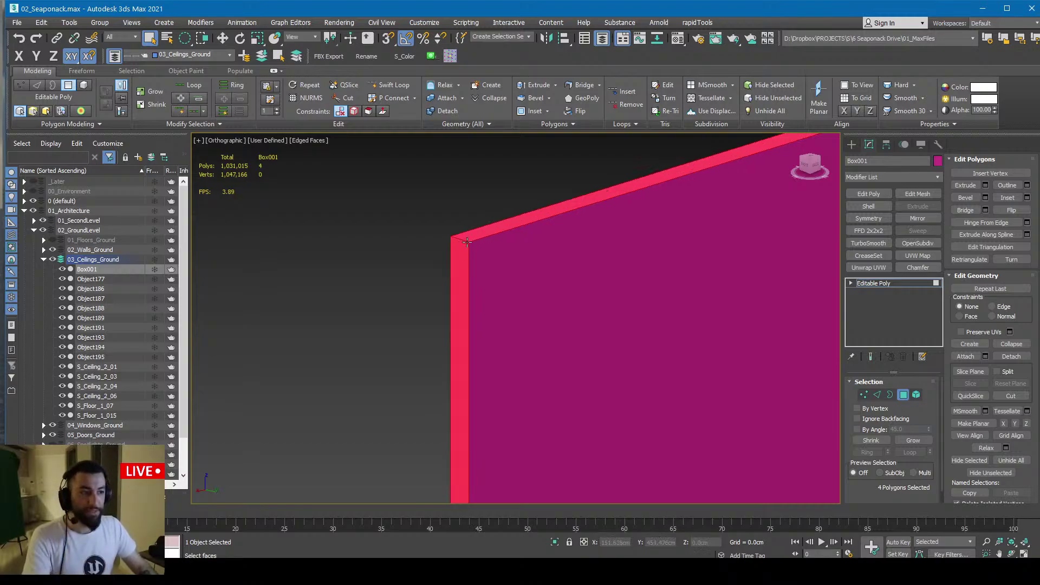
middle_click_drag(479, 273, 480, 194)
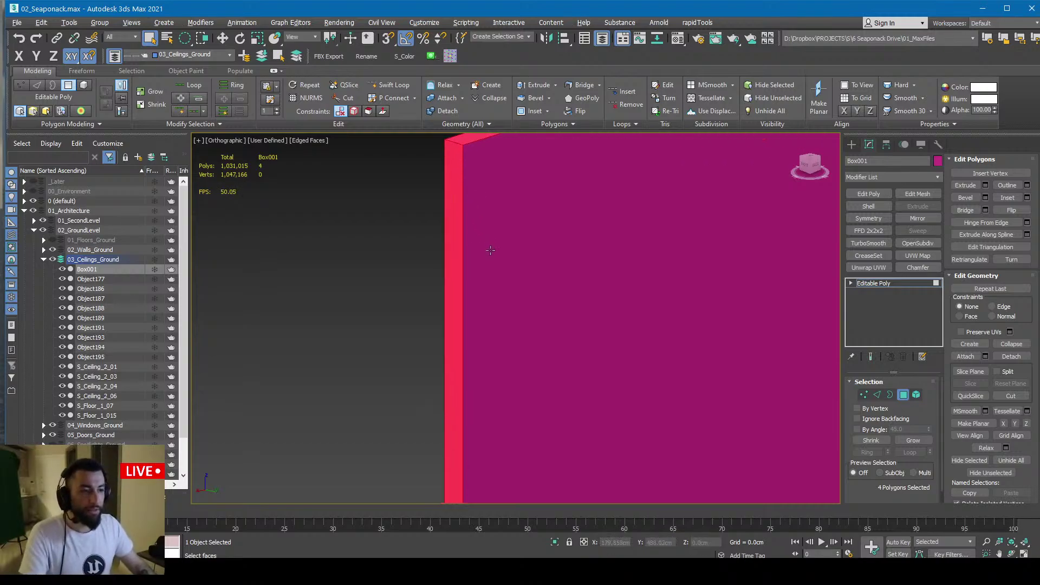
Compare against the S_WindowGlass_02_13 pane in Unreal, switching back and forth with 3ds Max
key("alt+Tab")
mouse_move(481, 262)
right_mouse_down()
mouse_move(495, 330)
mouse_move(507, 346)
mouse_move(534, 344)
mouse_move(469, 255)
right_mouse_up()
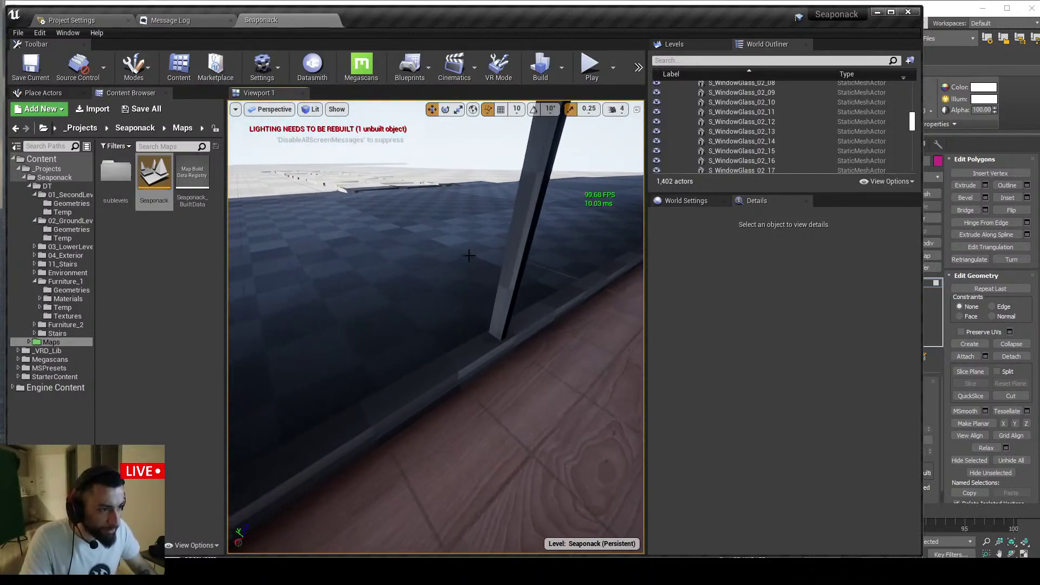
left_click(469, 256)
key("Escape")
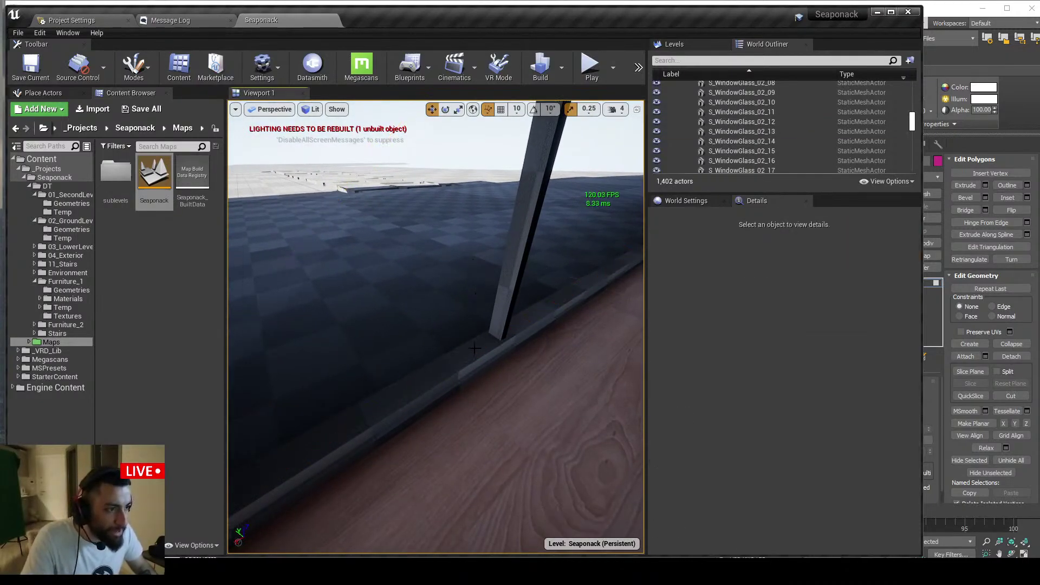
key("alt+Tab")
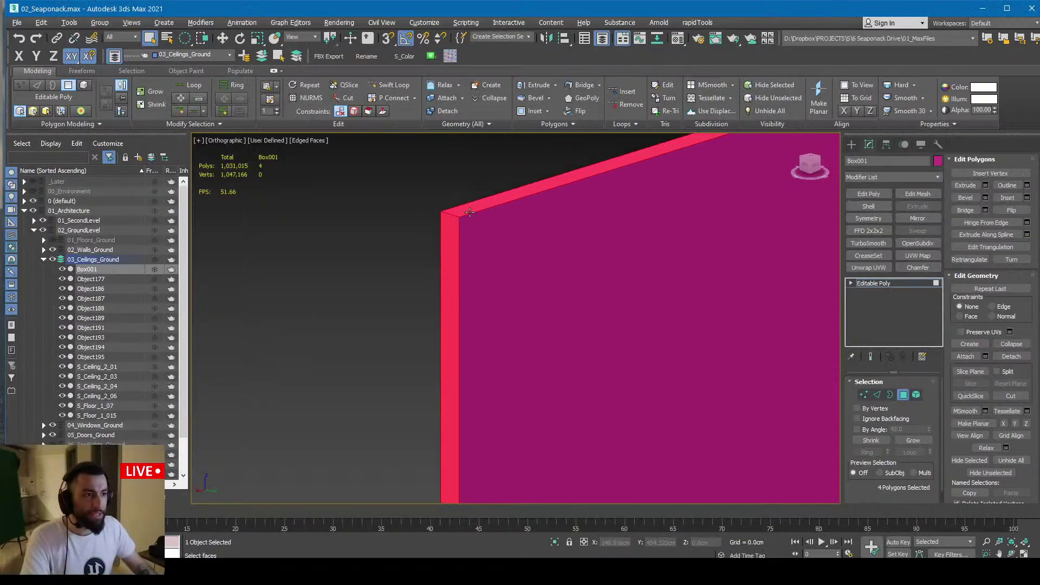
key("alt+Tab")
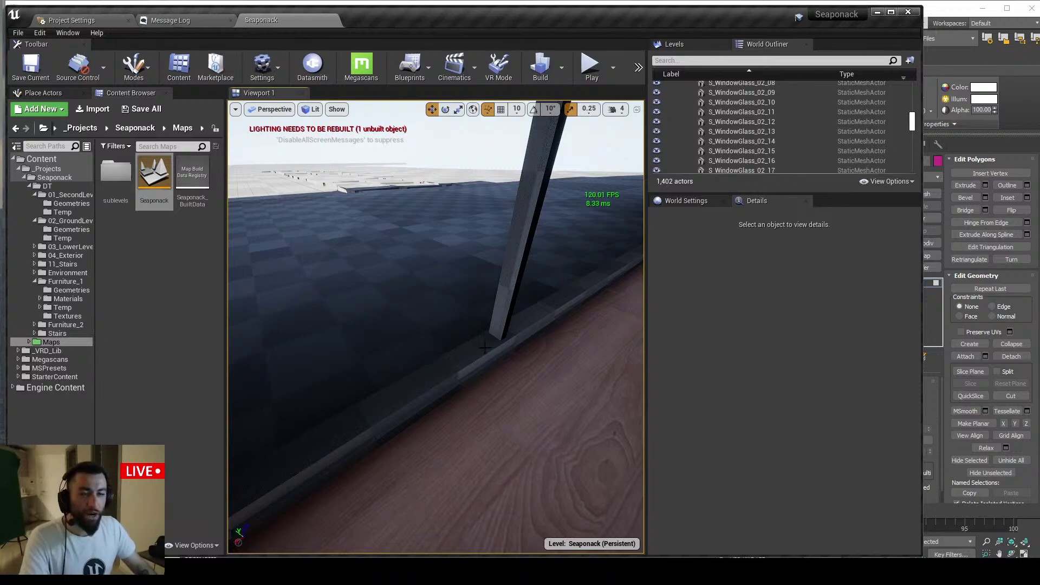
key("alt+Tab")
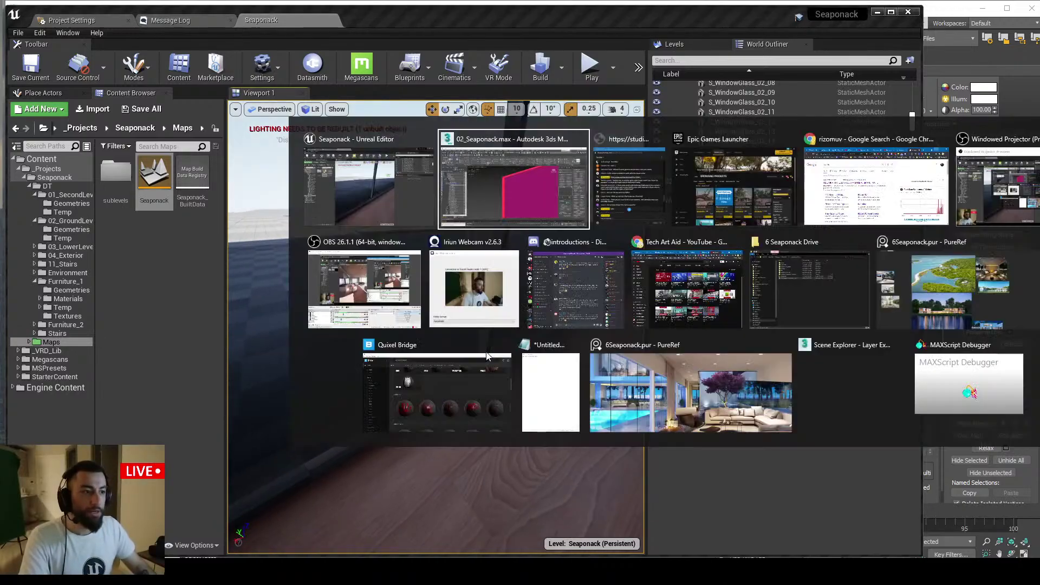
Delete the box's side faces, undo the deletion, and return to Unreal
key("Delete")
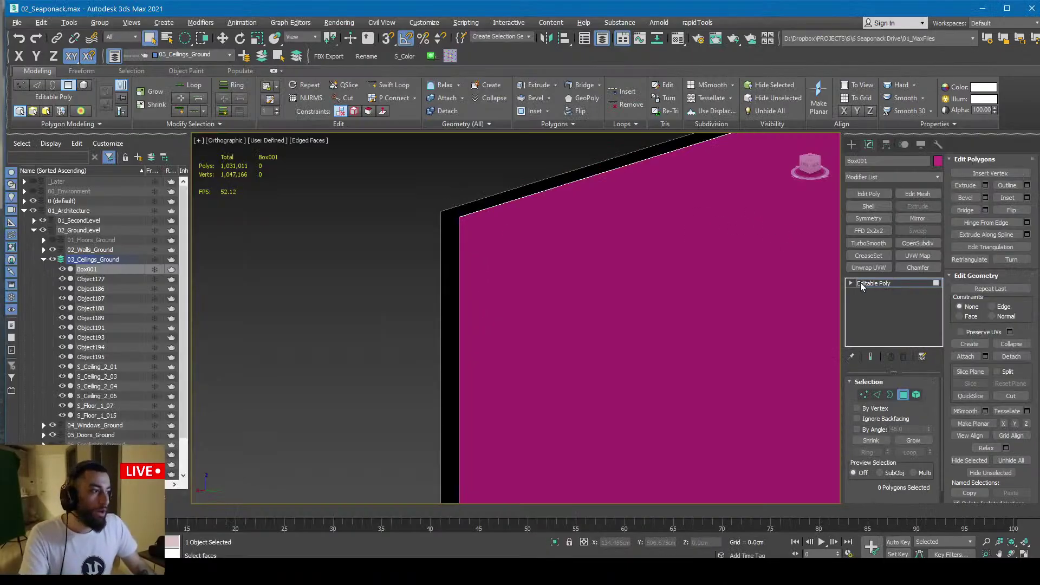
key("ctrl+z")
key("alt+Tab")
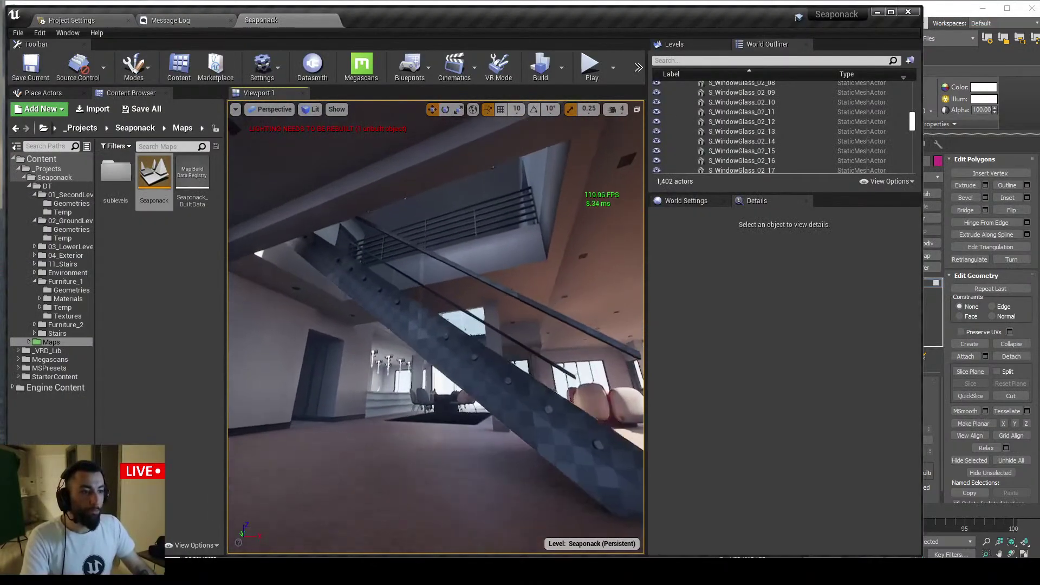
Select the railing glass S_Railing_Glass_05_2 and locate its M_Glass material in the Content Browser
right_click_drag(493, 283, 542, 306)
left_click(493, 283)
right_click_drag(493, 283, 450, 274)
scroll(798, 463, "down", 3)
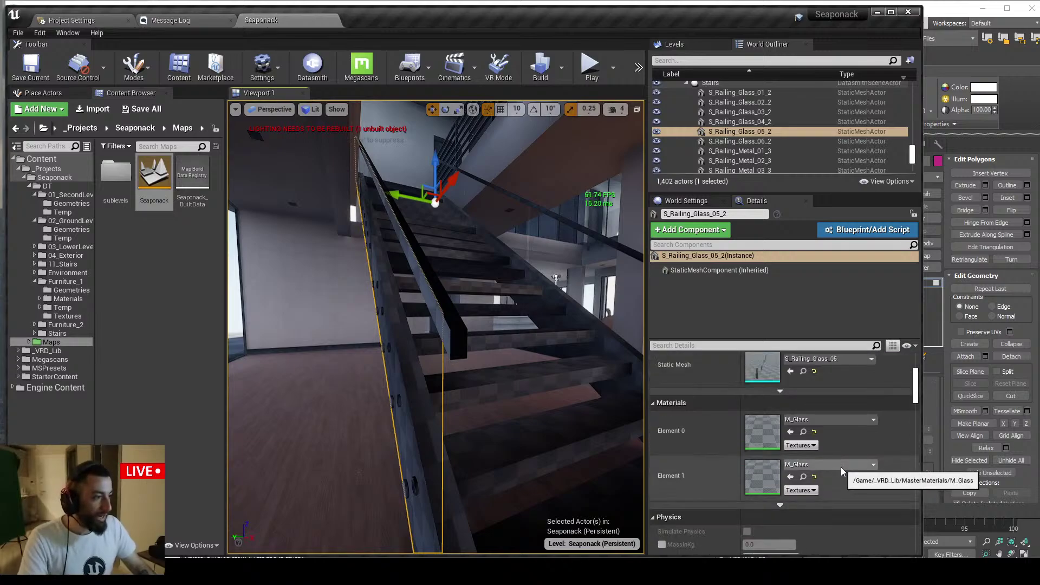
left_click(803, 476)
right_click(185, 298)
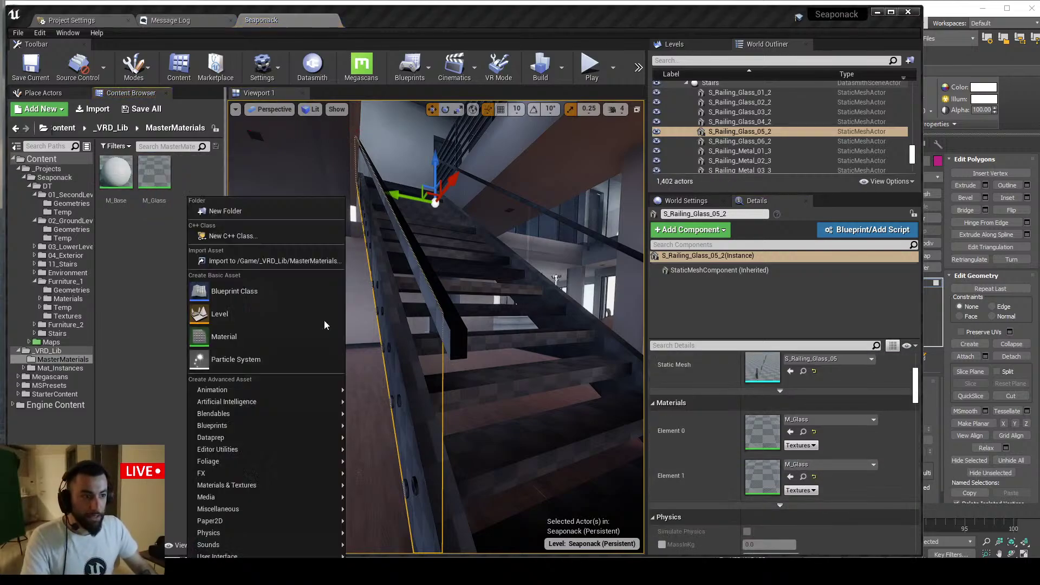
Drag M_Base onto the railing's Element 0 material slot, replacing M_Glass
right_click_drag(401, 320, 519, 312)
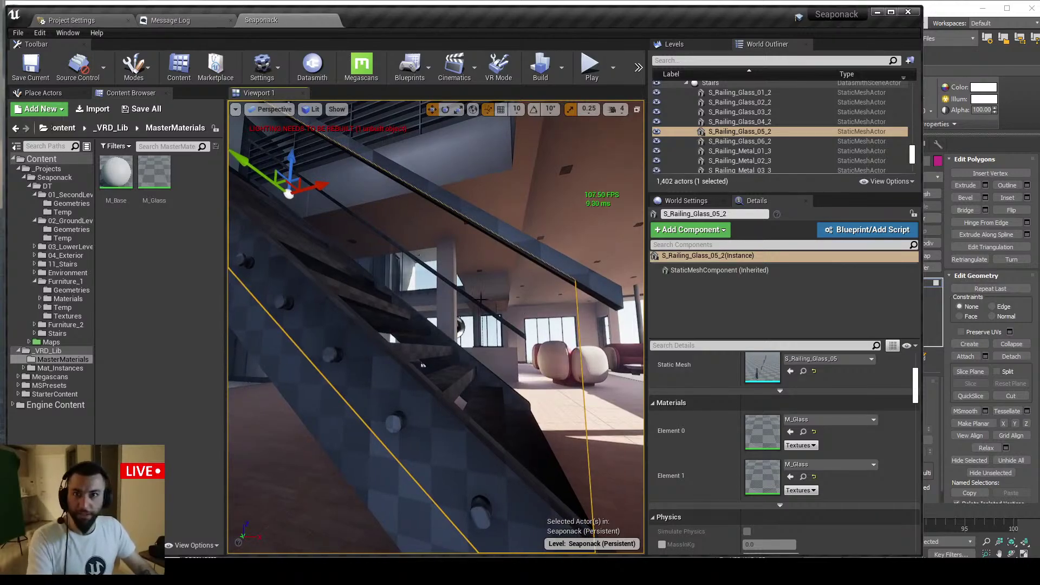
key("Escape")
right_click_drag(468, 264, 448, 238)
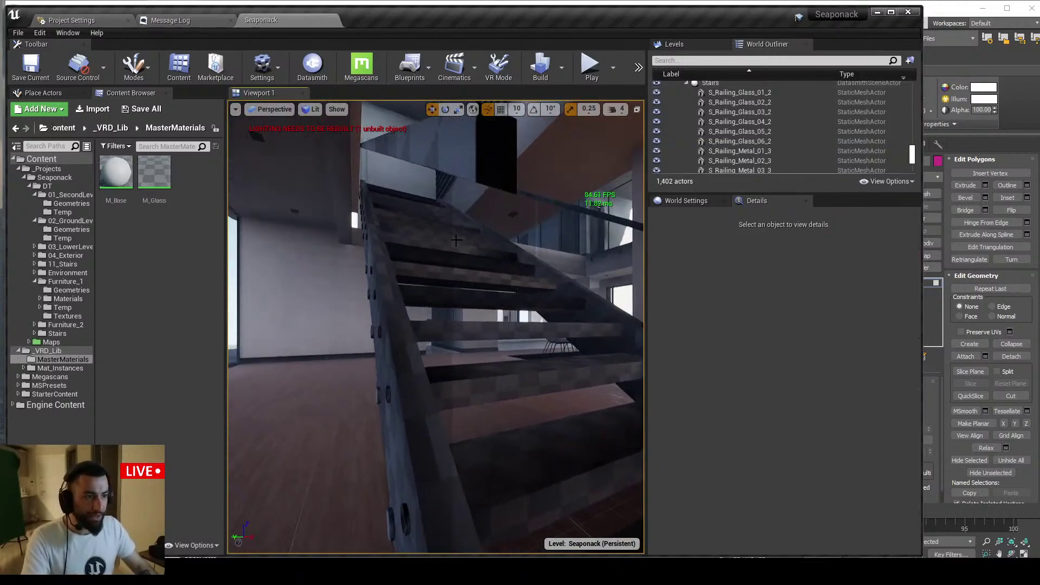
left_click(447, 237)
left_click_drag(116, 172, 763, 432)
Orbit around the stair railing to check its new M_Base look, then deselect it
key("Escape")
key("a")
right_click_drag(530, 370, 558, 371)
left_click(446, 185)
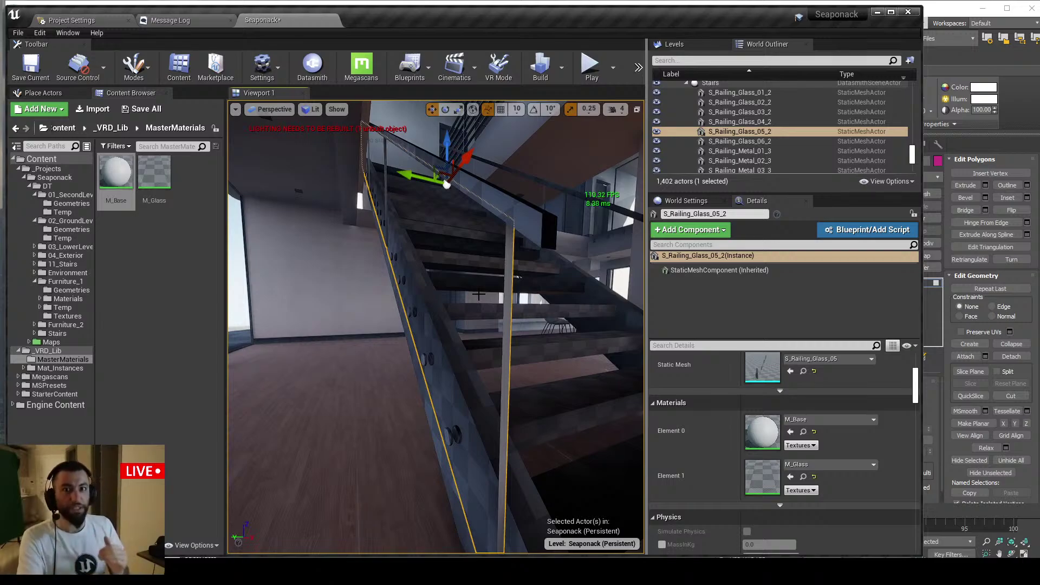
right_click_drag(437, 209, 419, 206)
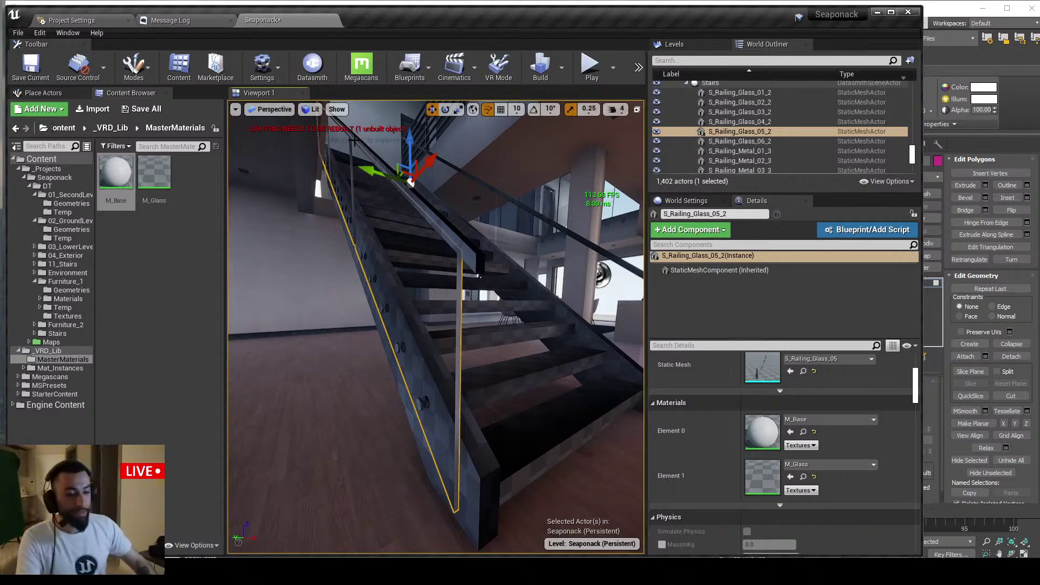
key("s")
mouse_move(402, 245)
right_mouse_down()
mouse_move(402, 257)
mouse_move(395, 241)
right_mouse_up()
key("Escape")
Open the stream's live chat window and move it further left
key("d")
left_click(304, 574)
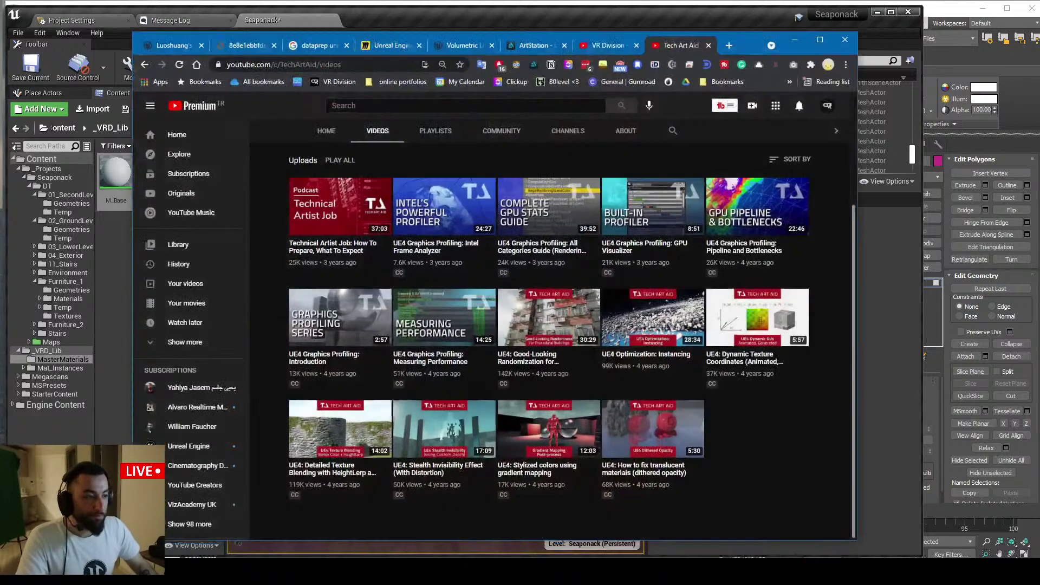
left_click(303, 573)
left_click(282, 572)
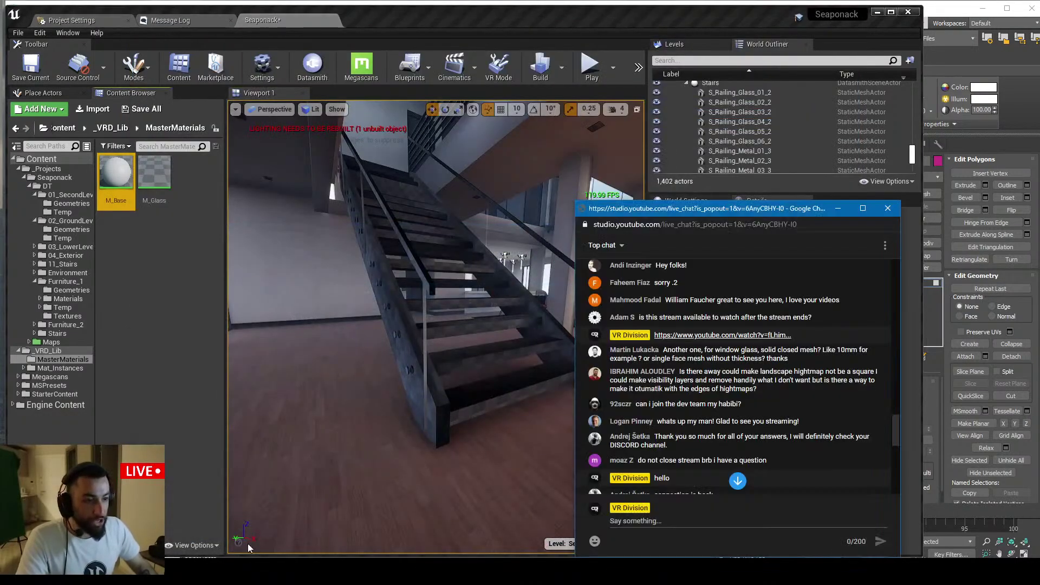
left_click_drag(686, 208, 571, 188)
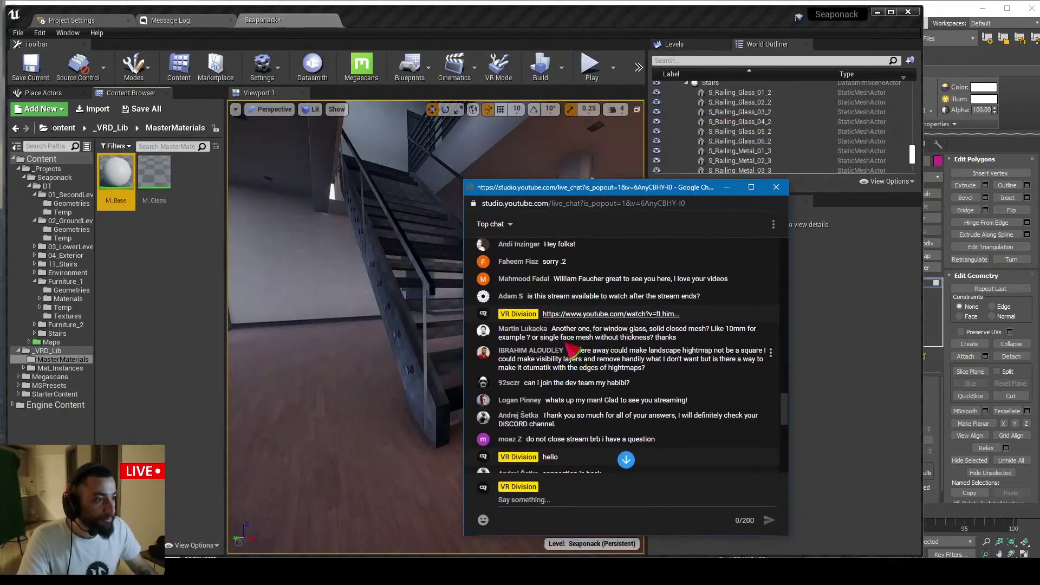
Highlight a viewer's question about landscape heightmaps in the chat, then minimize the chat
scroll(650, 349, "down", 1)
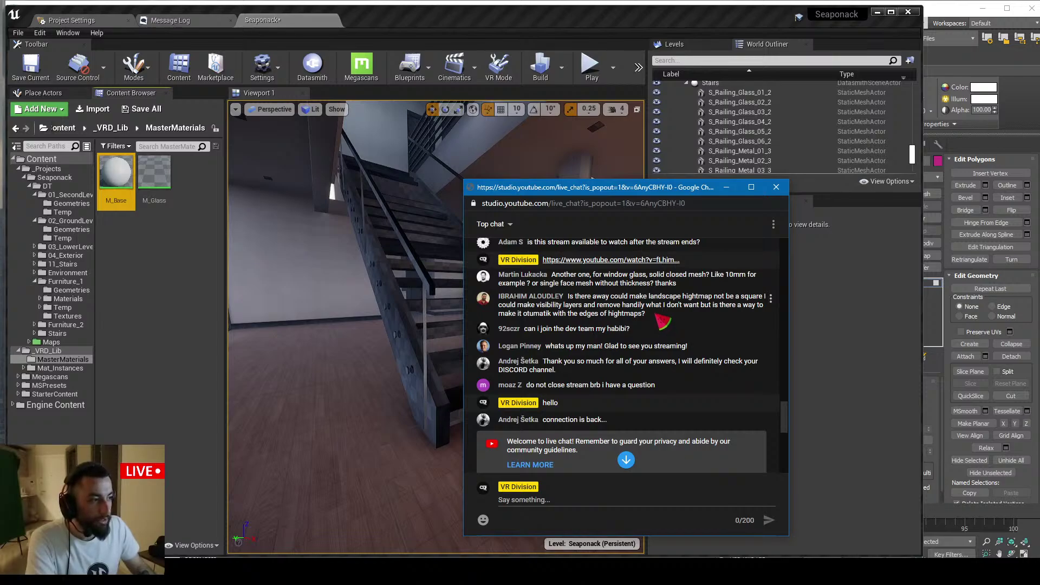
left_click_drag(648, 314, 568, 296)
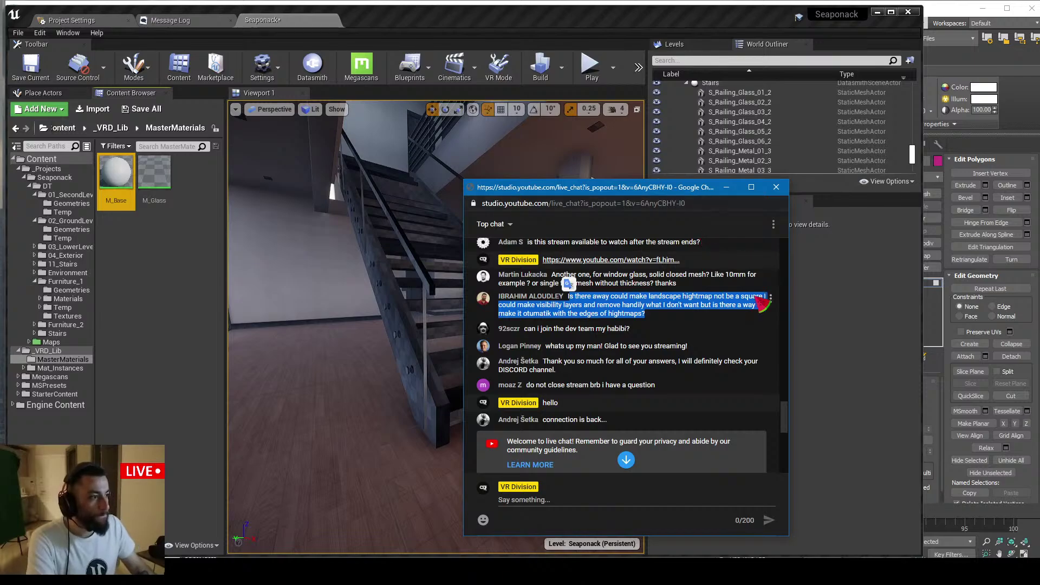
left_click(726, 187)
right_click_drag(501, 288, 519, 306)
key("alt+Tab")
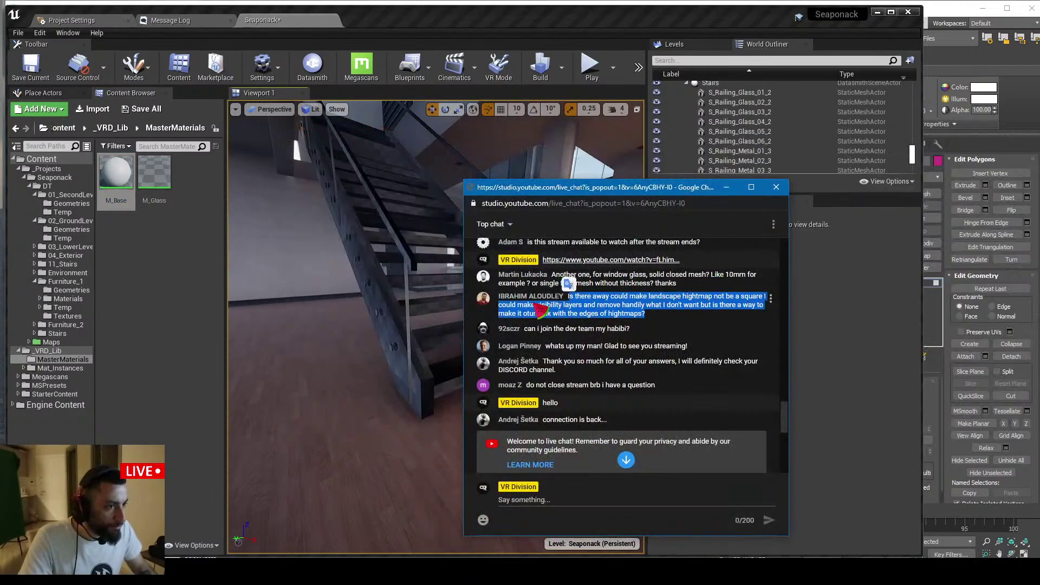
Search the Place panel for 'land' and create a new Landscape in the level
left_click(726, 187)
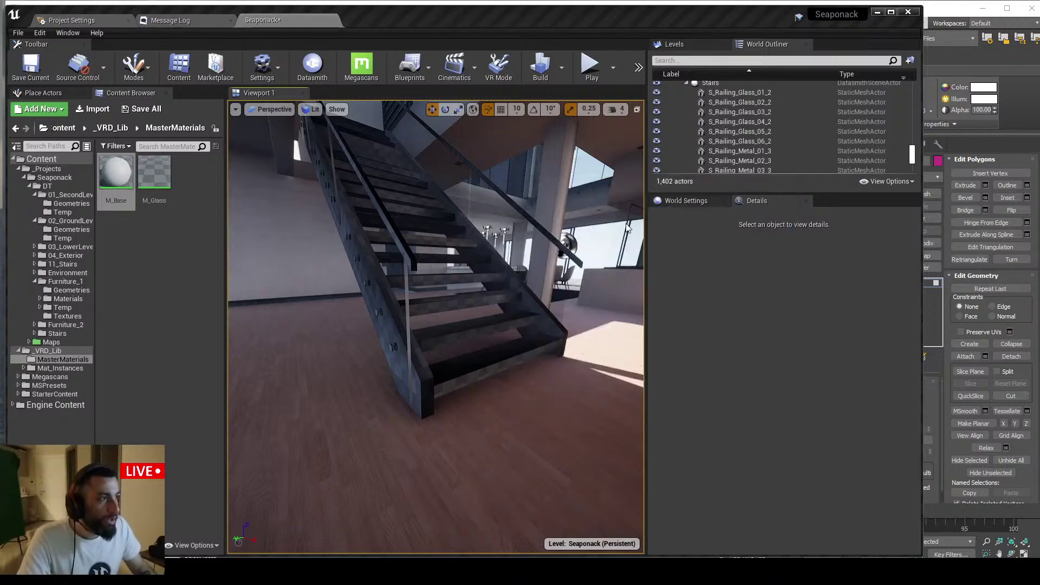
key("s")
right_click_drag(520, 282, 270, 239)
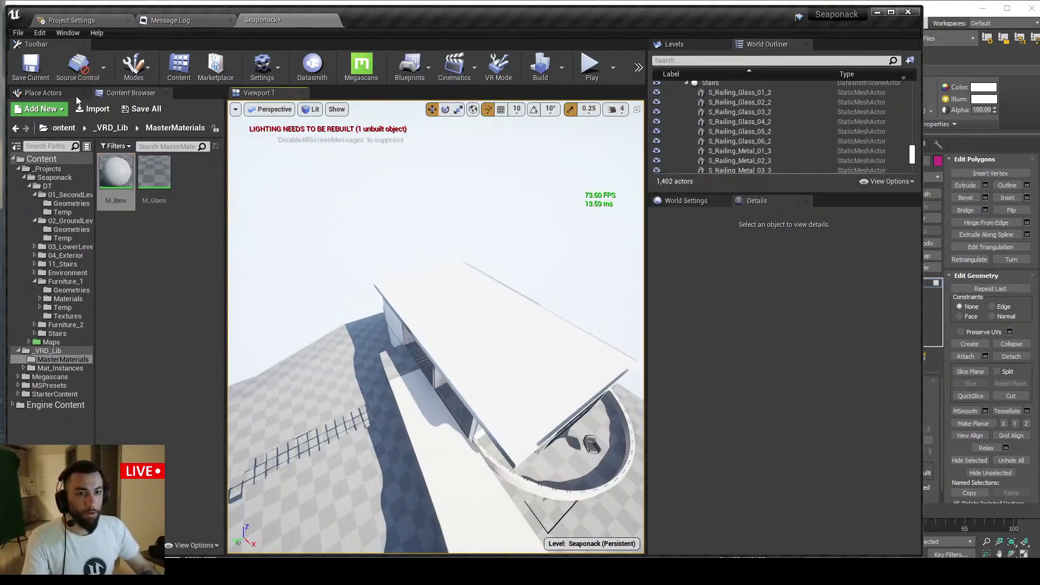
left_click(43, 92)
type("land")
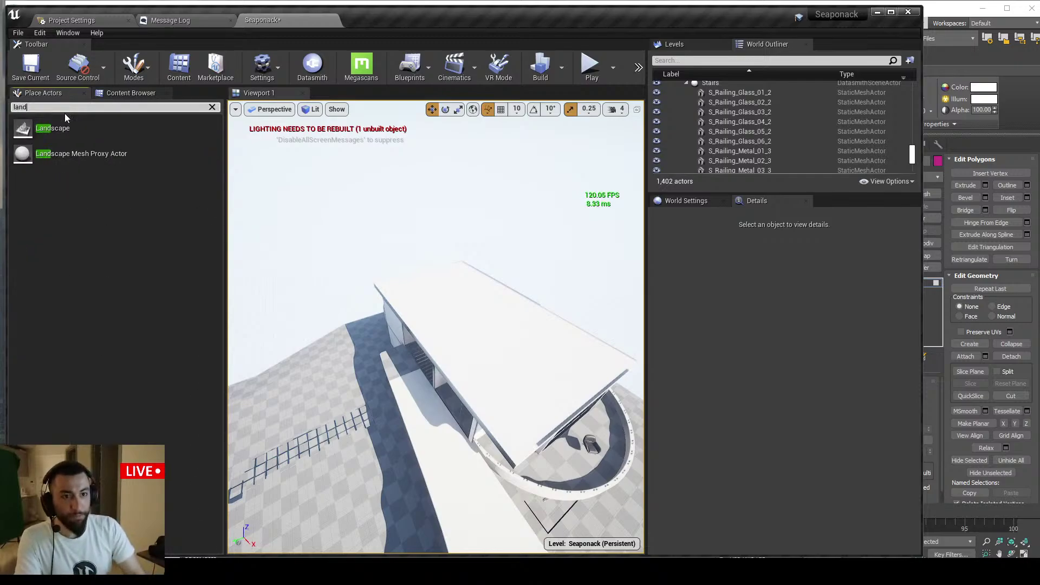
left_click_drag(65, 117, 340, 385)
left_click(165, 357)
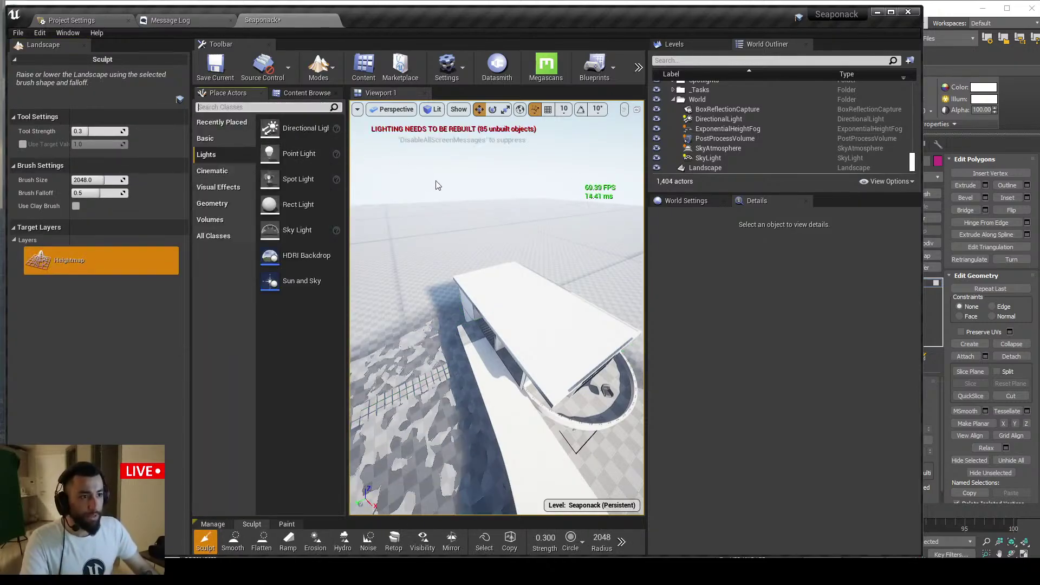
Dock the Landscape panel beside the viewport, then move it back to the left
right_click_drag(438, 186, 379, 130)
key("s")
key("s")
left_click_drag(48, 46, 171, 94)
right_click_drag(367, 183, 245, 120)
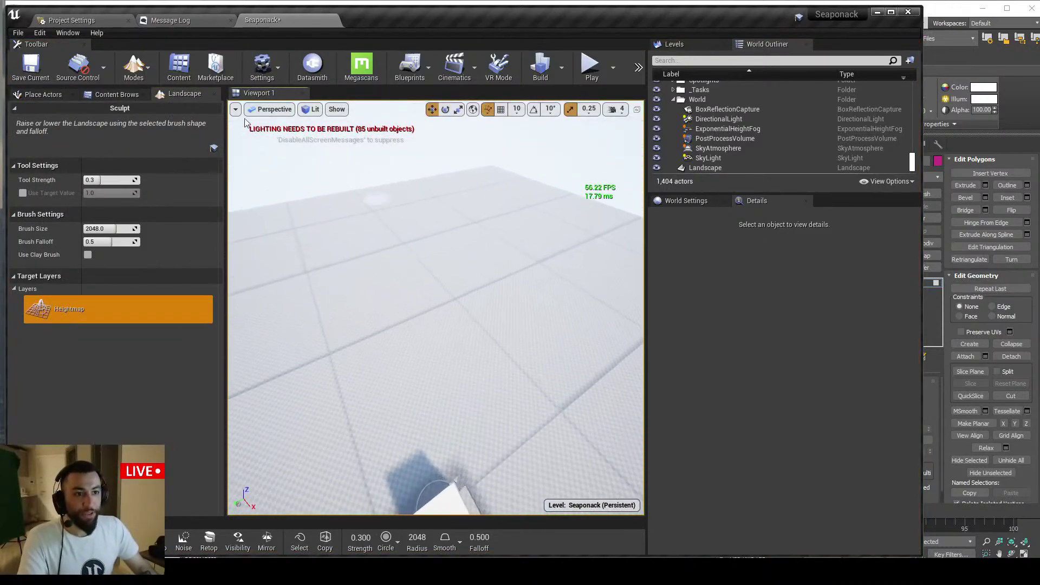
Switch the editor to Landscape mode from the Modes dropdown and orbit over the grid
left_click(144, 68)
left_click(172, 115)
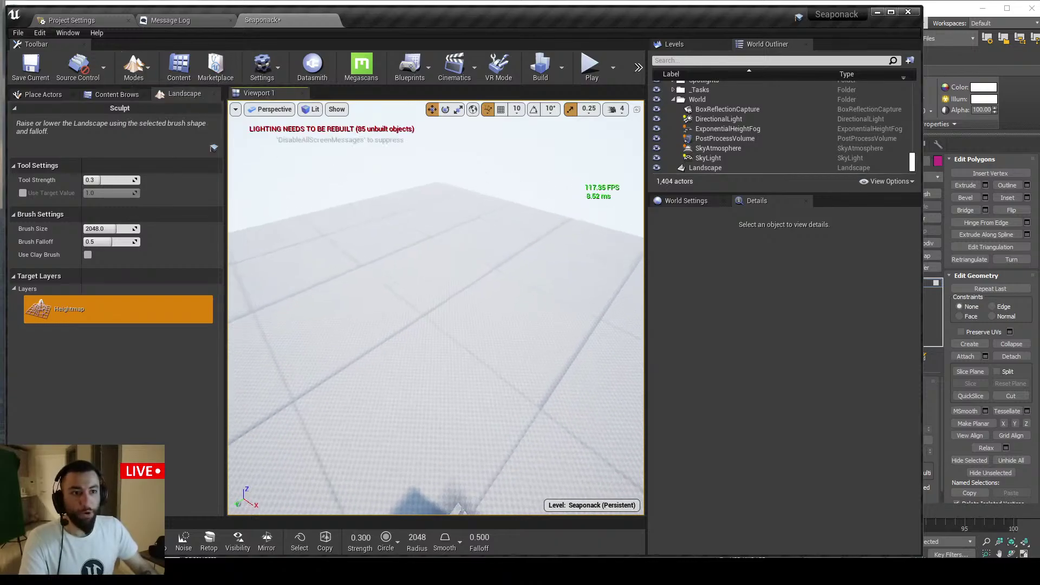
right_click_drag(398, 190, 399, 190)
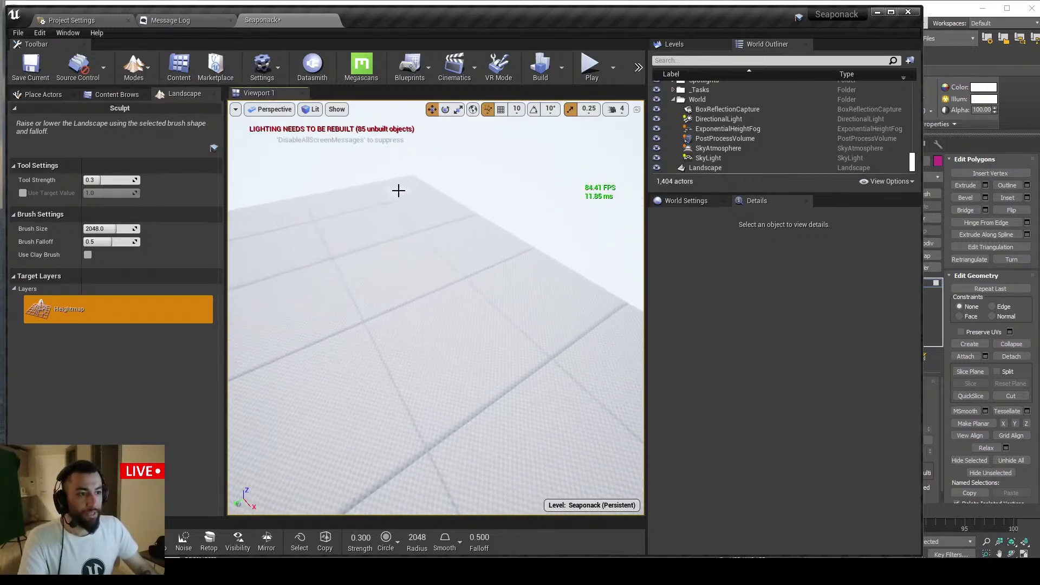
right_click_drag(452, 222, 244, 169)
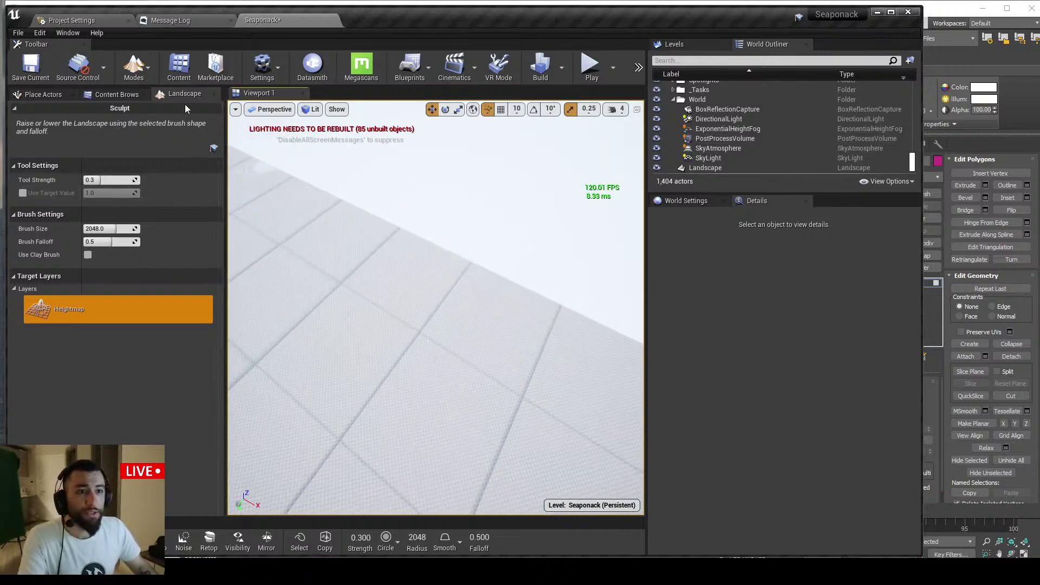
left_click(136, 71)
left_click(149, 112)
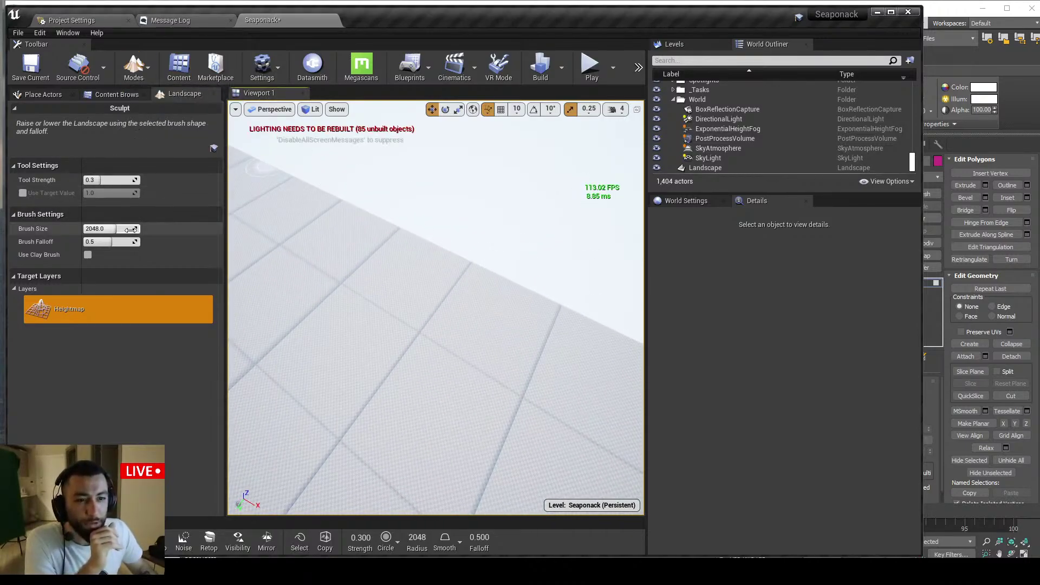
mouse_move(411, 168)
right_mouse_down()
mouse_move(396, 173)
mouse_move(410, 168)
right_mouse_up()
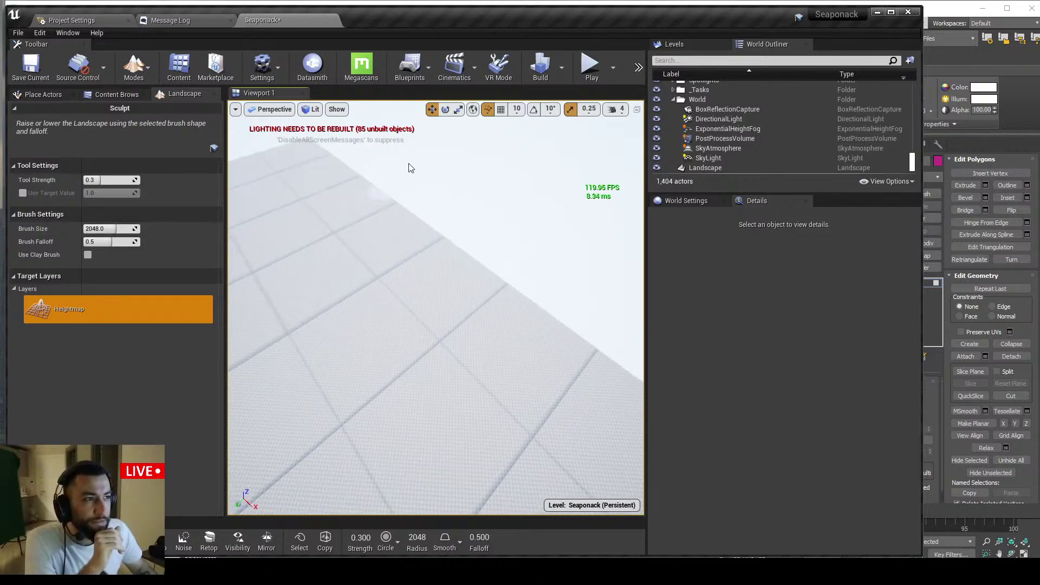
Widen the Landscape sculpt settings panel and viewport by dragging the panel splitters right
left_click(45, 94)
left_click(111, 94)
left_click(178, 95)
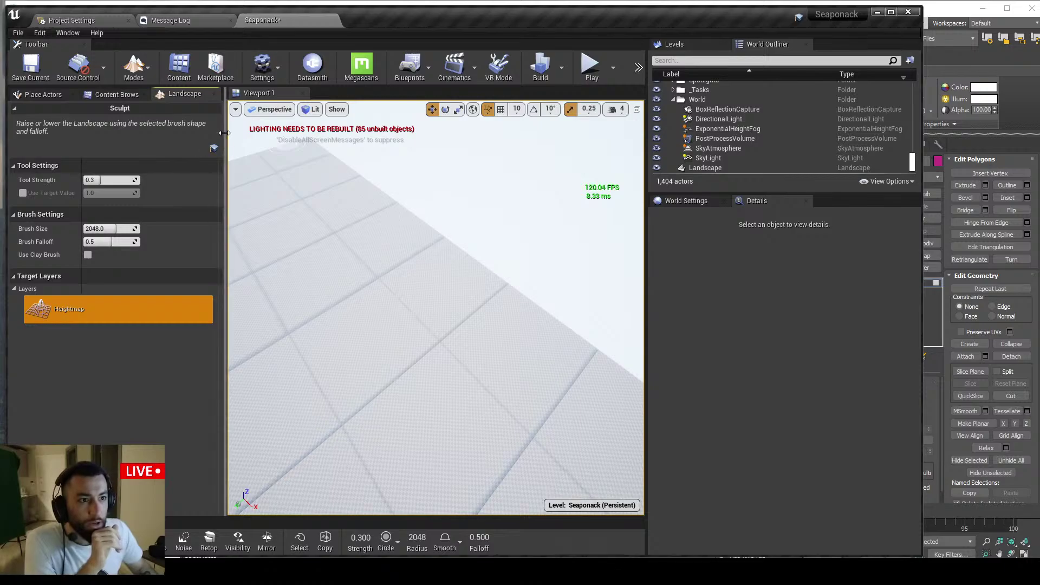
left_click_drag(226, 139, 275, 140)
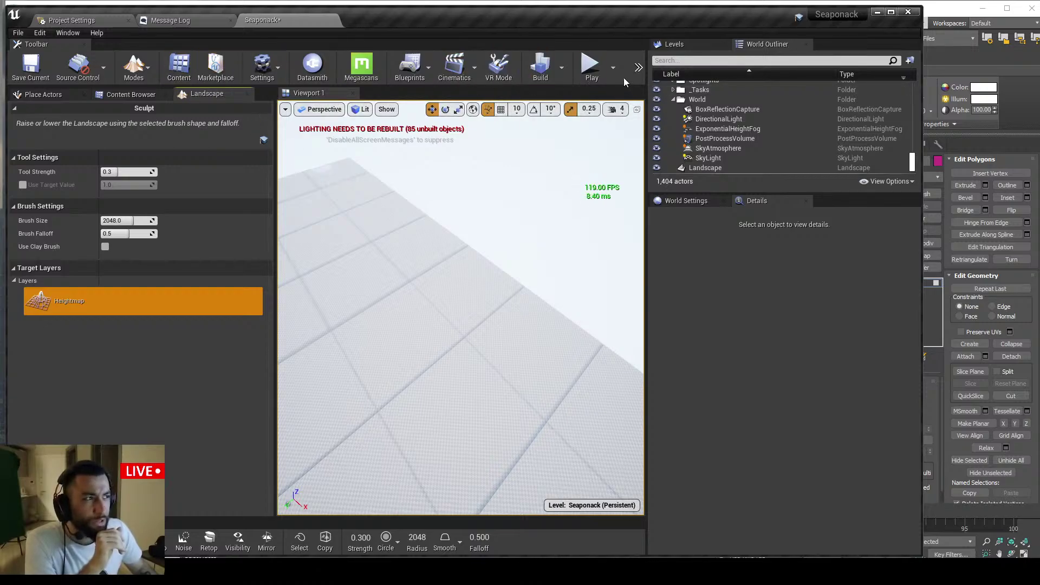
left_click_drag(648, 89, 684, 90)
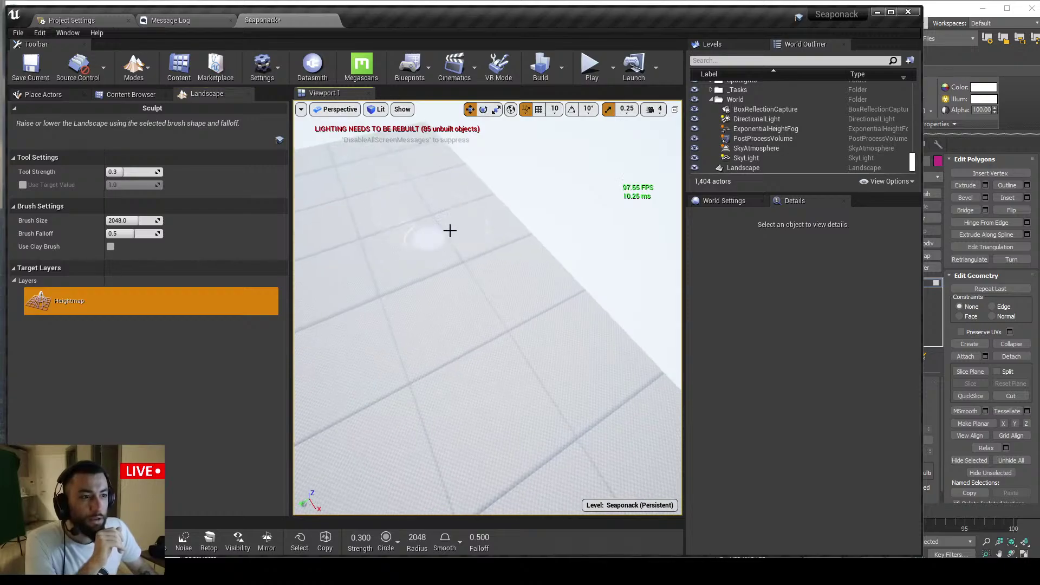
scroll(404, 255, "up", 3)
left_click(150, 77)
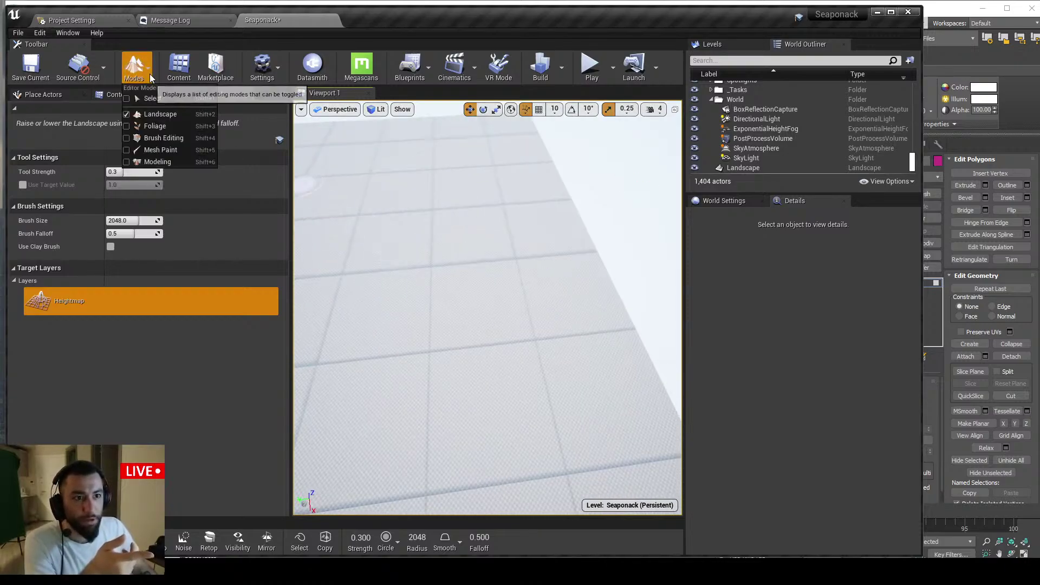
left_click(146, 77)
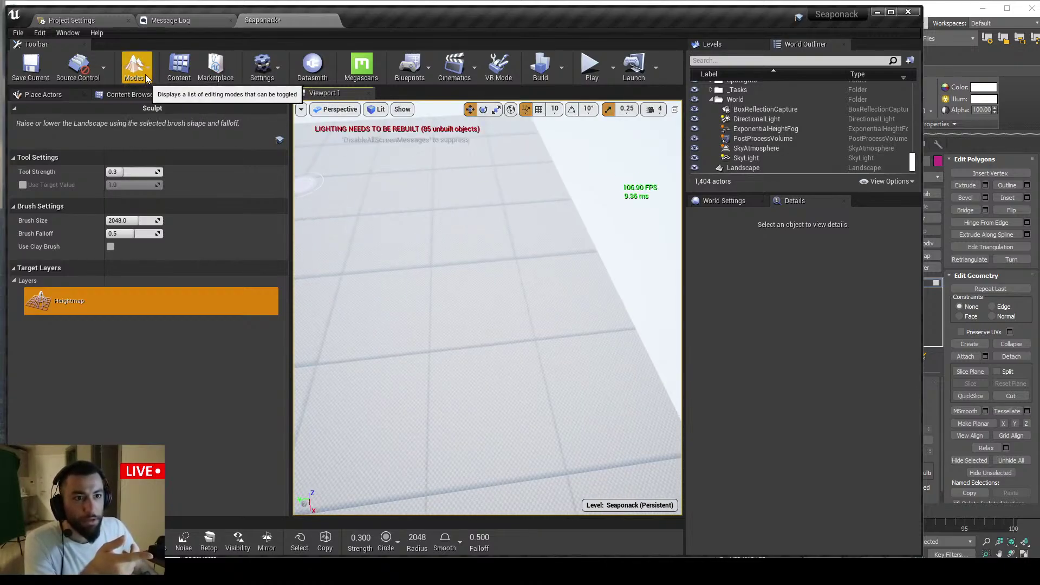
left_click(126, 95)
left_click(198, 94)
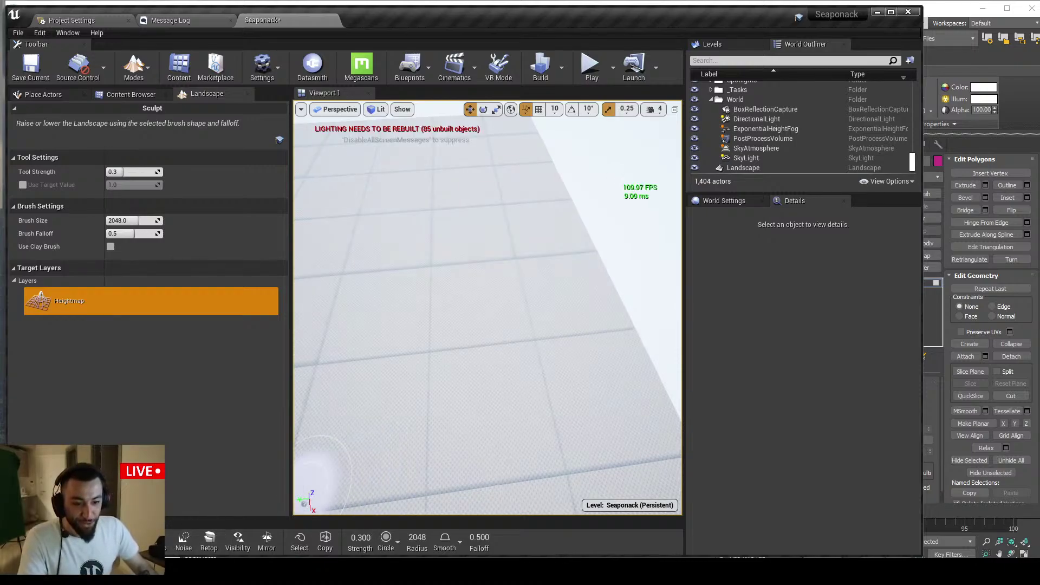
Switch the landscape to Manage mode and delete two components at the far edge
key("ctrl+1")
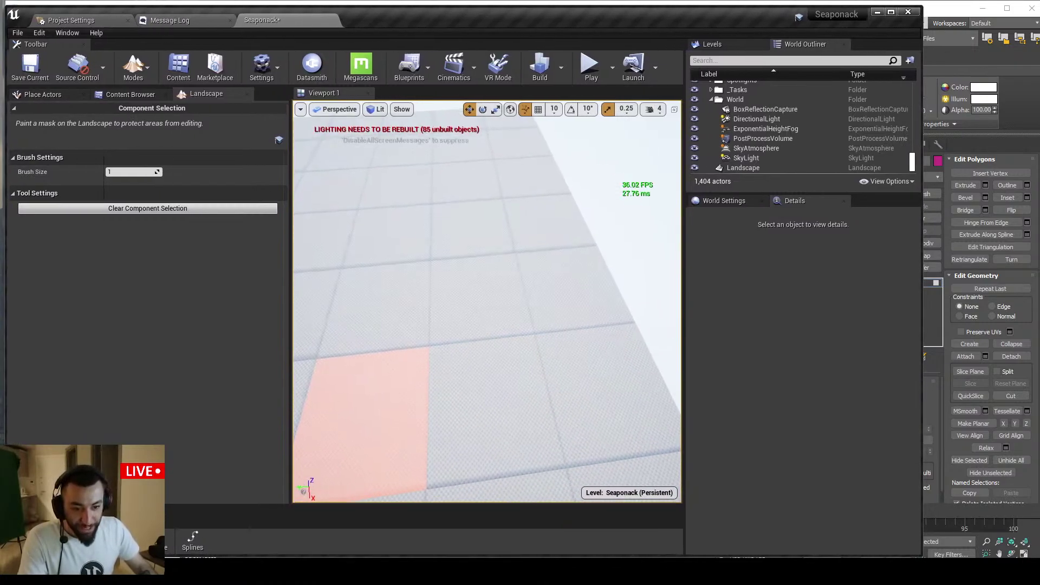
left_click_drag(35, 509, 82, 82)
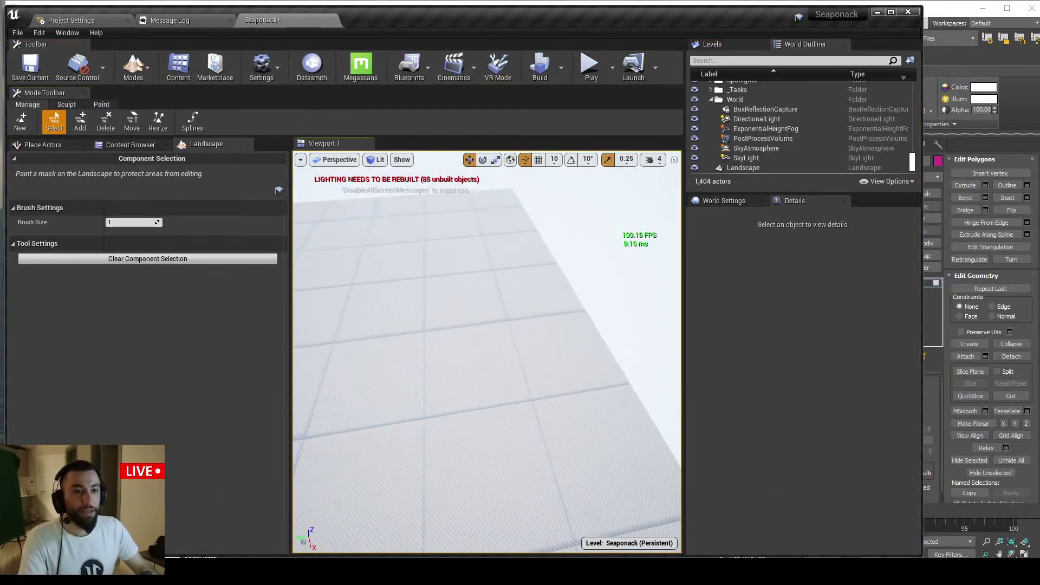
left_click(105, 122)
left_click(499, 246)
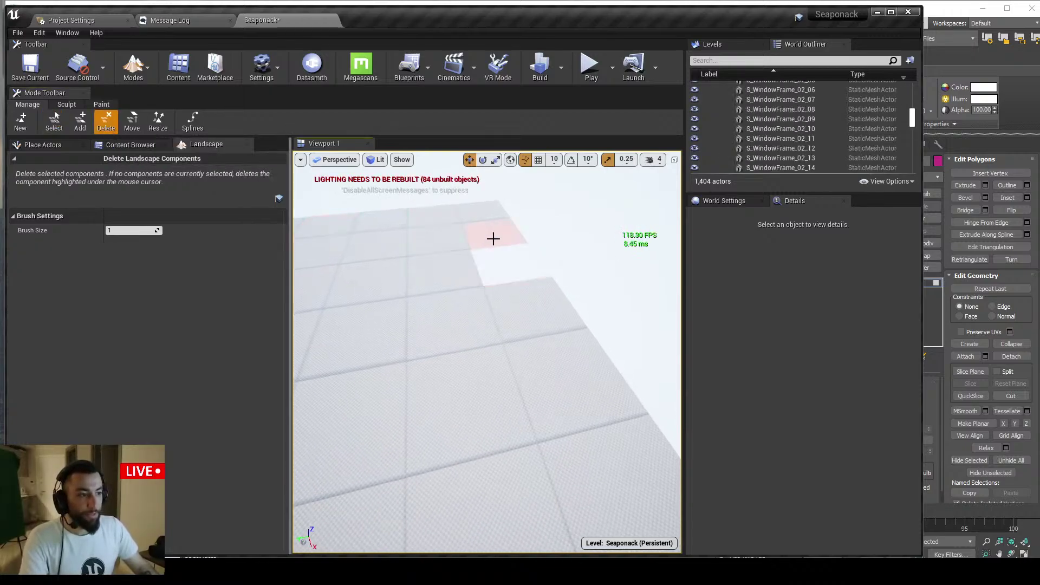
left_click(485, 211)
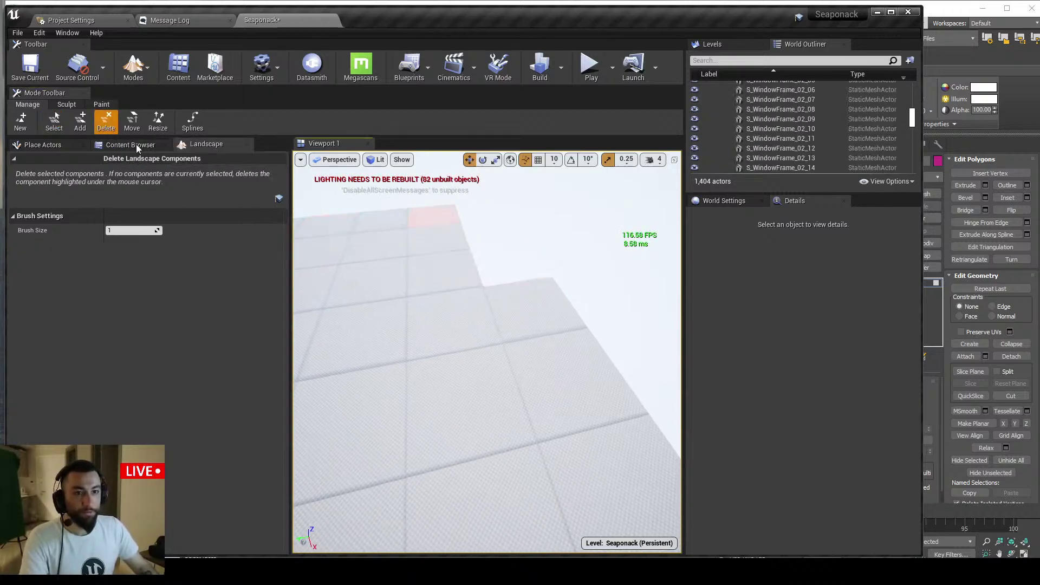
Add new landscape components beyond the edge with the Add tool
left_click(80, 122)
right_click_drag(516, 366, 576, 366)
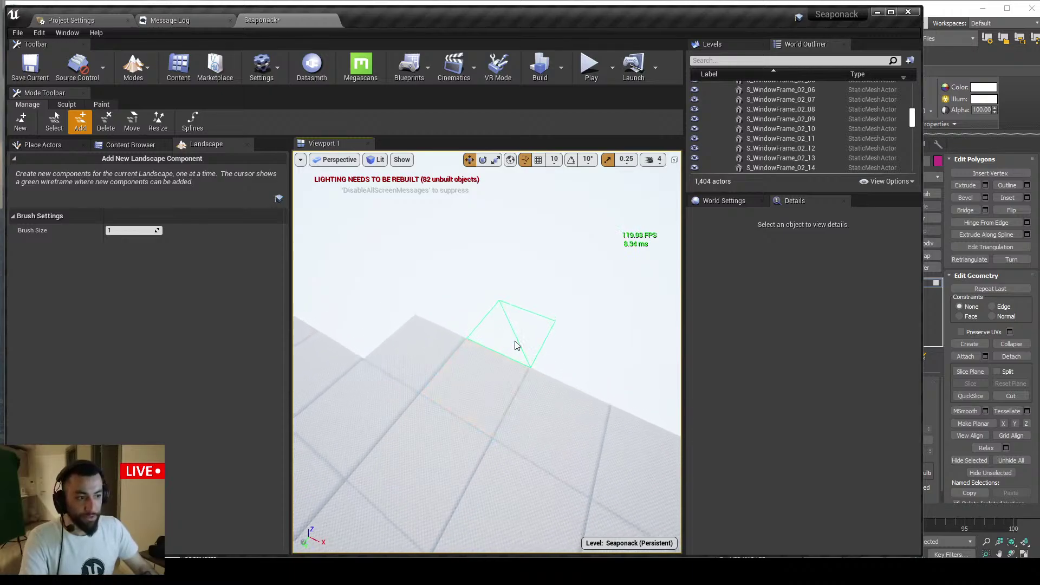
mouse_move(489, 343)
left_mouse_down()
mouse_move(462, 302)
mouse_move(485, 281)
mouse_move(411, 298)
mouse_move(436, 310)
left_mouse_up()
right_click_drag(434, 306, 388, 306)
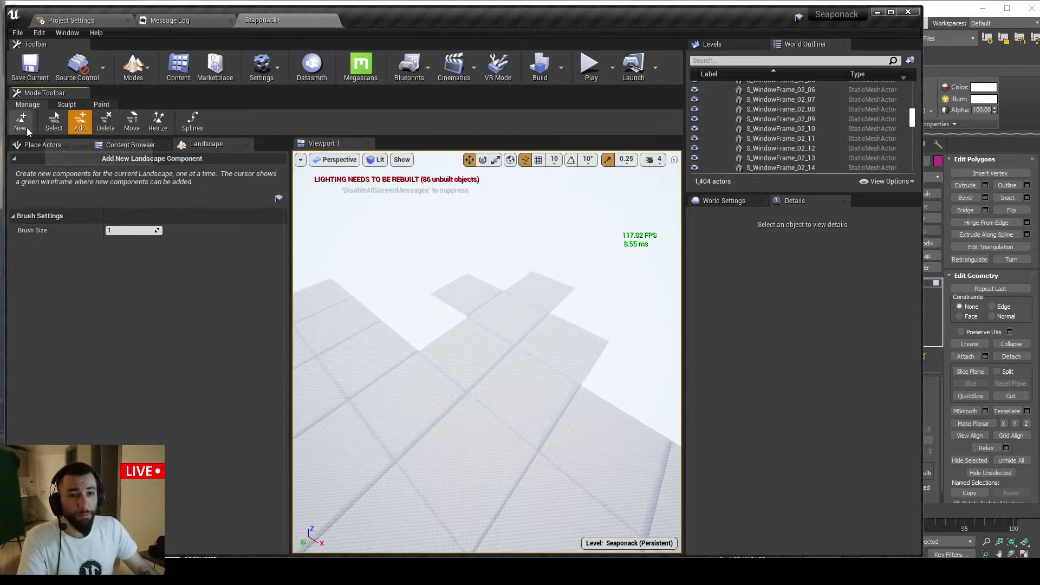
right_click_drag(368, 271, 266, 277)
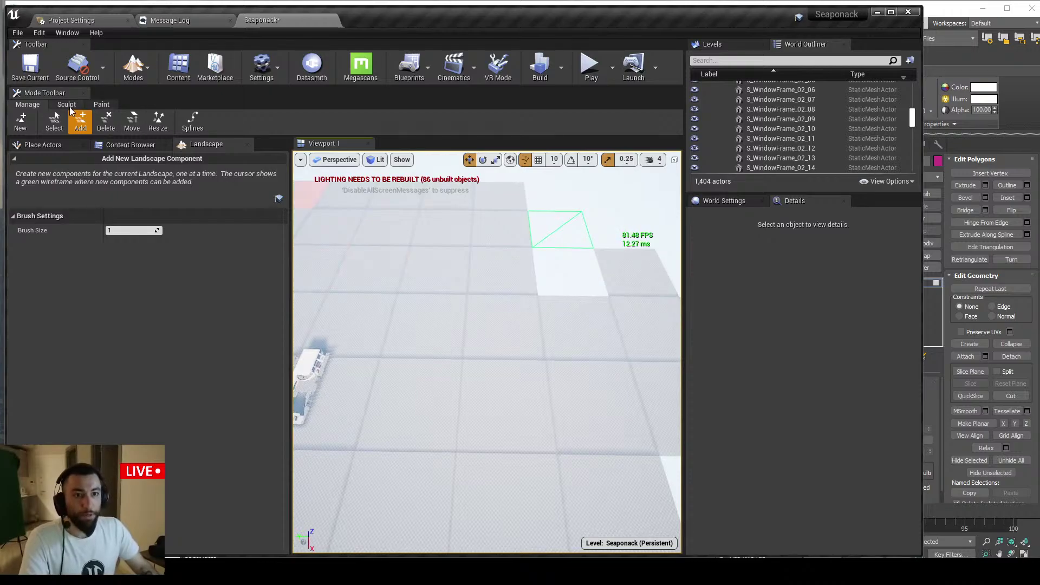
Return to ordinary Select mode and select the Landscape actor
left_click(66, 104)
left_click(27, 104)
left_click(133, 65)
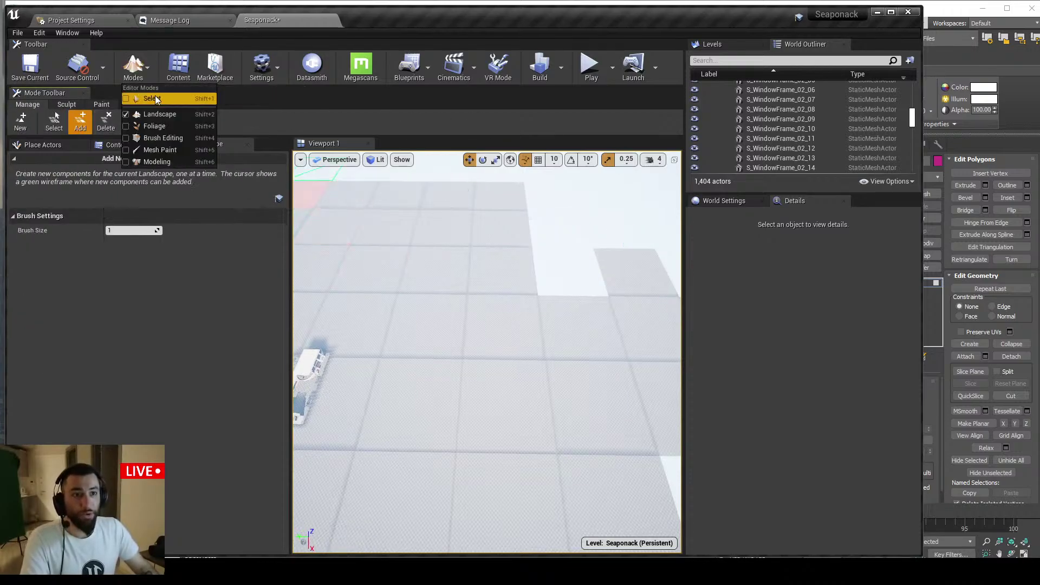
left_click(157, 109)
right_click_drag(414, 260, 501, 295)
left_click(485, 333)
right_click_drag(485, 332, 531, 345)
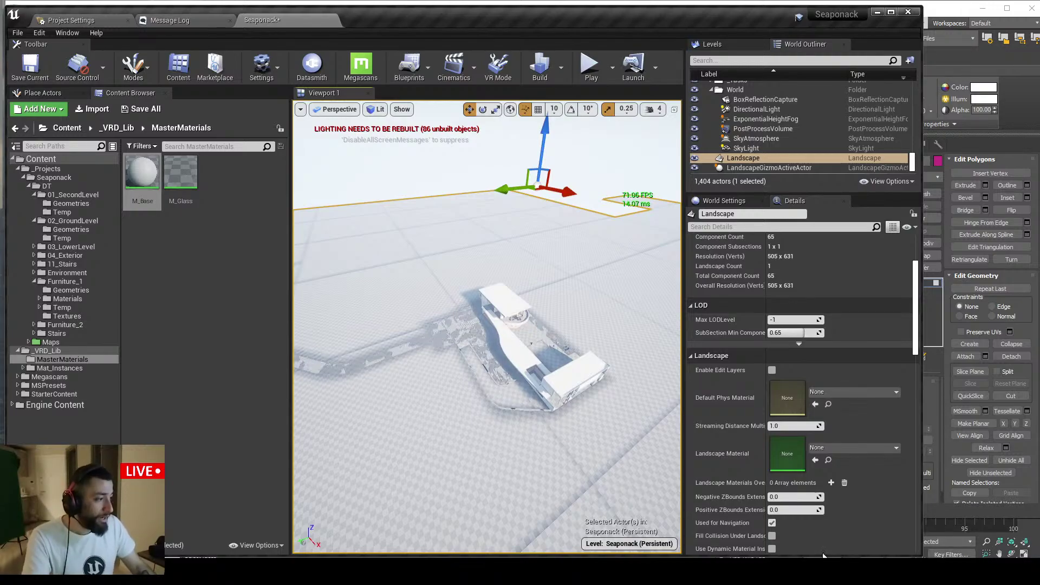
right_click_drag(402, 489, 425, 498)
key("w")
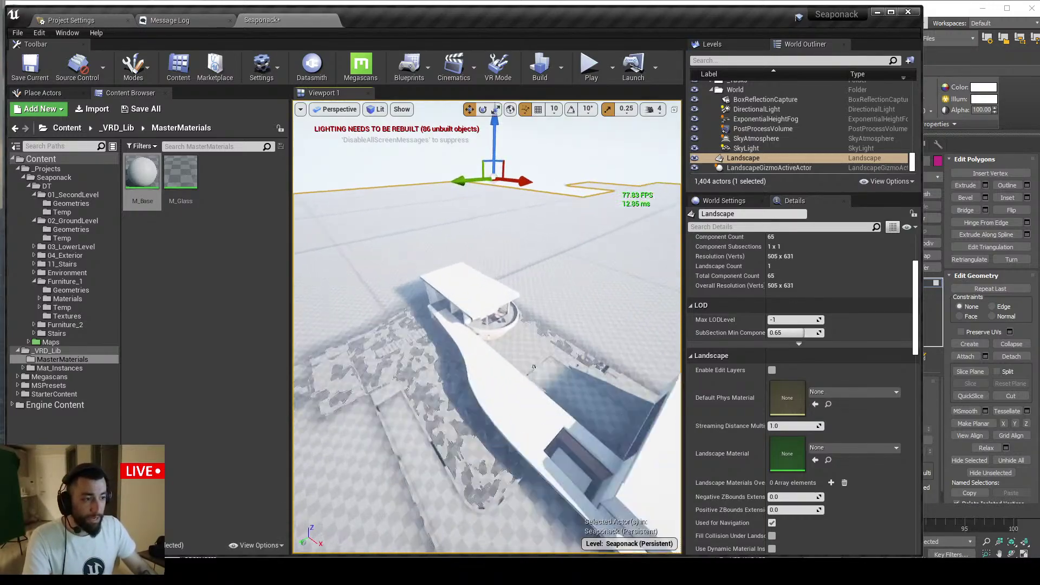
right_click_drag(497, 345, 444, 360)
scroll(520, 344, "up", 5)
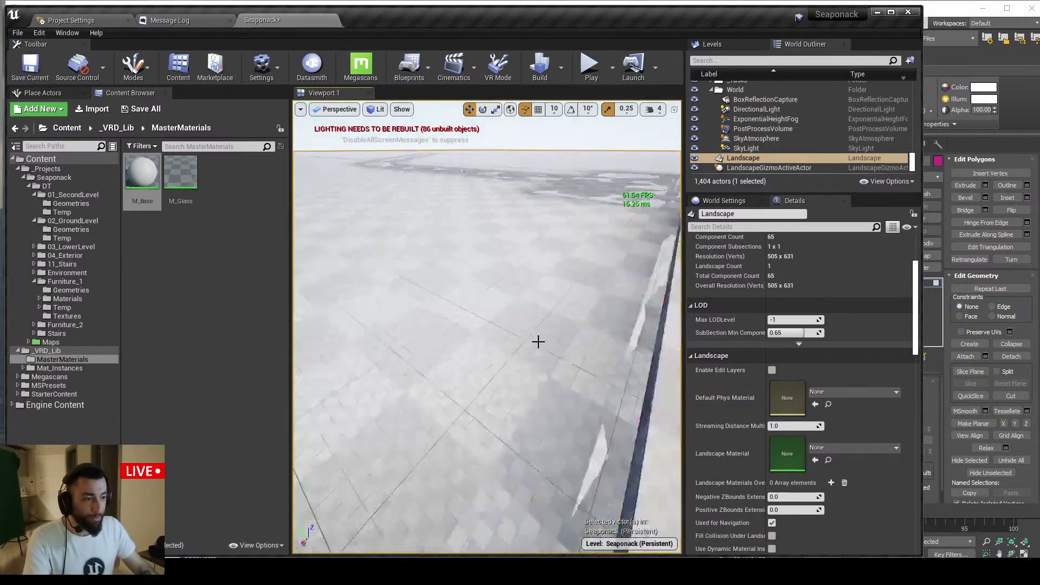
scroll(538, 342, "down", 5)
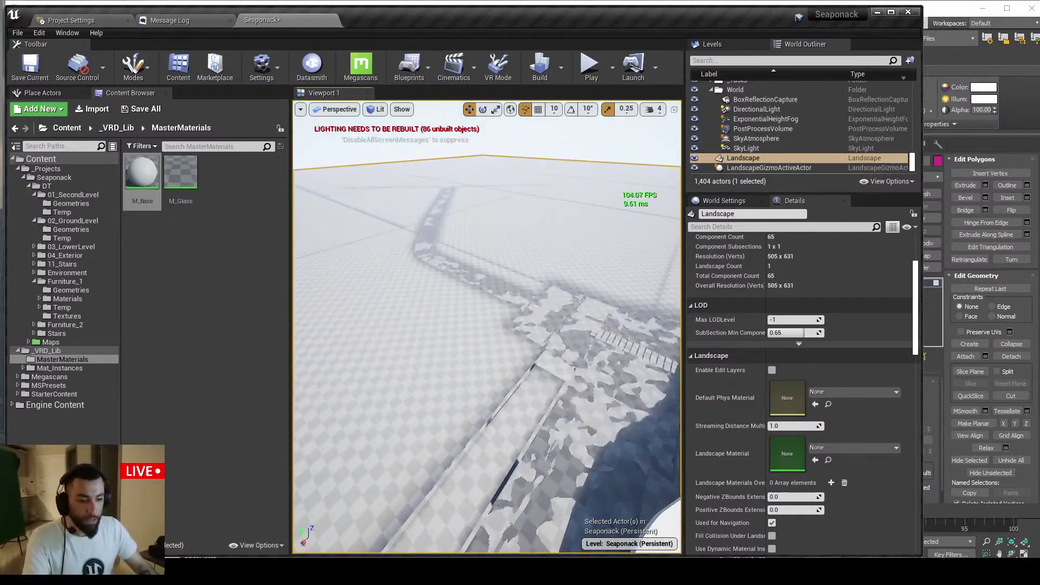
key("alt+Tab")
left_click(349, 223)
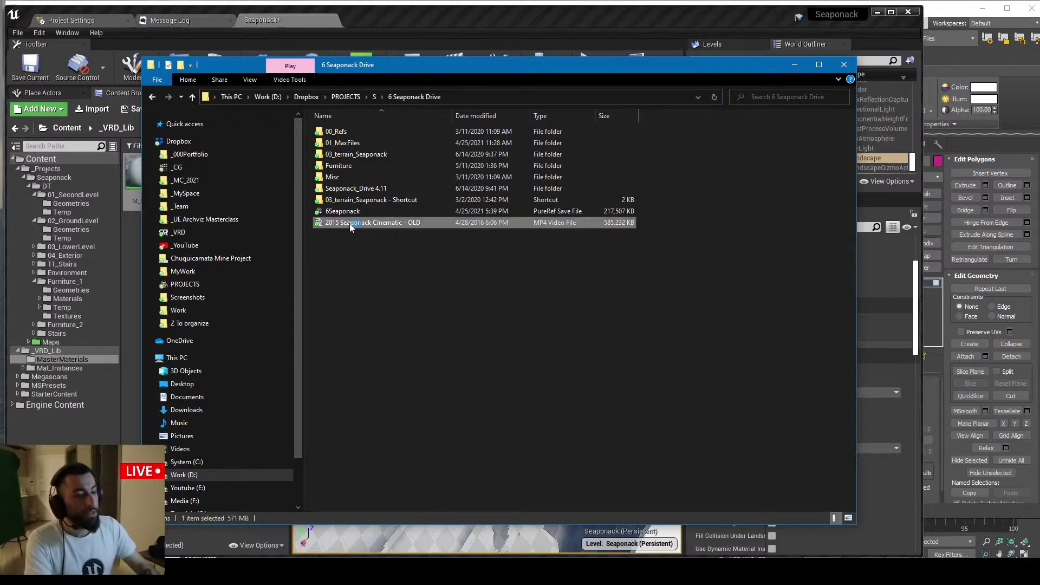
Play the 2015 Seaponack cinematic and pause it on the garden shot
double_click(350, 224)
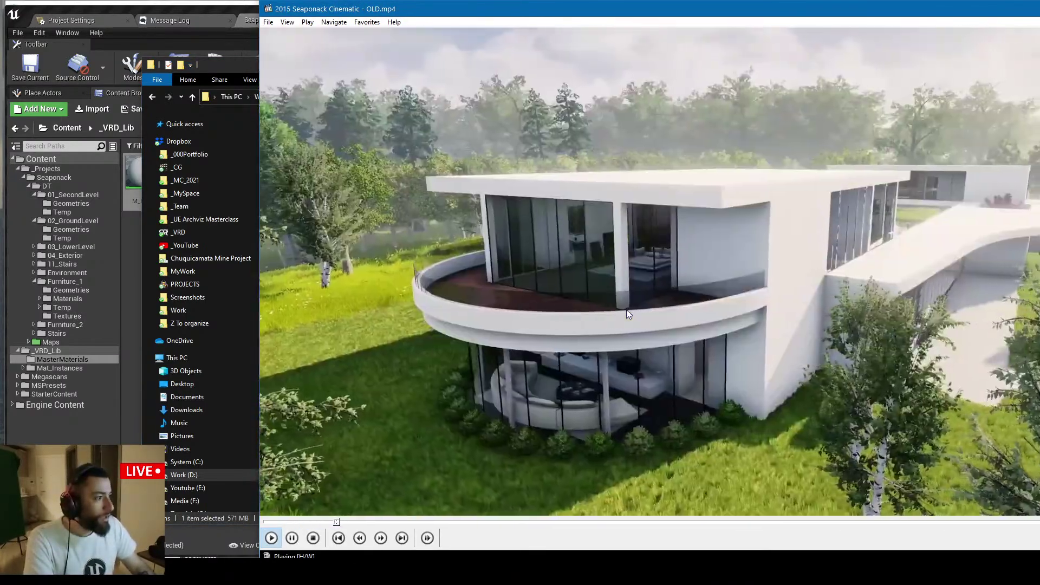
left_click(954, 187)
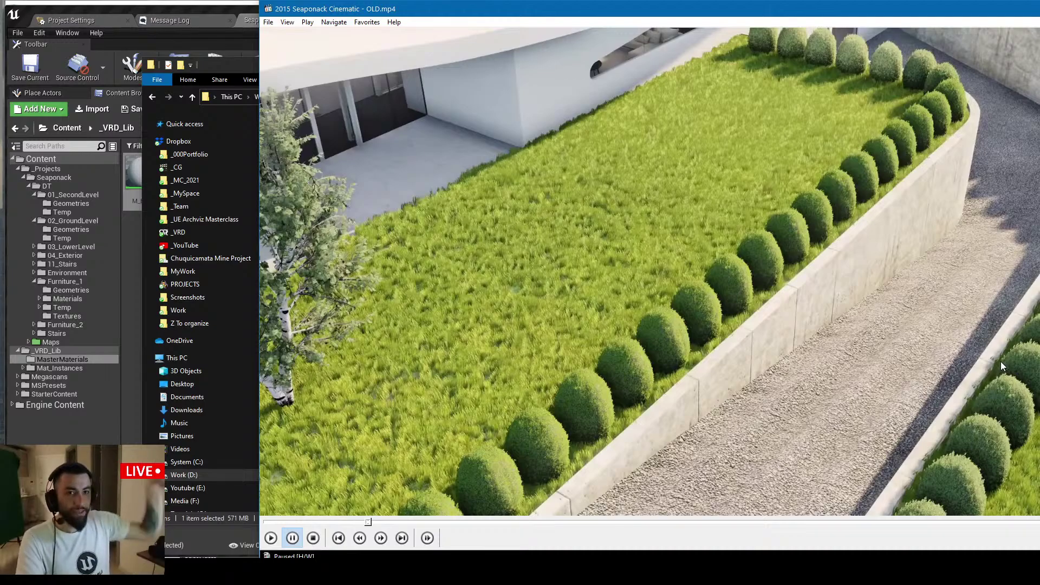
key("alt")
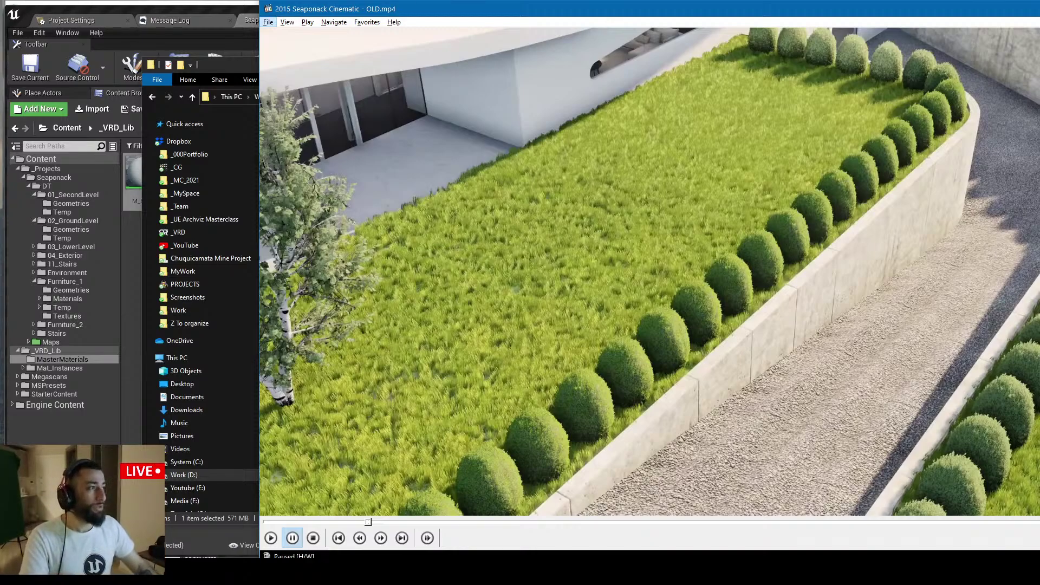
left_click(746, 256)
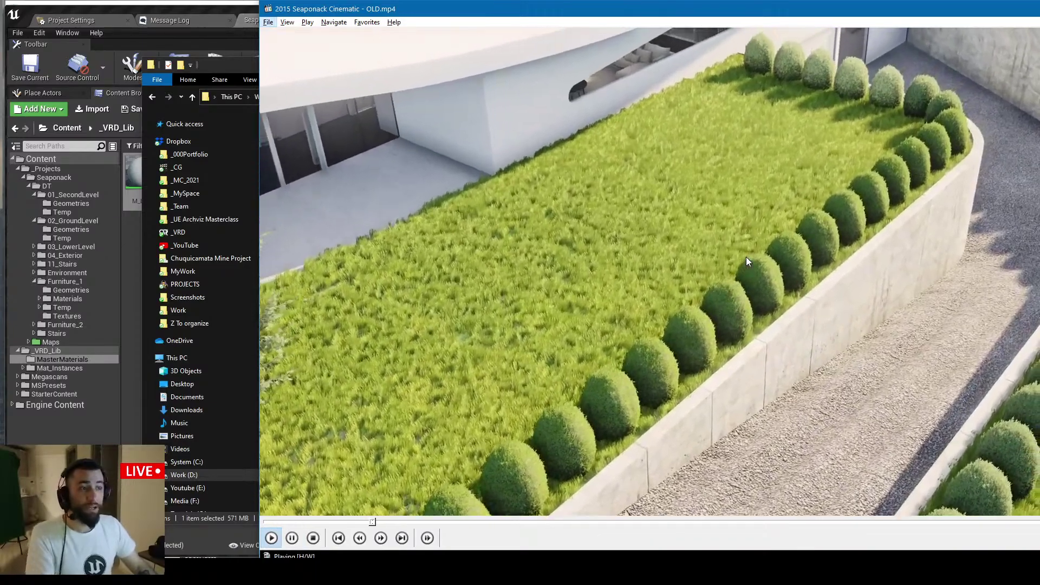
key("space")
Exit Media Player Classic from its File menu
left_click(490, 169)
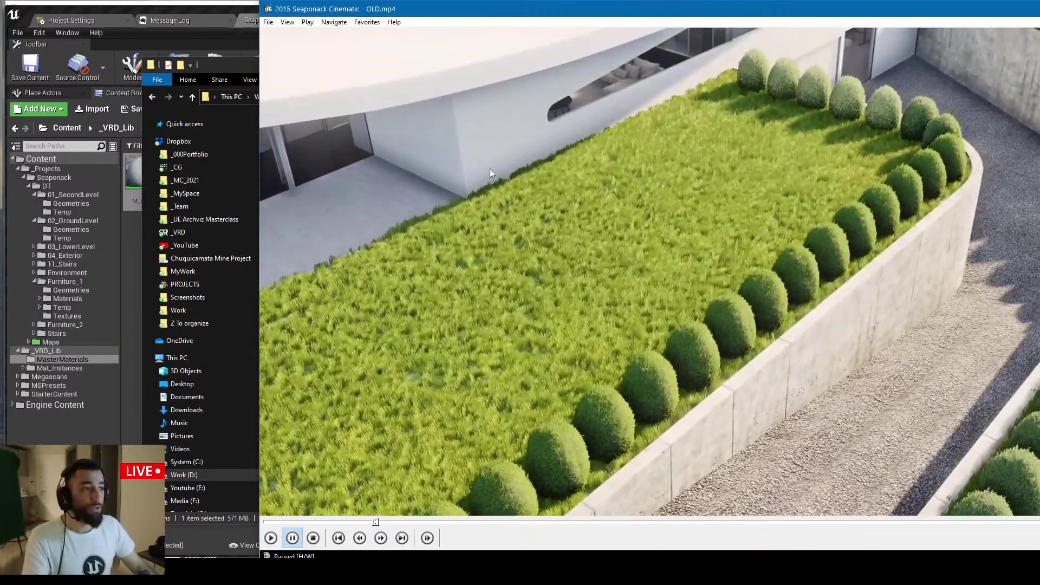
left_click(269, 23)
left_click(311, 204)
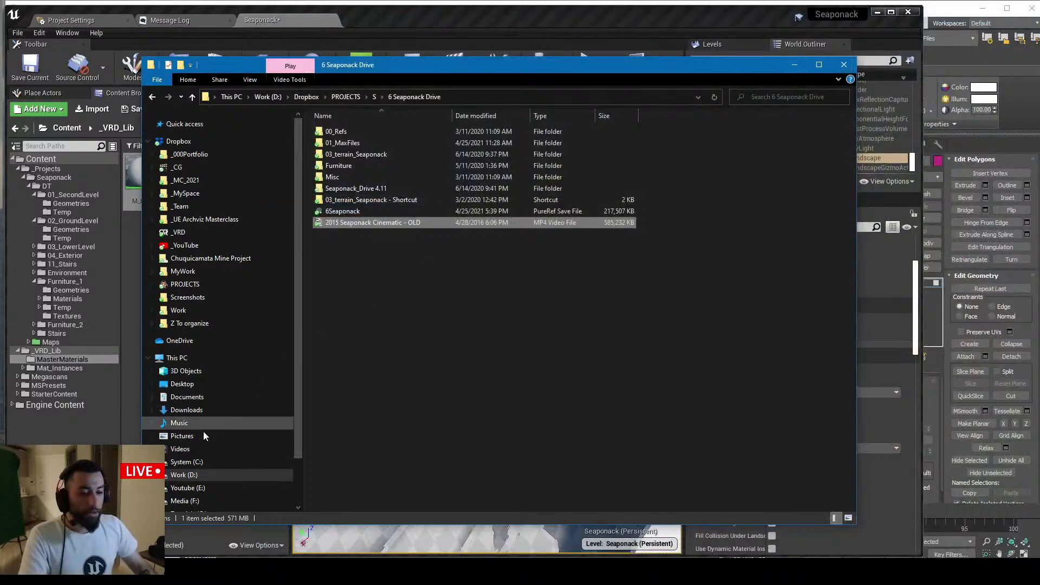
Search YouTube for 'unreal sensei'
key("alt+Tab")
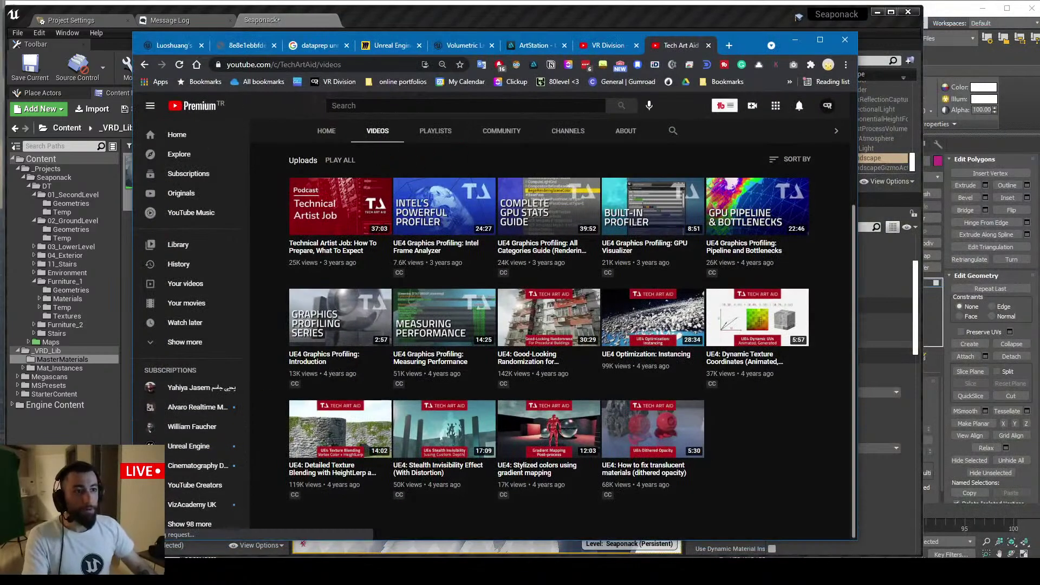
left_click(379, 106)
type("ses")
key("BackSpace")
type("n")
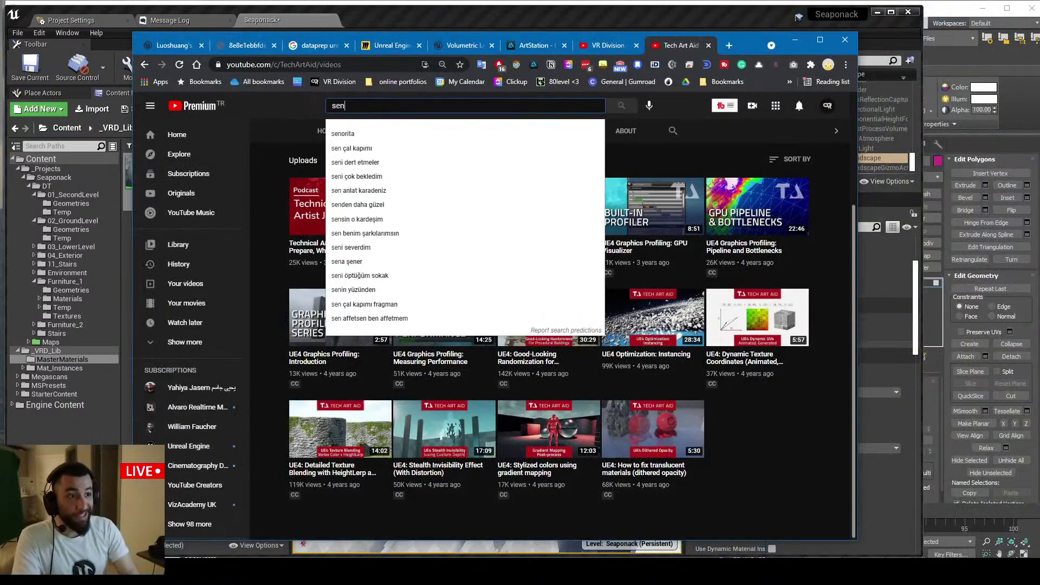
type("unreal sen")
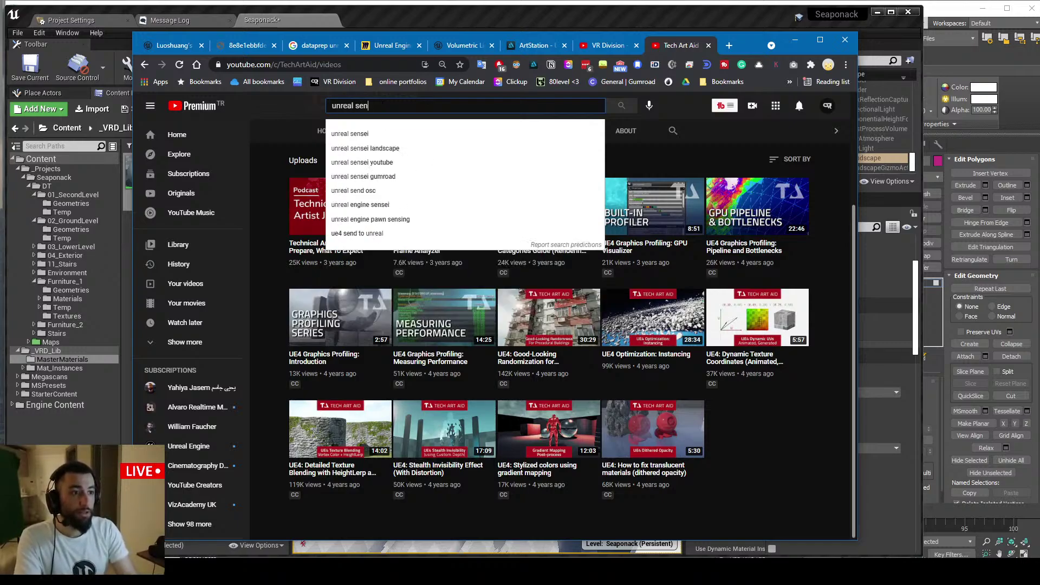
key("Down")
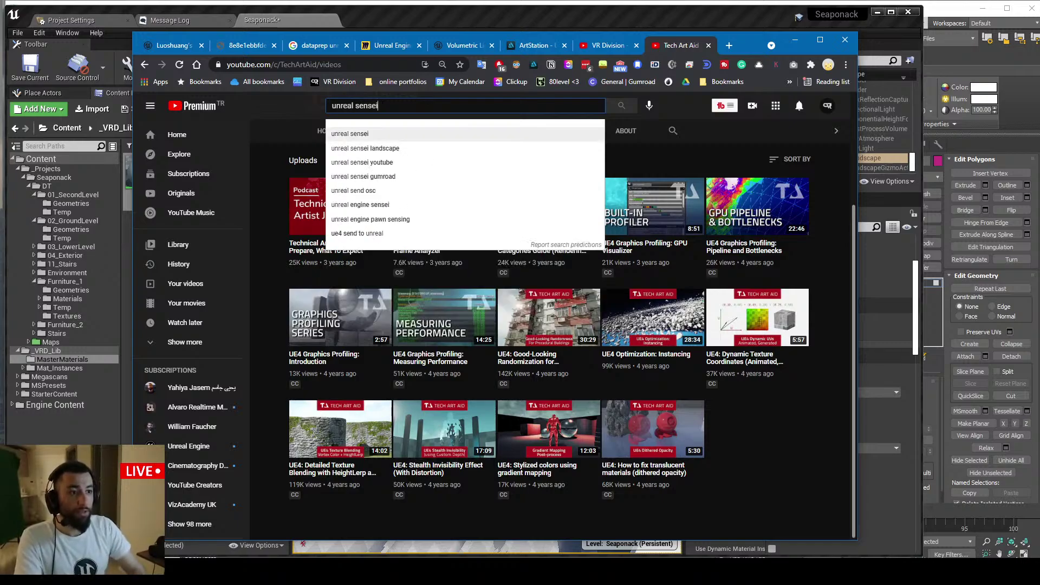
key("Return")
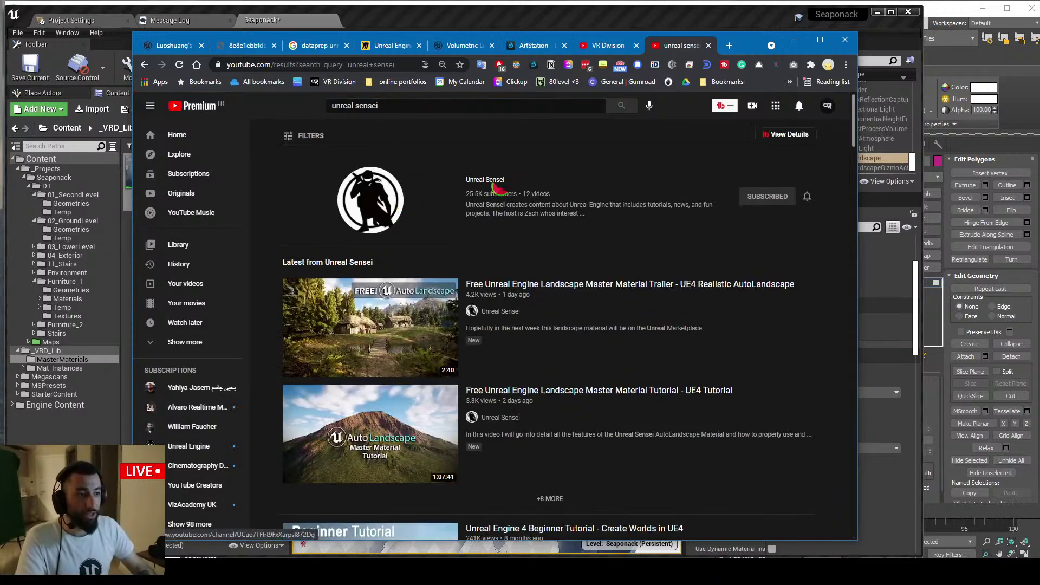
Open the Unreal Sensei channel's Videos page and select its address
left_click(471, 181)
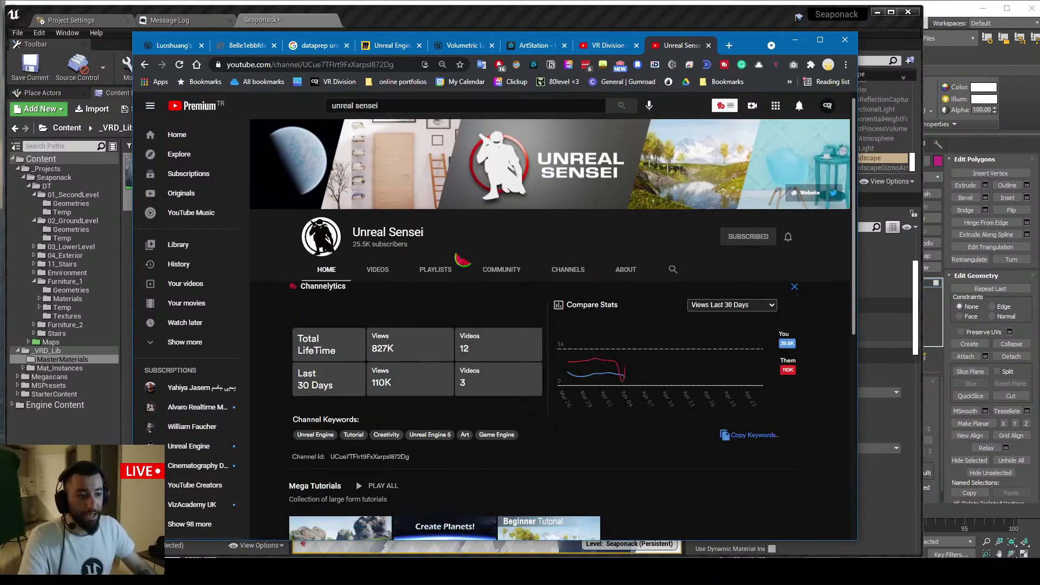
scroll(401, 228, "down", 2)
left_click(379, 168)
scroll(411, 244, "down", 2)
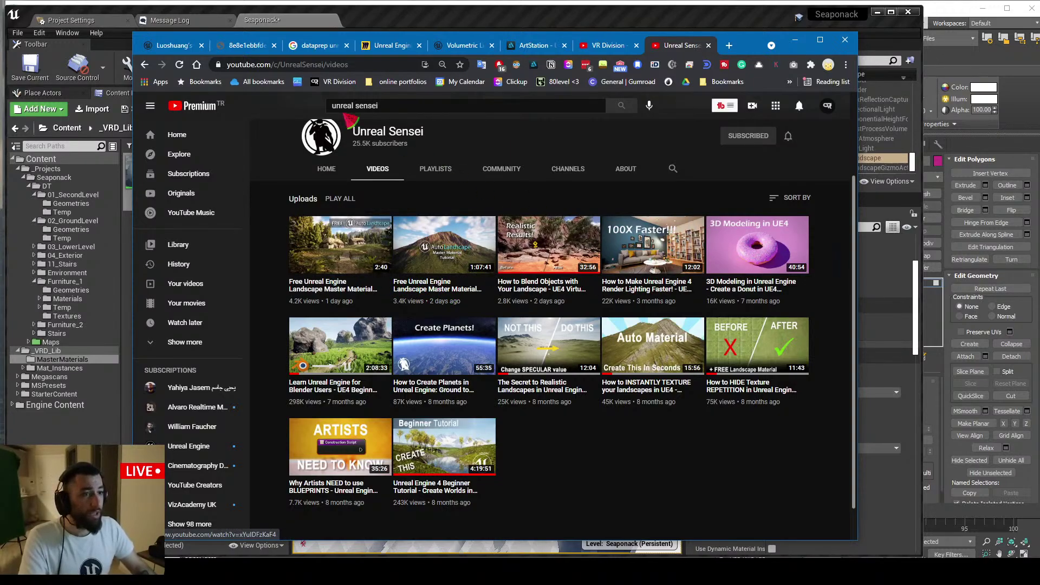
key("ctrl+l")
key("ctrl+c")
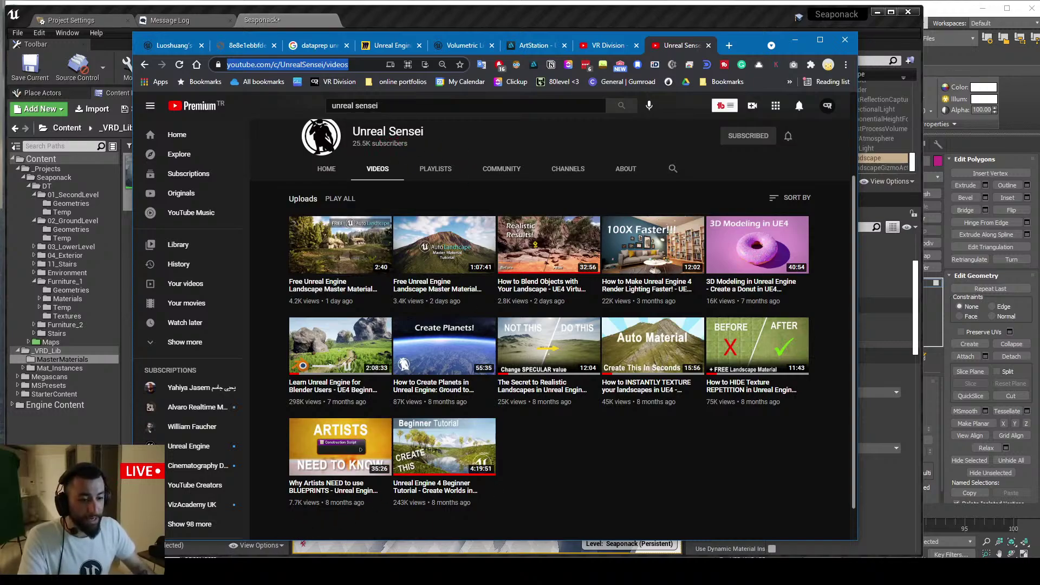
key("alt+Tab")
Paste the Unreal Sensei channel link into the live chat and send it
left_click(609, 496)
key("ctrl+v")
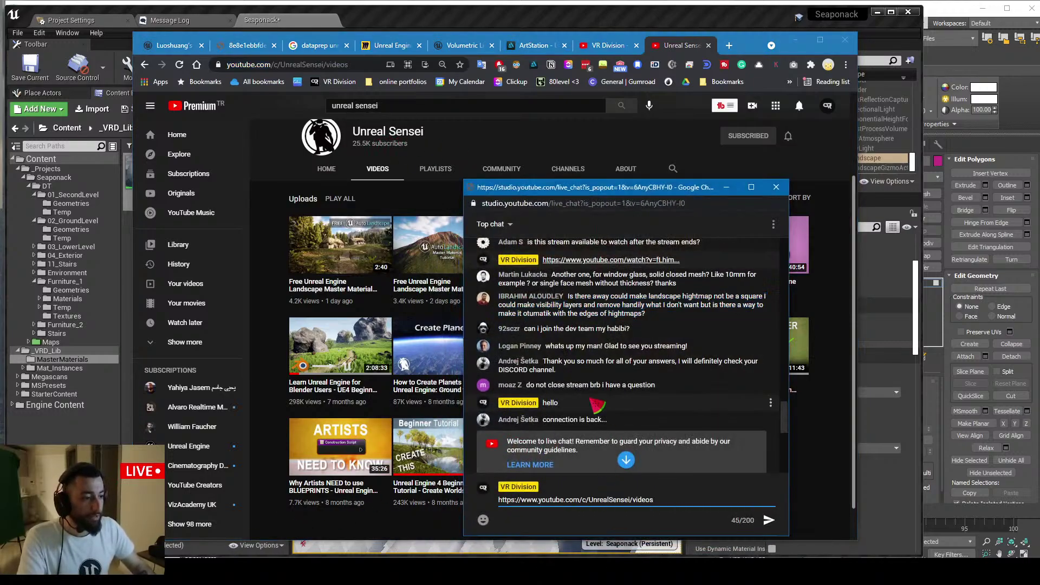
key("Return")
Scroll back through the chat messages, then bring the VR Division Discord forward
scroll(653, 371, "up", 2)
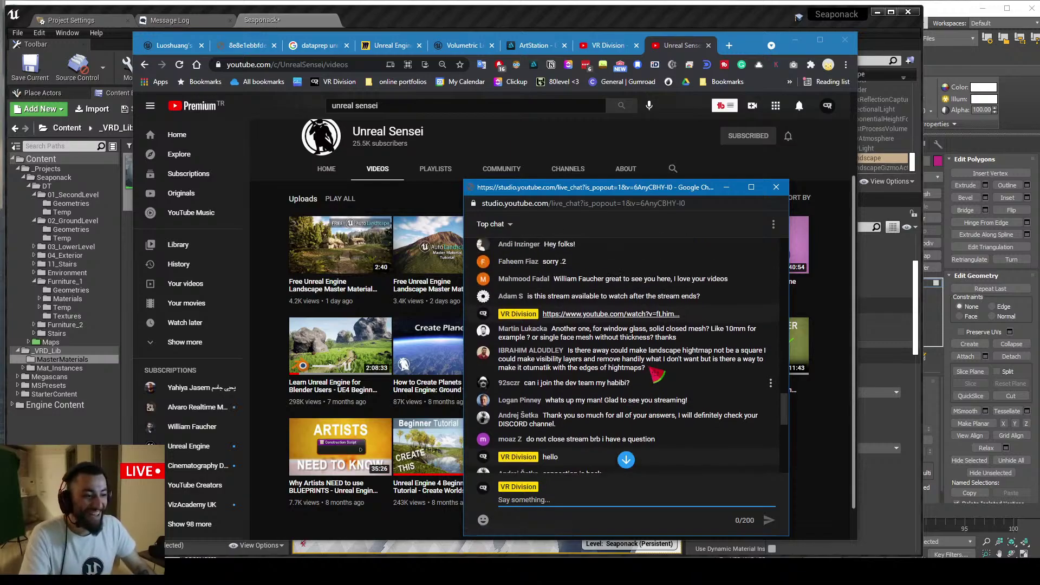
scroll(657, 374, "up", 2)
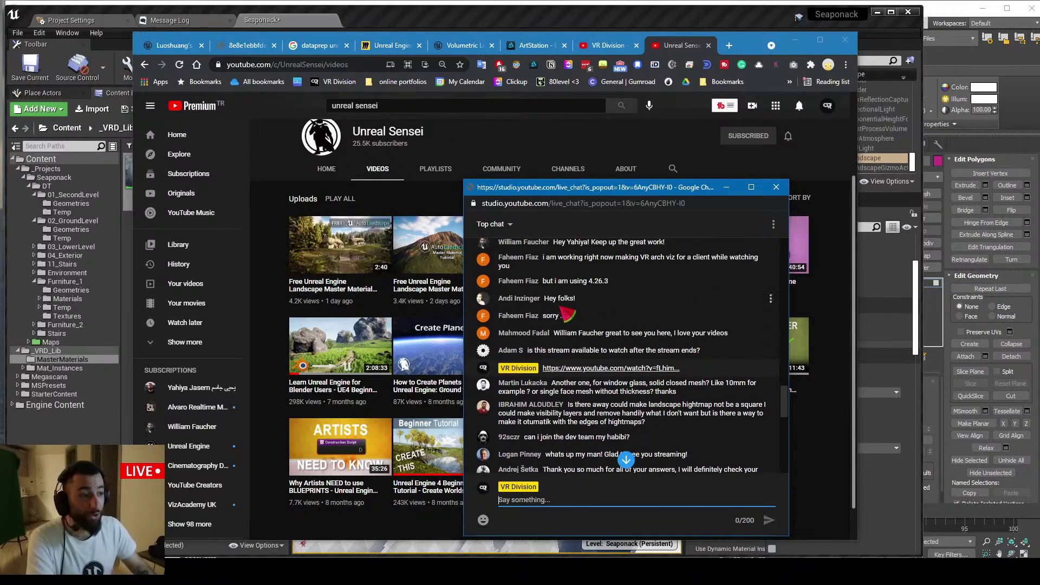
scroll(564, 320, "down", 3)
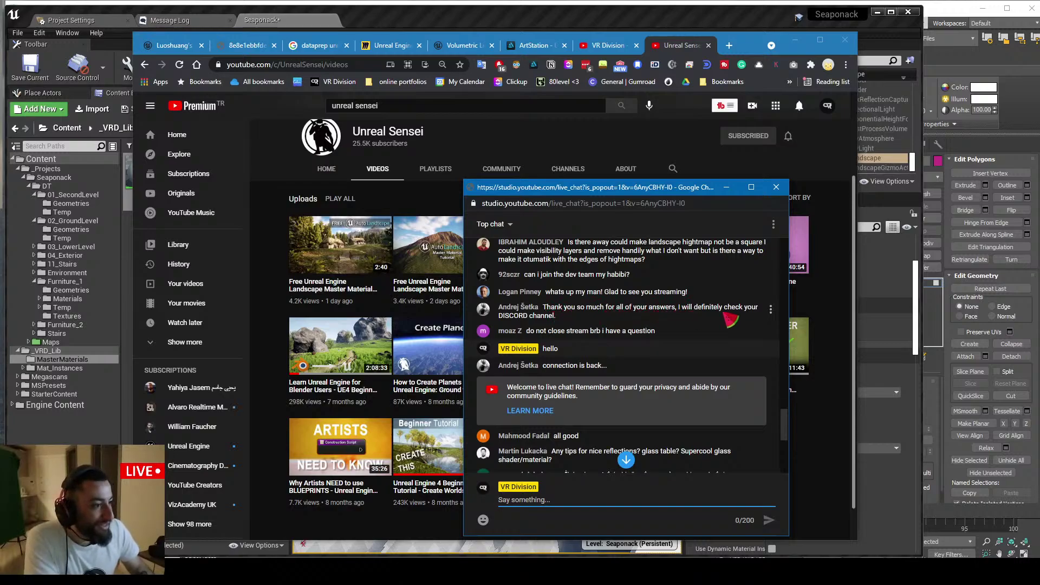
scroll(730, 320, "down", 1)
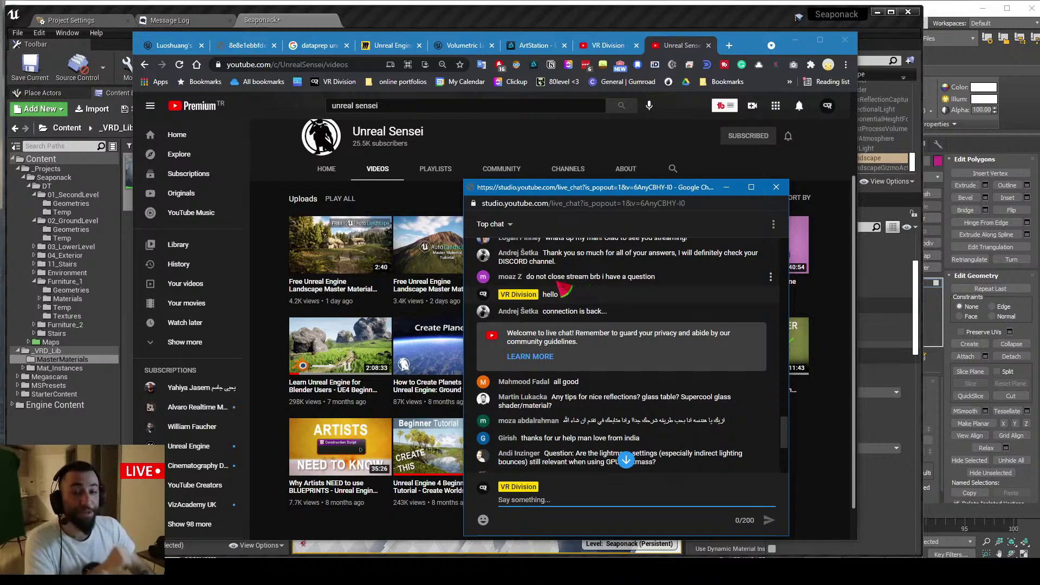
key("alt+Tab")
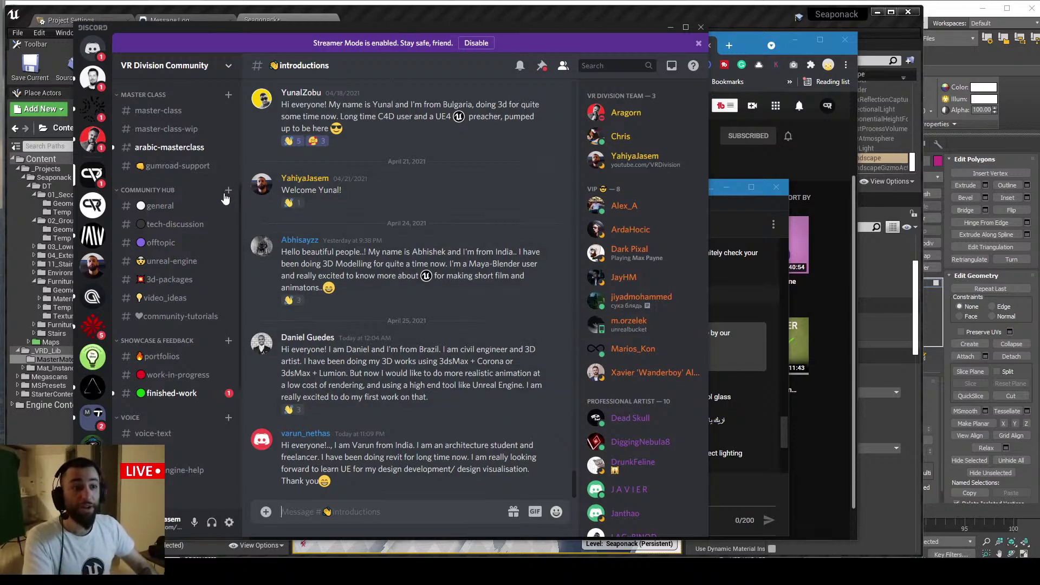
Scroll back through #introductions, then minimize Discord
scroll(210, 326, "up", 3)
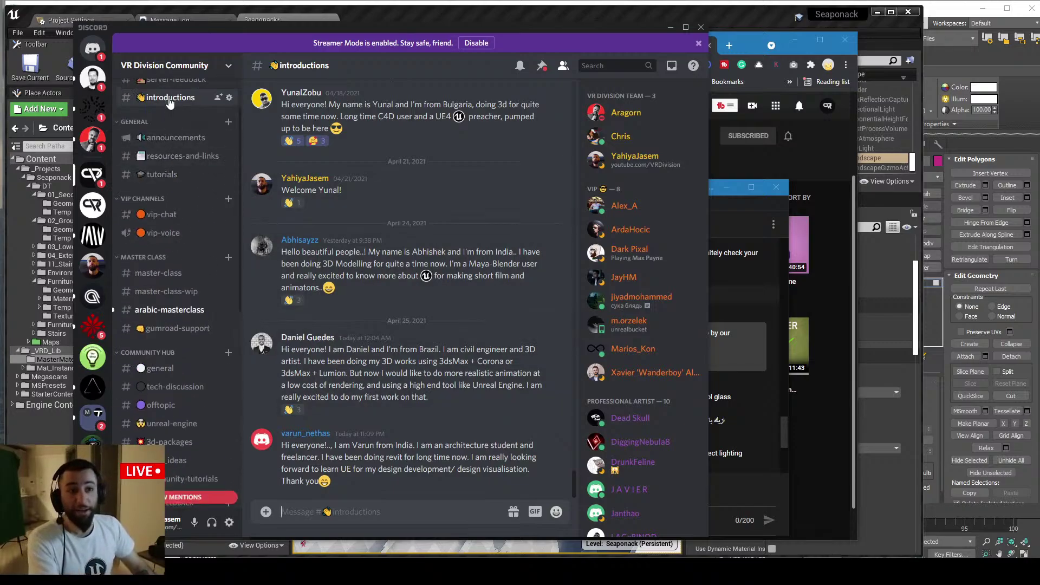
scroll(360, 313, "up", 10)
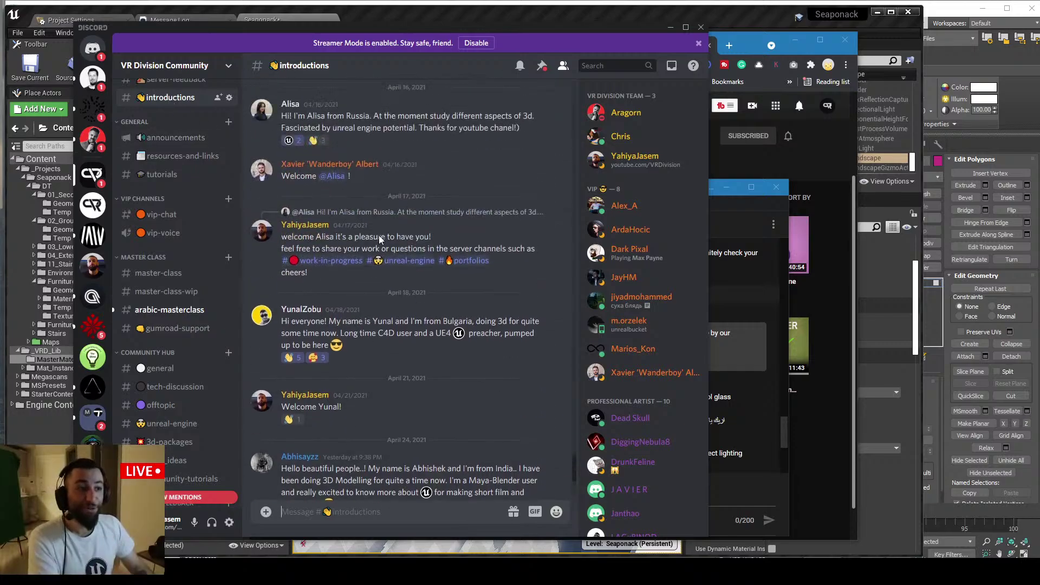
scroll(405, 307, "up", 8)
scroll(405, 307, "down", 6)
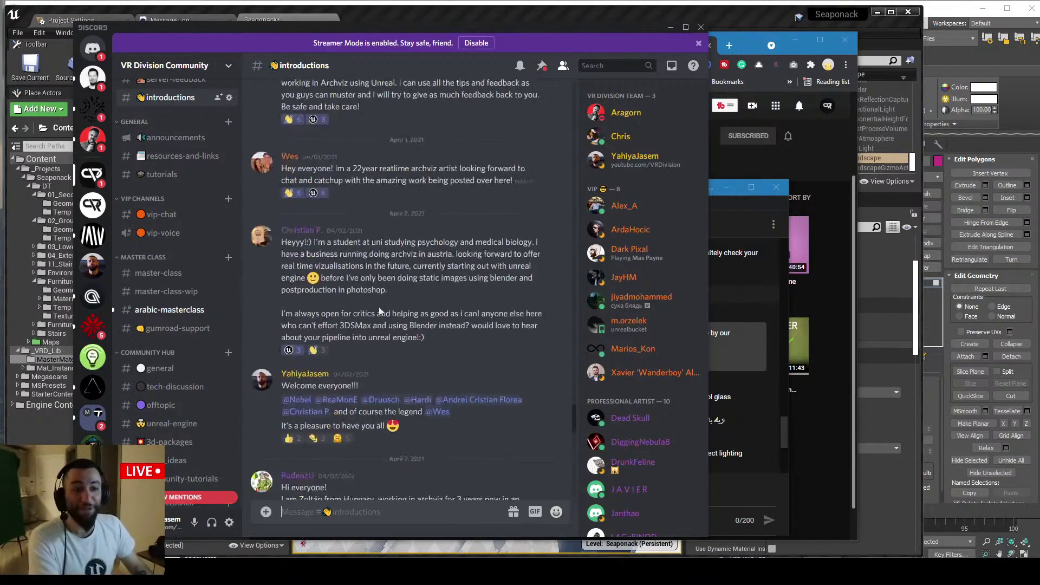
scroll(184, 327, "down", 3)
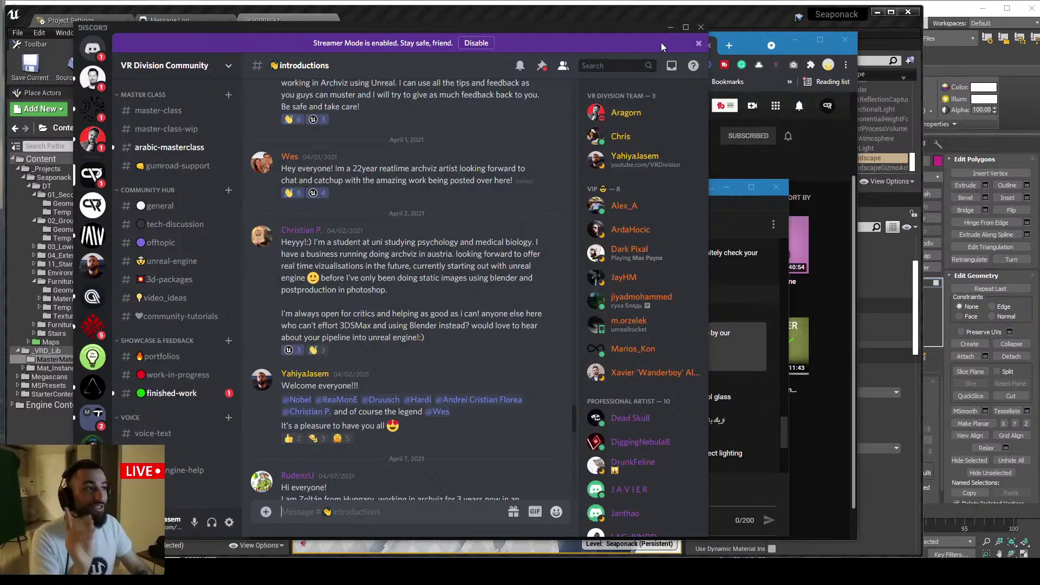
left_click(671, 27)
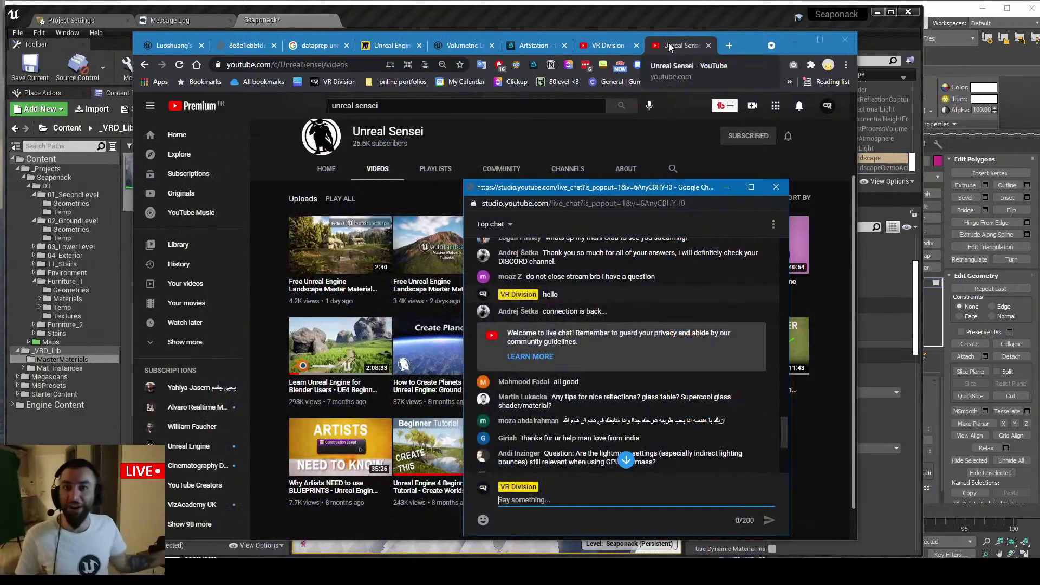
Scroll the live chat down to the Datasmith-for-Blender and GPU Lightmass messages
scroll(585, 297, "down", 1)
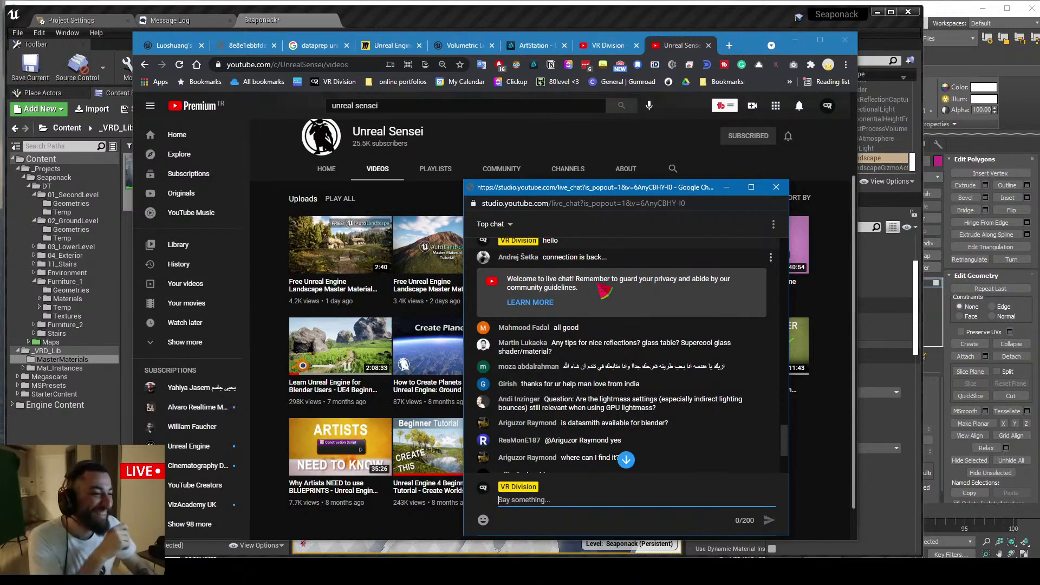
scroll(558, 311, "down", 1)
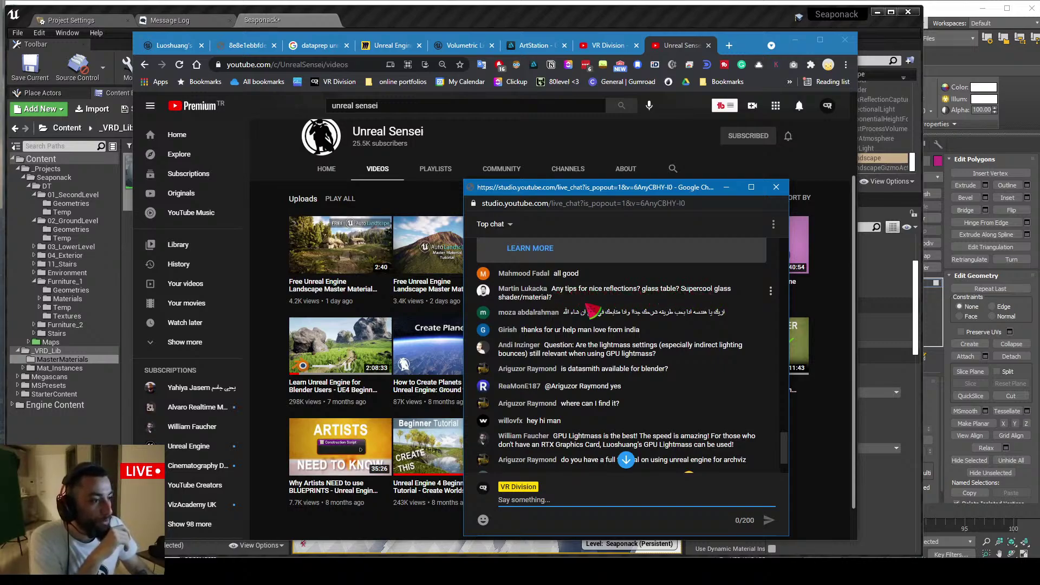
Return to the Unreal Editor and delete the selected Landscape actor
left_click(655, 26)
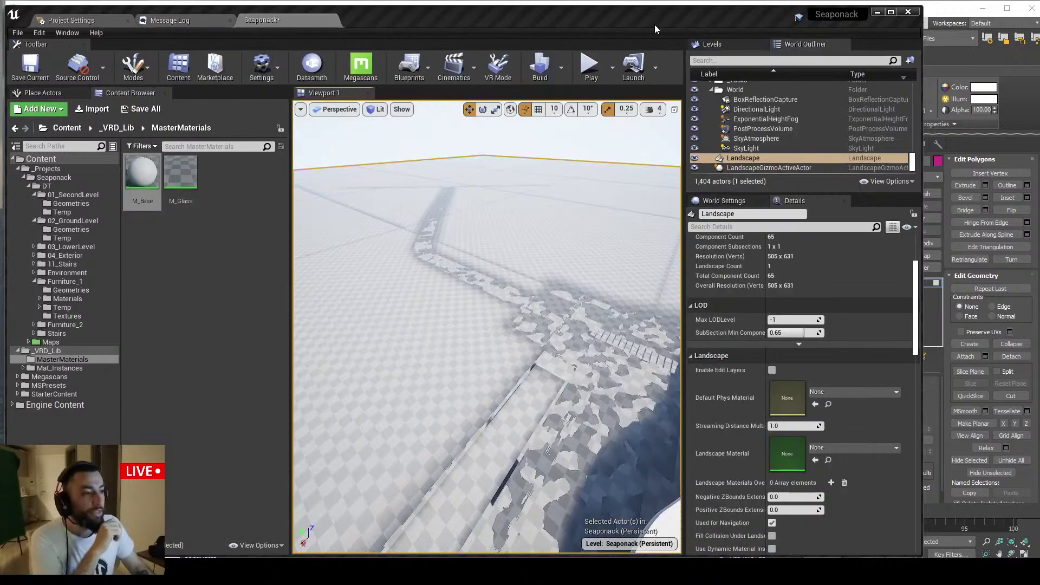
mouse_move(478, 235)
right_mouse_down()
mouse_move(504, 235)
mouse_move(479, 235)
right_mouse_up()
key("Delete")
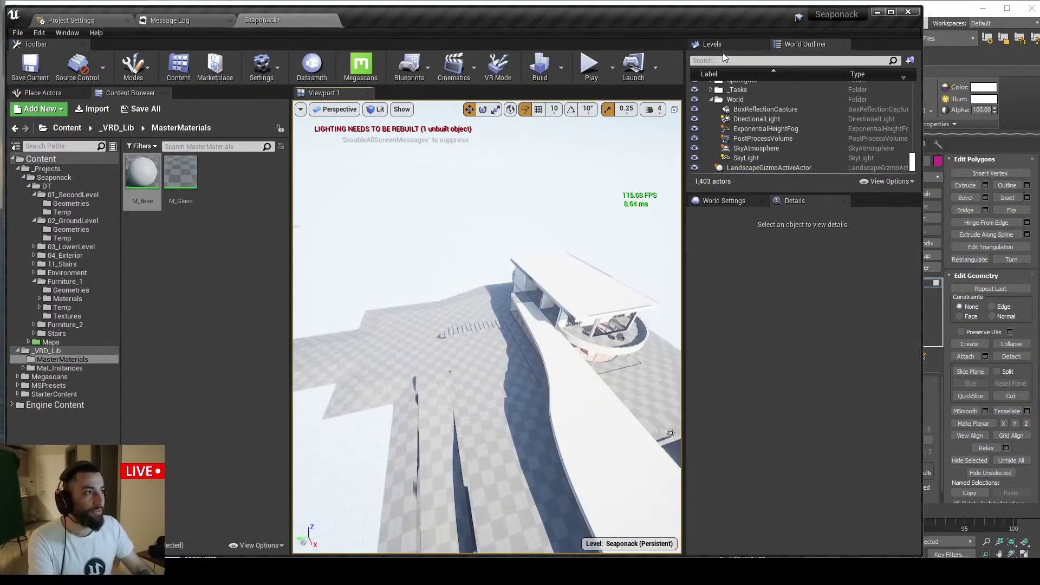
Fly into the house, select the BoxReflectionCapture, and open the Place Actors panel
right_click_drag(557, 190, 640, 187)
key("w")
right_click_drag(471, 270, 504, 329)
key("w")
left_click(472, 269)
key("w")
key("w")
left_click(486, 314)
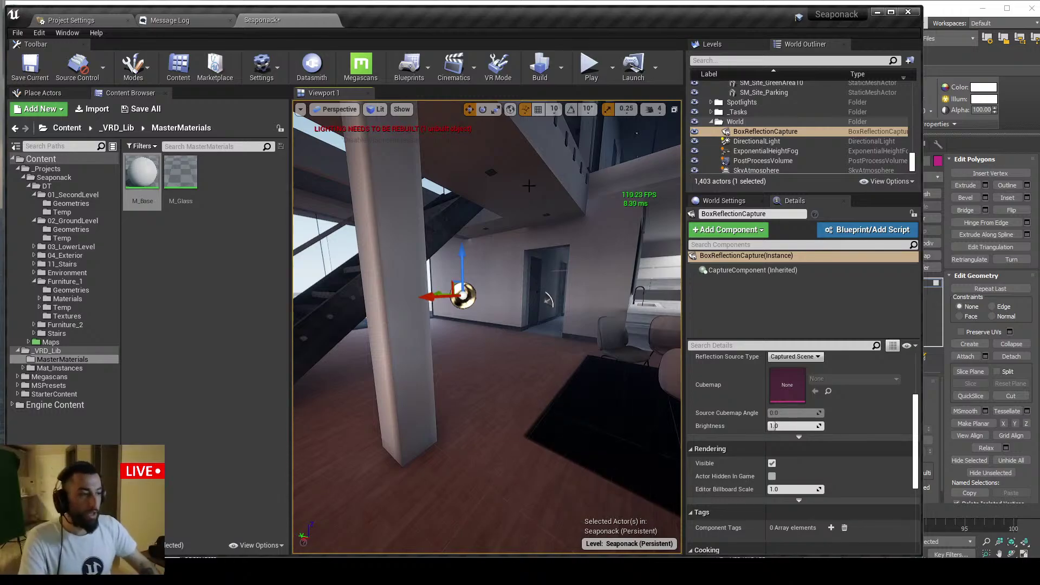
right_click_drag(530, 269, 530, 269)
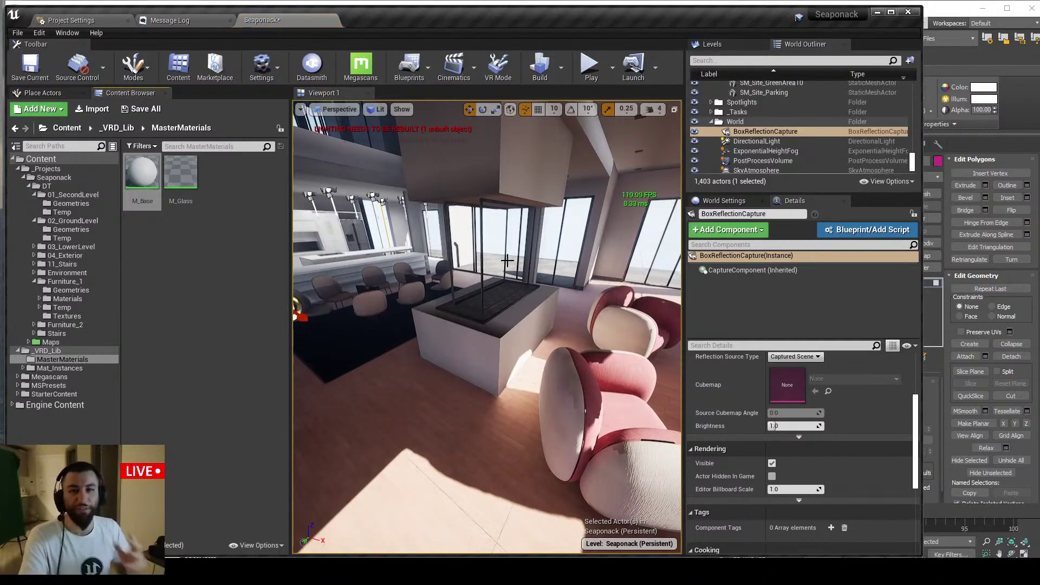
right_click_drag(508, 261, 507, 261)
left_click(43, 93)
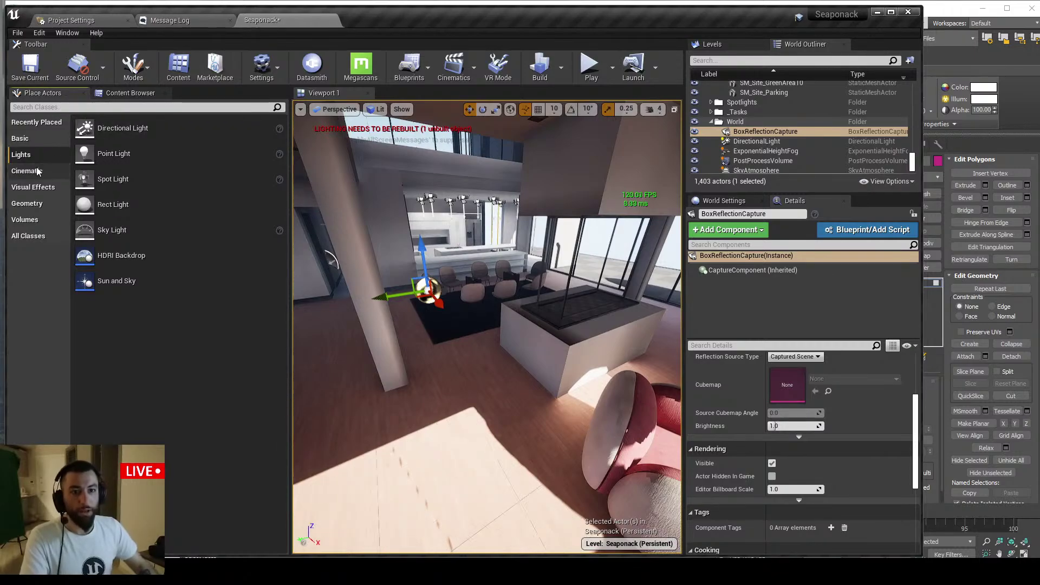
Place a Sphere Reflection Capture from Visual Effects in the living room by the sofa
left_click(31, 188)
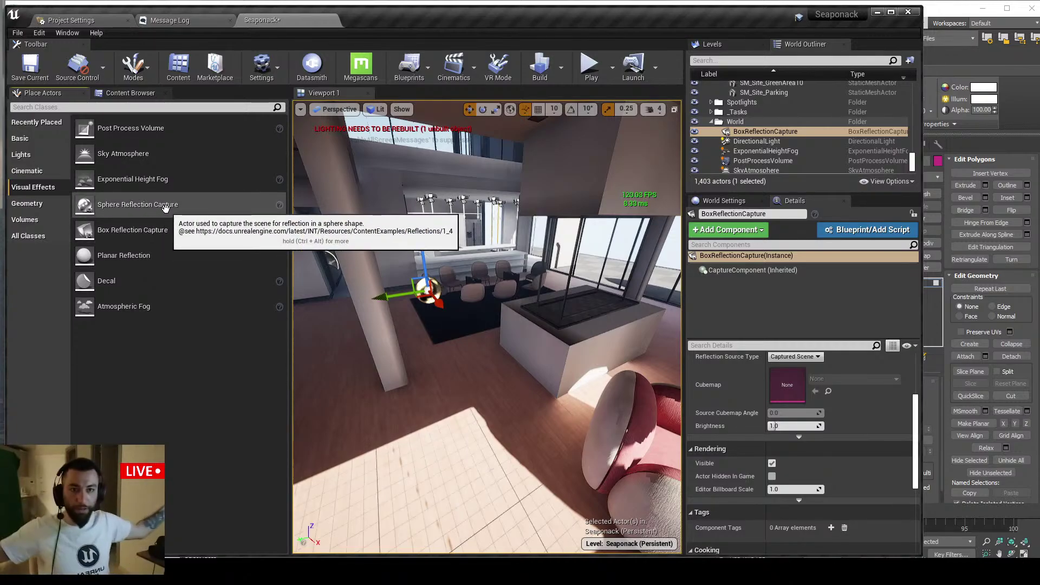
right_click_drag(412, 282, 412, 281)
right_click_drag(477, 333, 477, 333)
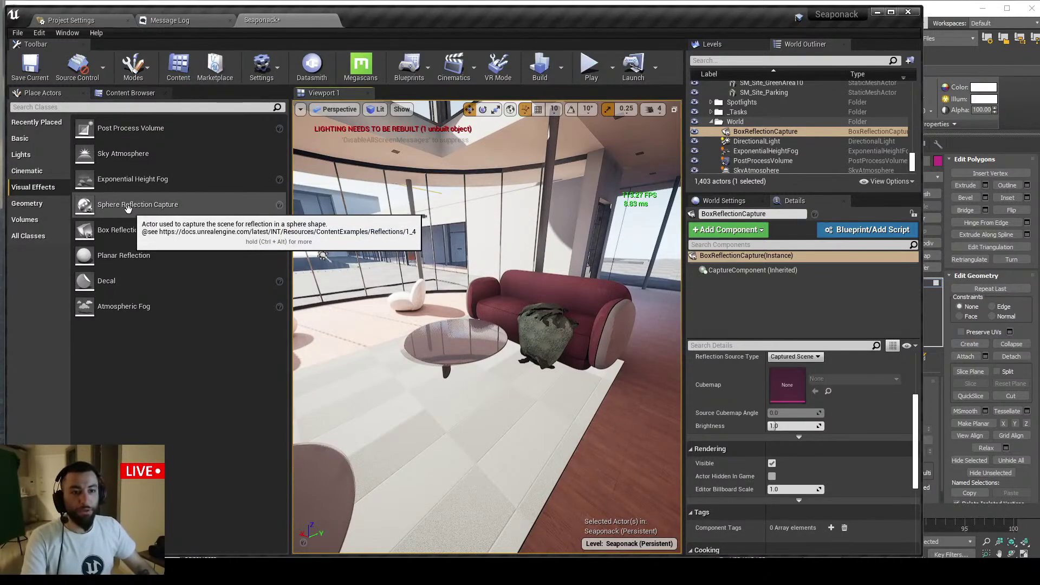
left_click_drag(136, 206, 457, 332)
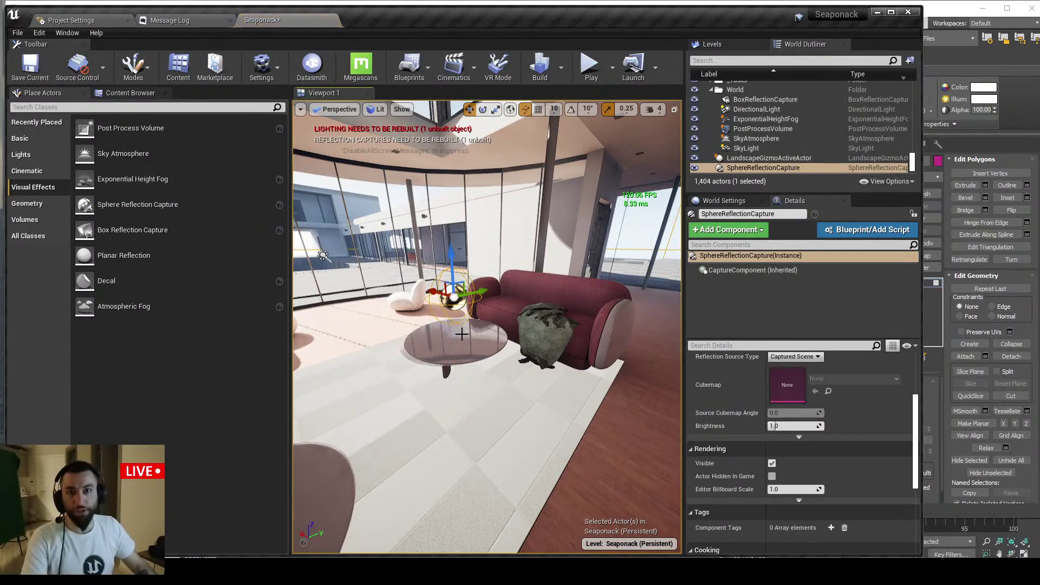
scroll(788, 441, "up", 2)
scroll(786, 441, "up", 2)
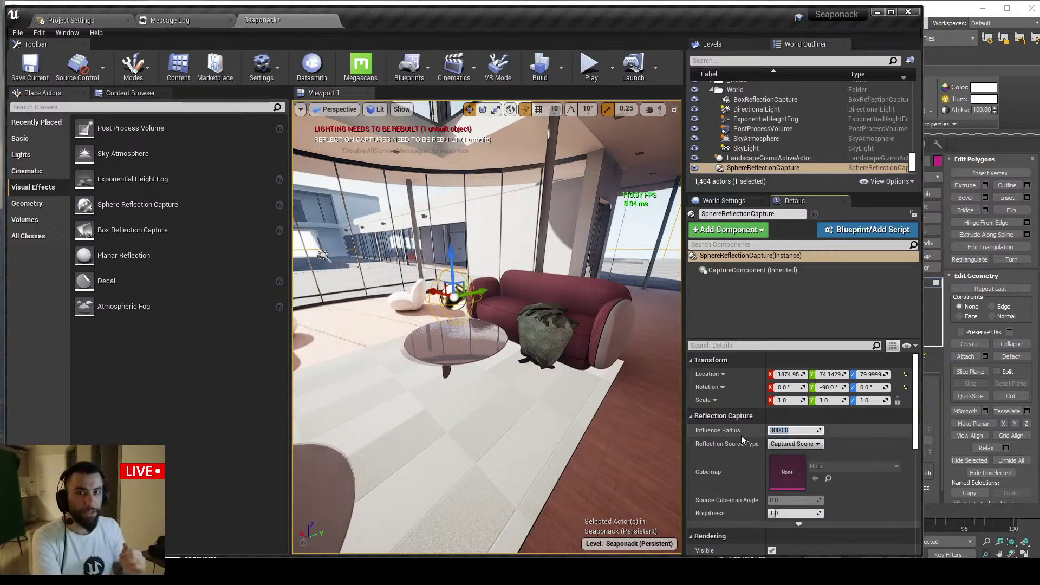
mouse_move(469, 253)
right_mouse_down()
mouse_move(645, 253)
mouse_move(475, 259)
right_mouse_up()
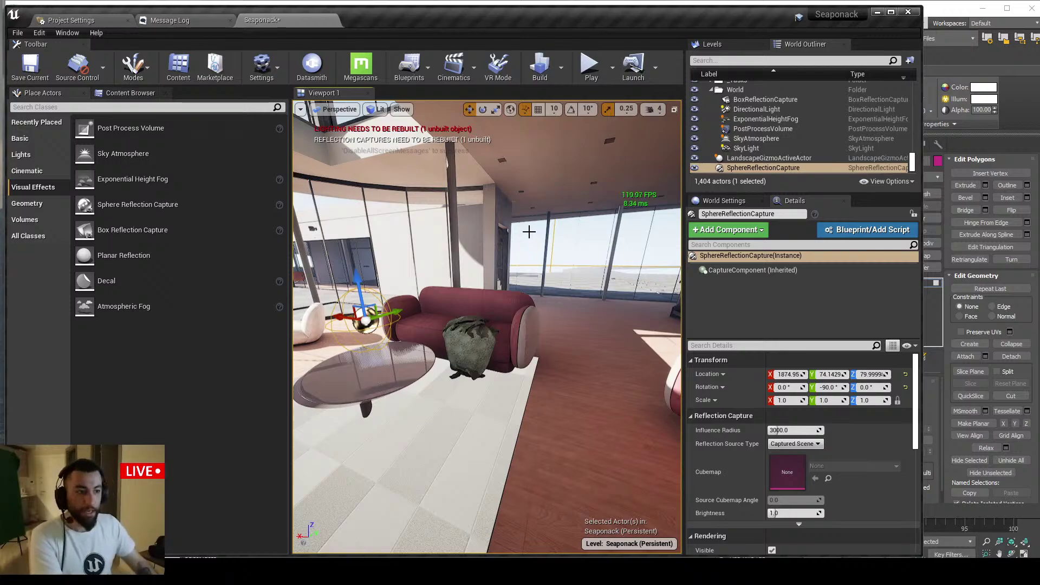
key("f")
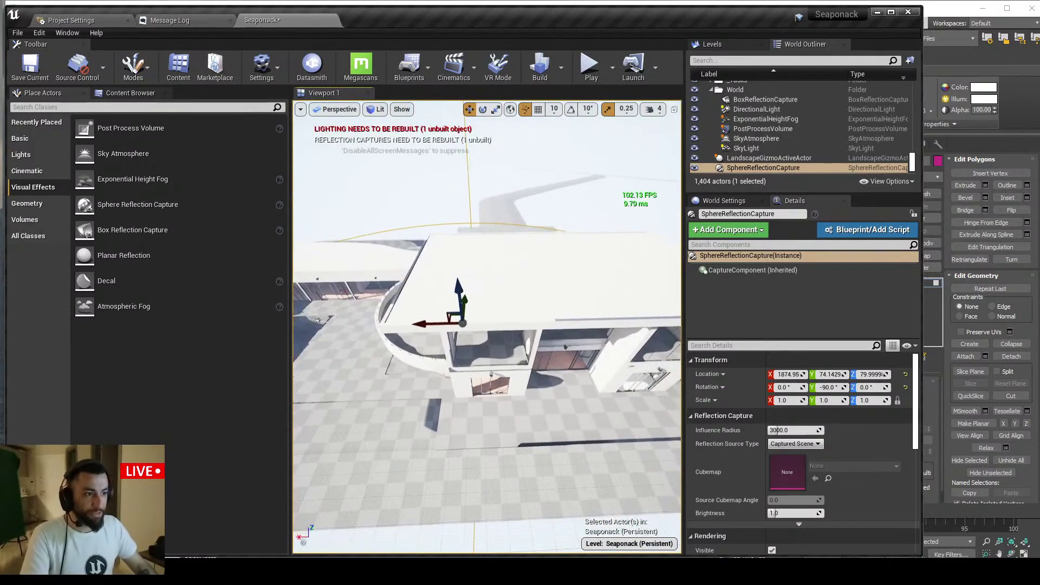
right_click_drag(495, 272, 474, 258)
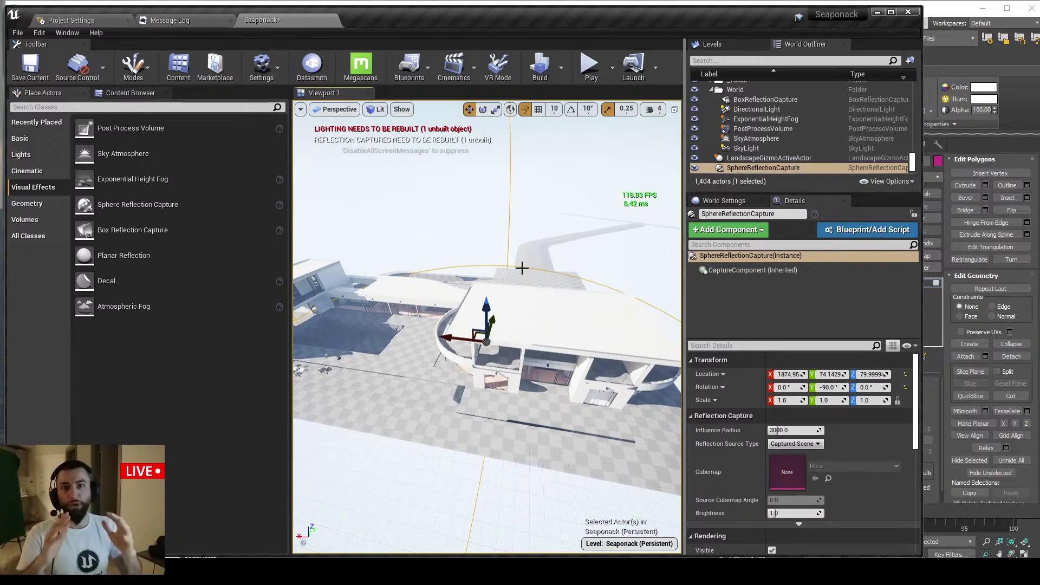
key("w")
right_click_drag(522, 268, 455, 244)
key("w")
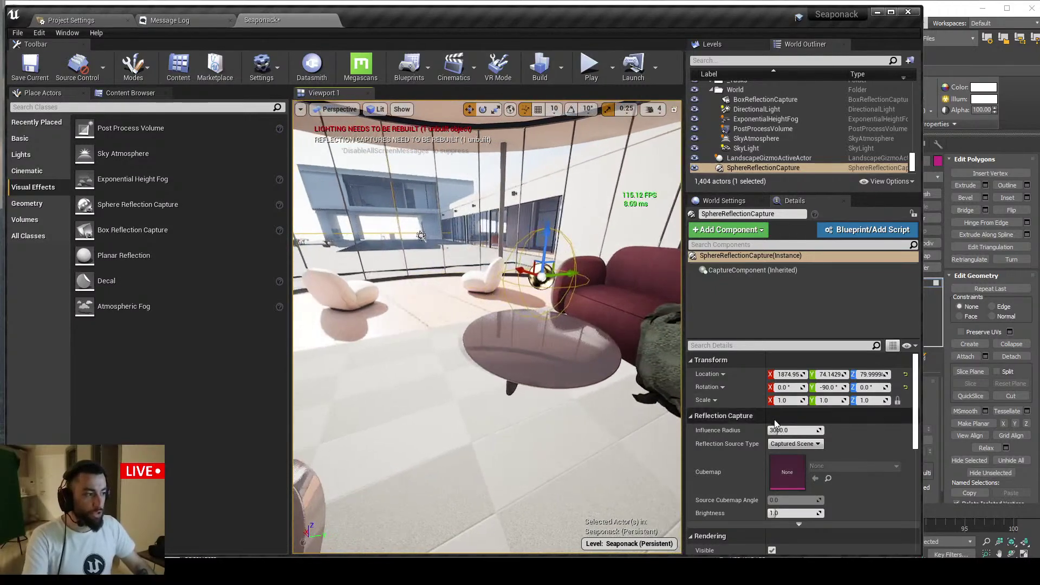
Set its Influence Radius to 250 and raise it just above the round glass table
left_click(787, 430)
type("150")
key("Return")
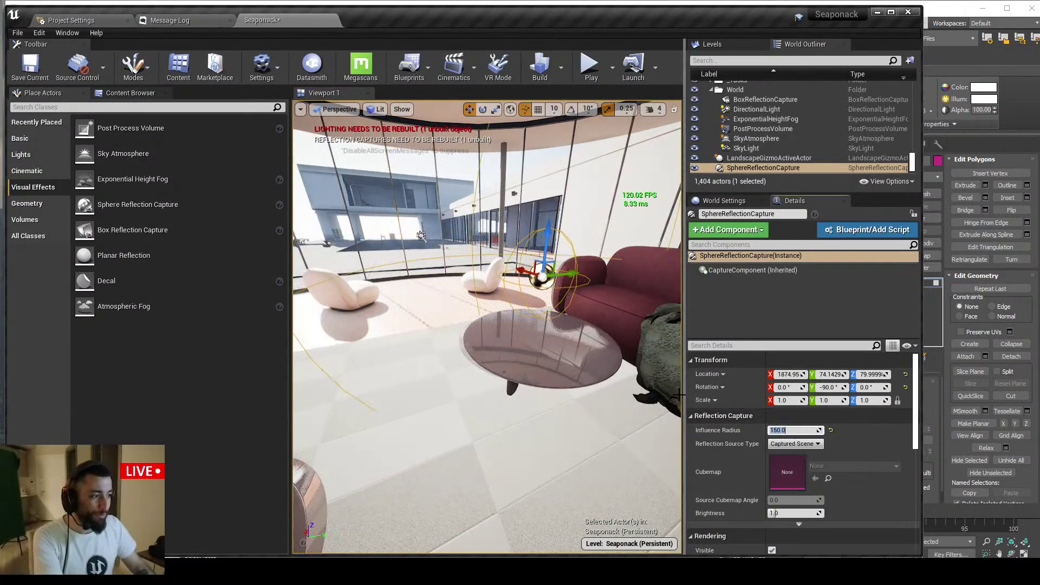
left_click_drag(554, 239, 545, 274)
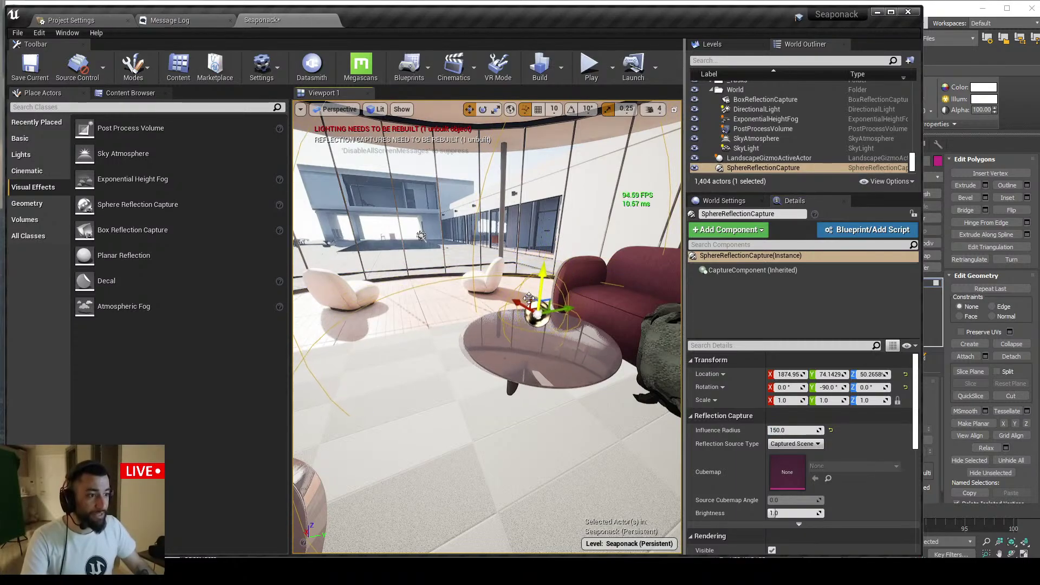
right_click_drag(520, 297, 509, 303)
left_click(793, 430)
type("250")
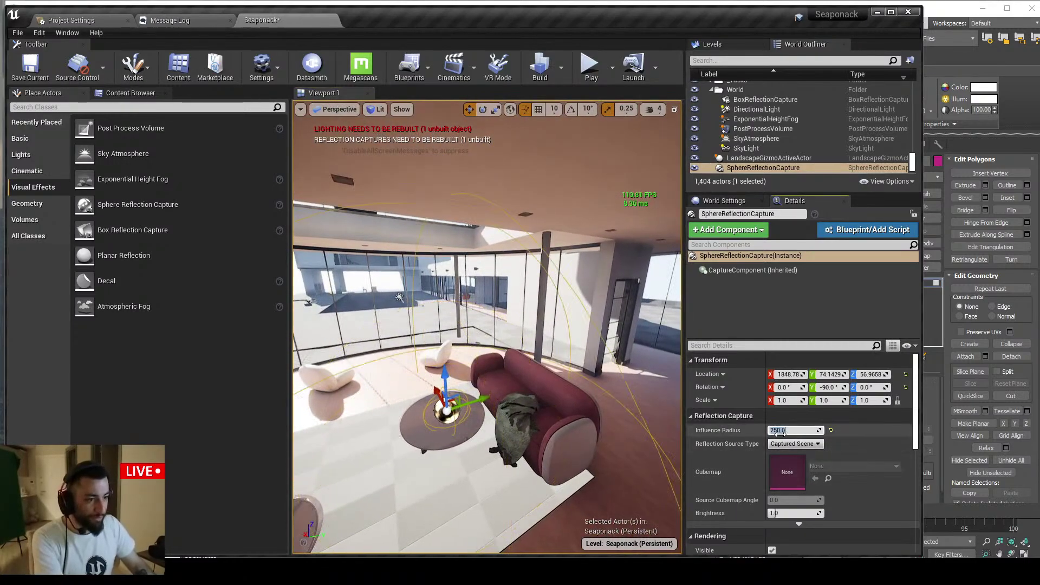
key("Return")
left_click_drag(444, 382, 444, 359)
right_click_drag(444, 359, 487, 303)
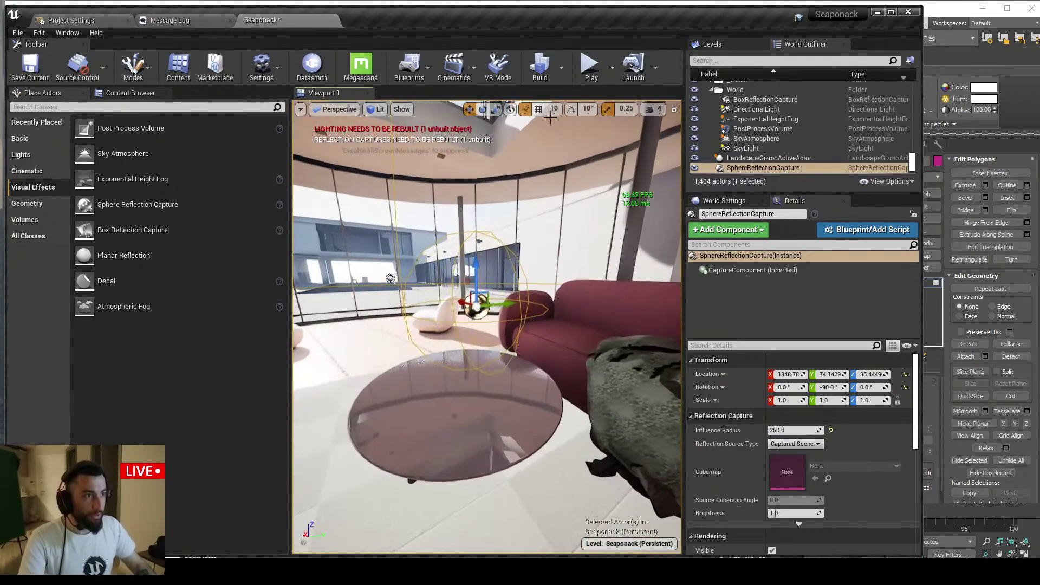
left_click(561, 67)
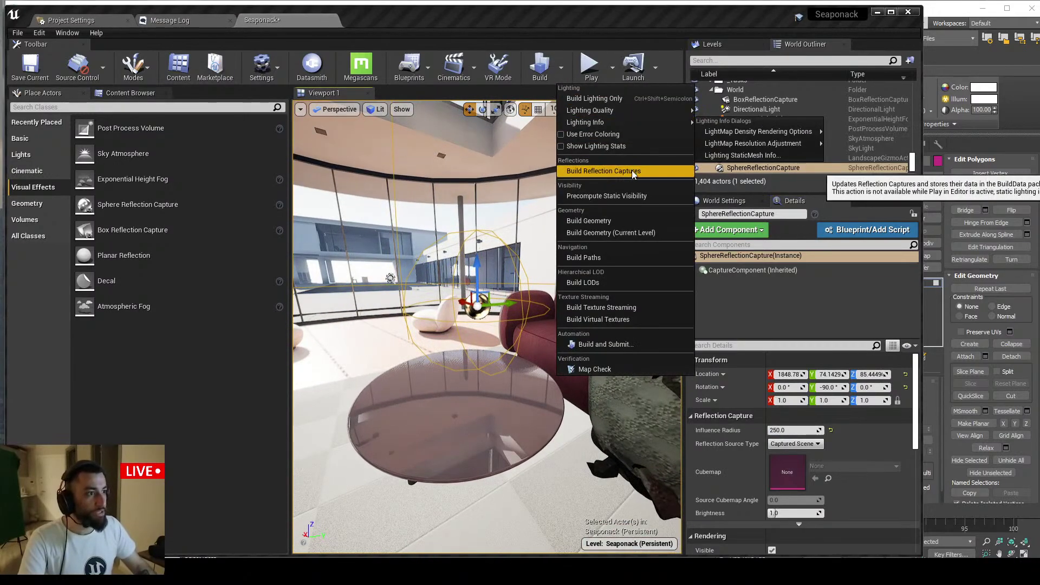
Rebuild the reflection captures and orbit around the table to check the reflections
left_click(604, 171)
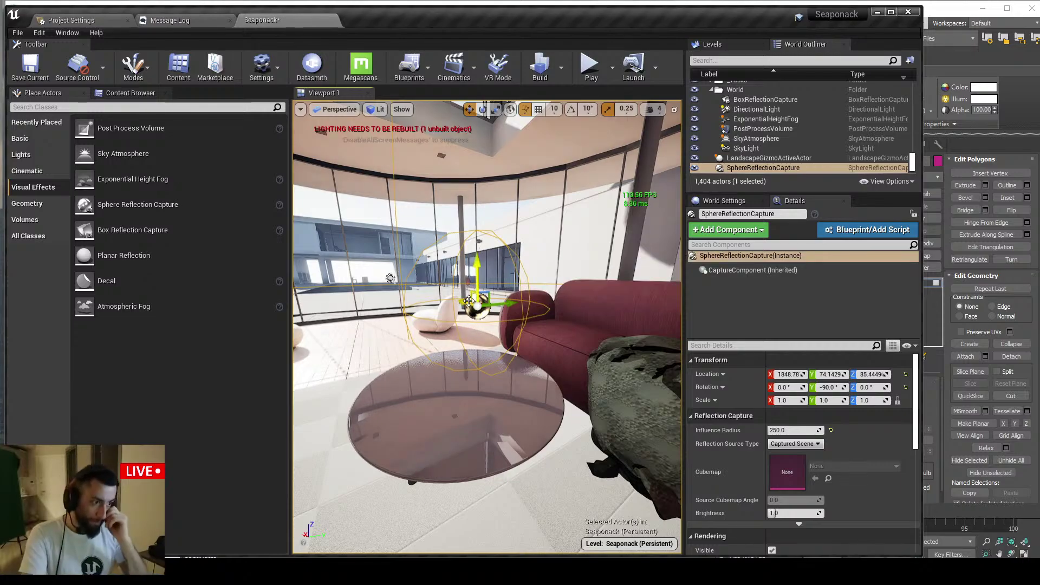
mouse_move(469, 301)
right_mouse_down()
mouse_move(585, 303)
mouse_move(650, 287)
mouse_move(642, 271)
mouse_move(634, 281)
mouse_move(460, 314)
mouse_move(477, 312)
right_mouse_up()
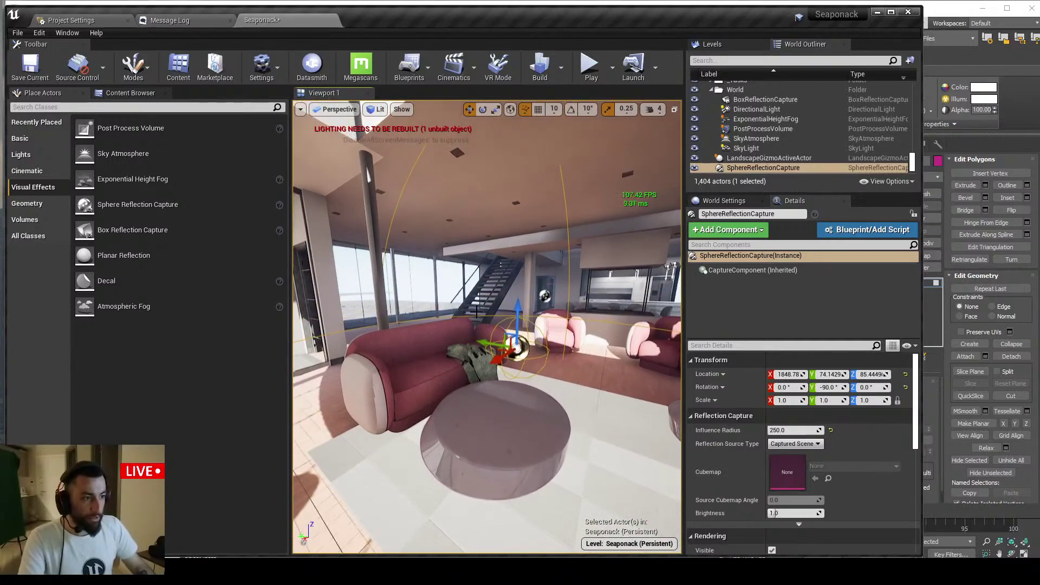
left_click_drag(500, 352, 481, 366)
right_click_drag(481, 366, 358, 373)
right_click_drag(661, 282, 622, 277)
Alt-drag the sphere capture to duplicate it onto the other round table
left_click(431, 301)
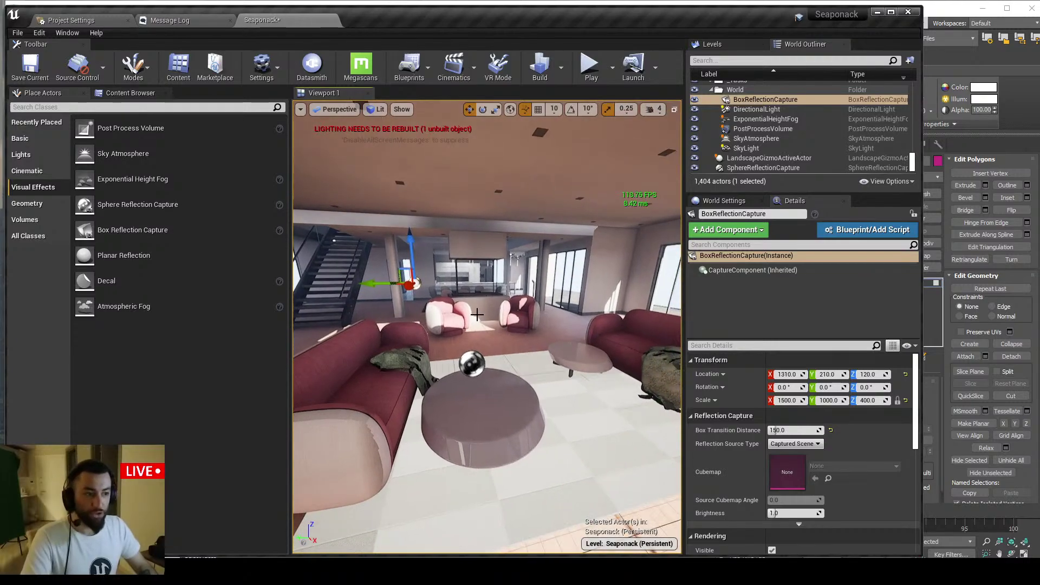
left_click(484, 382)
left_click_drag(479, 360, 600, 345, "alt")
right_click_drag(596, 349, 563, 401)
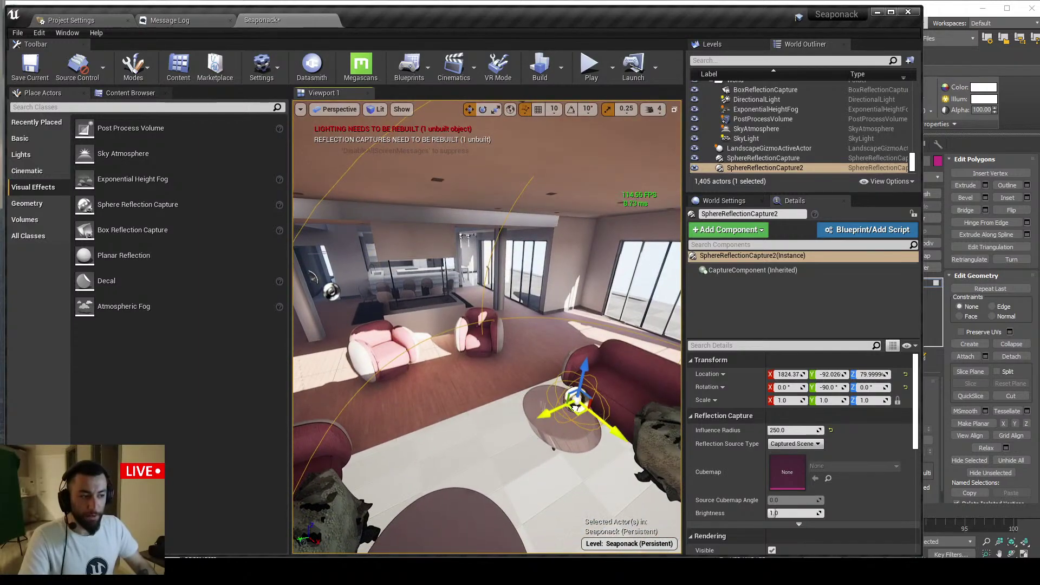
Undo the drop, disable surface snapping, and lower SphereReflectionCapture2 to Z 124.245
key("ctrl+z")
left_click(525, 109)
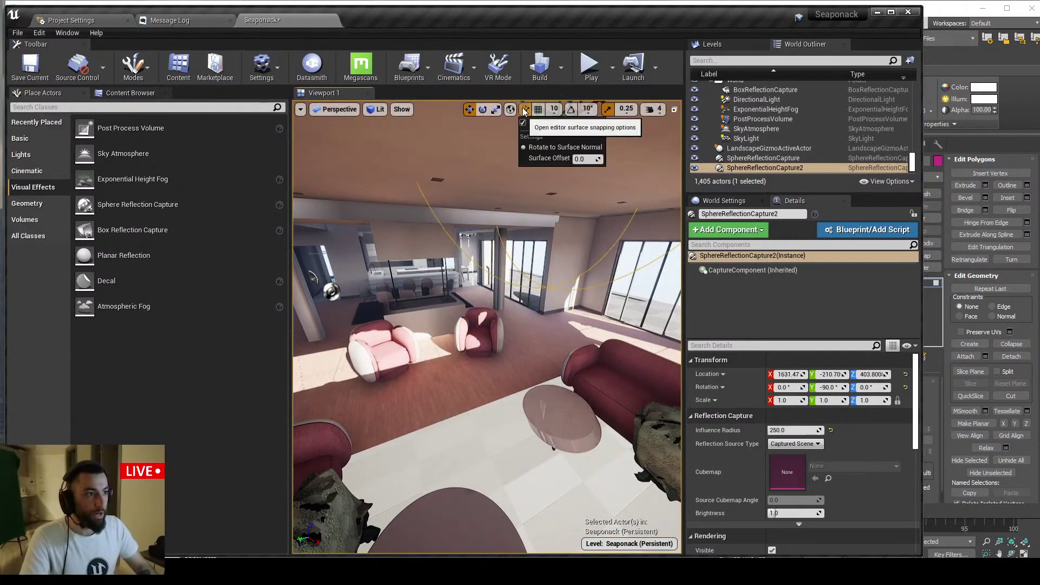
left_click(539, 123)
right_click_drag(548, 179, 558, 172)
left_click_drag(540, 176, 503, 323)
key("f")
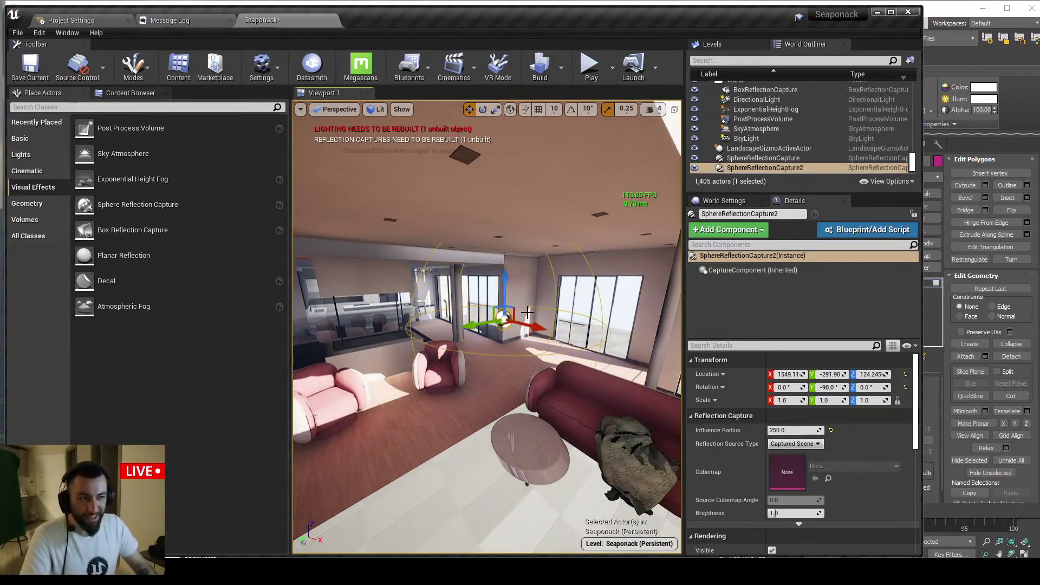
Nudge the second capture along X toward the far windows, then bring up the live chat
right_click_drag(528, 312, 536, 329)
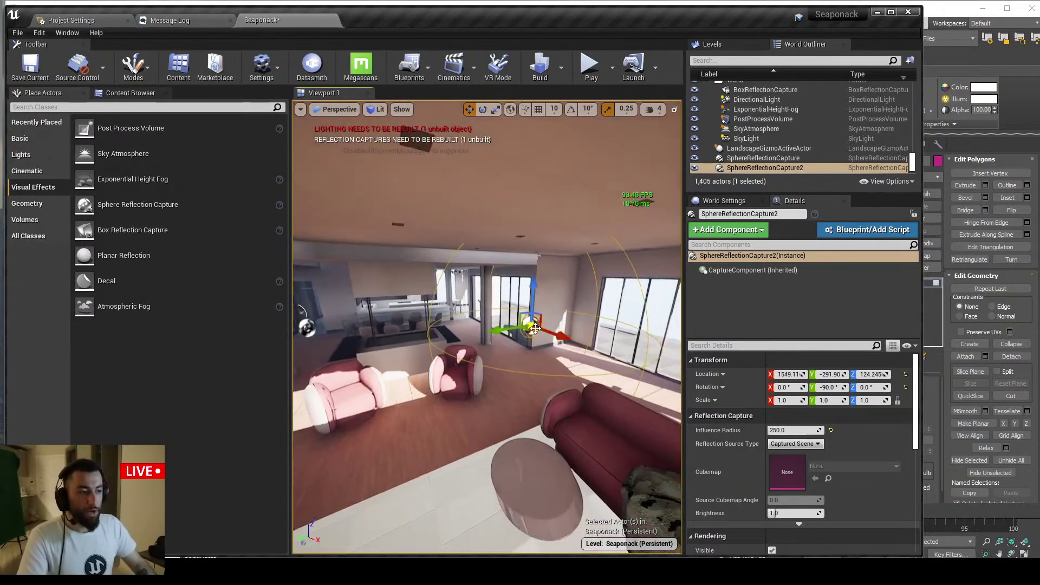
left_click_drag(547, 332, 561, 337)
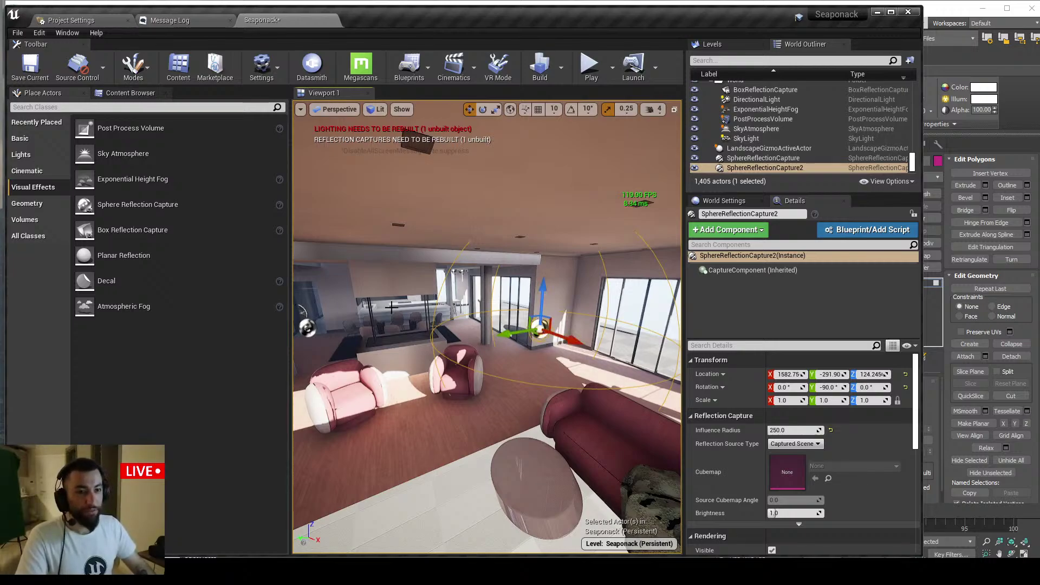
right_click_drag(487, 312, 505, 318)
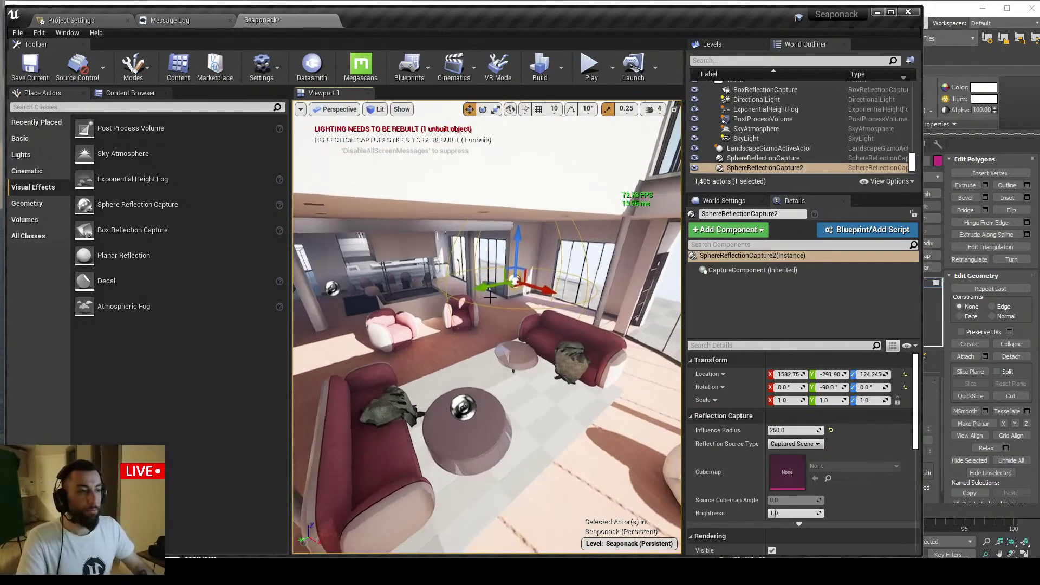
right_click_drag(509, 270, 440, 318)
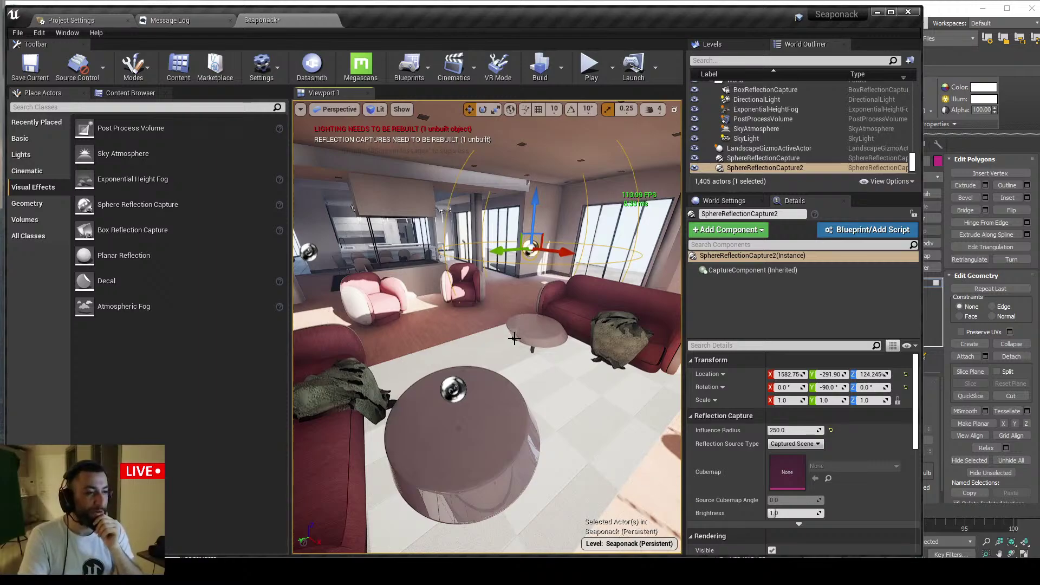
key("alt+Tab")
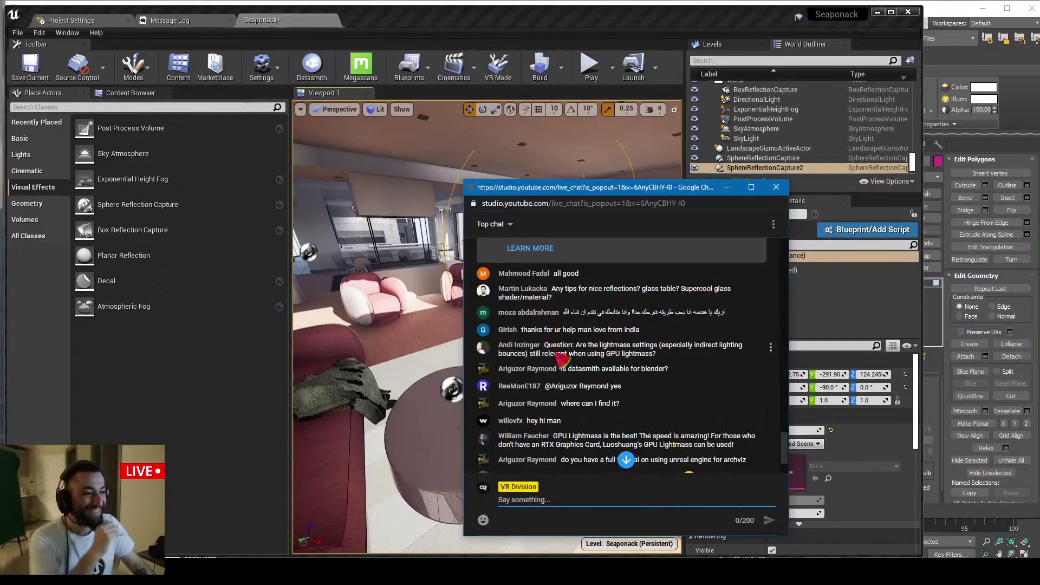
Scroll the live chat and highlight the viewer's question about nice reflections
scroll(640, 355, "up", 1)
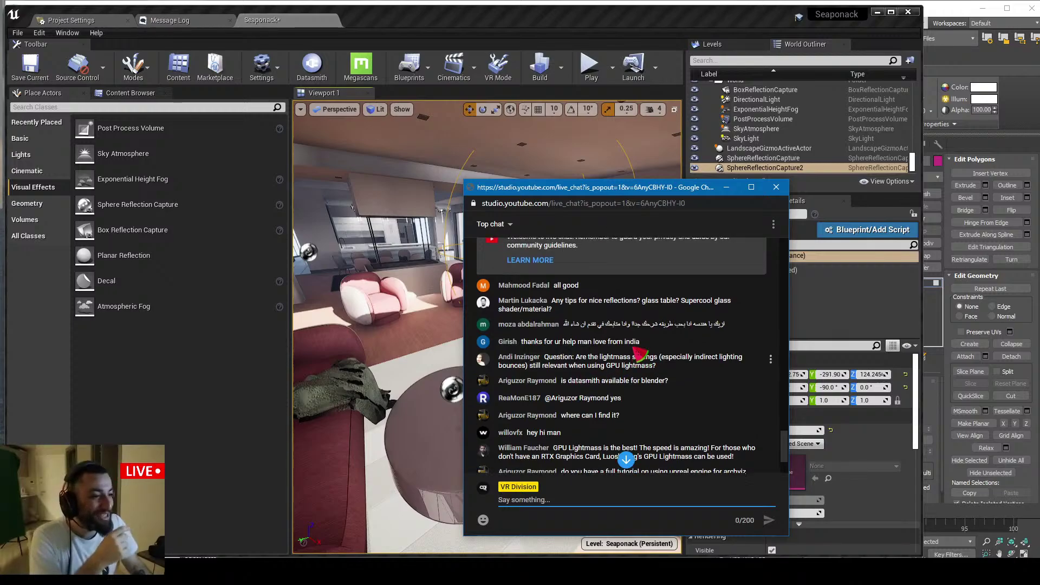
scroll(576, 354, "down", 1)
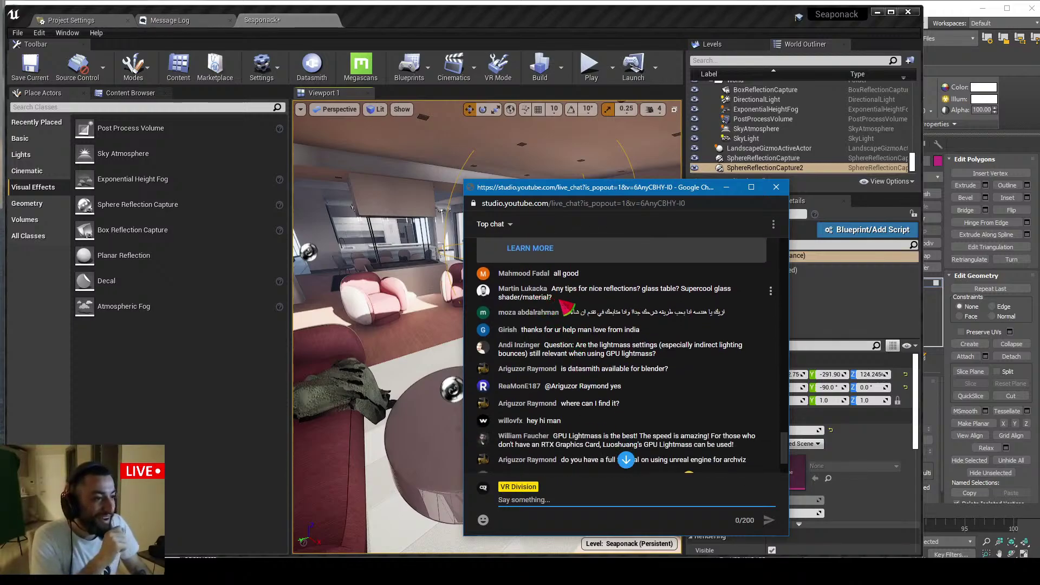
left_click_drag(560, 300, 552, 290)
left_click(530, 294)
left_click(563, 296)
left_click(561, 297)
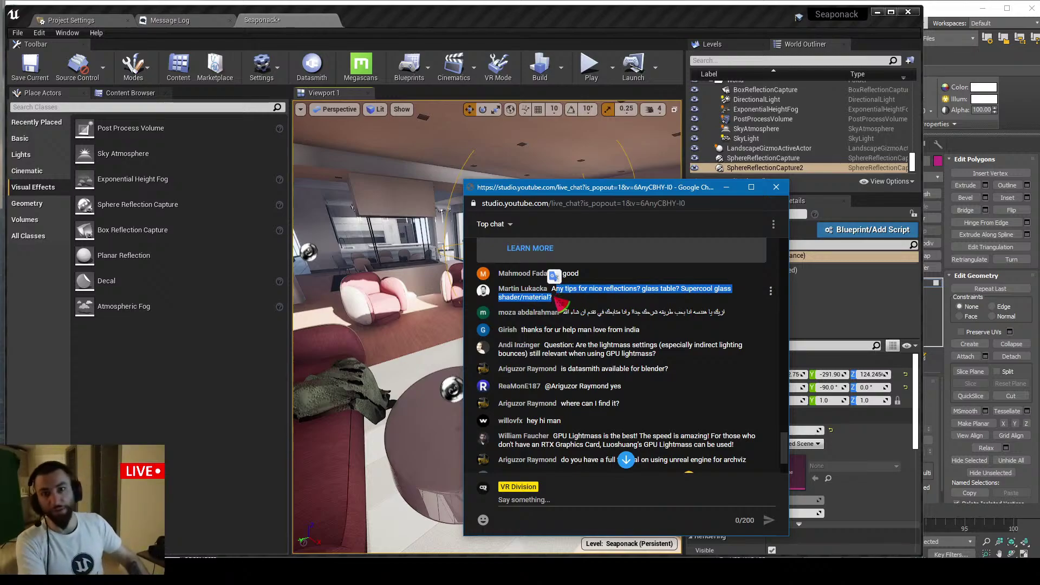
Look around the viewport toward the curved windows, then return to the live chat
right_click_drag(425, 270, 563, 274)
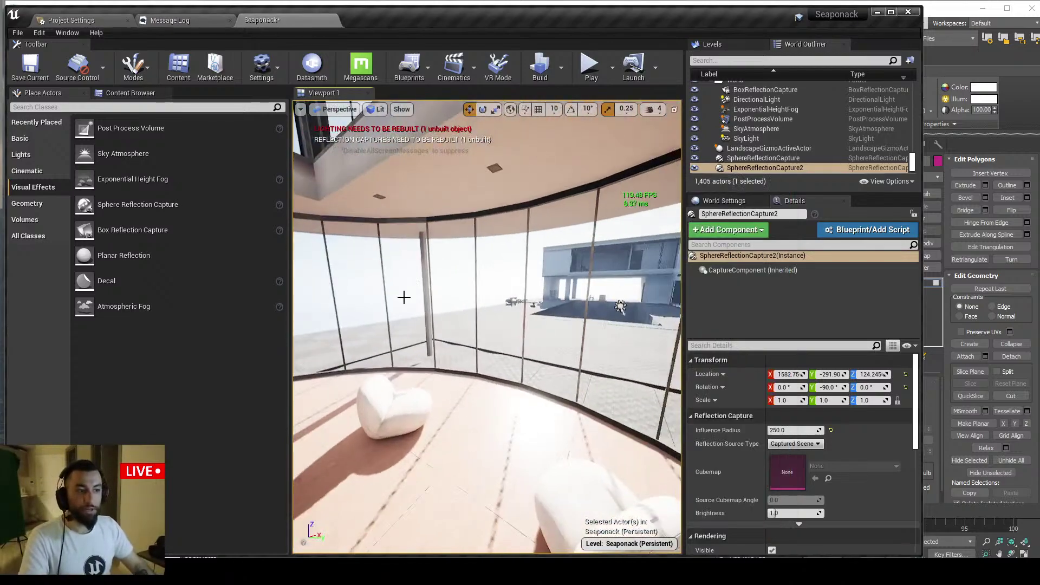
right_click_drag(403, 296, 601, 301)
key("w")
key("s")
key("alt+Tab")
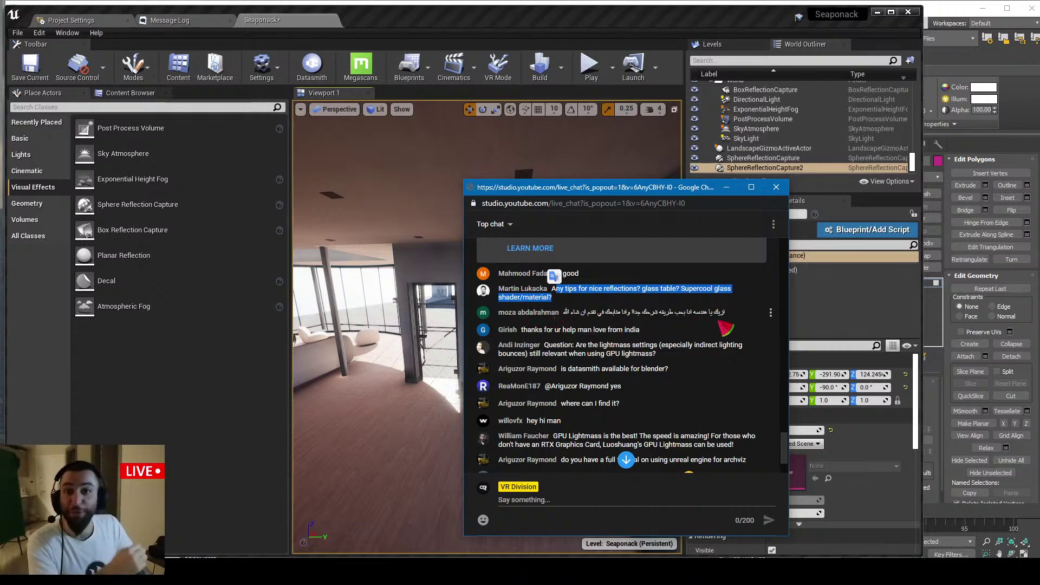
Highlight the GPU Lightmass bounce-settings question and move the chat window left
scroll(720, 329, "down", 5)
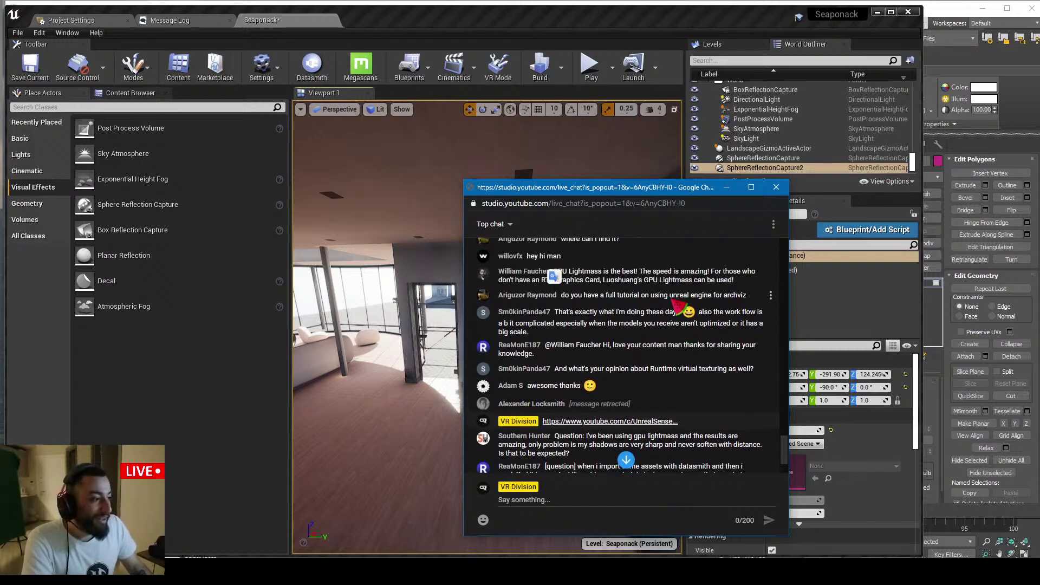
scroll(672, 313, "up", 5)
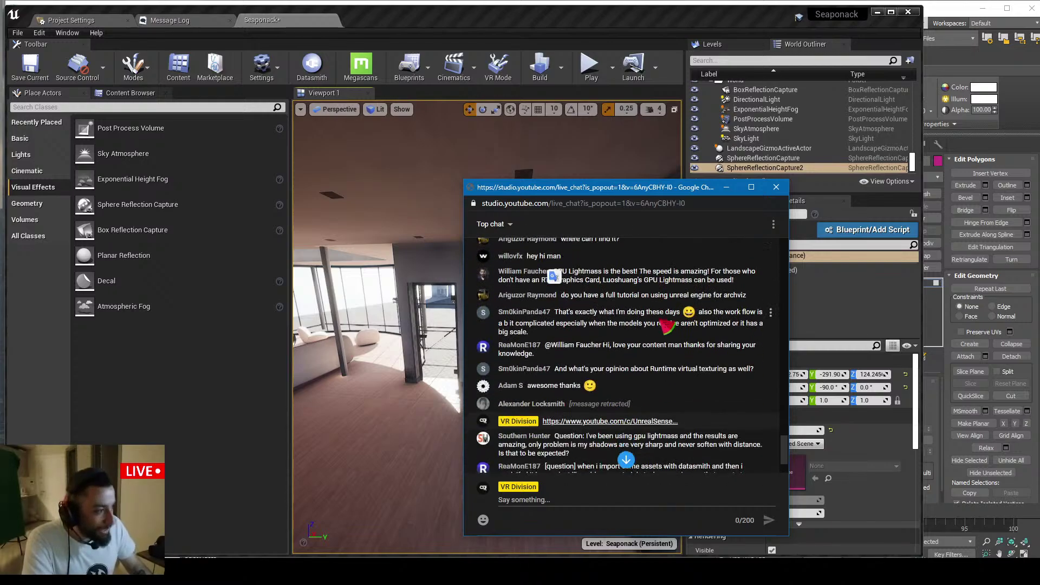
left_click(629, 325)
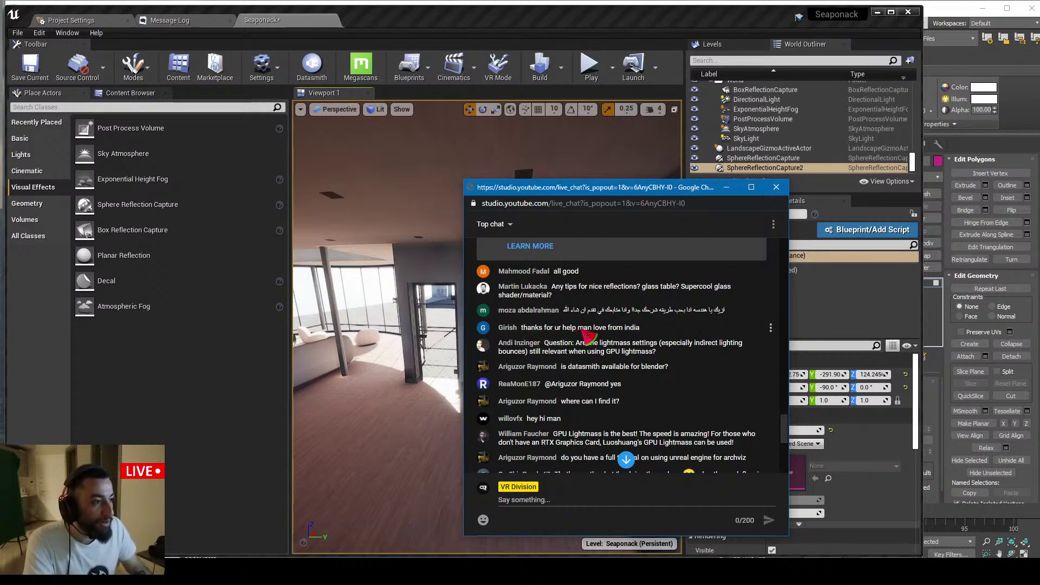
scroll(589, 337, "down", 1)
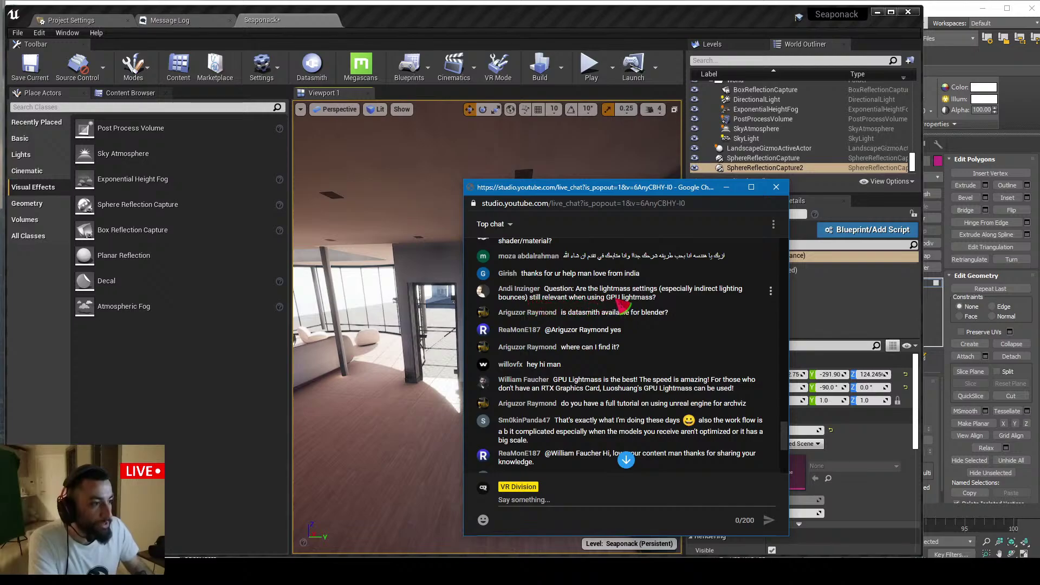
mouse_move(672, 306)
left_mouse_down()
mouse_move(503, 292)
mouse_move(680, 307)
left_mouse_up()
left_click_drag(623, 187, 395, 151)
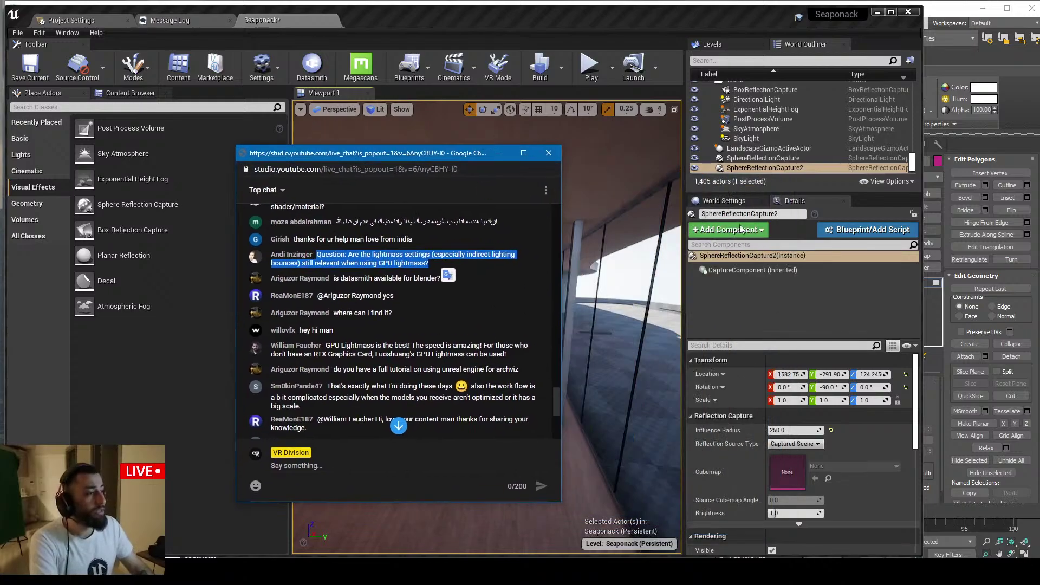
Show World Settings' Lightmass values (3 bounces, cell size 200) and turn the view toward the lounge sofas
left_click(724, 203)
left_click(724, 203)
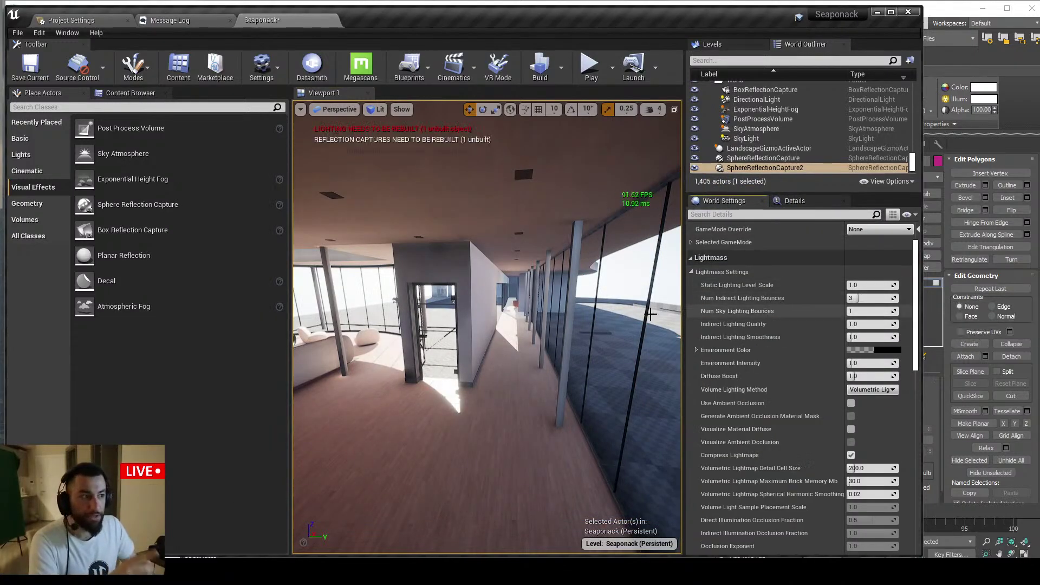
right_click_drag(488, 325, 403, 151)
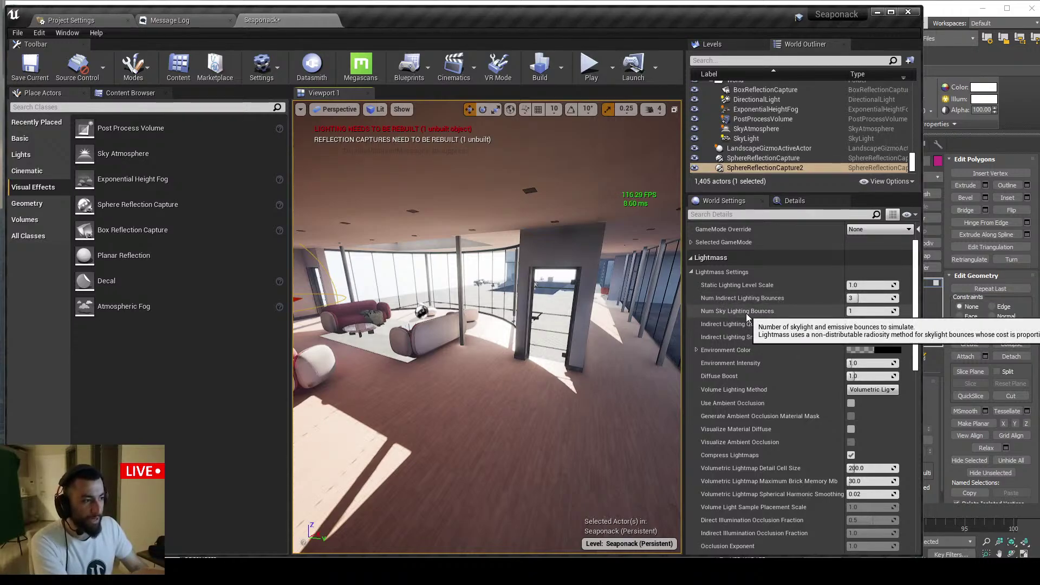
Search YouTube for the Unreal lighting tutorial creator by name
left_click(243, 573)
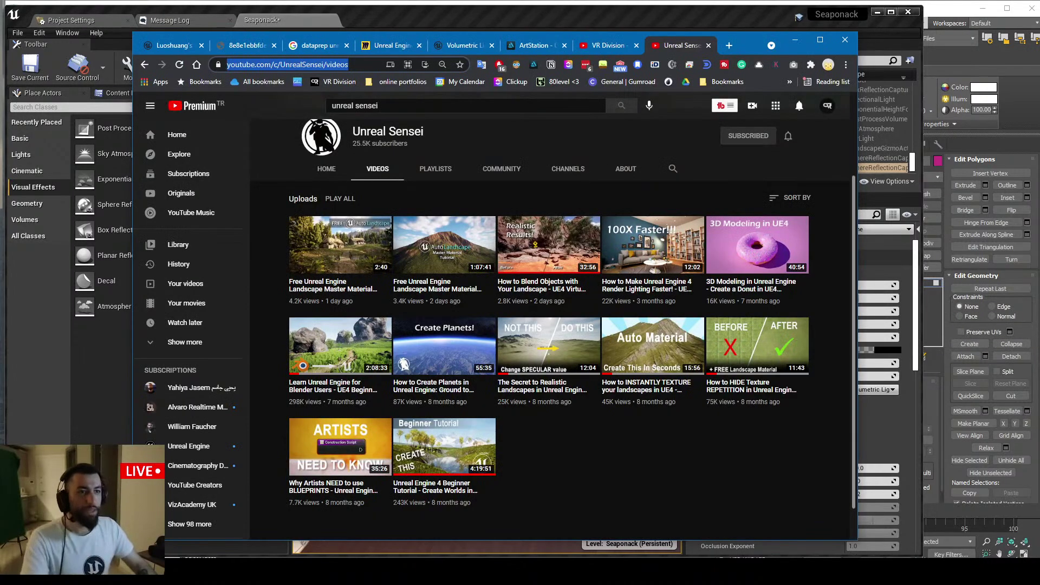
left_click(362, 106)
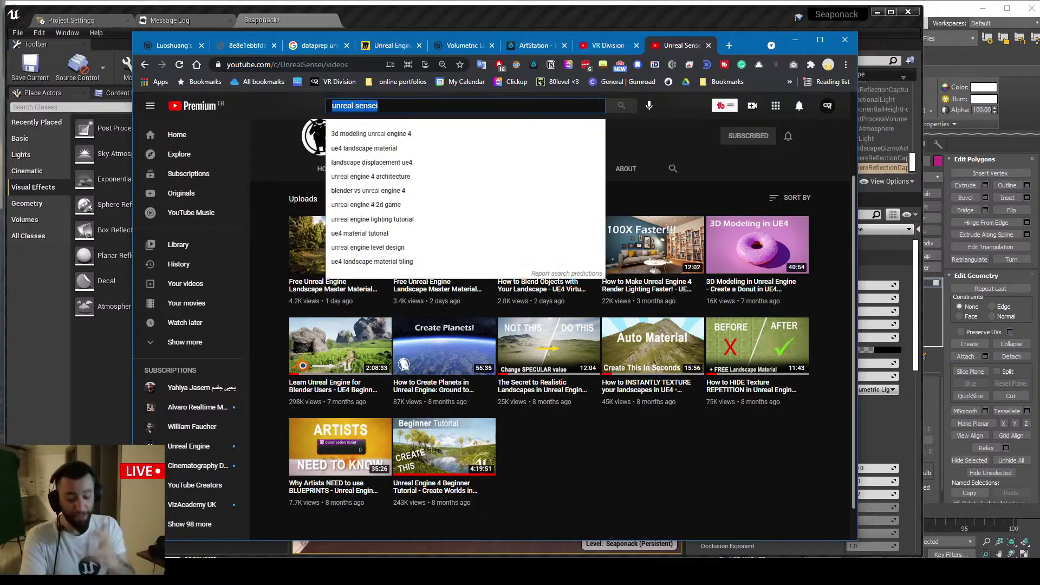
type("w")
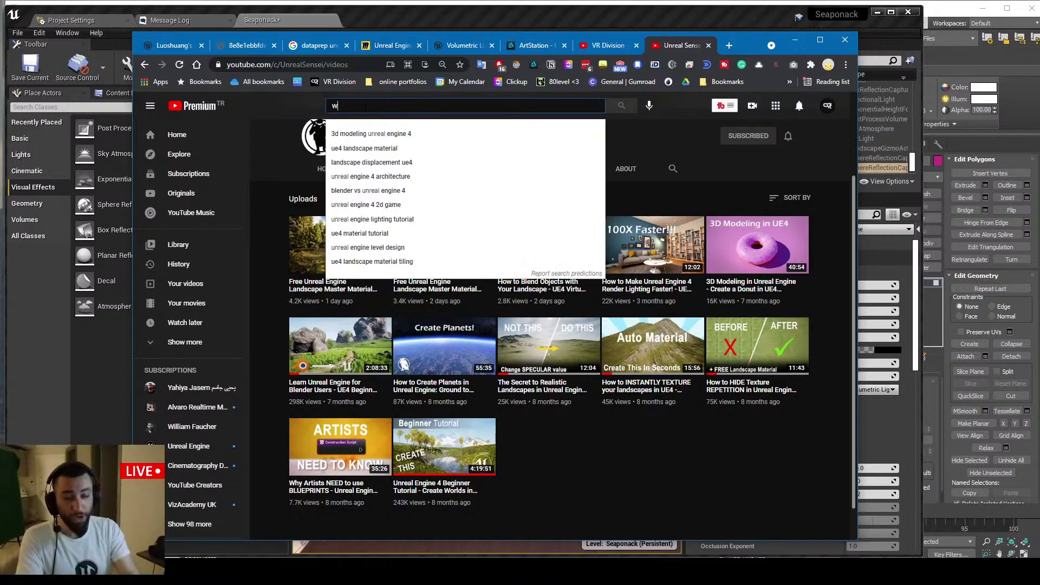
type("illi")
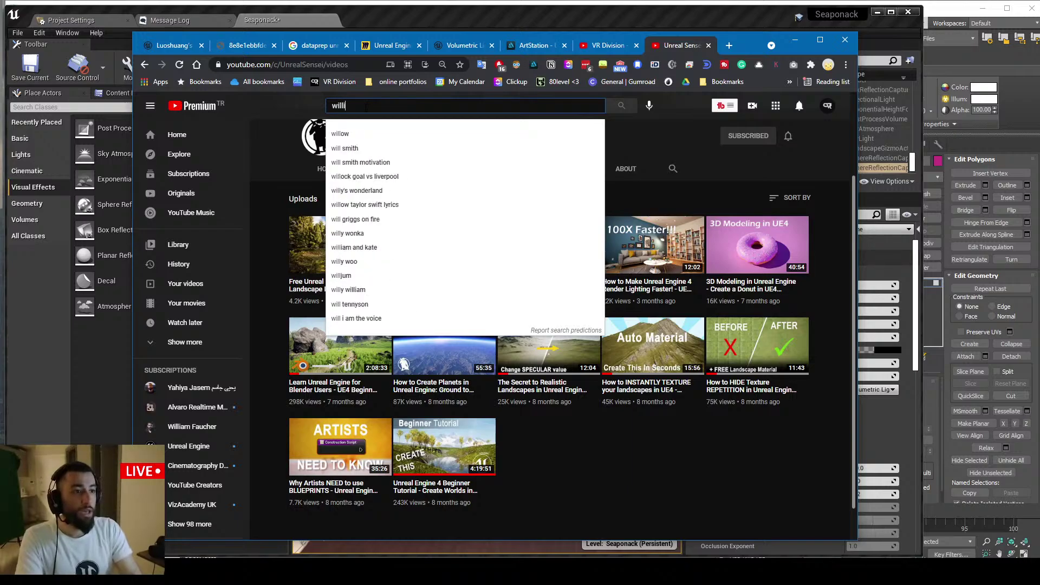
type("am paucher")
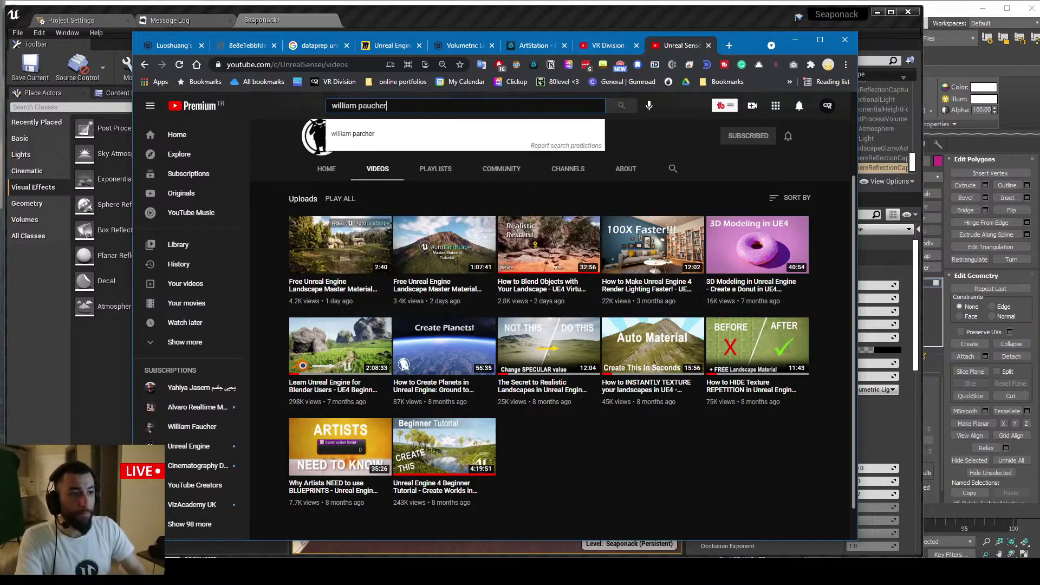
key("Down")
type("faucher")
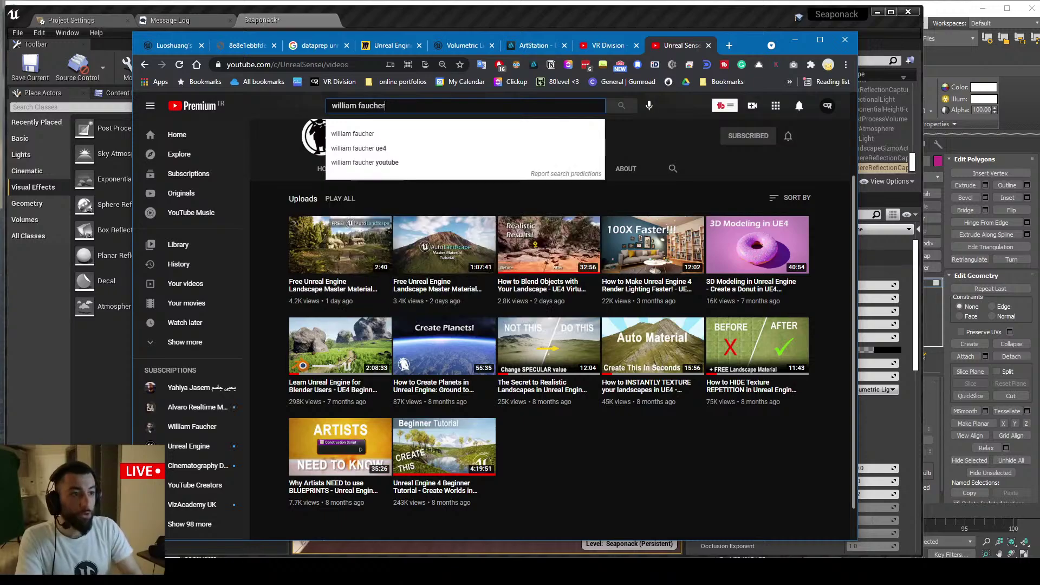
key("Return")
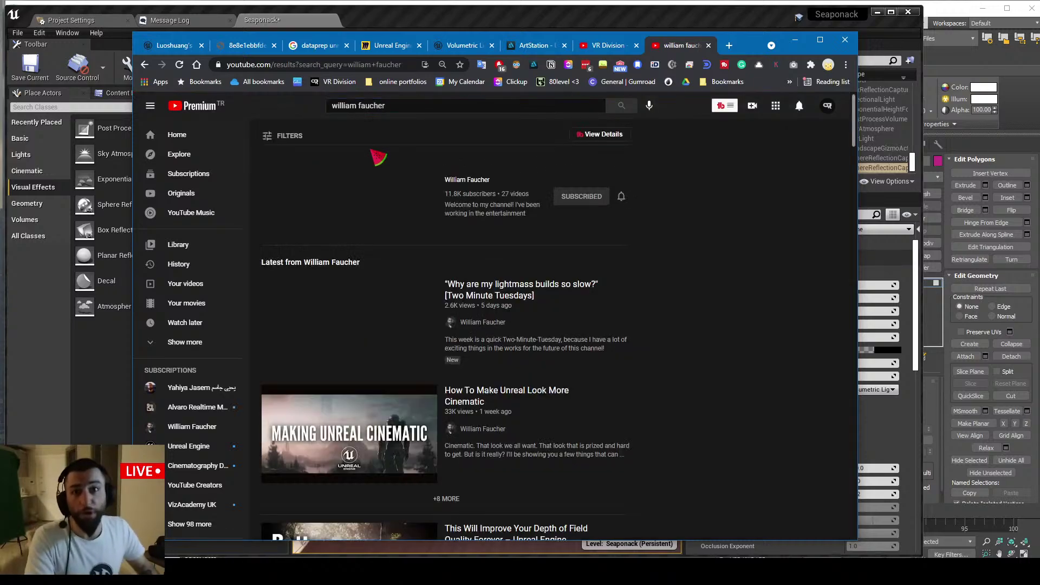
From his channel's Videos, open Interior and Still Life Lighting and Bake Lighting FASTER in new tabs
left_click(457, 170)
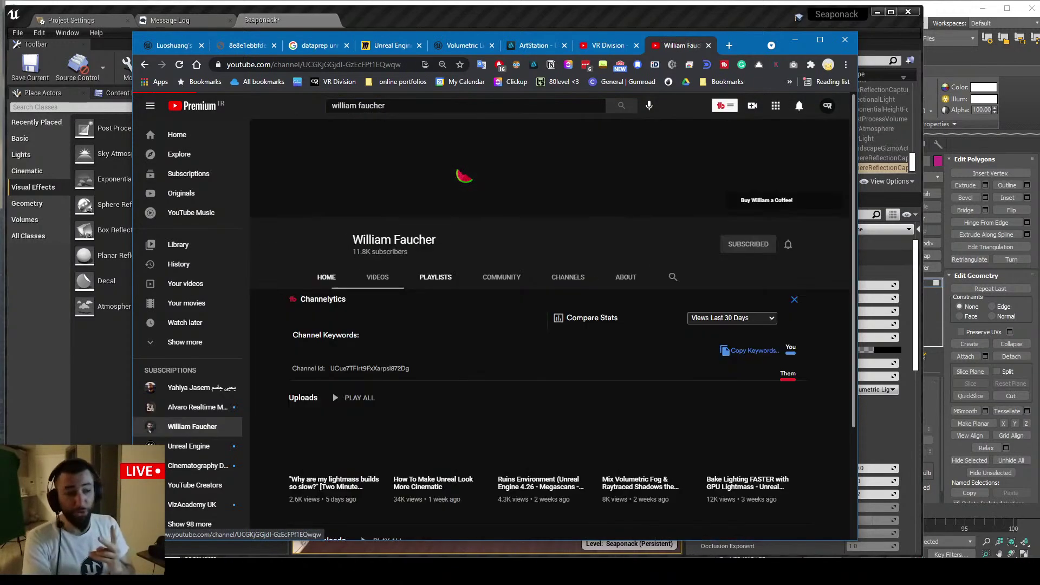
left_click(385, 277)
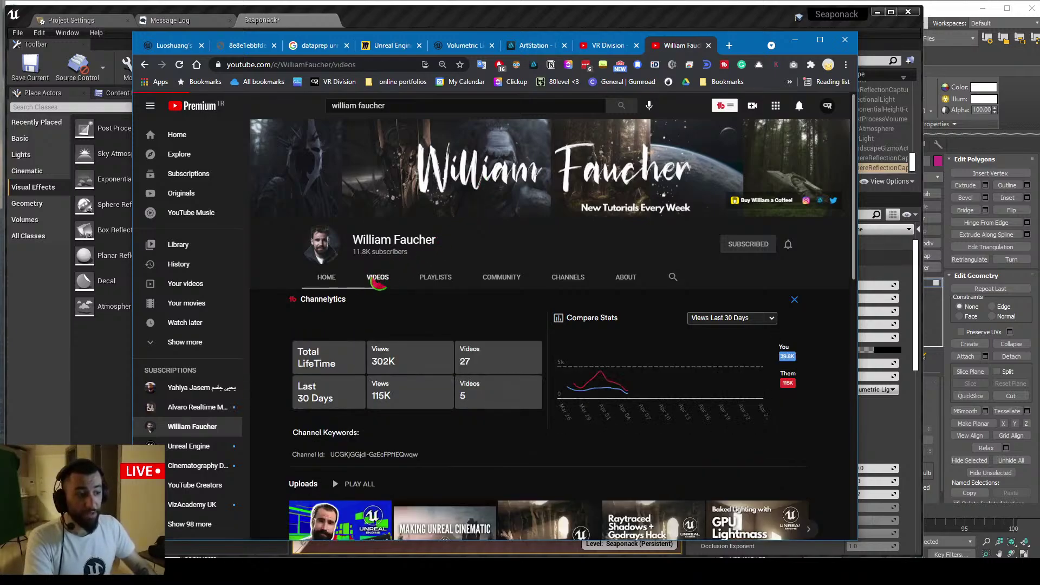
scroll(759, 306, "down", 2)
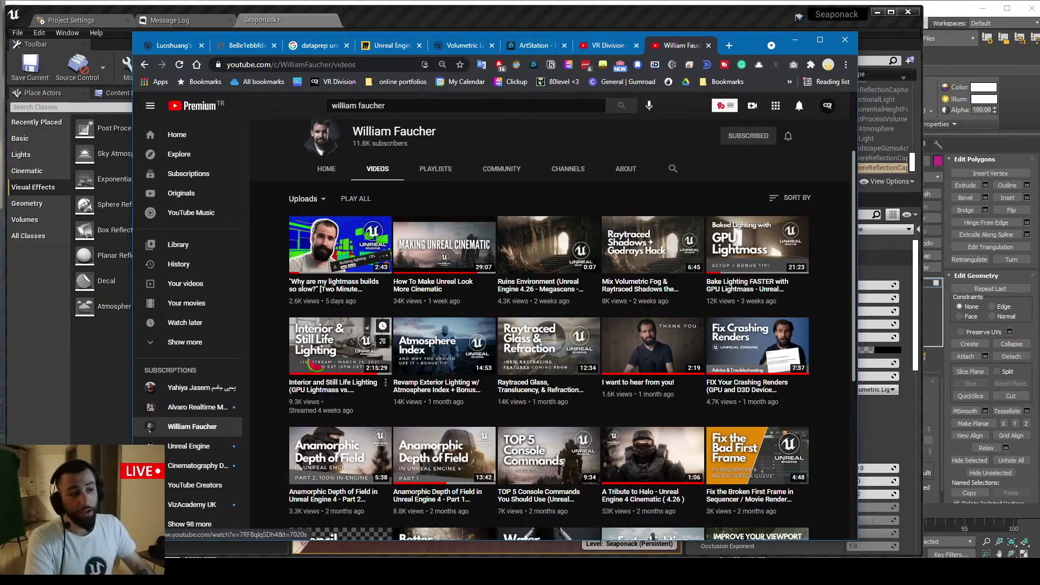
middle_click(340, 345)
middle_click(758, 244)
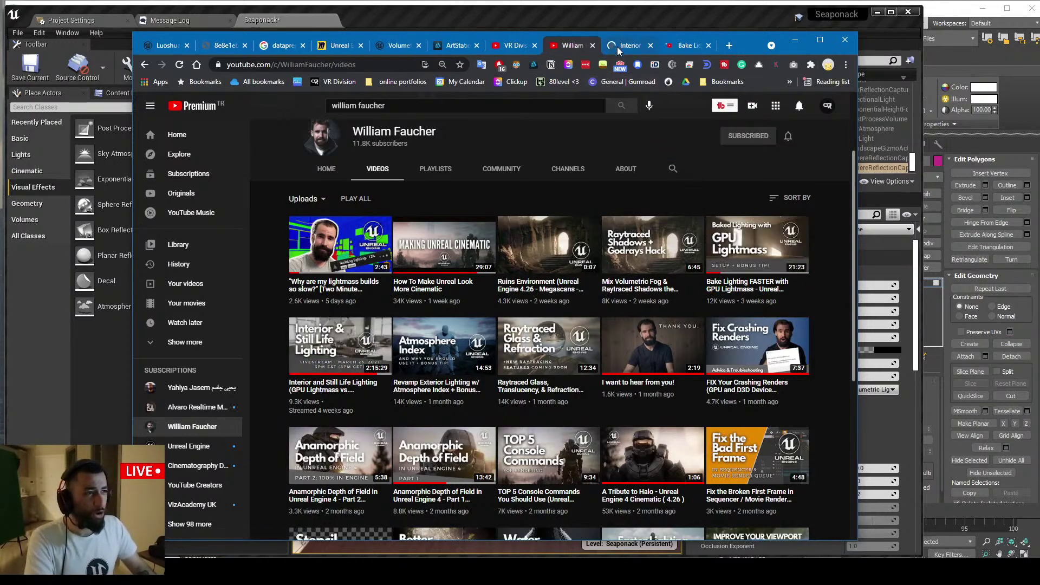
From the interior lighting video, browse the creator's uploads and open the Halo tribute cinematic
left_click(617, 47)
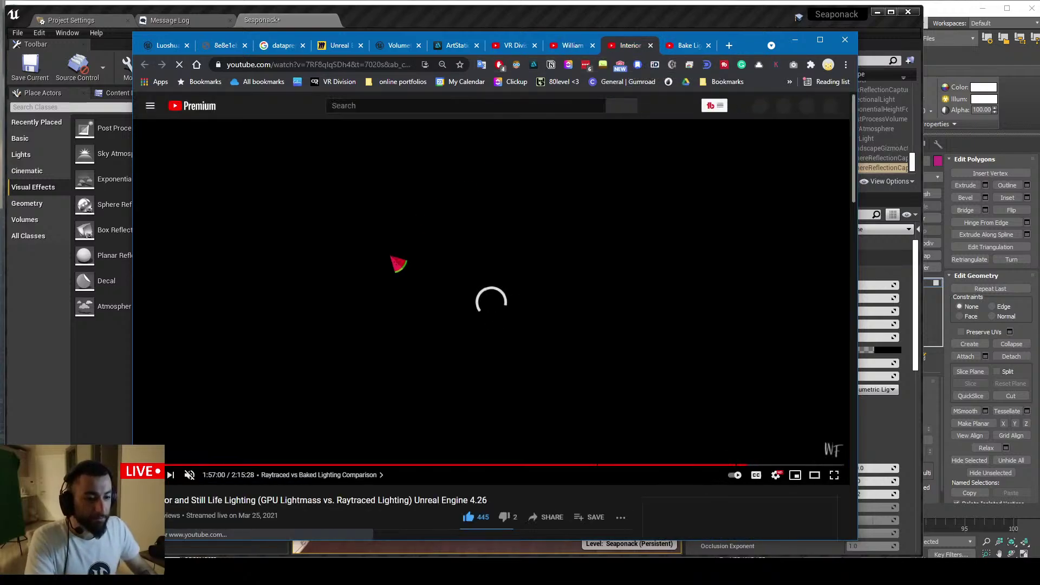
scroll(401, 260, "down", 6)
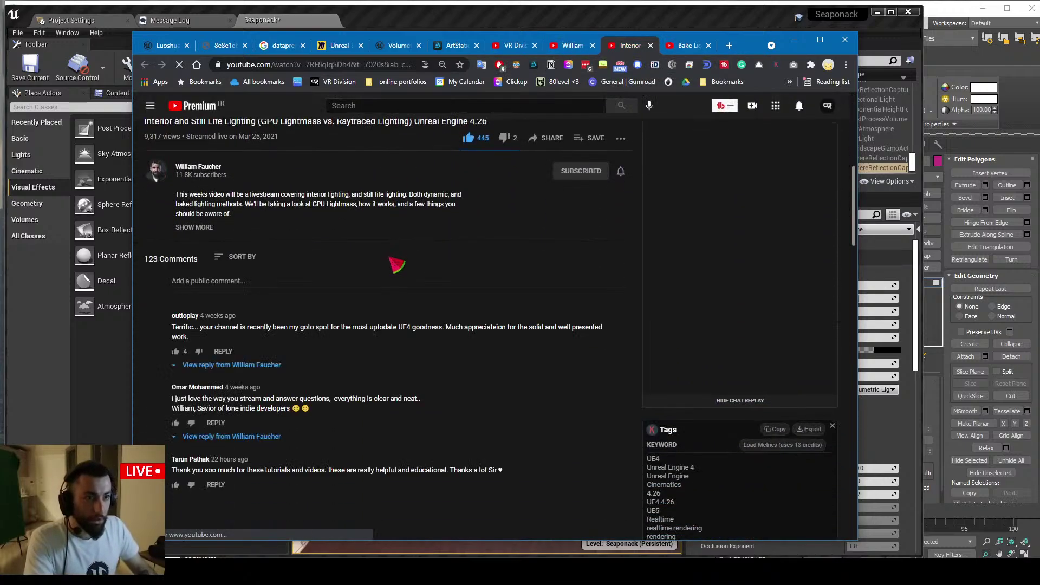
scroll(657, 108, "up", 7)
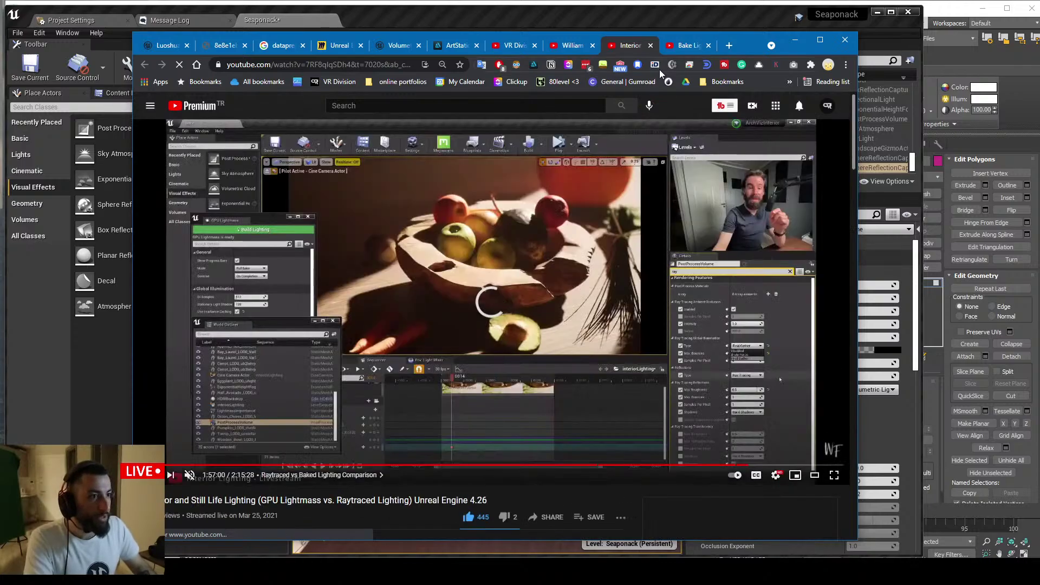
scroll(255, 442, "down", 2)
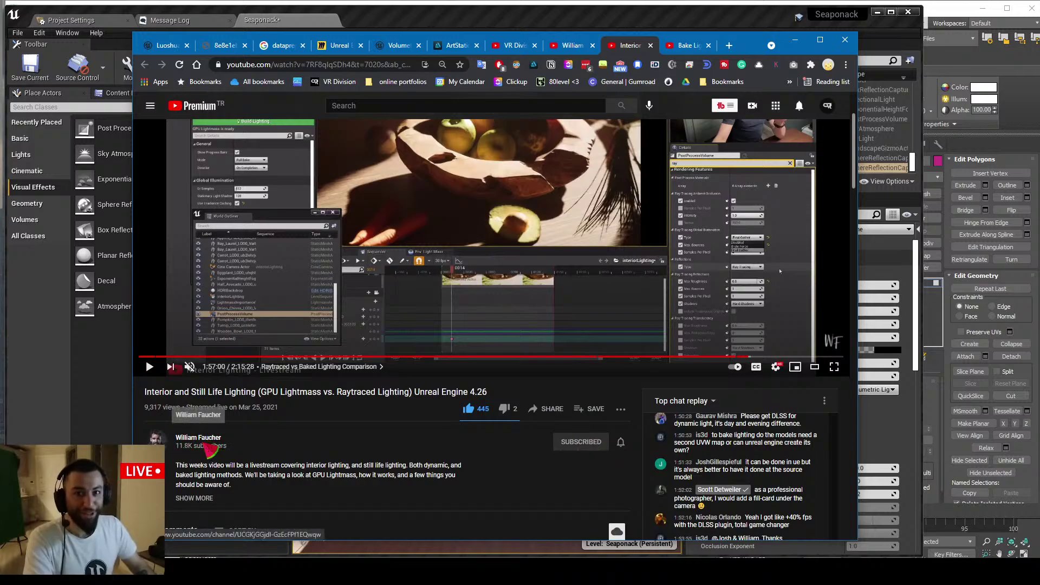
left_click(210, 446)
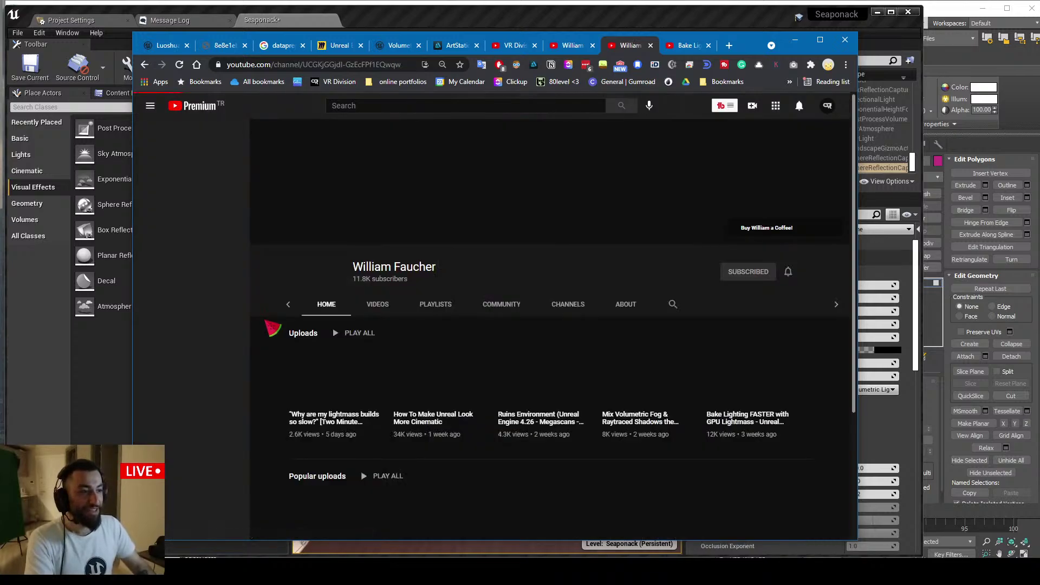
left_click(378, 273)
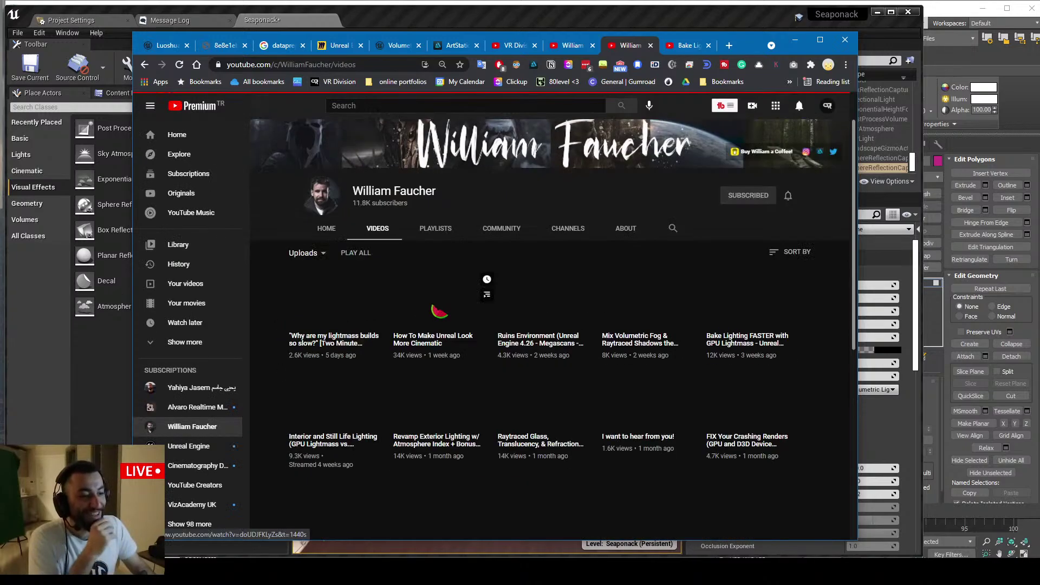
scroll(438, 311, "down", 3)
left_click(650, 336)
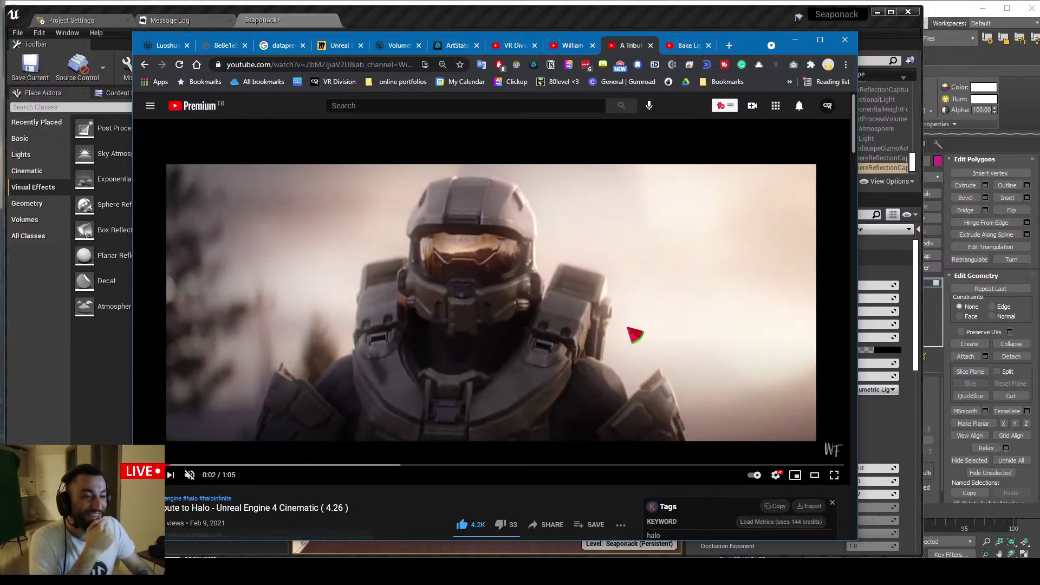
Check the live chat popout, then close the Halo tribute tab
left_click(304, 65)
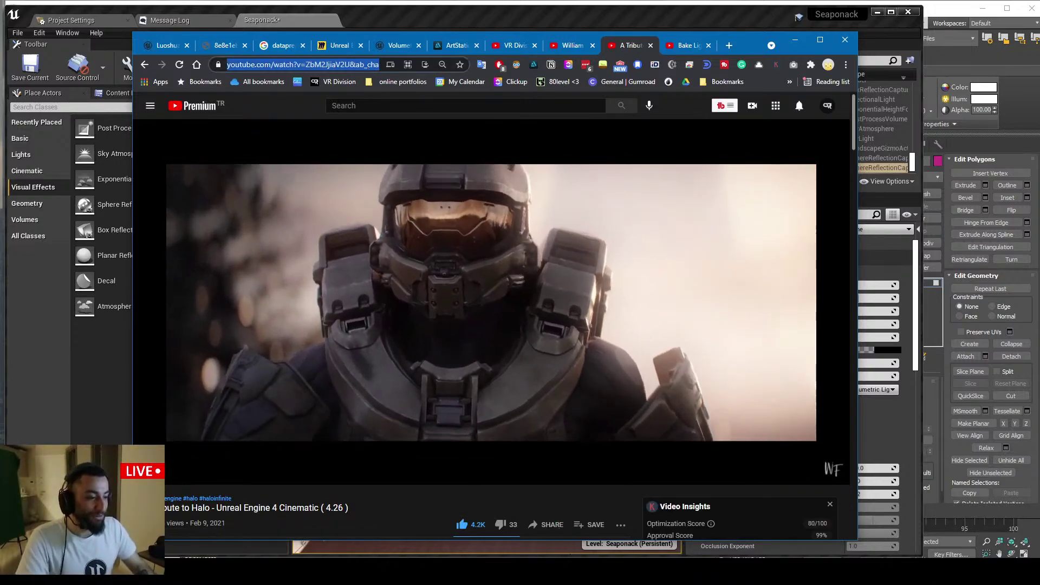
mouse_move(178, 571)
left_click(217, 534)
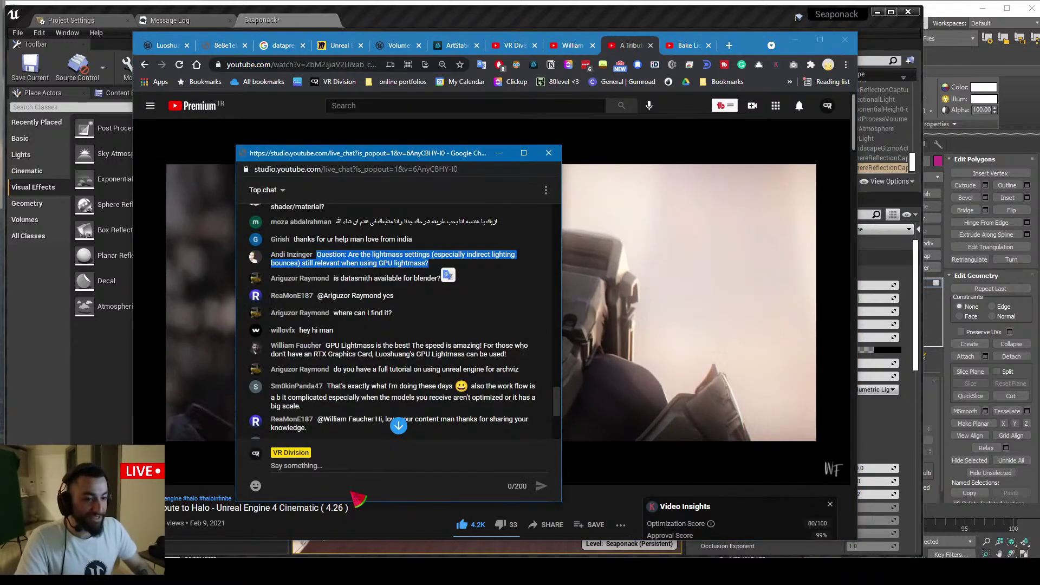
left_click(547, 154)
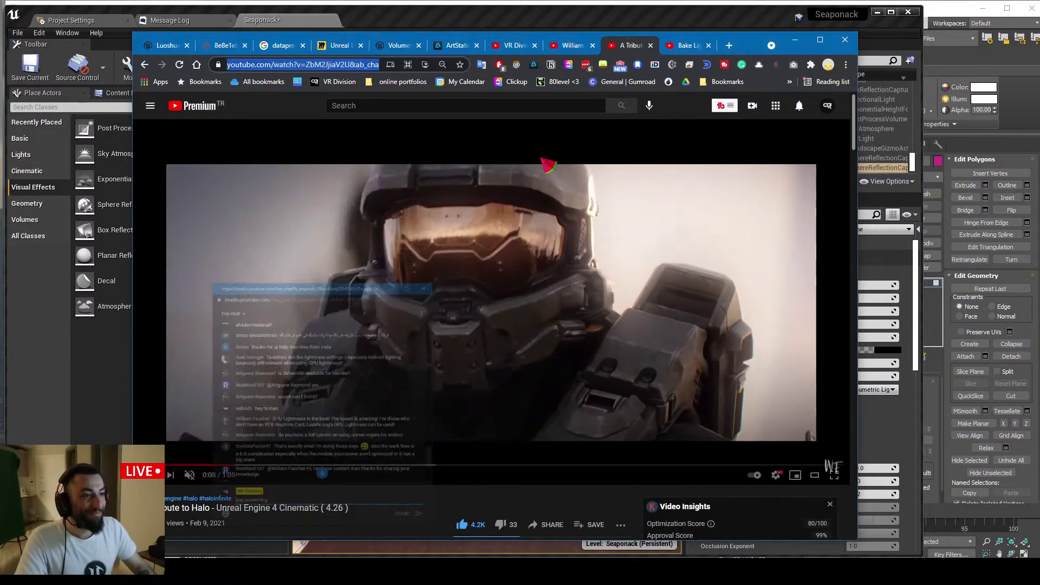
key("ctrl+w")
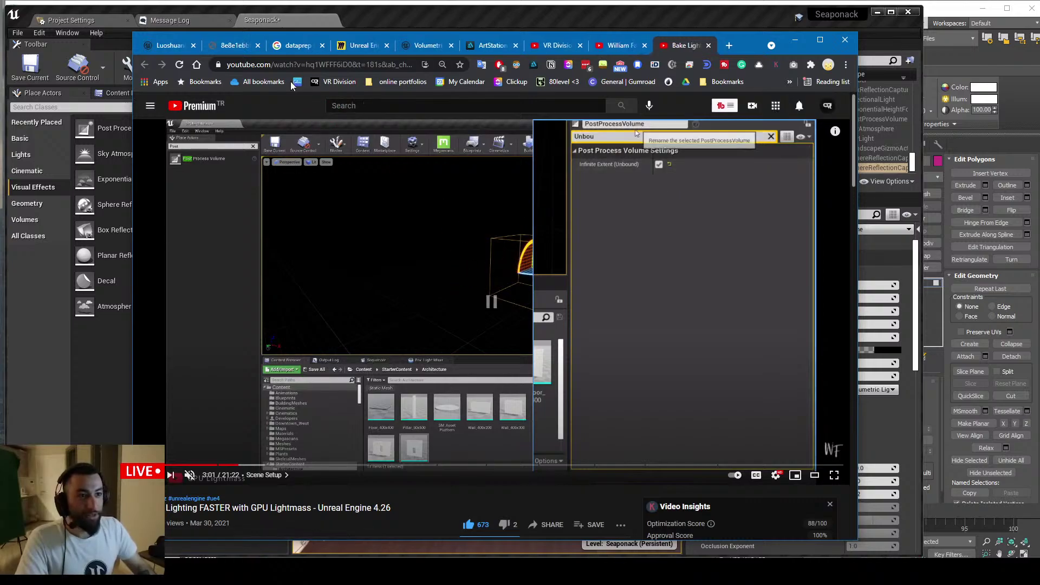
Scroll the Bake Lighting FASTER video to its pinned comment and select its header
scroll(227, 367, "down", 6)
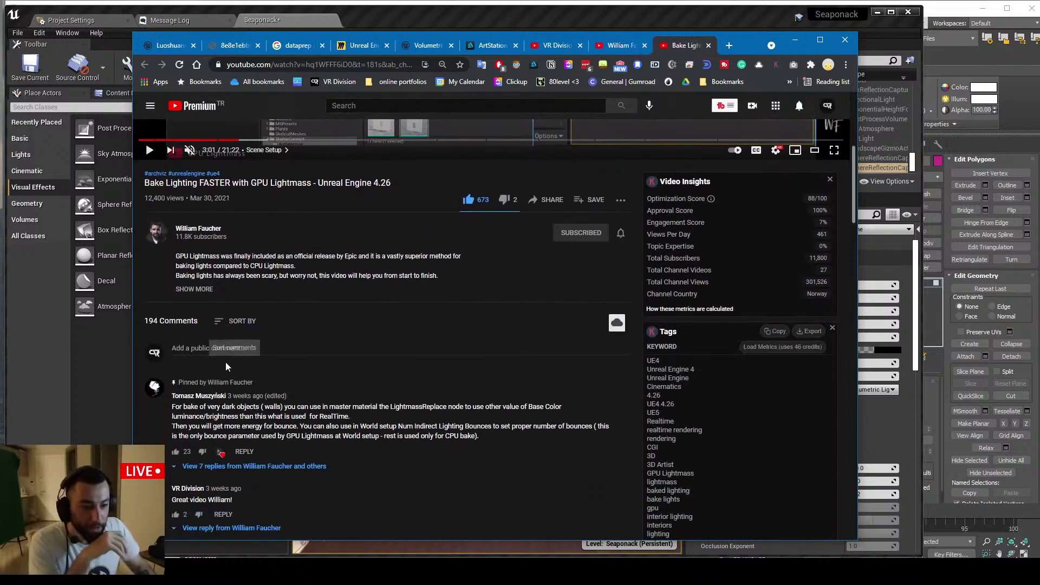
scroll(184, 368, "down", 1)
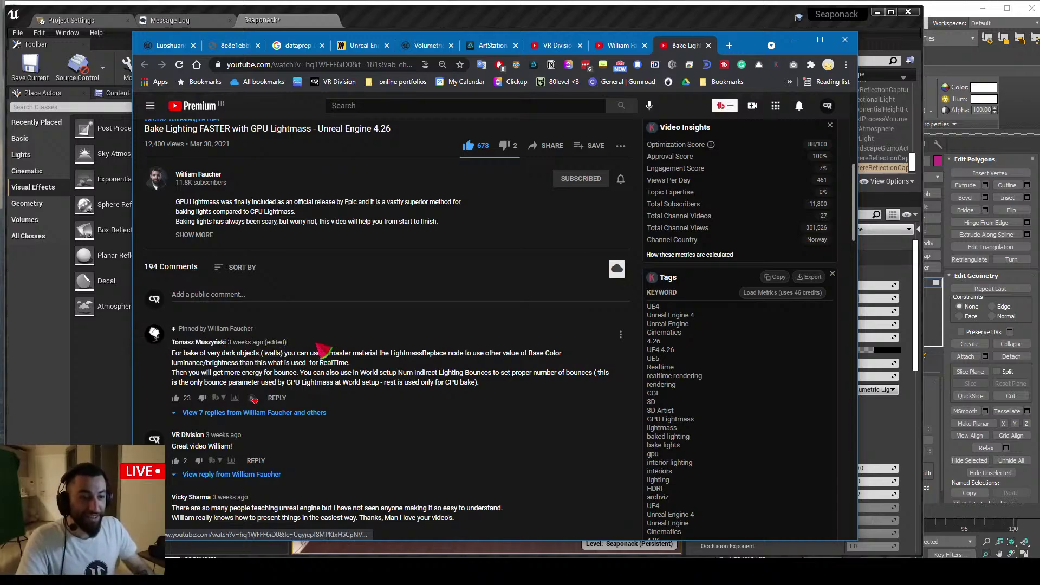
left_click_drag(325, 346, 181, 353)
Web-search the pinned commenter's name in a new tab
key("ctrl+t")
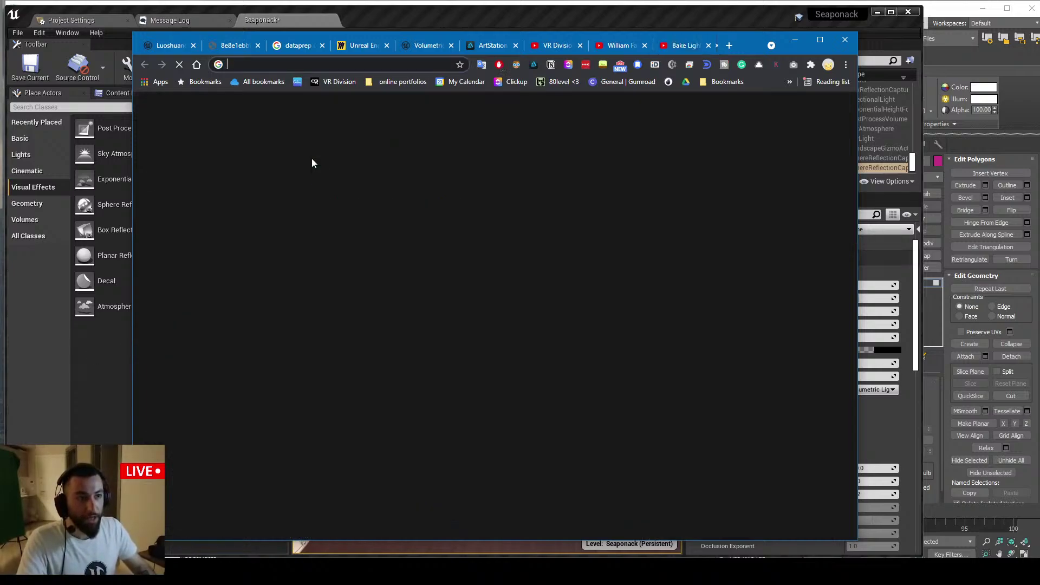
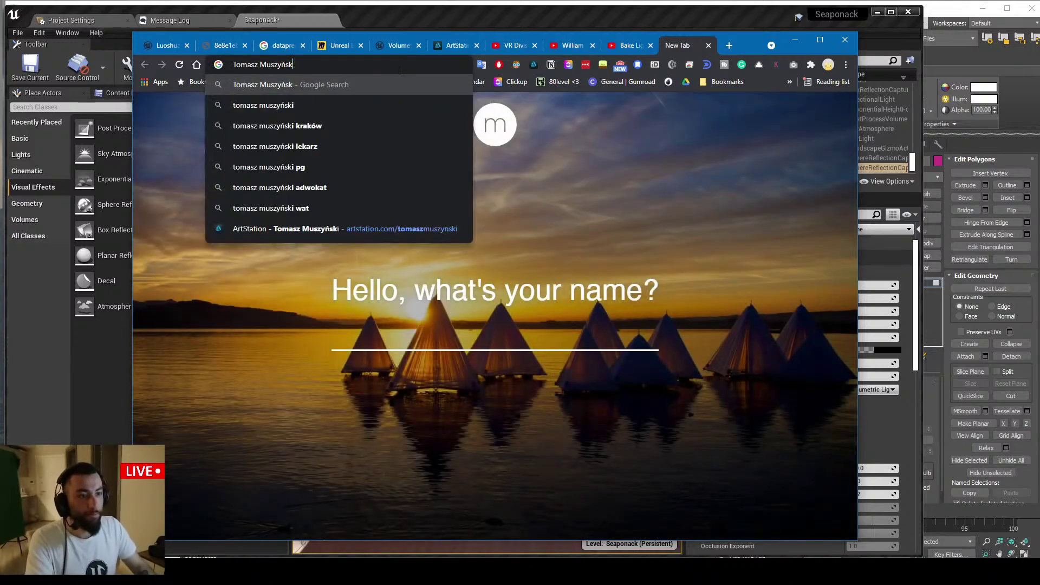
key("Return")
Open your own ArtStation profile from the account menu and scroll through it
left_click_drag(455, 45, 629, 45)
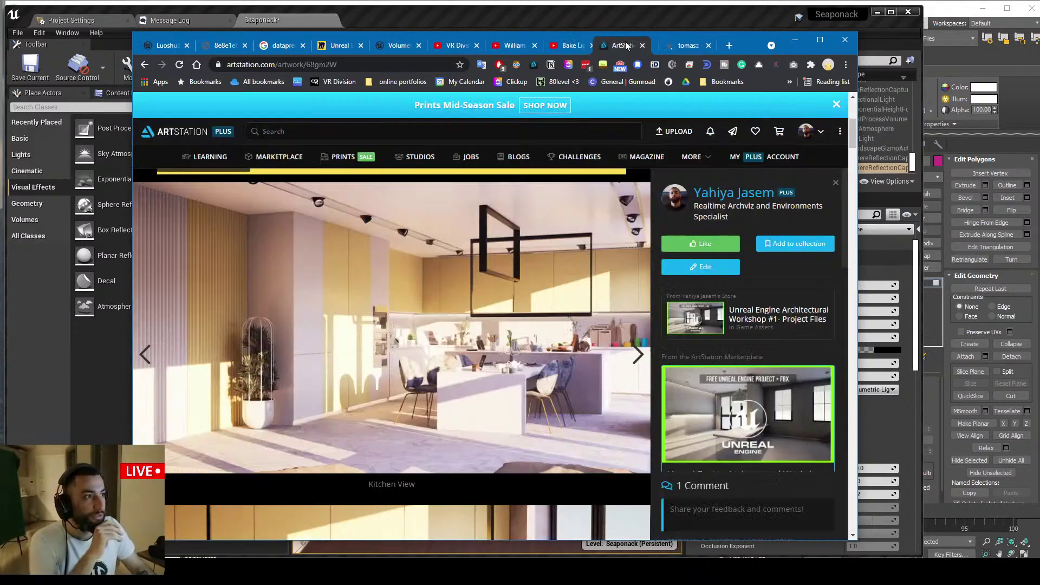
left_click(811, 133)
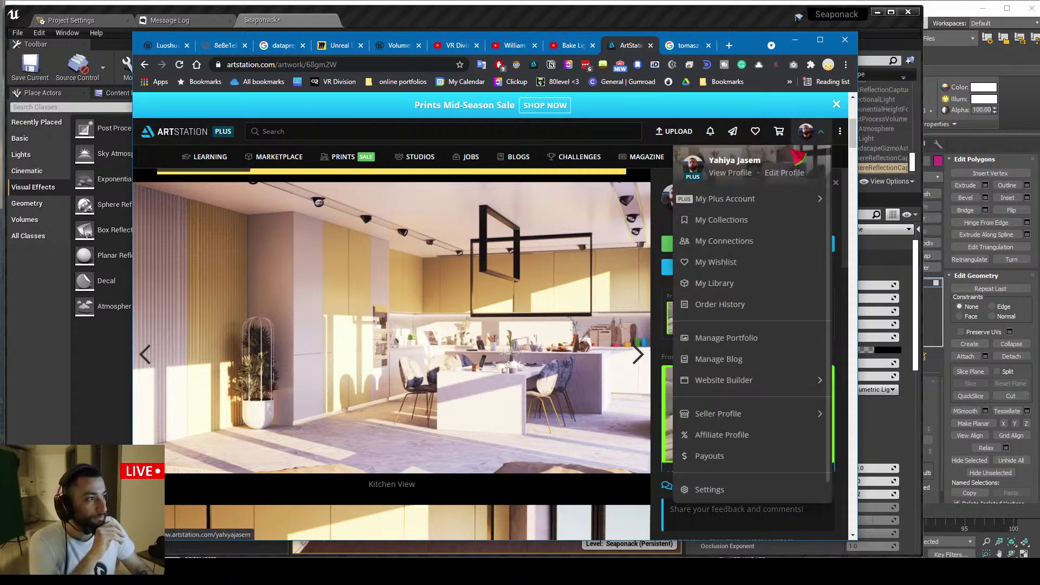
left_click(737, 174)
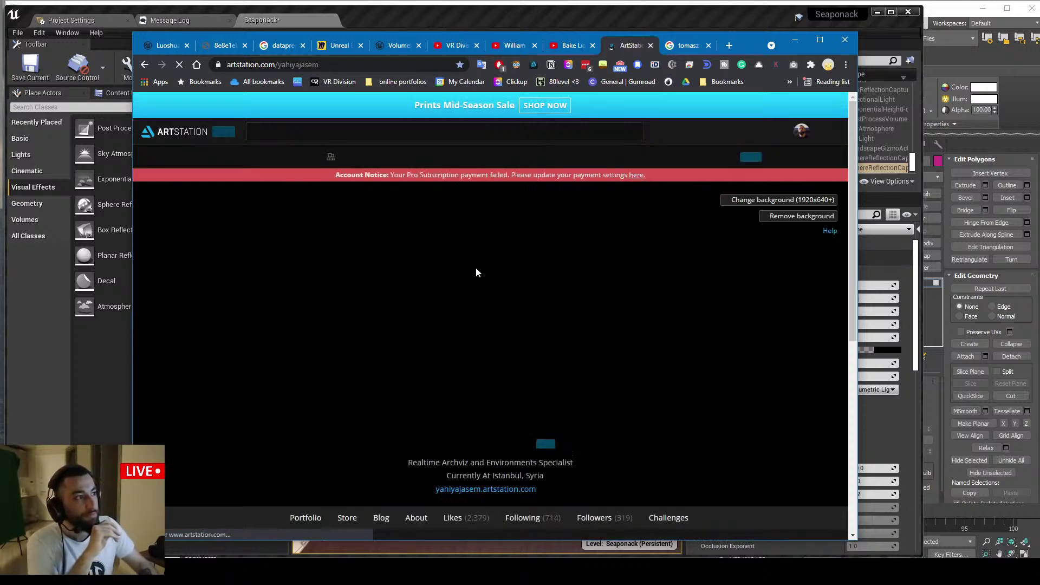
scroll(490, 278, "down", 8)
scroll(494, 278, "down", 8)
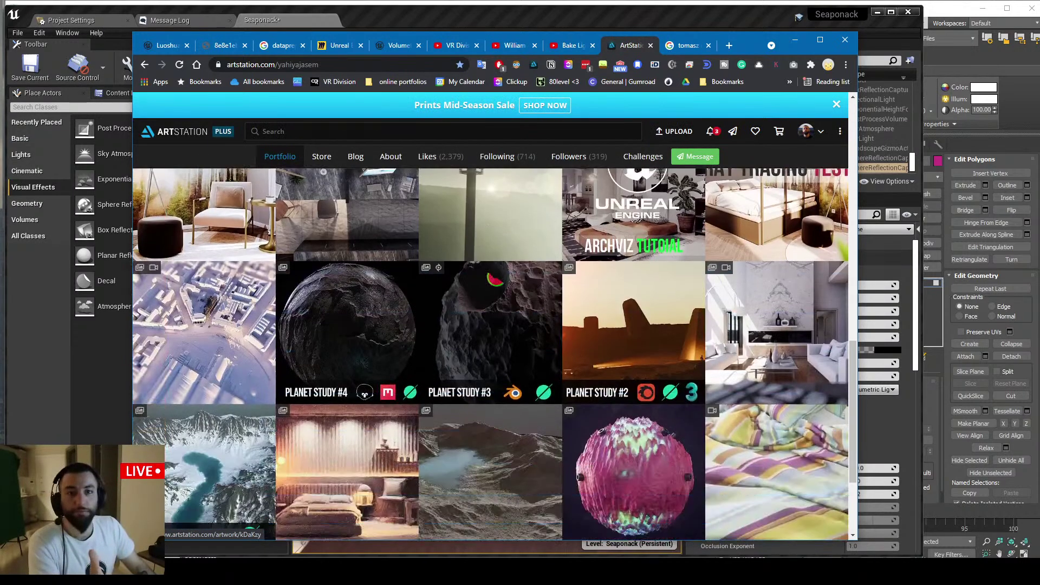
scroll(575, 322, "up", 5)
scroll(623, 255, "up", 5)
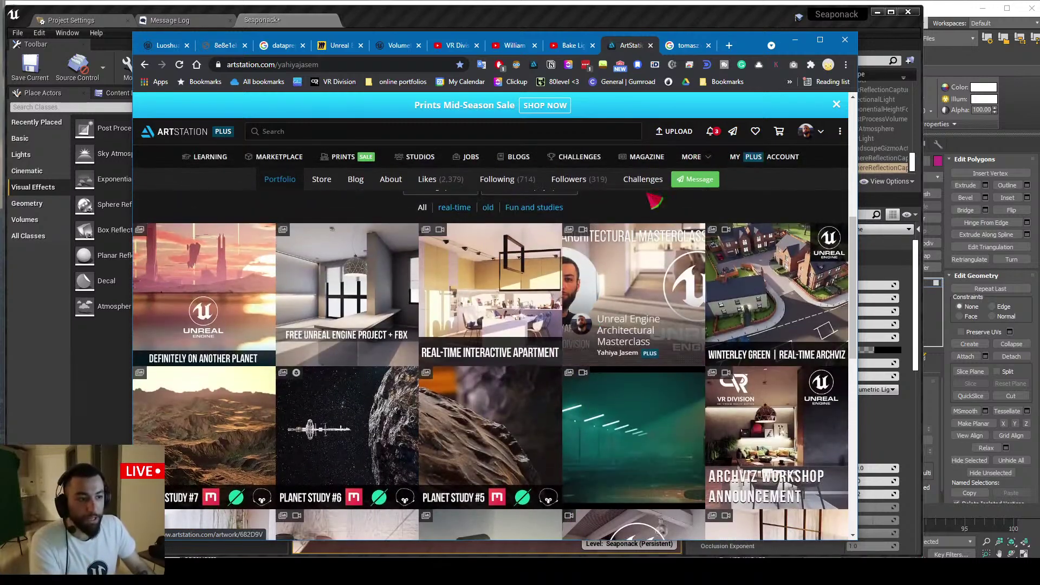
Open the commenter's ArtStation profile from the search results and scroll his interior renders
left_click(686, 46)
left_click(327, 212)
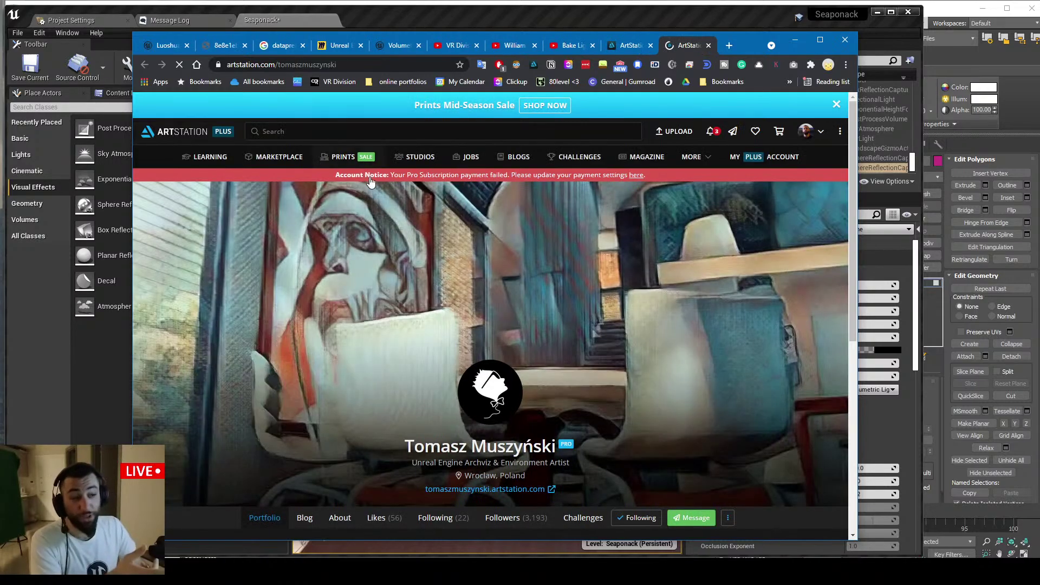
scroll(370, 181, "down", 8)
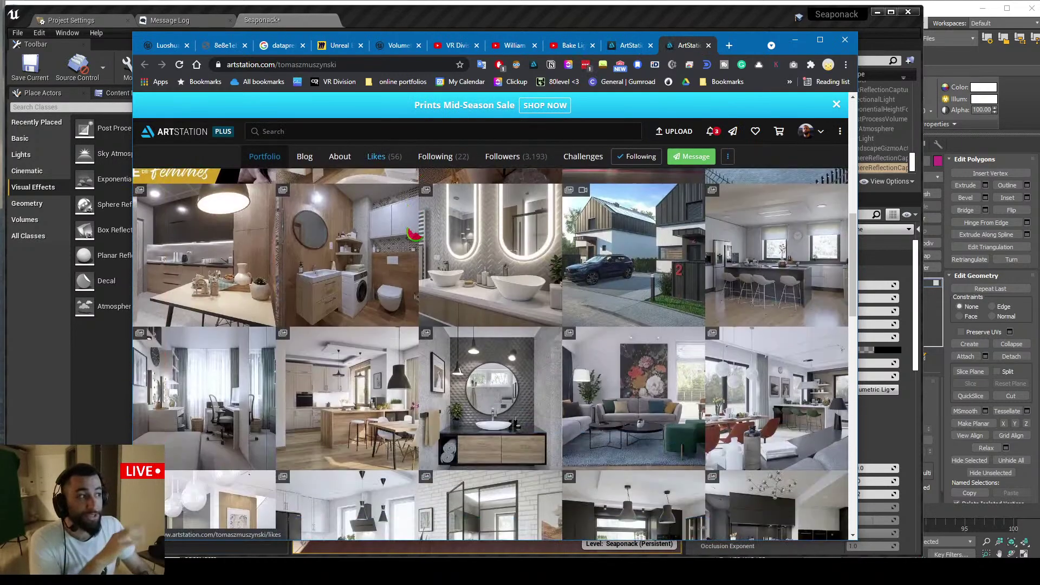
scroll(414, 234, "down", 10)
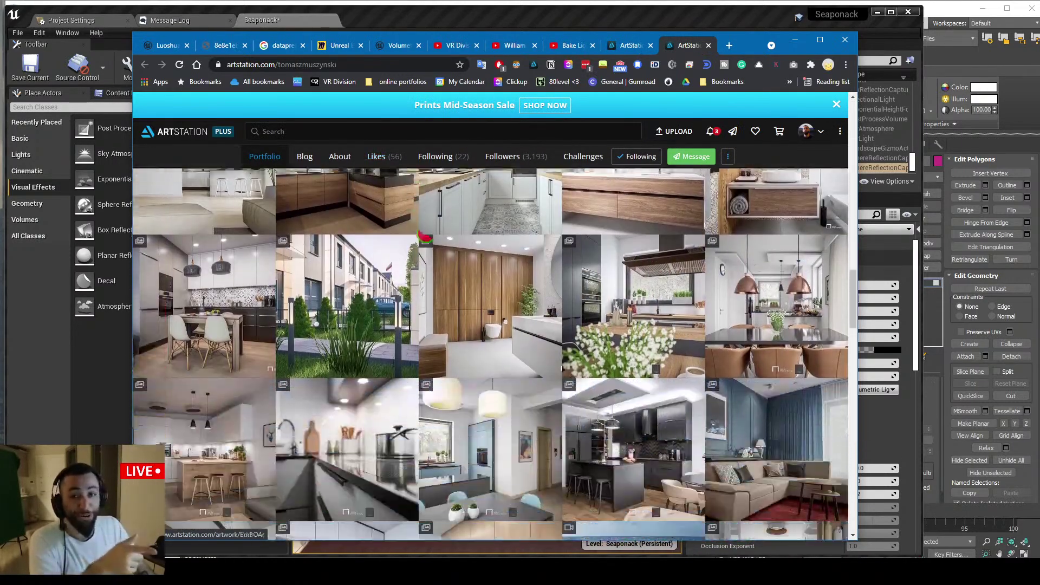
scroll(425, 237, "down", 10)
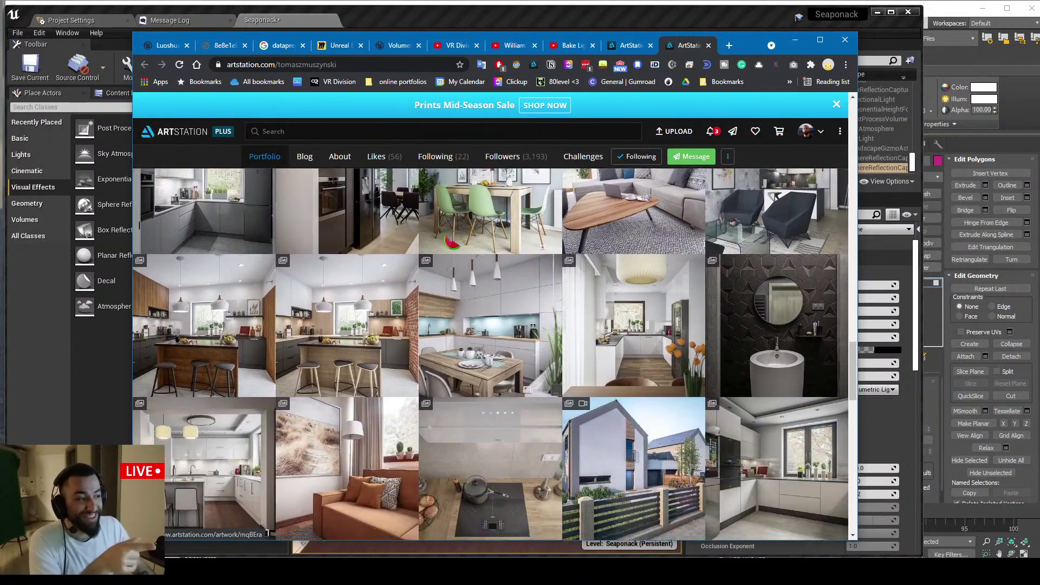
scroll(450, 243, "down", 8)
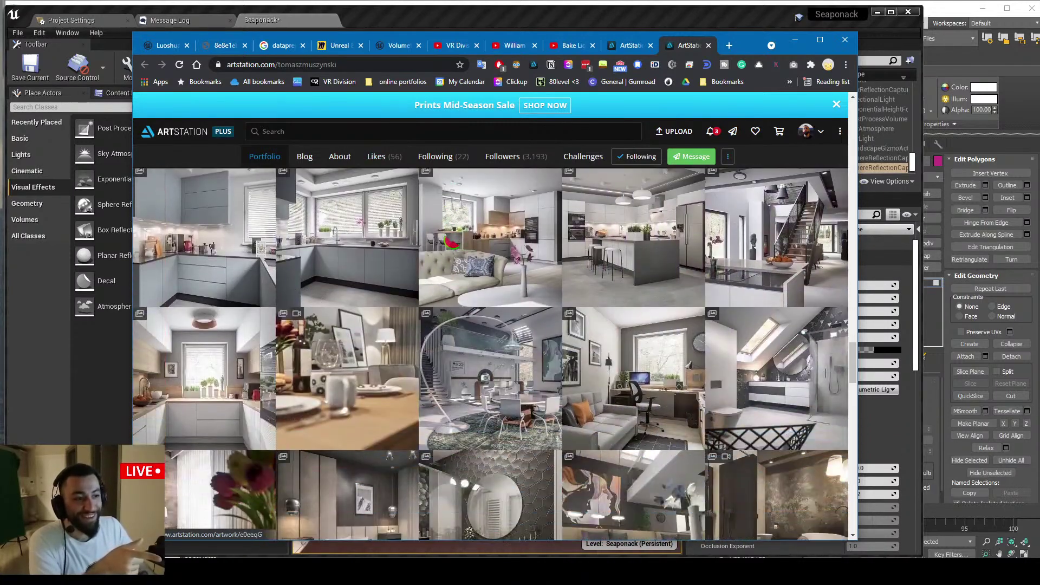
scroll(450, 242, "down", 10)
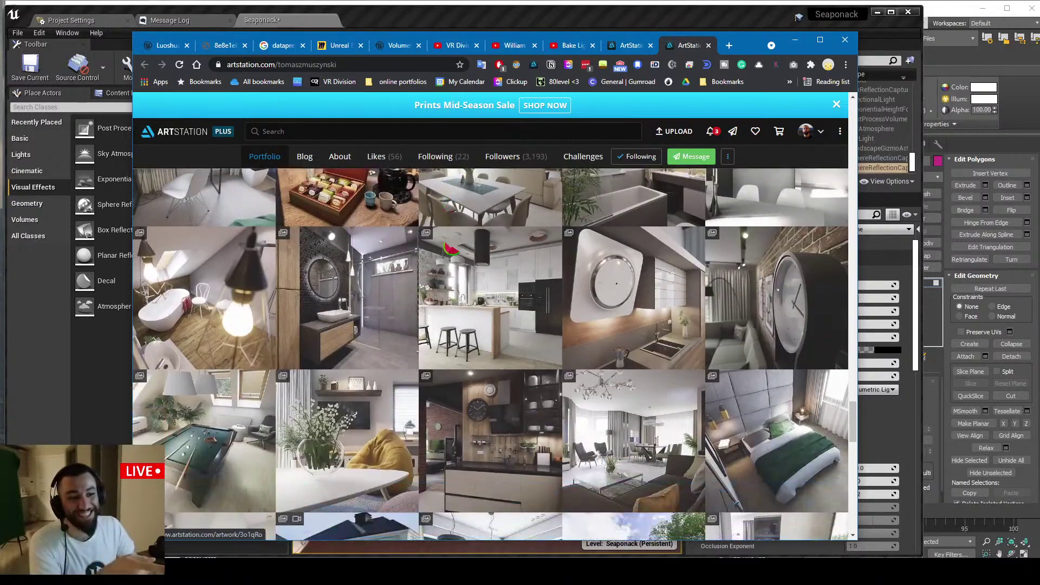
scroll(451, 249, "down", 10)
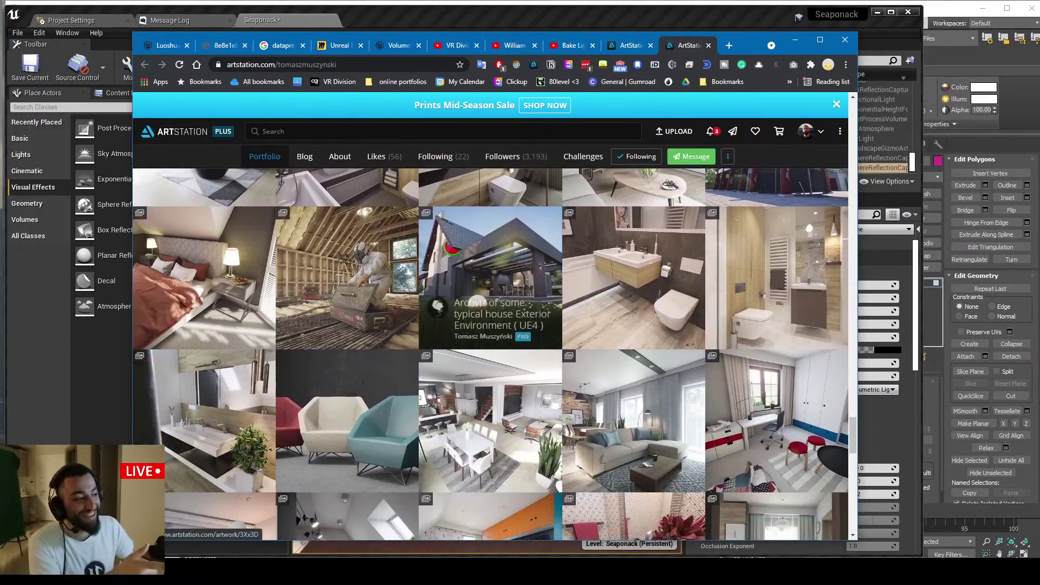
scroll(451, 250, "down", 10)
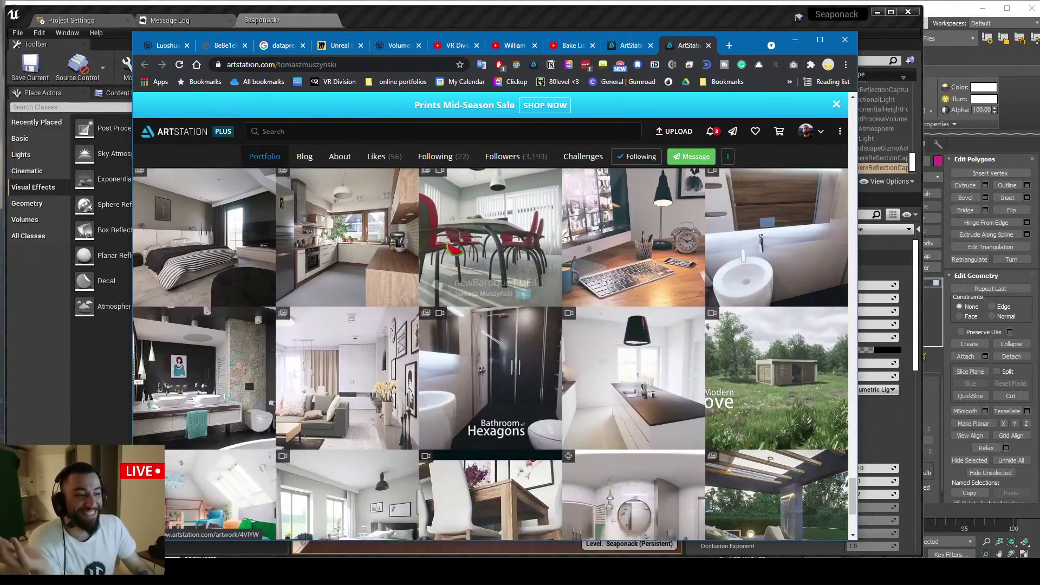
scroll(484, 252, "up", 5)
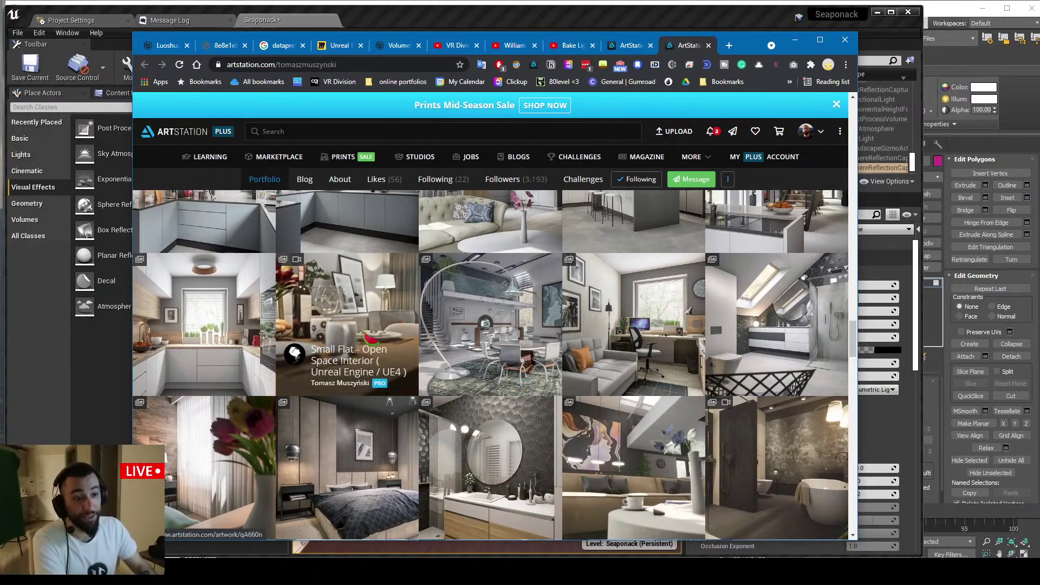
scroll(370, 339, "up", 5)
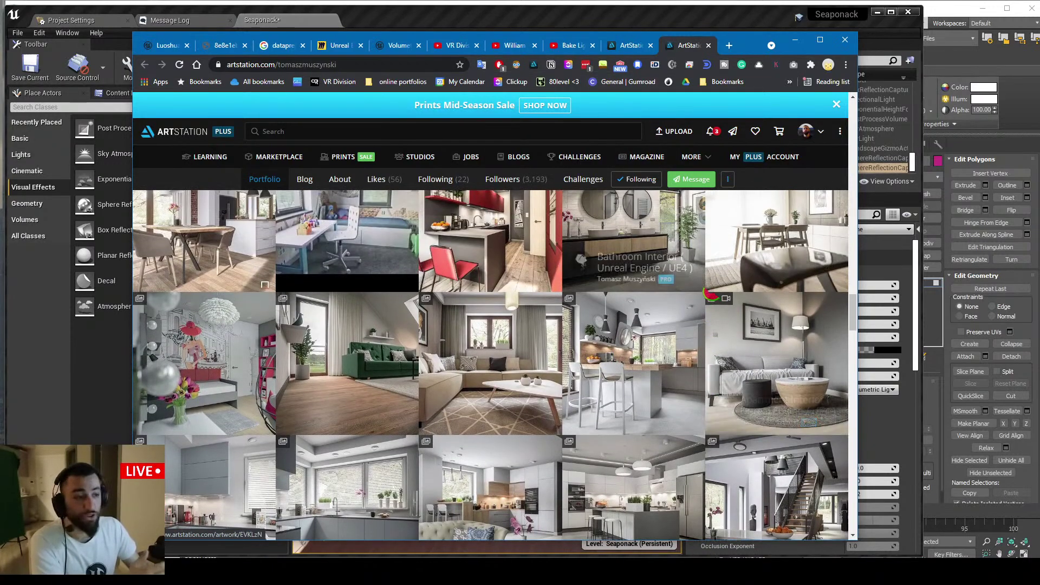
scroll(707, 294, "up", 3)
Show the pinned comment's 7 replies, highlight the indirect bounces advice, then minimize Chrome
left_click(569, 45)
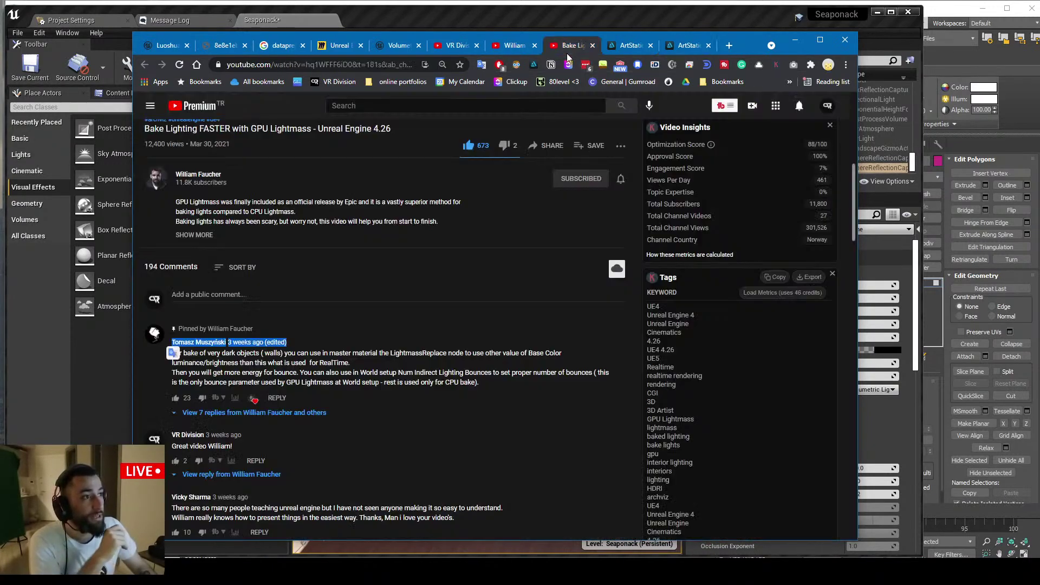
left_click(274, 413)
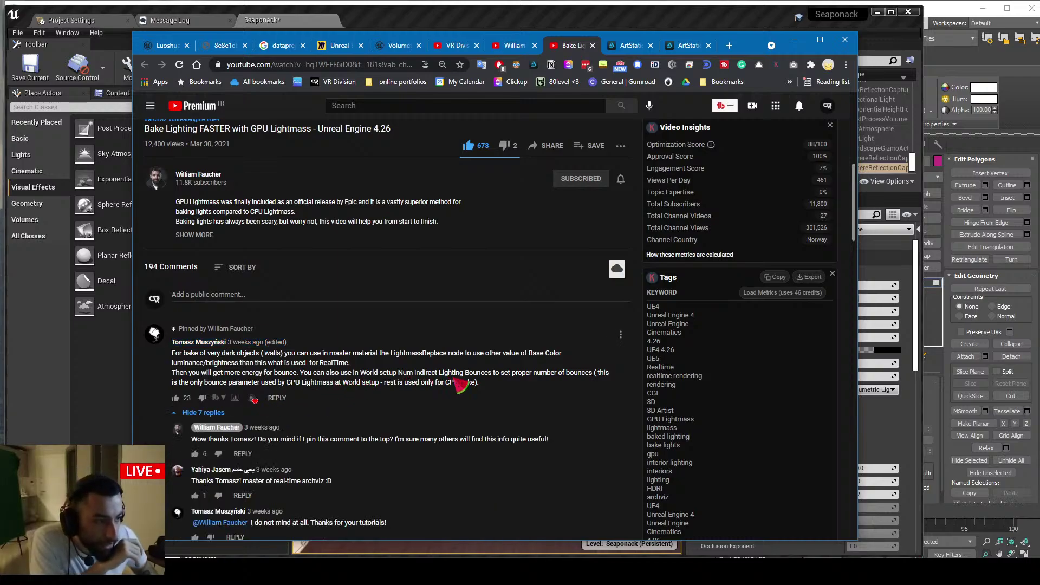
left_click_drag(179, 357, 280, 363)
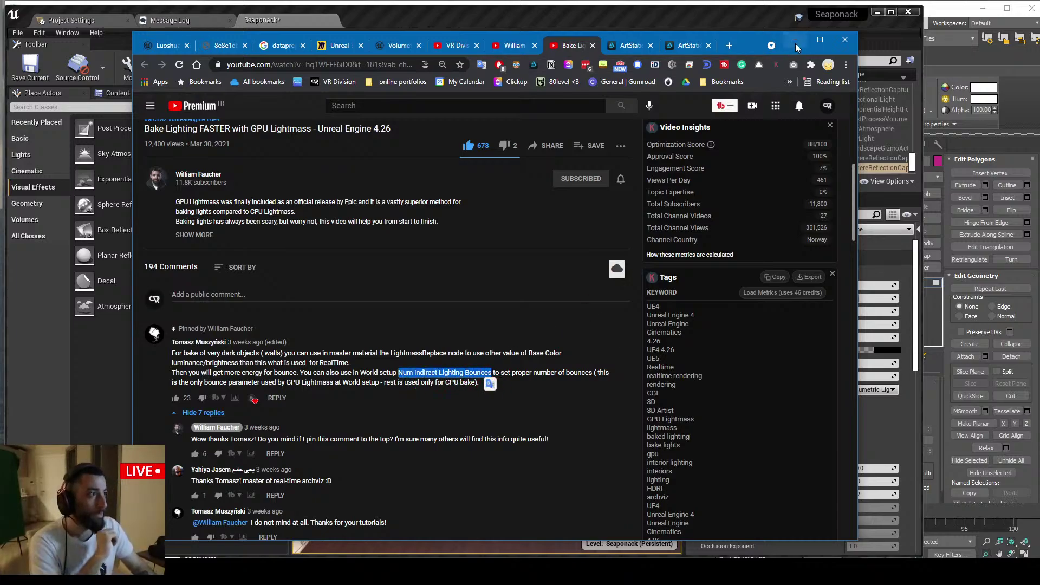
left_click(797, 48)
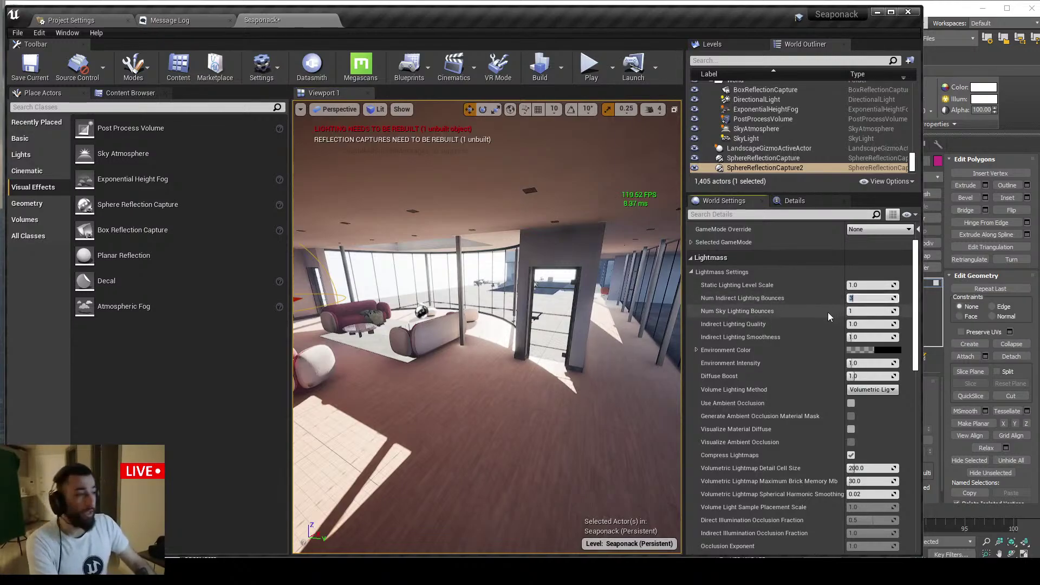
Try 10 Num Indirect Lighting Bounces, settle on 3, and look toward the door and staircase
type("10")
key("Return")
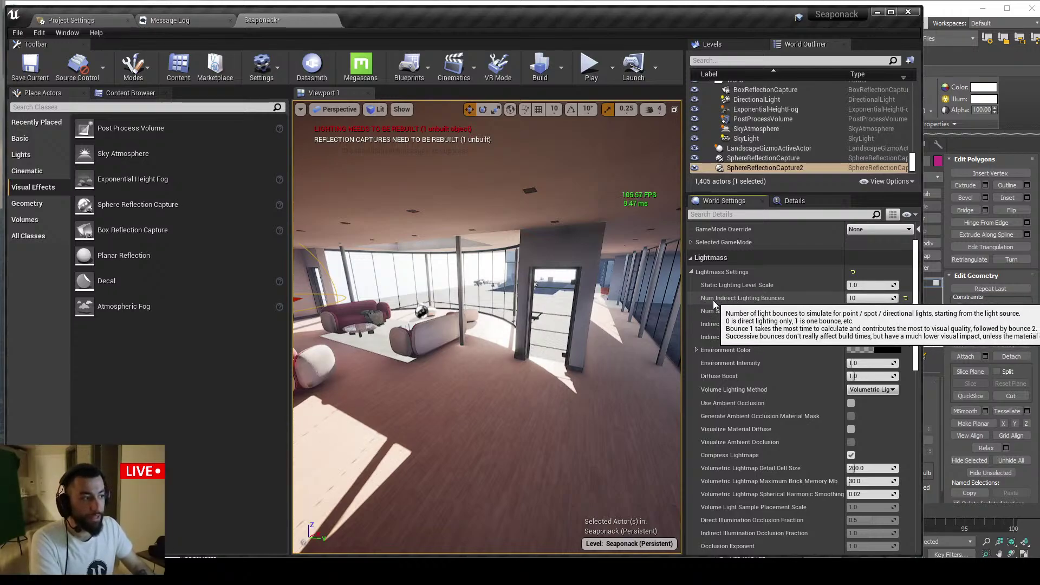
left_click(869, 297)
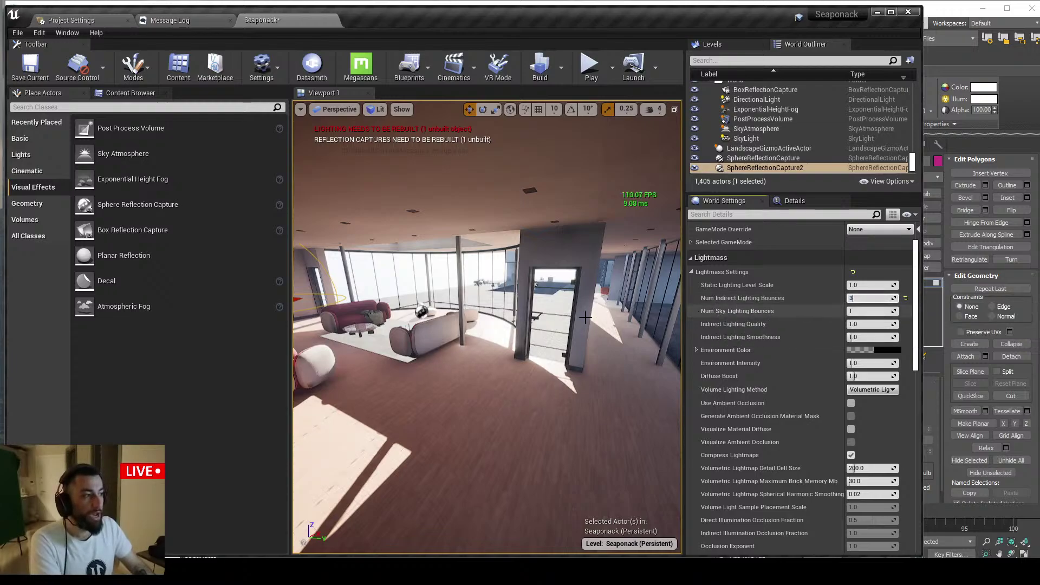
type("3")
key("w")
right_click_drag(538, 305, 601, 271)
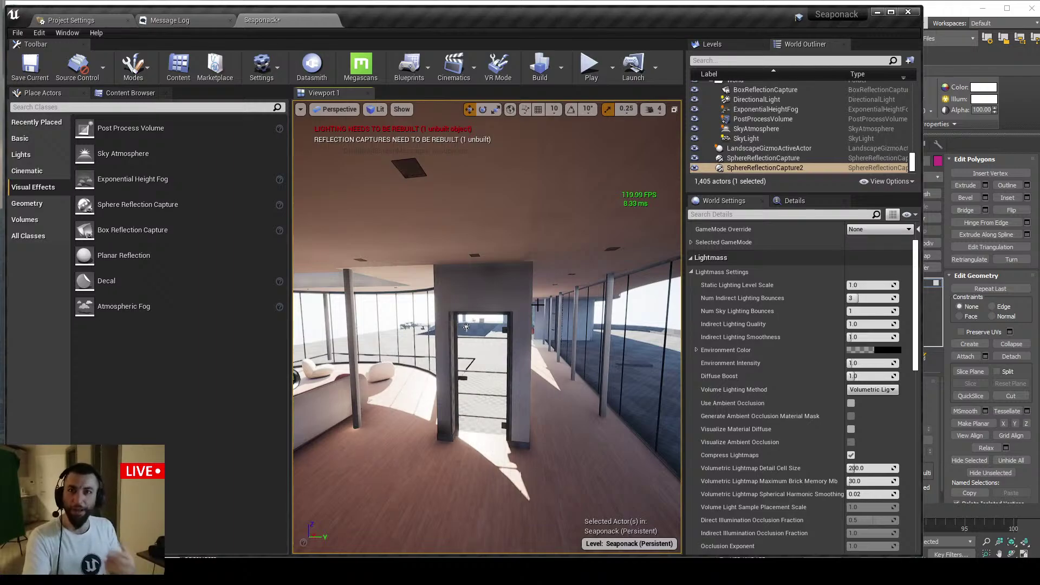
right_click_drag(547, 303, 314, 304)
right_click_drag(469, 313, 539, 317)
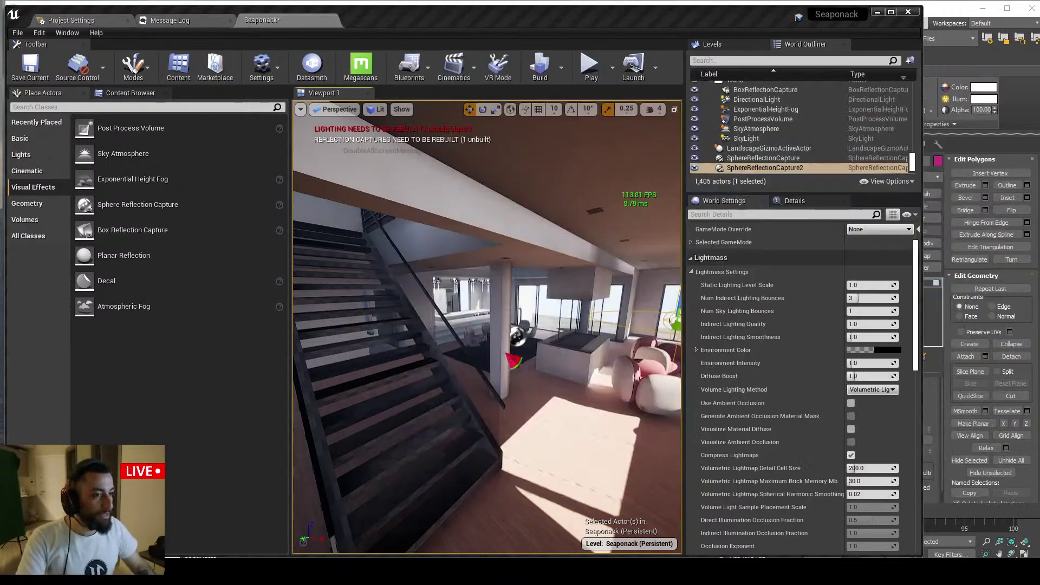
Minimize the video browser and bring up the stream's live chat window
key("alt+Tab")
left_click(795, 40)
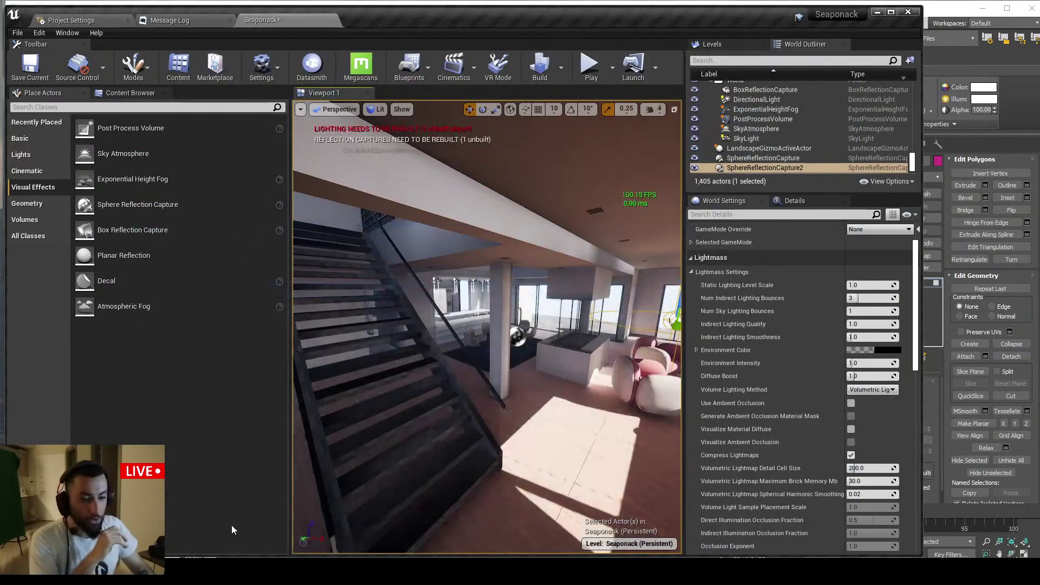
key("alt+Tab")
scroll(369, 356, "up", 1)
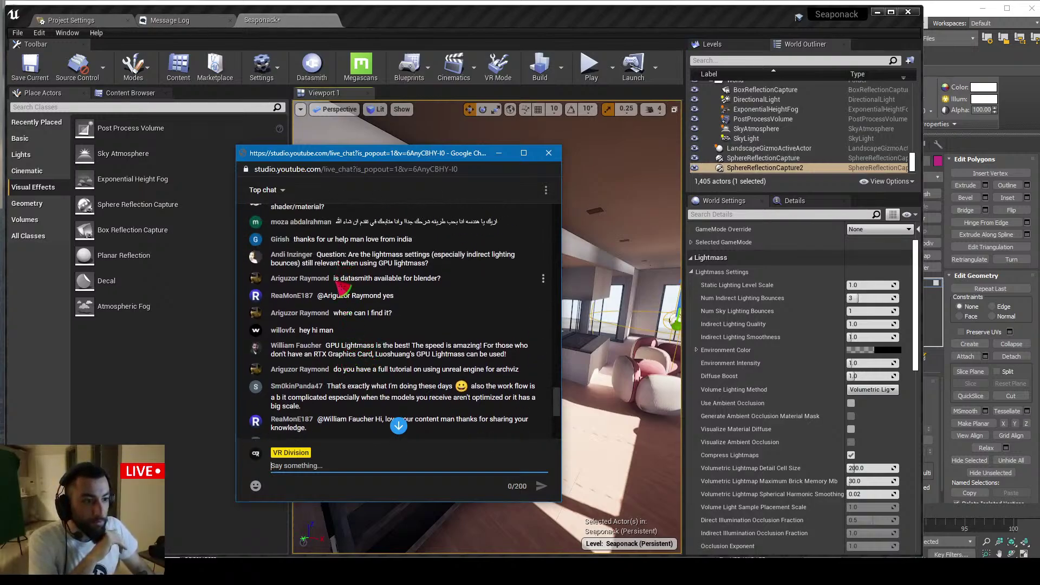
Highlight the viewer's Datasmith for Blender question, then scroll through newer chat questions
mouse_move(334, 279)
left_mouse_down()
mouse_move(433, 279)
mouse_move(352, 279)
left_mouse_up()
left_click(409, 281)
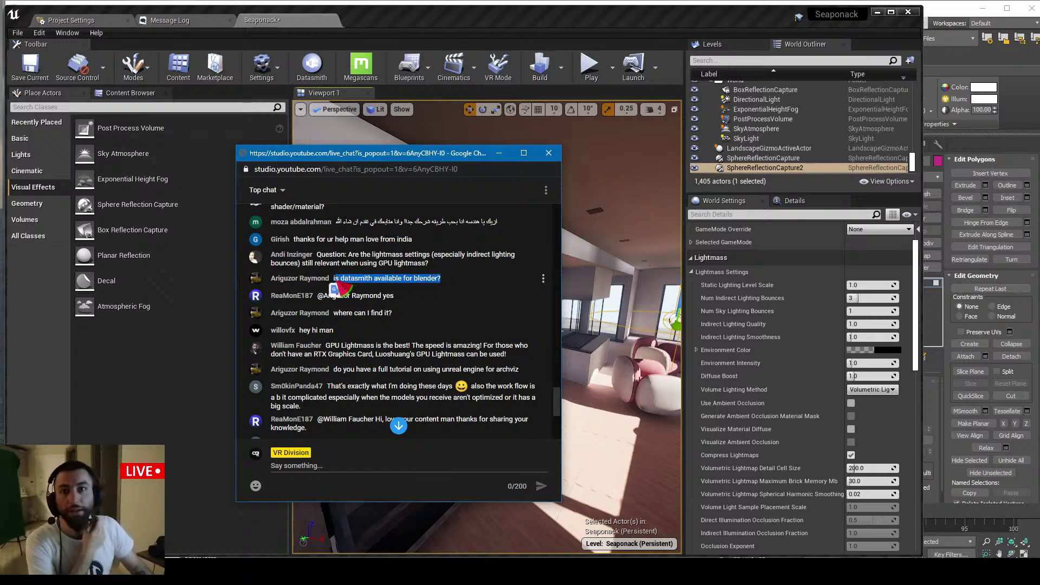
left_click(371, 287)
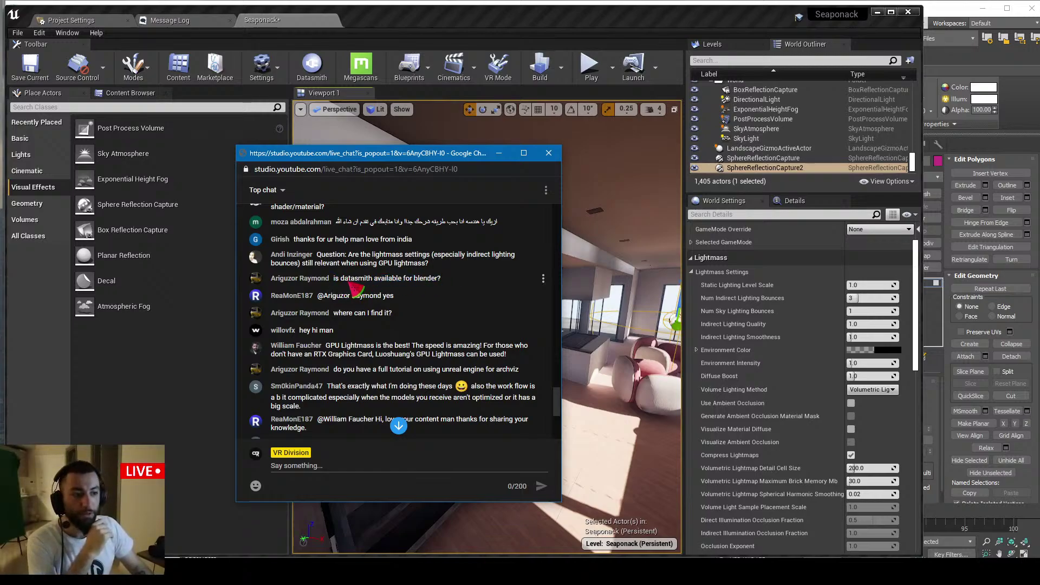
left_click_drag(334, 280, 430, 281)
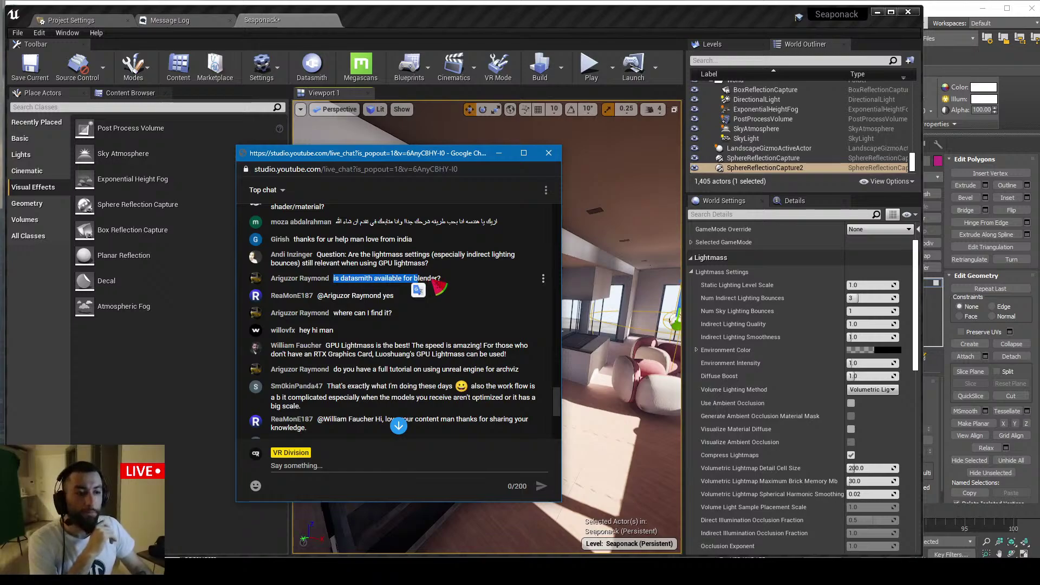
left_click_drag(442, 279, 334, 280)
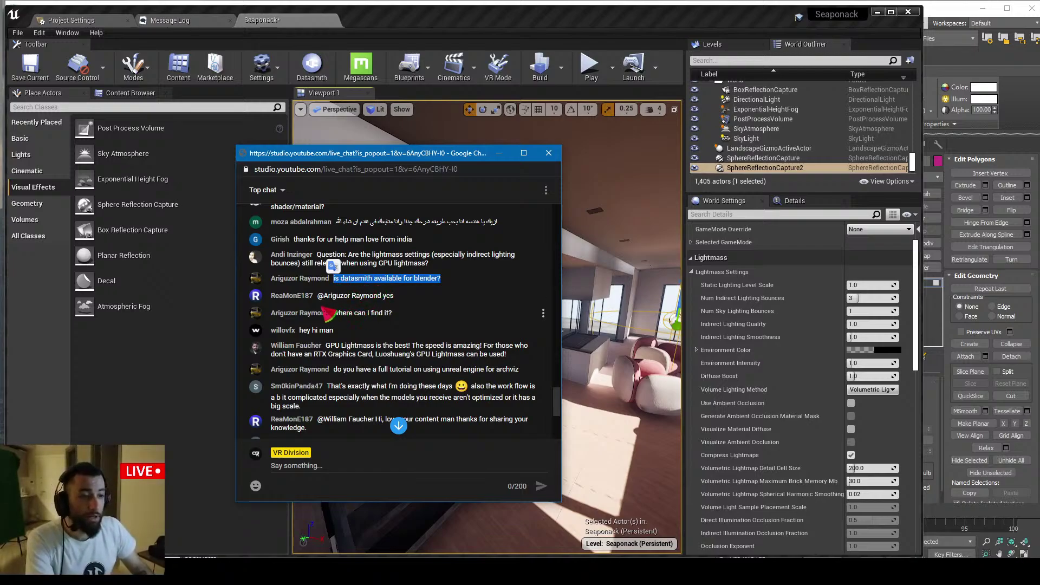
scroll(338, 310, "down", 1)
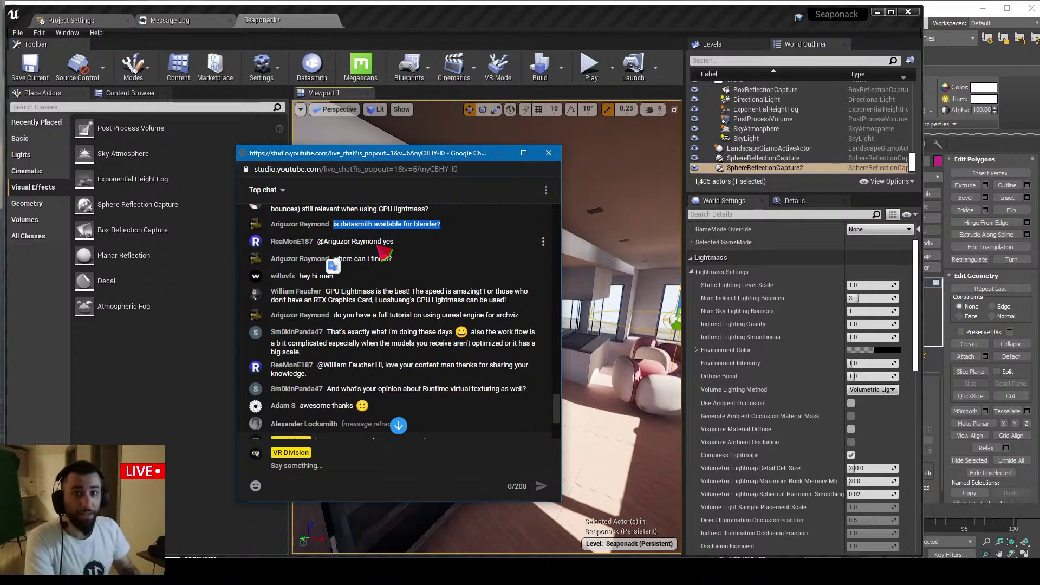
left_click(376, 265)
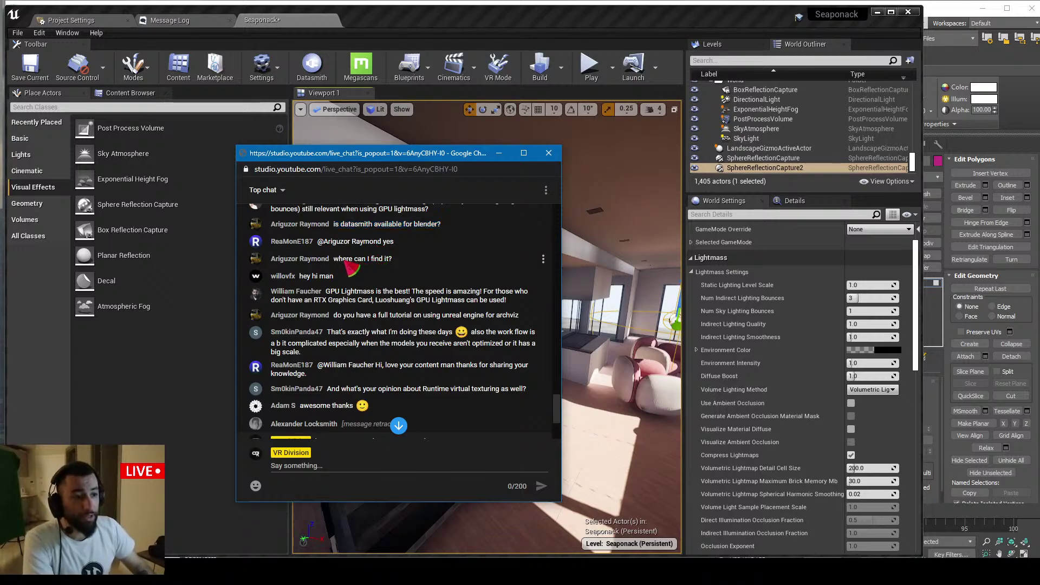
scroll(336, 276, "down", 1)
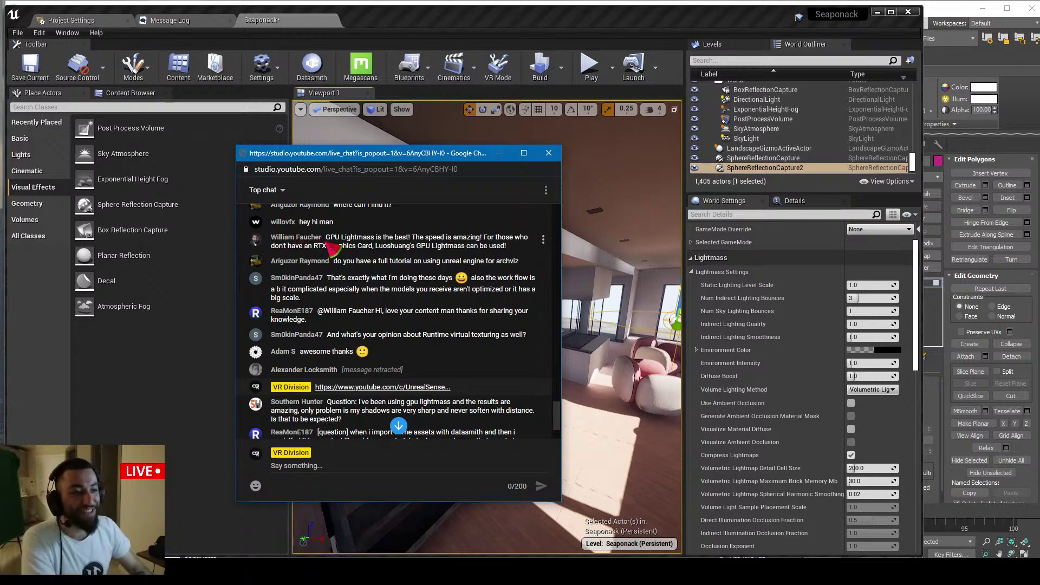
scroll(342, 275, "up", 1)
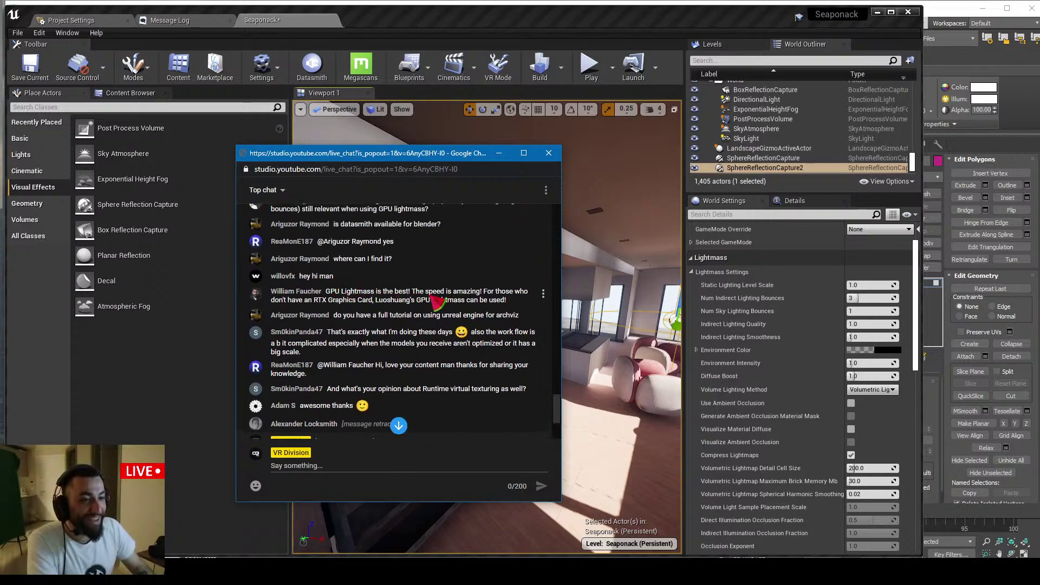
scroll(437, 302, "down", 1)
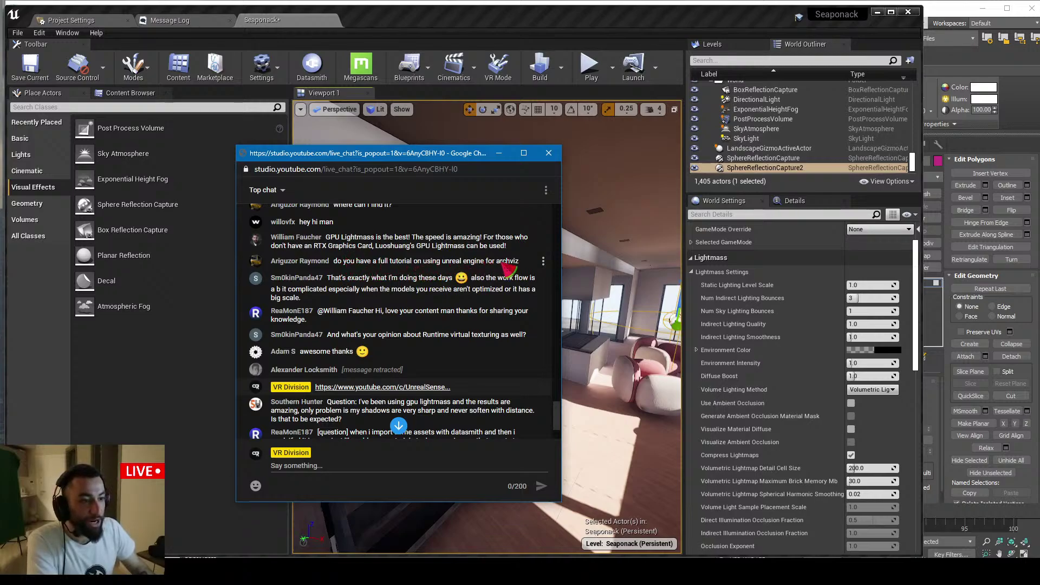
Go to the VR Division channel via the account menu and list its created playlists
key("alt+Tab")
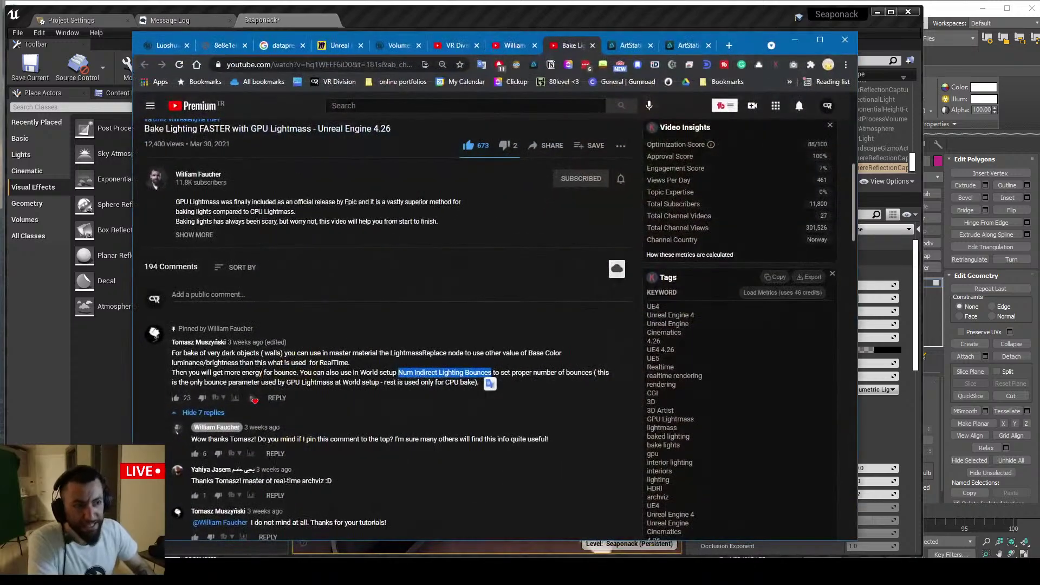
scroll(246, 454, "up", 7)
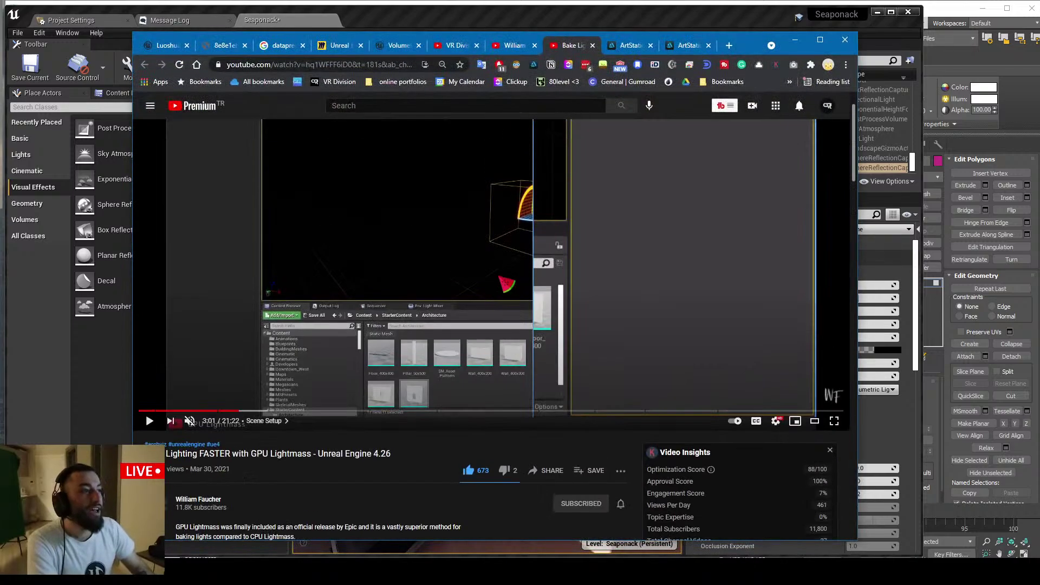
left_click(828, 105)
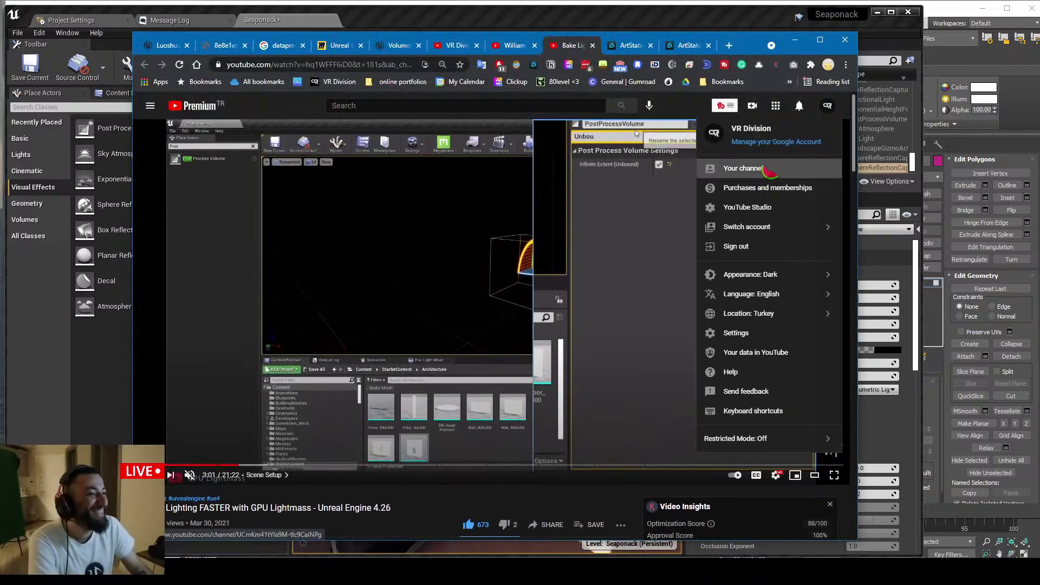
left_click(767, 168)
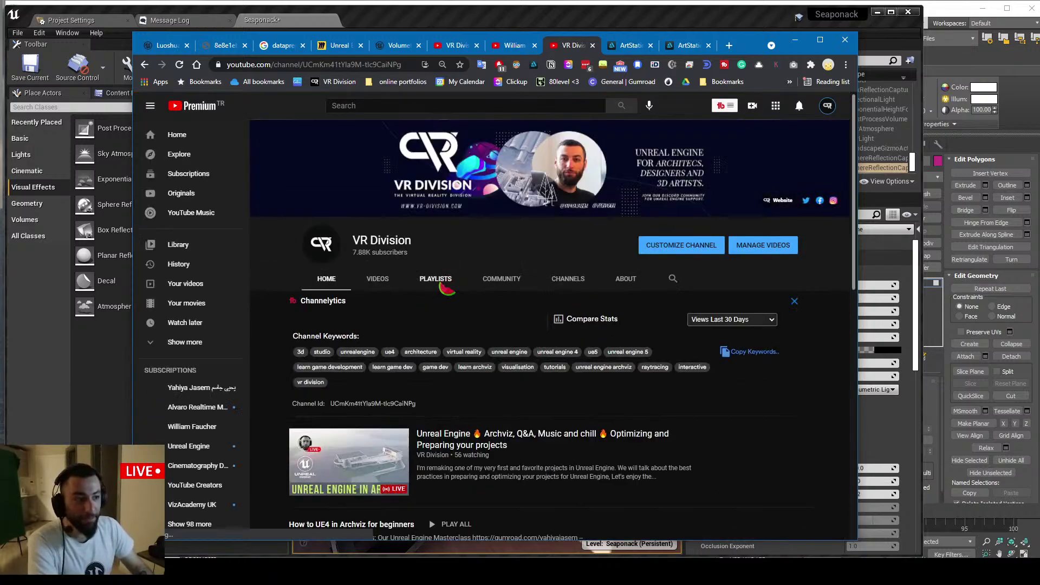
left_click(436, 281)
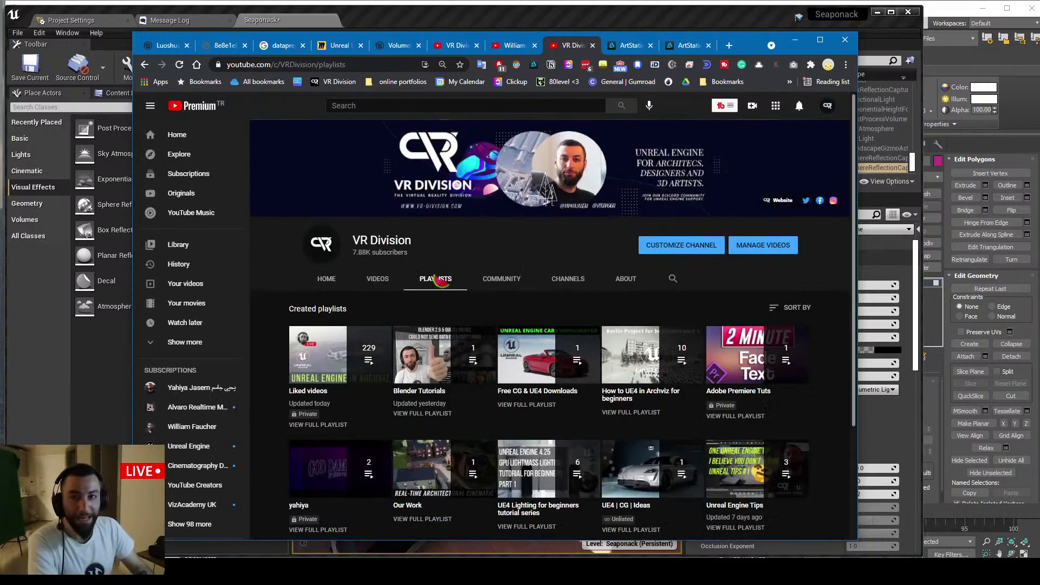
scroll(439, 280, "down", 3)
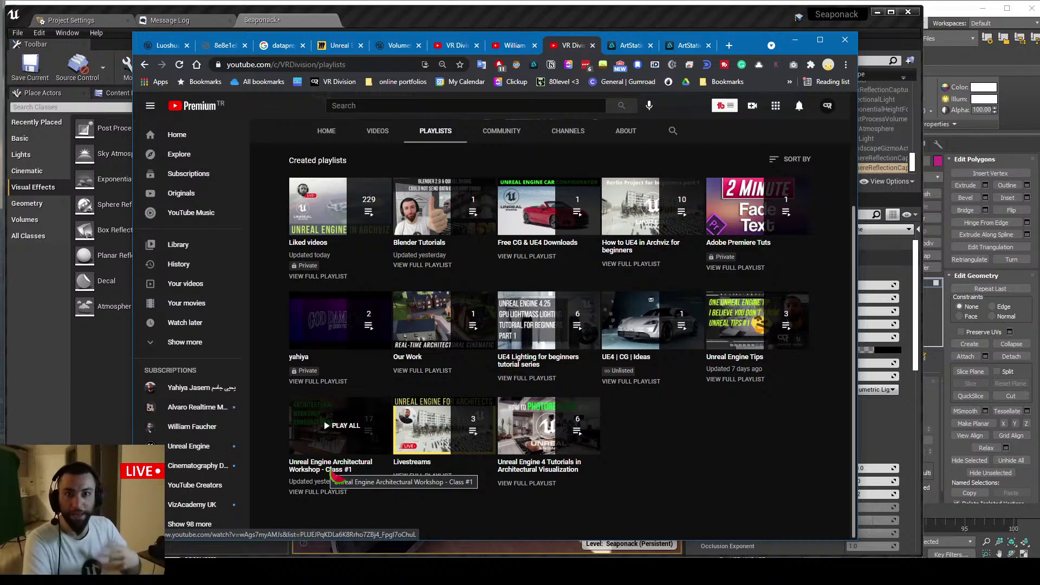
On the ArtStation portfolio, open the Archviz Workshop Announcement artwork and scroll its renders
left_click(630, 46)
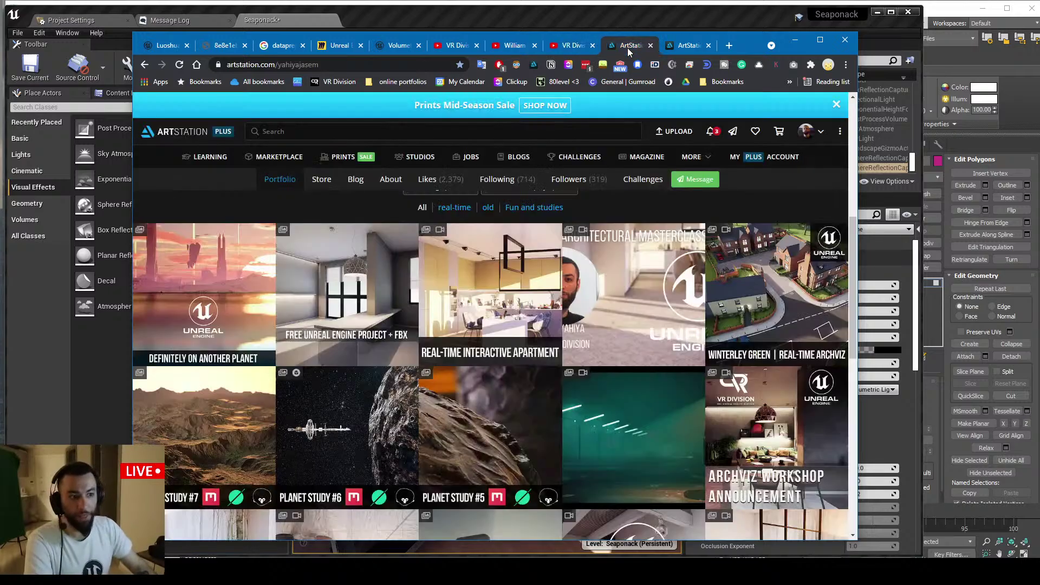
scroll(586, 275, "down", 1)
scroll(588, 275, "down", 1)
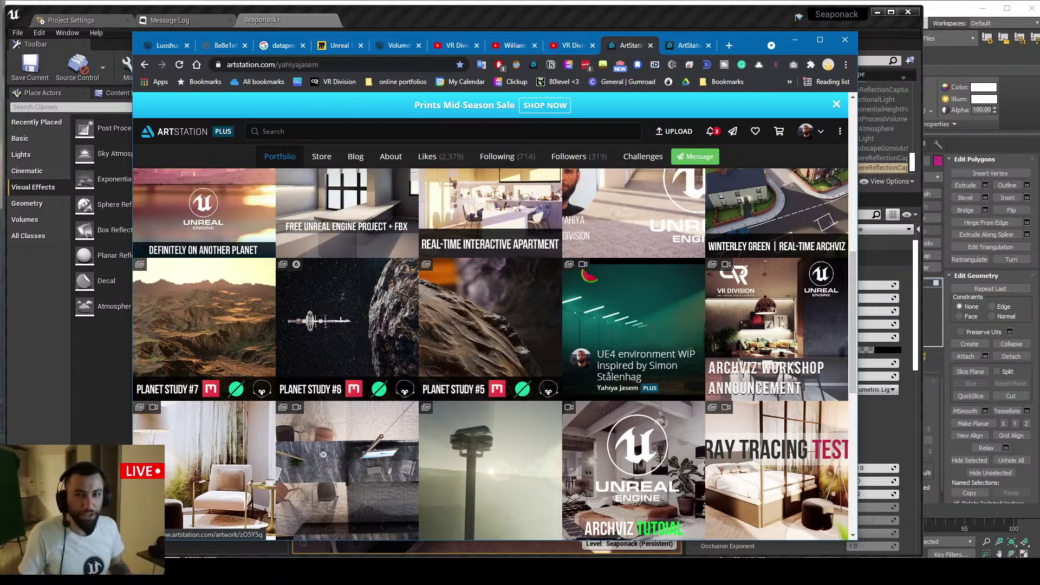
left_click(732, 337)
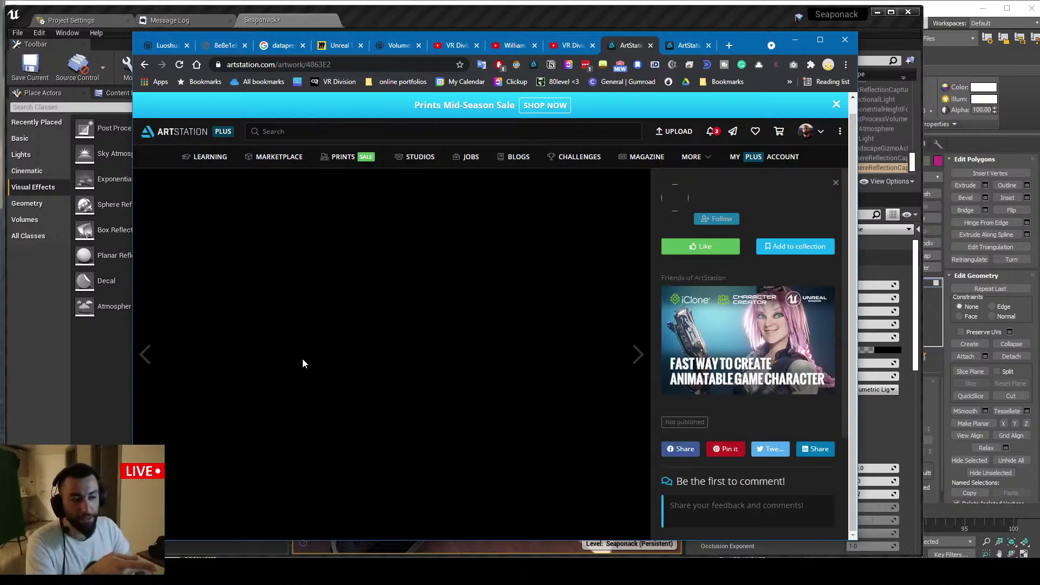
scroll(310, 366, "down", 4)
scroll(310, 366, "down", 10)
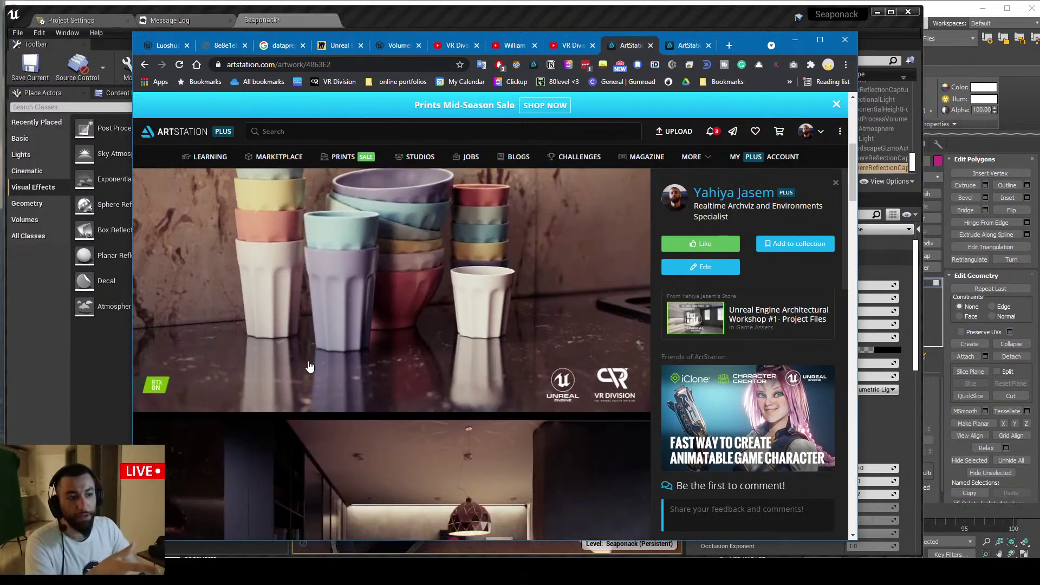
scroll(317, 362, "up", 3)
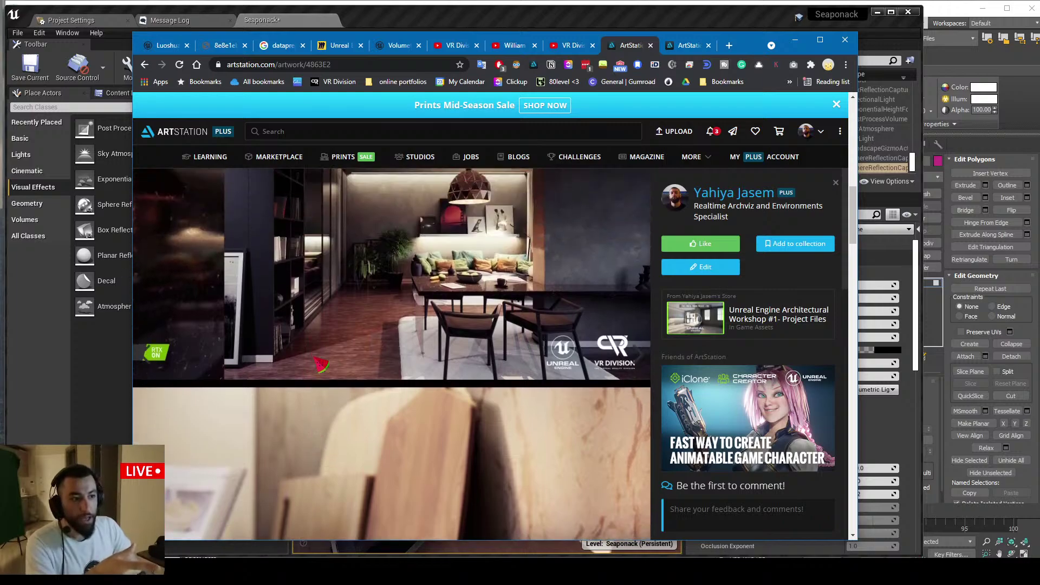
scroll(341, 353, "down", 3)
scroll(341, 353, "down", 7)
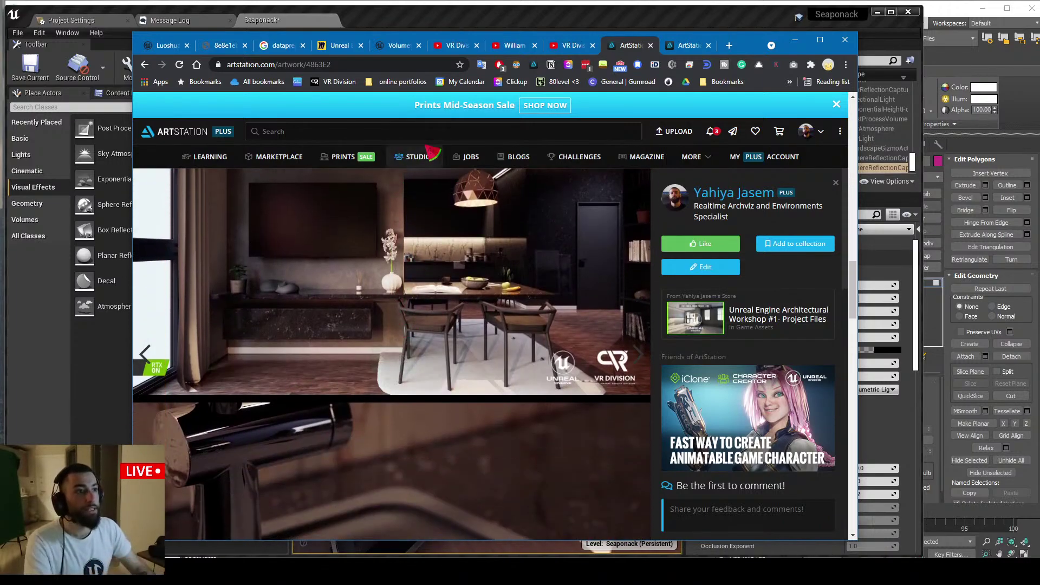
key("ctrl+t")
Load the VR Division Gumroad profile from the 'gumr' address suggestion
type("gumroad.com/products")
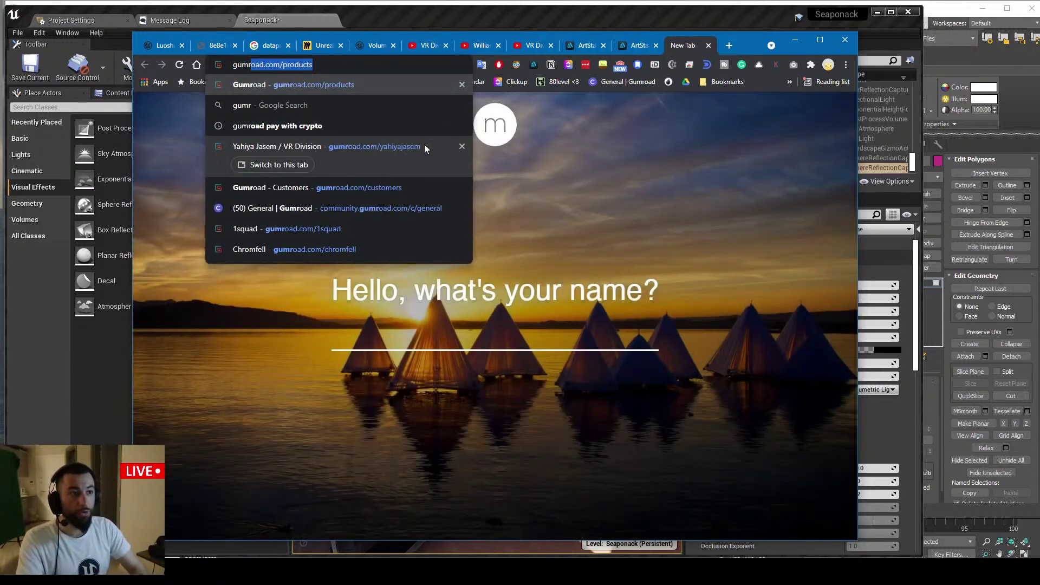
key("Down")
key("Down")
key("Down")
key("Return")
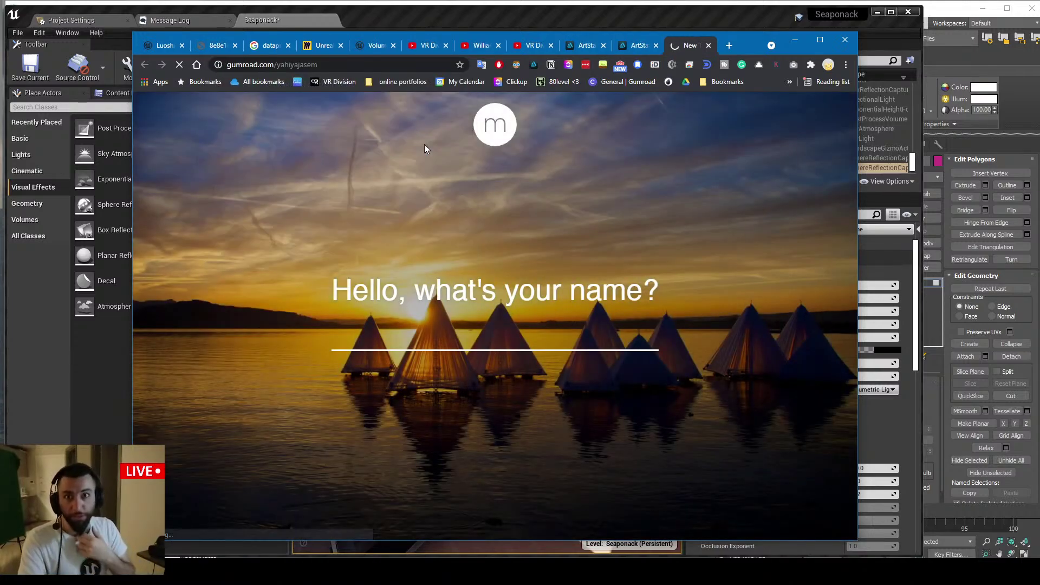
scroll(373, 213, "down", 4)
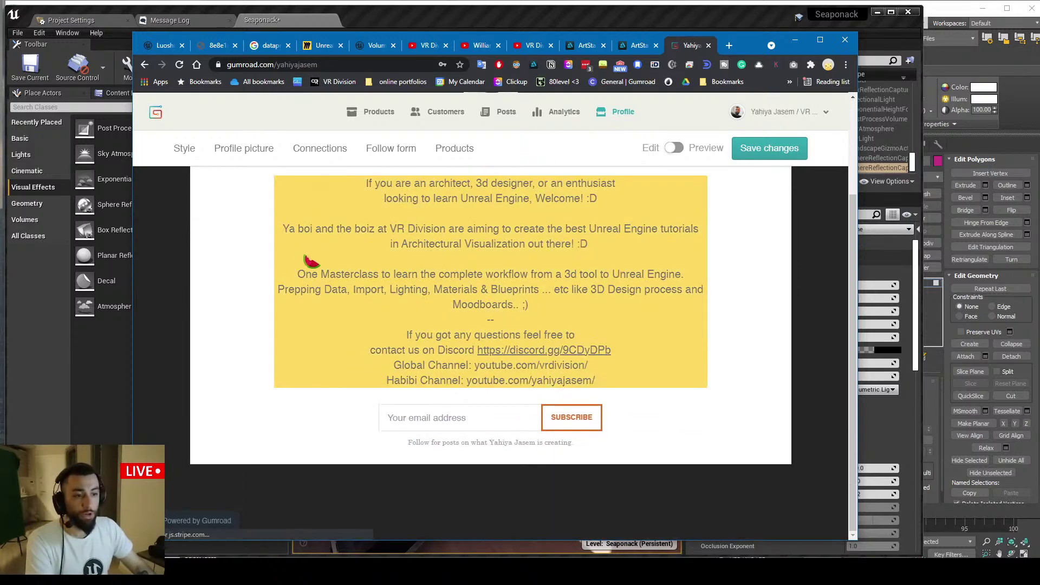
Glance at the ArtStation and YouTube tabs, then scroll Gumroad to the Mini Apartment product cards
left_click(636, 45)
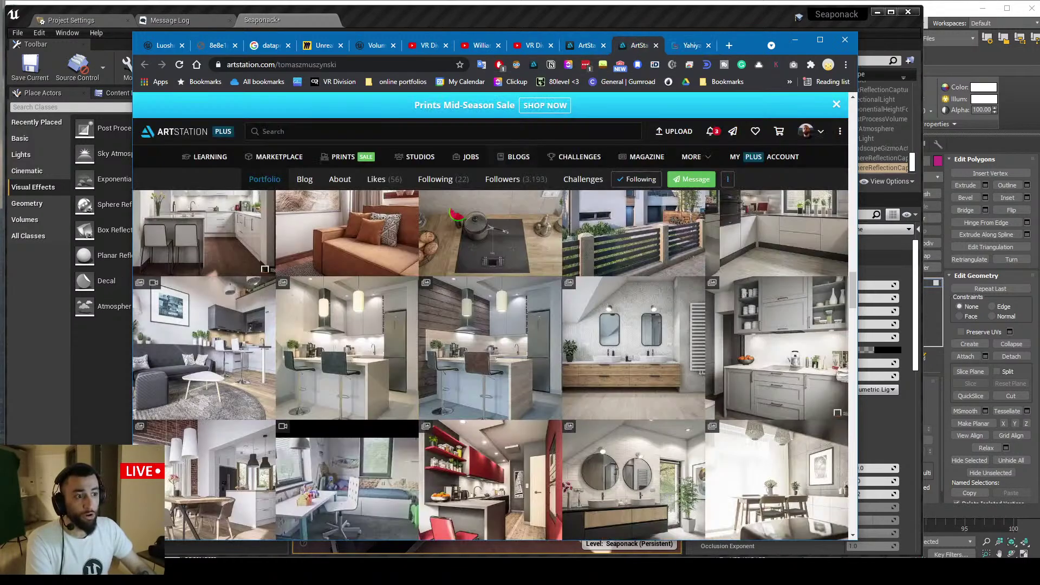
left_click(531, 45)
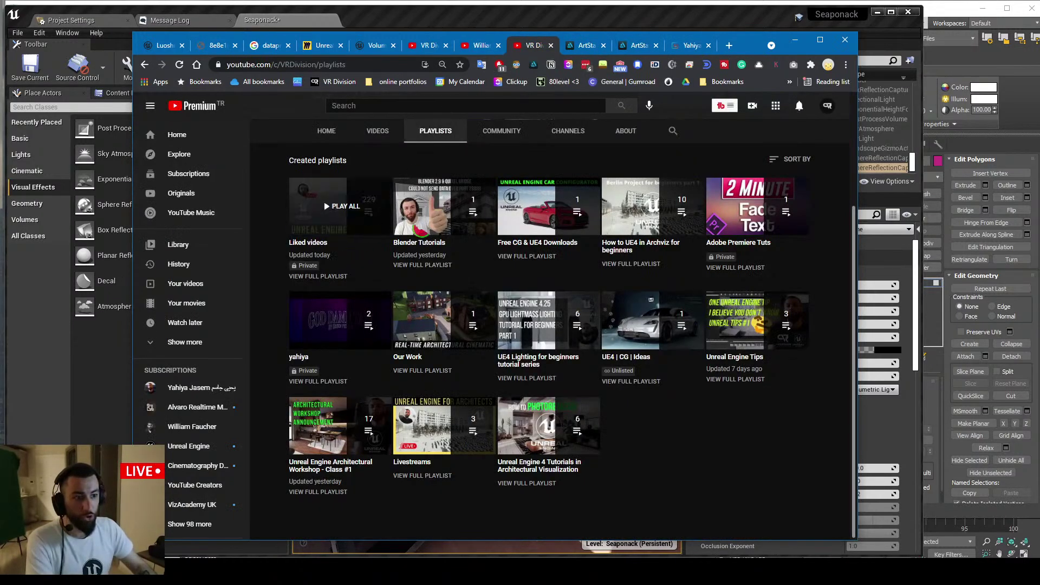
left_click(689, 46)
scroll(491, 325, "down", 5)
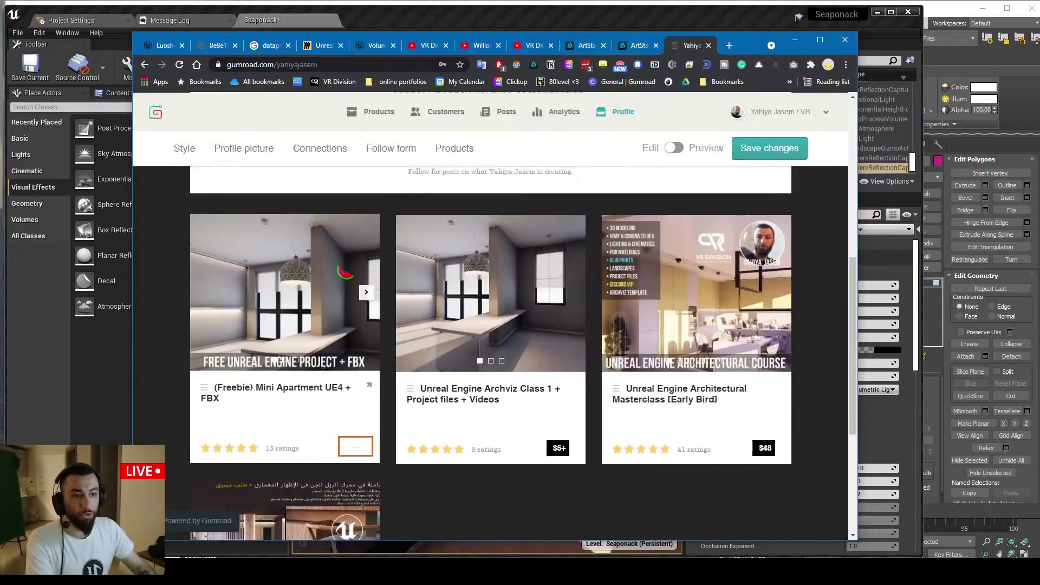
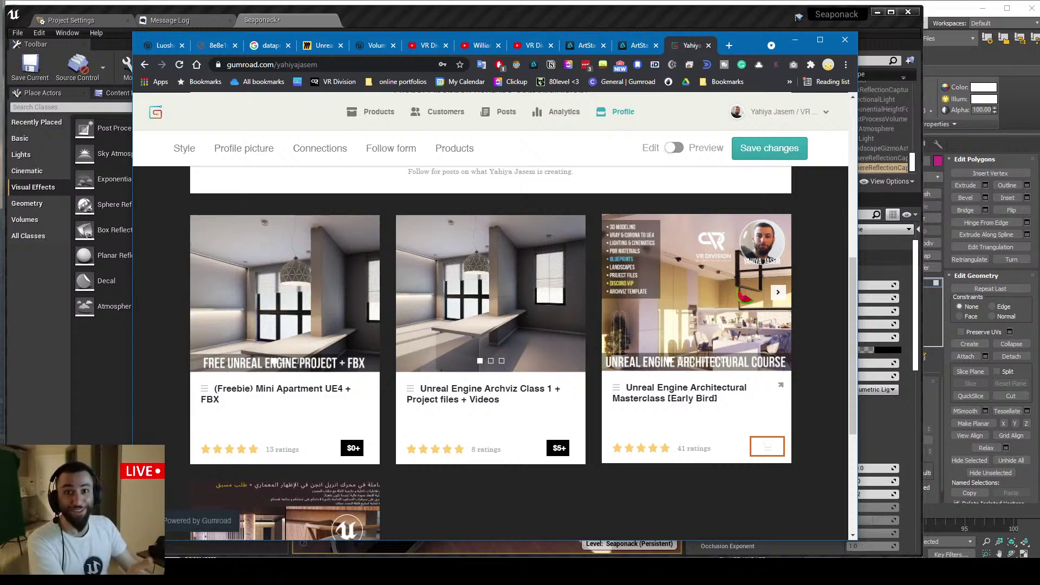
Close the Gumroad tab, flip through the YouTube tabs, and minimize Chrome to show the chat
middle_click(691, 48)
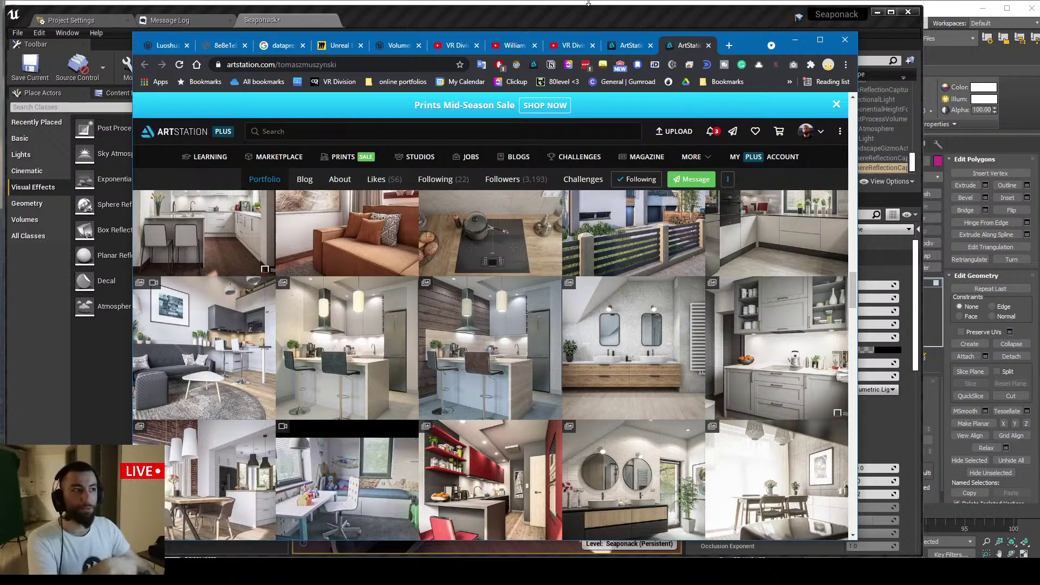
left_click(512, 45)
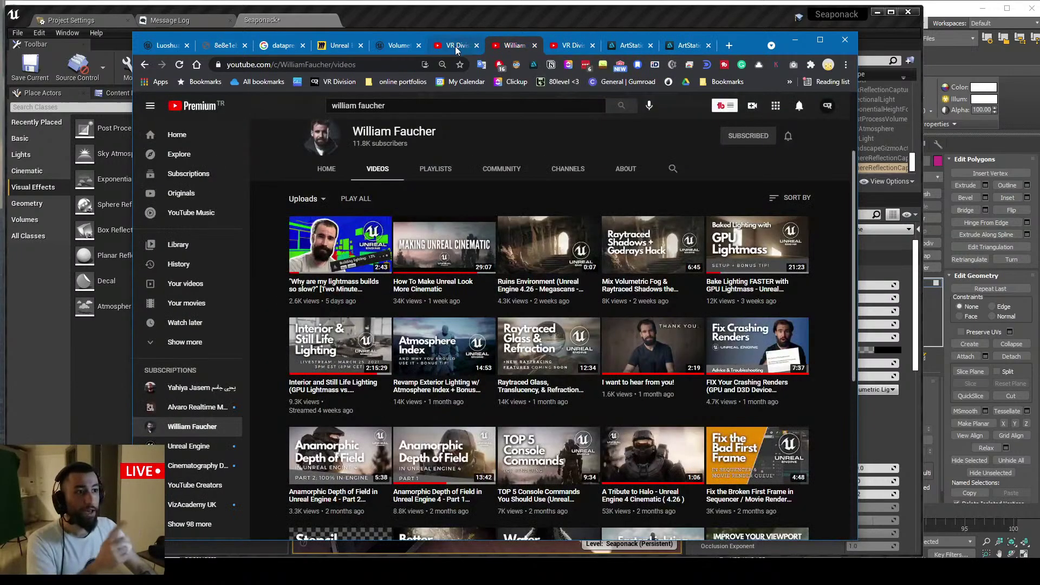
left_click(458, 46)
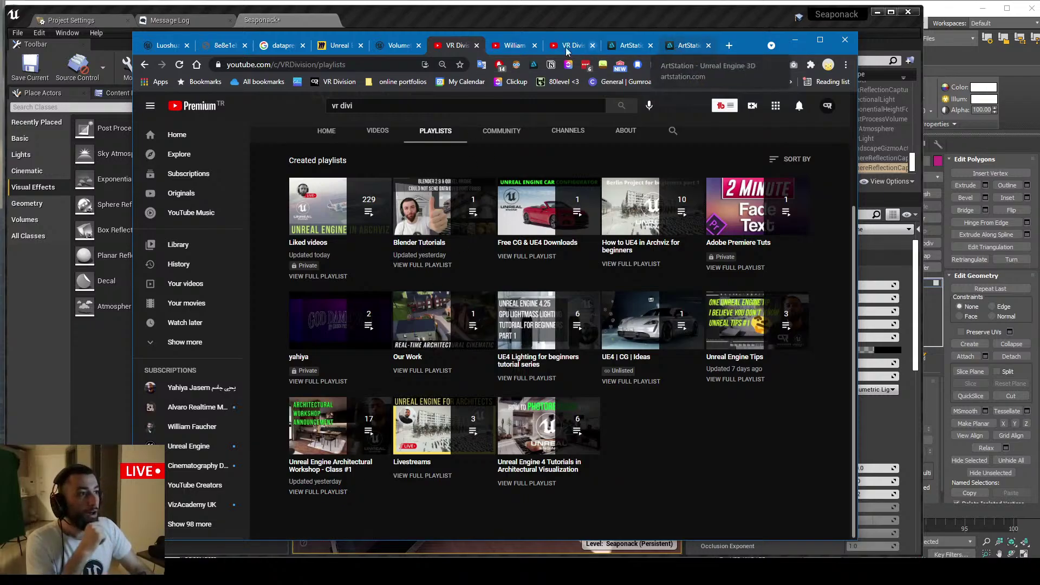
left_click(794, 39)
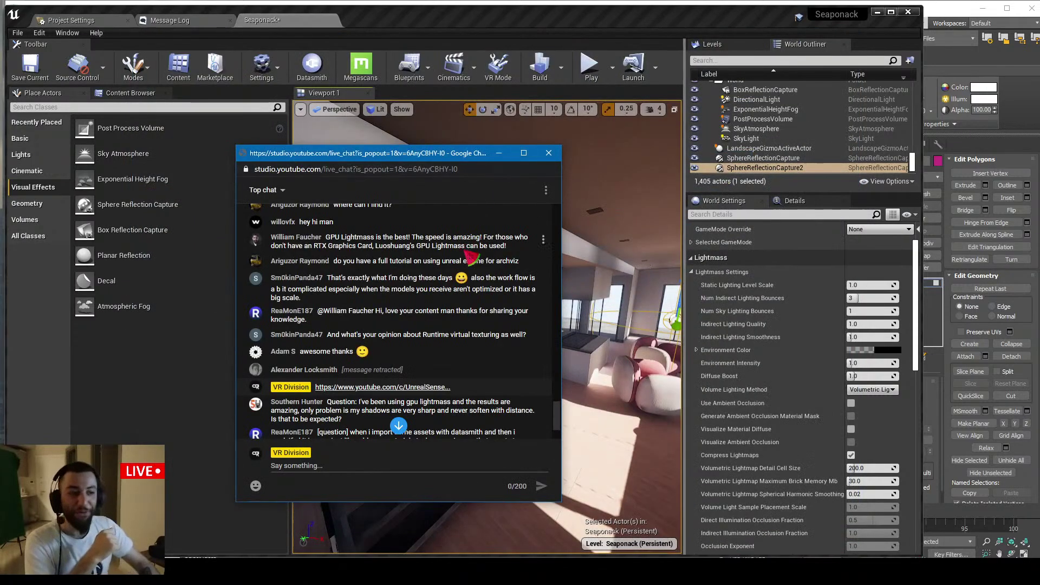
Scroll the live chat and highlight the viewer's question about runtime virtual texturing
scroll(464, 278, "down", 3)
scroll(425, 255, "up", 3)
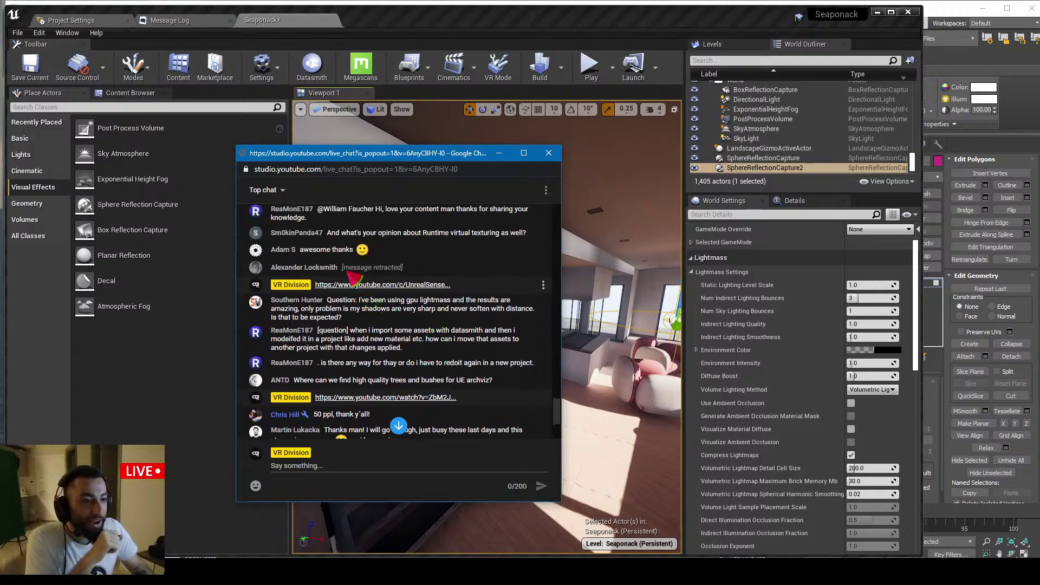
scroll(361, 253, "up", 2)
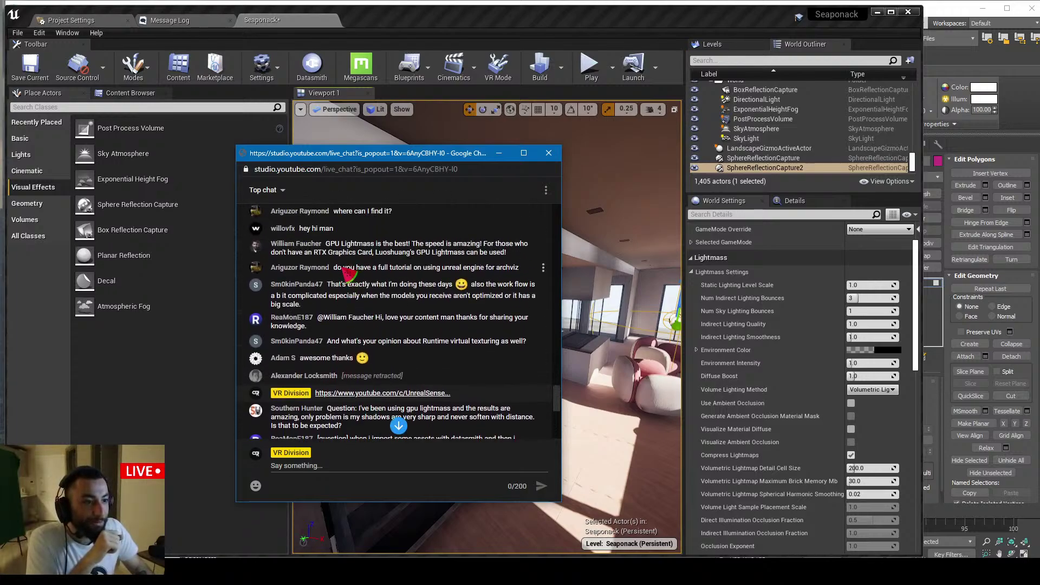
scroll(344, 275, "up", 1)
scroll(303, 295, "down", 1)
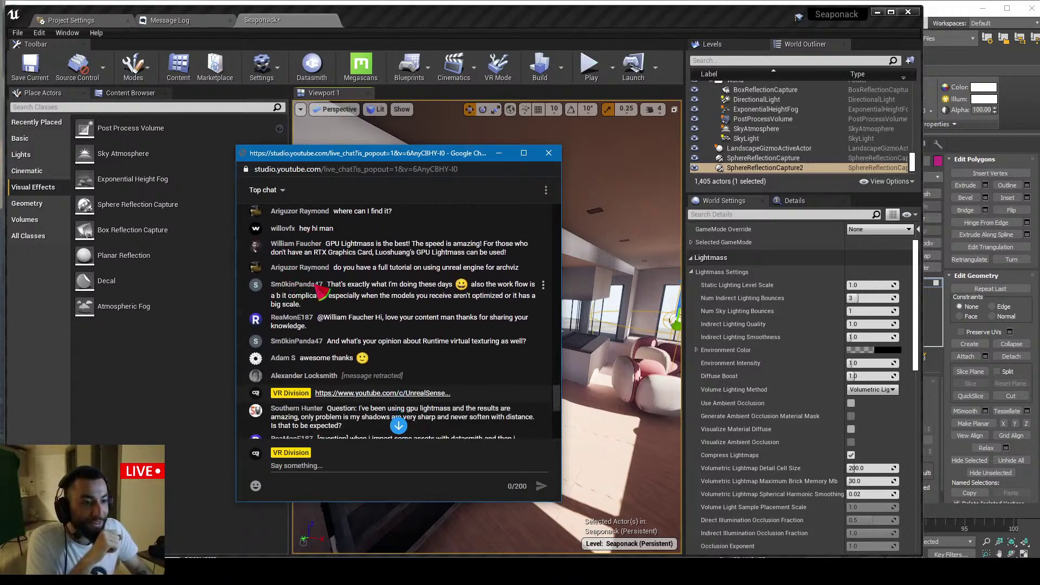
scroll(321, 293, "down", 1)
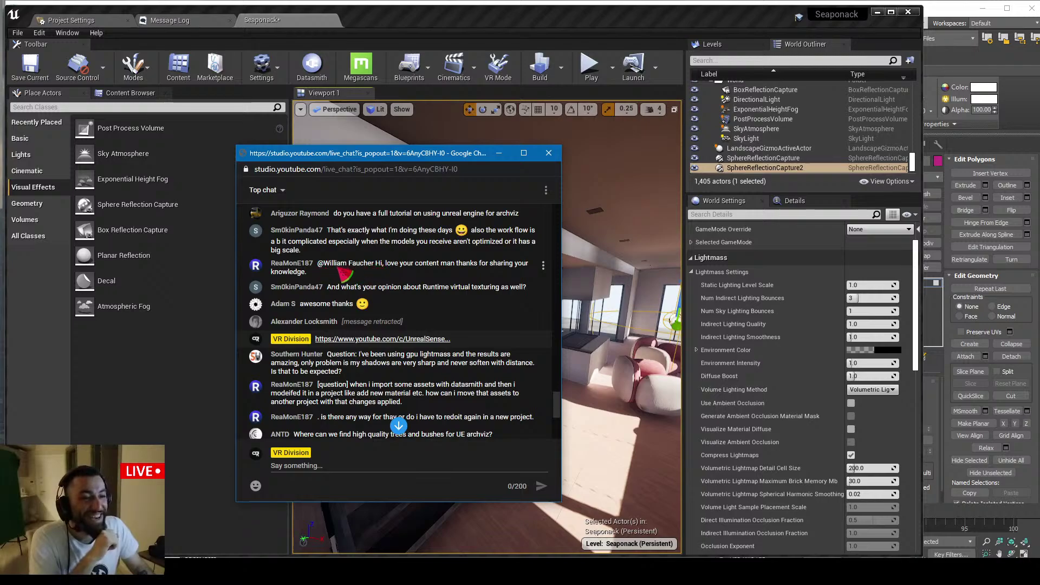
scroll(379, 269, "down", 1)
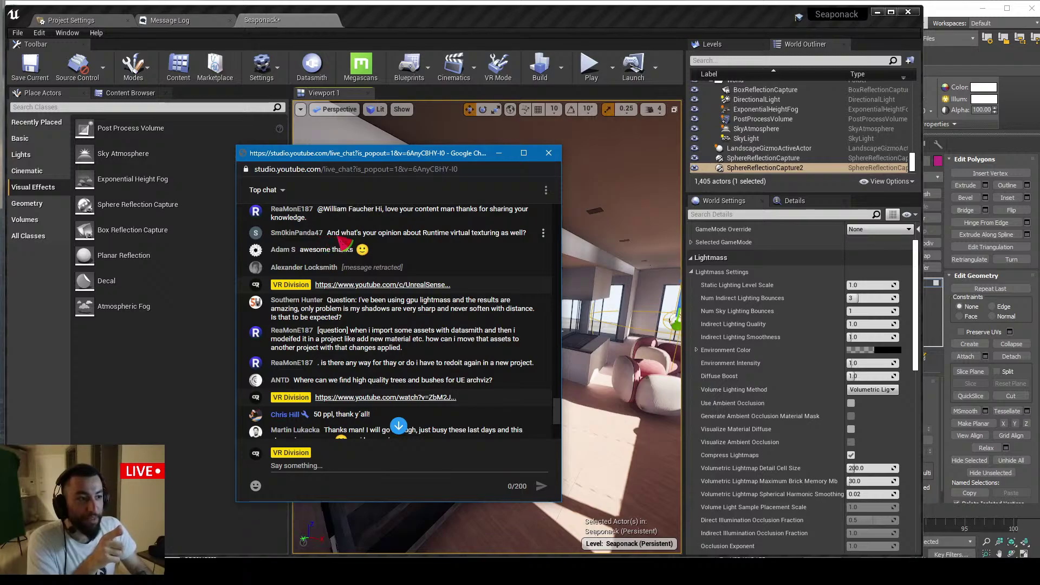
left_click_drag(450, 234, 505, 239)
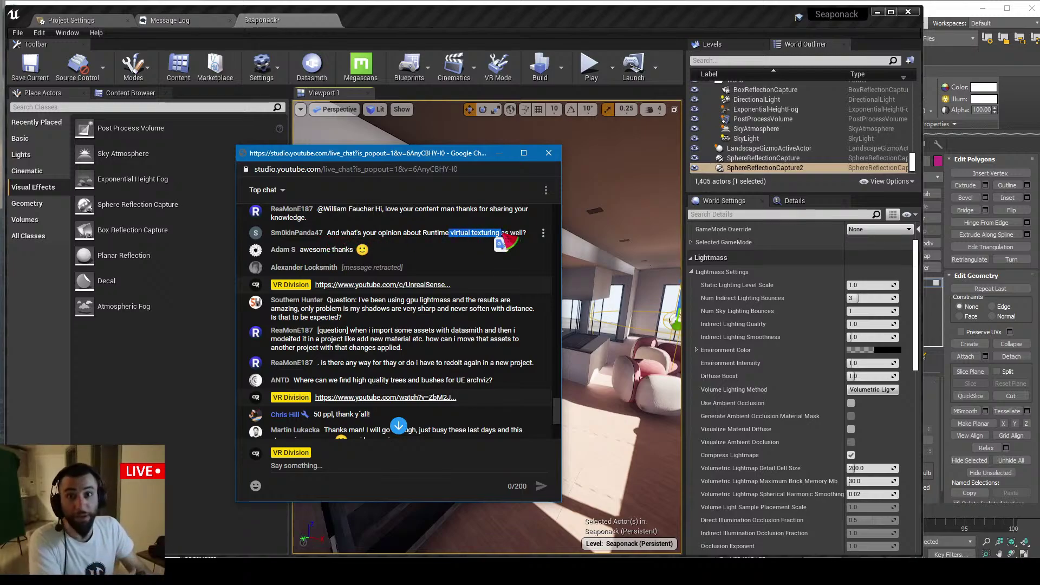
left_click_drag(526, 234, 454, 240)
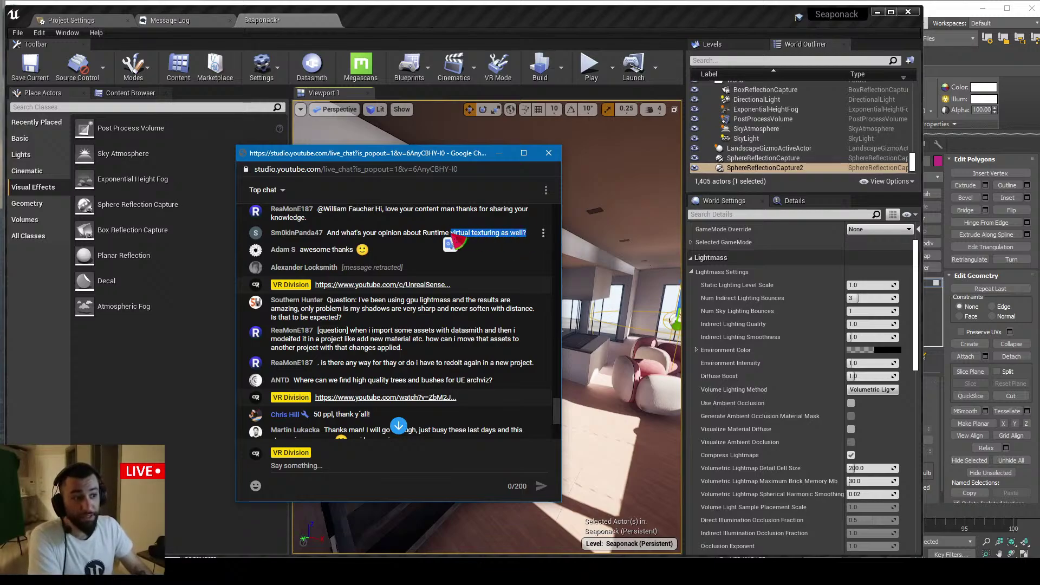
left_click(533, 244)
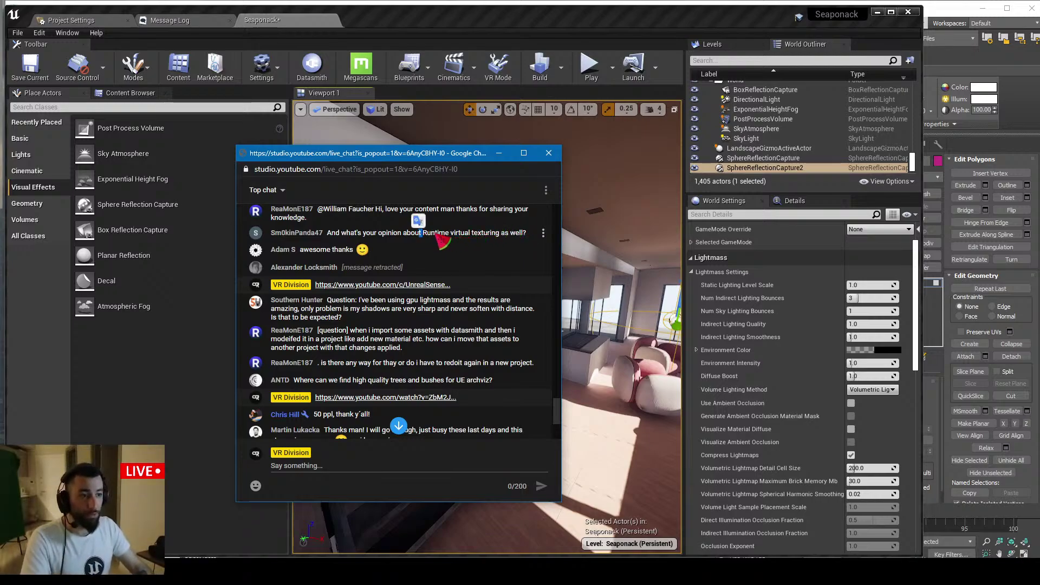
Select floor piece S_Floor_4_03 and fly around the outdoor floor and glass walls, then return to chat
left_click(523, 21)
key("f")
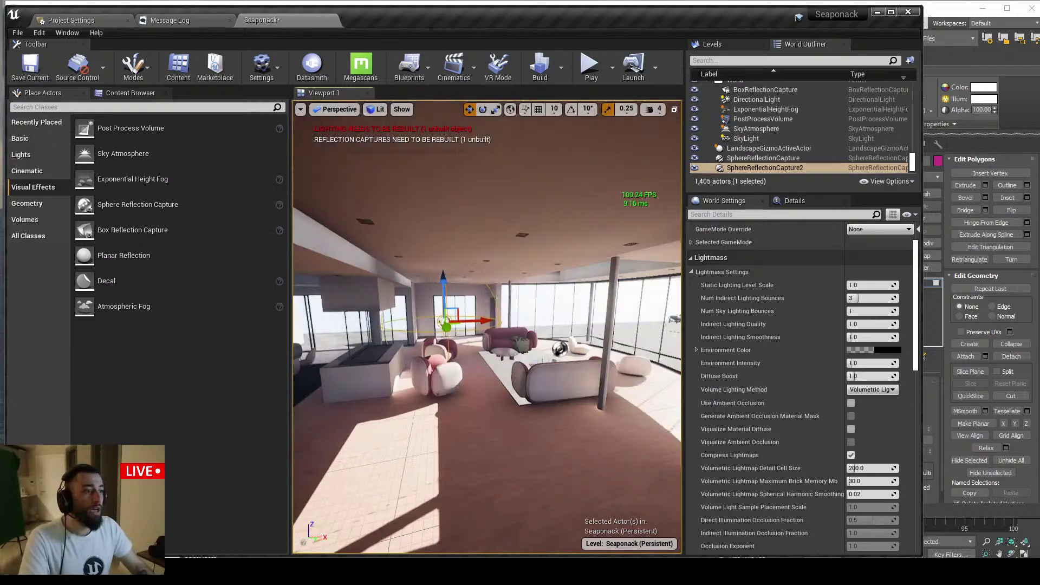
left_click(558, 349)
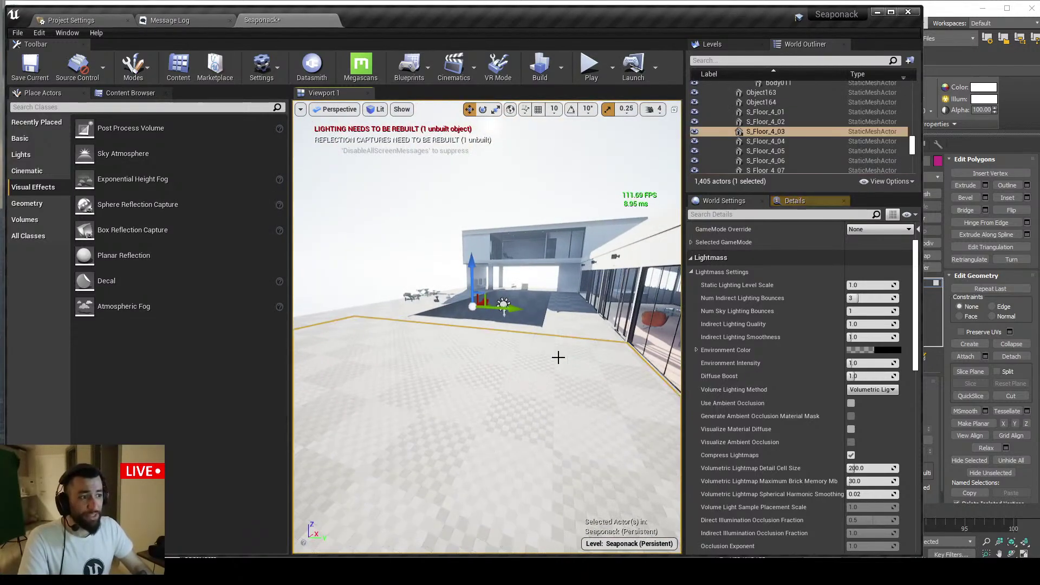
mouse_move(557, 356)
right_mouse_down()
mouse_move(557, 444)
mouse_move(553, 353)
right_mouse_up()
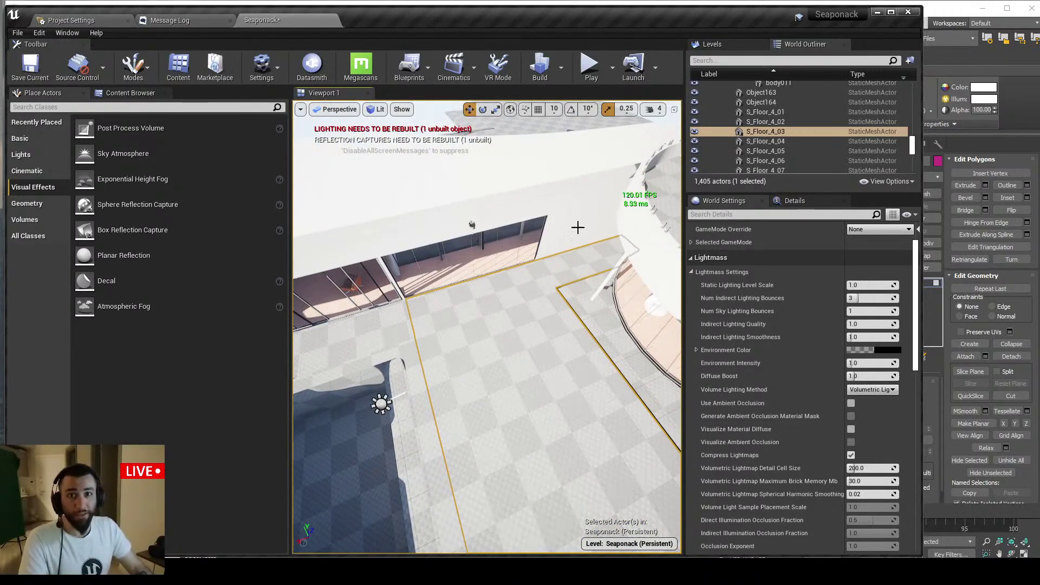
right_click_drag(578, 227, 632, 207)
right_click_drag(560, 276, 560, 233)
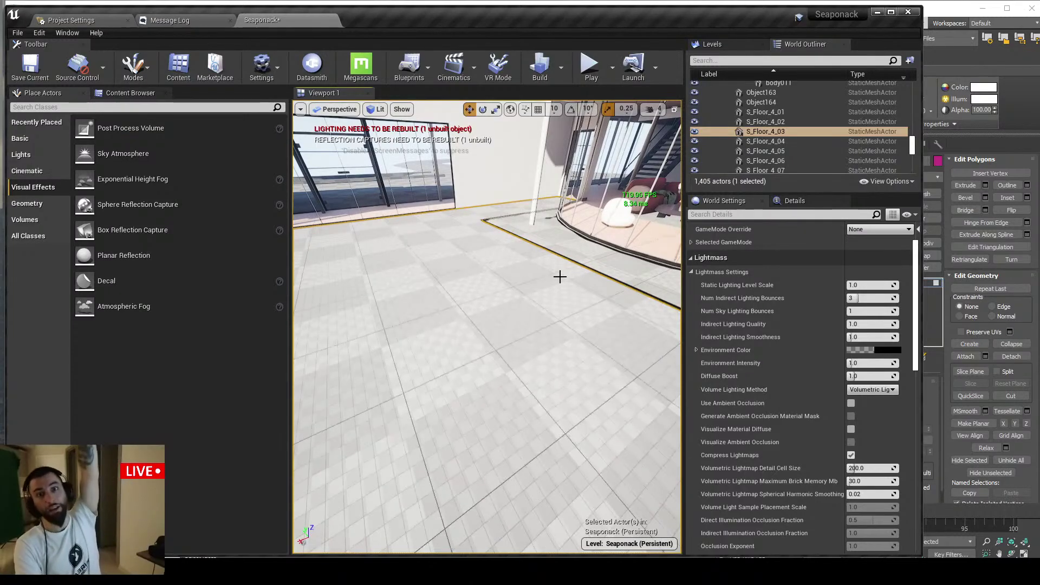
right_click_drag(519, 333, 519, 255)
key("Escape")
mouse_move(502, 360)
right_mouse_down()
mouse_move(542, 360)
mouse_move(502, 360)
right_mouse_up()
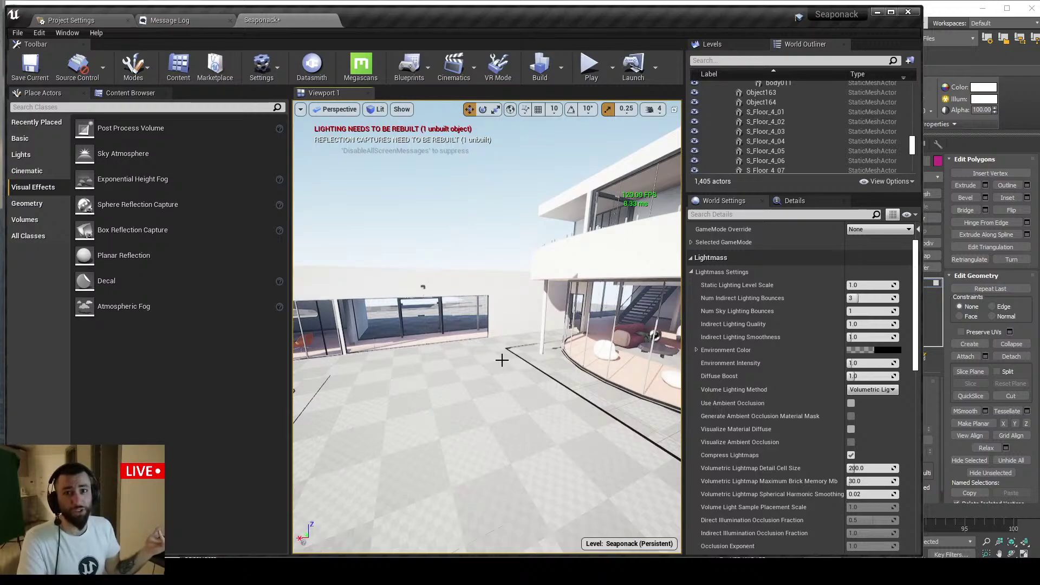
key("alt+Tab")
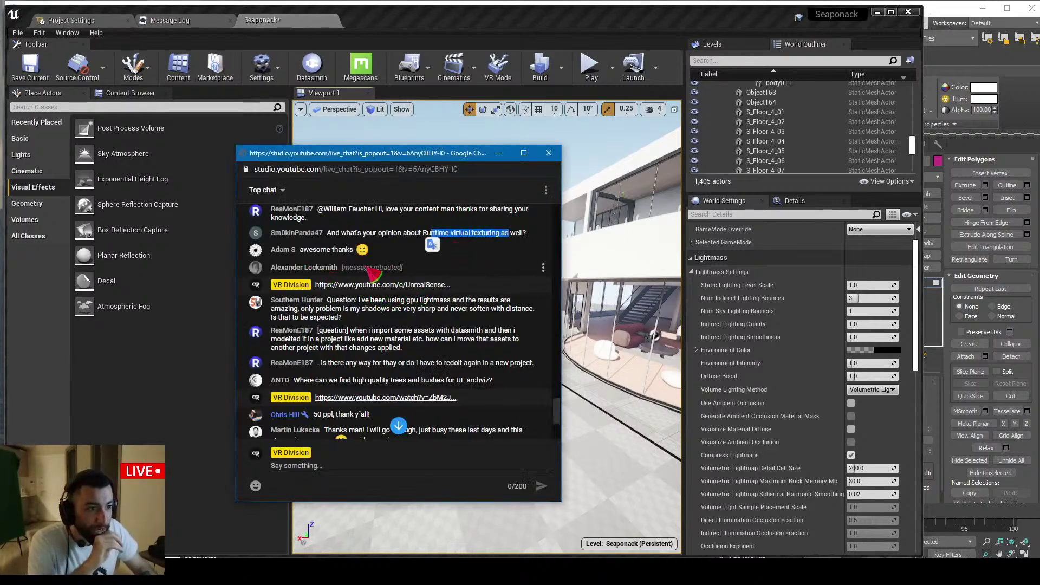
Dismiss a chat message's options, scroll, and highlight the question about overly sharp GPU Lightmass shadows
left_click(543, 267)
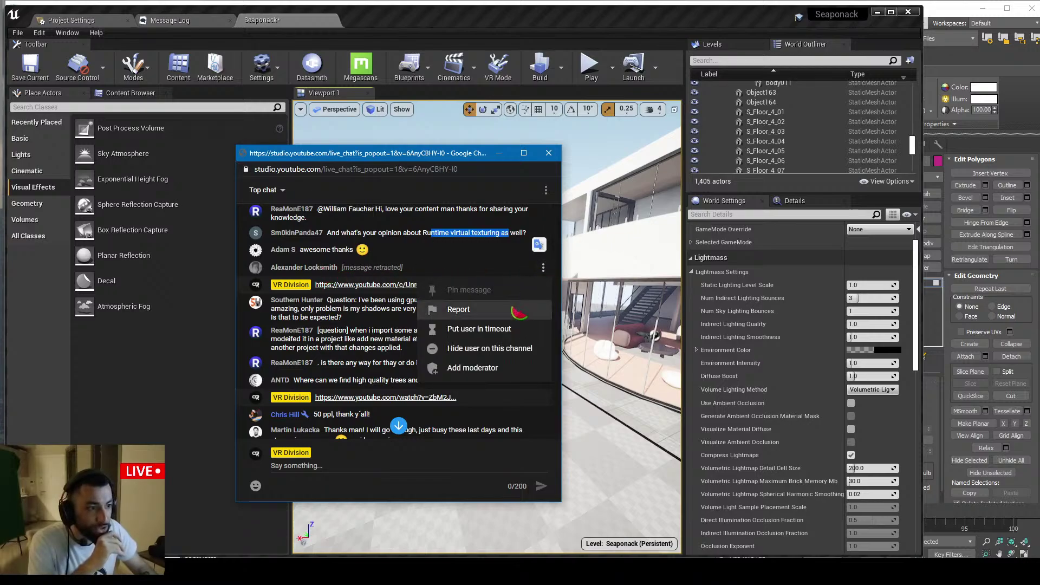
left_click(412, 250)
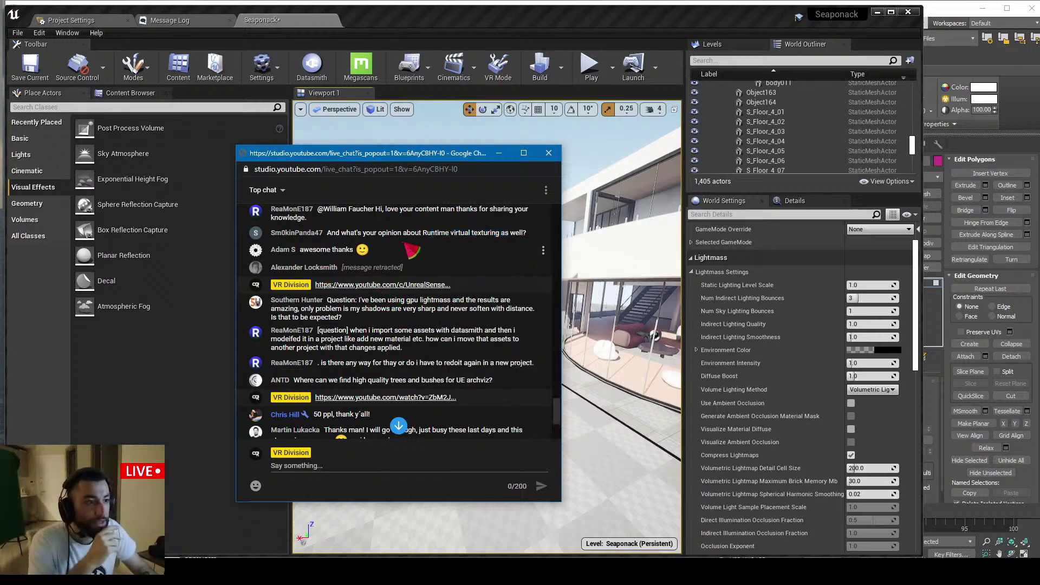
scroll(404, 255, "down", 1)
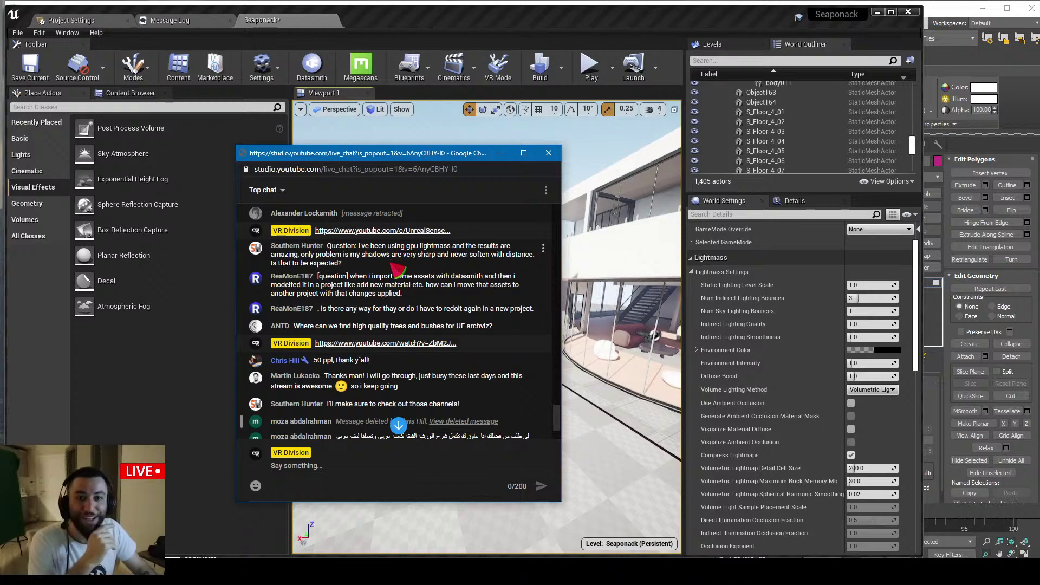
scroll(398, 269, "down", 1)
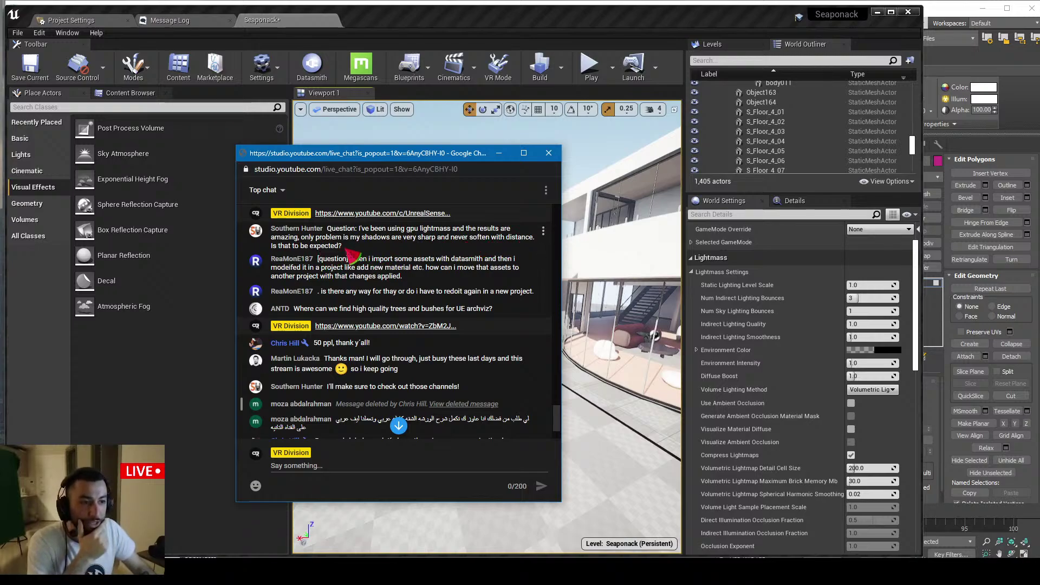
triple_click(337, 238)
right_click_drag(616, 240, 616, 240)
Focus the directional light, filter its properties by 'soft', and try then undo a Source Angle change
left_click(523, 344)
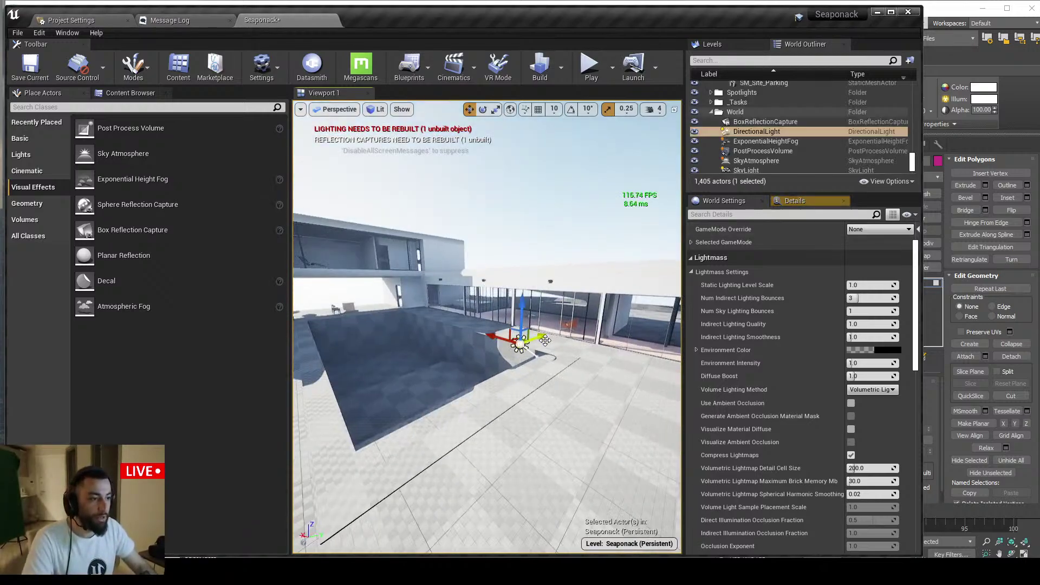
key("f")
left_click(801, 203)
left_click(733, 345)
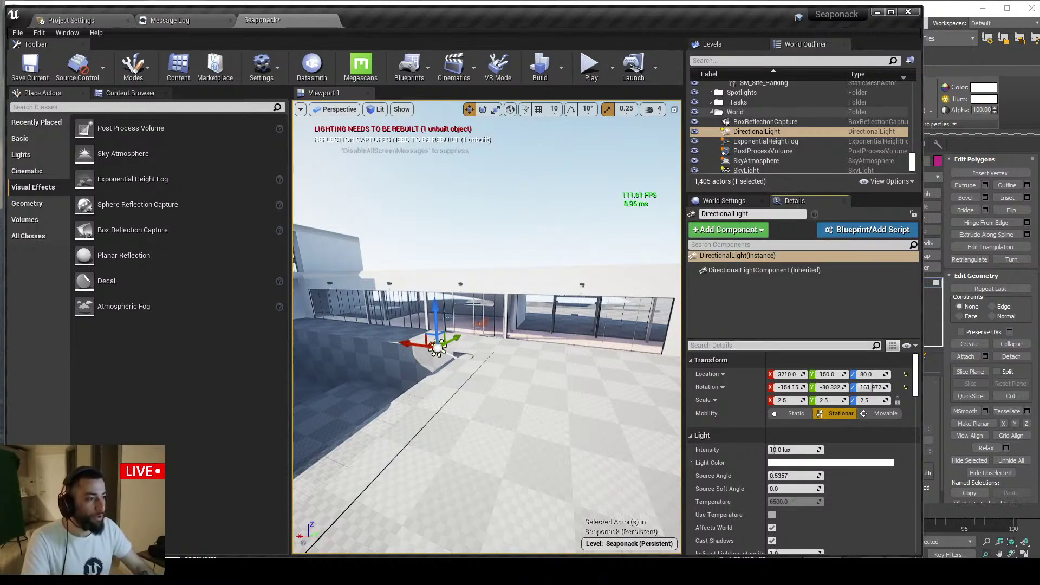
type("soft")
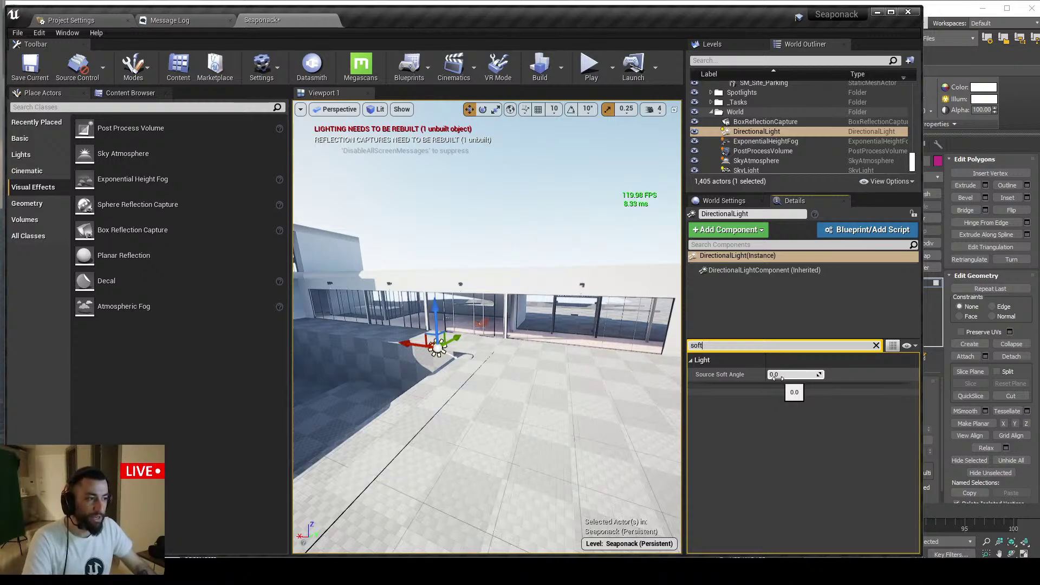
left_click(876, 345)
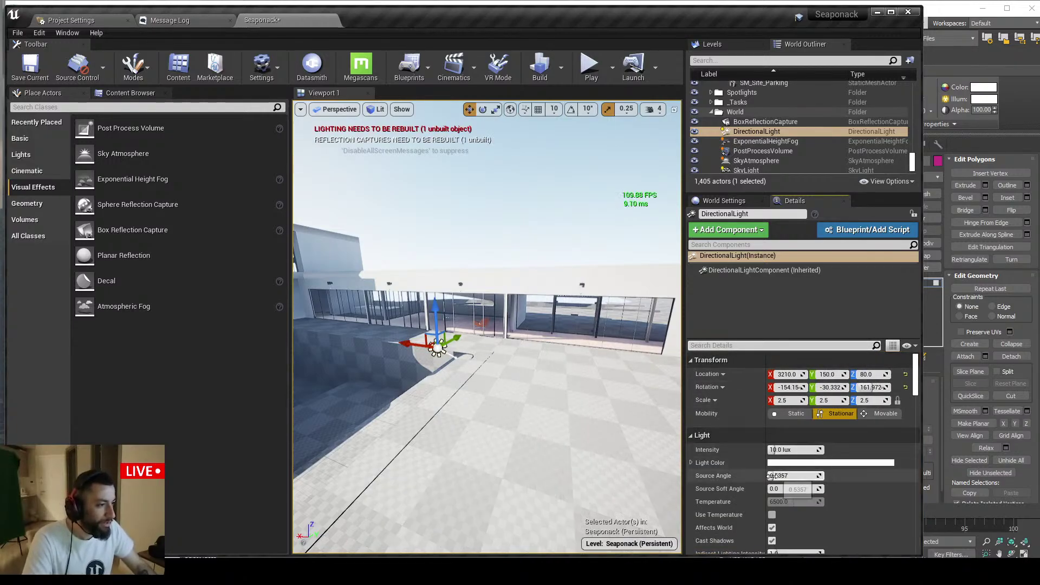
mouse_move(792, 476)
left_mouse_down()
mouse_move(829, 477)
mouse_move(792, 476)
left_mouse_up()
key("ctrl+z")
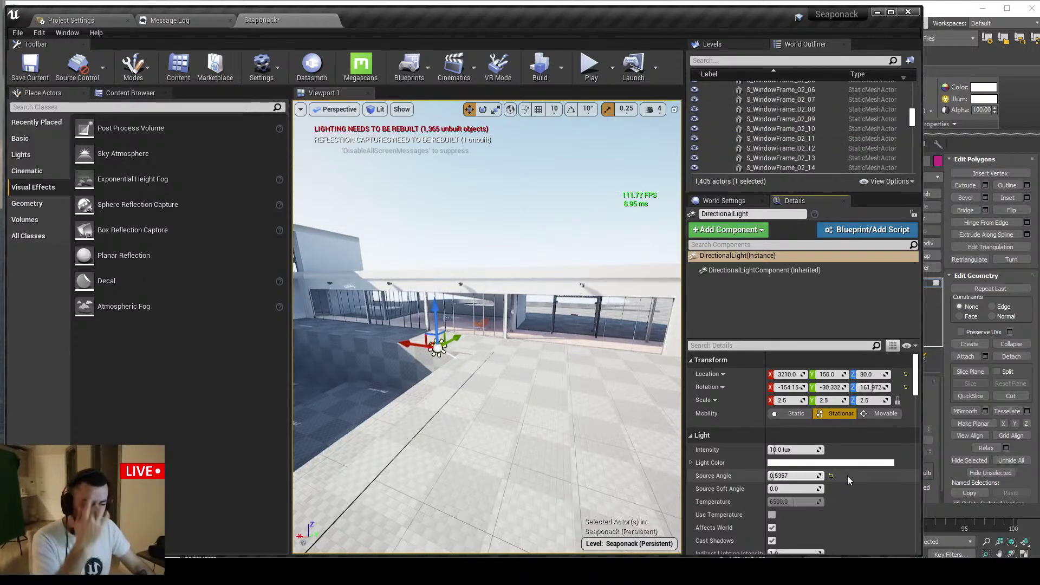
scroll(845, 477, "down", 1)
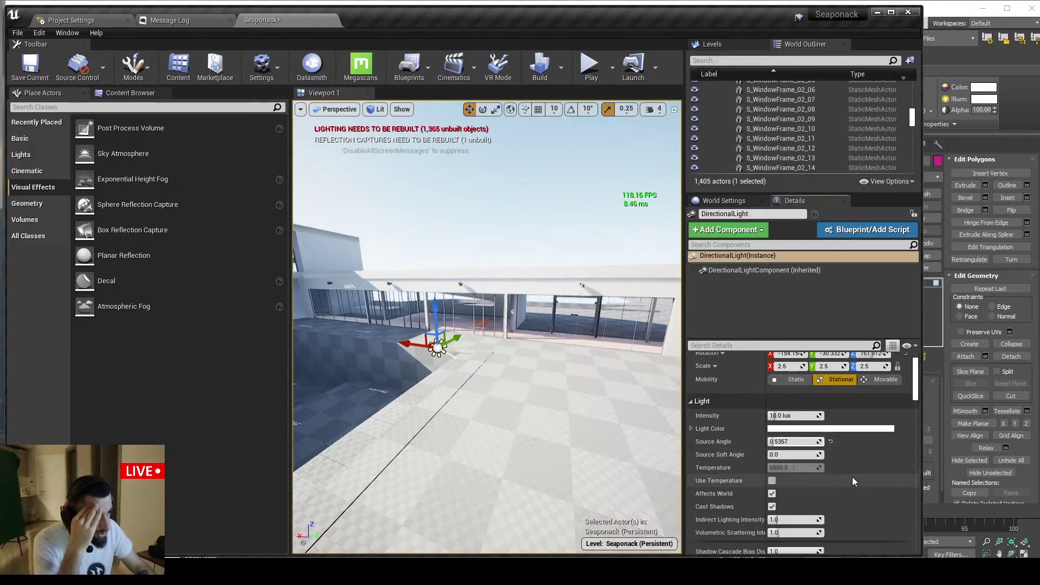
scroll(854, 479, "down", 1)
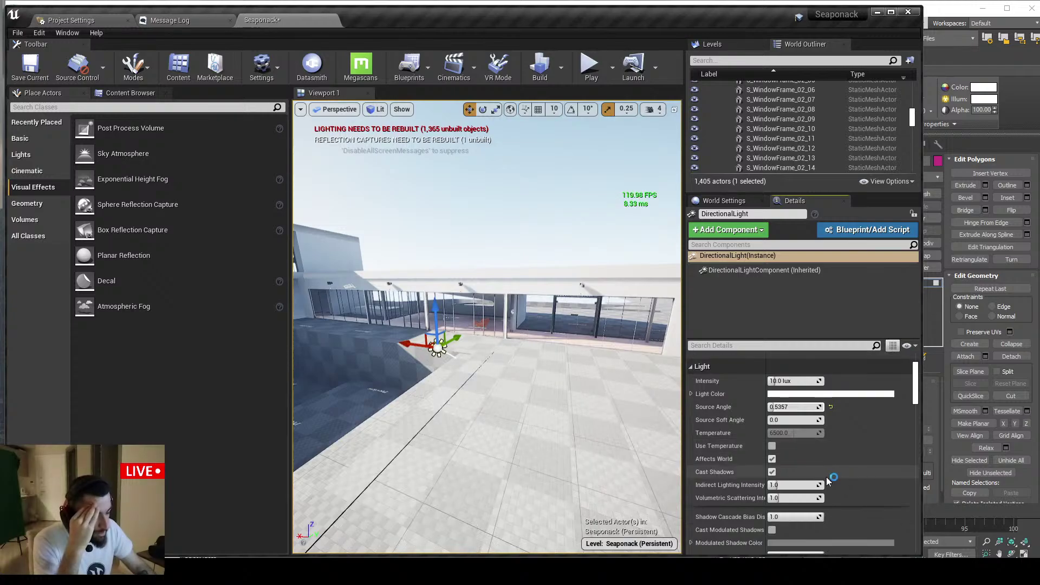
In Chrome, open a new tab, start typing 'unreal en', and close it again
key("alt+Tab")
key("ctrl+t")
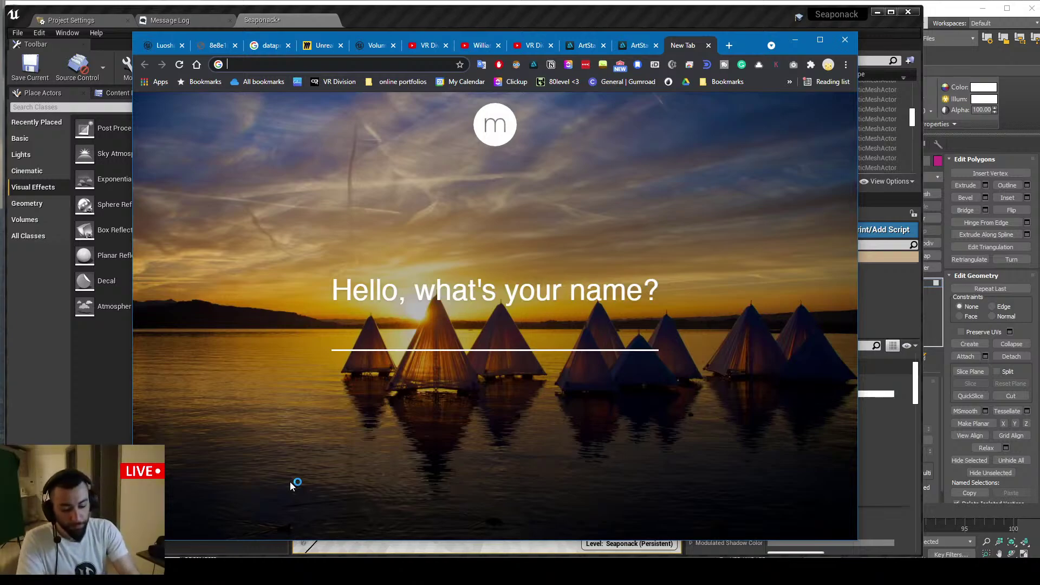
type("unreal eng")
key("ctrl+w")
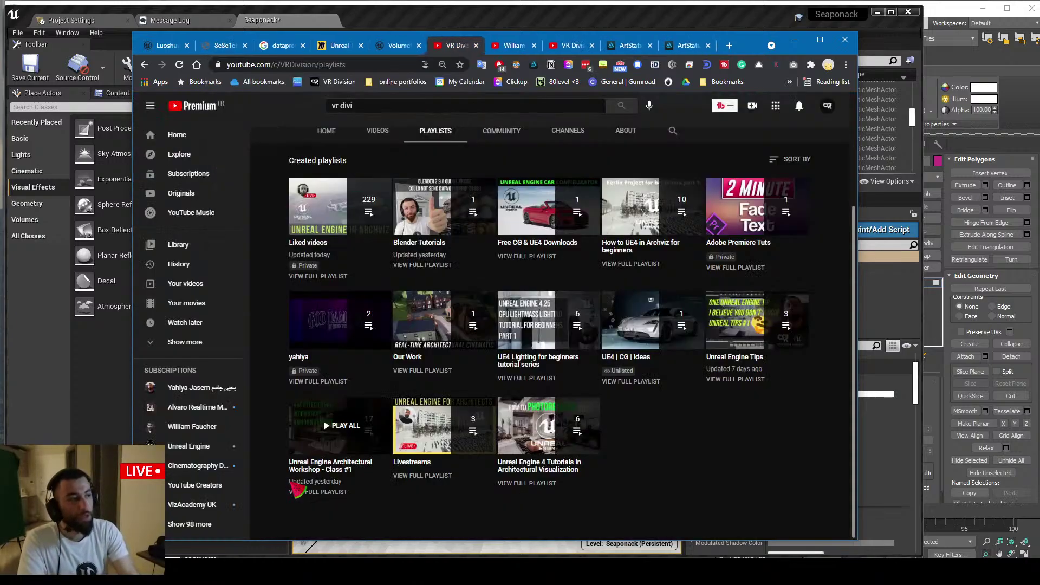
Scroll the directional light's Details, then turn the view toward the sun and switch to Chrome
key("alt+Tab")
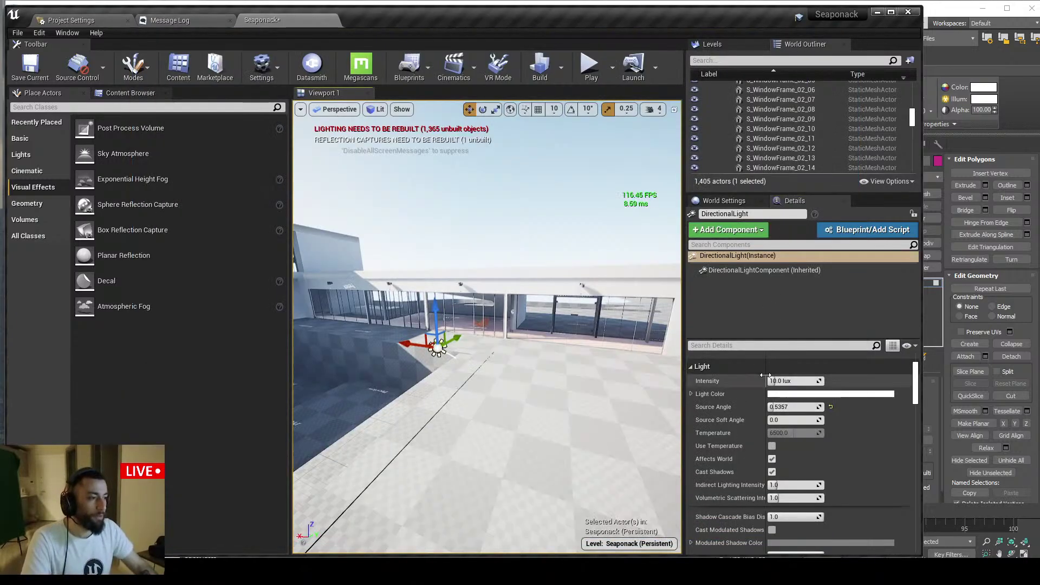
scroll(829, 425, "down", 3)
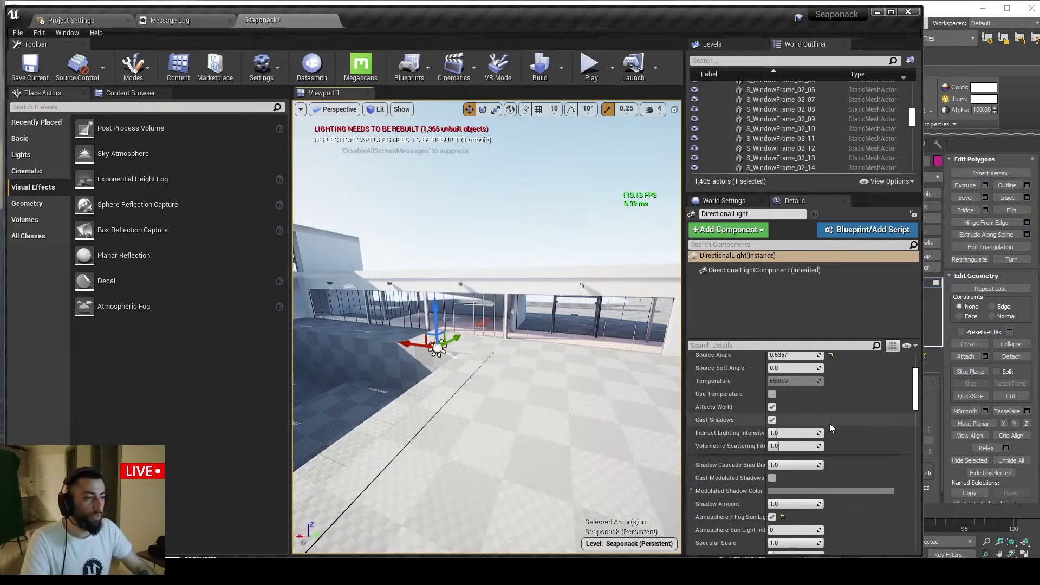
scroll(838, 424, "down", 2)
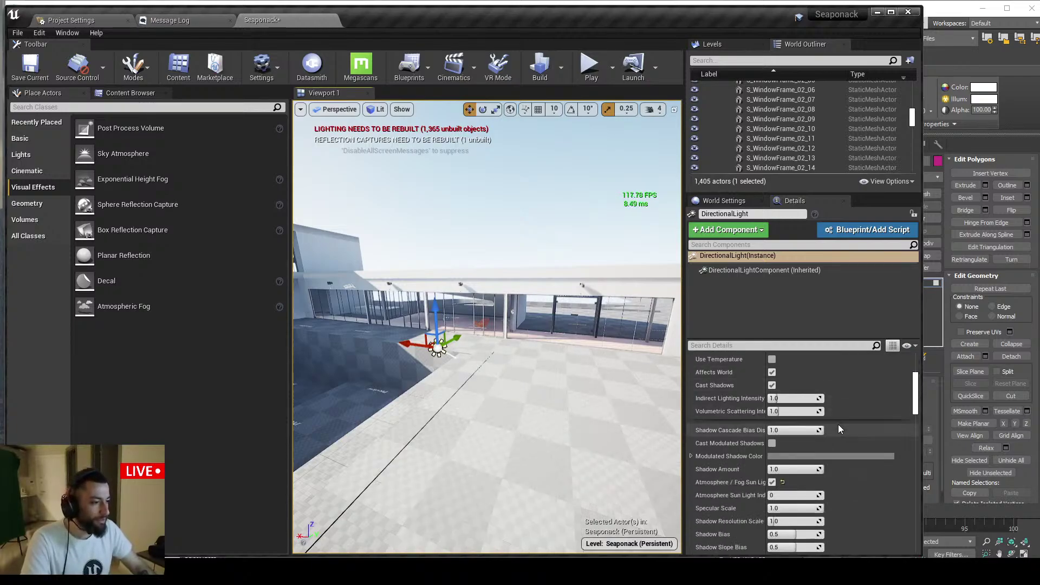
scroll(750, 489, "down", 5)
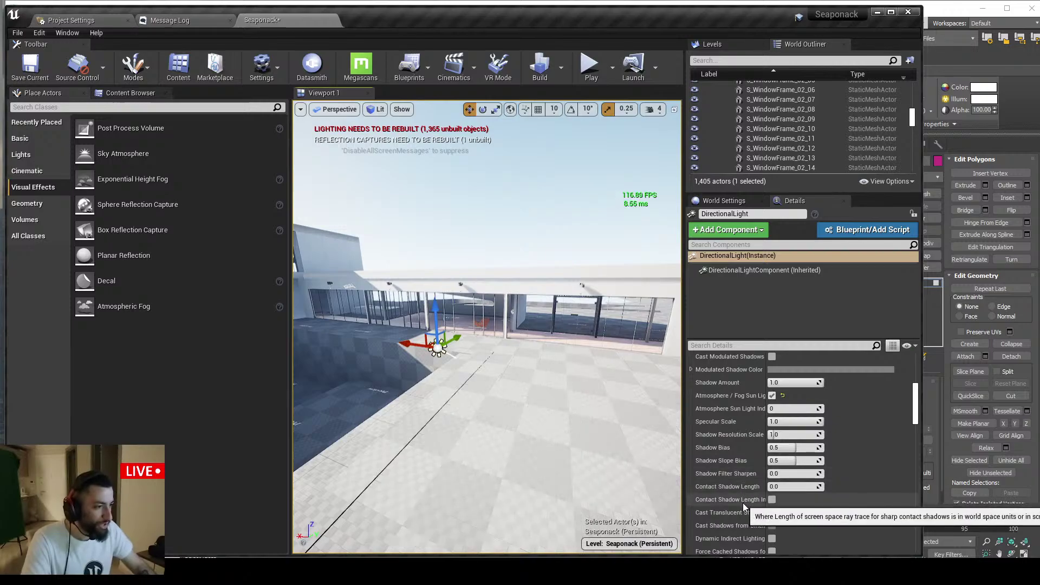
scroll(737, 515, "down", 5)
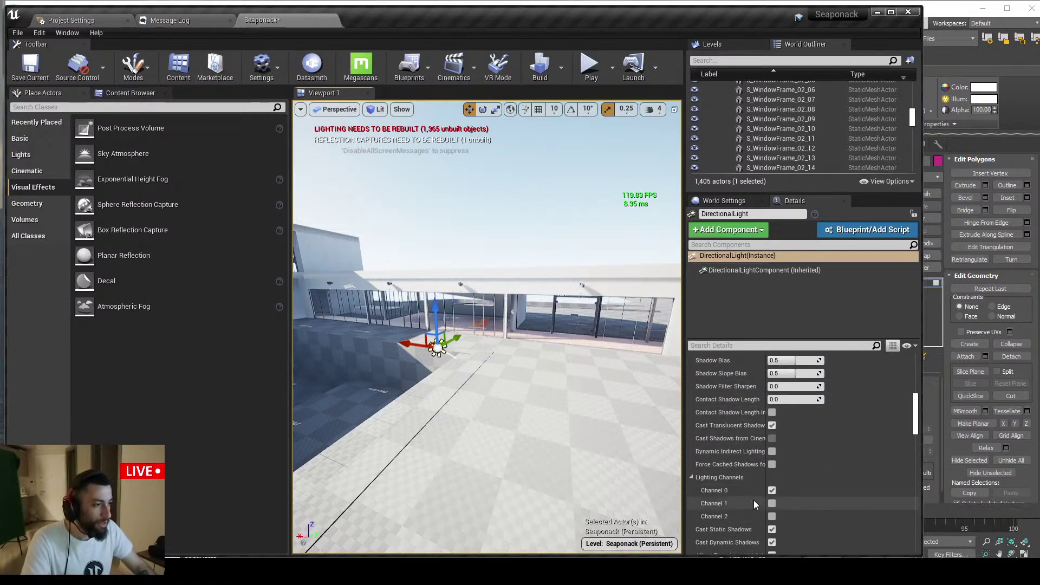
scroll(753, 500, "up", 5)
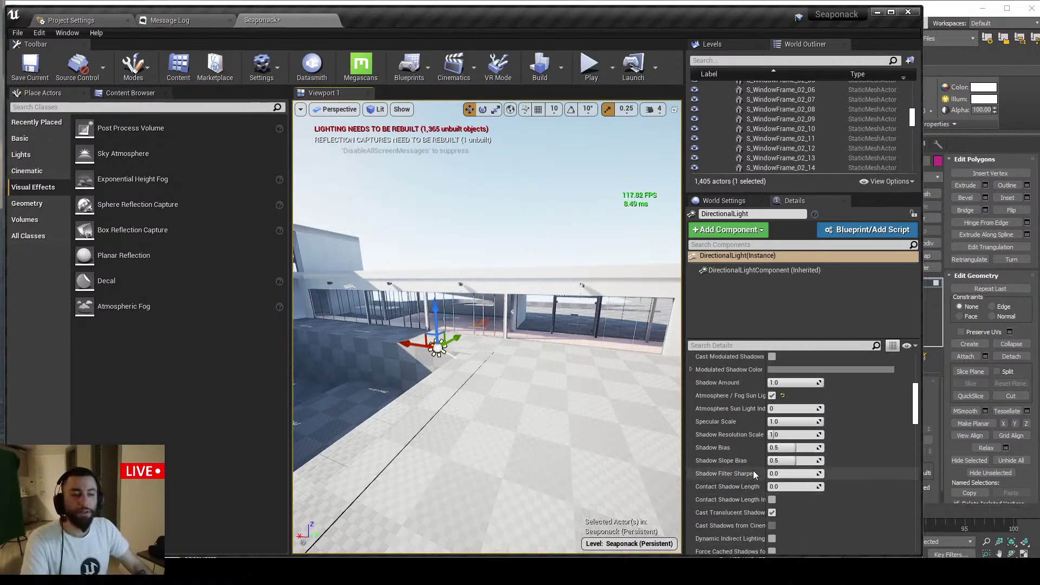
scroll(753, 470, "up", 4)
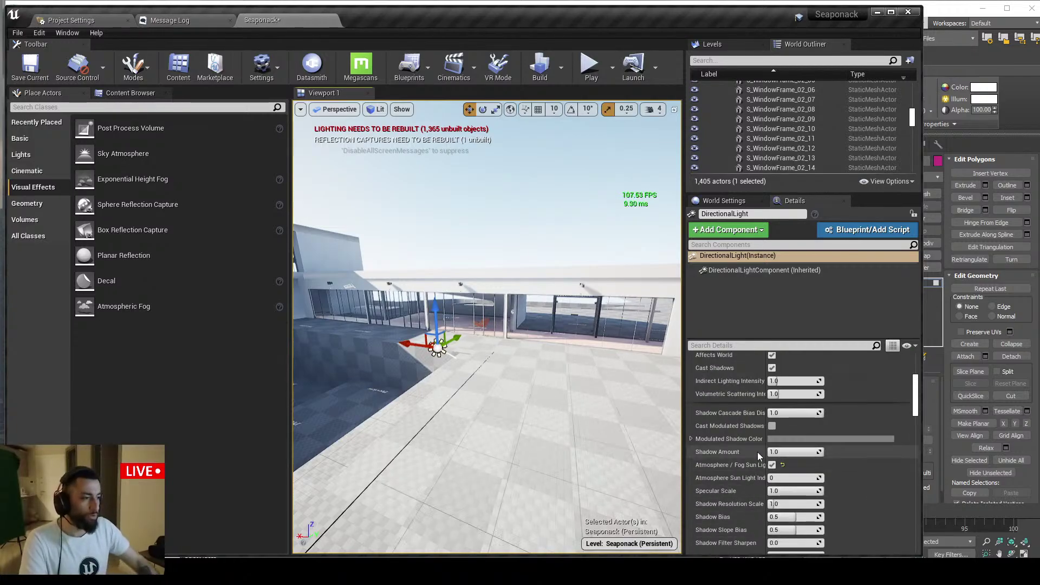
scroll(731, 497, "up", 8)
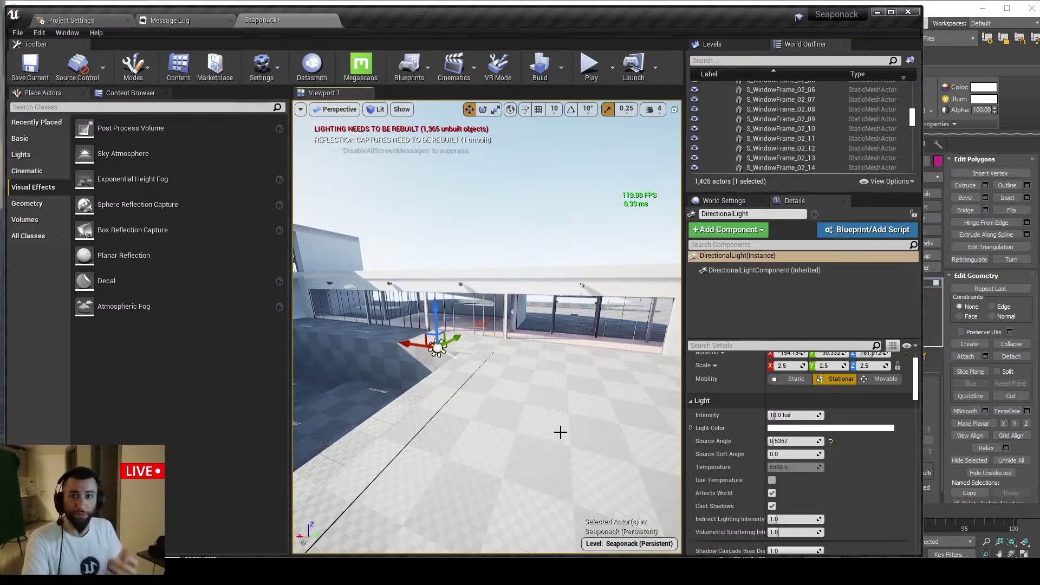
left_click_drag(560, 432, 490, 388)
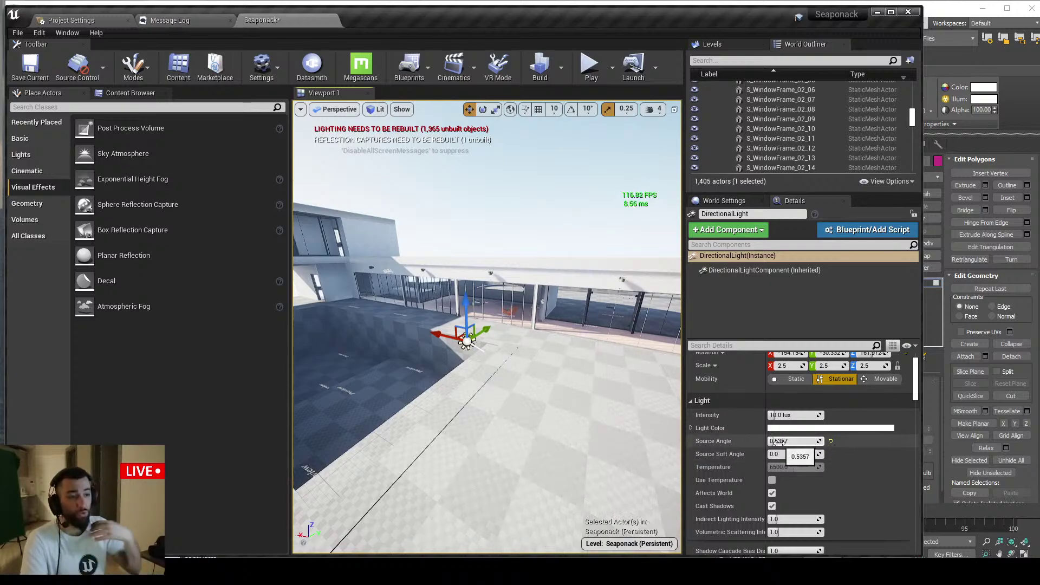
right_click_drag(553, 395, 501, 367)
key("alt+Tab")
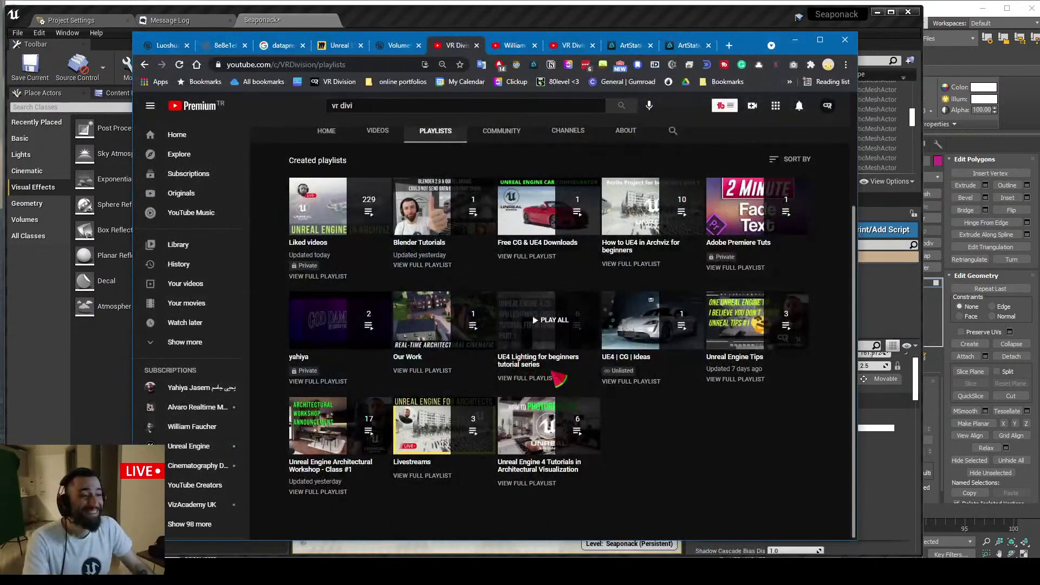
Minimize Chrome, turn the viewport toward the curved building, and return to the browser
left_click(797, 38)
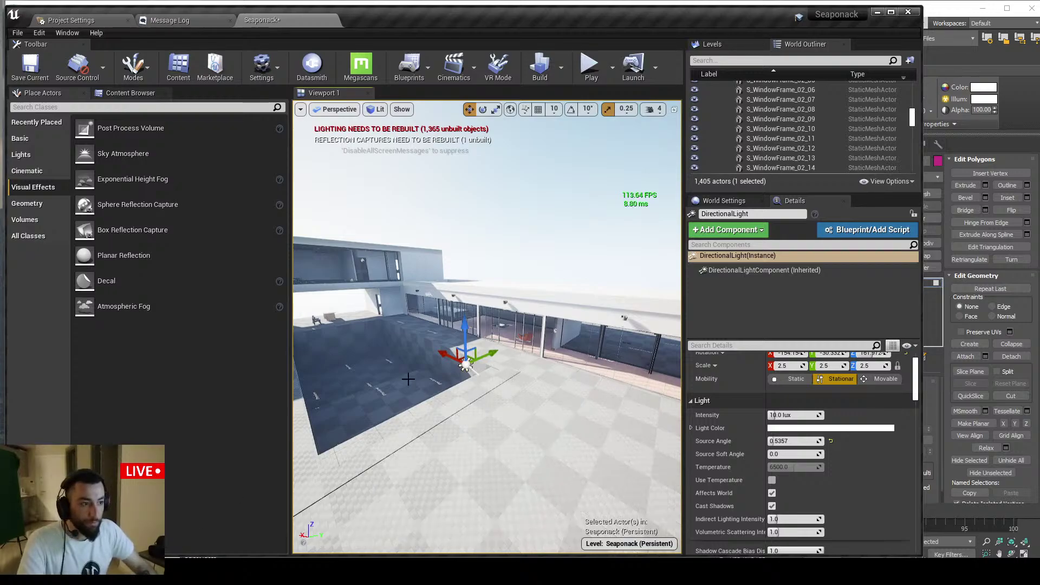
right_click_drag(408, 379, 418, 379)
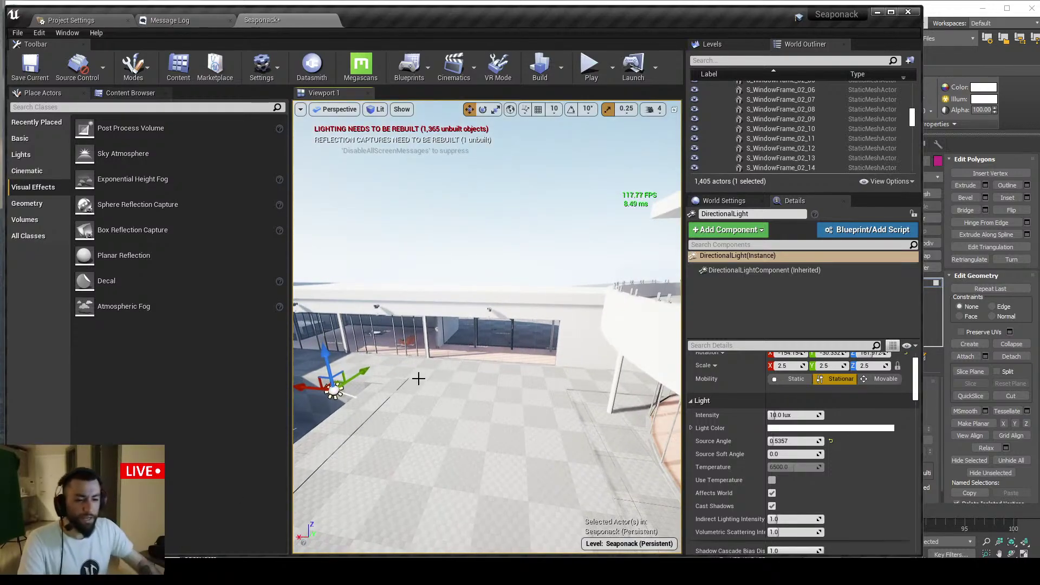
key("alt+Tab")
Close the ArtStation gallery tab and scroll to the dark kitchen interior render
left_click(688, 45)
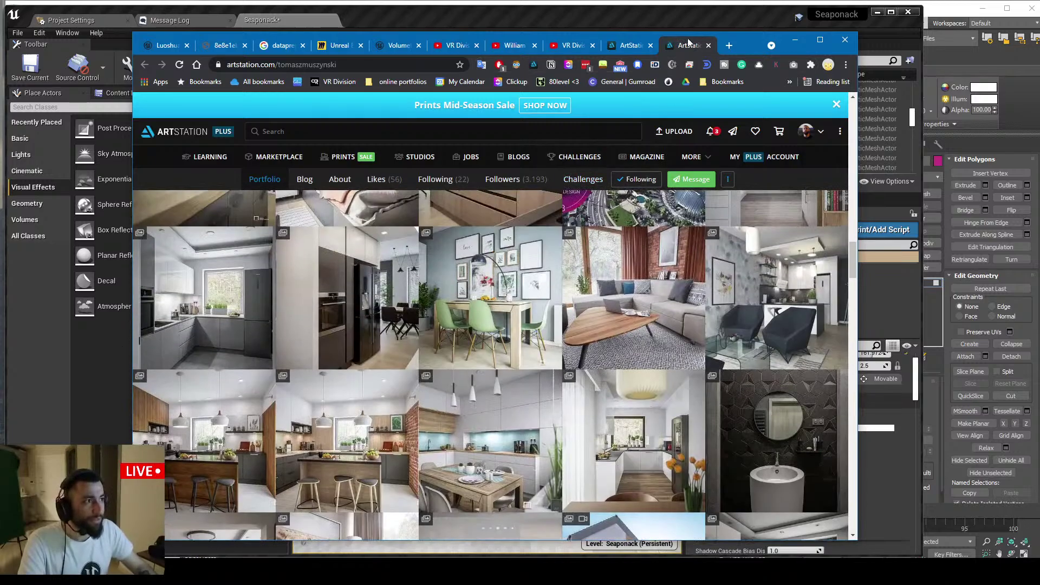
middle_click(687, 45)
scroll(390, 303, "up", 1)
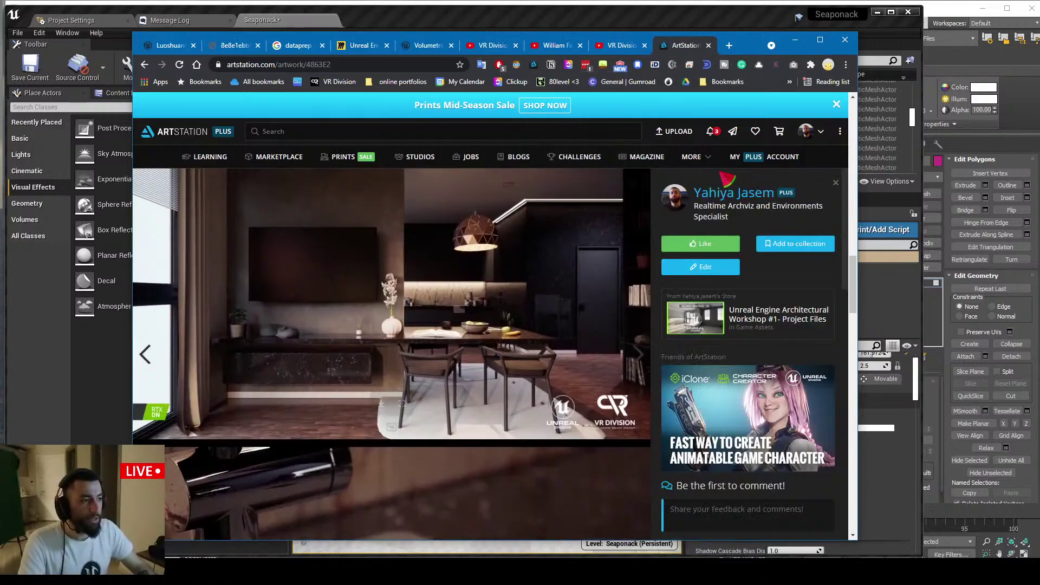
left_click_drag(720, 193, 347, 357)
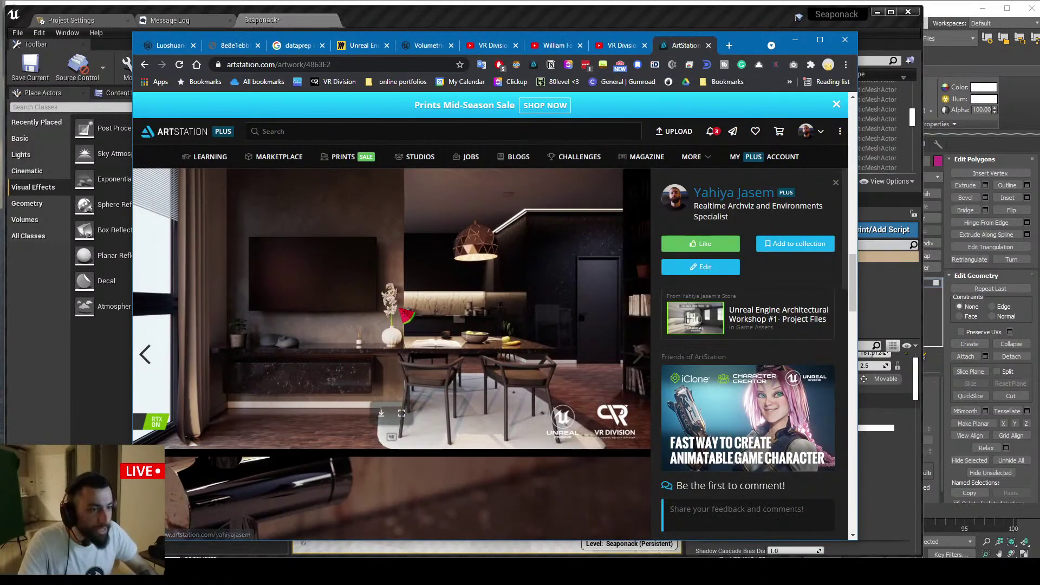
scroll(390, 346, "down", 10)
scroll(410, 339, "up", 10)
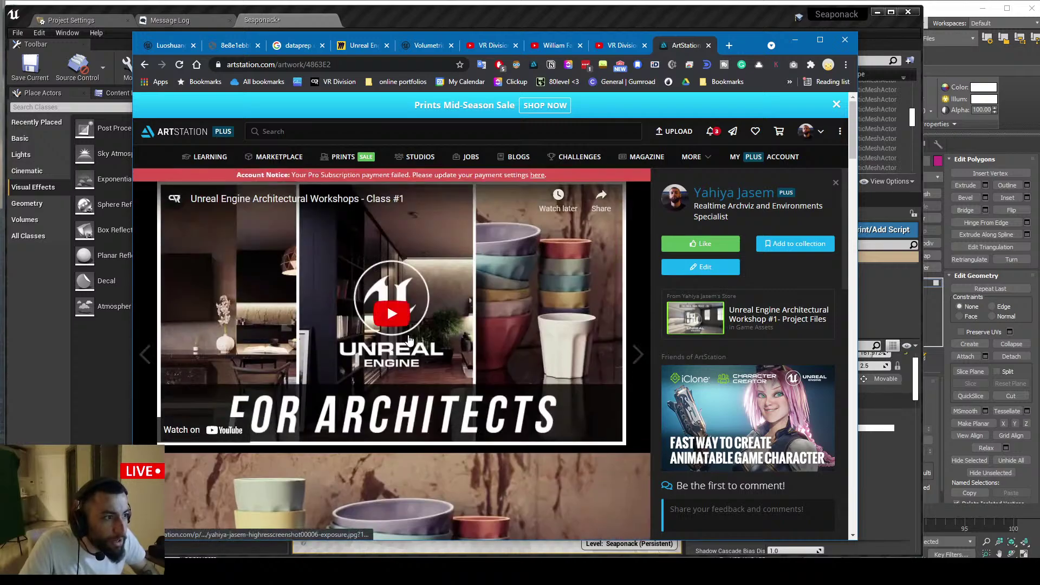
scroll(412, 368, "down", 12)
scroll(407, 423, "down", 1)
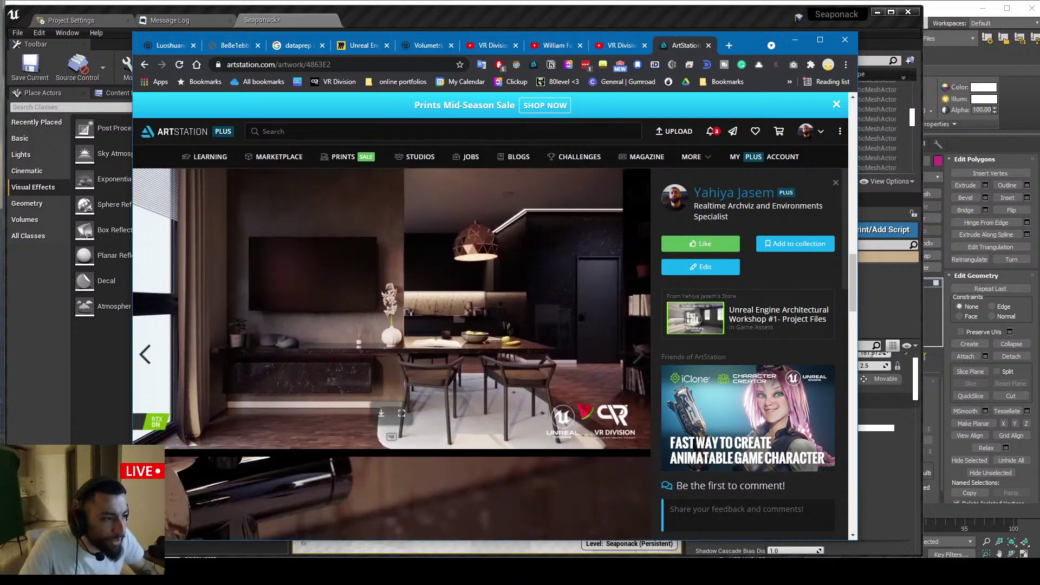
Open the kitchen render at actual size and pan around the vase, open book and chair
left_click(407, 420)
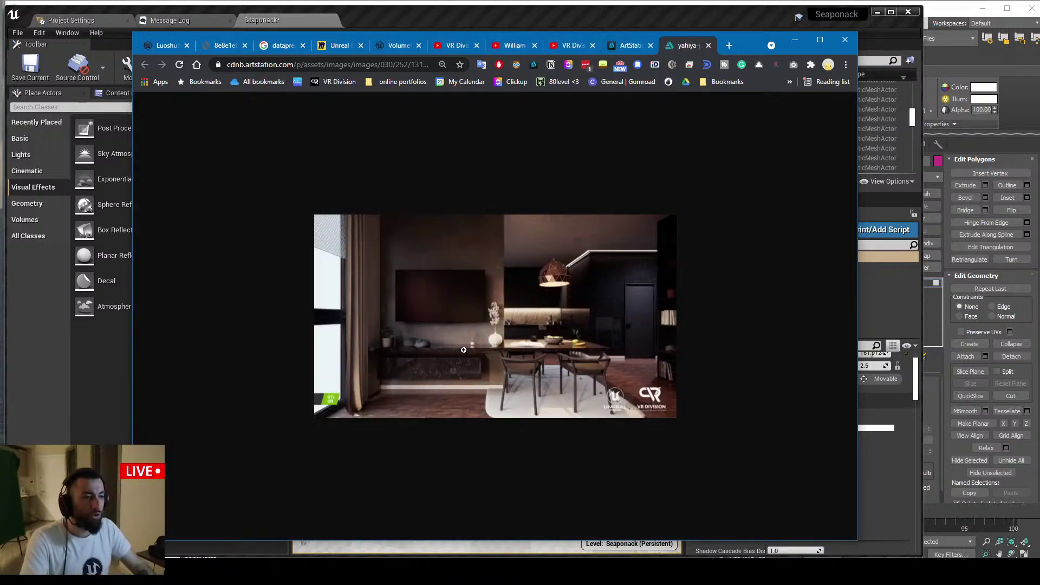
left_click(552, 343)
scroll(401, 292, "left", 6, "shift")
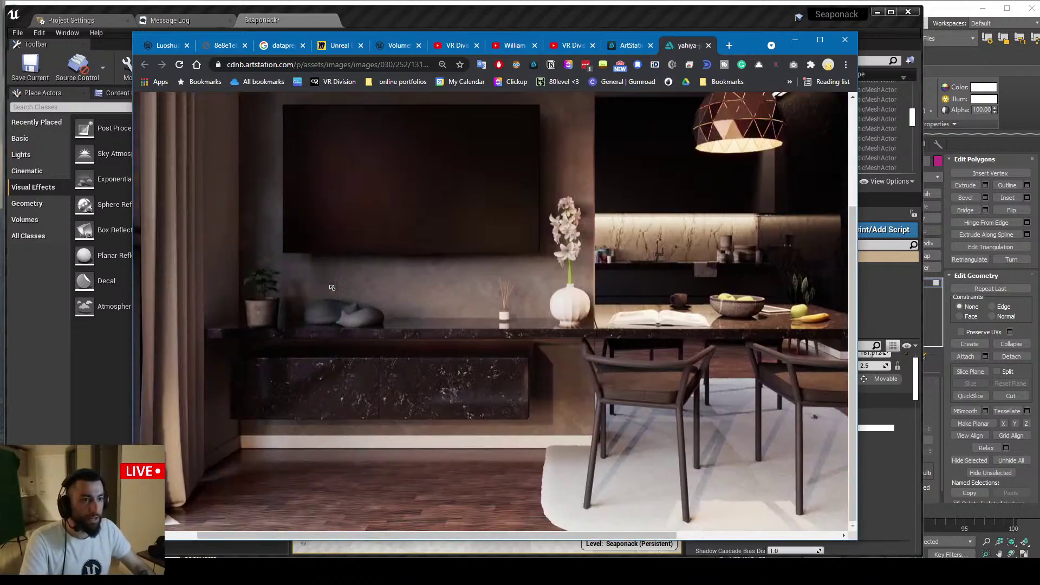
scroll(487, 311, "up", 2)
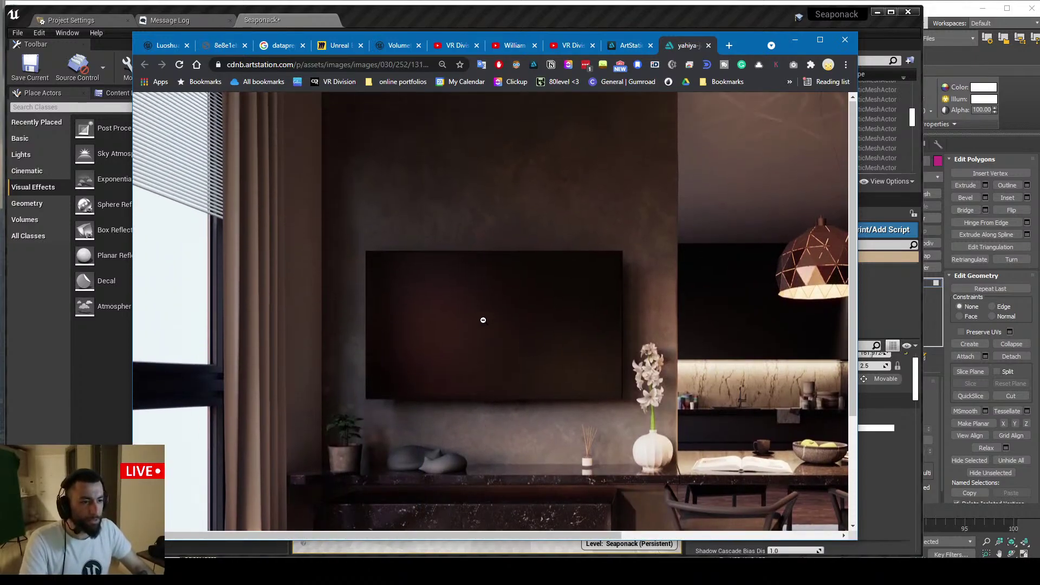
scroll(486, 317, "down", 3)
scroll(484, 322, "right", 6, "shift")
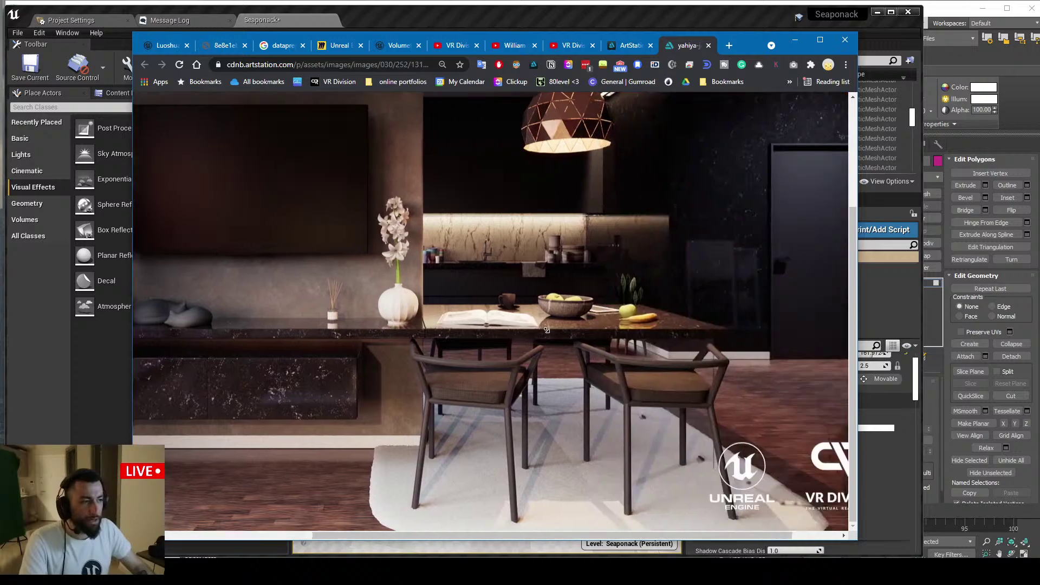
scroll(503, 345, "up", 1)
scroll(503, 348, "left", 4, "shift")
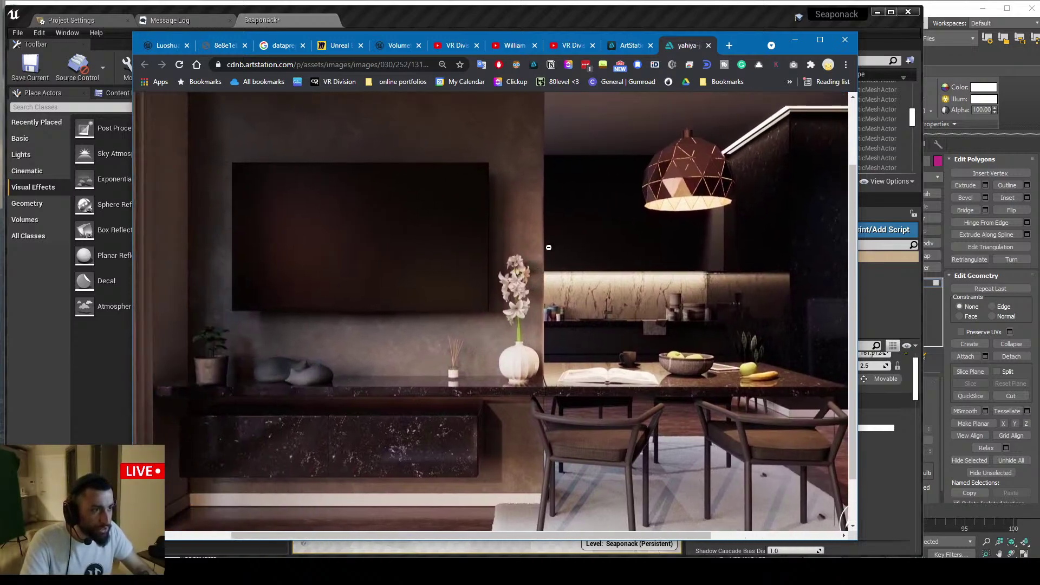
scroll(542, 276, "right", 4, "shift")
scroll(529, 283, "down", 1)
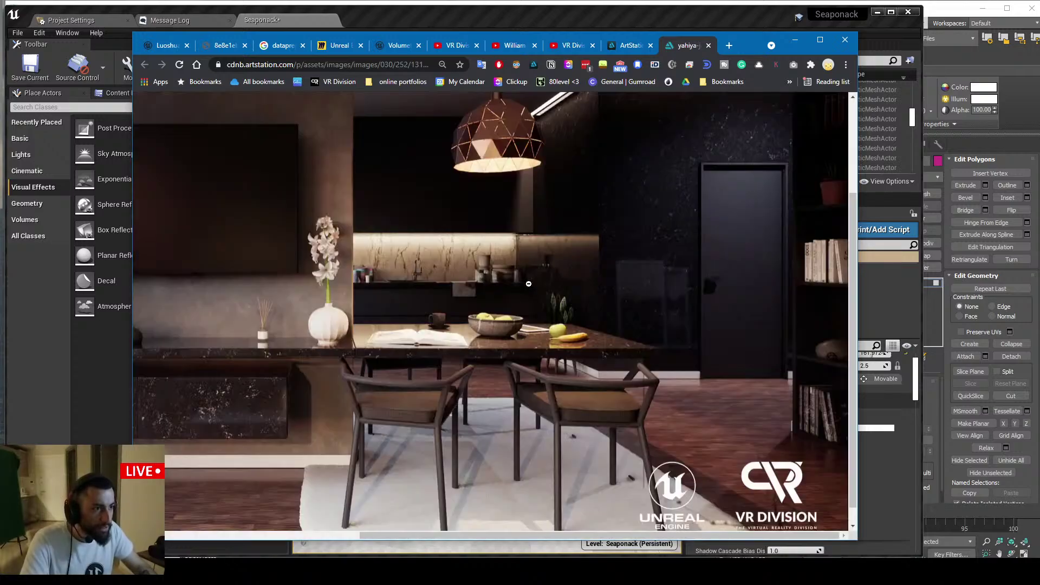
scroll(314, 247, "up", 3, "ctrl")
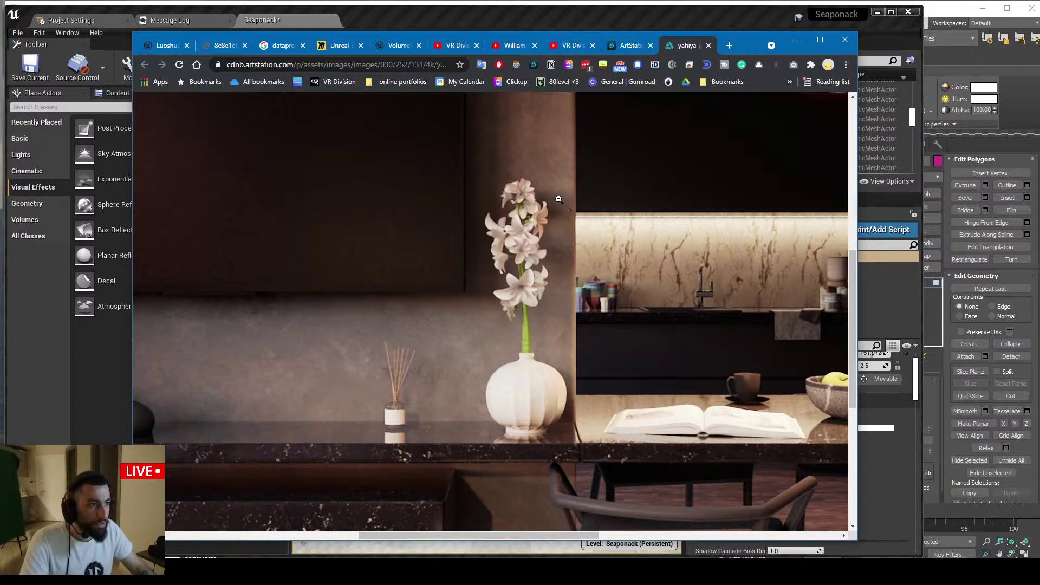
scroll(553, 269, "right", 2, "shift")
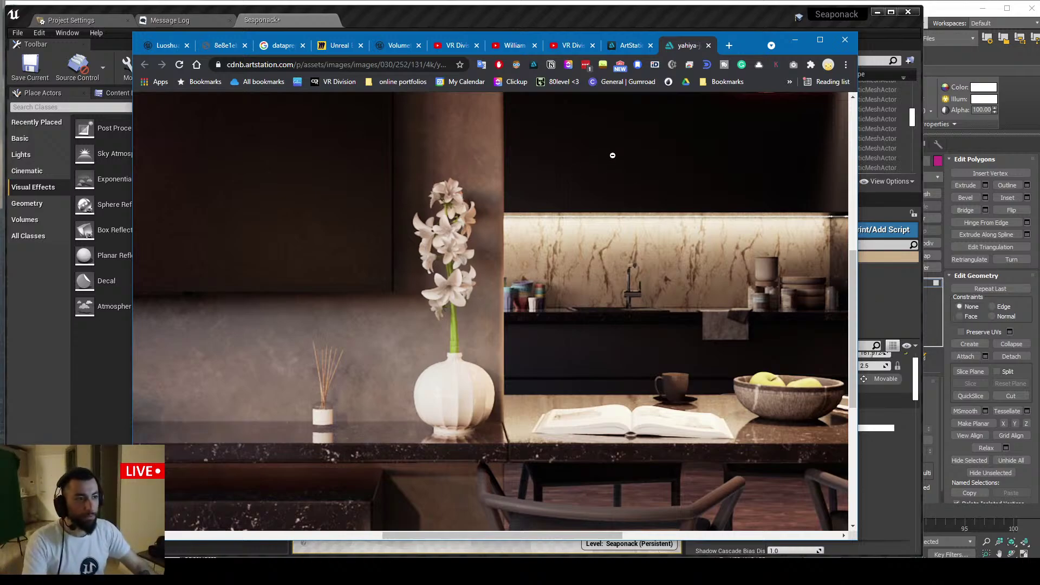
scroll(612, 155, "down", 3)
scroll(585, 195, "up", 2)
scroll(557, 236, "down", 2)
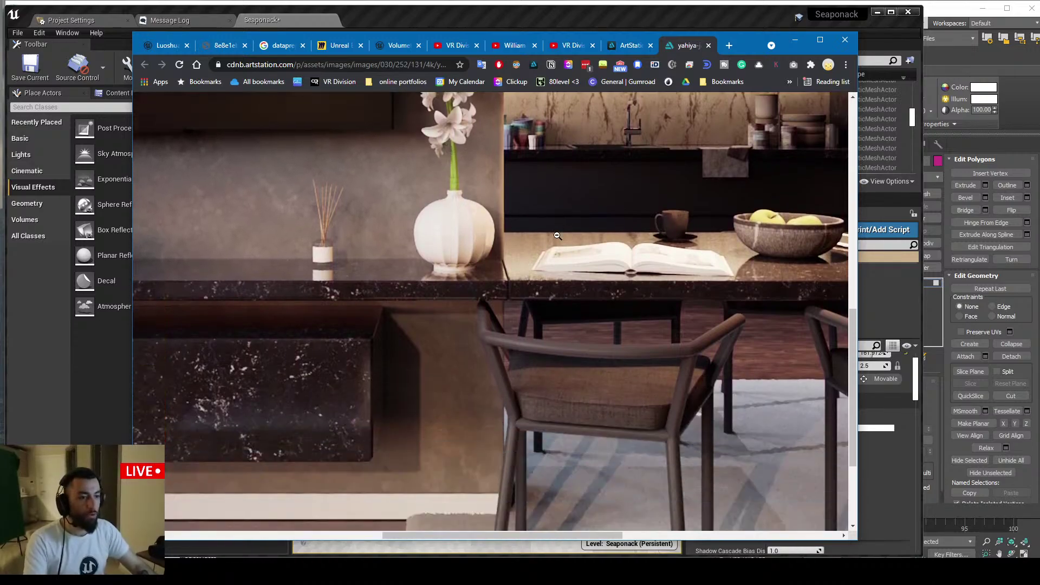
Briefly check the Unreal editor, scroll the render once more, and minimize Chrome
left_click(795, 40)
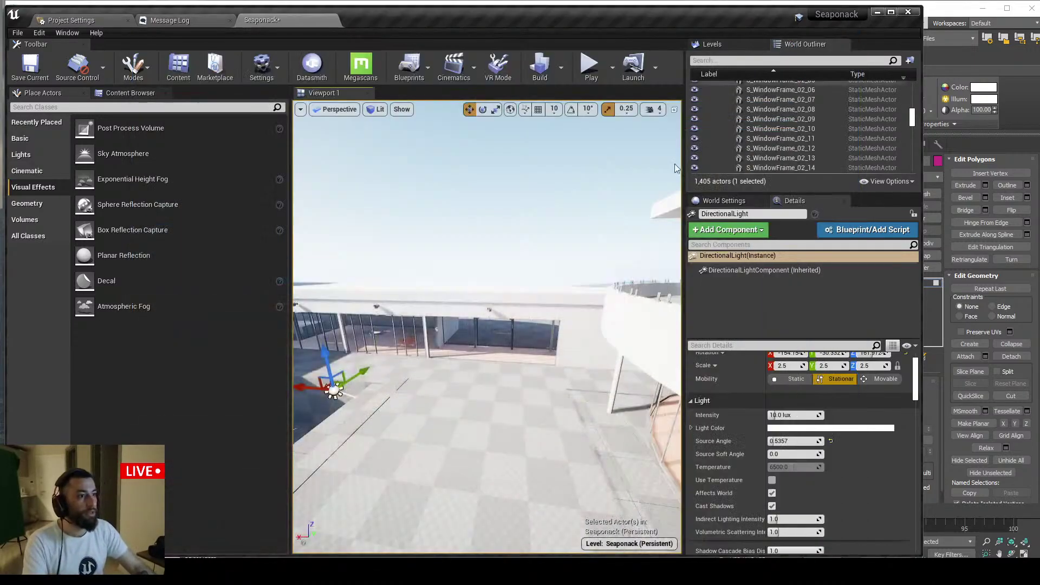
key("alt+Tab")
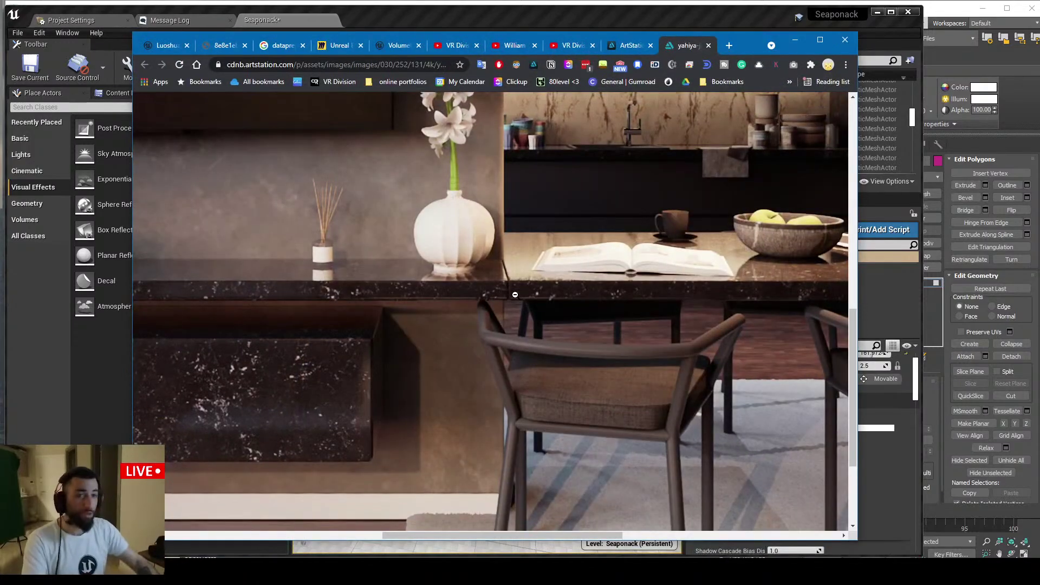
scroll(506, 292, "up", 2)
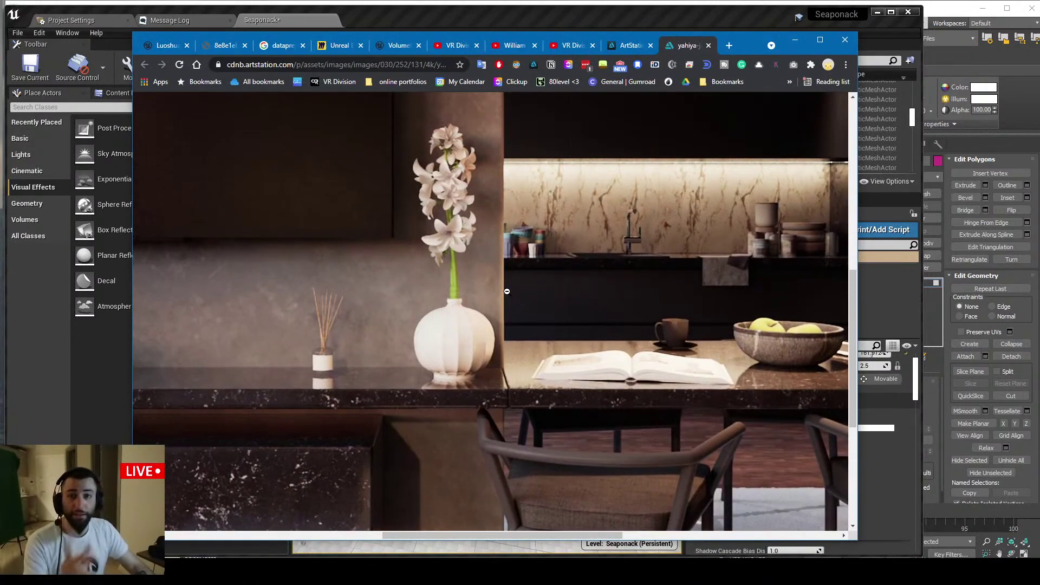
left_click(794, 40)
Highlight the viewer's question about moving Datasmith assets between projects, then return to Unreal
key("alt+Tab")
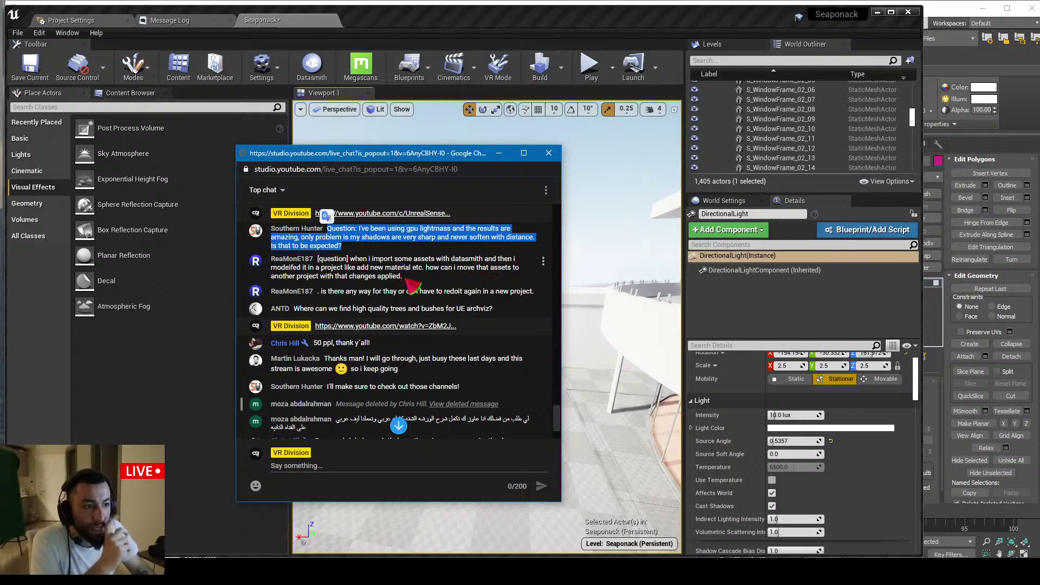
left_click_drag(407, 279, 317, 259)
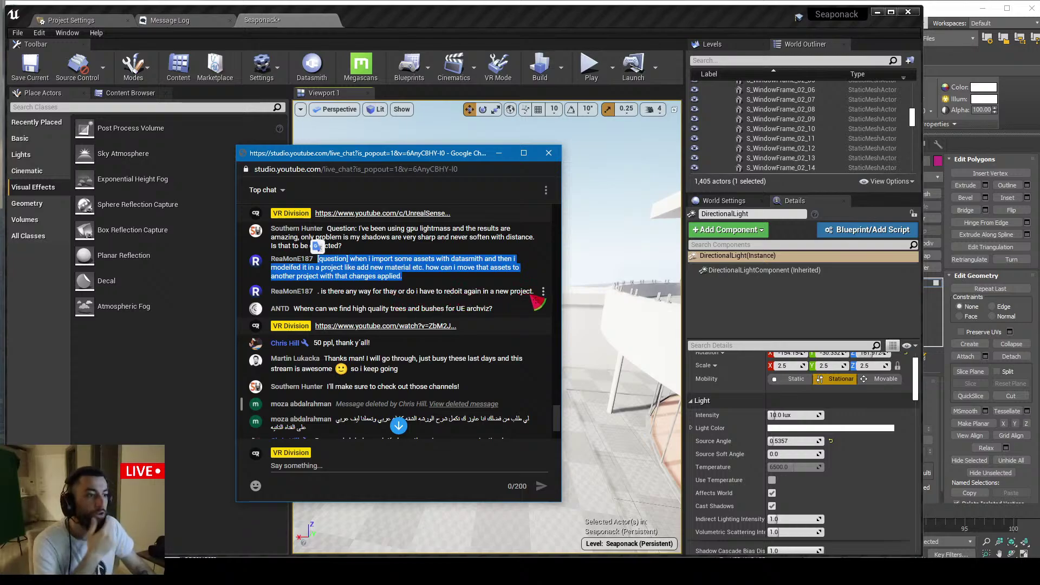
left_click(538, 297)
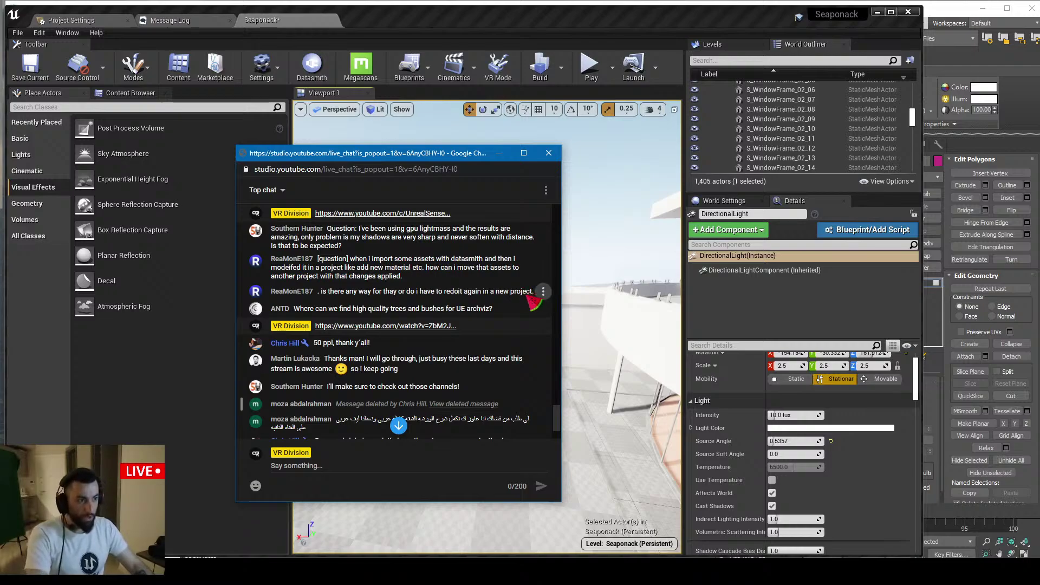
left_click(495, 37)
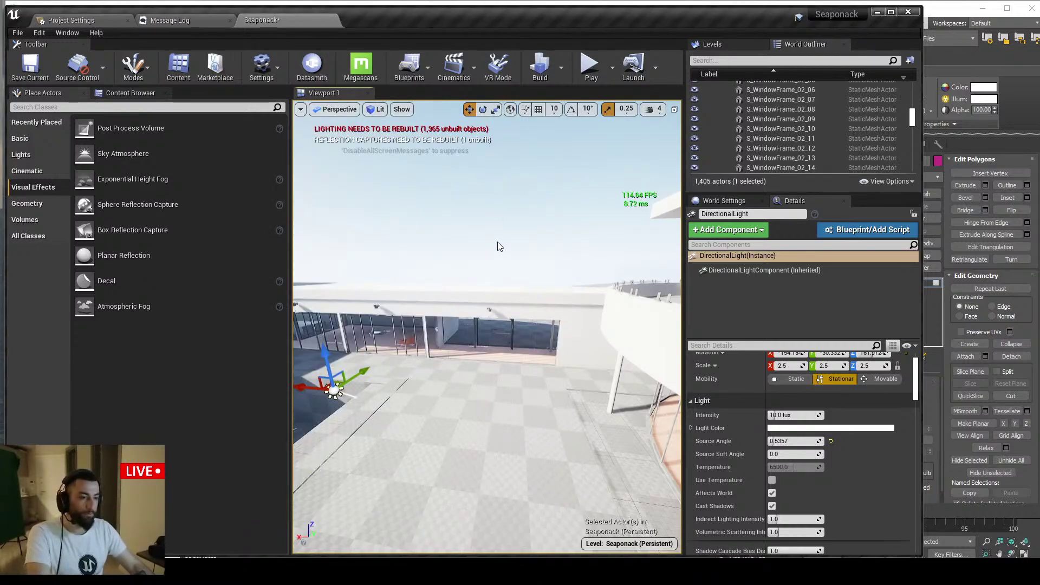
Fly into the building, select the Minotti armchair, and locate its mesh in the Content Browser
left_click_drag(497, 246, 504, 214)
right_click_drag(488, 325, 487, 374)
left_click(488, 373)
key("ctrl+b")
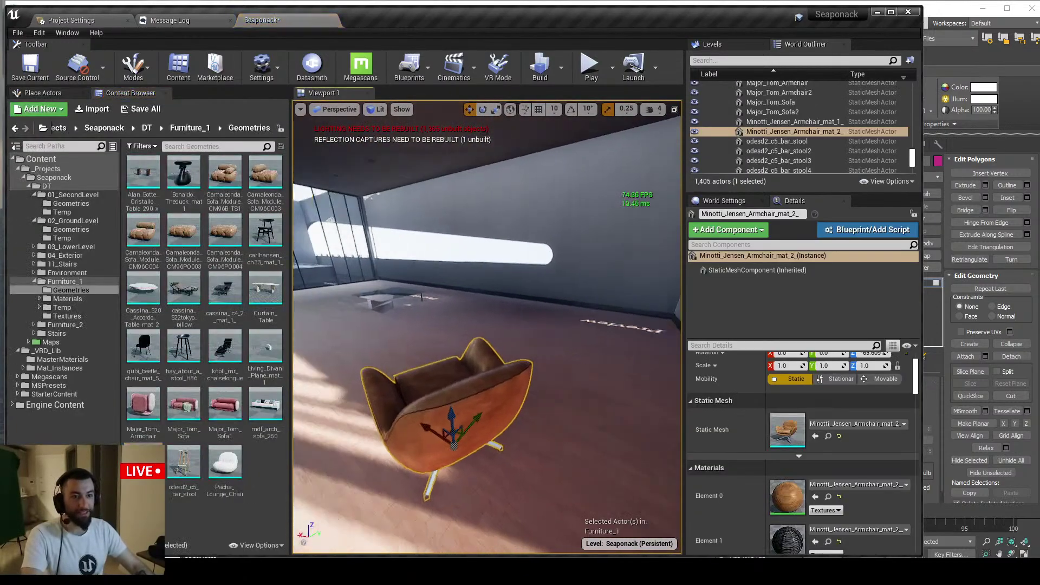
left_click_drag(488, 374, 519, 345, "alt")
right_click_drag(522, 334, 522, 320)
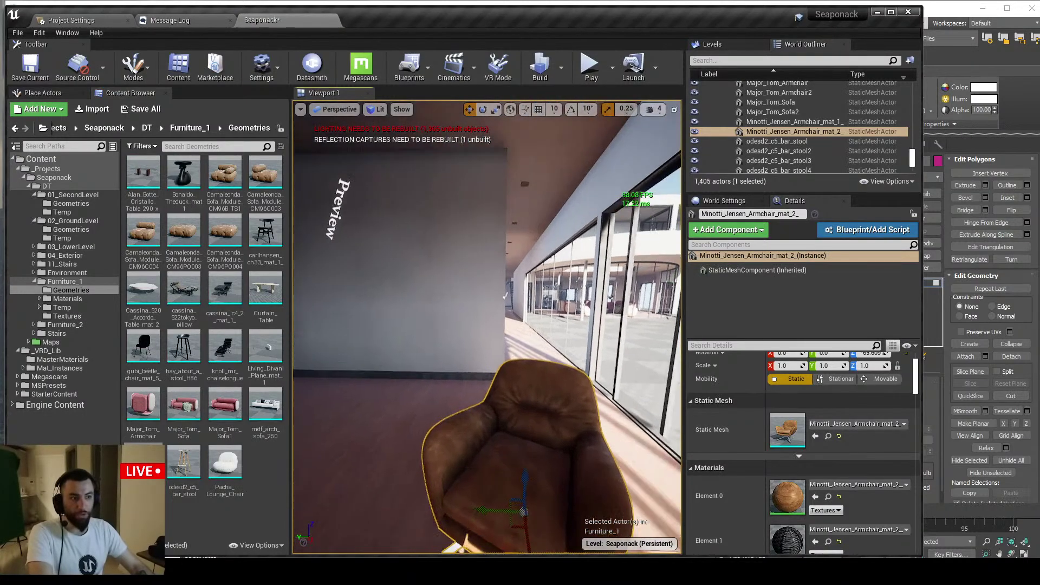
Orbit around the armchair and open Minotti_Jensen_Armchair in the Static Mesh editor
key("alt+Tab")
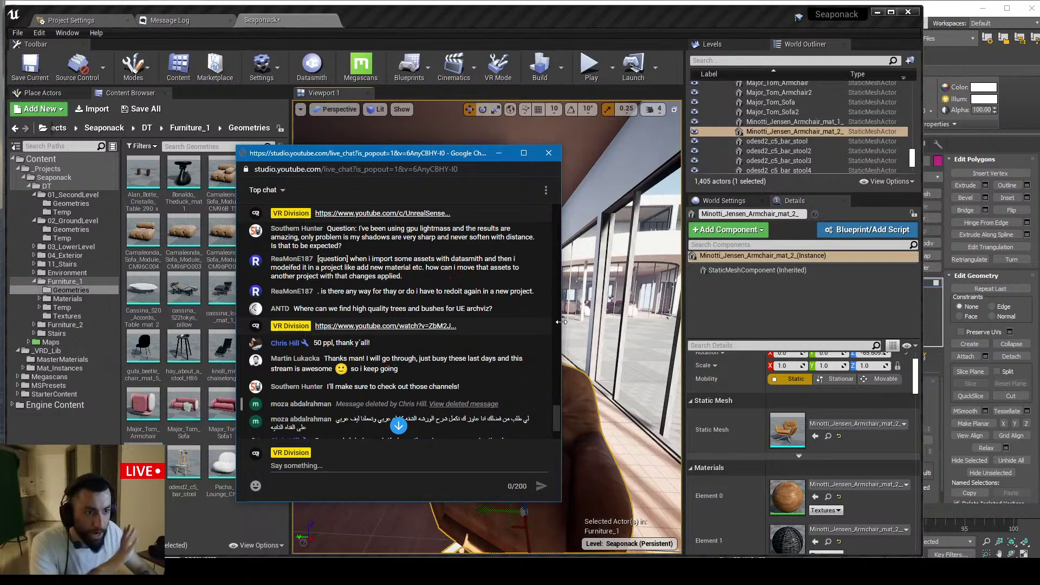
left_click(574, 404)
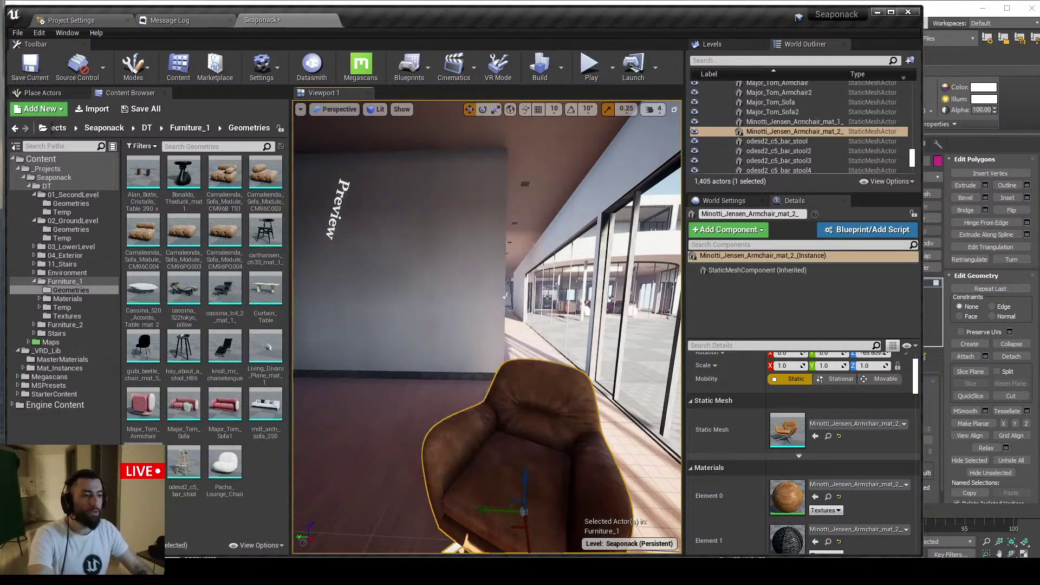
left_click_drag(488, 374, 431, 372, "alt")
right_click_drag(431, 372, 460, 380)
right_click_drag(519, 350, 533, 347)
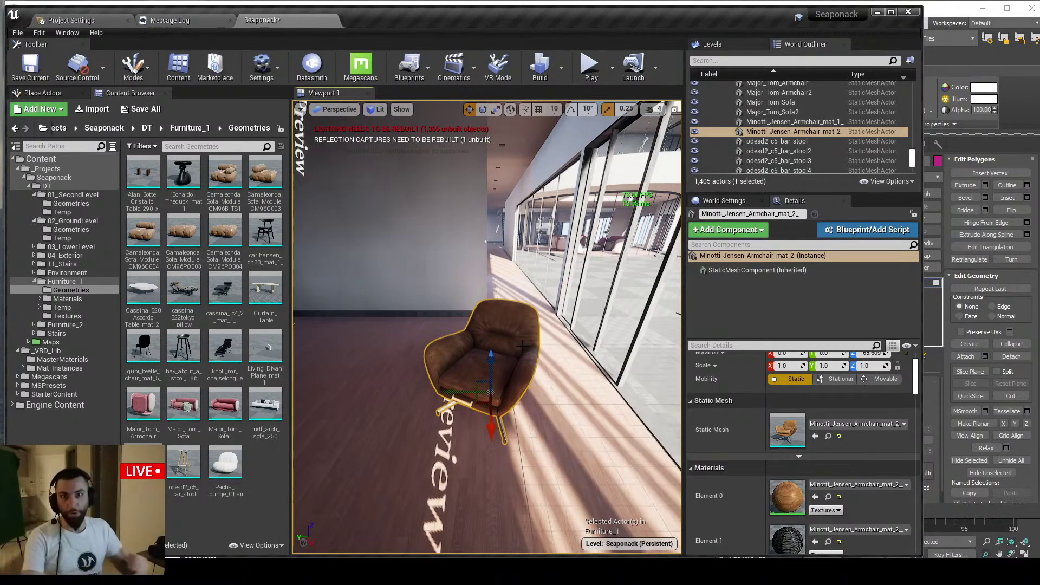
double_click(777, 427)
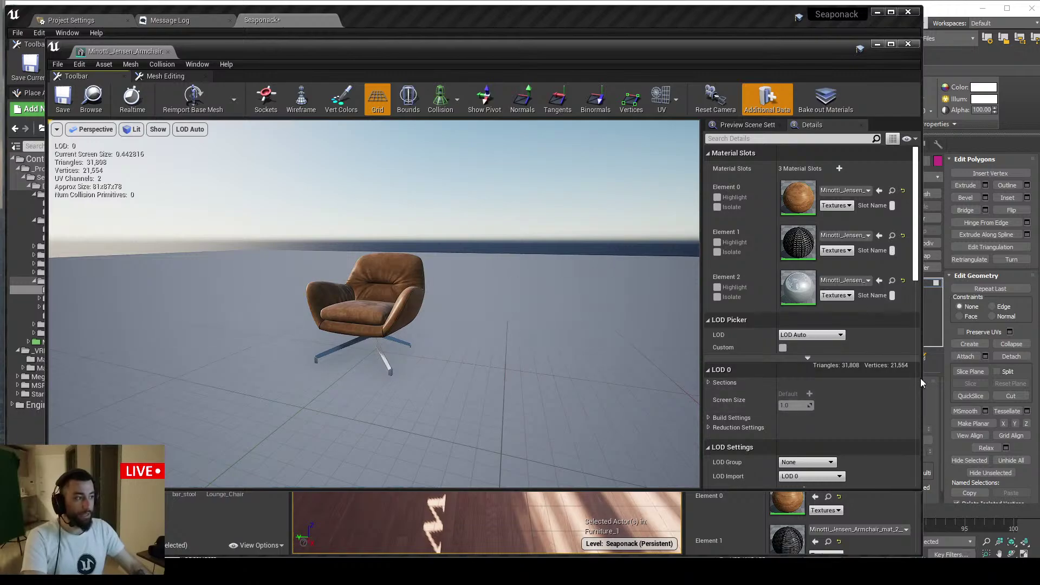
Move the mesh editor aside and assign odesd2_c5_bar_stool_mtl_3 to the armchair's Element 0
left_click_drag(921, 382, 588, 382)
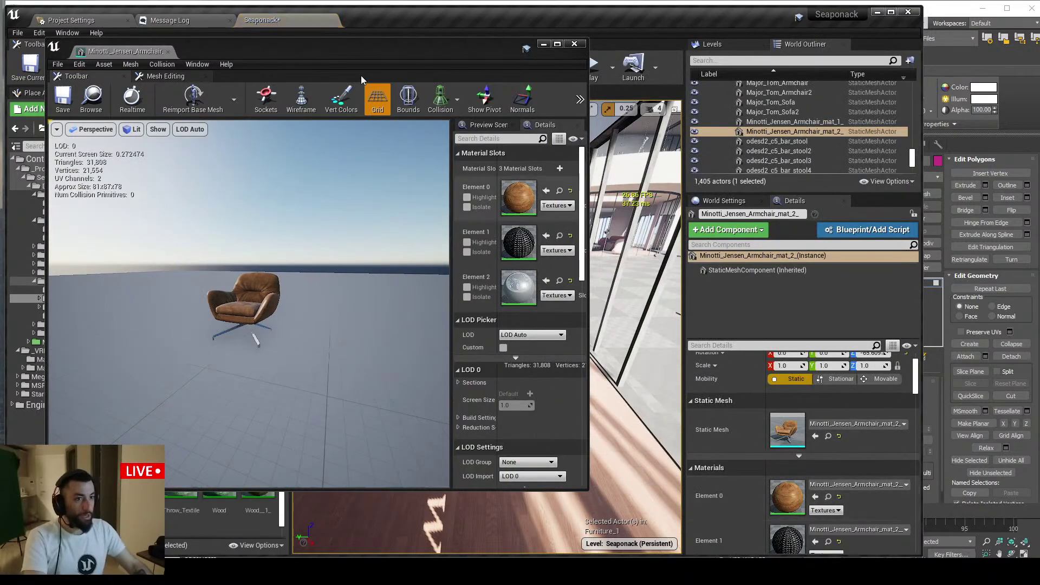
left_click_drag(361, 76, 1039, 101)
left_click_drag(181, 423, 769, 490)
right_click_drag(487, 352, 508, 369)
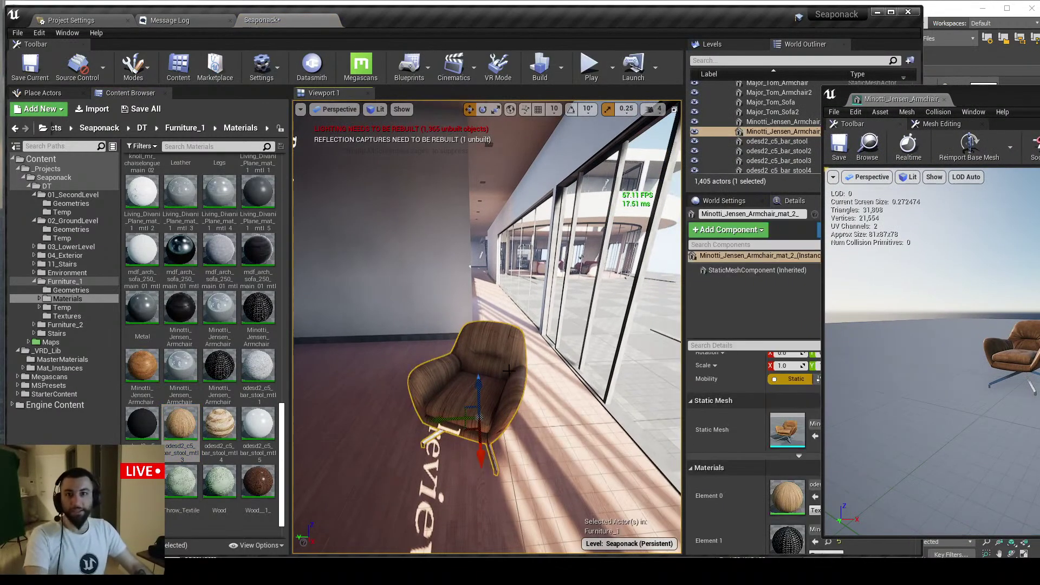
scroll(483, 364, "up", 5)
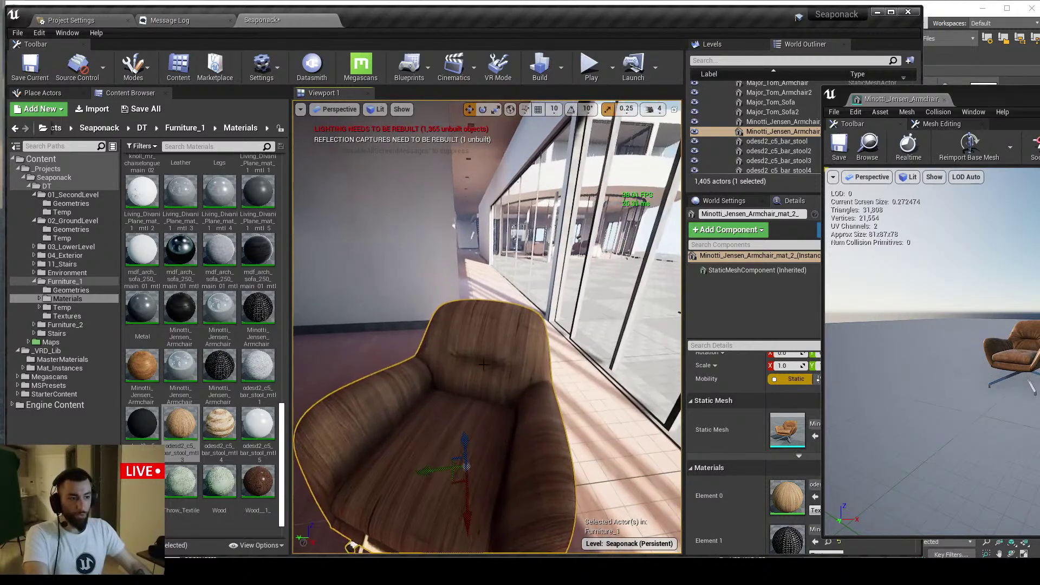
scroll(483, 364, "down", 5)
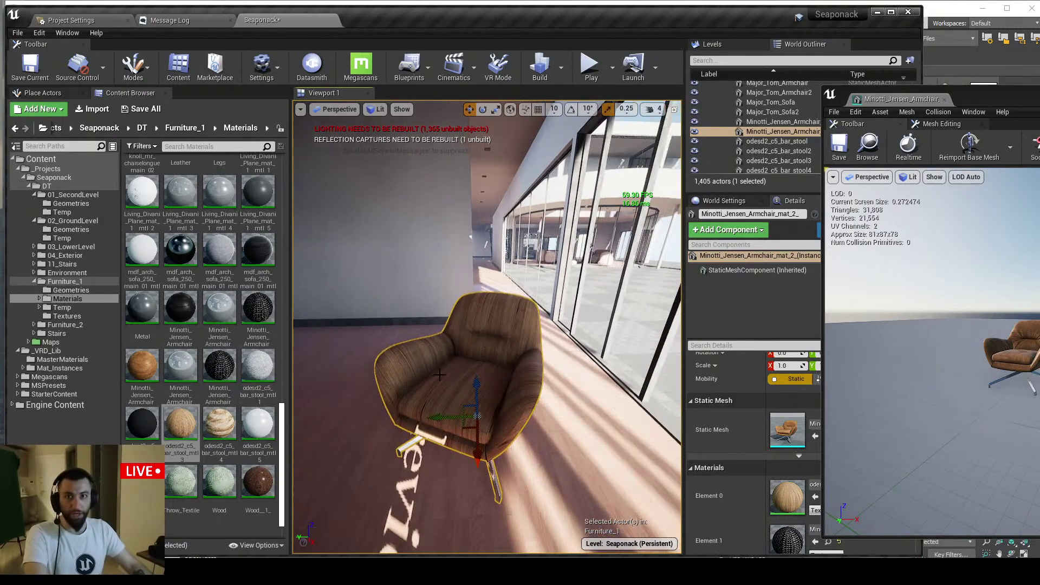
Frame the armchair, browse to its mesh in Furniture_1 Geometries, and check Element 1's material
right_click(487, 350)
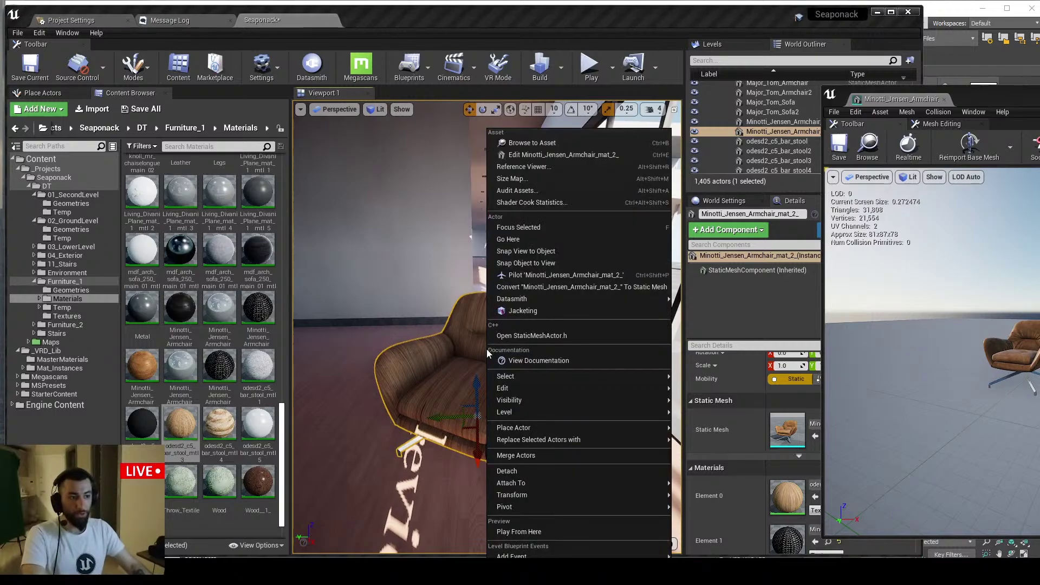
left_click(536, 227)
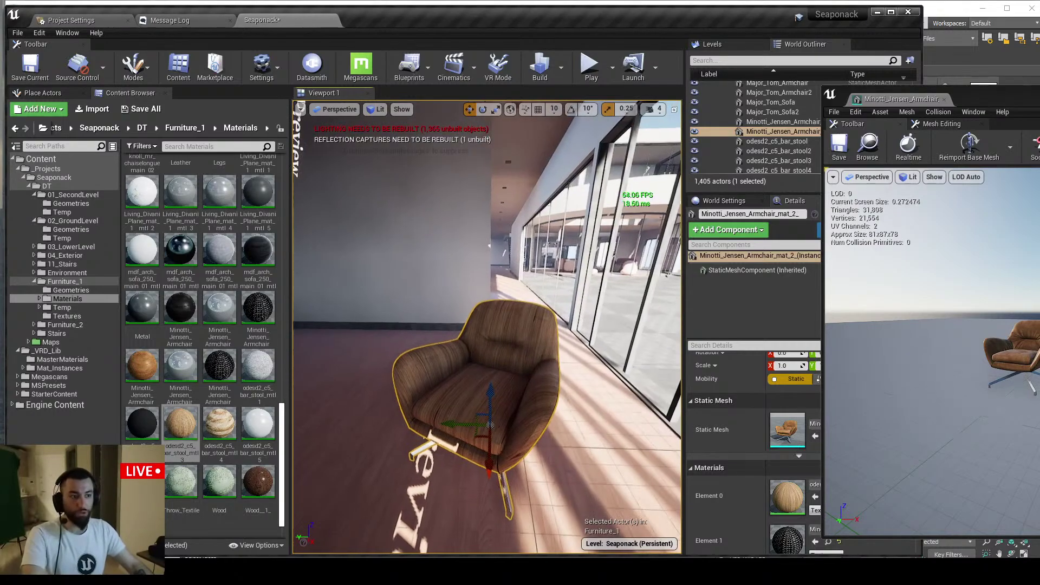
key("ctrl+b")
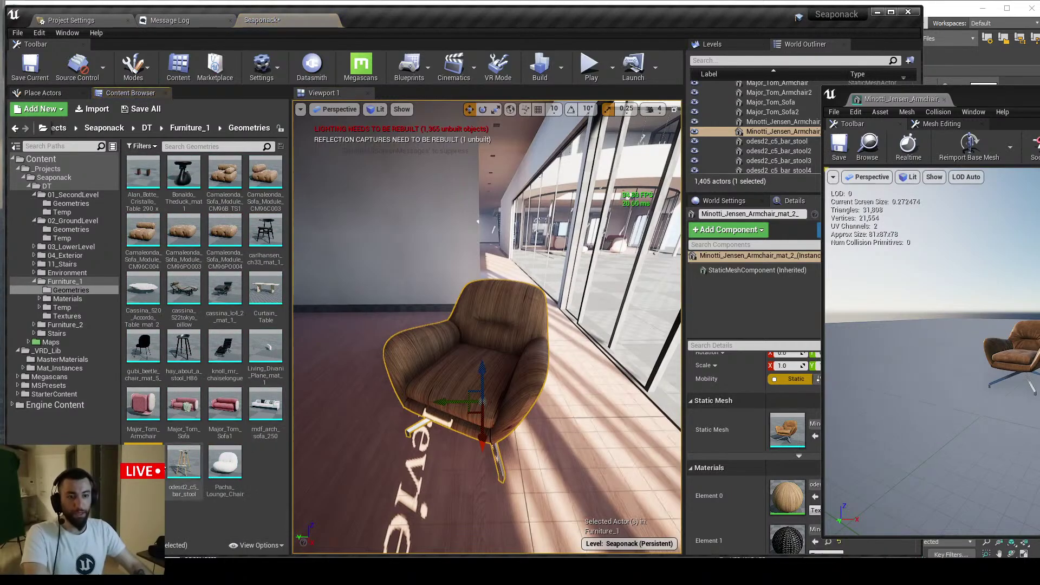
mouse_move(143, 461)
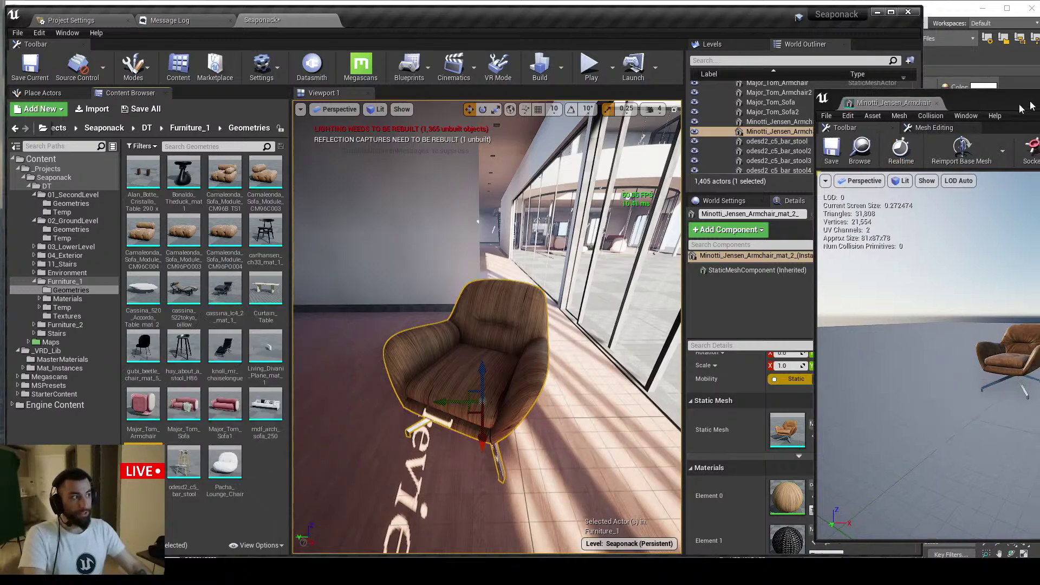
left_click_drag(1021, 106, 365, 105)
left_click(601, 303)
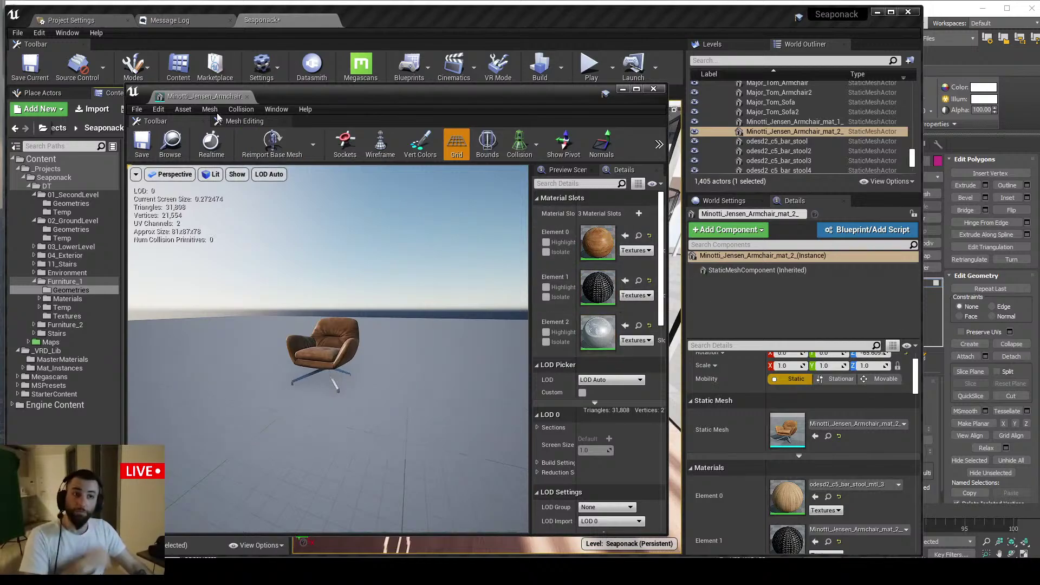
Close the mesh editor, restore the leather material on Element 0, and hide the Furniture_1 sublevel
left_click(247, 97)
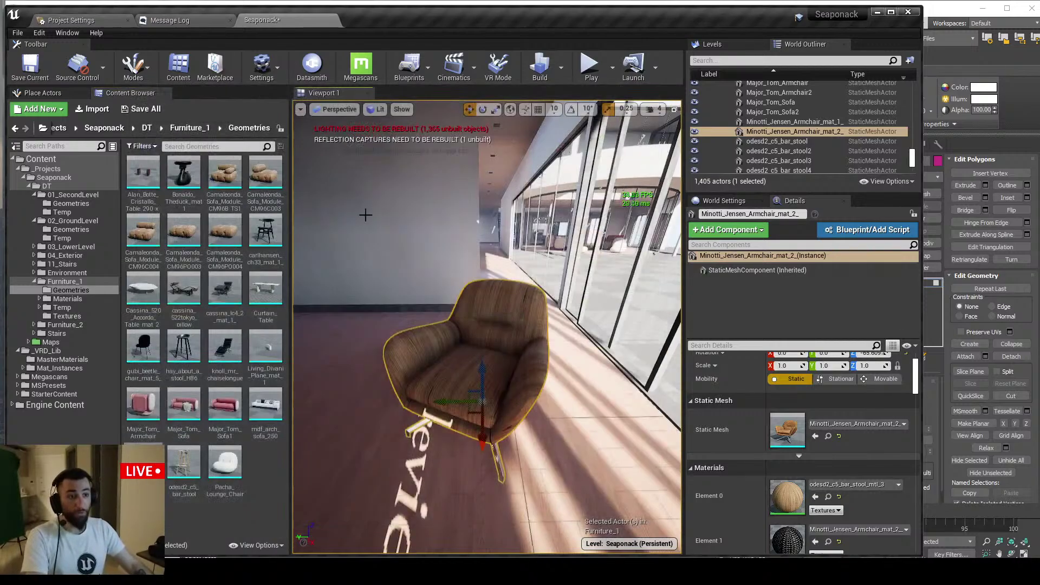
left_click(838, 497)
right_click_drag(556, 399, 536, 373)
key("s")
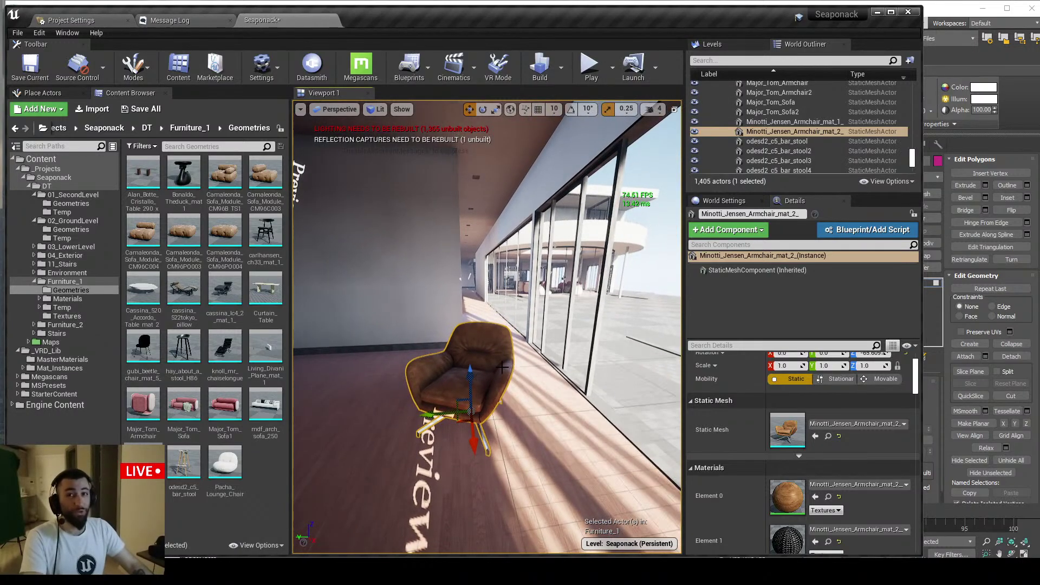
left_click(720, 44)
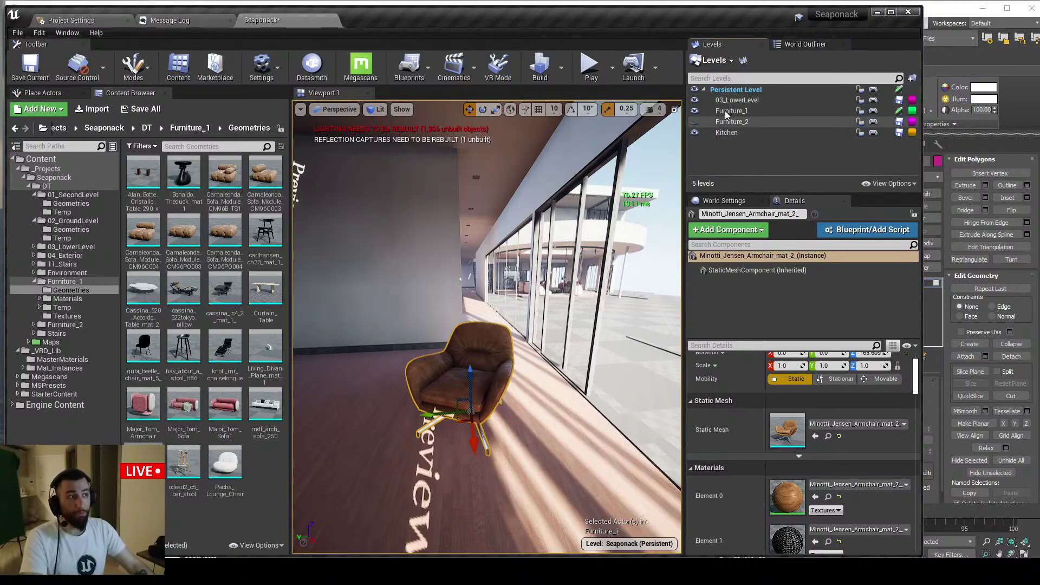
left_click(695, 111)
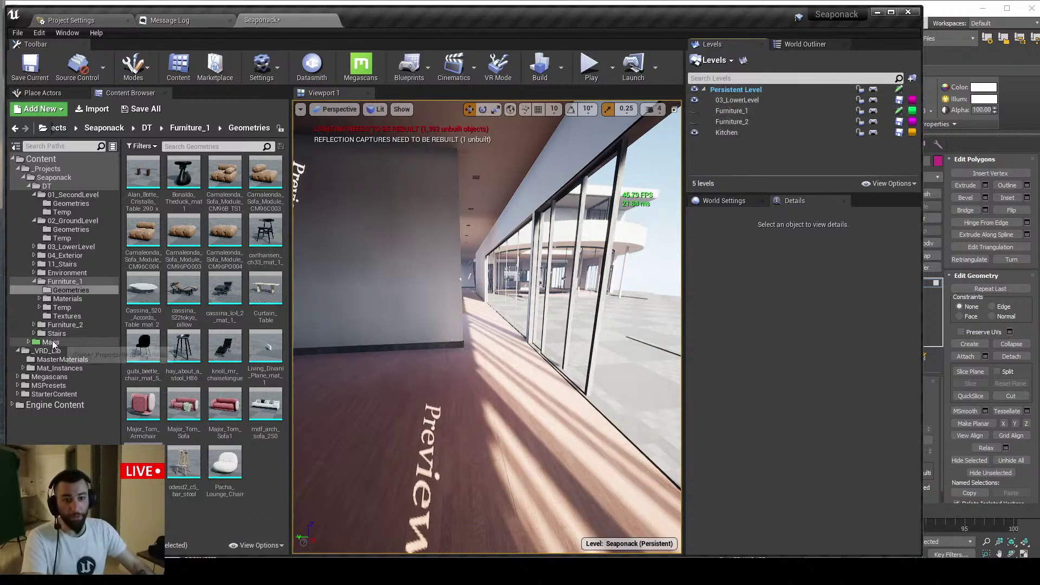
Open the Maps sublevels folder, make Furniture_1 visible again, and frame the armchair
left_click(51, 342)
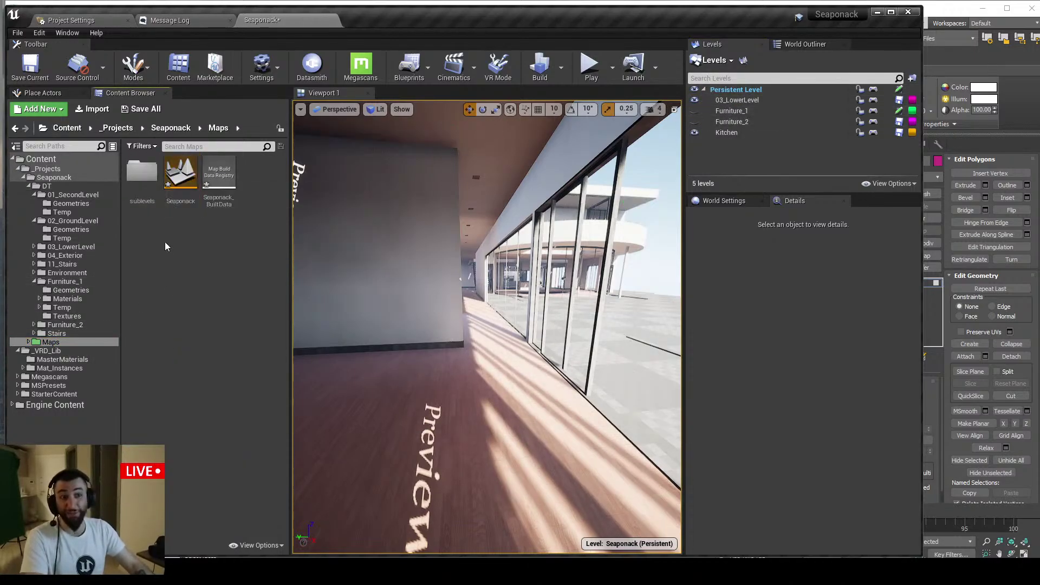
double_click(142, 172)
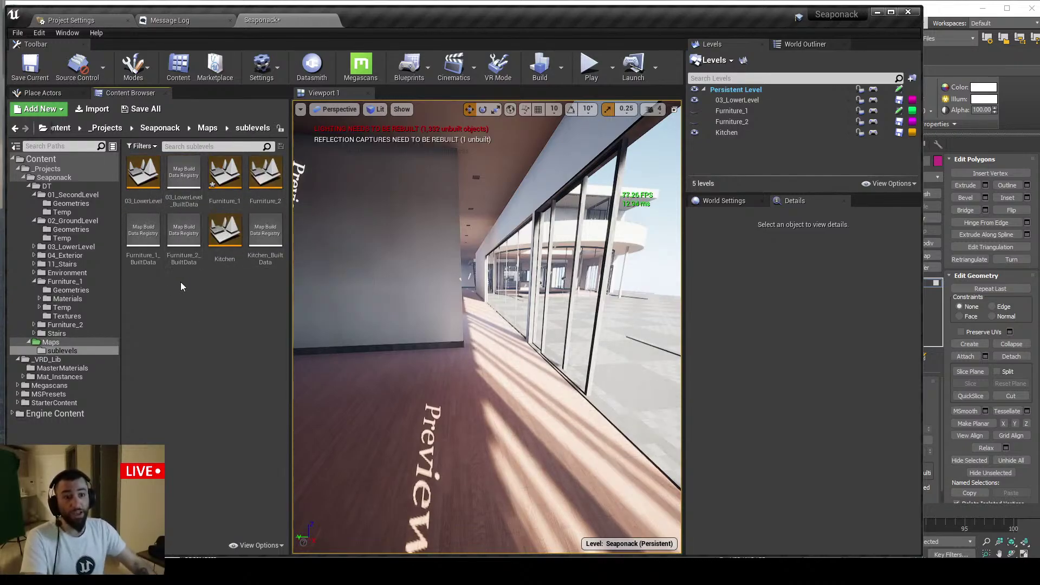
left_click(225, 174)
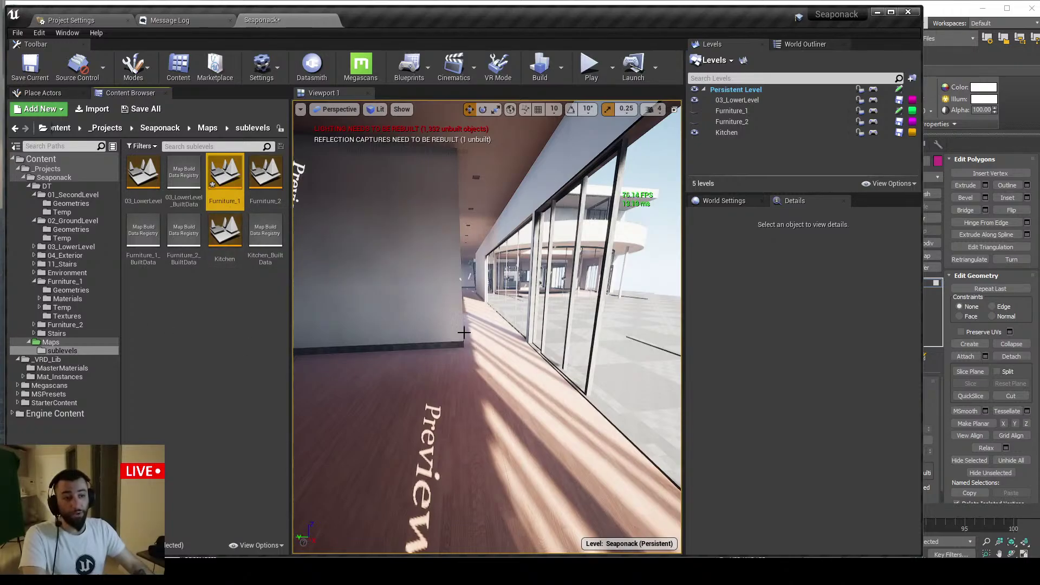
left_click(694, 111)
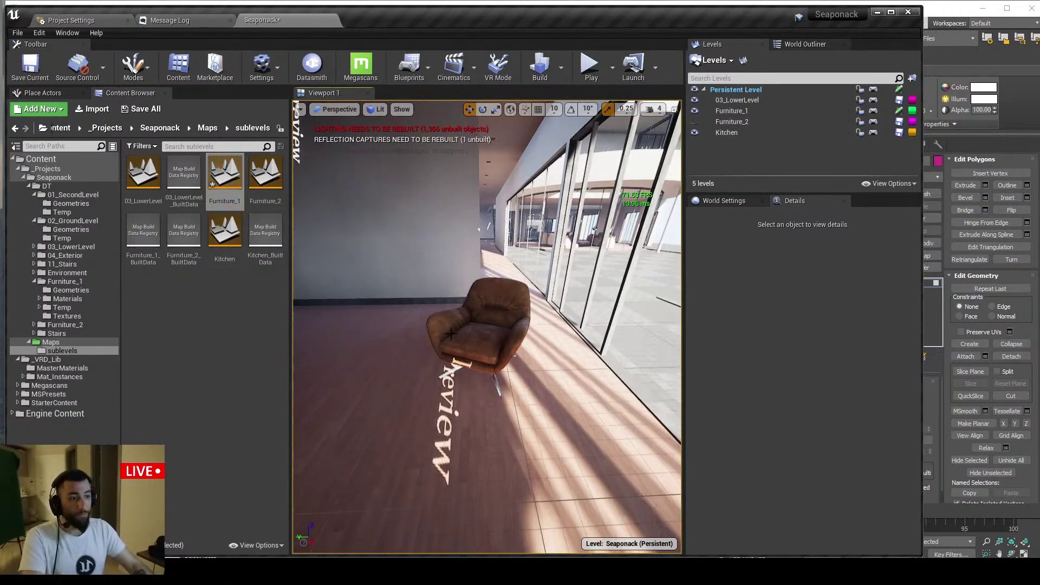
left_click(477, 336)
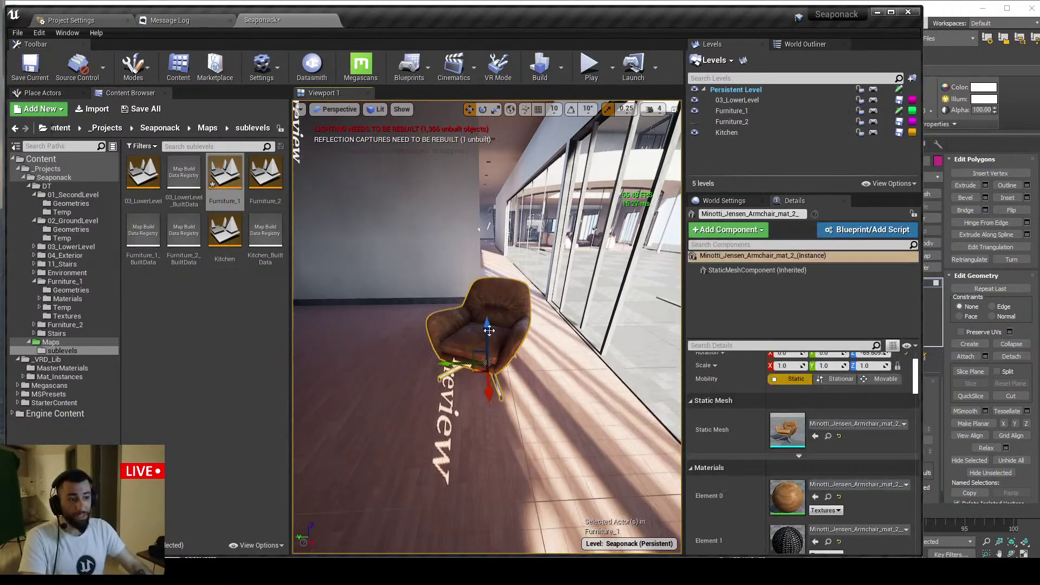
key("f")
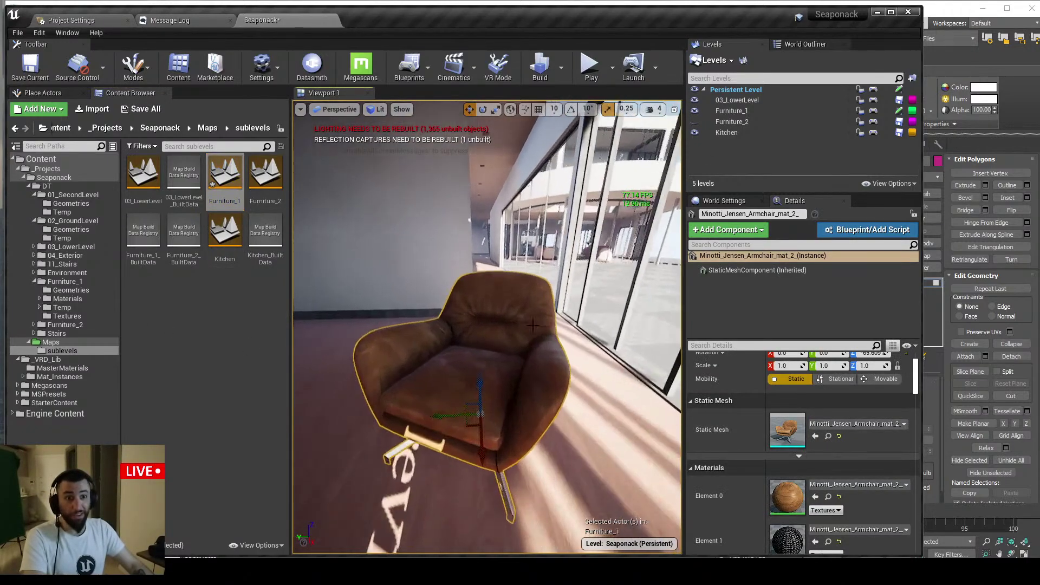
Open and cancel the Furniture_1 level asset's context menu, then reselect the armchair
right_click(237, 185)
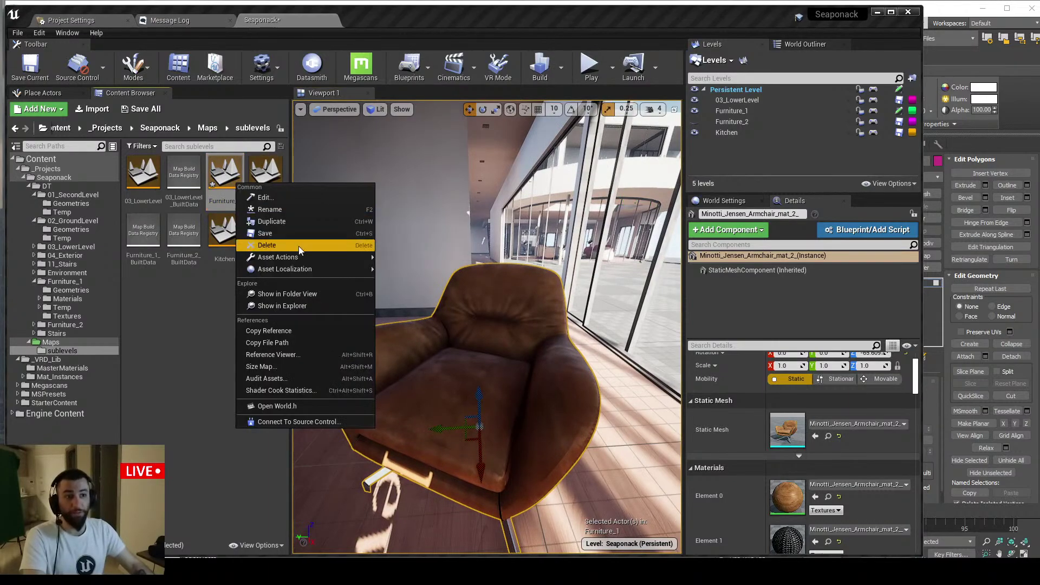
mouse_move(304, 258)
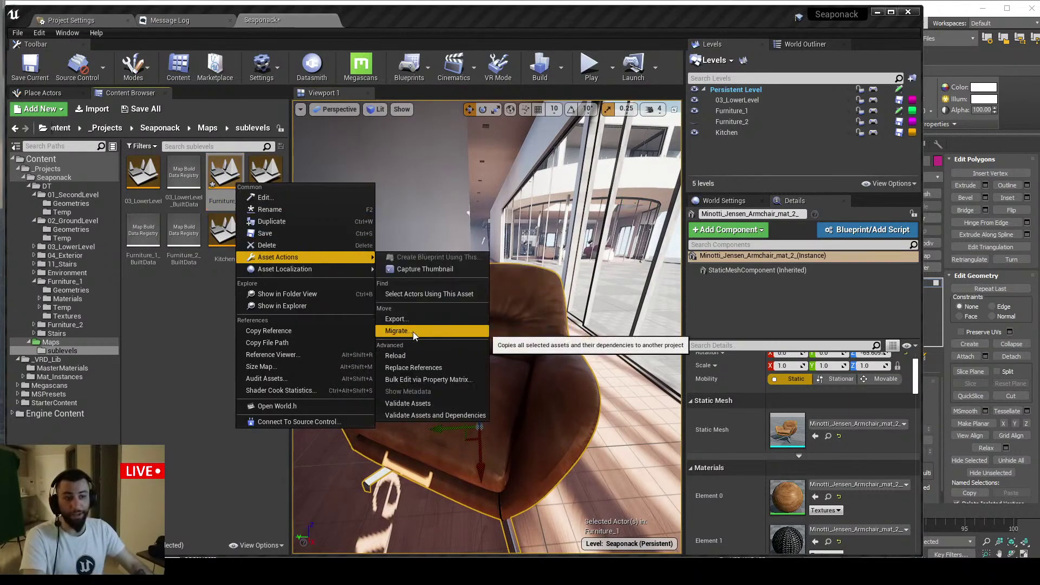
left_click(219, 349)
key("Escape")
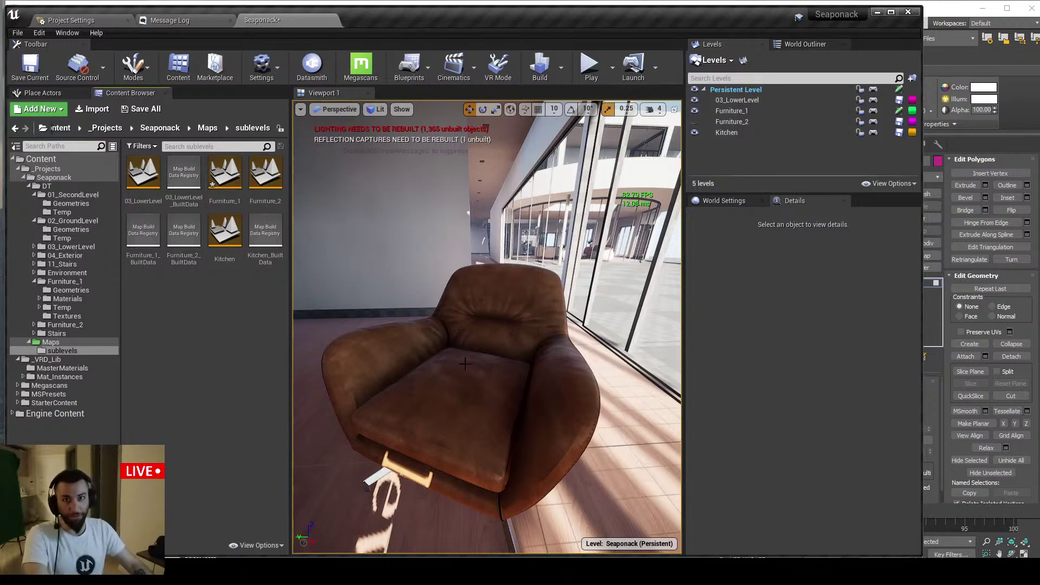
left_click(461, 386)
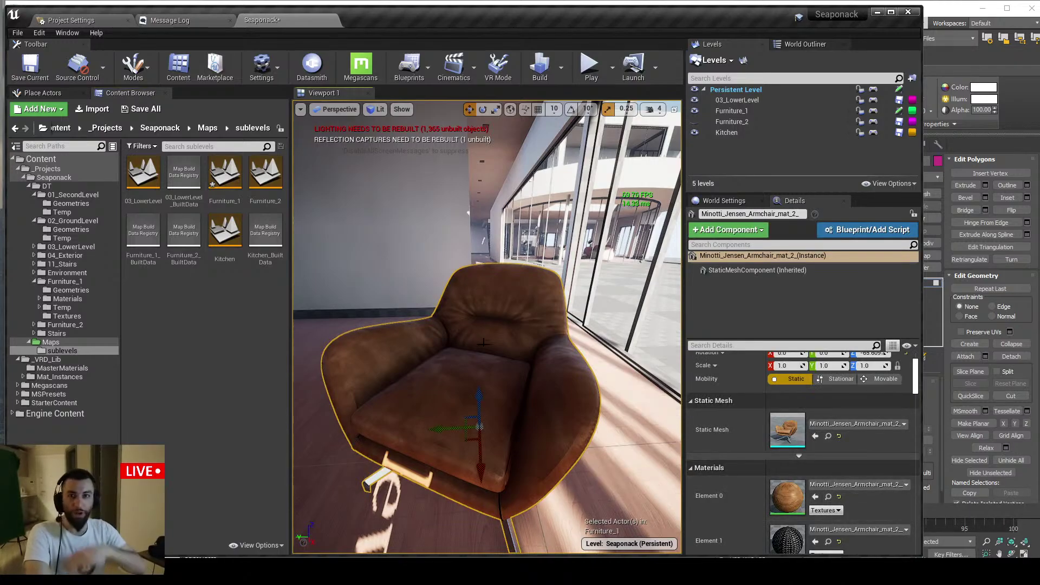
scroll(414, 318, "down", 5)
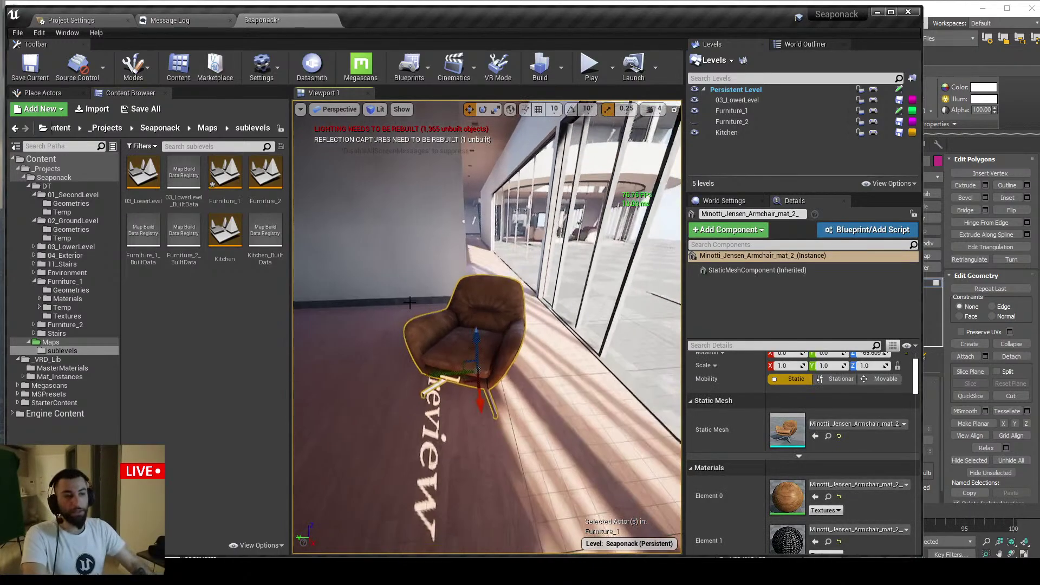
left_click_drag(414, 318, 413, 322, "alt")
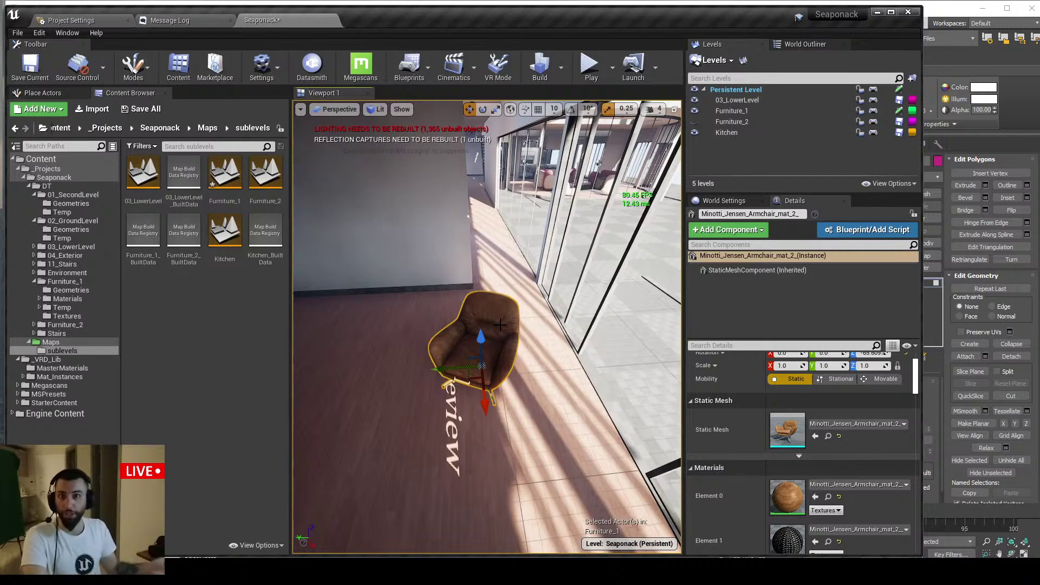
left_click_drag(500, 324, 504, 279, "alt")
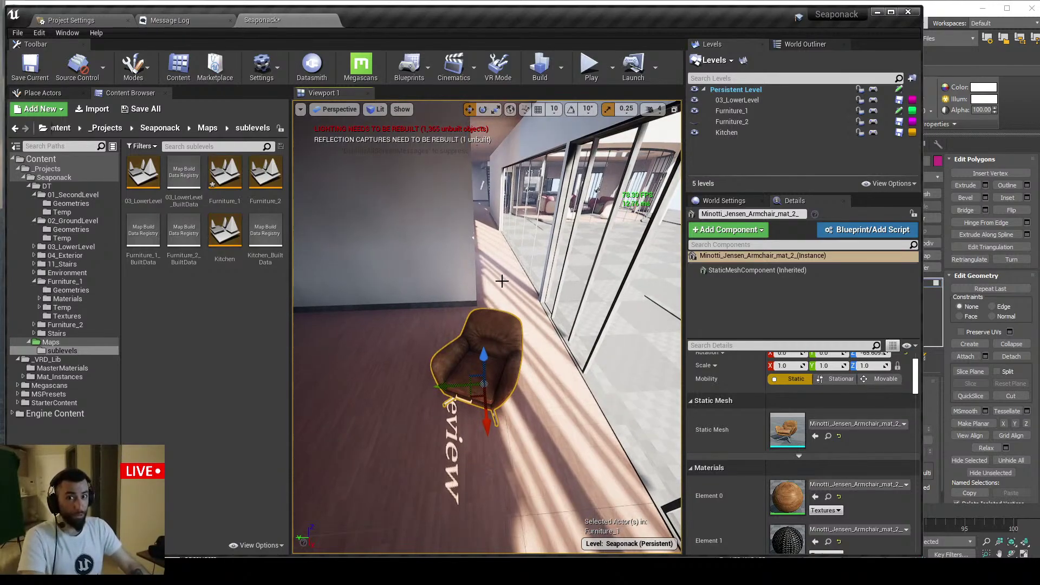
right_click(241, 171)
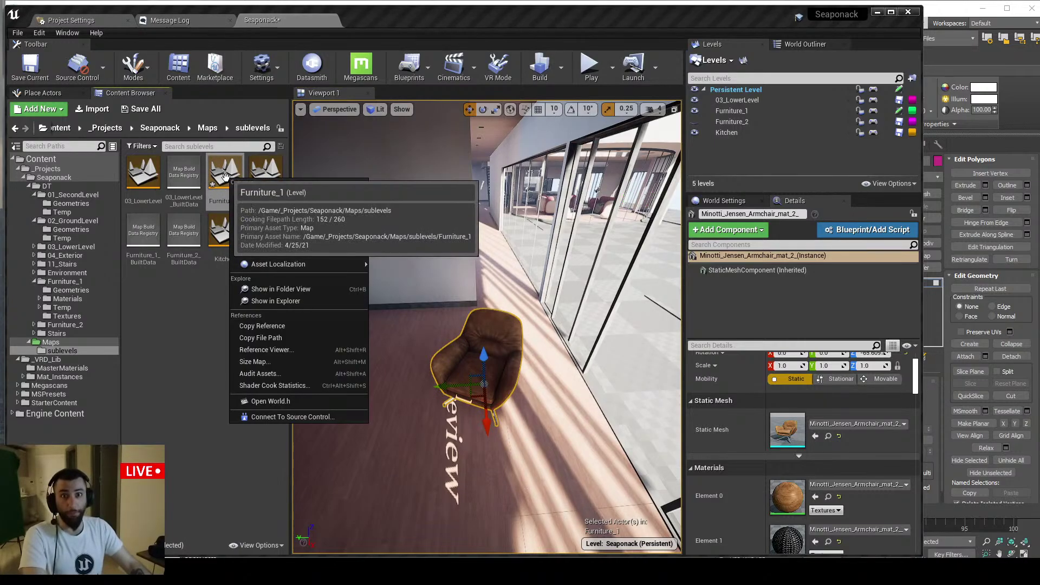
left_click(206, 292)
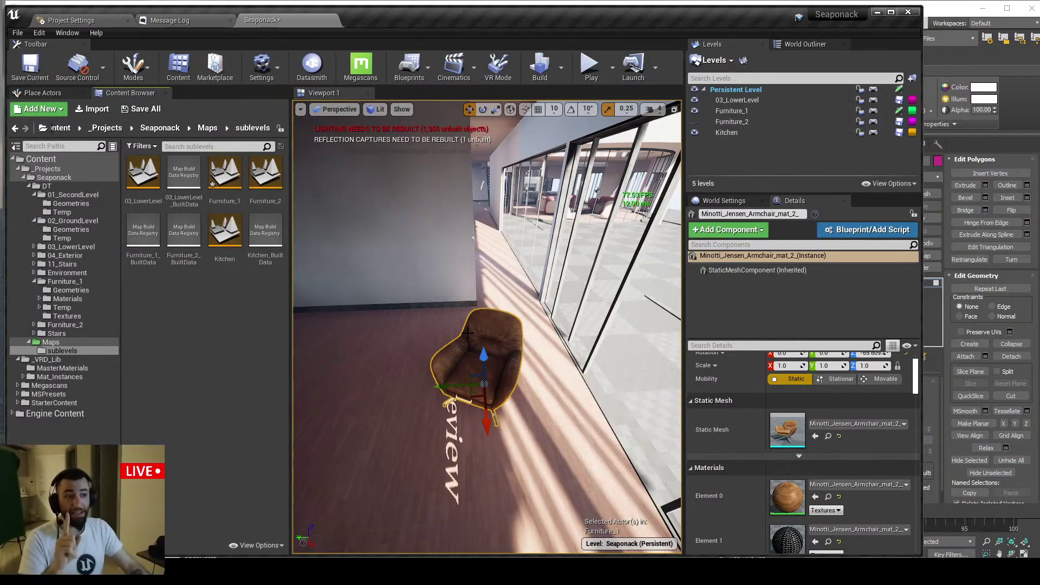
left_click(71, 290)
Open the Furniture_1 armchair mesh in the Static Mesh Editor, close it, then locate the wall's mesh asset with Ctrl+B
double_click(144, 271)
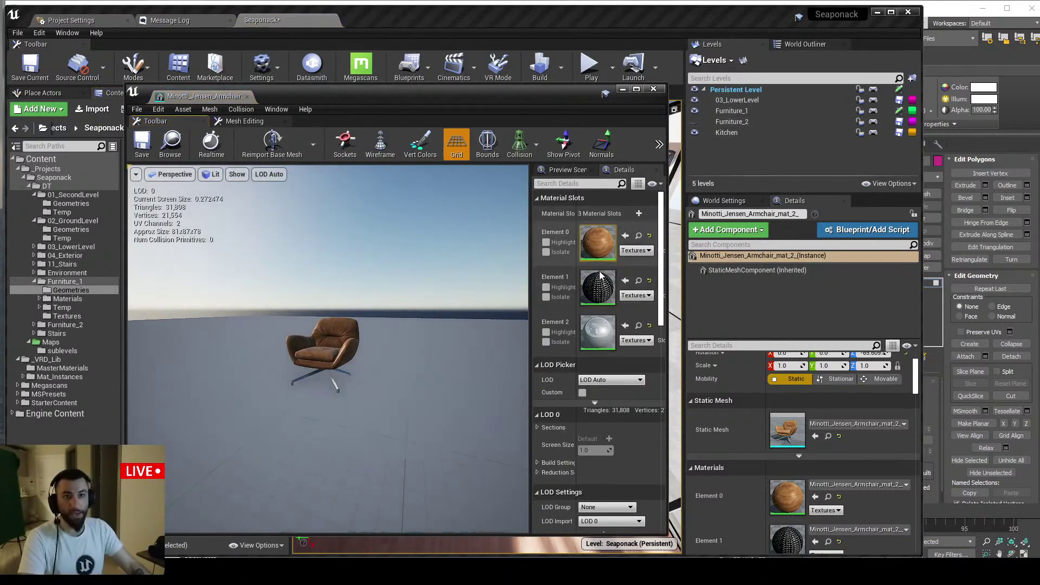
middle_click(224, 98)
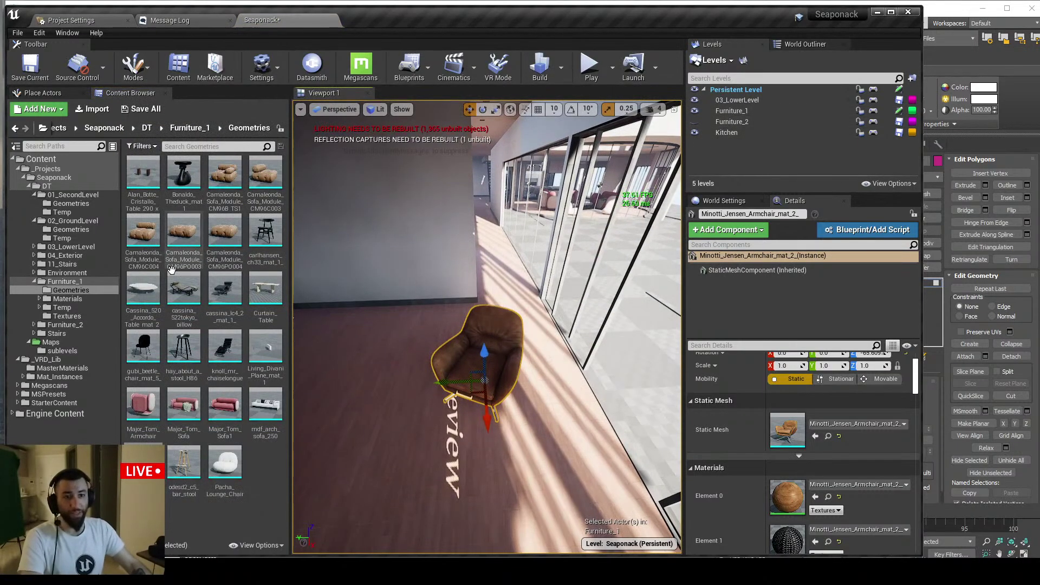
right_click_drag(425, 258, 406, 229)
left_click(425, 258)
key("ctrl+b")
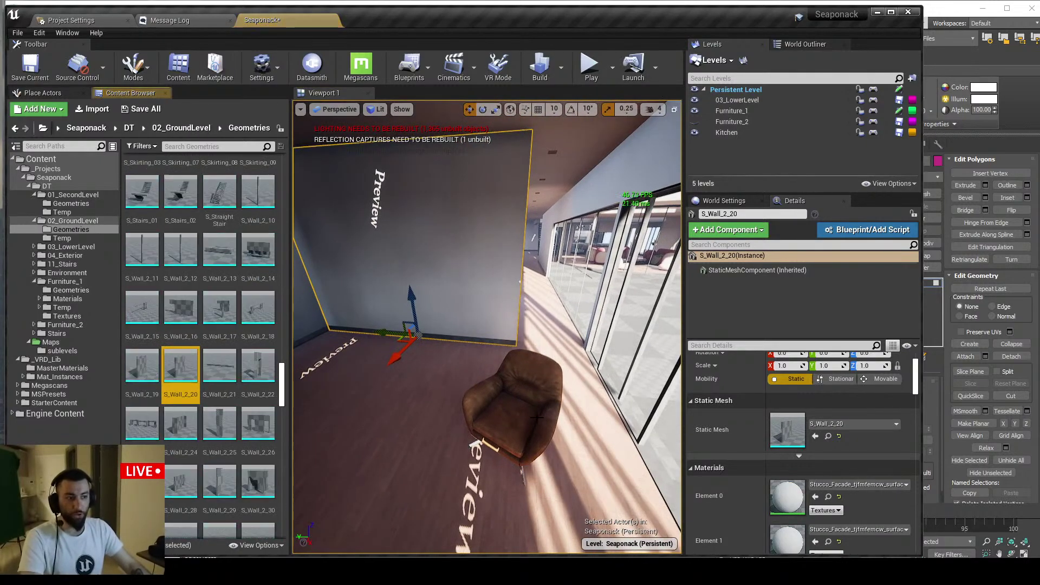
Locate the armchair and wooden floor mesh assets with Ctrl+B, then return to the live chat window
left_click(513, 391)
key("ctrl+b")
right_click_drag(513, 391, 537, 403)
left_click(536, 404)
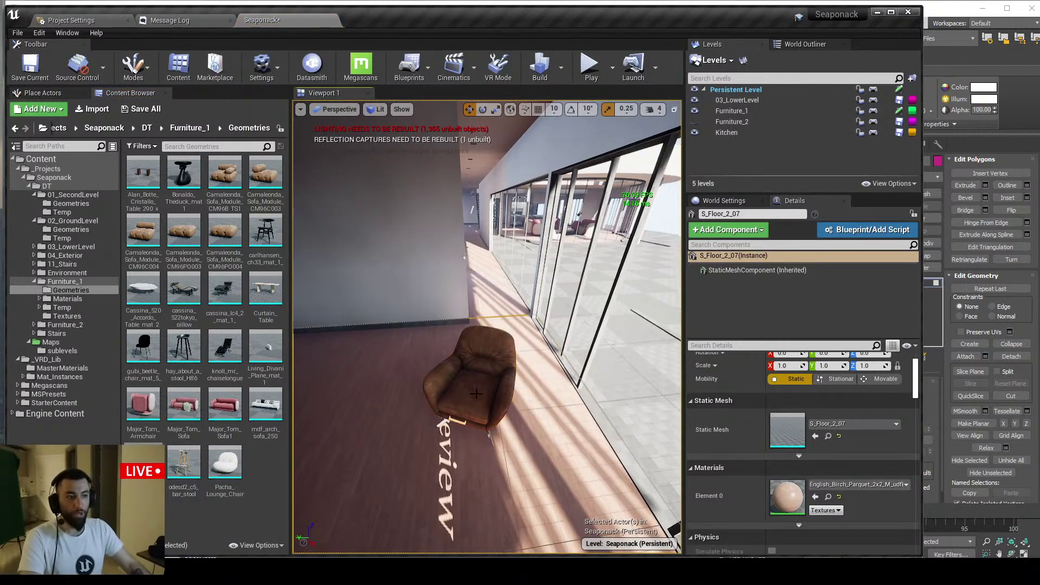
key("ctrl+b")
left_click_drag(388, 263, 406, 278)
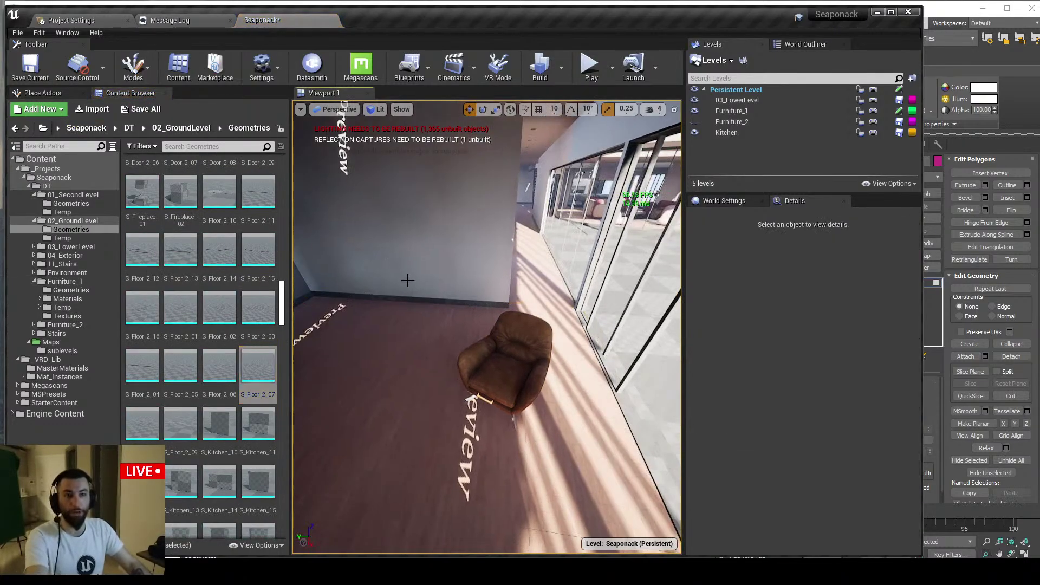
left_click(477, 349)
key("ctrl+b")
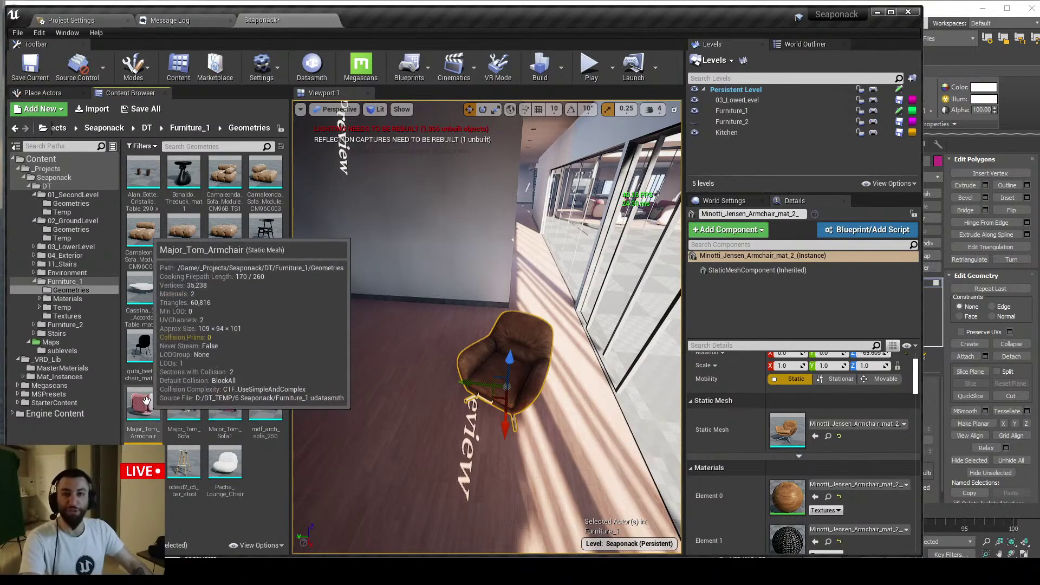
key("alt+Tab")
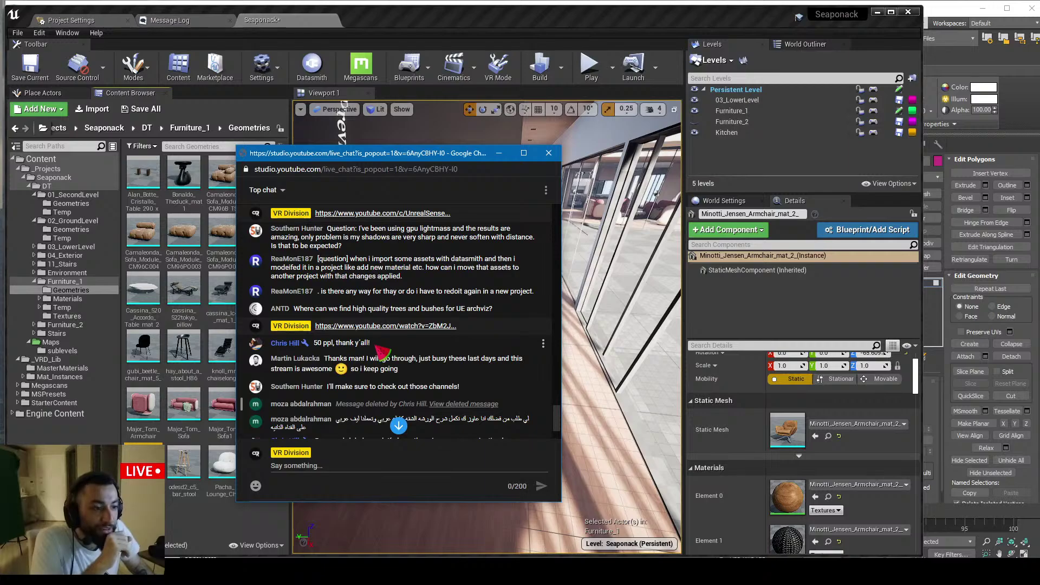
Minimize the Google search and ArtStation windows to get back to the live chat, then scroll through it
key("alt+Tab")
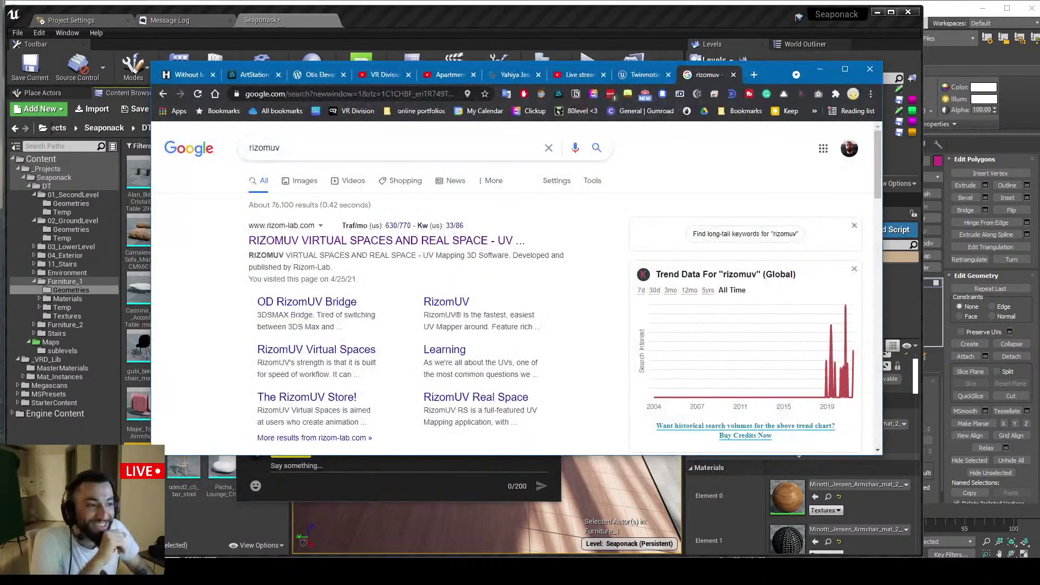
key("super+Down")
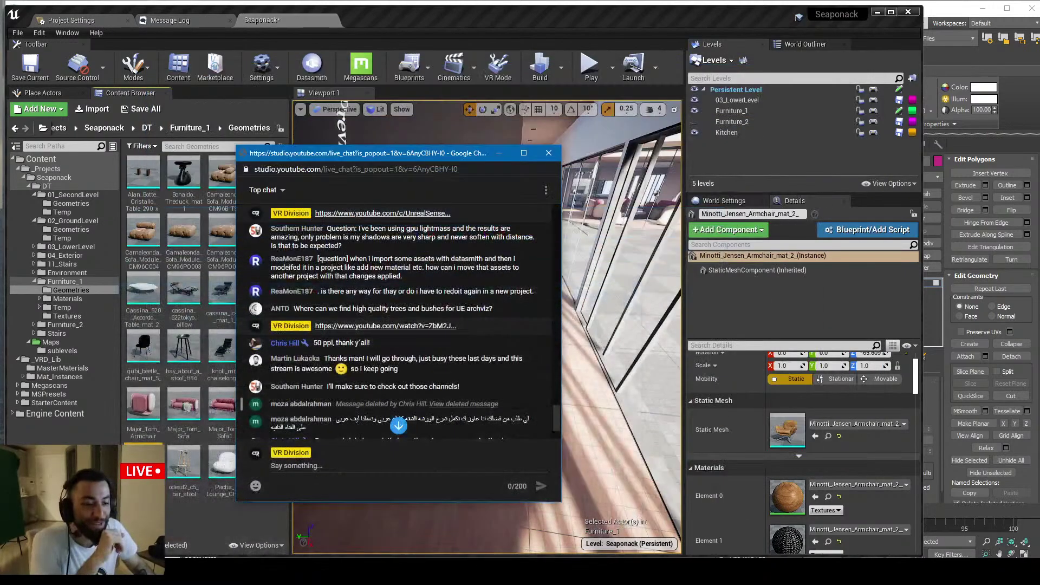
key("alt+Tab")
key("super+Down")
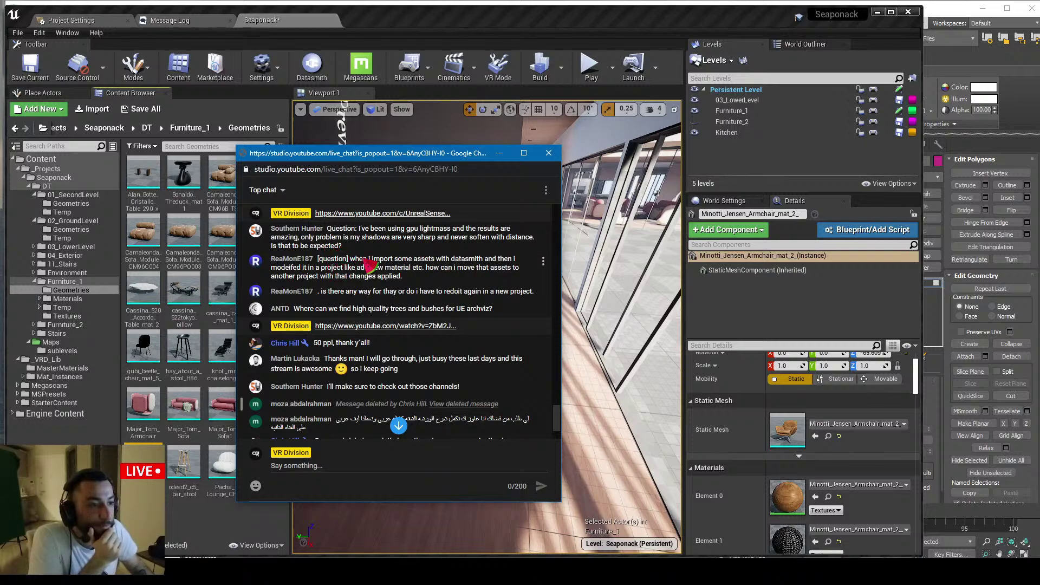
scroll(339, 243, "up", 1)
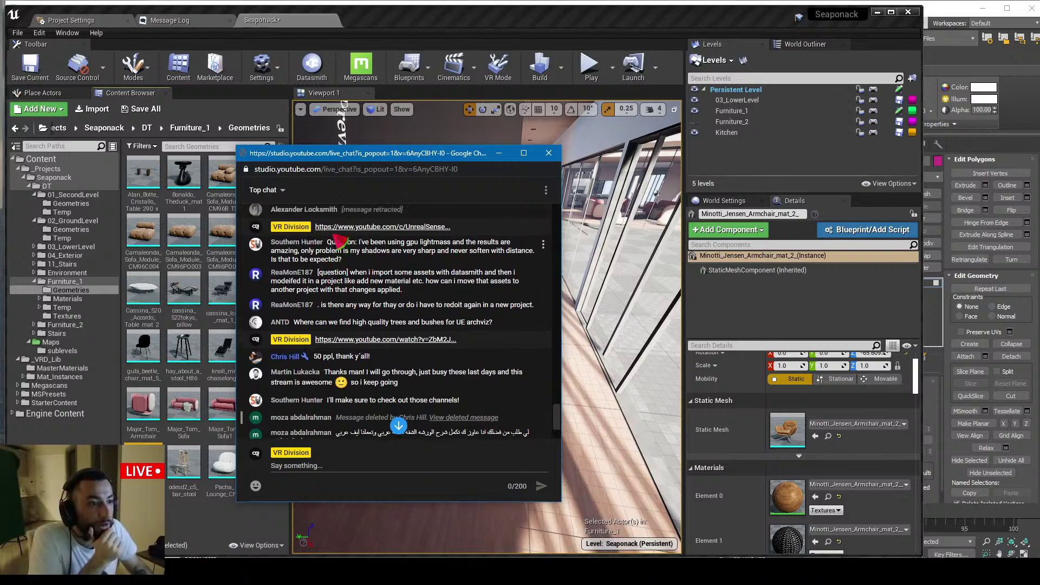
scroll(379, 252, "up", 1)
scroll(382, 260, "down", 1)
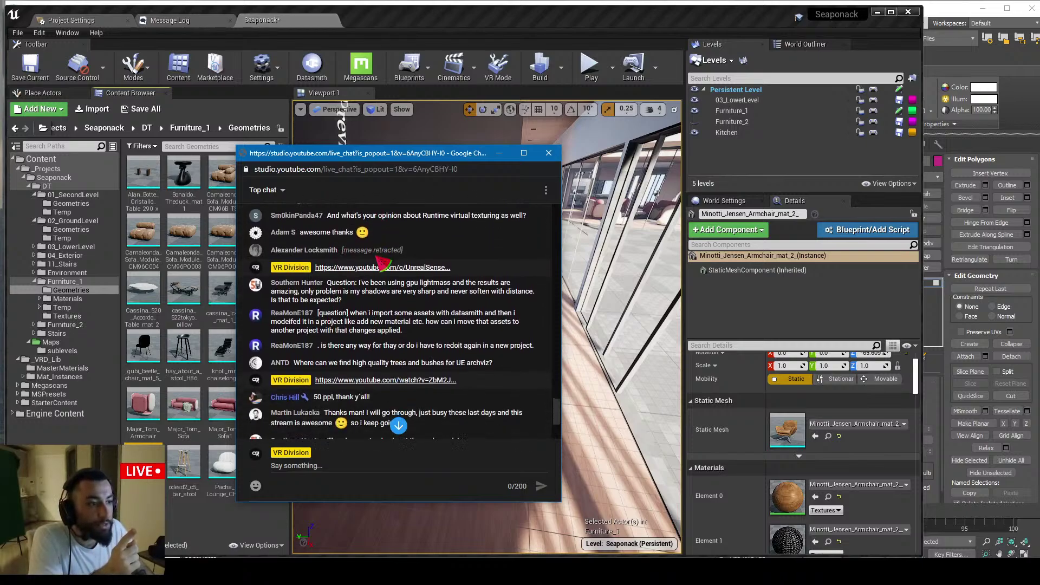
Highlight and read the viewer questions about shadows and redoing work in a new project
left_click_drag(342, 293, 318, 293)
left_click(413, 337)
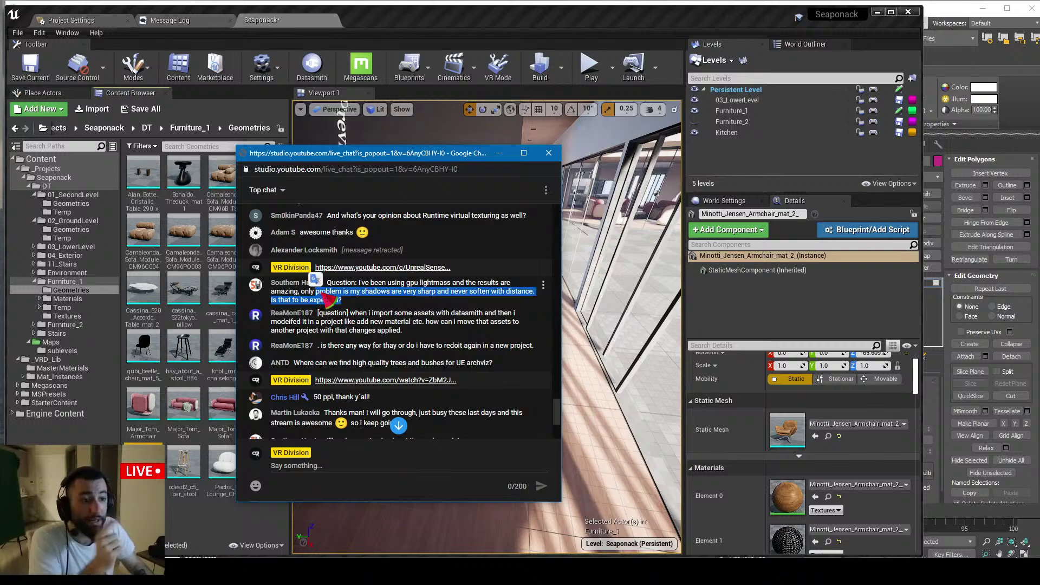
left_click(360, 326)
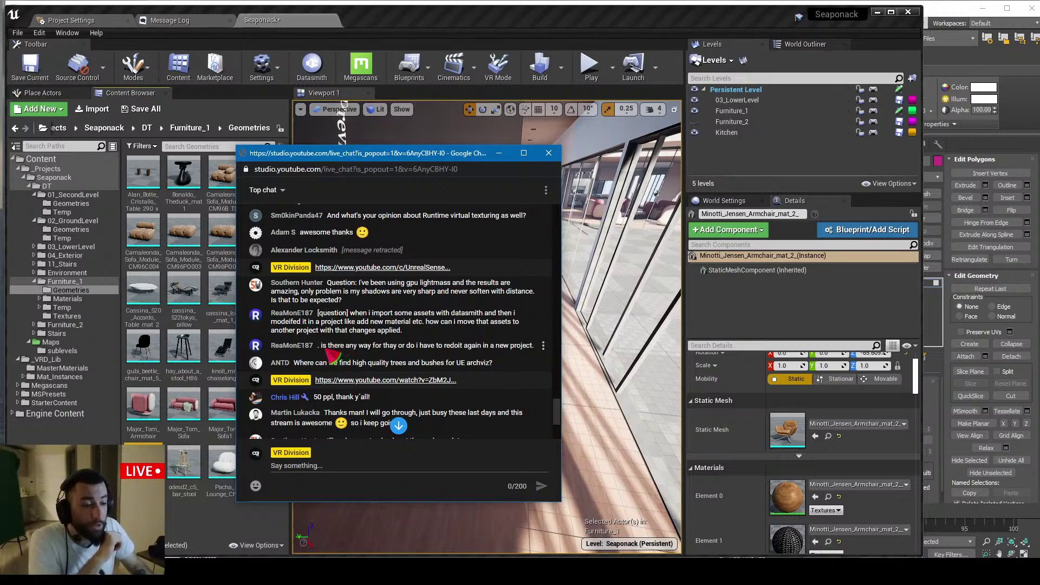
left_click_drag(328, 351, 358, 350)
left_click(391, 347)
scroll(320, 336, "down", 1)
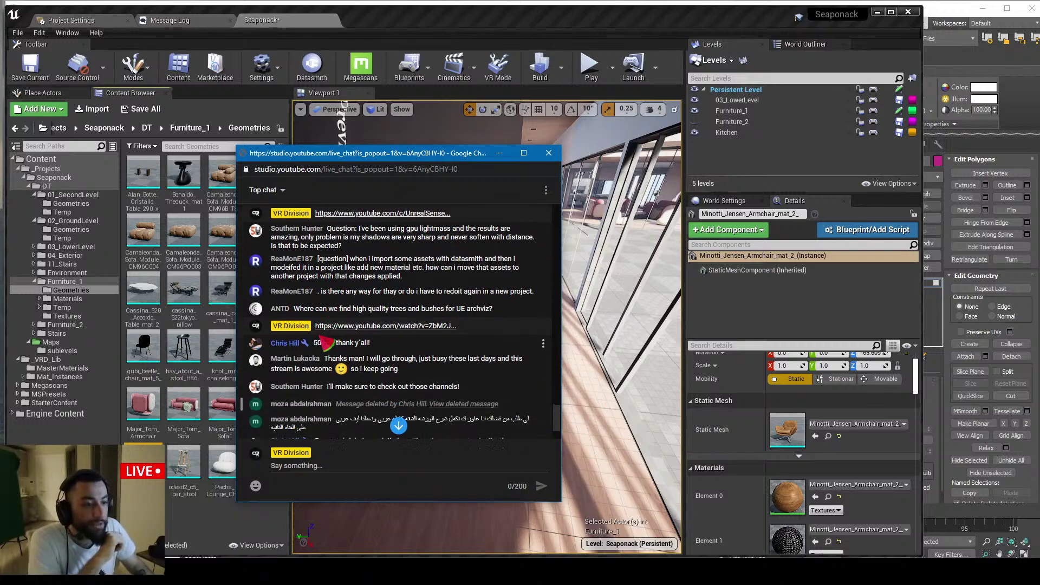
Highlight the question about high quality trees and bushes for archviz, then switch to the browser
left_click_drag(302, 314, 338, 315)
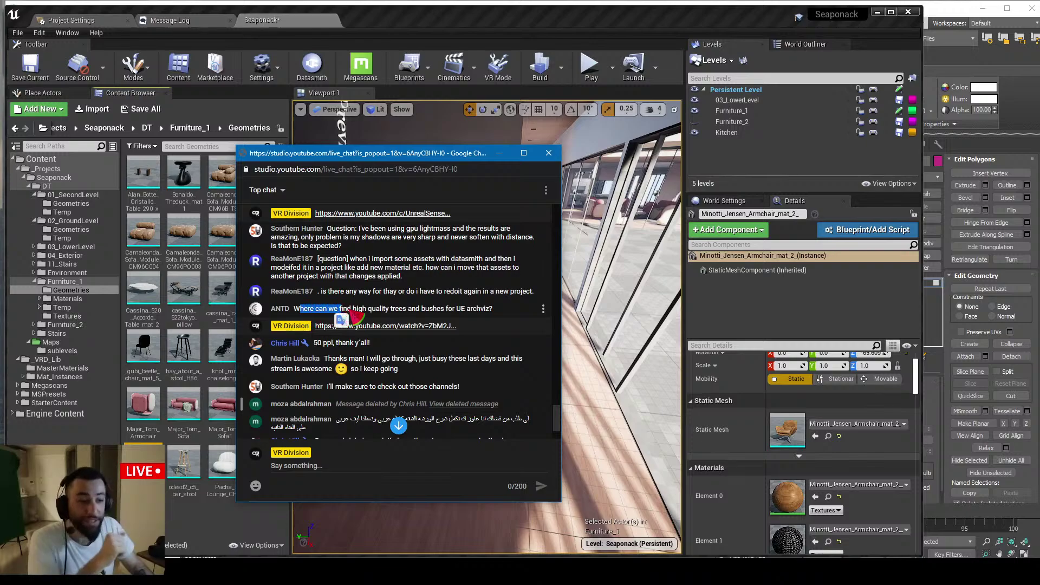
left_click(309, 311)
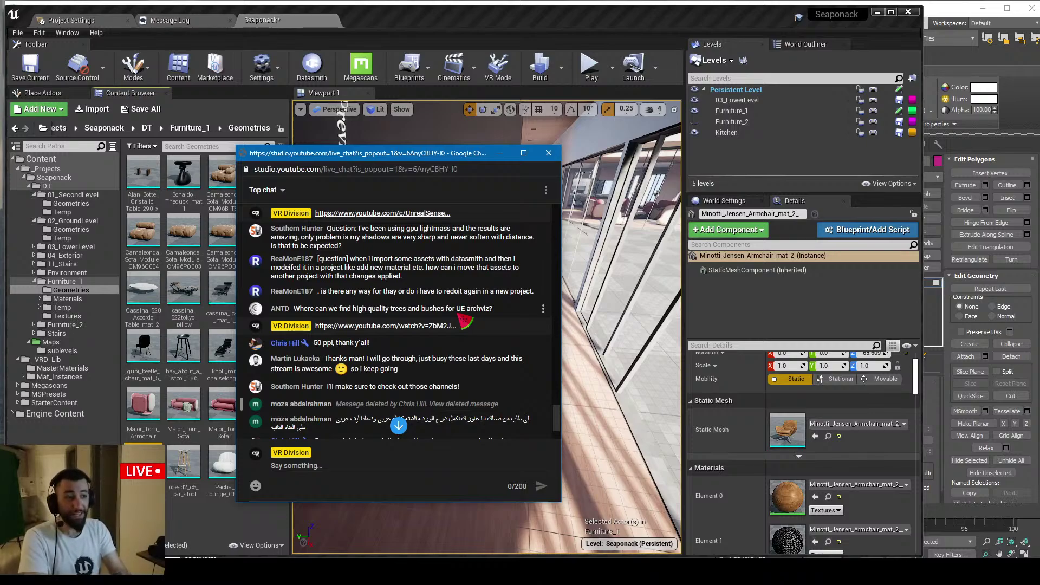
left_click_drag(368, 308, 425, 308)
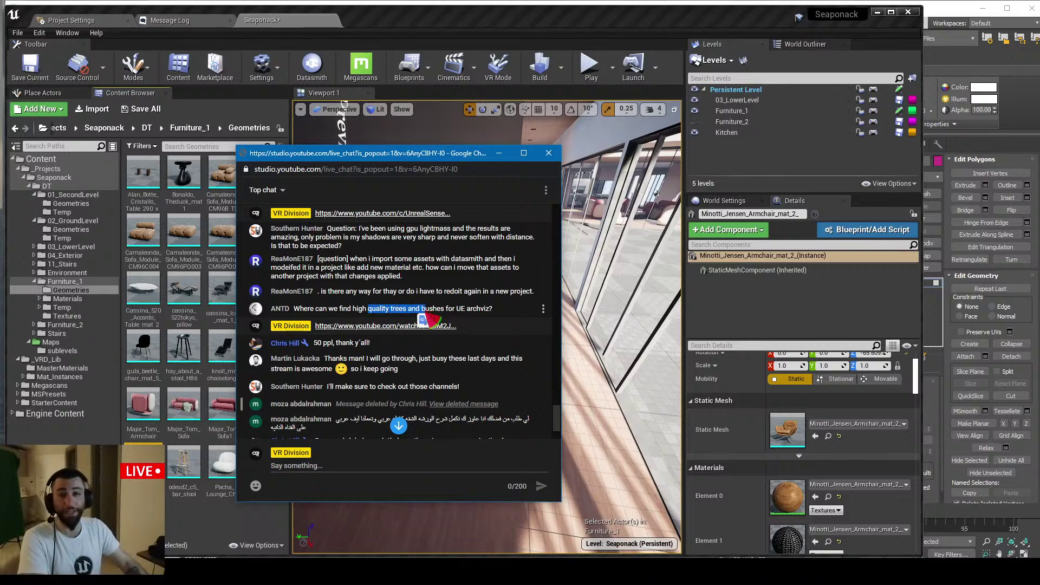
left_click(457, 317)
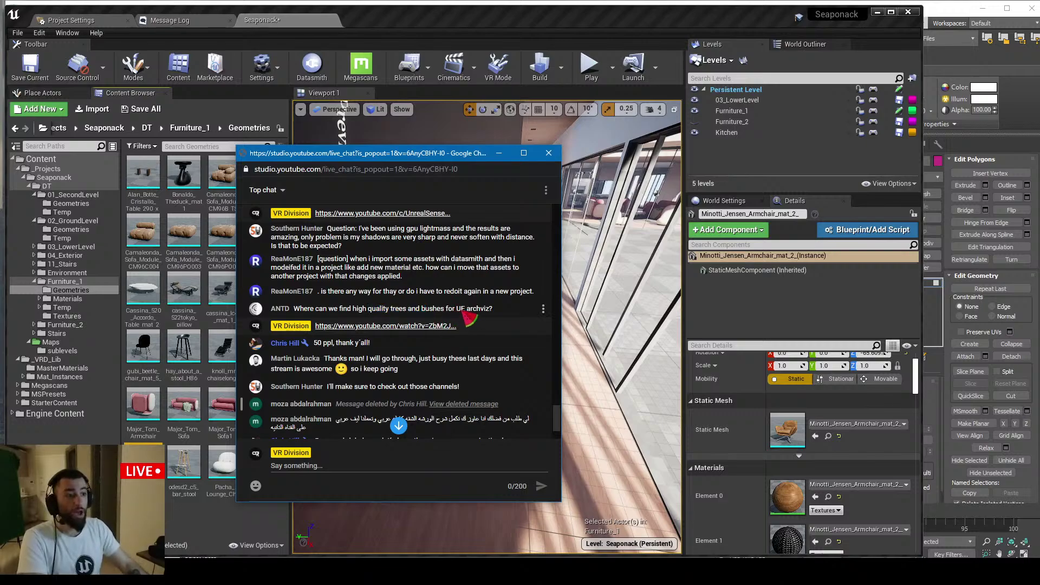
left_click_drag(445, 309, 353, 310)
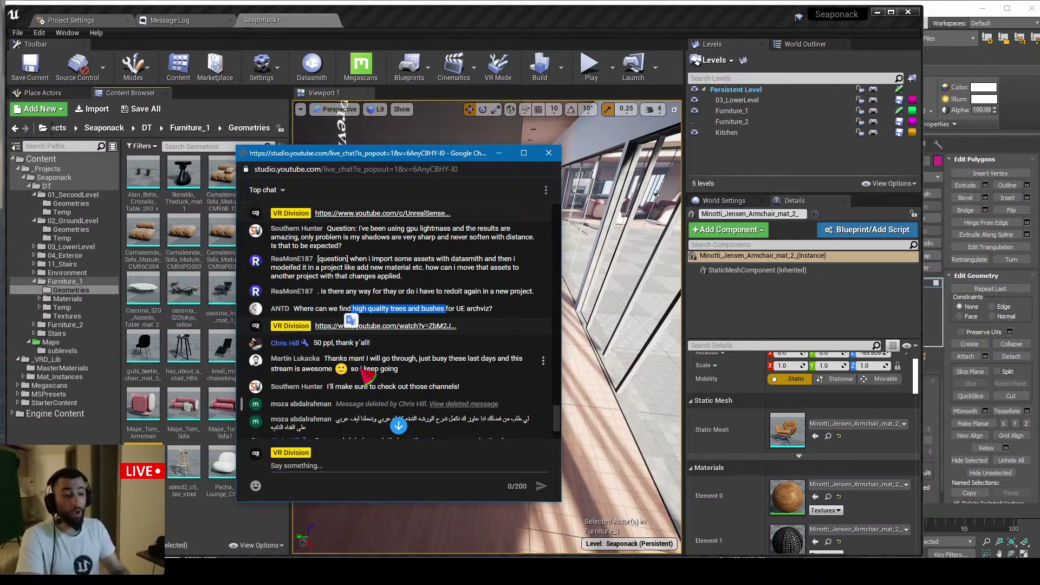
left_click(342, 317)
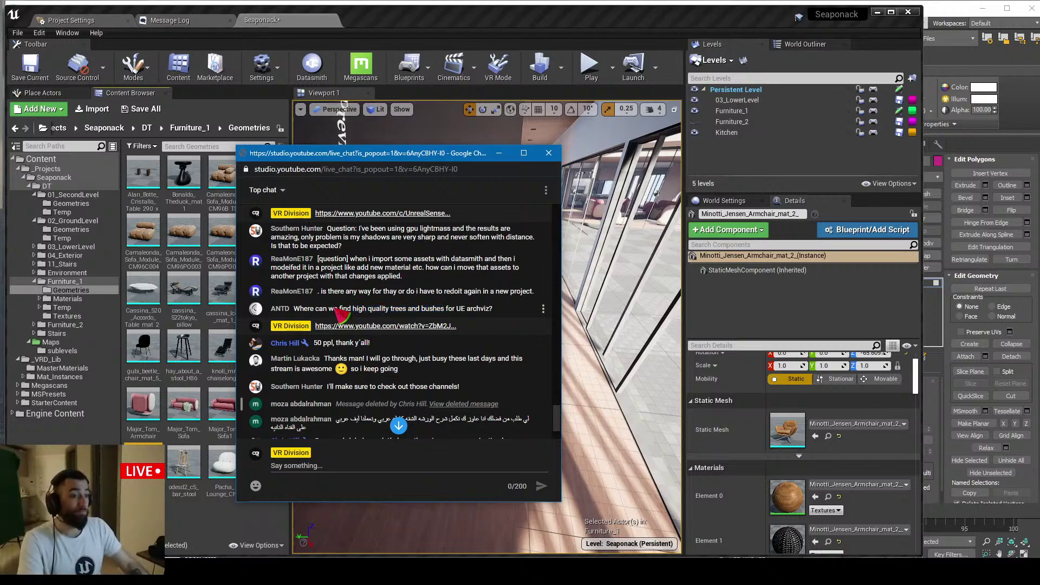
key("alt+Tab")
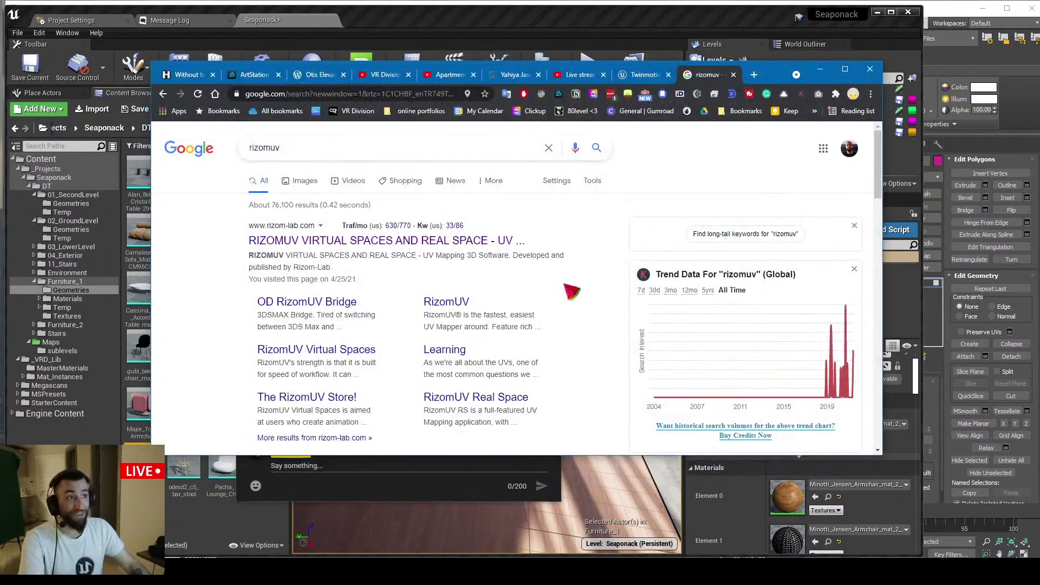
Search the Unreal Marketplace for 'archviz vegetation'
left_click(642, 76)
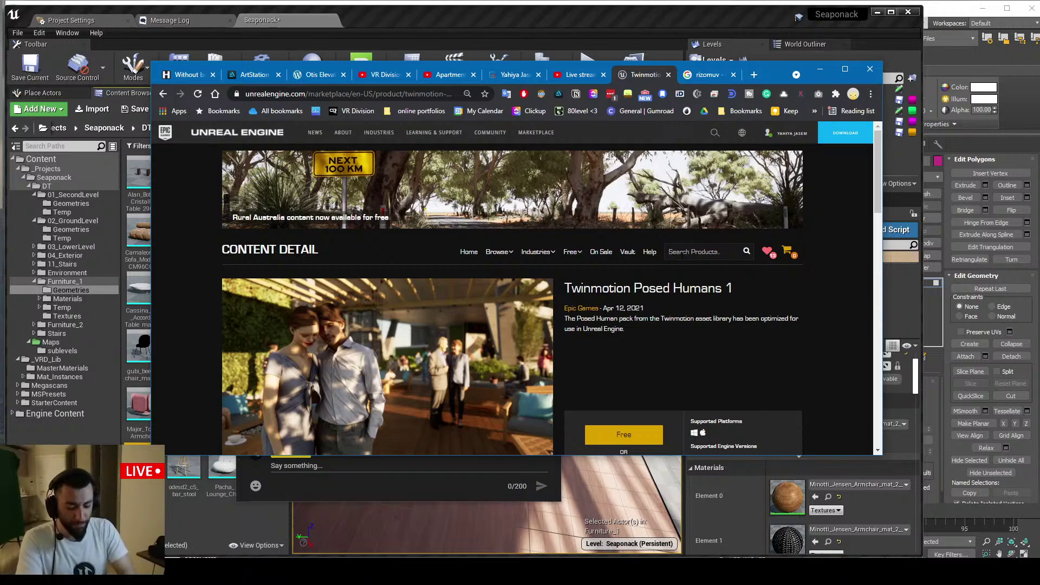
type("ve")
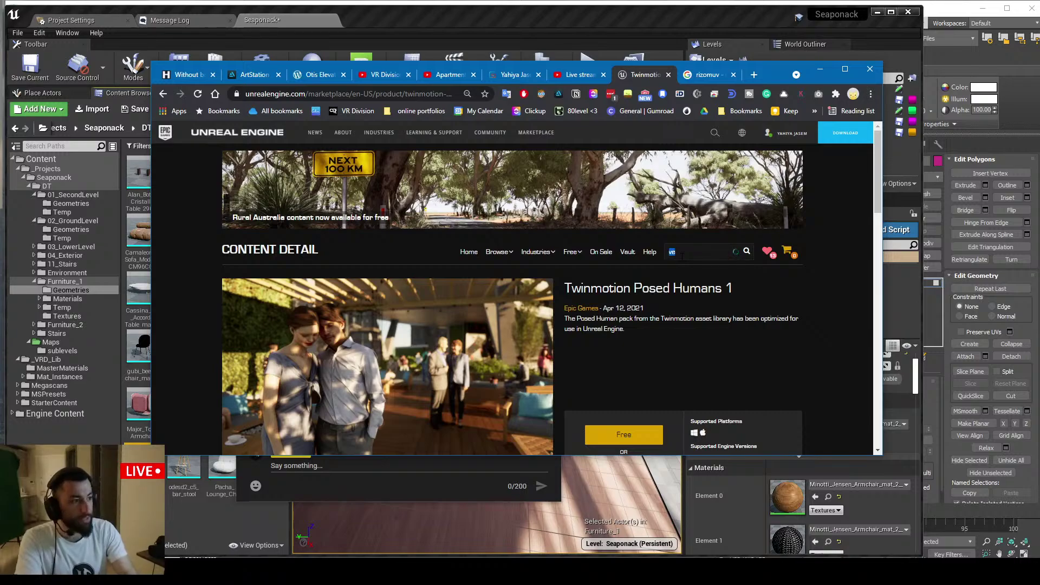
key("BackSpace")
key("BackSpace")
type("archviz")
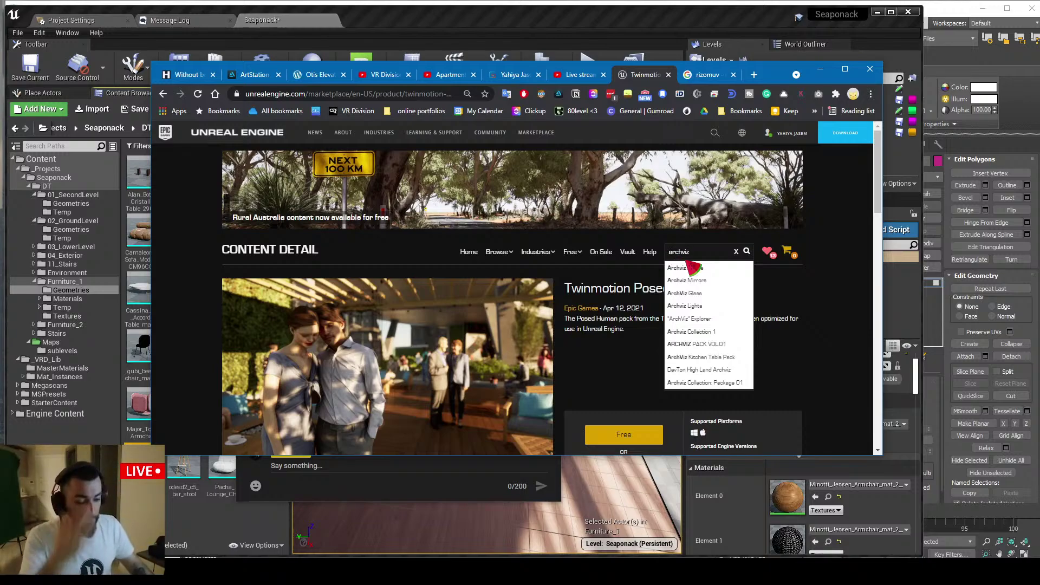
type("vege")
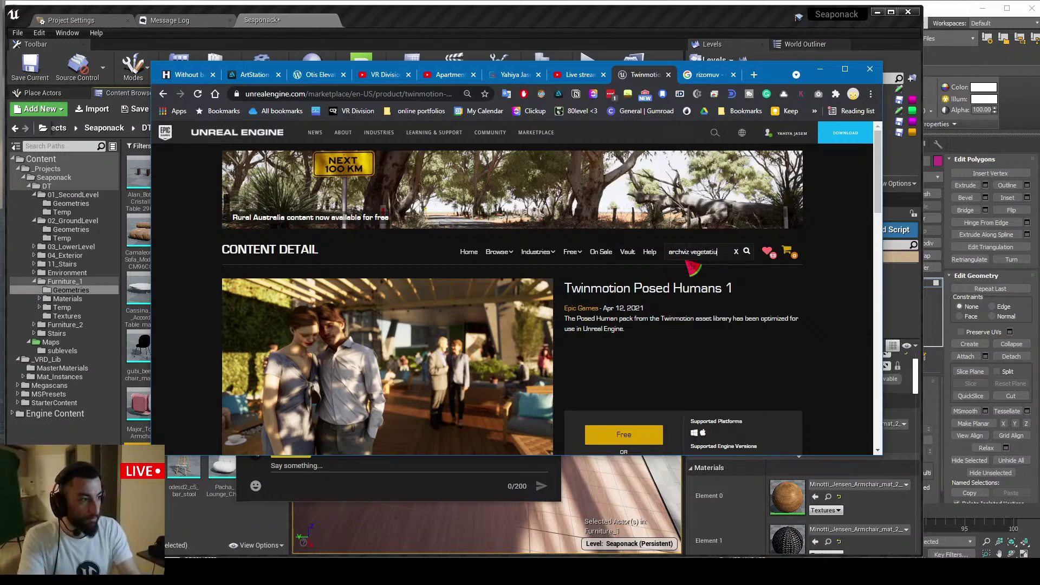
type("tation")
key("Return")
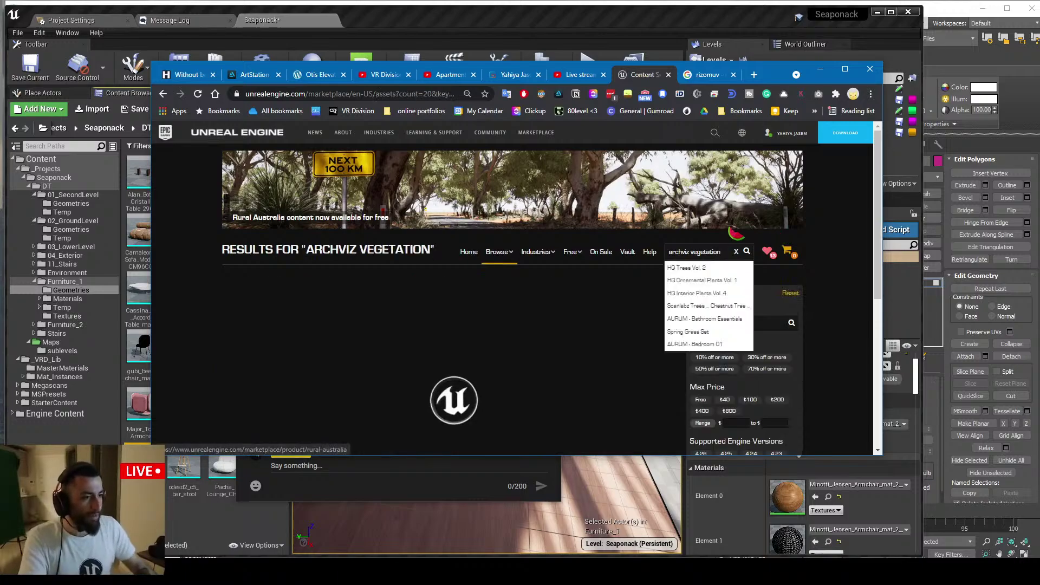
Browse the archviz vegetation results, then minimize Chrome to reveal the live chat
scroll(837, 238, "down", 4)
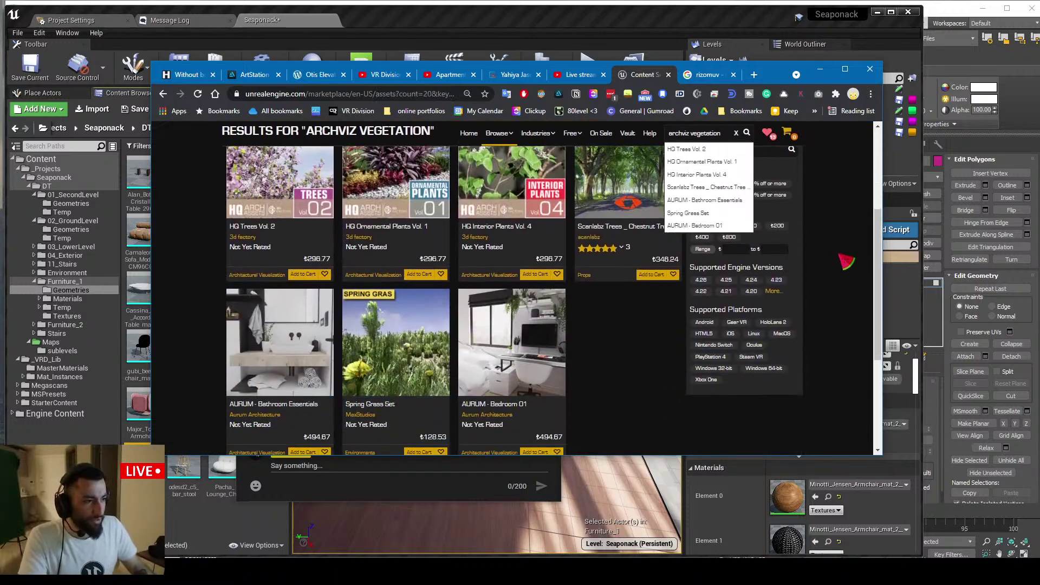
scroll(842, 259, "up", 4)
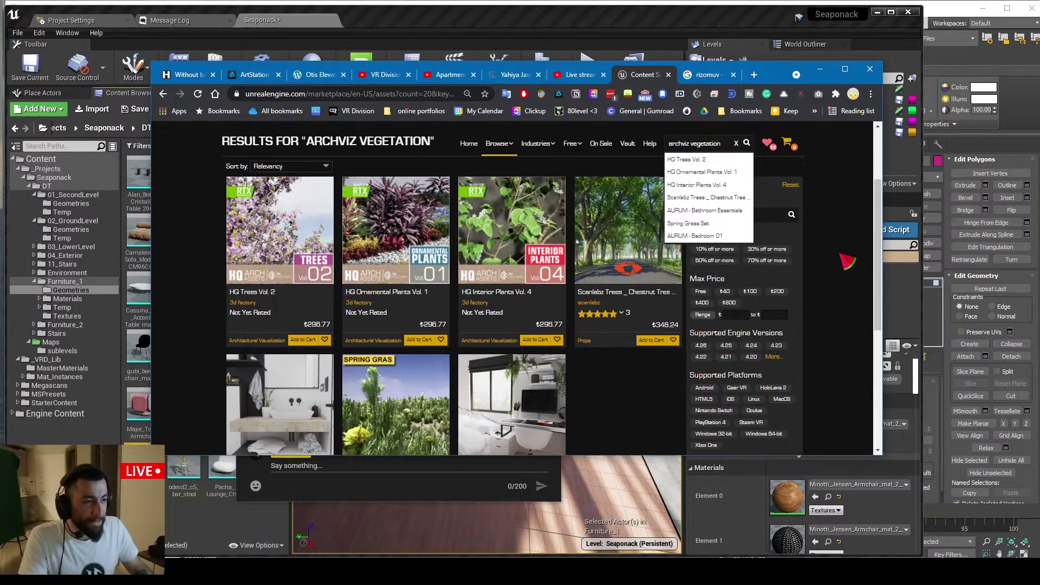
scroll(845, 267, "down", 3)
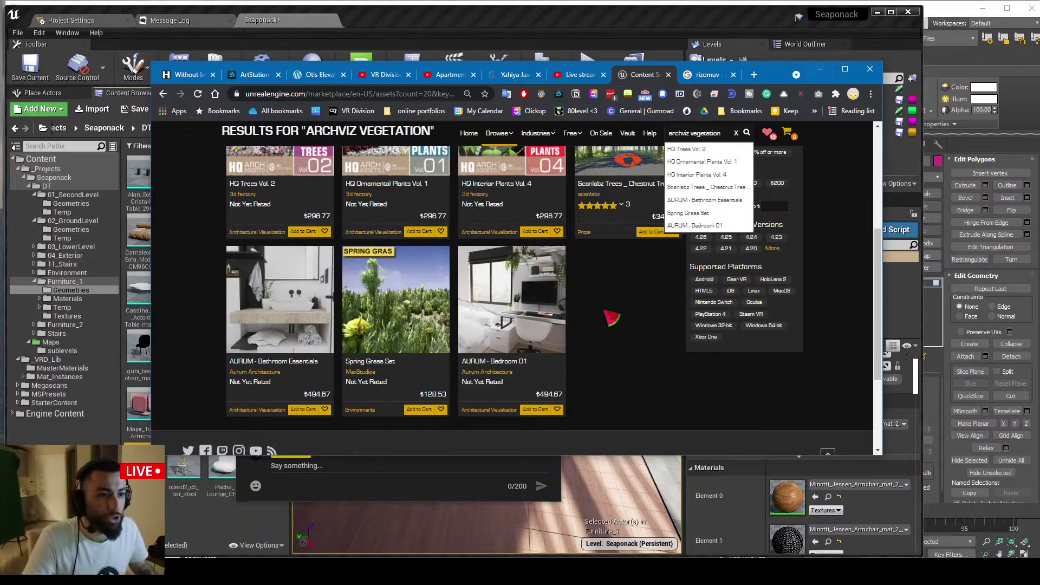
scroll(606, 315, "up", 3)
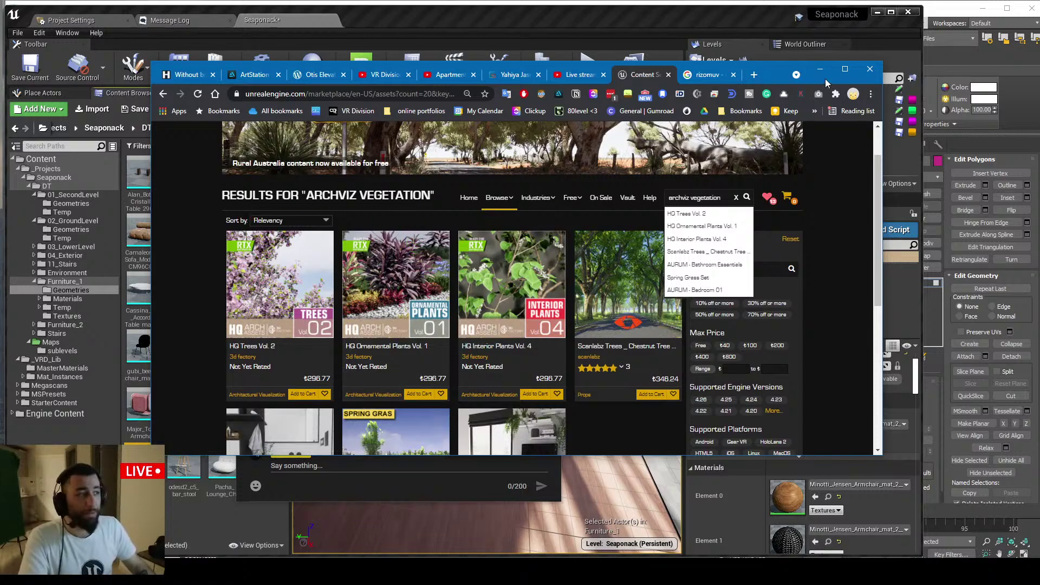
left_click(825, 69)
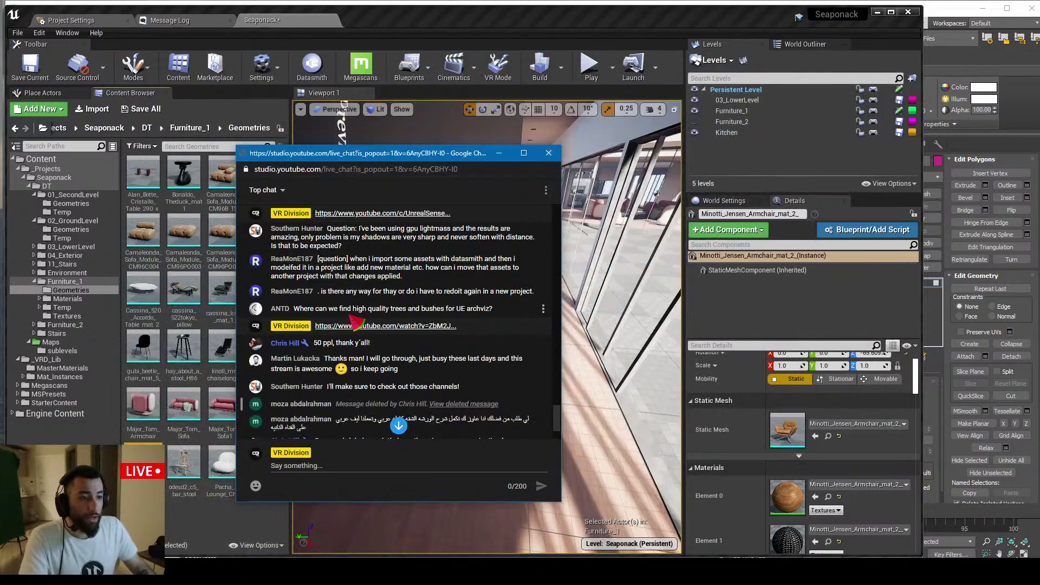
Scroll down to the newest chat messages and drag the chat window to the right screen edge
scroll(342, 320, "down", 1)
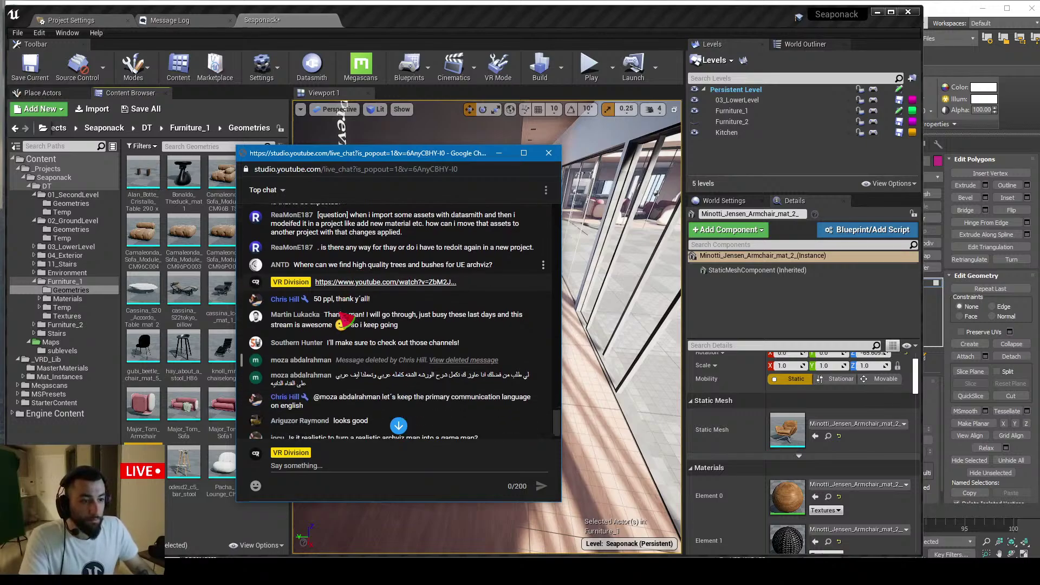
scroll(344, 320, "down", 2)
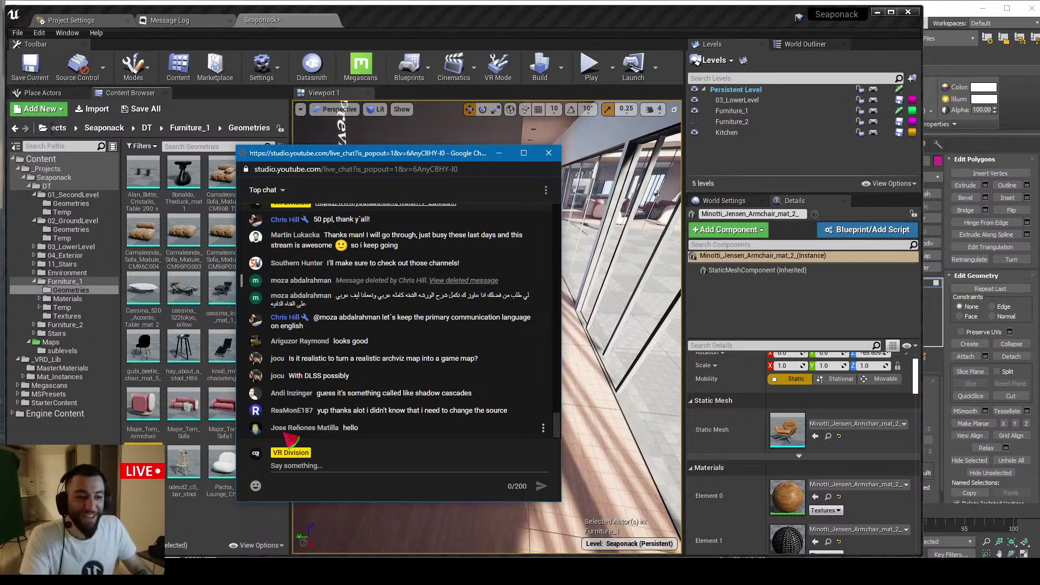
left_click_drag(347, 159, 1039, 169)
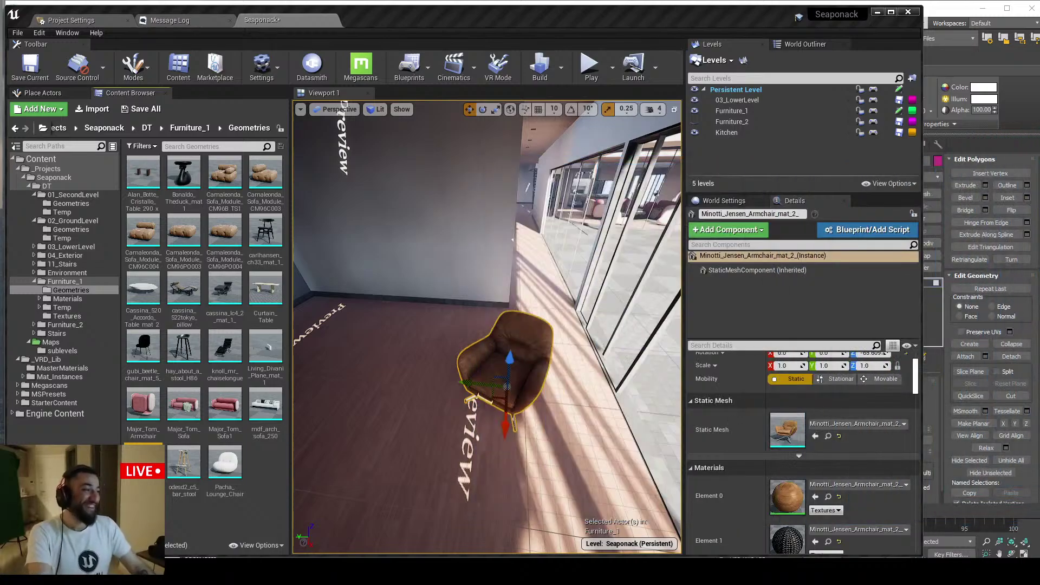
Pull the camera back to frame the armchair in the glazed corridor, briefly switching windows
mouse_move(457, 309)
right_mouse_down()
mouse_move(465, 312)
mouse_move(457, 309)
right_mouse_up()
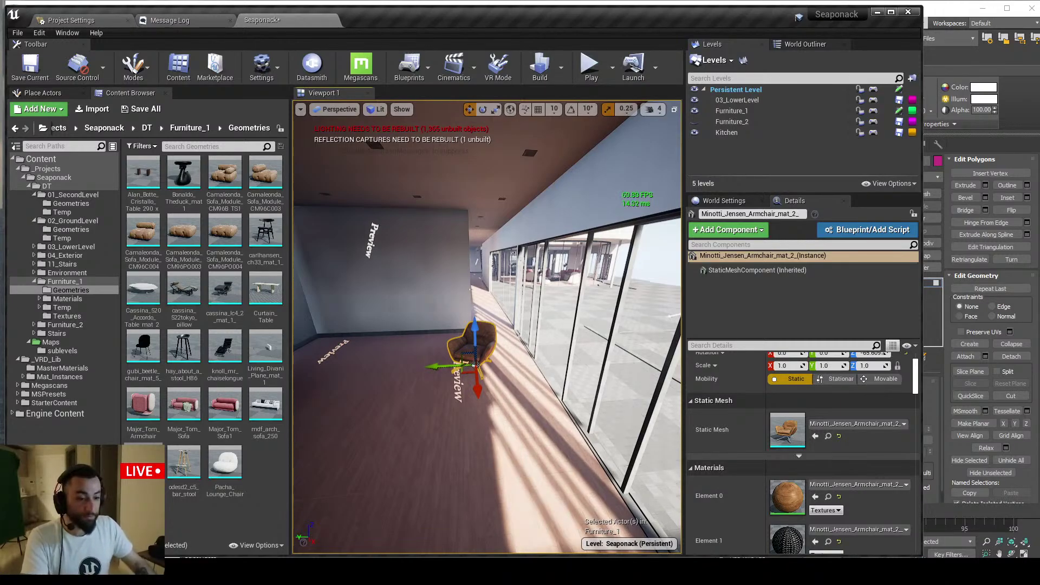
key("alt+Tab")
key("alt+Tab")
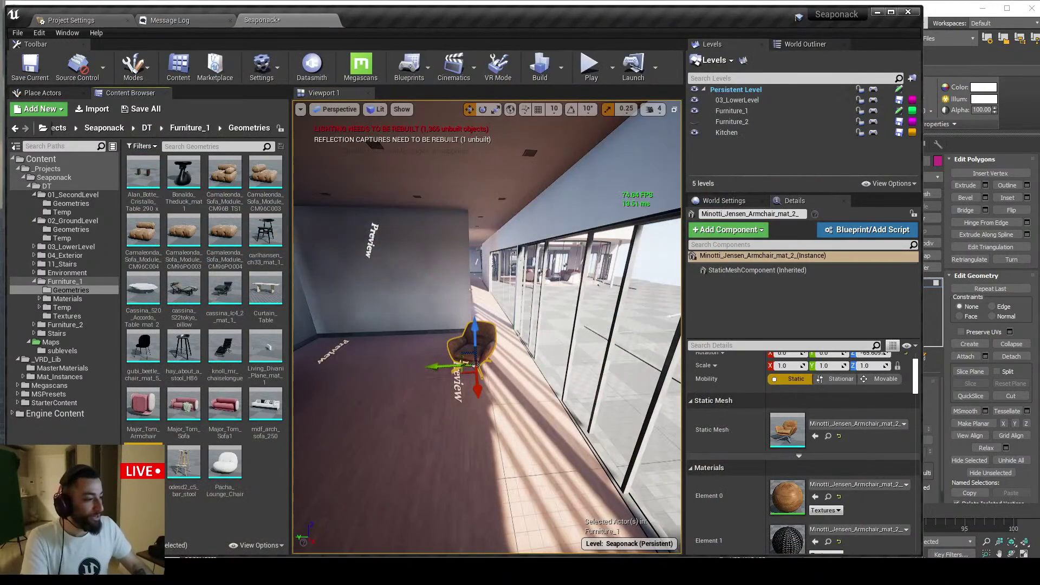
key("alt+Tab")
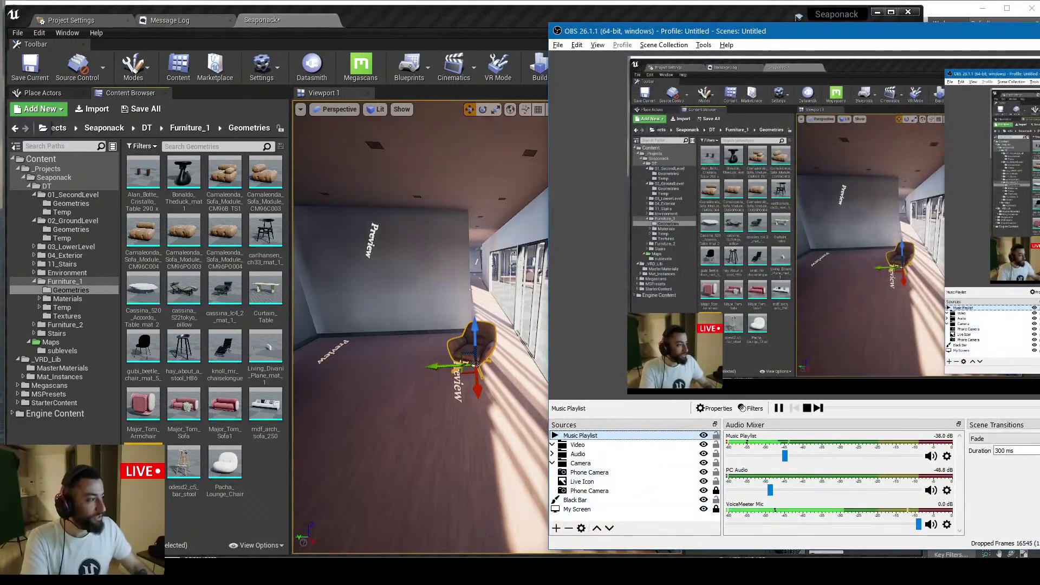